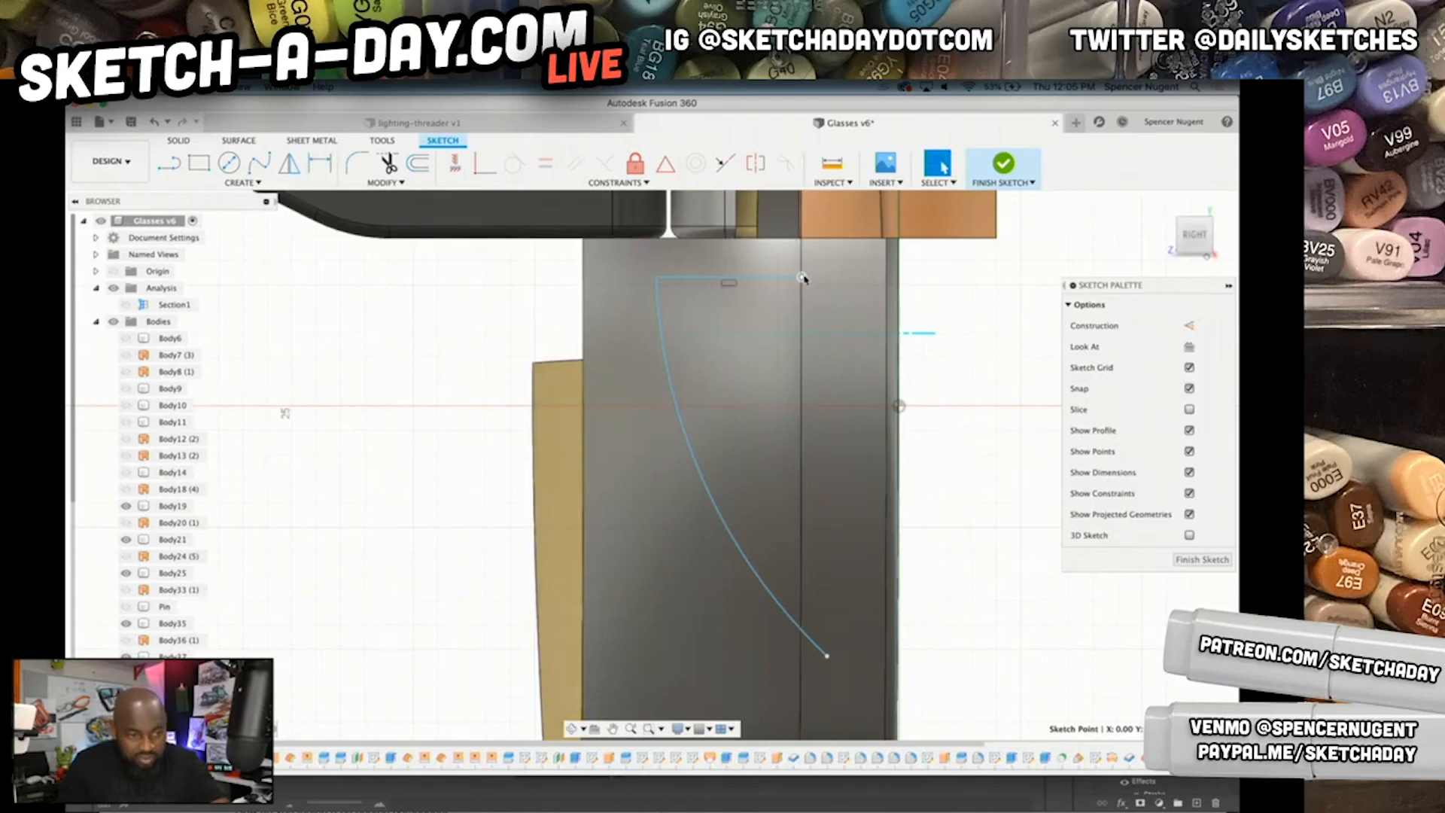
- Dimension the height between the curve's lower endpoint and the top line's free endpoint at 17 mm, and move the profile slightly down
key("d")
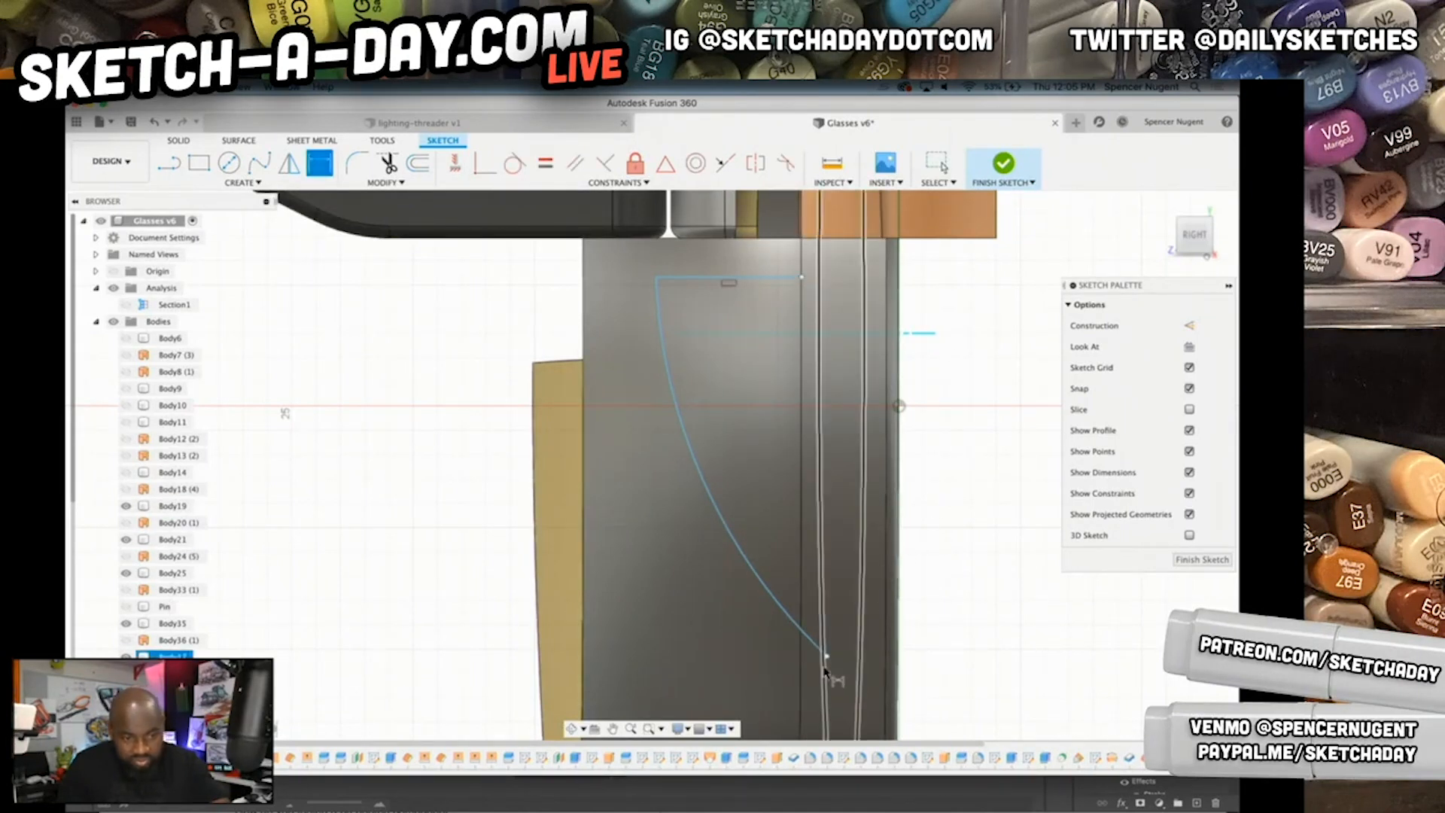
left_click(827, 656)
left_click(800, 277)
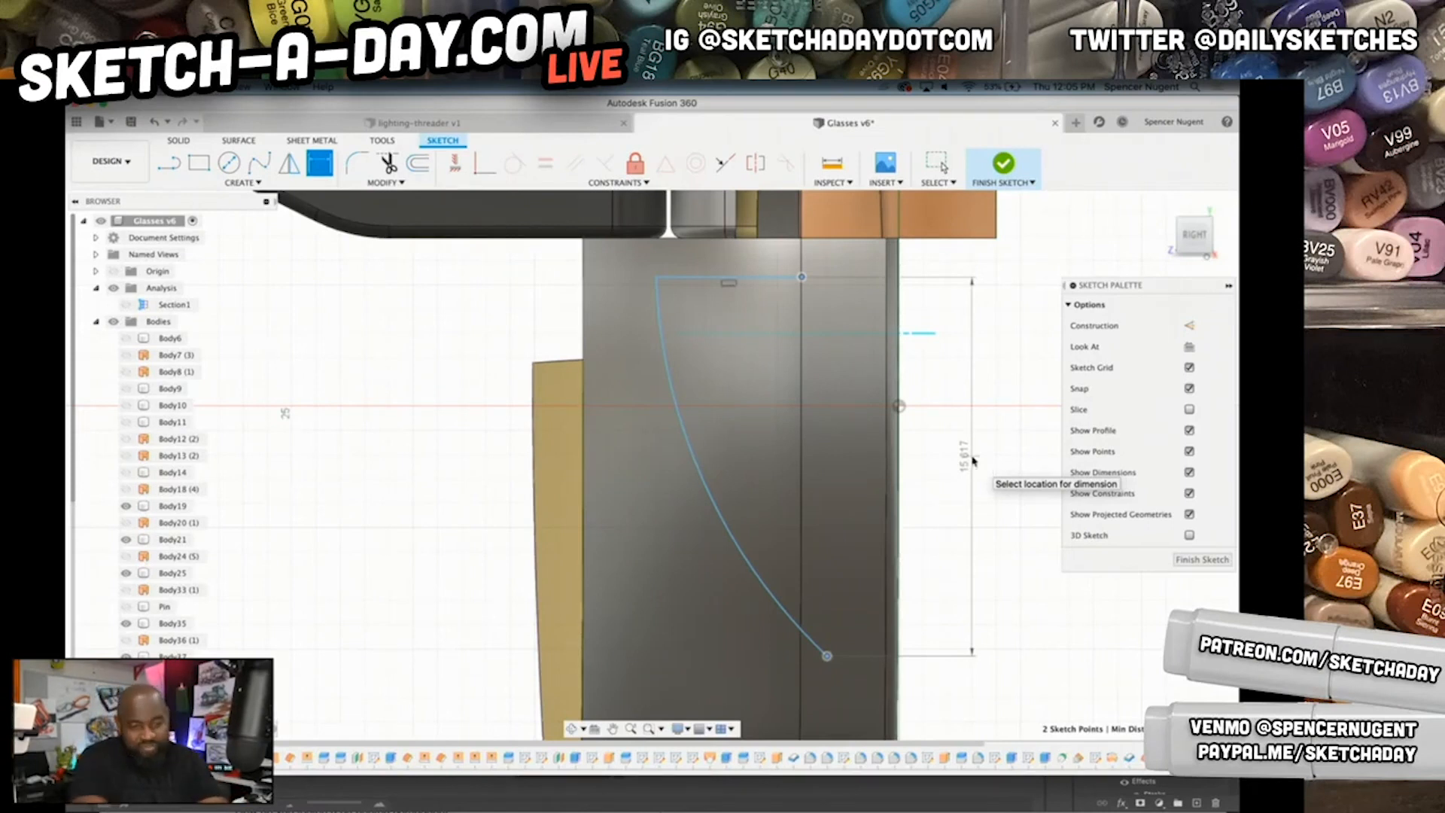
left_click(973, 461)
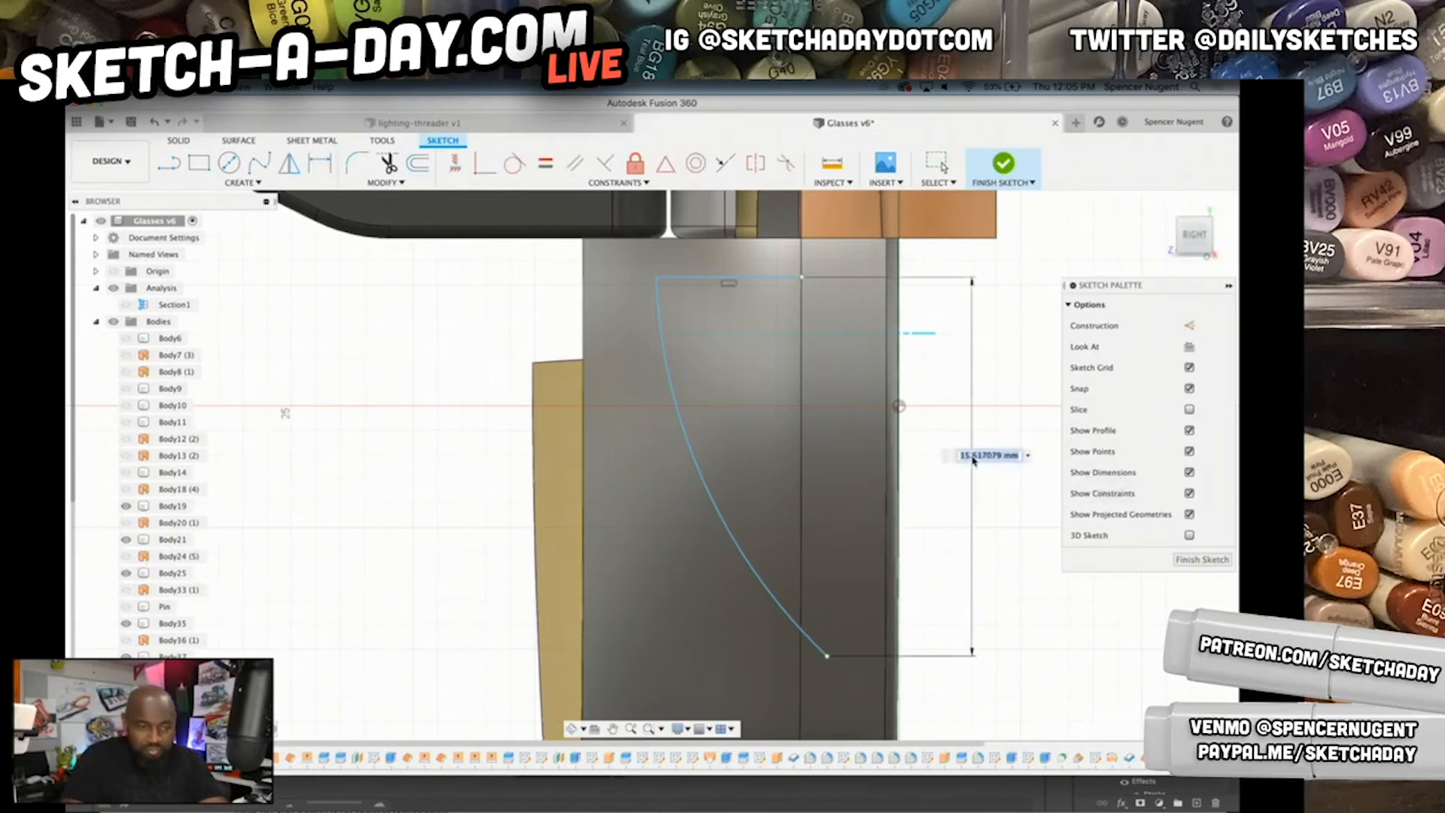
type("17")
key("Return")
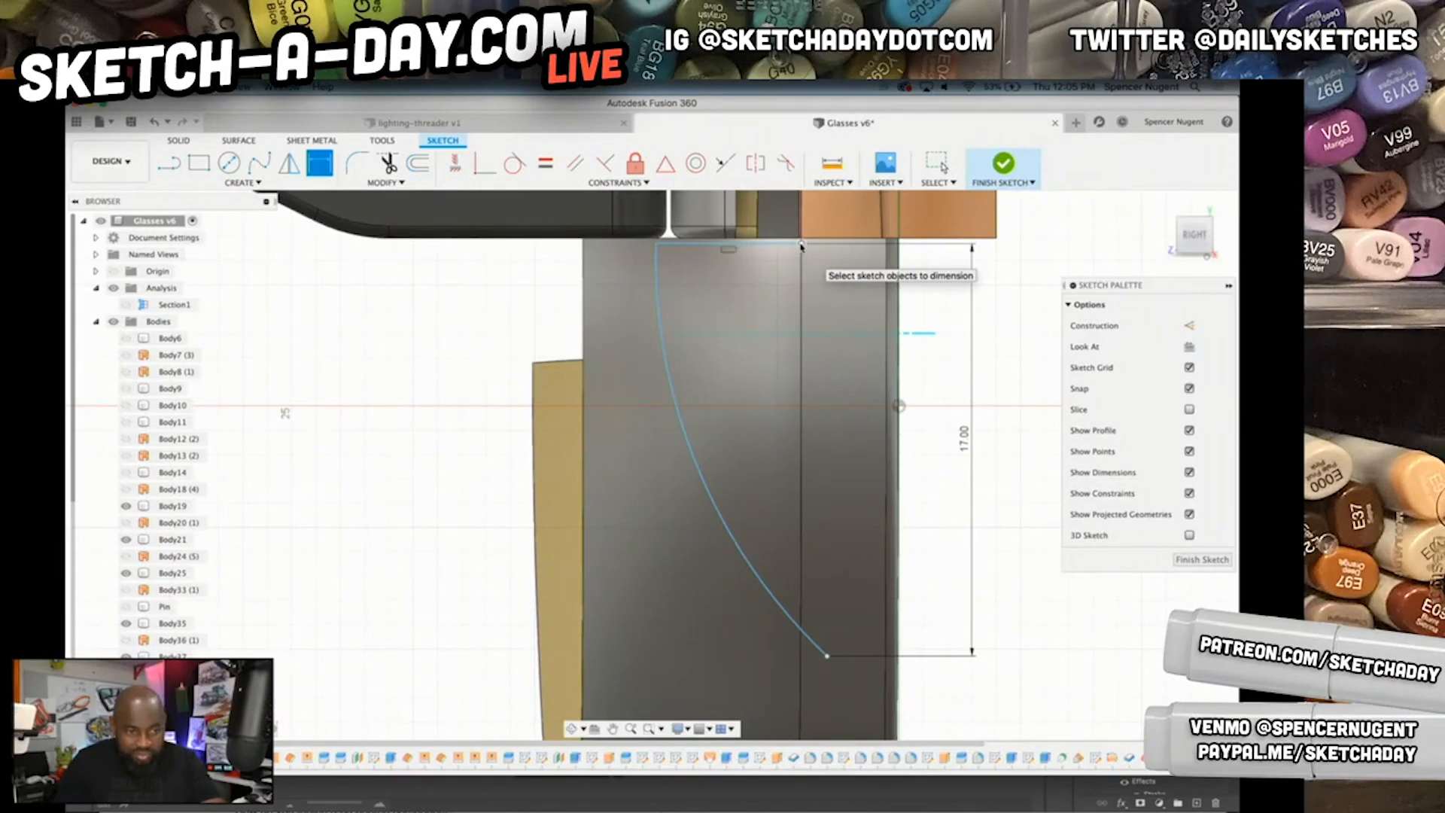
key("Escape")
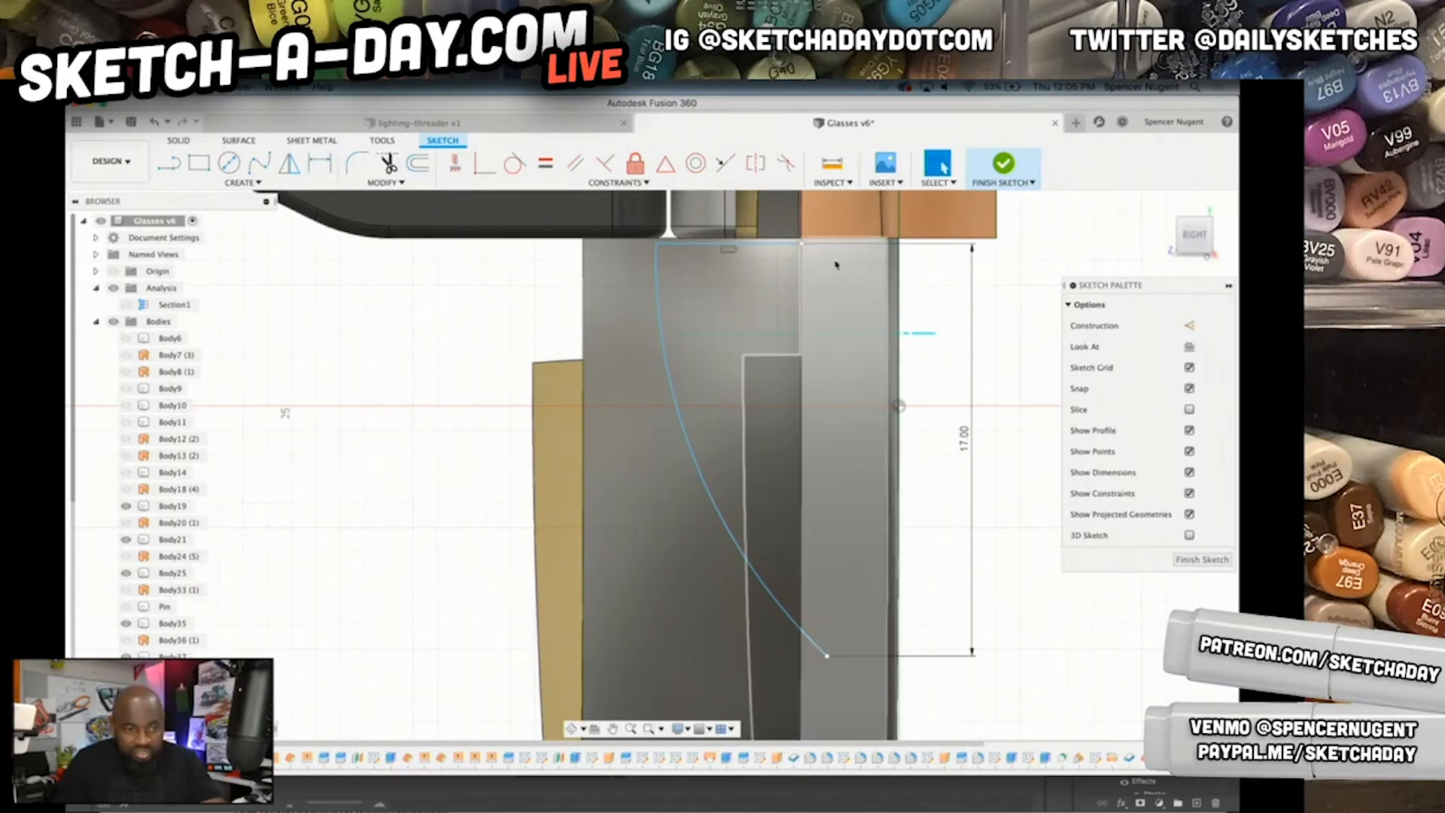
mouse_move(803, 246)
left_mouse_down()
mouse_move(803, 310)
mouse_move(802, 279)
left_mouse_up()
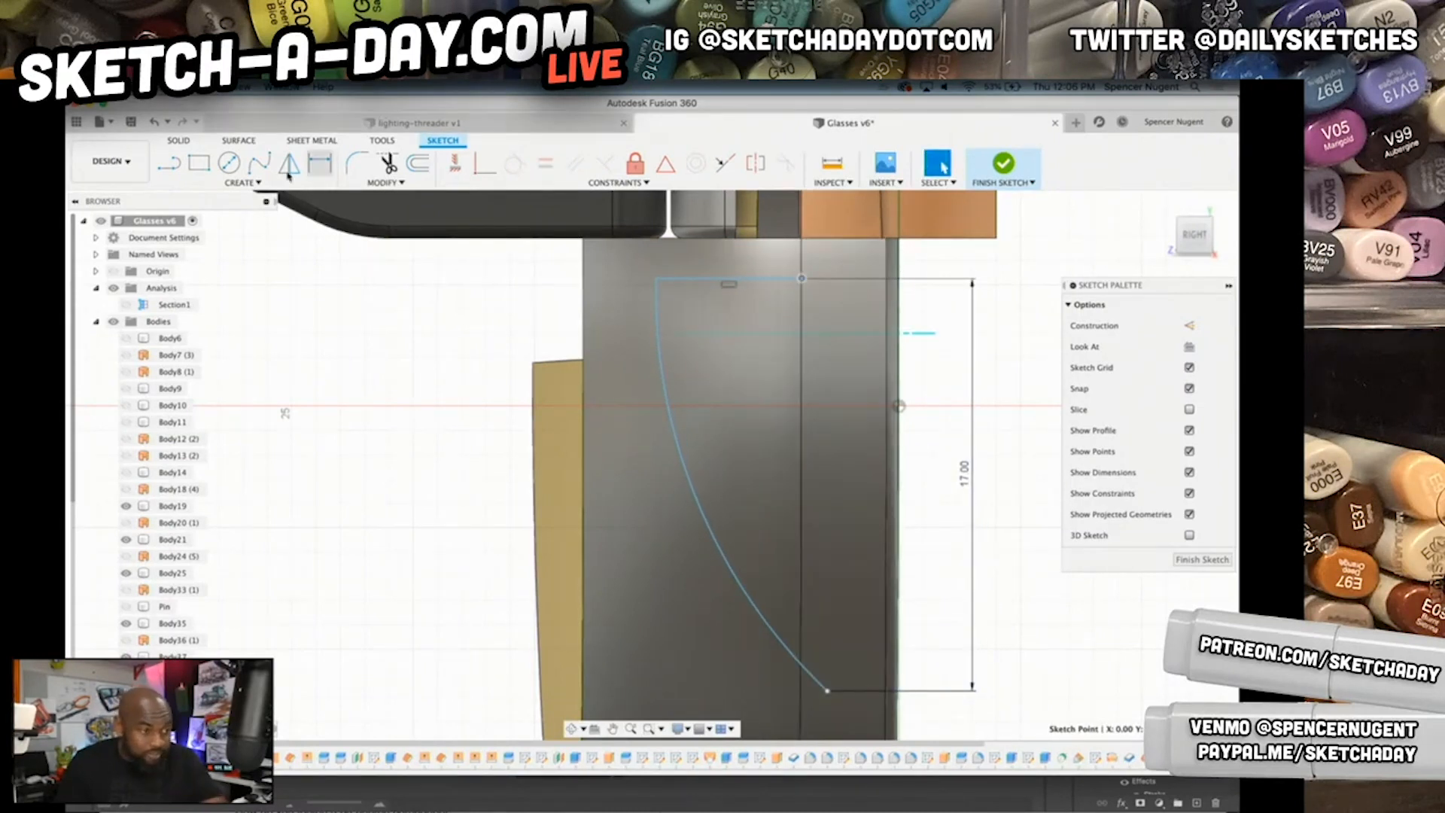
- Close the profile with a vertical line from the curve's lower endpoint and a short horizontal line to the top line's end
left_click(172, 162)
left_click(828, 691)
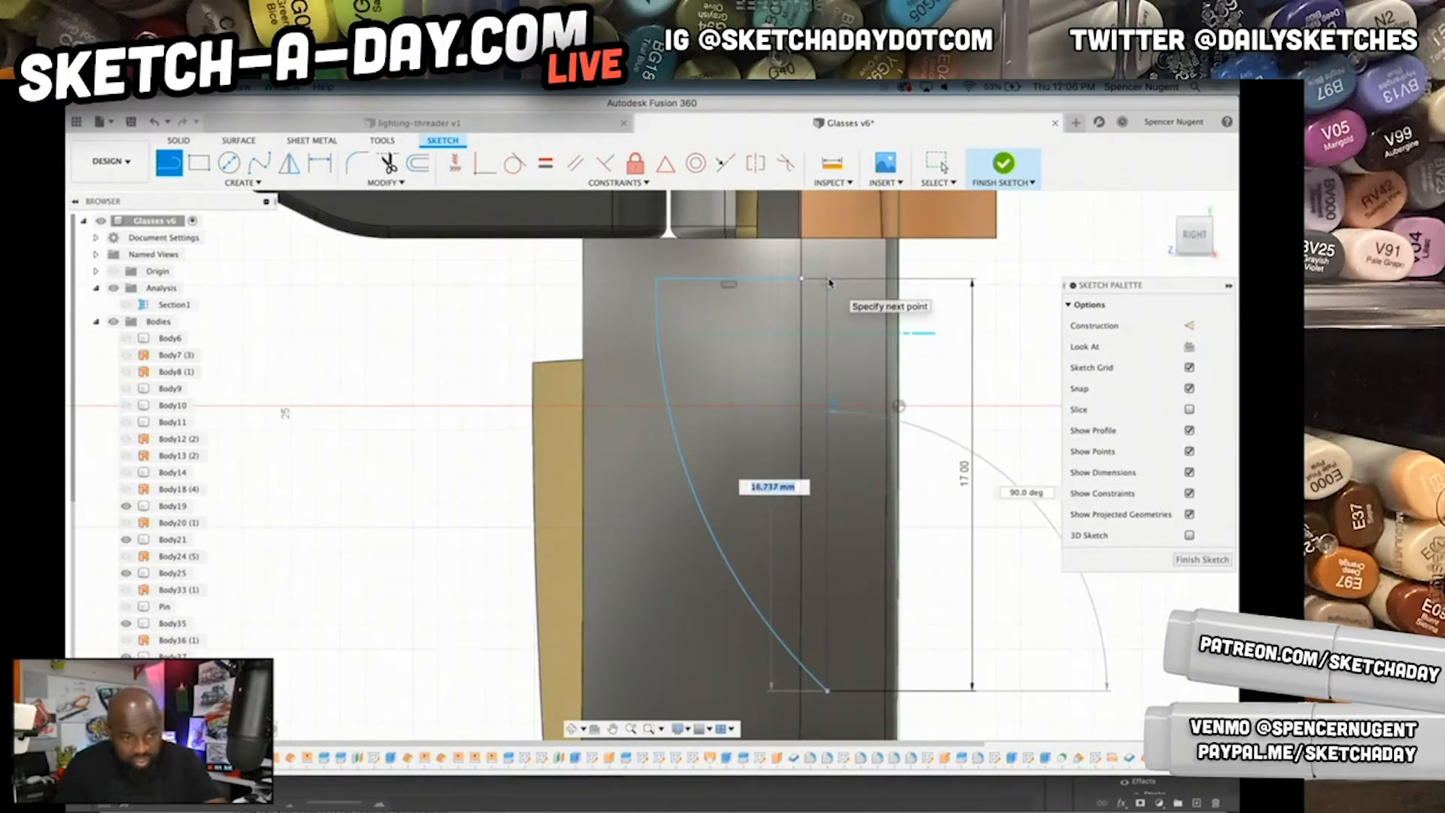
scroll(832, 286, "up", 10)
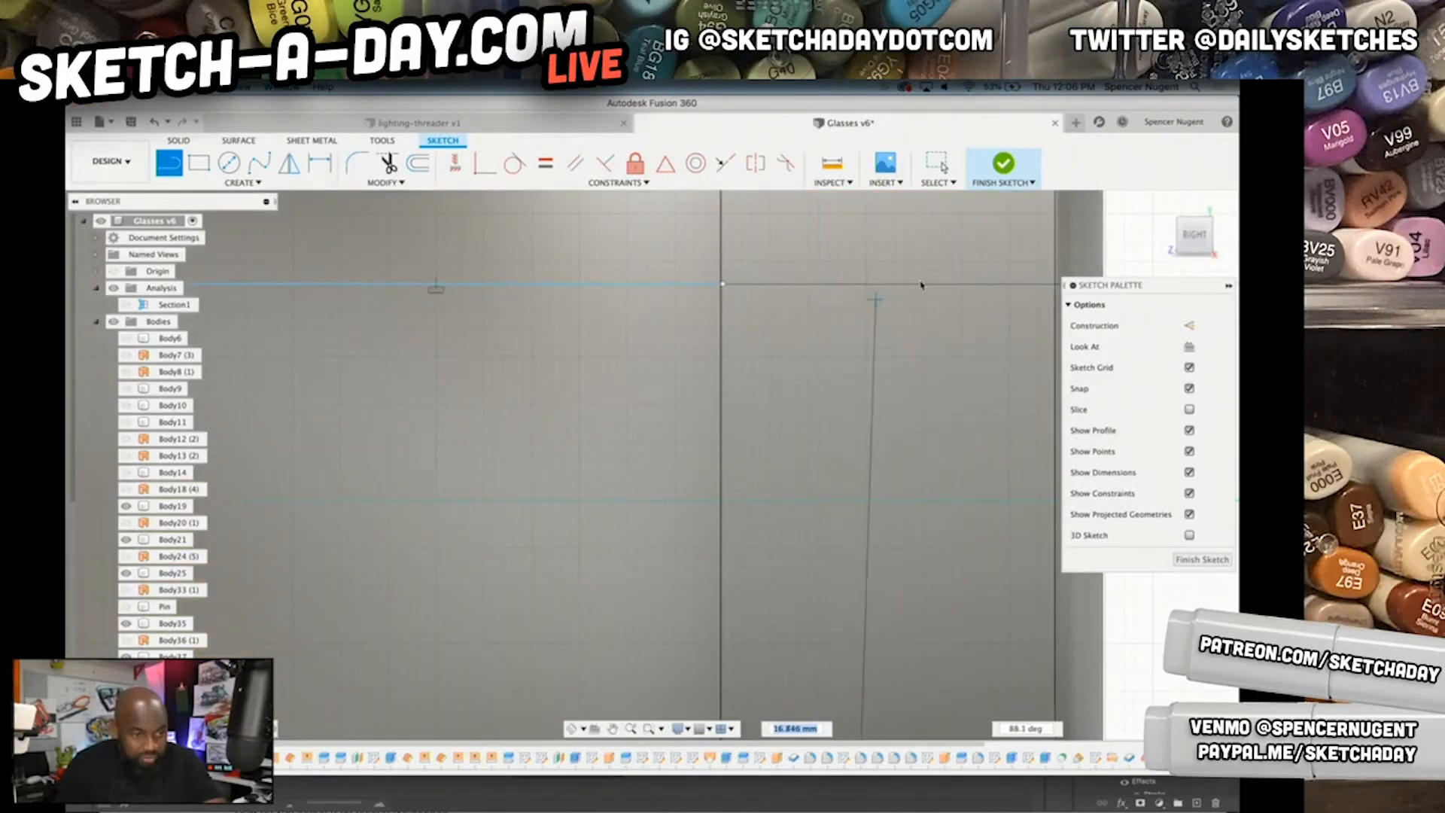
left_click(822, 286)
left_click(723, 287)
scroll(799, 339, "down", 10)
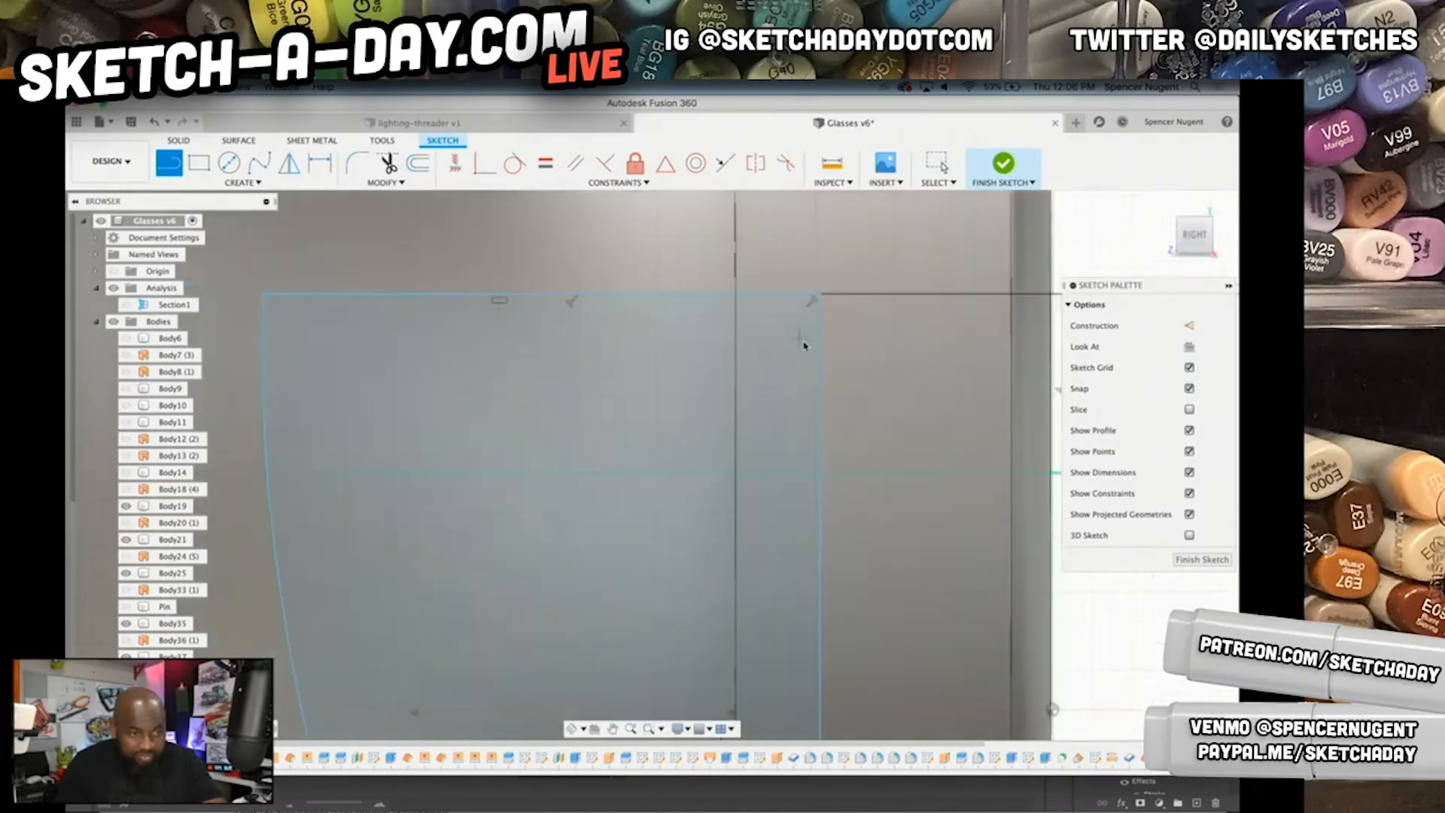
middle_click_drag(779, 602, 811, 438)
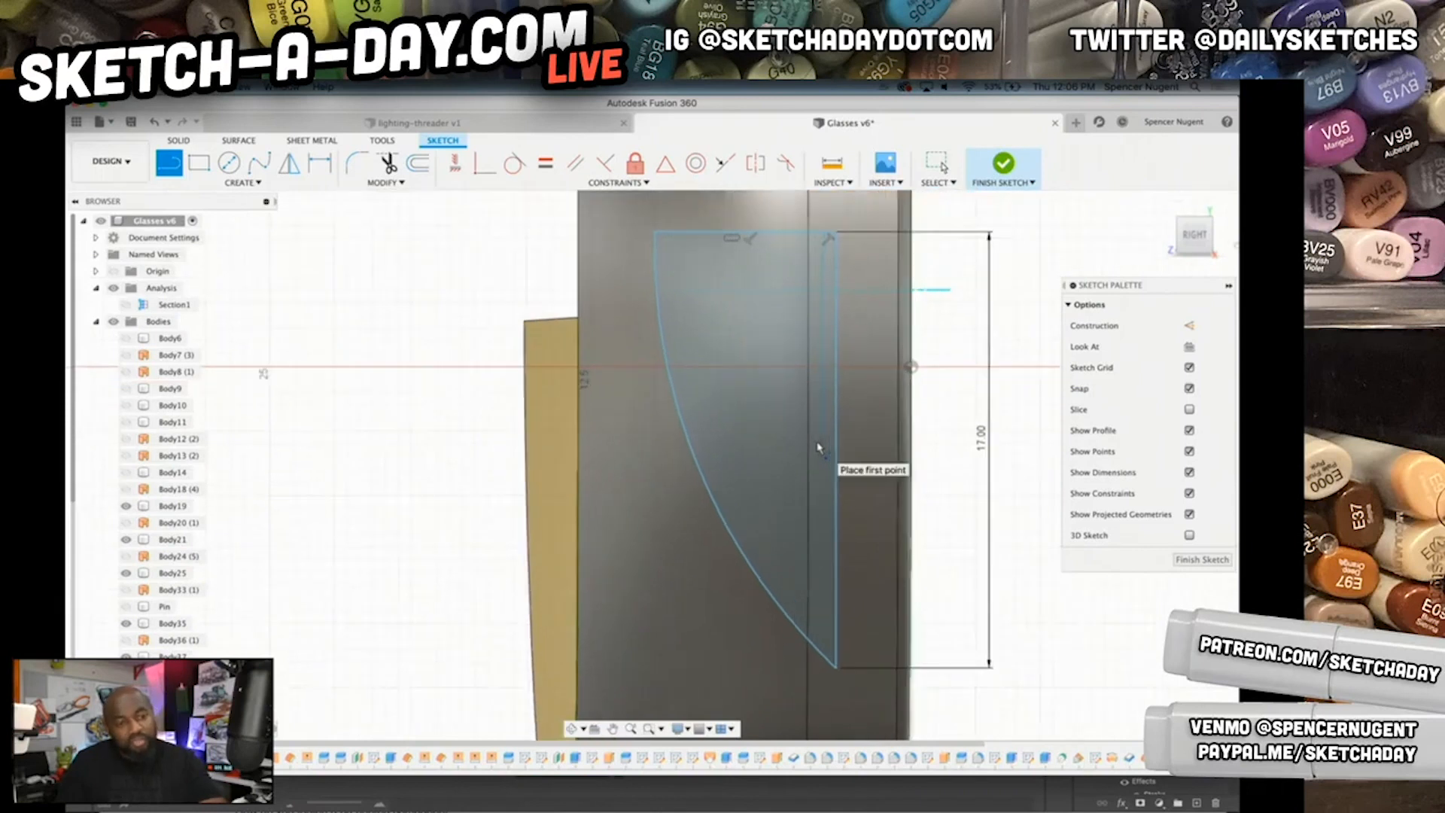
scroll(820, 459, "down", 5)
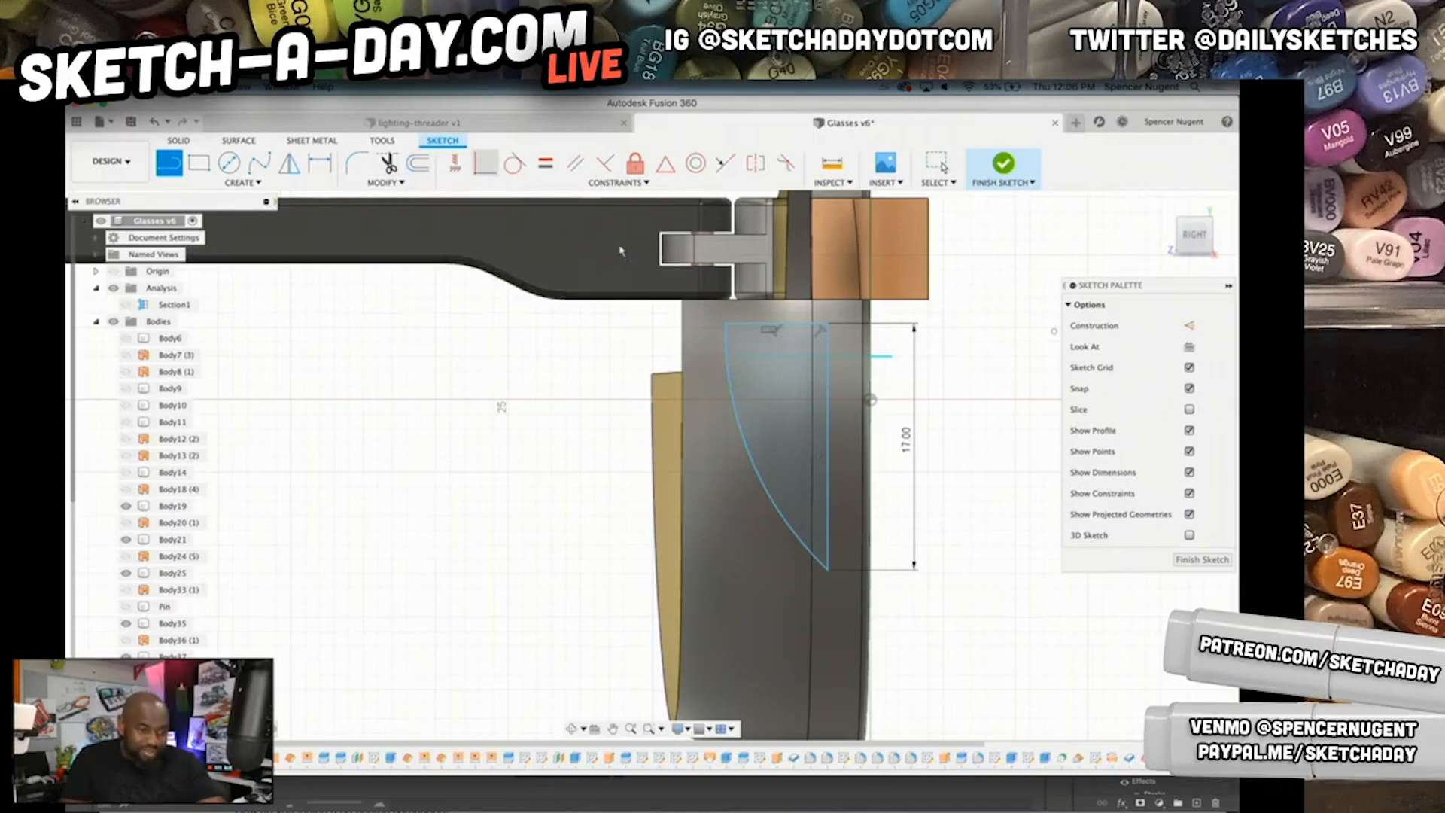
key("Escape")
- Hide the lens body and the front rim body that cover the closed sketch profile
left_click(846, 322)
right_click(845, 317)
left_click(808, 479)
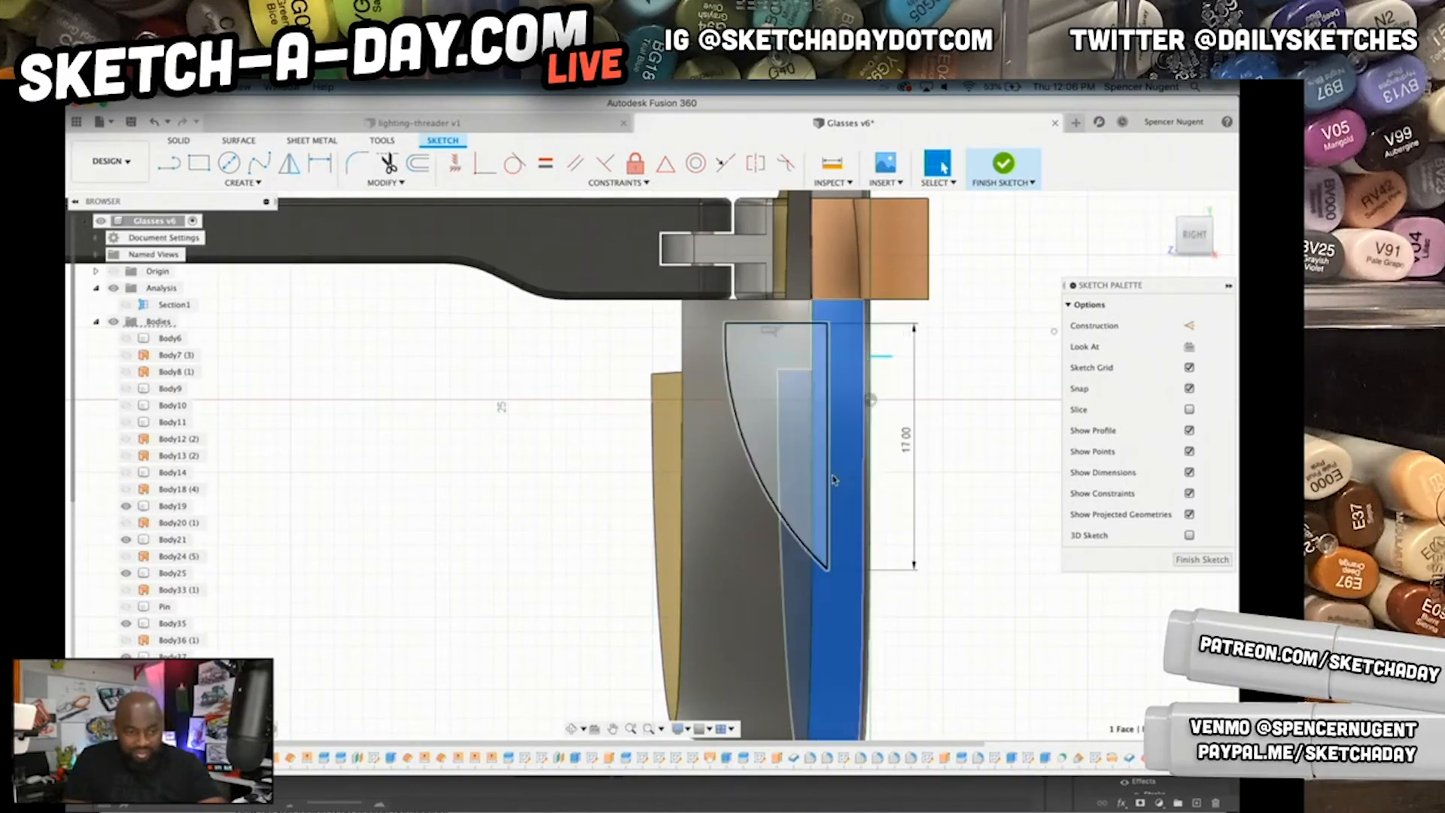
left_click(837, 423)
right_click(837, 425)
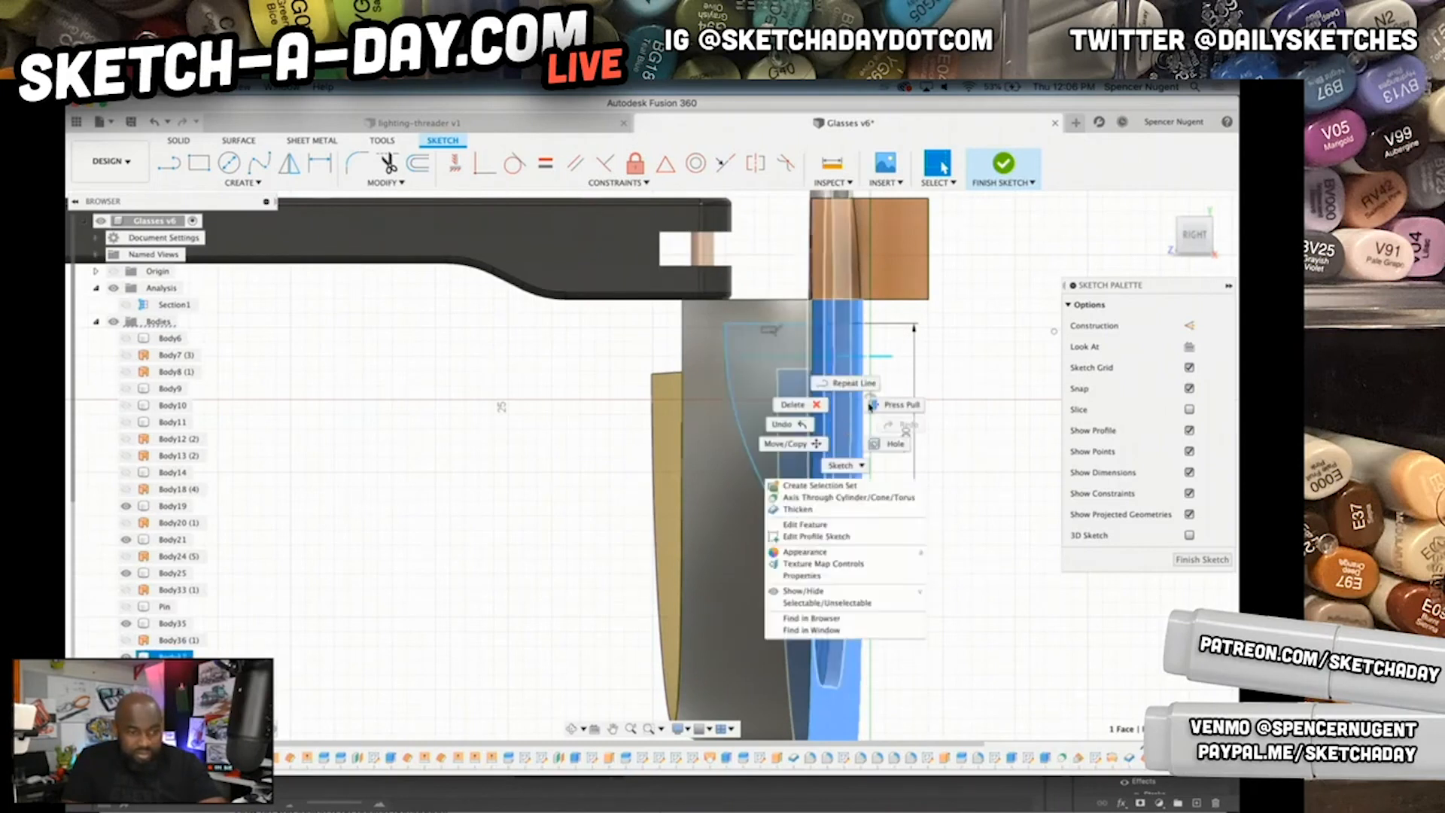
left_click(804, 590)
left_click(858, 353)
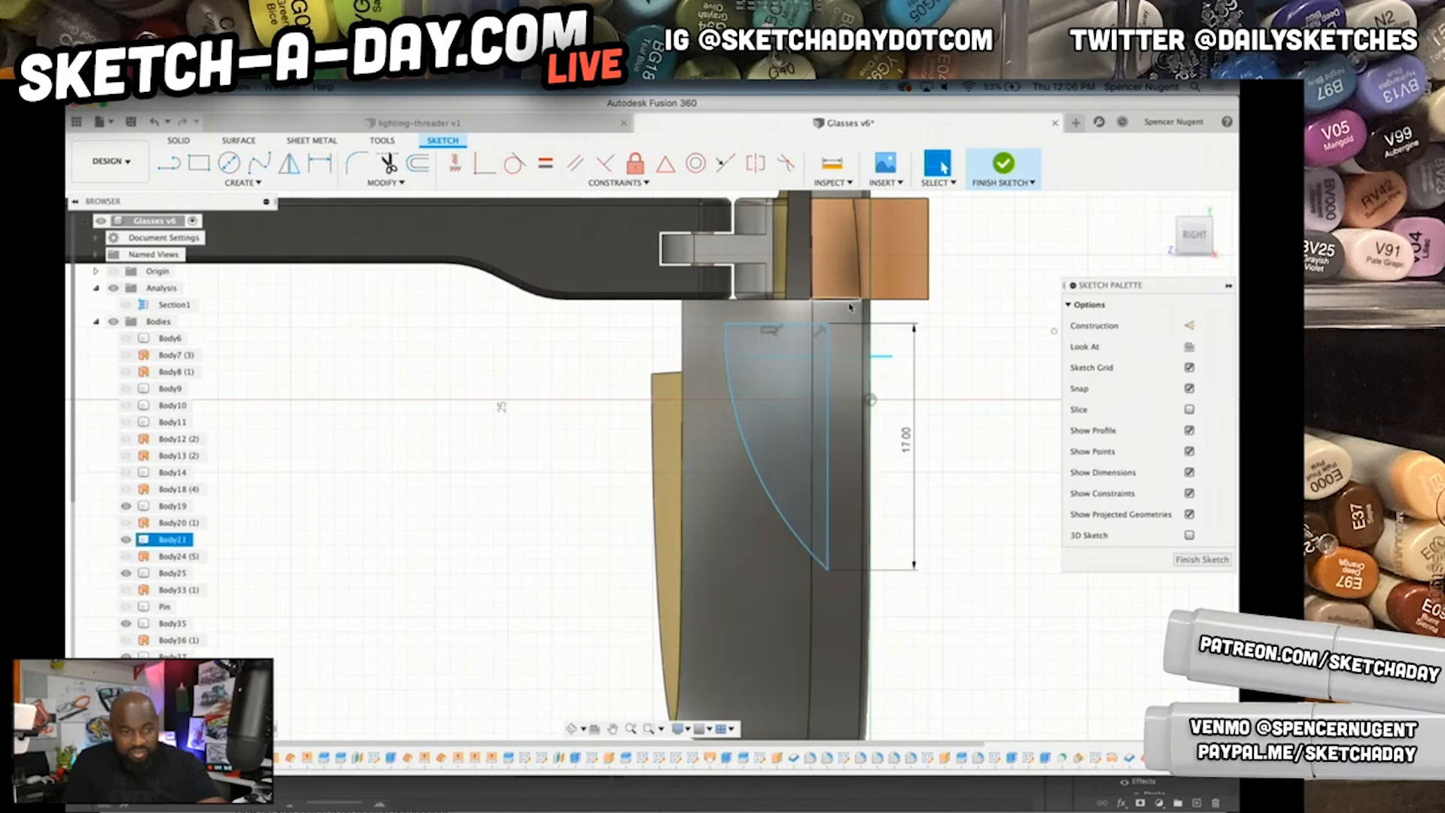
right_click(851, 308)
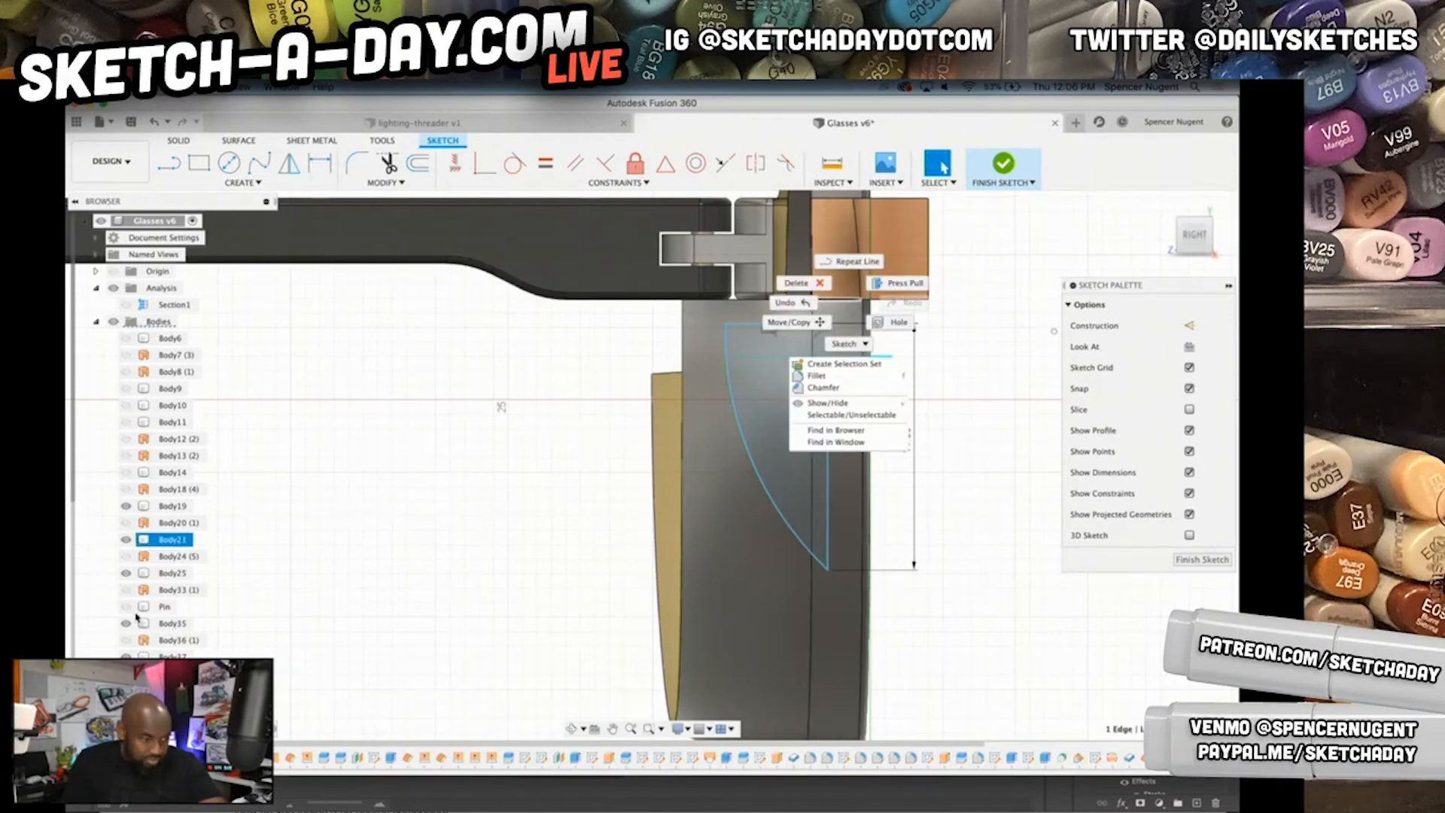
left_click(827, 403)
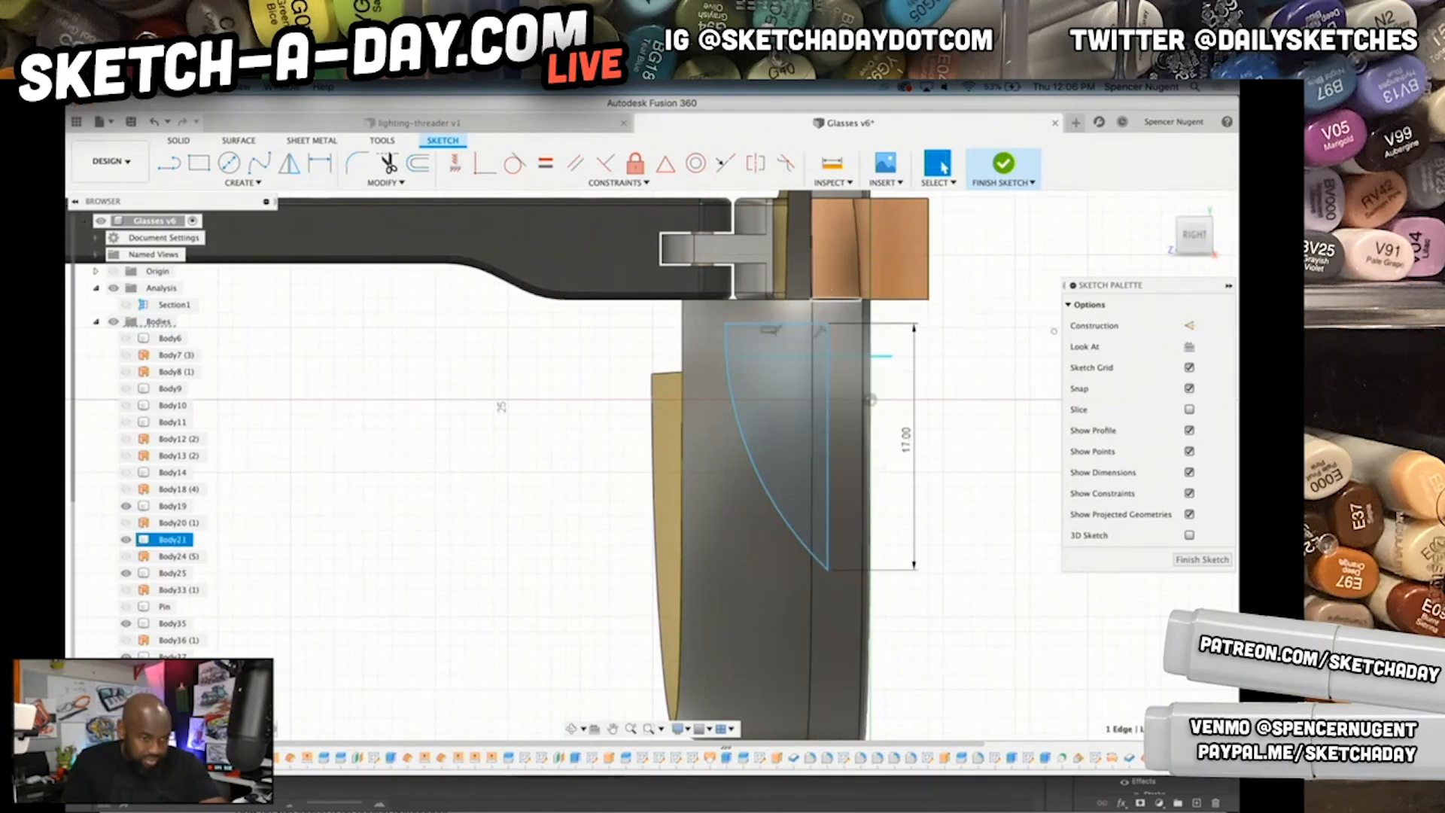
left_click(125, 674)
left_click(126, 674)
left_click(125, 658)
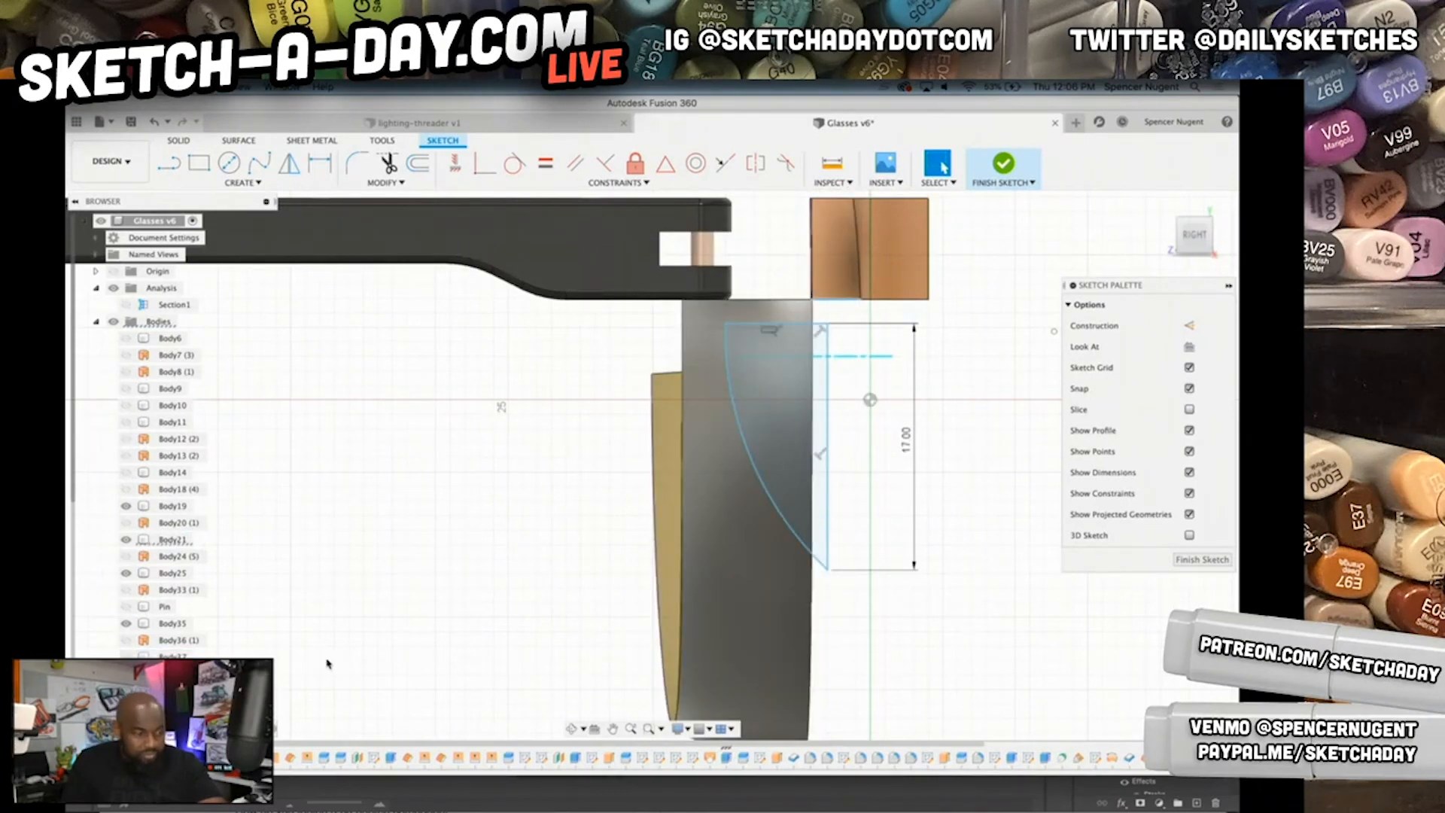
- Rename the lens body as LENS and clear the selection
left_click(173, 658)
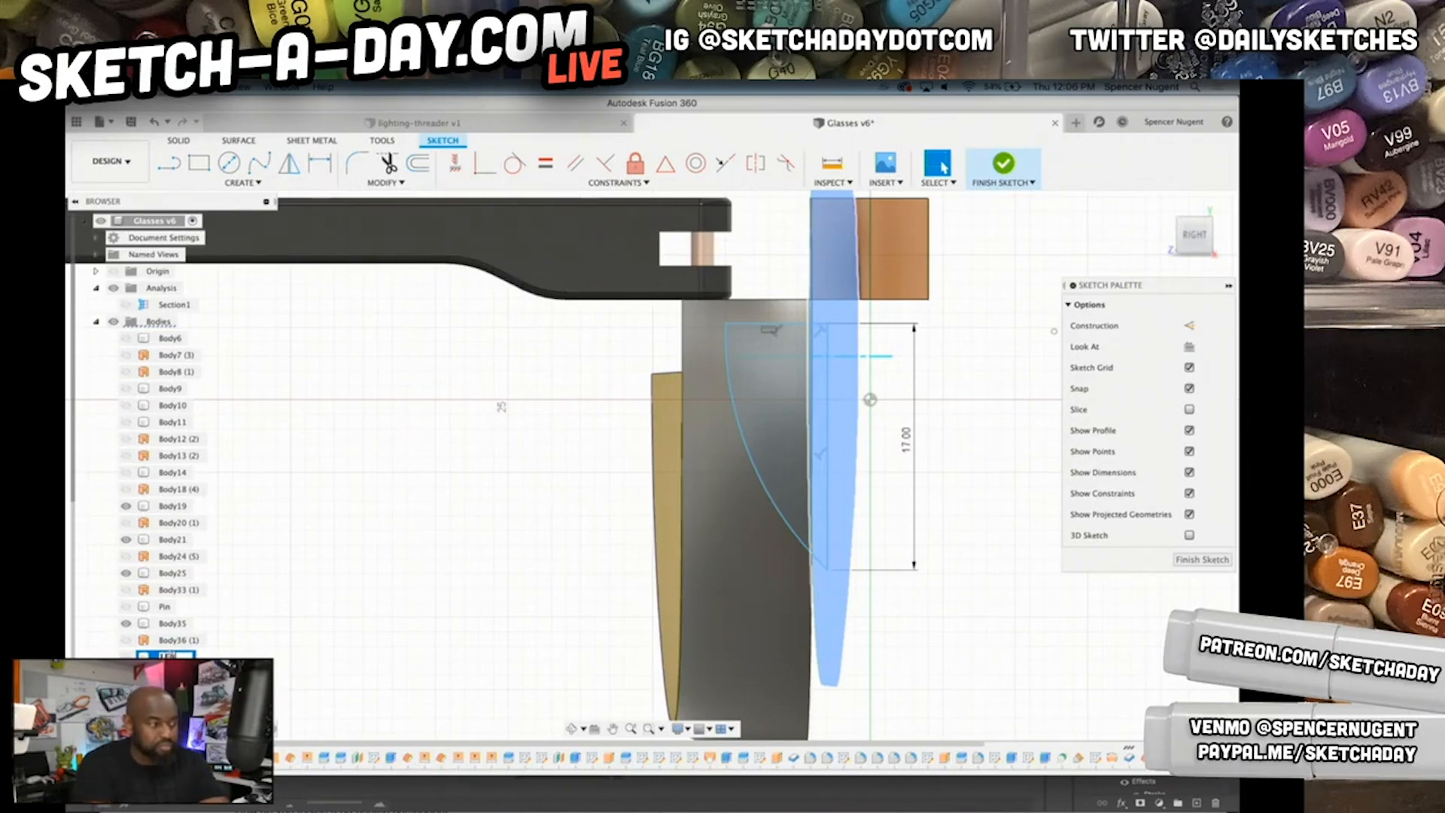
key("Return")
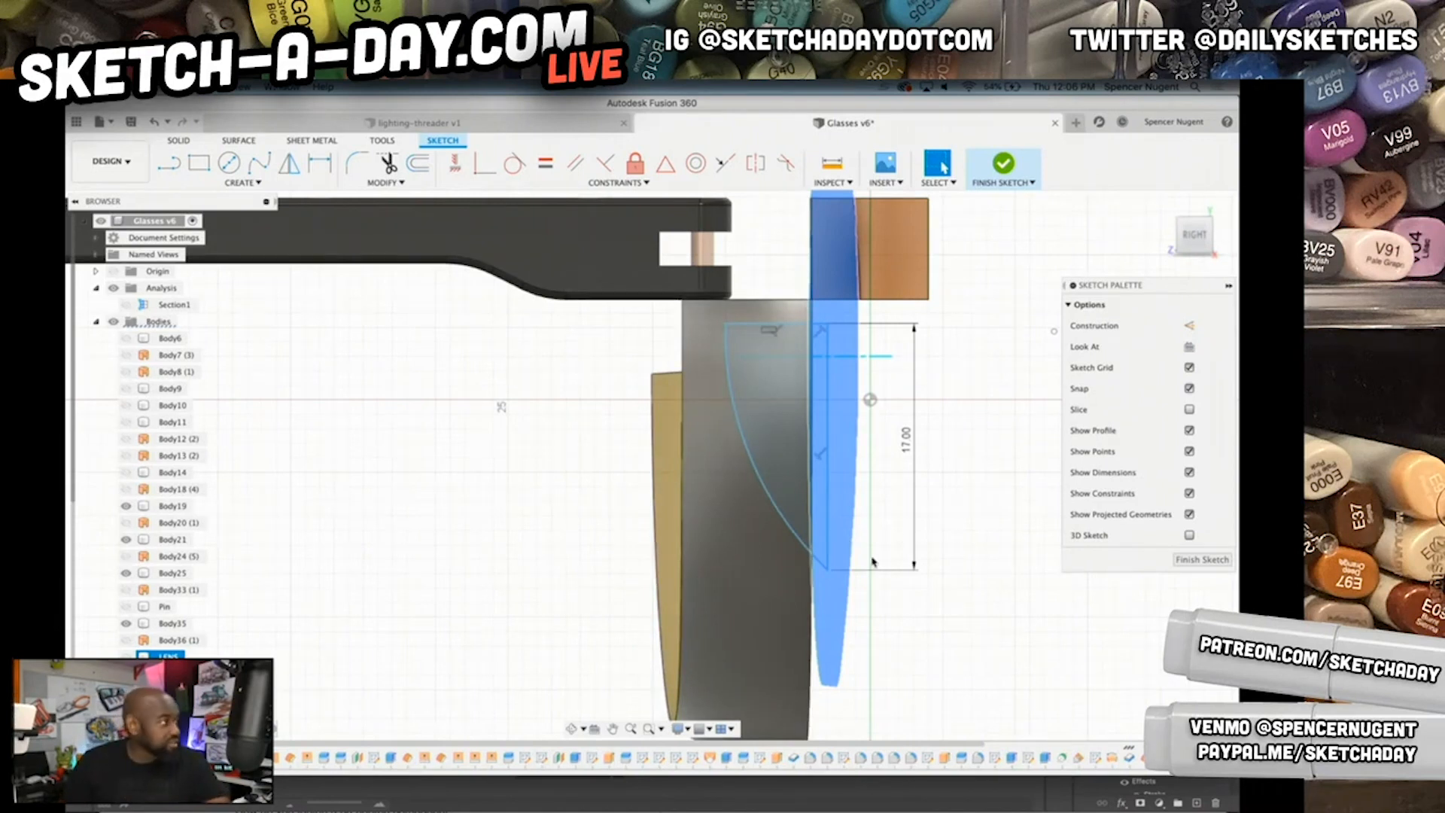
scroll(838, 590, "up", 3)
scroll(953, 421, "down", 4)
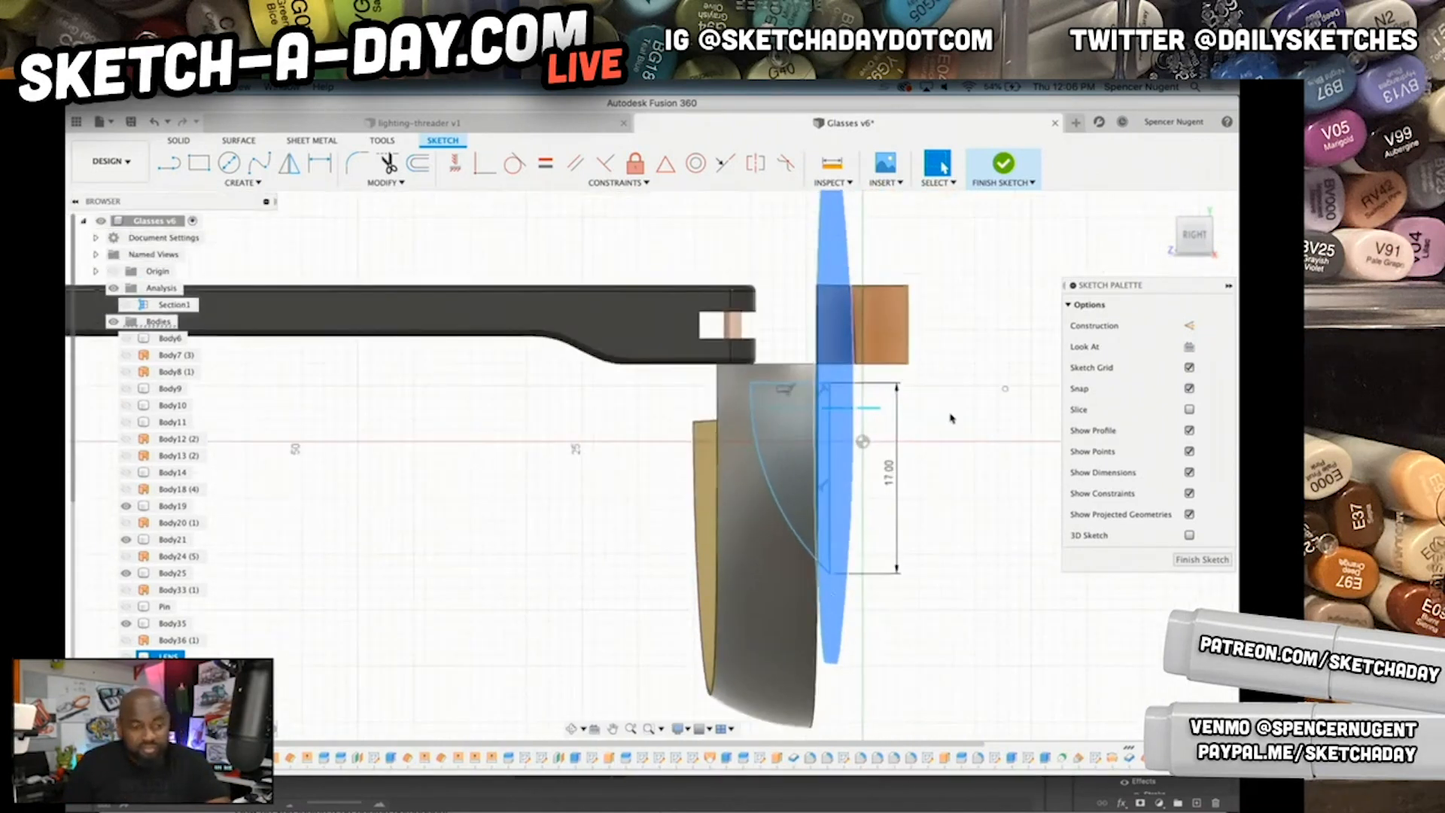
left_click(994, 492)
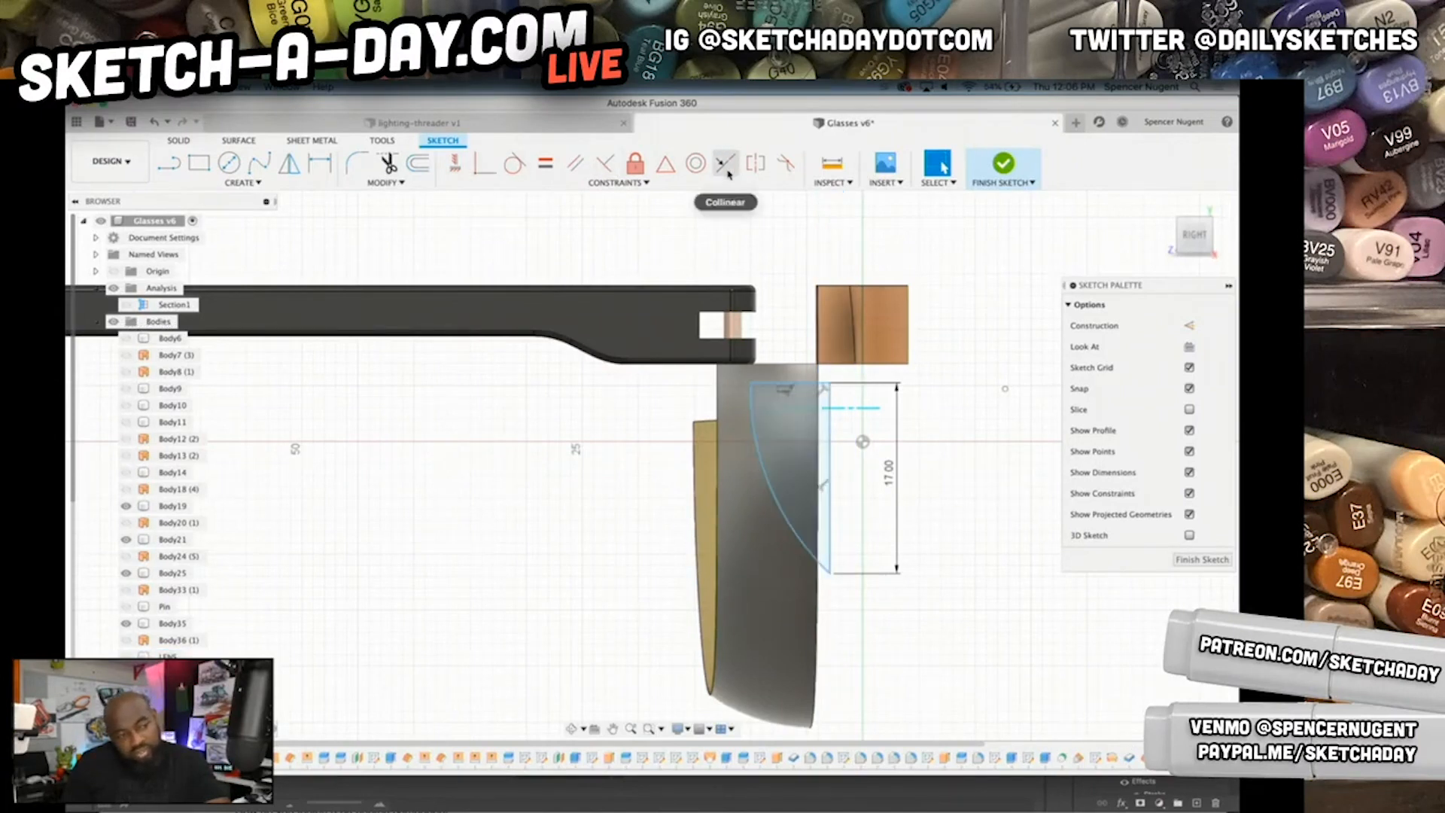
- Trim the surfaces with the closed profile as the trim tool, removing the areas outside it
left_click(240, 141)
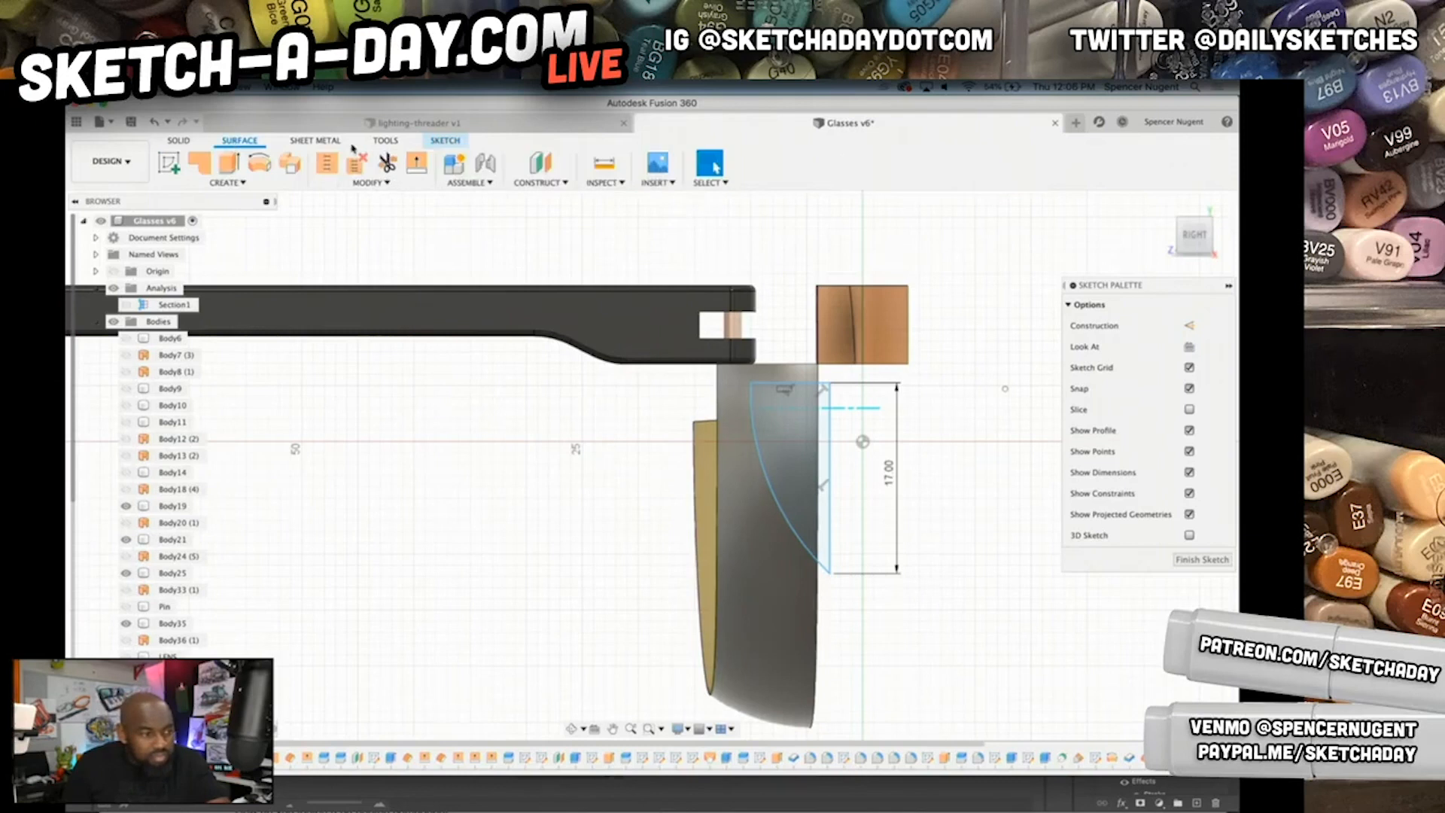
left_click(391, 164)
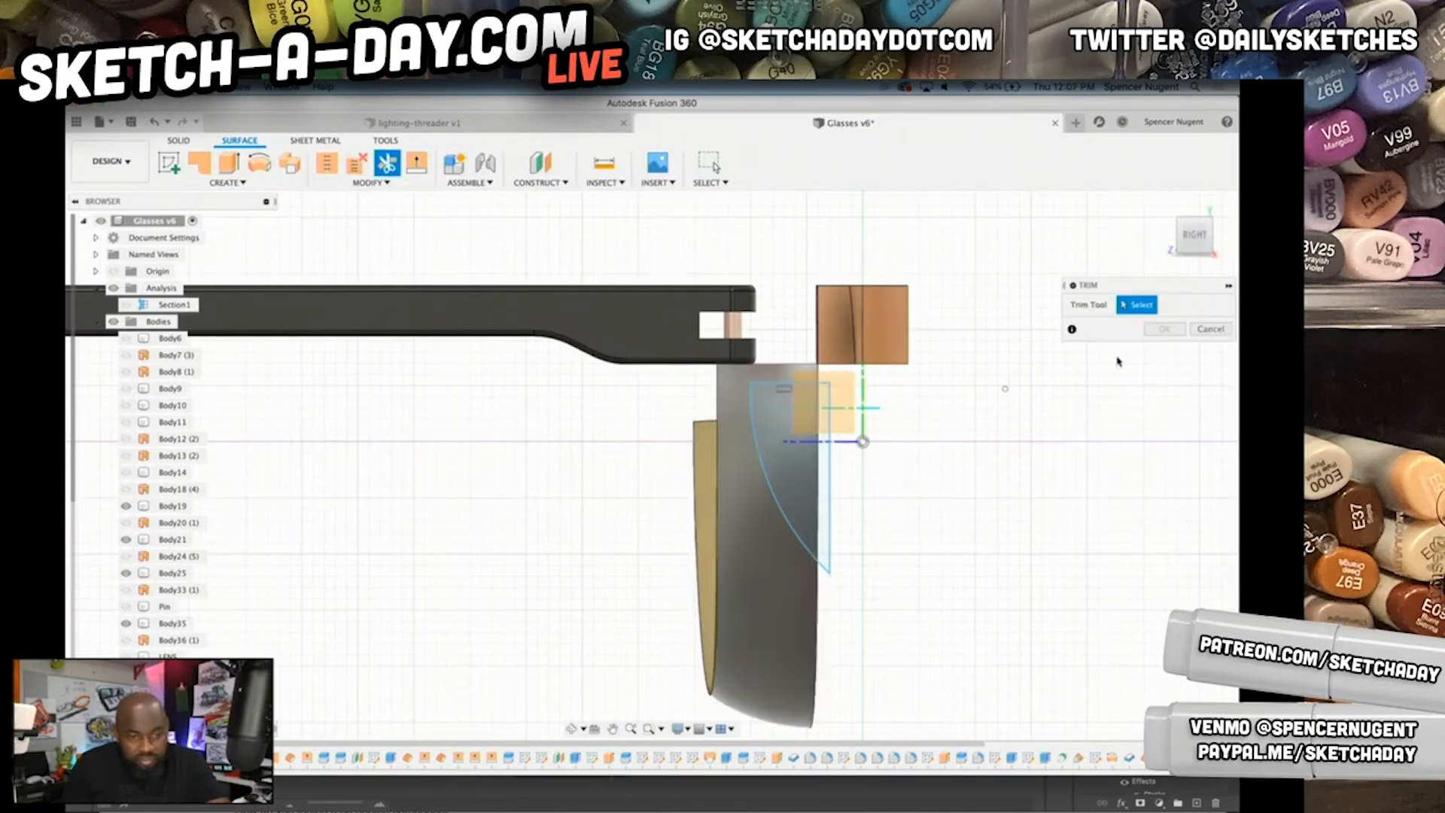
left_click(831, 477)
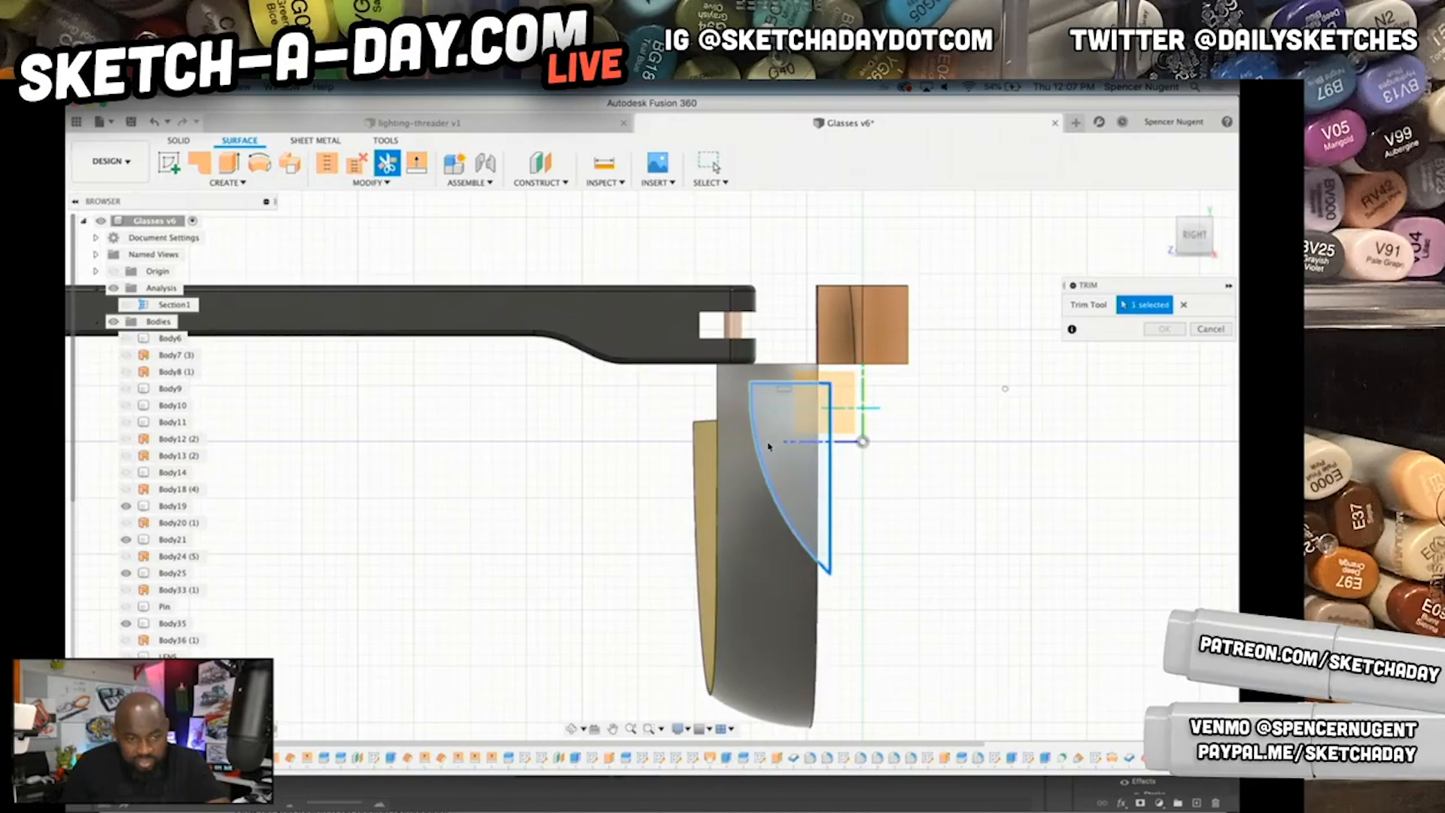
left_click(758, 496)
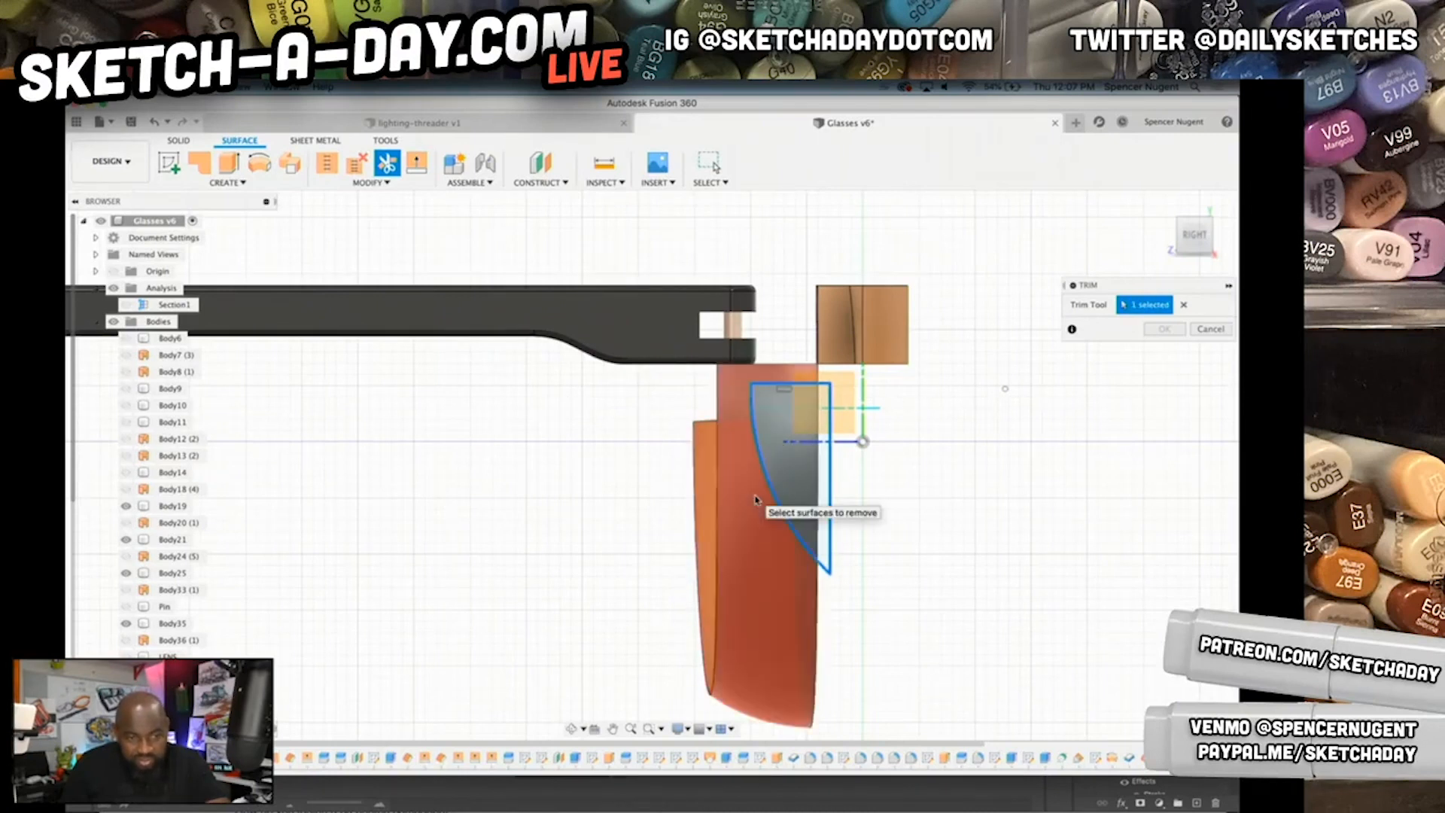
left_click(1164, 330)
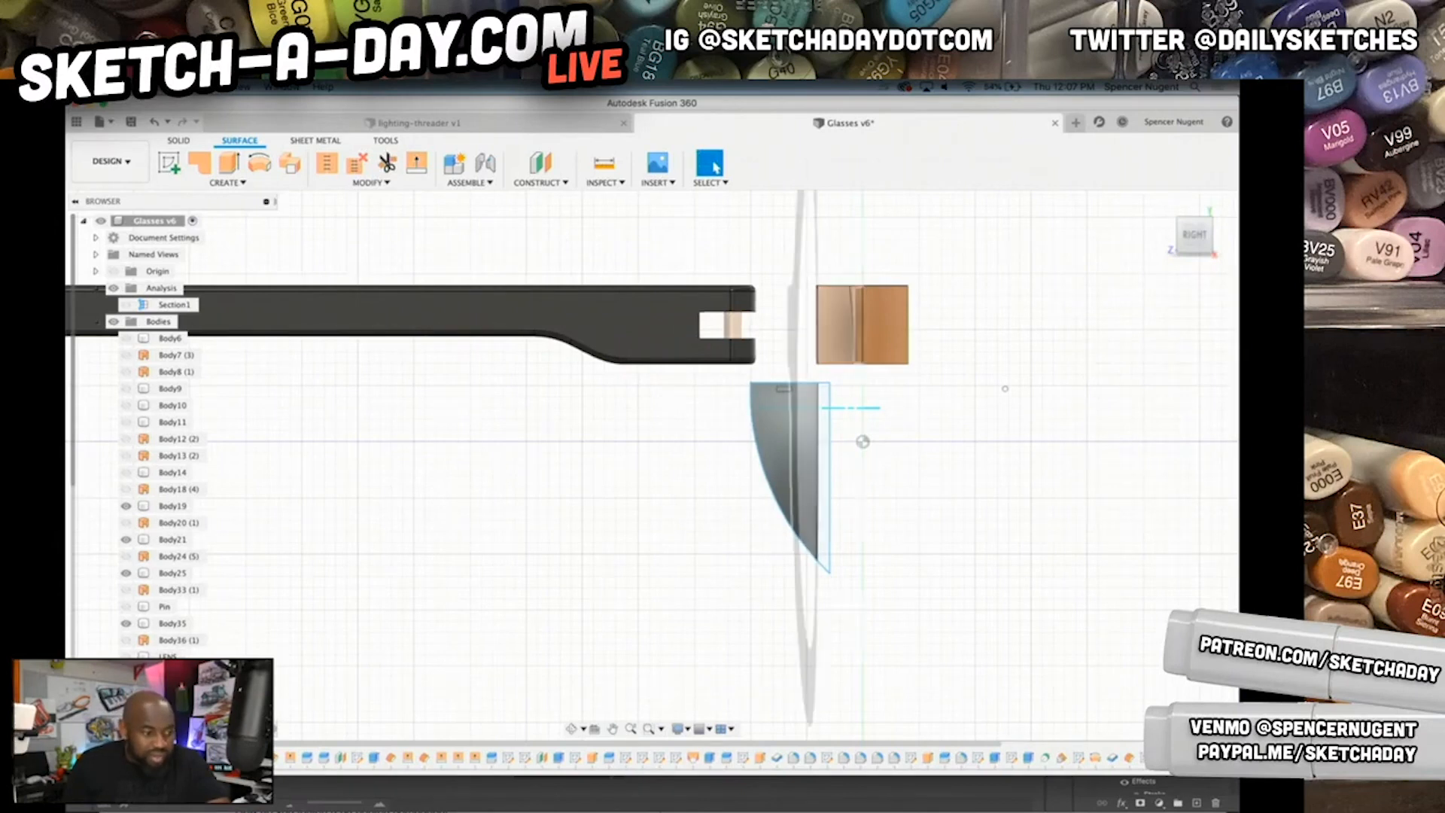
- Show the LENS body and check what the hidden Body14 and Body9 contain, hiding both again
left_click(126, 657)
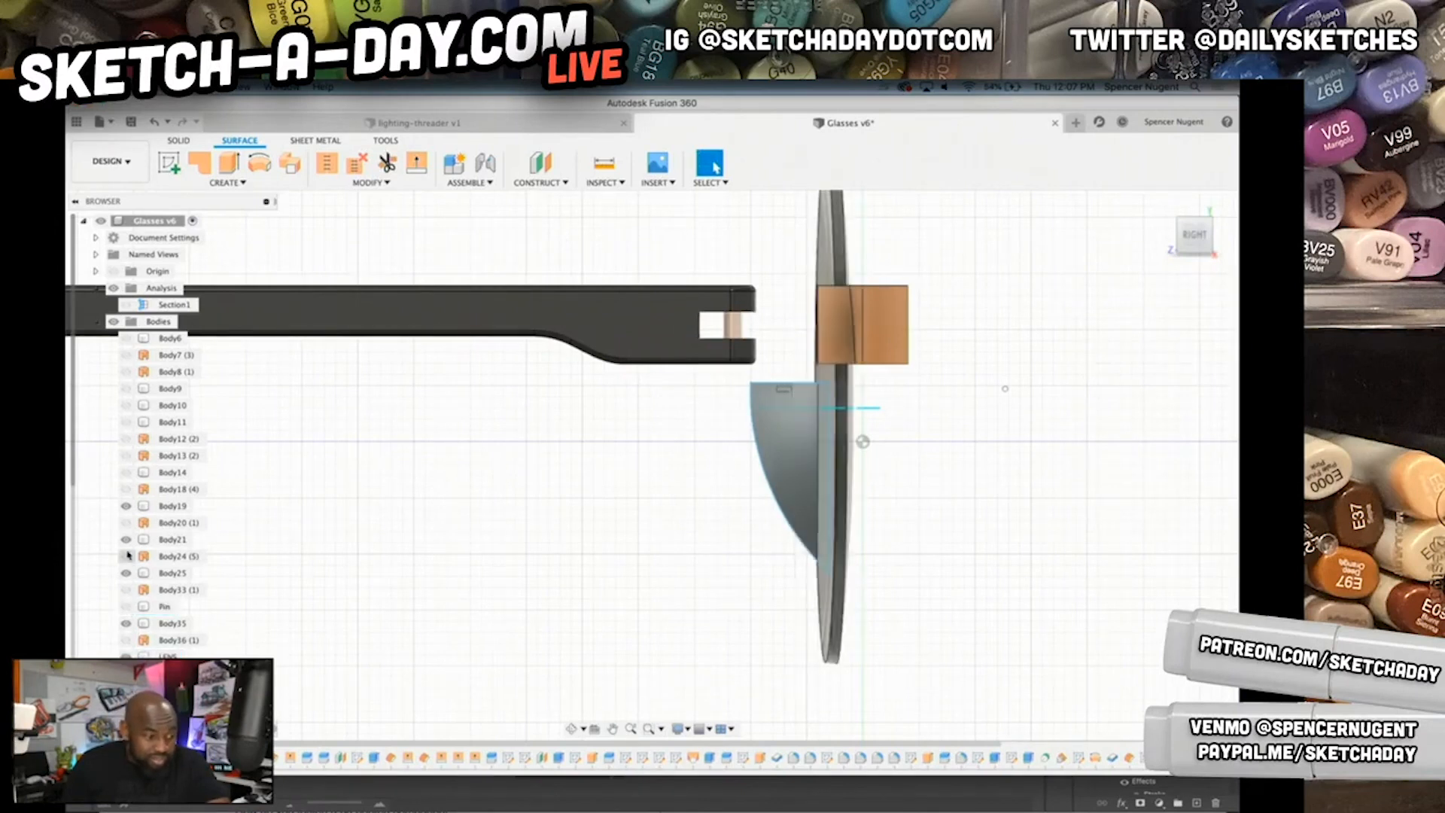
left_click(127, 474)
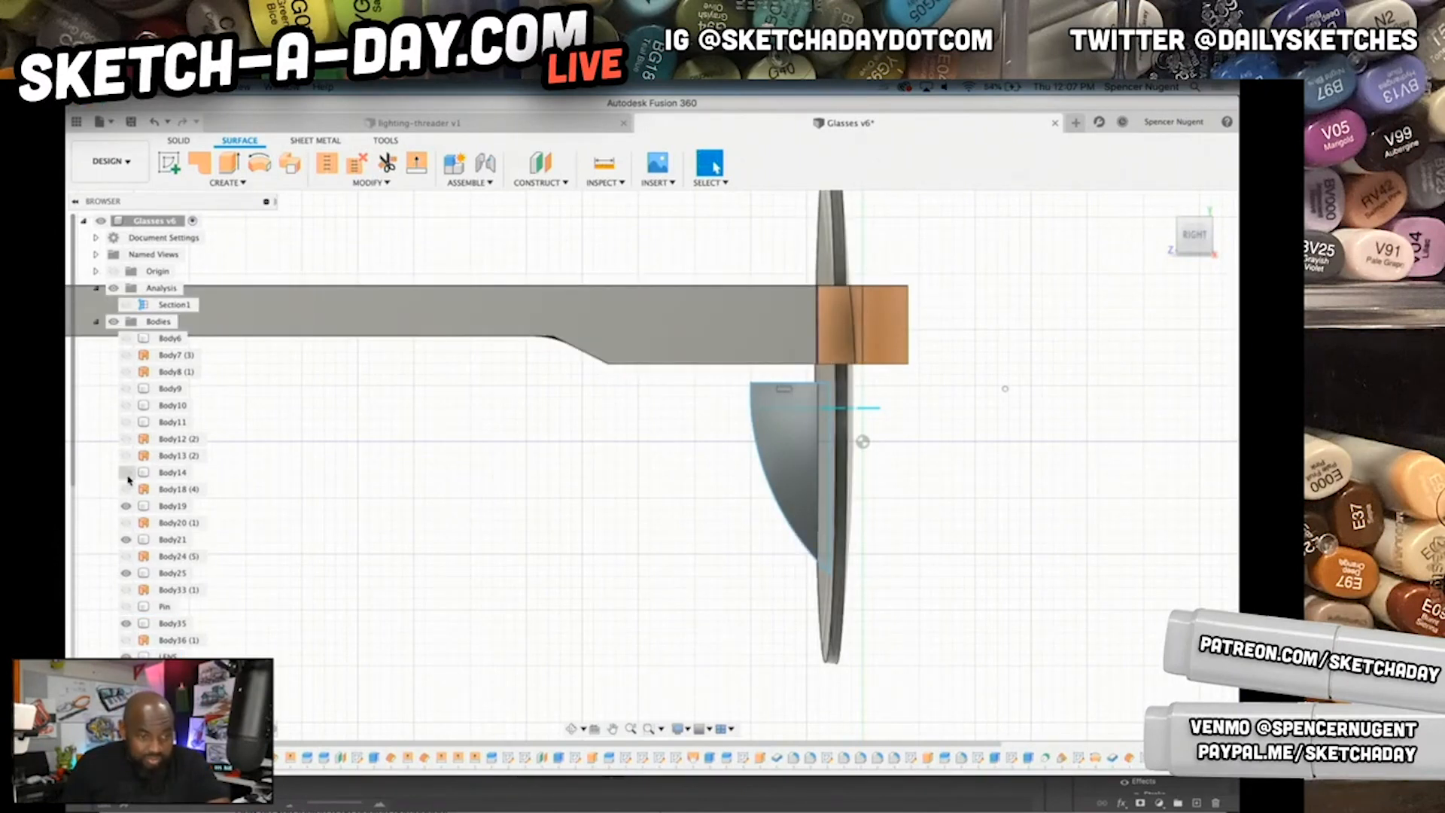
left_click(127, 474)
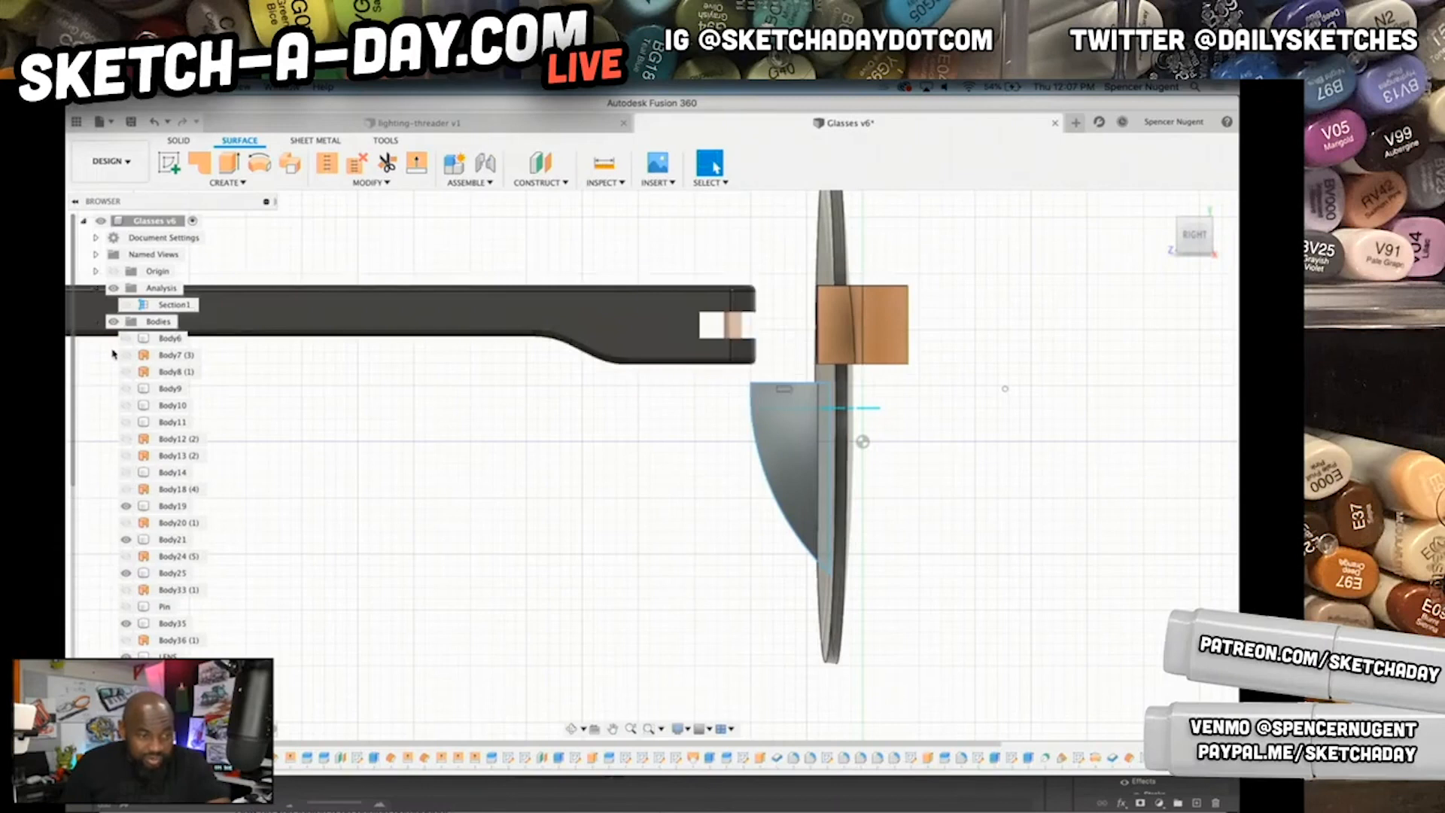
left_click(126, 389)
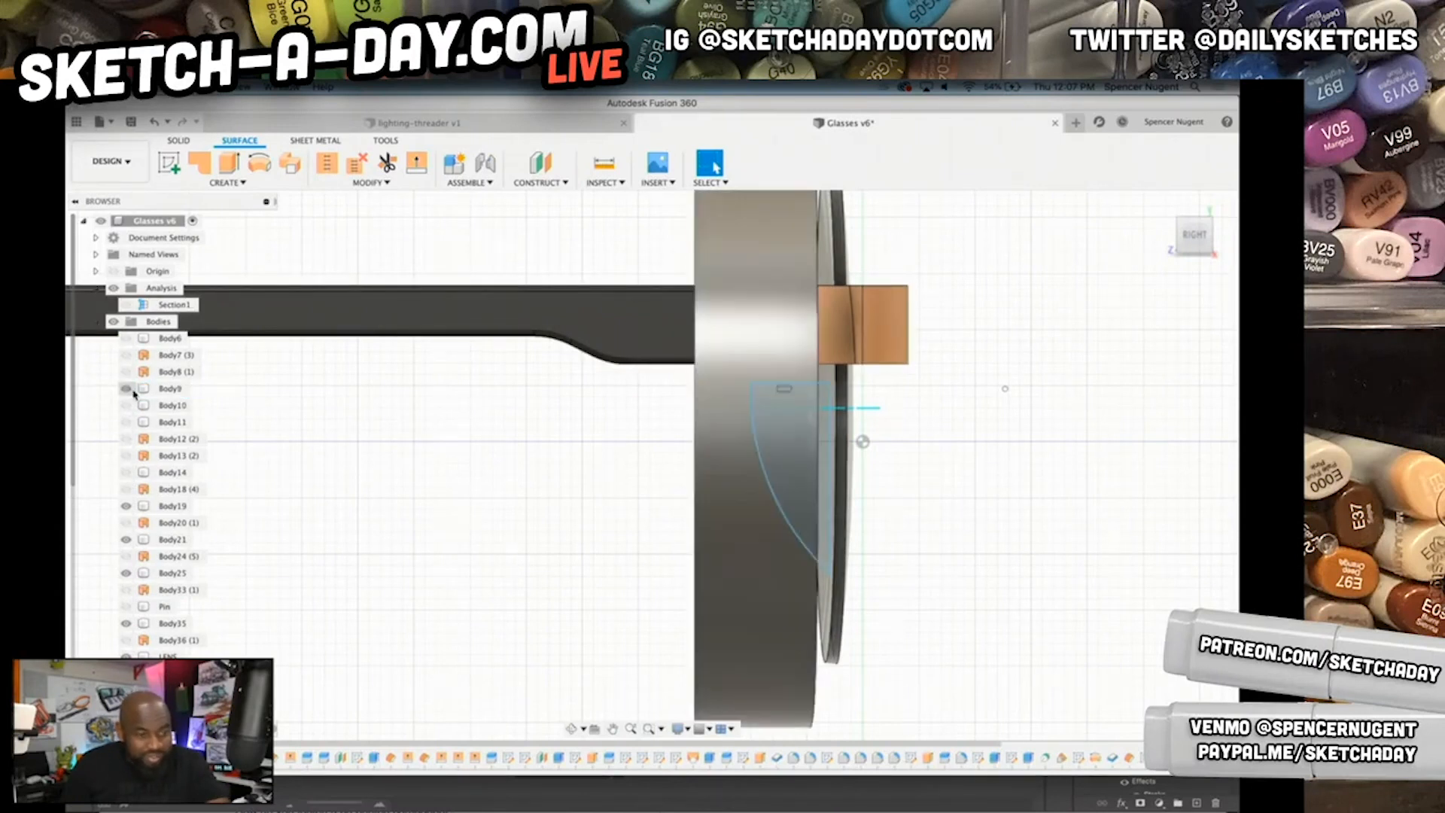
left_click(127, 389)
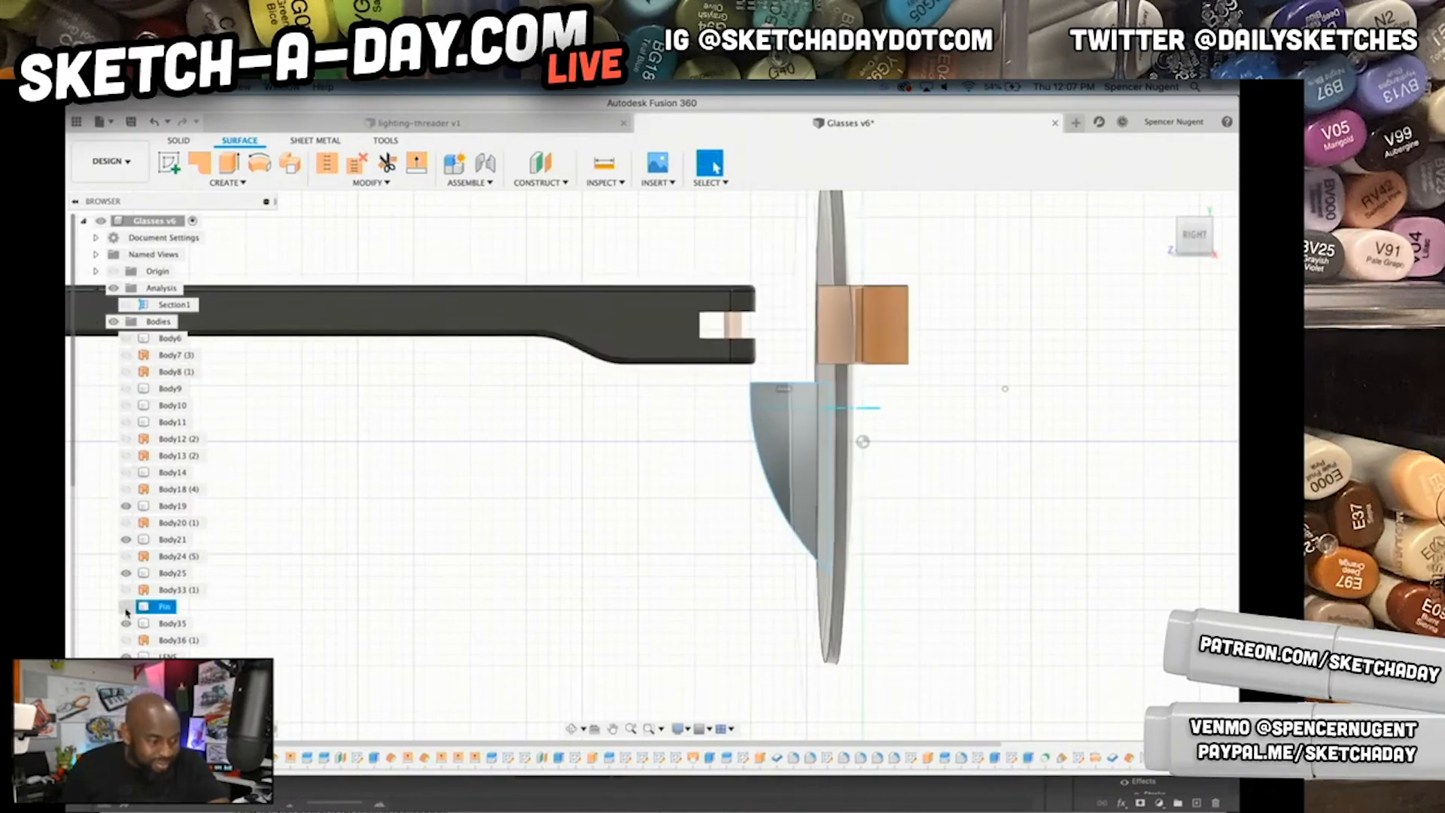
- Look through the hidden bodies between Body14 and Body6 to find the frame, hiding each again
middle_click_drag(1092, 606, 304, 472, "shift")
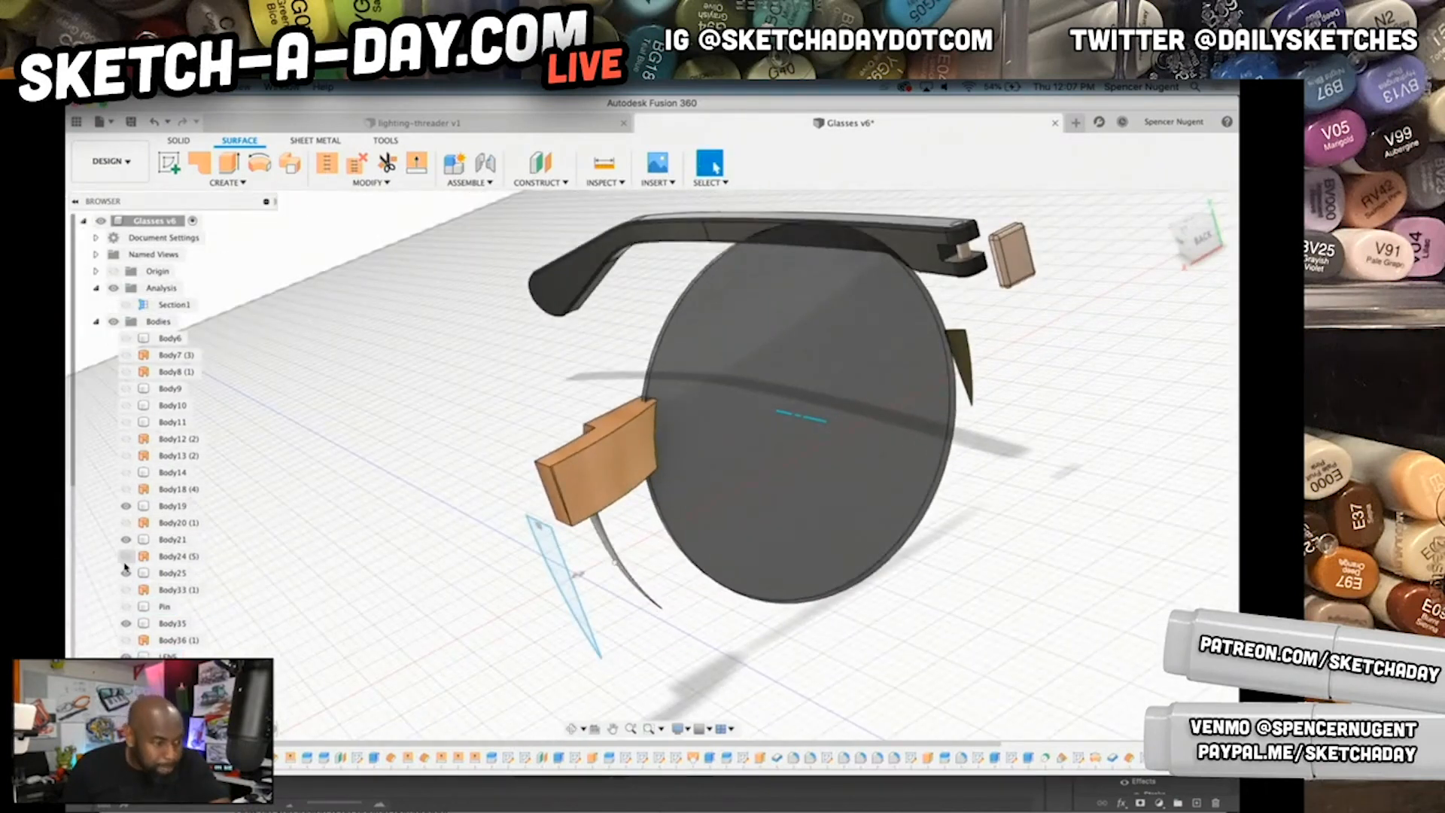
left_click(129, 476)
left_click(128, 476)
left_click(128, 424)
left_click(127, 423)
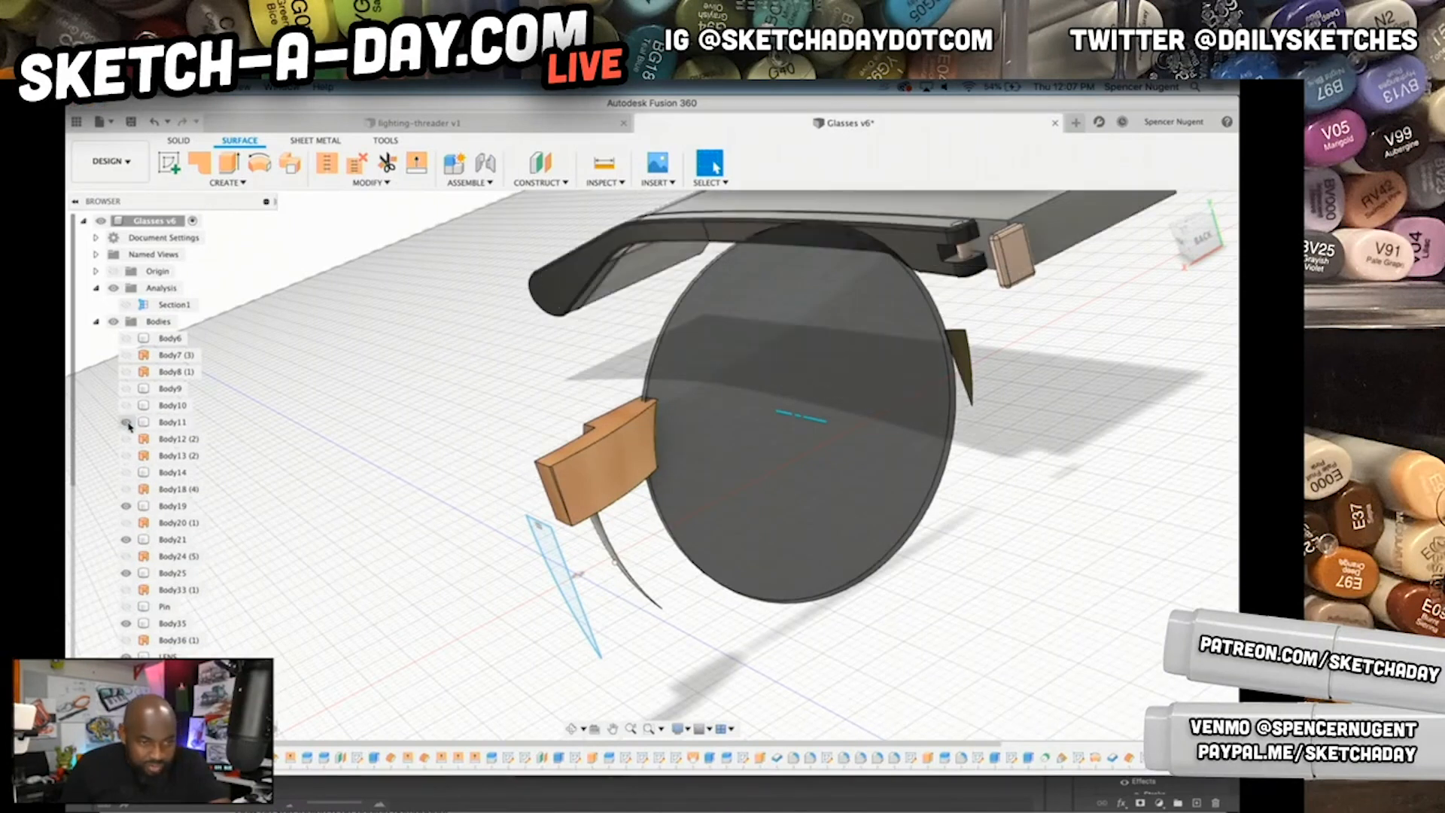
left_click(126, 423)
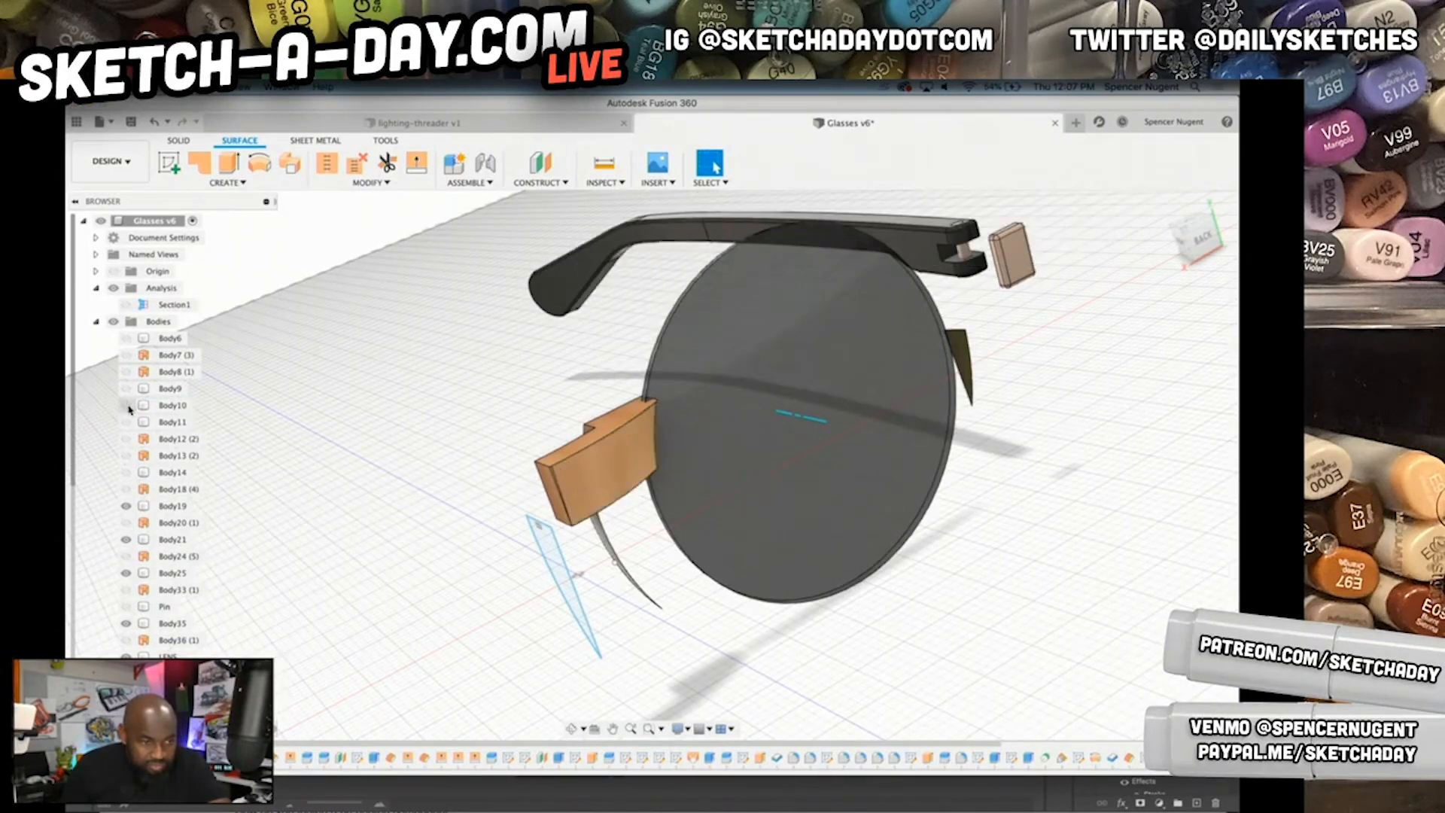
left_click(128, 388)
left_click(128, 388)
left_click(128, 388)
left_click(126, 338)
left_click(126, 338)
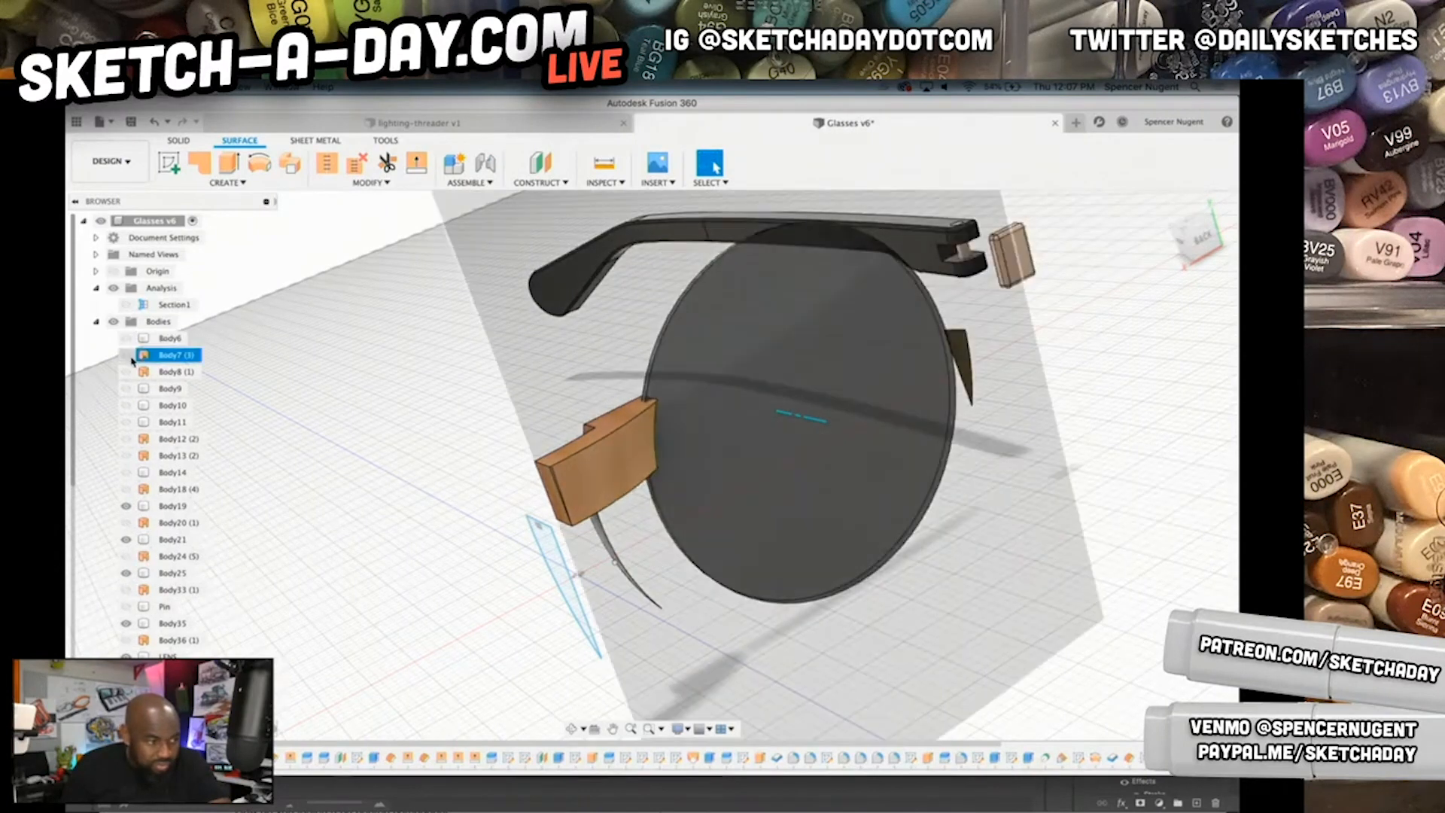
- Compare the hidden Body9, Body10 and Body14 with the trimmed piece, also from the side, and hide them again
left_click(126, 388)
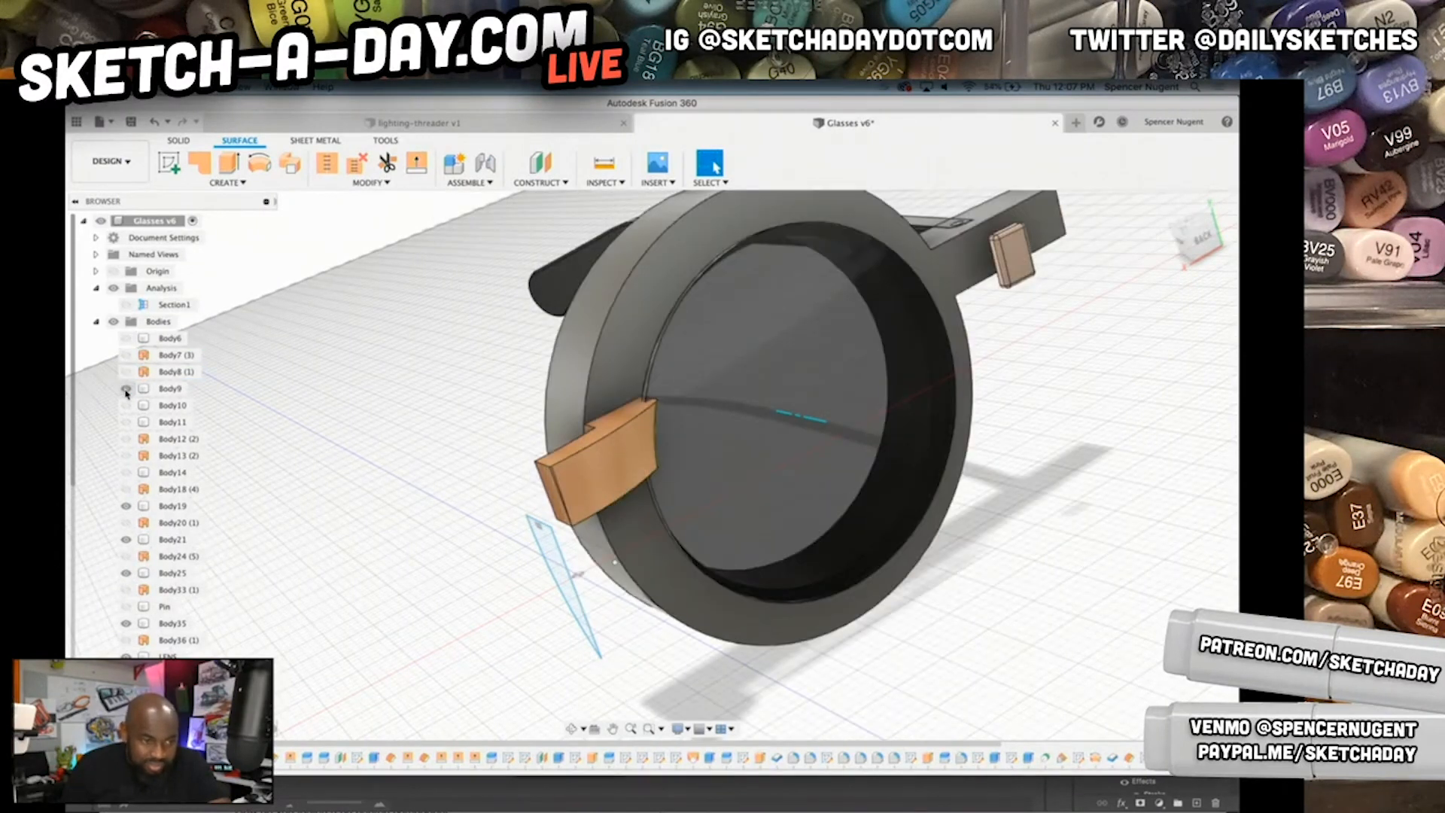
left_click(127, 389)
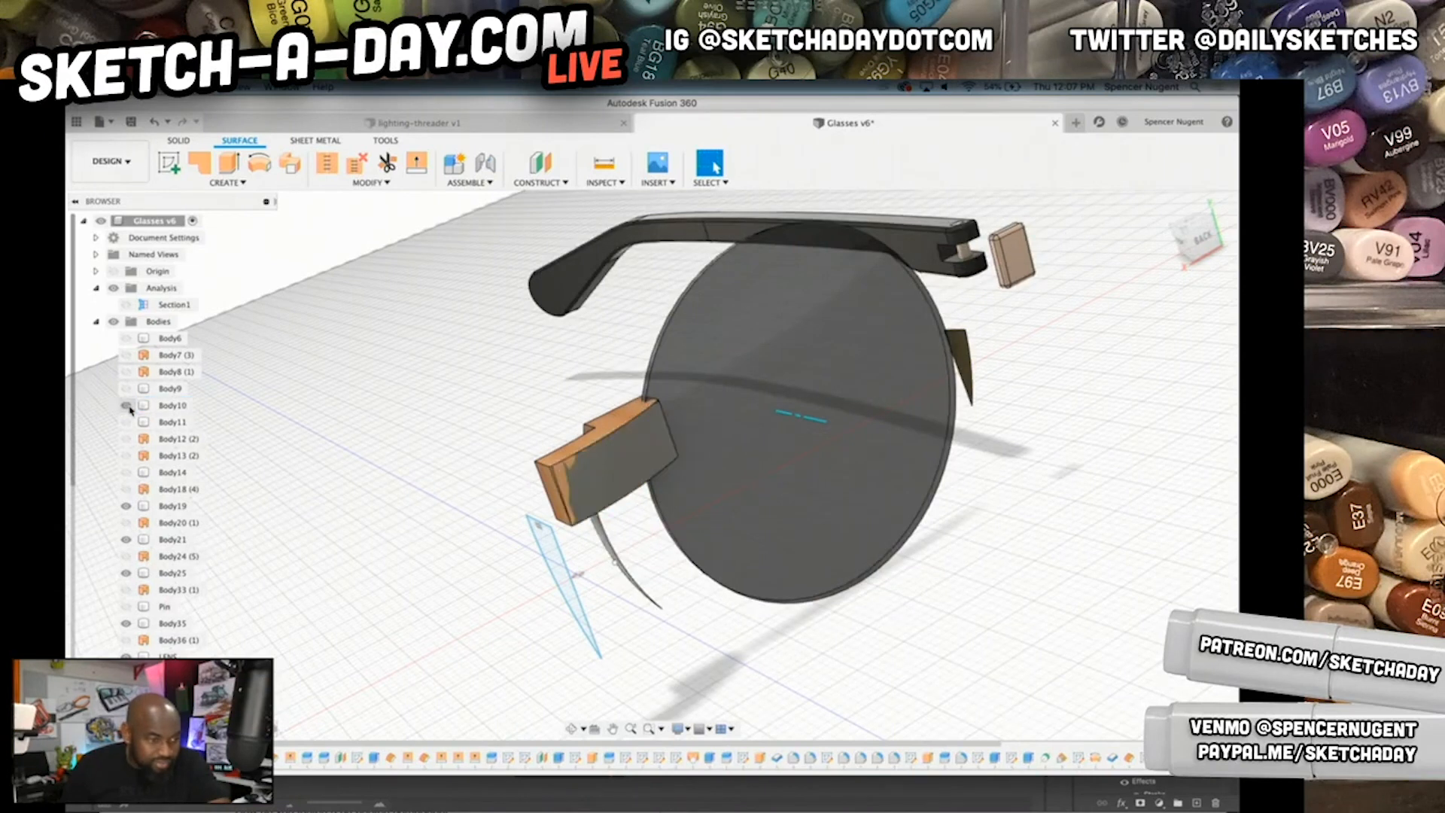
left_click(128, 389)
left_click(128, 391)
middle_click_drag(337, 534, 414, 536, "shift")
left_click(127, 389)
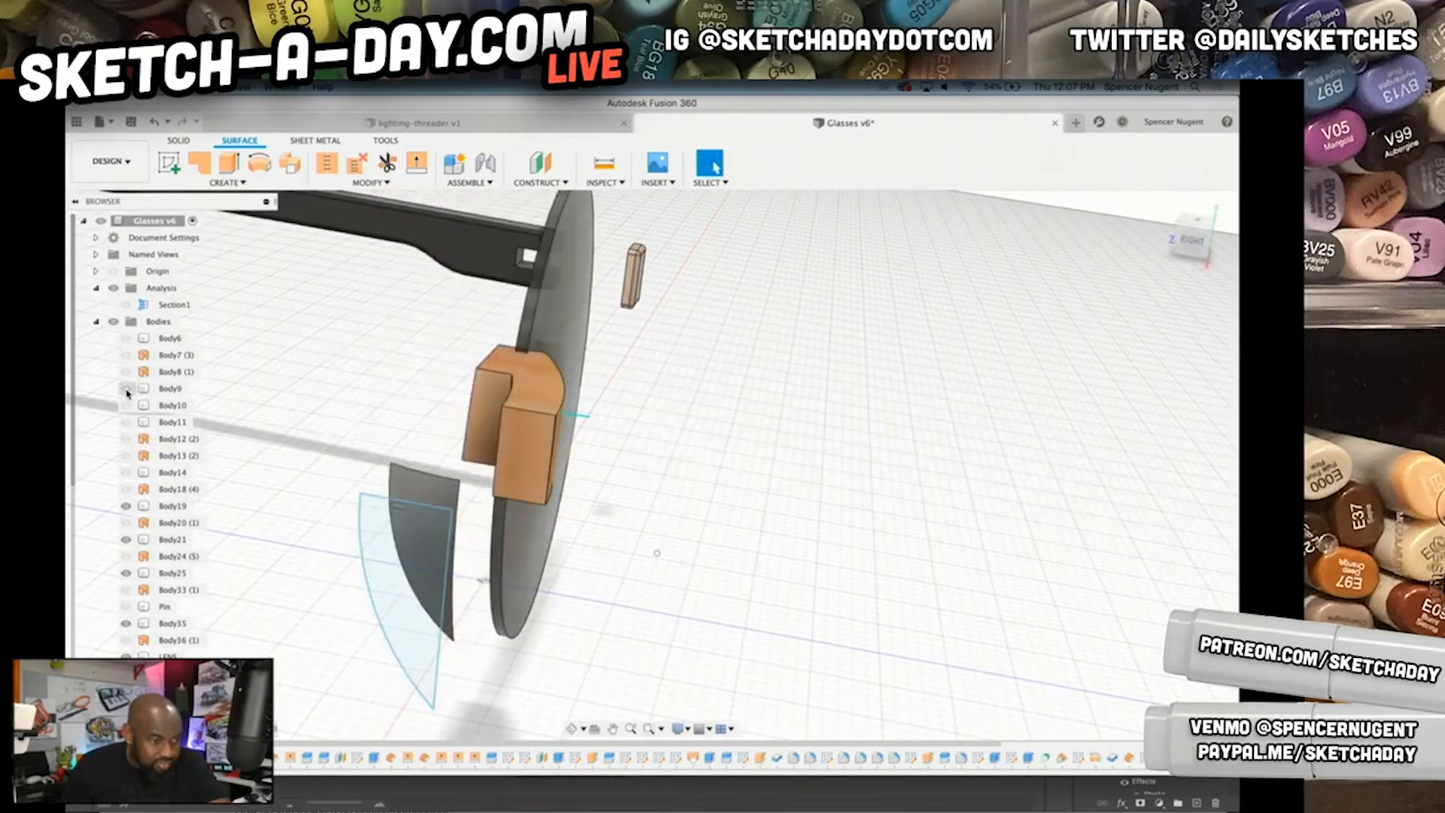
left_click(127, 472)
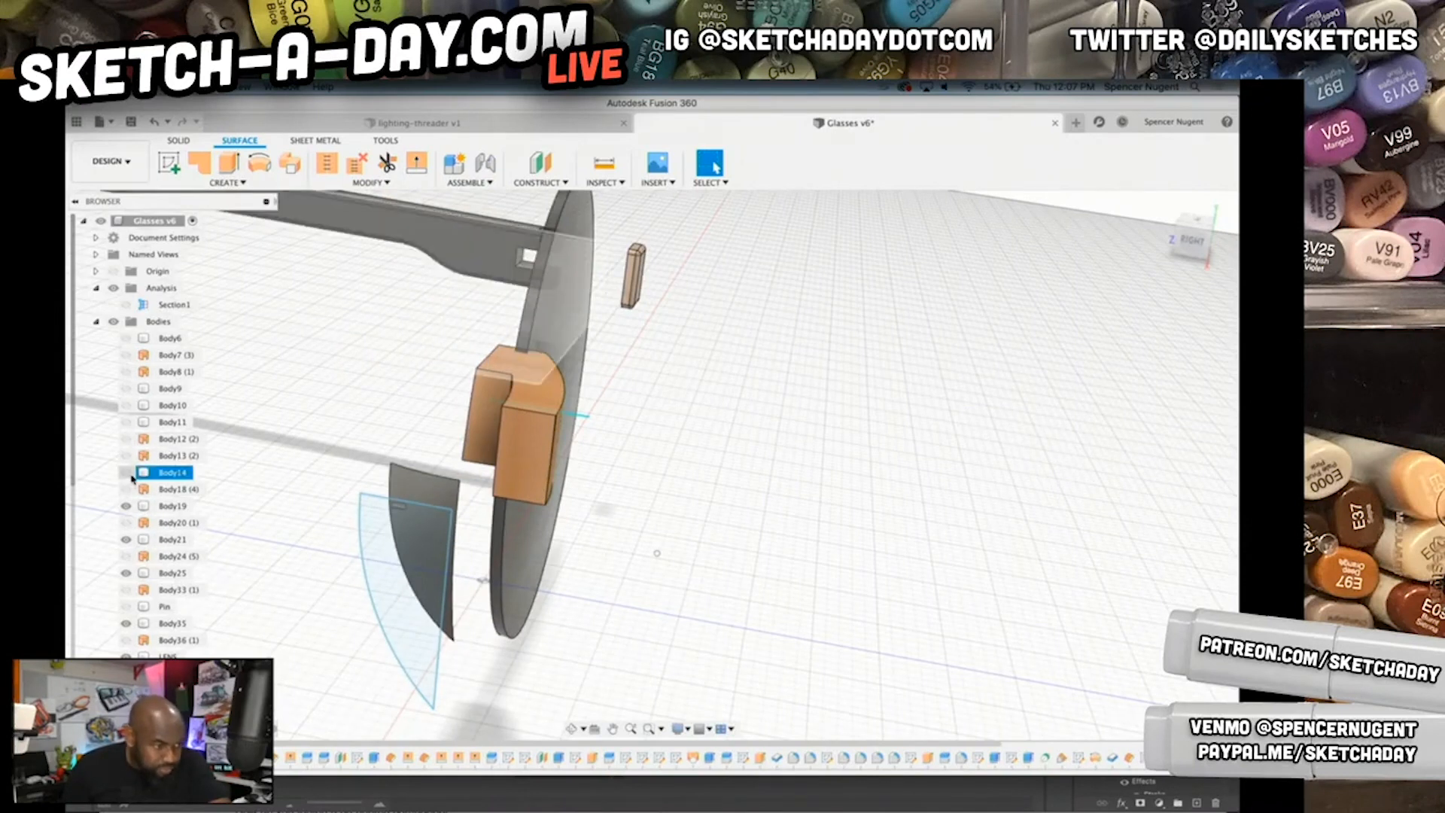
left_click(126, 473)
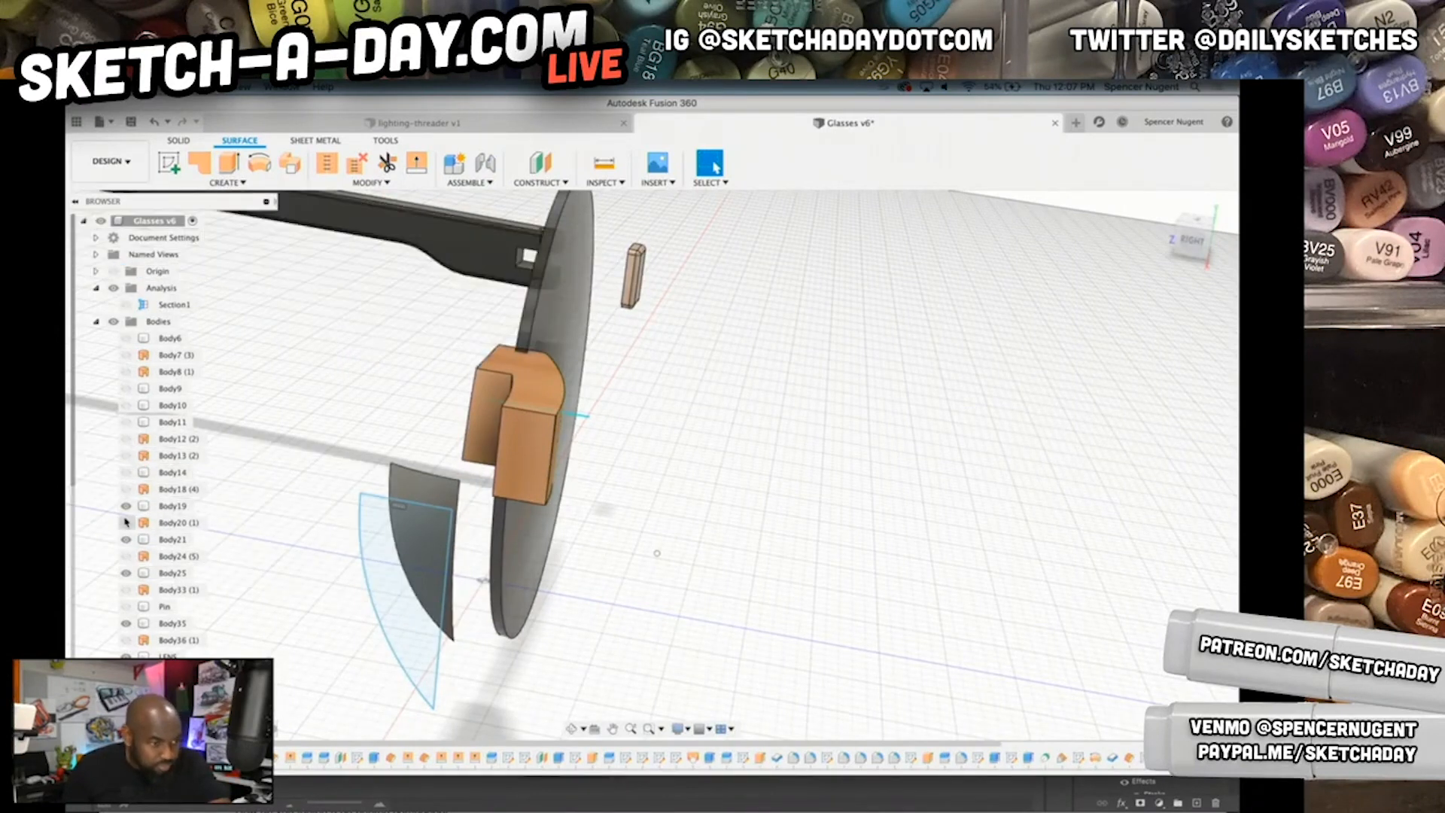
- Show the rim body named Pin and rename it as Frame
left_click(126, 607)
left_click(153, 607)
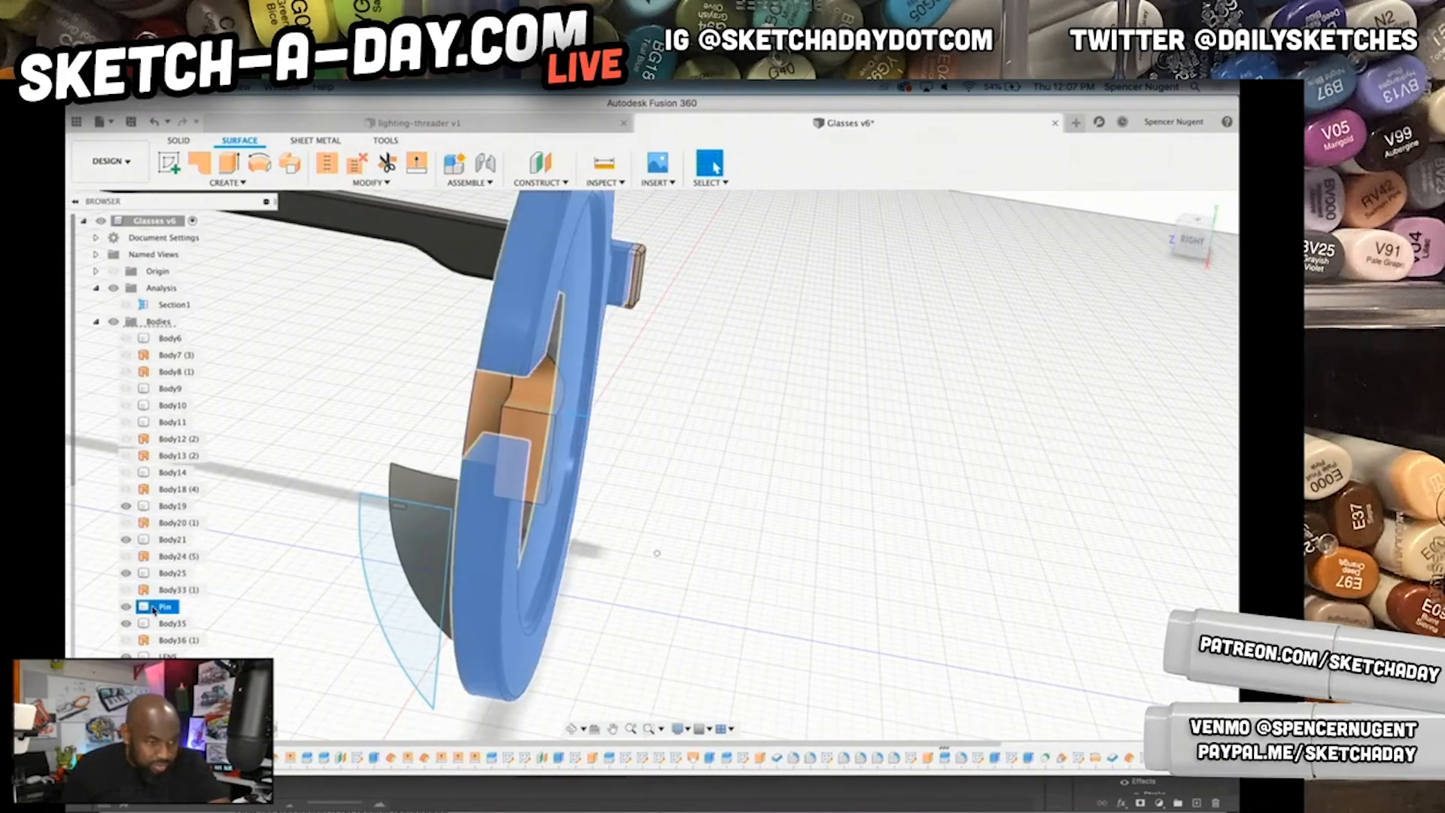
middle_click_drag(697, 591, 381, 566, "shift")
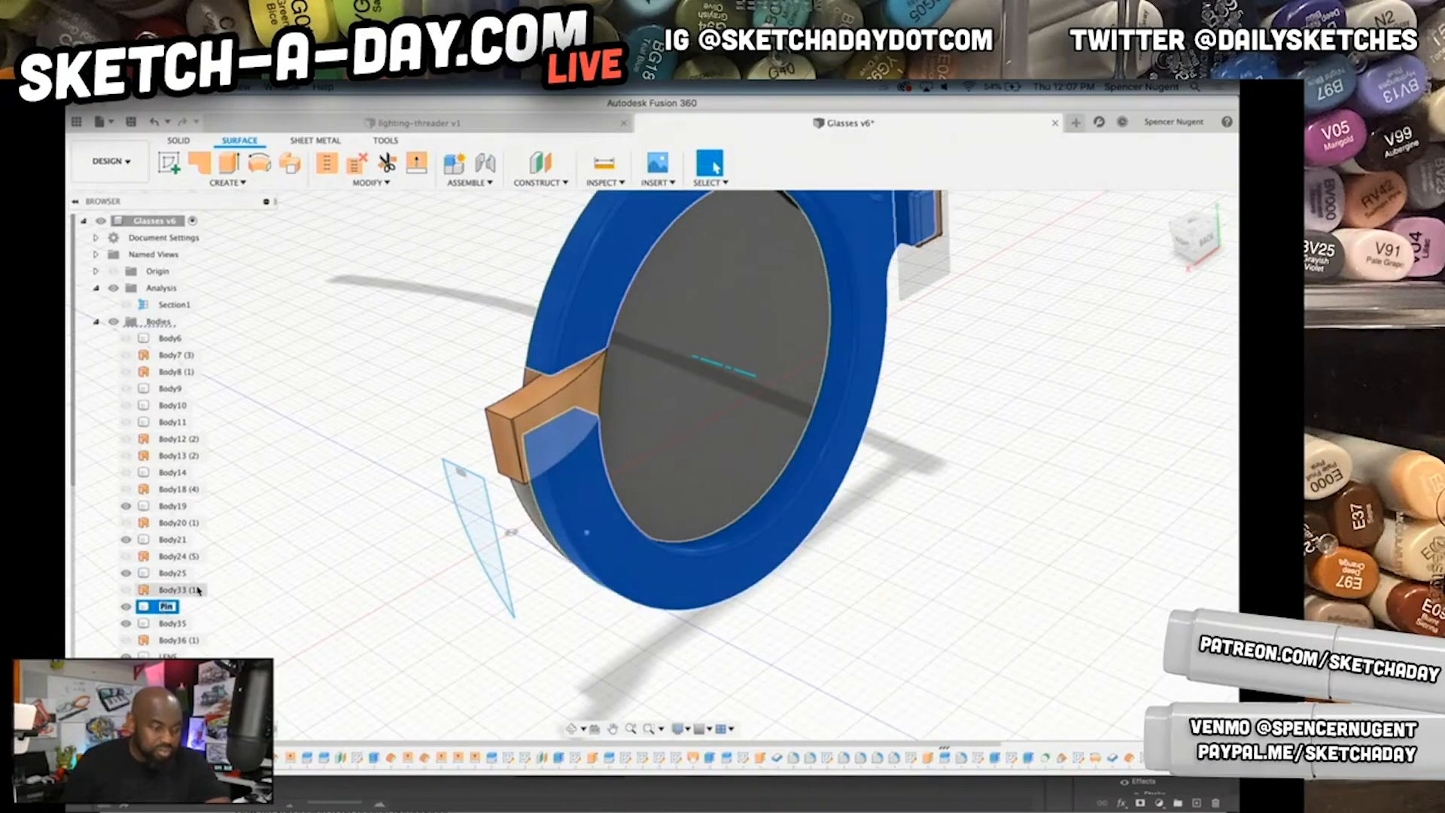
type("me")
key("Return")
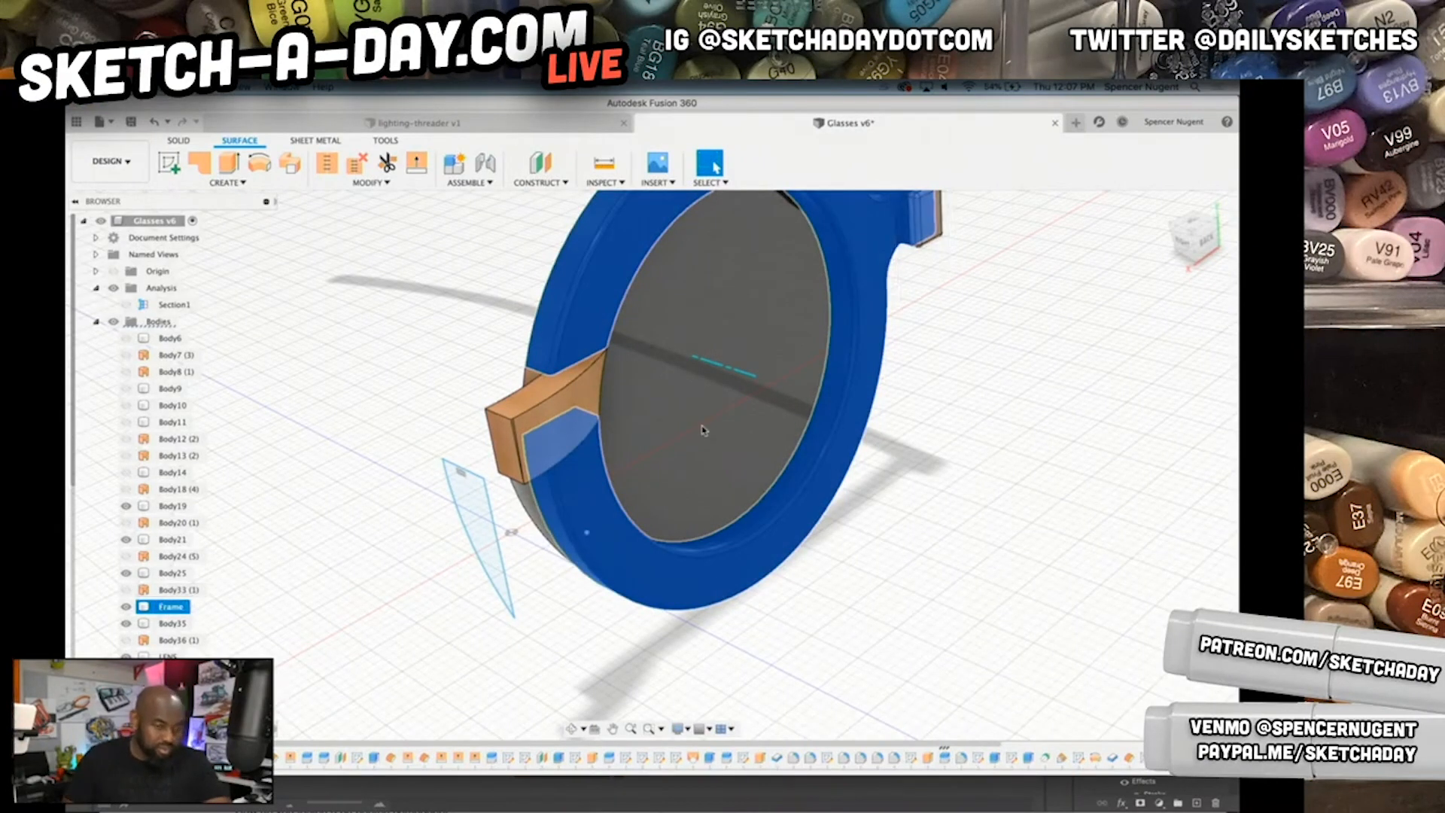
- Identify the cylindrical hinge pin at the temple joint and rename its body as PIN
scroll(843, 373, "down", 5)
middle_click_drag(895, 451, 686, 394, "shift")
scroll(1148, 400, "up", 8)
scroll(1054, 444, "up", 4)
left_click(825, 406)
left_click(759, 347)
left_click(181, 623)
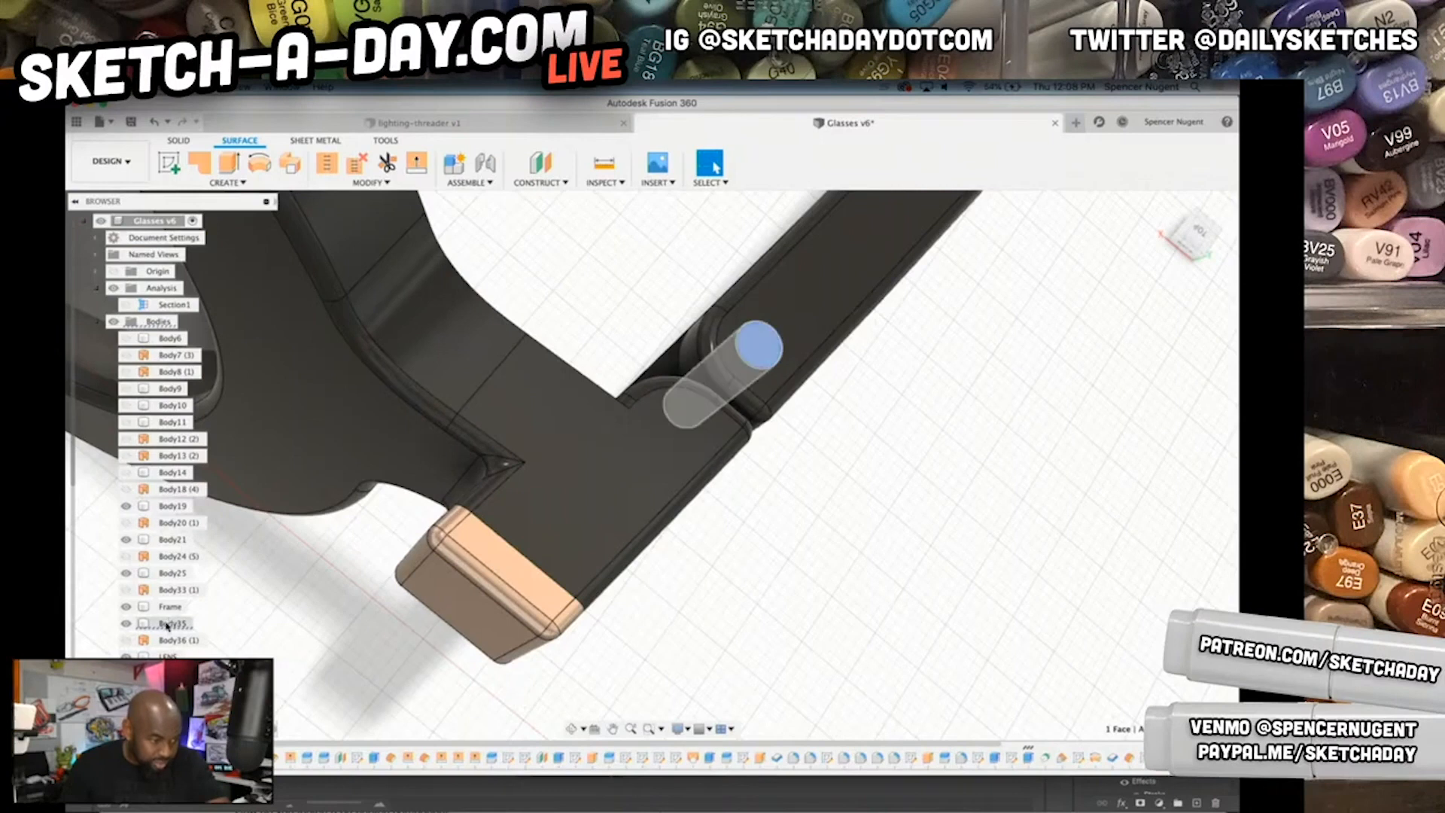
double_click(164, 623)
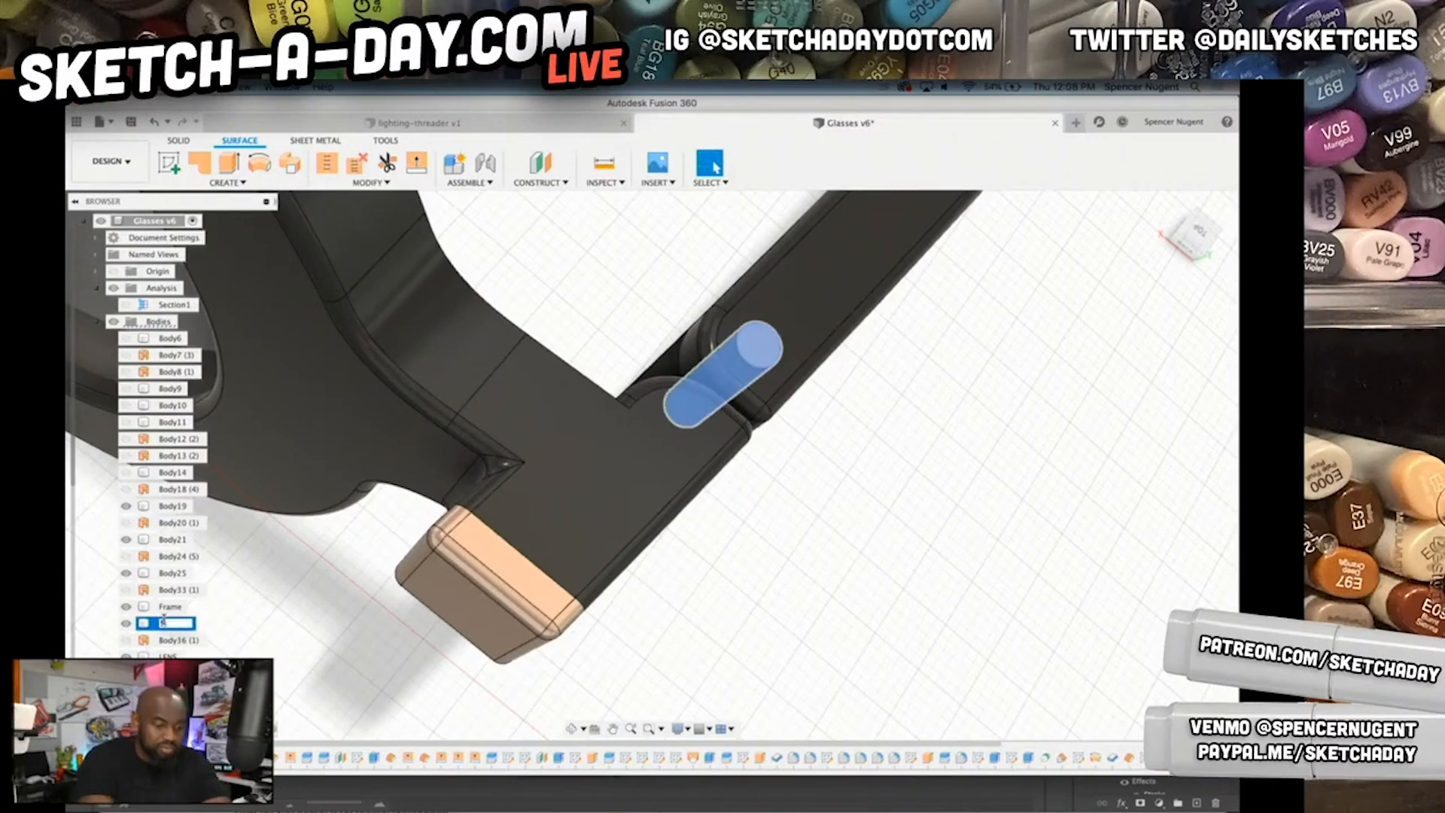
key("Return")
- Try to thicken the trimmed curved face beside the frame by 3.5 mm on one side as a new body
scroll(550, 613, "down", 5)
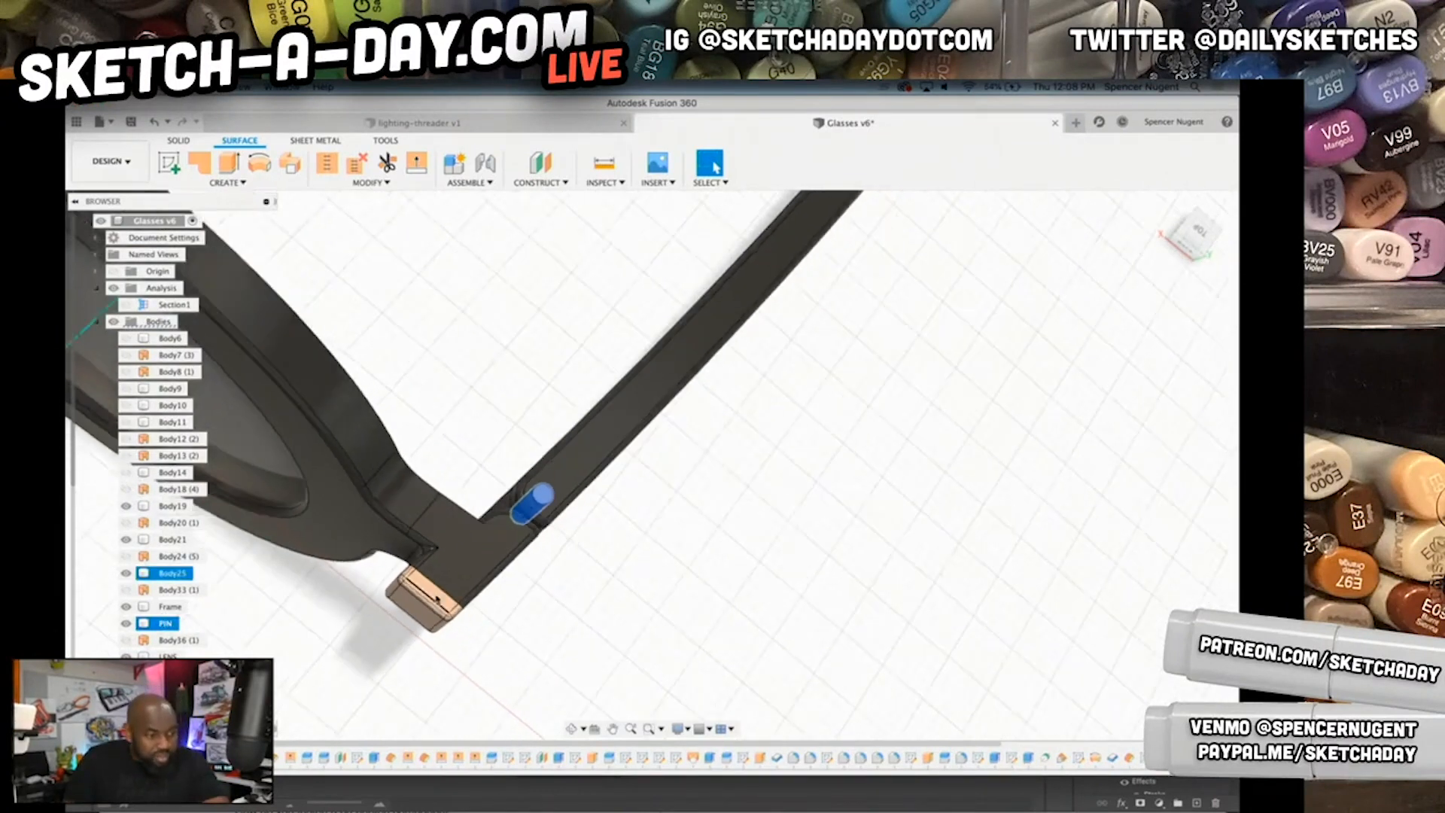
middle_click_drag(551, 613, 779, 582, "shift")
mouse_move(719, 653)
middle_mouse_down("shift")
mouse_move(739, 594)
mouse_move(816, 610)
mouse_move(623, 587)
mouse_move(816, 581)
mouse_move(526, 574)
mouse_move(613, 597)
mouse_move(687, 564)
mouse_move(639, 548)
mouse_move(791, 537)
middle_mouse_up("shift")
scroll(828, 526, "down", 5)
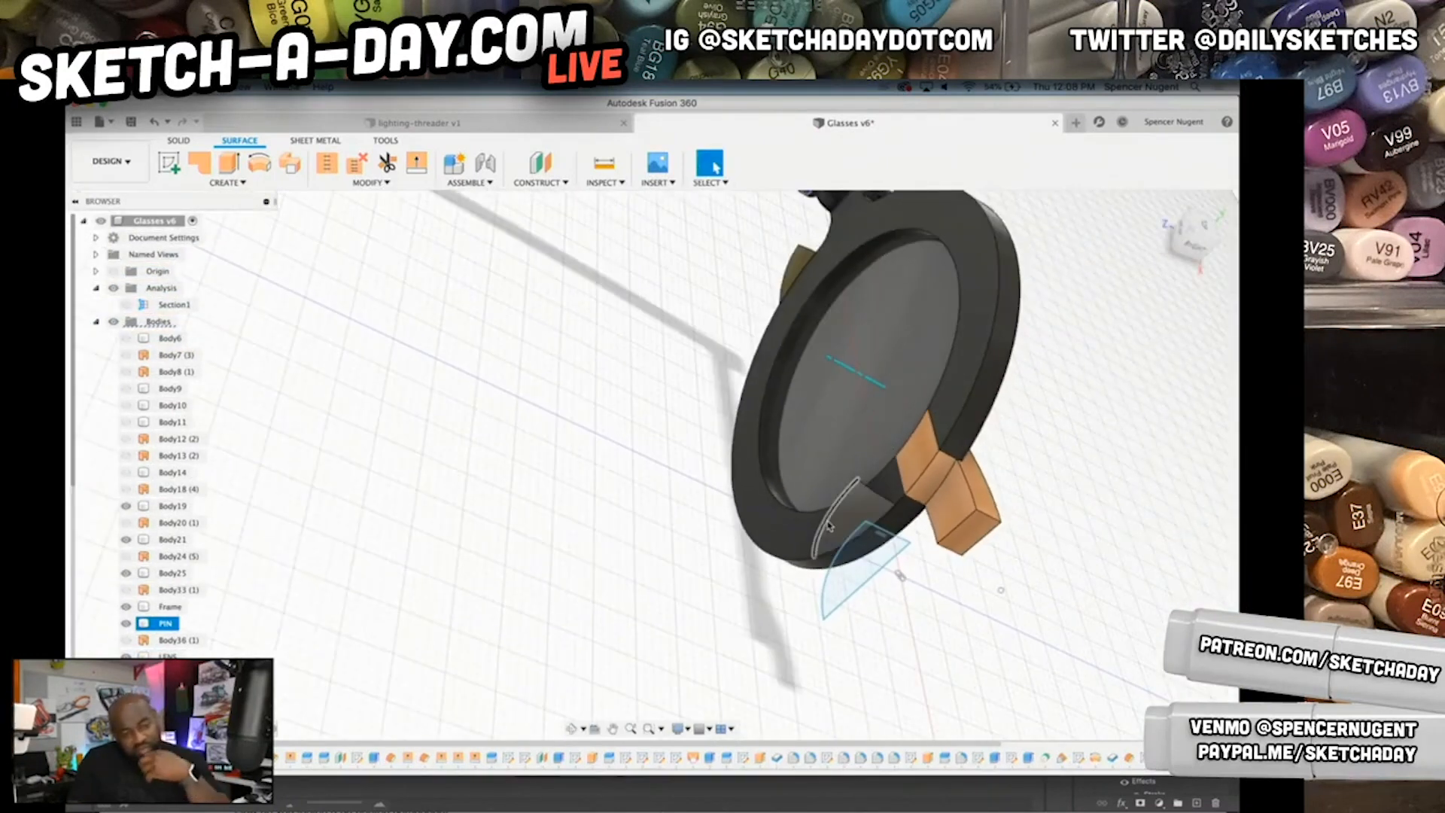
scroll(866, 527, "up", 5)
scroll(871, 525, "up", 4)
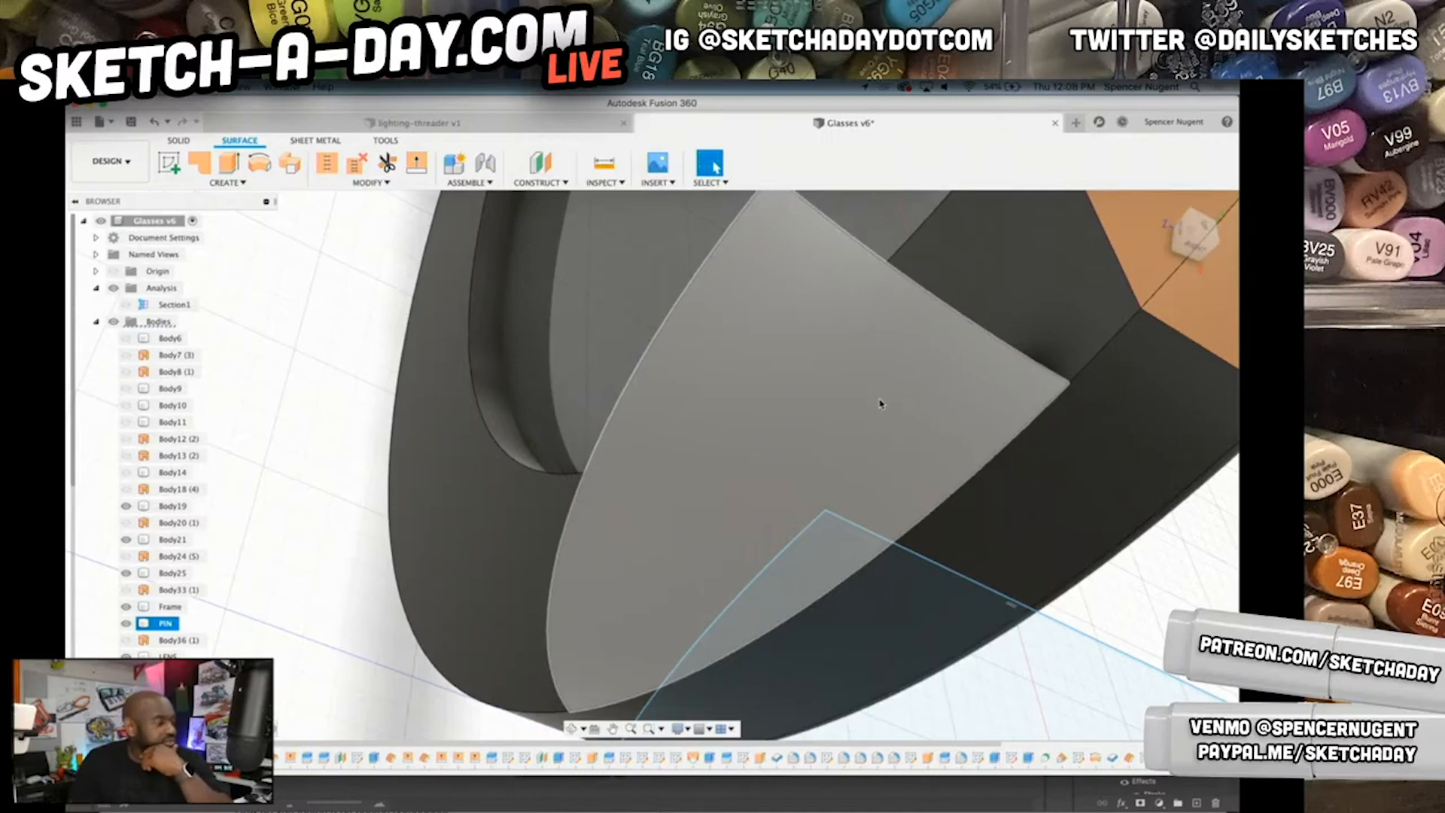
left_click(757, 365)
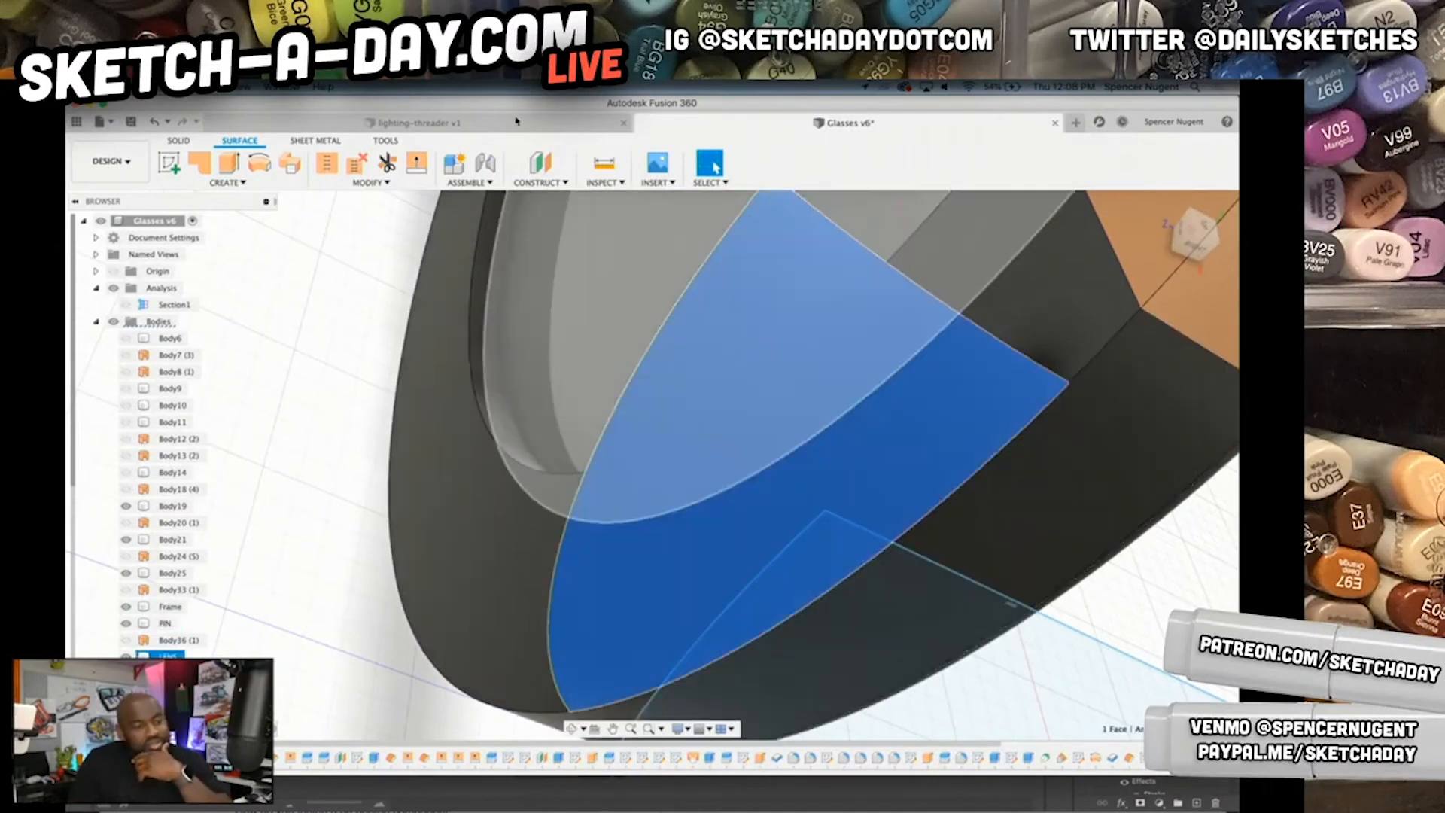
left_click(174, 140)
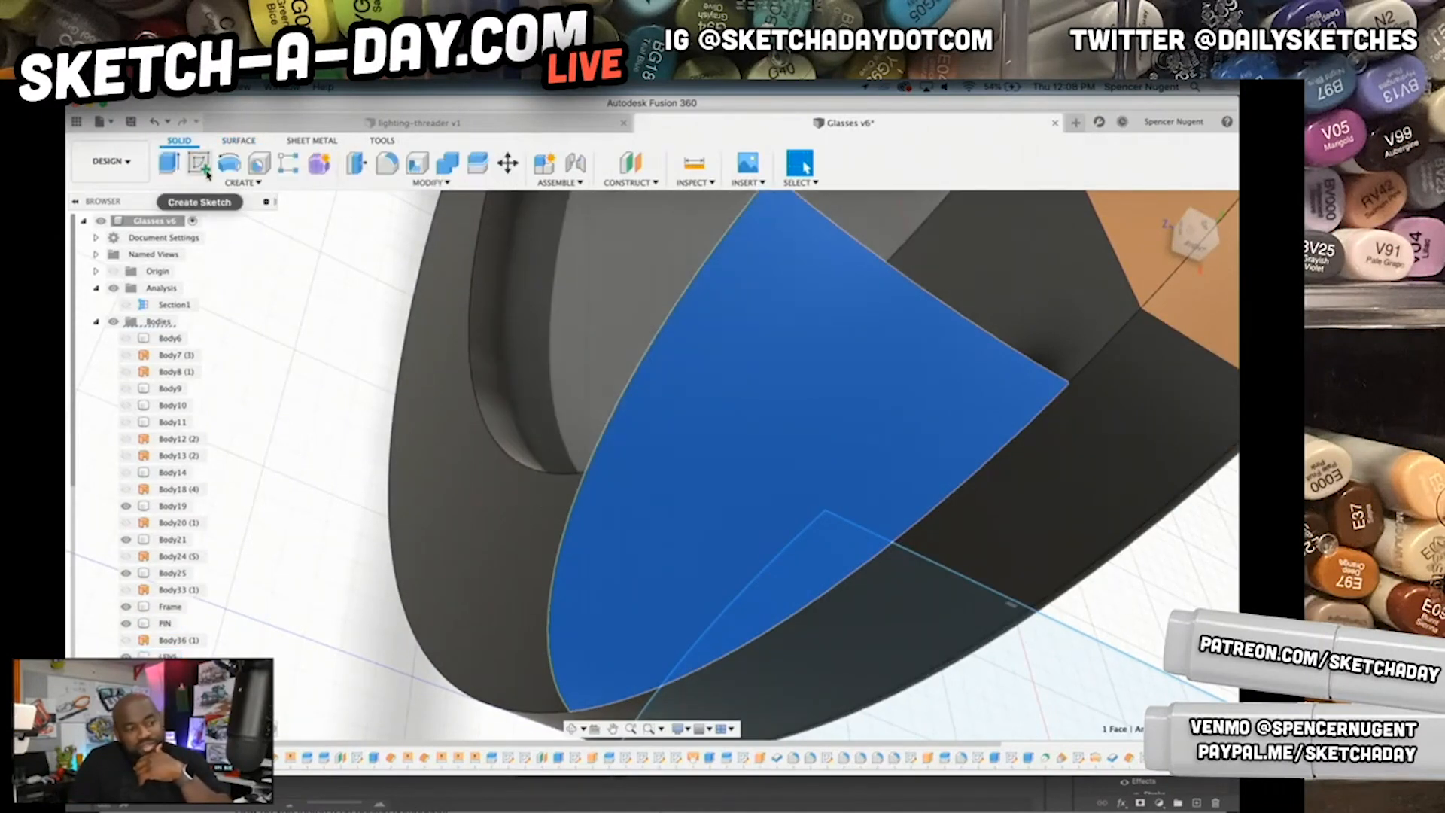
left_click(210, 181)
left_click(208, 495)
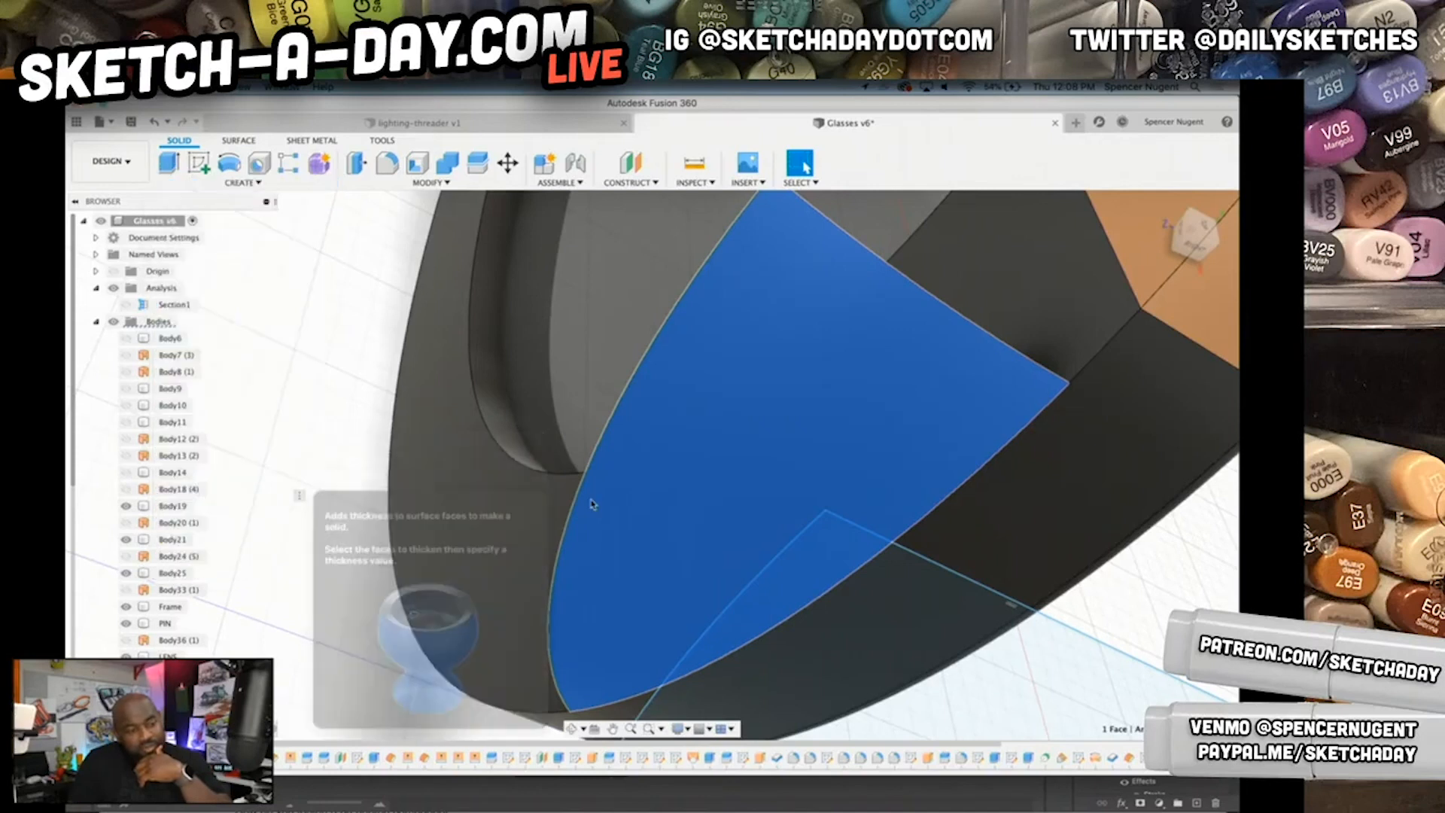
middle_click_drag(923, 493, 894, 482, "shift")
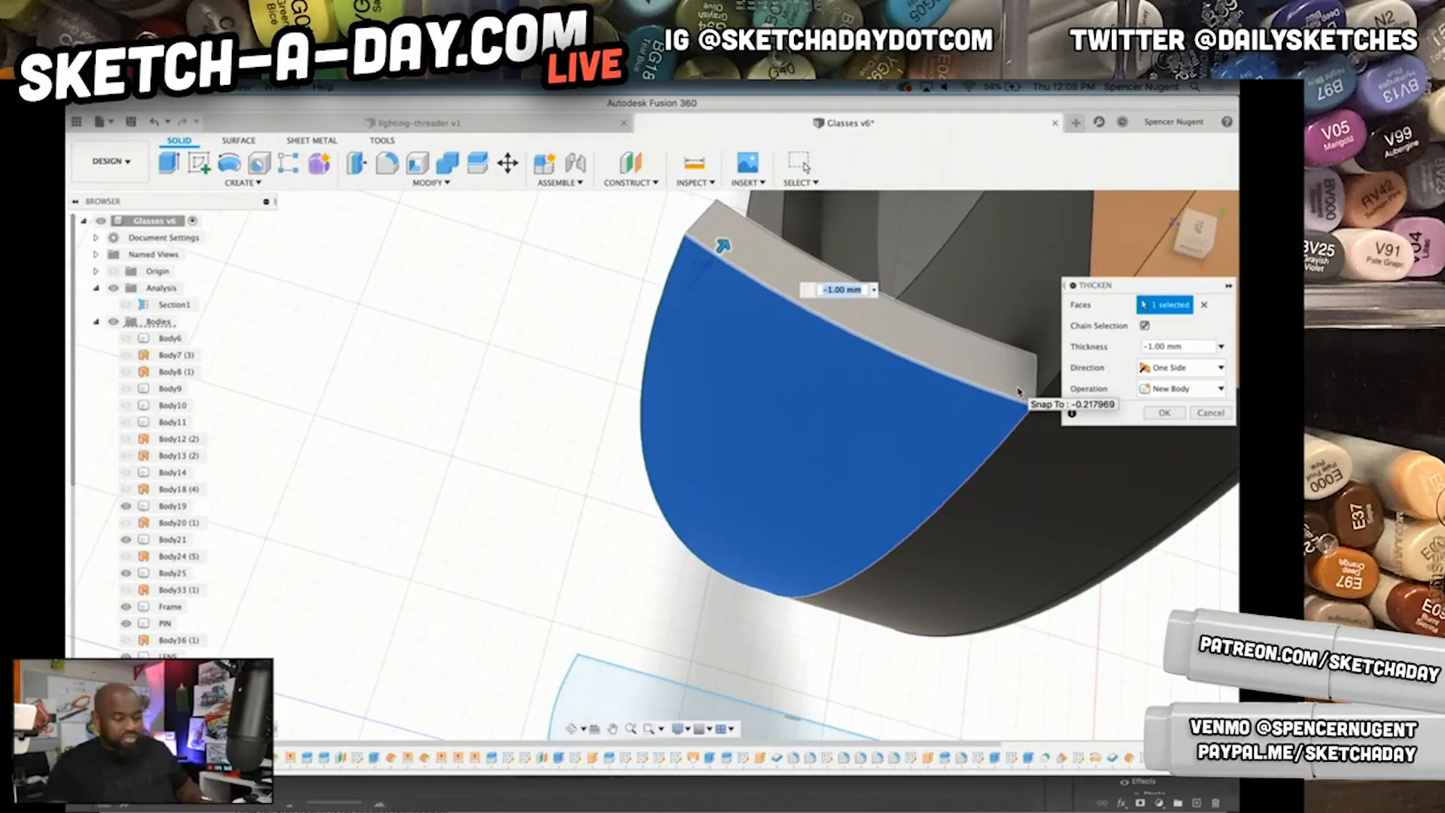
type("3")
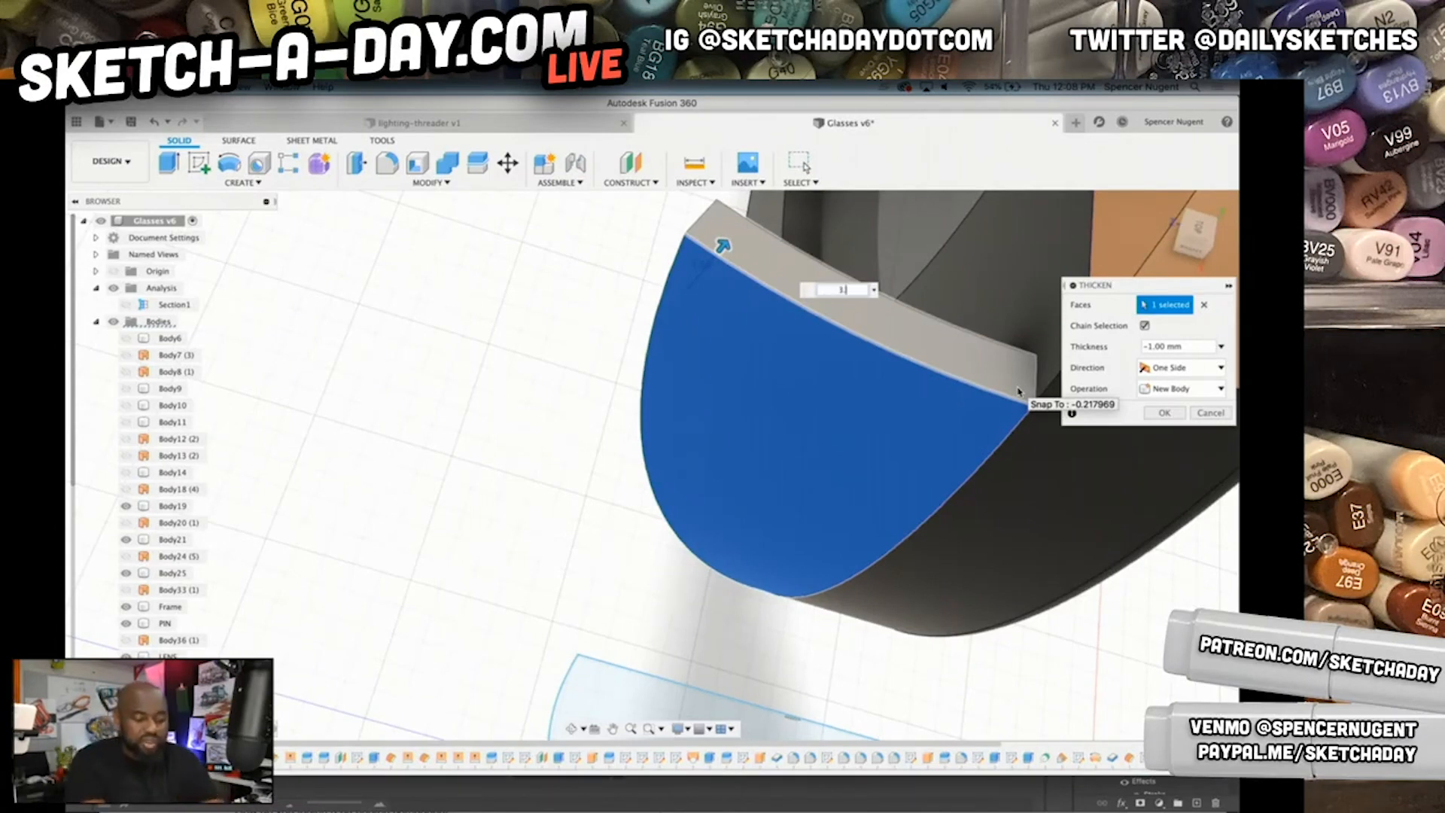
key("Return")
type("3.5")
key("Return")
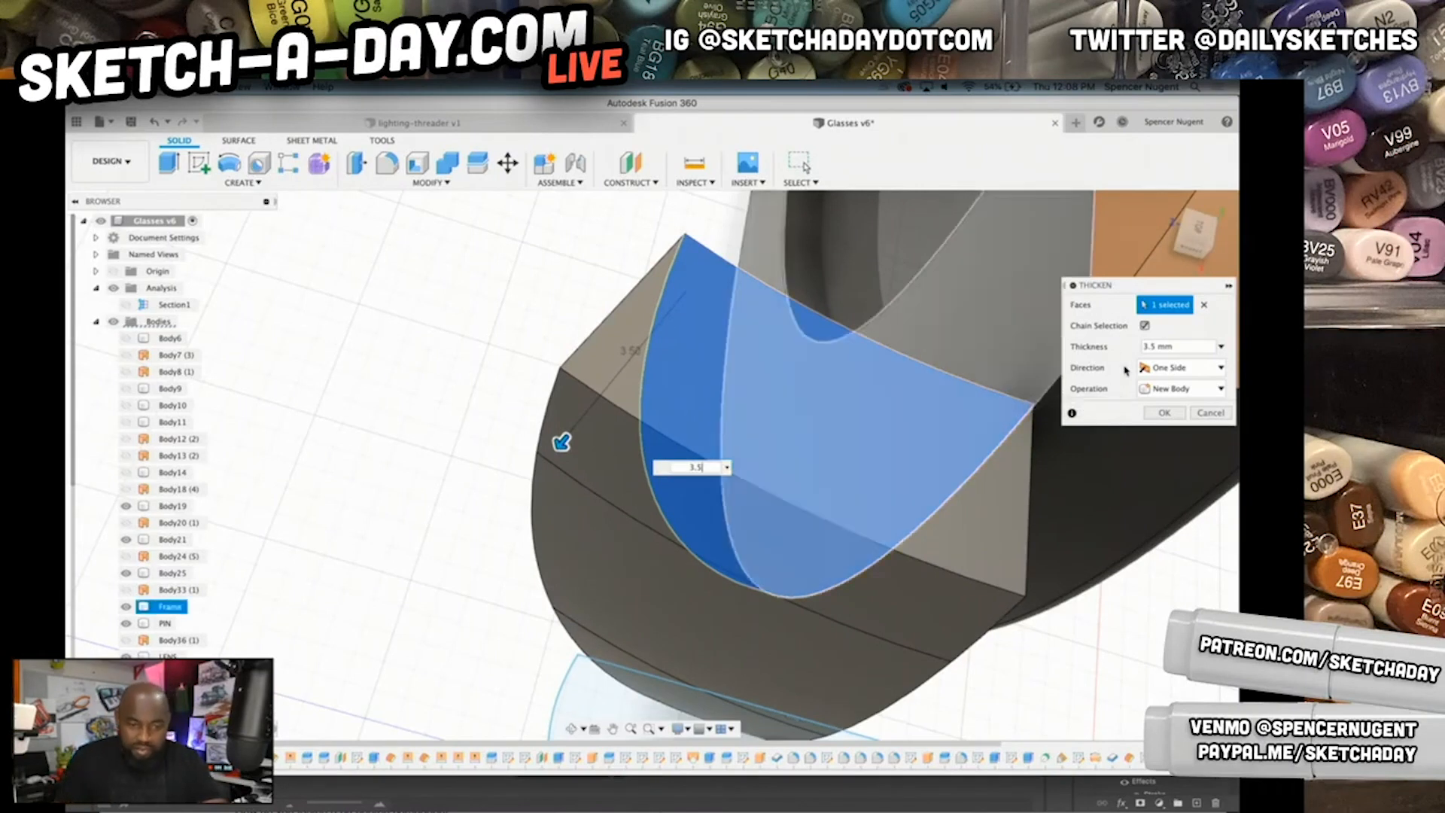
- Reverse the thickening of the curved face to -3.5 mm and set its operation to Join
left_click(1170, 369)
left_click(1144, 353)
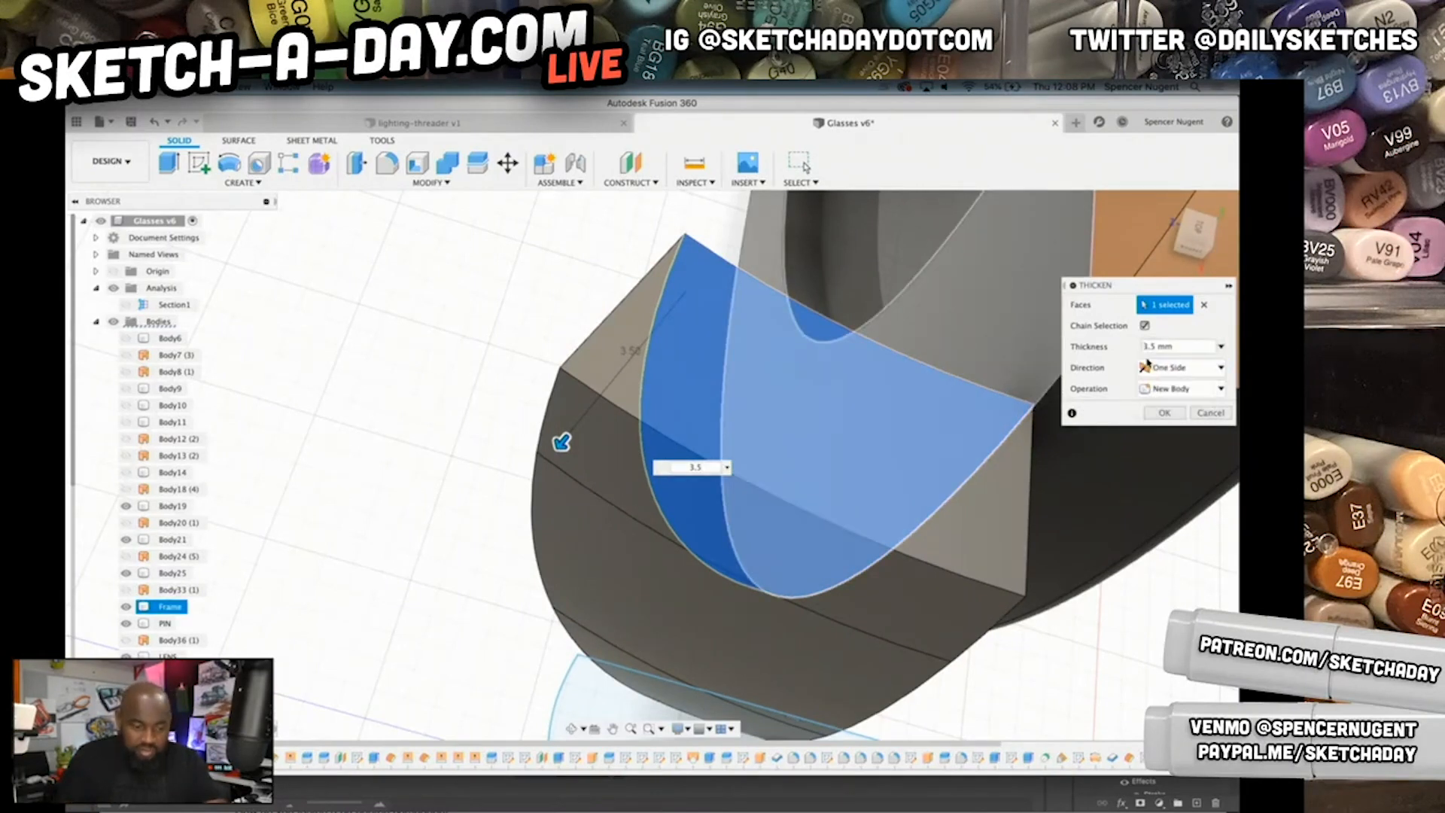
type("-")
key("Return")
scroll(944, 451, "down", 5)
scroll(945, 452, "up", 3)
left_click(1180, 389)
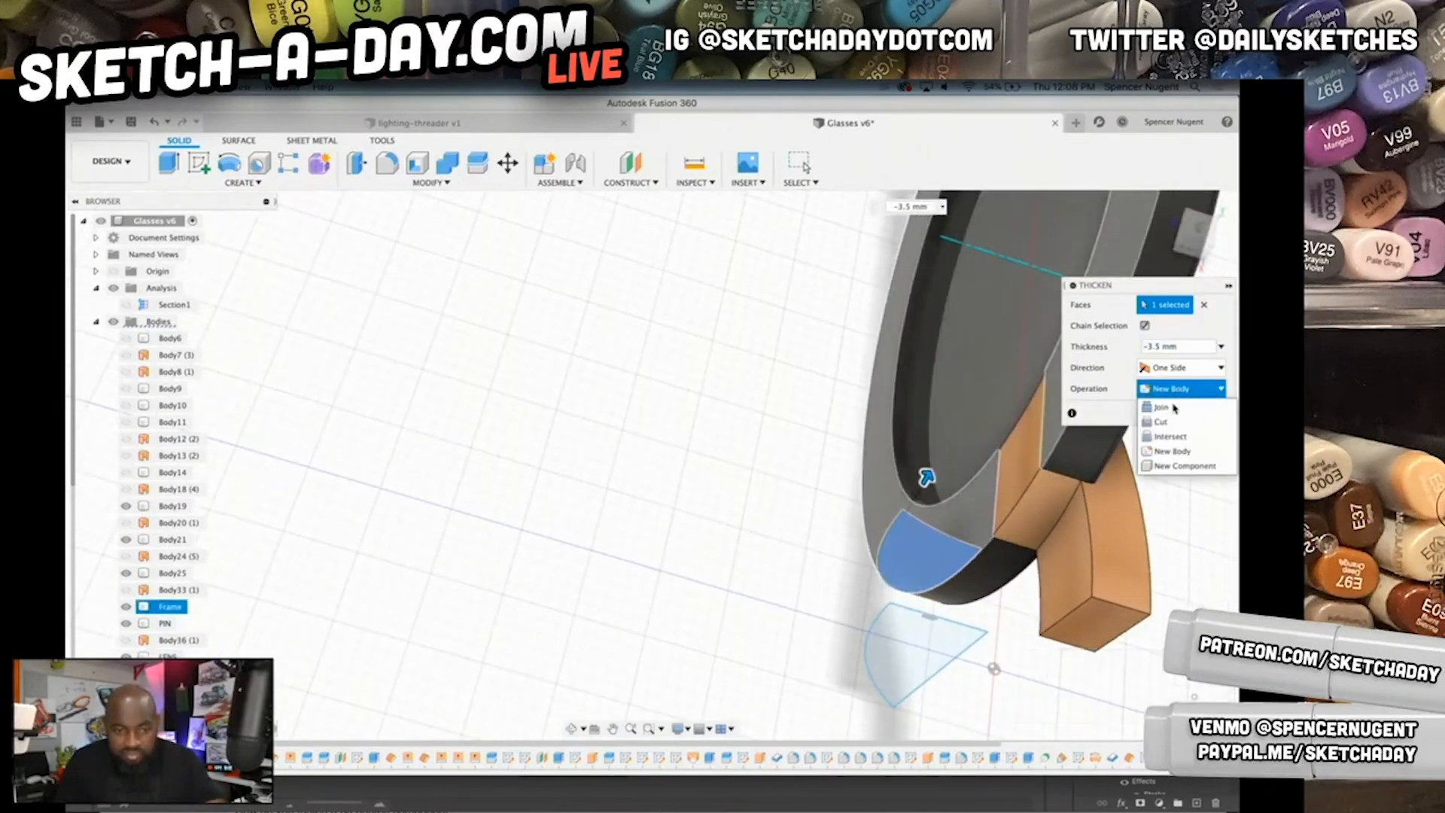
left_click(1165, 422)
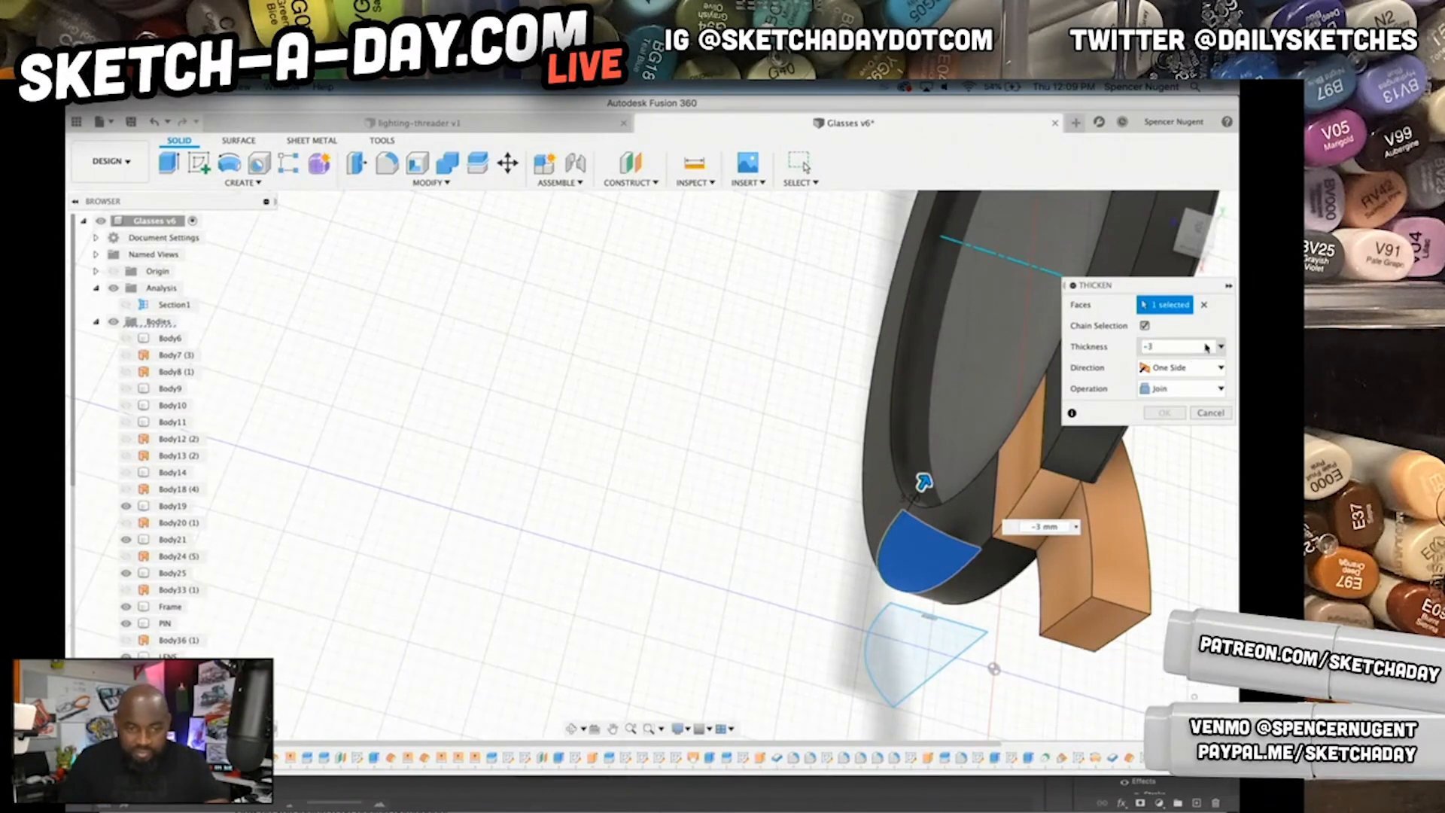
- Try joining the thickened face at -3 mm and -2 mm, and cancel the Thicken command
key("Return")
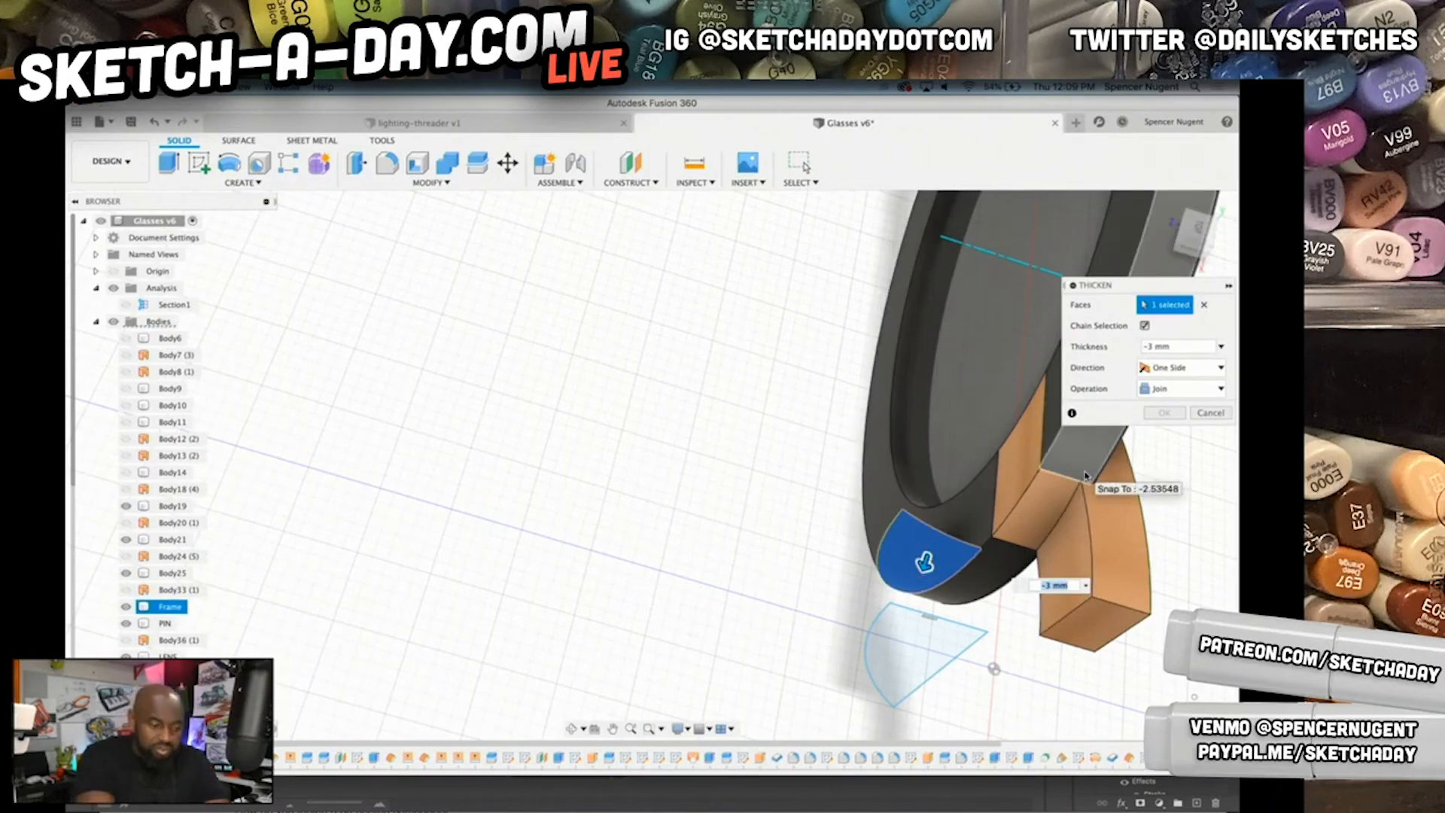
key("BackSpace")
type("2")
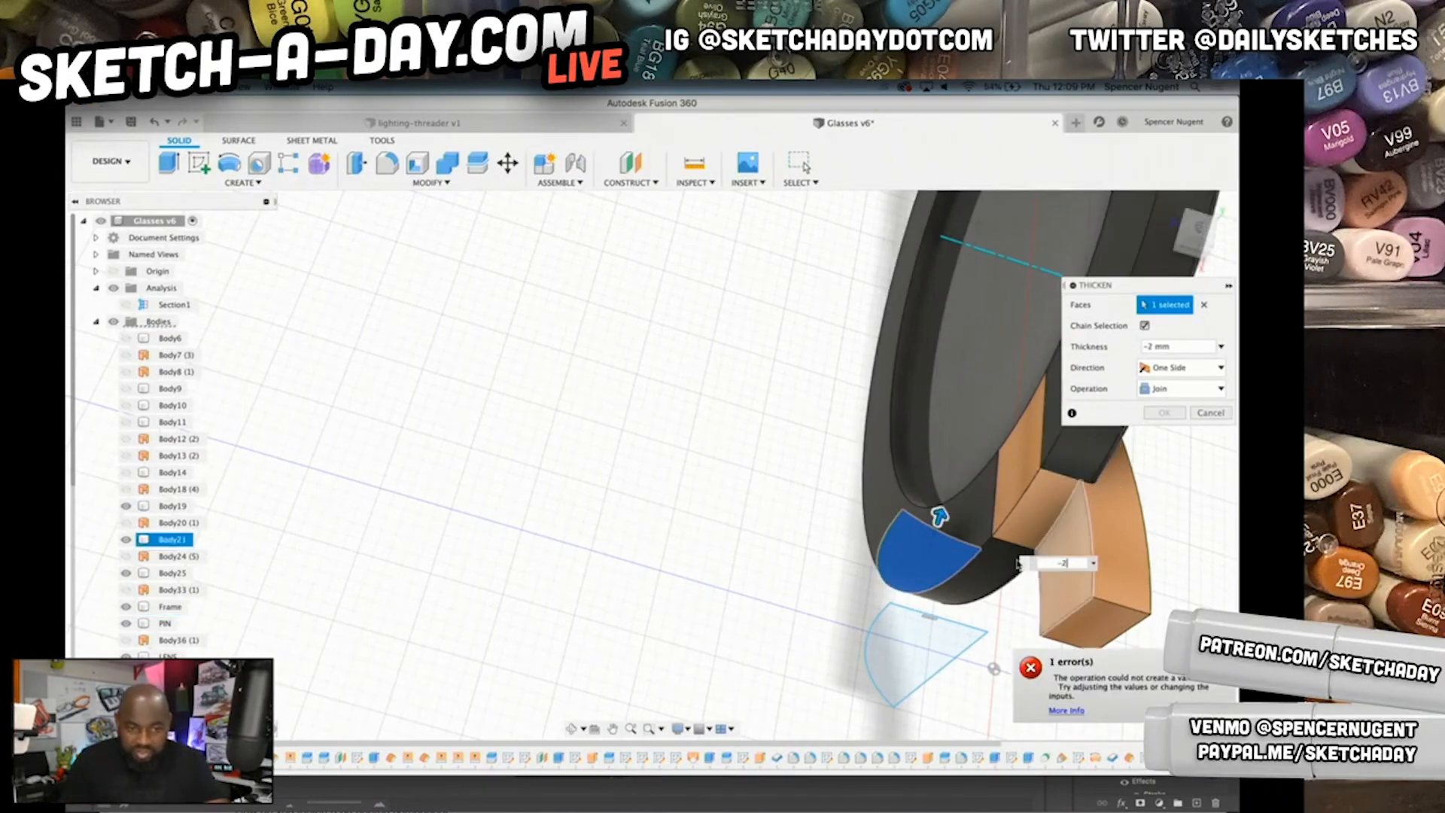
mouse_move(939, 514)
left_mouse_down()
mouse_move(947, 491)
mouse_move(939, 514)
left_mouse_up()
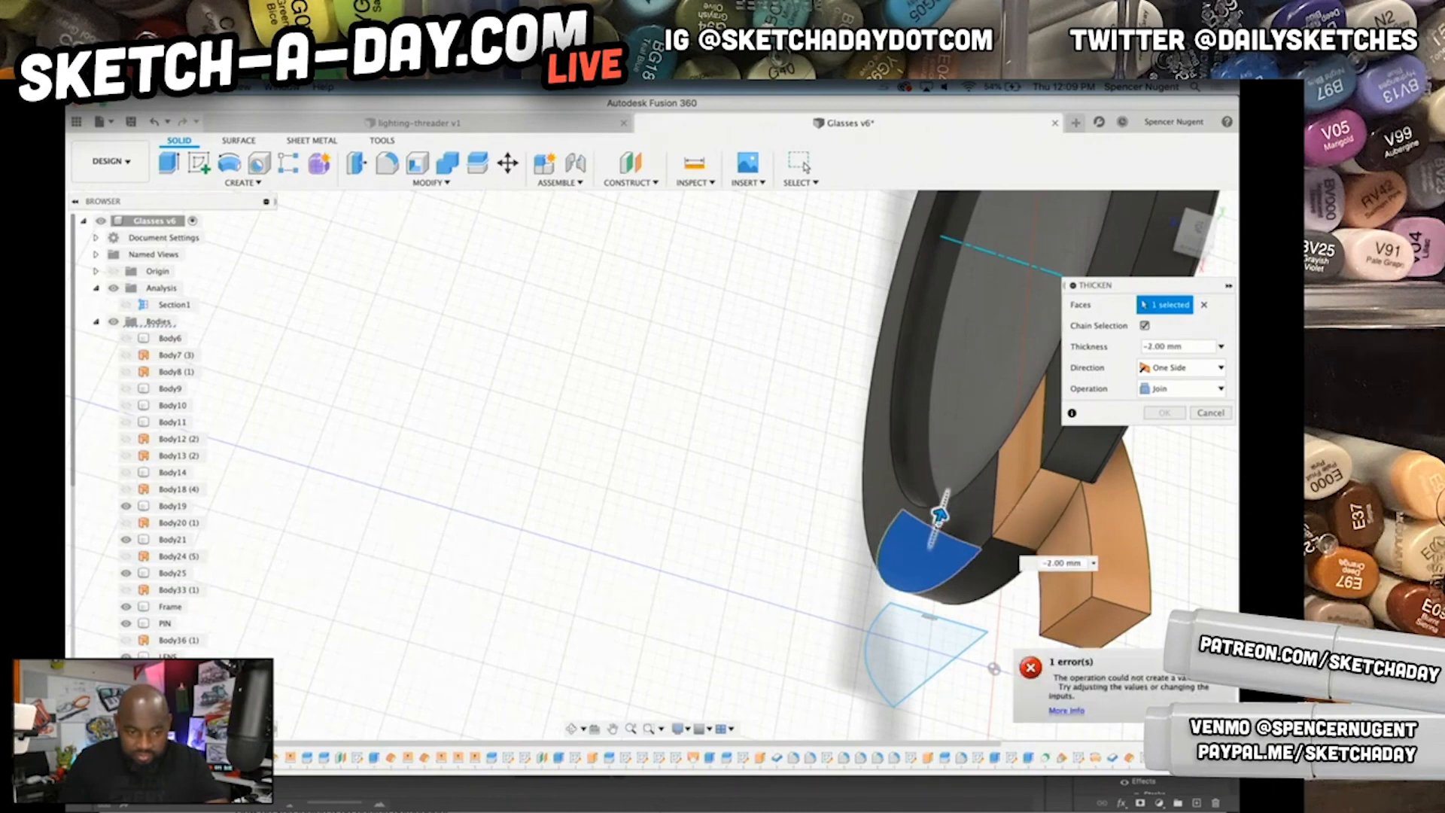
scroll(956, 635, "up", 6)
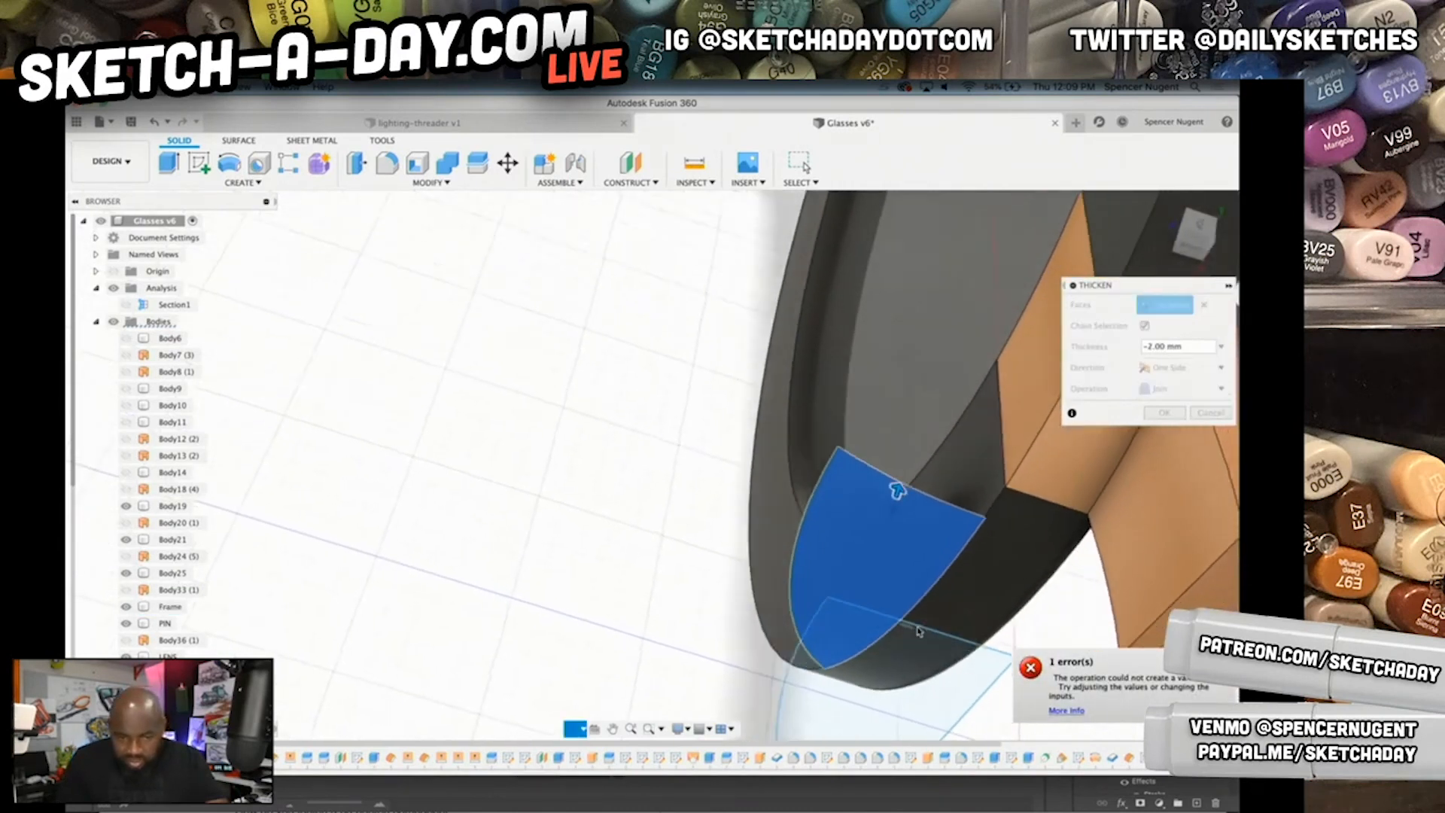
left_click(1211, 413)
- Undo the trim that cut the curved surface to the side profile
middle_click_drag(884, 599, 927, 481, "shift")
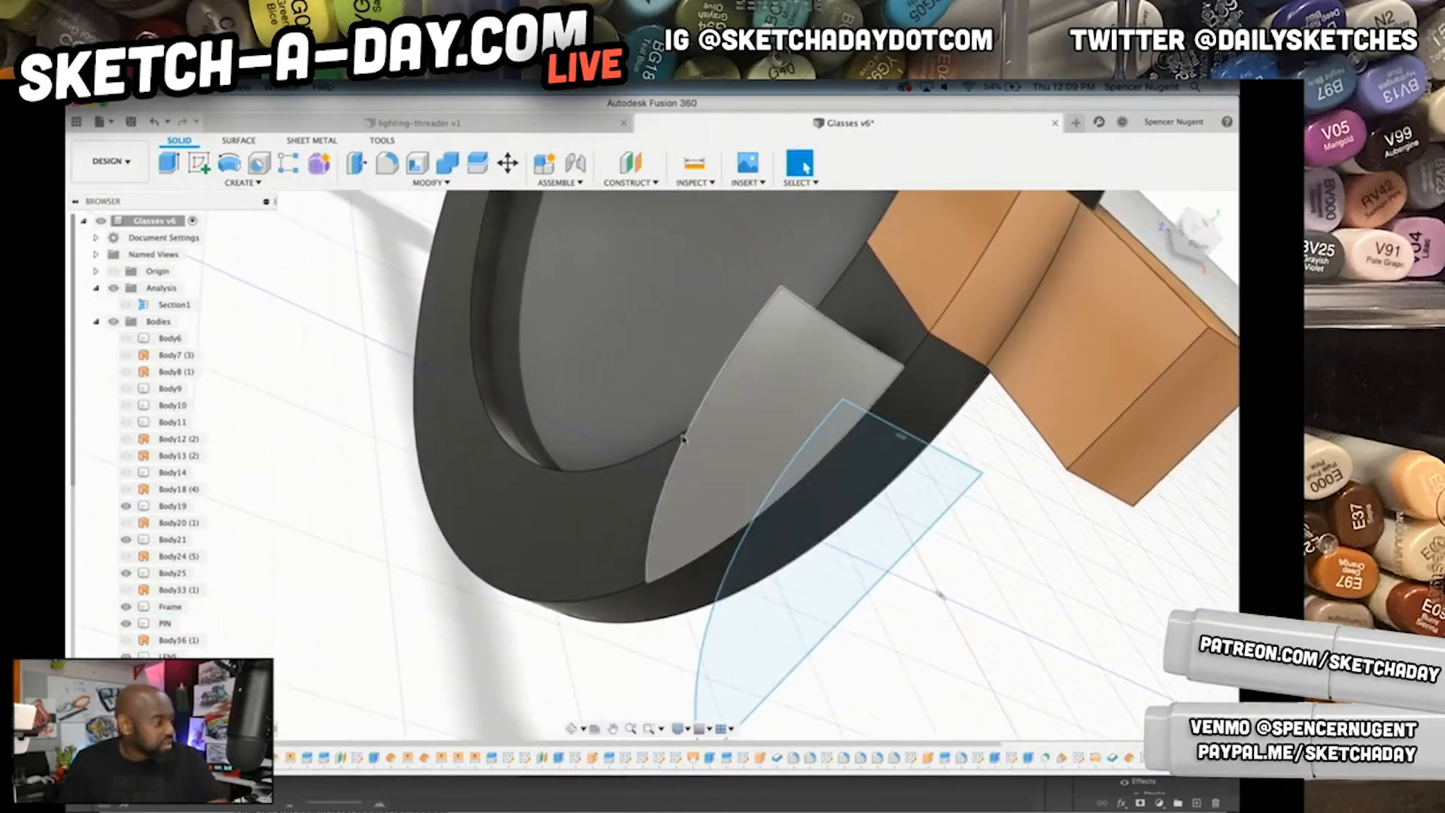
middle_click_drag(834, 466, 779, 343, "shift")
left_click(776, 338)
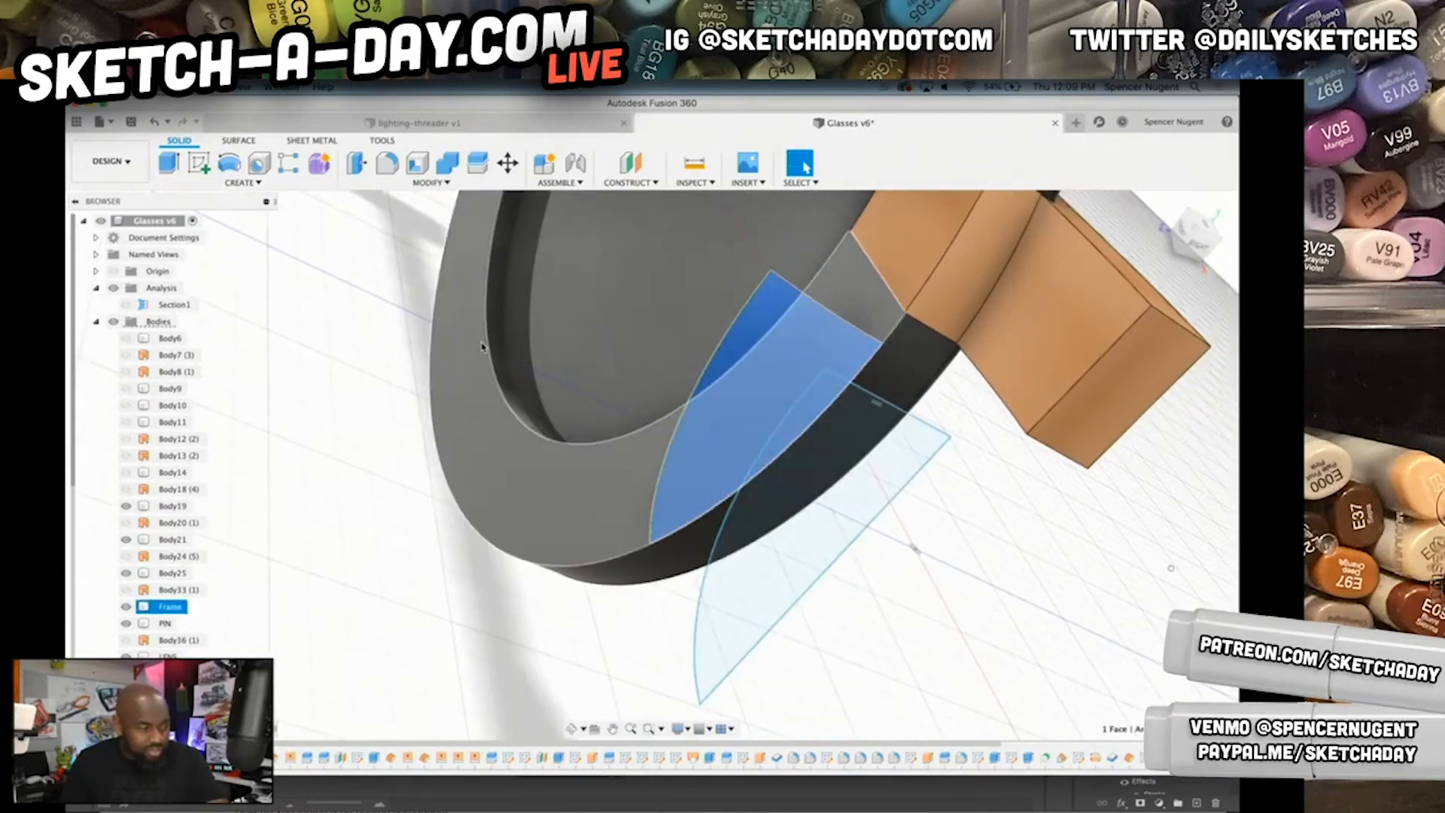
left_click(242, 183)
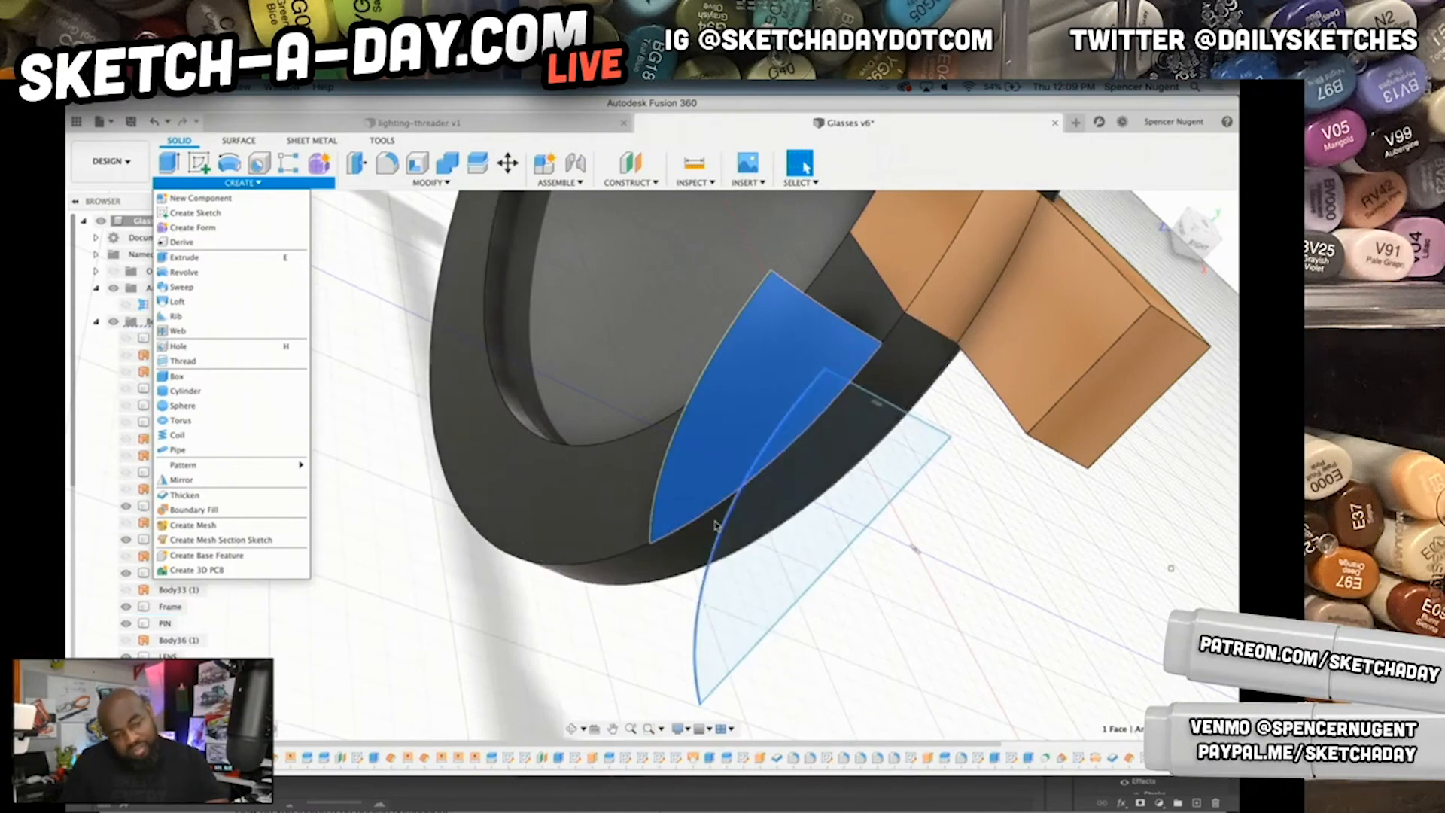
left_click(858, 410)
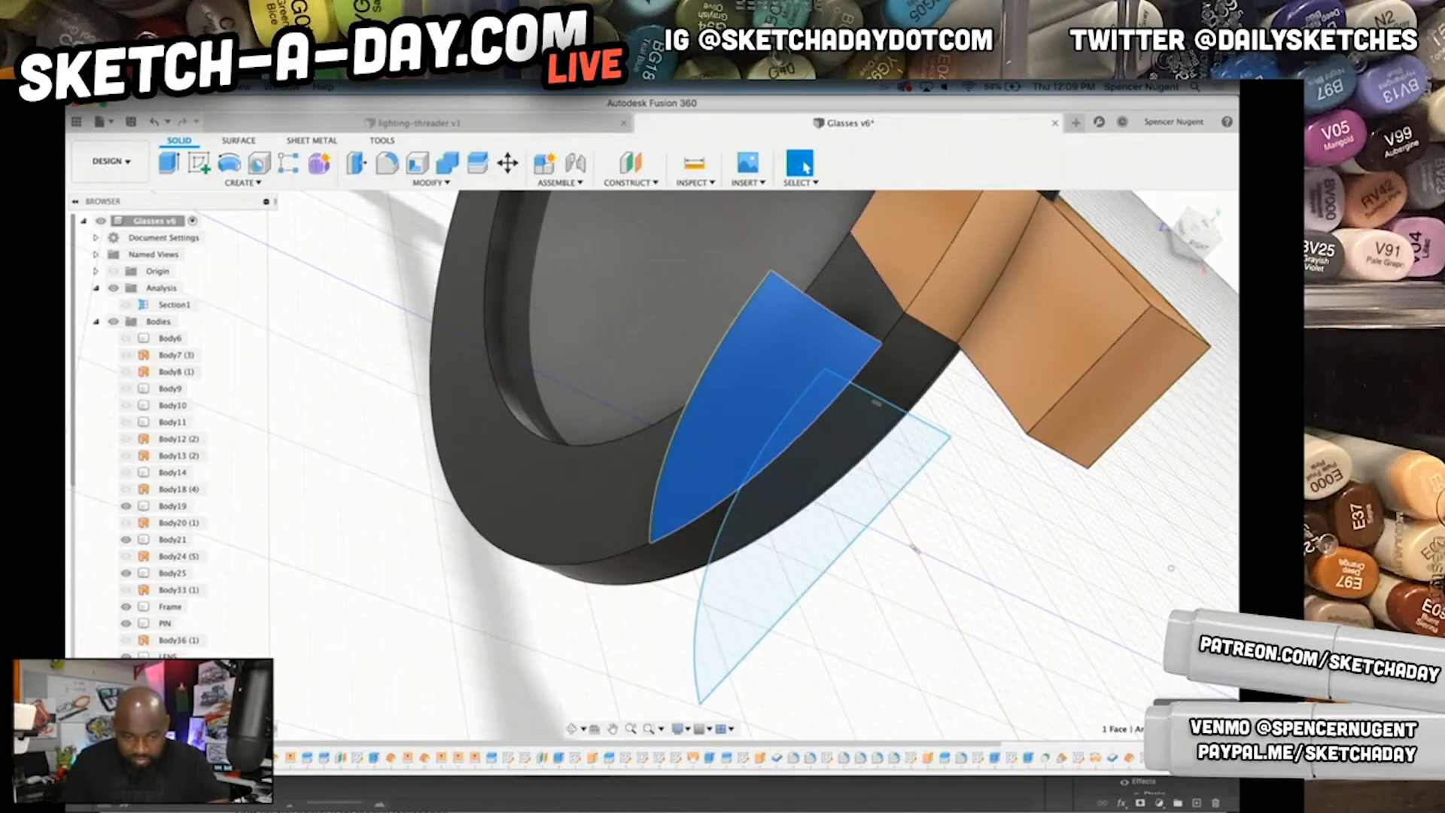
key("super+z")
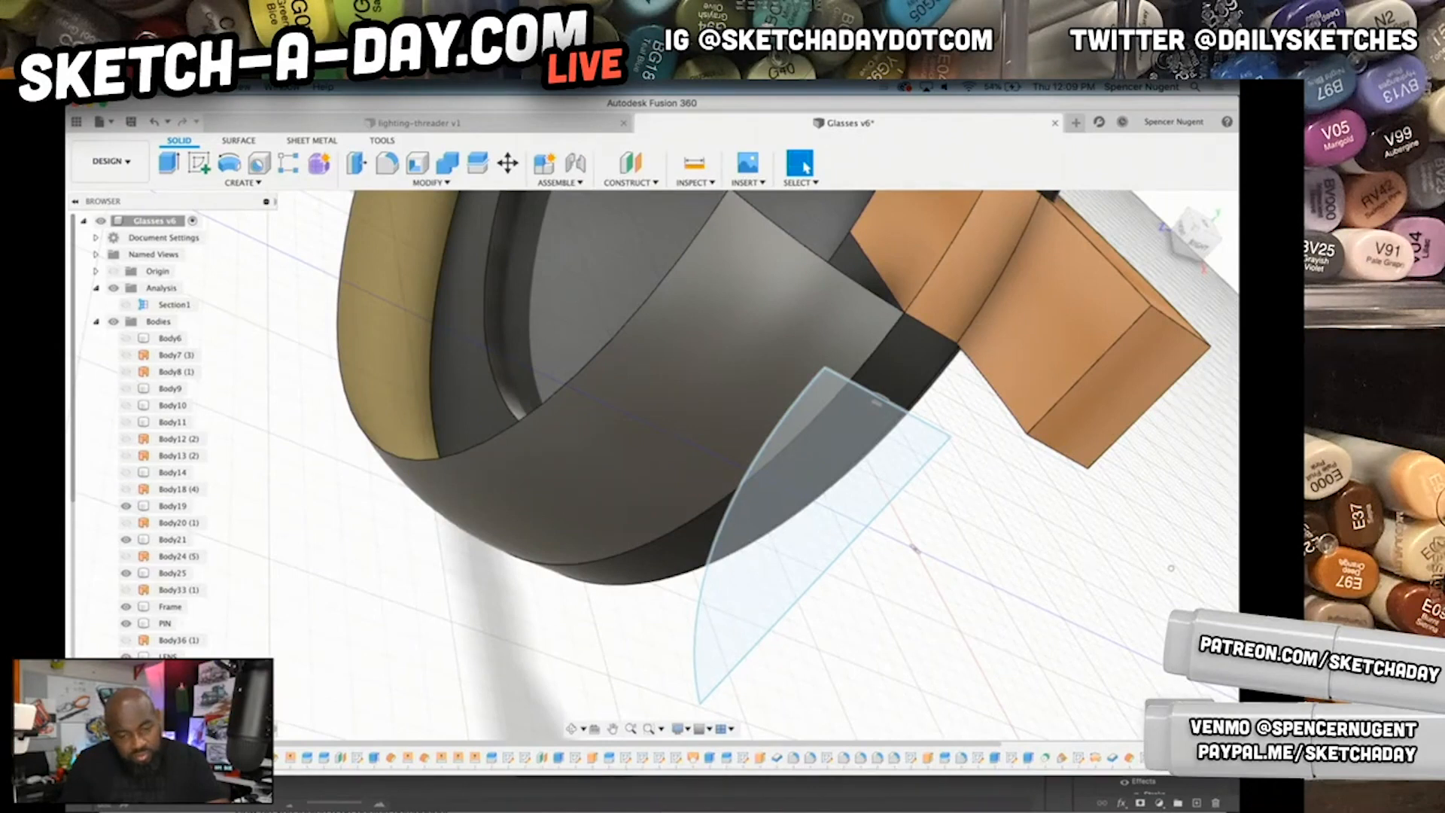
- Restore the trimmed state of the curved surface beside the frame and hide the Frame body
key("super+z")
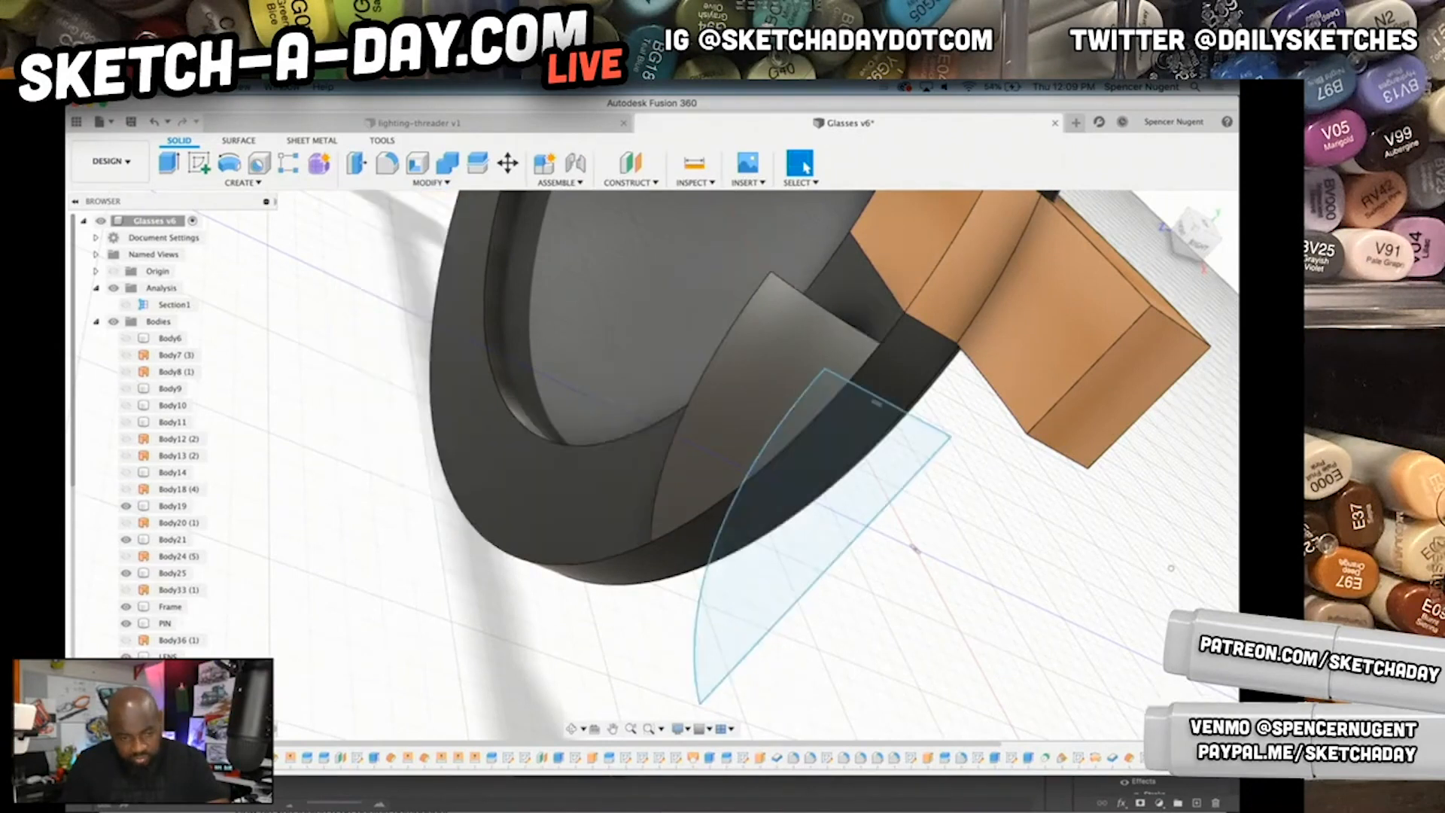
right_click(1165, 757)
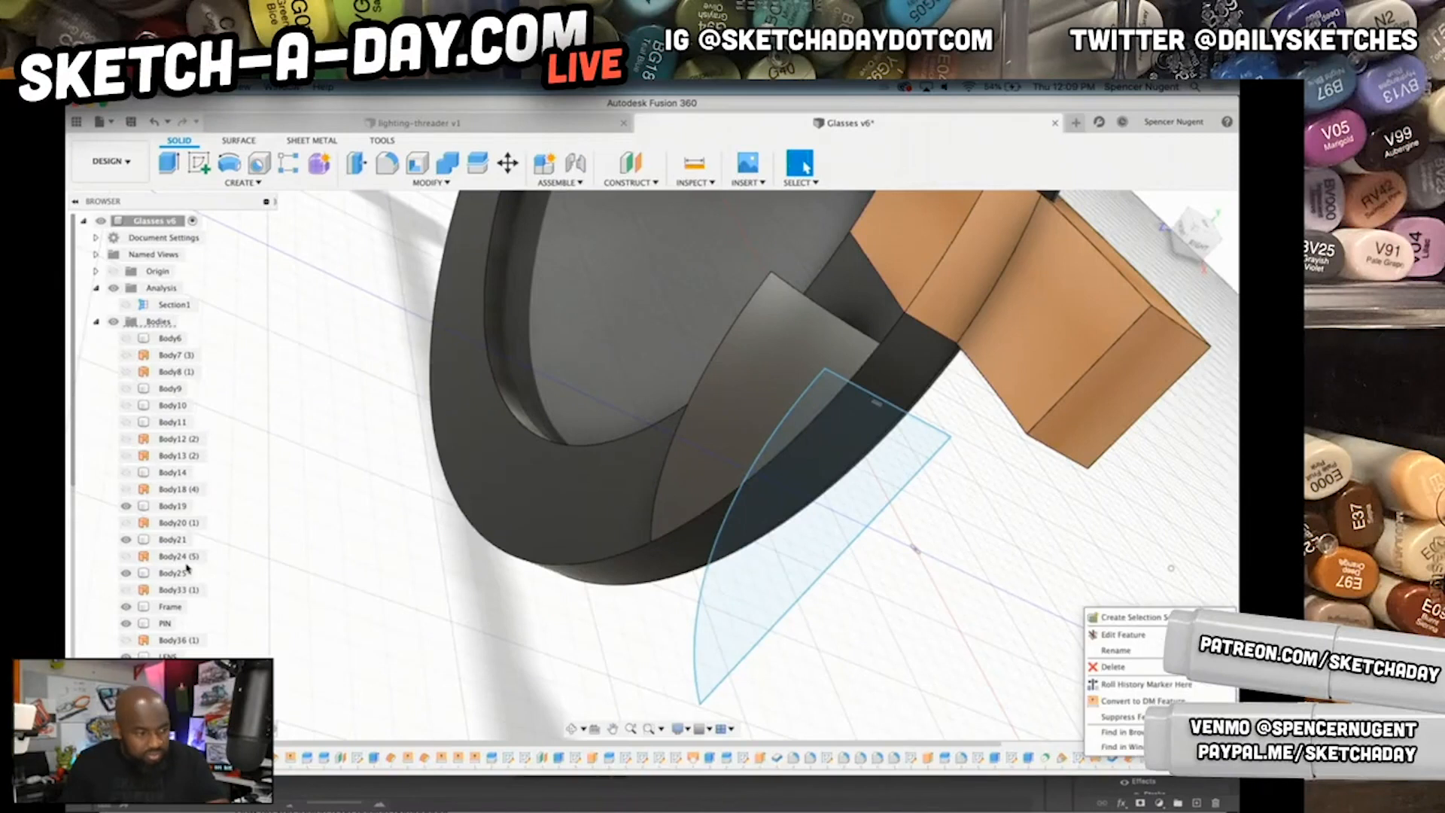
key("Escape")
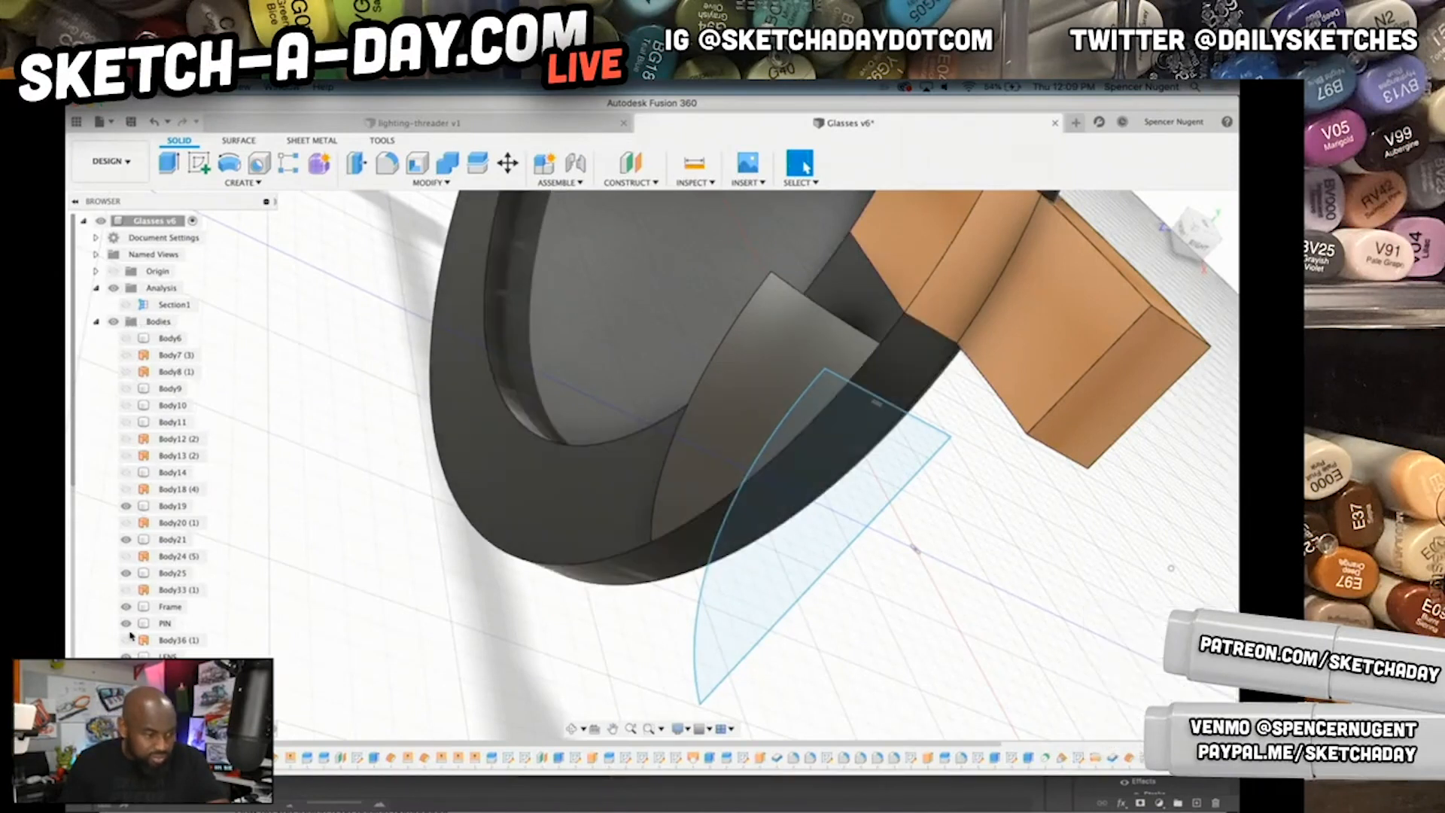
left_click(126, 607)
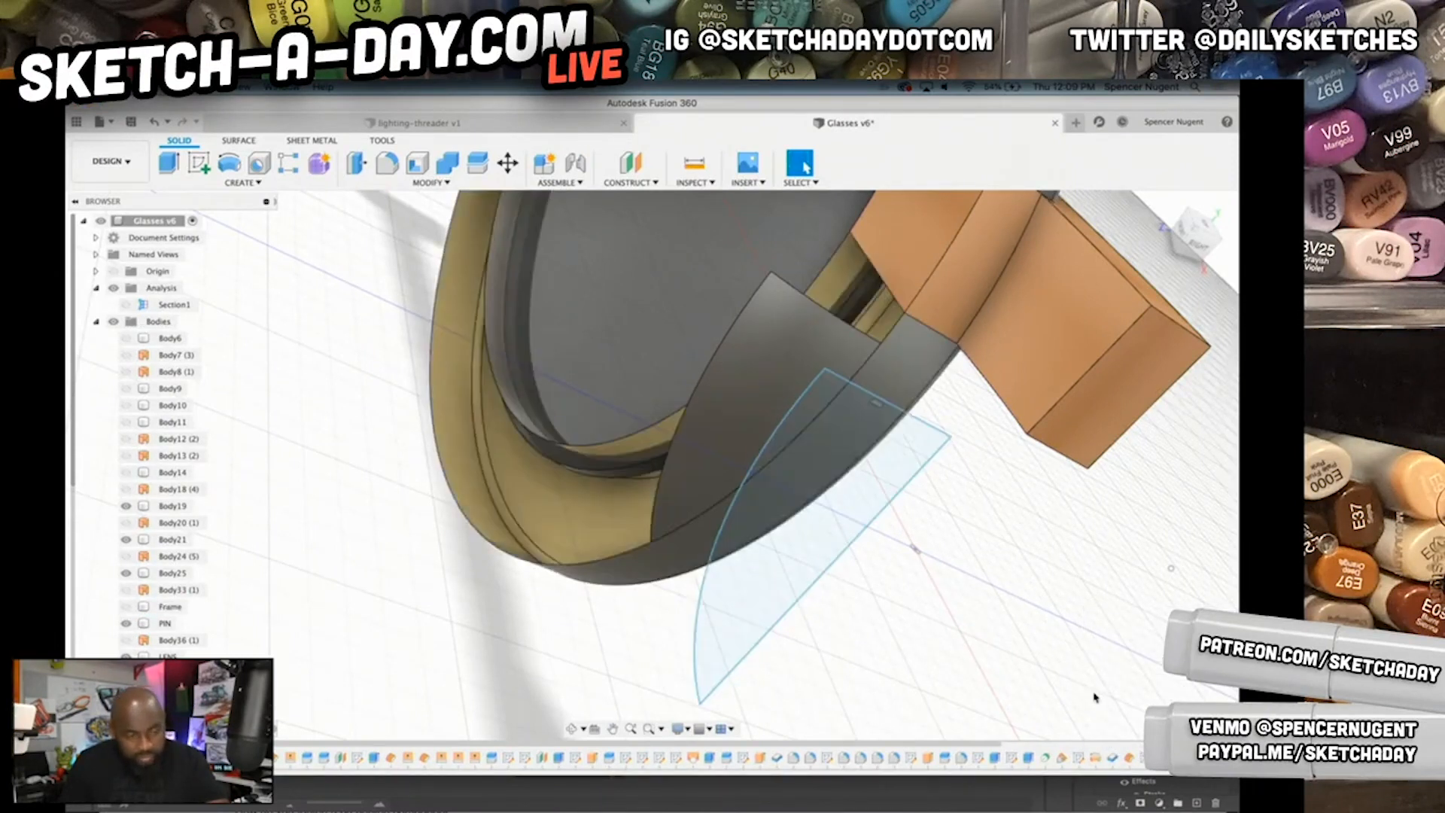
- Edit the curved surface's existing trim feature and accept the areas removed outside the side profile
right_click(1166, 757)
left_click(1145, 636)
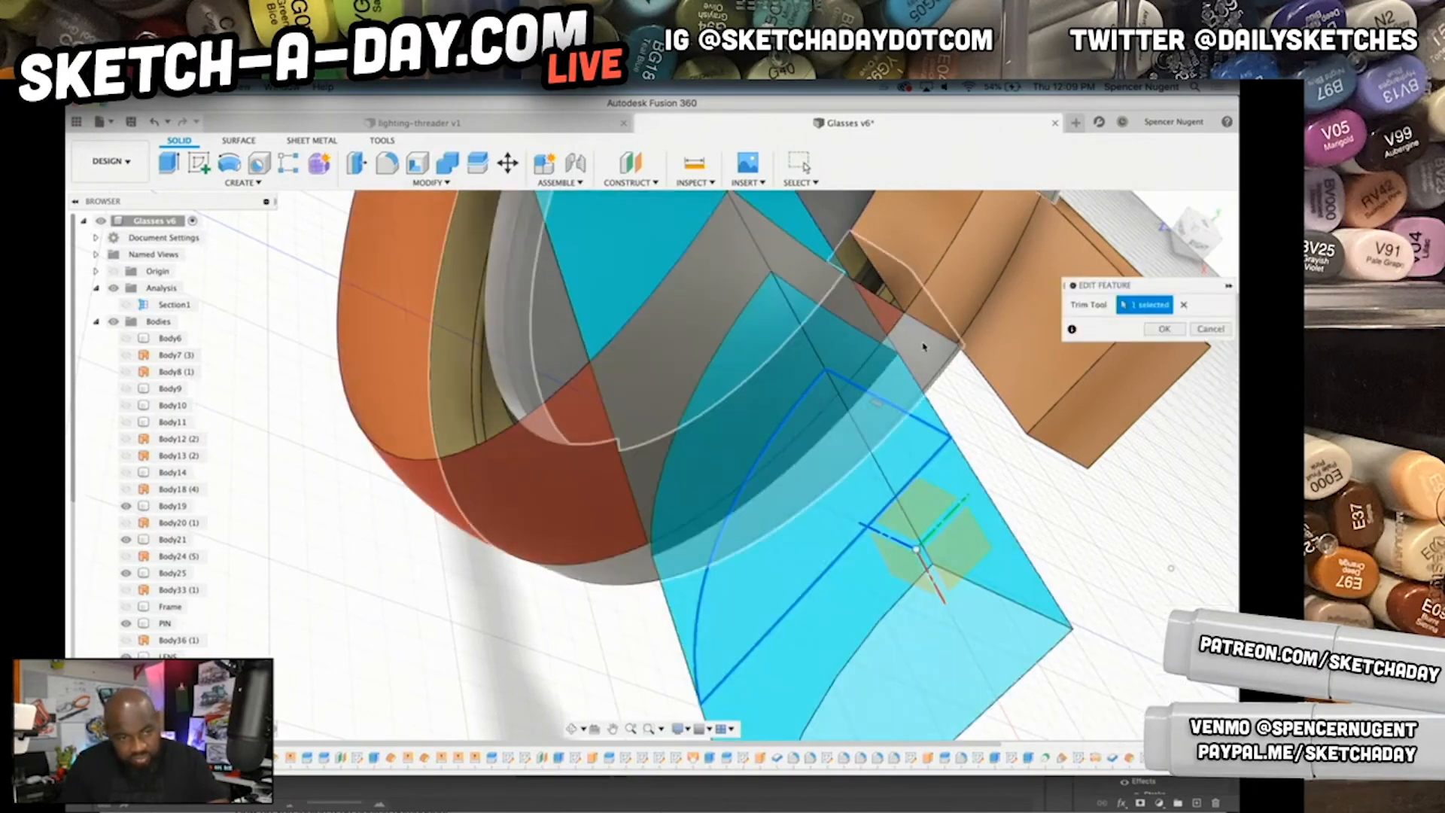
left_click(1162, 331)
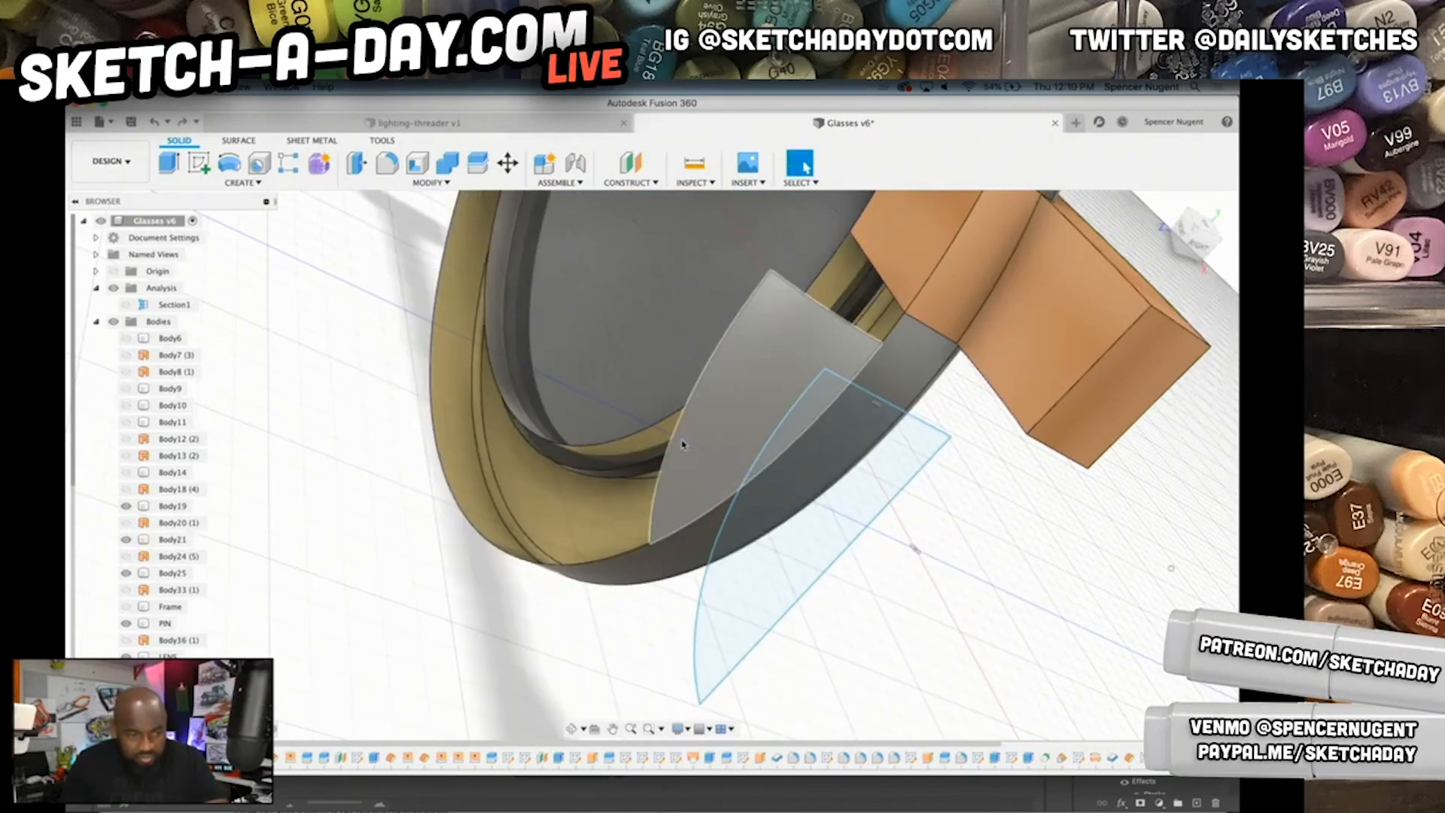
- Edit the neighbouring trim feature and try to remove the rim areas outside the side profile
middle_click_drag(870, 507, 898, 565, "shift")
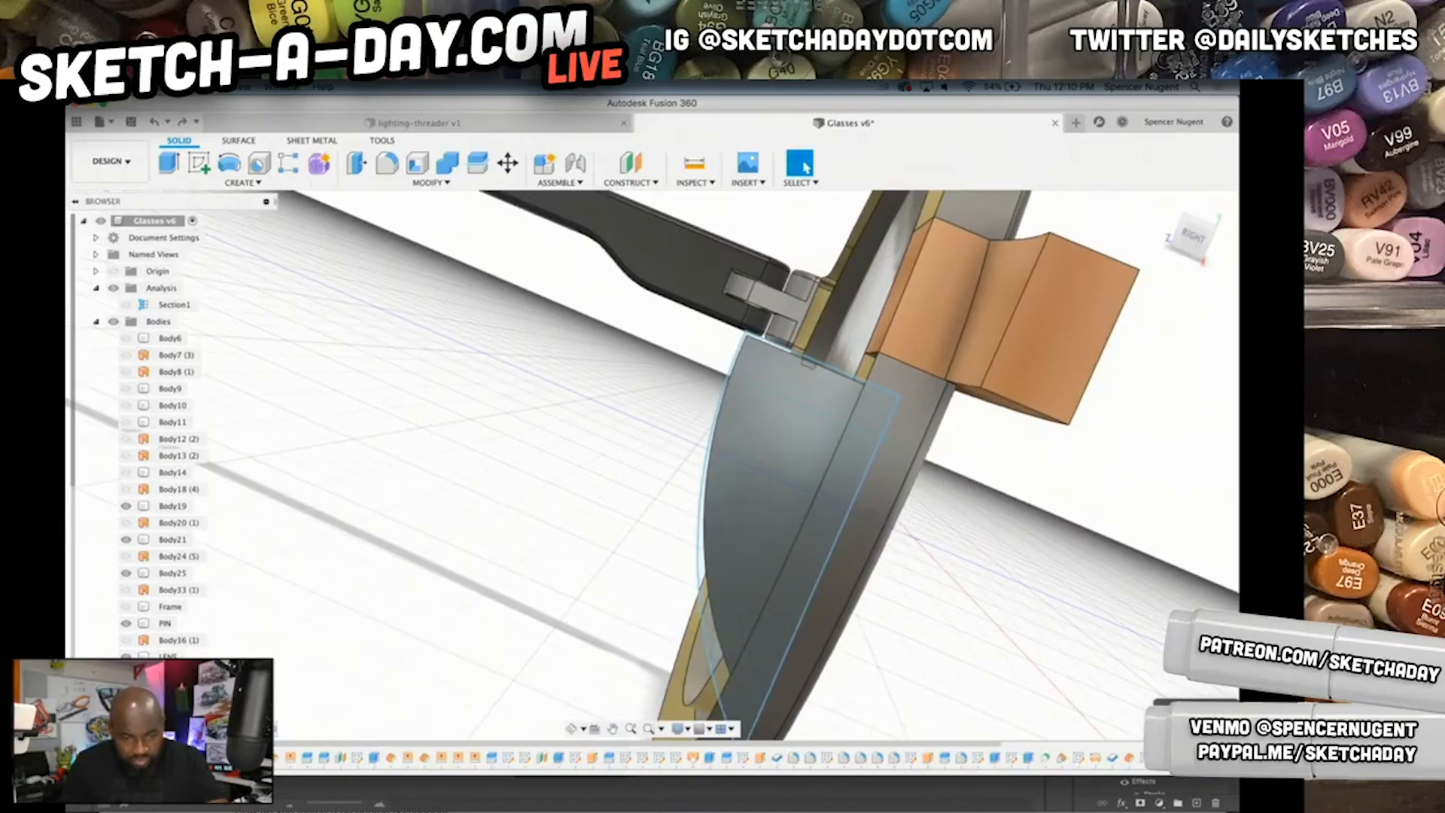
right_click(1179, 757)
left_click(1134, 635)
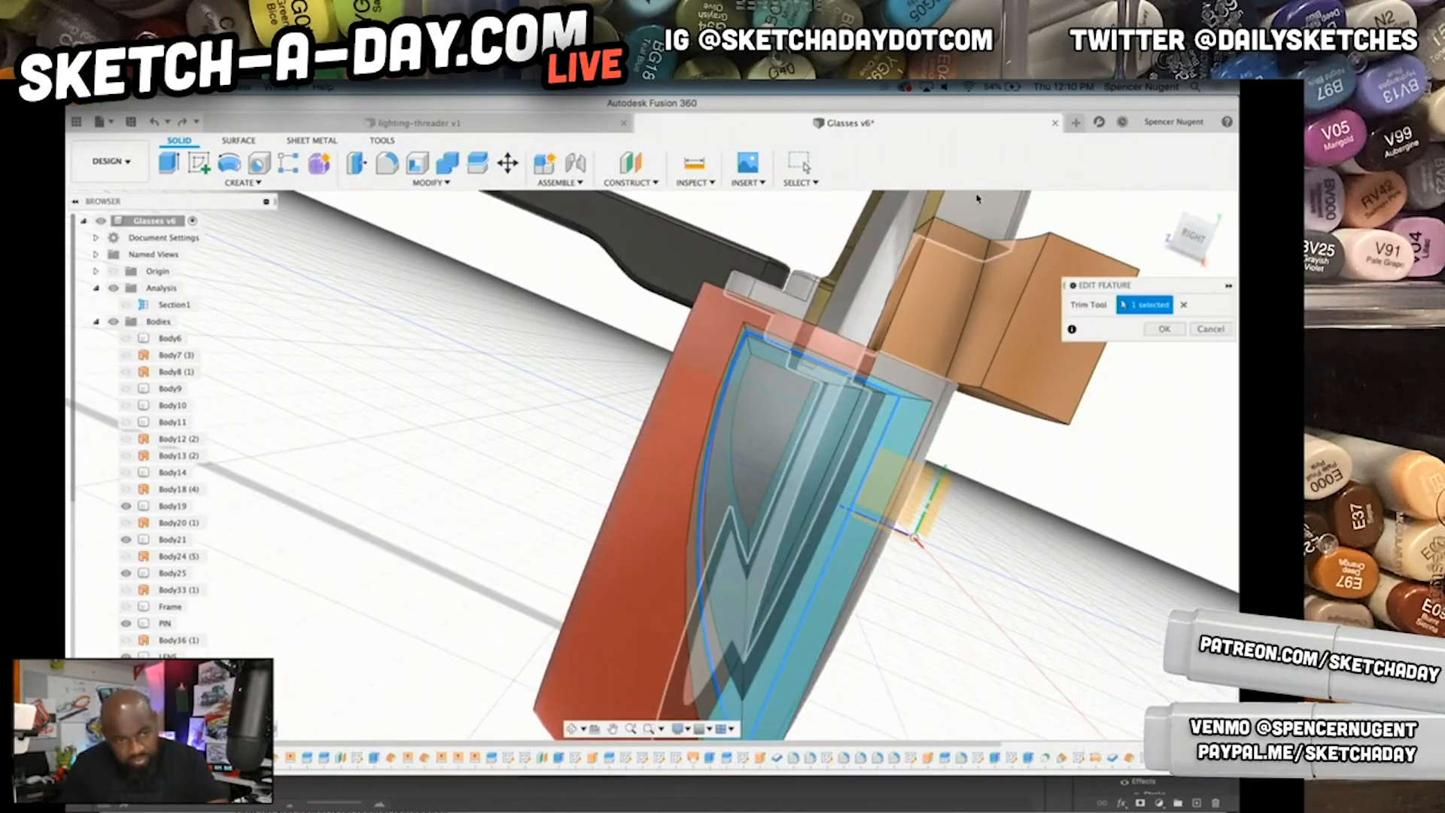
middle_click_drag(1029, 627, 1120, 736, "shift")
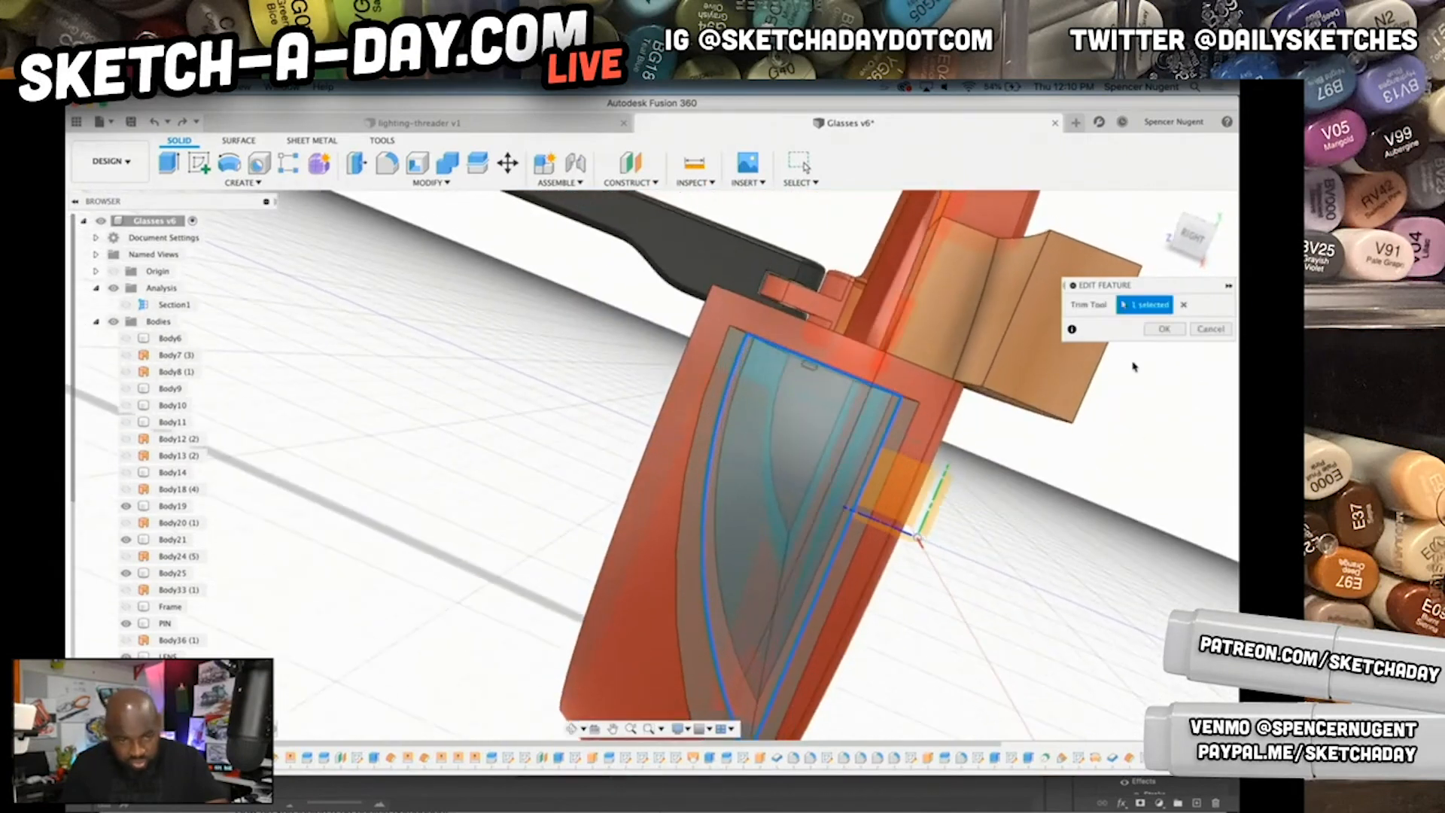
left_click(1162, 329)
- Examine how the trimmed curved face and rim line up with the side profile, including from the right view
middle_click_drag(933, 555, 999, 511, "shift")
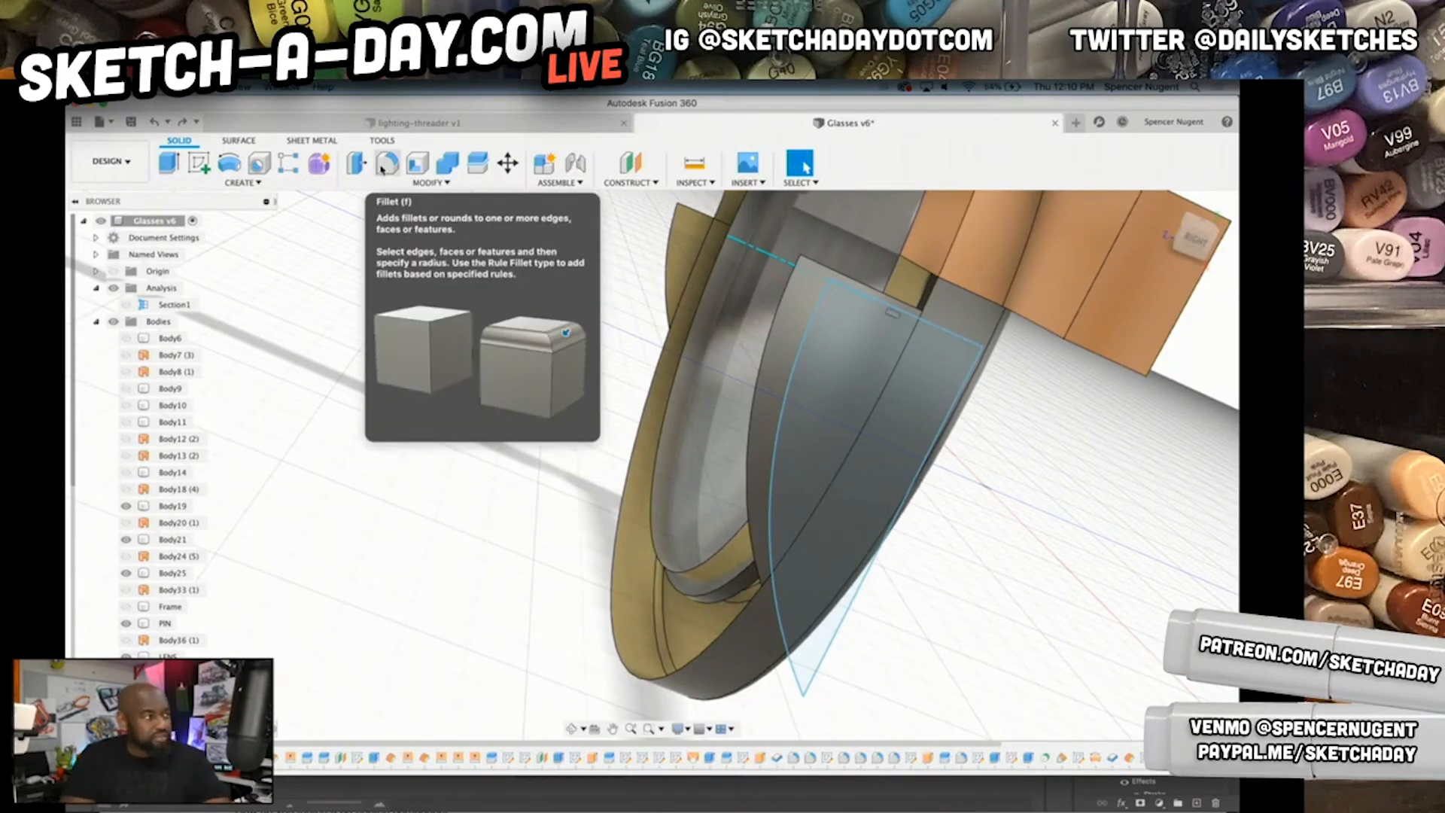
scroll(729, 346, "up", 5)
middle_click_drag(963, 343, 752, 481, "shift")
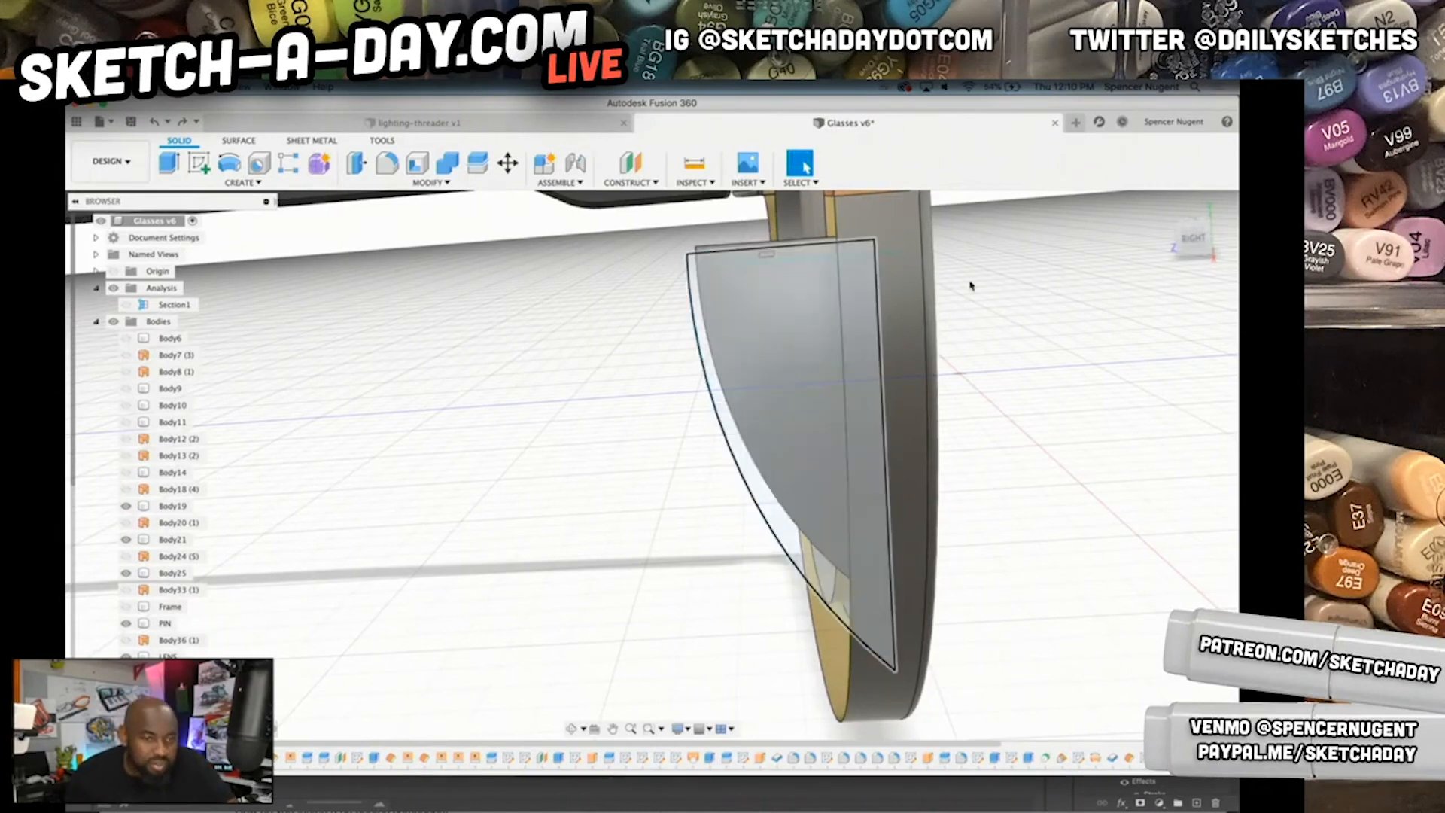
left_click(1186, 251)
scroll(833, 293, "up", 3)
scroll(842, 286, "down", 5)
scroll(842, 286, "up", 3)
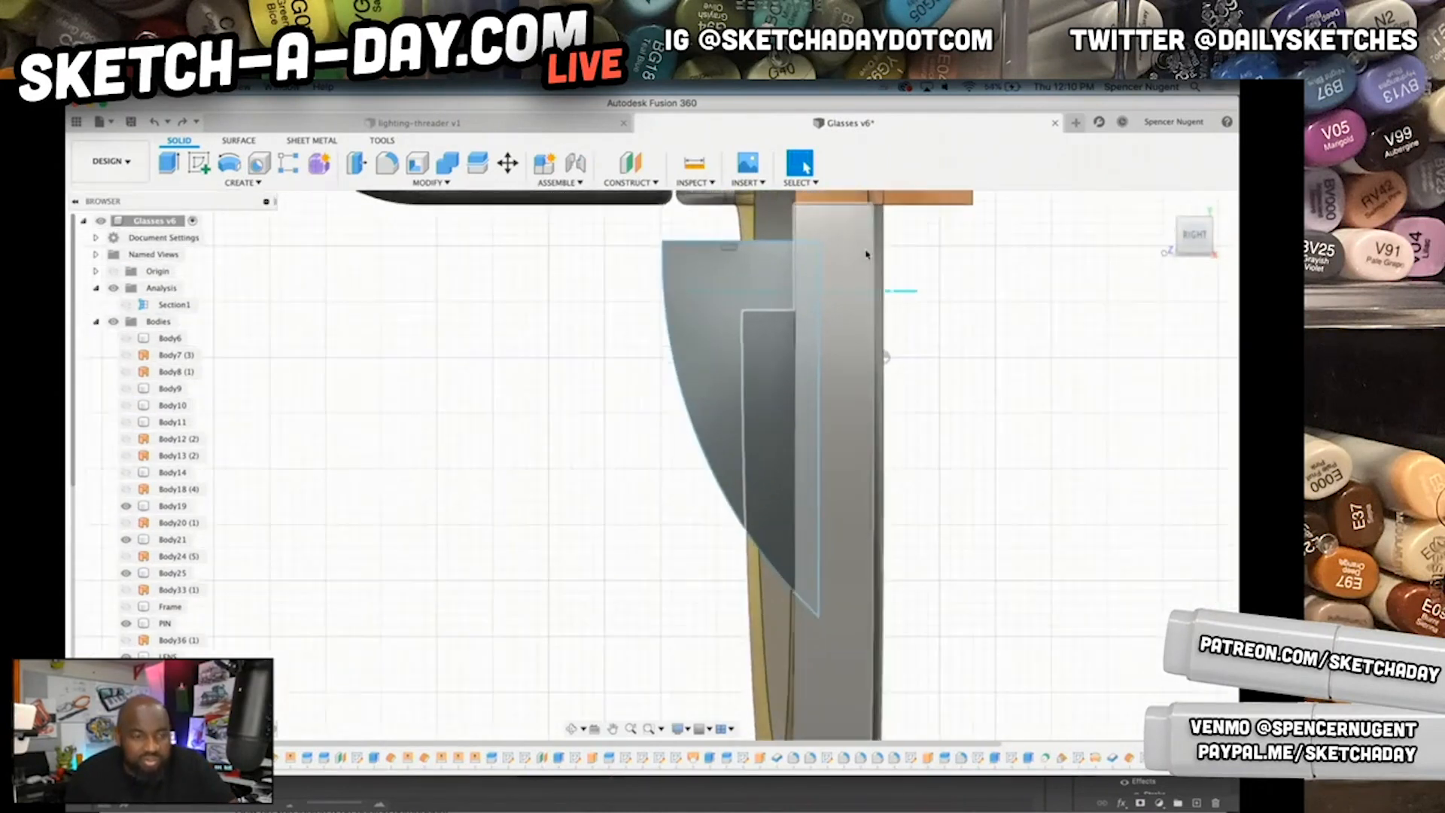
left_click(809, 271)
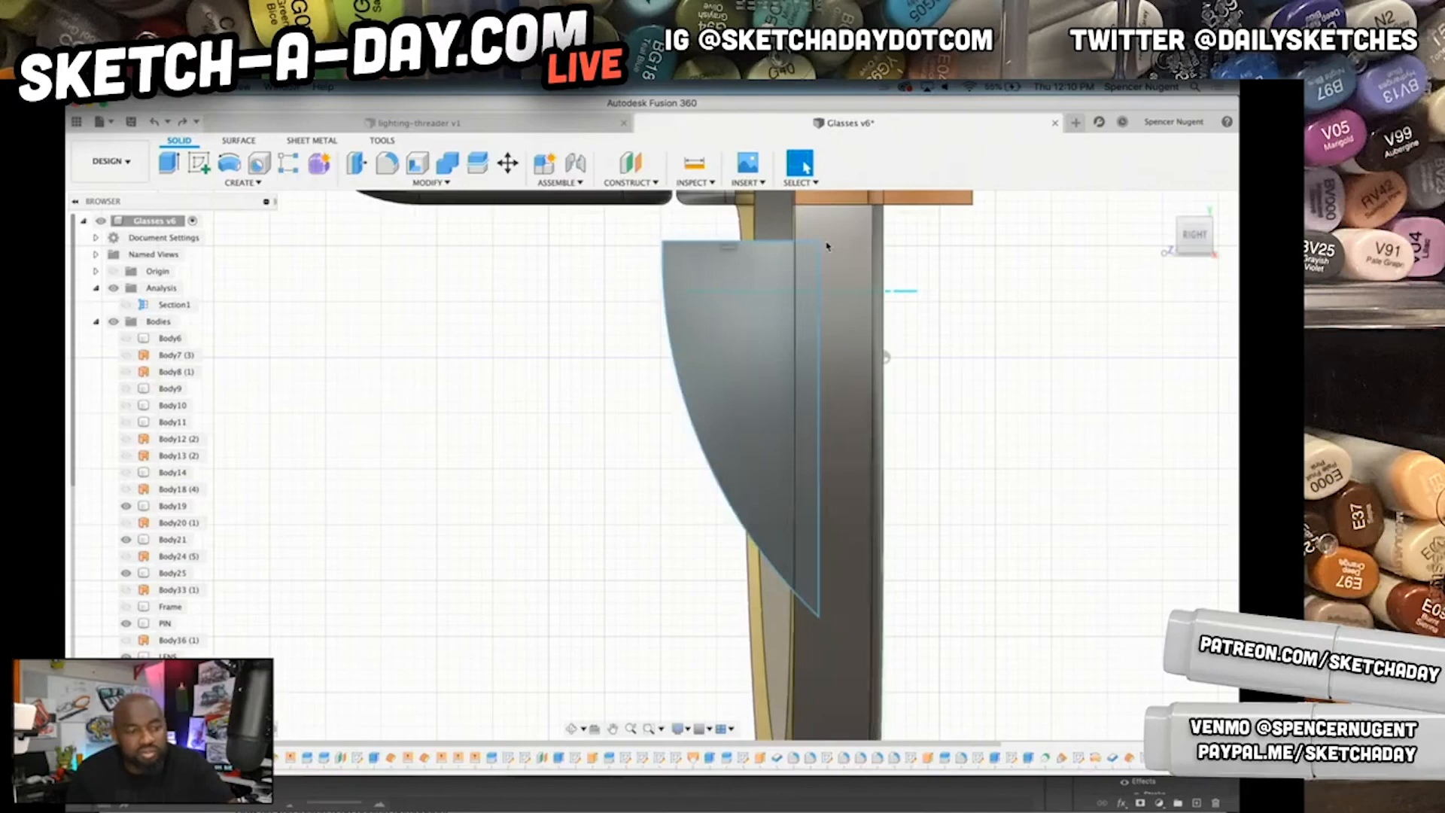
left_click(863, 389)
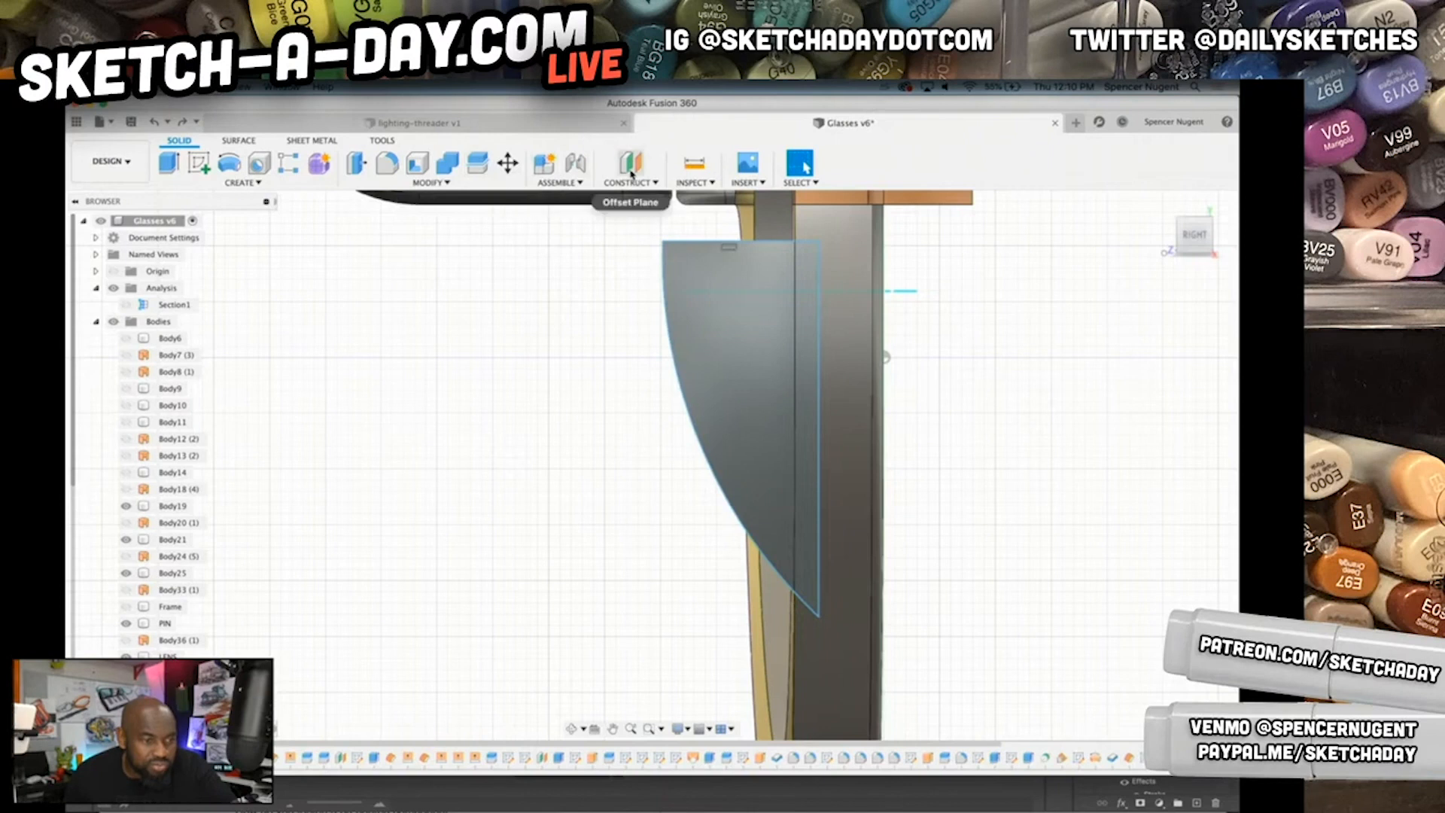
- Trim the rim surfaces with the side profile, removing everything that lies outside it
left_click(254, 141)
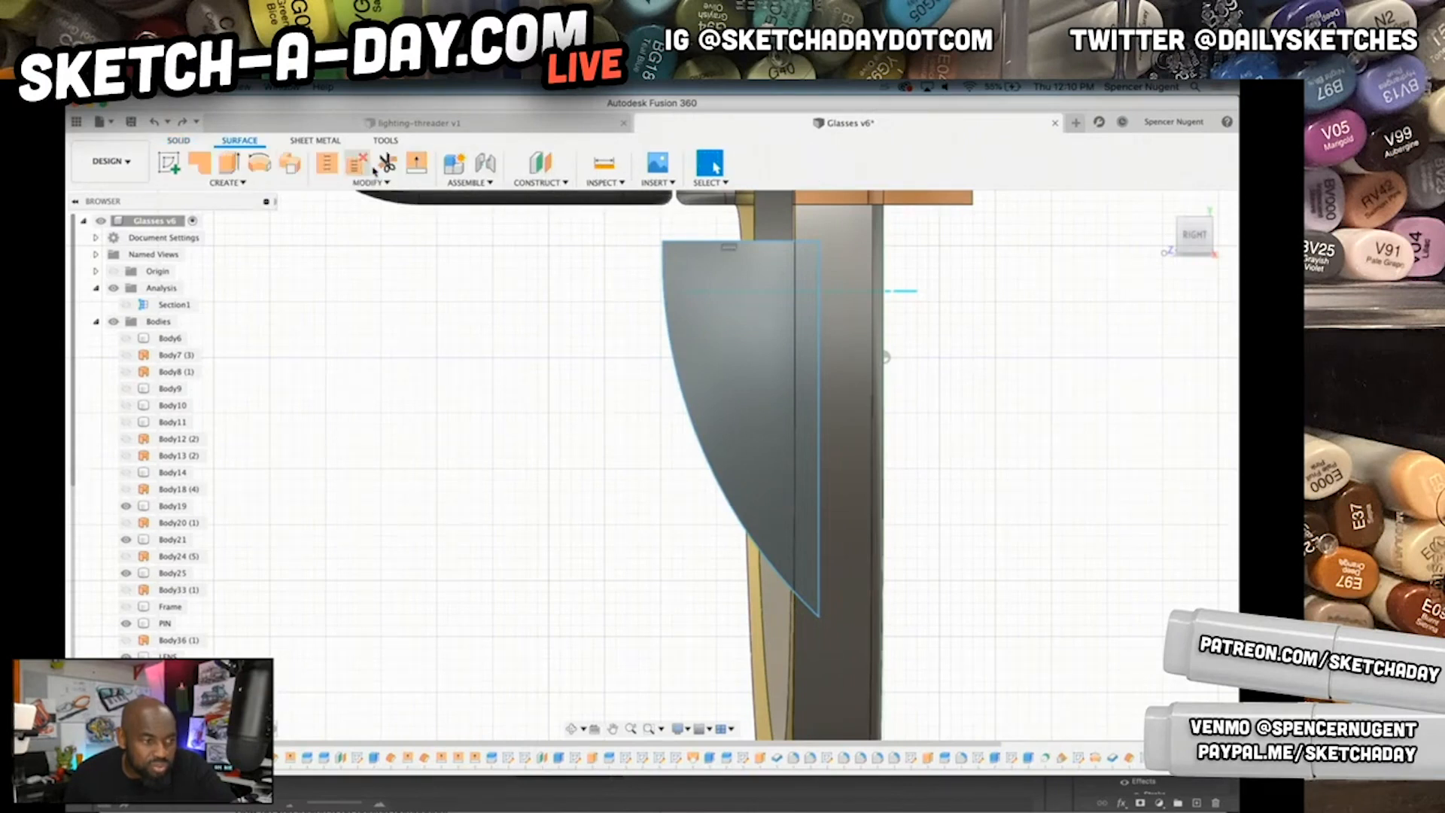
left_click(387, 162)
left_click(736, 264)
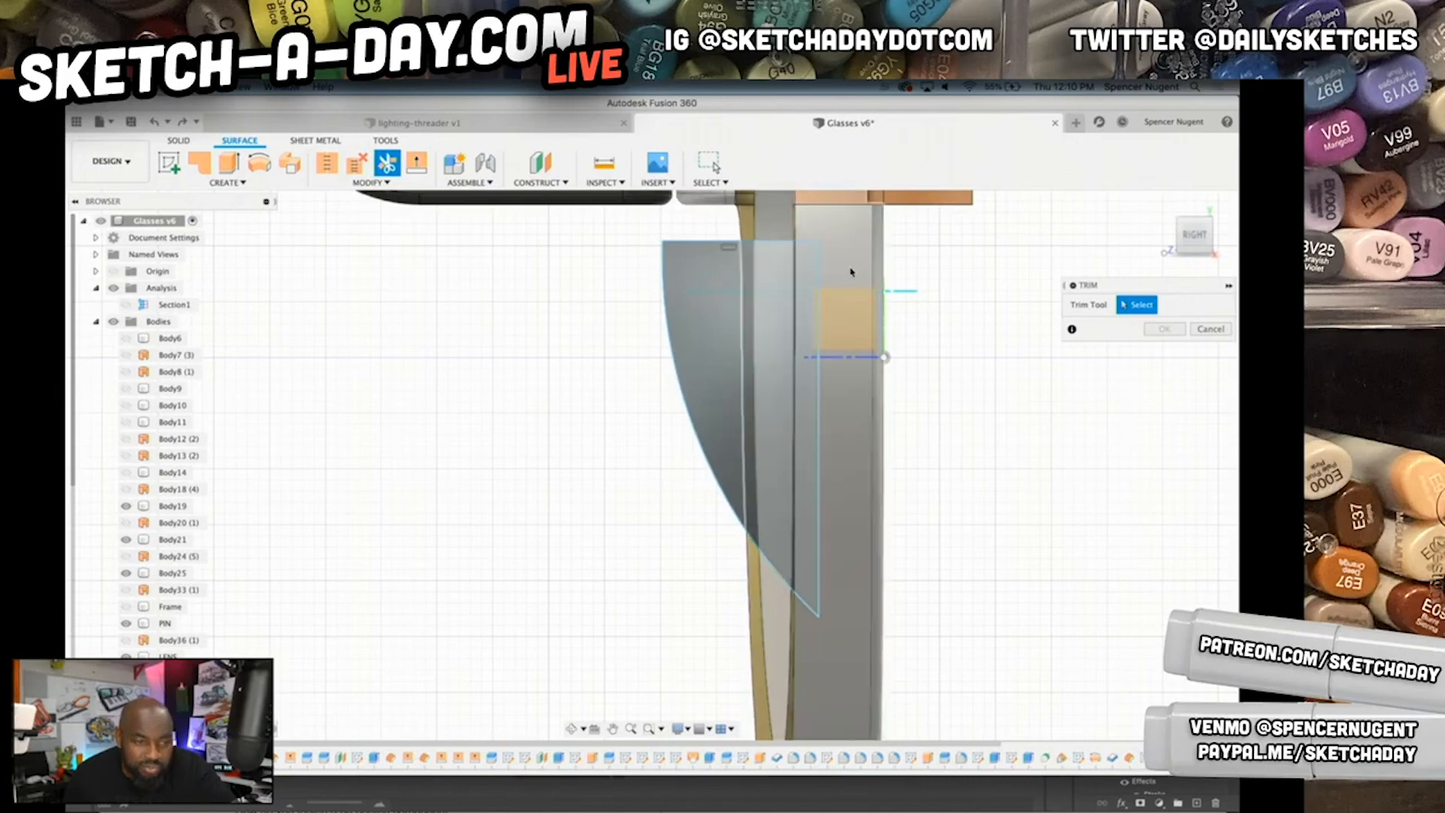
left_click(822, 270)
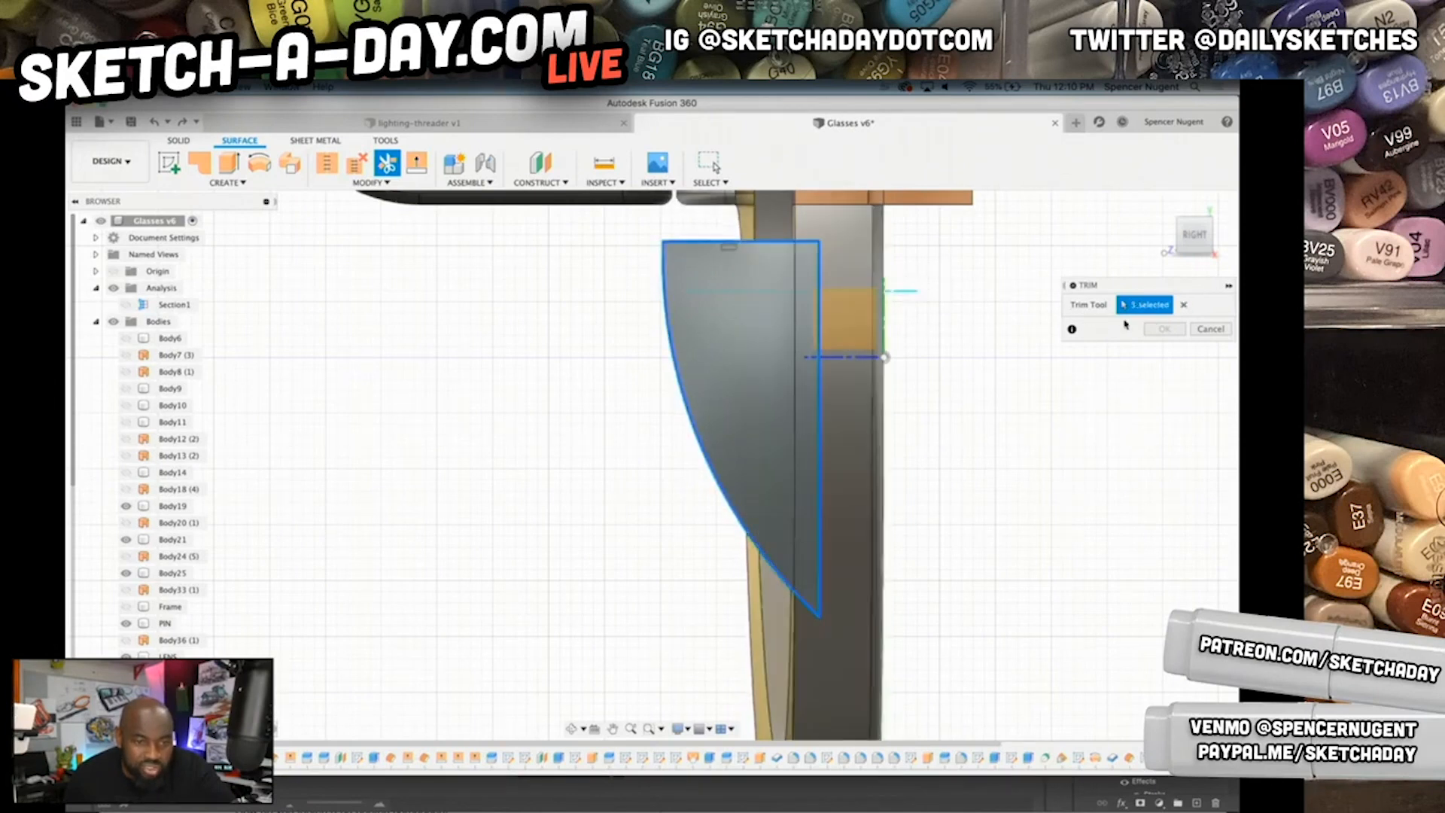
left_click(858, 418)
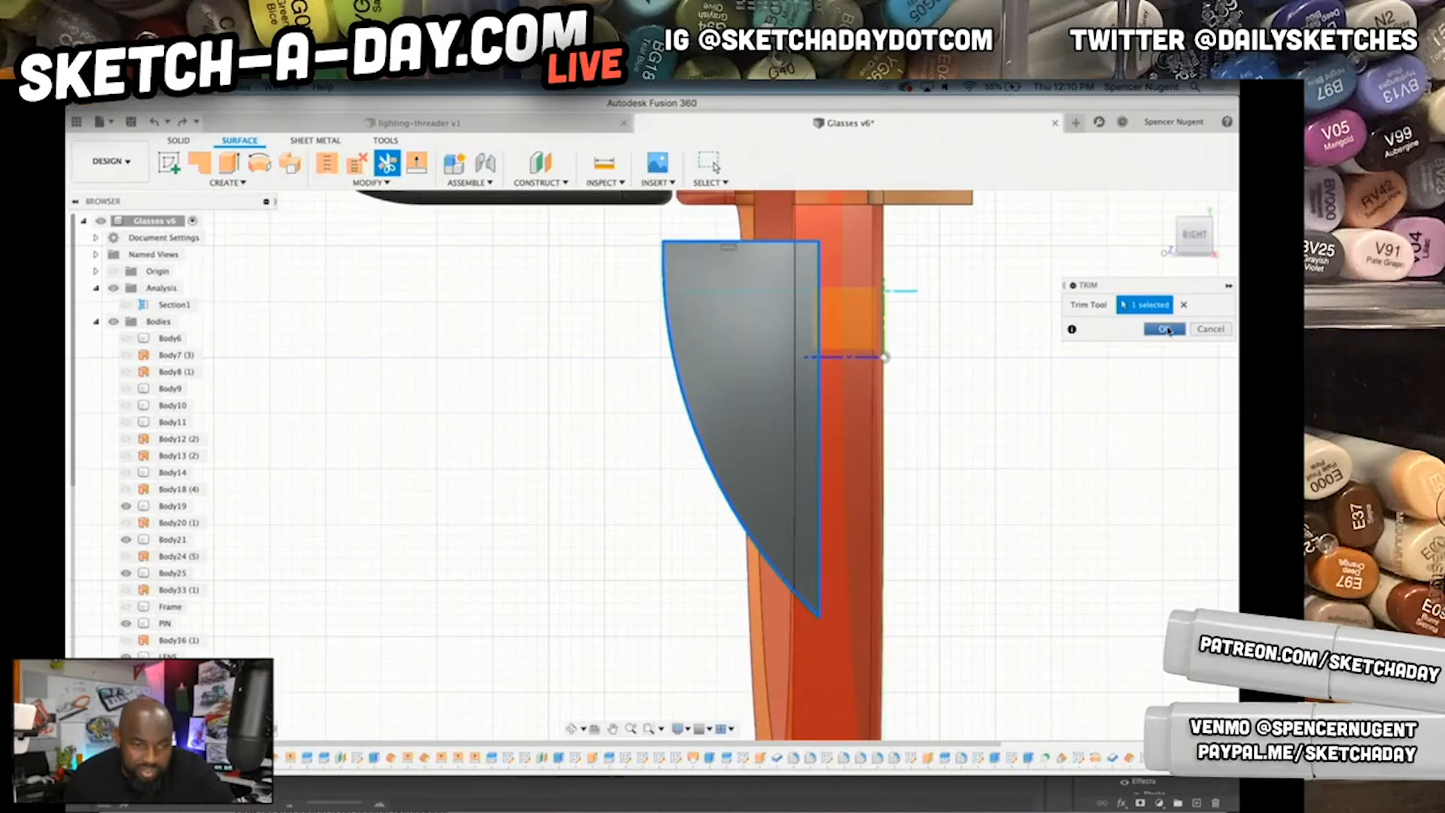
key("Return")
- Try to stitch the curved face to the thin rim surface beside it, and read the resulting warning's details
scroll(940, 388, "down", 5)
middle_click_drag(946, 469, 924, 377, "shift")
scroll(919, 354, "up", 5)
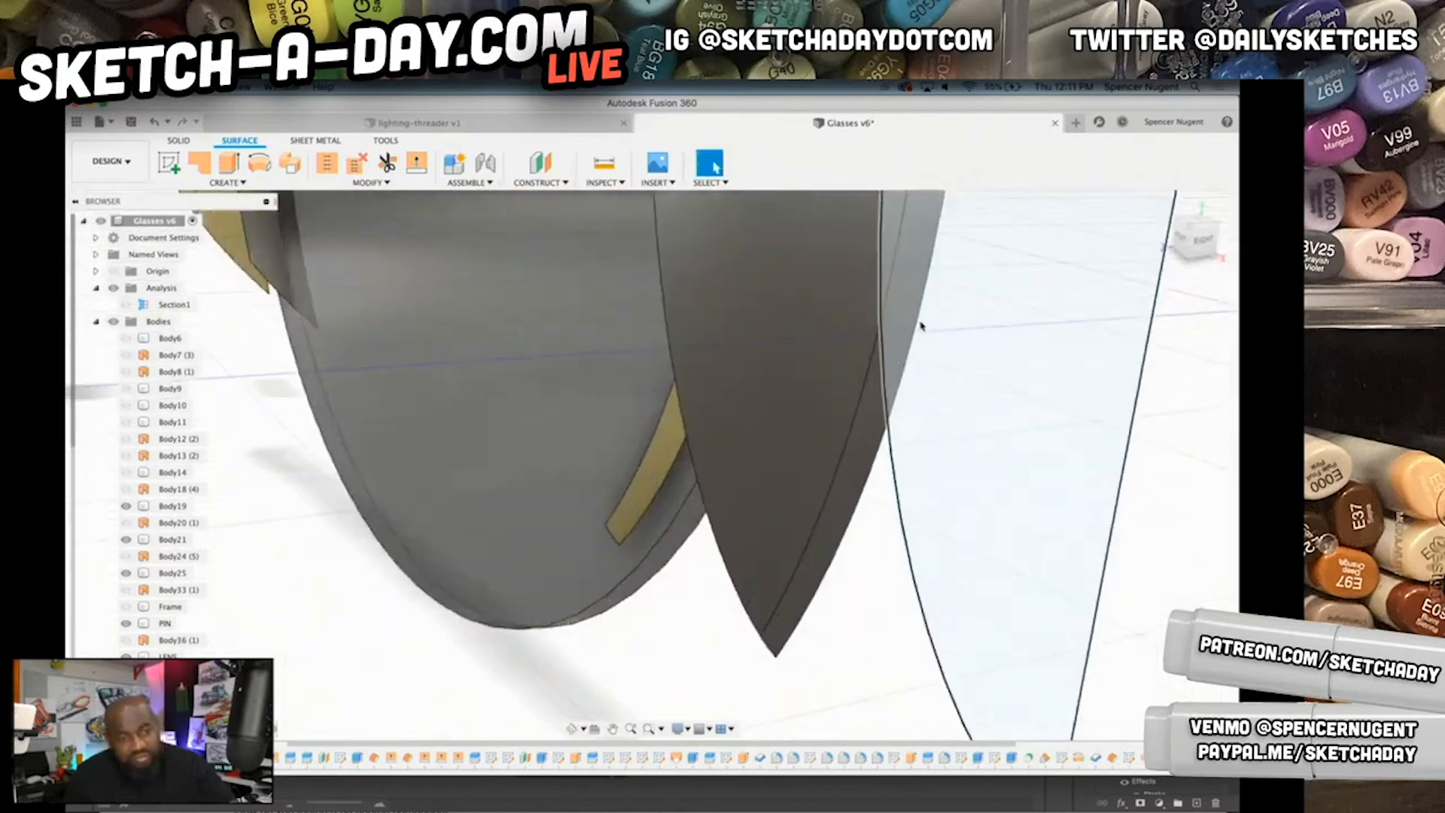
scroll(932, 339, "down", 5)
middle_click_drag(663, 291, 695, 372, "shift")
left_click(575, 335)
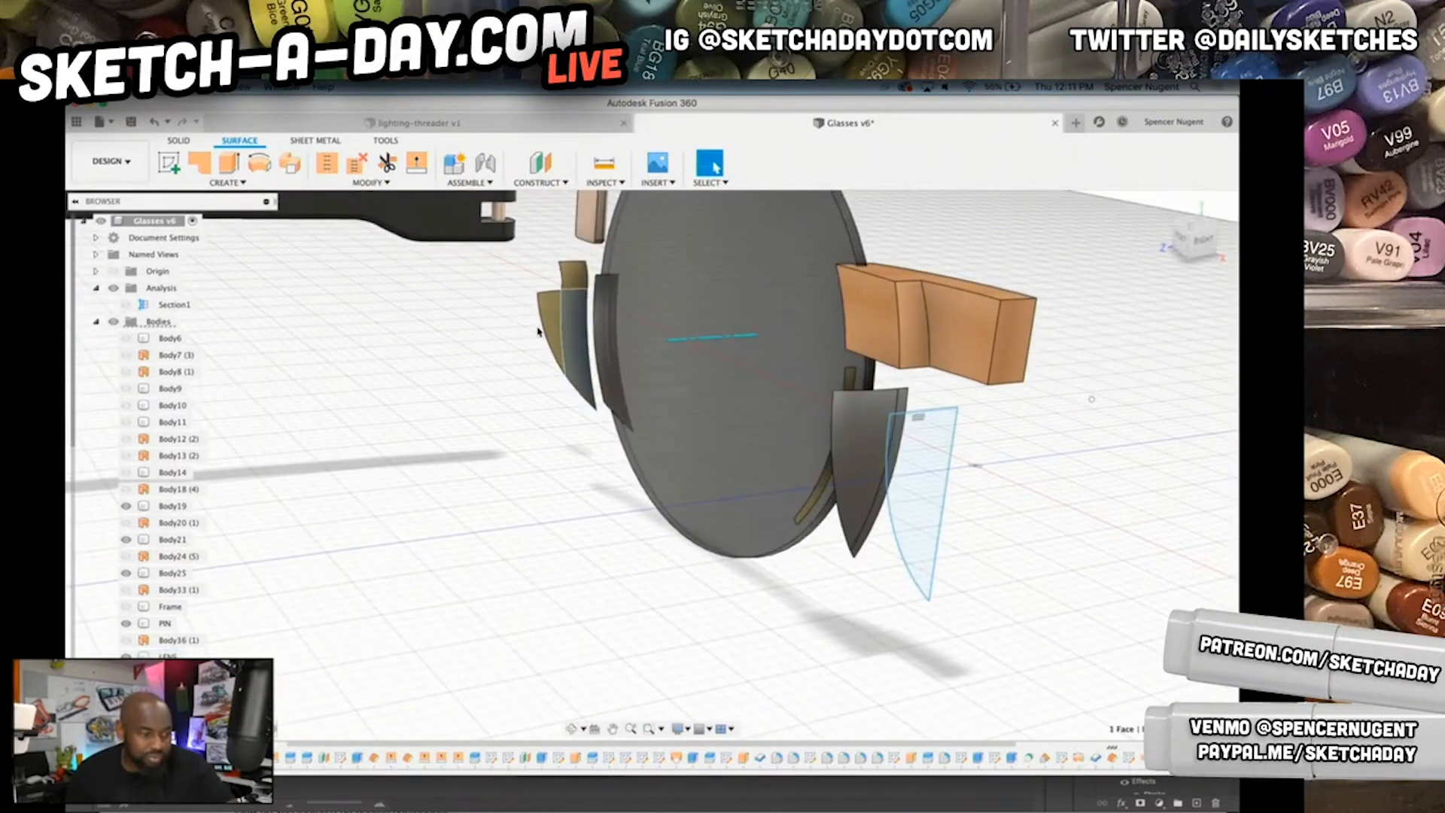
left_click(867, 467)
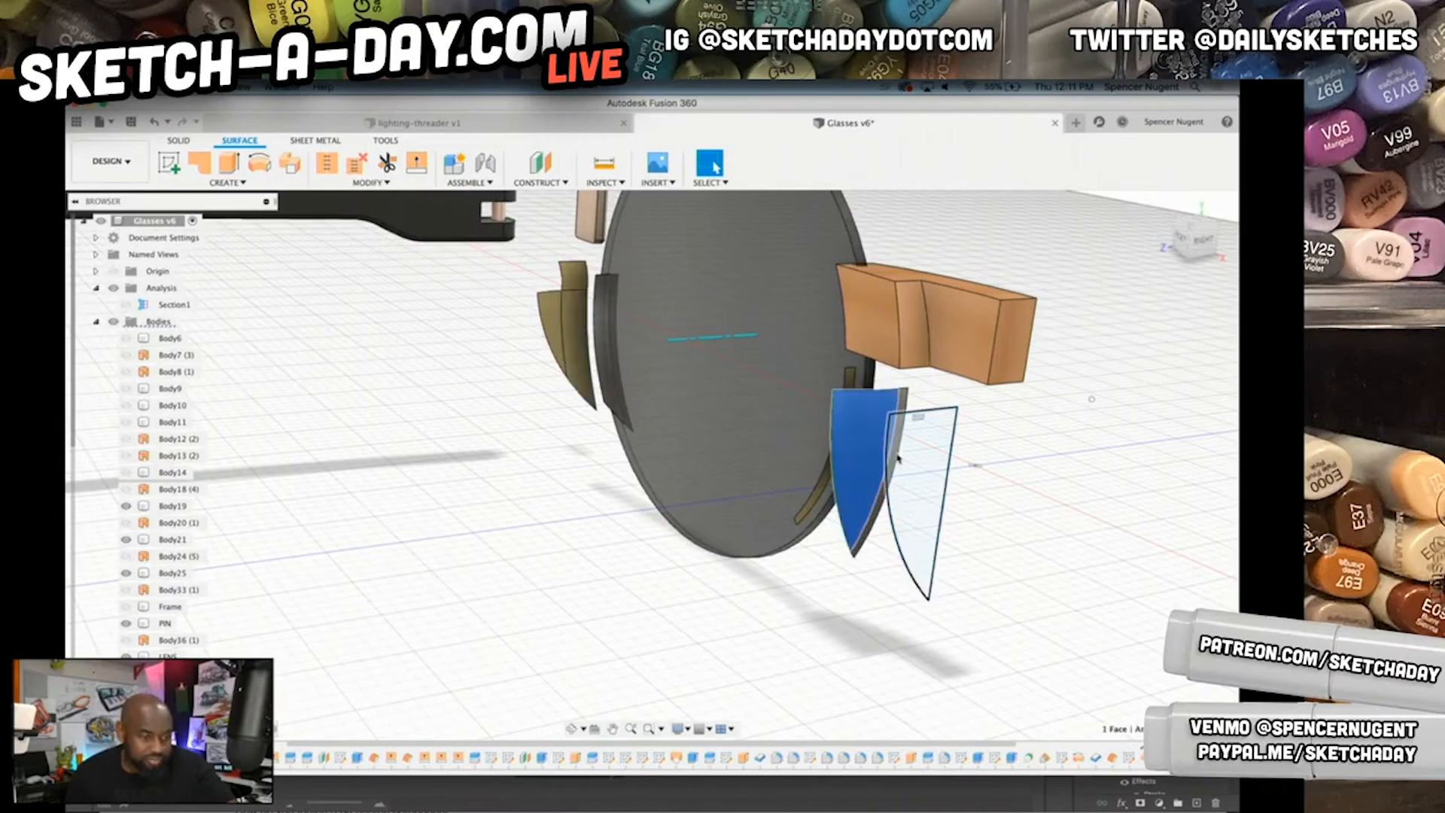
scroll(901, 429, "up", 3)
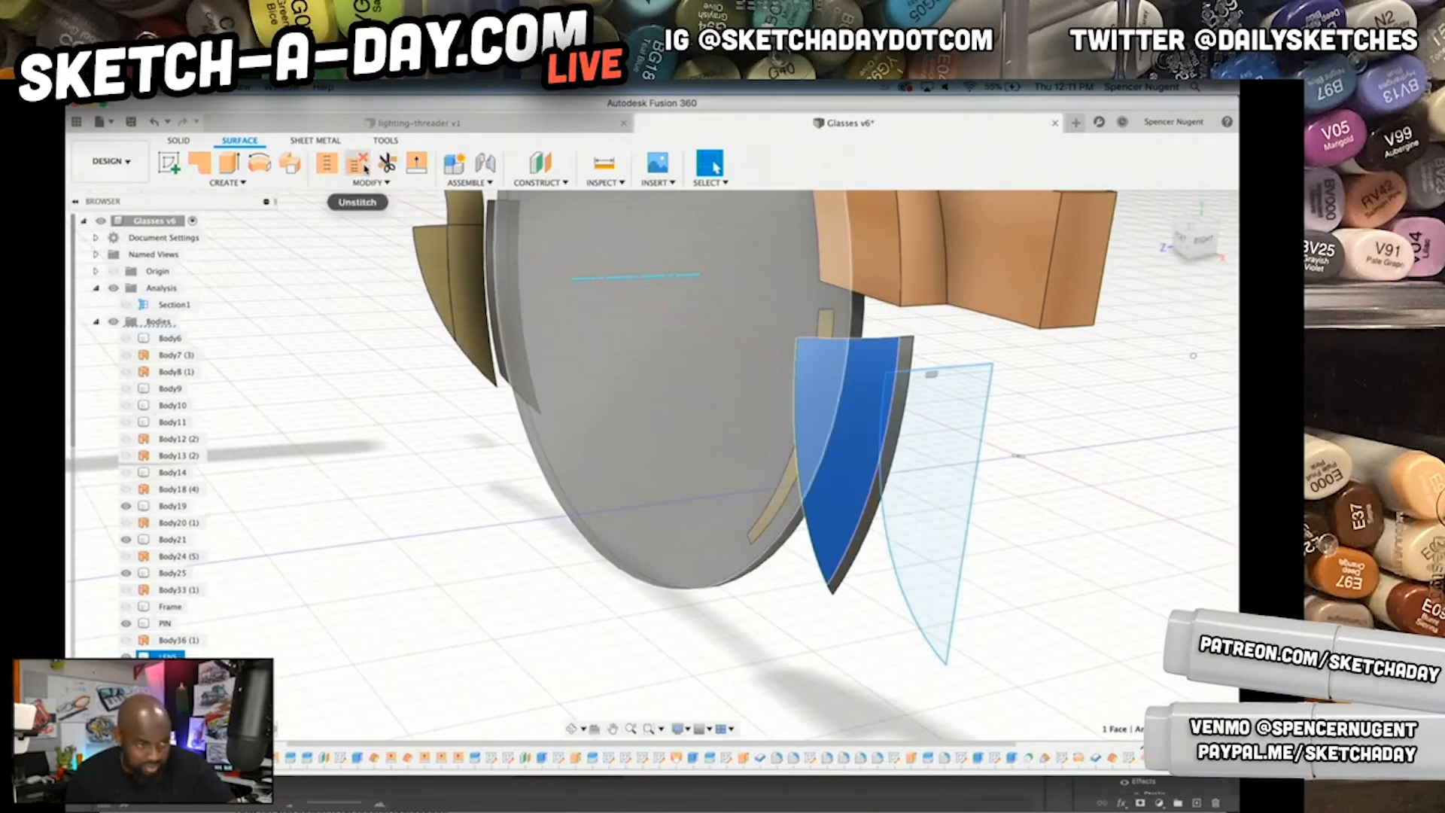
left_click(327, 163)
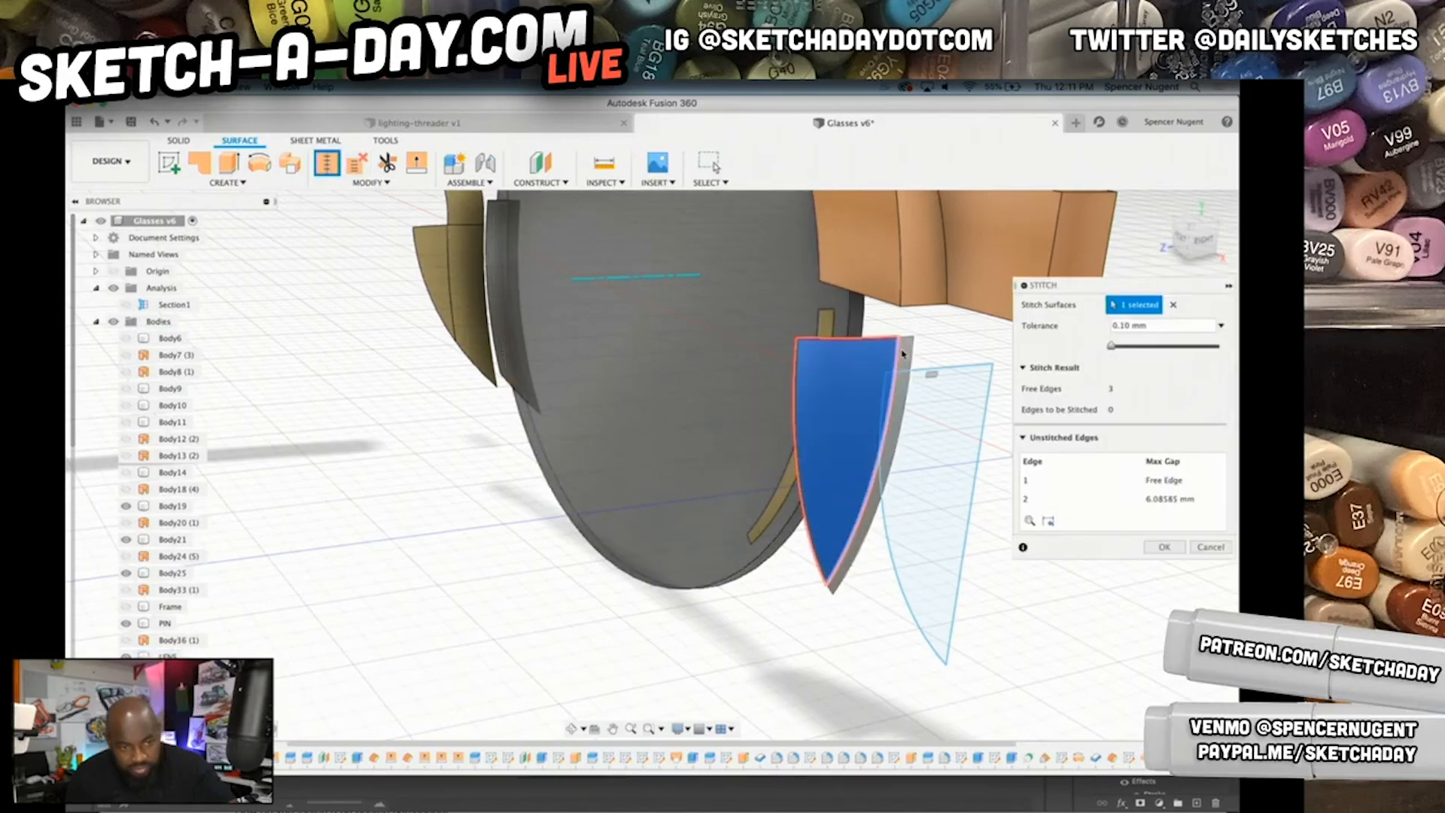
left_click(906, 354)
key("Return")
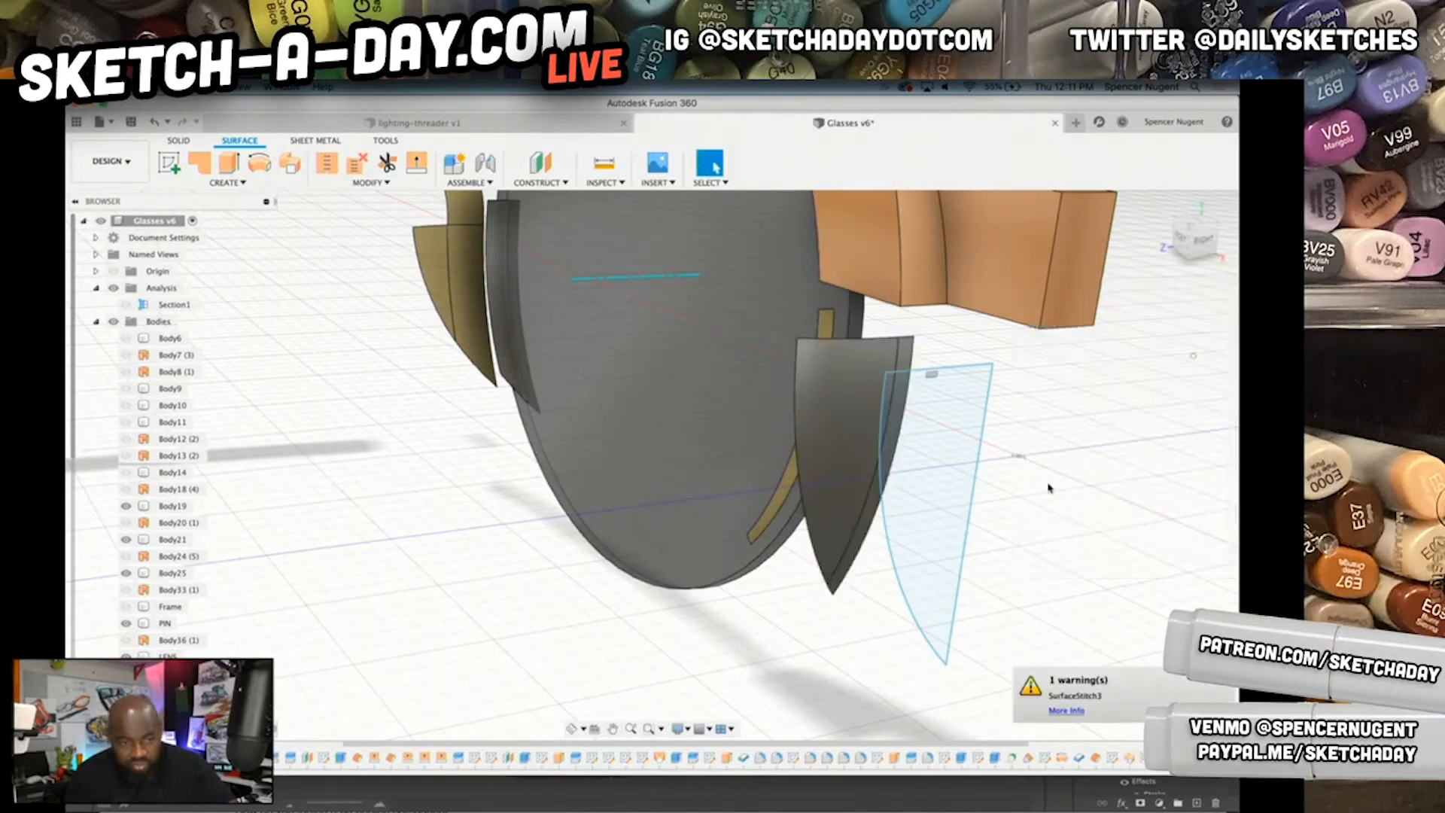
left_click(1060, 711)
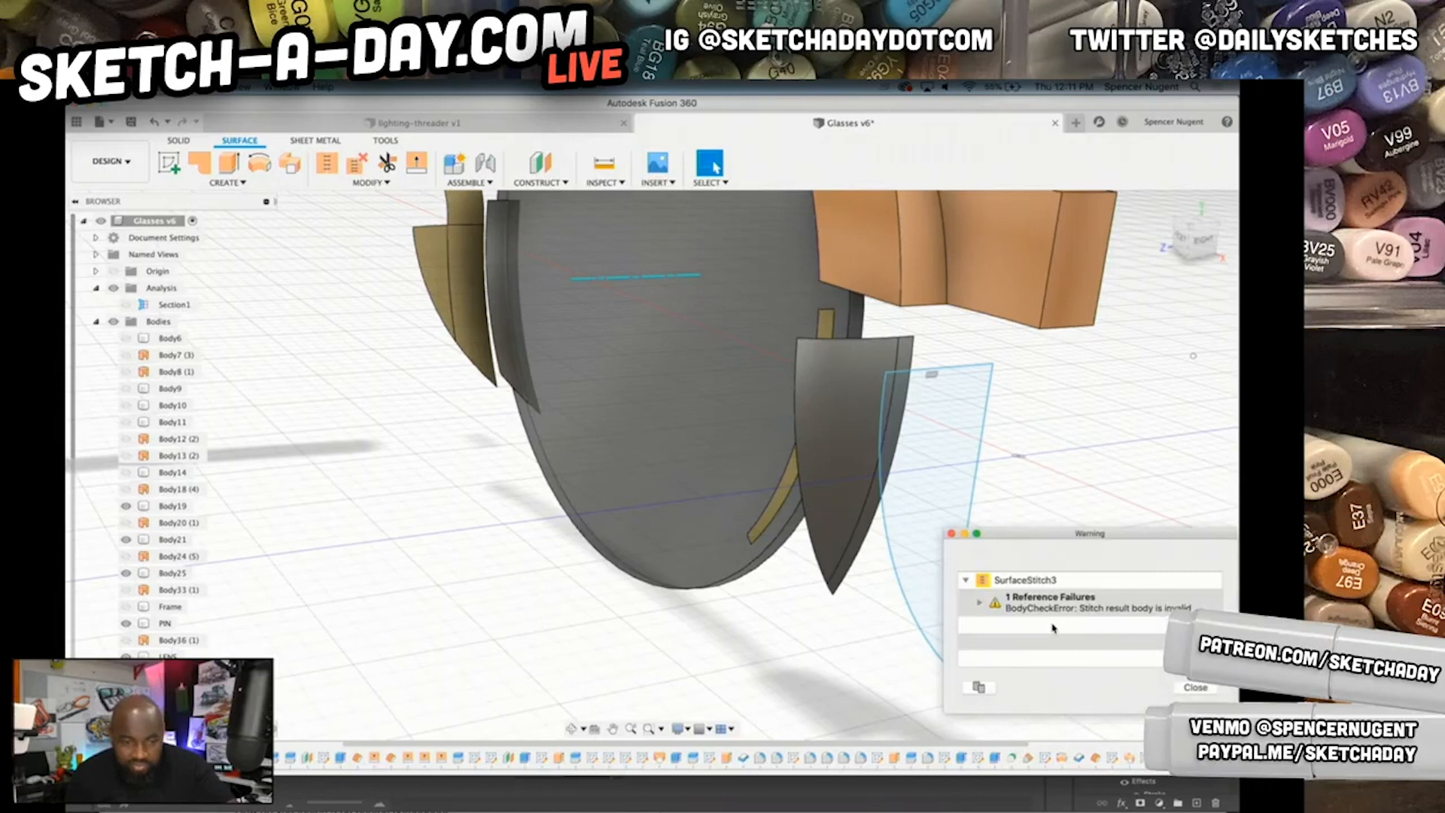
left_click(1192, 689)
- Delete the latest trim of the rim surfaces from the design history
scroll(926, 500, "down", 5)
scroll(936, 462, "up", 5)
middle_click_drag(947, 579, 914, 566, "shift")
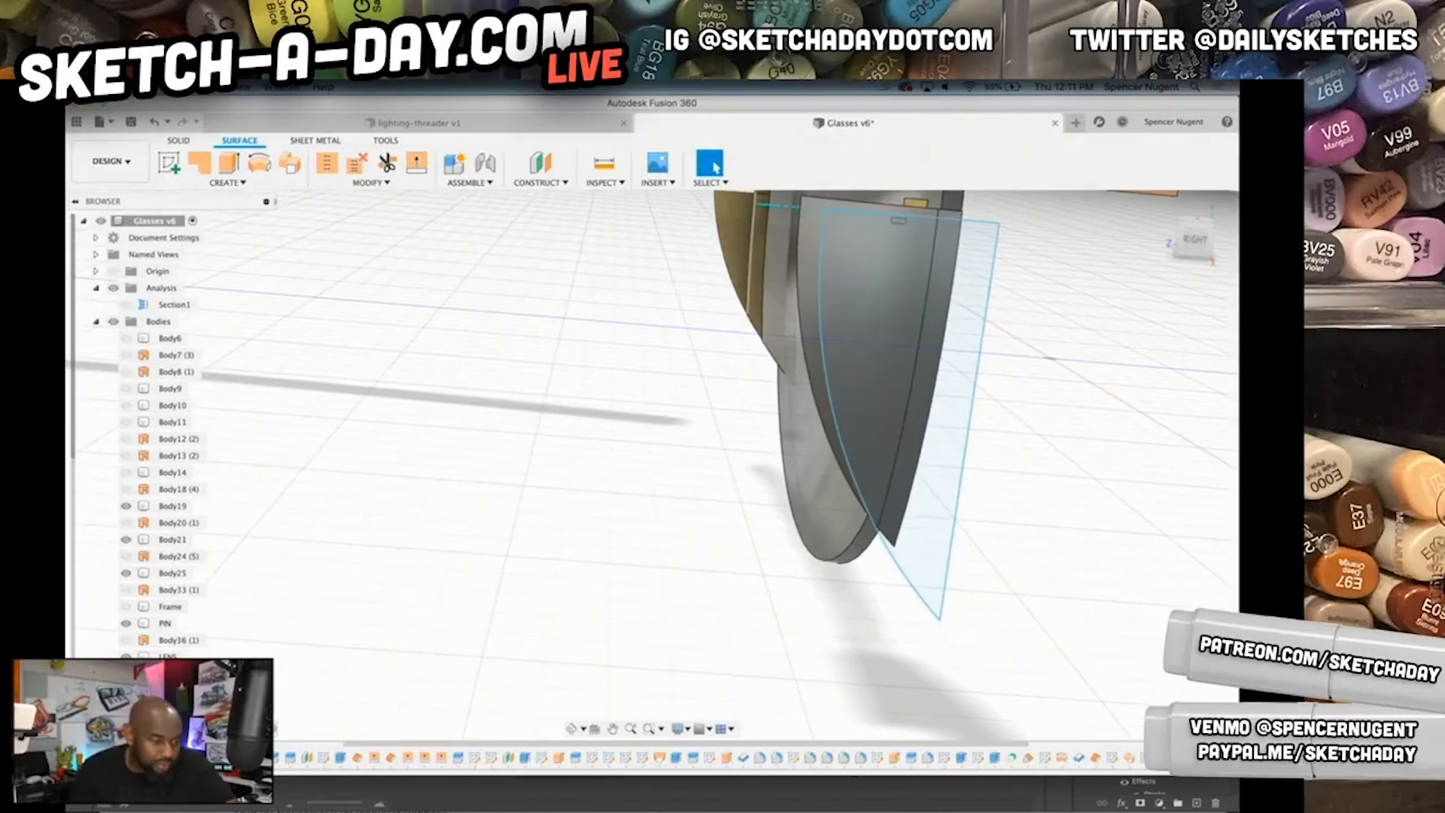
scroll(783, 375, "down", 5)
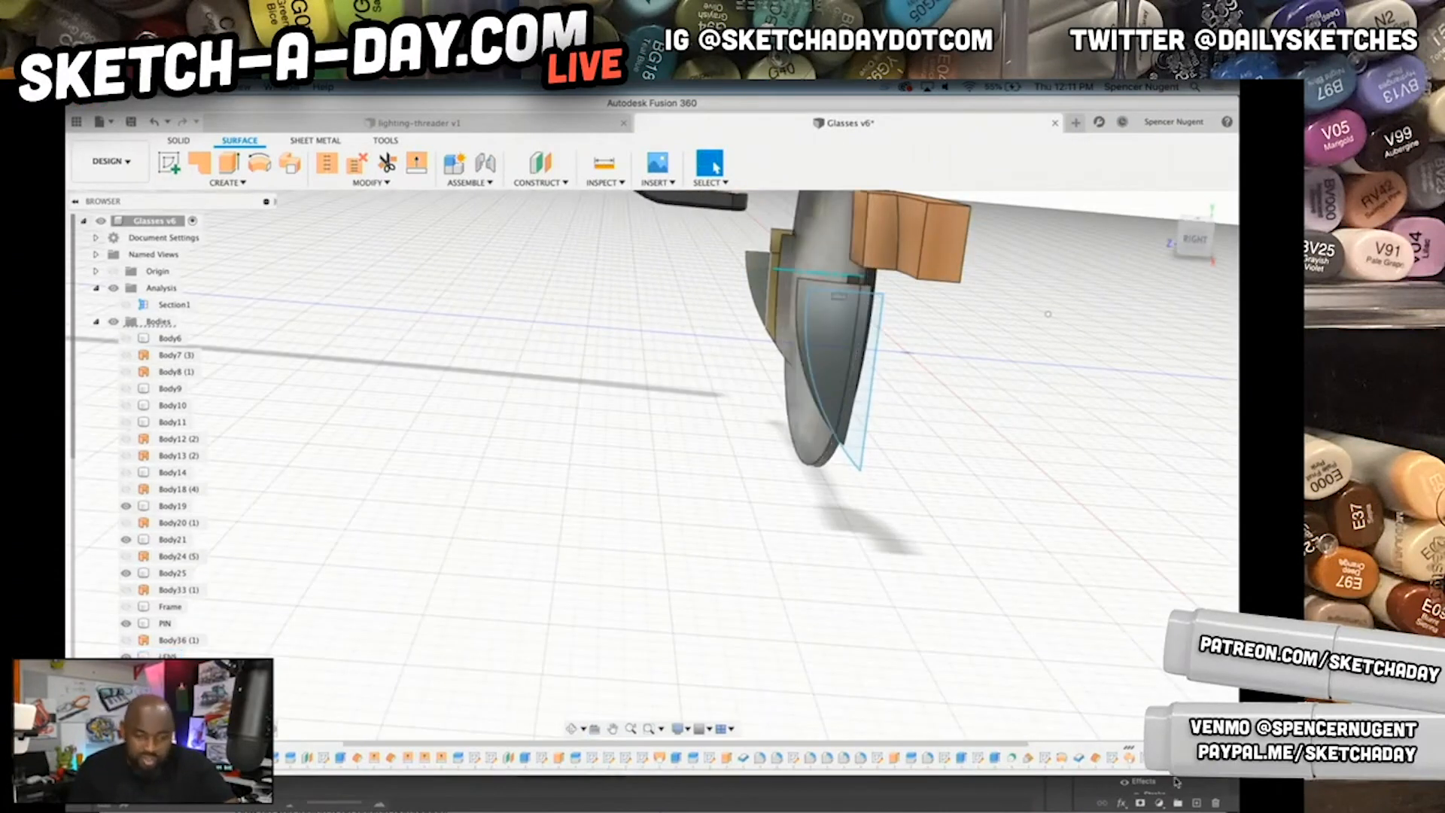
right_click(1087, 757)
left_click(1123, 685)
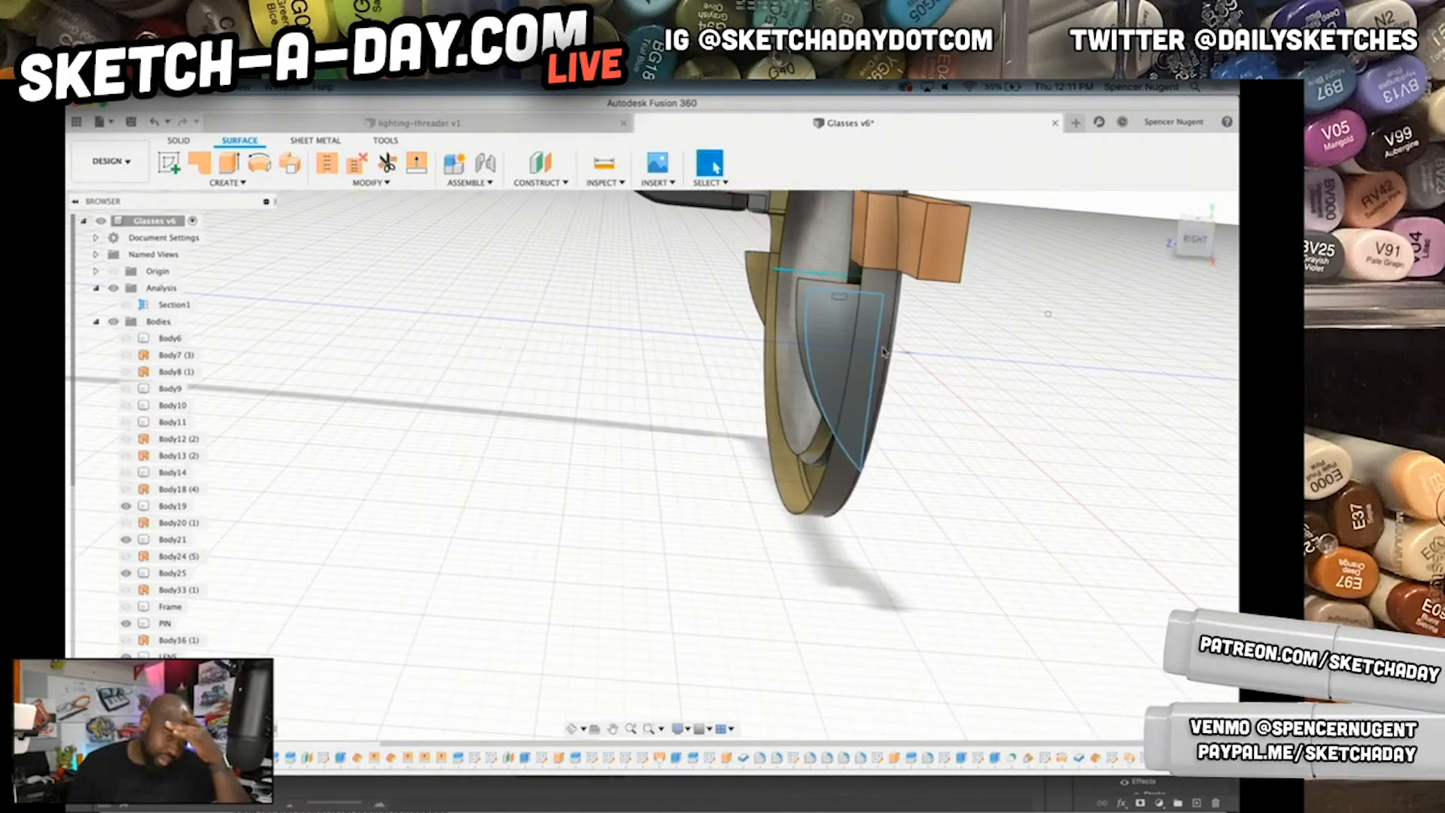
- Hide the rim surface body around the lens and show the Frame body again
scroll(853, 336, "up", 5)
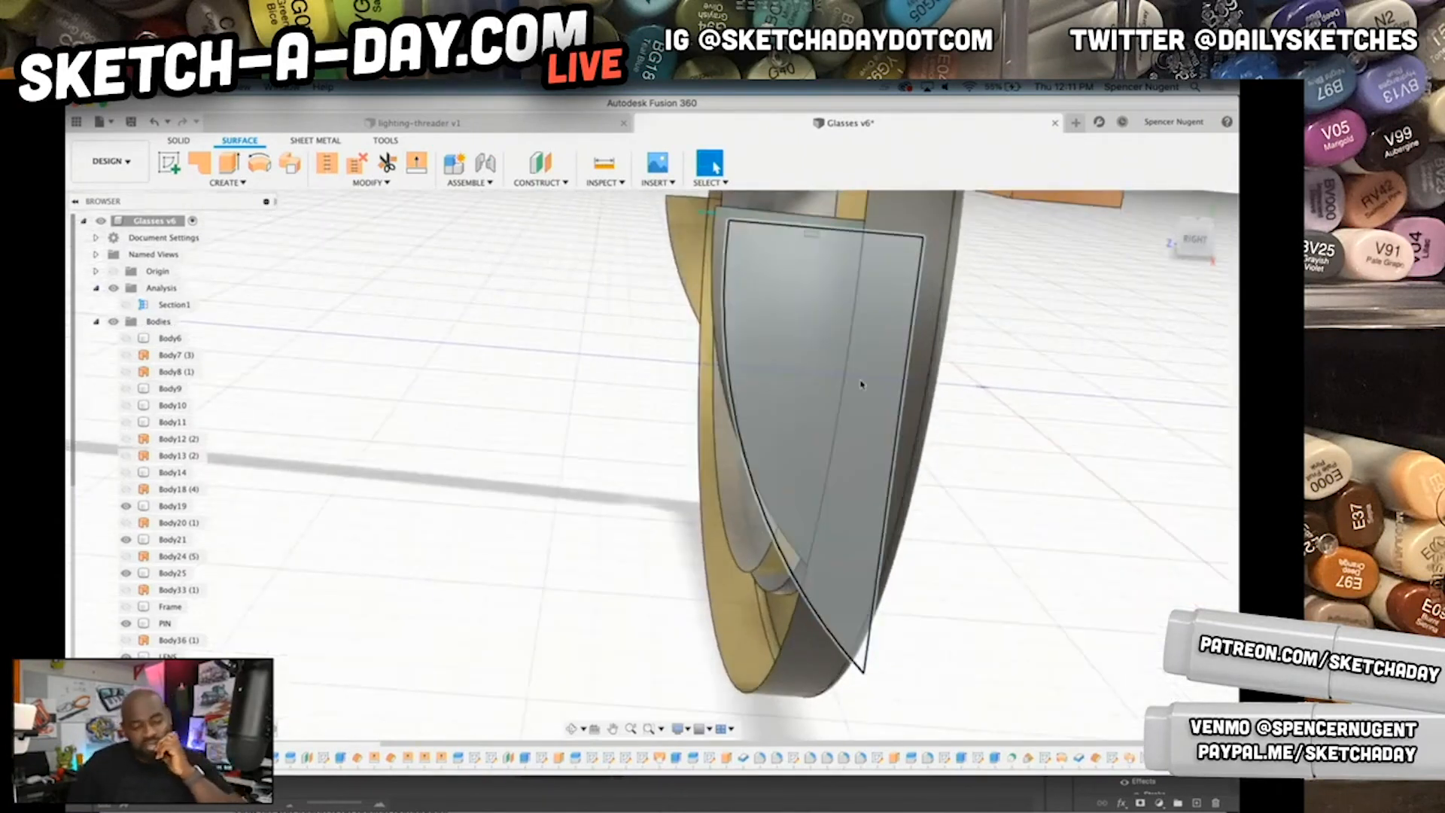
scroll(862, 385, "down", 3)
scroll(861, 384, "down", 1)
middle_click_drag(767, 340, 785, 344)
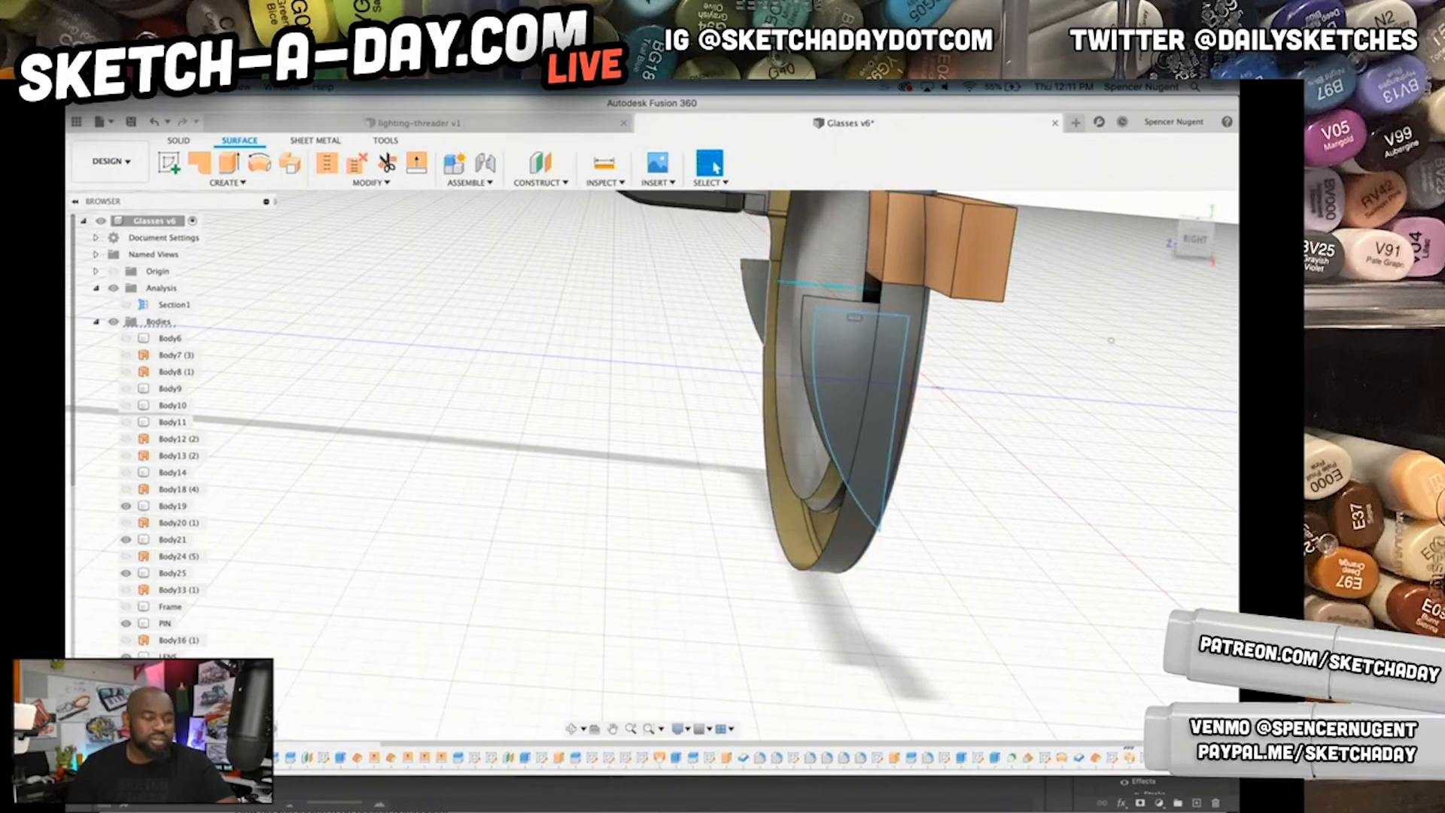
left_click(128, 672)
left_click(128, 673)
left_click(128, 673)
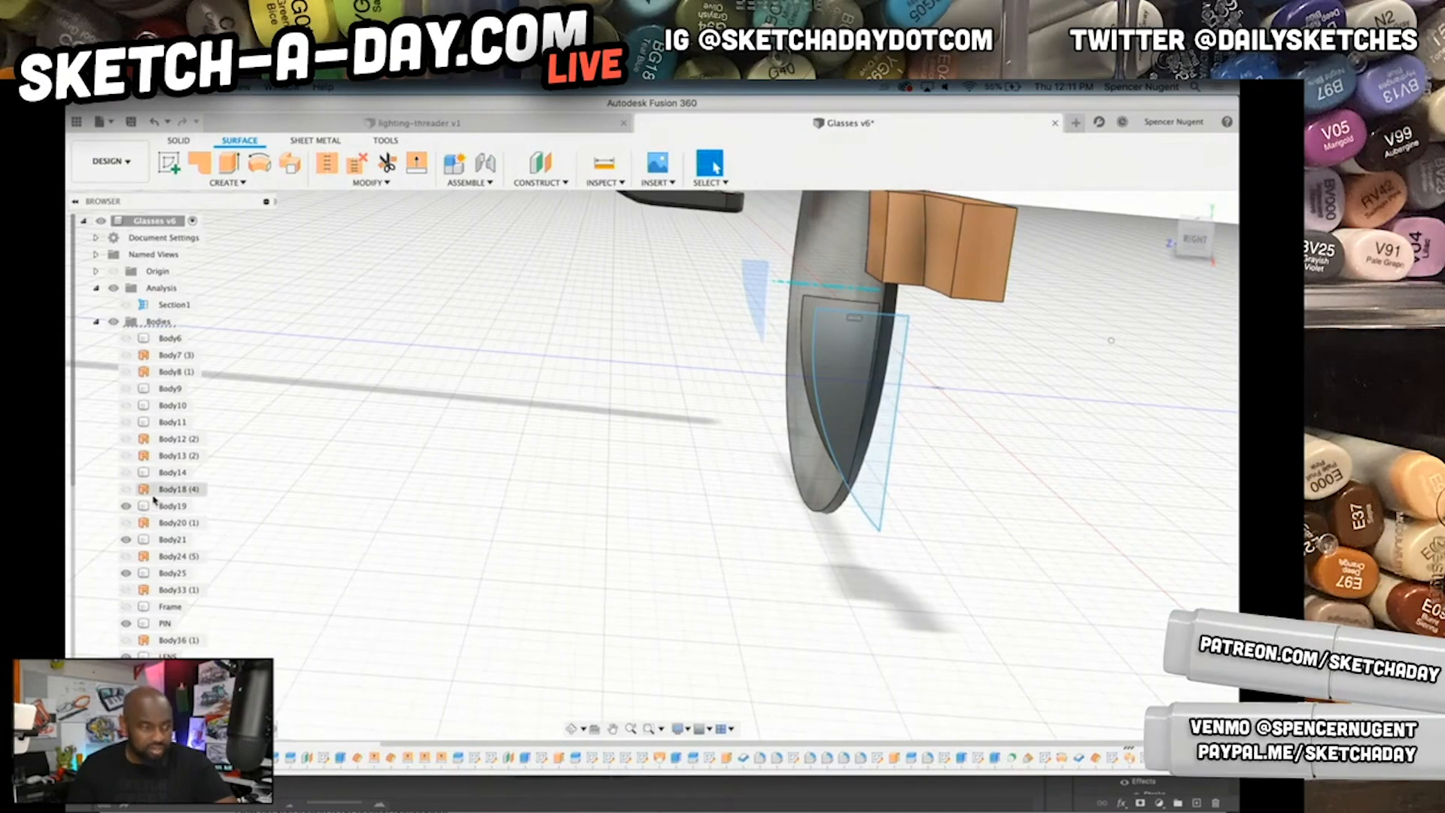
left_click(127, 609)
middle_click_drag(801, 391, 984, 461, "shift")
right_click(998, 508)
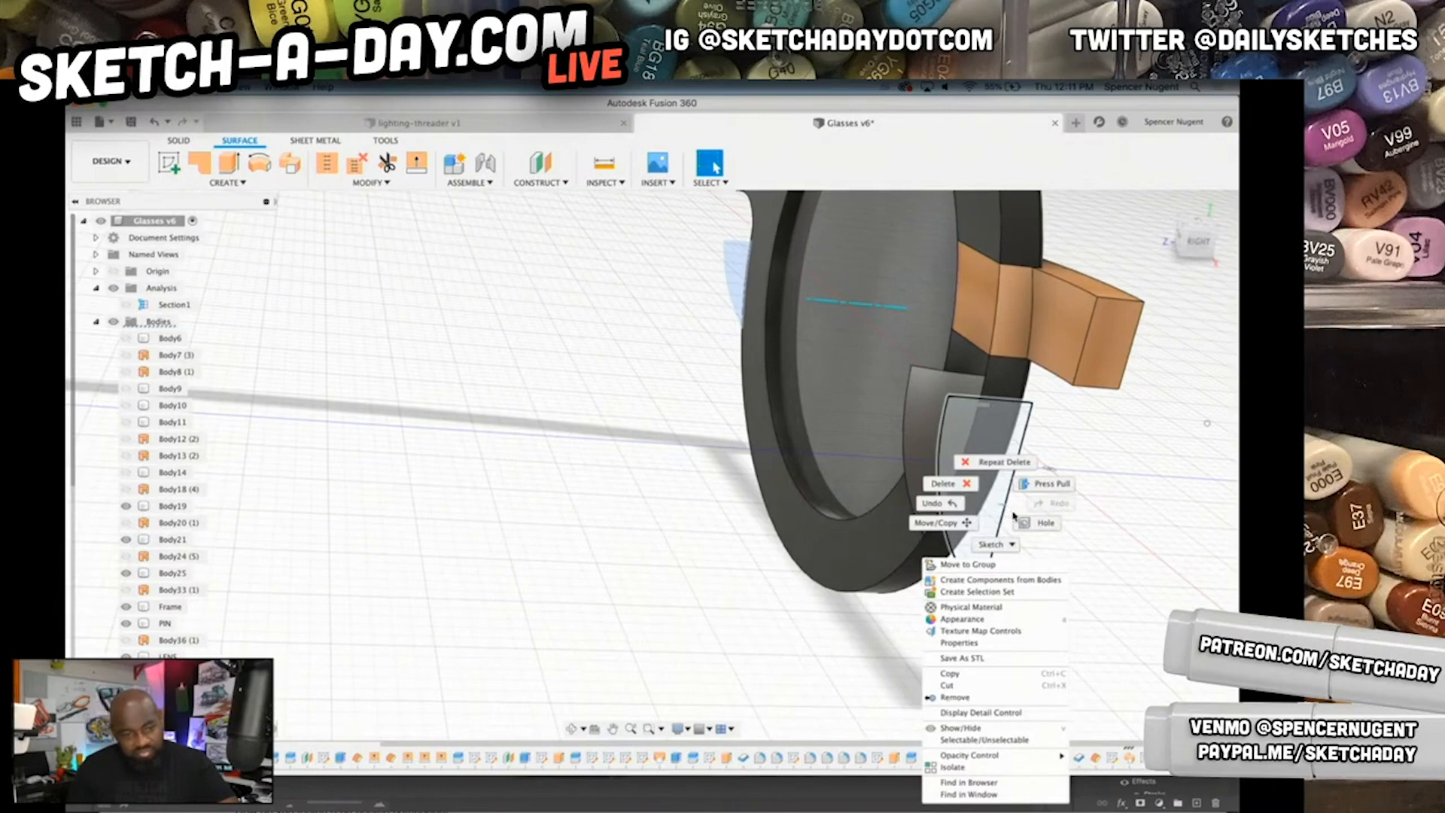
key("Escape")
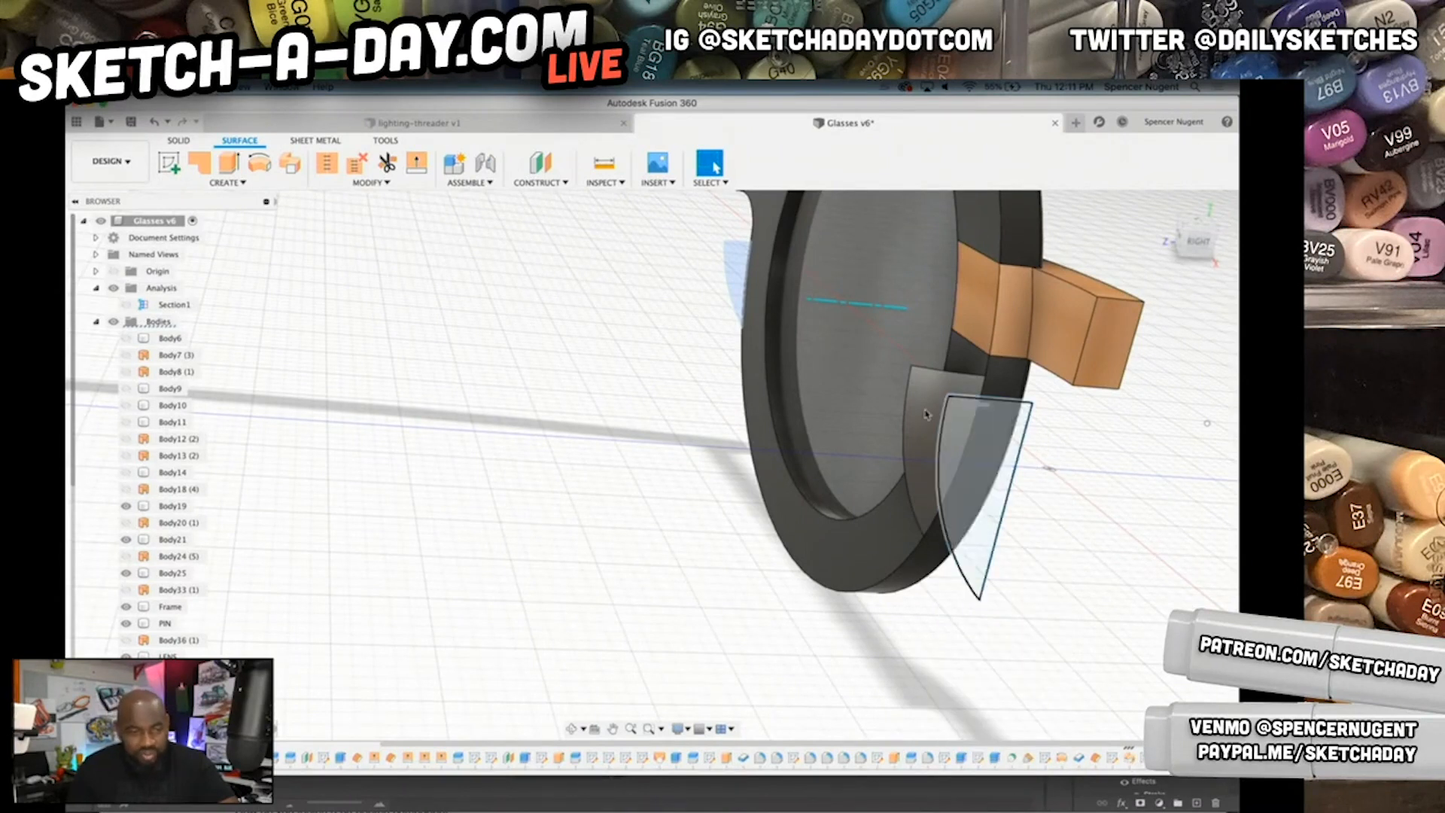
- Try to thicken the curved face on the rim's outer edge by -2 mm to one side as a new body
scroll(925, 399, "up", 3)
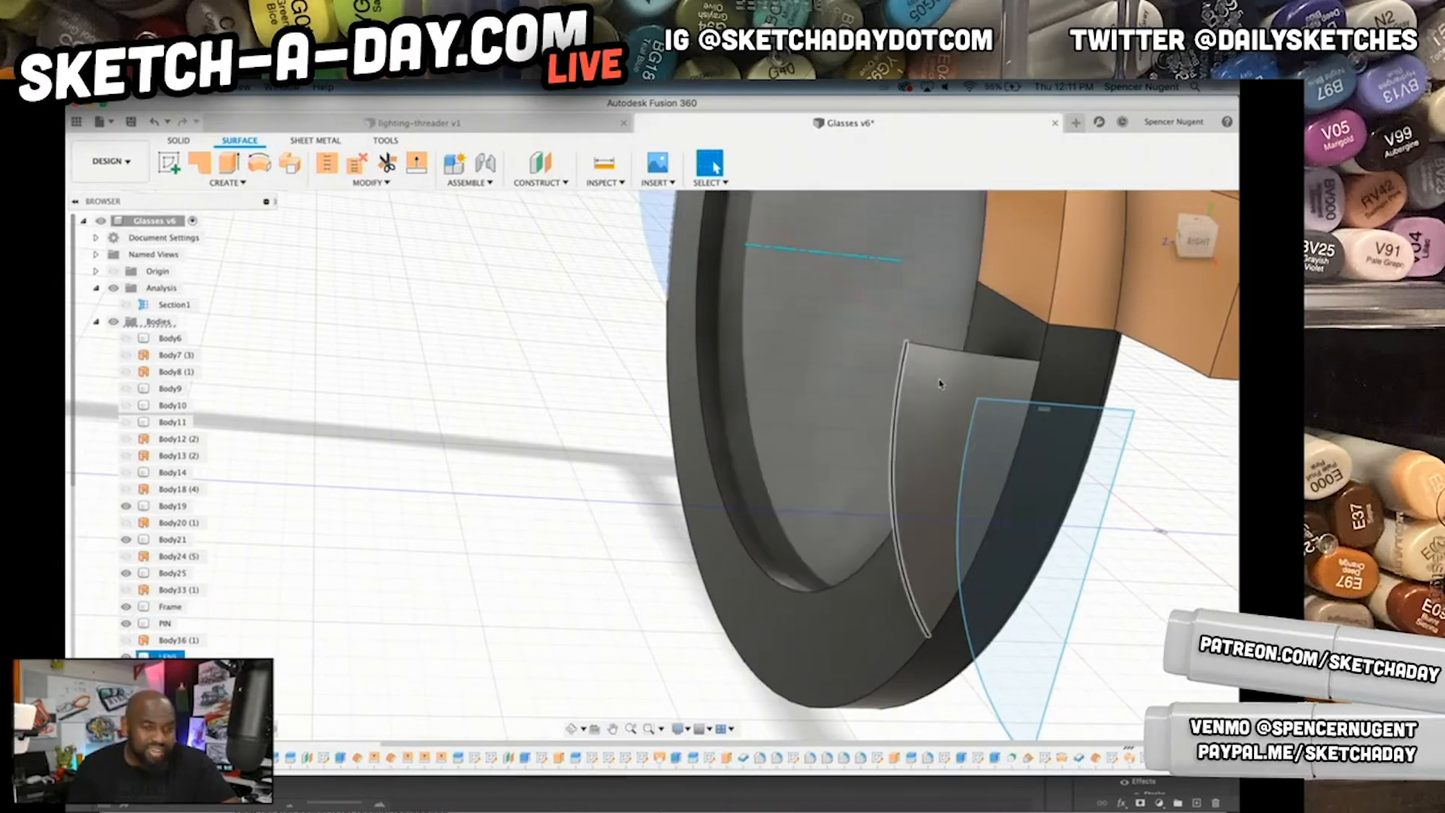
left_click(228, 180)
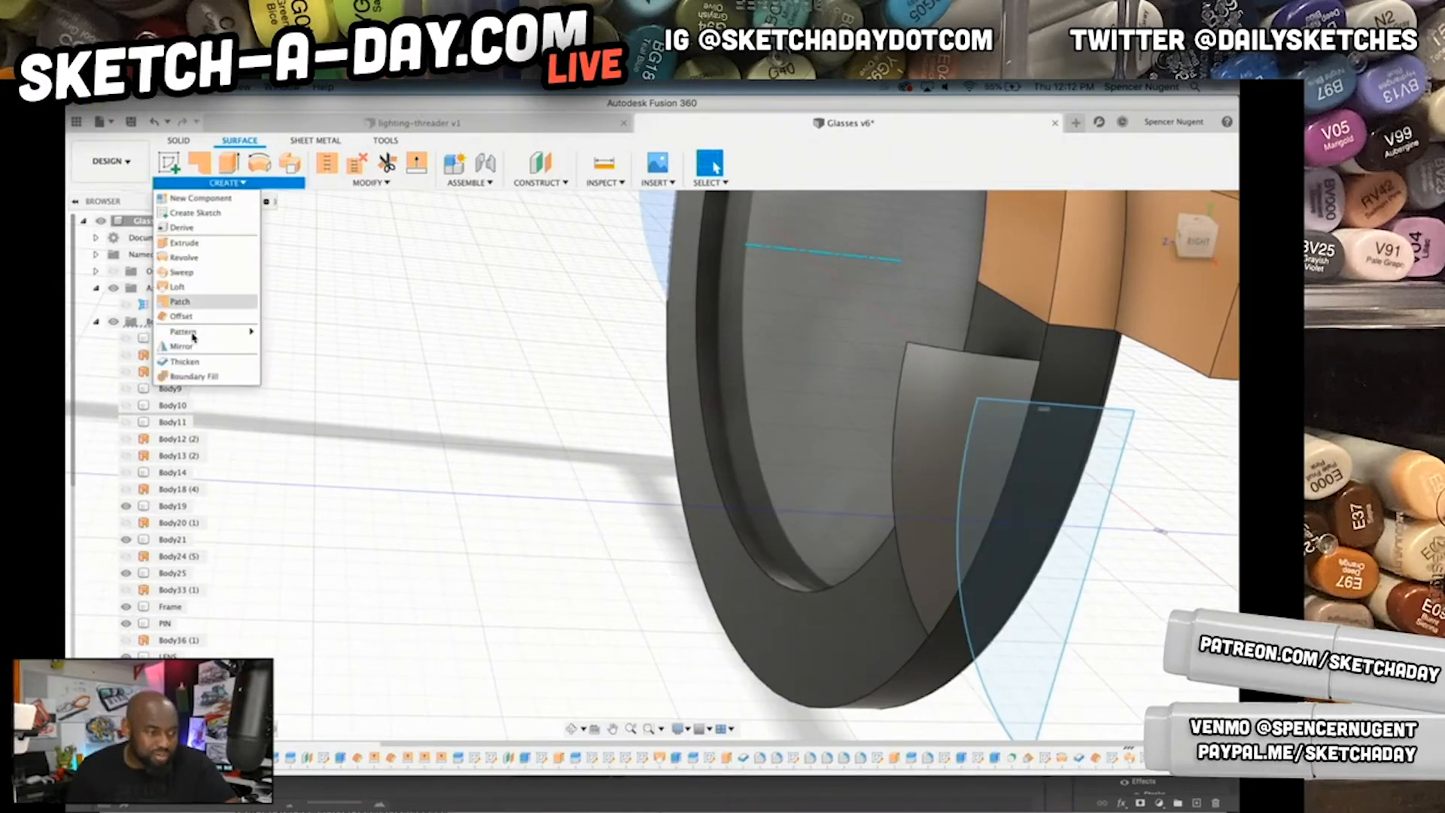
left_click(179, 141)
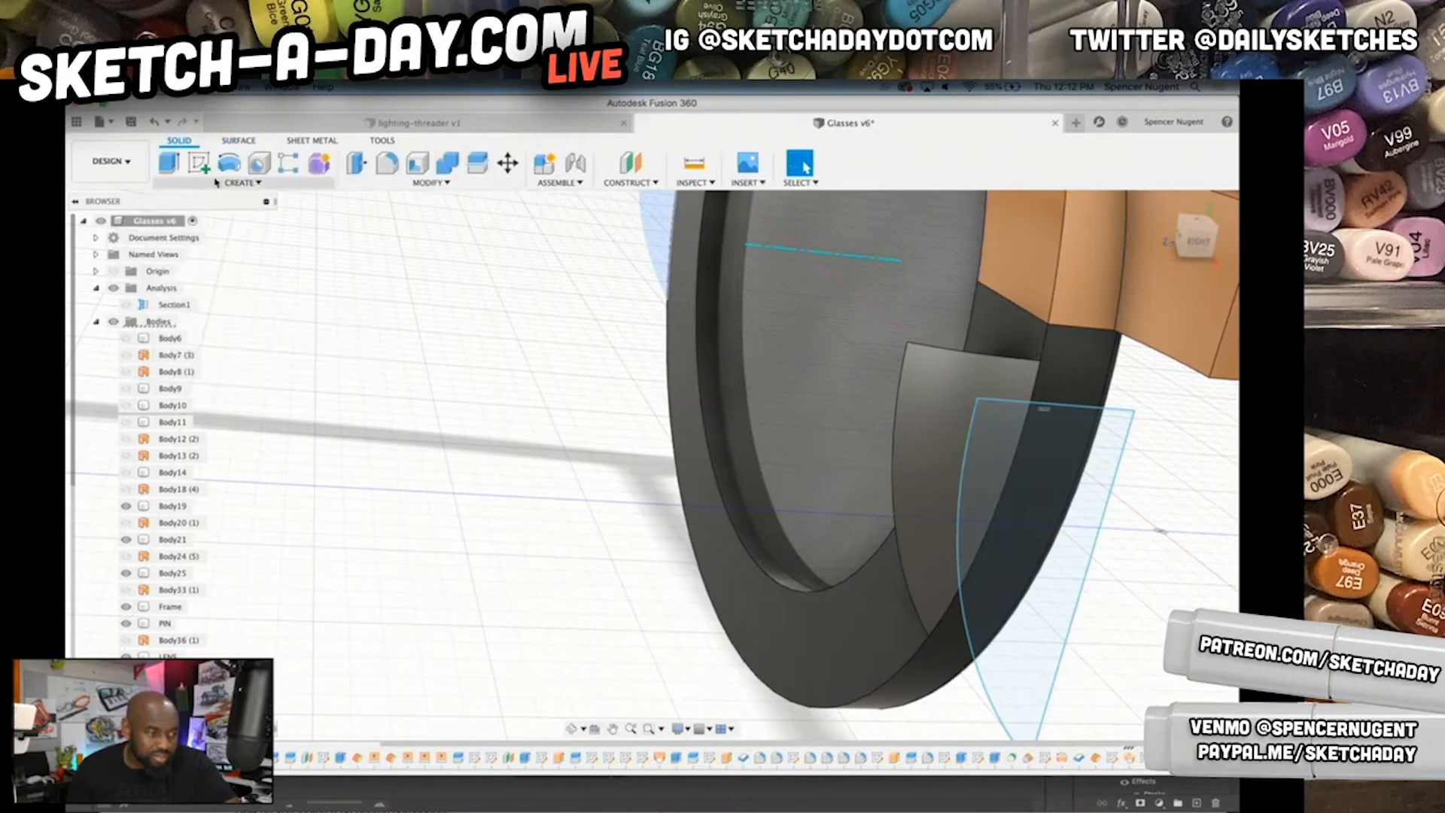
left_click(240, 182)
mouse_move(191, 469)
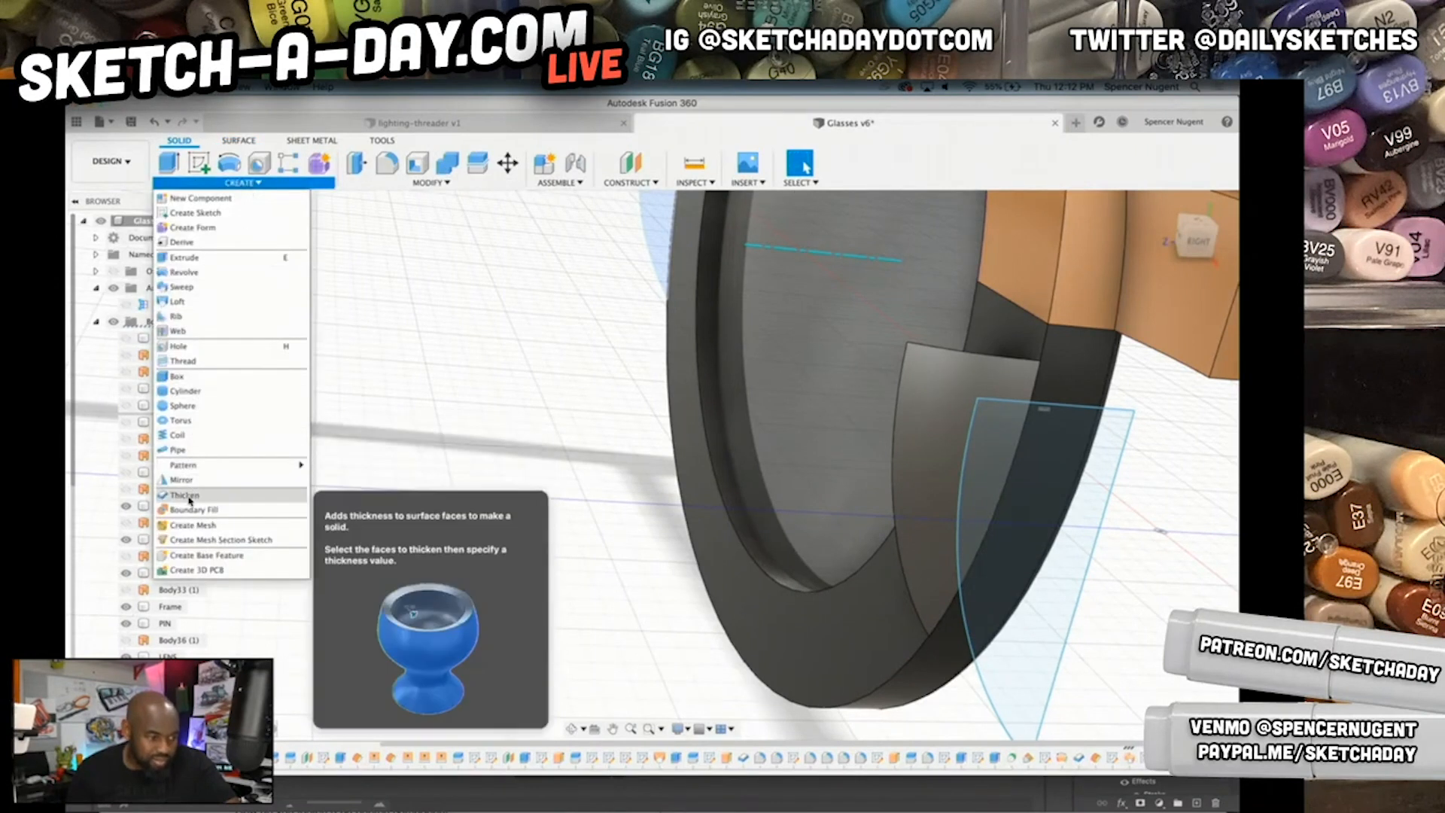
left_click(184, 494)
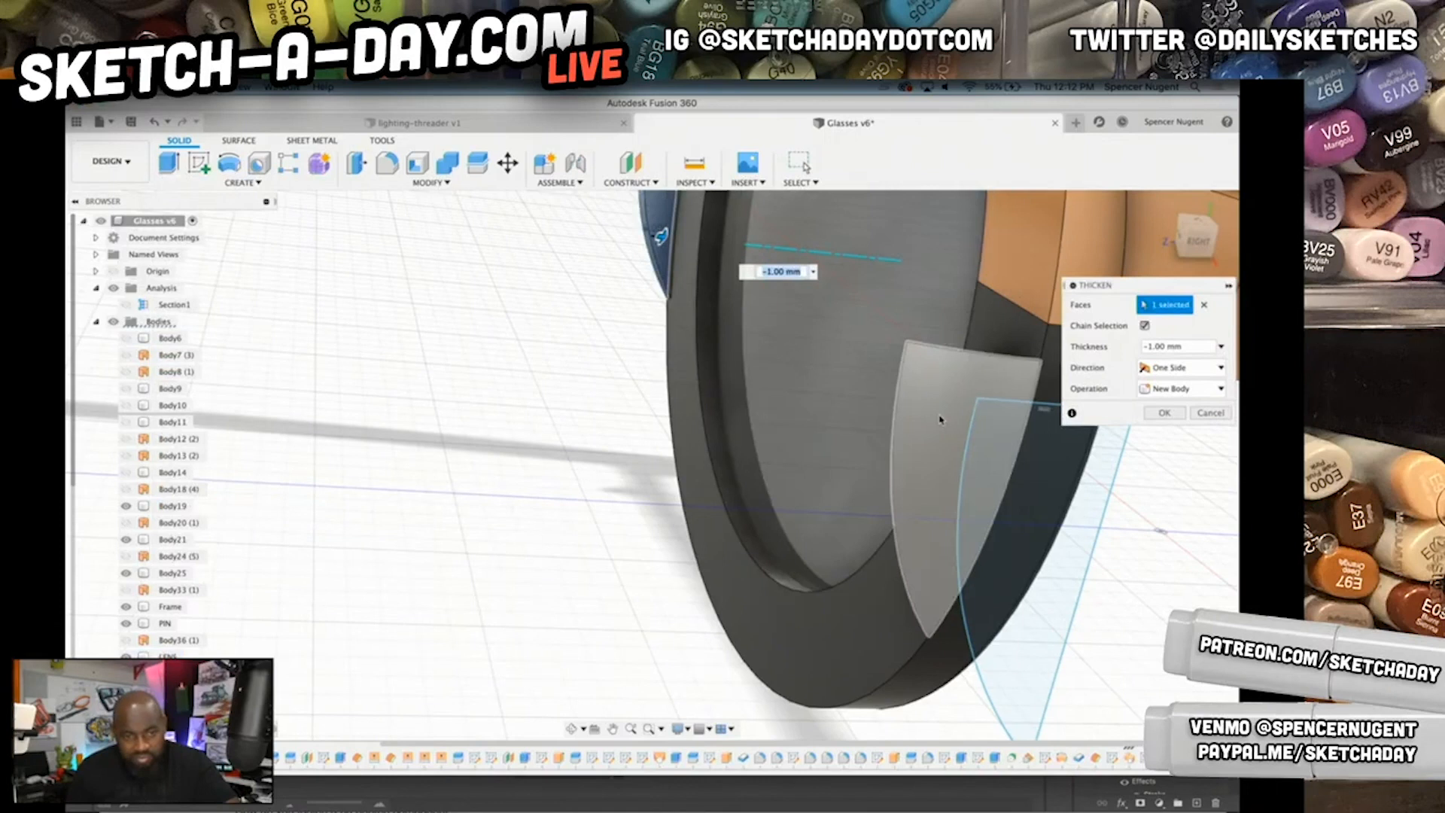
left_click(940, 419)
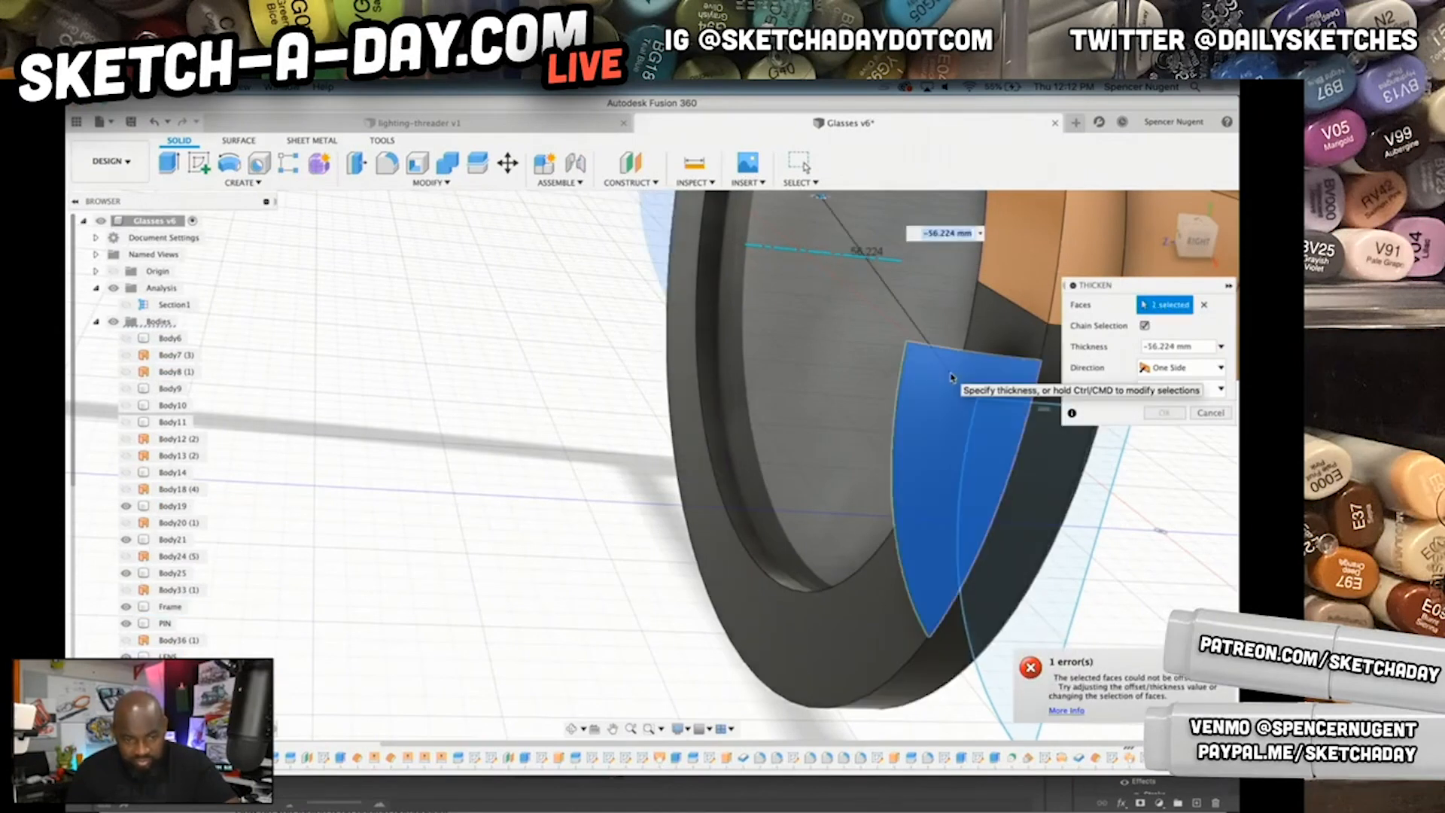
left_click(993, 422)
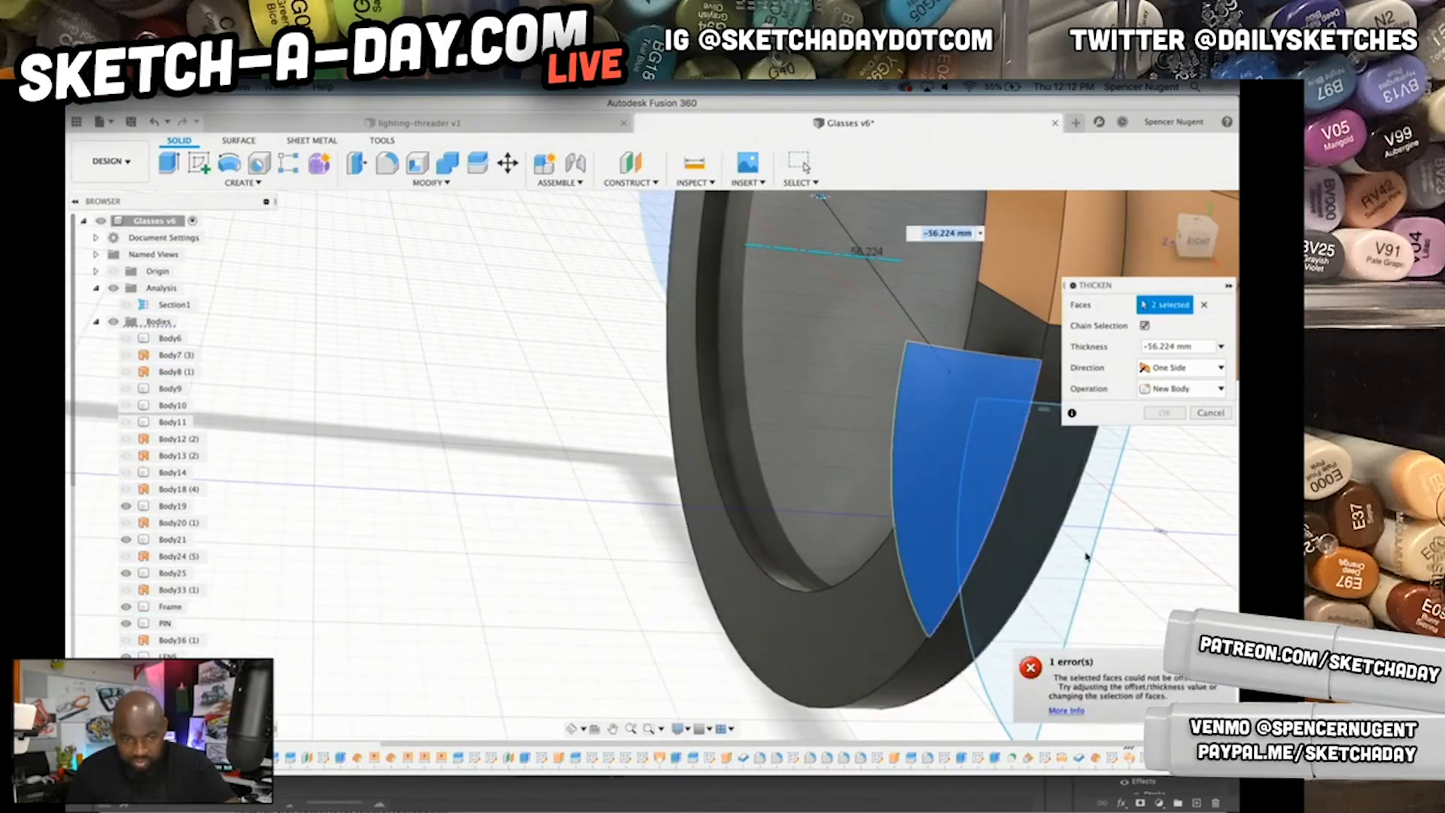
middle_click_drag(1082, 394, 1143, 411, "shift")
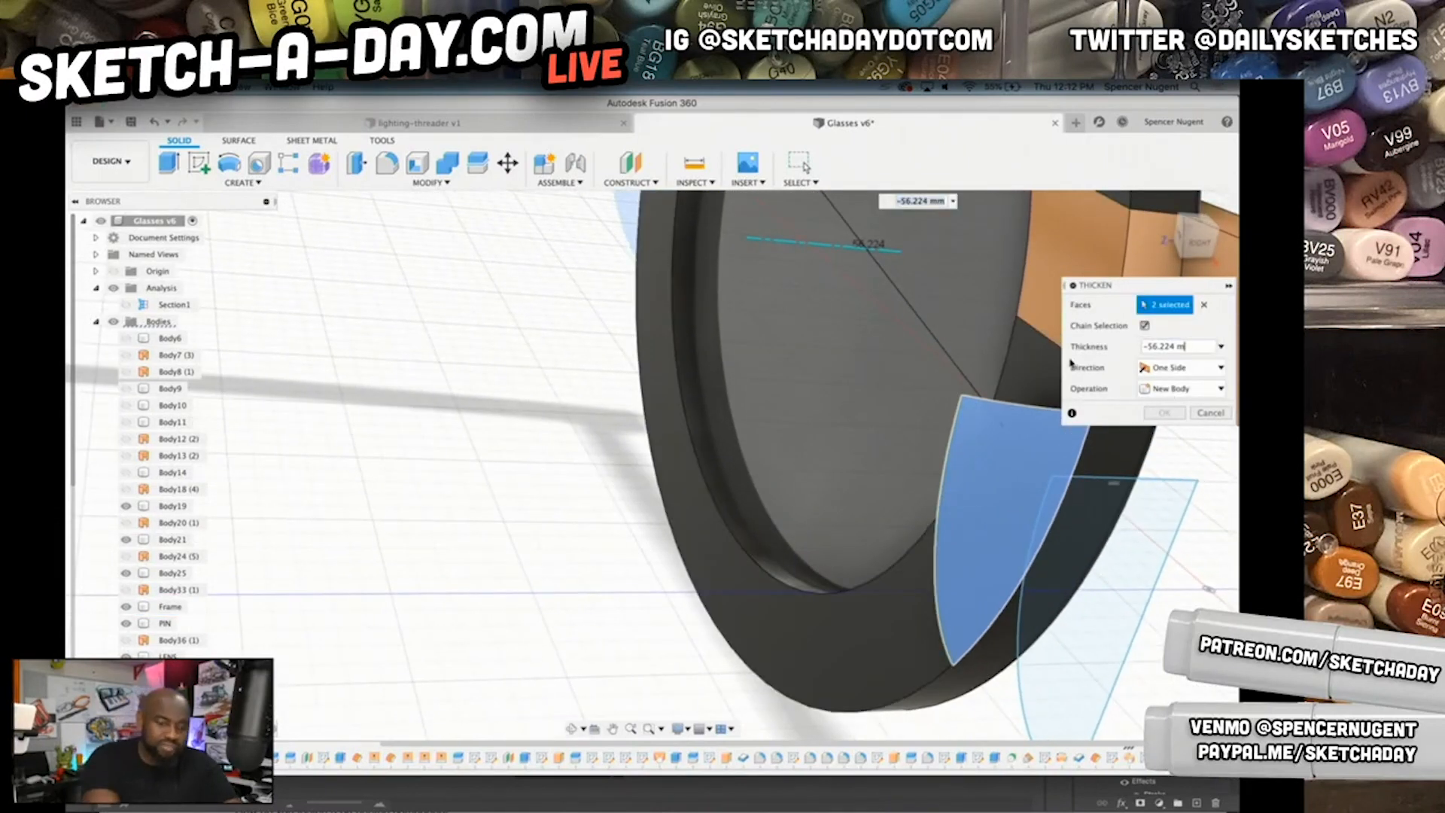
key("BackSpace")
type("2")
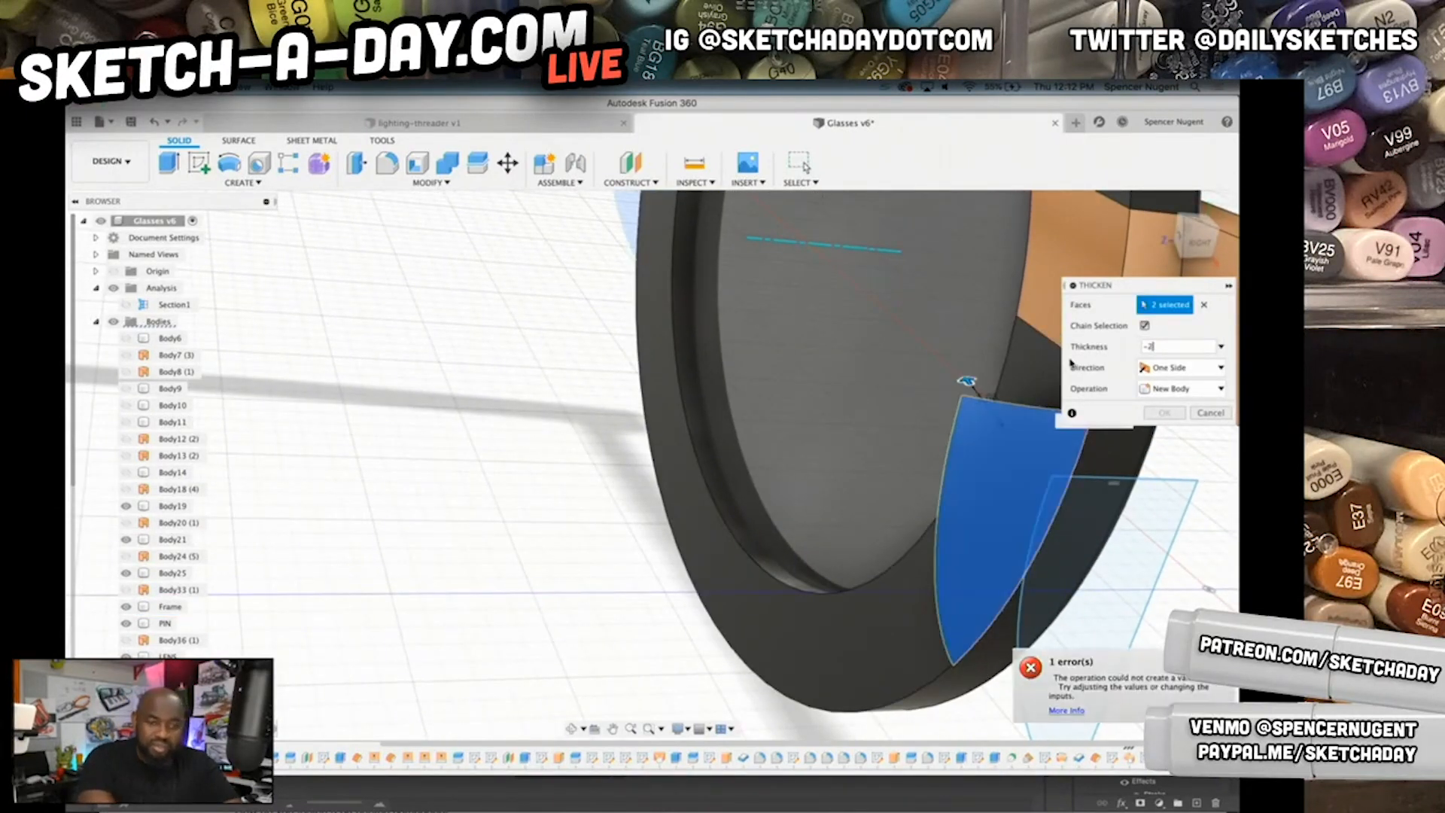
left_click(1206, 414)
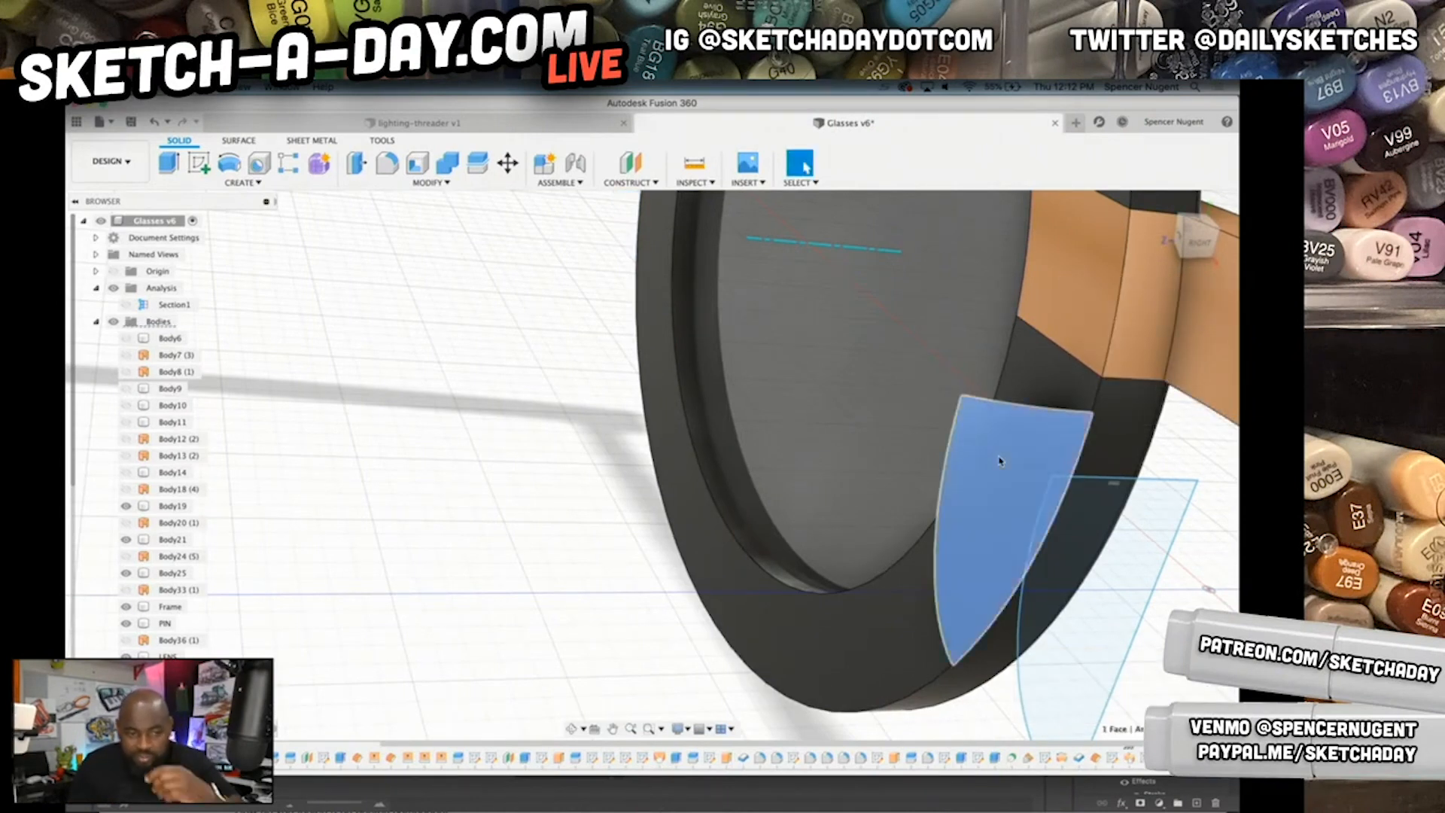
- Try to thicken the same curved rim face by -1 mm to one side, inspecting the preview from several angles
left_click(999, 460)
left_click(256, 185)
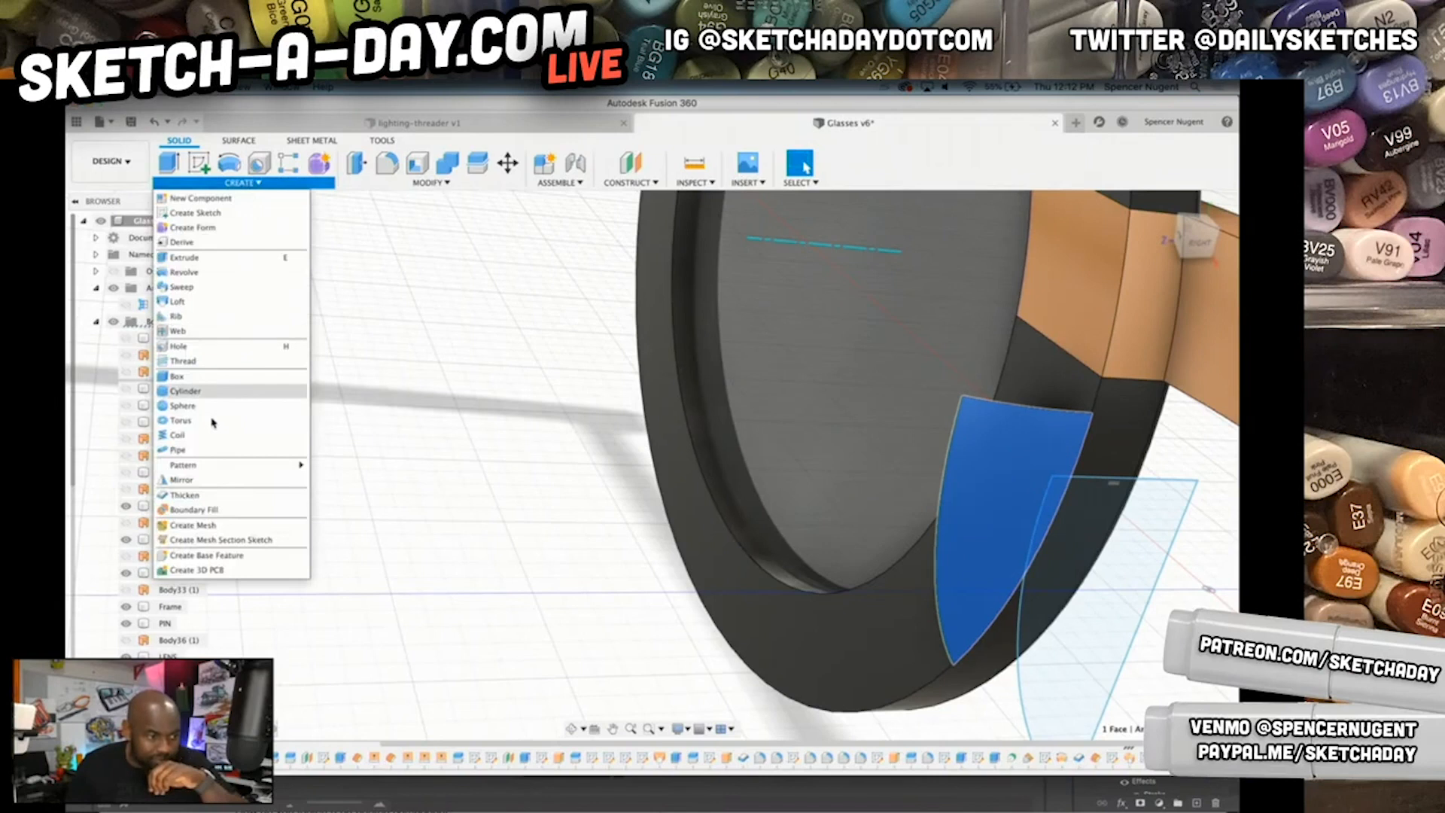
left_click(192, 493)
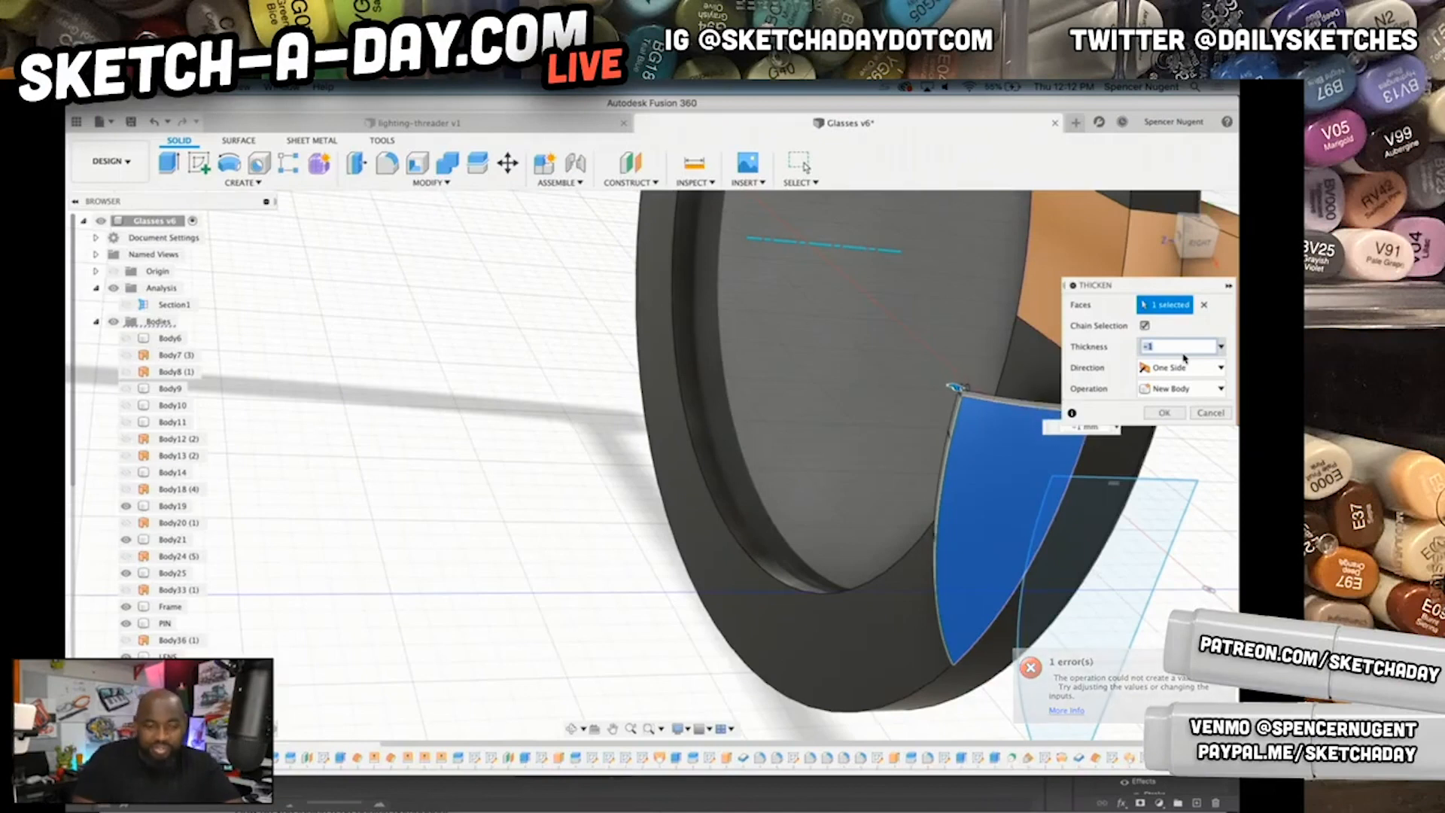
key("Return")
middle_click_drag(1035, 527, 1000, 628, "shift")
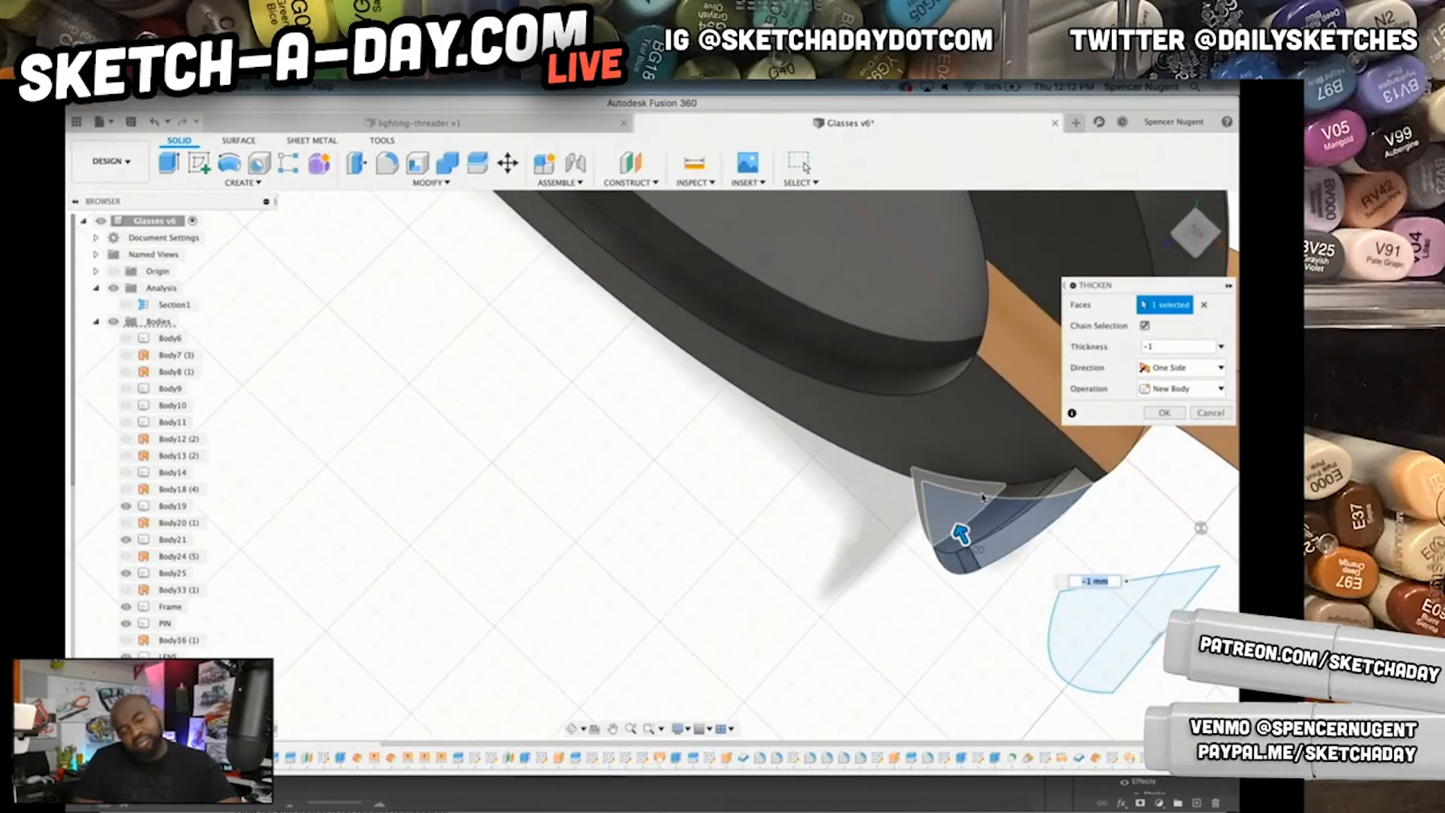
middle_click_drag(1005, 550, 1032, 516, "shift")
scroll(1024, 692, "down", 8)
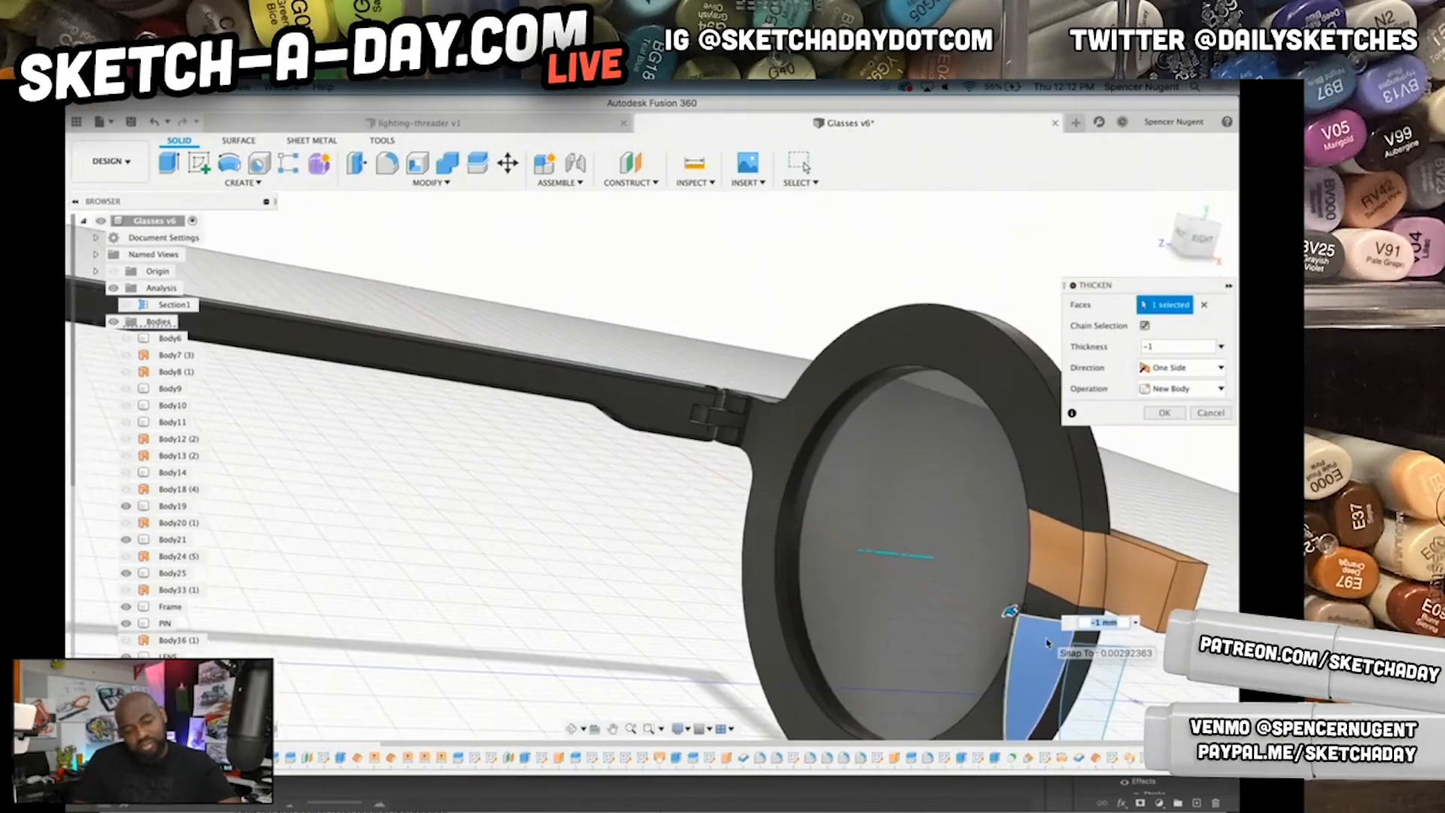
scroll(1024, 692, "up", 10)
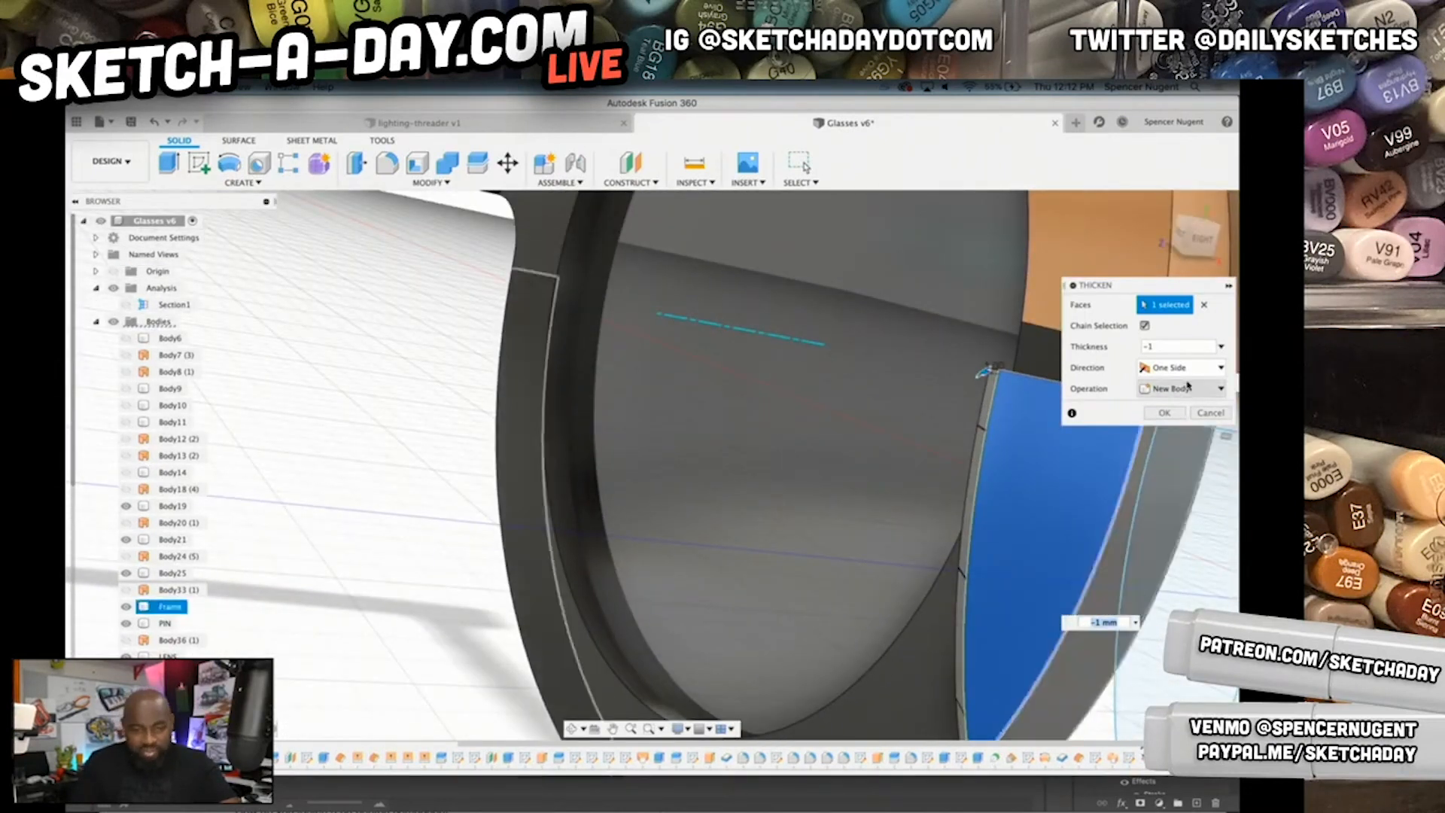
left_click(1207, 413)
- Edit the side profile sketch and set the profile's height to 14 mm
scroll(994, 437, "down", 5)
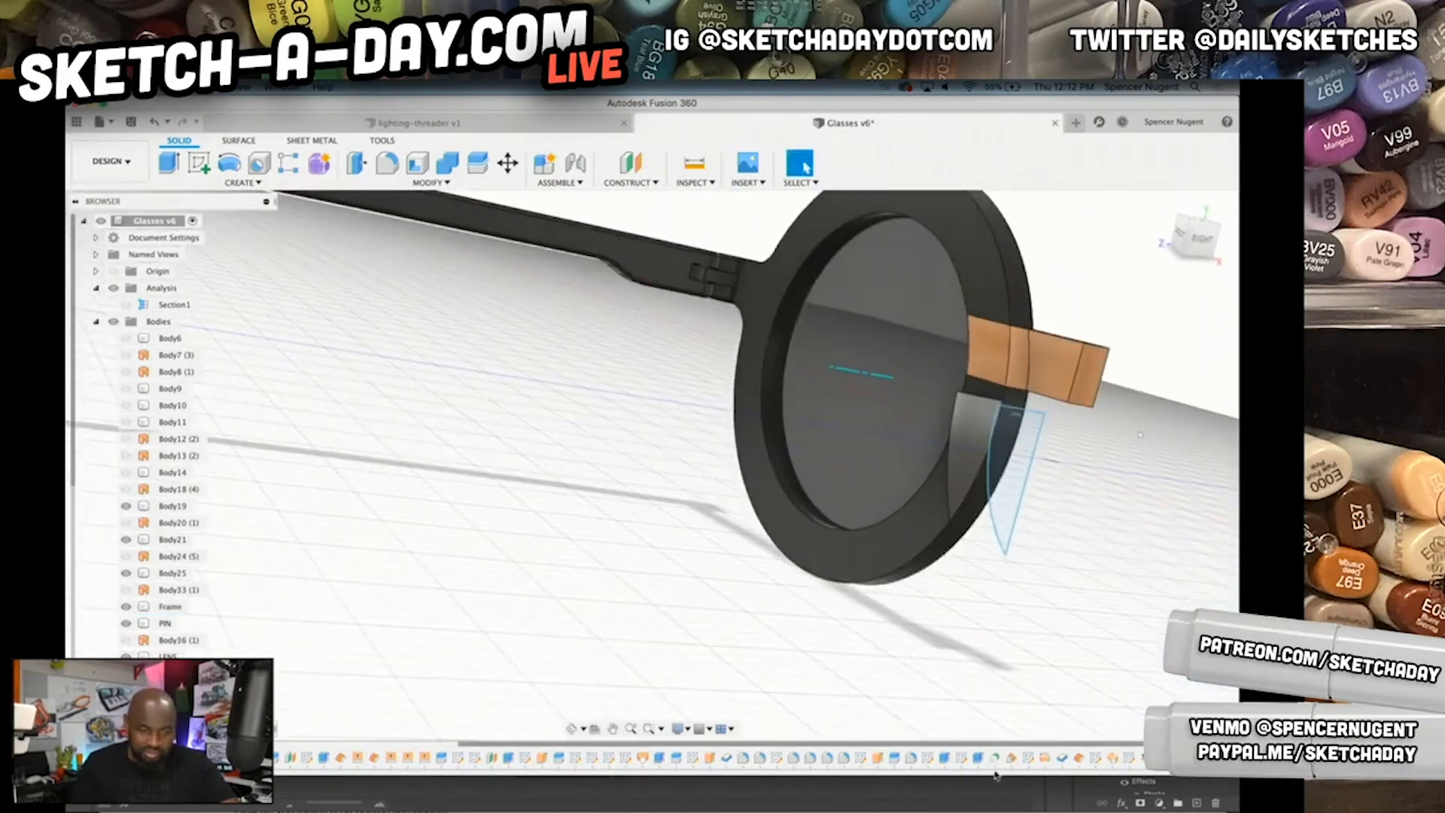
right_click(1120, 758)
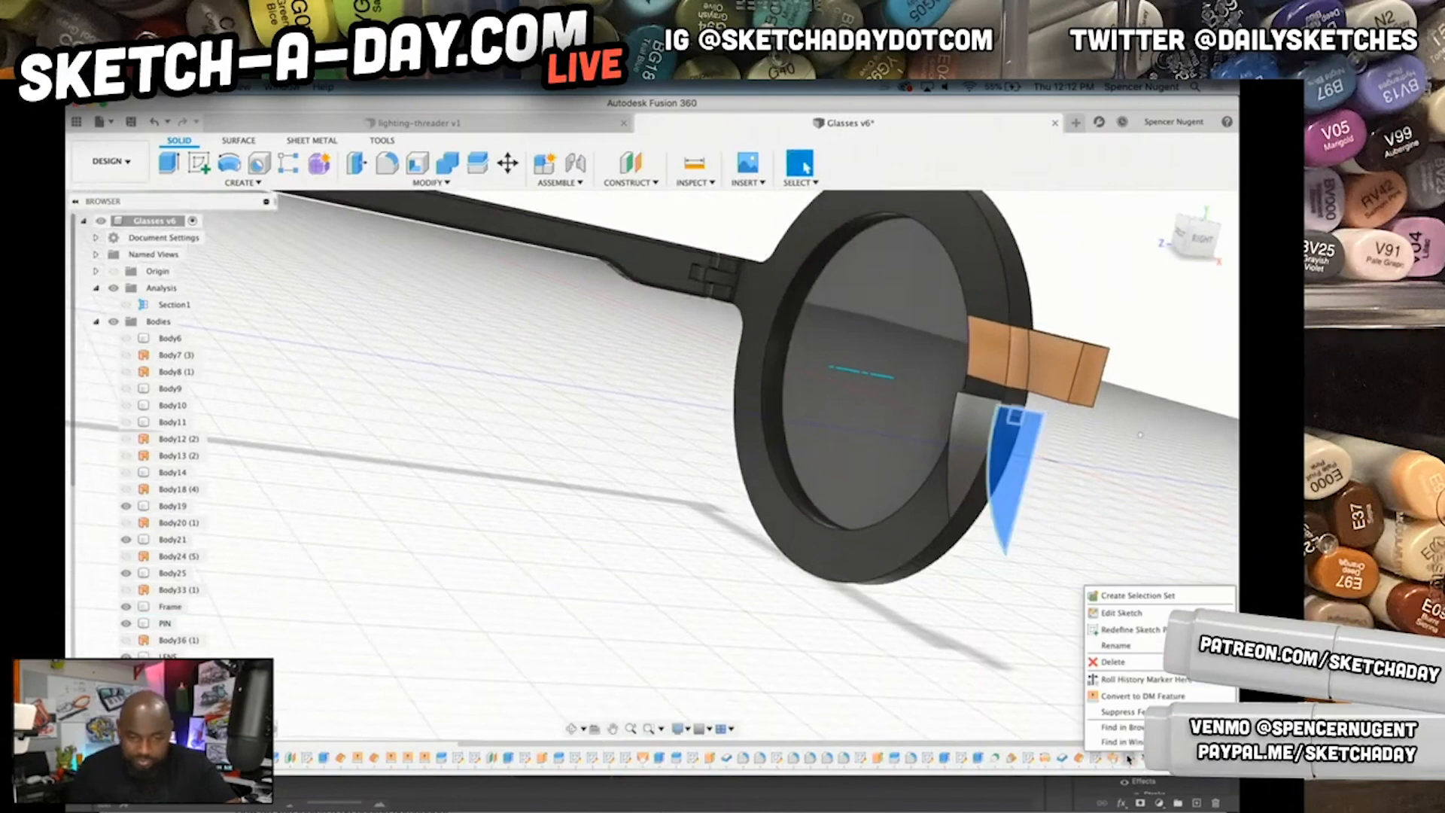
left_click(1143, 611)
scroll(877, 333, "up", 5)
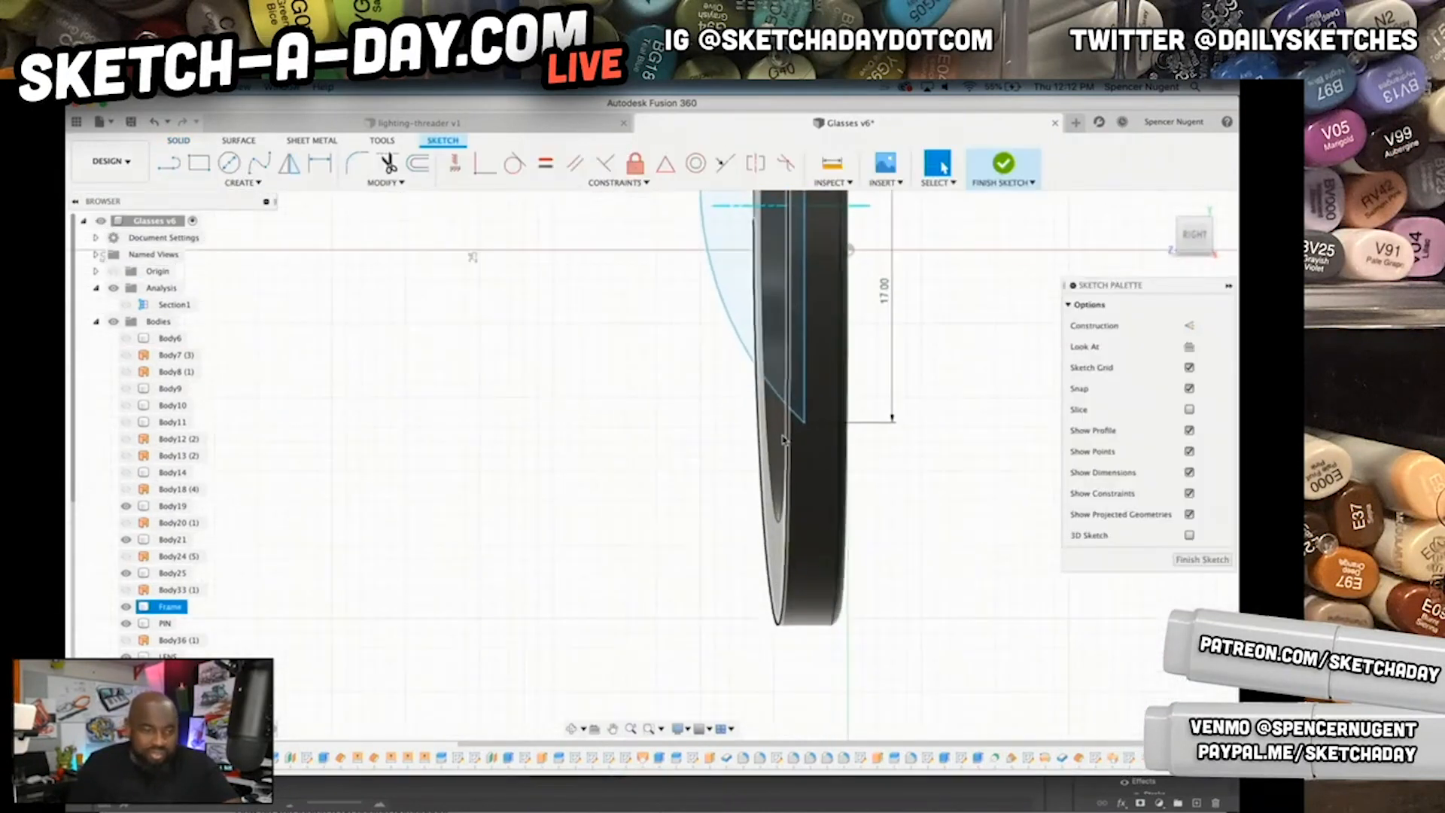
scroll(852, 335, "down", 5)
scroll(847, 295, "up", 4)
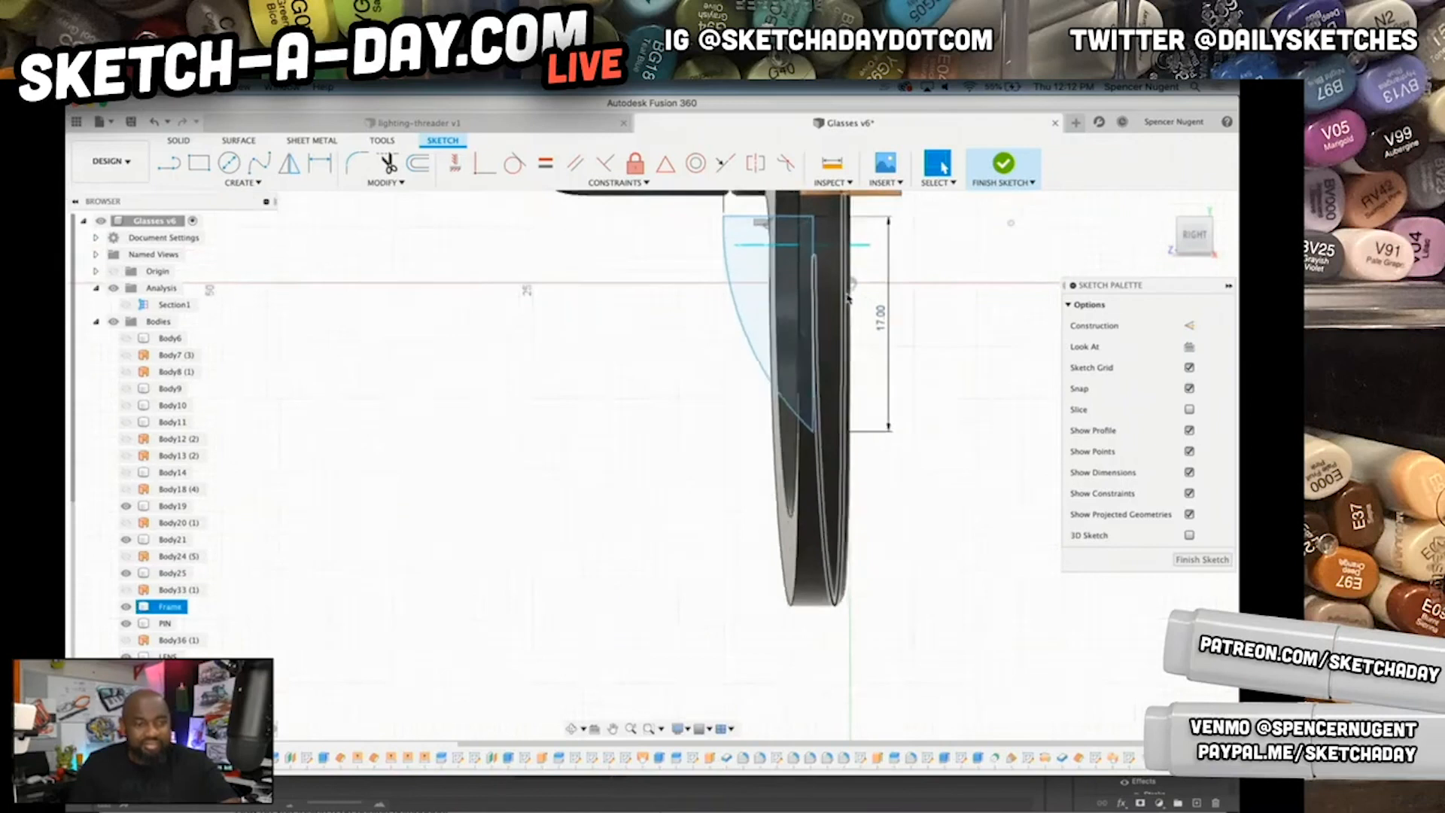
double_click(888, 321)
type("14")
key("Return")
- Move the side profile upward along the rim, pull its curved edge in to narrow it, and finish the sketch
scroll(891, 329, "up", 4)
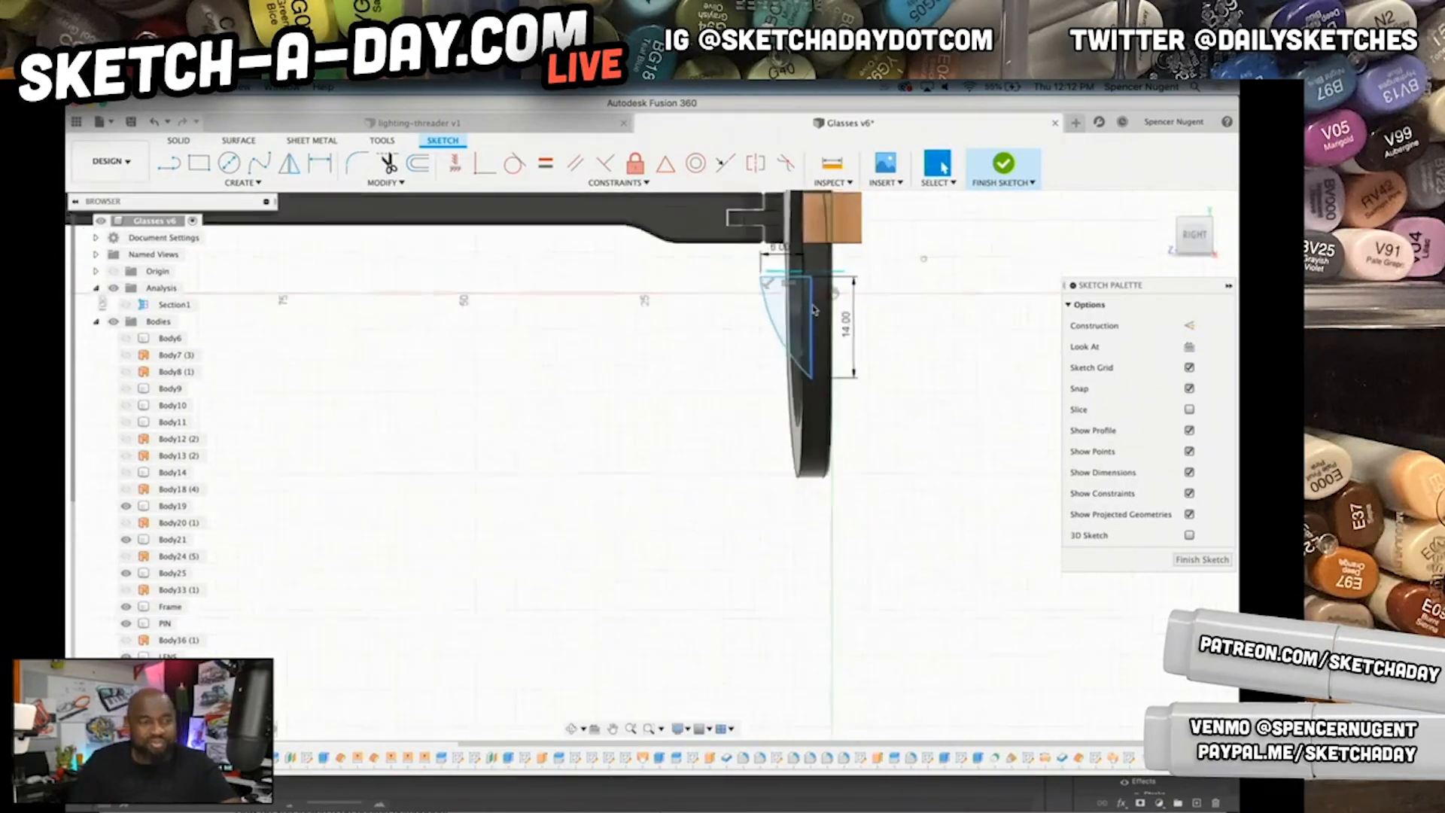
left_click_drag(854, 305, 860, 253)
left_click(856, 279)
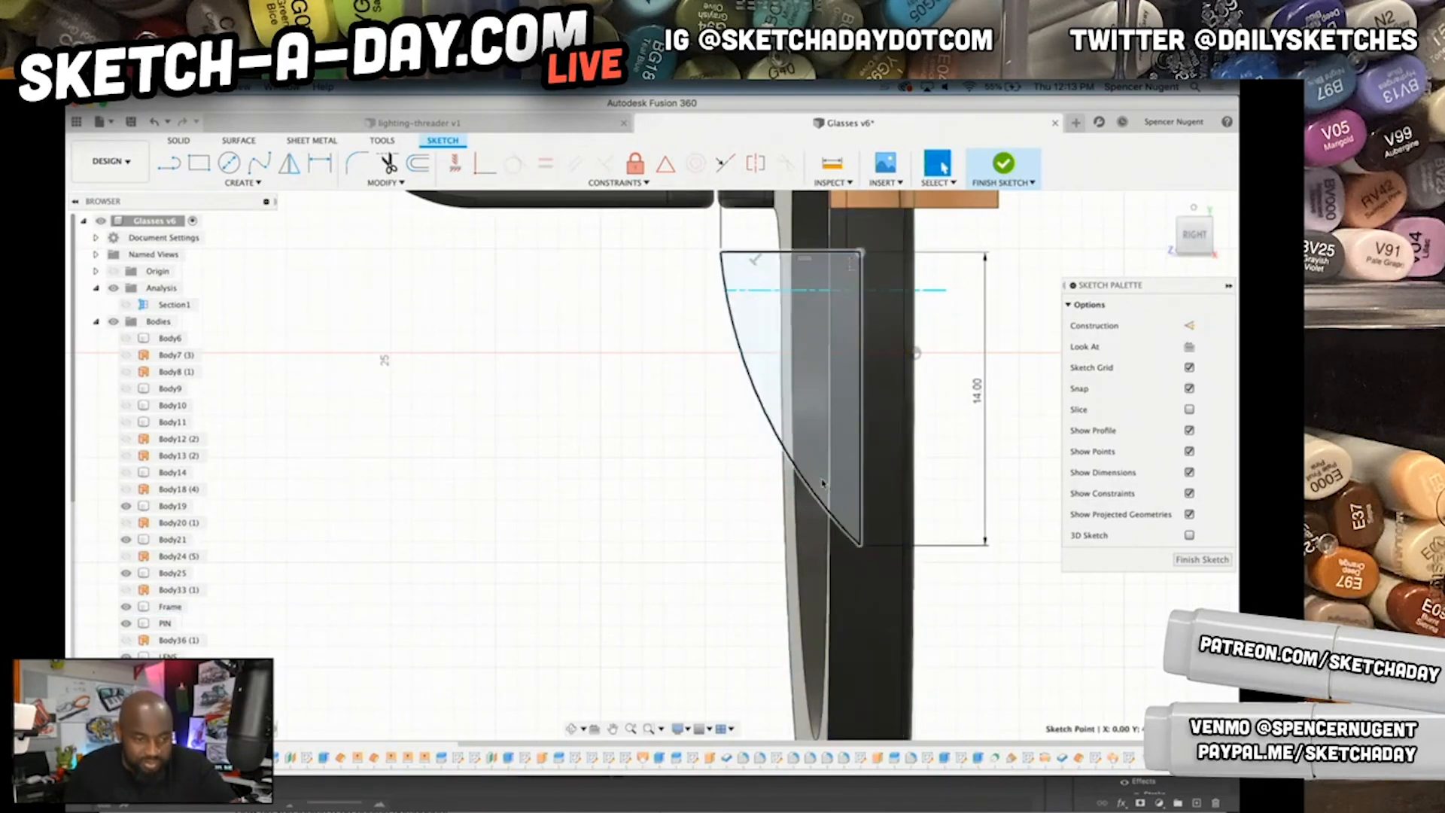
left_click_drag(805, 482, 815, 482)
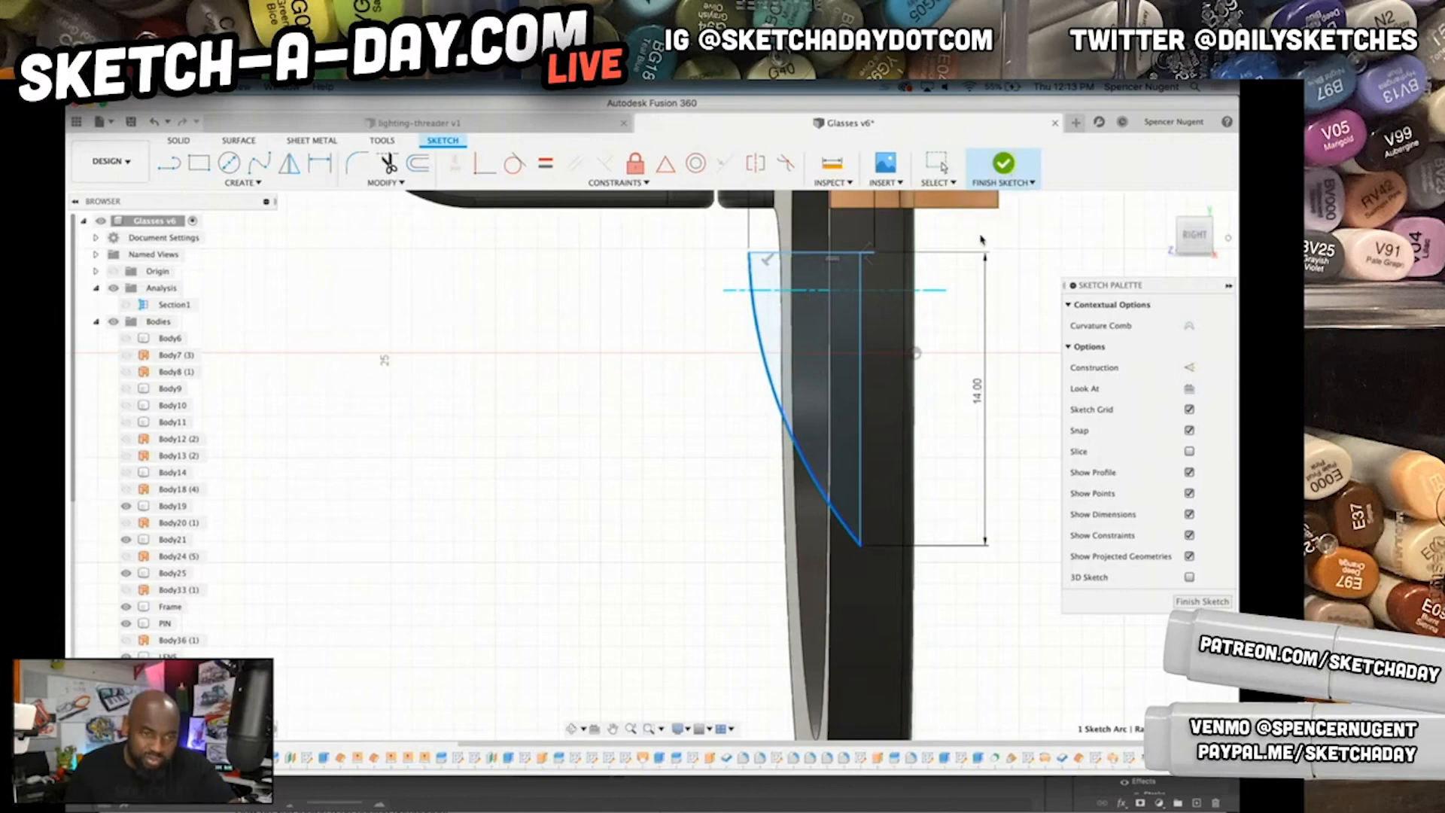
scroll(1011, 427, "up", 3)
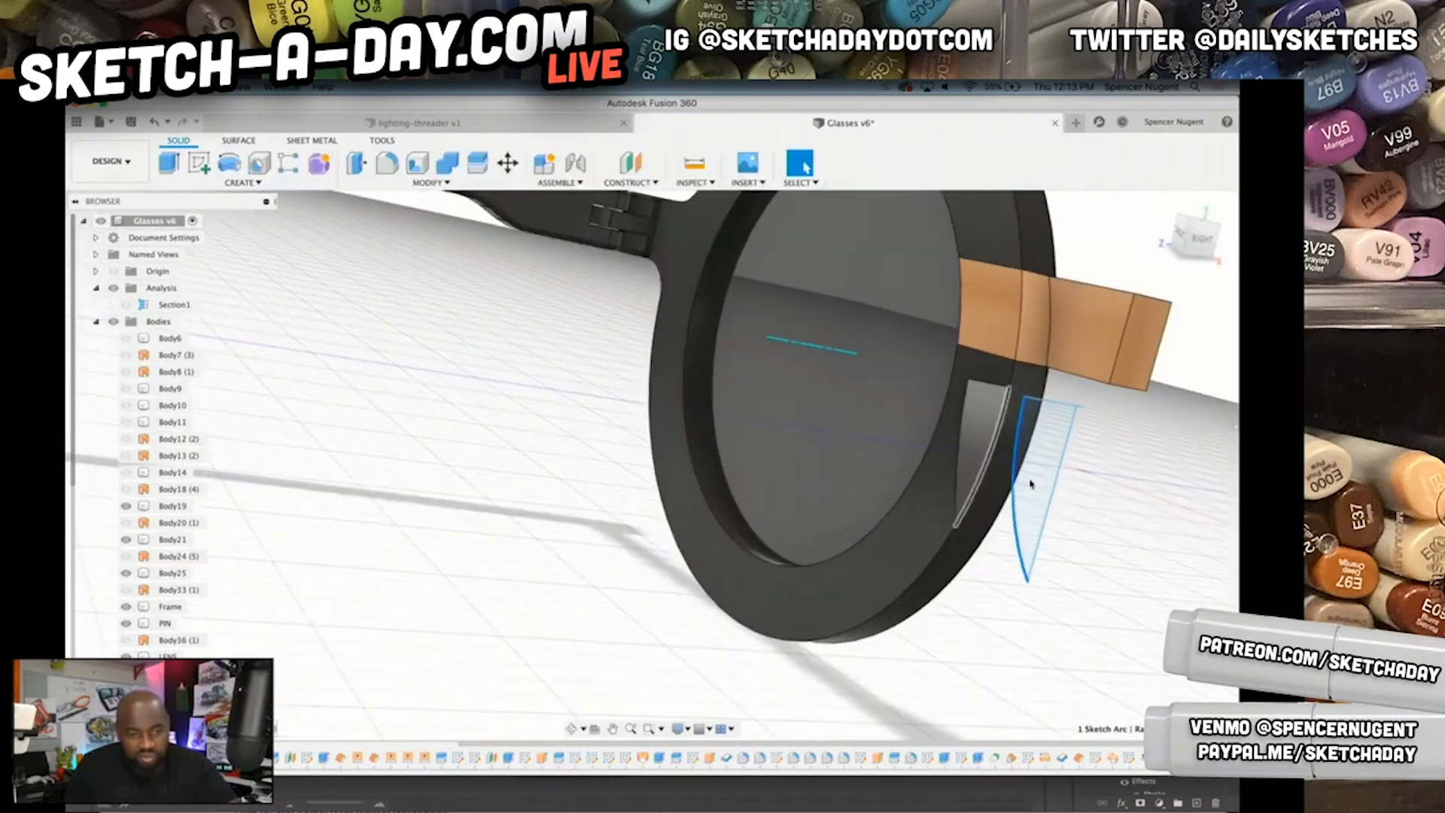
- Try to thicken the narrowed curved face on the rim to one side as a new body
left_click(988, 432)
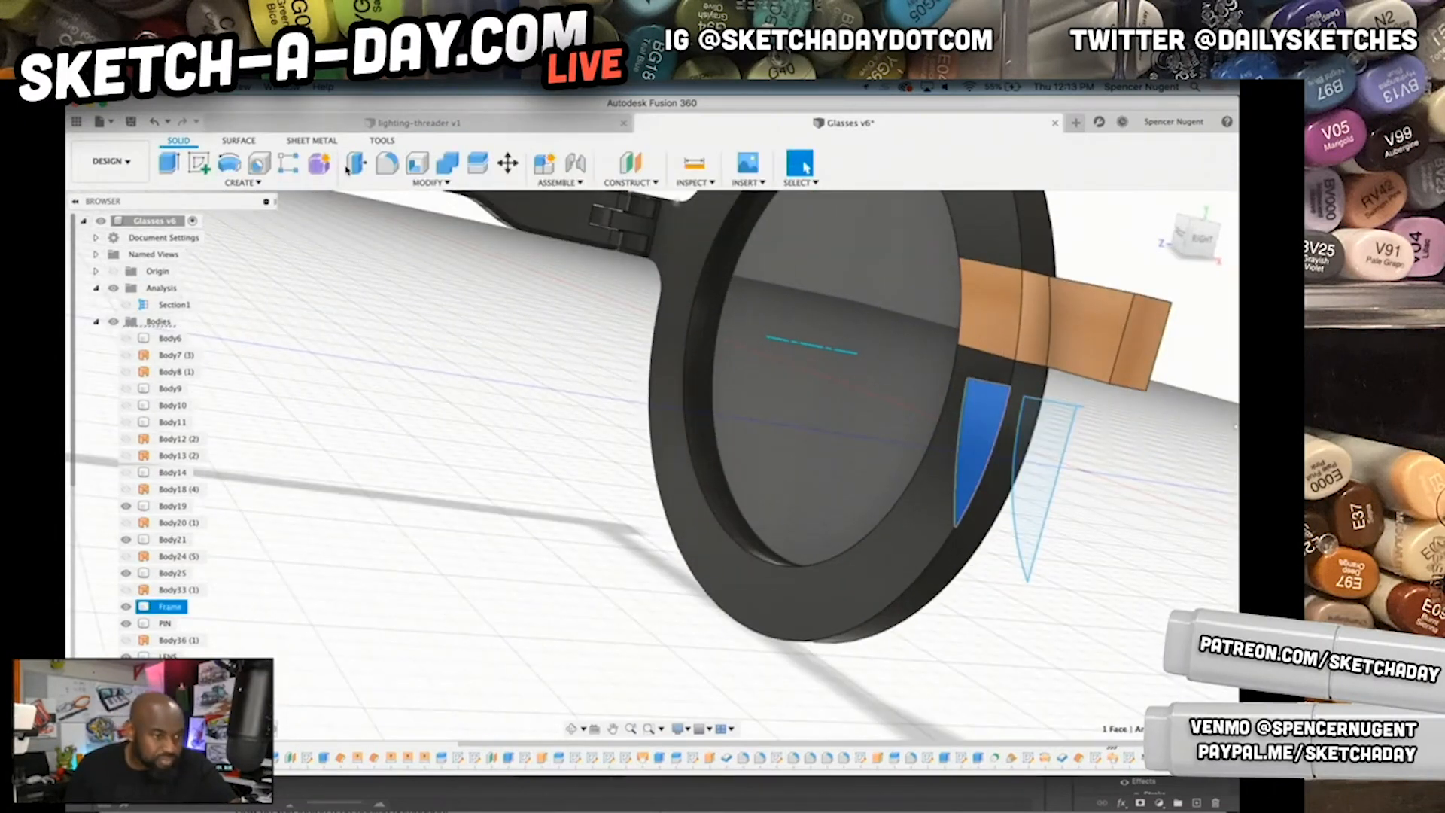
left_click(242, 182)
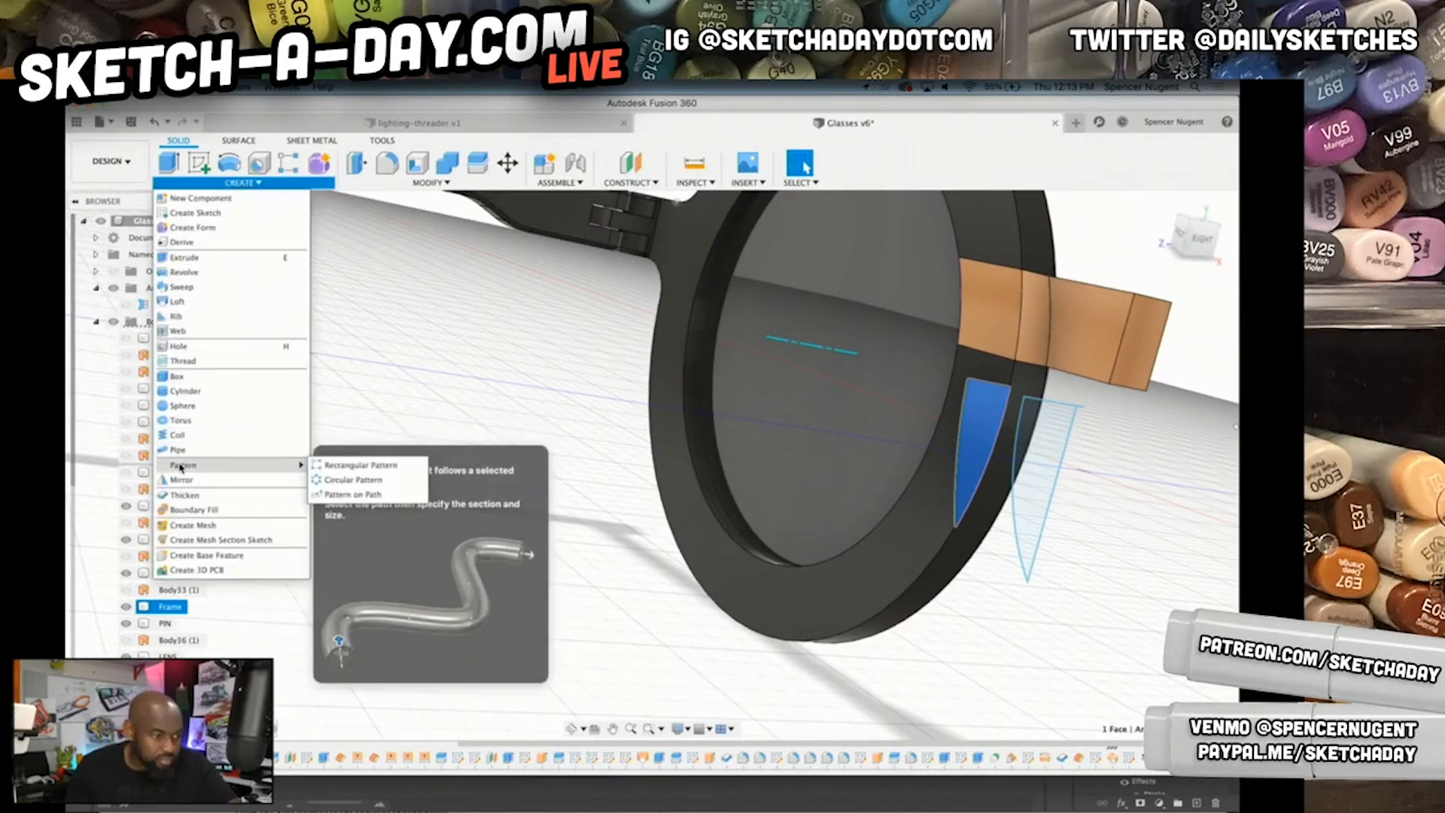
left_click(181, 496)
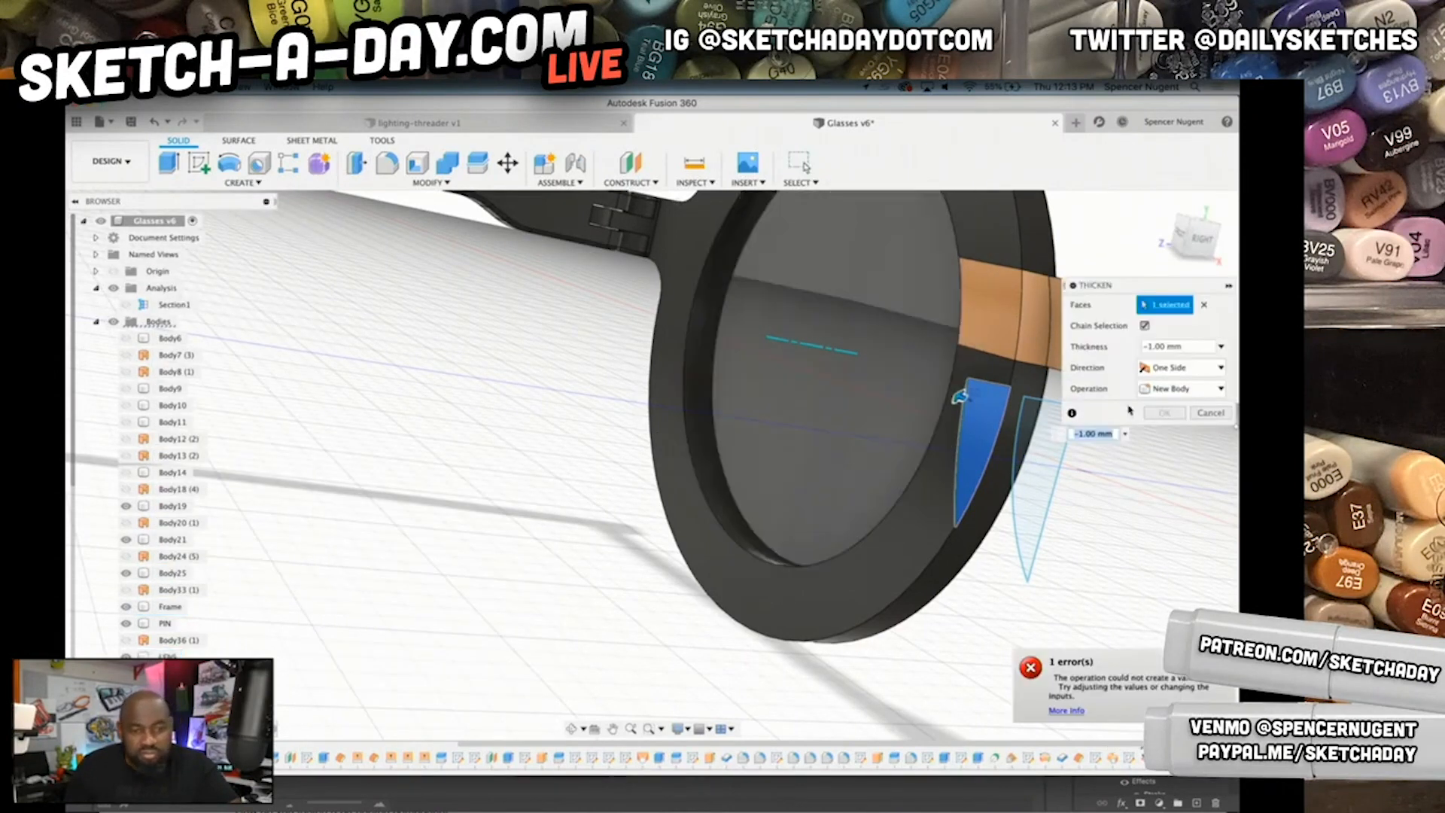
left_click(997, 443)
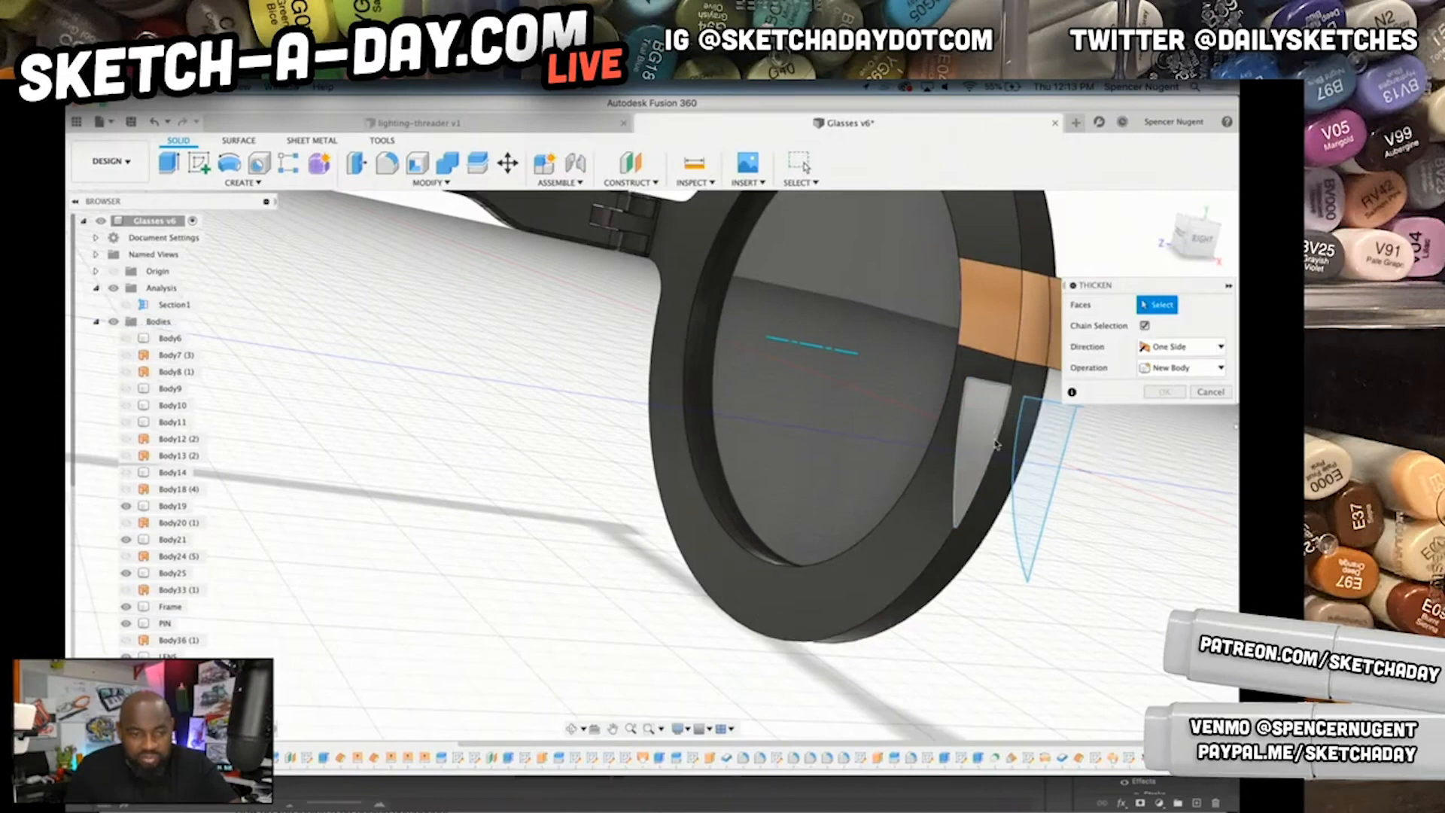
left_click(990, 419)
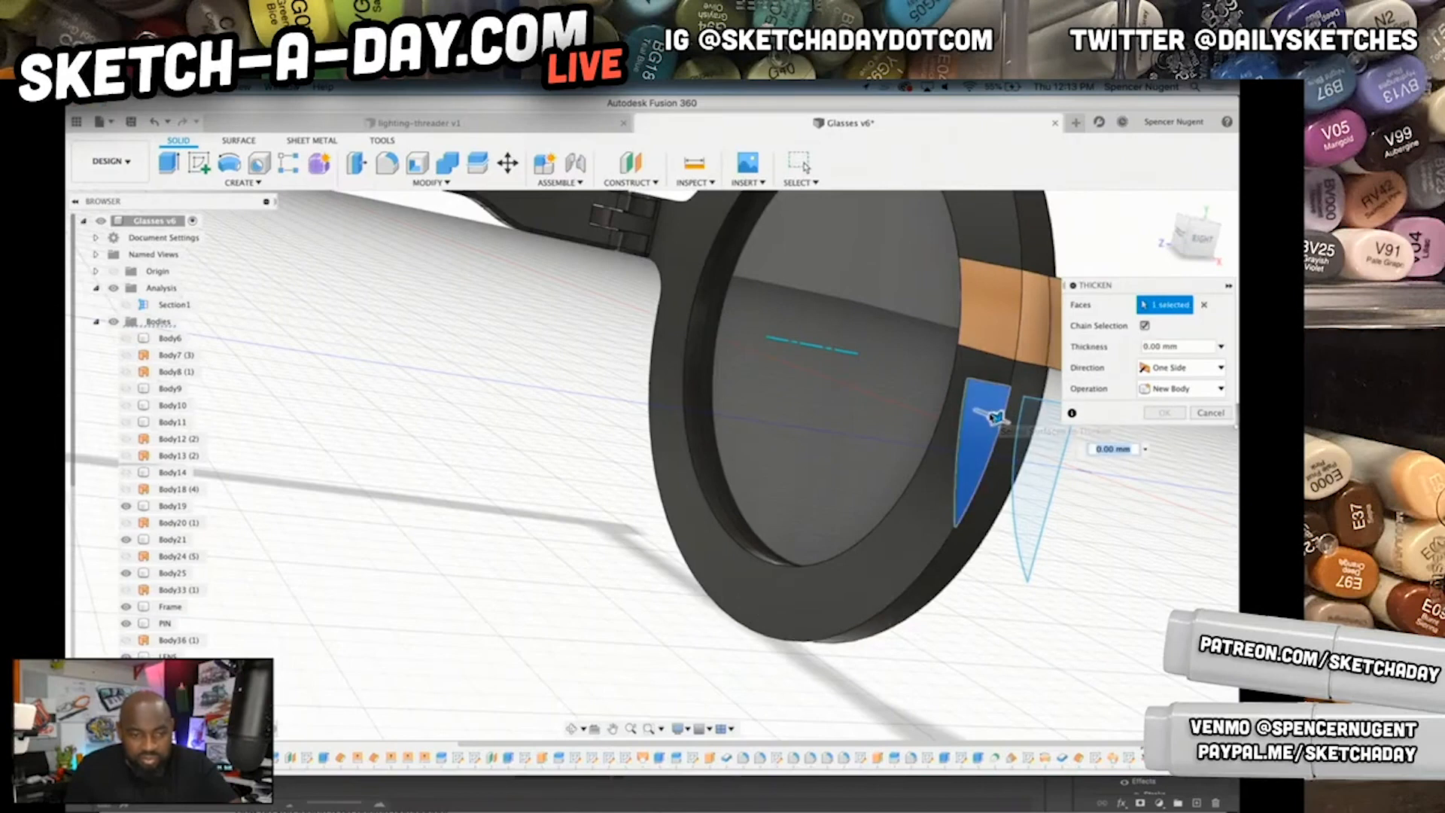
left_click(1210, 413)
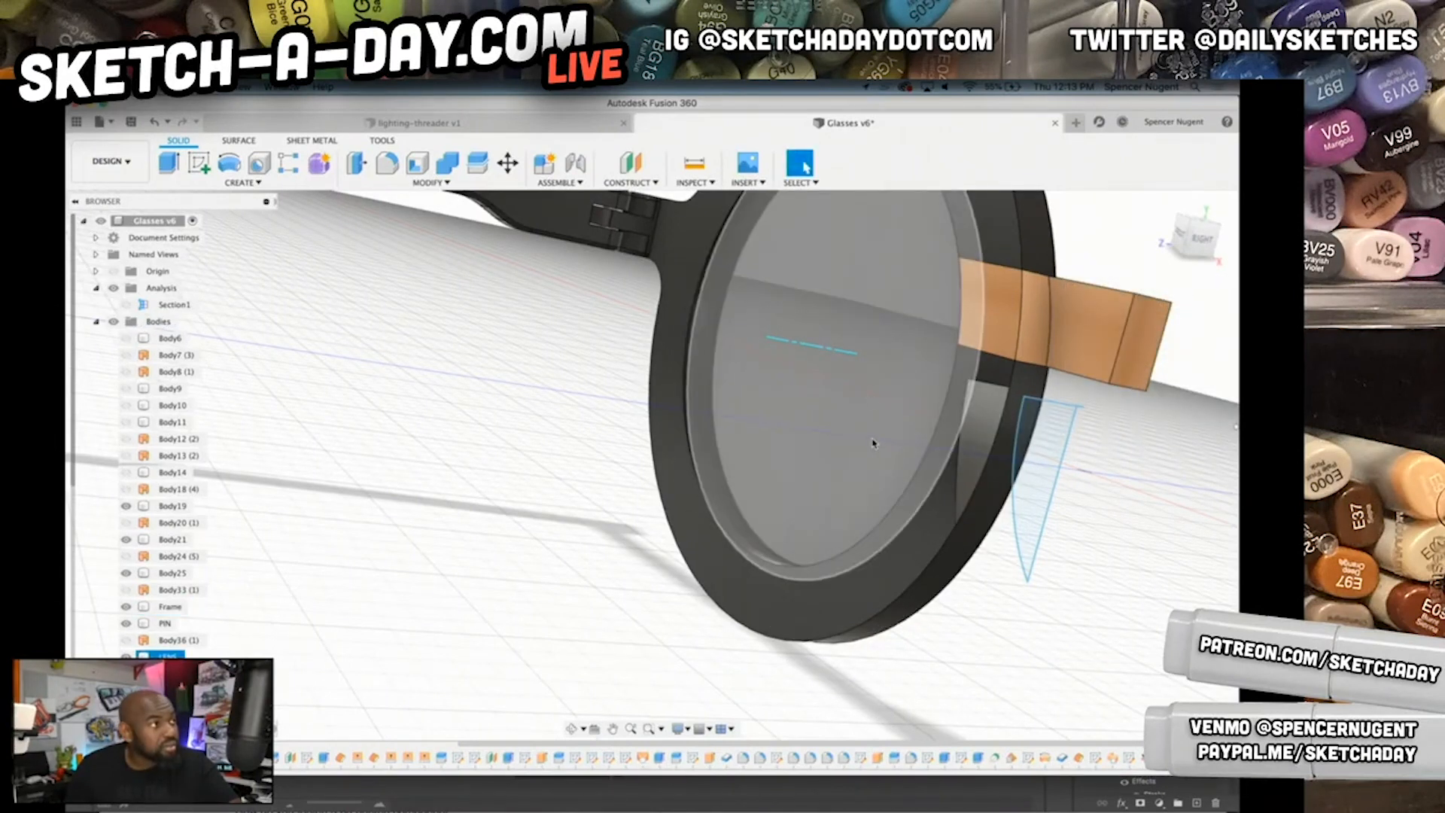
middle_click_drag(941, 519, 972, 564, "shift")
left_click_drag(972, 564, 1009, 613)
key("Escape")
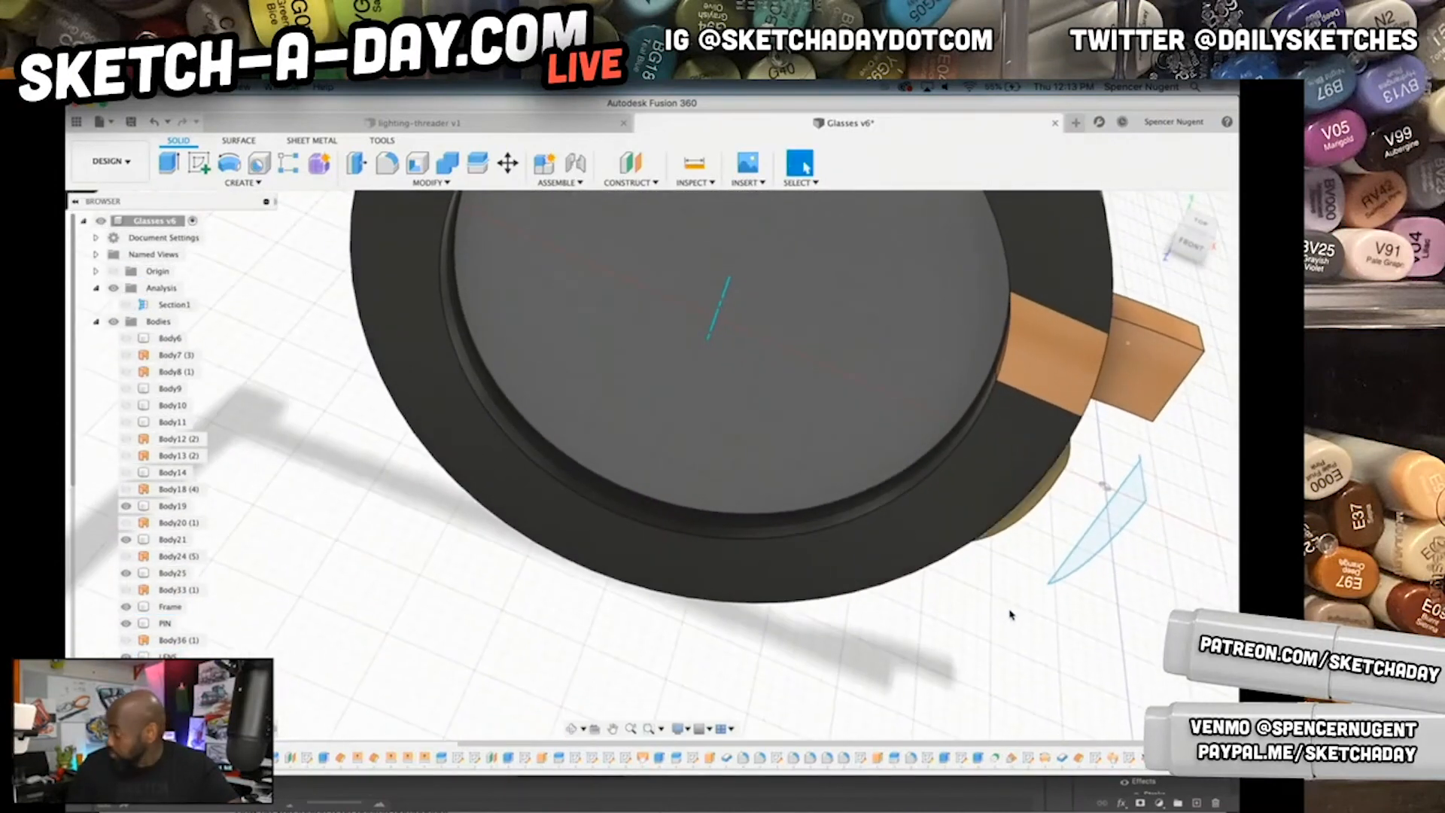
middle_click_drag(1043, 518, 1010, 496, "shift")
key("Escape")
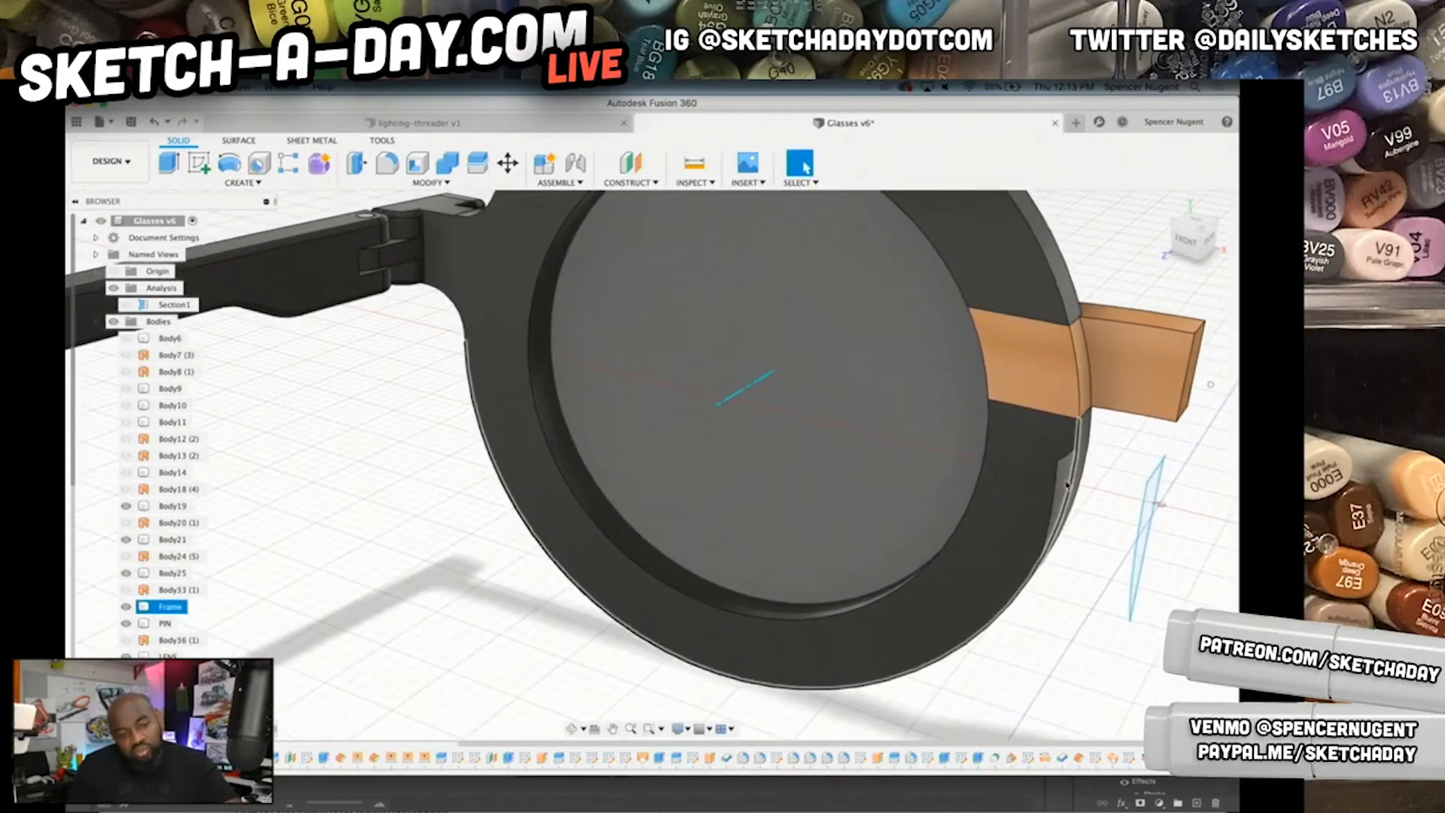
- Offset the curved rim face by -3 mm as a new surface body
left_click(1054, 497)
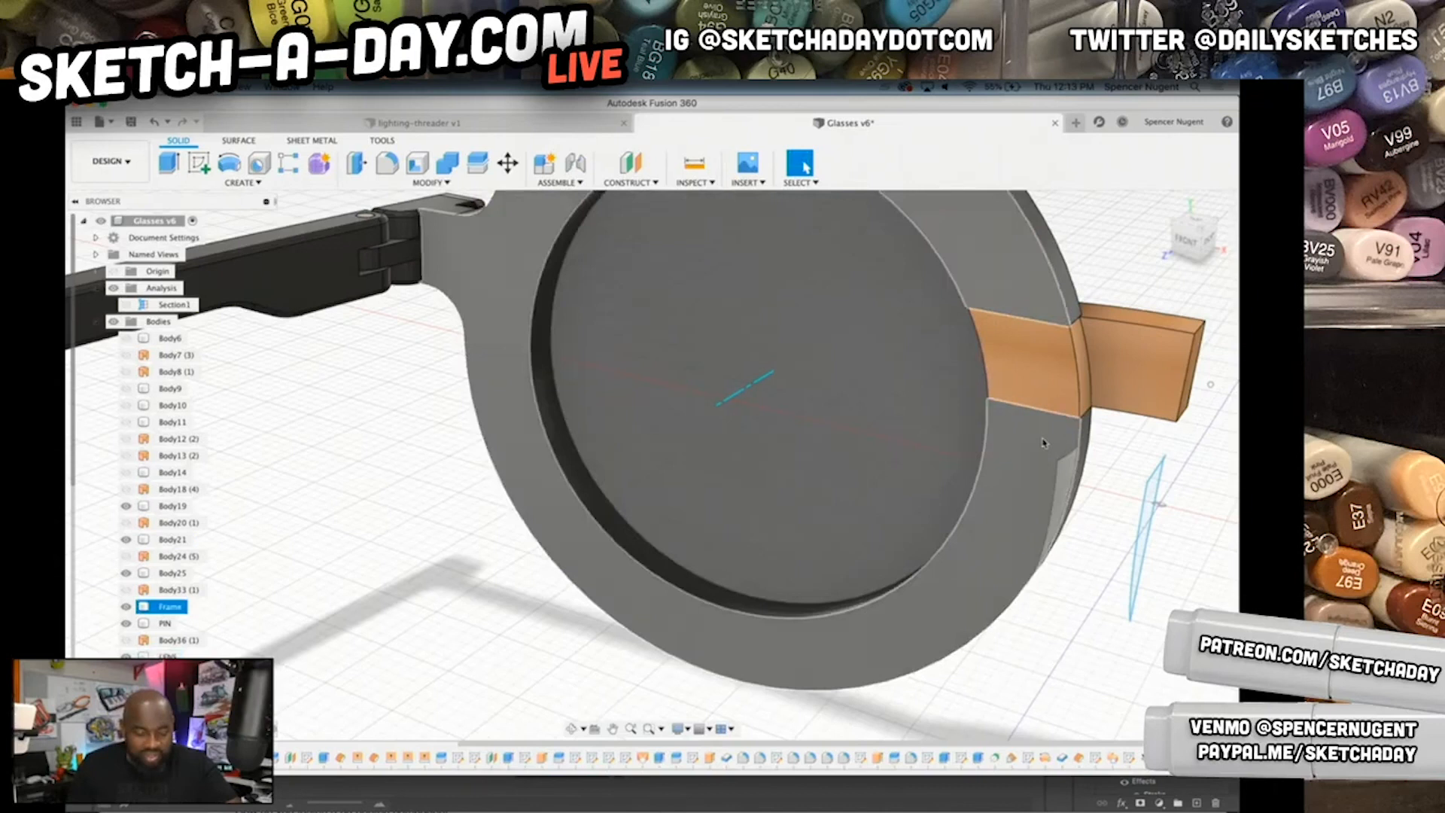
scroll(1069, 488, "up", 5)
left_click(1069, 488)
left_click(241, 141)
left_click(243, 183)
left_click(929, 423)
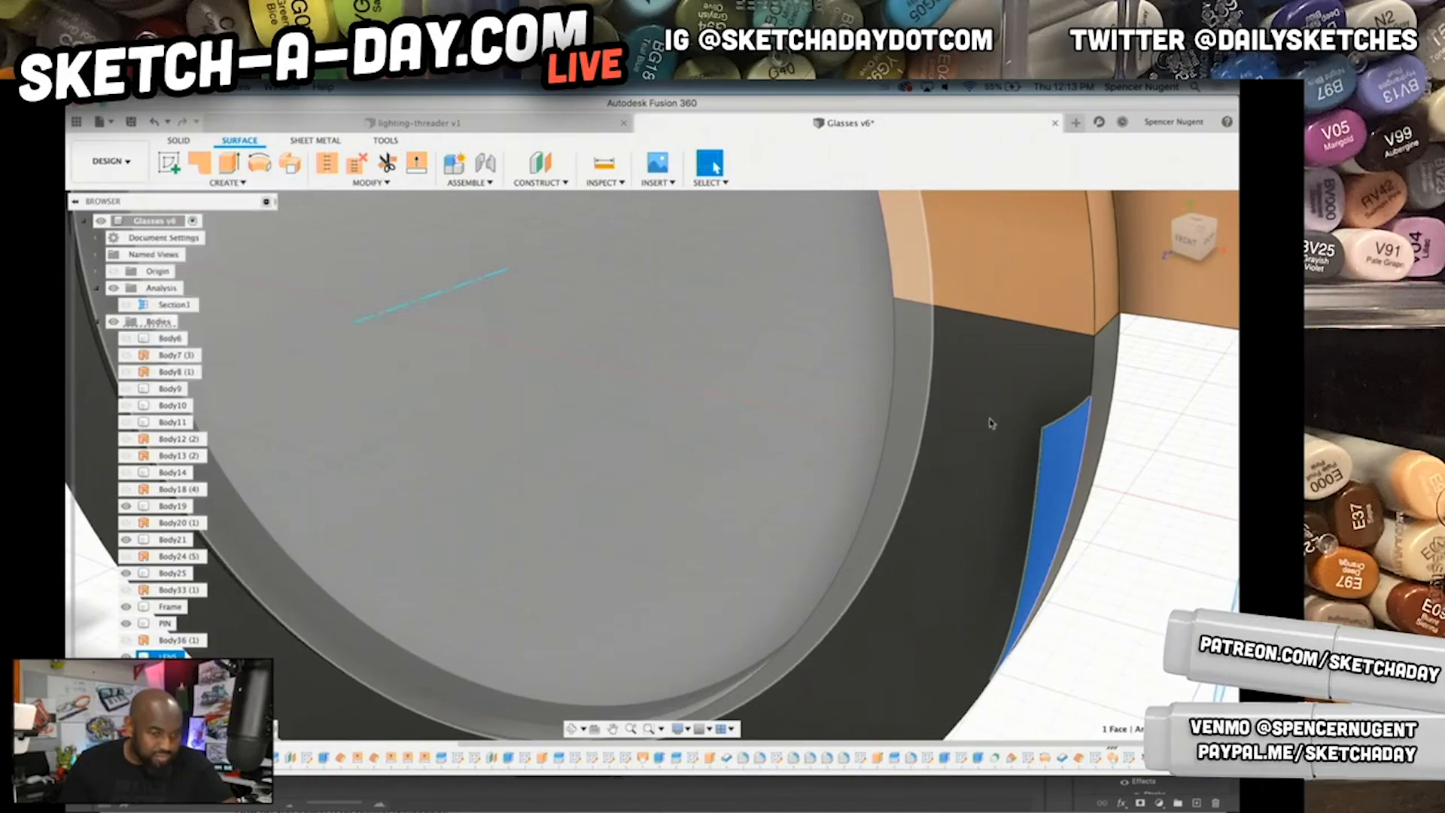
left_click_drag(1063, 472, 957, 436)
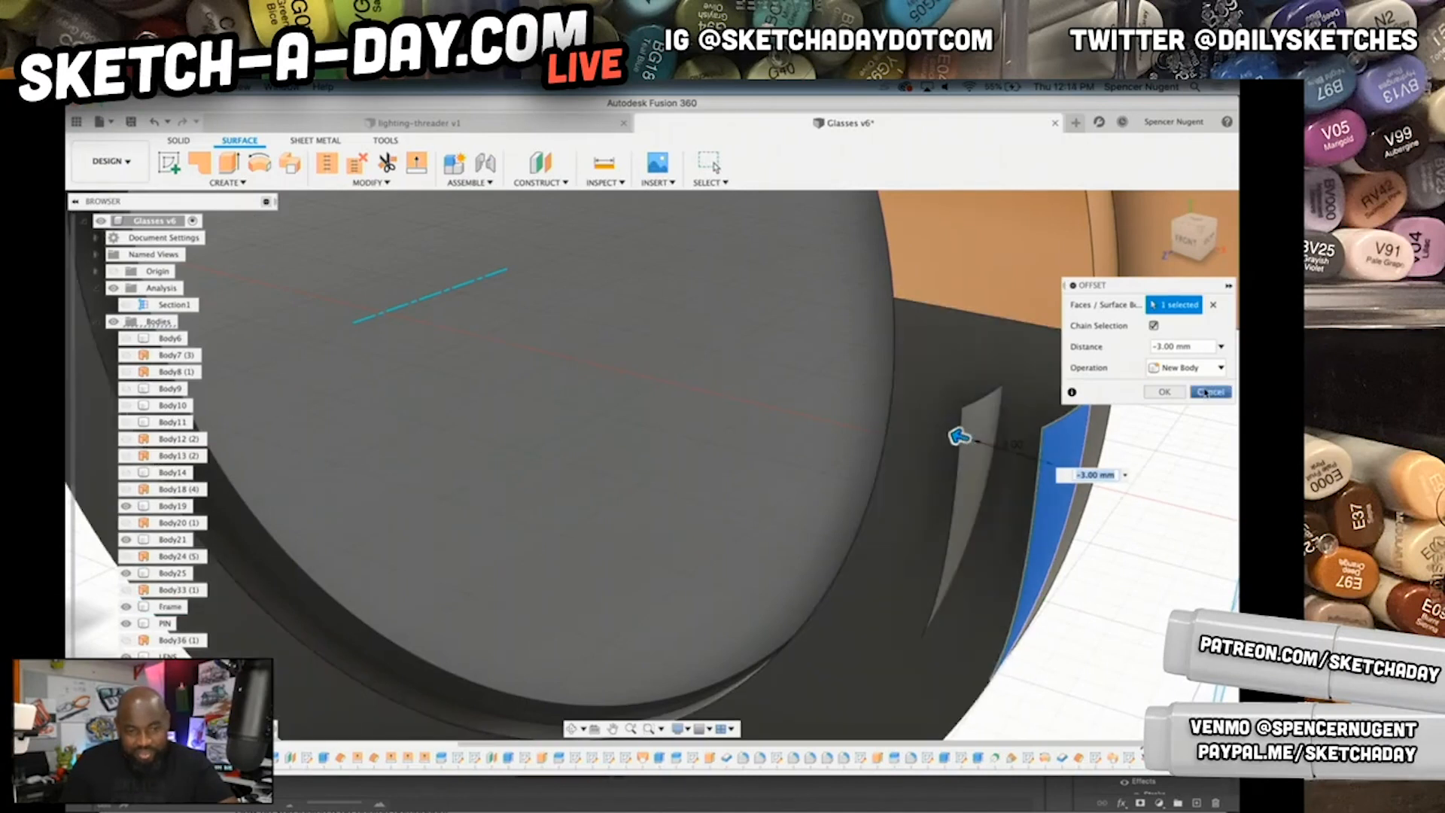
left_click(1175, 395)
- Hide the Frame body to isolate the outer curved surface and its offset copy
middle_click_drag(1110, 542, 1019, 482, "shift")
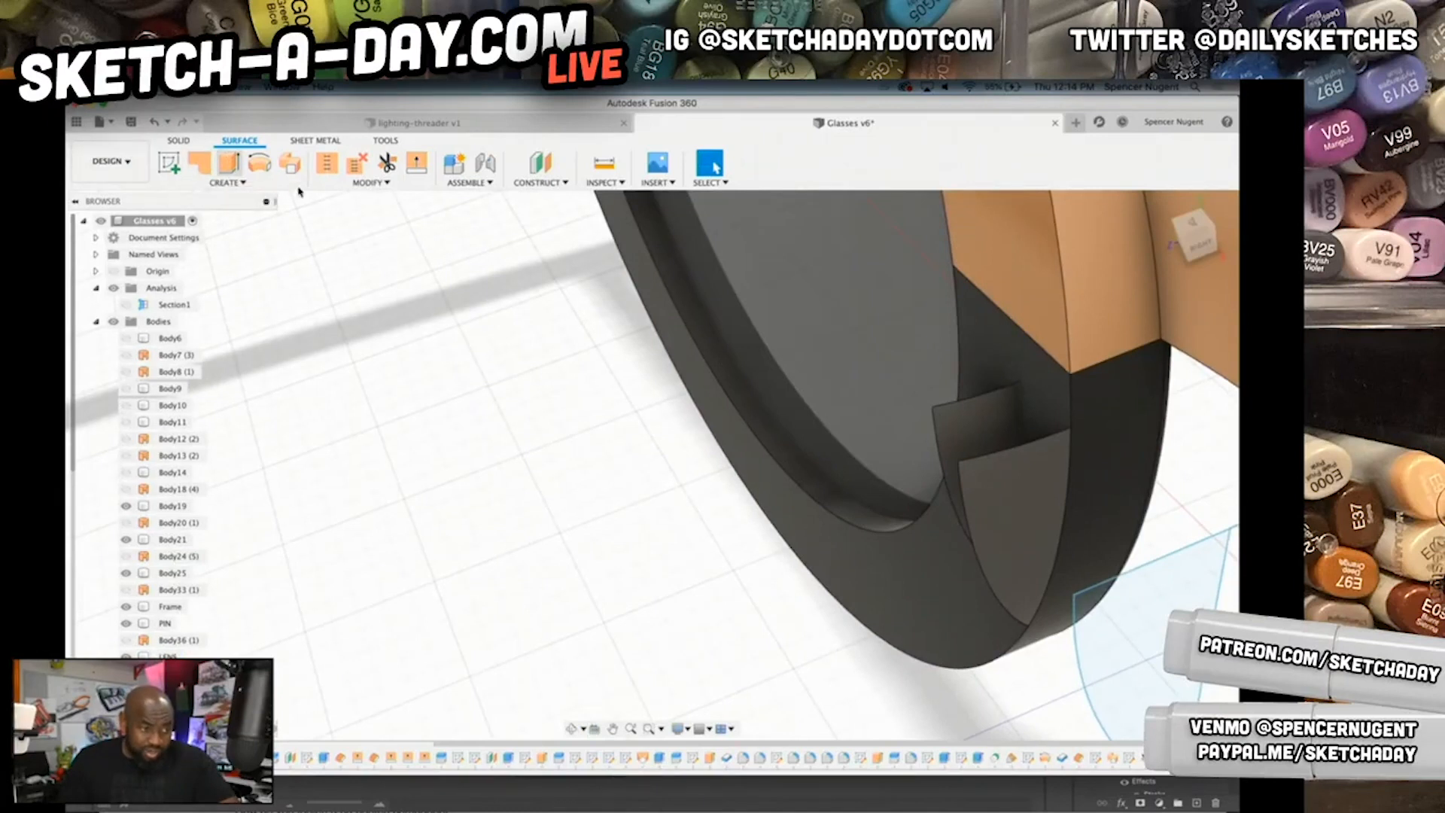
right_click(1072, 394)
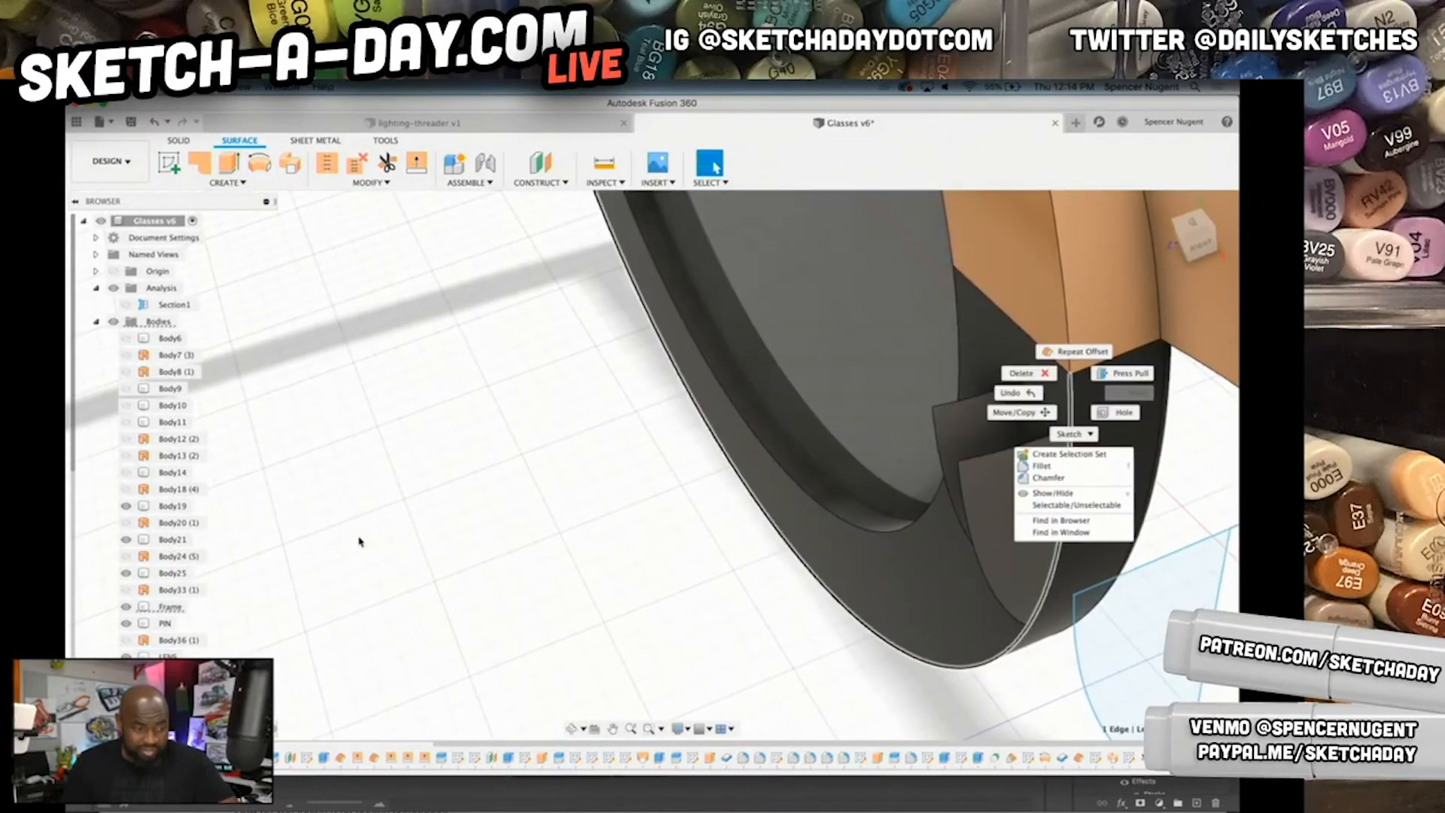
left_click(128, 608)
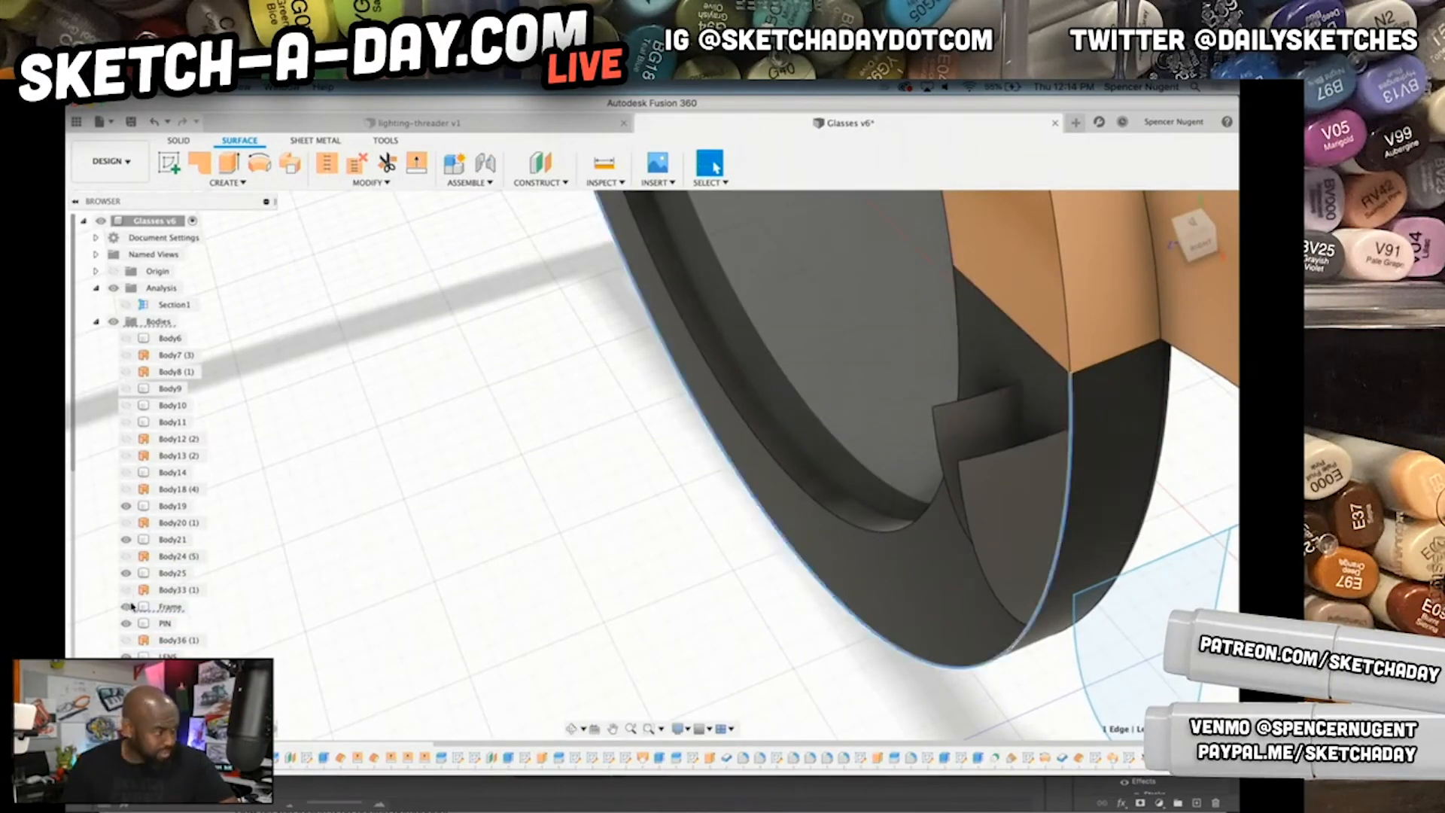
left_click(828, 575)
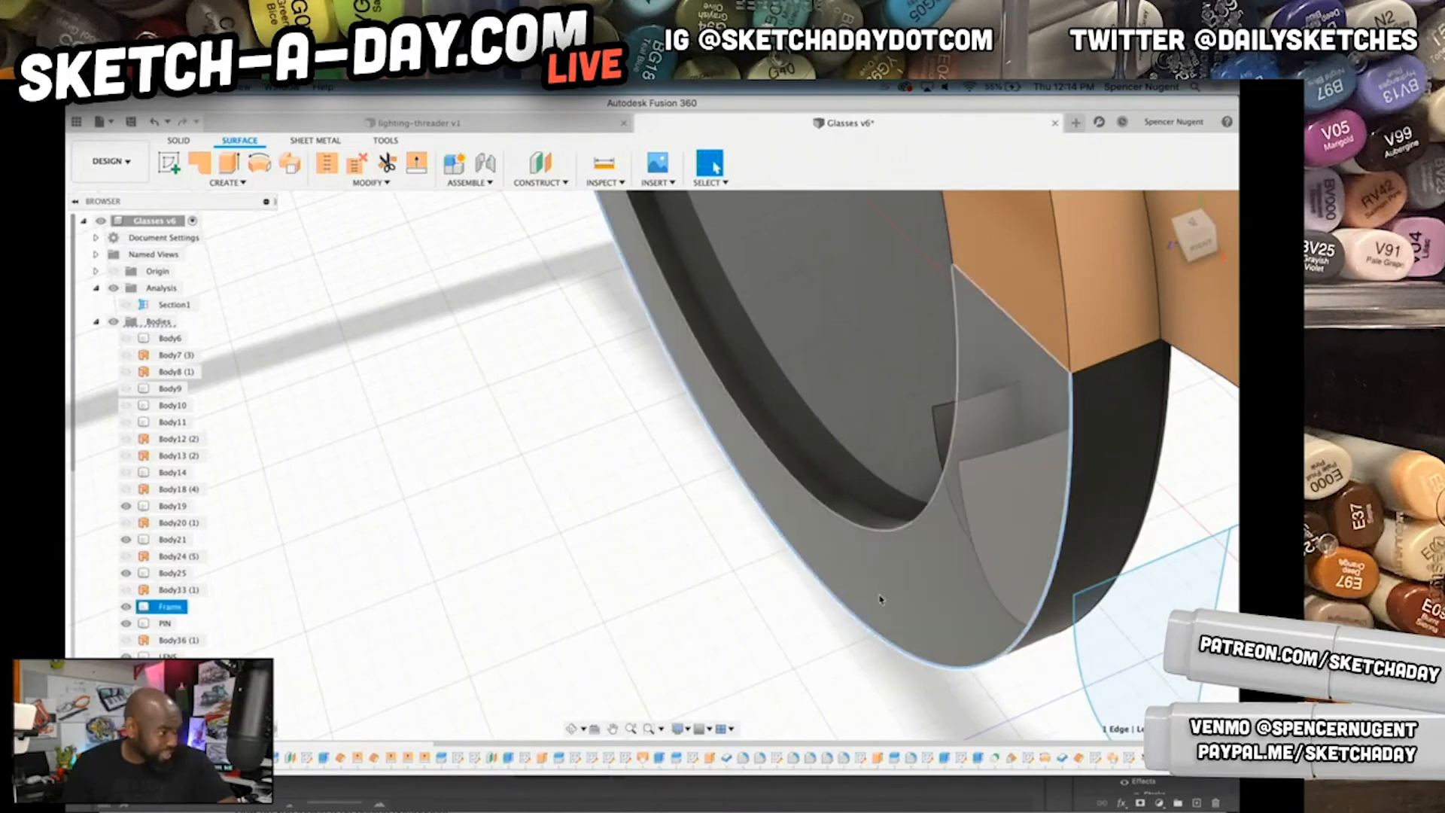
middle_click_drag(880, 599, 864, 436, "shift")
left_click(1006, 444)
scroll(834, 388, "up", 3)
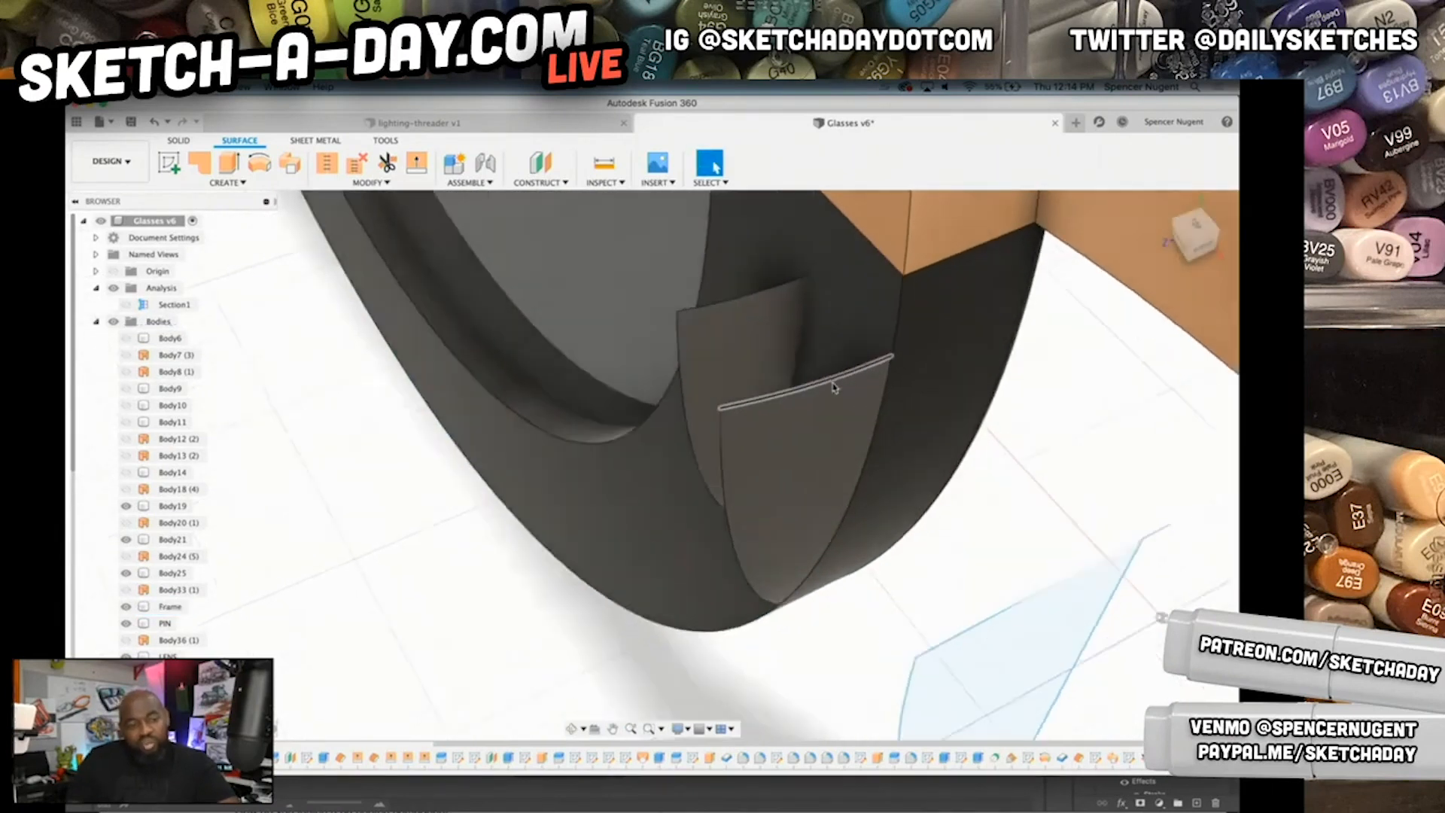
scroll(834, 387, "up", 5)
scroll(742, 394, "down", 5)
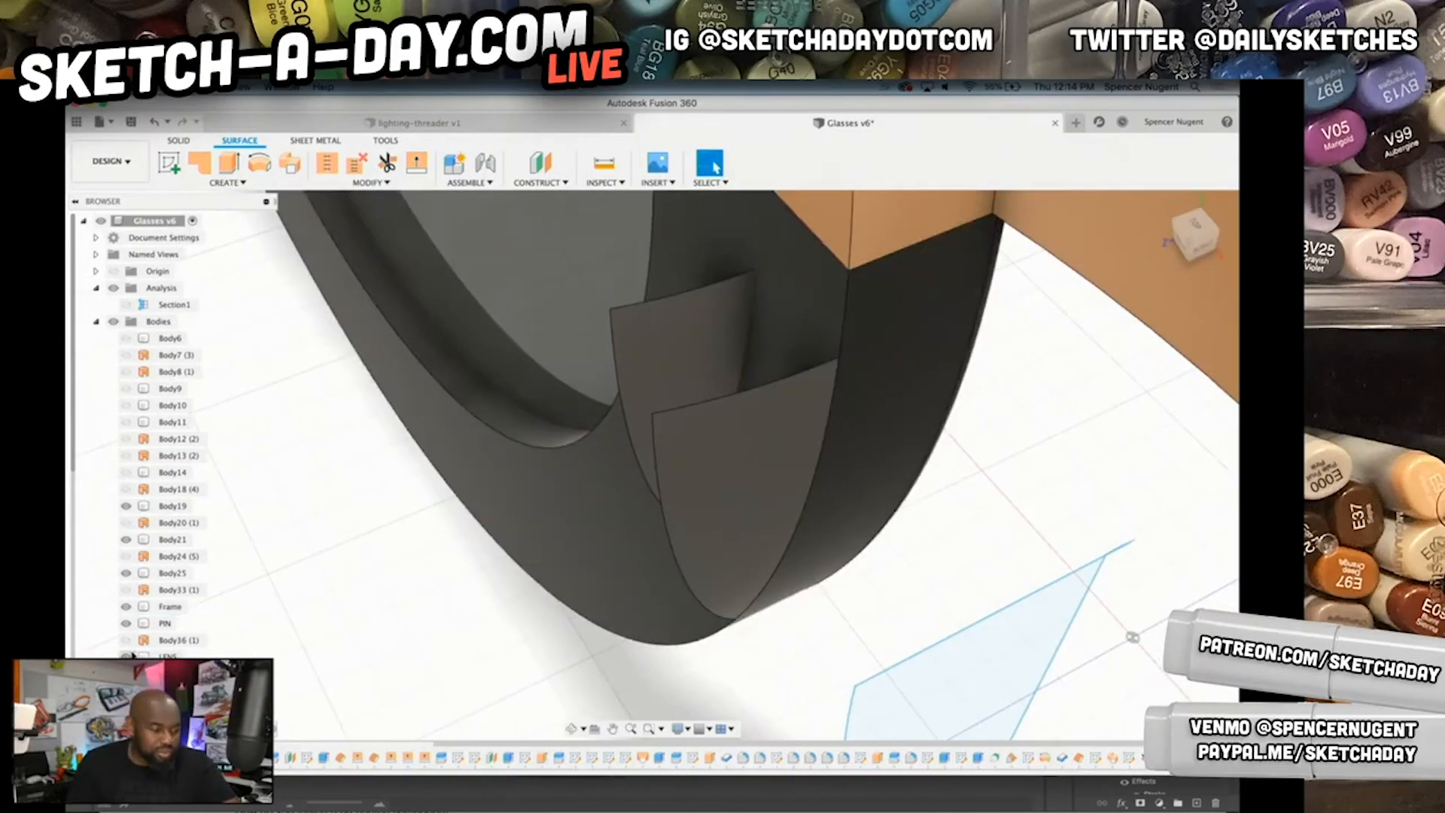
left_click(128, 610)
key("v")
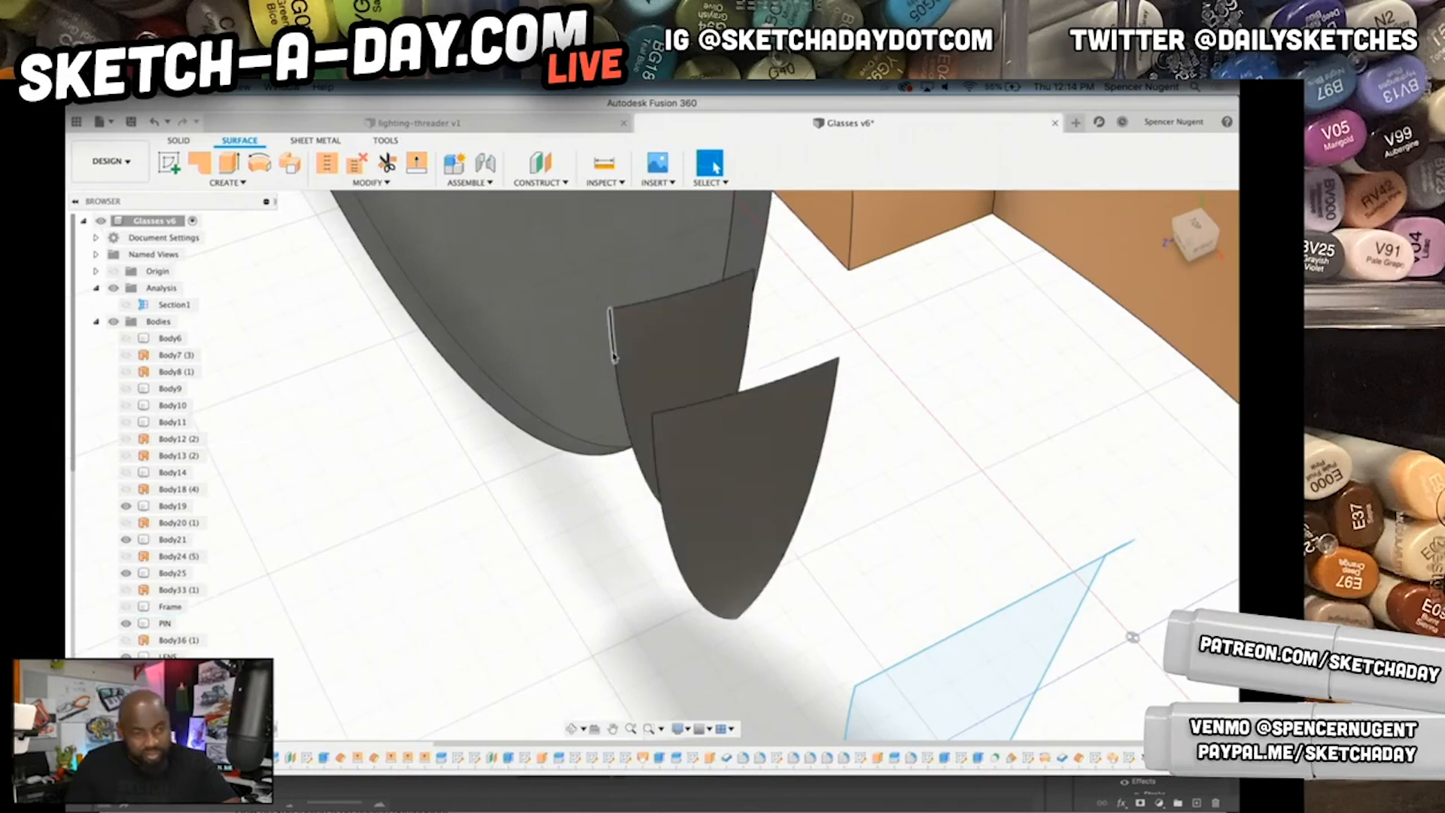
- Loft a new surface between the upper edges of the two curved surfaces
left_click(180, 140)
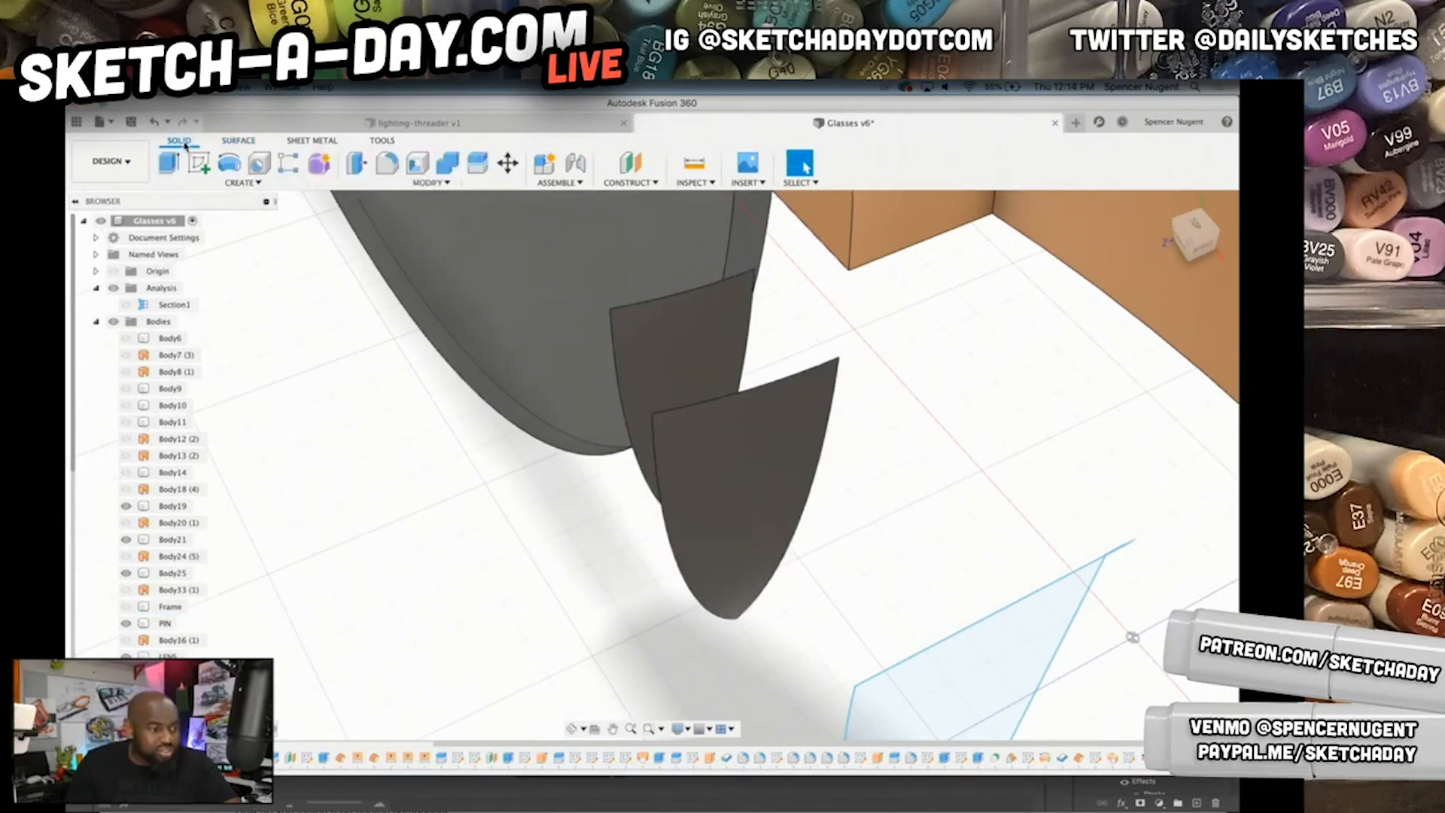
left_click(226, 140)
left_click(228, 183)
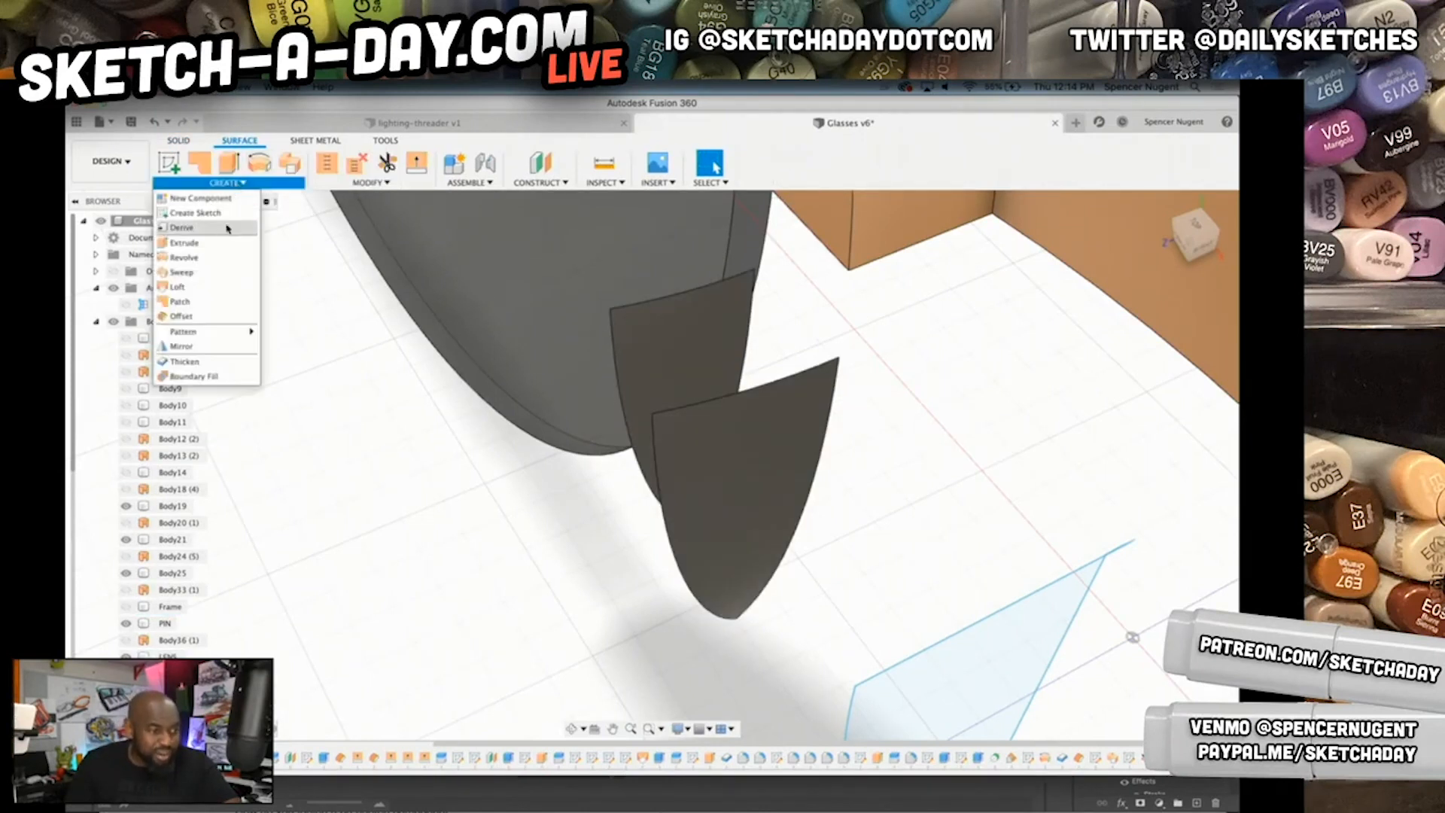
left_click(197, 286)
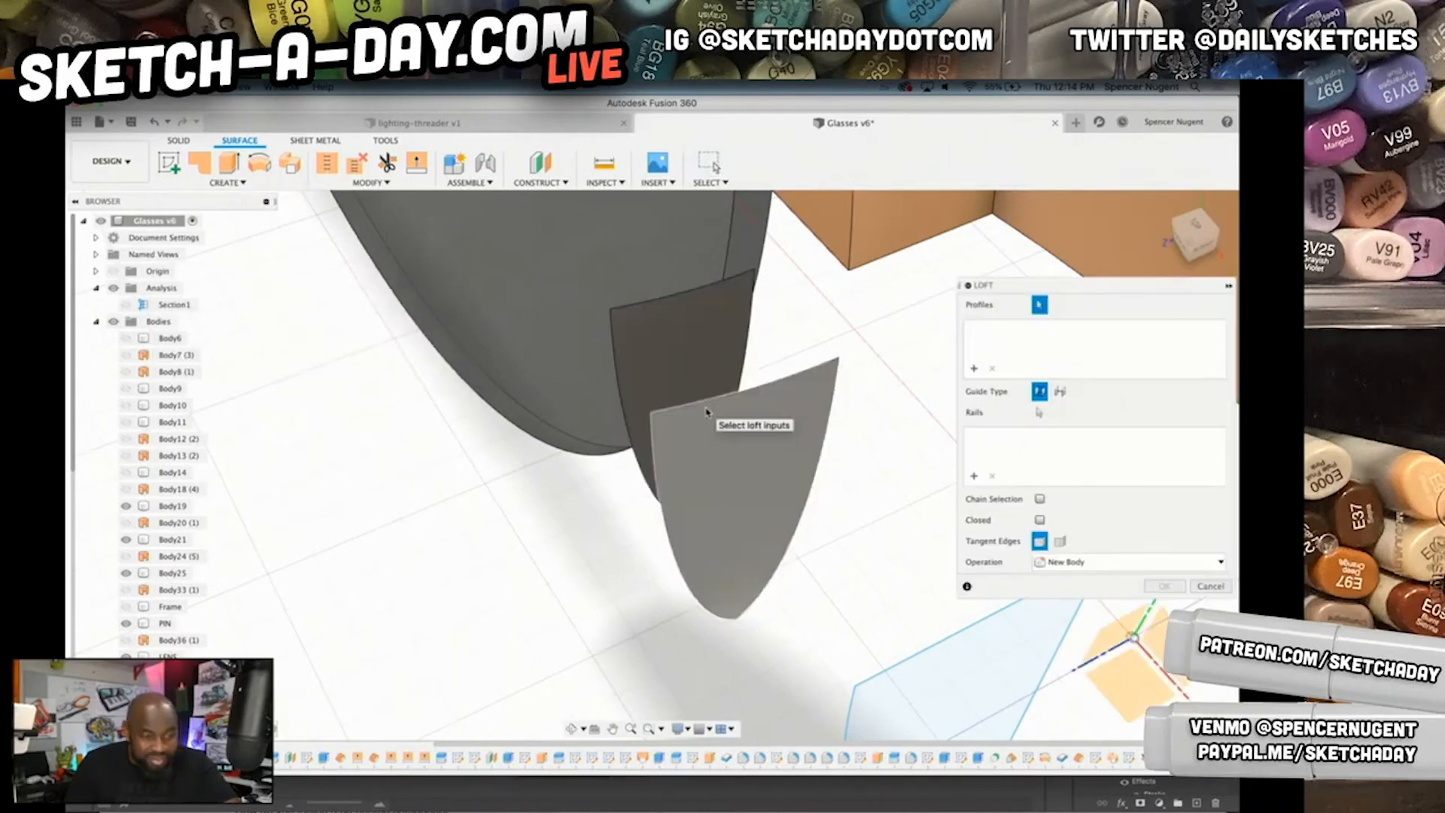
left_click(707, 409)
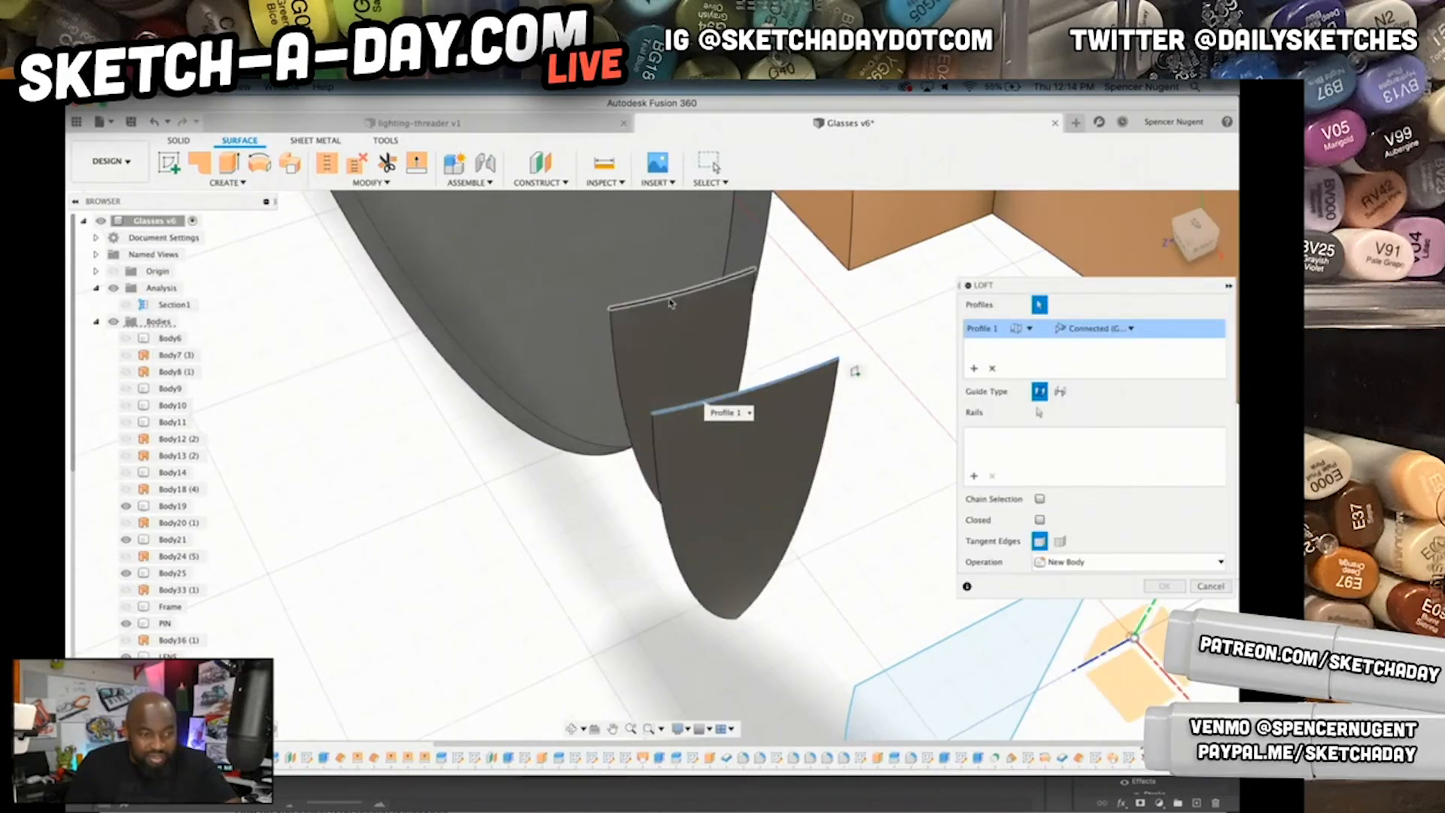
left_click(670, 306)
left_click(1162, 588)
middle_click_drag(520, 542, 617, 514, "shift")
- Loft a new surface between the matching long side edges of the two curved surfaces, including every edge segment along that side
left_click(1007, 357)
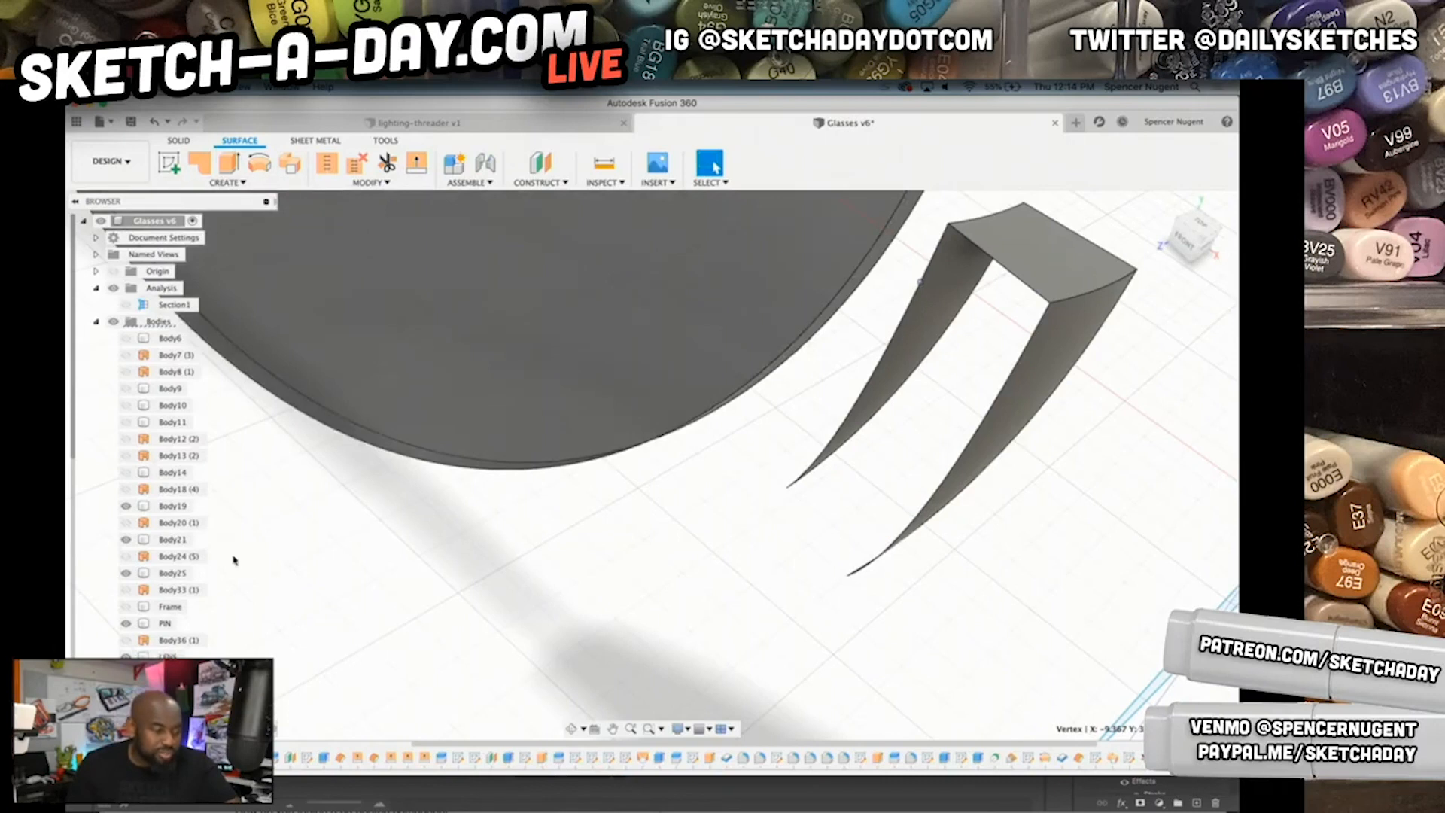
left_click(244, 182)
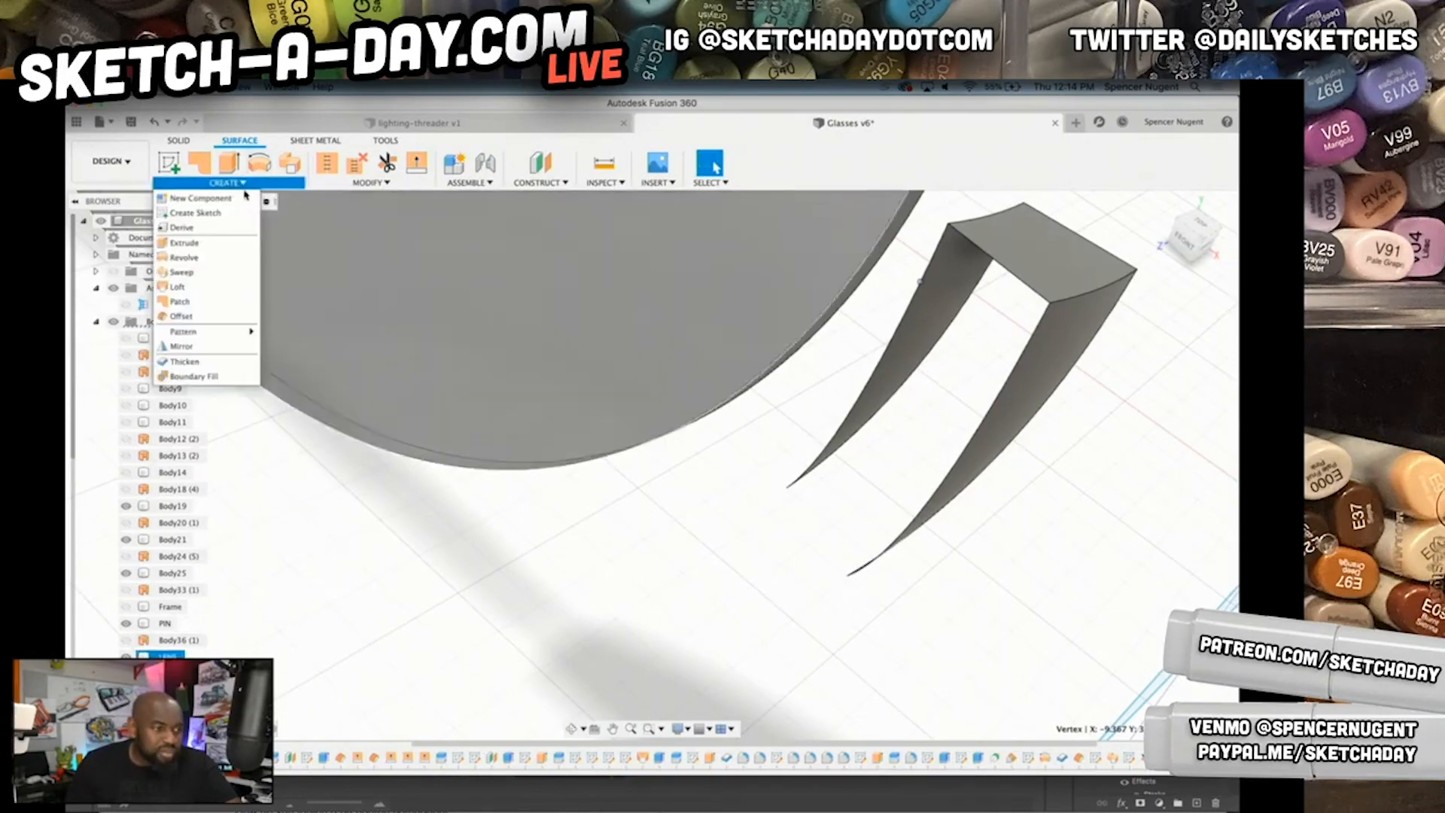
left_click(188, 294)
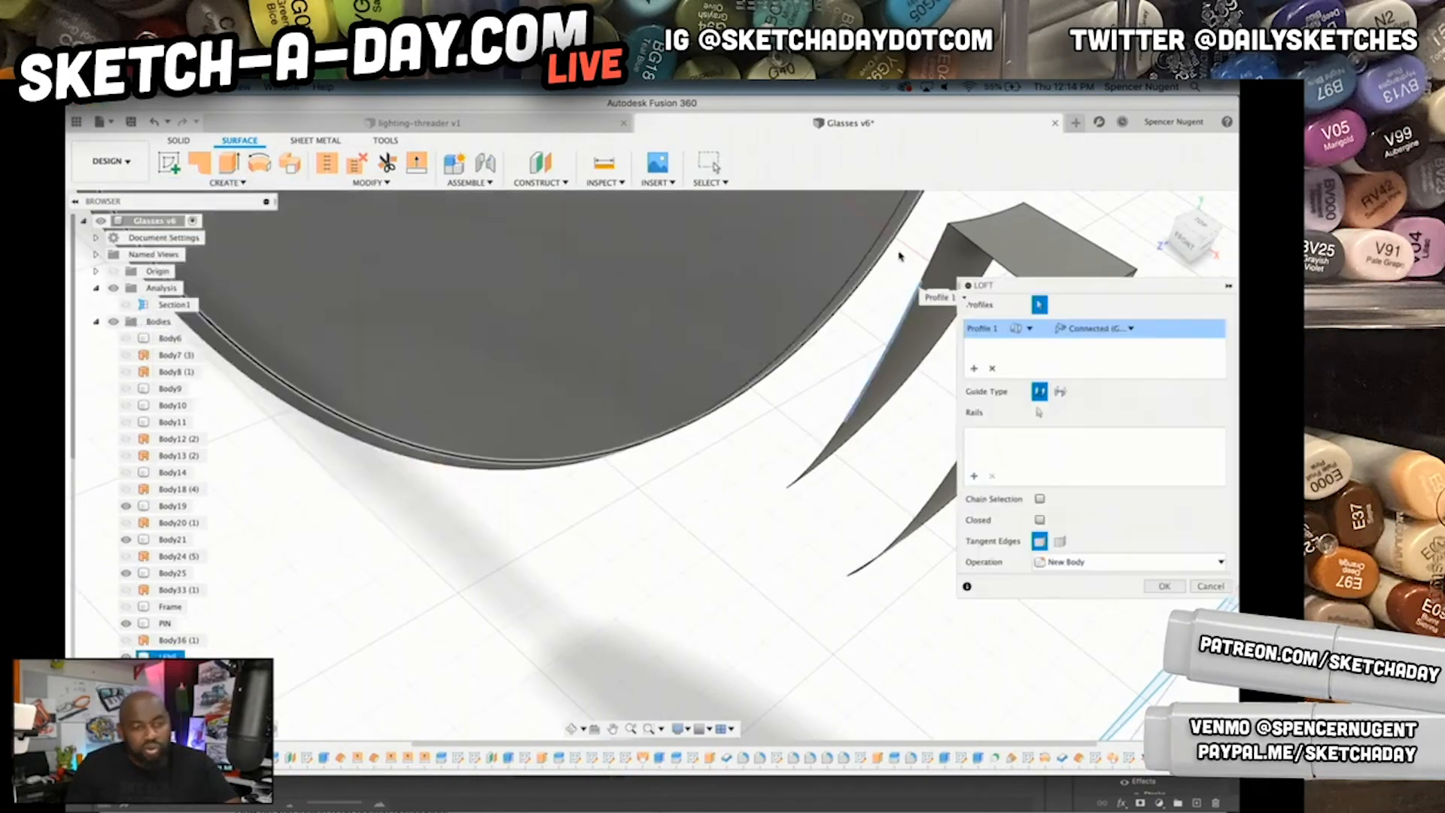
left_click(921, 291)
middle_click_drag(895, 442, 854, 425, "shift")
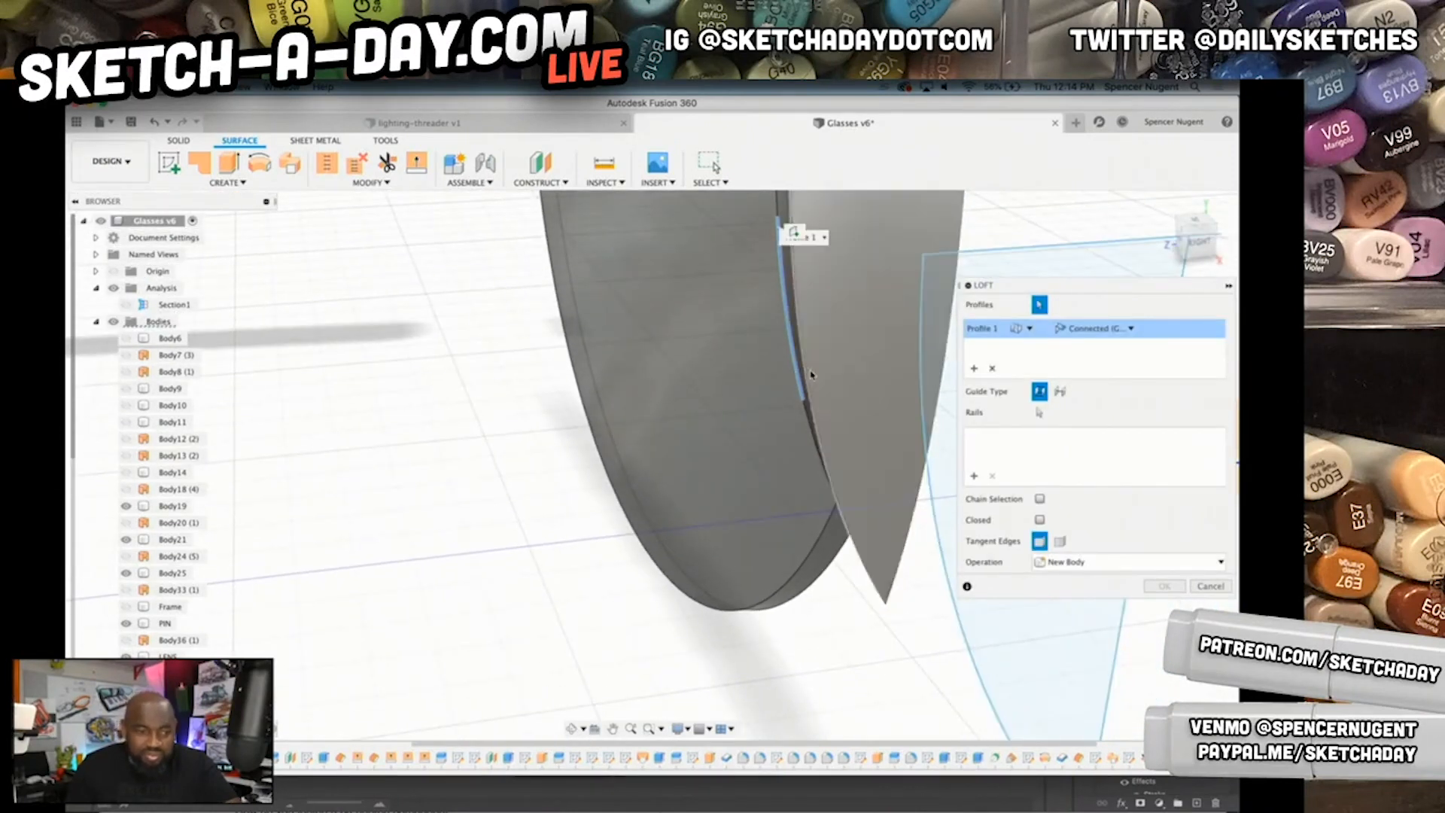
left_click(792, 385)
middle_click_drag(792, 385, 558, 451, "shift")
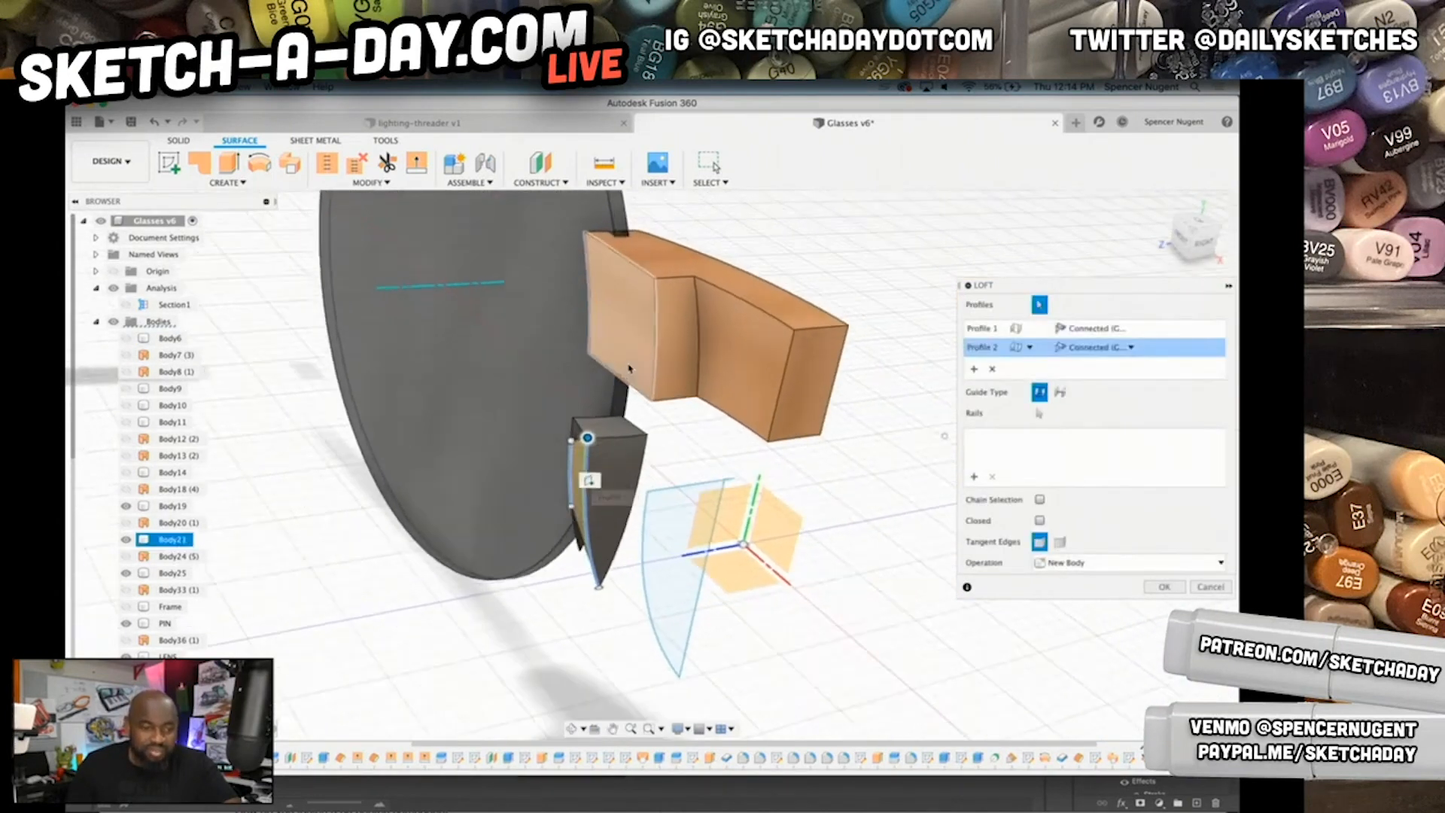
scroll(559, 451, "up", 5)
scroll(536, 554, "up", 3)
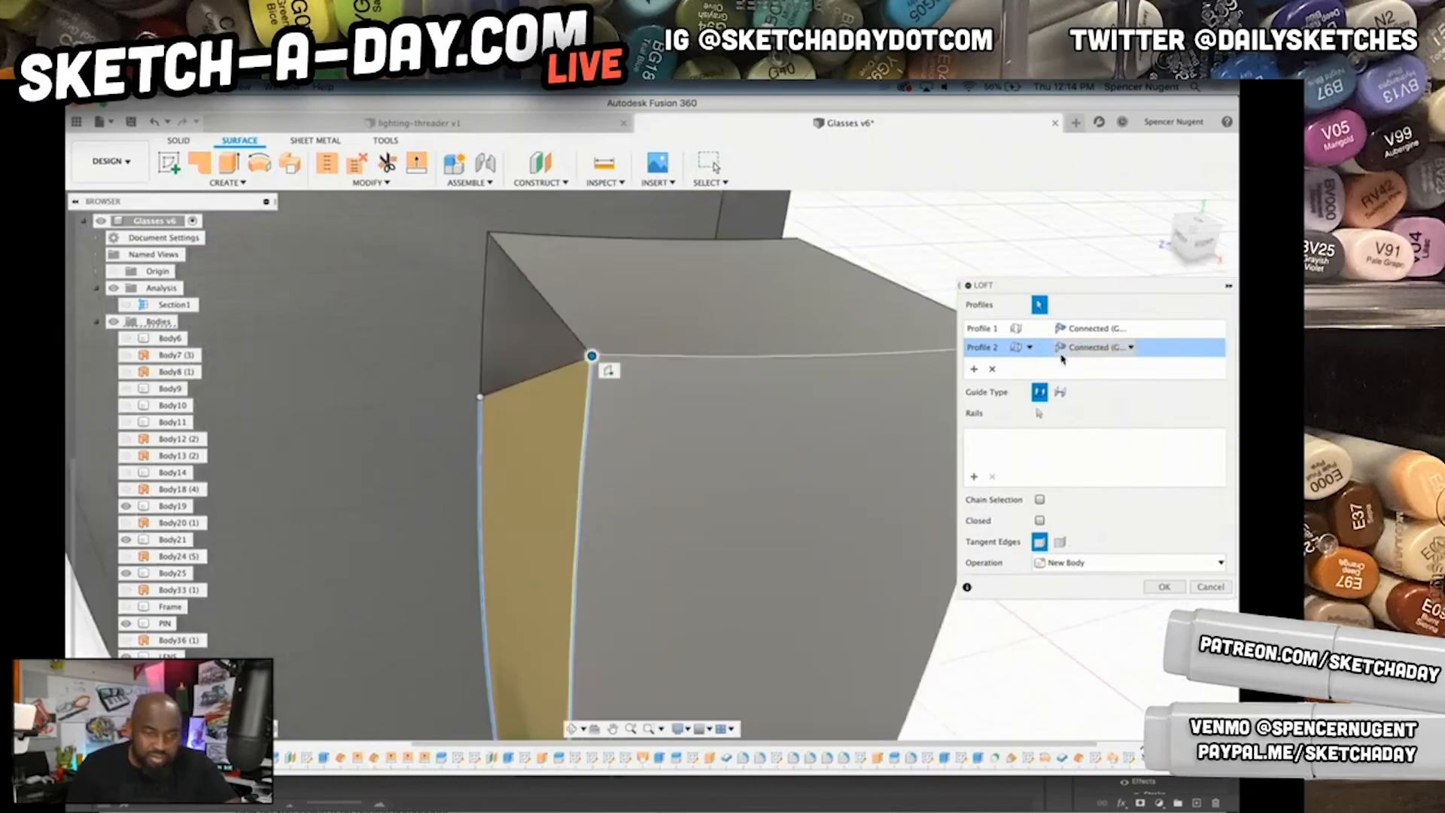
scroll(663, 552, "down", 3)
middle_click_drag(771, 484, 923, 301)
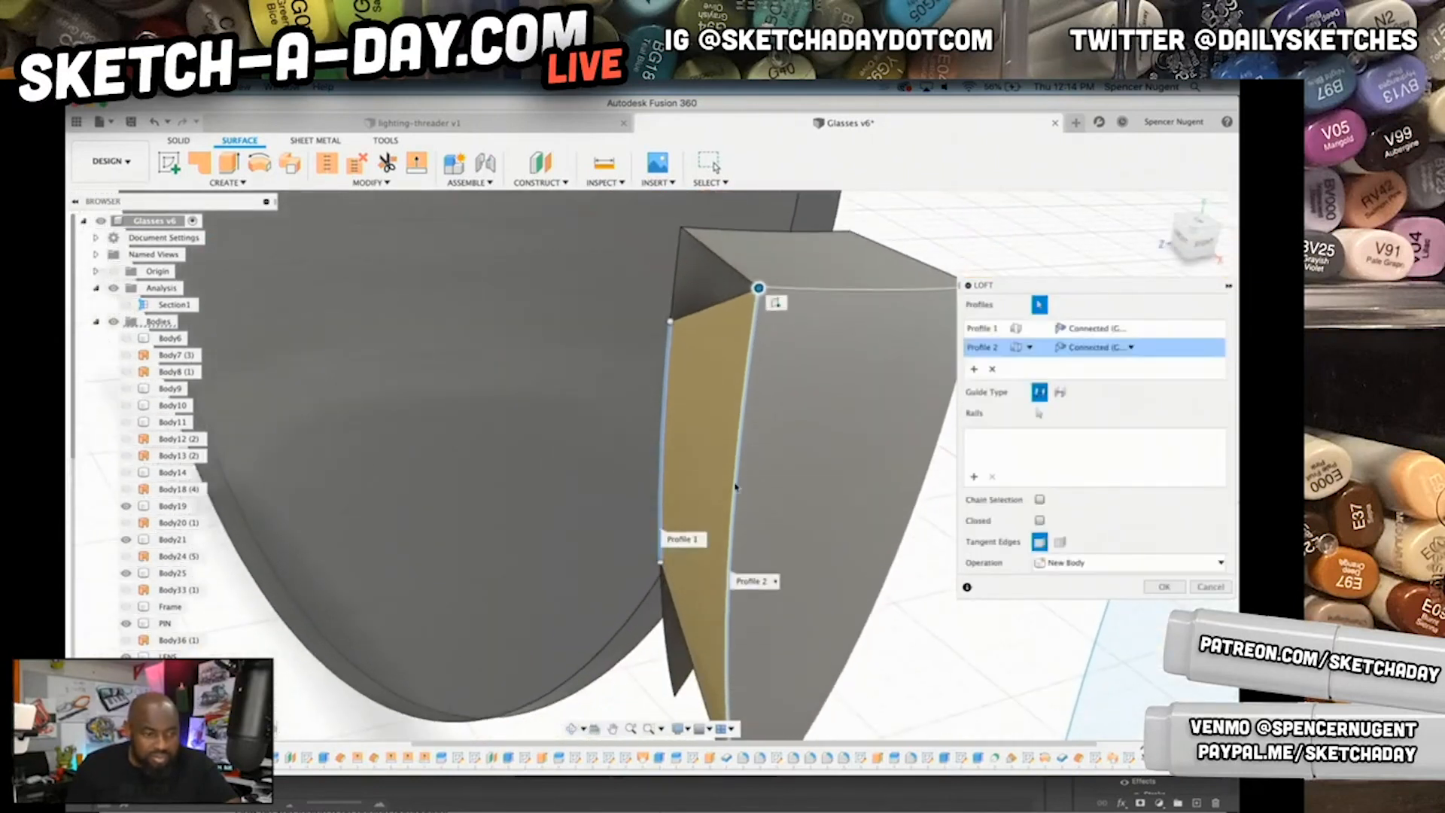
left_click(676, 284)
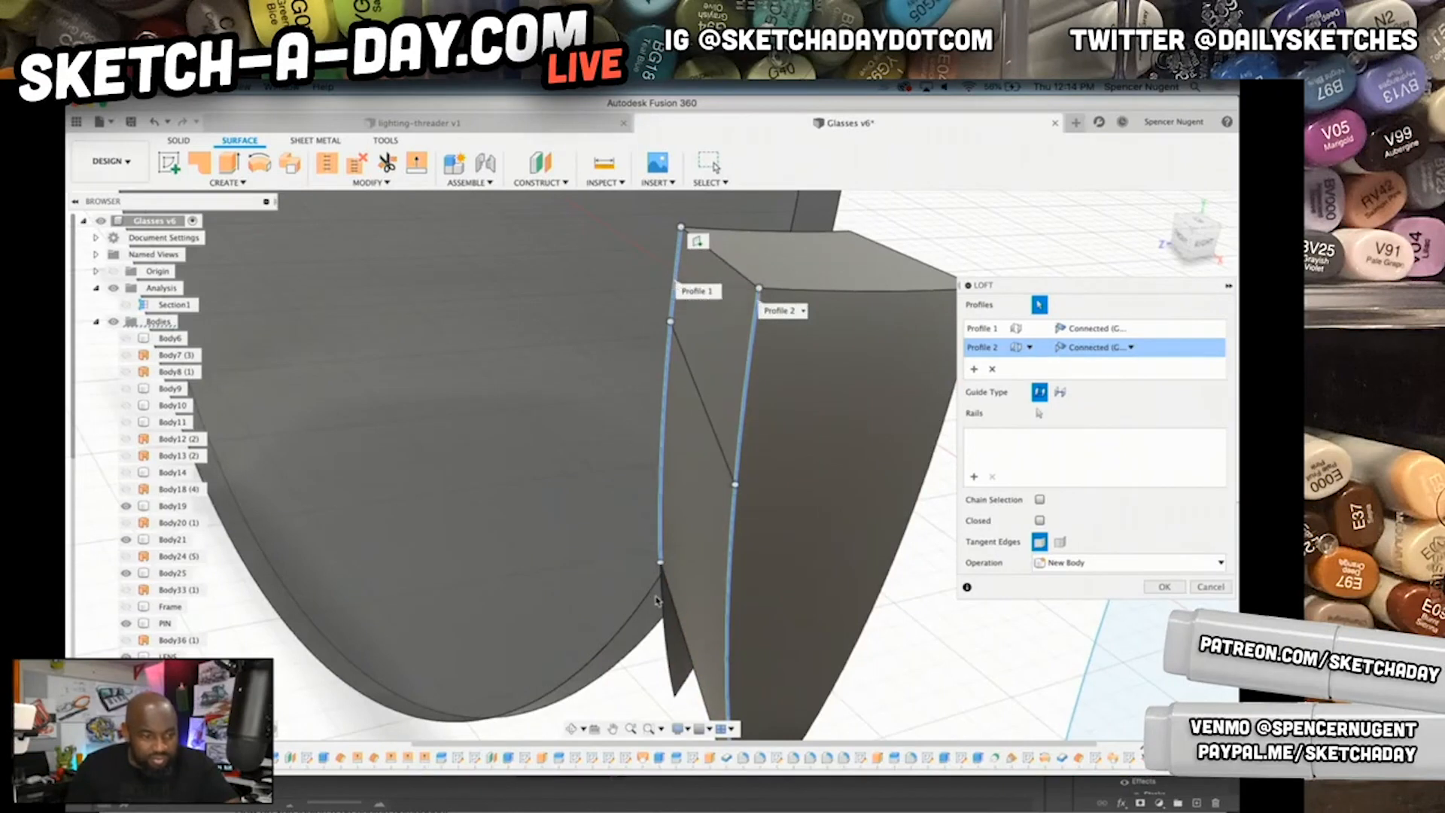
left_click(663, 602)
middle_click_drag(736, 497, 628, 506, "shift")
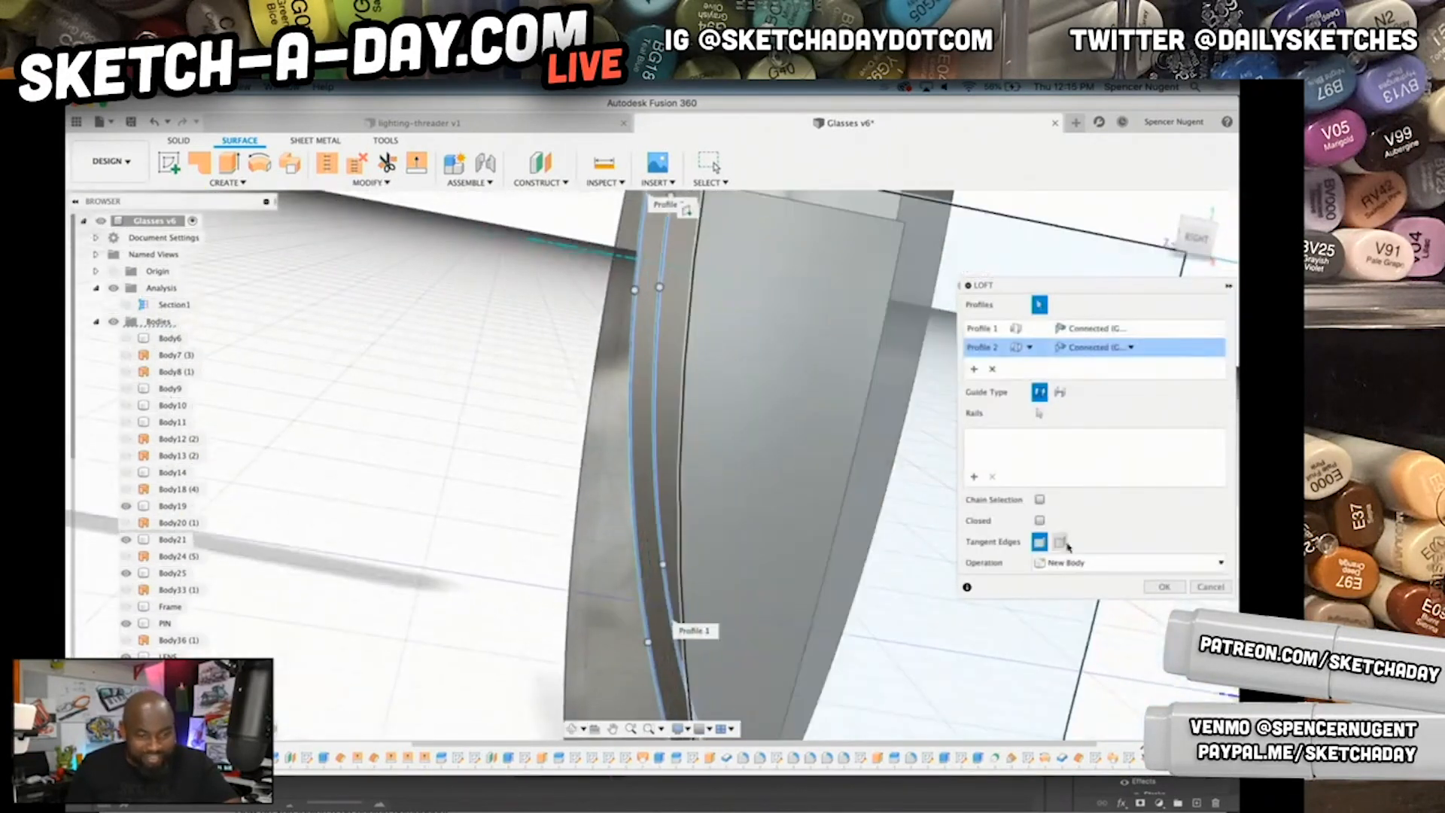
left_click(1164, 587)
- Loft another new surface between the remaining long side edges of the two curved surfaces to close the open side
middle_click_drag(936, 516, 974, 545, "shift")
scroll(974, 545, "down", 10)
scroll(1006, 565, "up", 5)
scroll(981, 405, "up", 3)
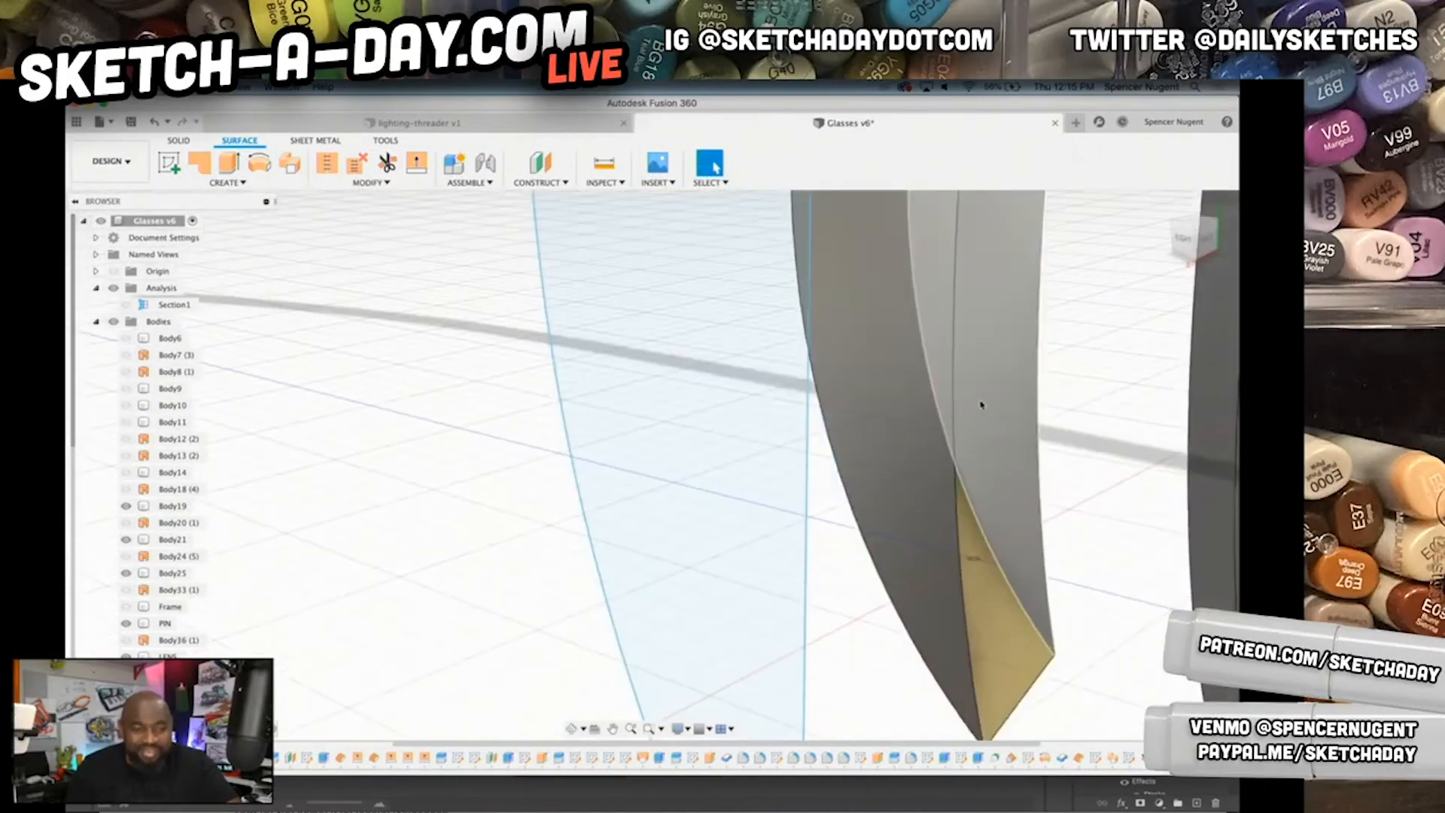
scroll(981, 405, "down", 4)
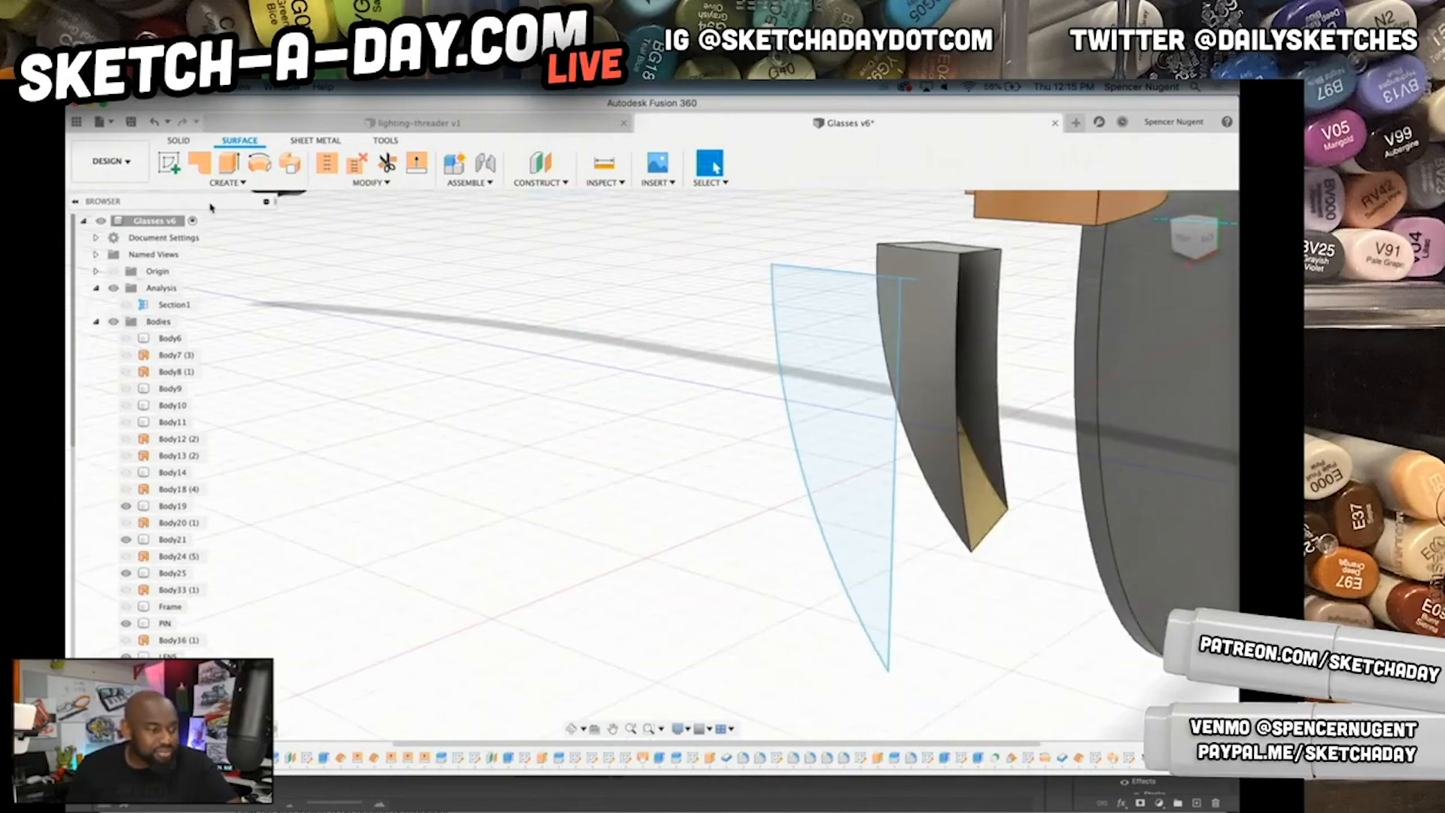
left_click(323, 162)
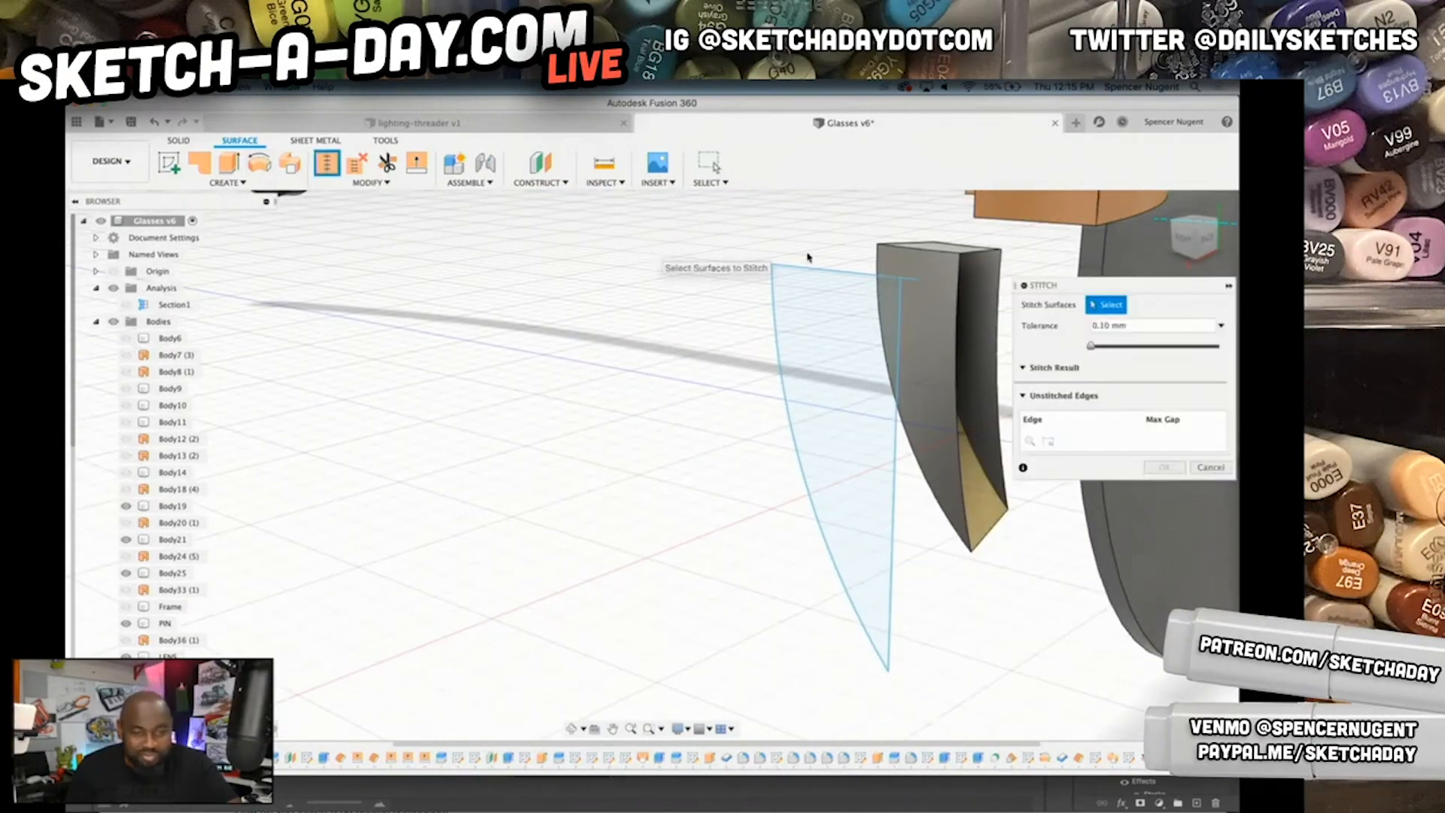
left_click(1212, 467)
left_click(226, 182)
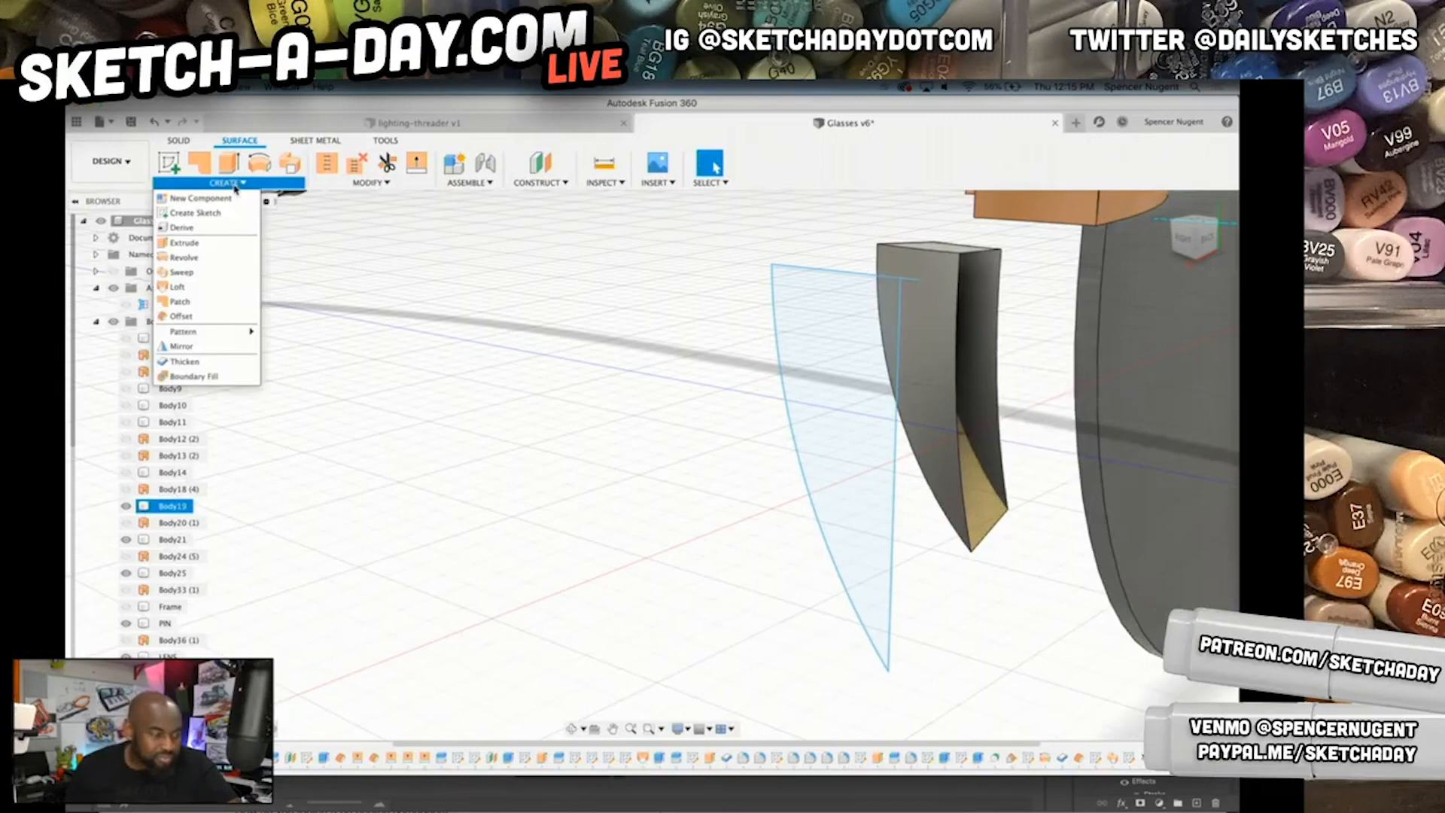
left_click(179, 286)
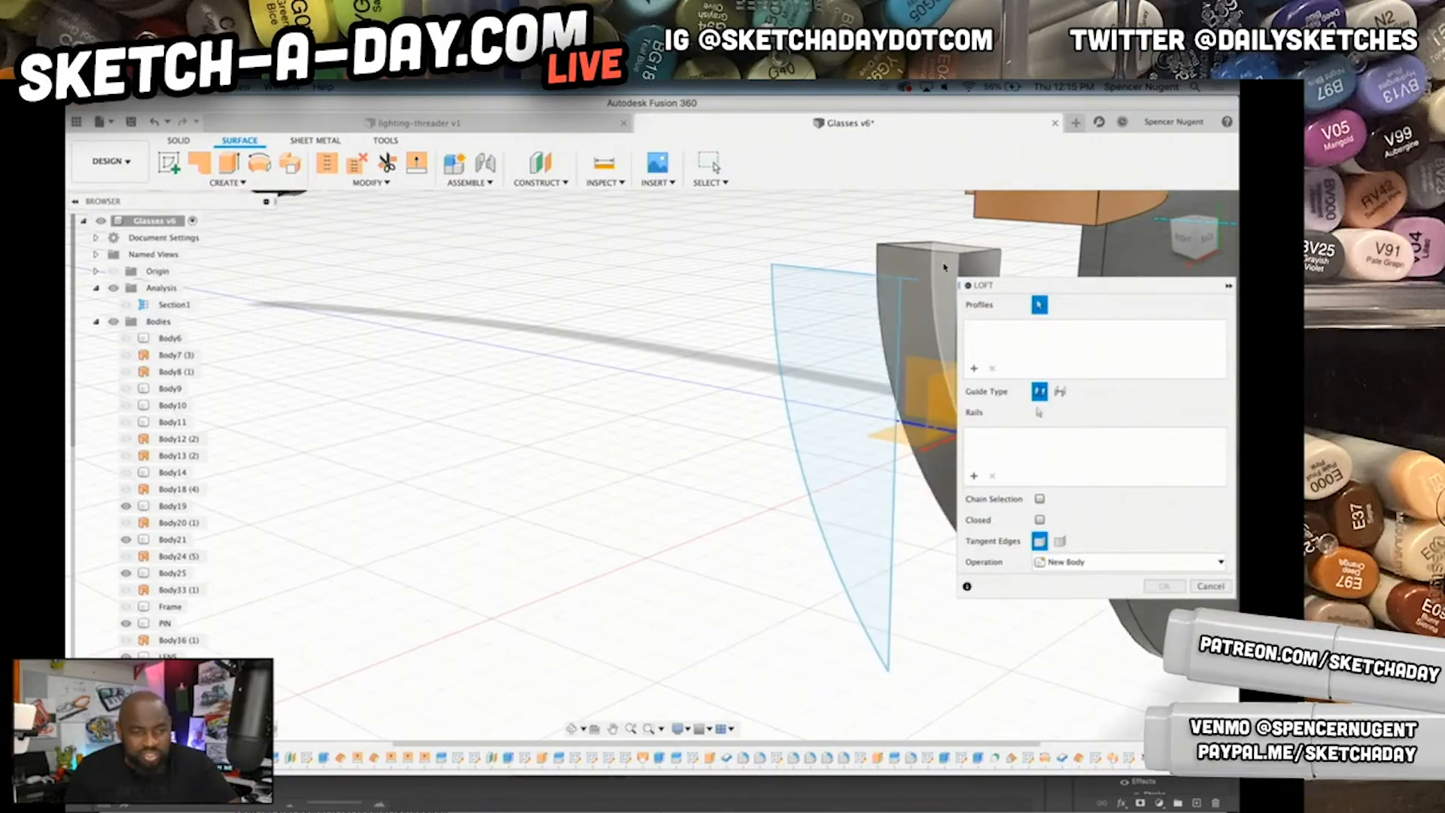
middle_click_drag(755, 332, 387, 368)
scroll(546, 384, "up", 5)
scroll(649, 292, "down", 5)
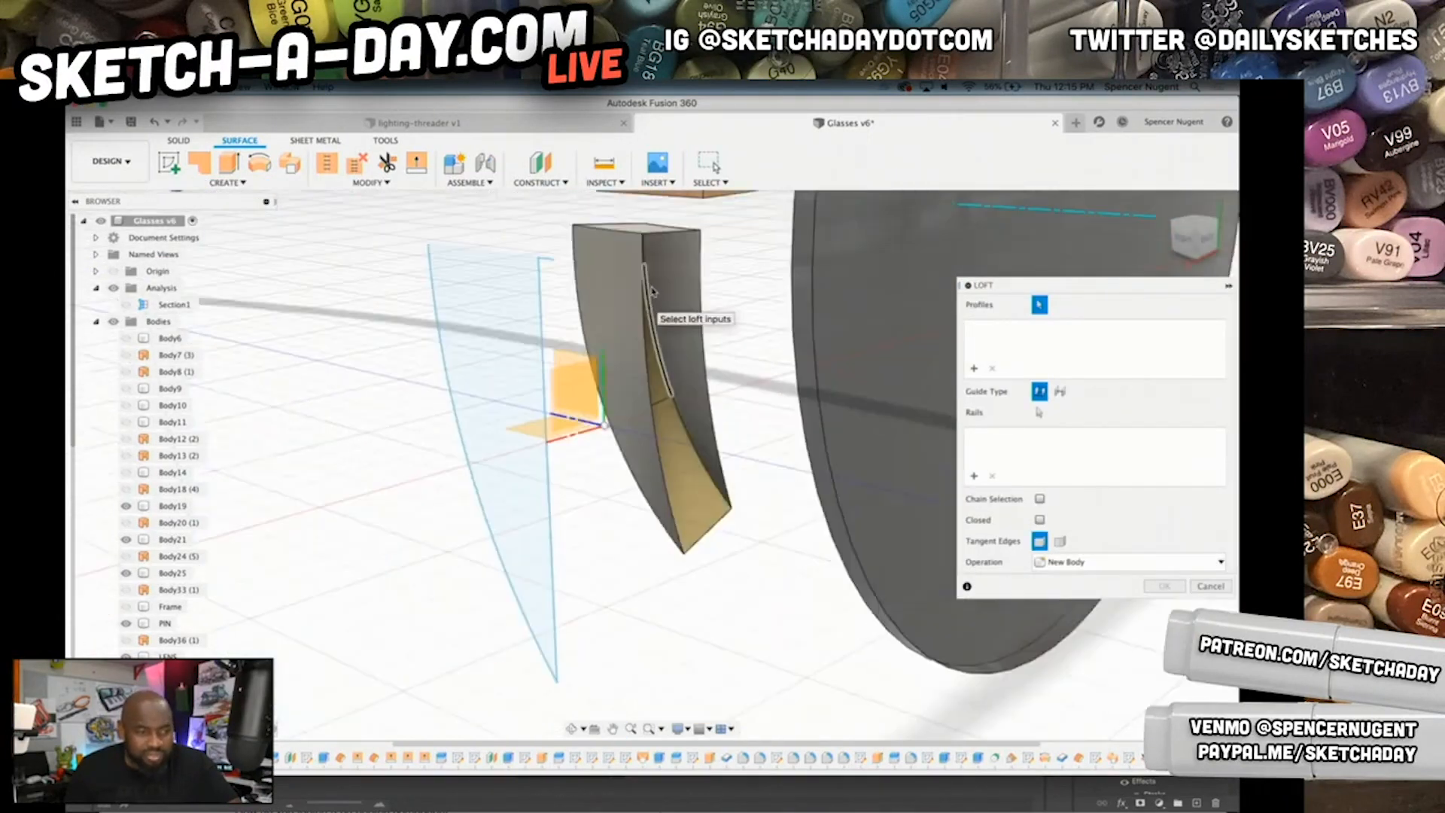
left_click(650, 290)
left_click(708, 288)
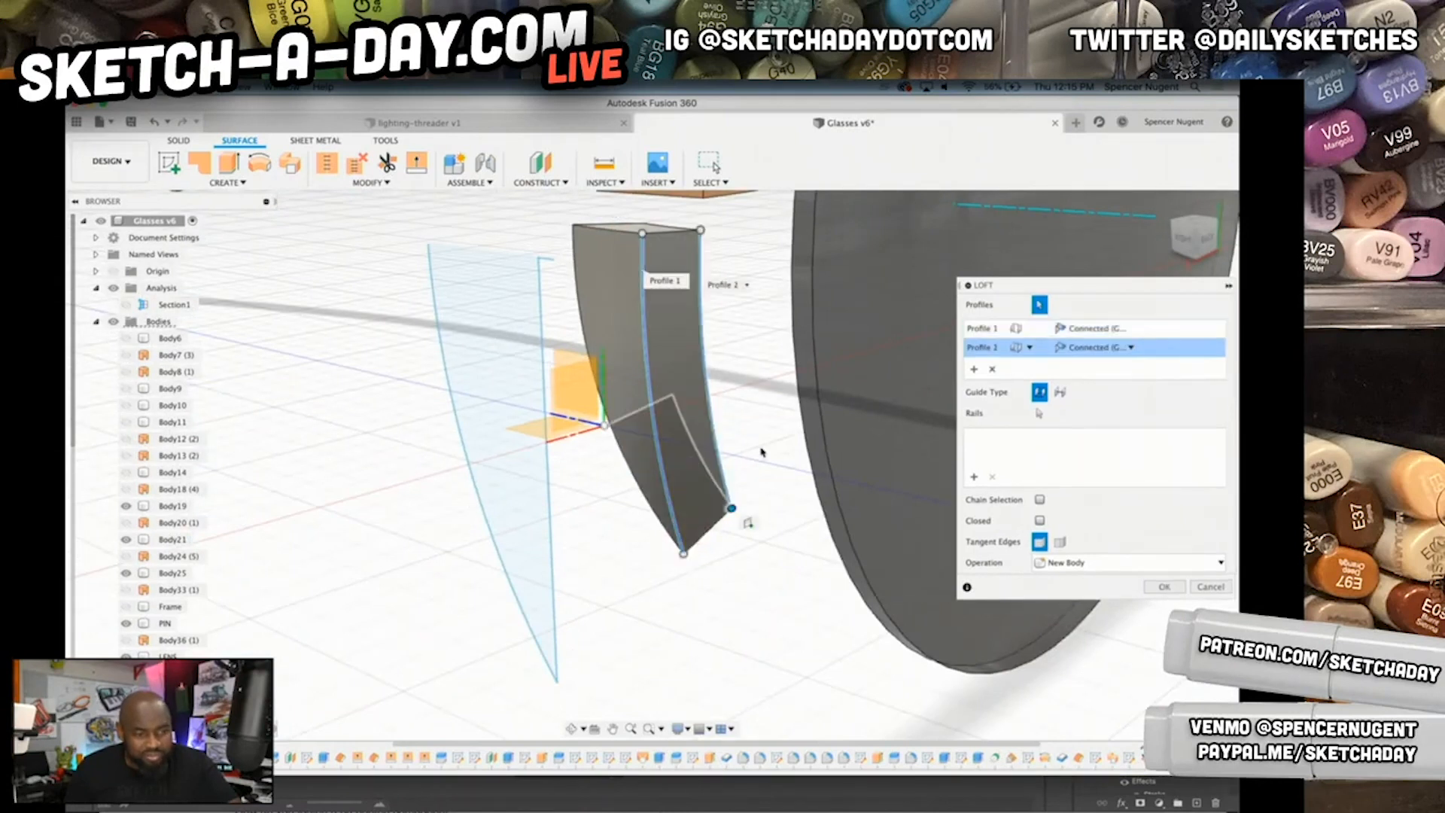
key("Return")
- Stitch the five surfaces of the curved piece together as a new body with a 0.10 mm tolerance
middle_click_drag(549, 439, 616, 433, "shift")
scroll(492, 336, "down", 5)
scroll(479, 330, "up", 5)
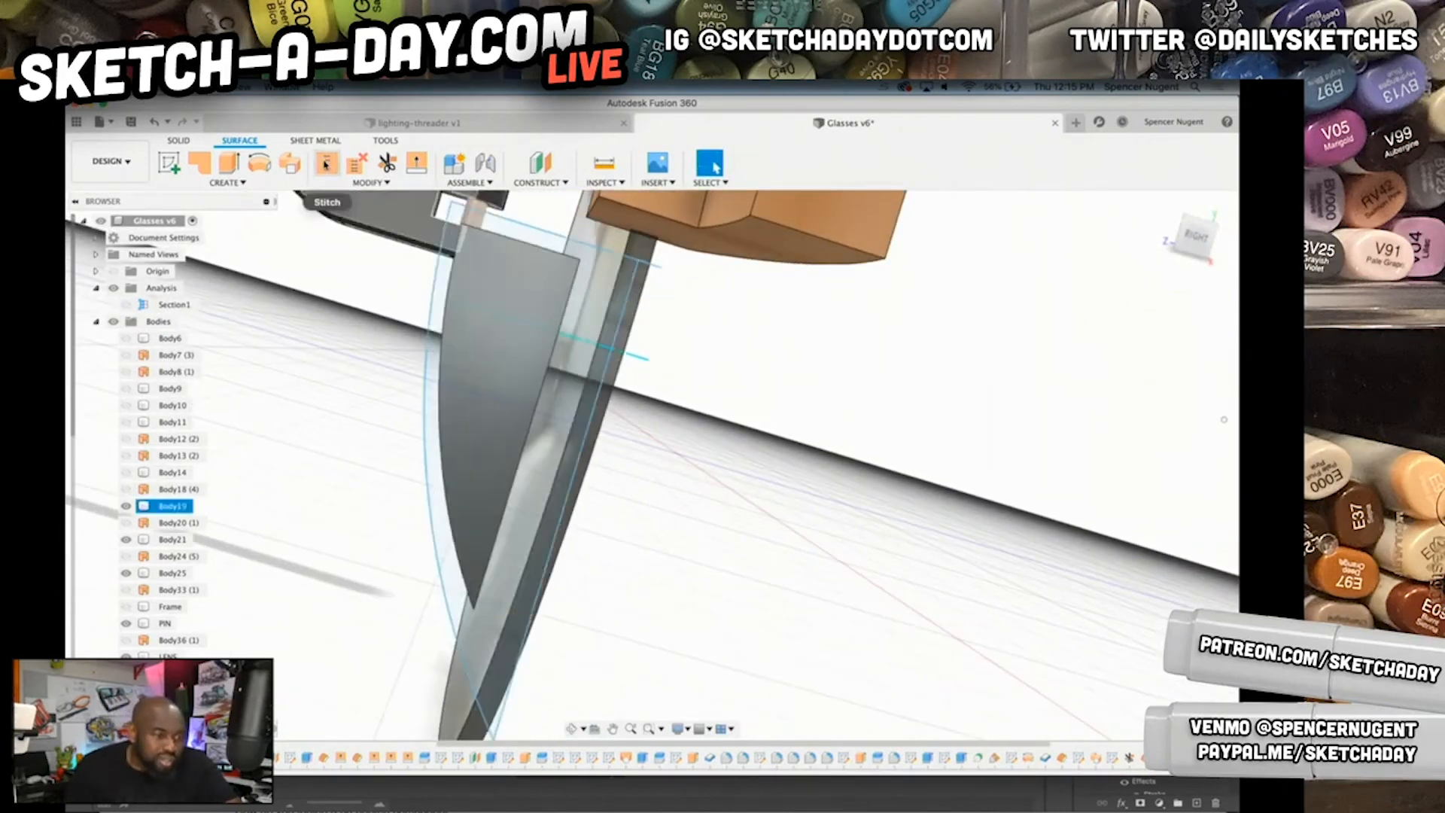
left_click(327, 163)
left_click(562, 298)
middle_click_drag(561, 298, 500, 307, "shift")
scroll(377, 294, "up", 5)
left_click(380, 302)
left_click(474, 222)
middle_click_drag(474, 222, 864, 557, "shift")
left_click(906, 449)
left_click(906, 535)
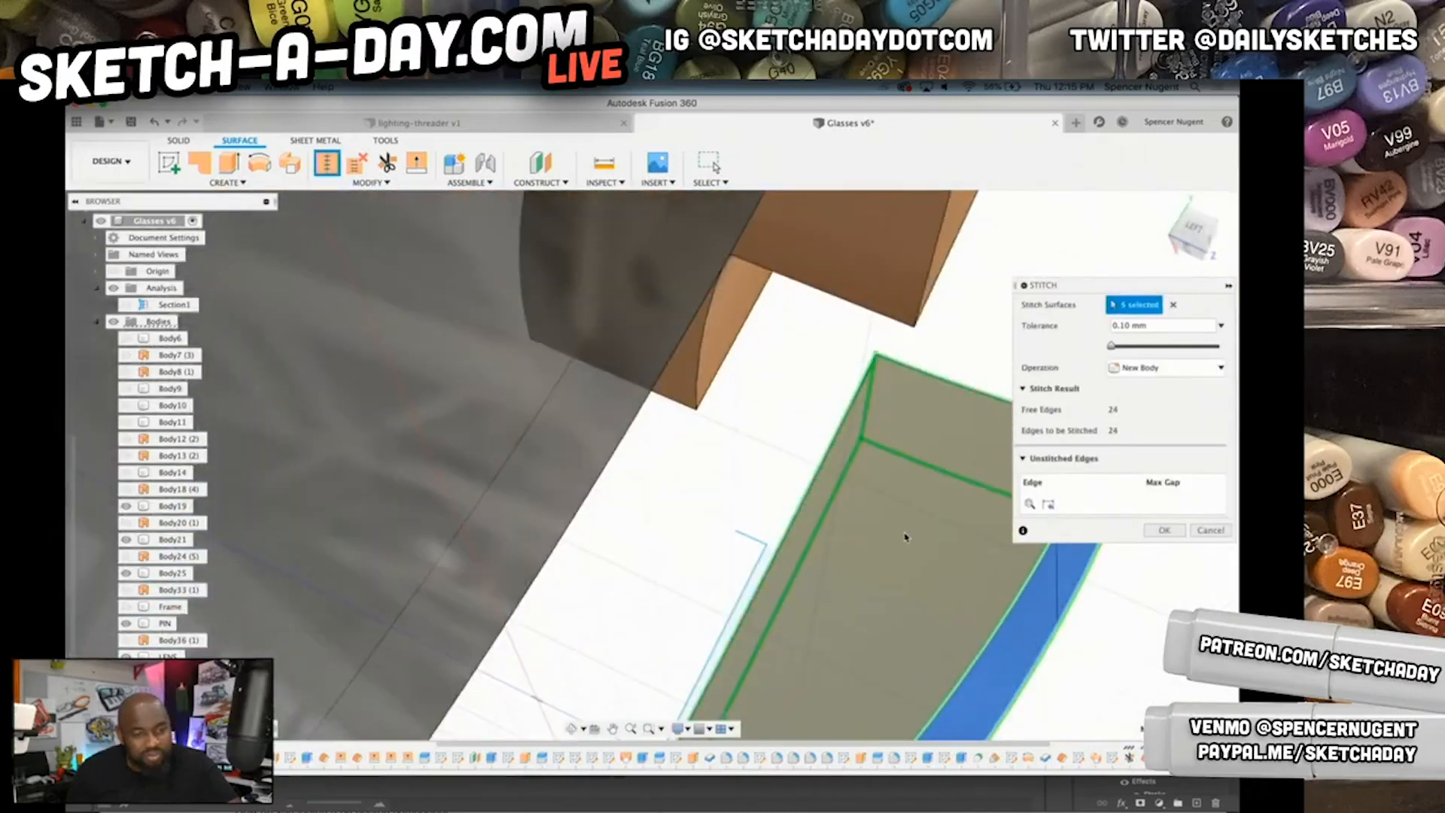
scroll(1019, 582, "down", 6)
middle_click_drag(1020, 581, 1070, 384, "shift")
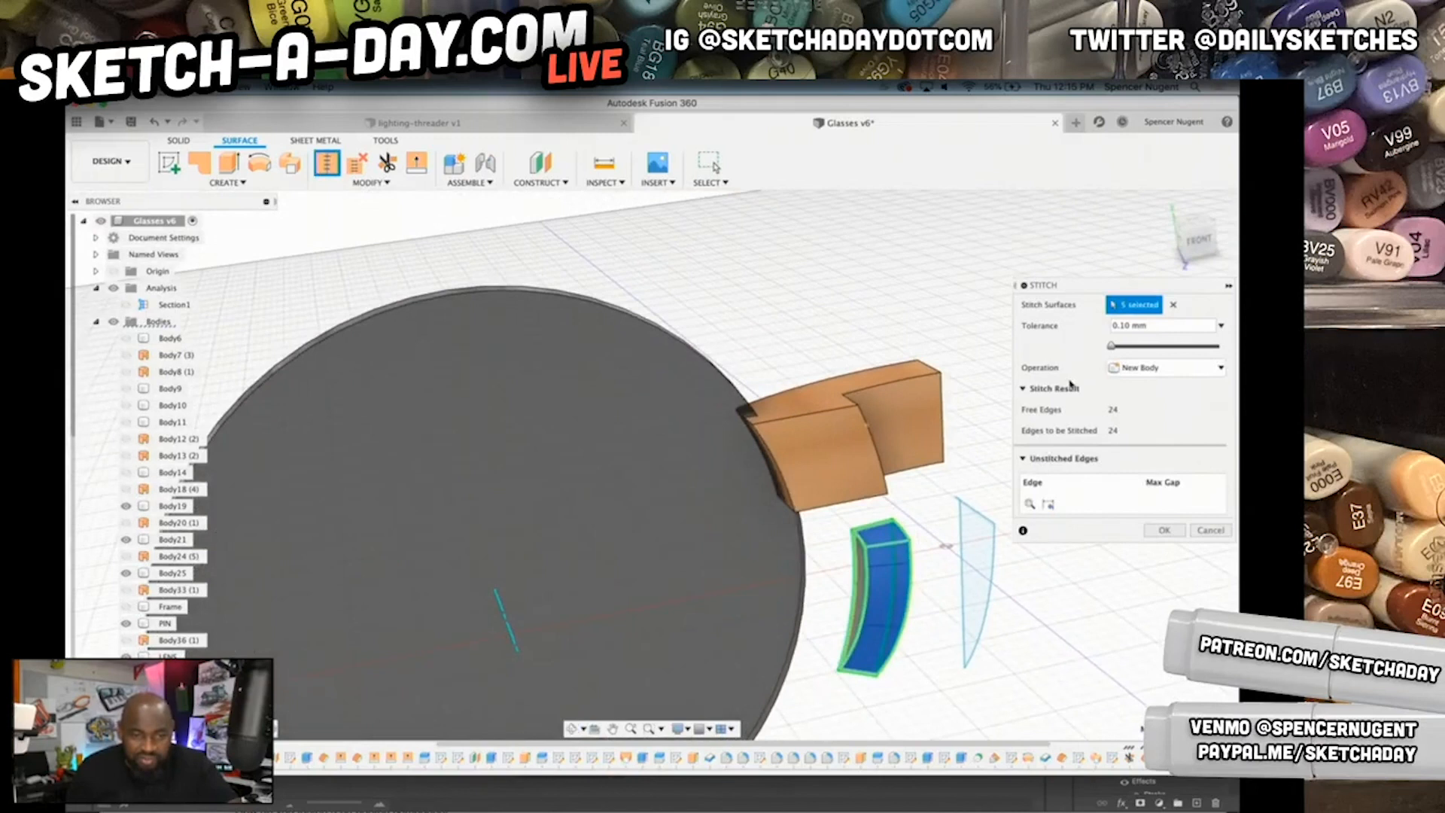
left_click(1133, 371)
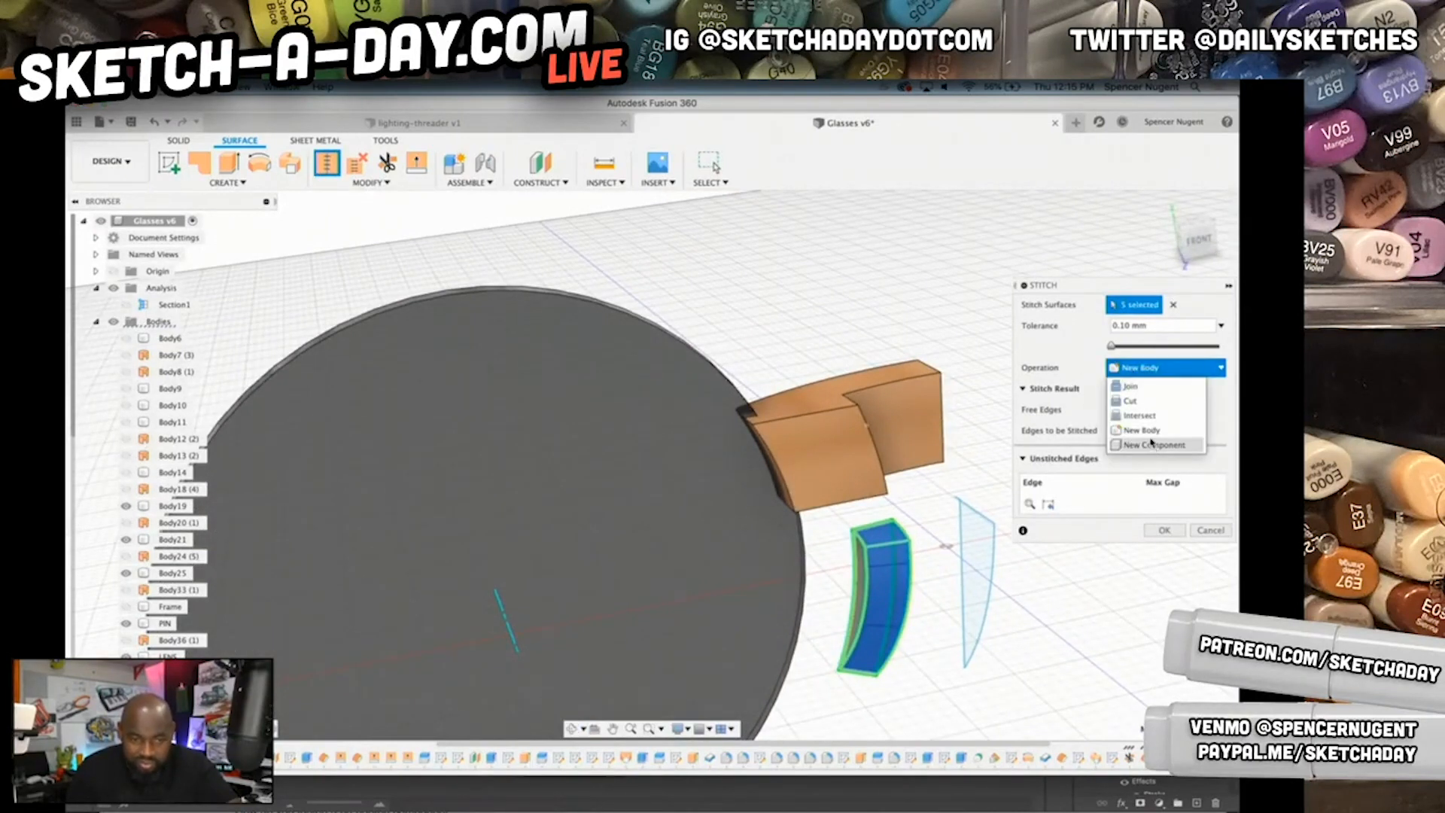
left_click(1143, 430)
left_click(1159, 531)
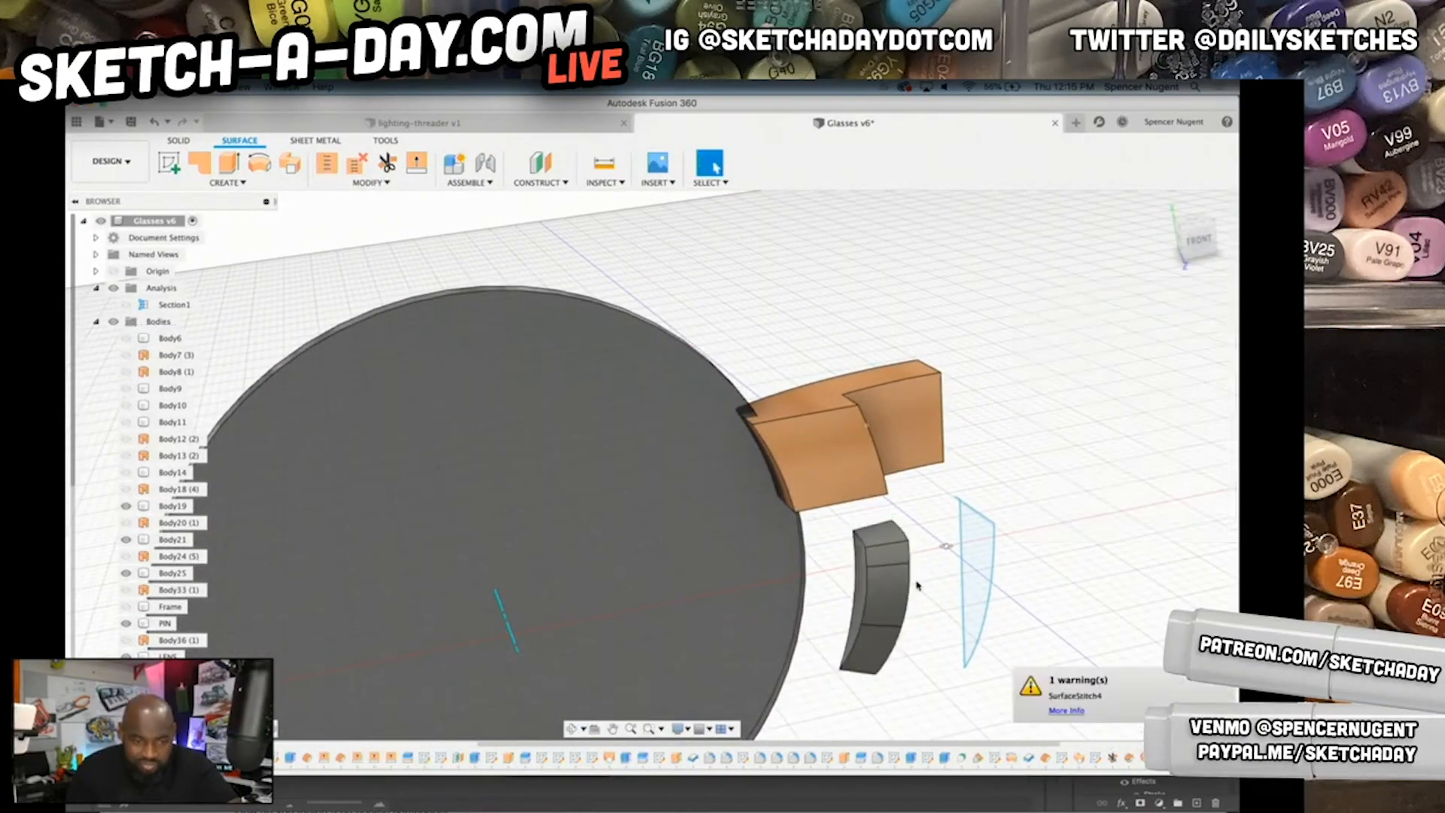
- Review the details of the stitch warning and inspect the inner faces of the stitched curved piece
left_click(1068, 710)
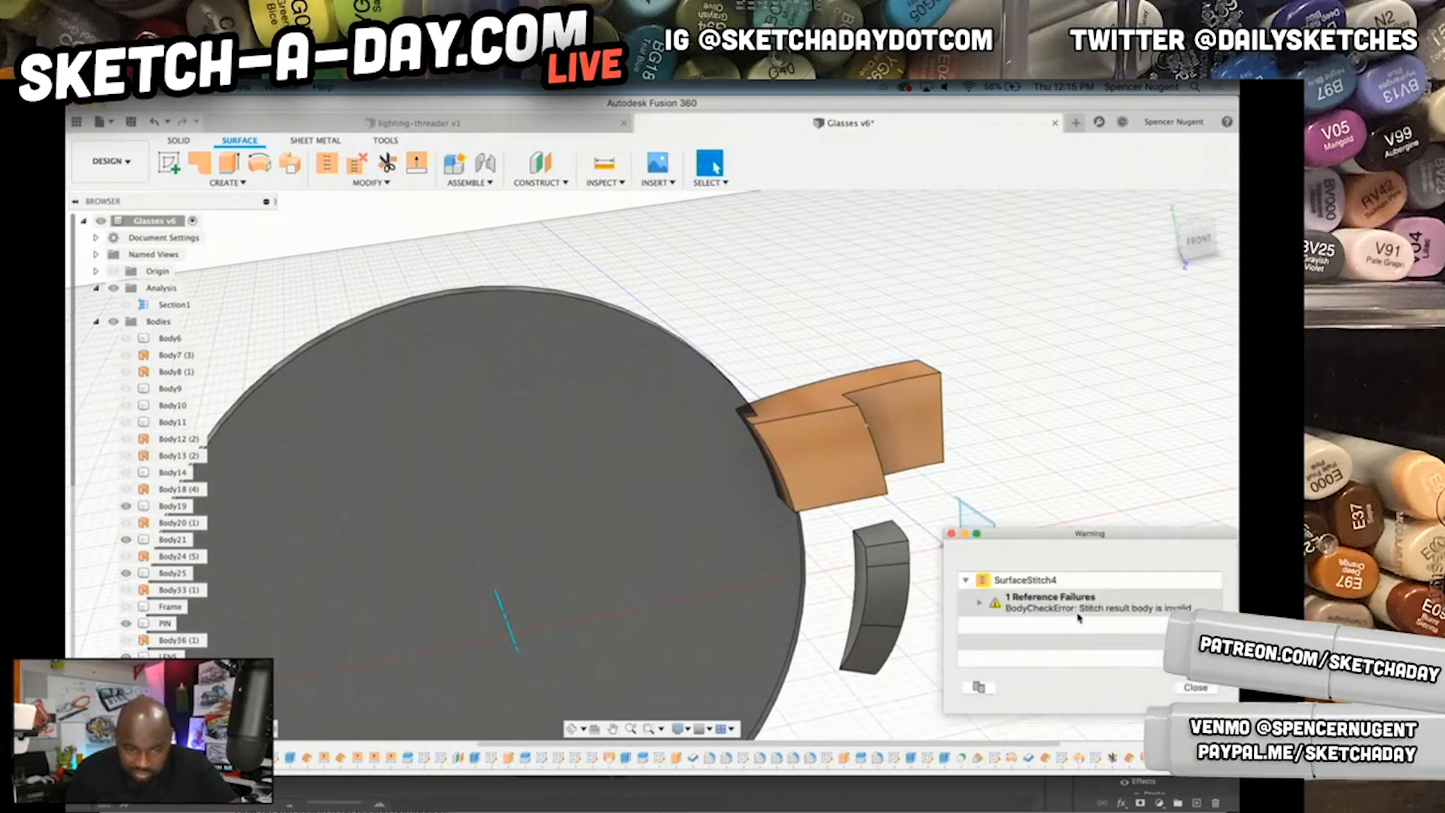
left_click(1195, 688)
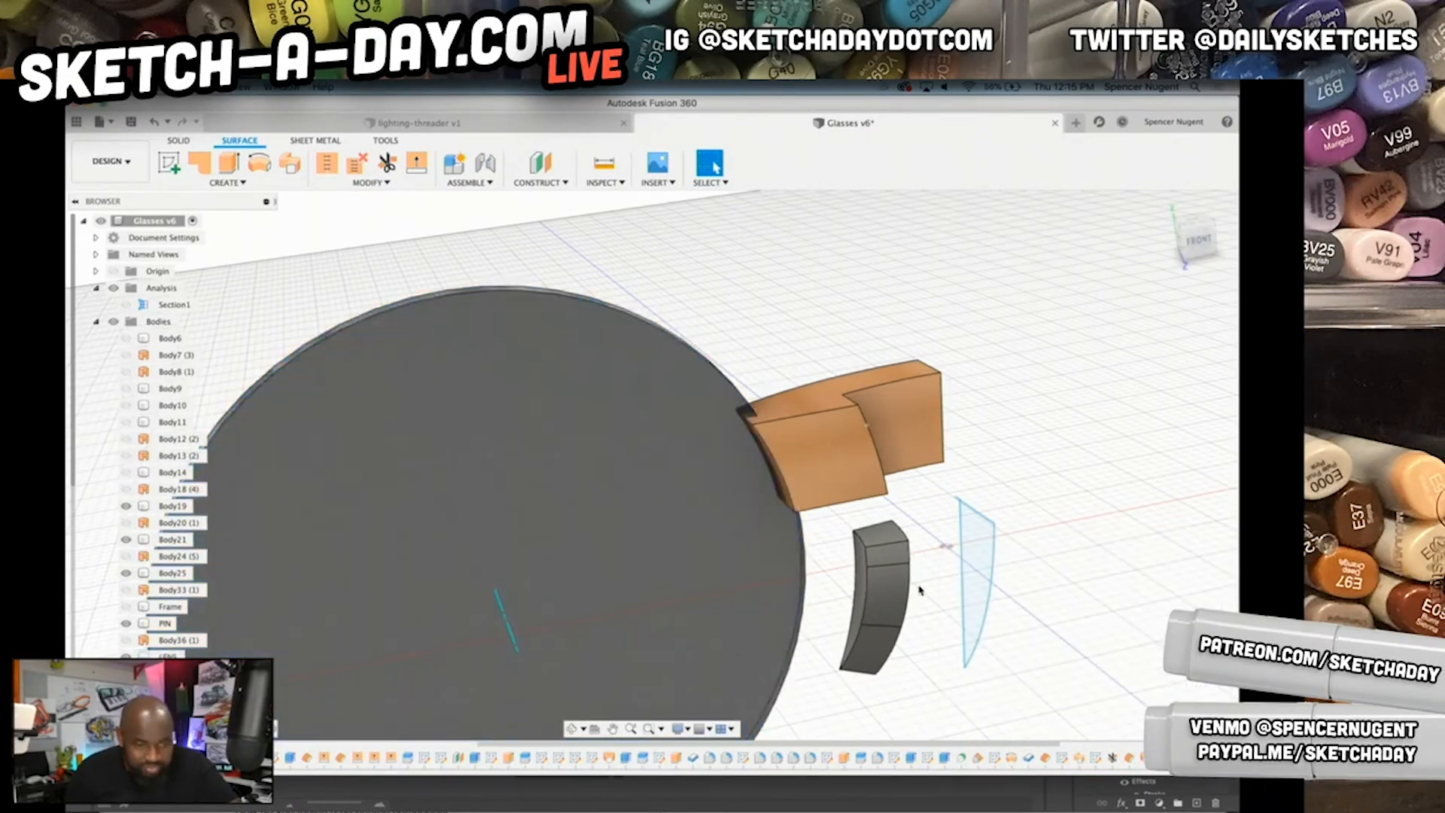
middle_click_drag(919, 591, 855, 711, "shift")
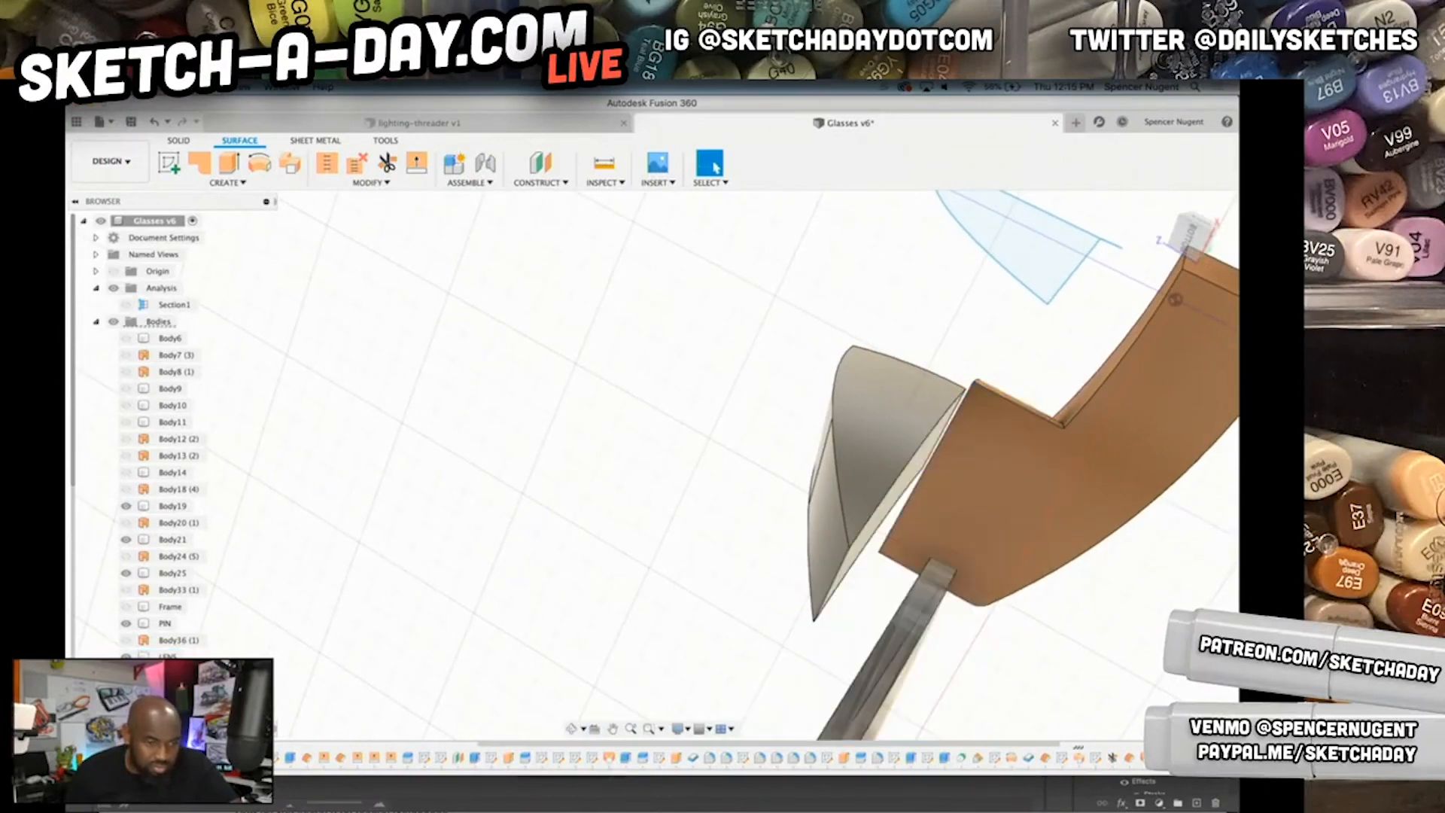
left_click(159, 645)
left_click(891, 453)
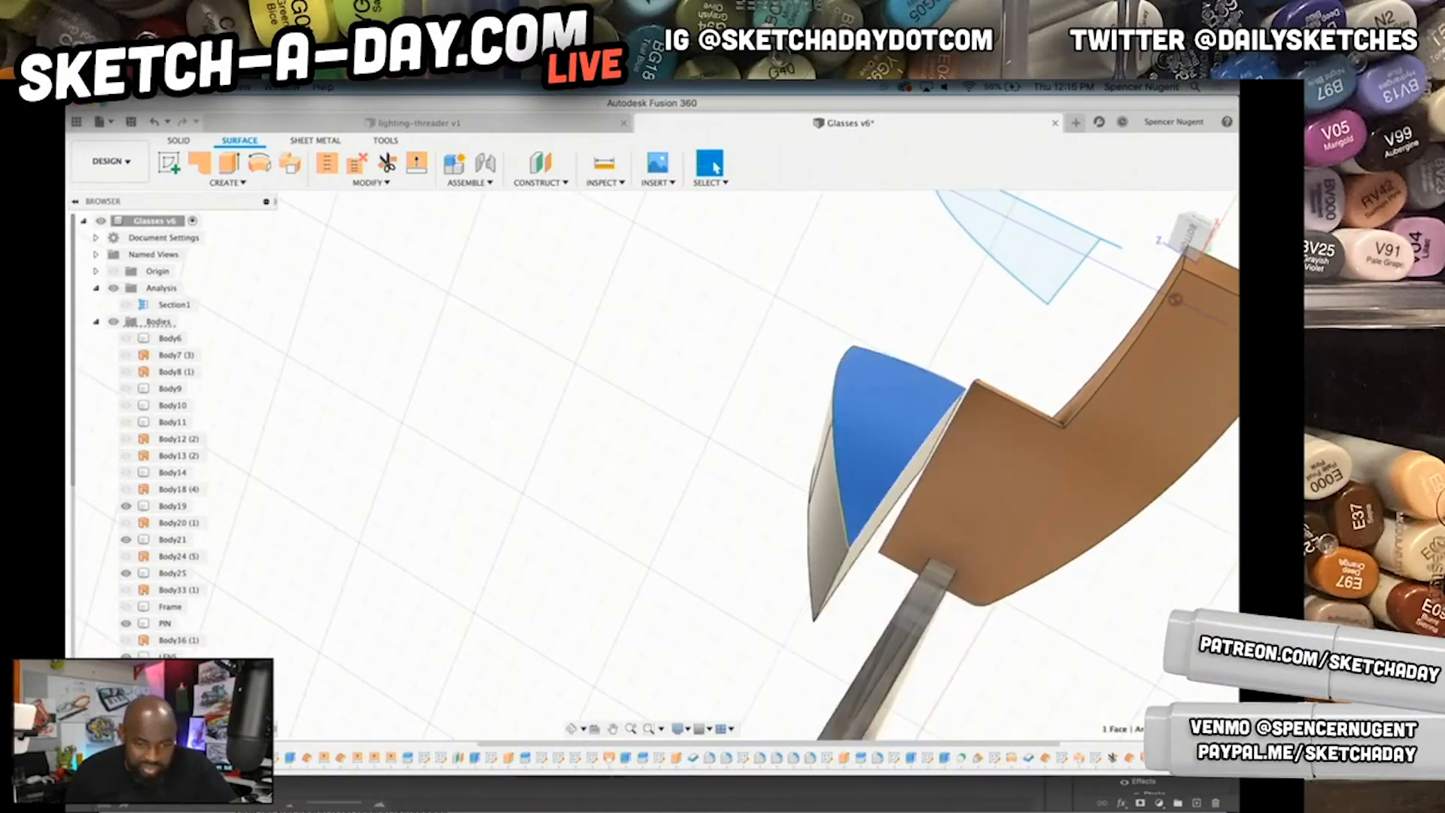
- Delete the stitch feature and the remaining features that form the curved piece from the design history
right_click(1088, 757)
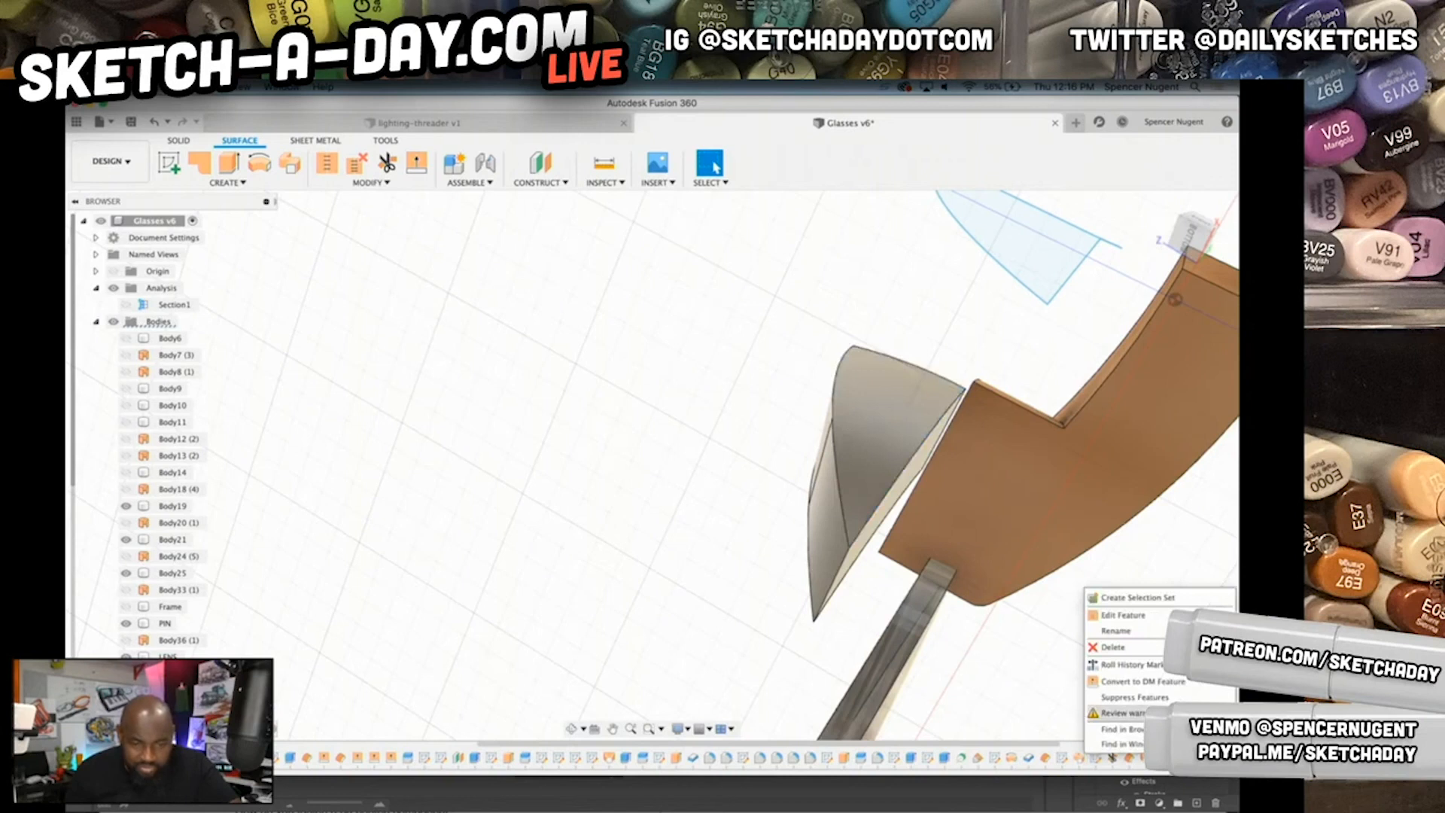
left_click(1117, 648)
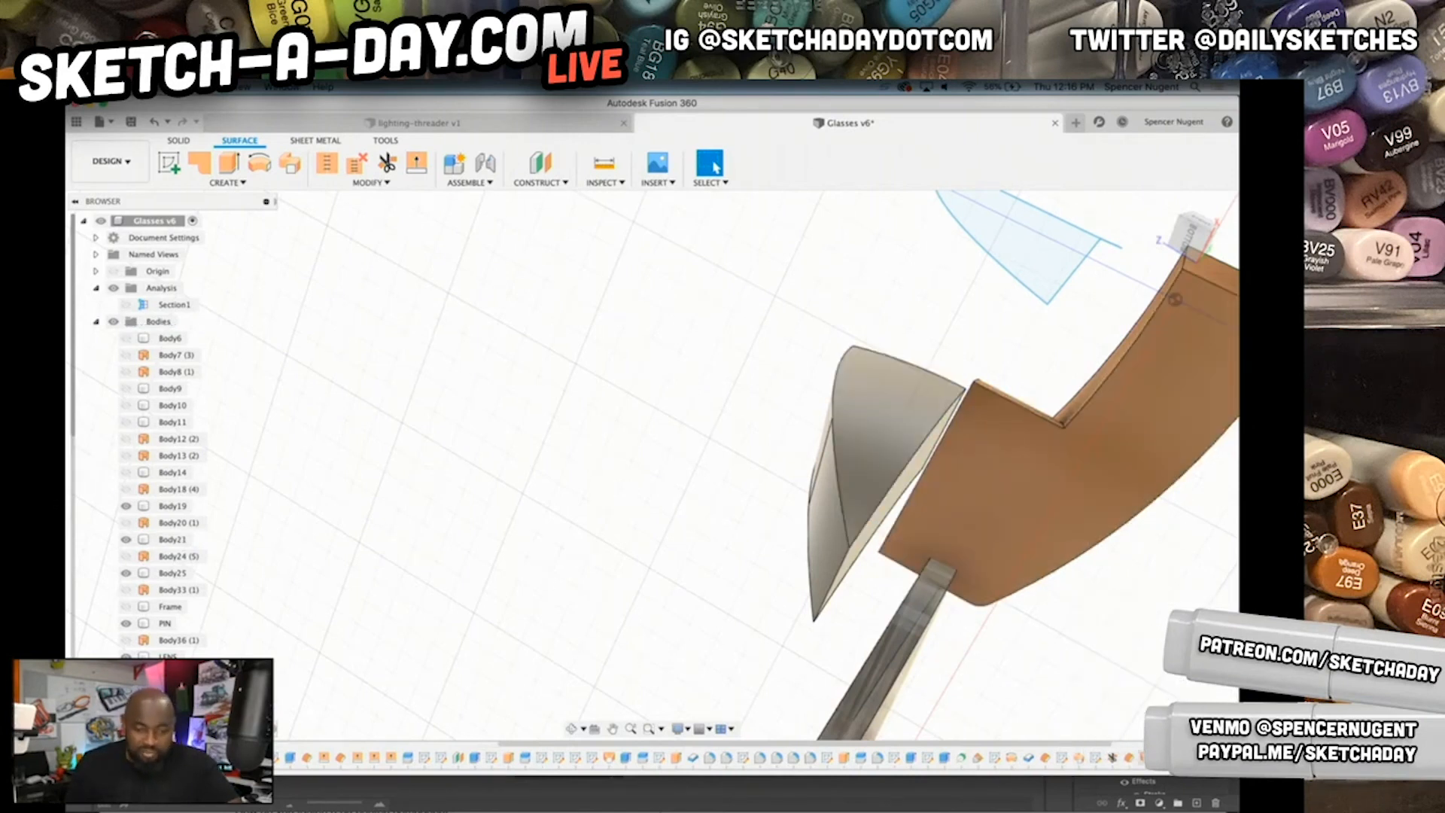
right_click(1103, 759)
left_click(1103, 715)
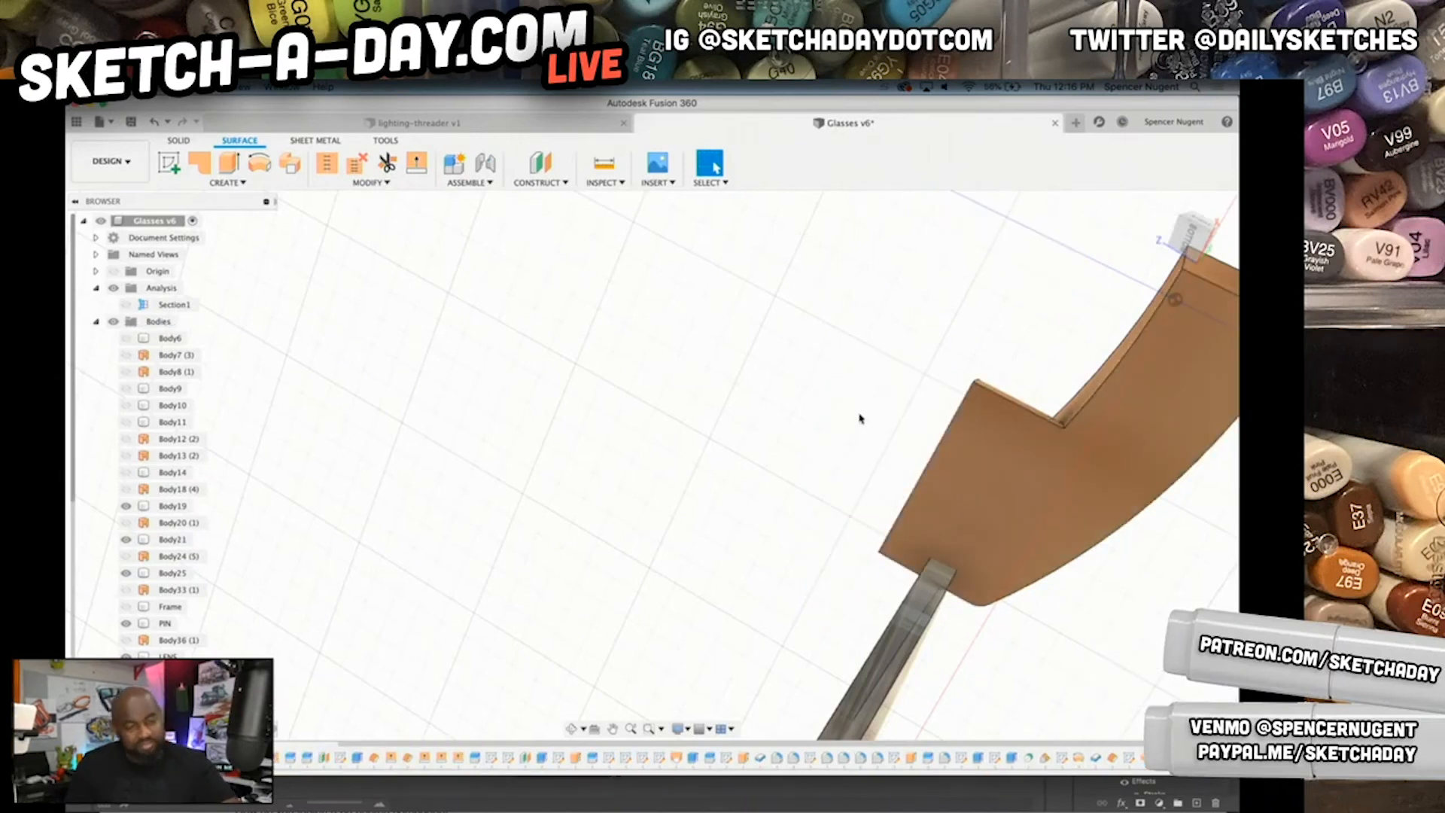
- Show the Frame body and examine how its rim meets the orange hinge block
scroll(861, 414, "down", 5)
mouse_move(862, 426)
middle_mouse_down("shift")
mouse_move(838, 519)
mouse_move(842, 436)
middle_mouse_up("shift")
scroll(903, 314, "up", 5)
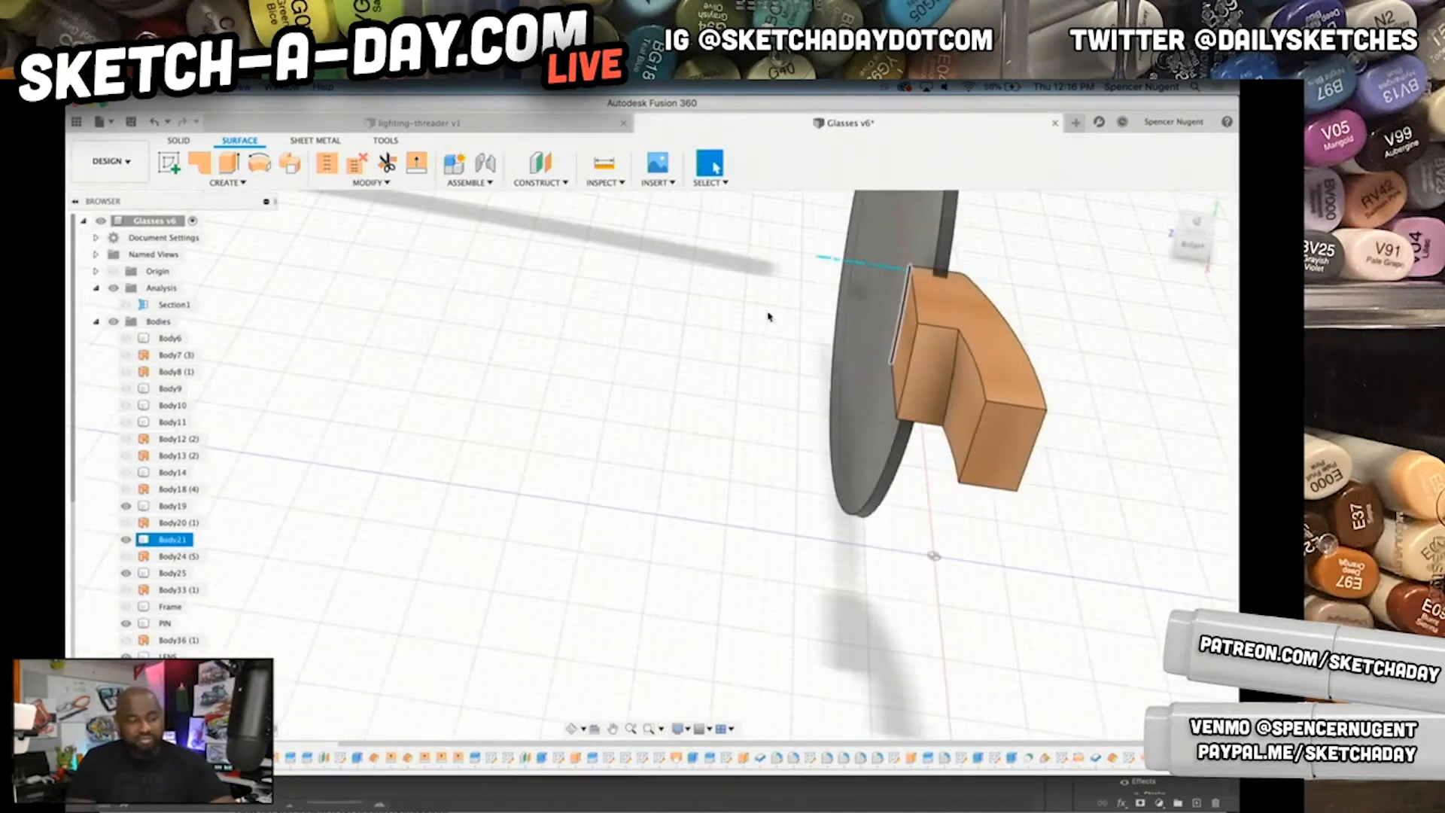
right_click(162, 605)
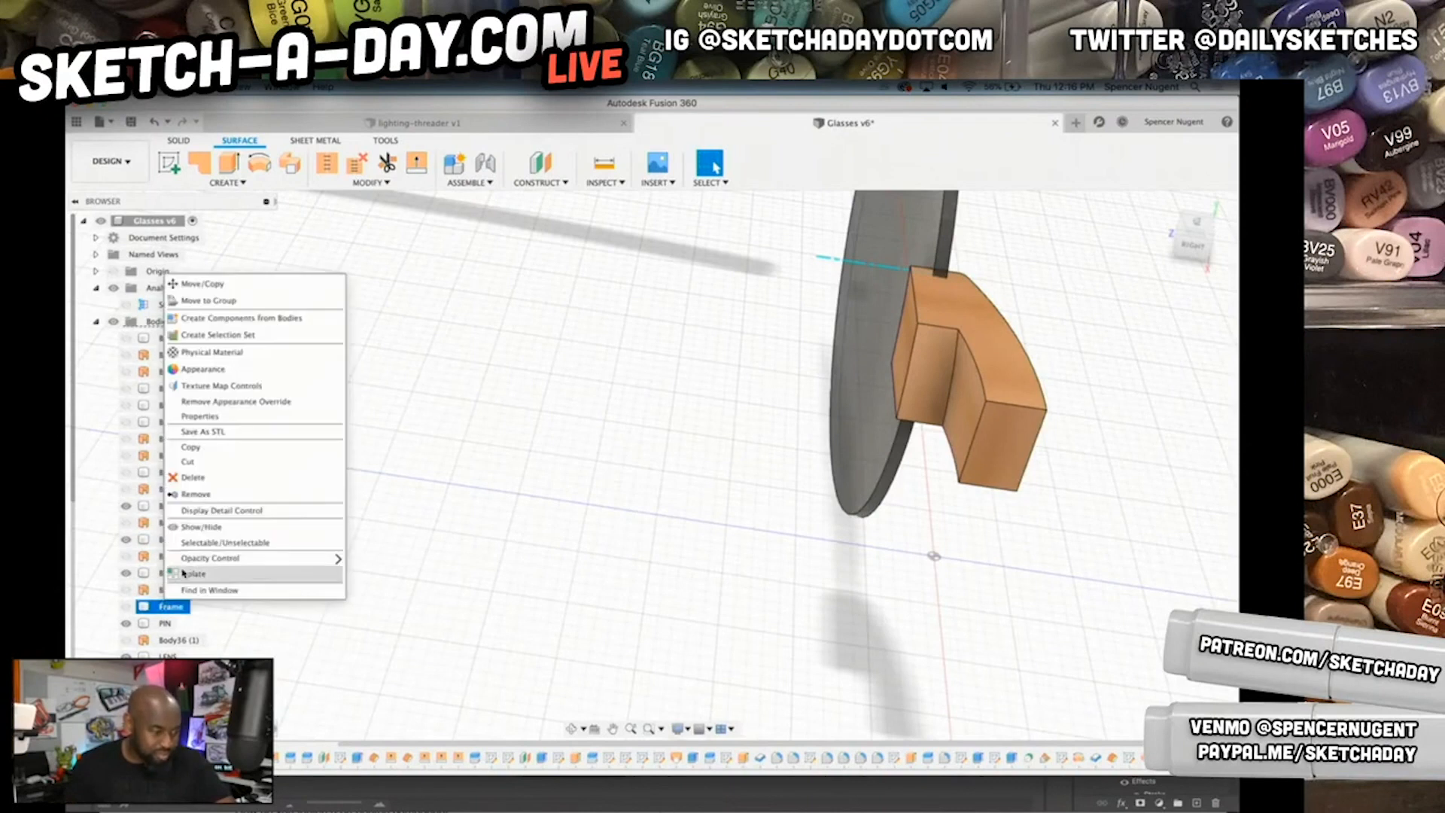
left_click(194, 592)
left_click(127, 607)
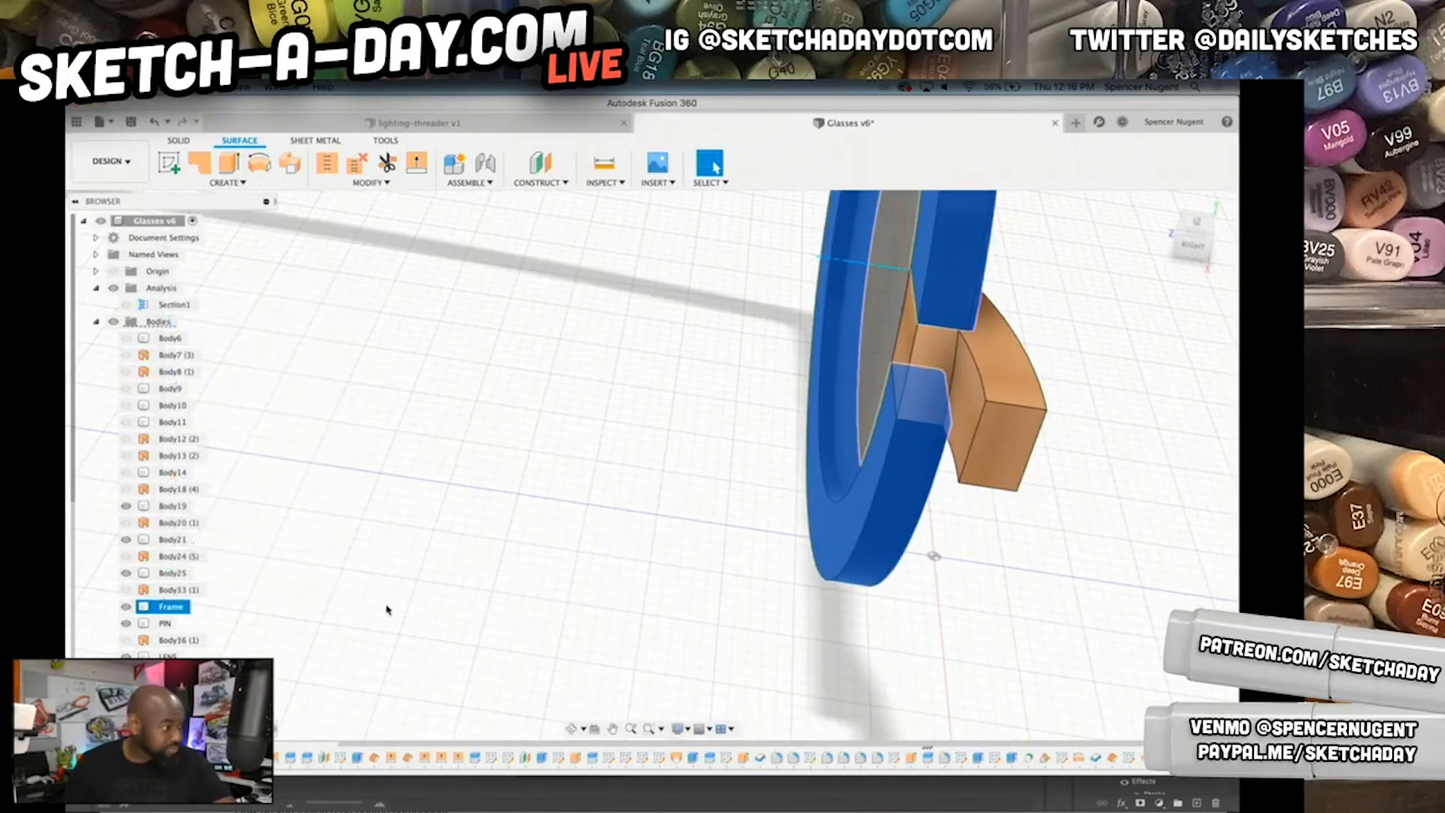
middle_click_drag(695, 543, 874, 590, "shift")
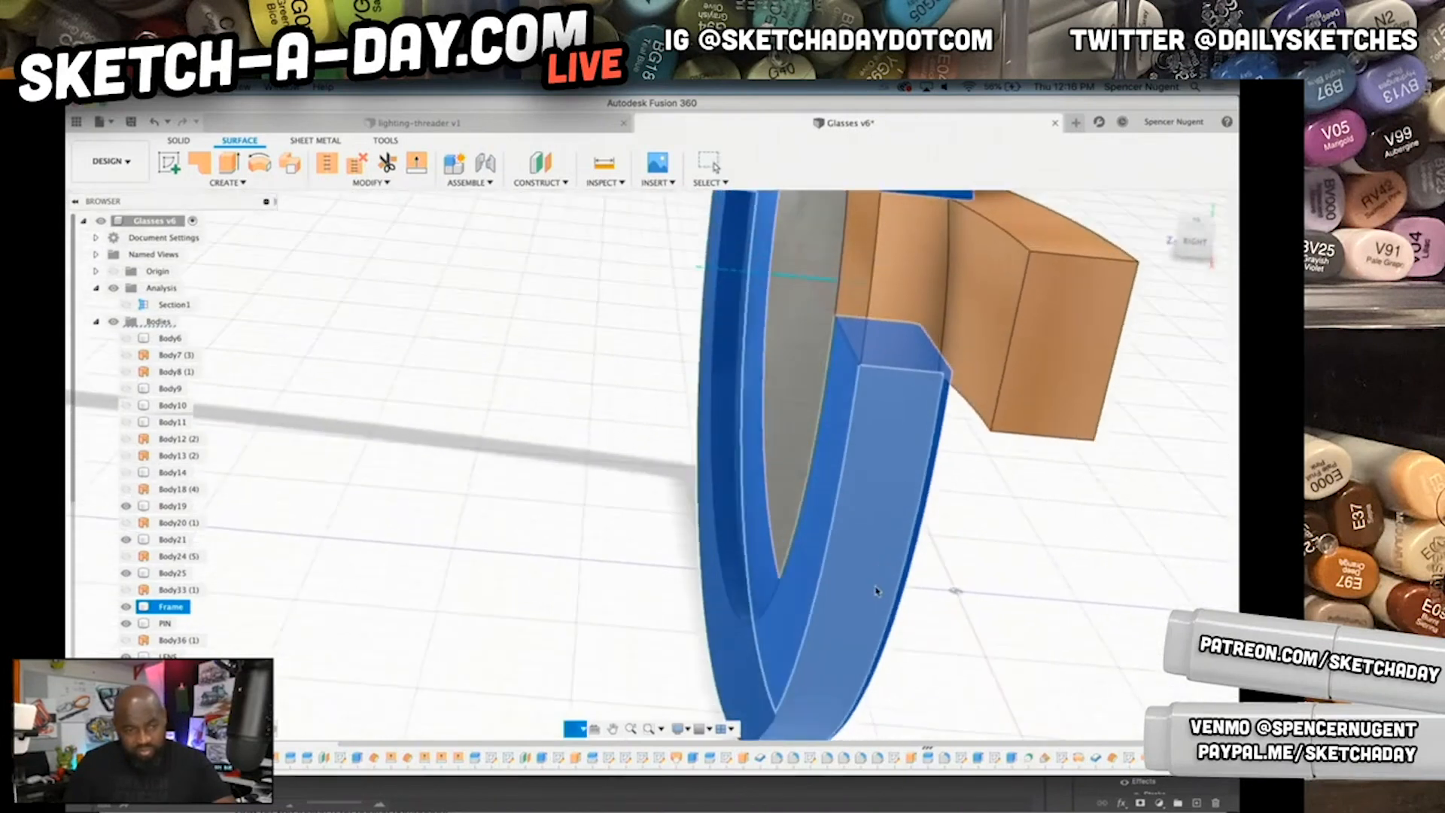
left_click(968, 571)
scroll(763, 542, "down", 4)
scroll(760, 576, "up", 3)
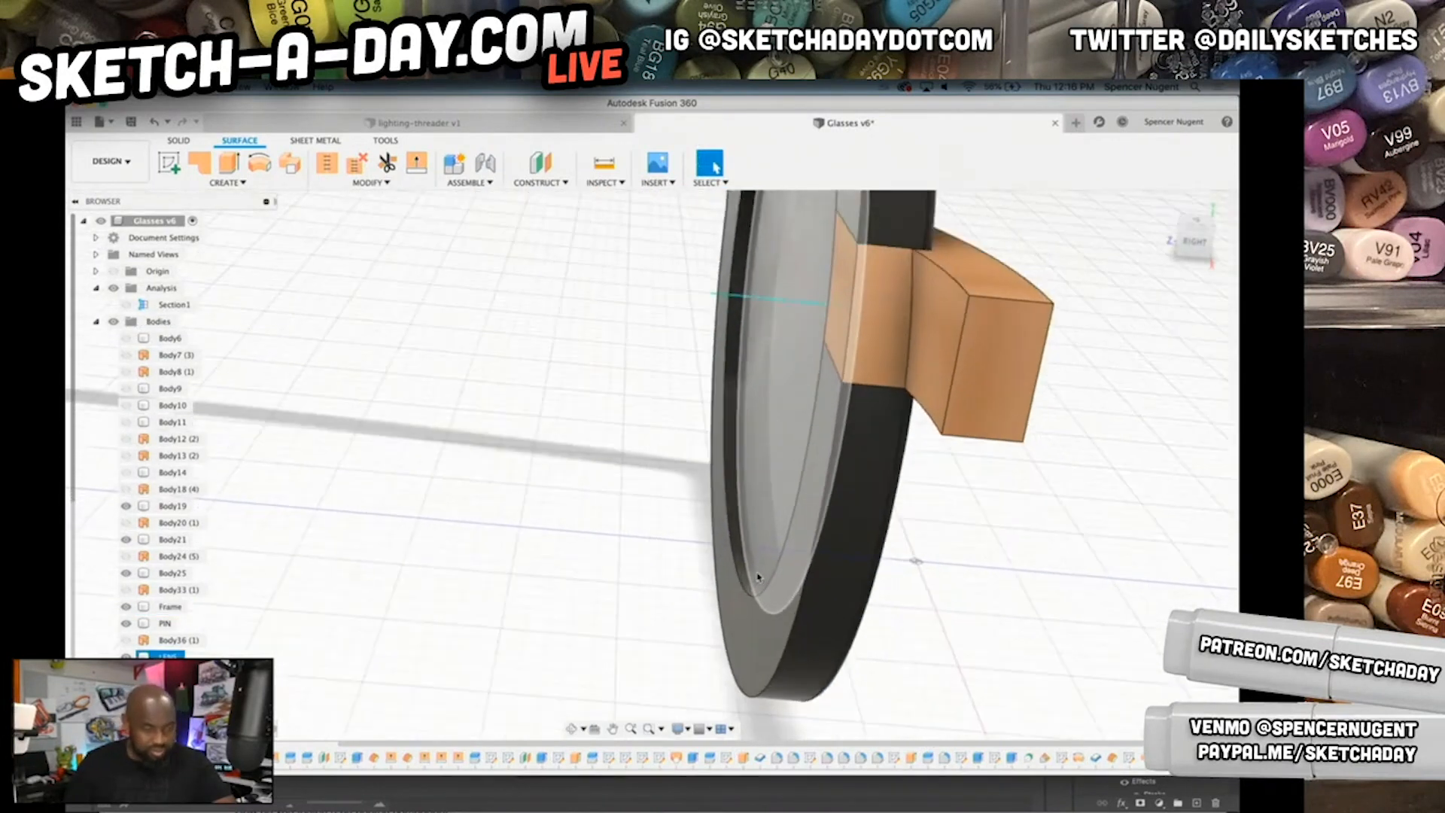
left_click(761, 577)
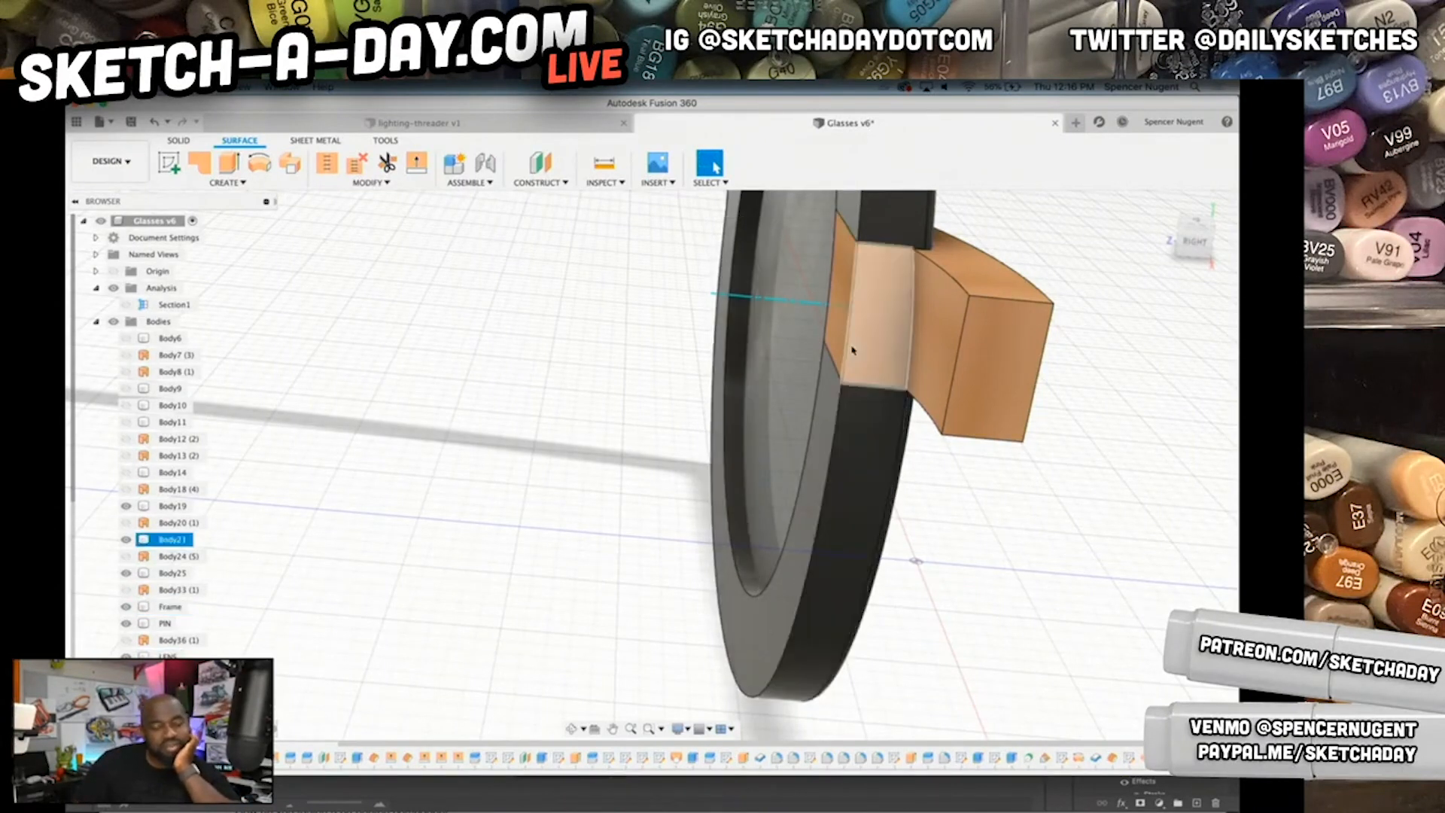
right_click(871, 367)
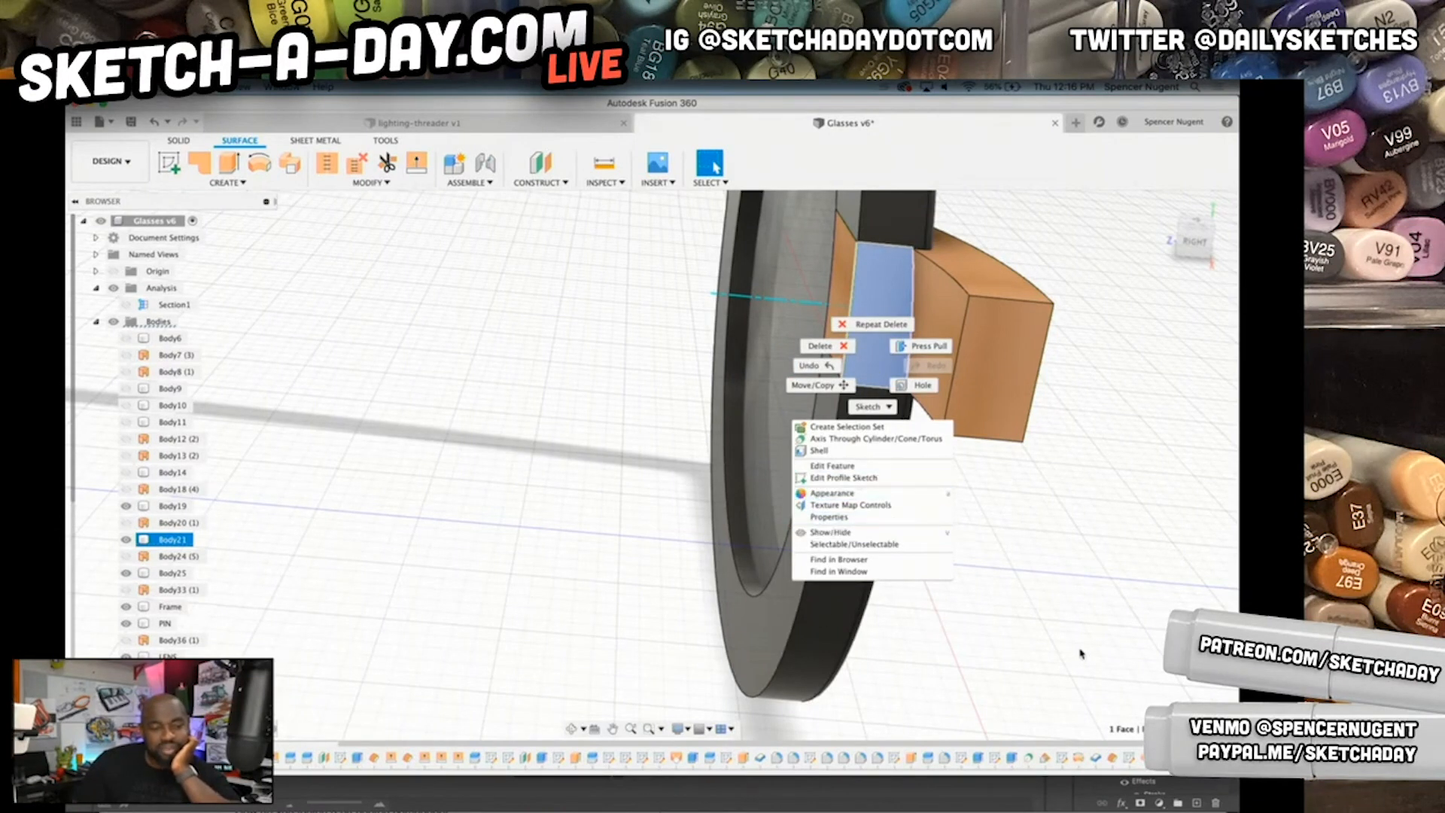
left_click(831, 532)
right_click(867, 501)
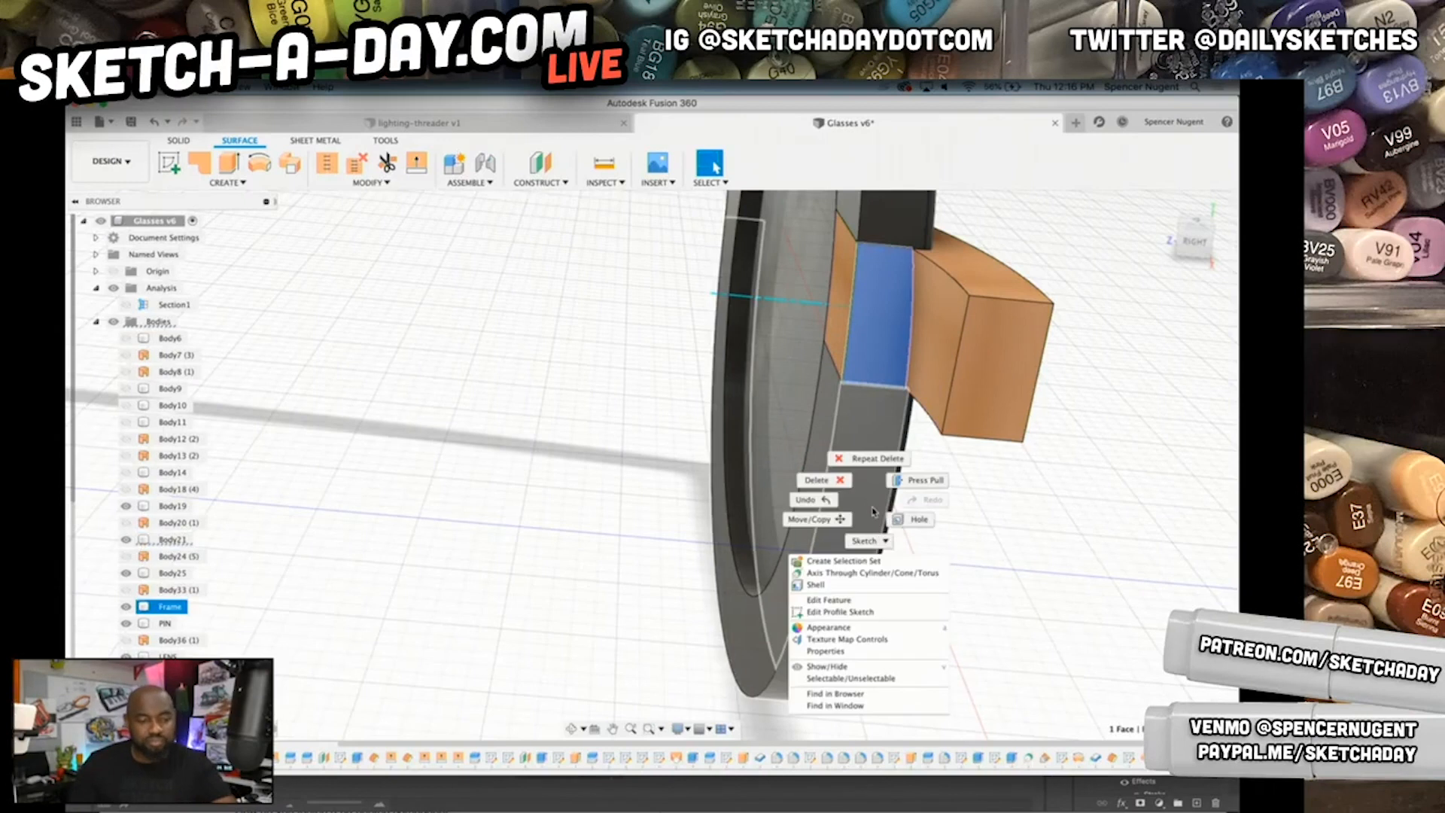
left_click(837, 666)
key("super+z")
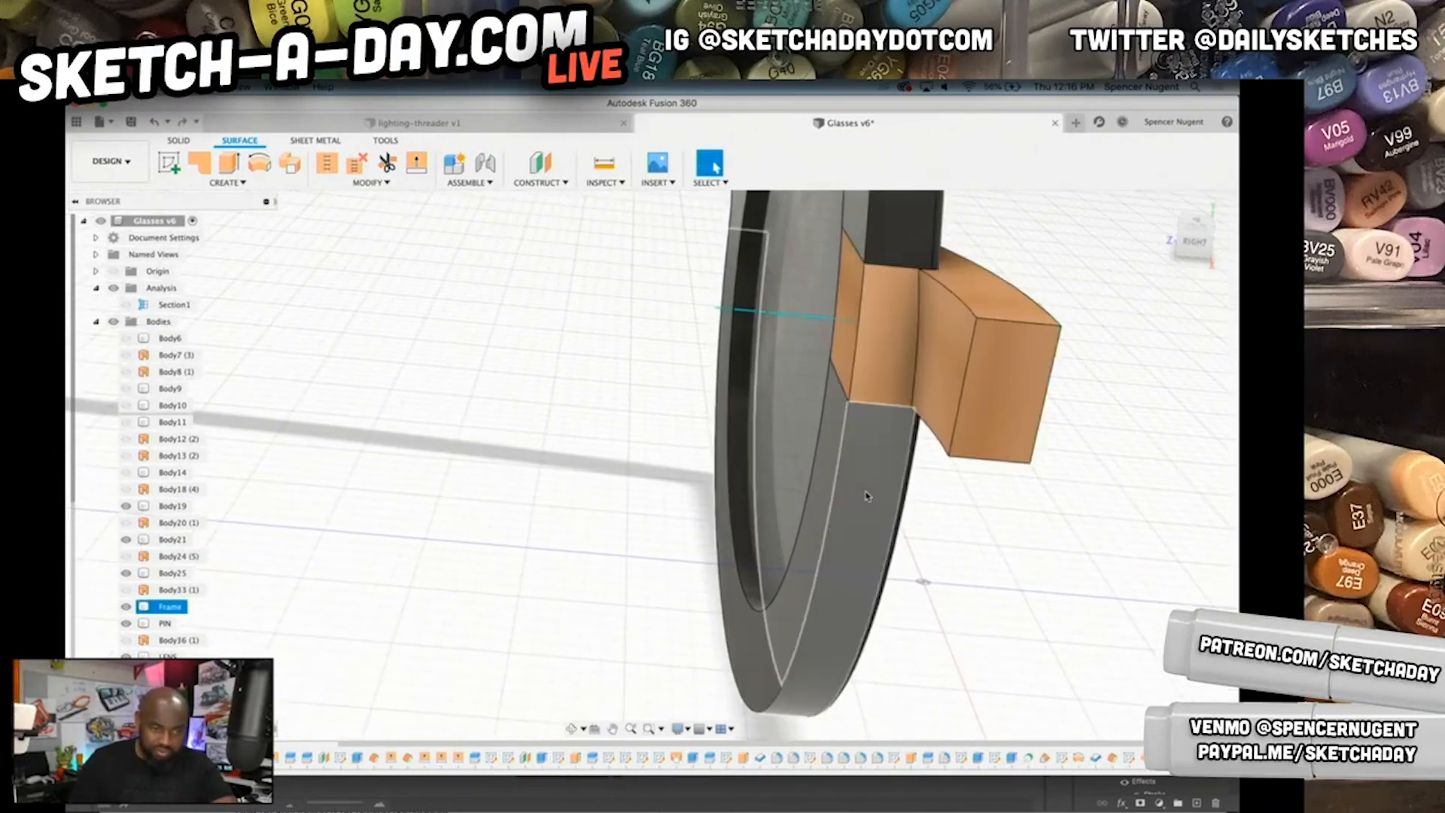
- Hide the Frame body to expose the orange hinge block and the lens
right_click(851, 490)
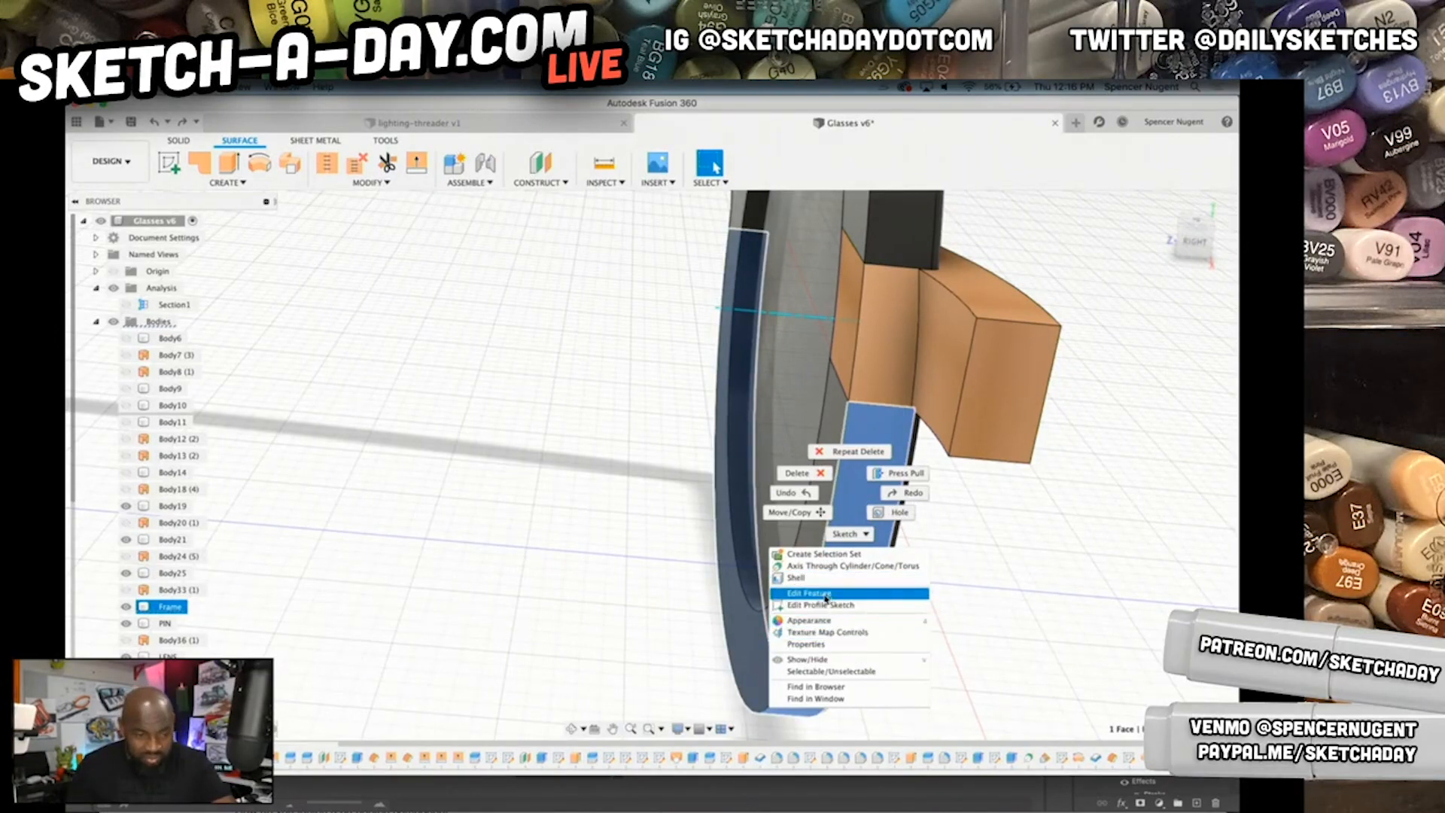
left_click(807, 660)
middle_click_drag(926, 632, 942, 453, "shift")
- Create a sketch on the flat underside face of the orange hinge block
left_click(942, 449)
left_click(901, 355)
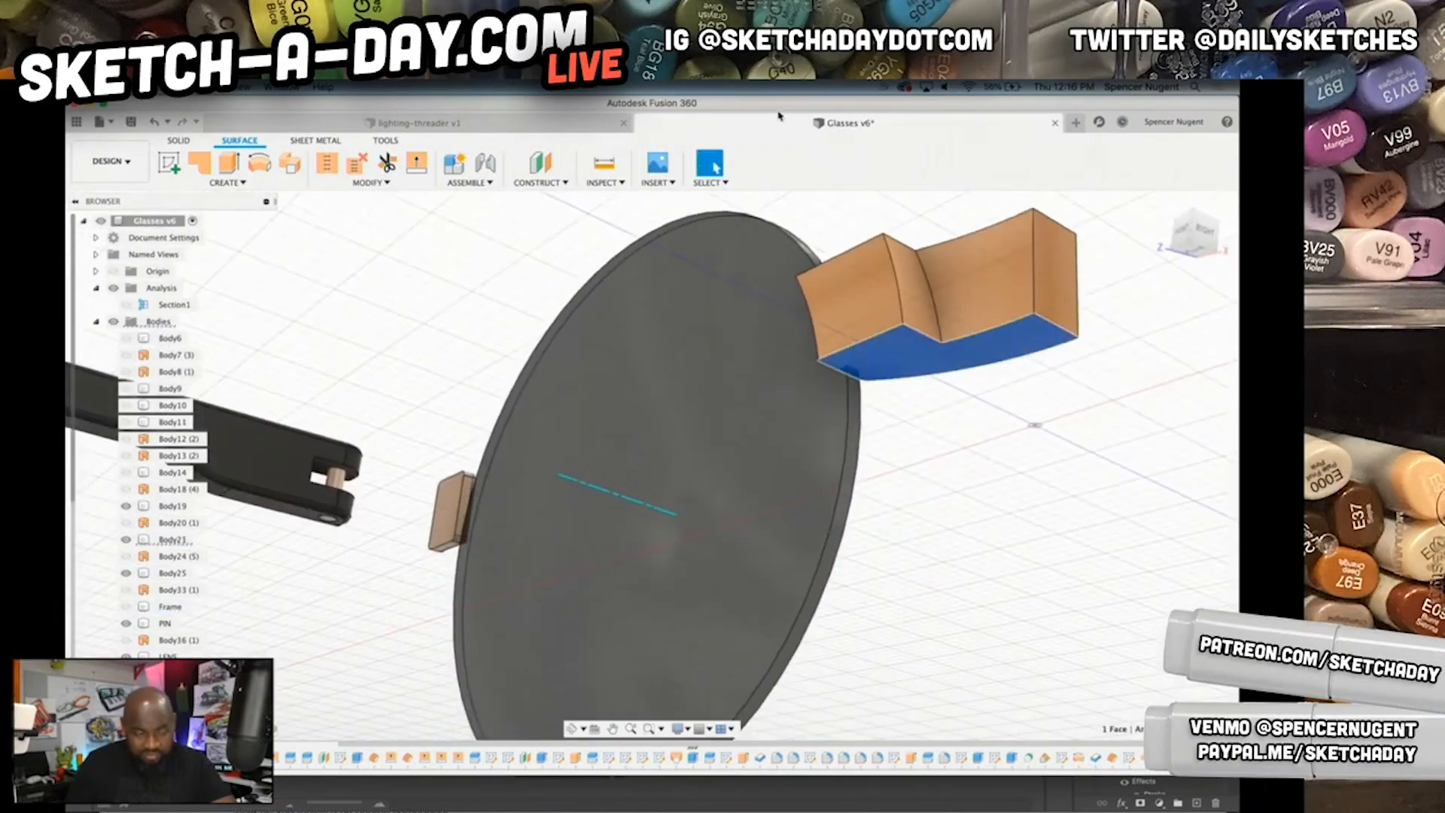
left_click(1205, 258)
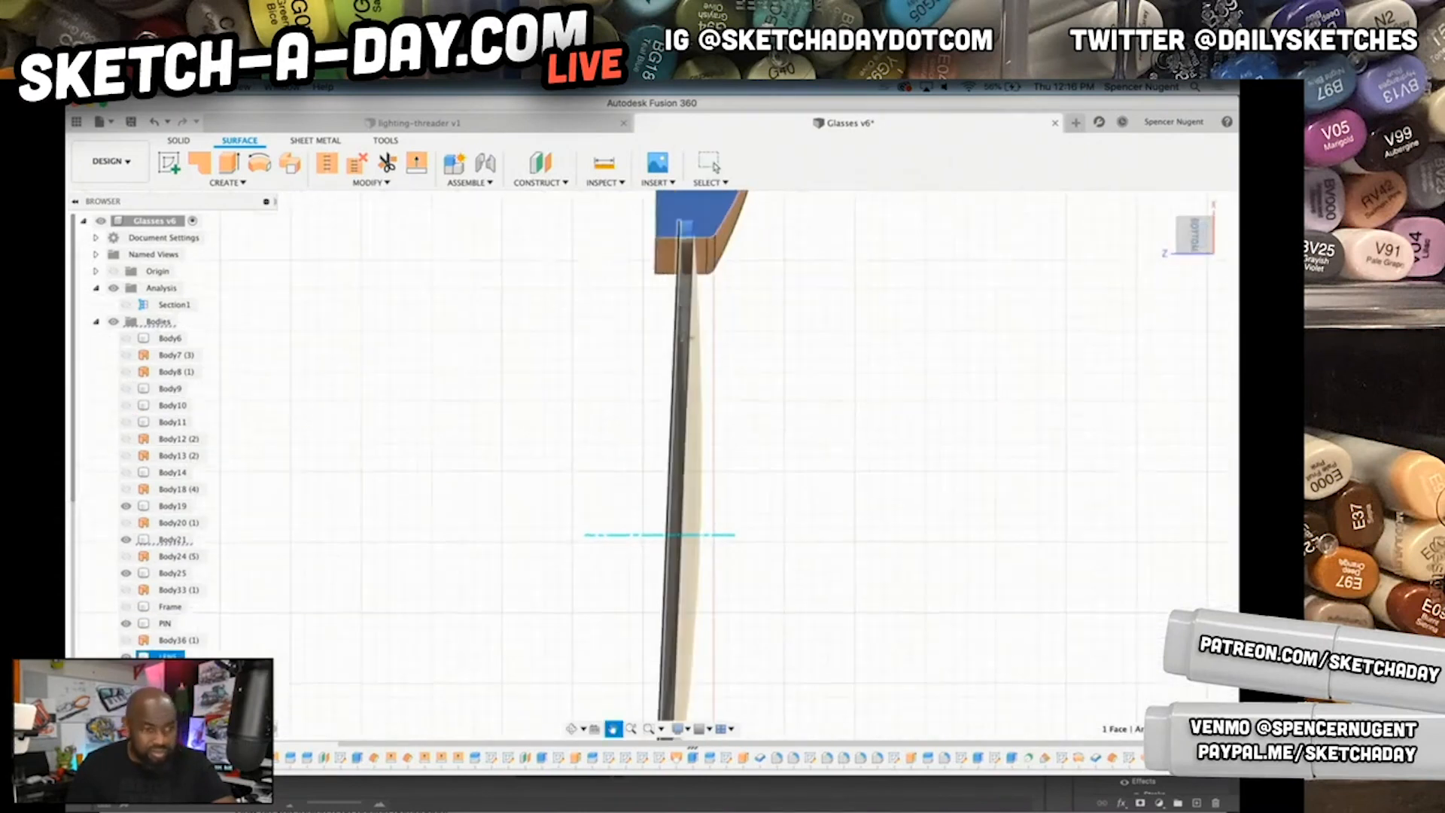
scroll(740, 496, "up", 4)
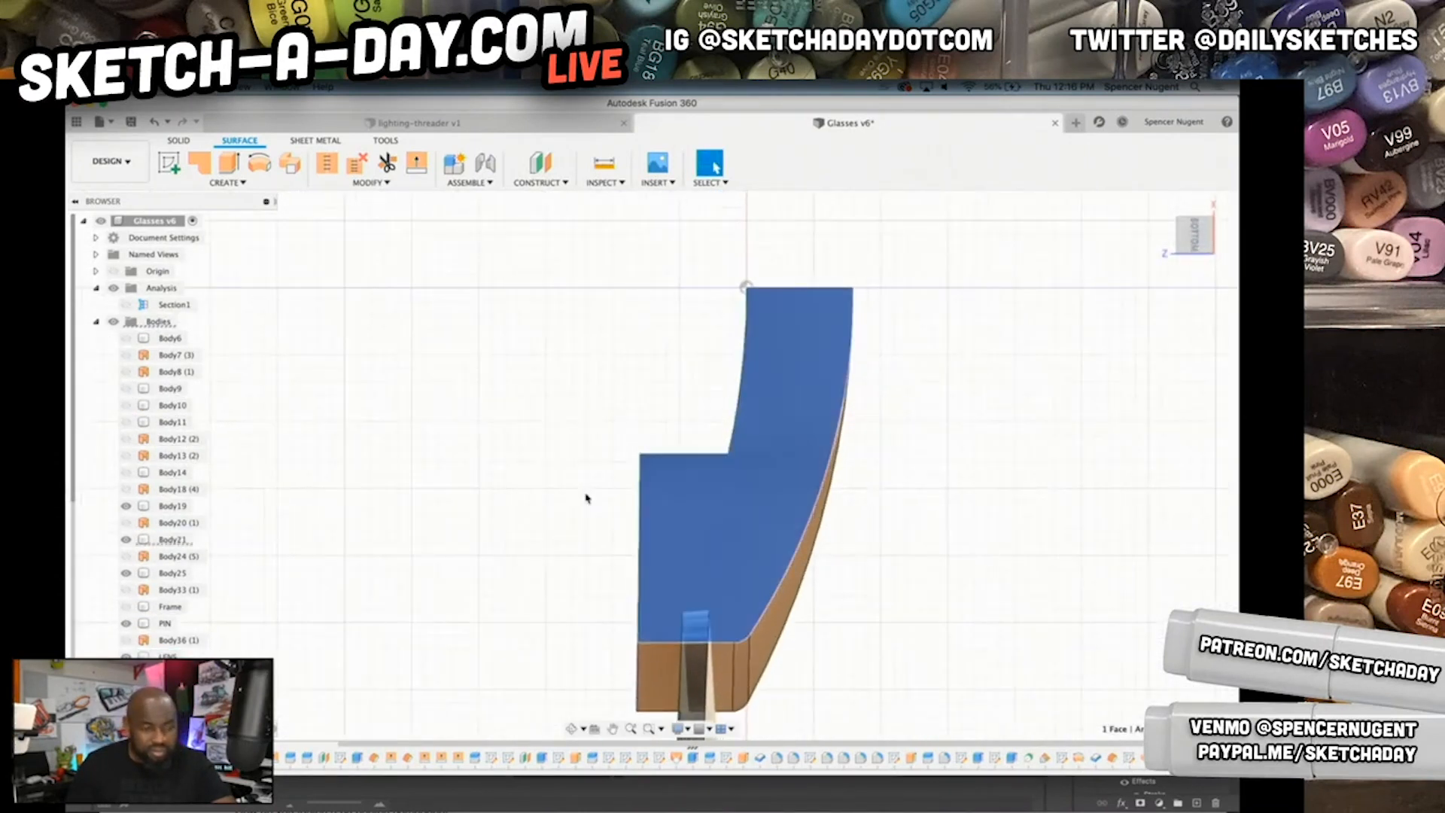
scroll(587, 497, "down", 3)
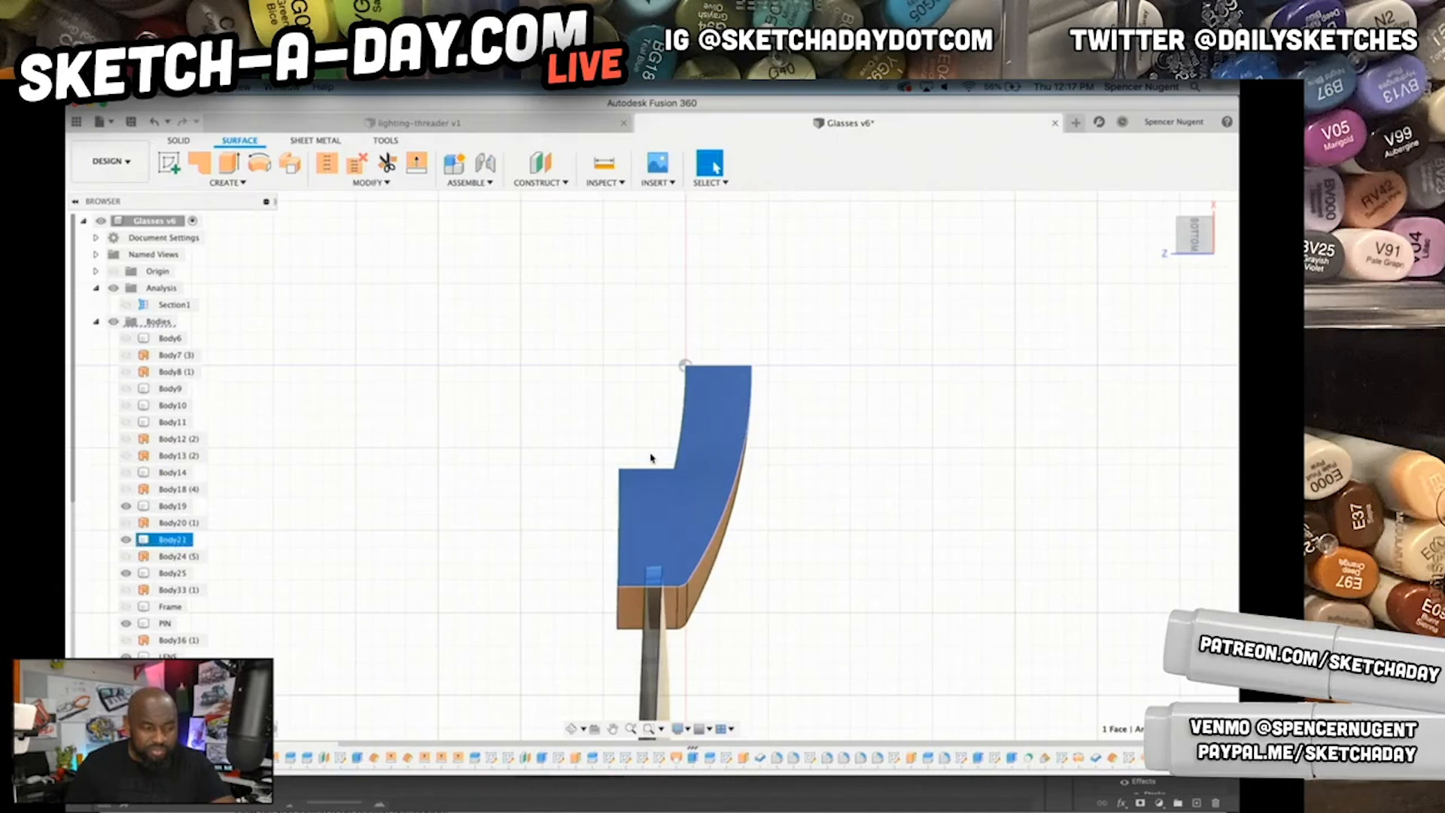
left_click(198, 186)
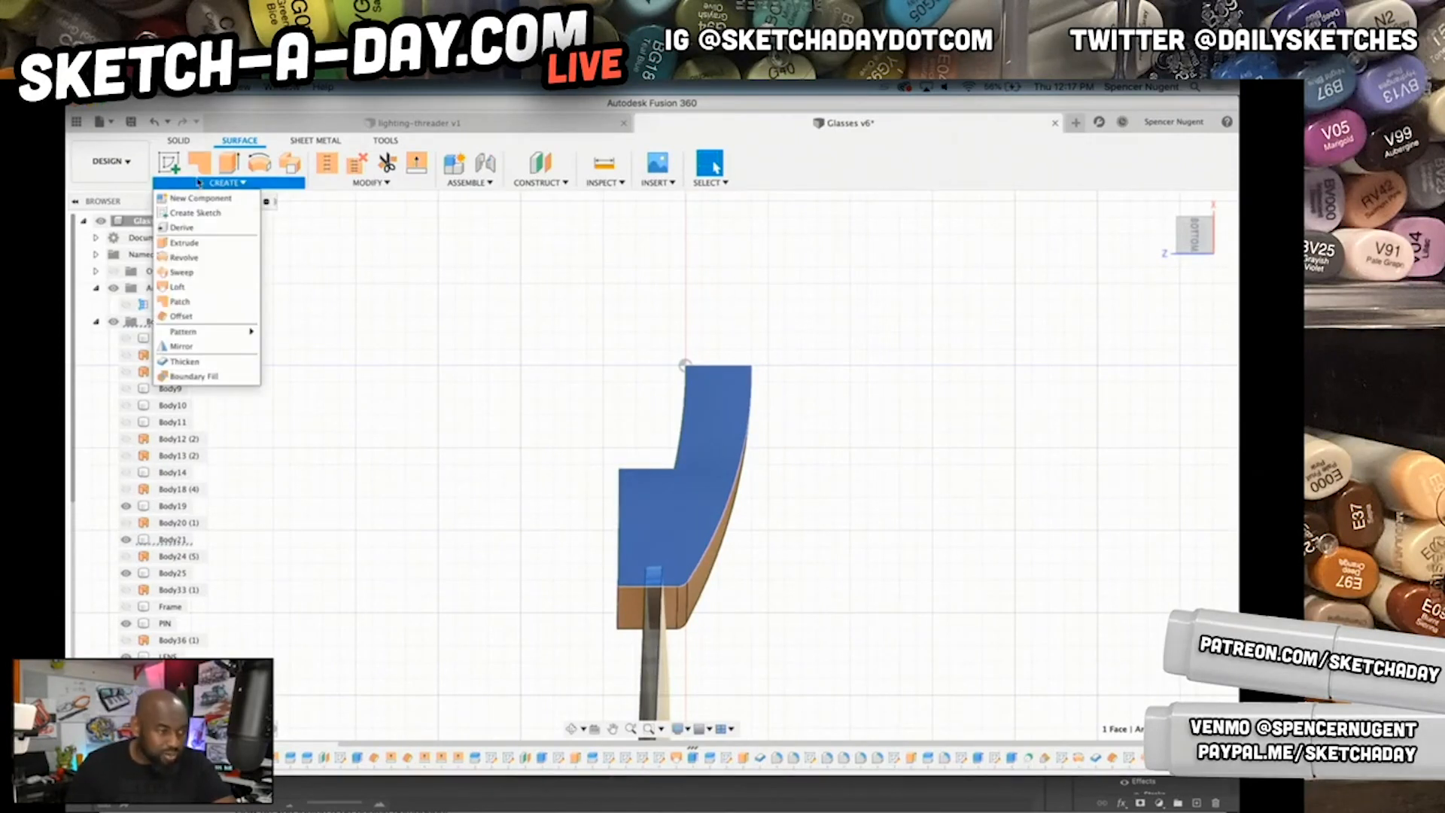
left_click(169, 197)
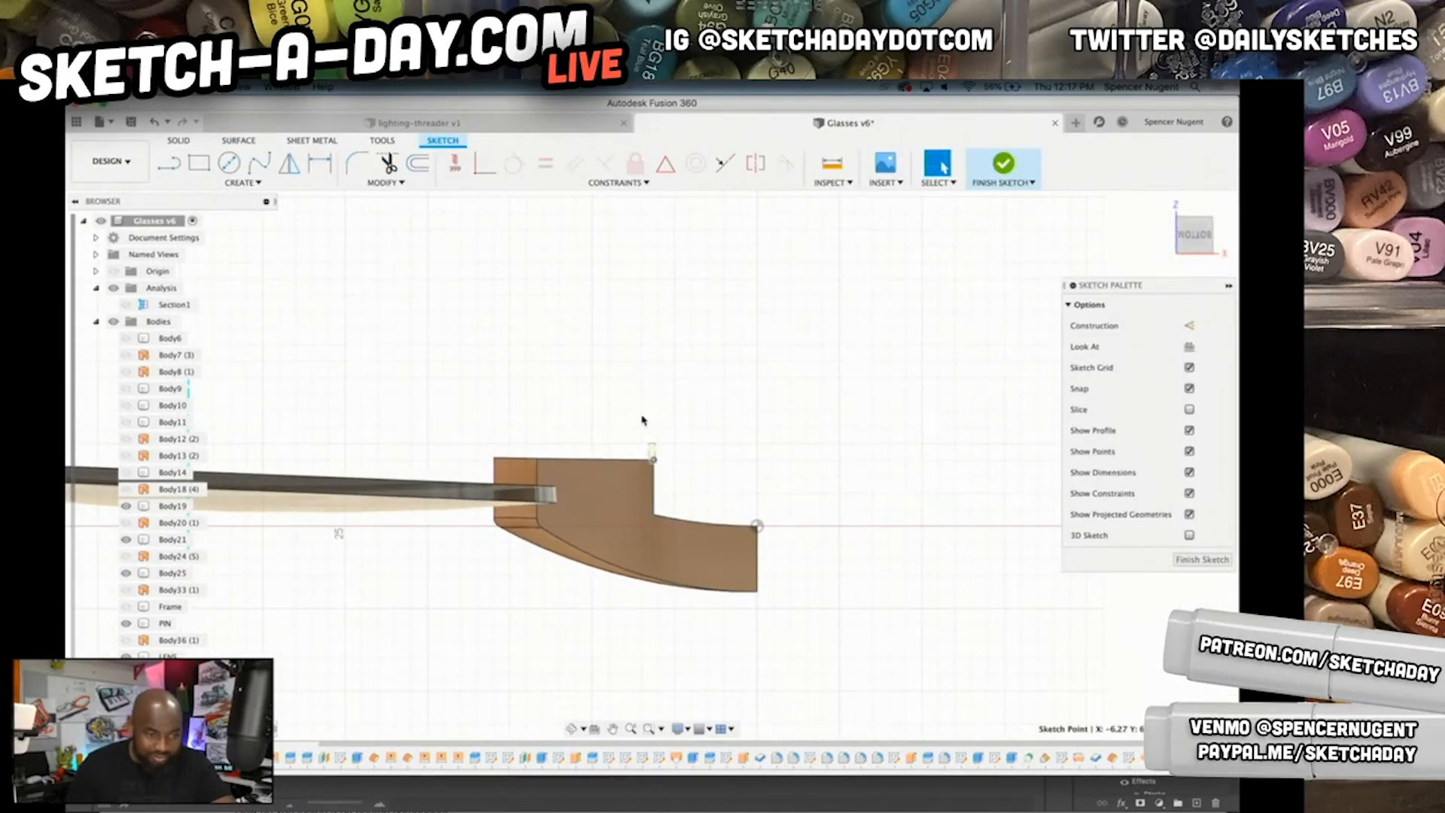
left_click_drag(616, 338, 616, 338)
left_click(409, 263)
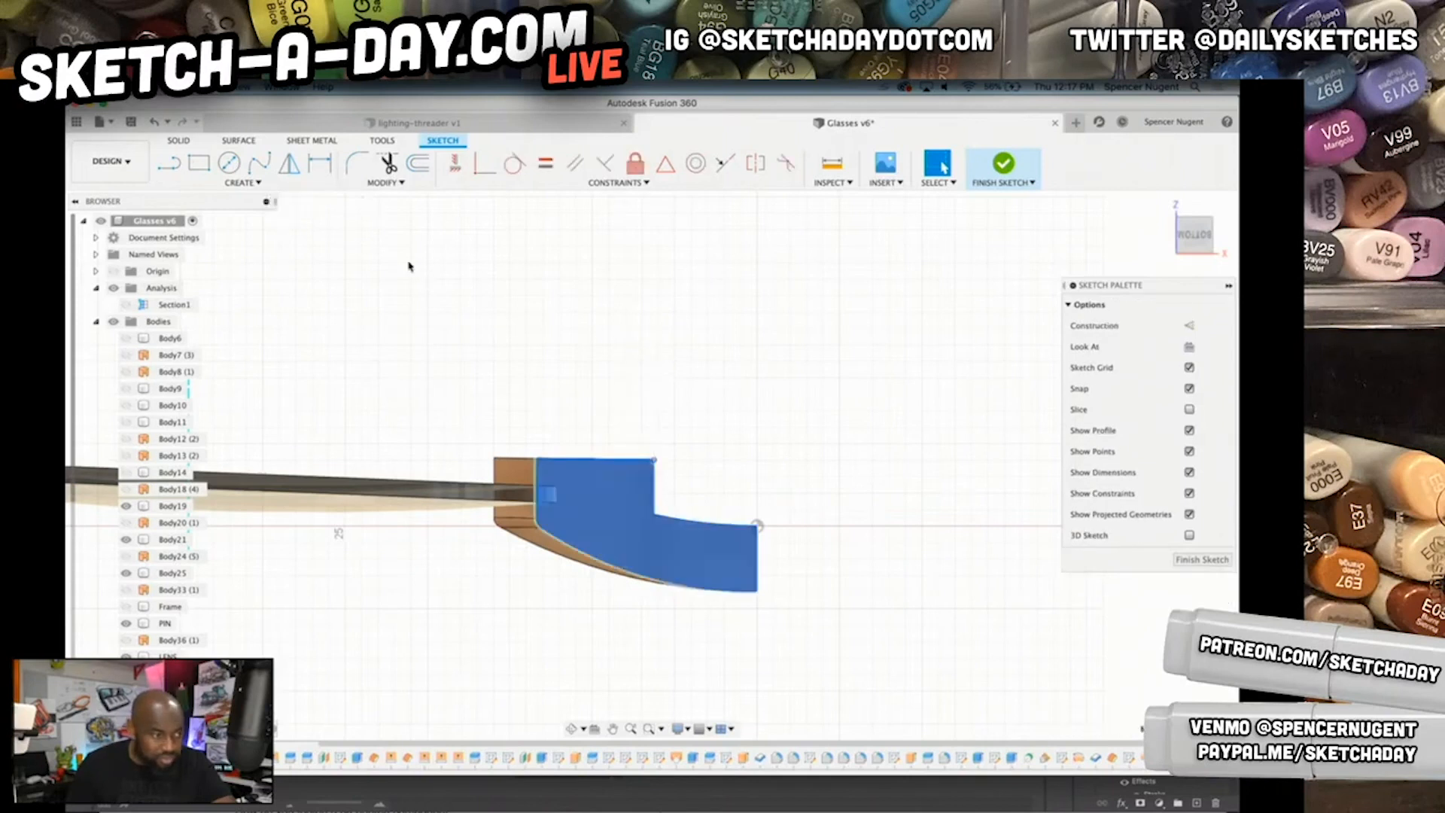
- Sketch a tangent arc rising from the outer corner of the block's rear edge, ending in a short horizontal line
left_click(169, 163)
mouse_move(653, 460)
left_mouse_down()
mouse_move(580, 326)
mouse_move(598, 317)
mouse_move(580, 309)
left_mouse_up()
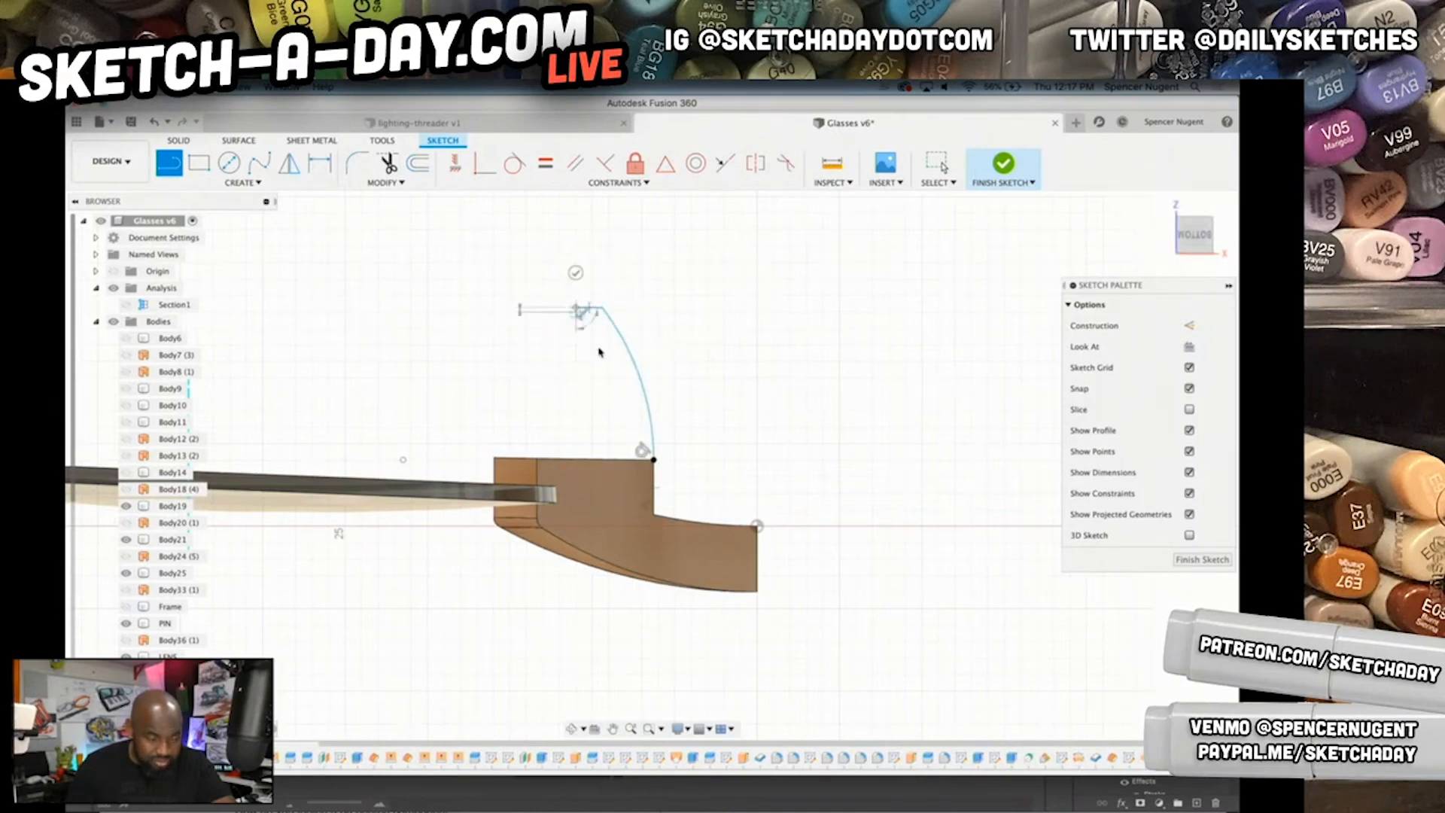
key("Escape")
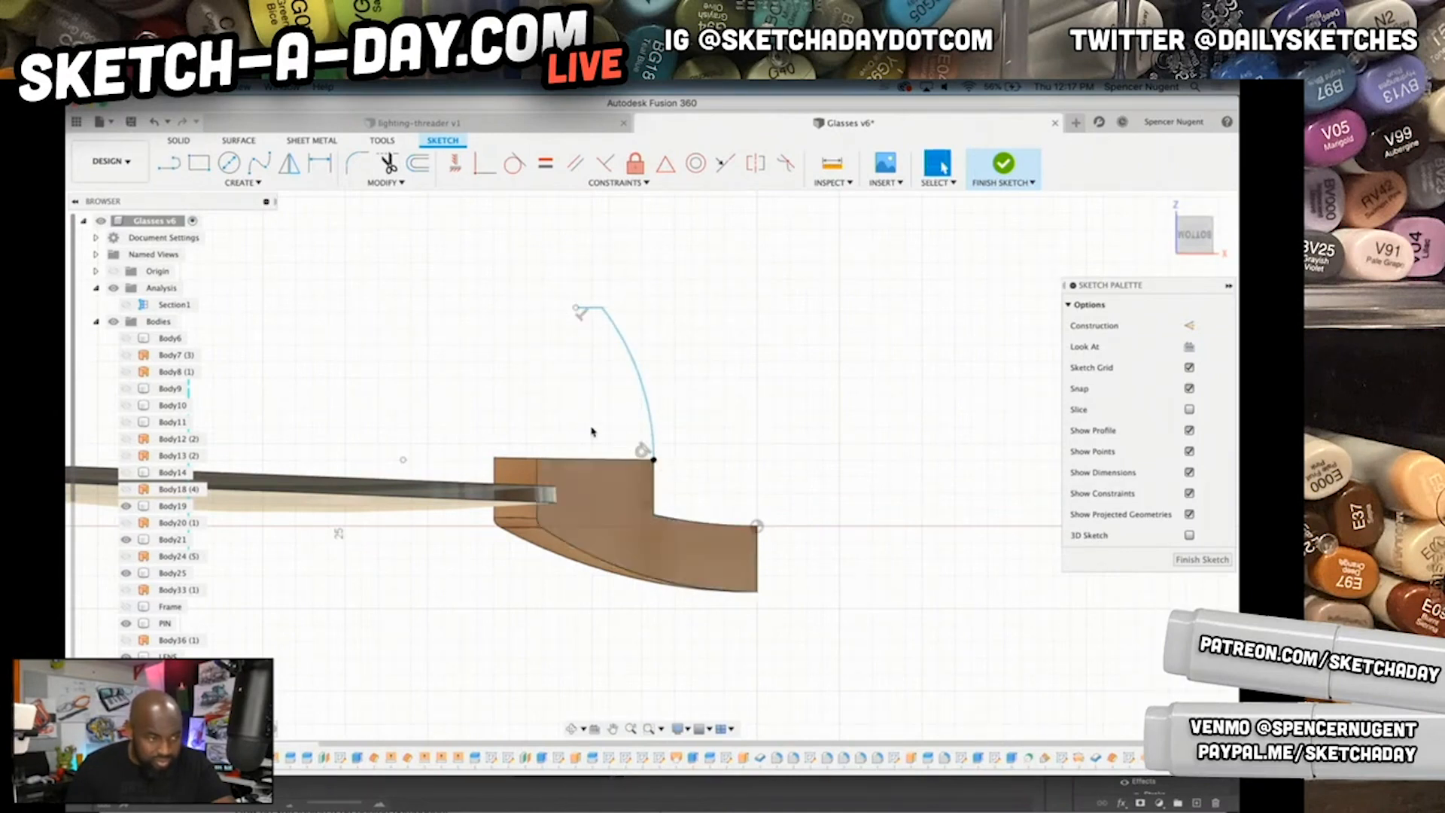
- Draw a short vertical line down from the block's rear edge and a tangent arc from its start to the free end of the short horizontal line
left_click(170, 162)
scroll(583, 456, "up", 3)
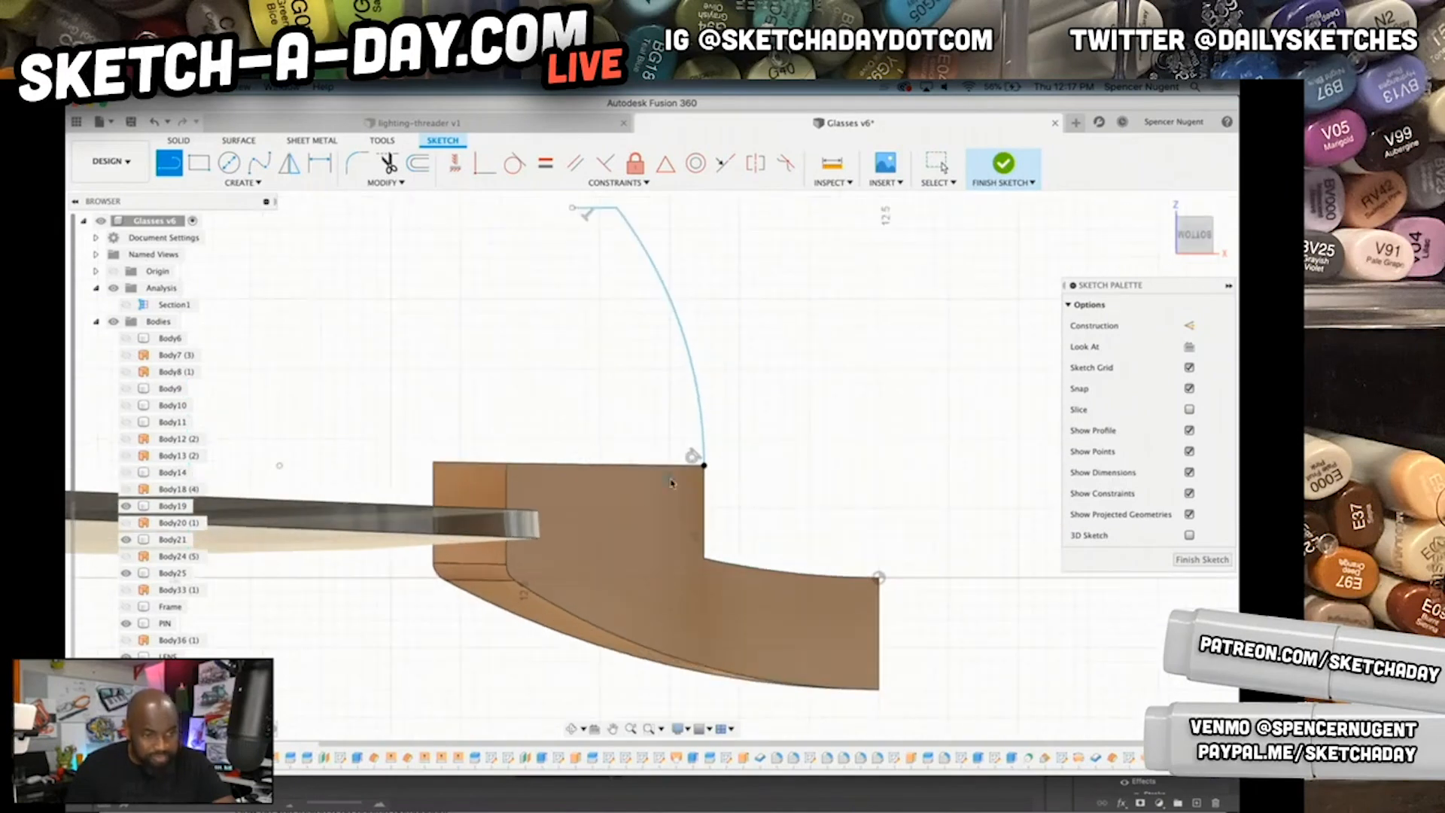
left_click(704, 466)
left_click(663, 468)
left_click(657, 514)
key("Escape")
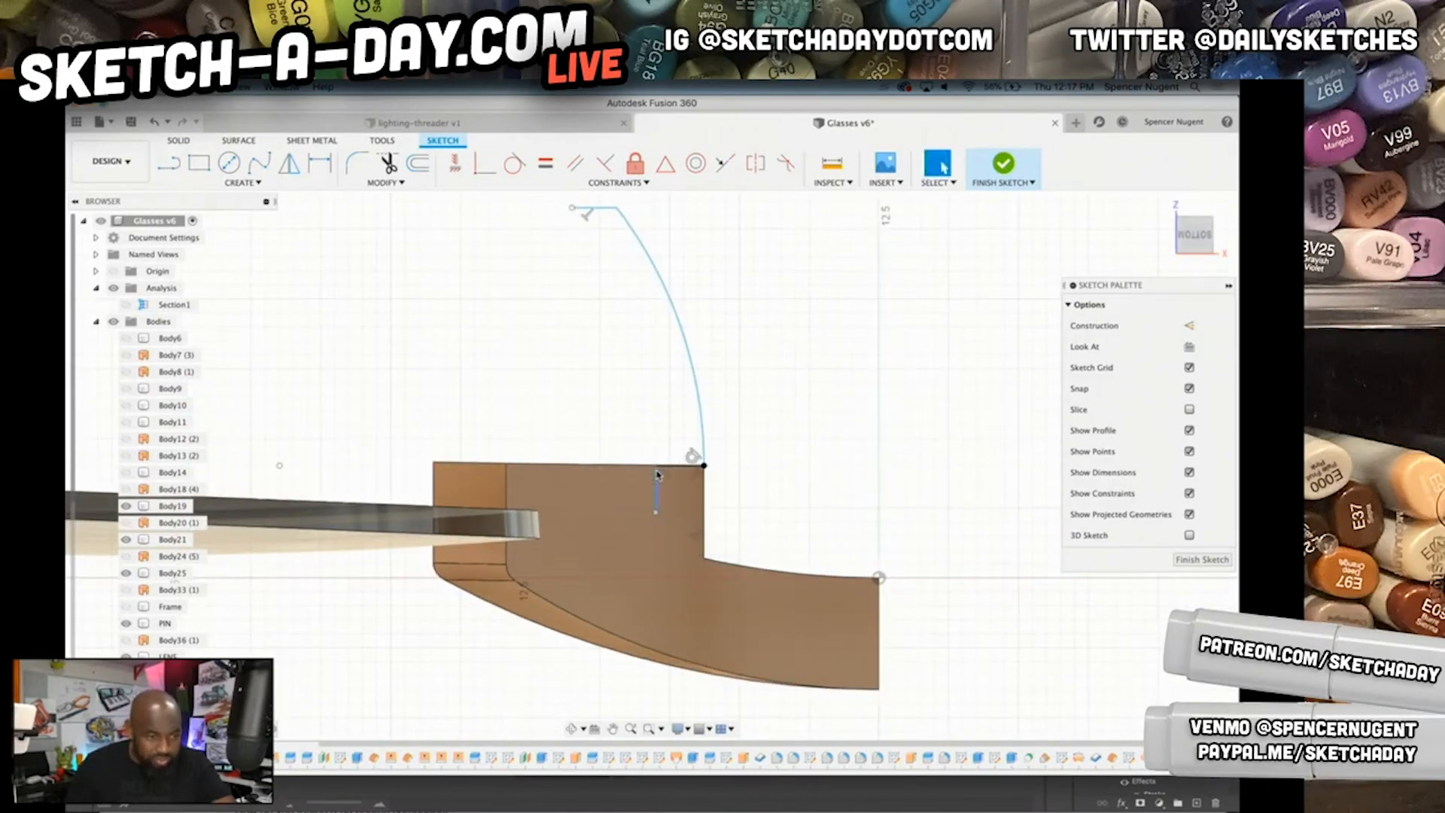
left_click(170, 163)
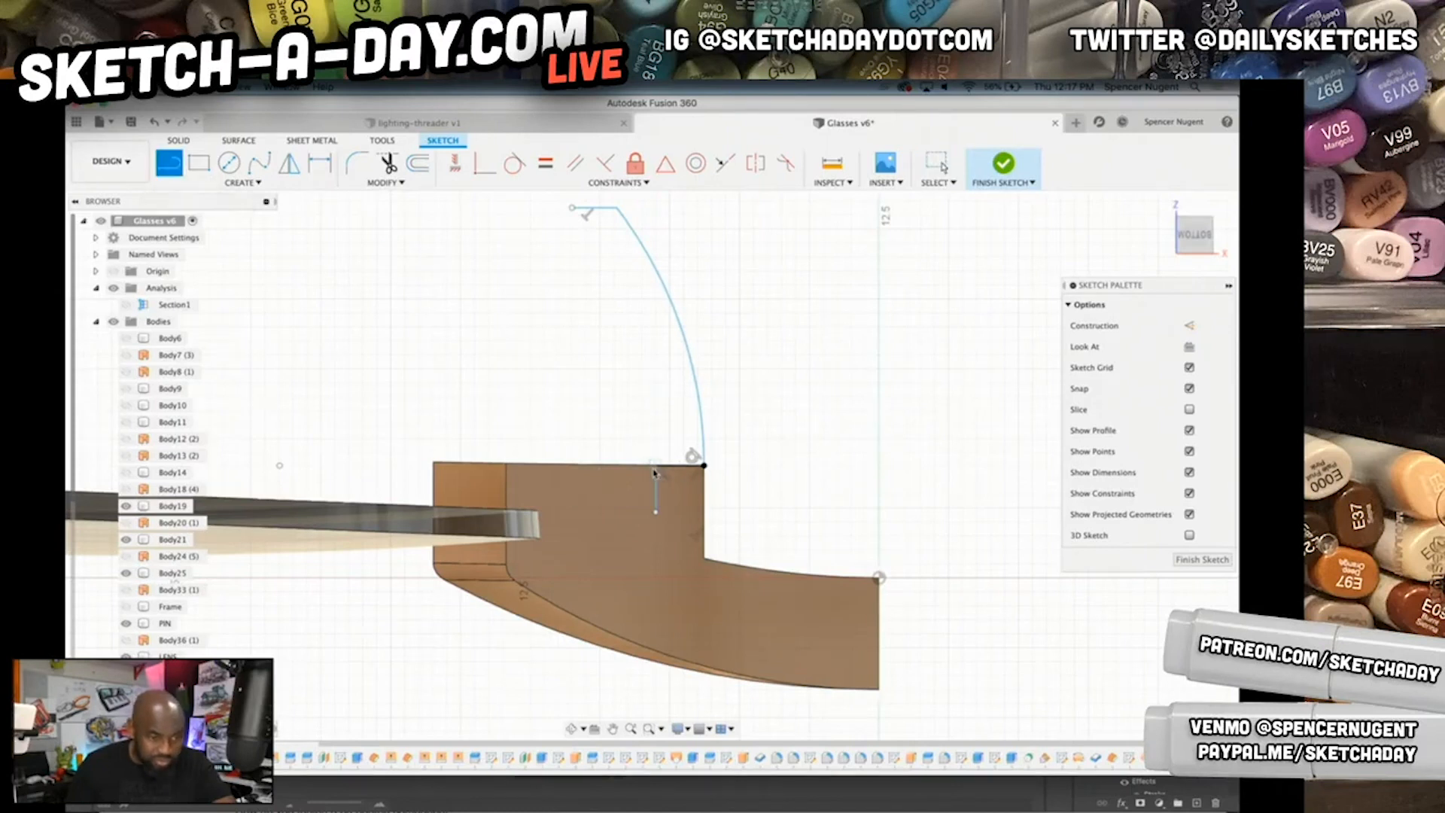
left_click_drag(655, 466, 574, 209)
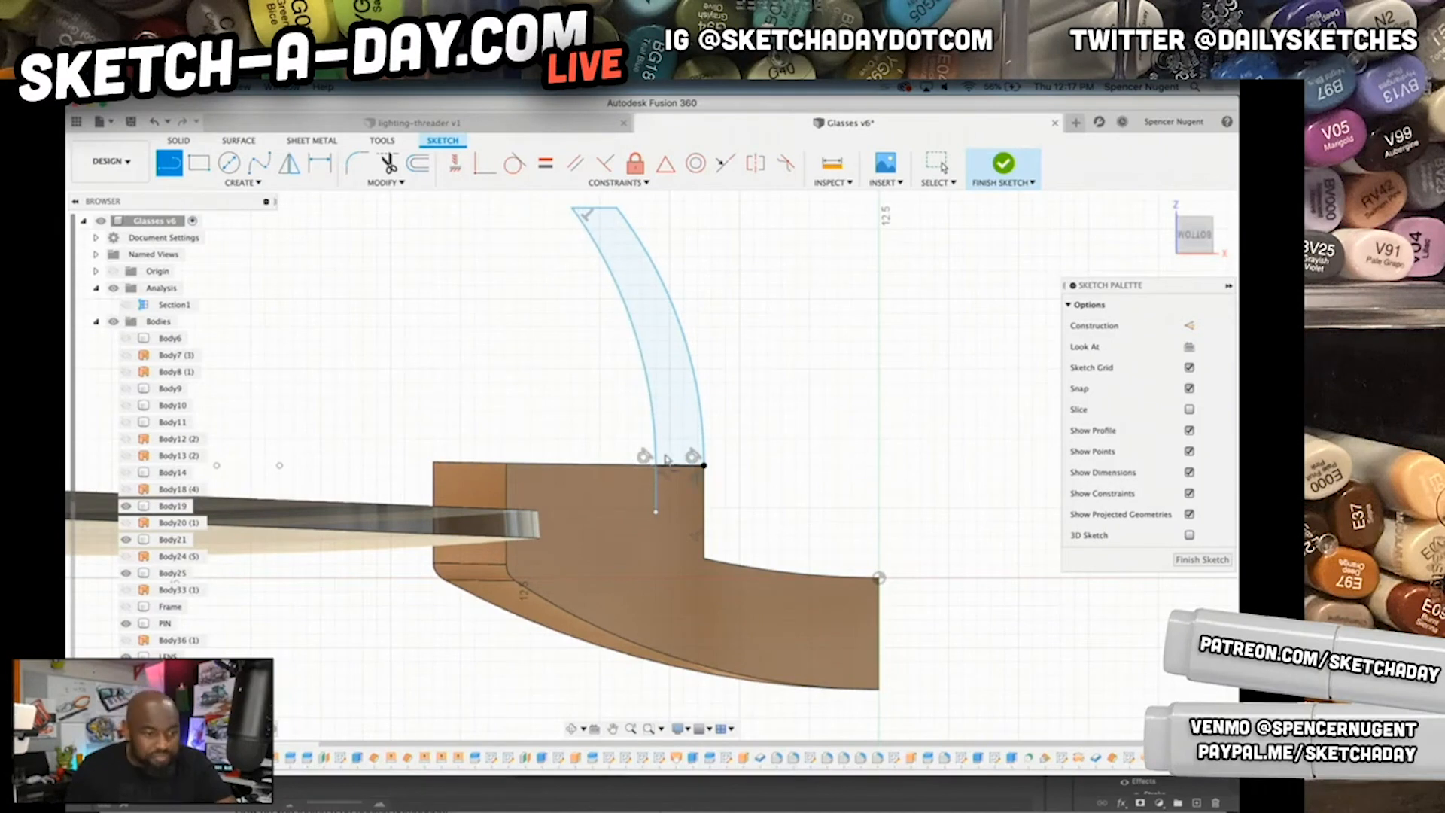
- Finish the line and convert the short vertical line below the block's rear edge into construction geometry
key("Escape")
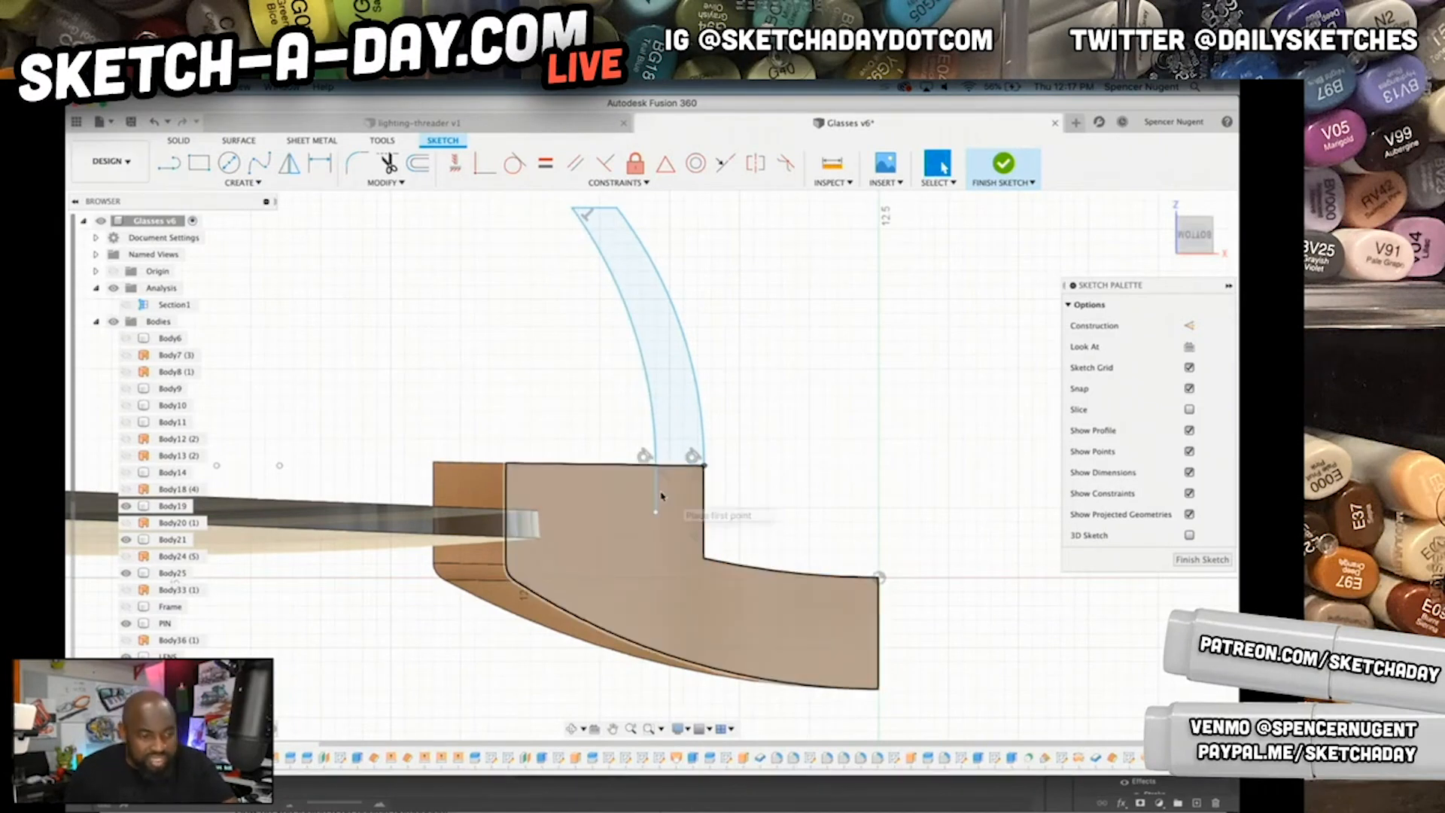
left_click(1189, 326)
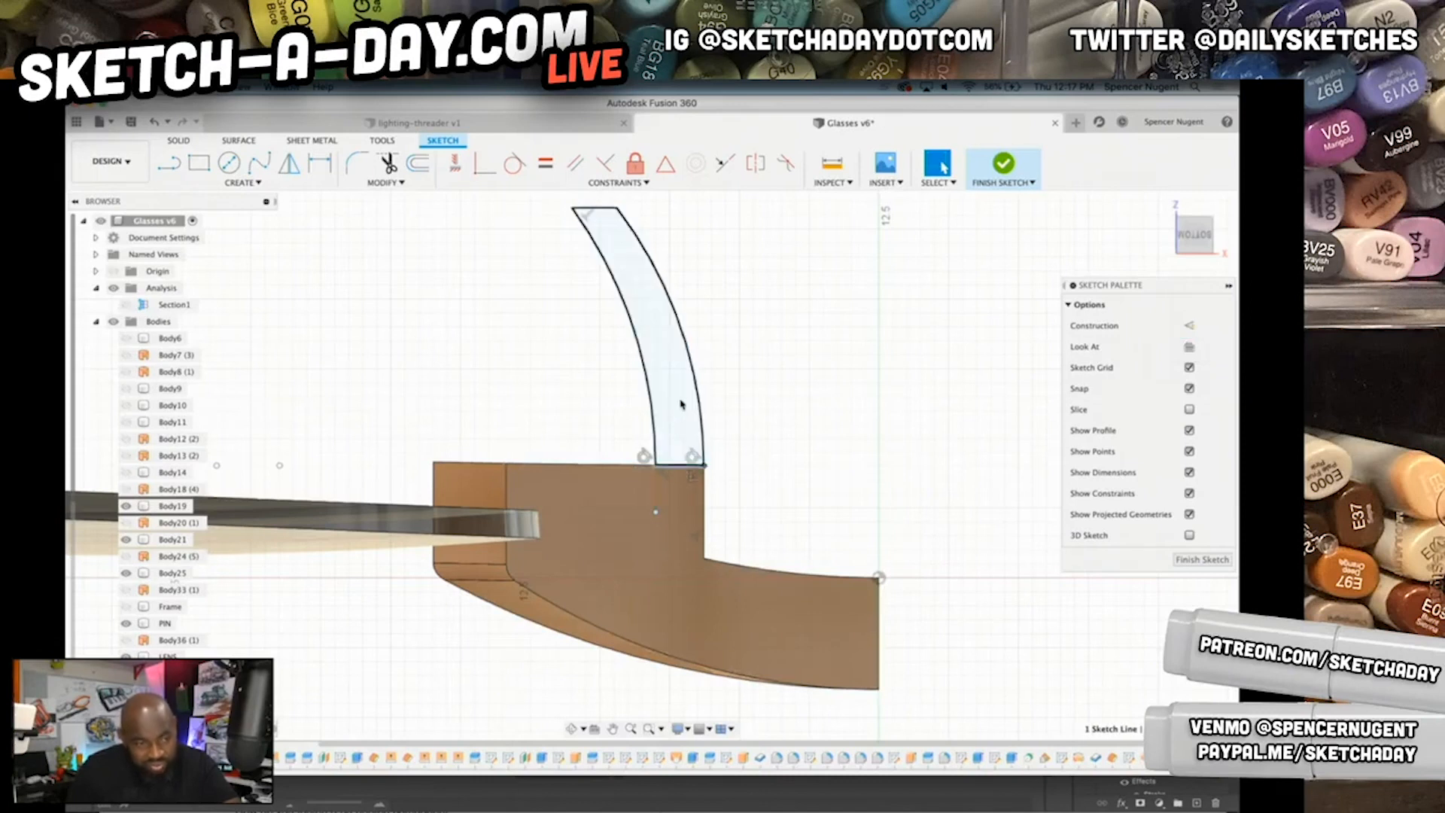
- Show the Frame body again around the hinge block and the sketched arc profile
middle_click_drag(851, 398, 659, 646, "shift")
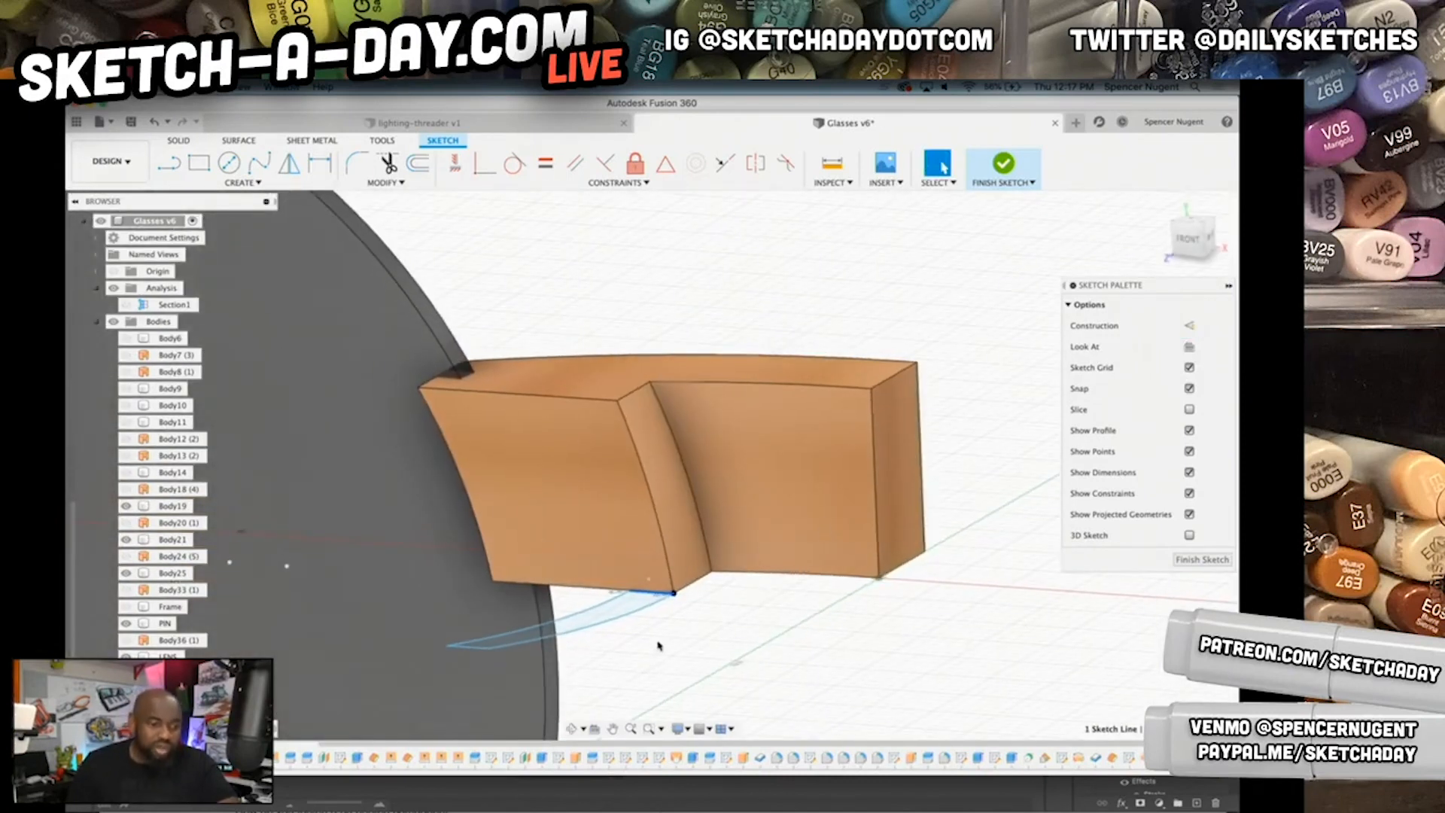
left_click(427, 566)
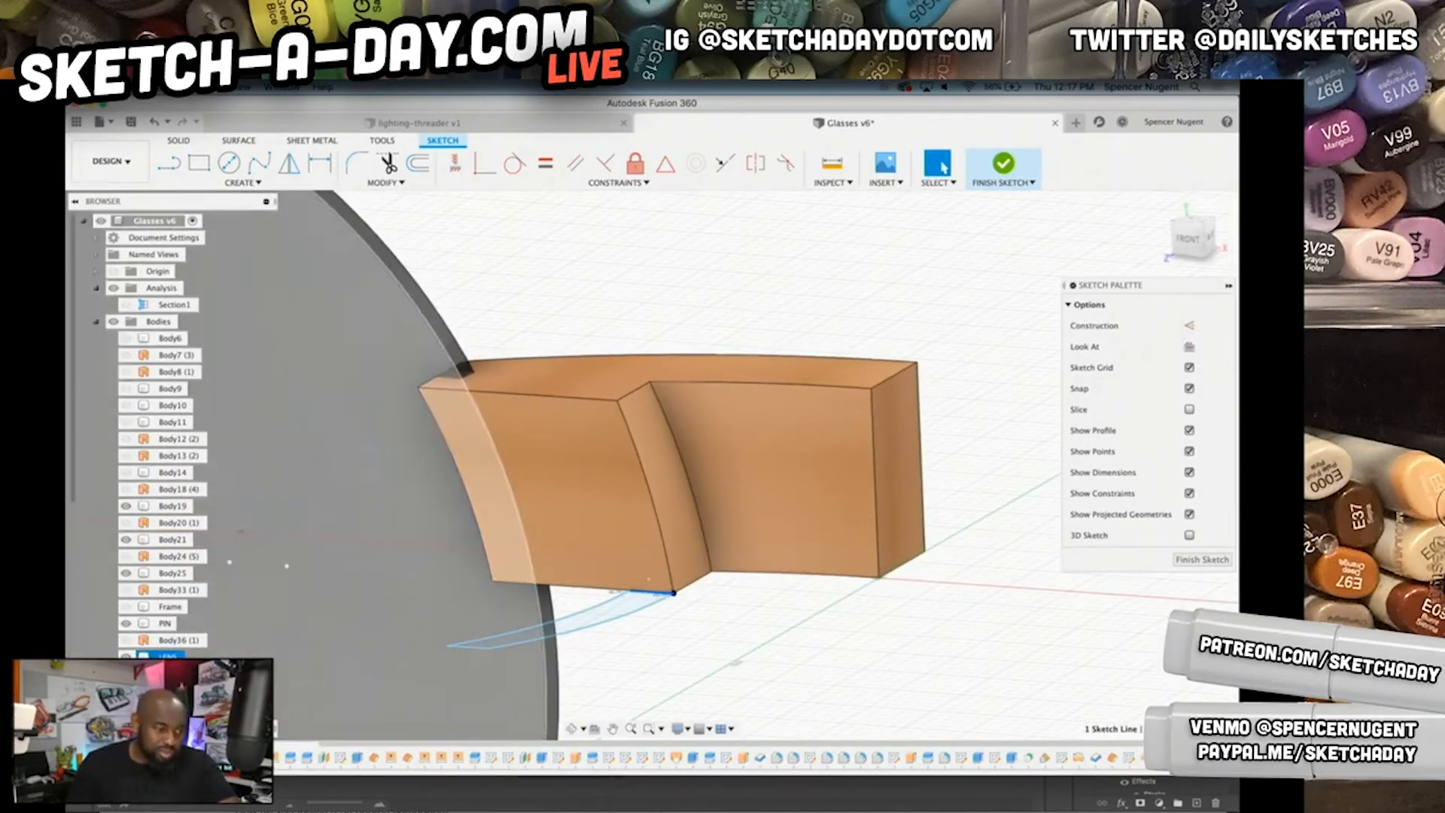
scroll(719, 551, "down", 4)
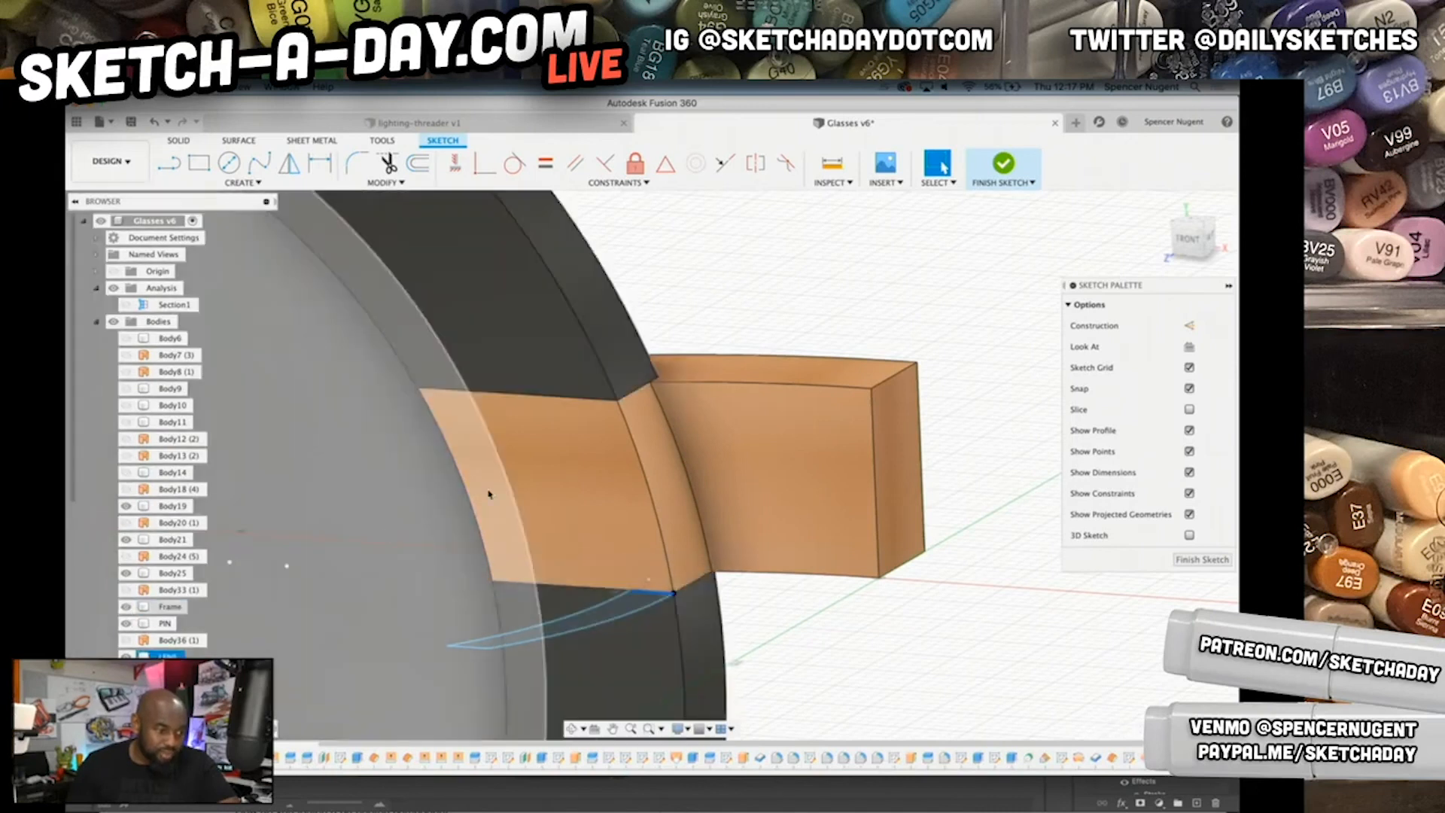
scroll(719, 551, "down", 1)
middle_click_drag(751, 542, 851, 310)
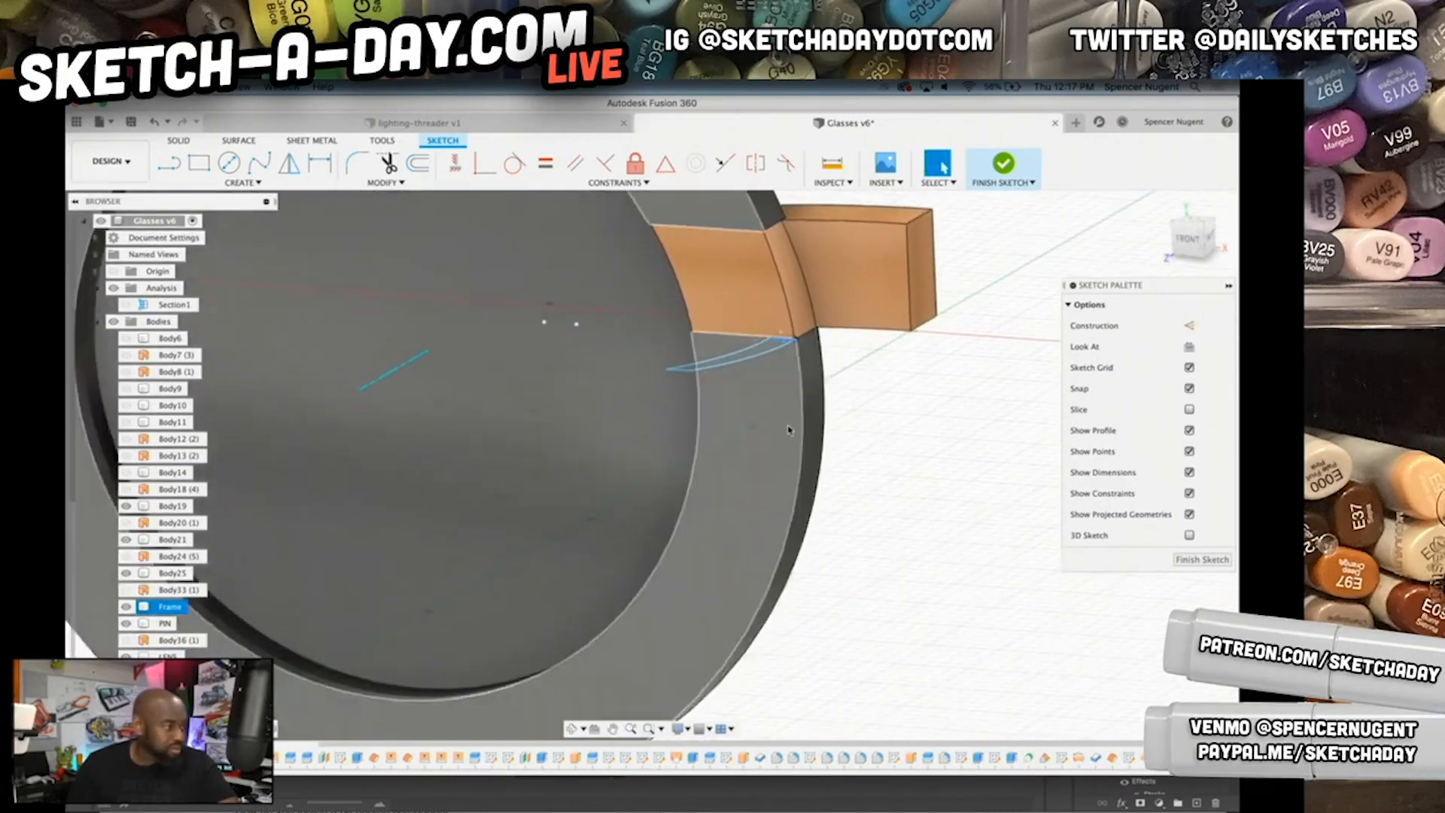
scroll(781, 408, "up", 3)
middle_click_drag(868, 471, 805, 526, "shift")
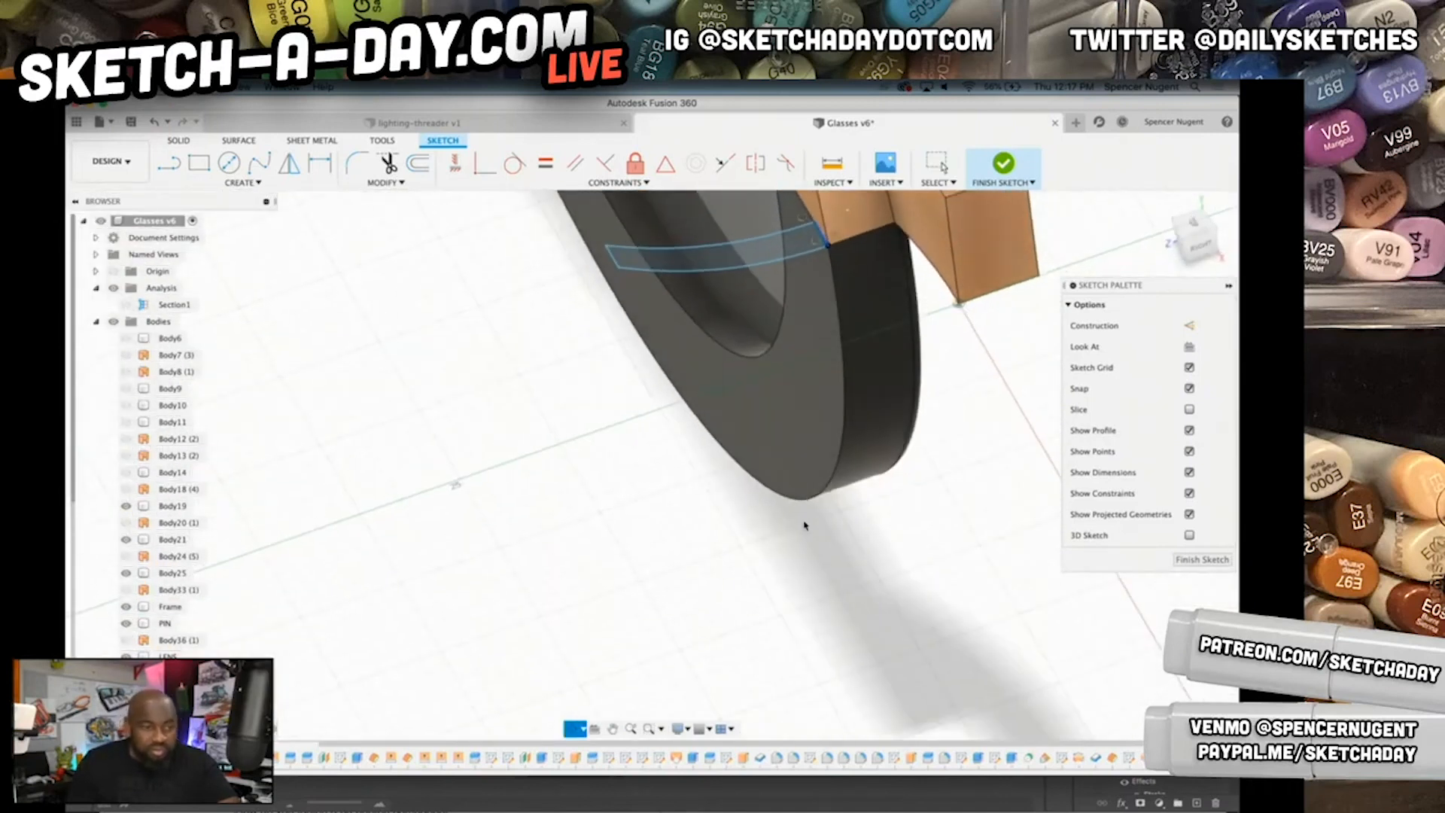
left_click(245, 183)
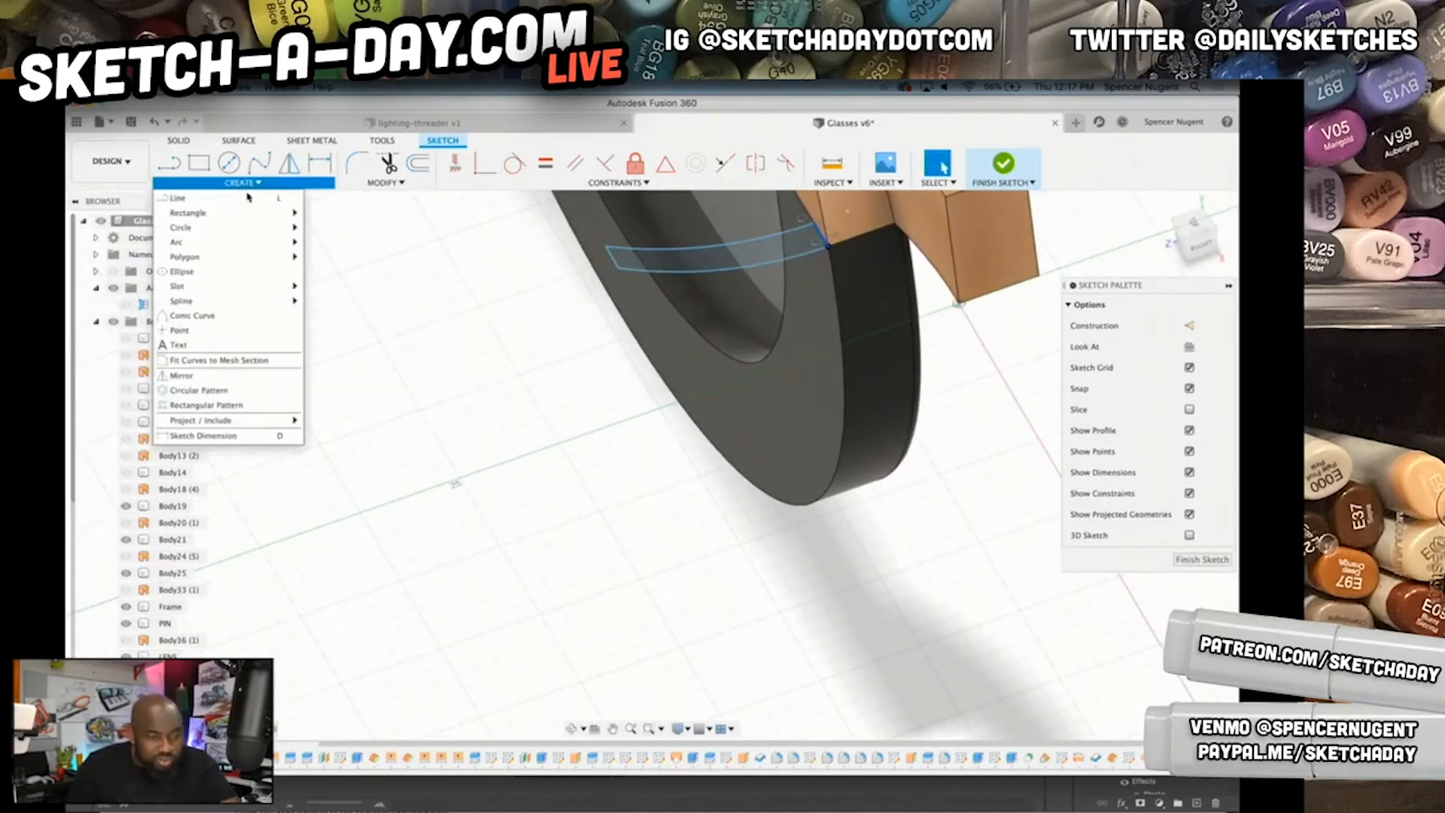
right_click(815, 251)
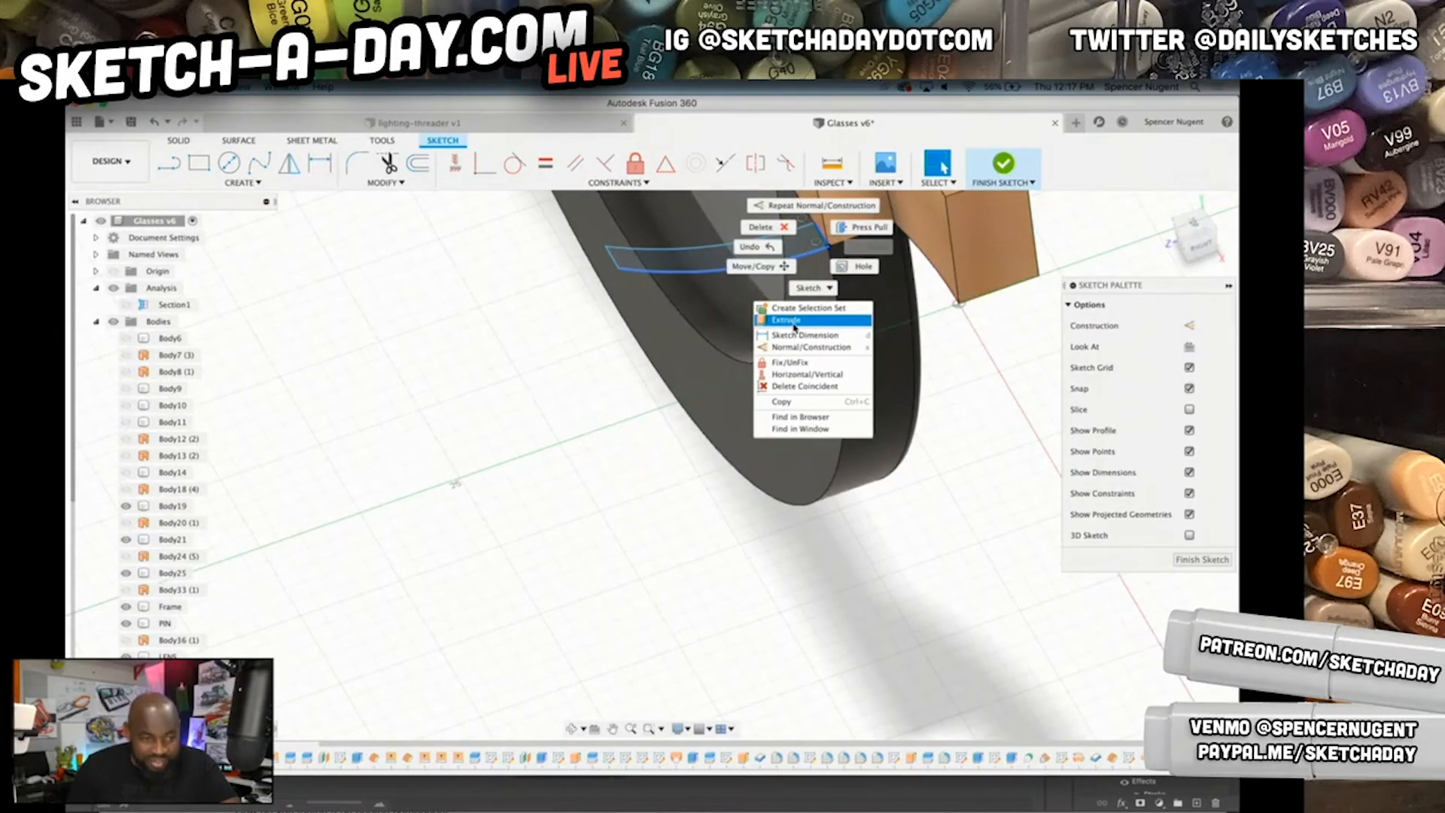
key("Escape")
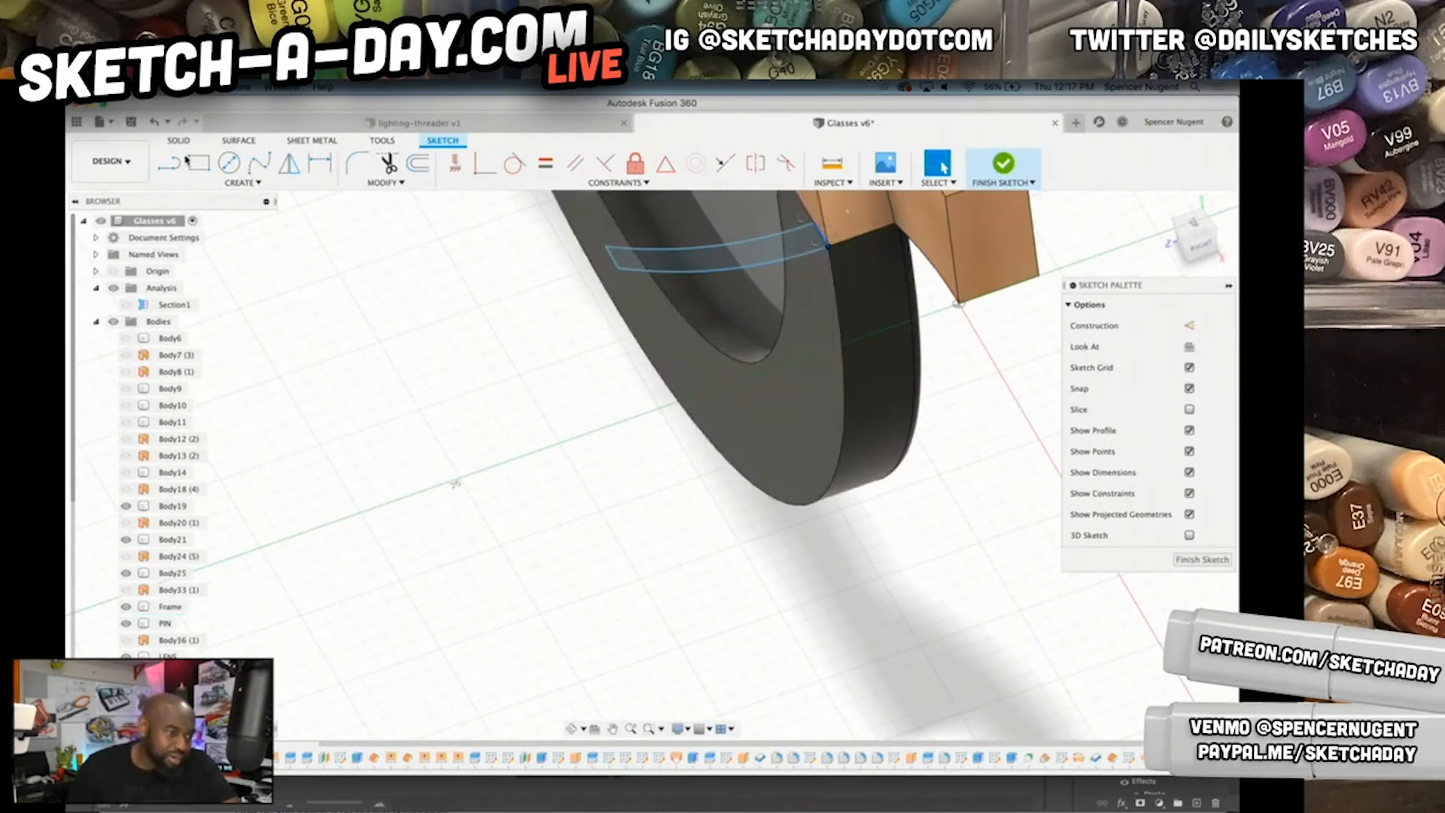
left_click(179, 141)
left_click(222, 183)
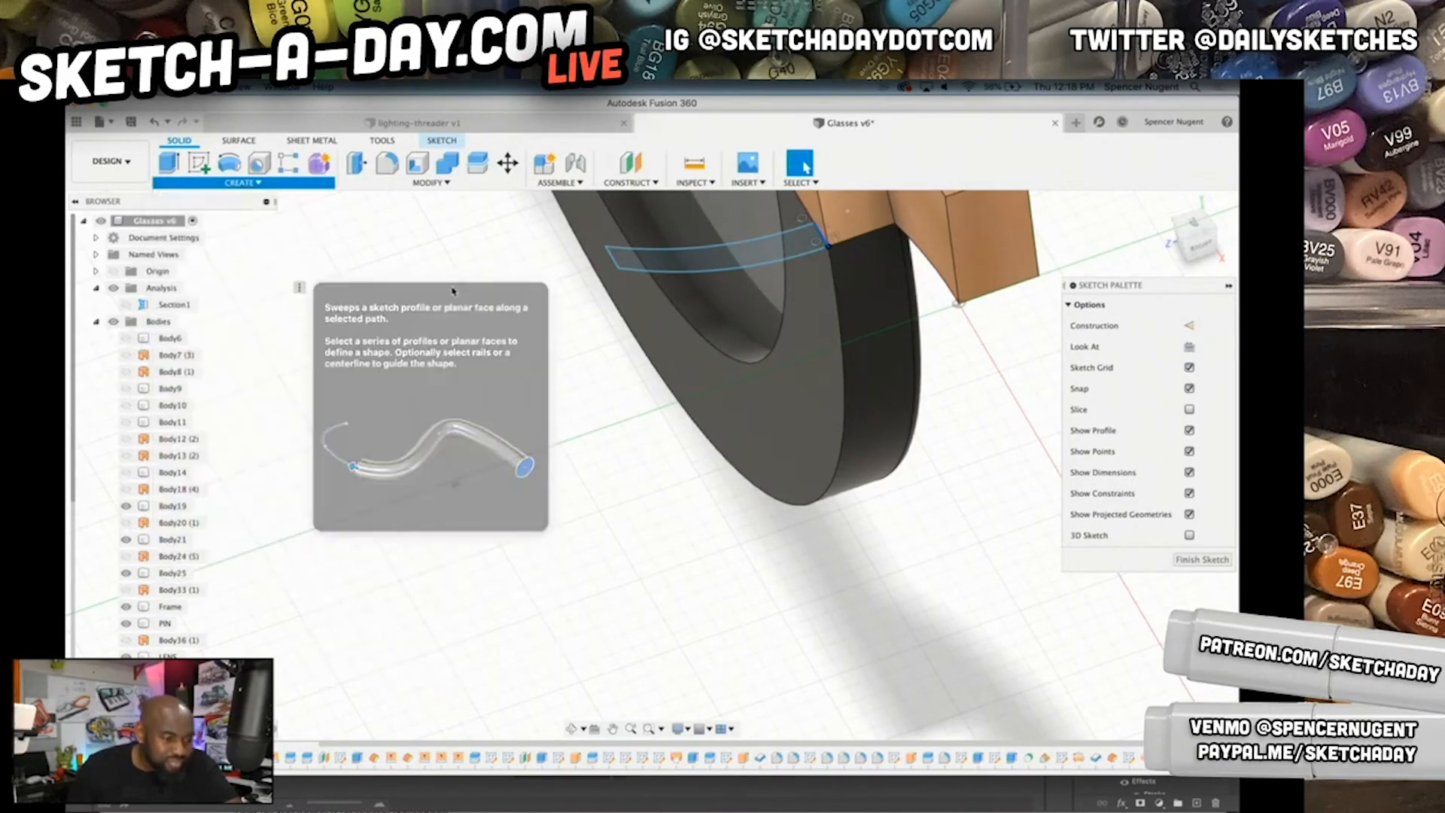
left_click(181, 287)
left_click(758, 266)
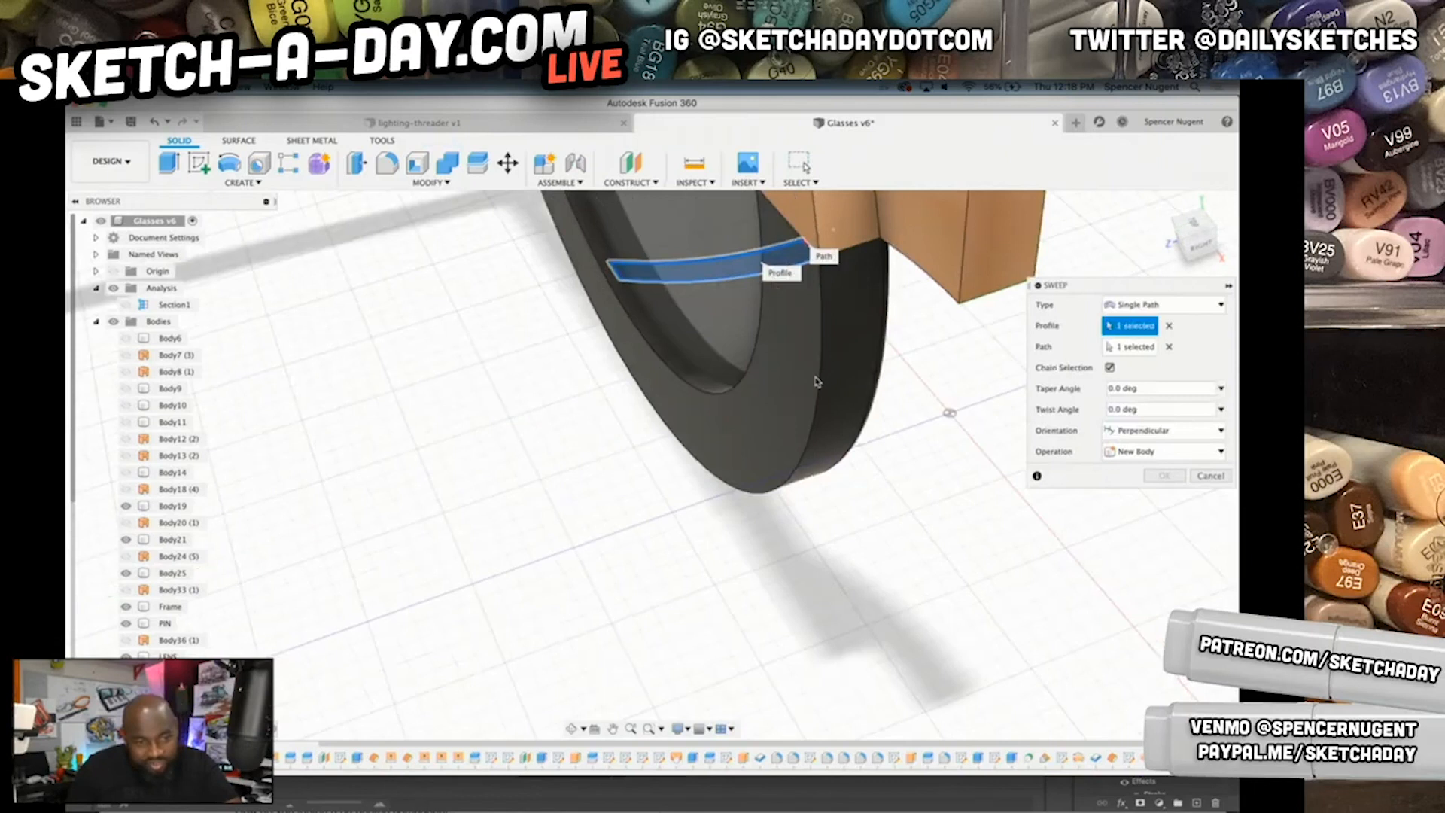
left_click(1138, 347)
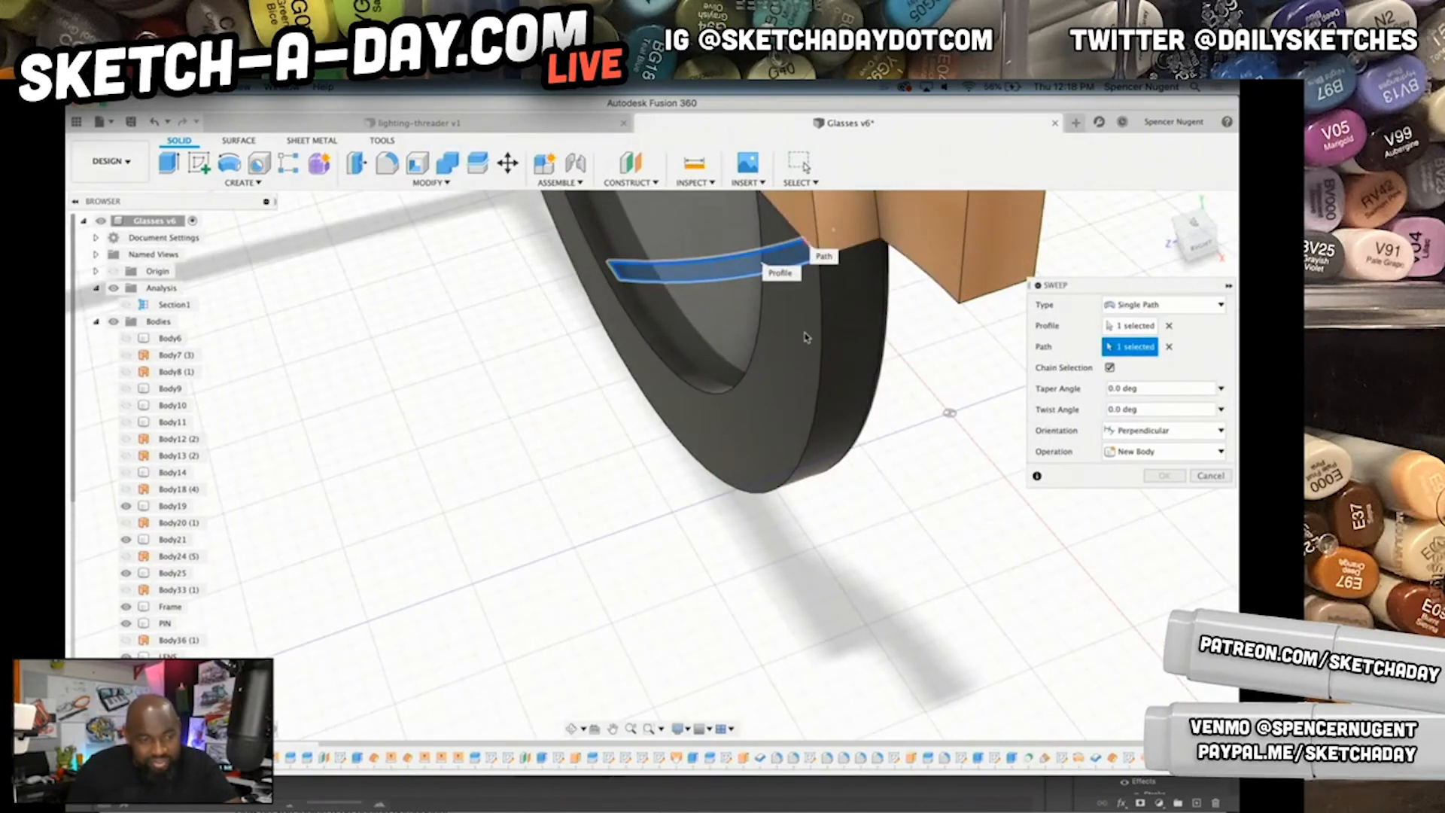
scroll(806, 339, "up", 2)
key("Escape")
- Finish the sketch containing the arc profile under the hinge block
middle_click_drag(803, 513, 829, 428, "shift")
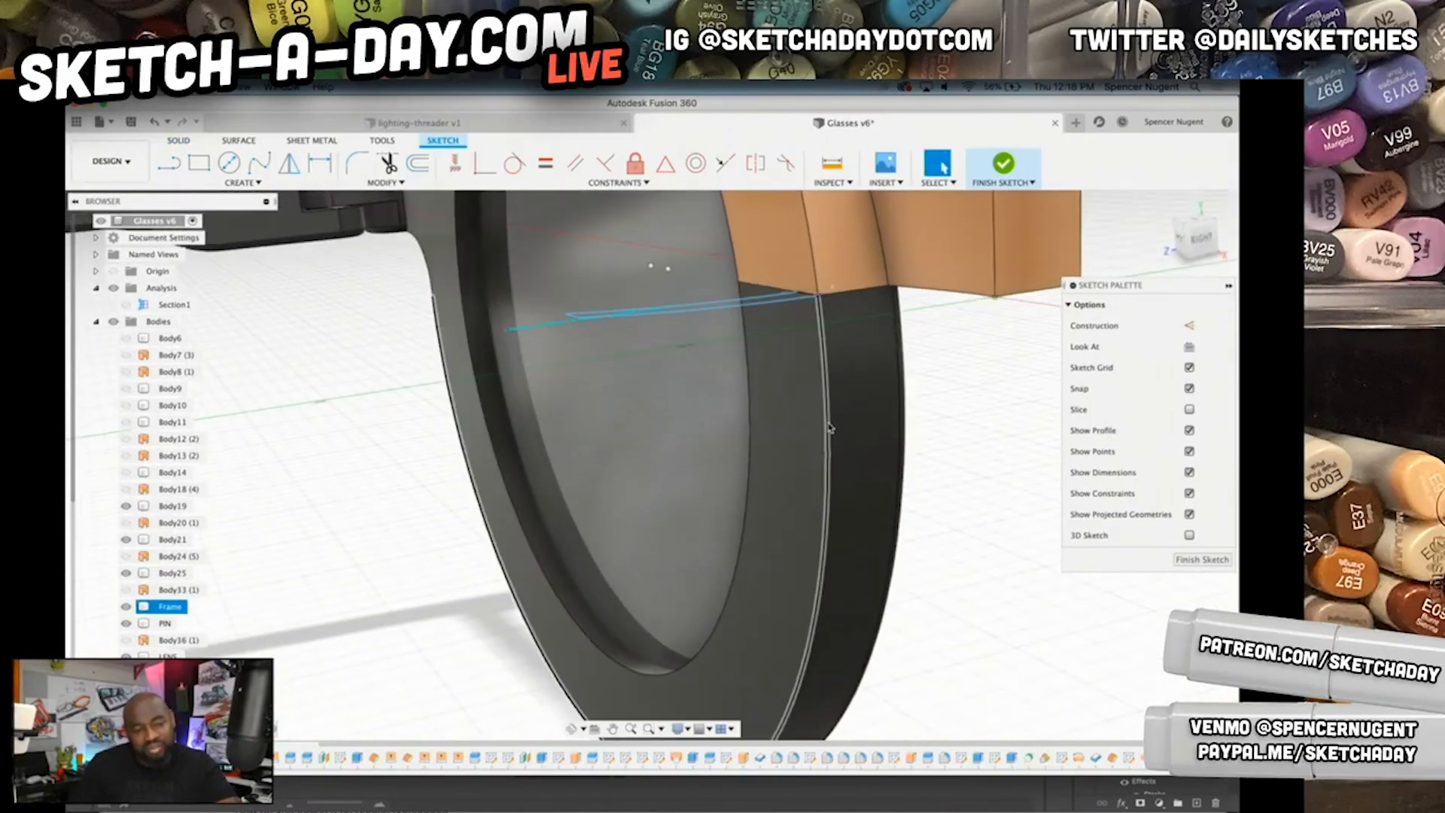
left_click(829, 427)
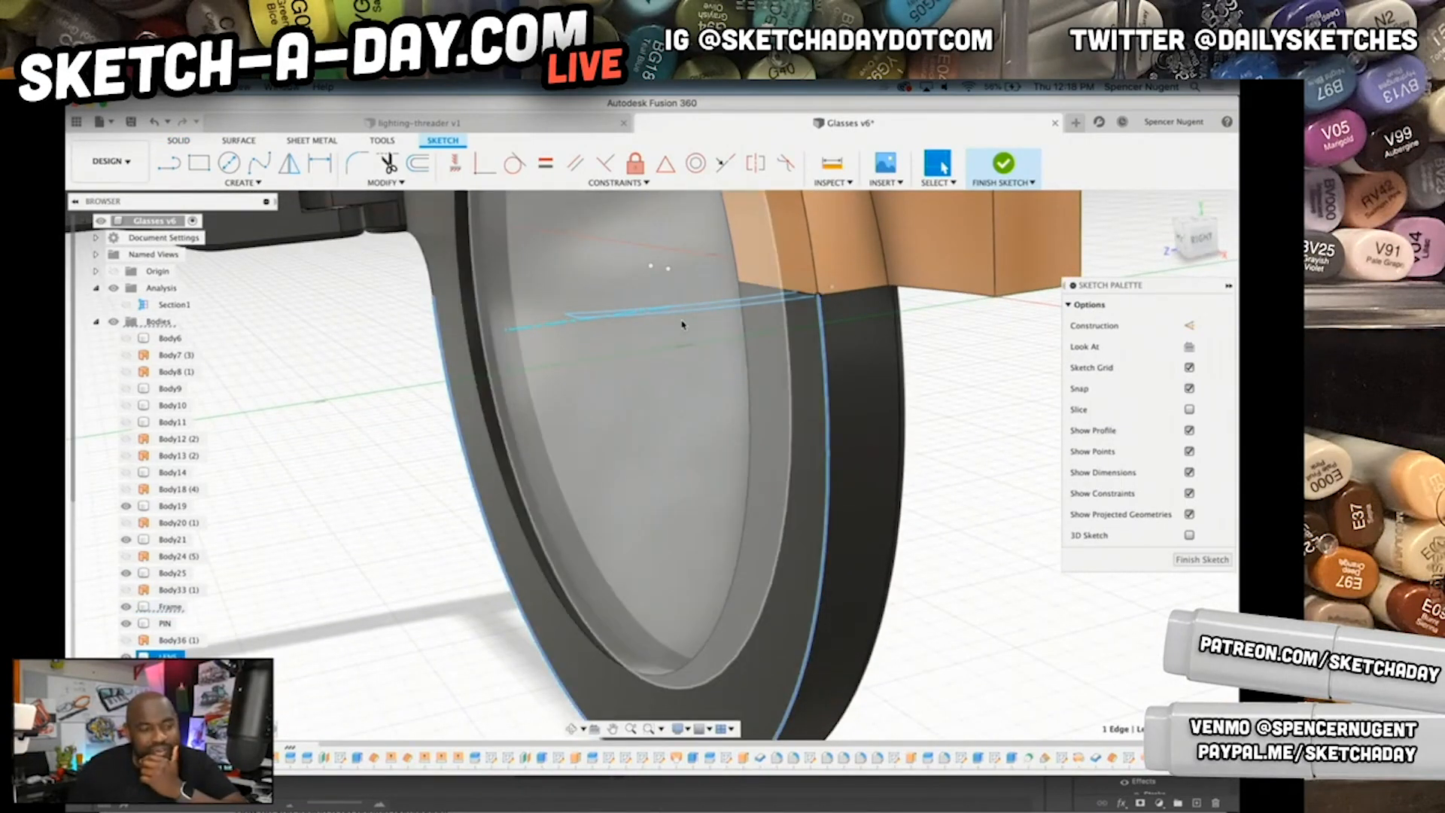
middle_click_drag(693, 310, 197, 275, "shift")
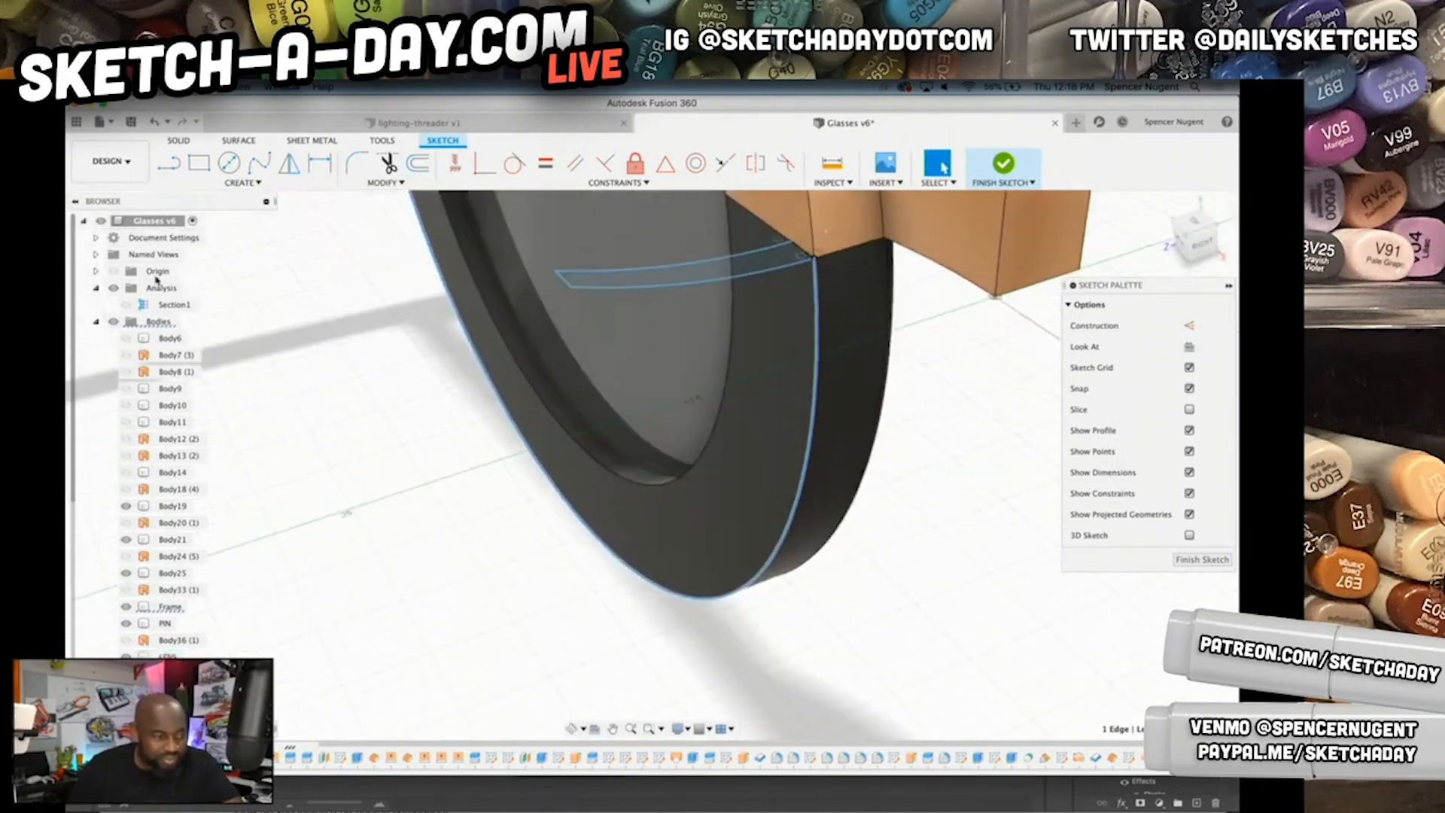
left_click(241, 183)
mouse_move(232, 312)
key("Escape")
left_click(1202, 559)
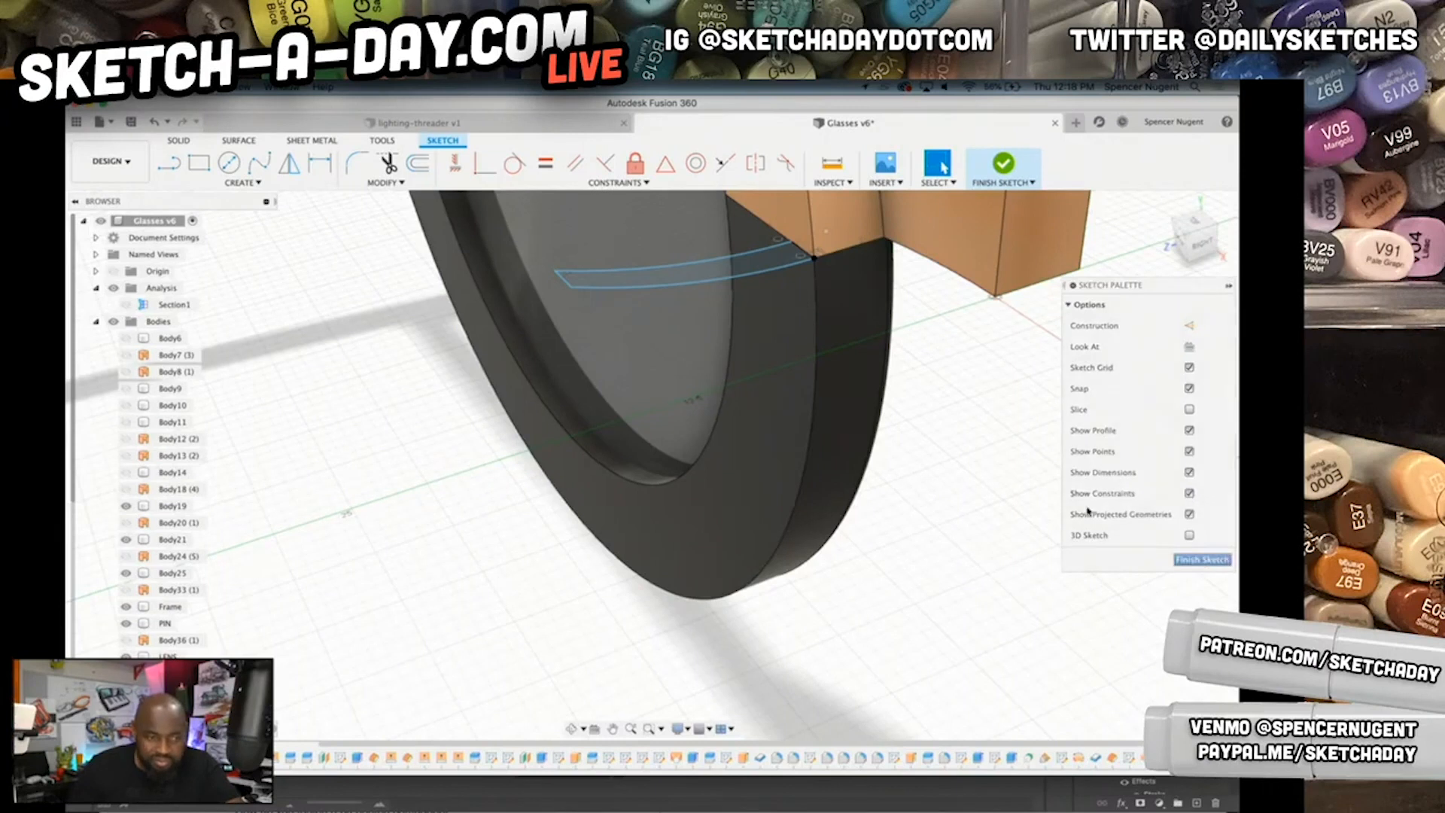
- Try to sweep the arc profile along the Frame's outer rim edge as a single-path Join
left_click(241, 183)
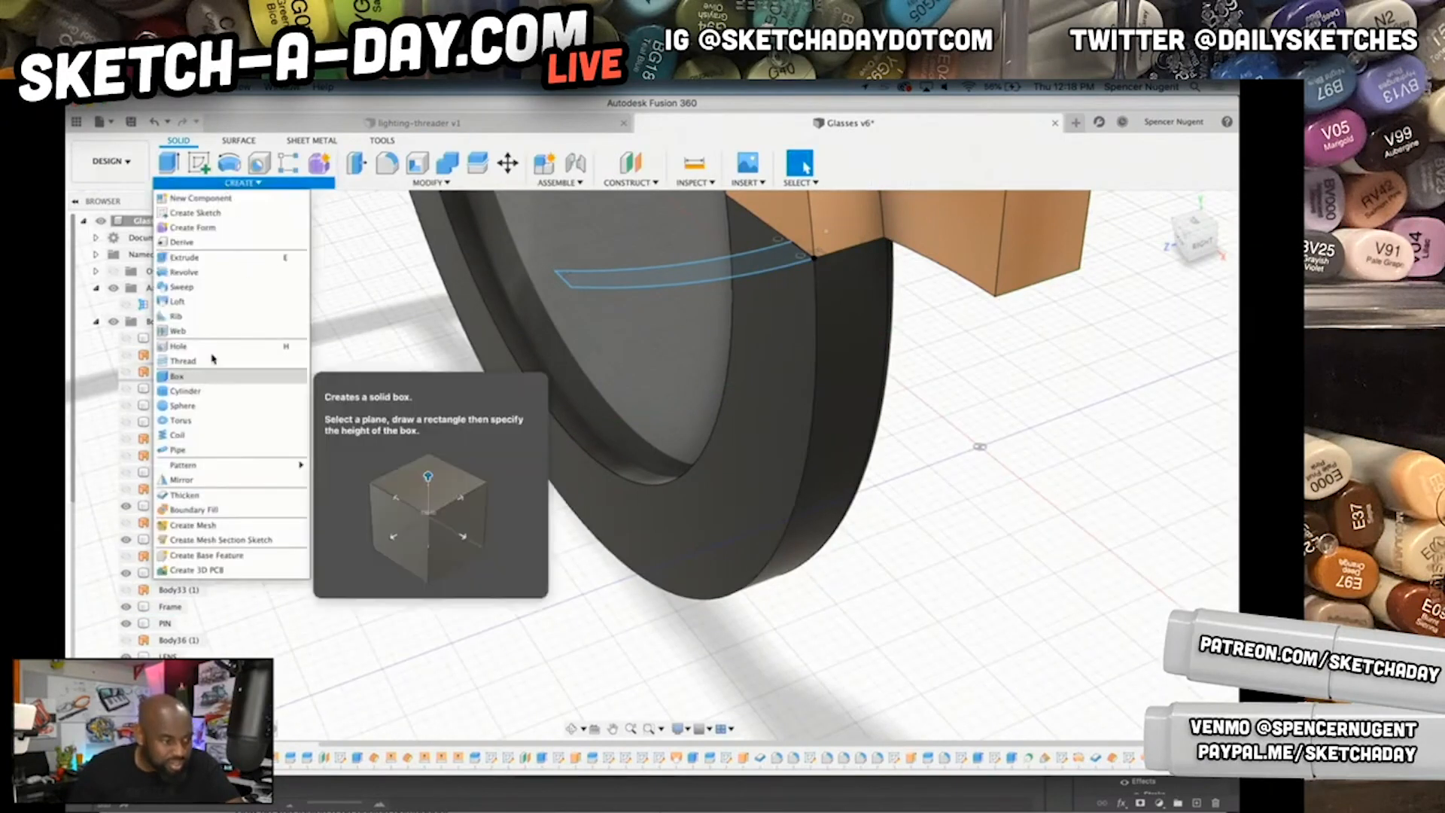
left_click(181, 286)
left_click(723, 271)
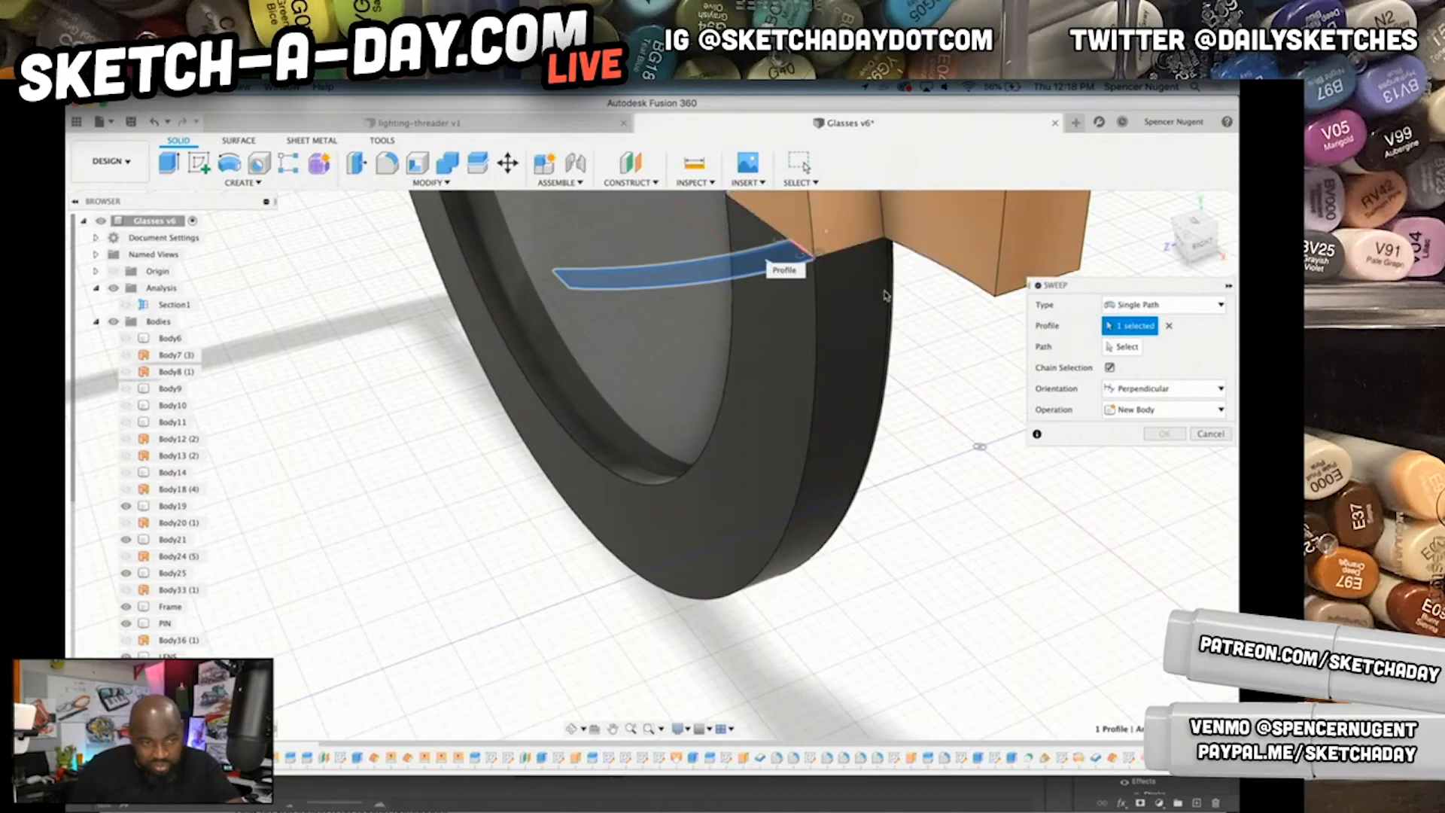
left_click(1123, 346)
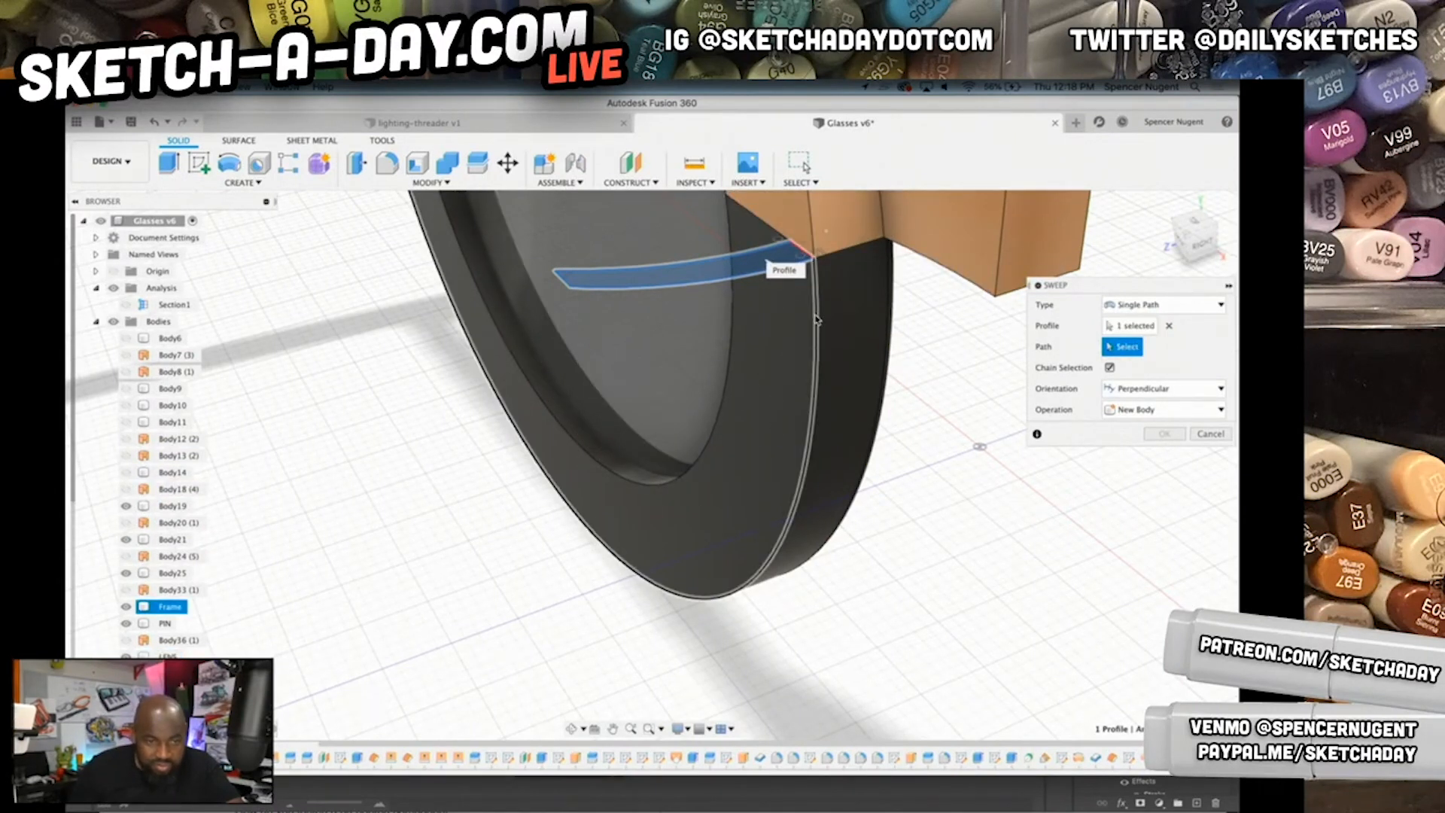
left_click(817, 340)
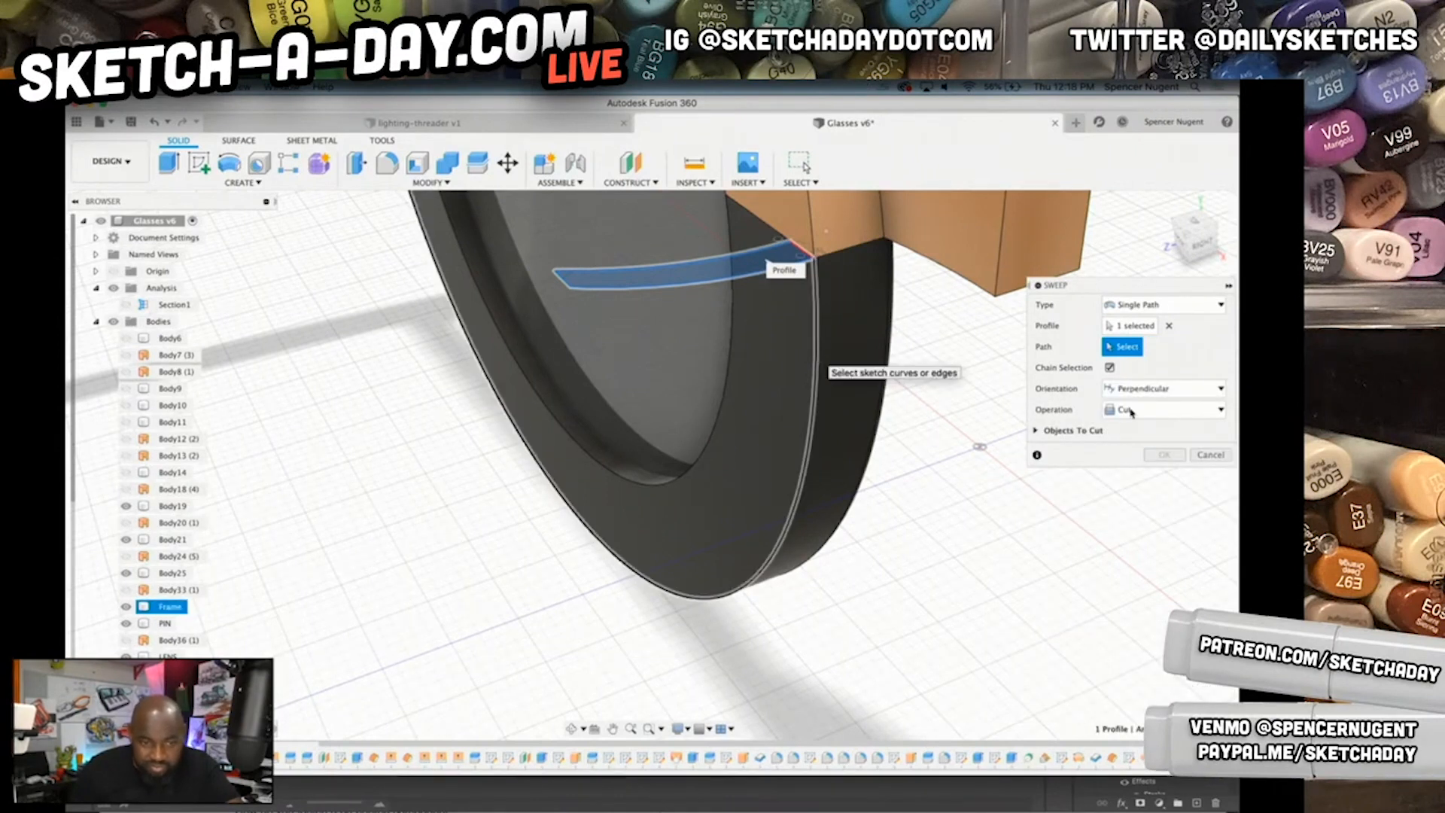
left_click(1130, 472)
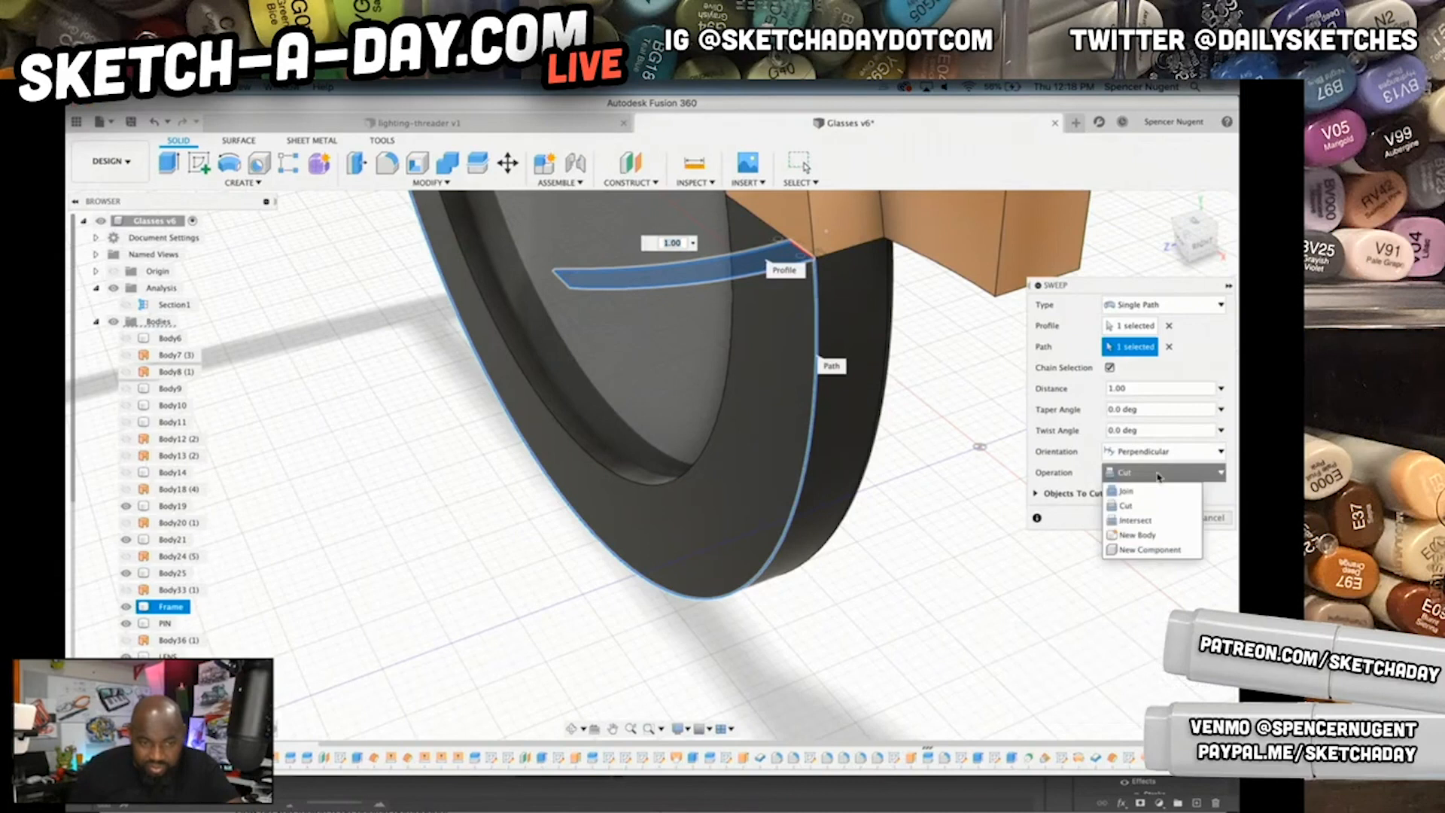
left_click(1125, 491)
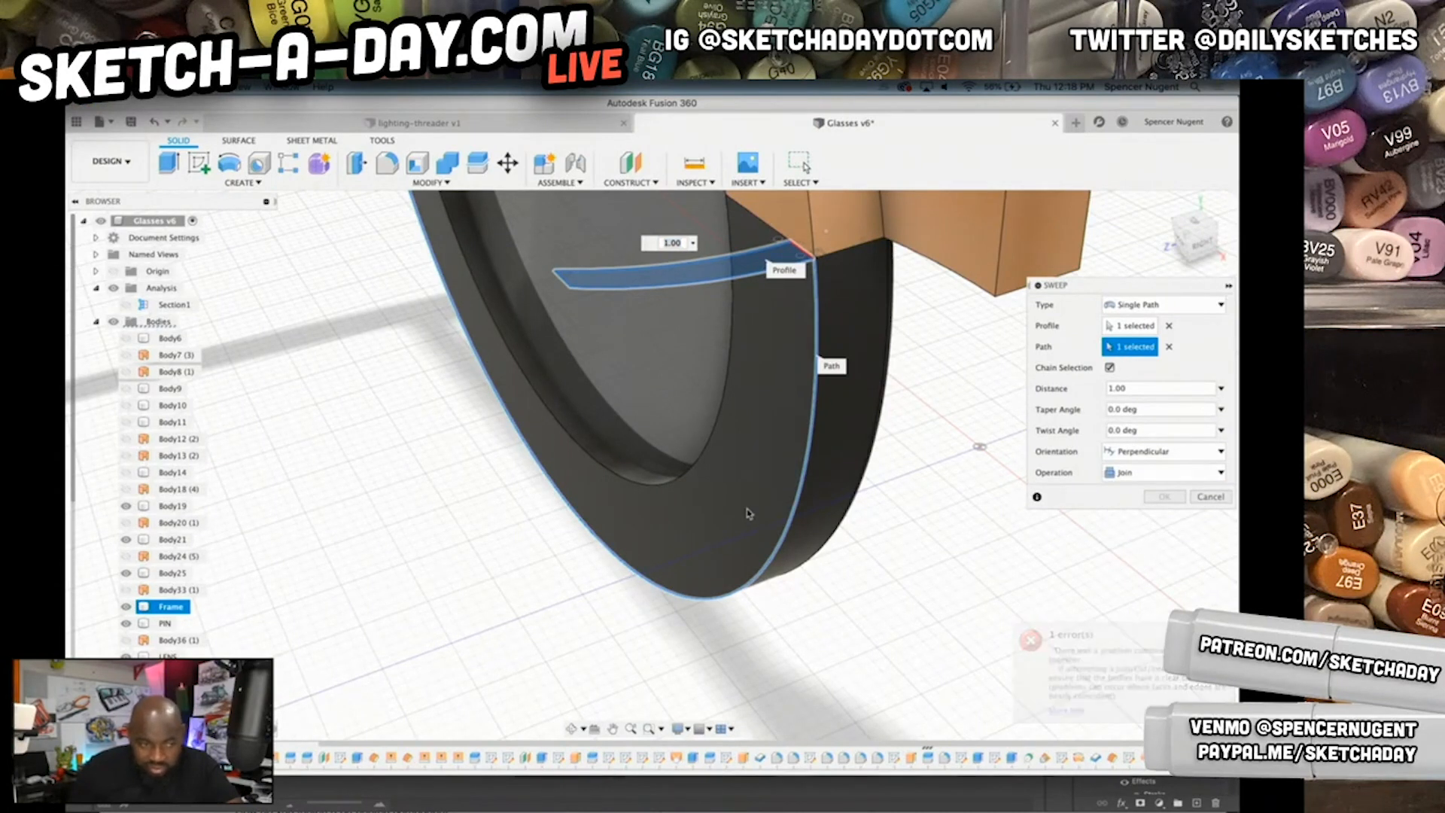
scroll(746, 518, "down", 3)
left_click(1219, 497)
- Delete the arc profile sketch from the design history
mouse_move(946, 446)
middle_mouse_down("shift")
mouse_move(583, 372)
mouse_move(627, 410)
middle_mouse_up("shift")
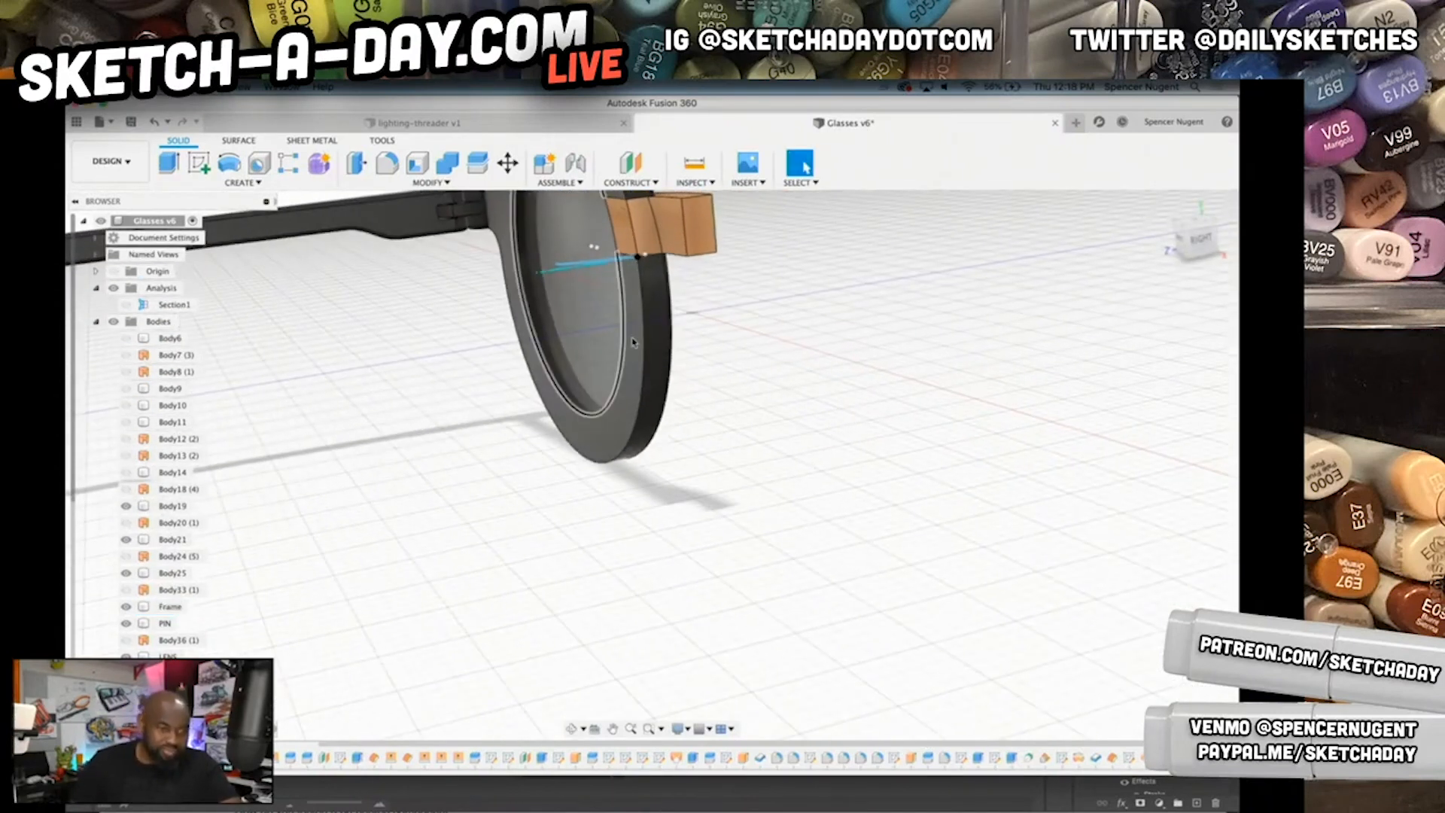
scroll(613, 274, "up", 3)
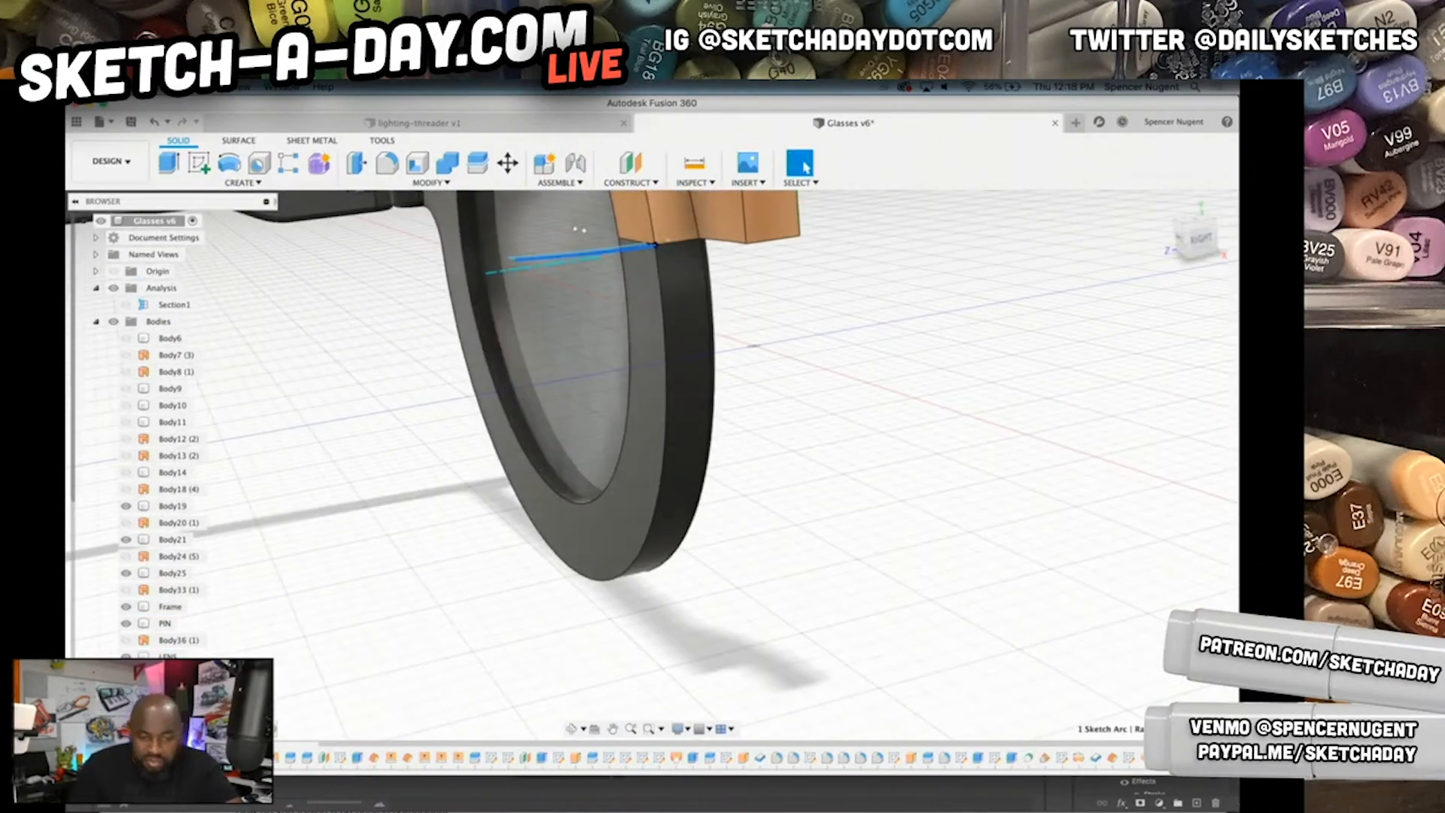
right_click(1197, 757)
left_click(1129, 669)
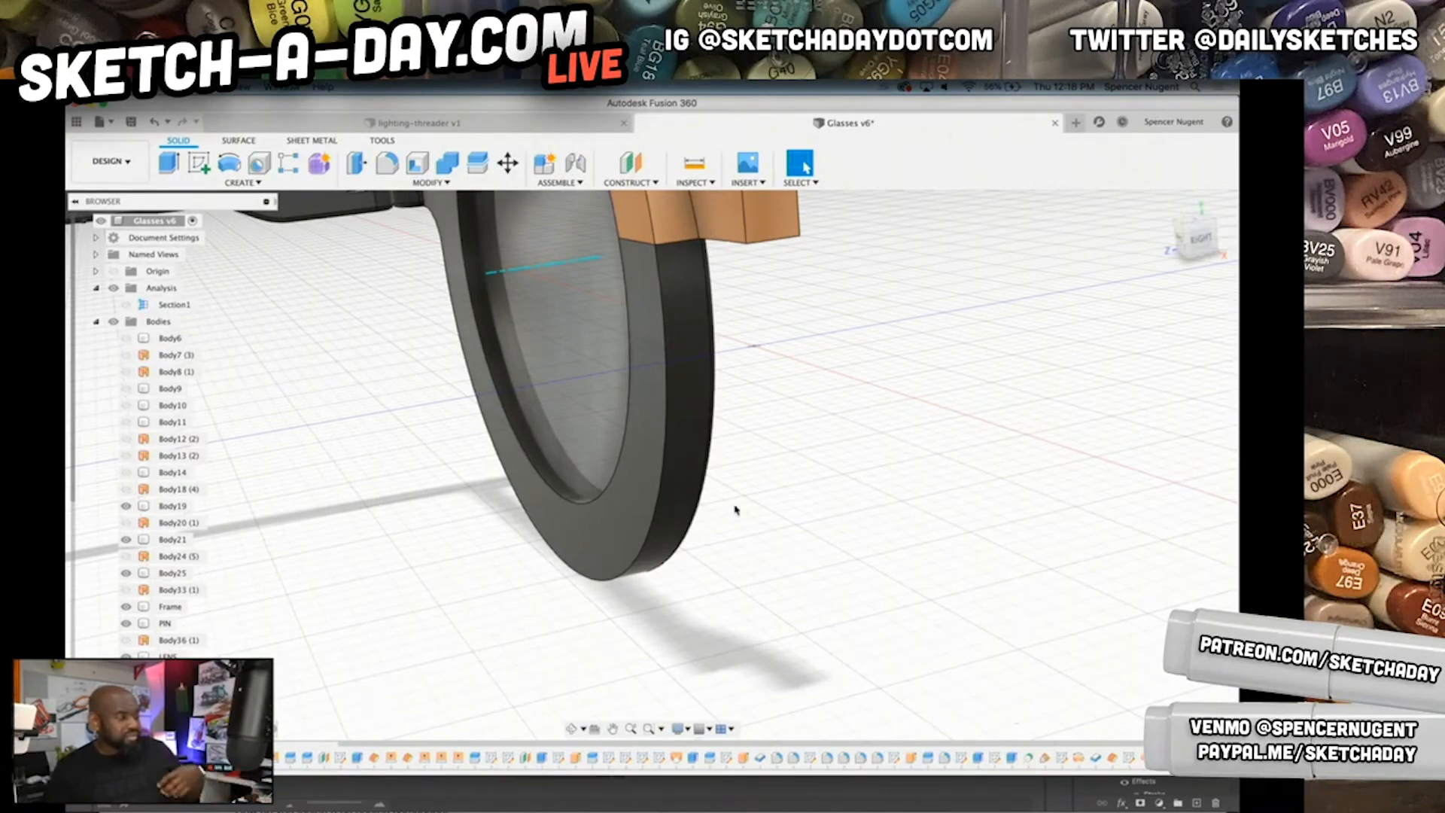
- Undo the deletion of the arc profile sketch
left_click(641, 294)
scroll(641, 294, "up", 3)
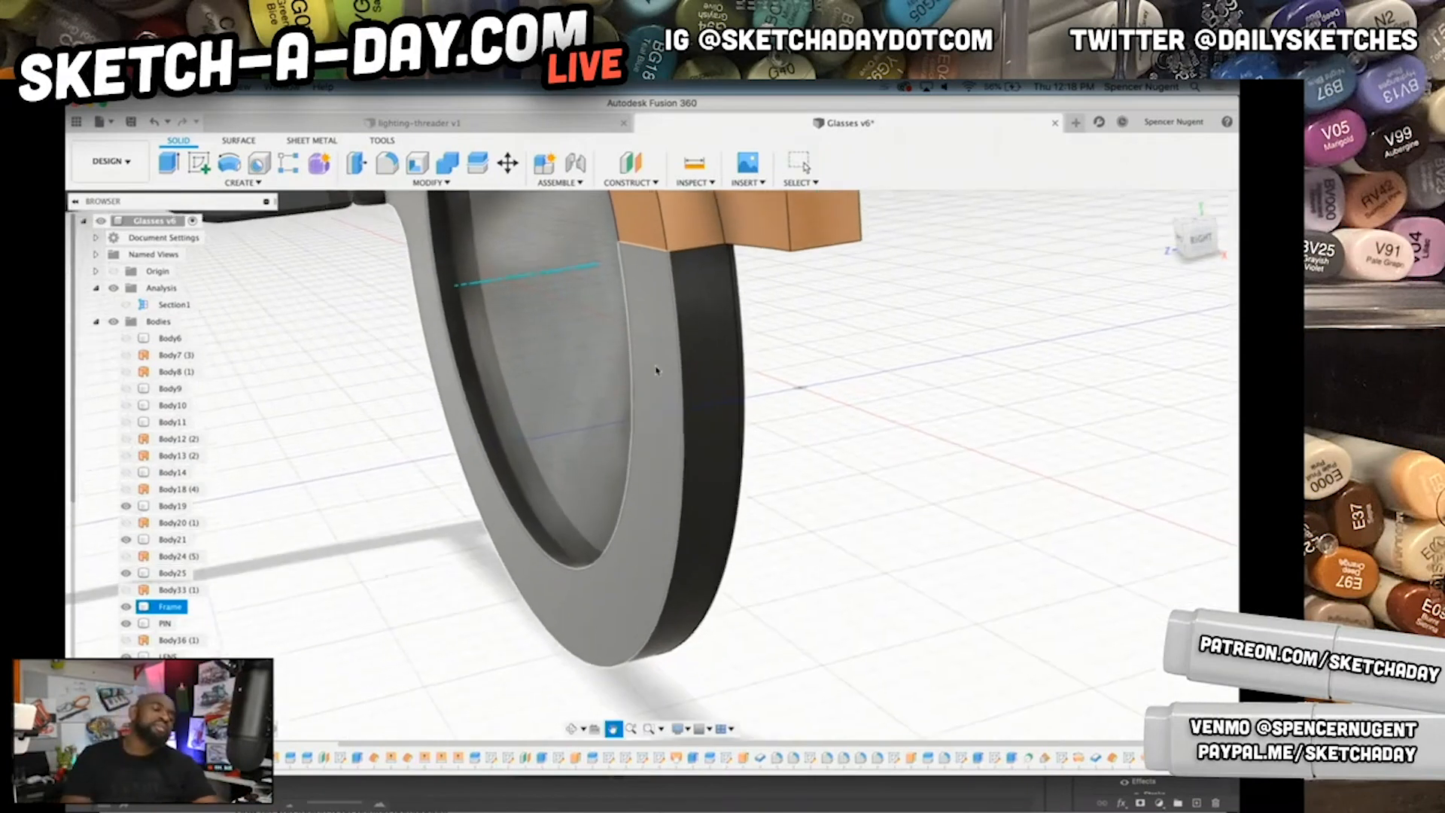
scroll(655, 362, "up", 5)
scroll(820, 441, "down", 2)
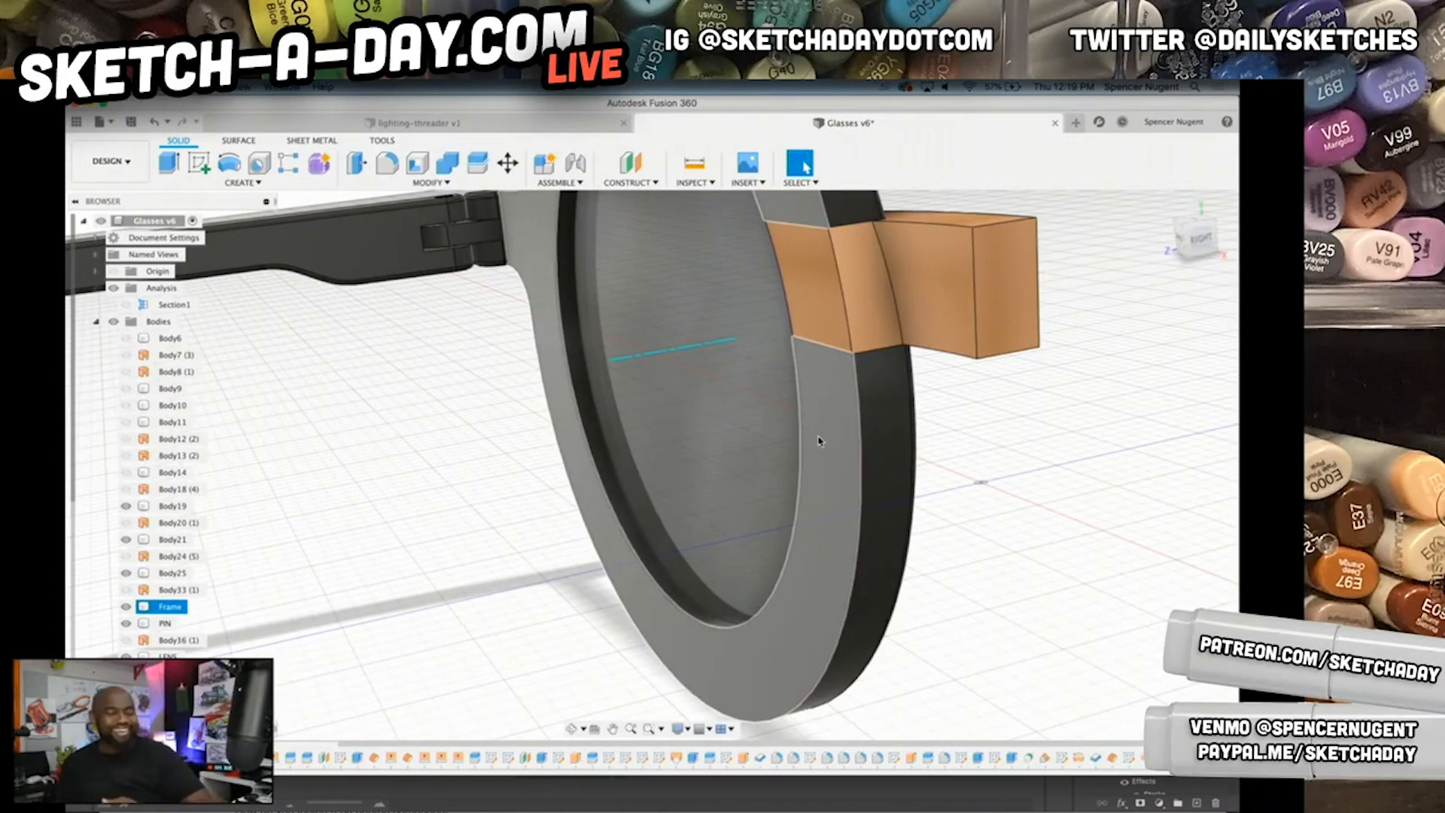
key("super+z")
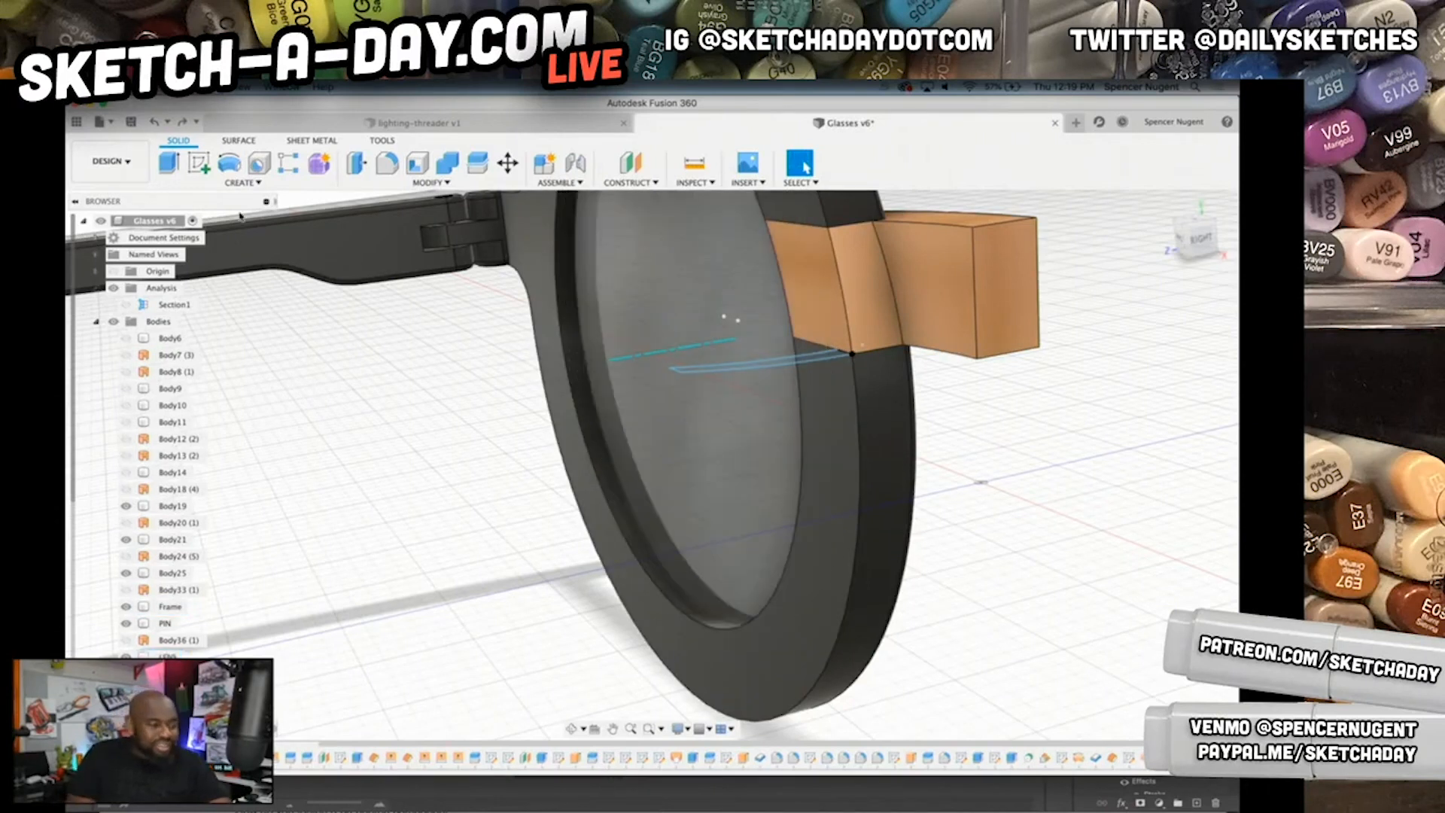
- Set up a 360° Revolve cut of the arc profile about the existing construction axis at the lens
left_click(229, 162)
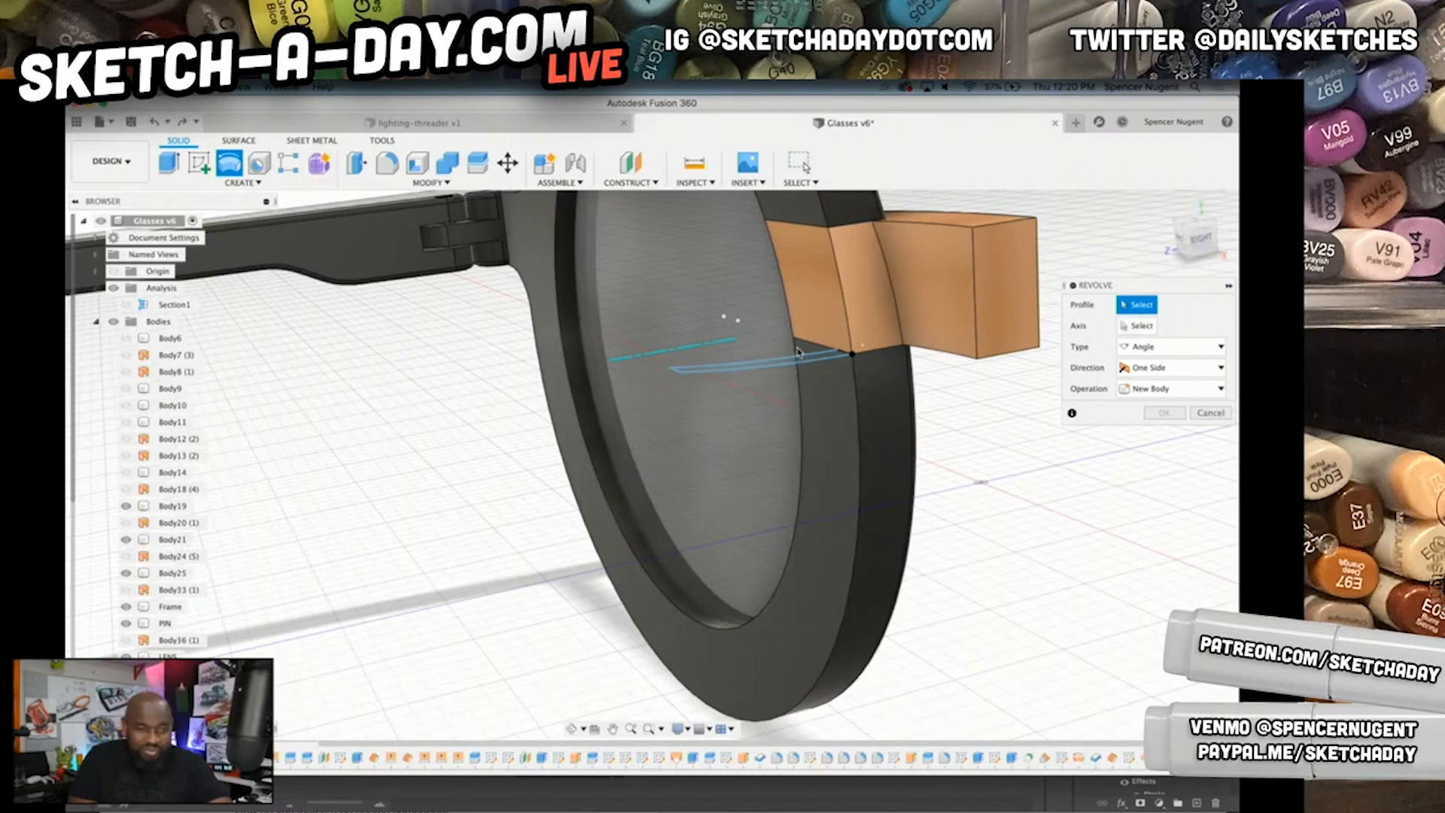
left_click(760, 360)
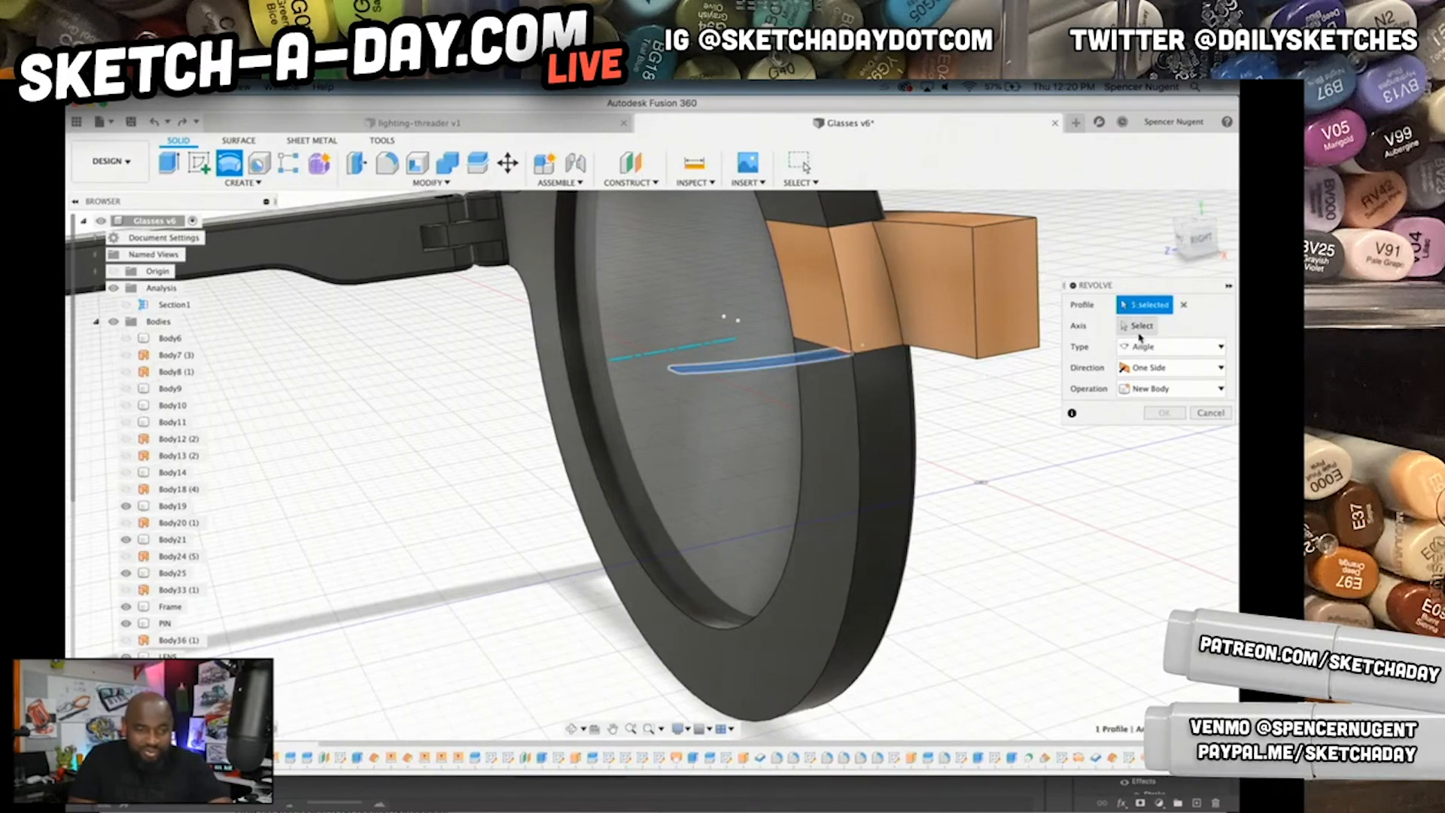
left_click(677, 355)
middle_click_drag(734, 544, 1053, 391, "shift")
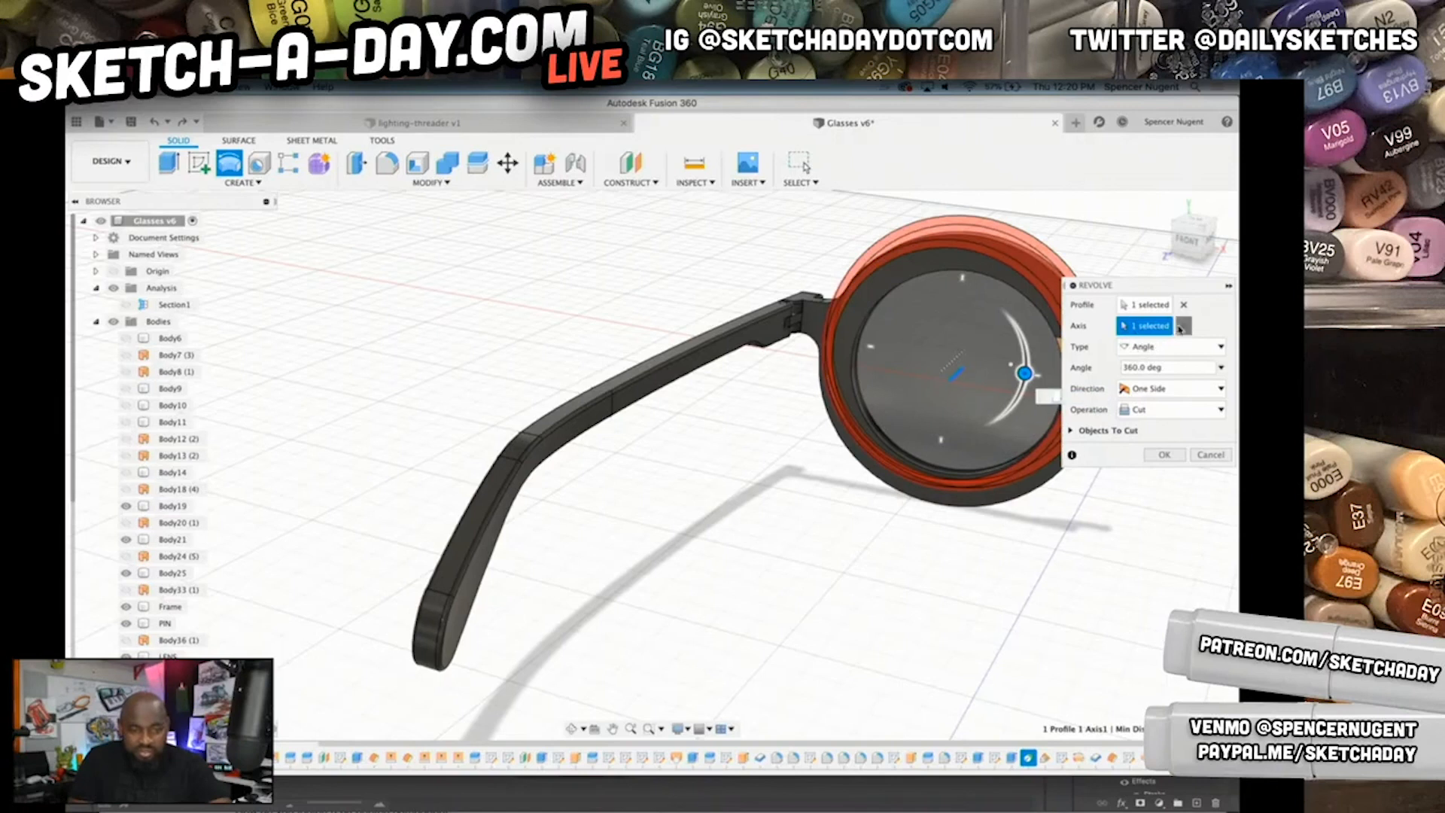
- Try to revolve-cut the arc profile 360° with the Frame's curved outer rim face as the axis in place of the current one
scroll(958, 478, "up", 4)
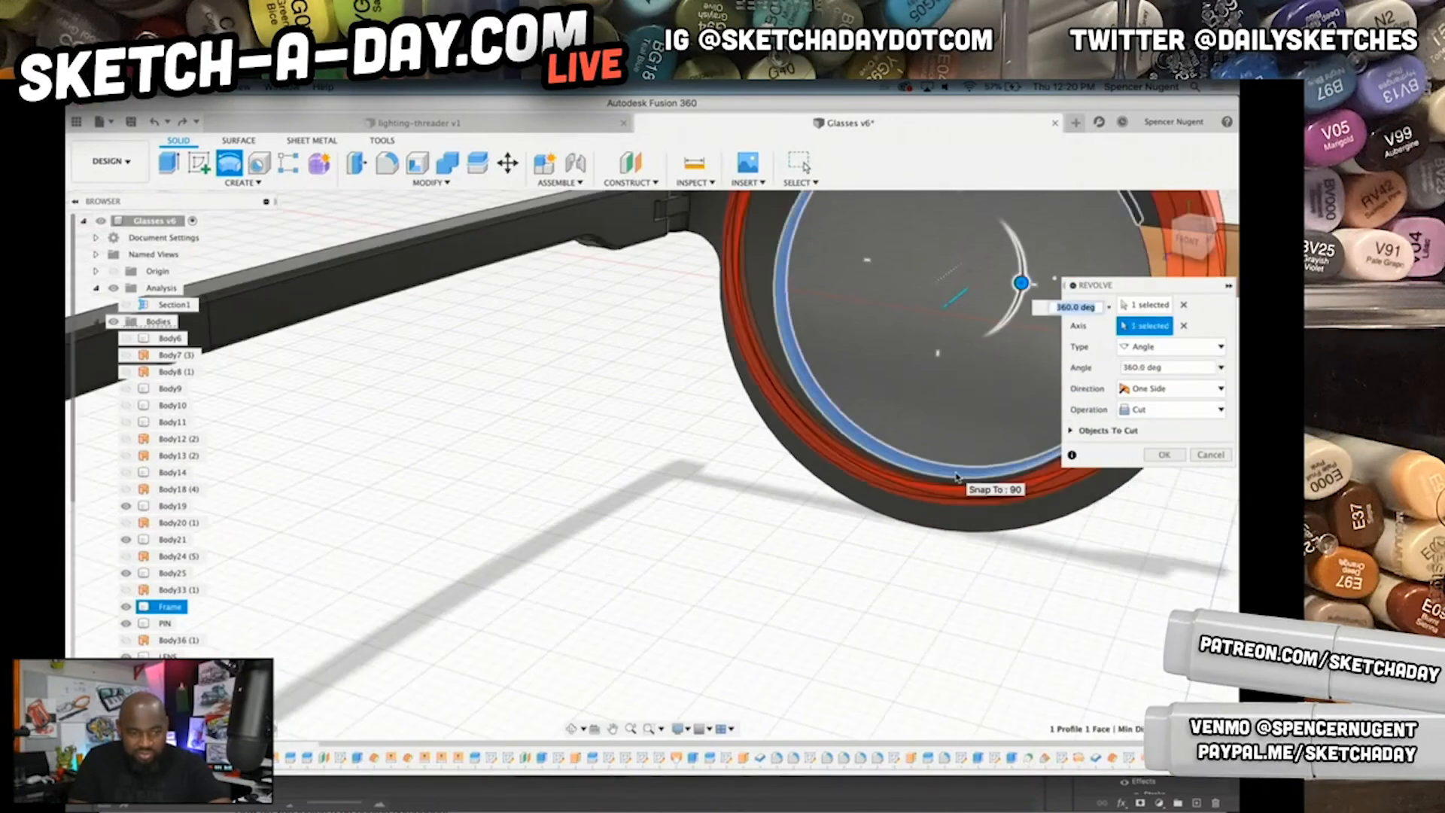
scroll(964, 482, "down", 5)
middle_click_drag(1013, 512, 798, 459, "shift")
scroll(798, 459, "up", 5)
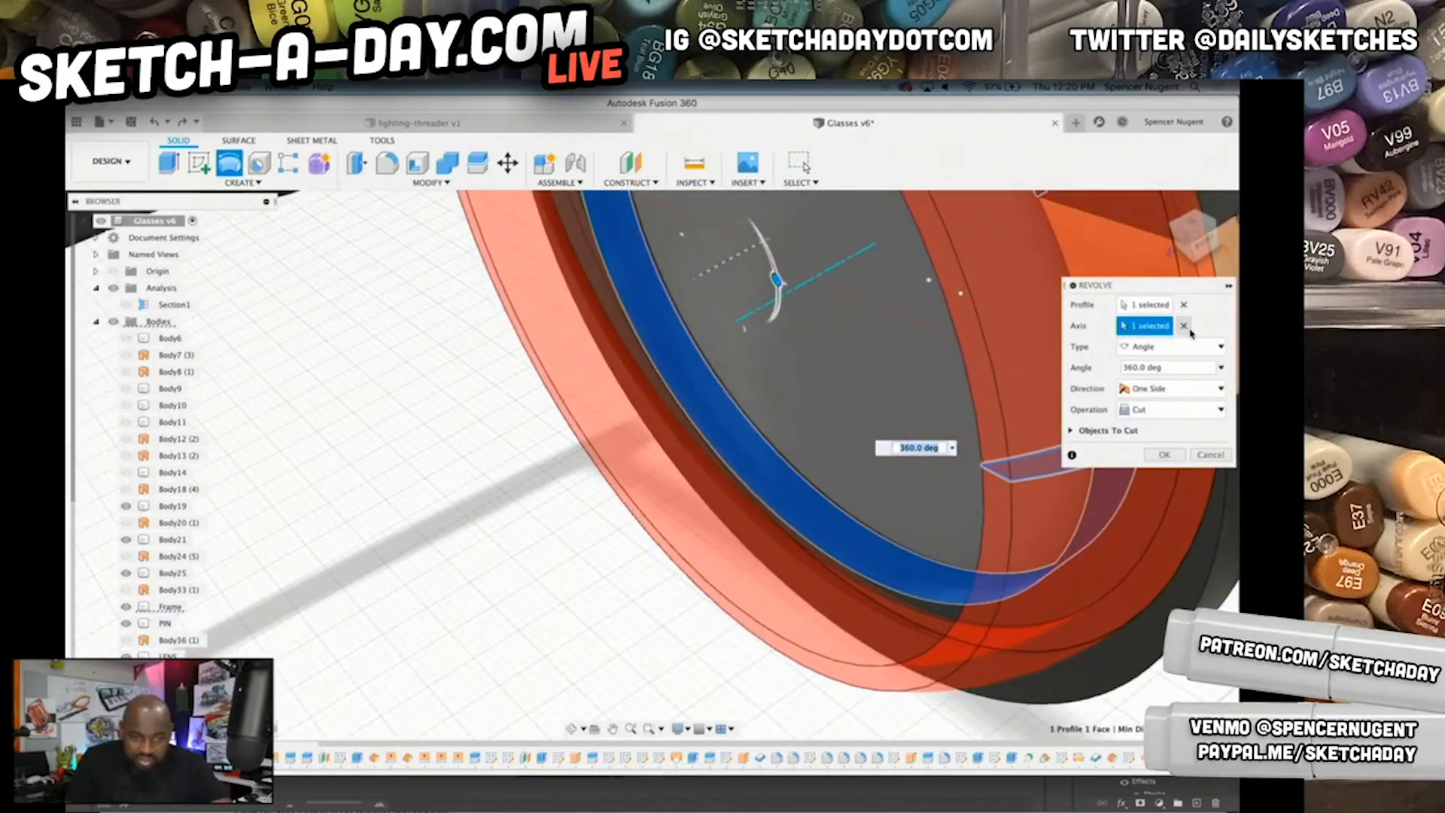
left_click(1184, 326)
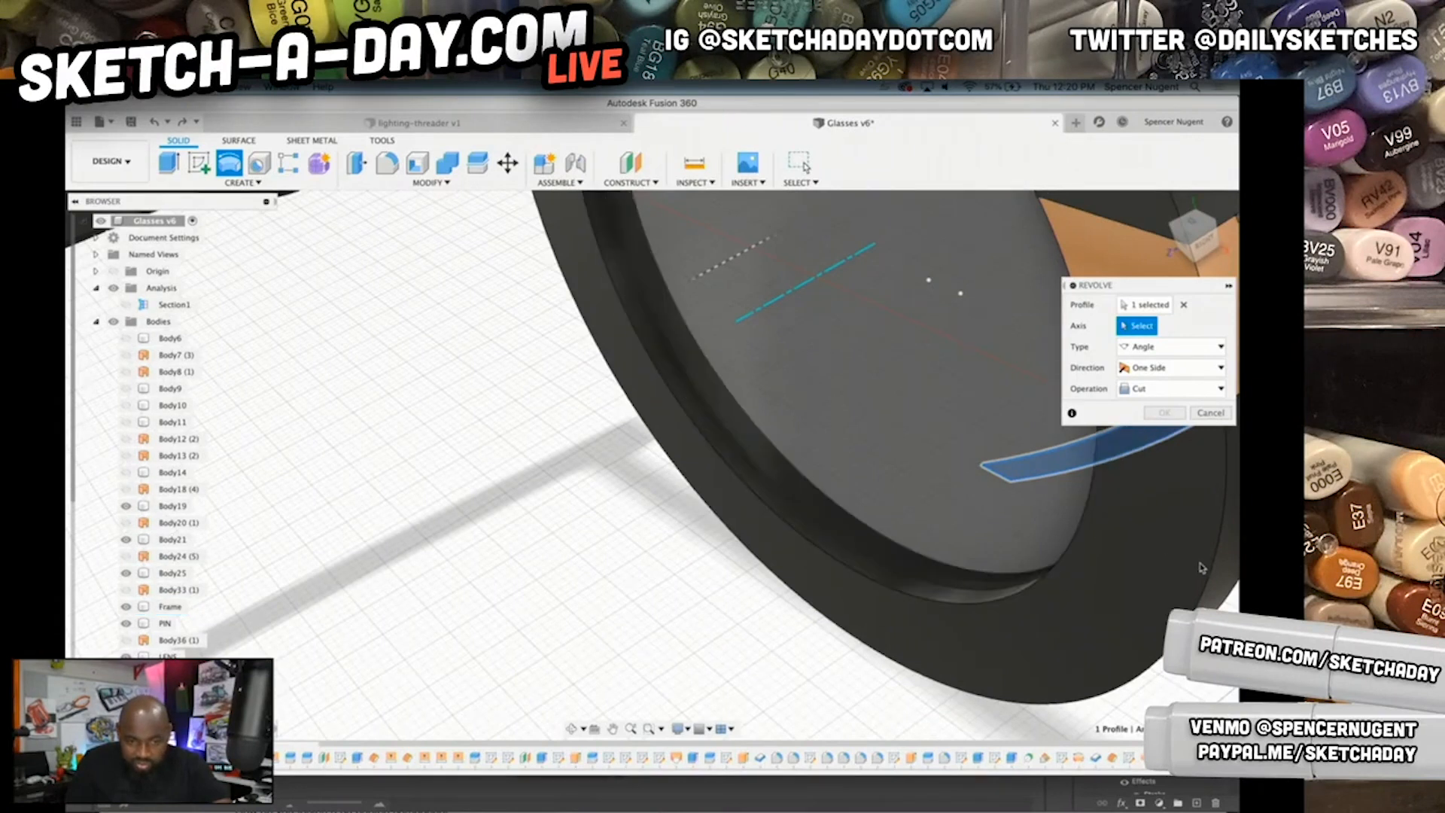
left_click(1221, 572)
scroll(1174, 602, "down", 5)
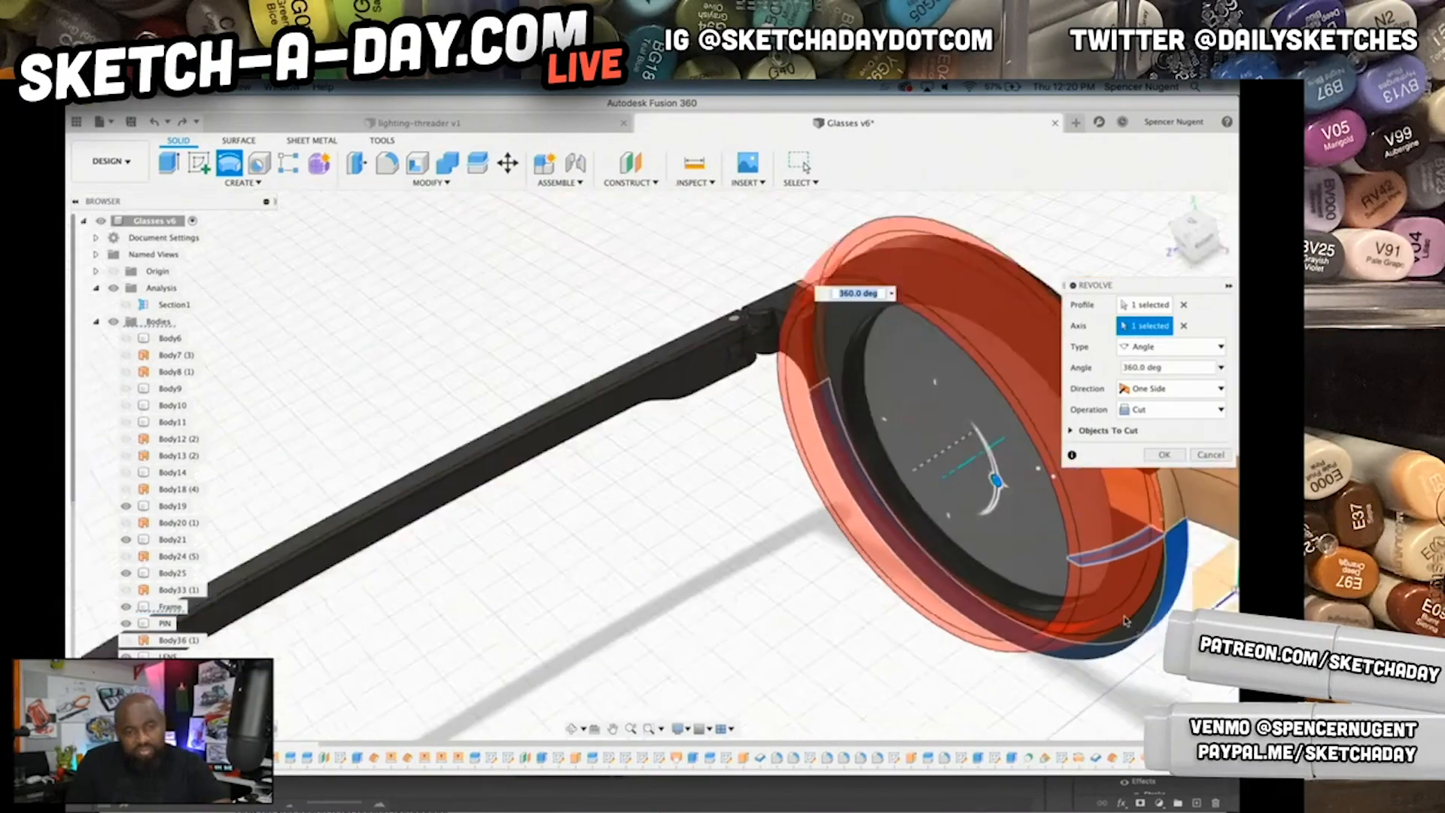
middle_click_drag(1117, 632, 1148, 595, "shift")
scroll(1148, 594, "up", 5)
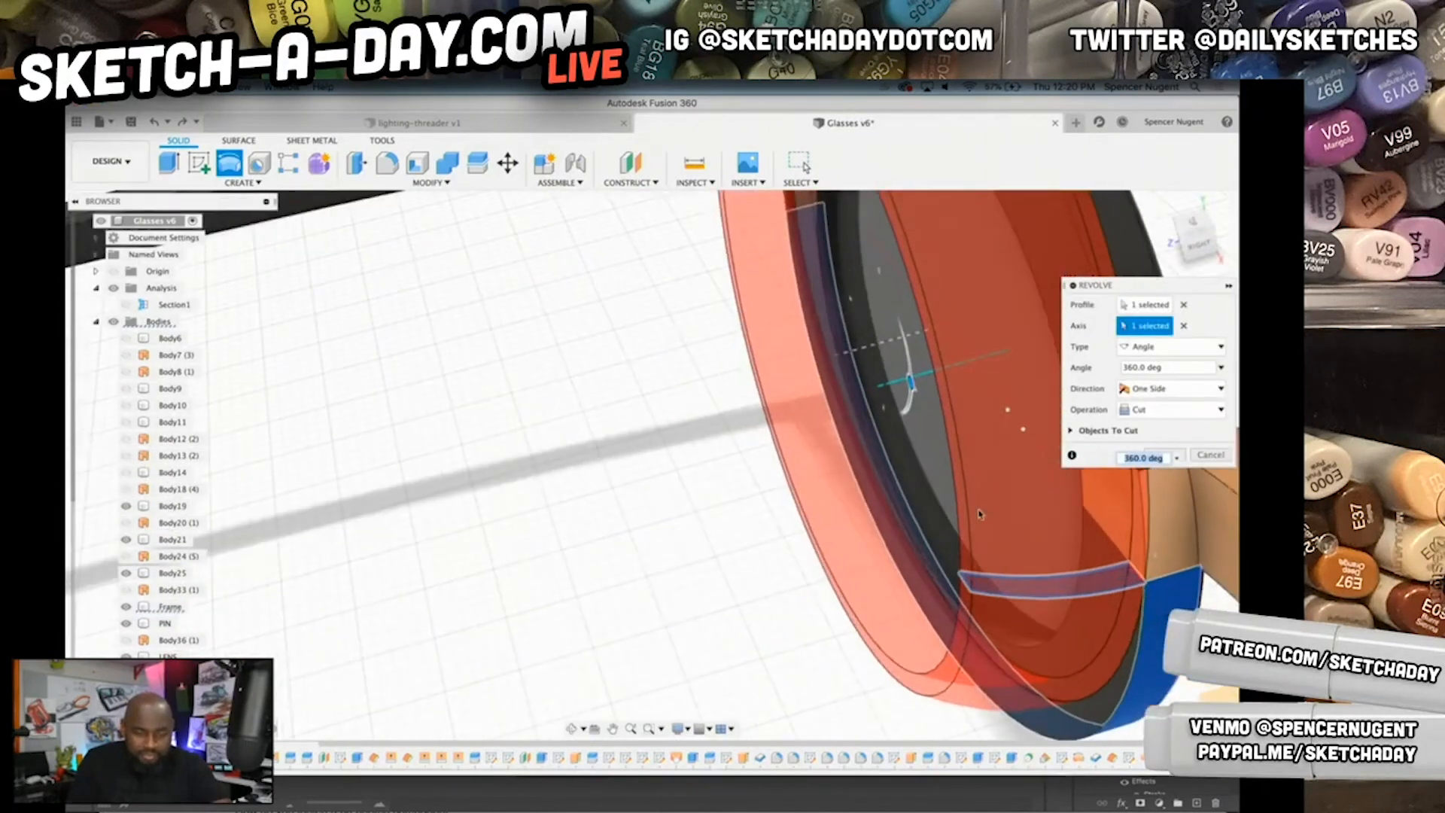
key("Return")
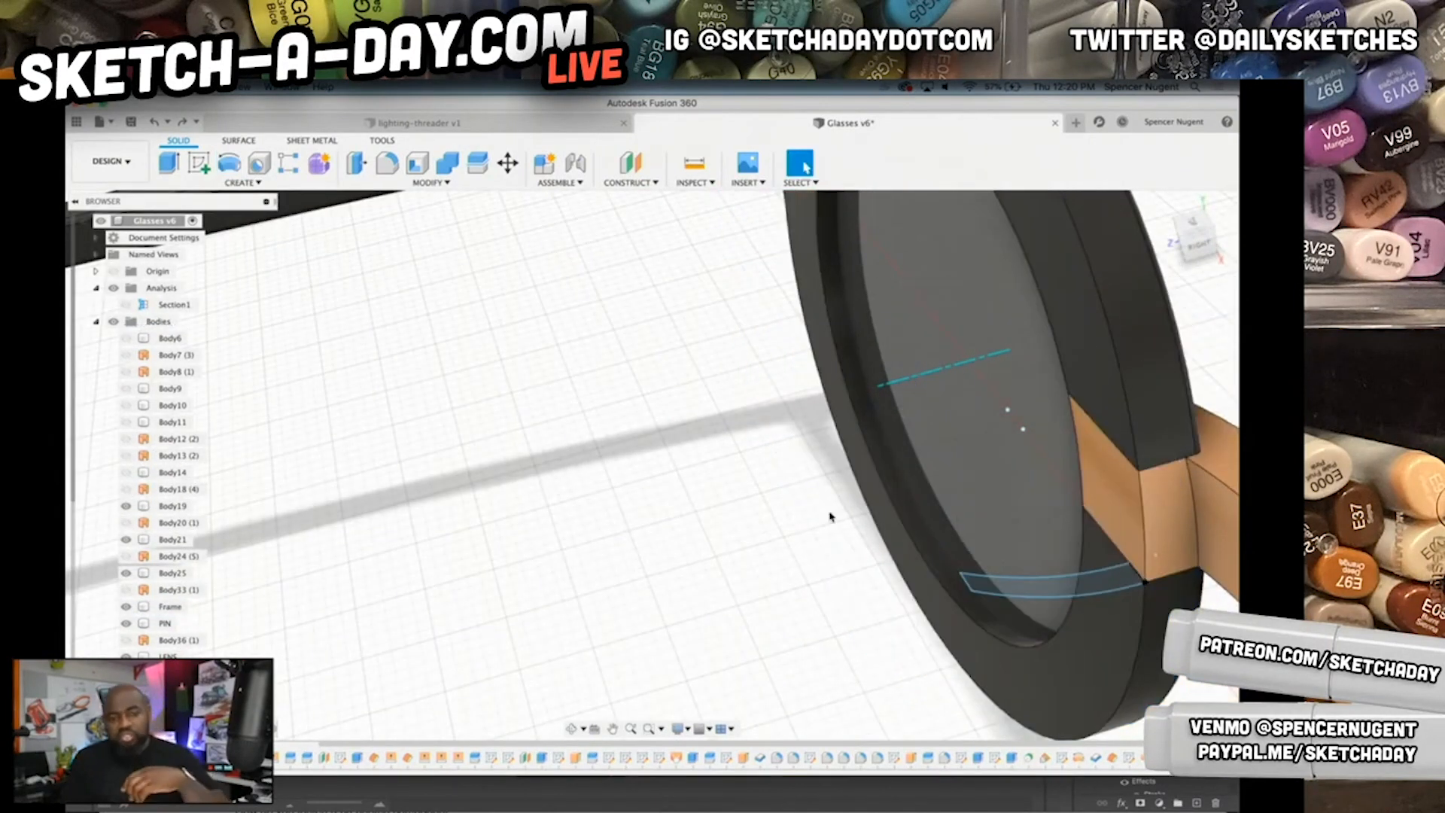
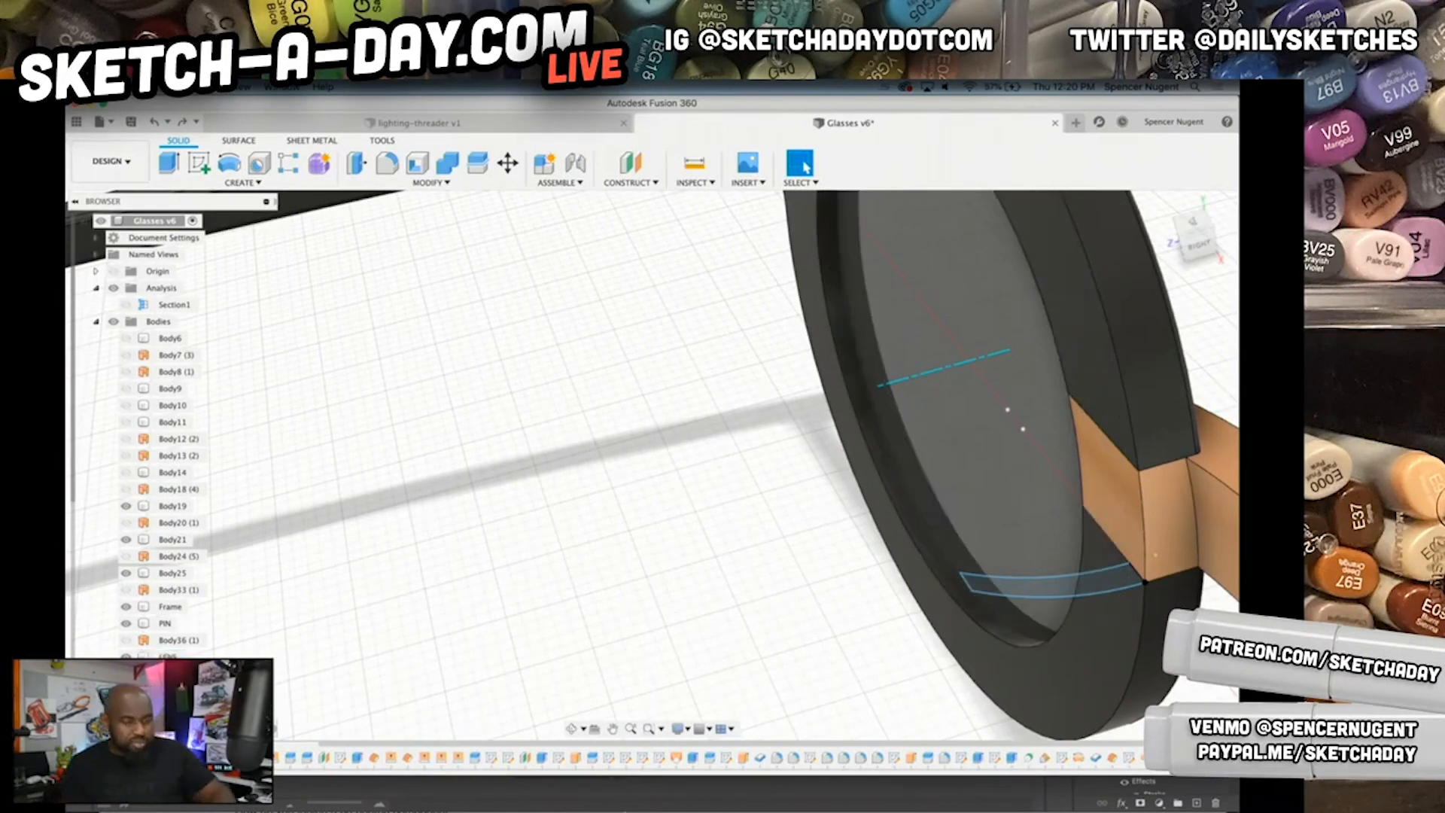
- Examine from the side how the arc profile and the orange bridge block line up with the Frame rim
scroll(1067, 573, "down", 3)
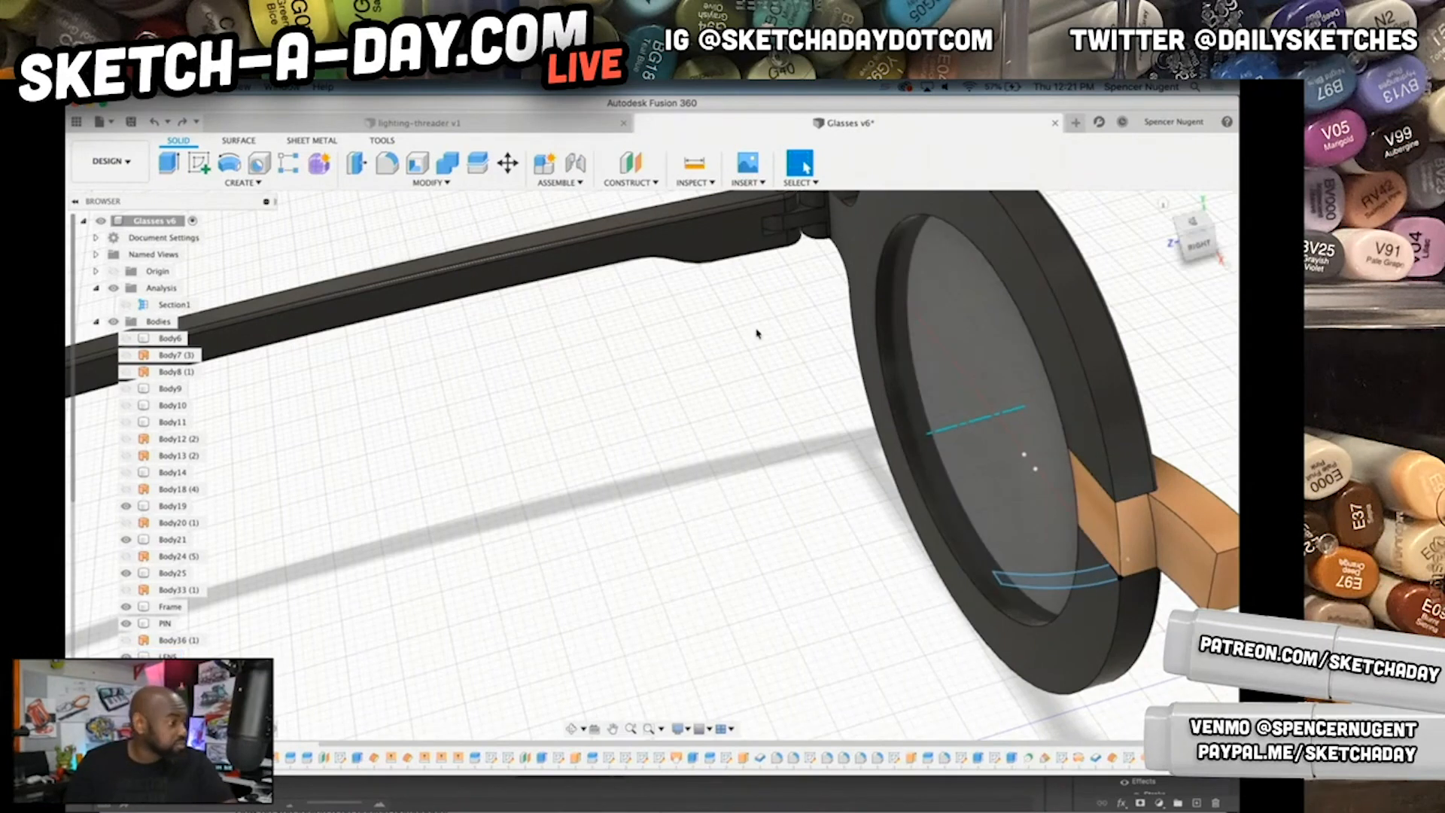
scroll(1097, 479, "down", 4)
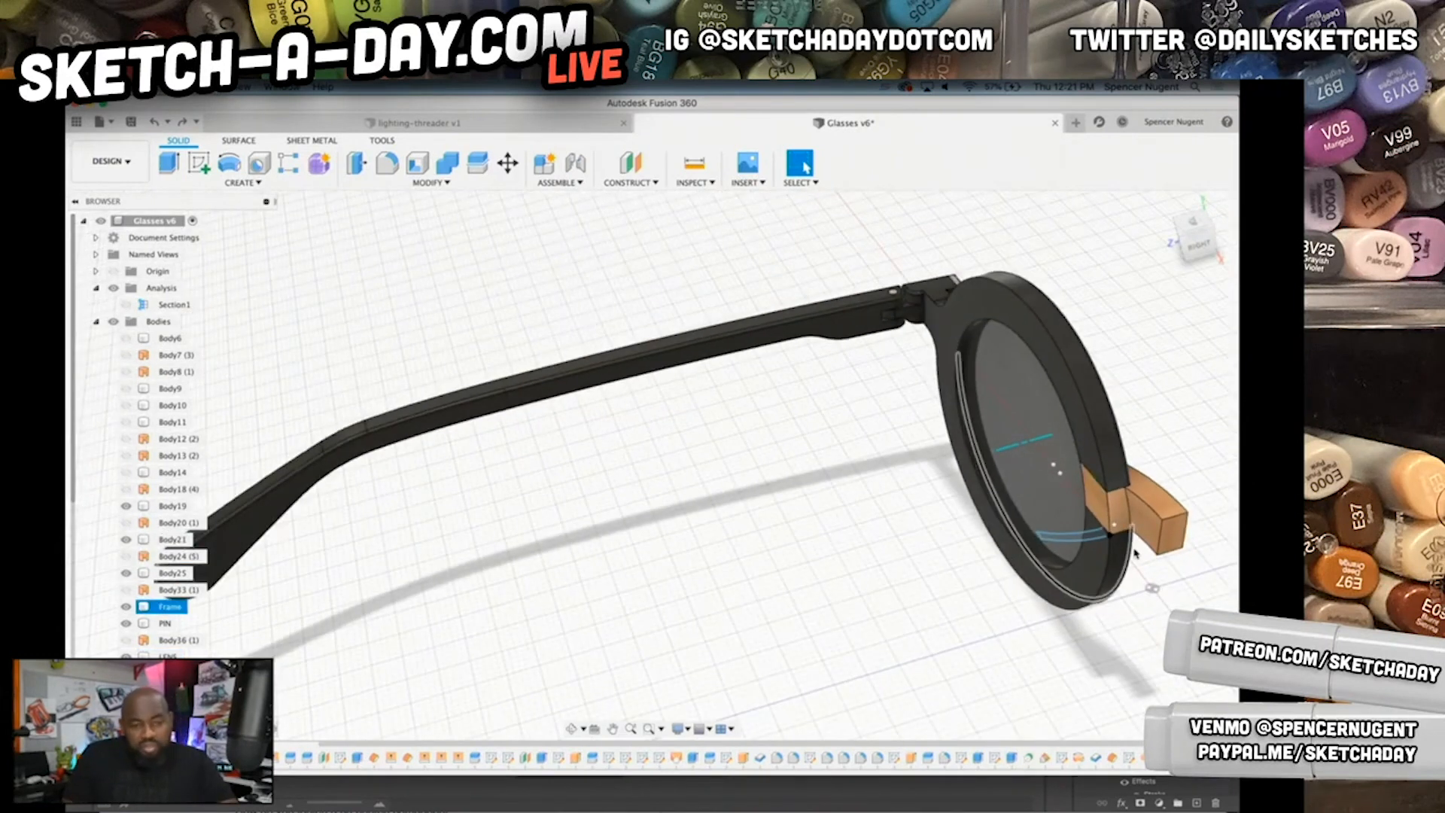
middle_click_drag(1153, 543, 979, 550)
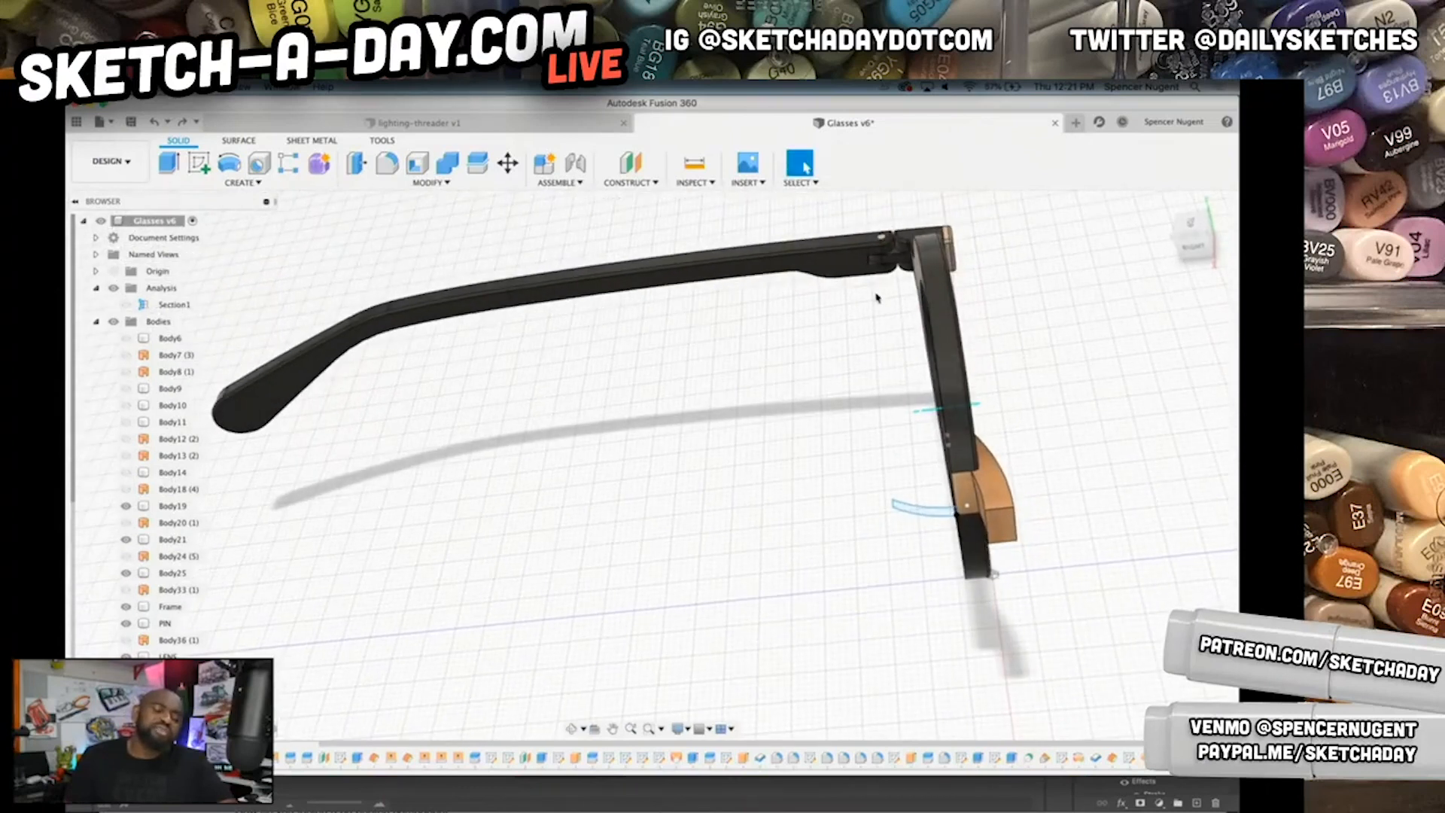
scroll(956, 495, "up", 2)
left_click(913, 475)
scroll(976, 439, "down", 3)
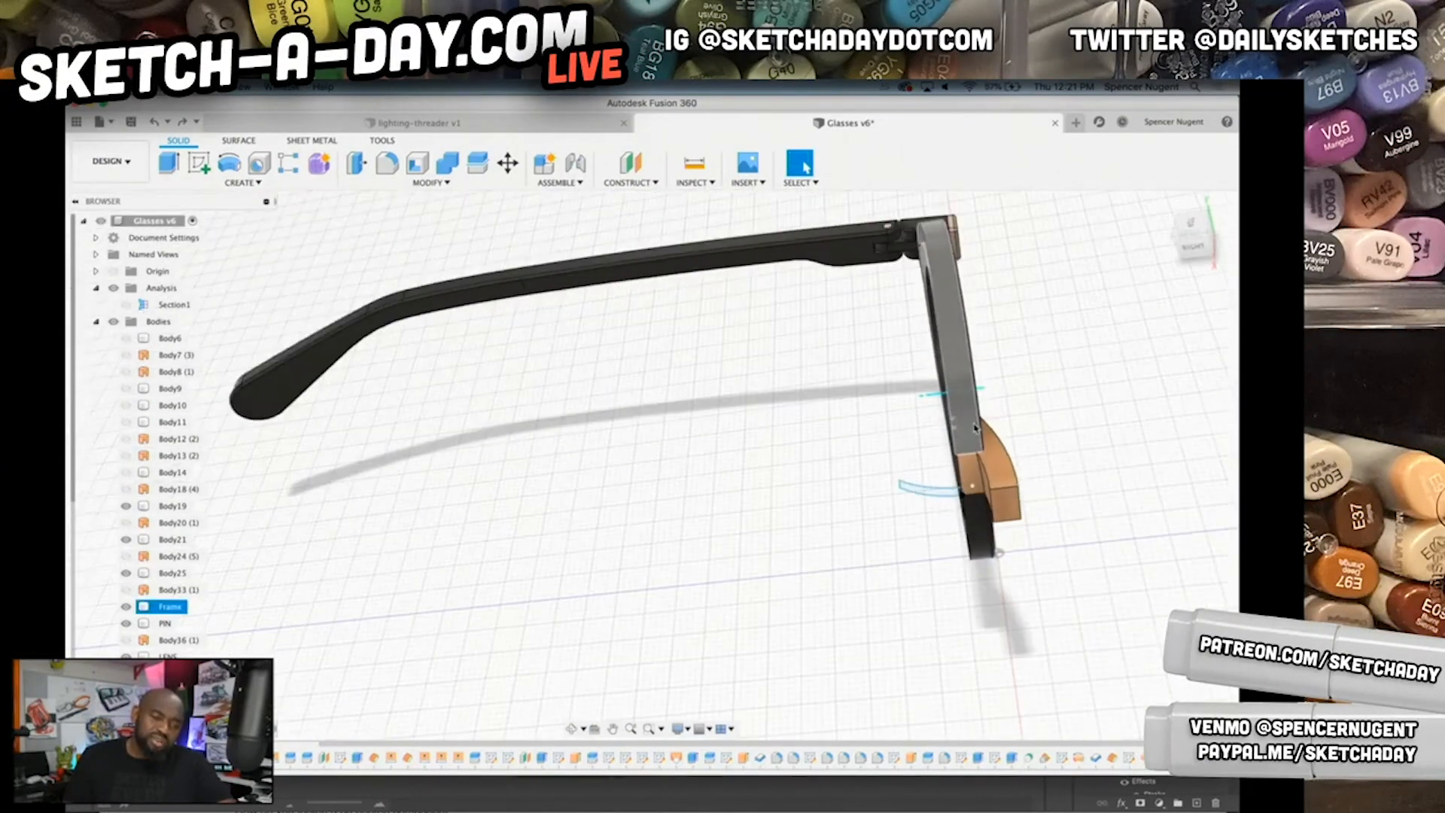
left_click(1050, 491)
mouse_move(1052, 493)
middle_mouse_down("shift")
mouse_move(1013, 479)
mouse_move(929, 516)
mouse_move(1064, 631)
mouse_move(1032, 593)
mouse_move(1062, 532)
mouse_move(1045, 503)
middle_mouse_up("shift")
scroll(989, 449, "up", 3)
scroll(989, 448, "up", 3)
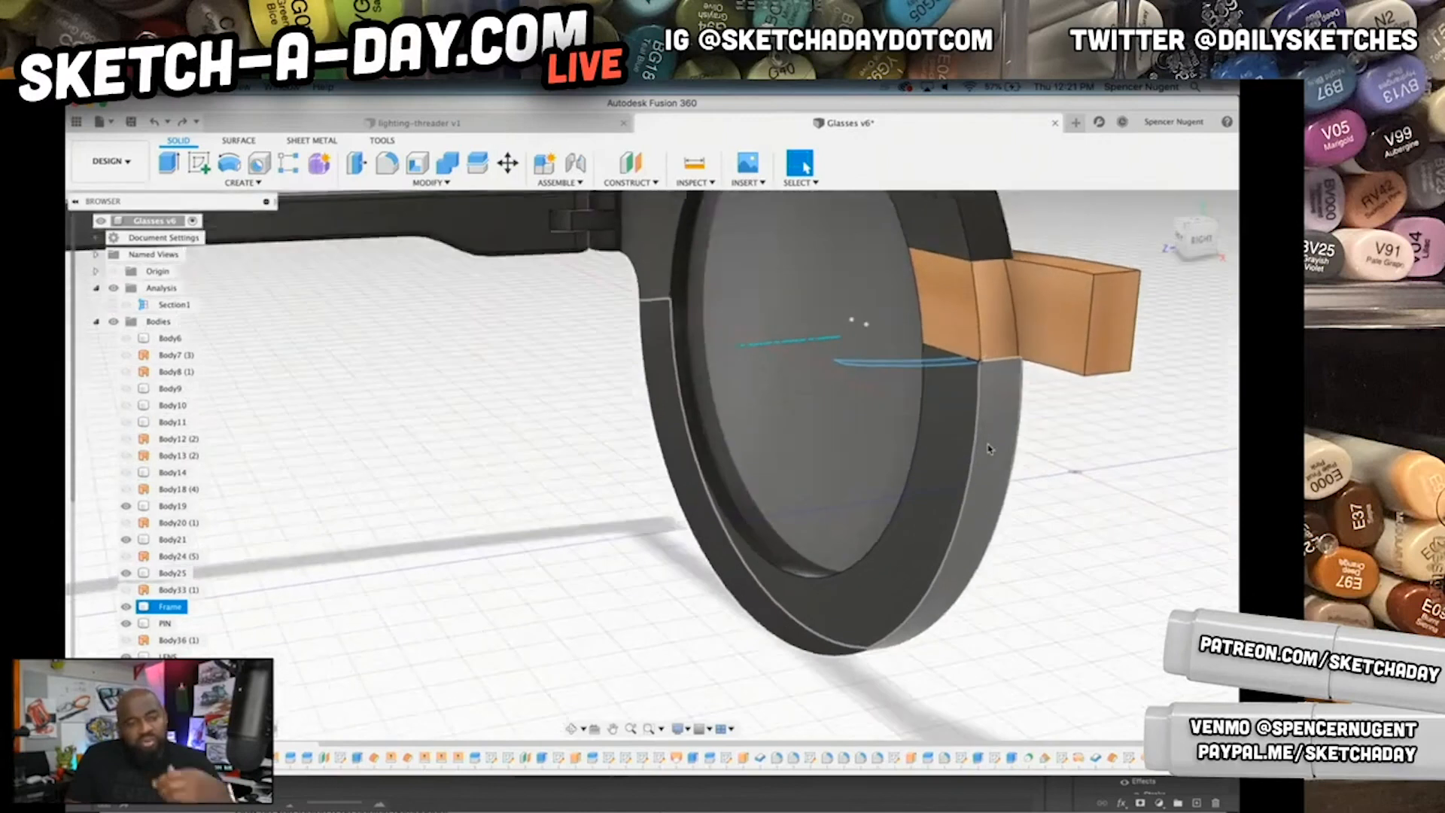
- Try hiding the Frame body with its outer rim edge selected, and undo the hiding
left_click(984, 483)
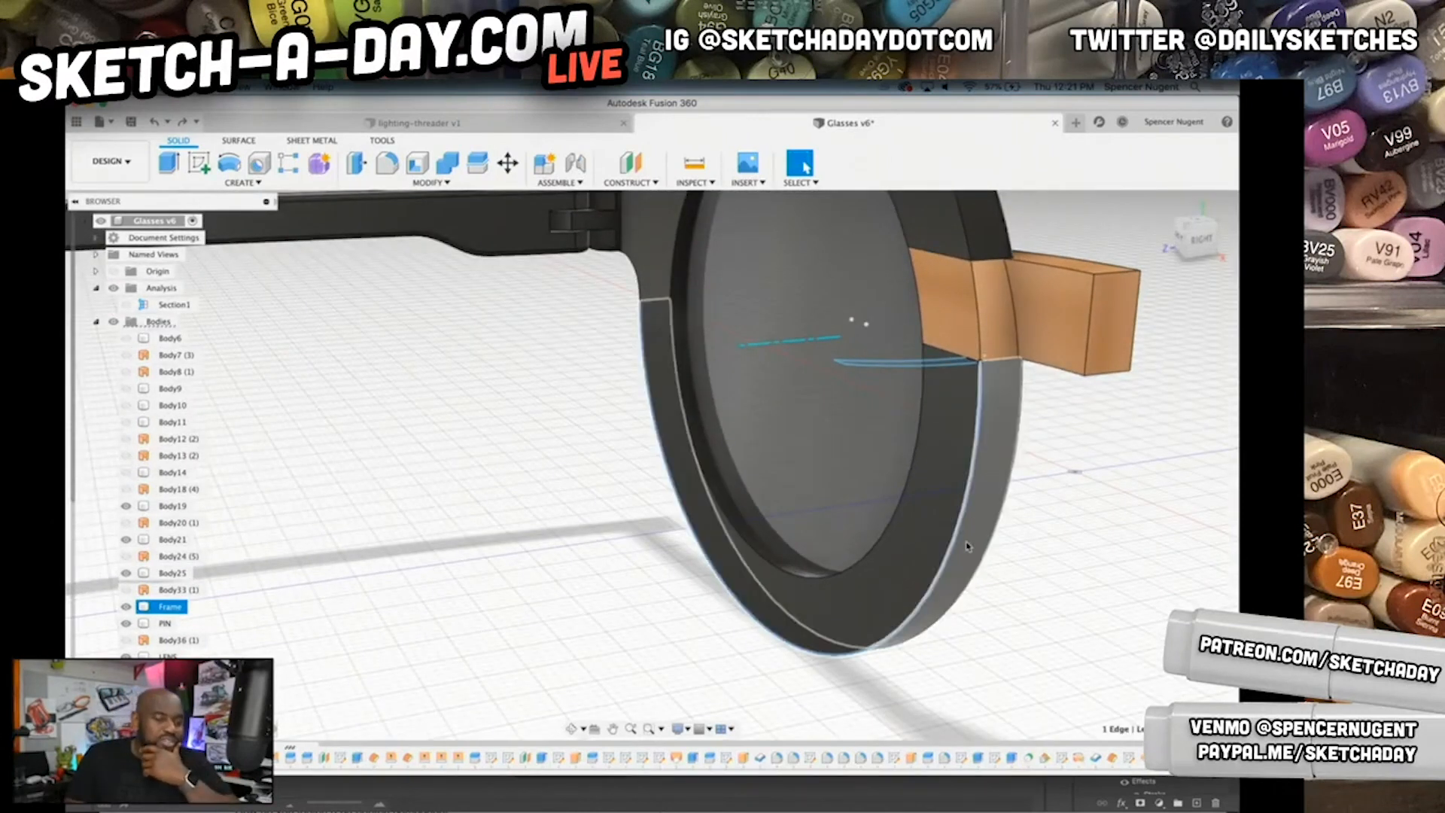
right_click(999, 343)
left_click(980, 440)
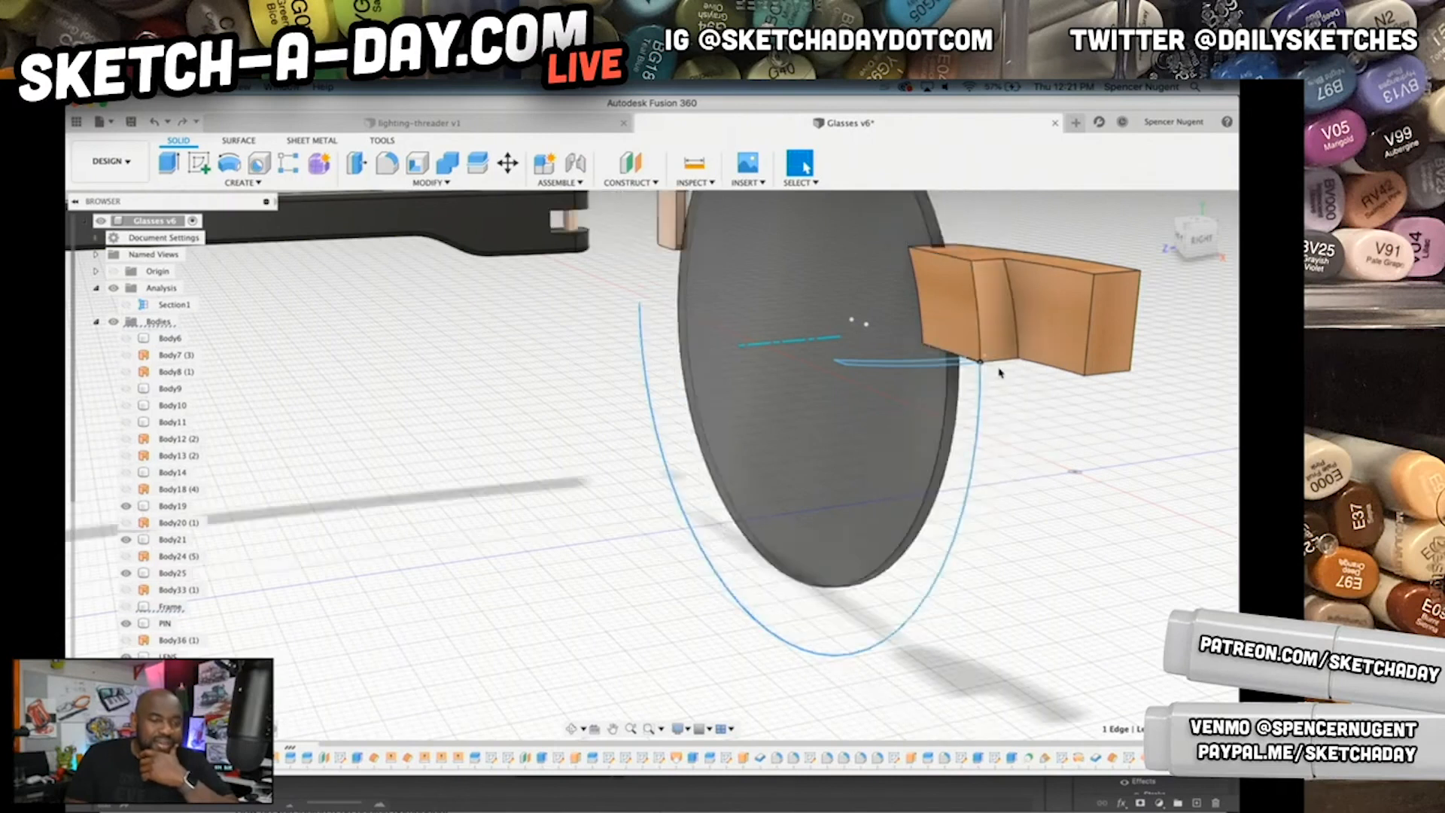
key("super+z")
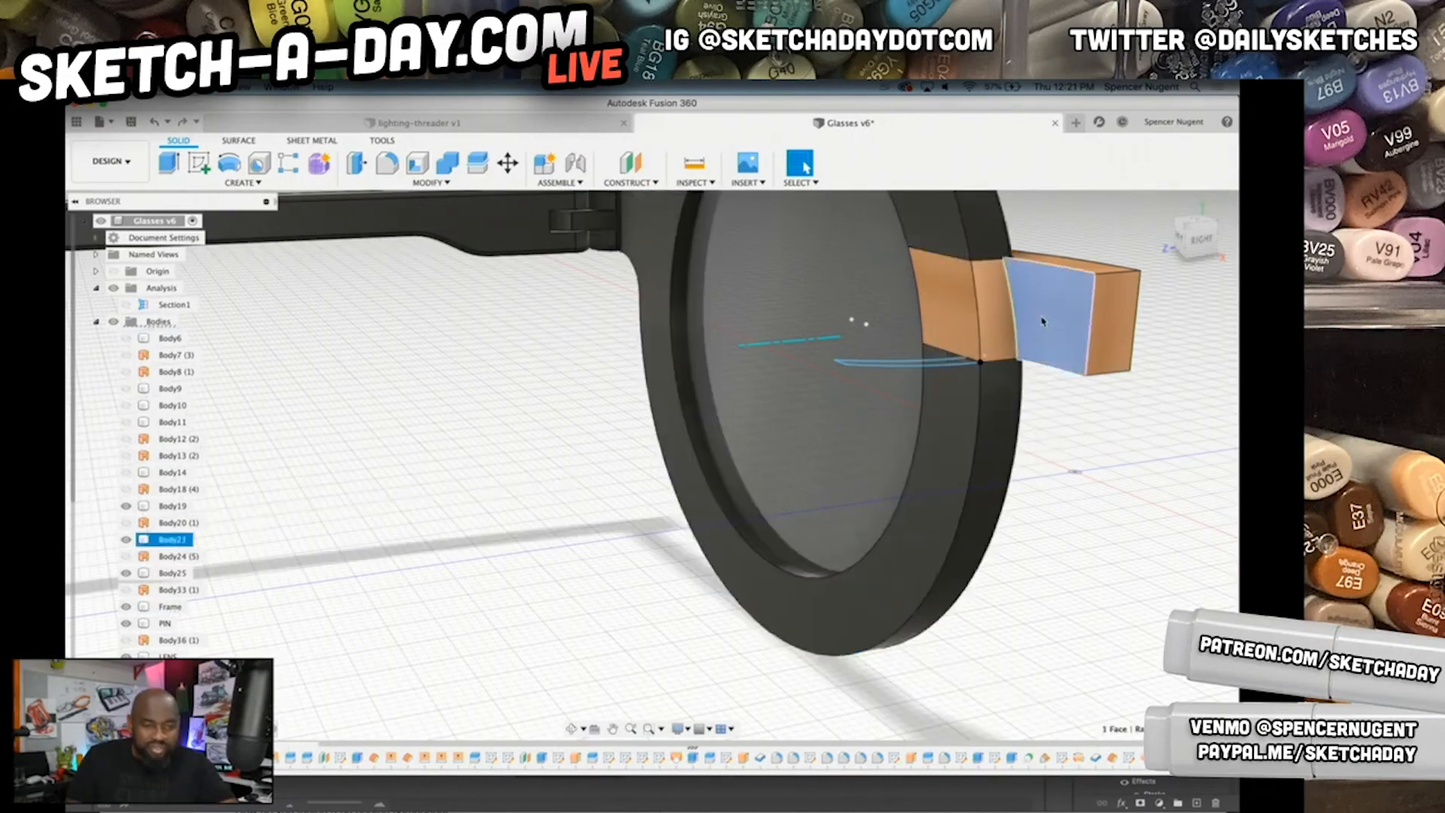
- Rename the orange block body Body21 as B ridge and hide it
right_click(1041, 317)
left_click(173, 540)
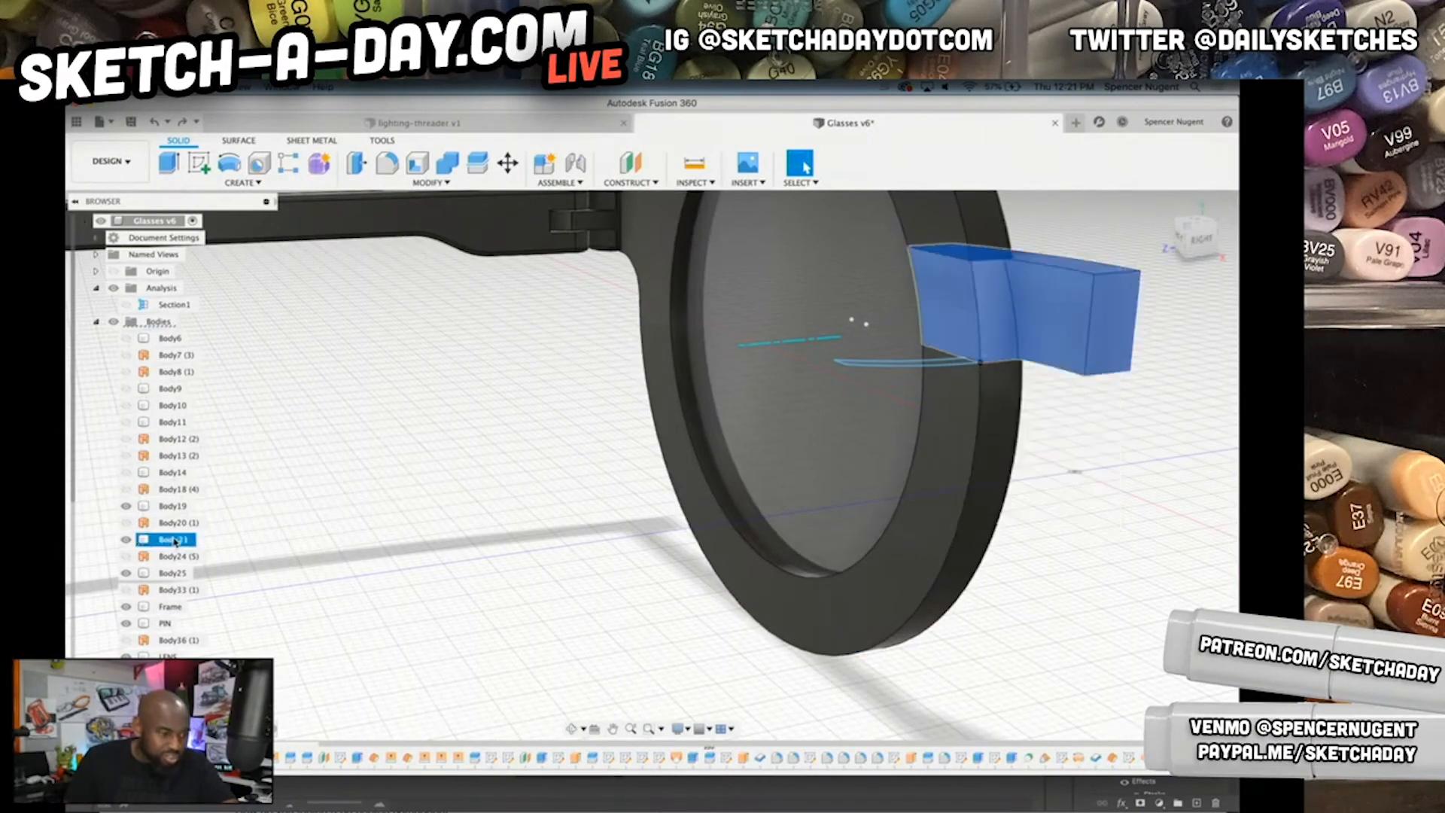
key("i")
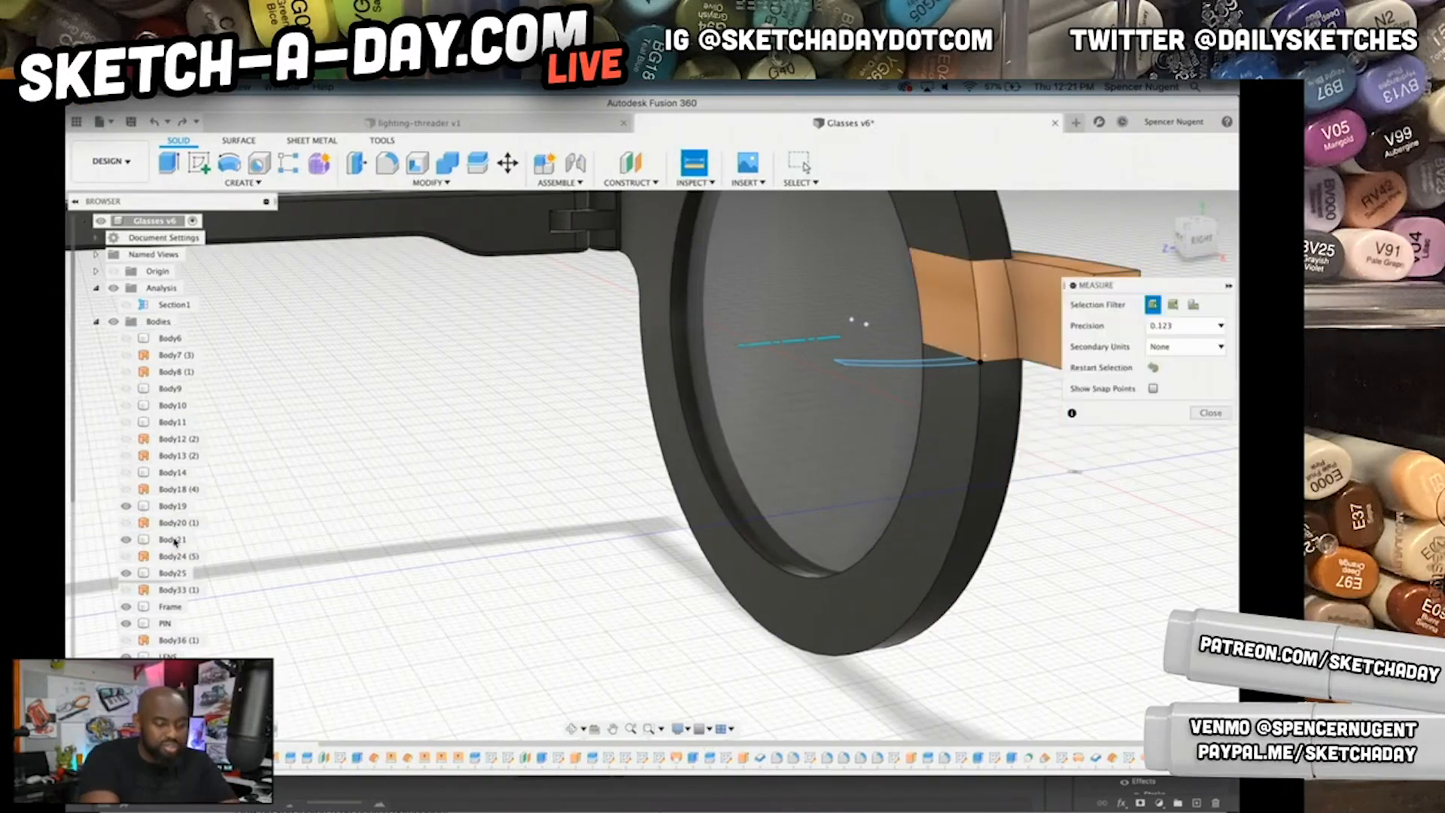
key("Escape")
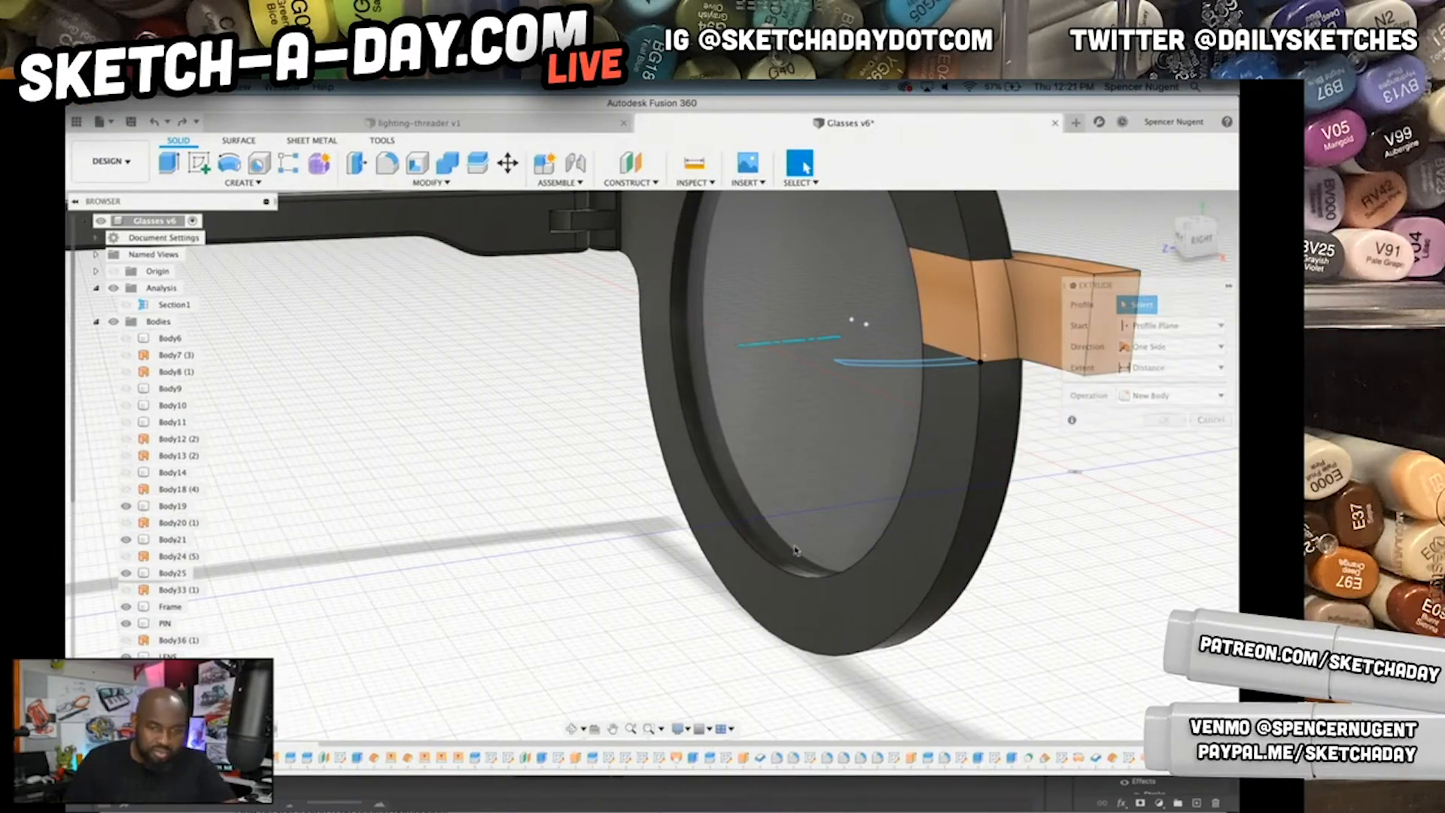
double_click(162, 537)
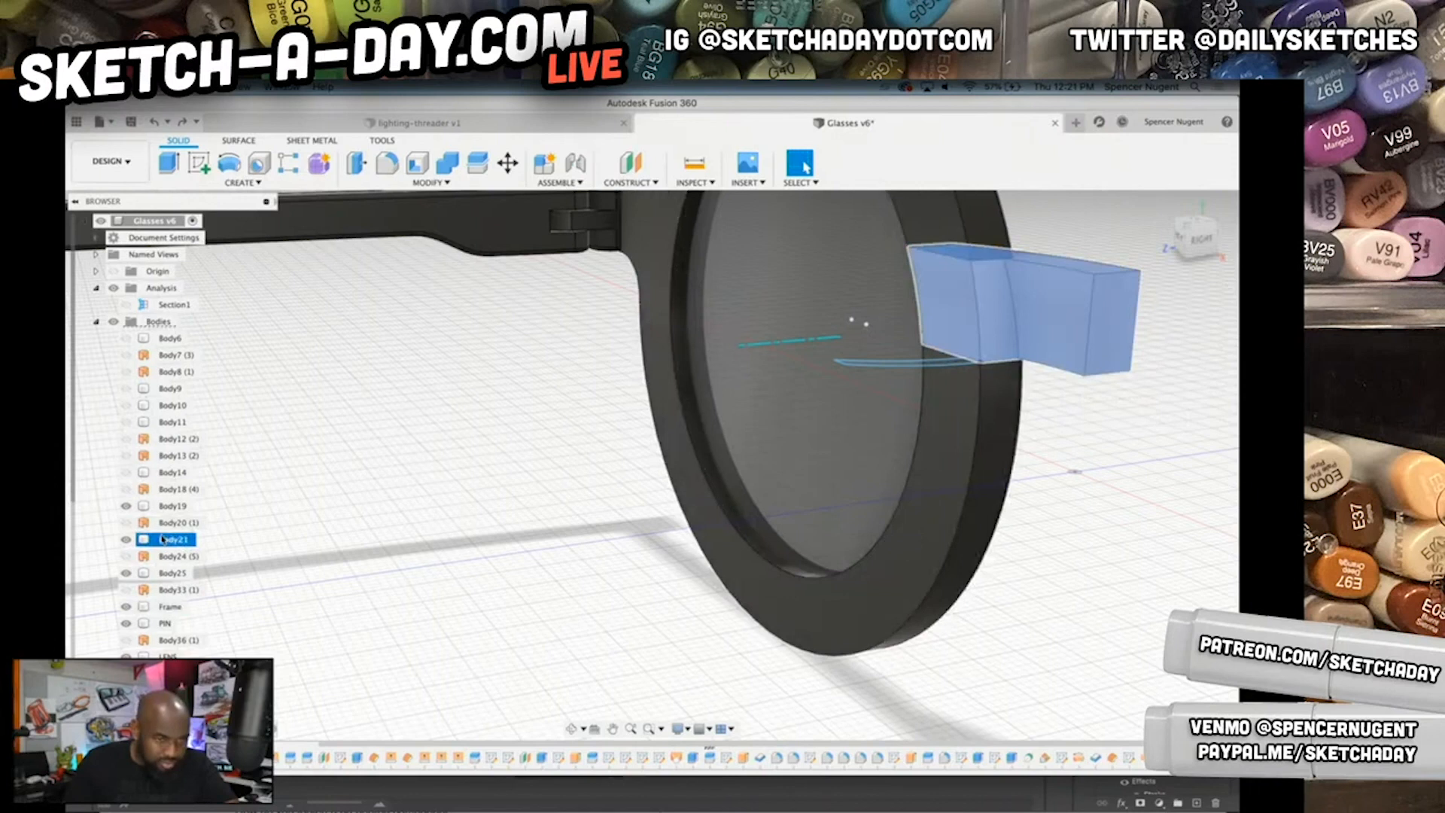
type("Bridge")
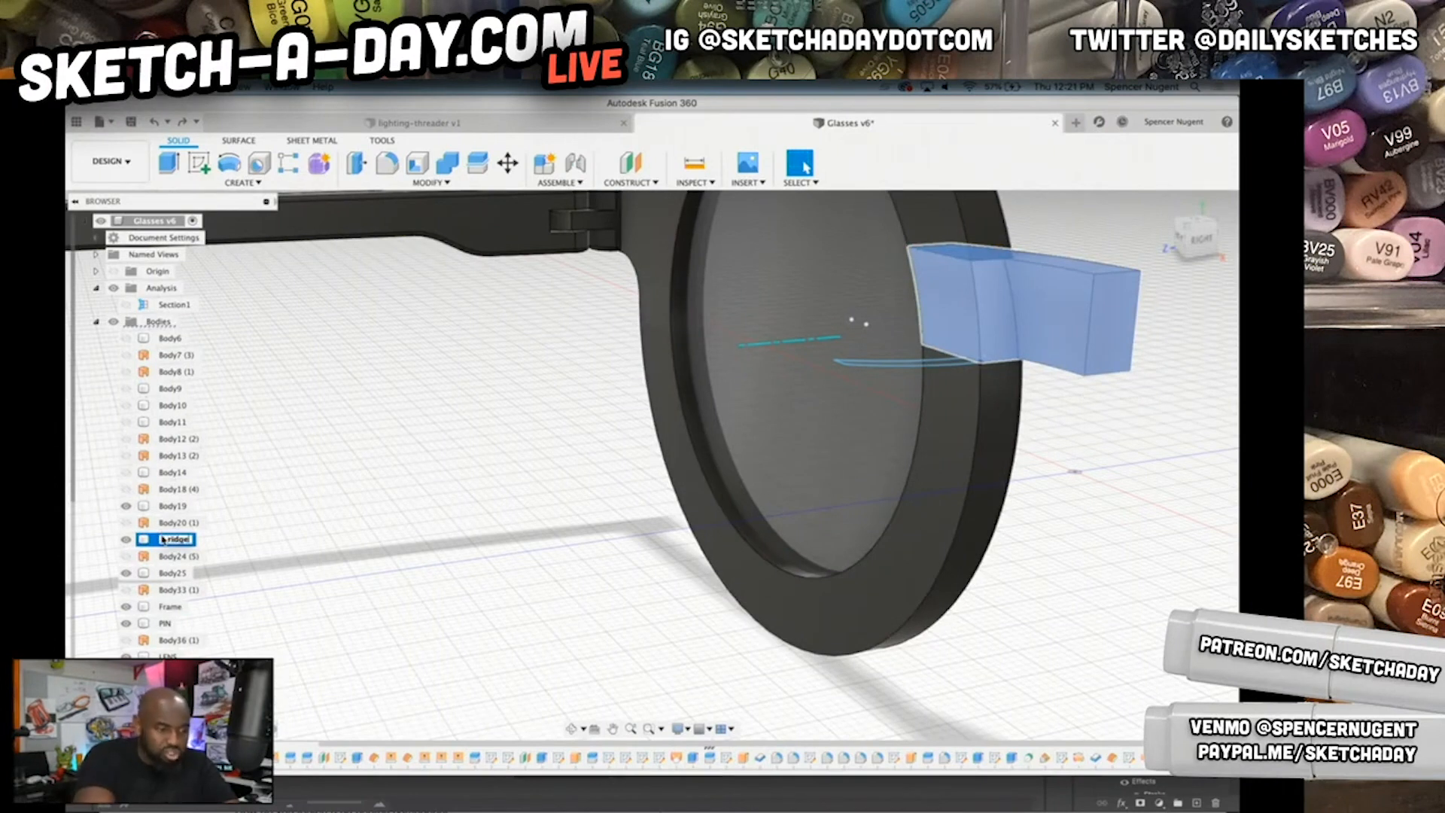
key("Return")
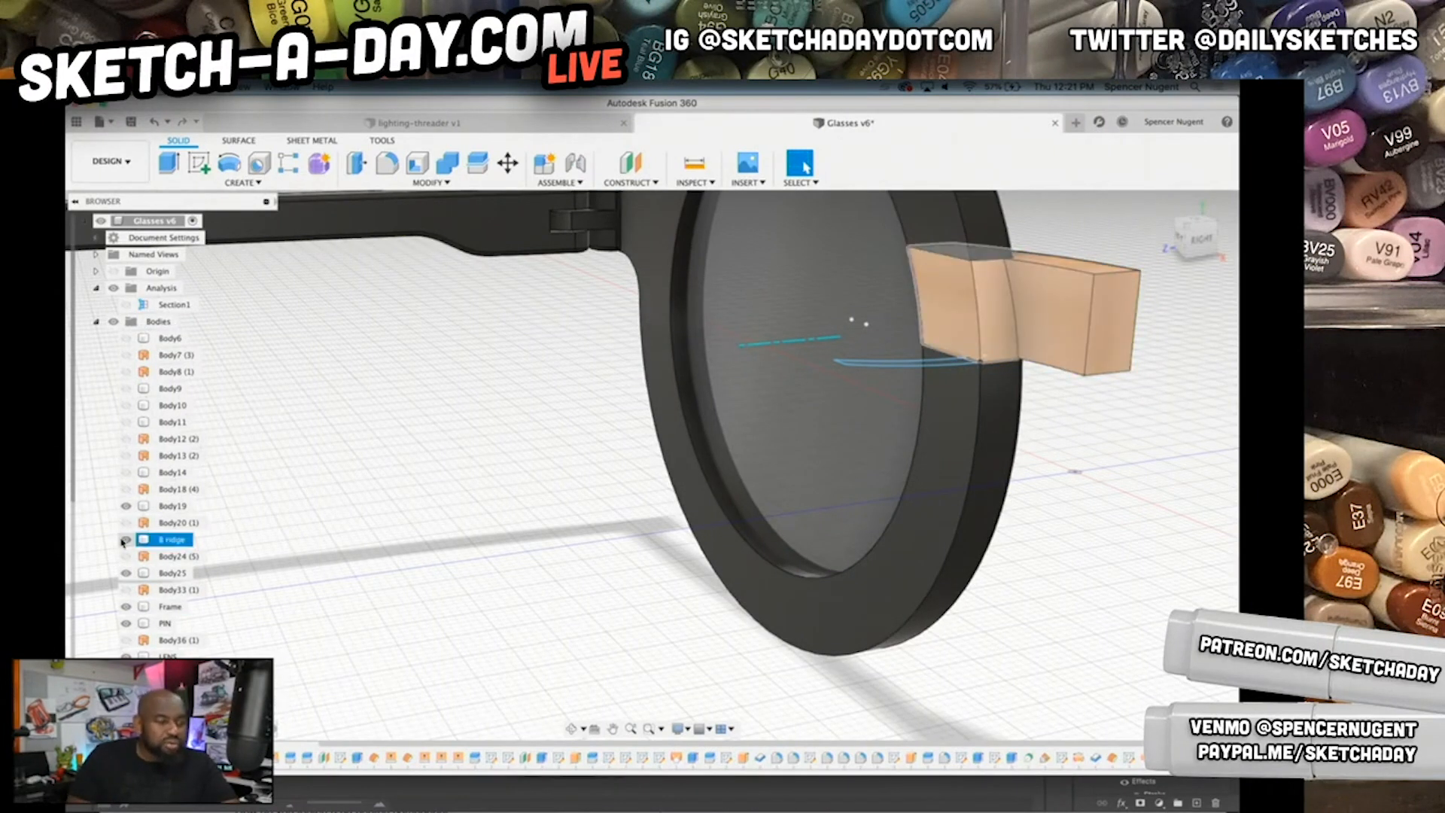
left_click(124, 540)
- Examine the bridge profile and the arc profile where they meet the cut end of the Frame rim
mouse_move(1120, 458)
middle_mouse_down("shift")
mouse_move(1110, 474)
mouse_move(1071, 475)
mouse_move(1092, 468)
mouse_move(1074, 420)
middle_mouse_up("shift")
scroll(1057, 392, "up", 2)
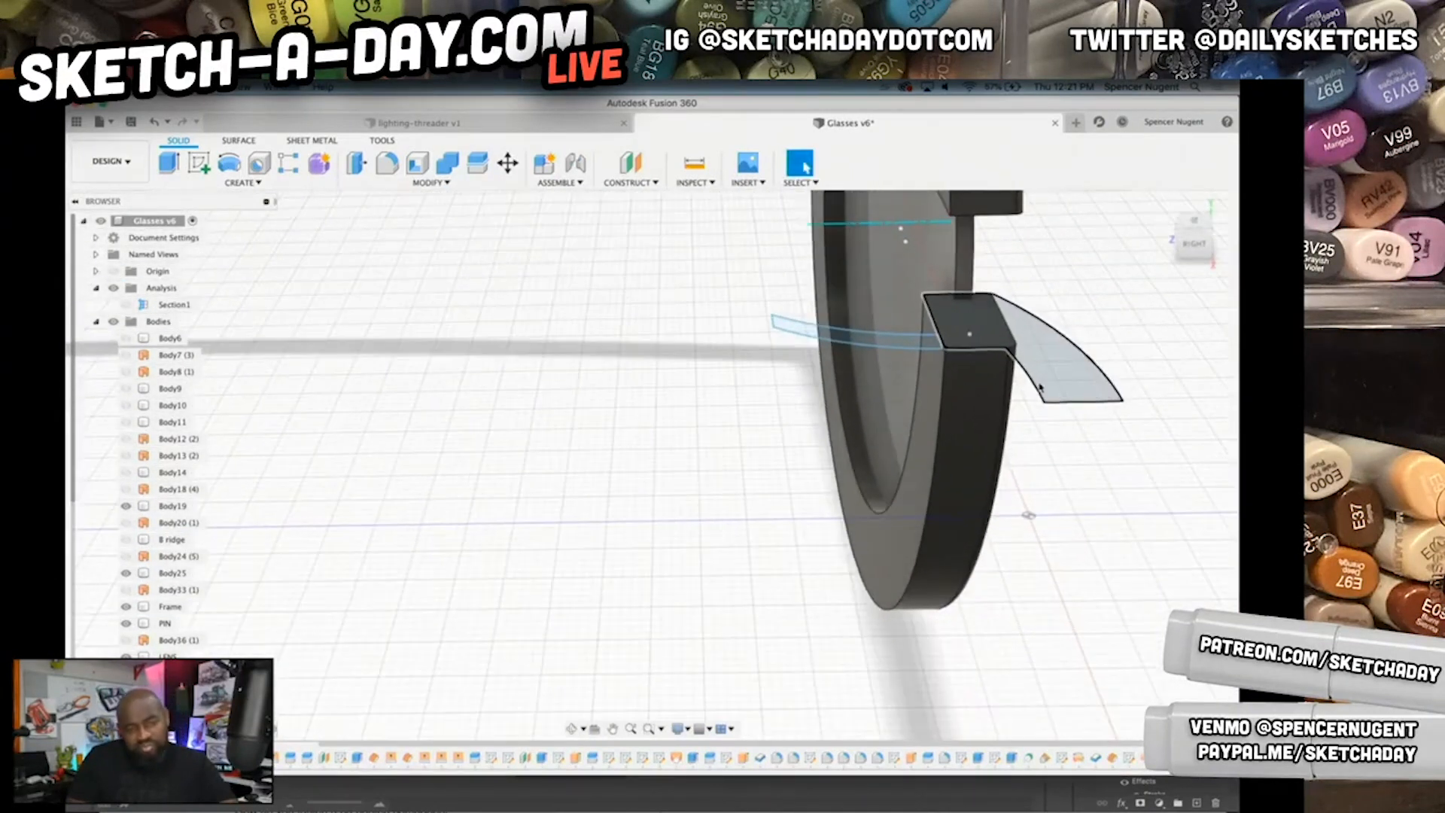
left_click(1003, 330)
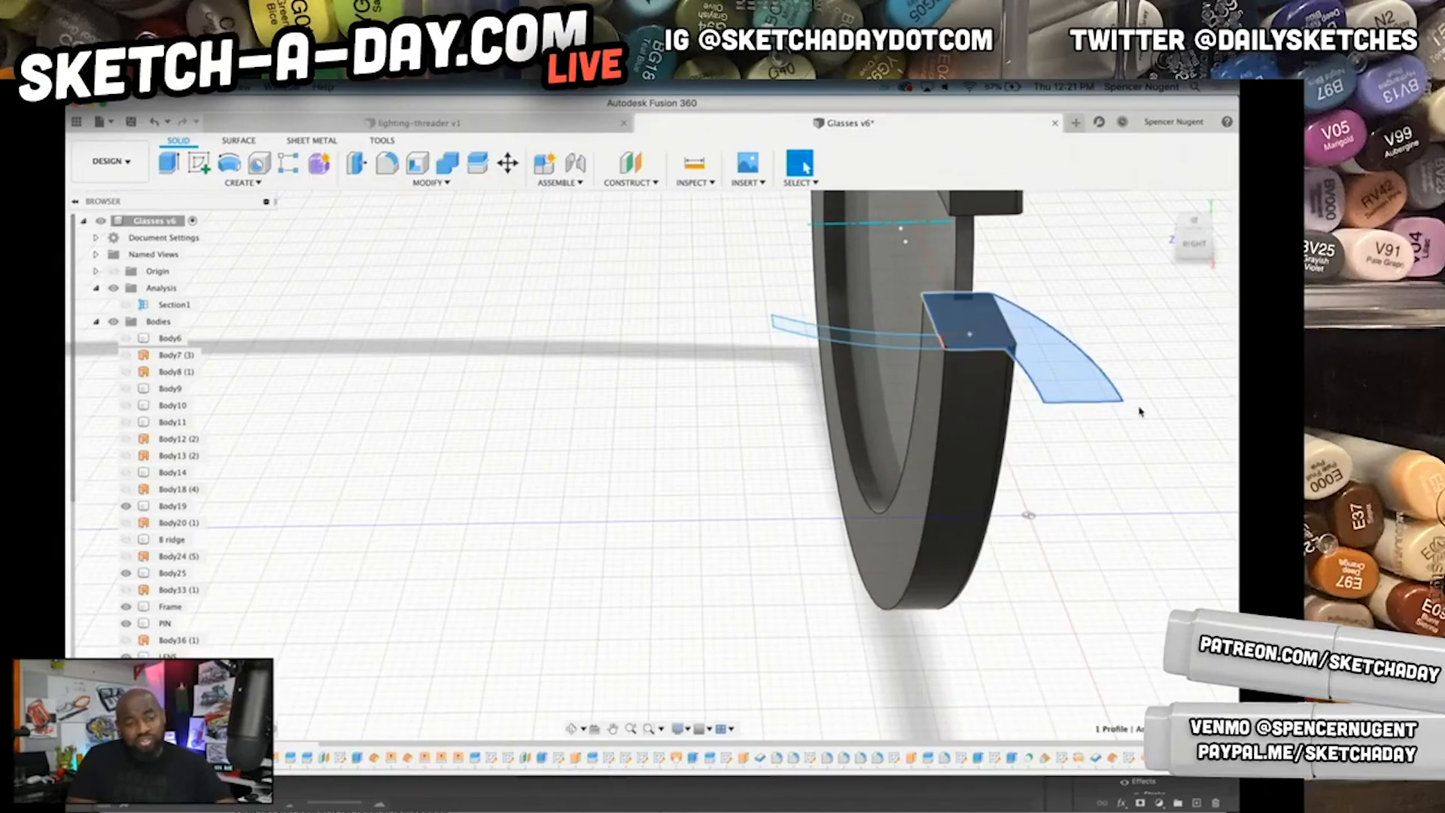
key("Escape")
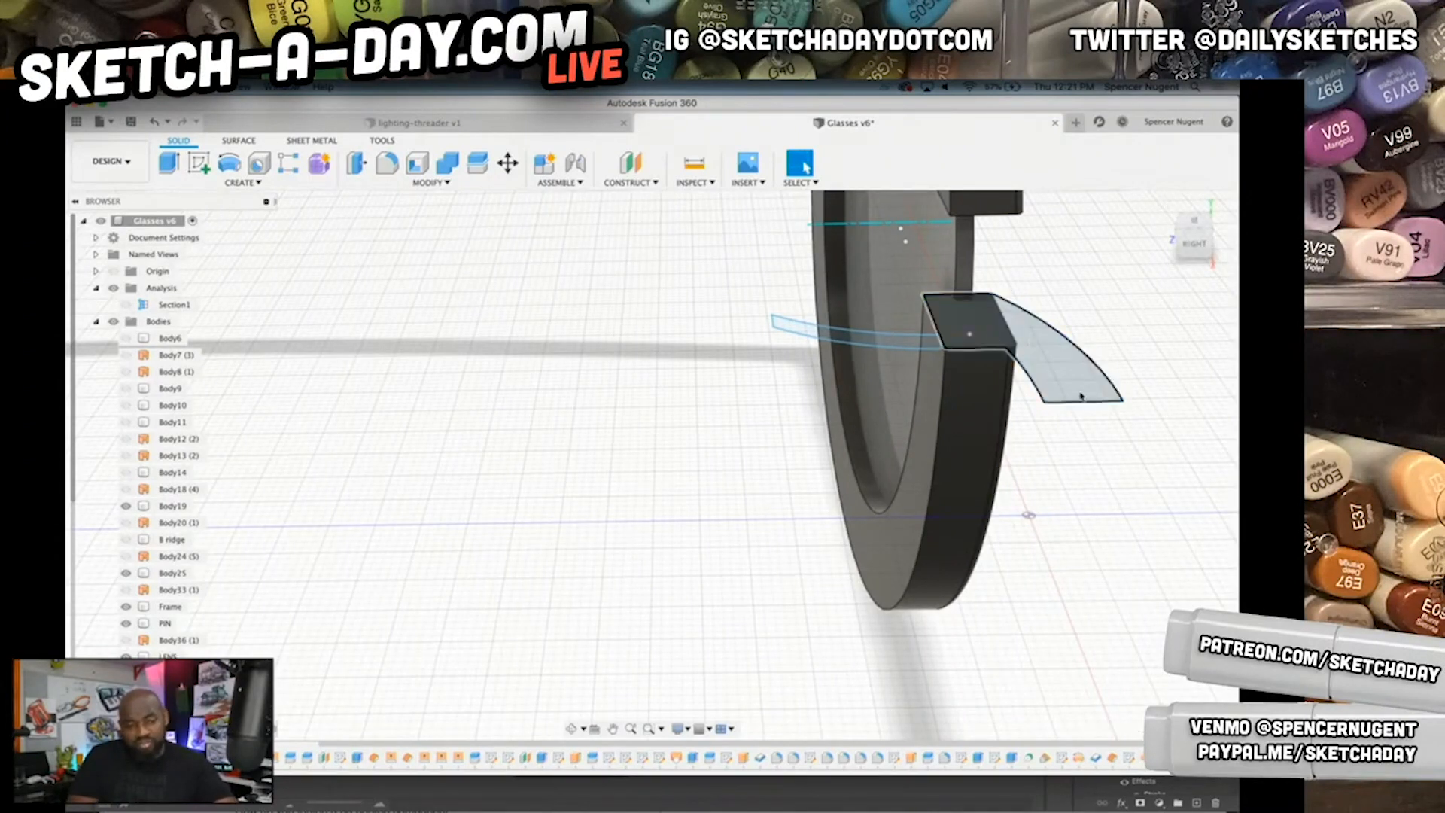
middle_click_drag(1050, 453, 1033, 444)
mouse_move(1101, 512)
middle_mouse_down("shift")
mouse_move(1010, 529)
mouse_move(1036, 607)
middle_mouse_up("shift")
middle_click_drag(1149, 326, 567, 382)
scroll(760, 373, "up", 5)
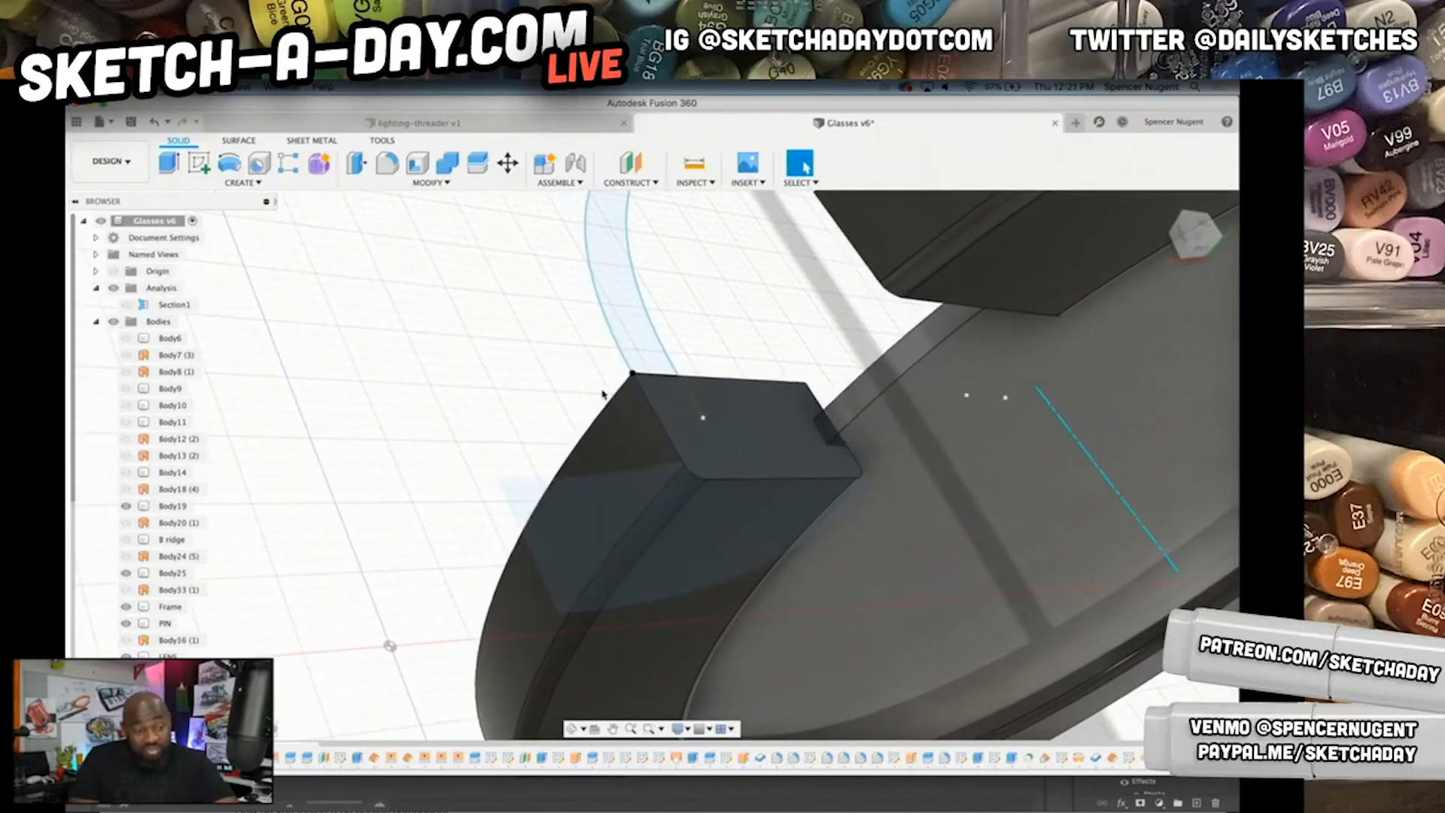
left_click(604, 397)
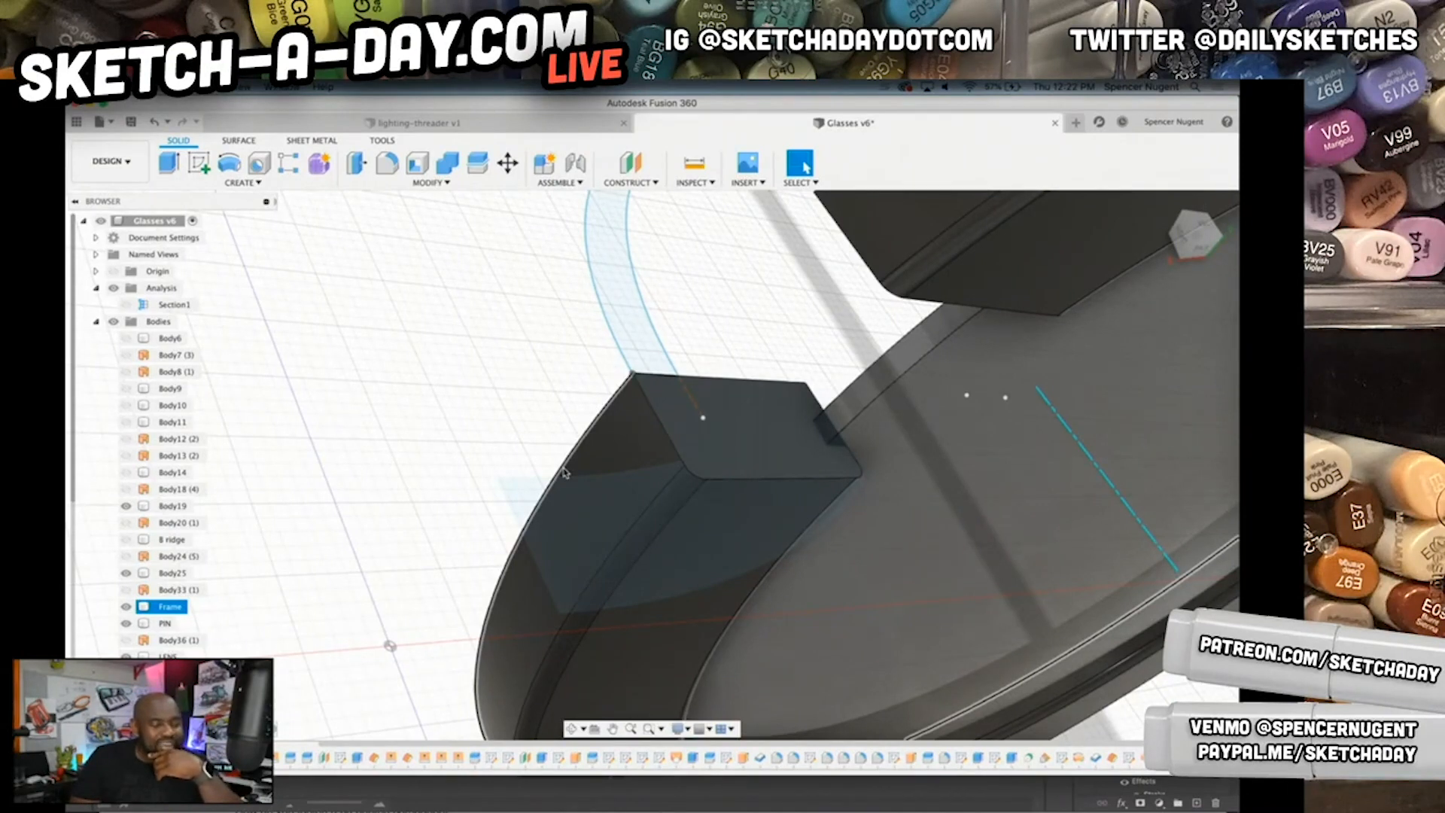
left_click(200, 163)
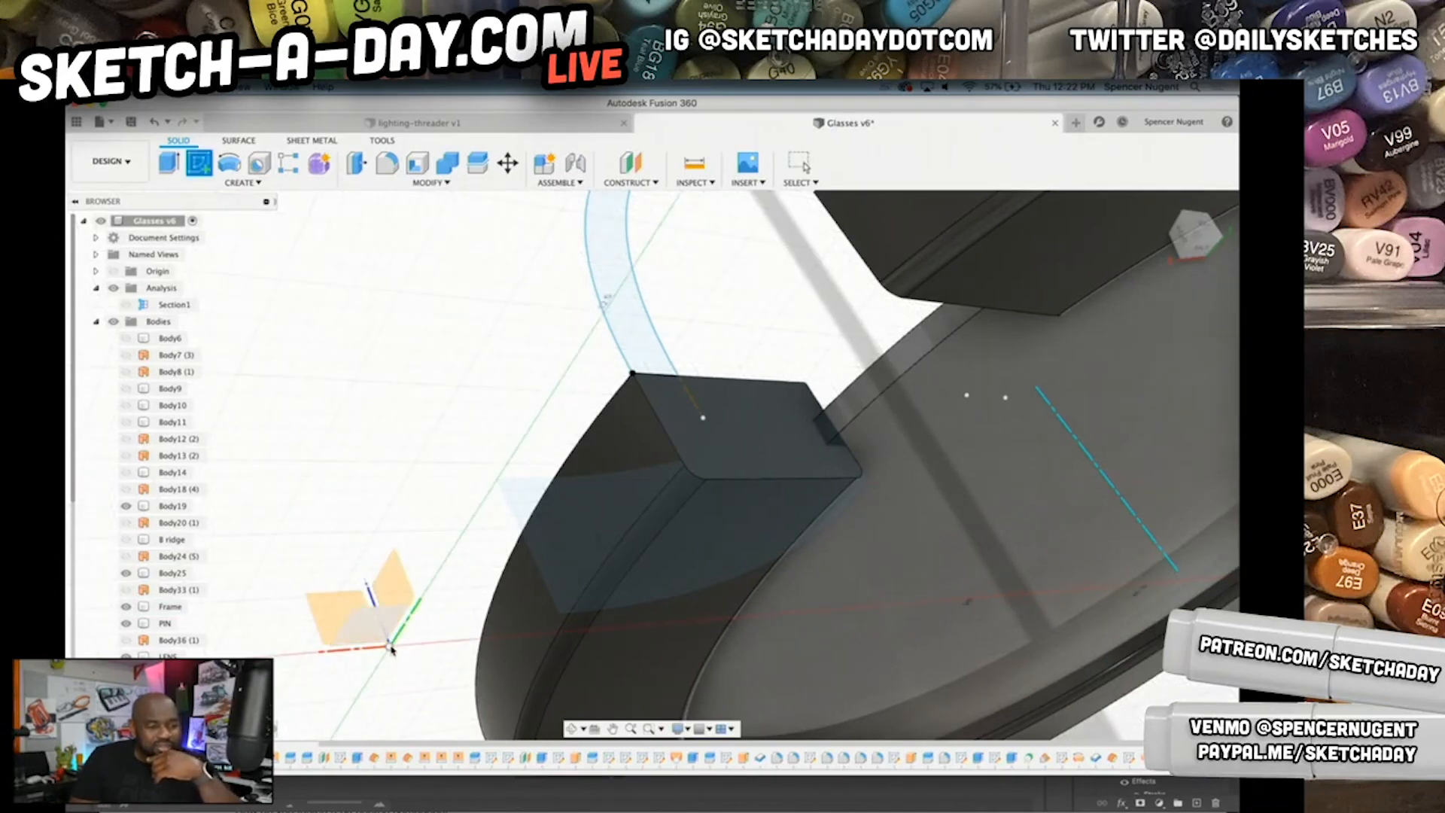
left_click(411, 635)
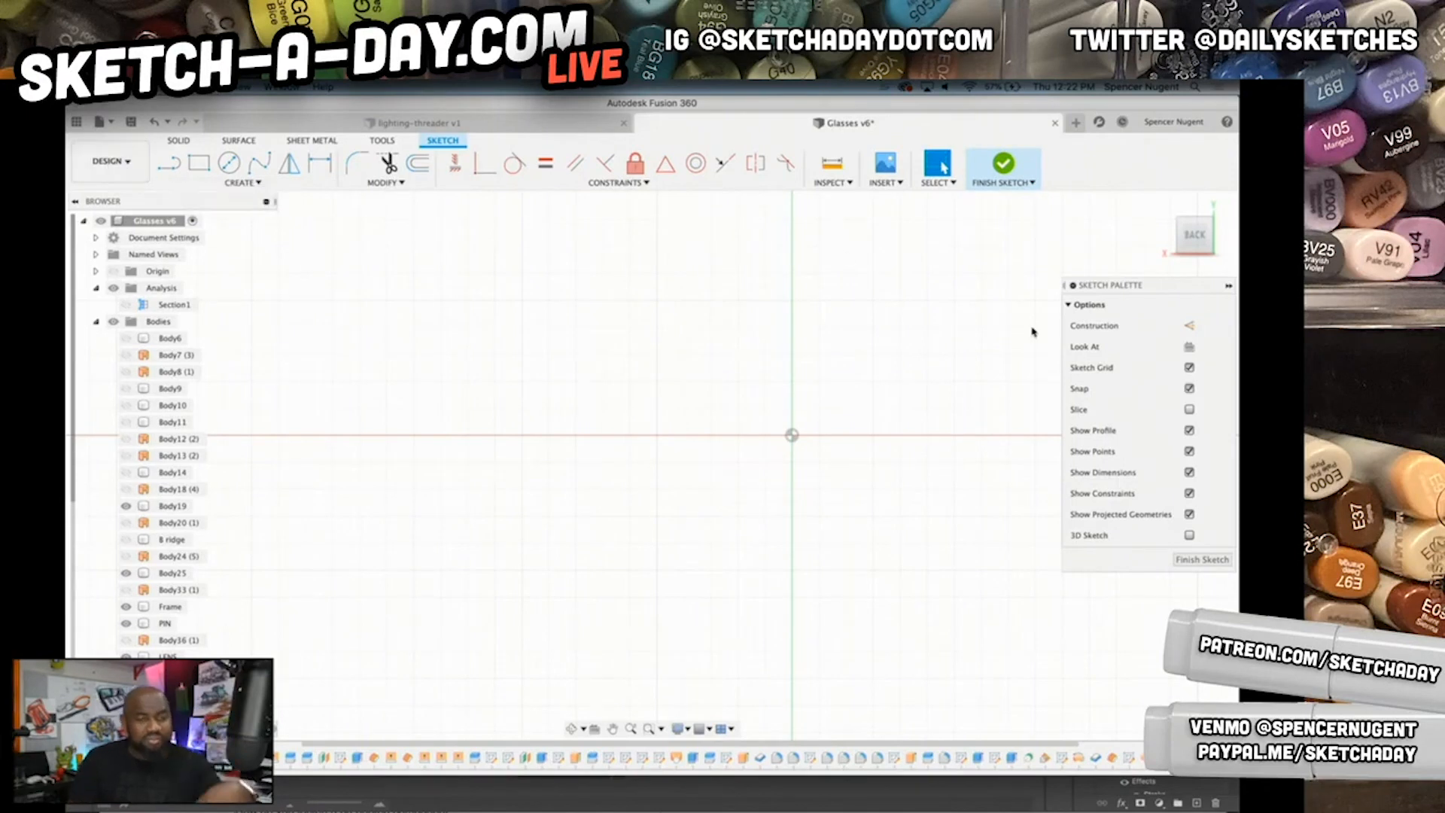
scroll(566, 446, "up", 2)
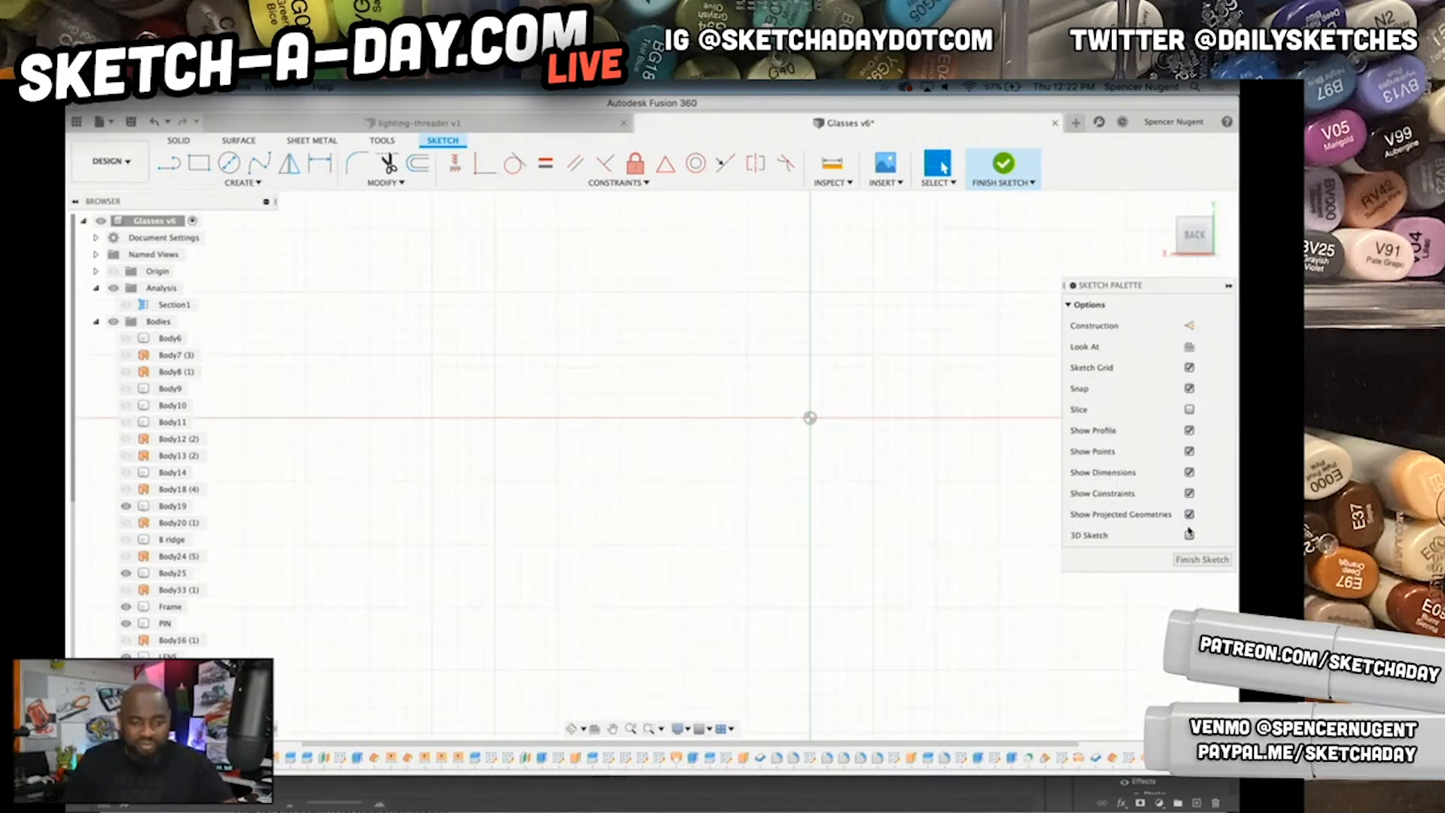
left_click(1201, 561)
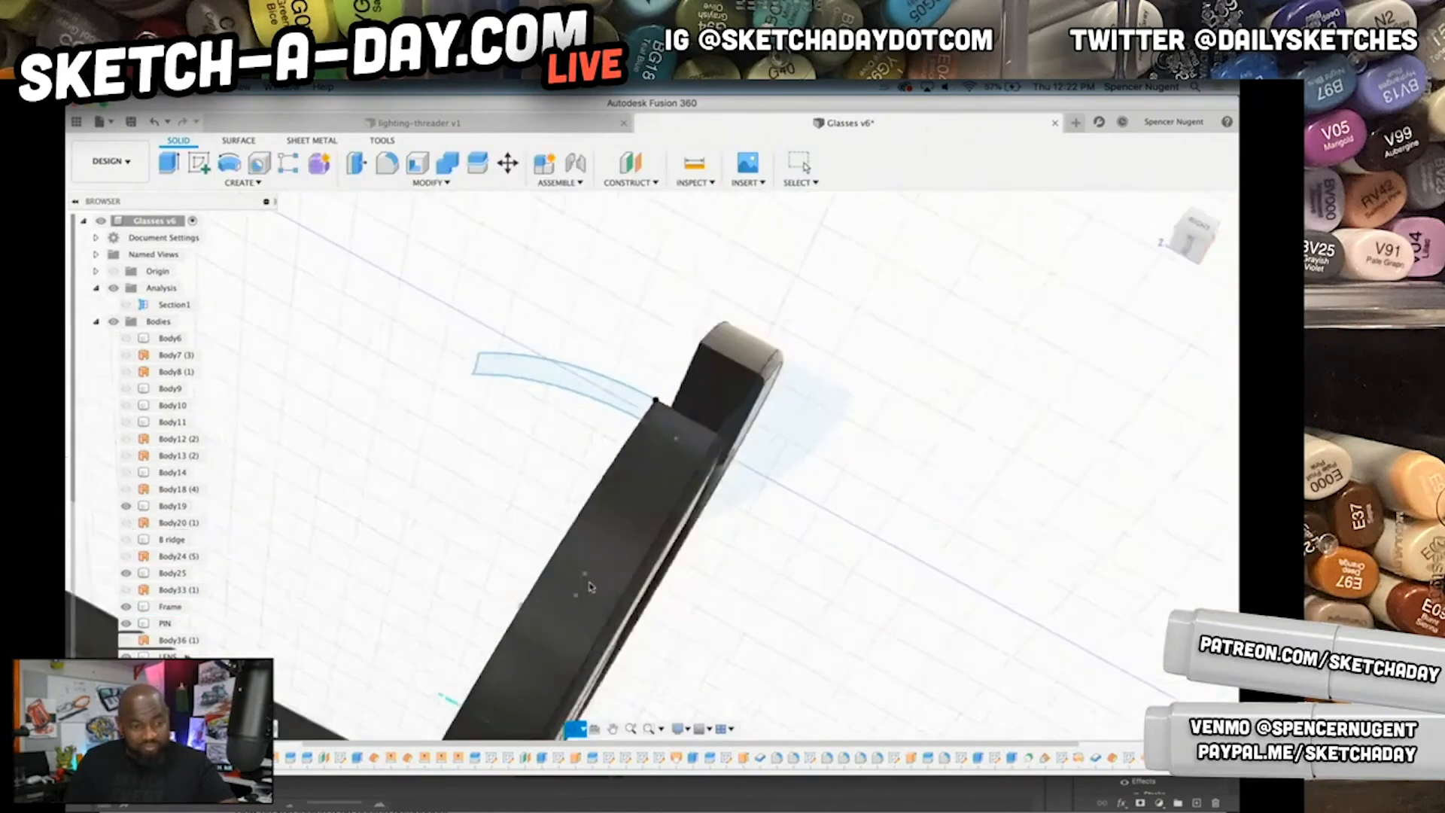
- Start a new sketch on the plane facing the Right view and look at the Frame rim square-on from that side
left_click(555, 611)
middle_click_drag(569, 598, 173, 323, "shift")
left_click(199, 162)
left_click(682, 515)
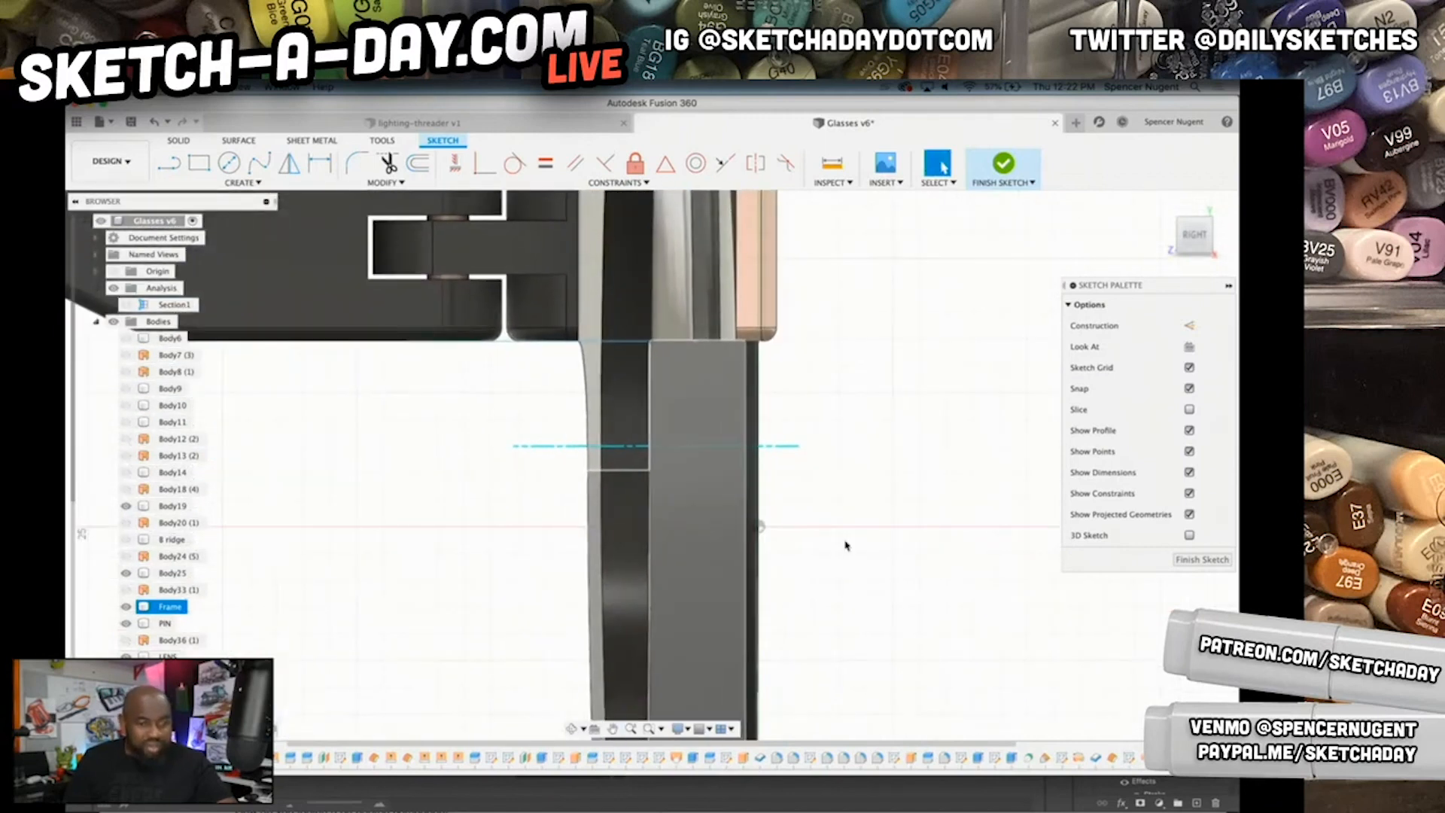
left_click_drag(1197, 230, 1210, 237)
left_click(1210, 237)
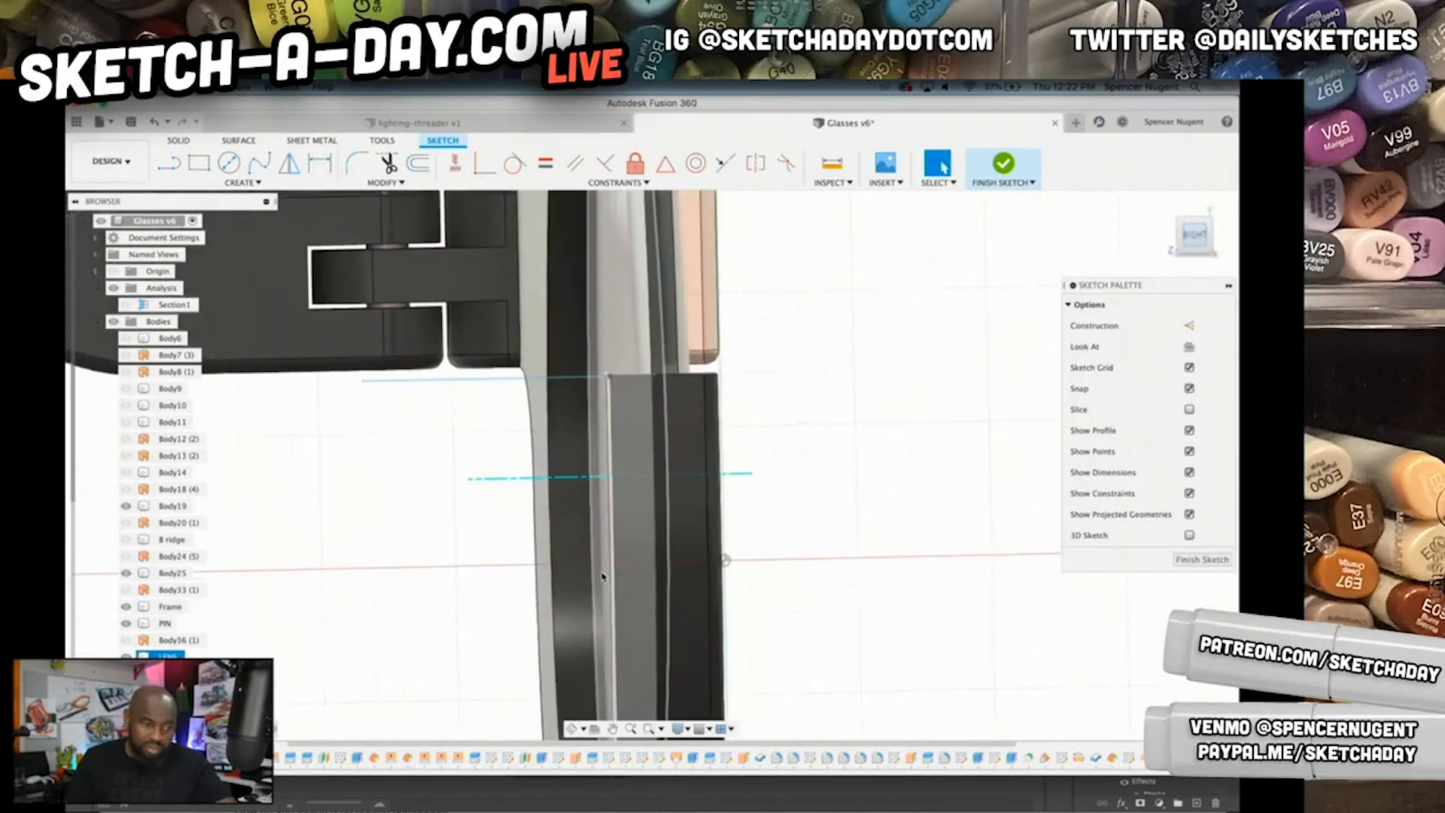
scroll(649, 527, "up", 2)
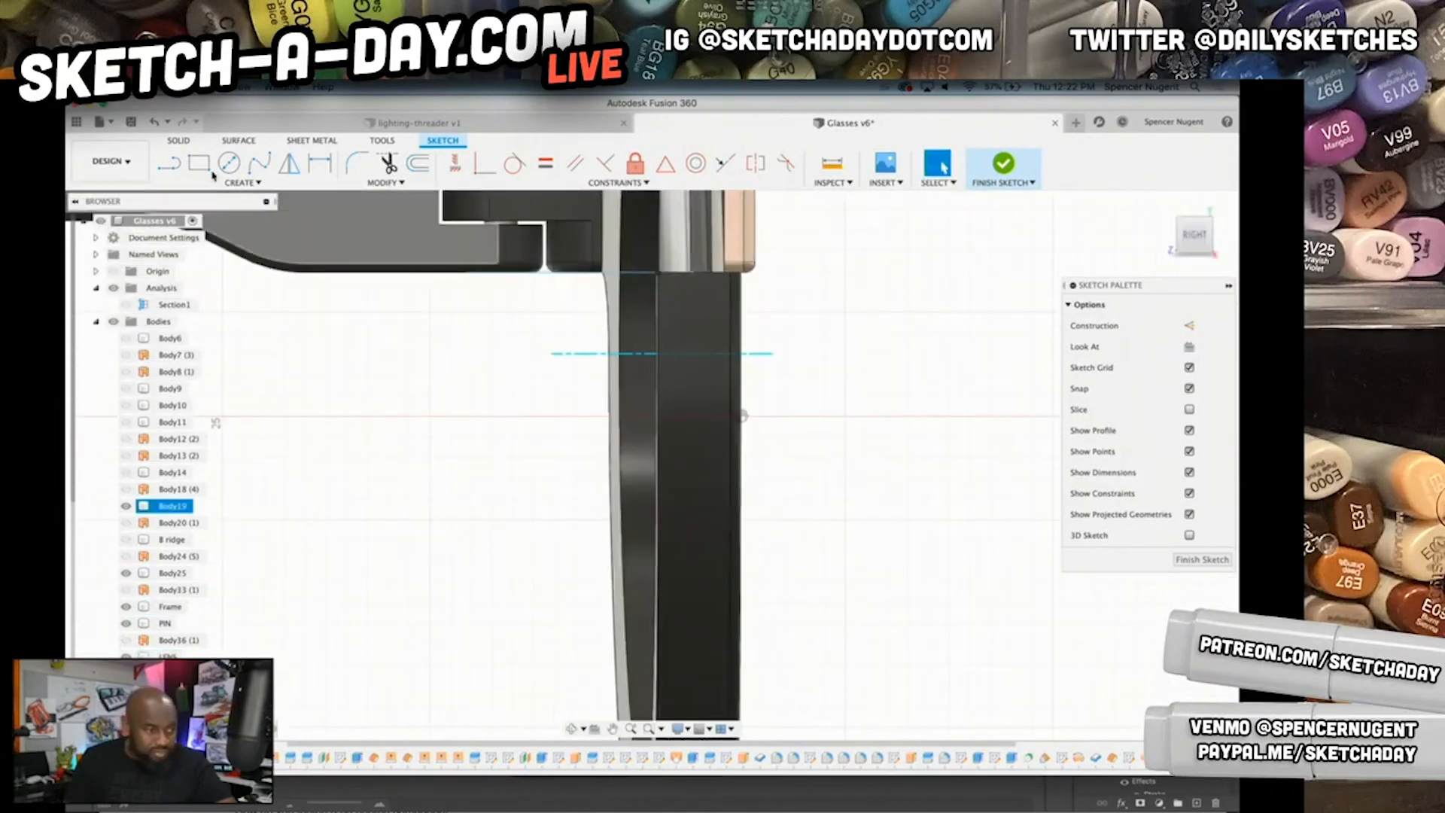
- Sketch a closed rectangular outline from lines, about 12.4 mm wide, across the upper part of the Frame rim
key("l")
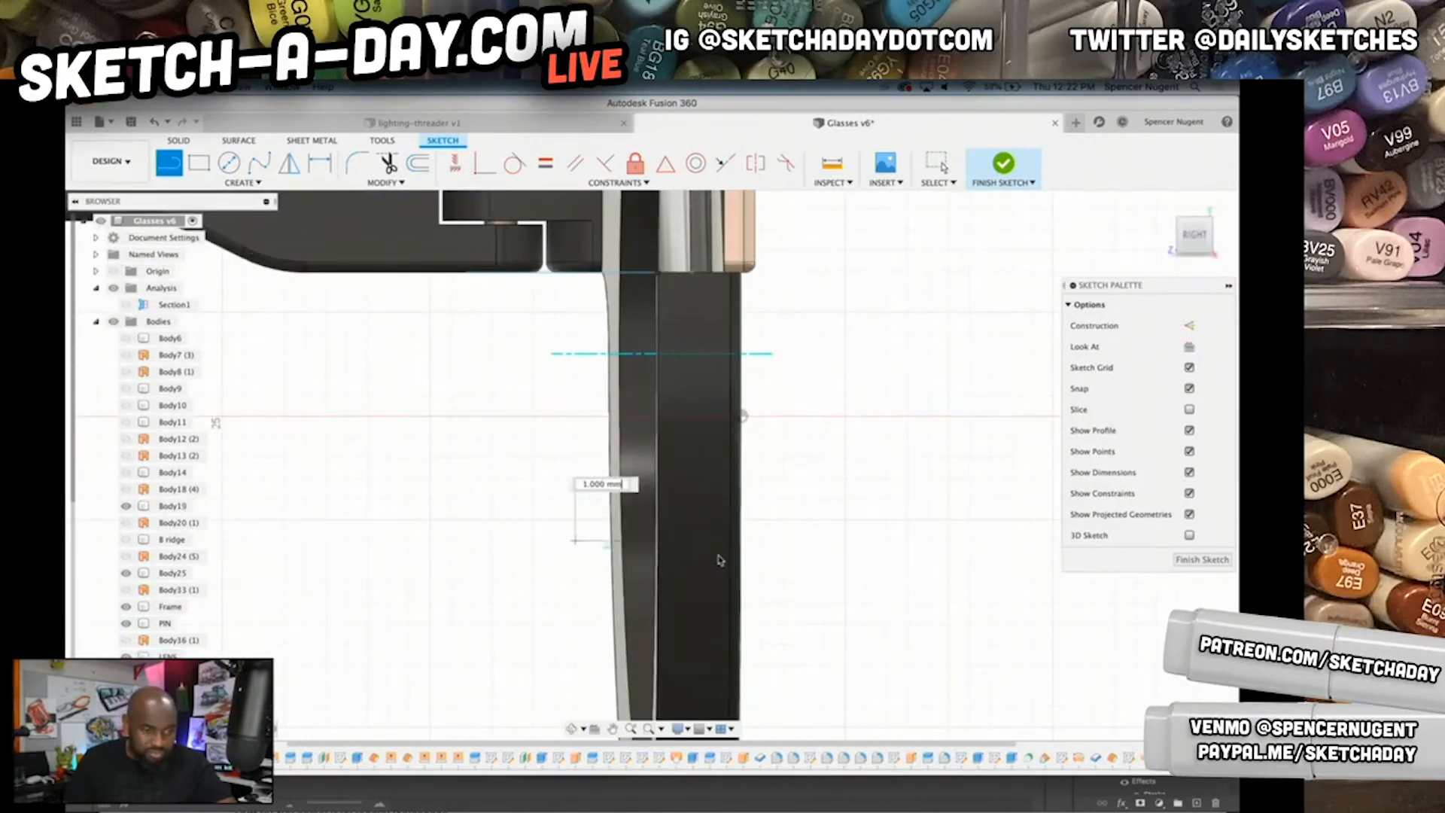
left_click(833, 542)
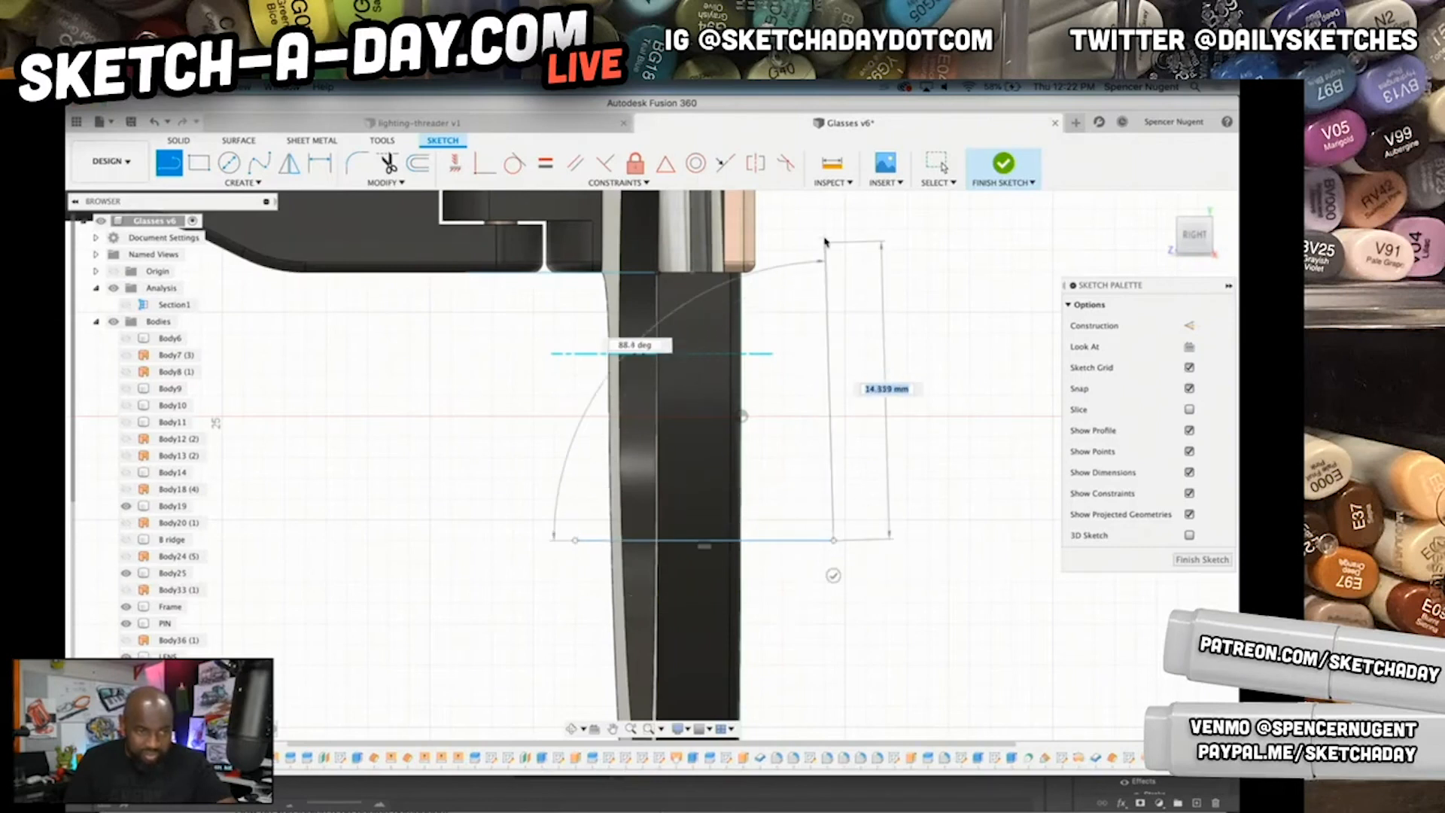
left_click(832, 230)
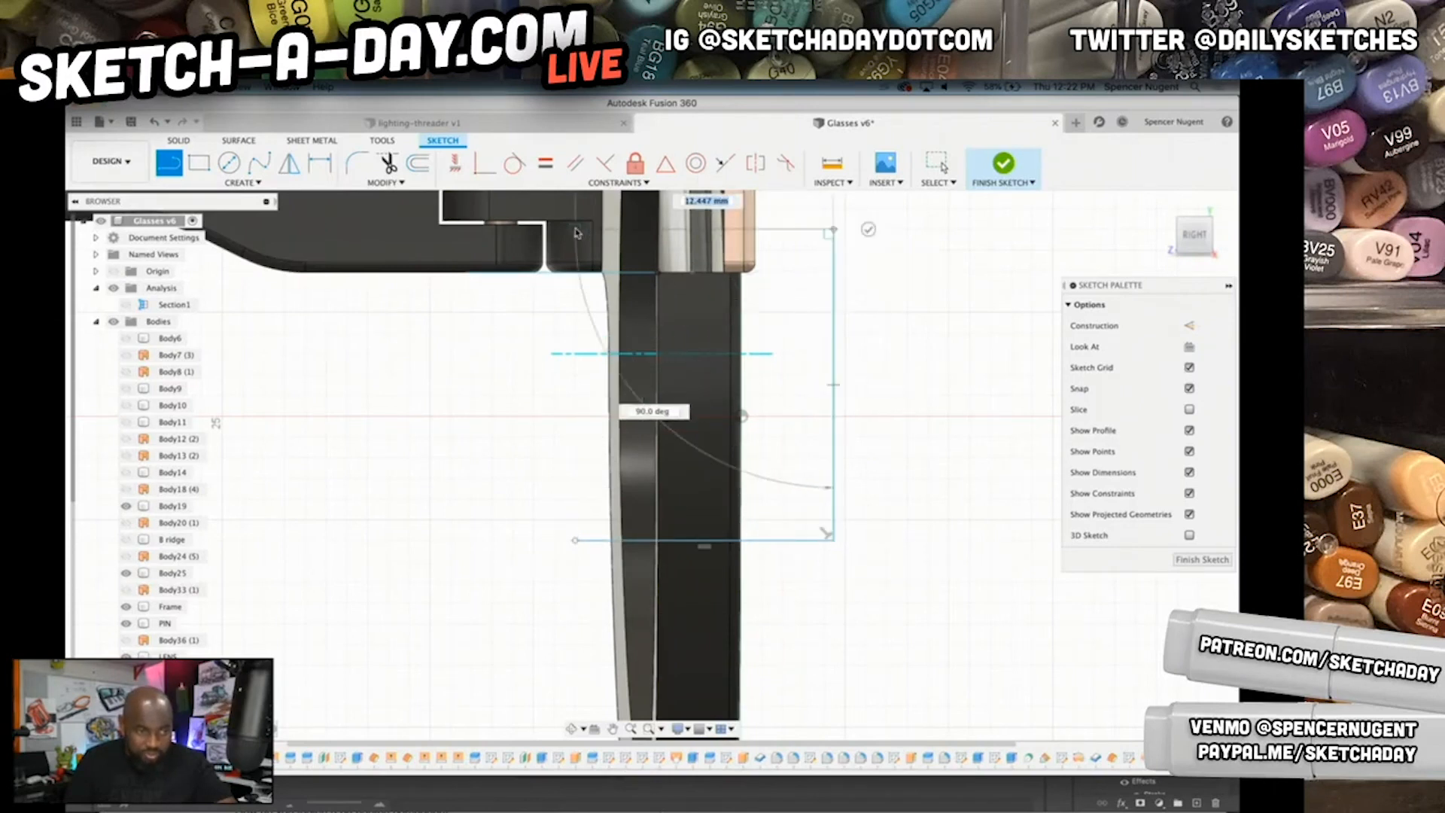
left_click(573, 231)
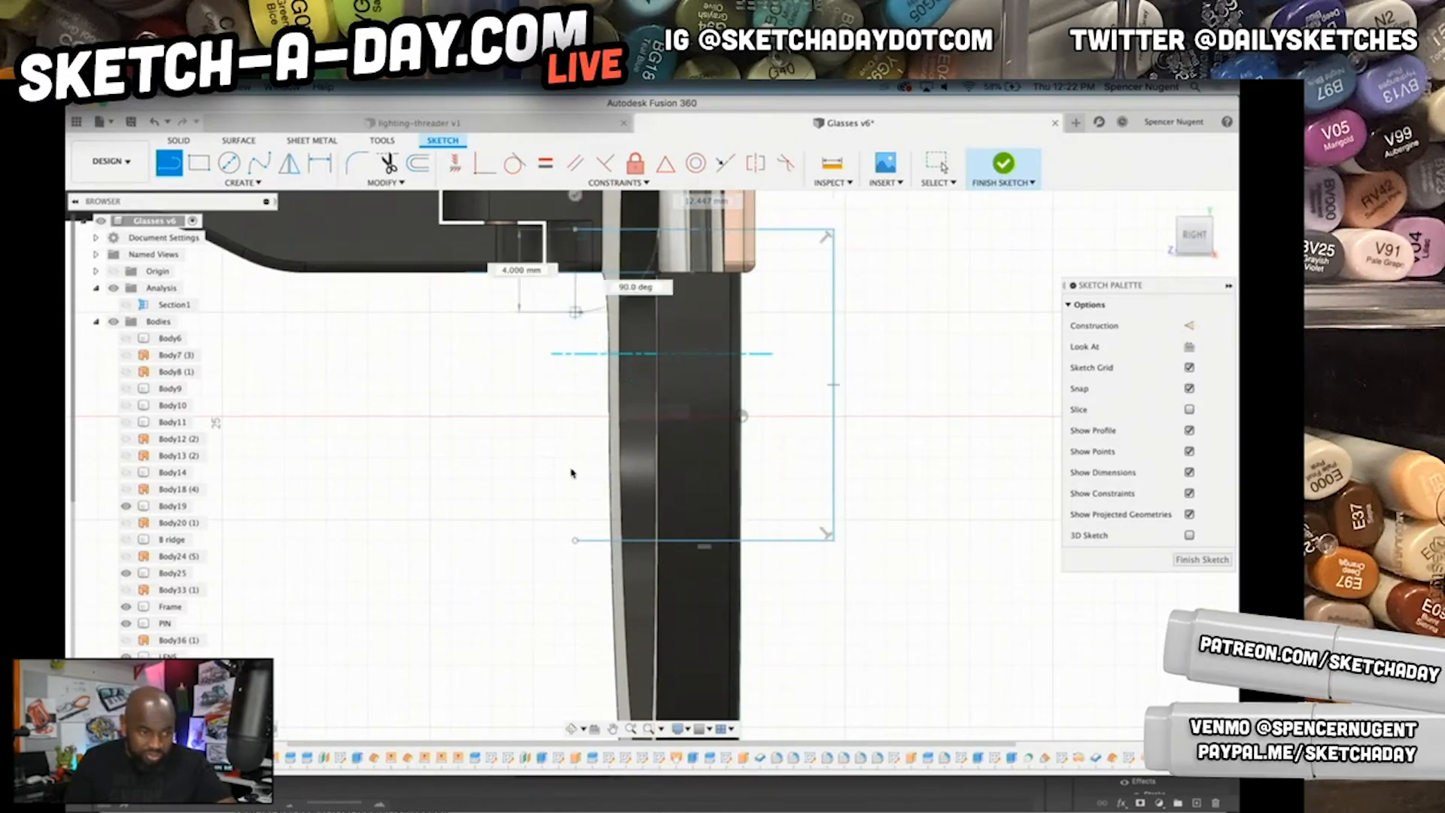
left_click(575, 541)
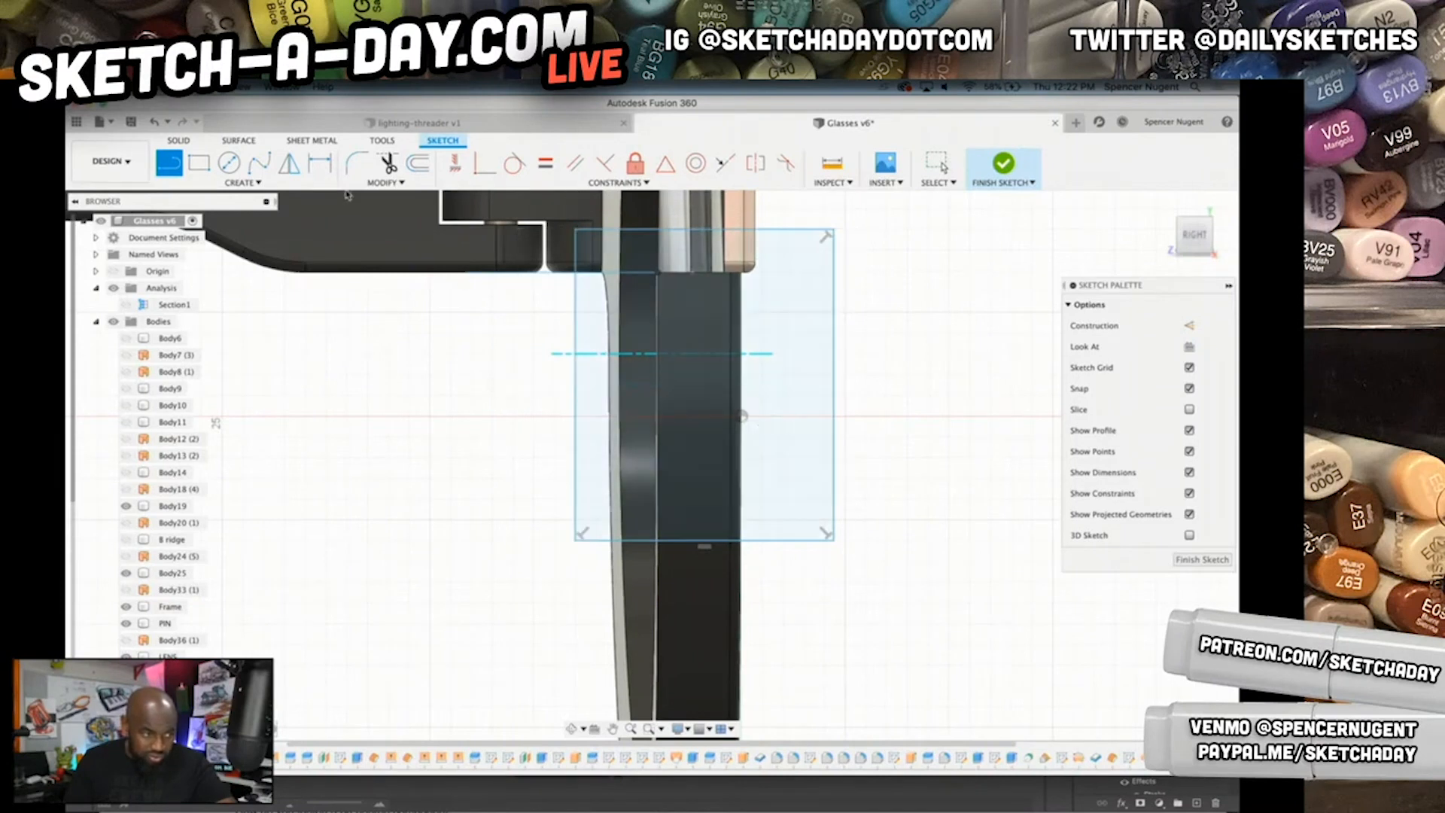
- Extrude the rectangular outline as a surface by -21.60 mm through the Frame rim as a new body
left_click(230, 142)
mouse_move(567, 424)
middle_mouse_down("shift")
mouse_move(569, 485)
mouse_move(613, 484)
middle_mouse_up("shift")
key("e")
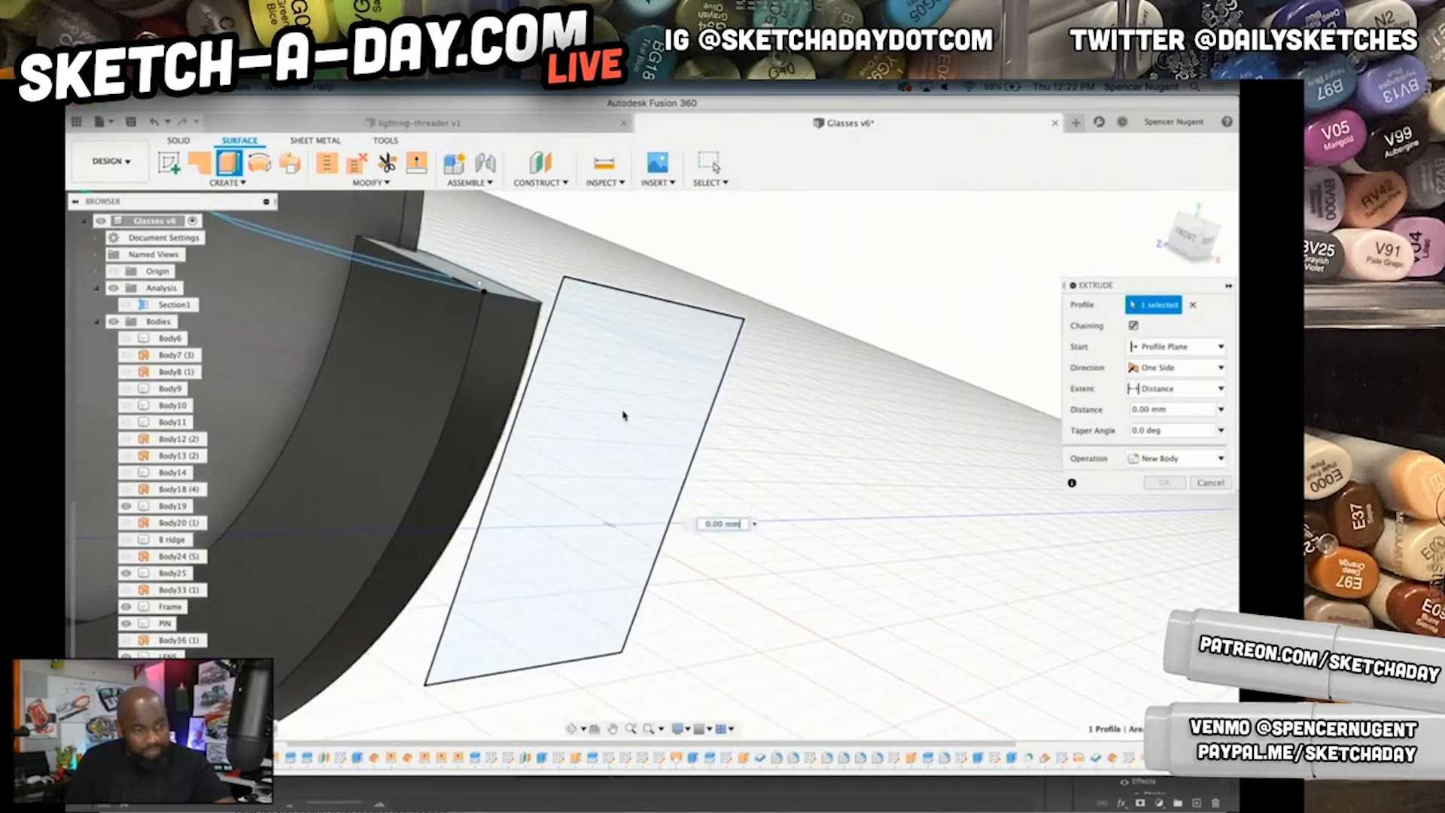
left_click_drag(611, 495, 253, 321)
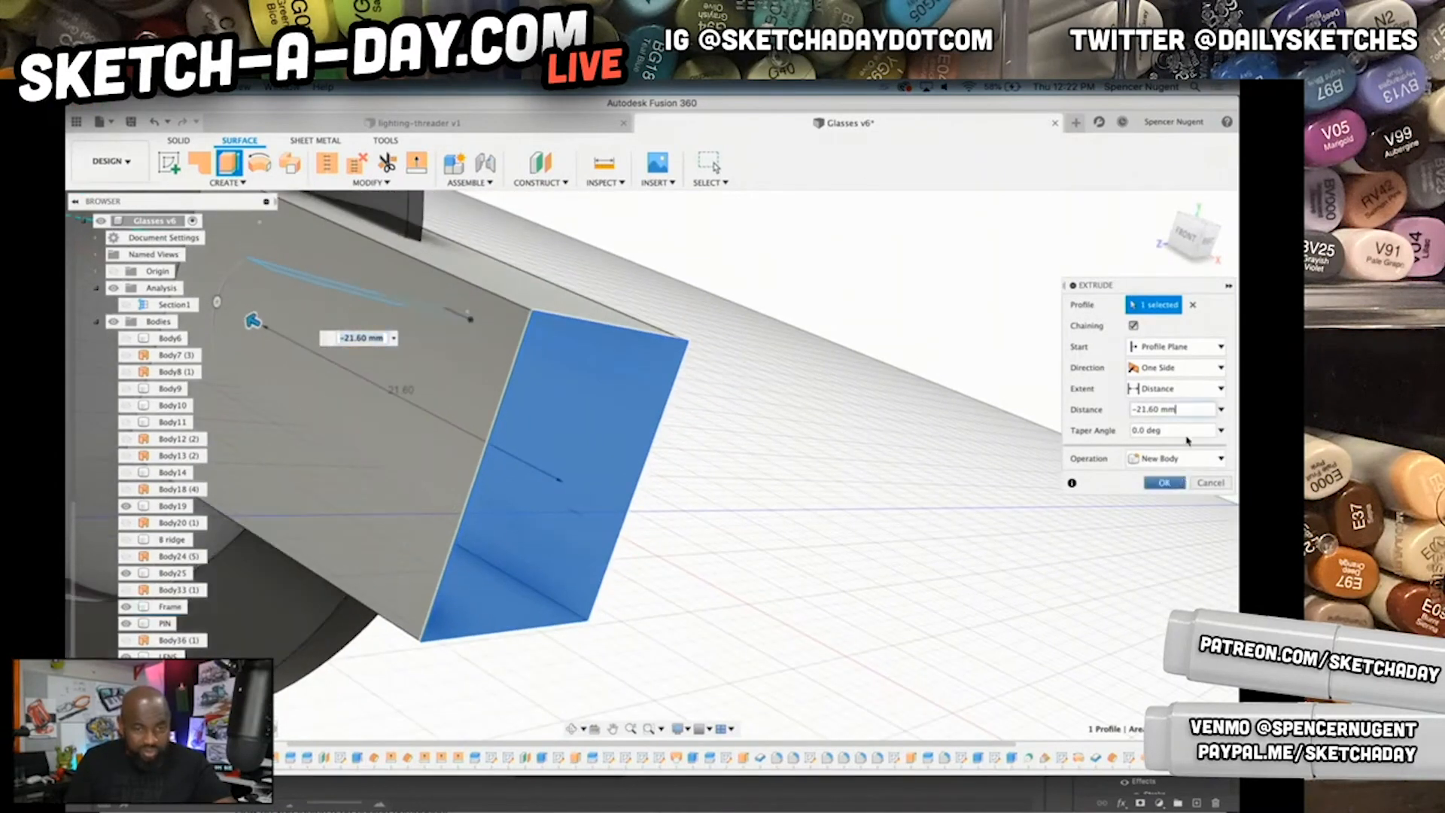
left_click(1182, 482)
- Try to split the Frame body using the extruded rectangular surface picked in the model as the splitting tool
left_click(354, 258)
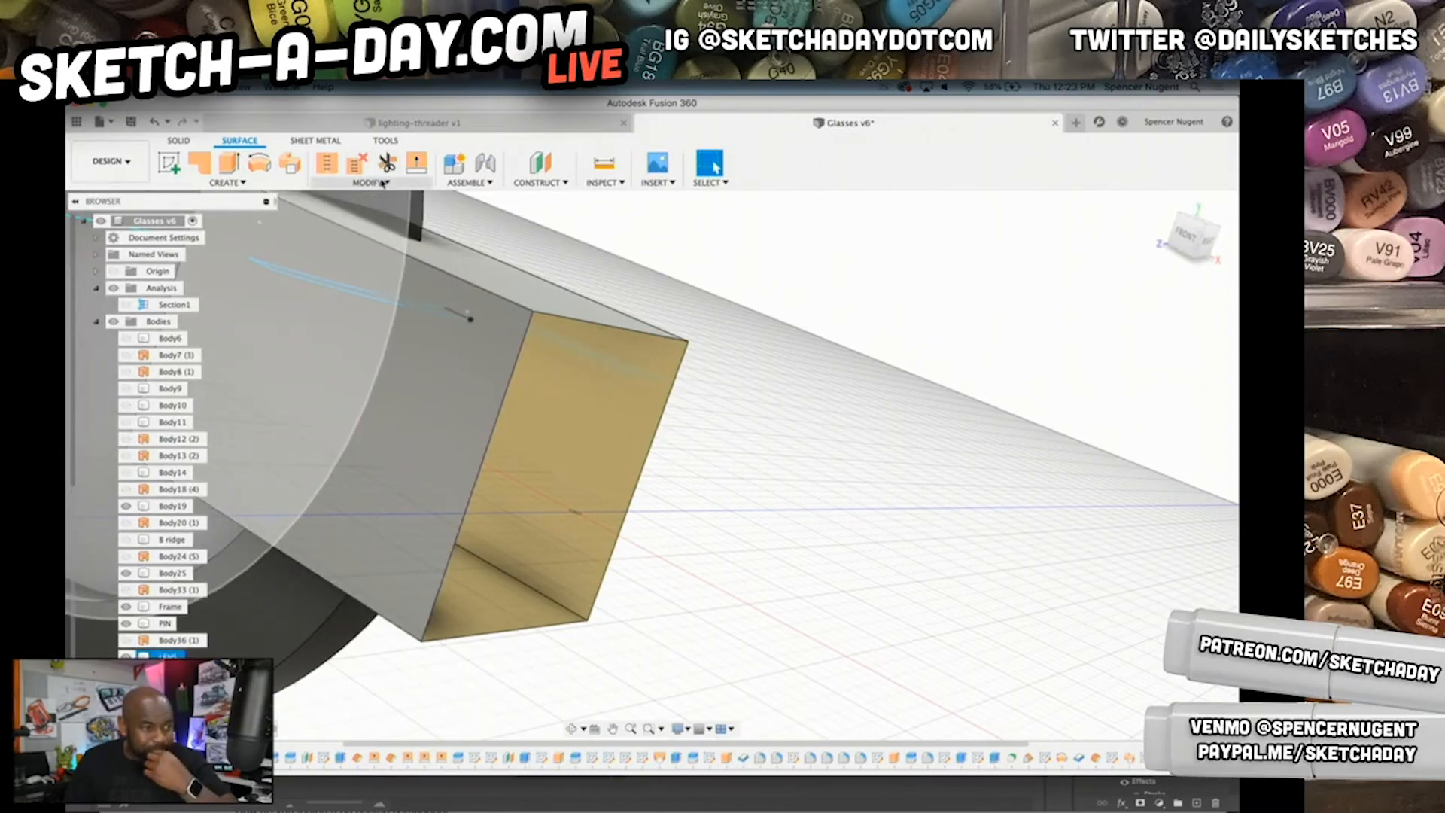
left_click(379, 185)
left_click(194, 142)
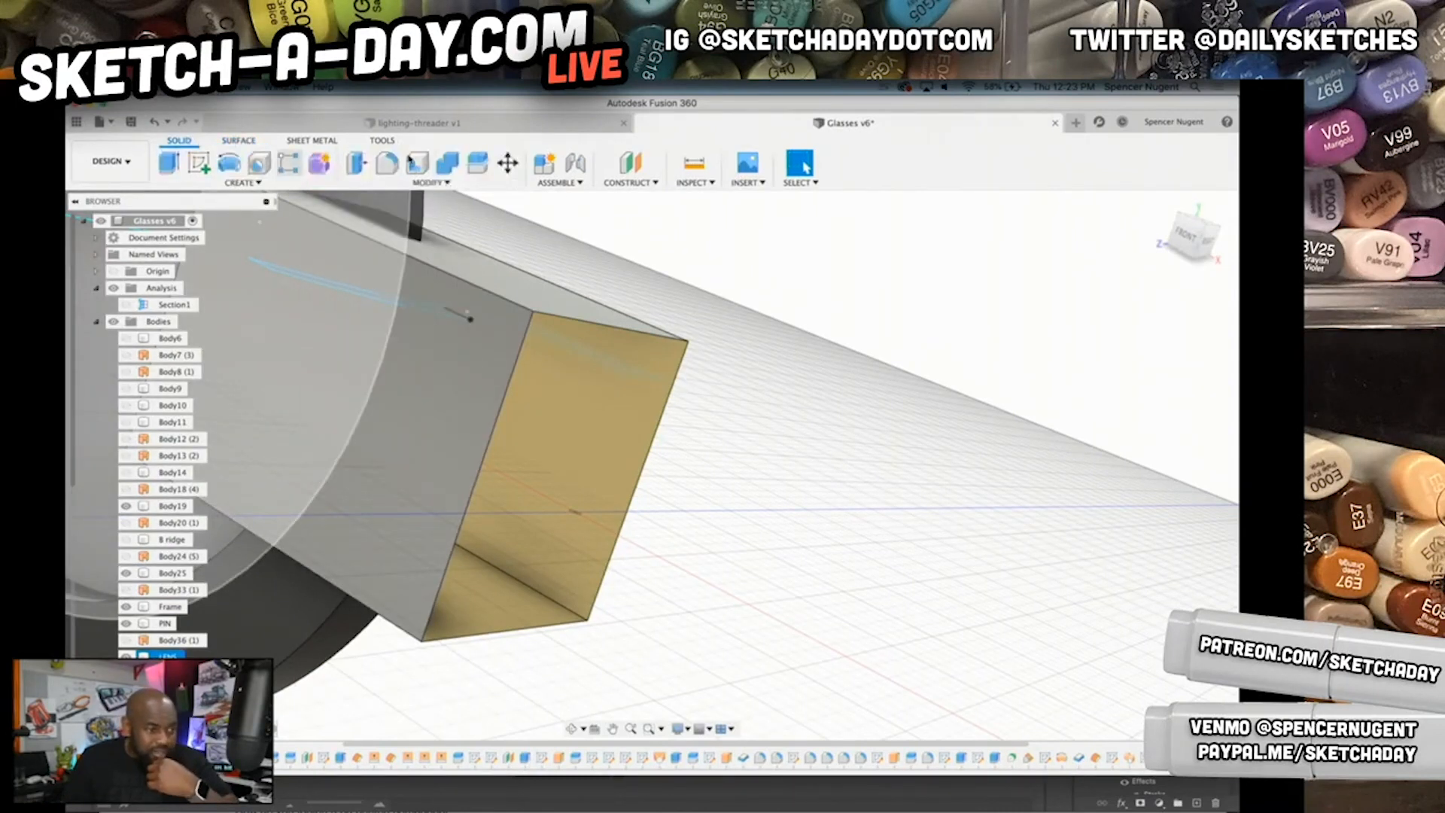
left_click(477, 162)
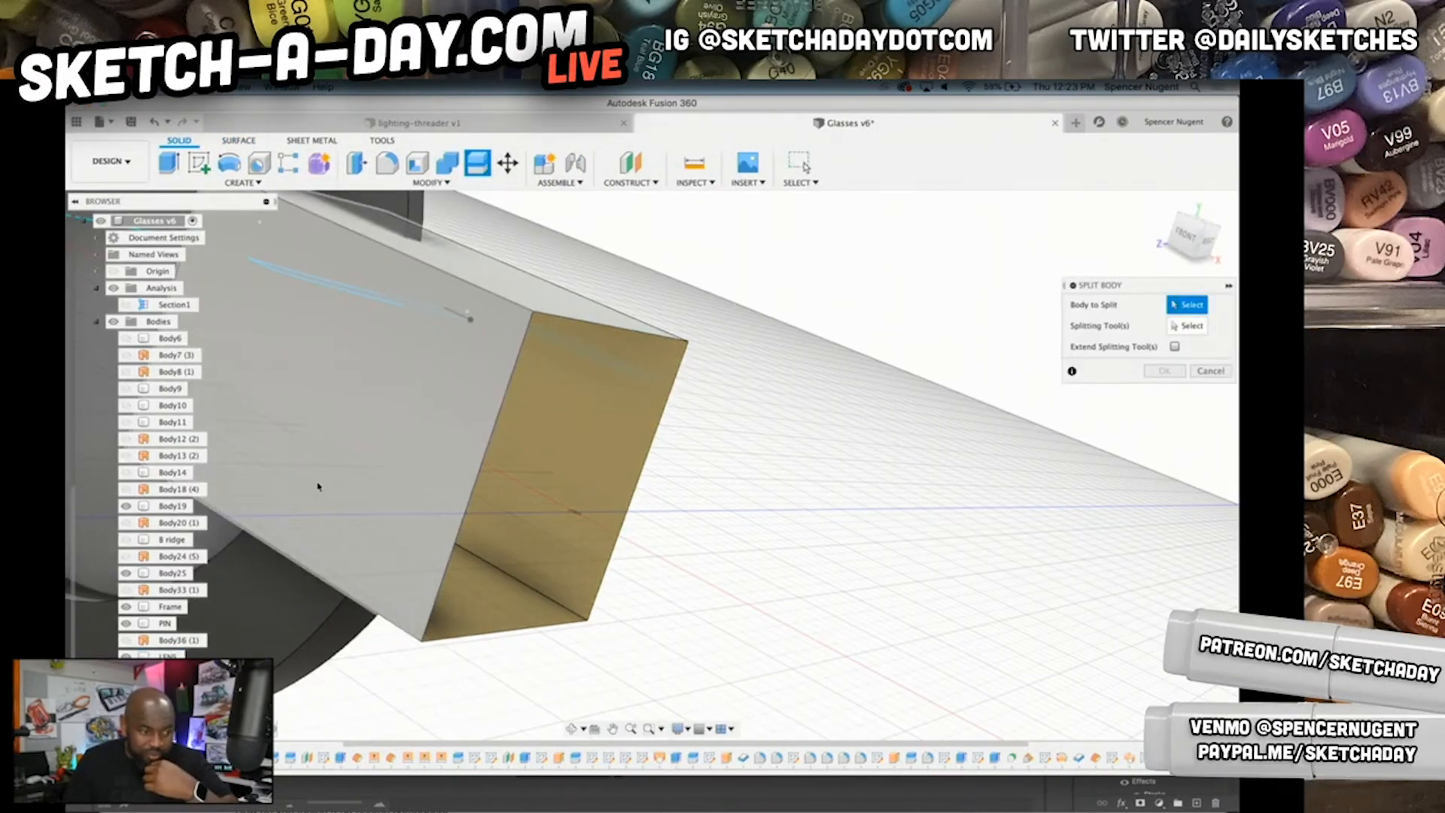
left_click(280, 592)
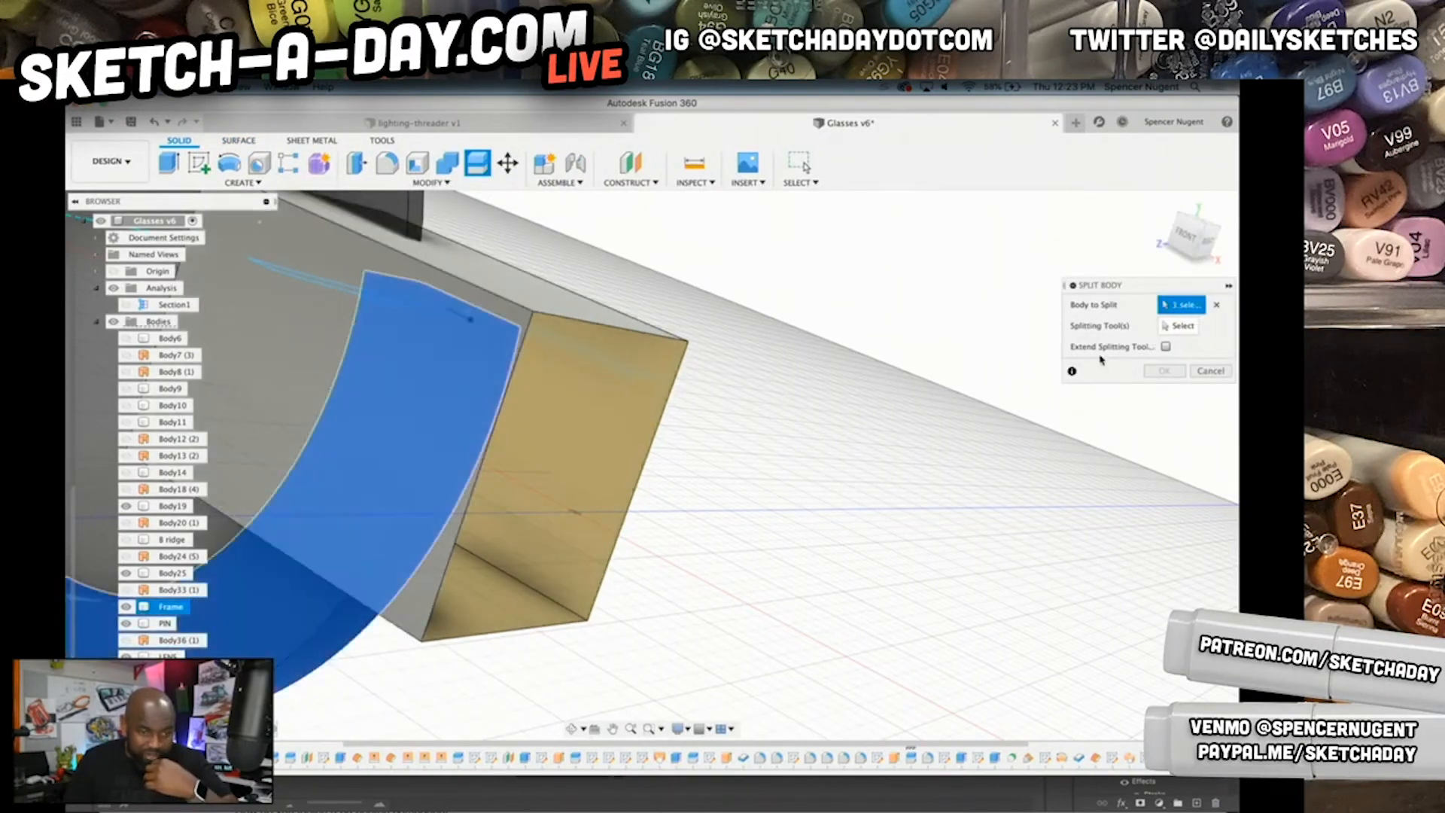
left_click(1179, 328)
left_click(529, 294)
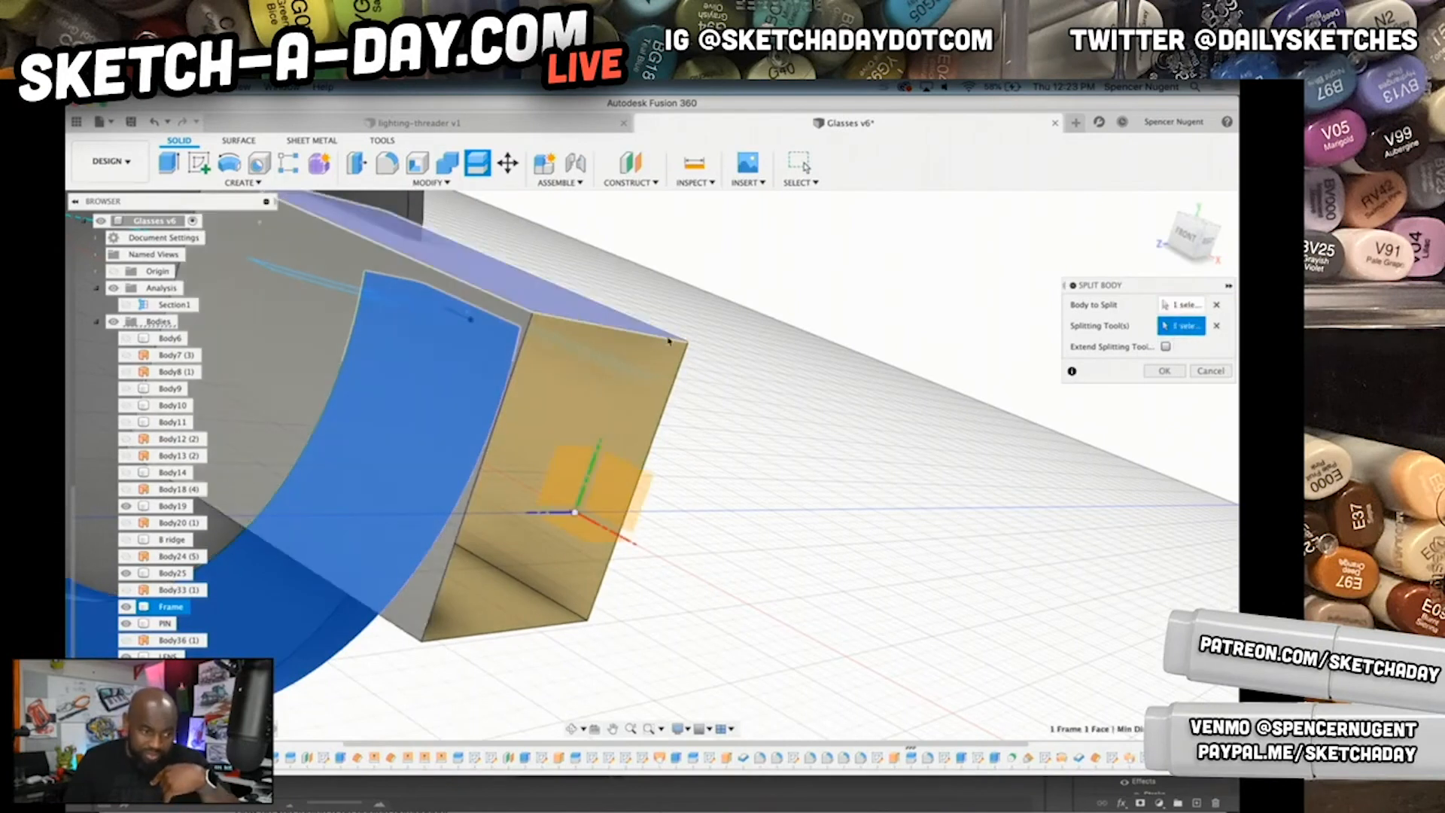
left_click(1168, 374)
- Examine the error details for the attempted Frame split and close the report
right_click(615, 392)
left_click(1088, 552)
left_click(1065, 709)
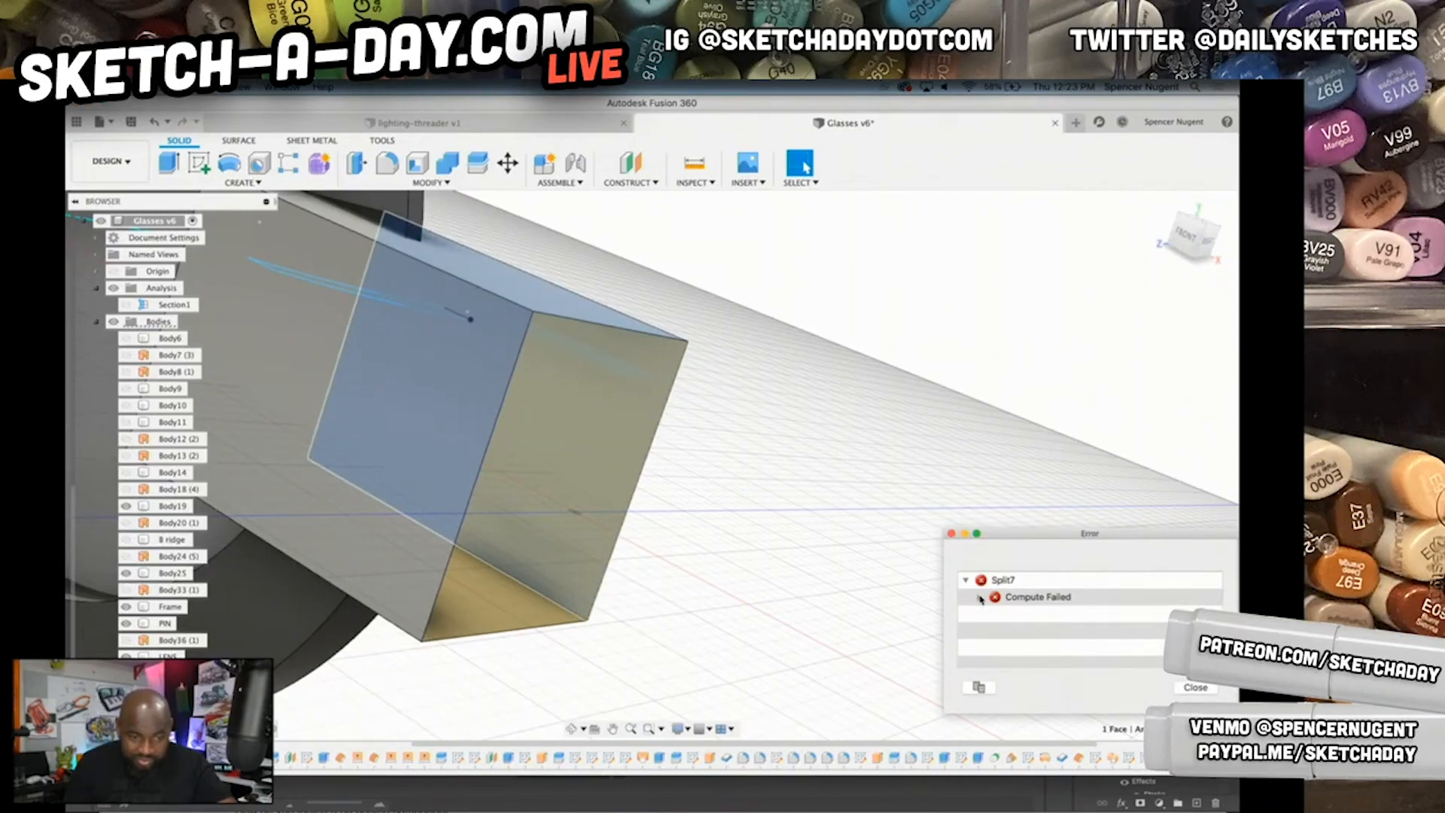
left_click(979, 597)
left_click(1201, 688)
- Split the Frame body with the extruded rectangular surface Body50 as the splitting tool
middle_click_drag(799, 558, 581, 554, "shift")
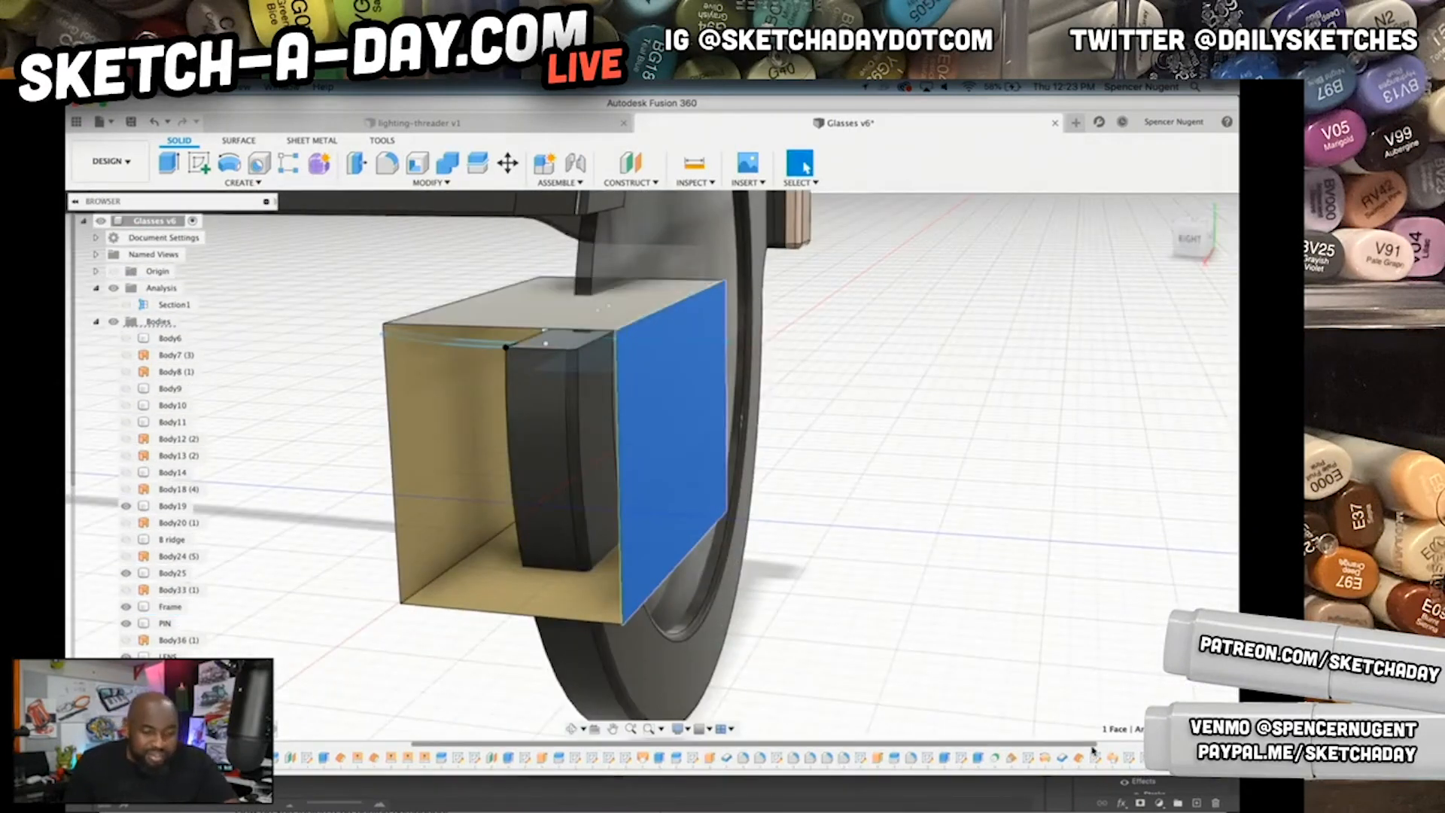
left_click(486, 169)
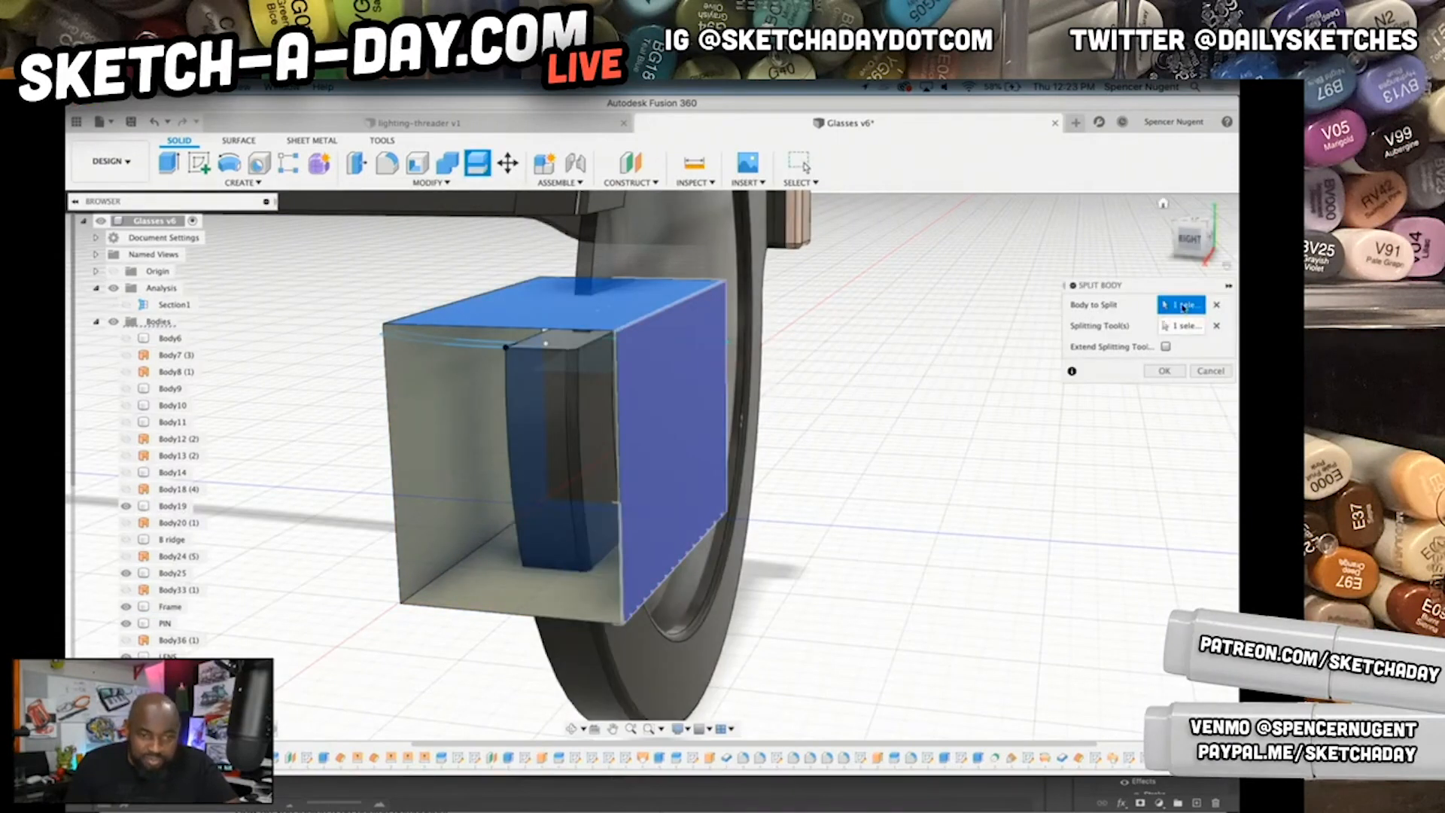
left_click(1182, 325)
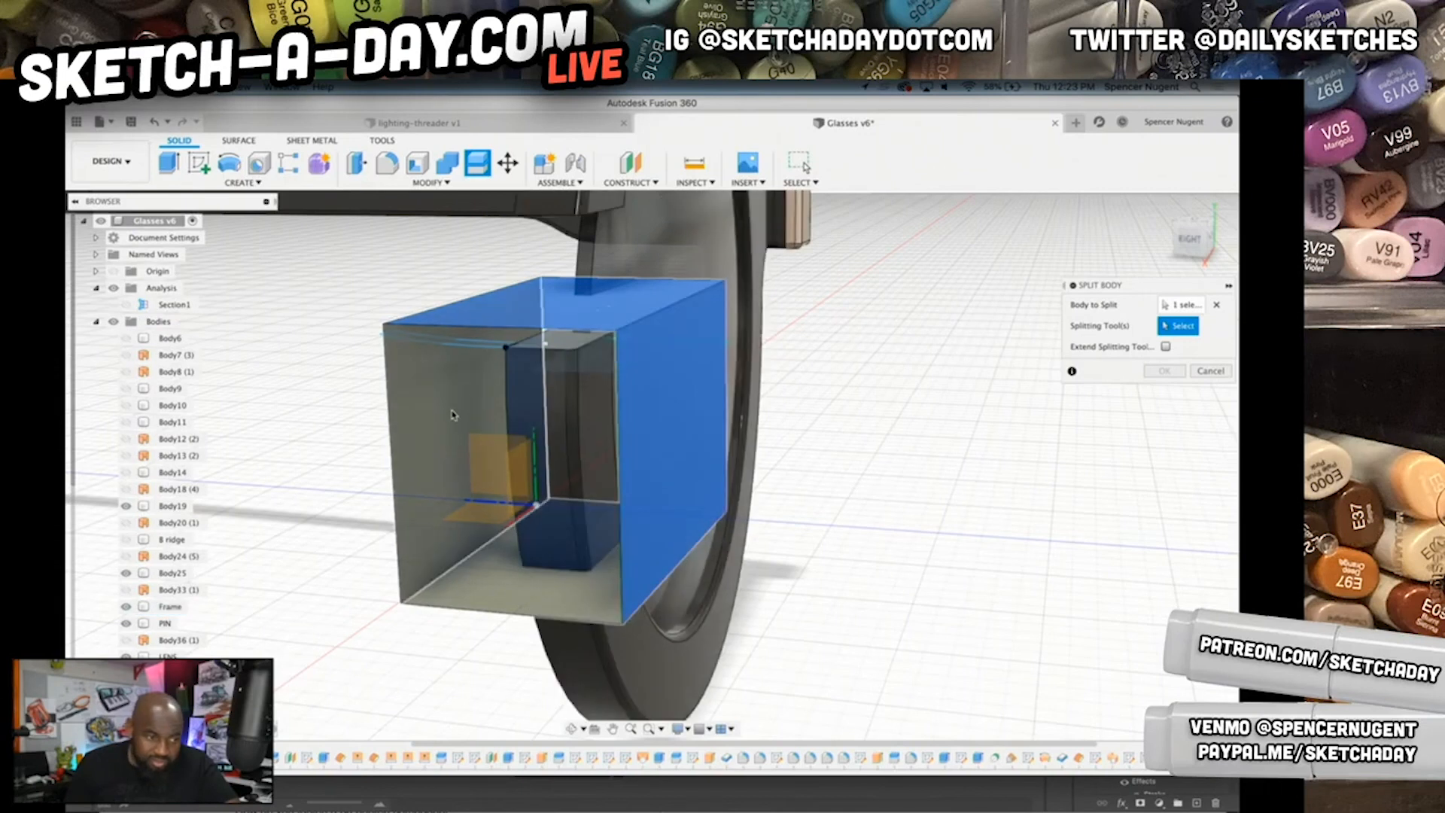
left_click(1218, 326)
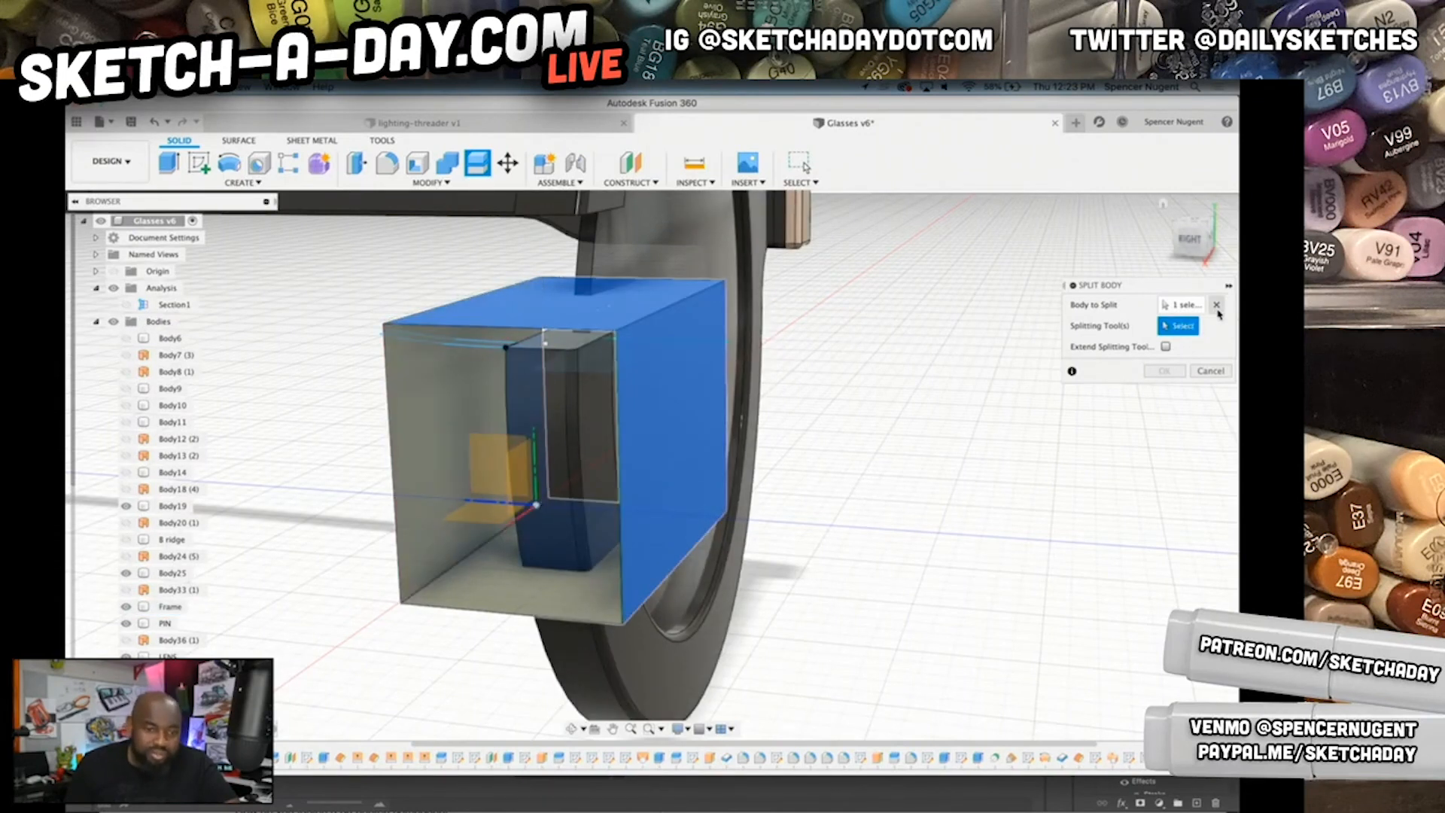
left_click(1216, 306)
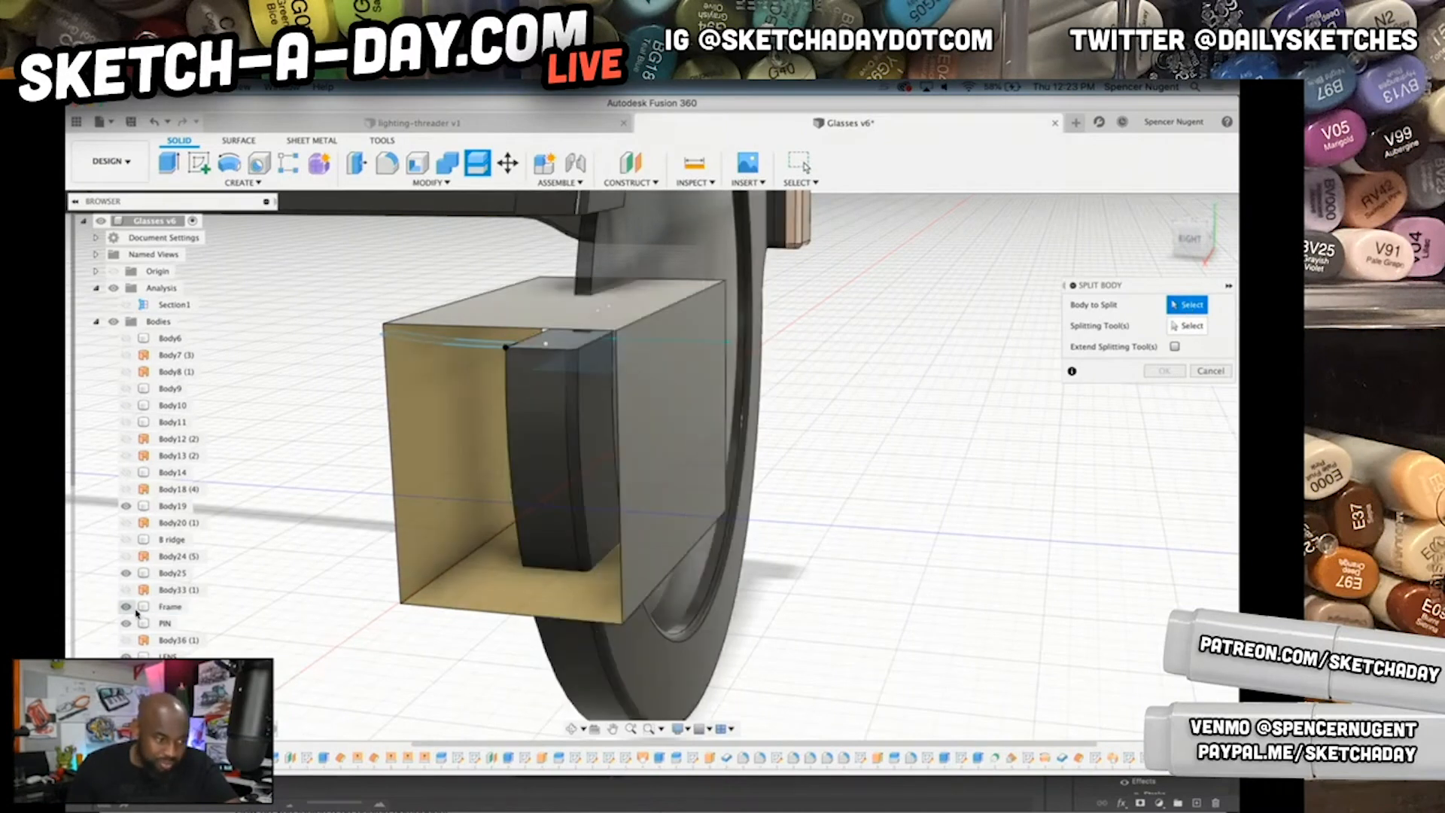
left_click(160, 607)
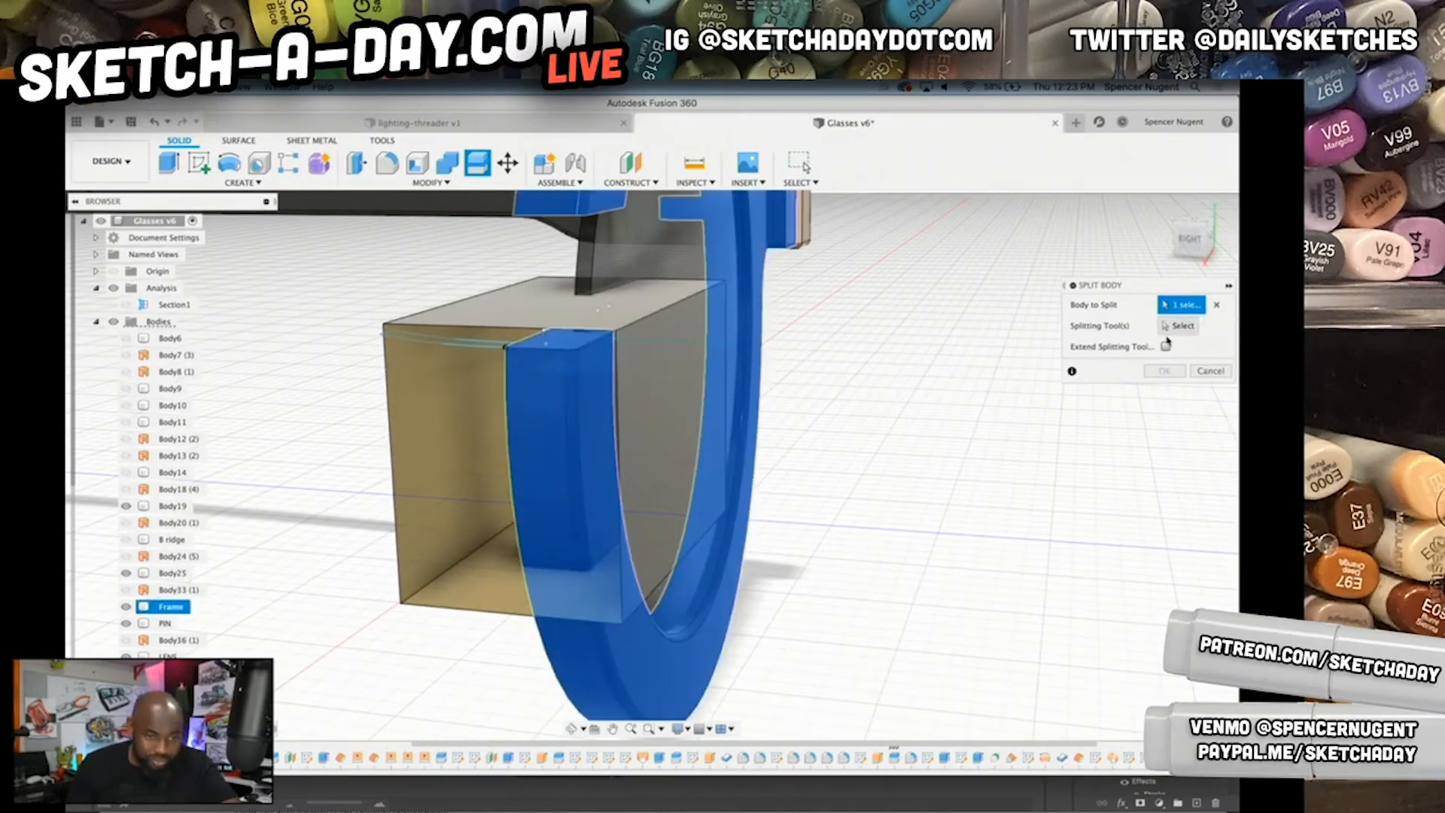
left_click(1187, 326)
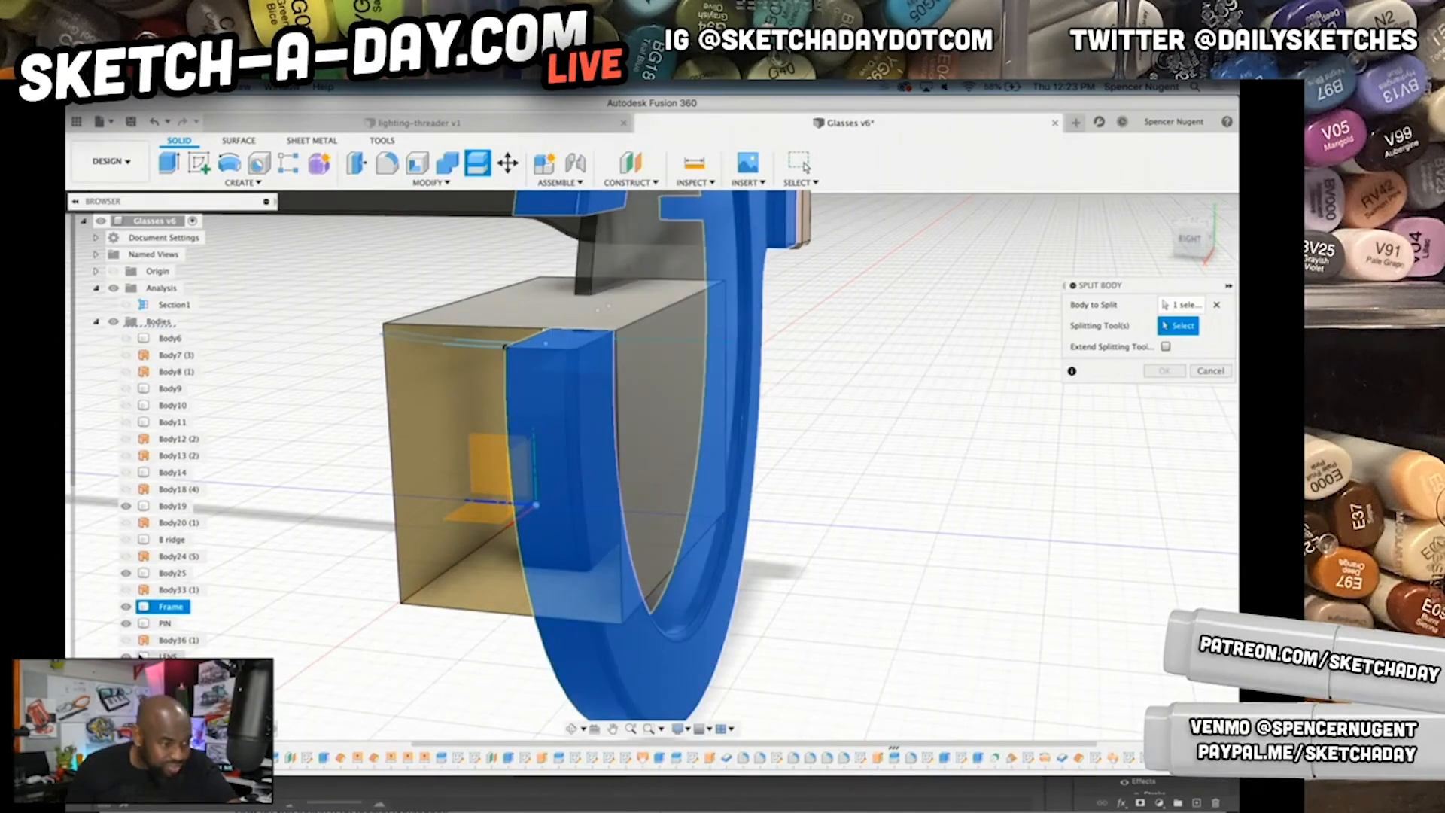
scroll(144, 624, "down", 3)
left_click(155, 624)
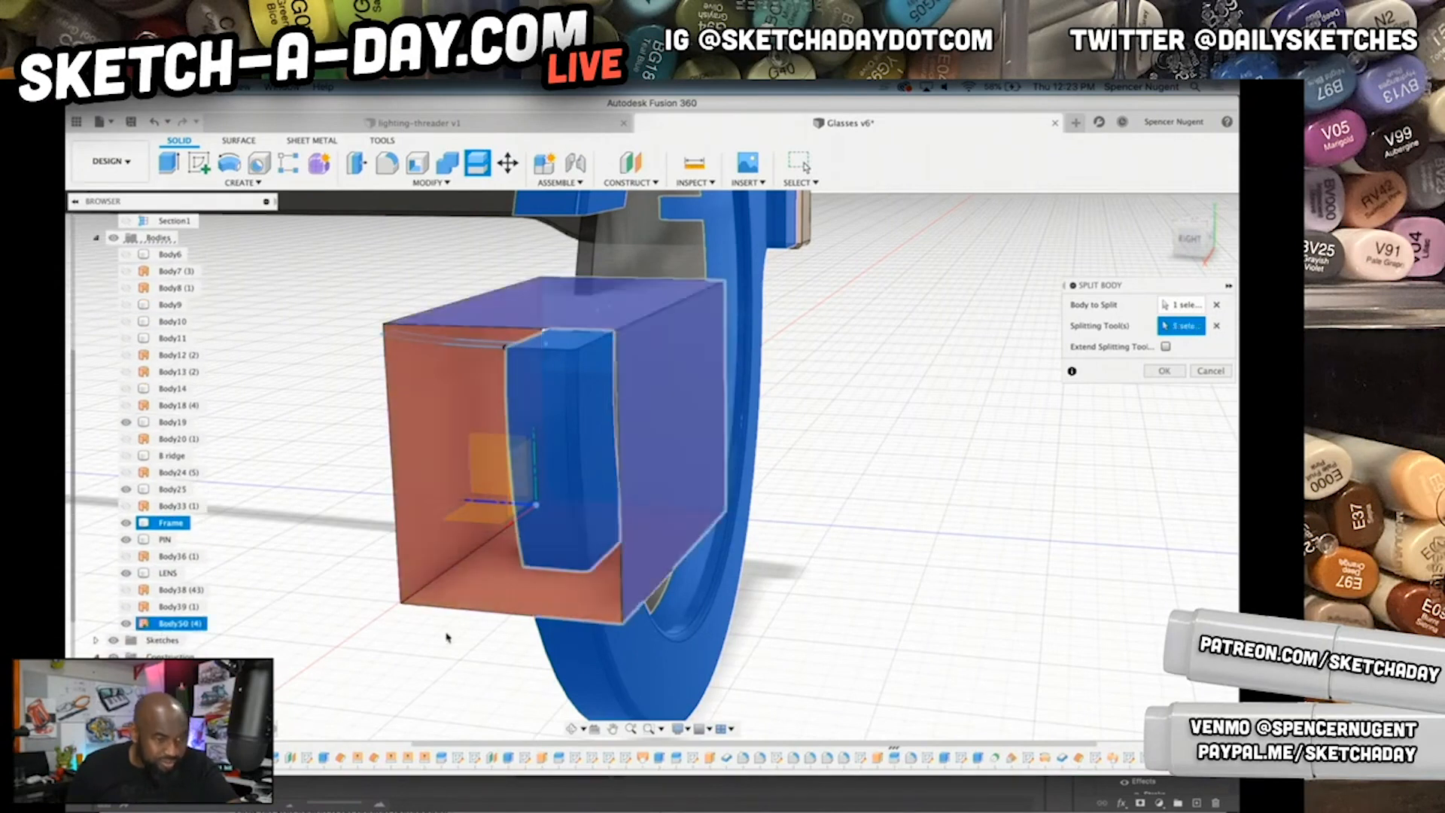
left_click(1166, 371)
- Hide the rectangular extruded surface around the Frame rim
left_click(636, 384)
right_click(632, 387)
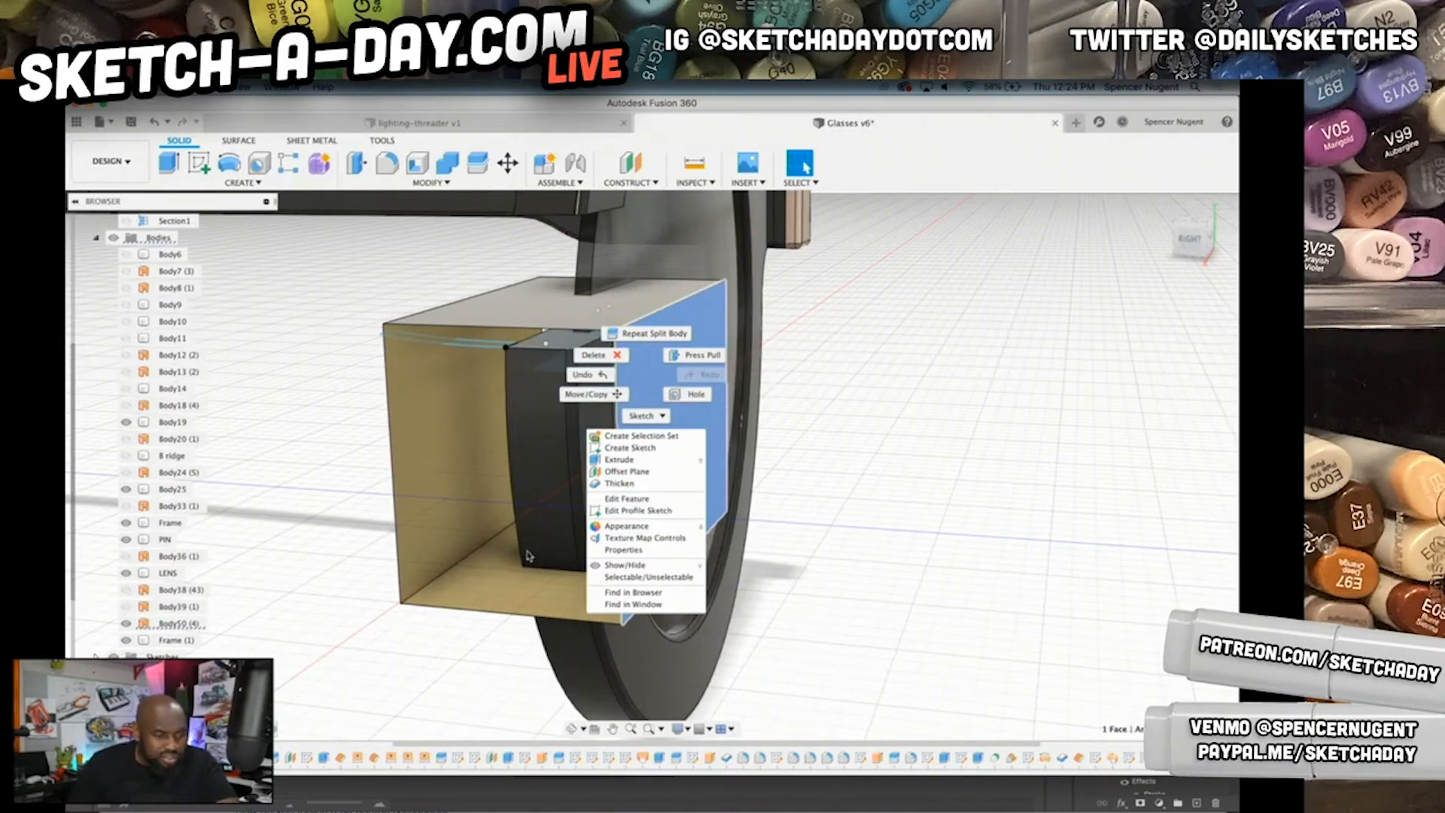
left_click(602, 568)
left_click(917, 519)
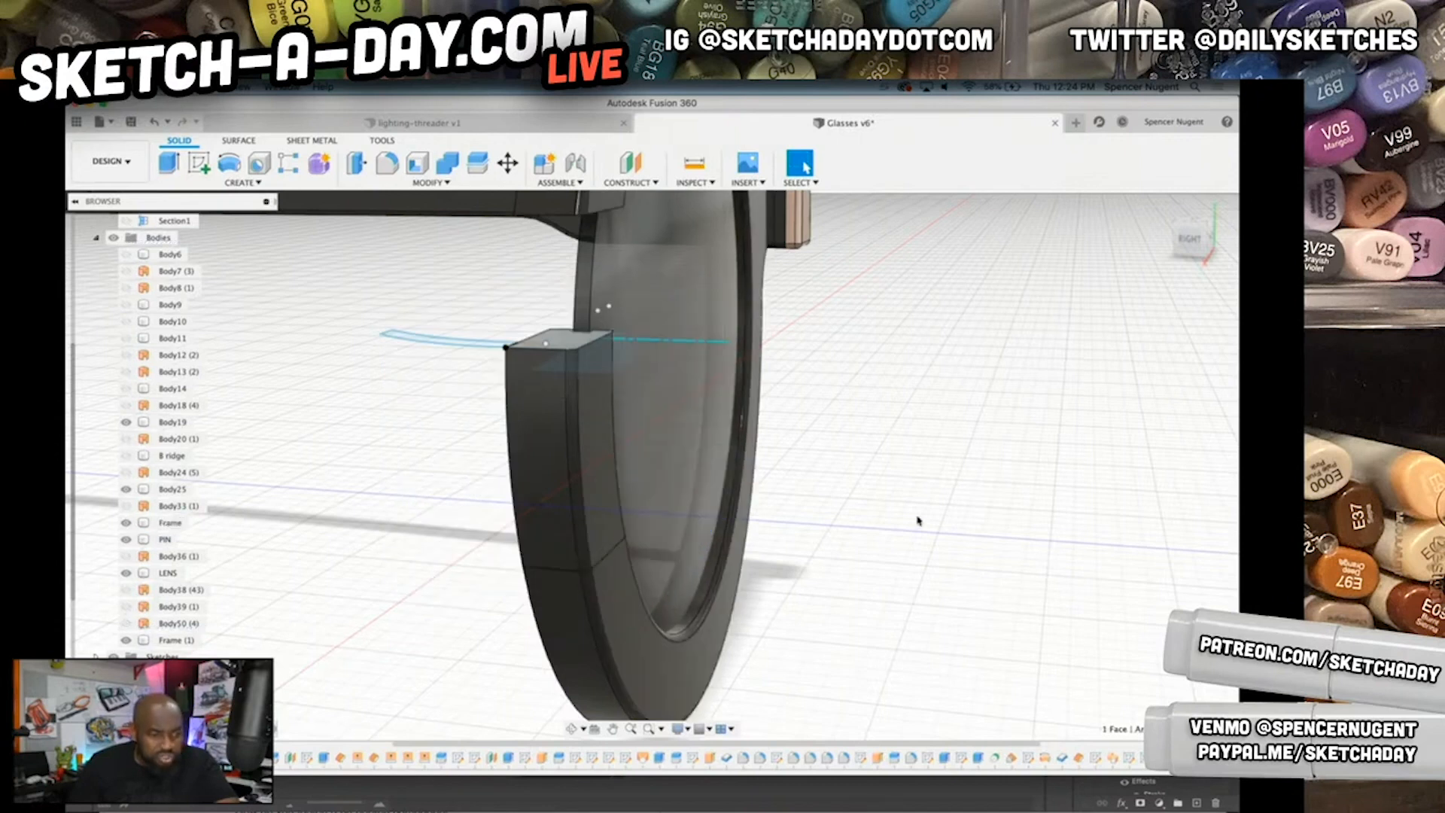
mouse_move(613, 580)
middle_mouse_down("shift")
mouse_move(735, 565)
mouse_move(703, 580)
mouse_move(648, 519)
mouse_move(648, 561)
mouse_move(619, 503)
middle_mouse_up("shift")
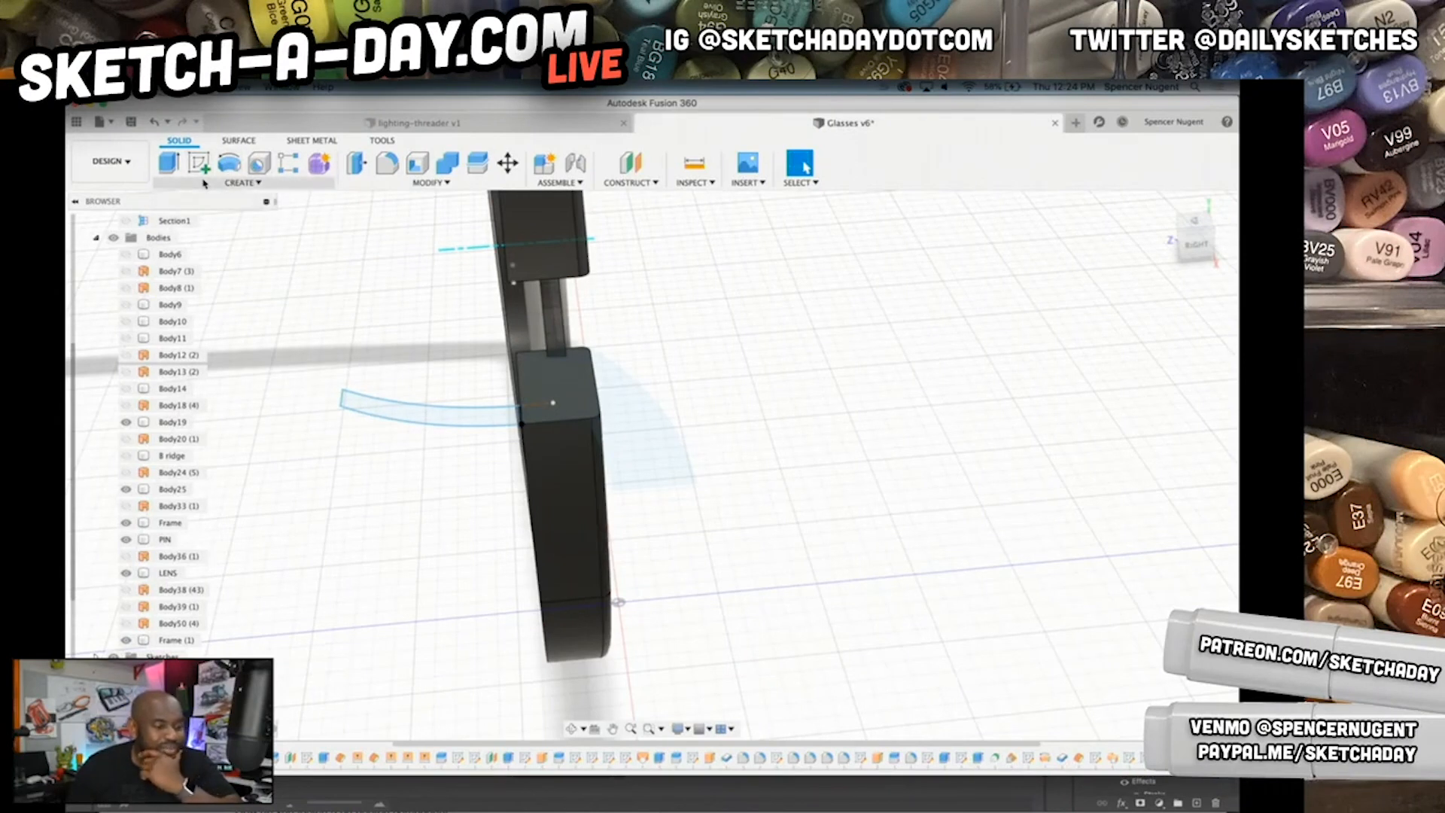
left_click(245, 182)
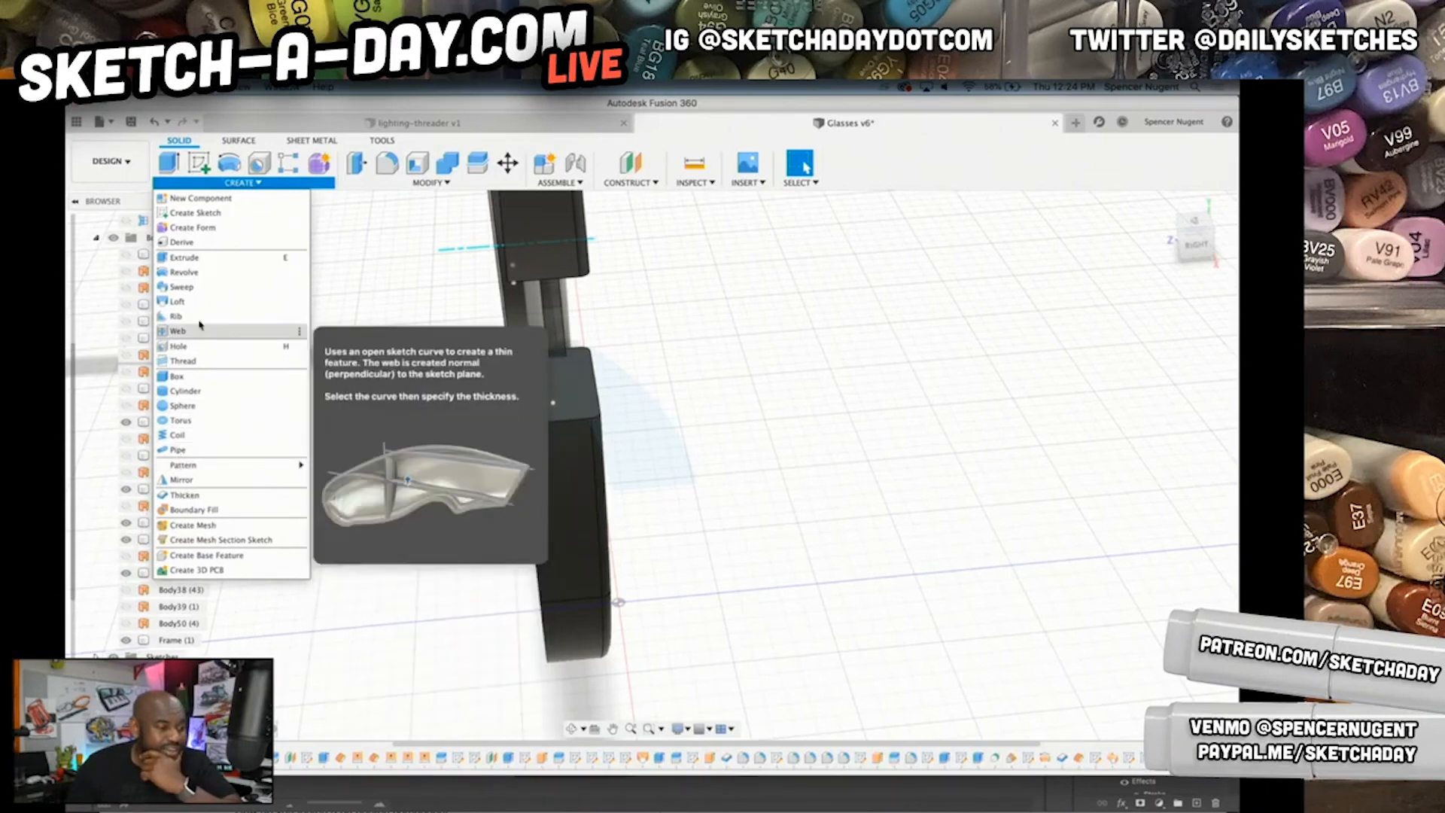
left_click(181, 286)
left_click(455, 407)
middle_click_drag(440, 636, 514, 451, "shift")
scroll(466, 569, "up", 1)
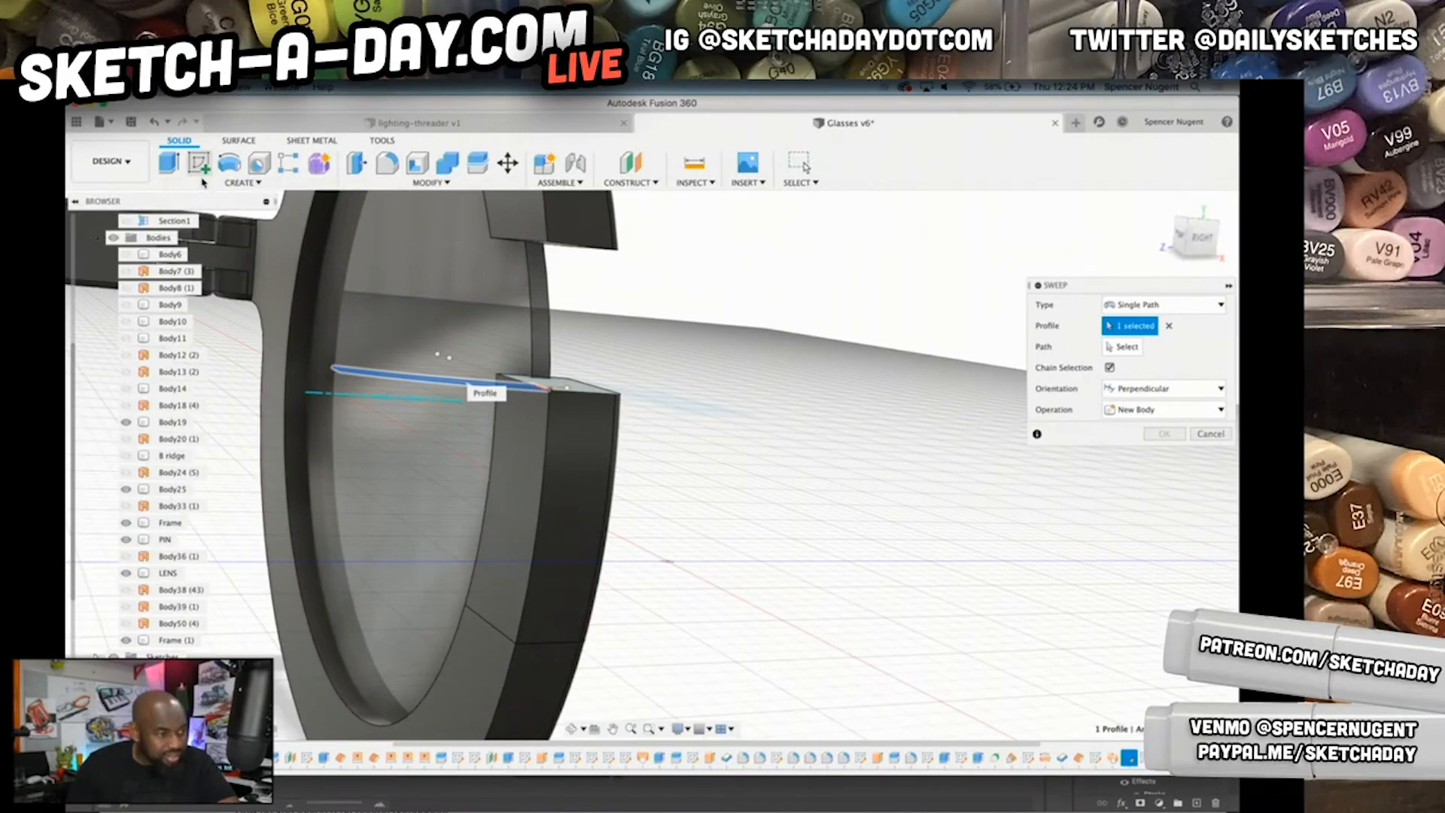
scroll(616, 434, "up", 1)
middle_click_drag(548, 435, 542, 519, "shift")
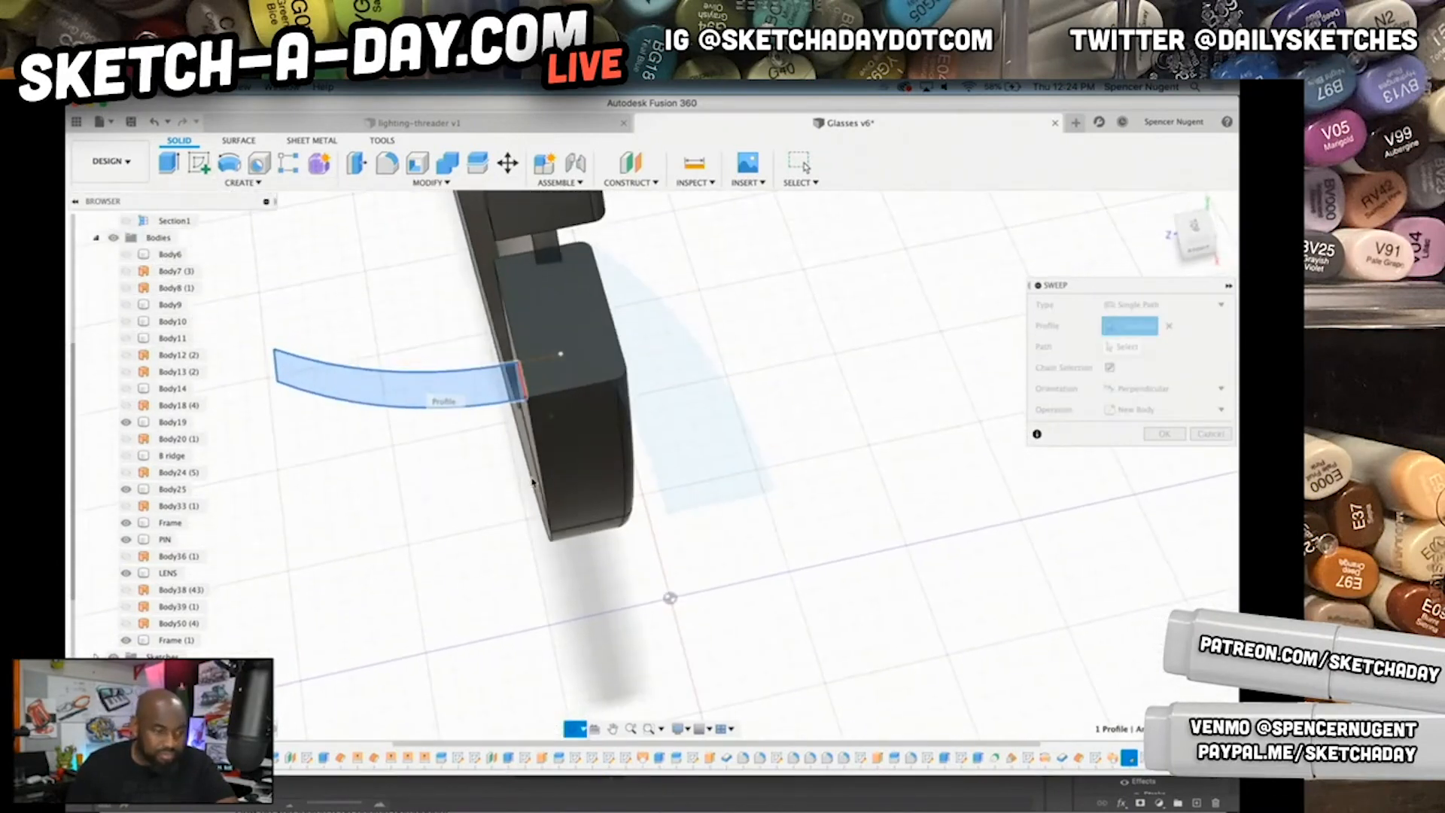
scroll(535, 382, "up", 3)
middle_click_drag(500, 447, 513, 427, "shift")
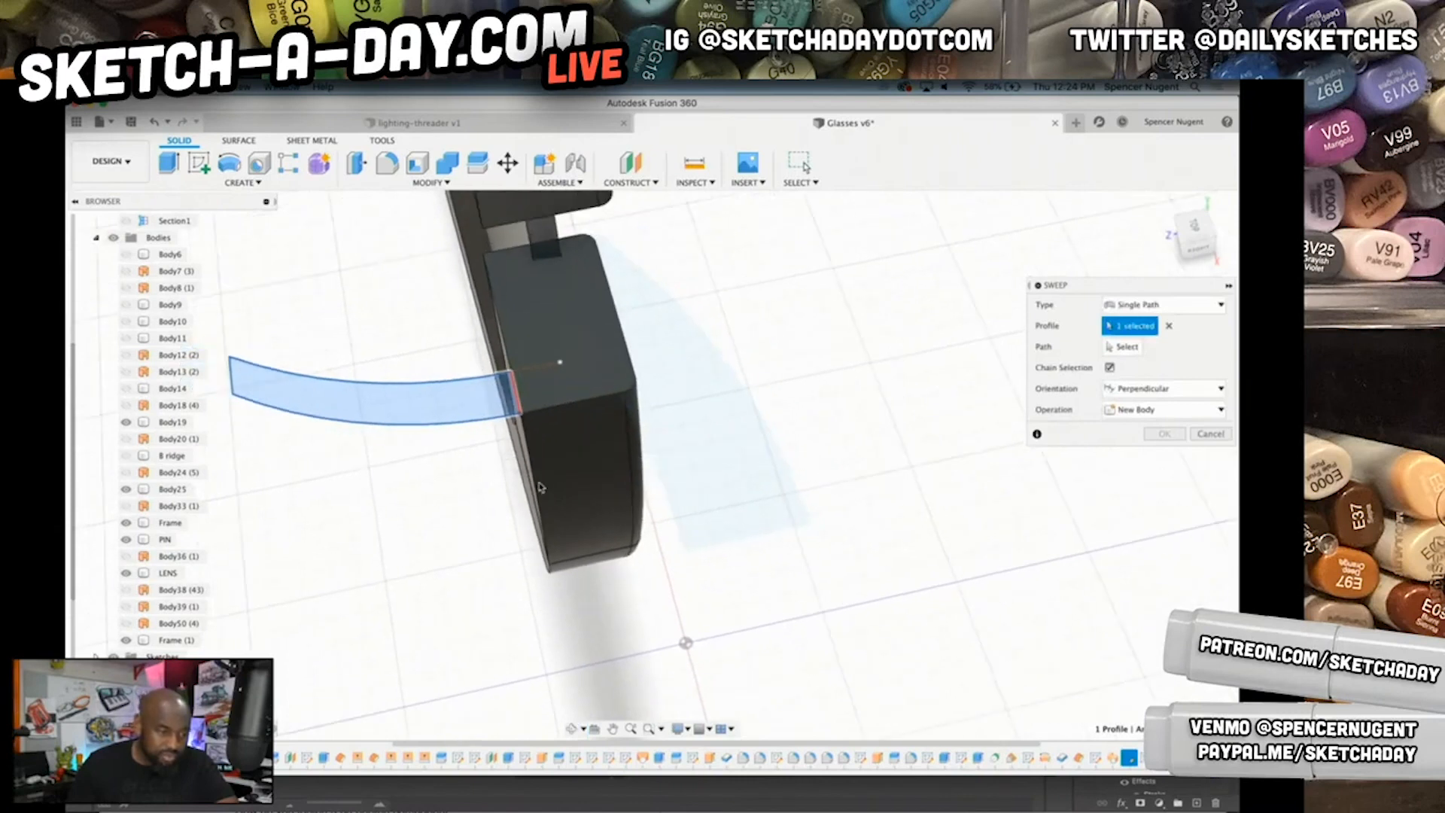
right_click(473, 399)
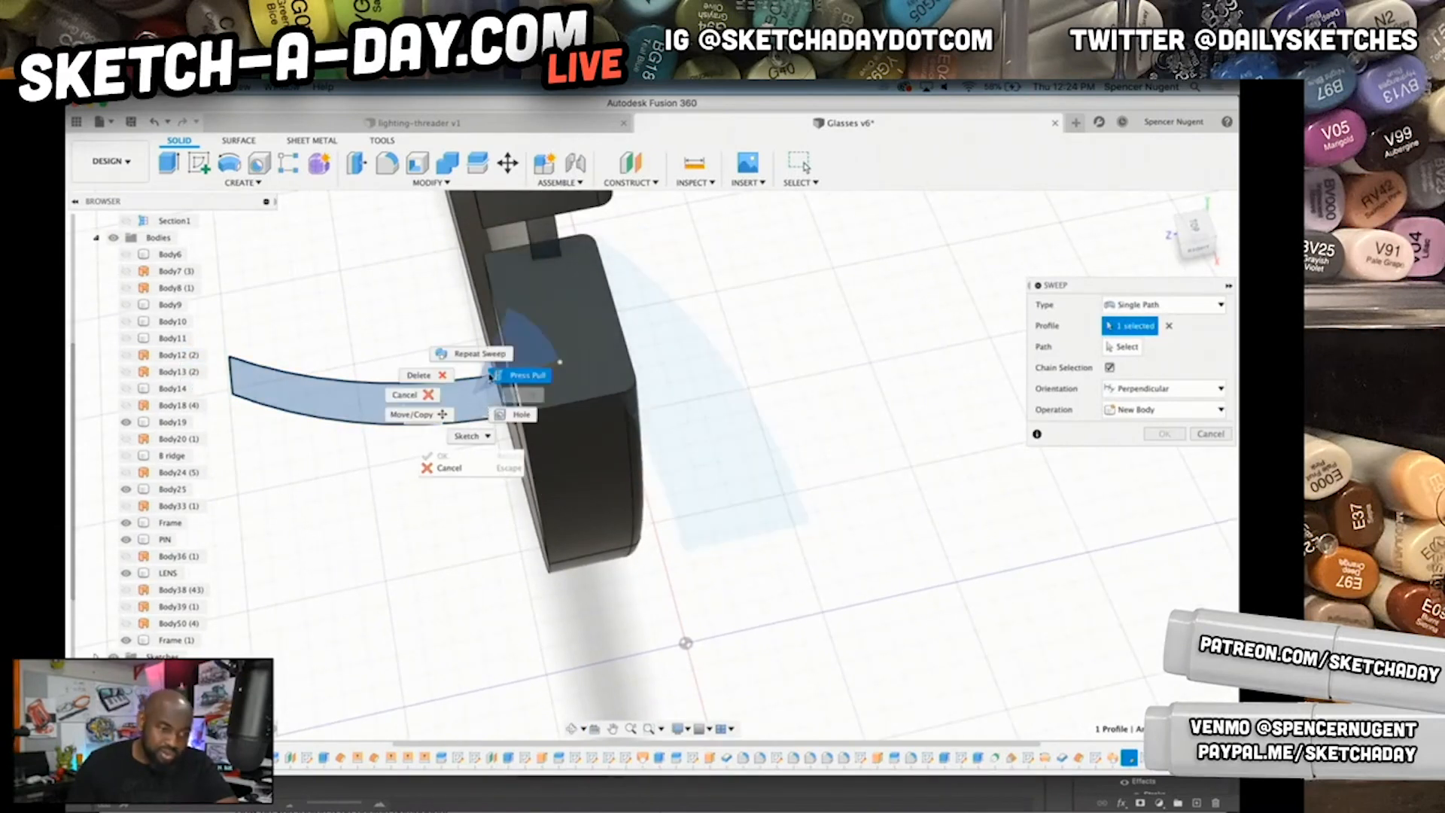
left_click(1206, 435)
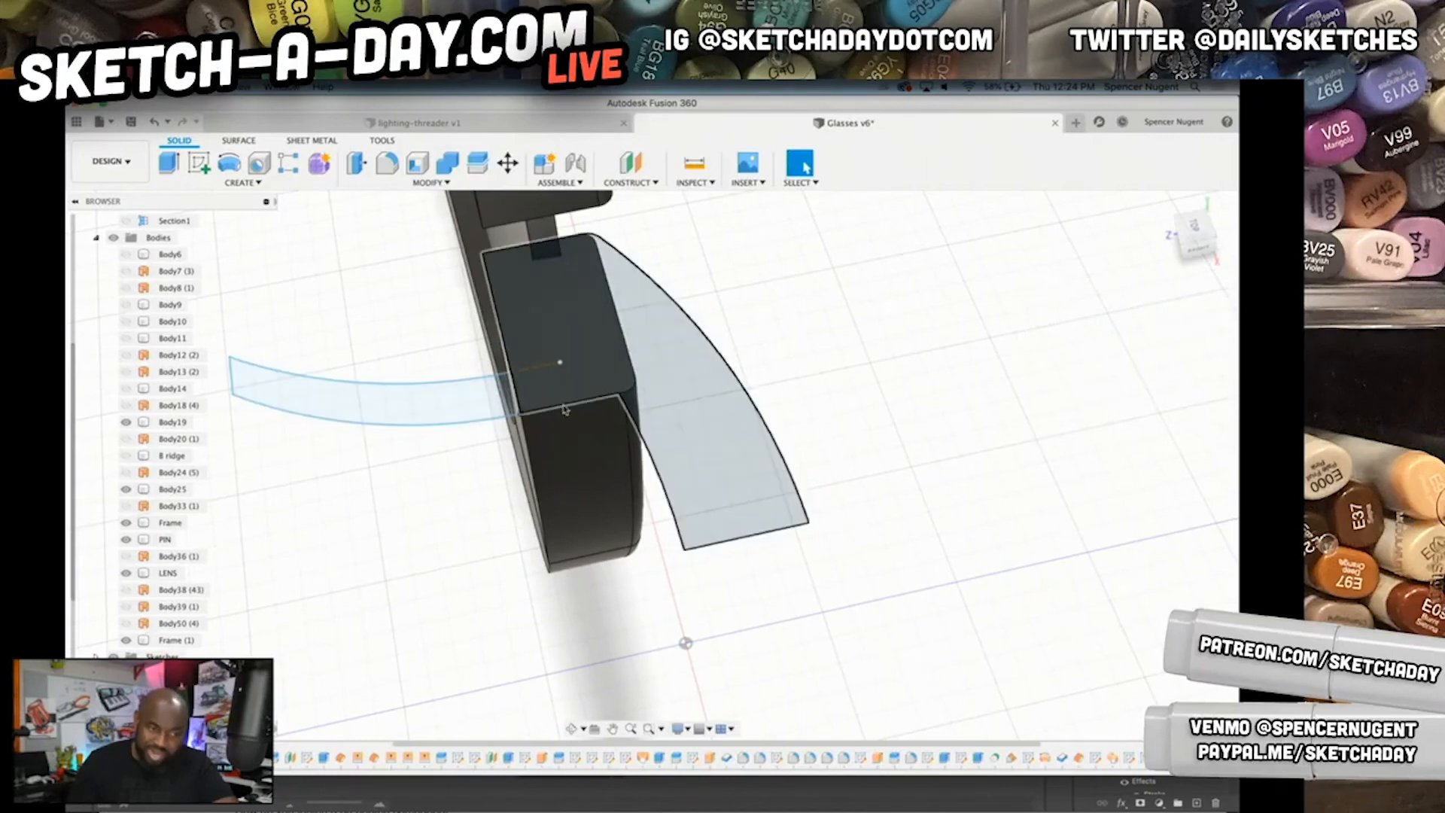
- Open the curved arc profile's sketch for editing and look closely at where it meets the Frame rim
scroll(497, 380, "up", 2)
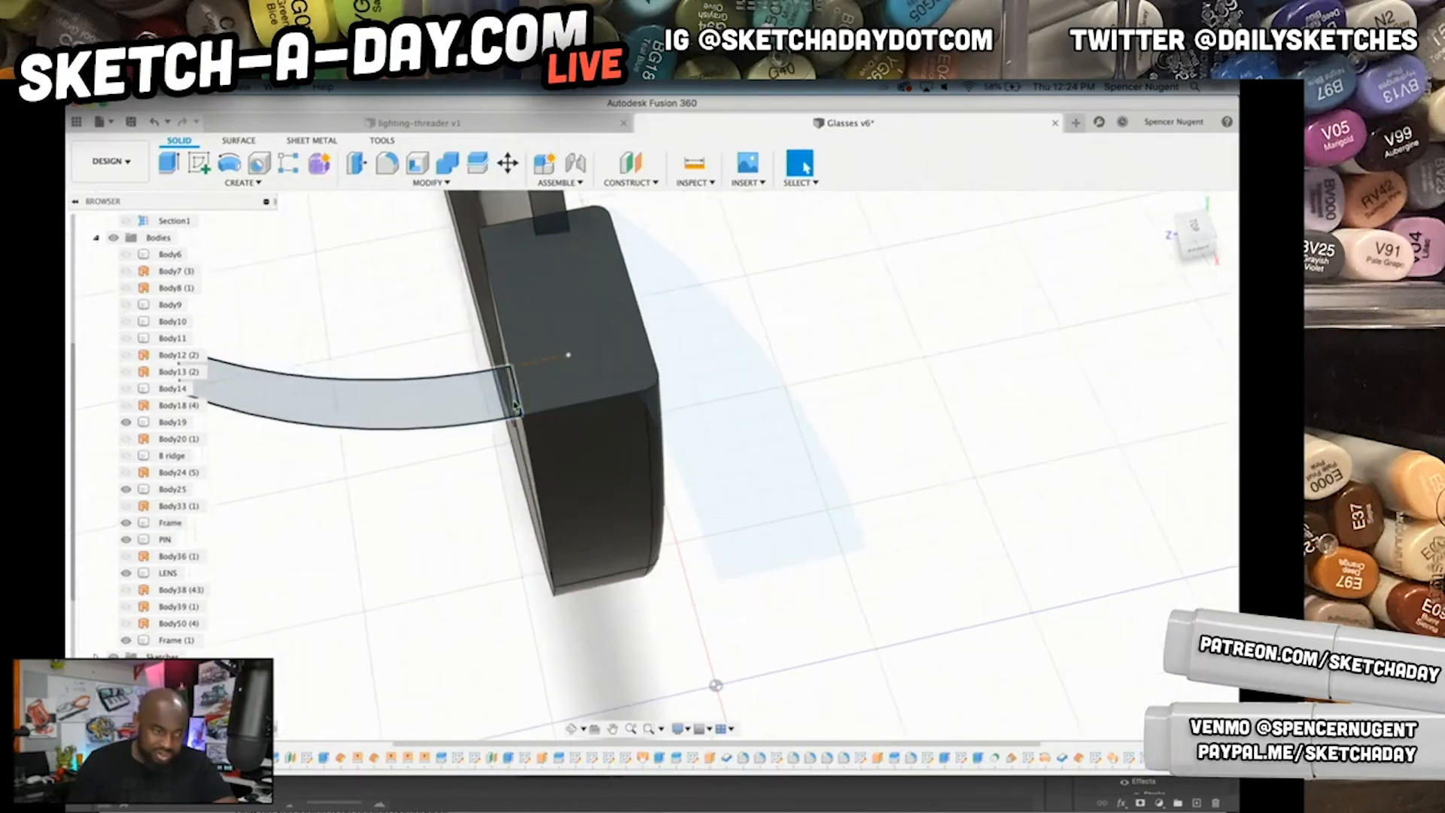
right_click(457, 378)
left_click(444, 461)
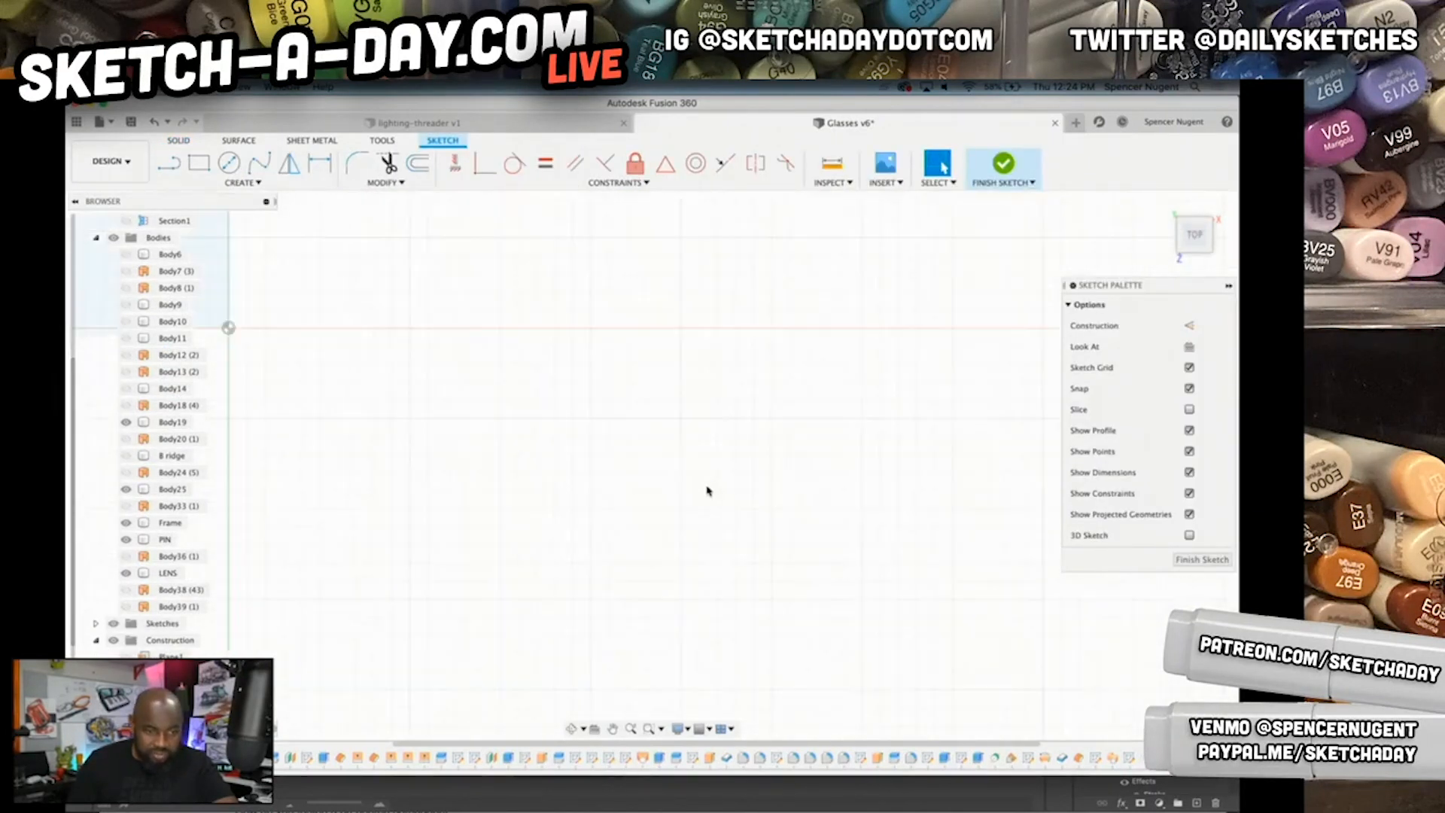
middle_click_drag(326, 416, 758, 419)
scroll(640, 542, "up", 4)
mouse_move(645, 554)
middle_mouse_down()
mouse_move(735, 400)
mouse_move(724, 263)
middle_mouse_up()
scroll(724, 259, "up", 2)
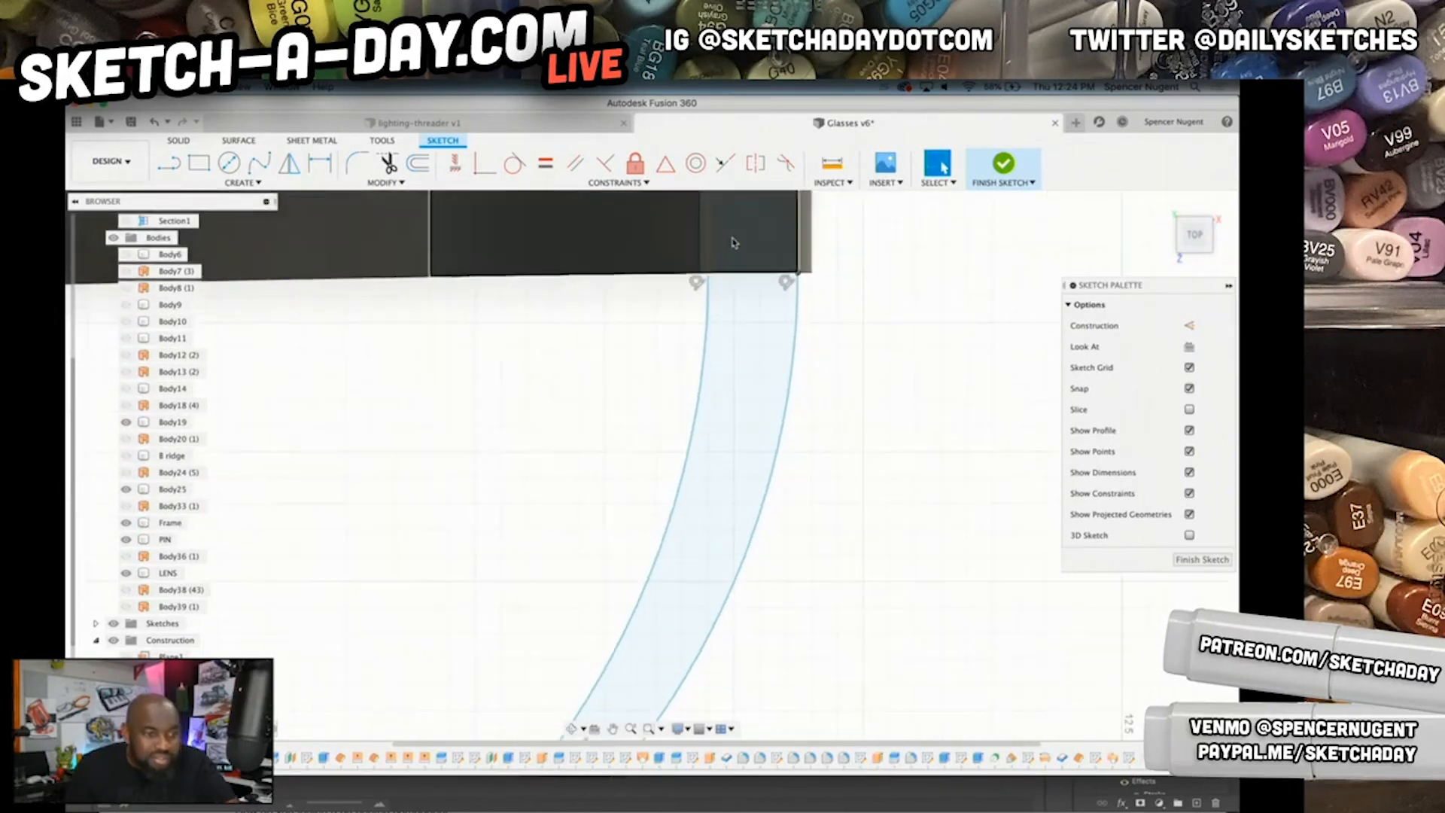
- Make the vertical construction line inside the Frame rim a regular line and join its end to the arc profile's outer corner with two lines
left_click(1187, 325)
scroll(847, 264, "down", 4)
scroll(795, 247, "up", 3)
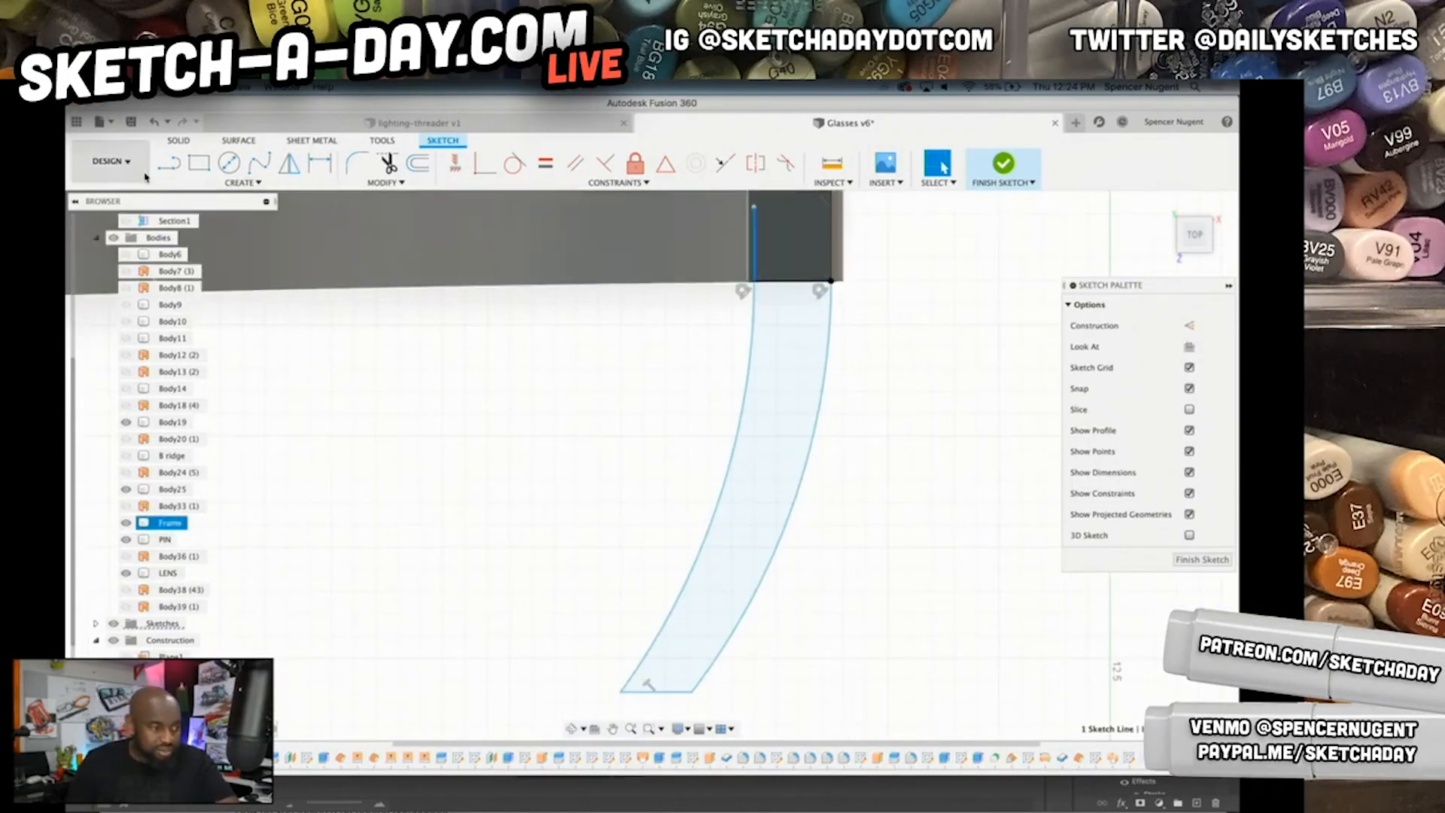
left_click(168, 162)
left_click(755, 202)
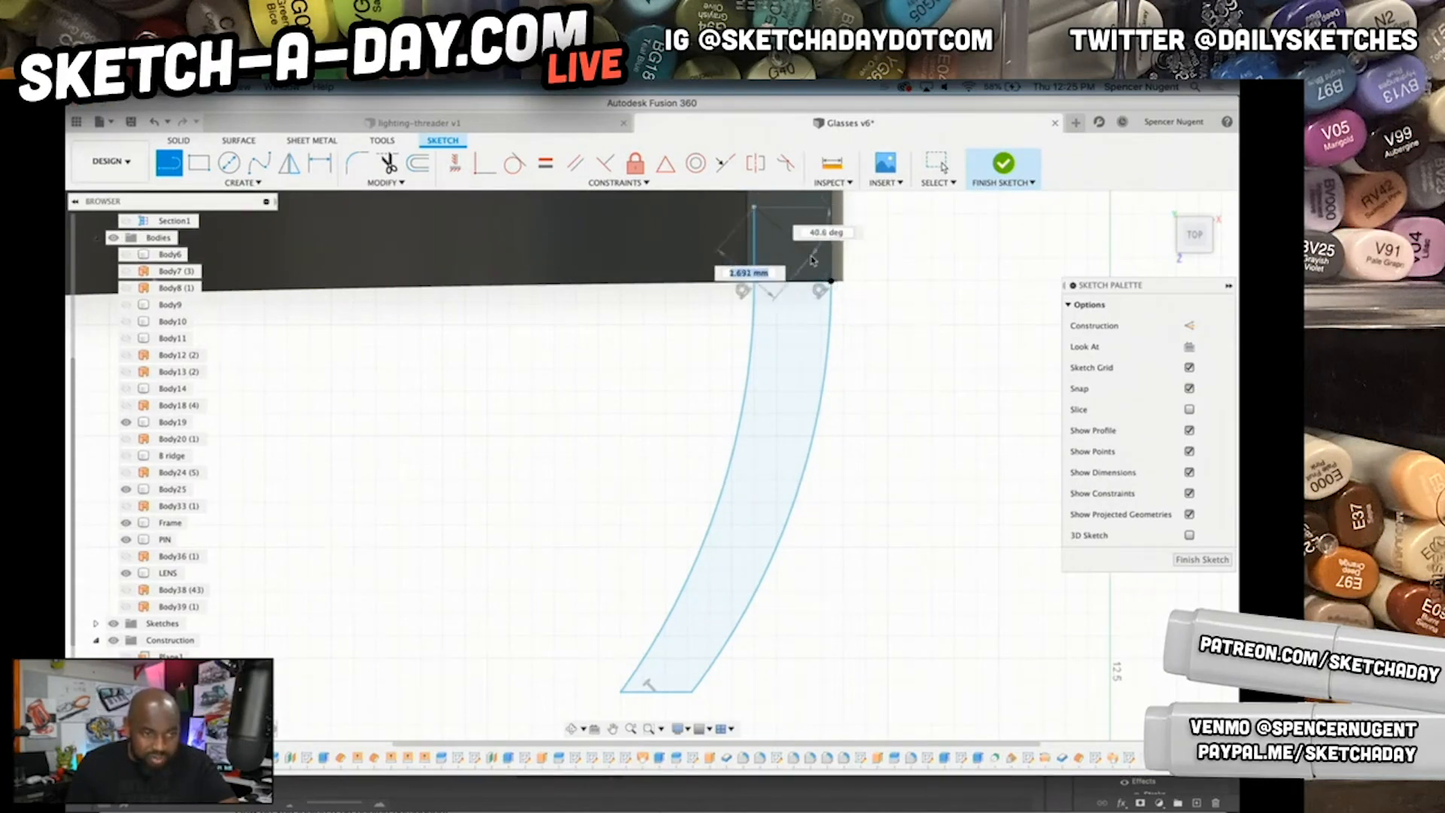
scroll(831, 283, "up", 5)
left_click(819, 350)
left_click(856, 473)
scroll(849, 413, "down", 2)
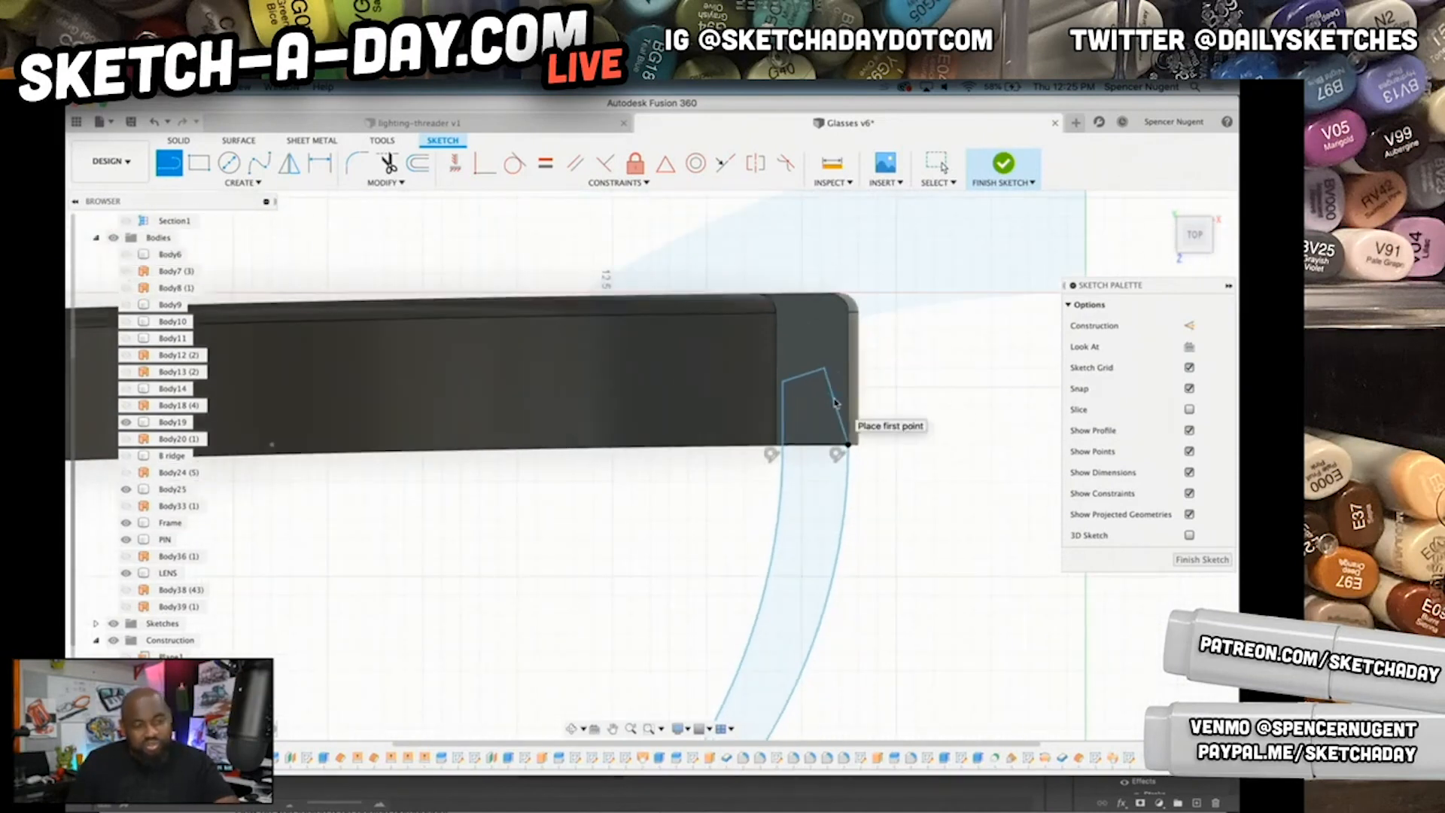
key("Escape")
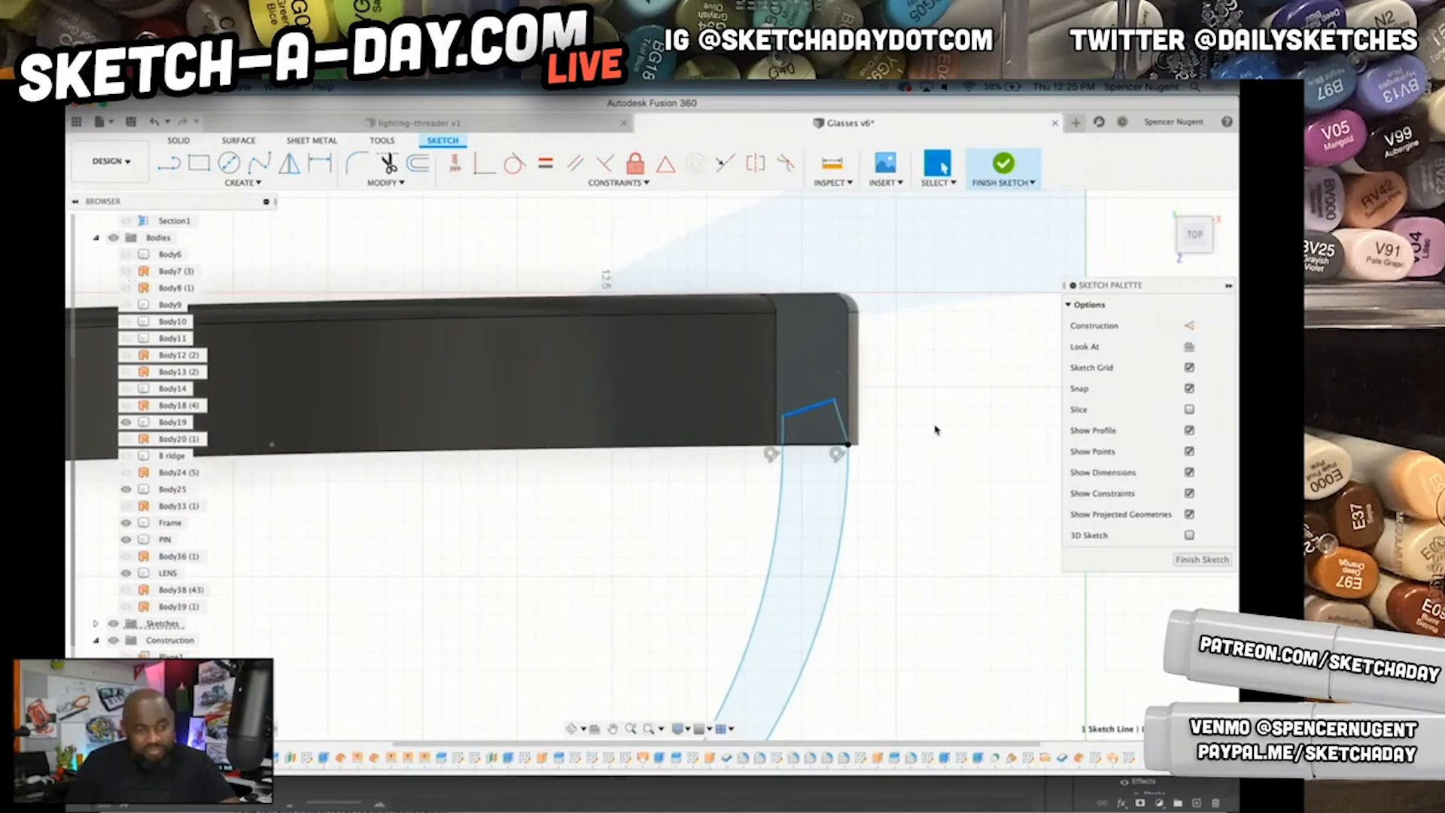
middle_click_drag(782, 602, 866, 576, "shift")
scroll(865, 573, "up", 4)
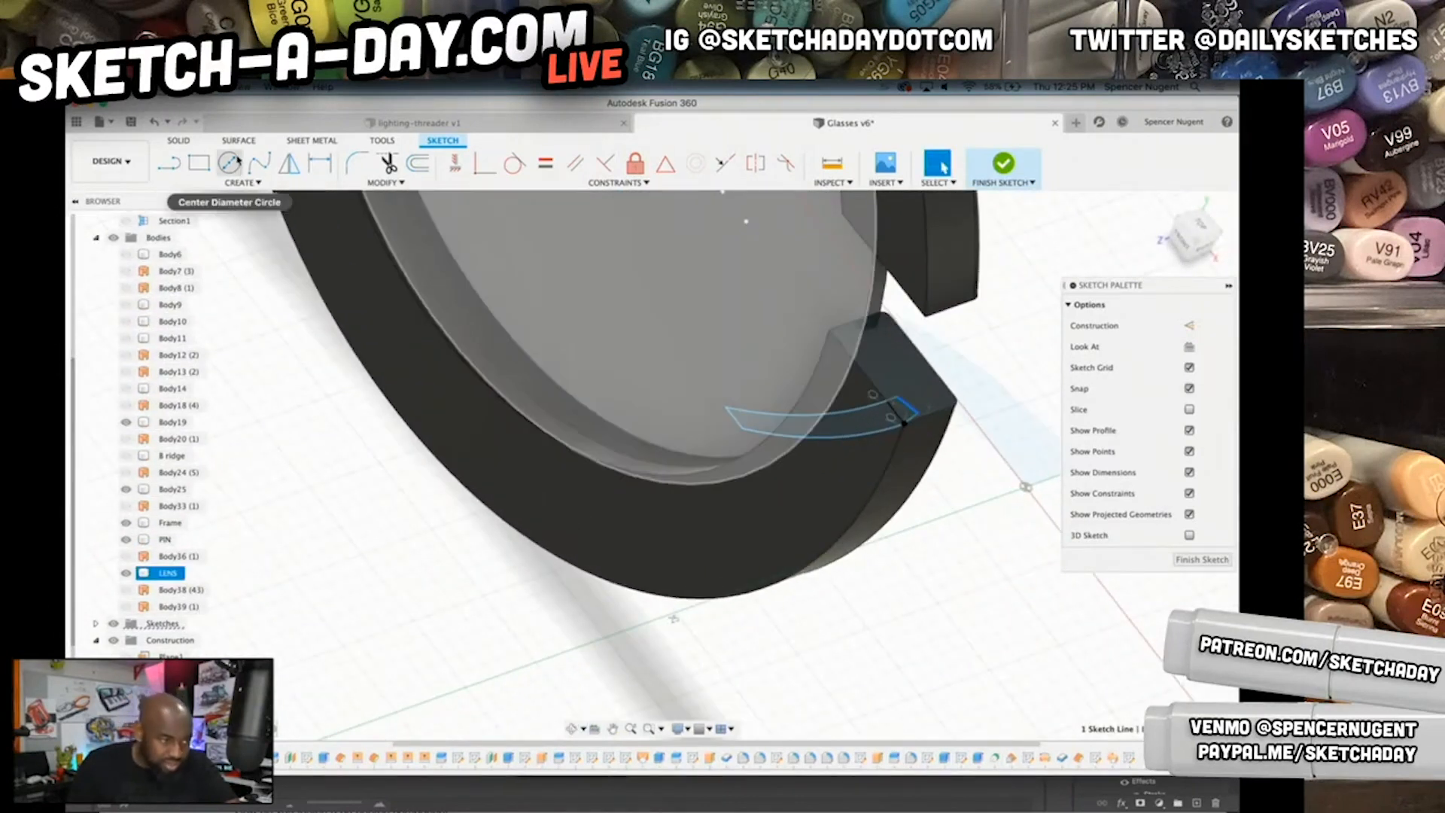
left_click(260, 183)
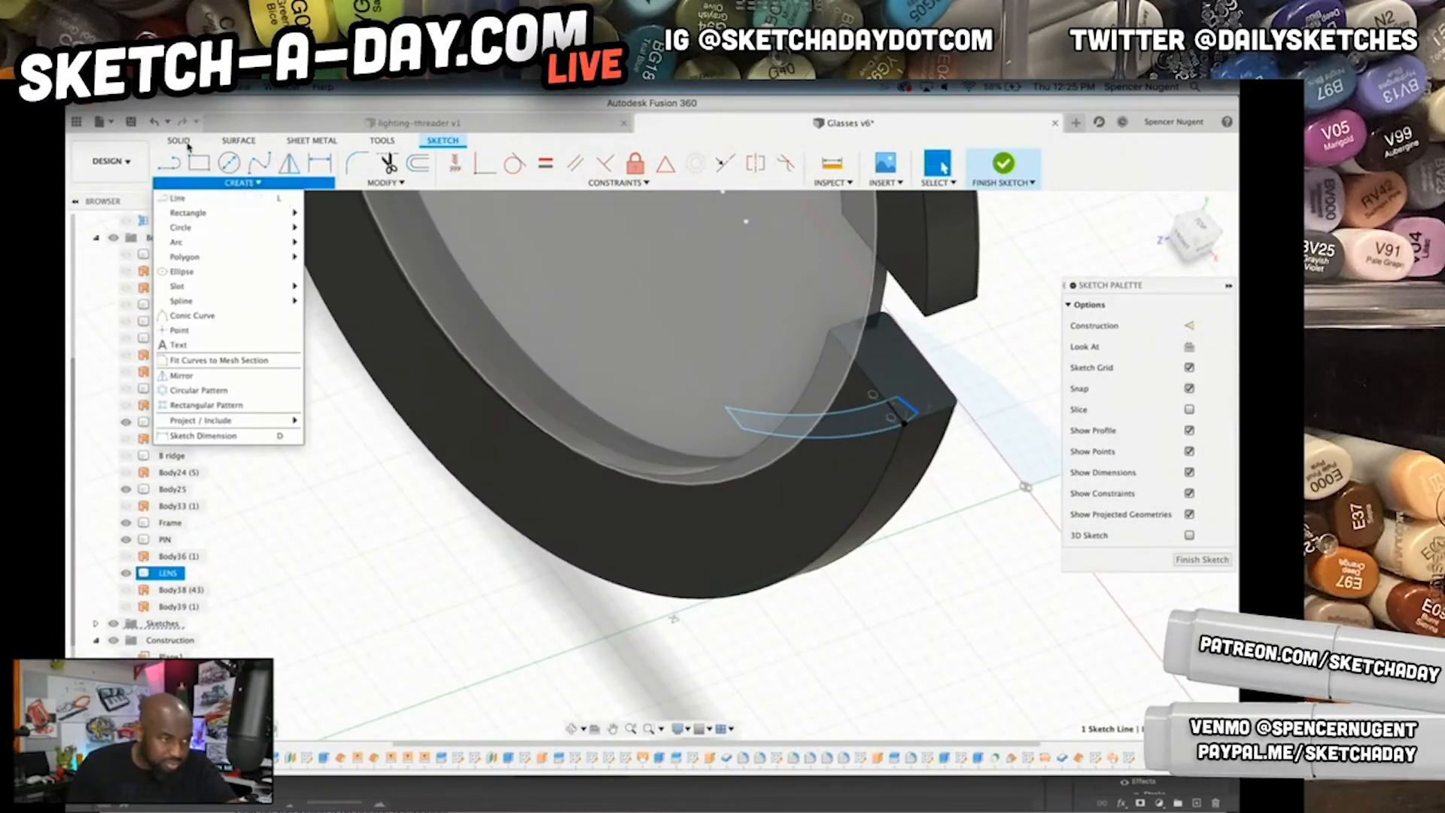
left_click(178, 140)
left_click(242, 182)
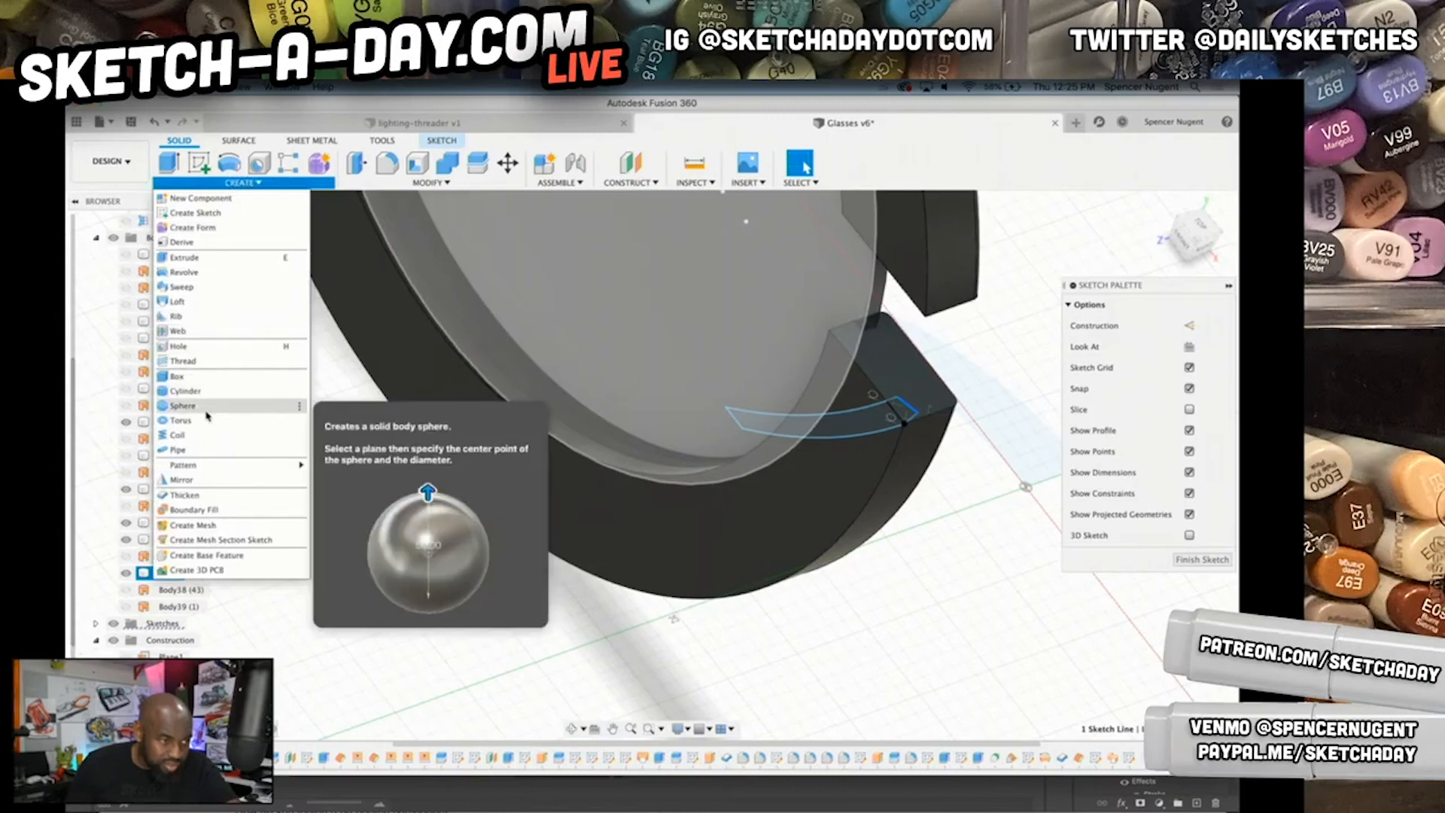
left_click(180, 287)
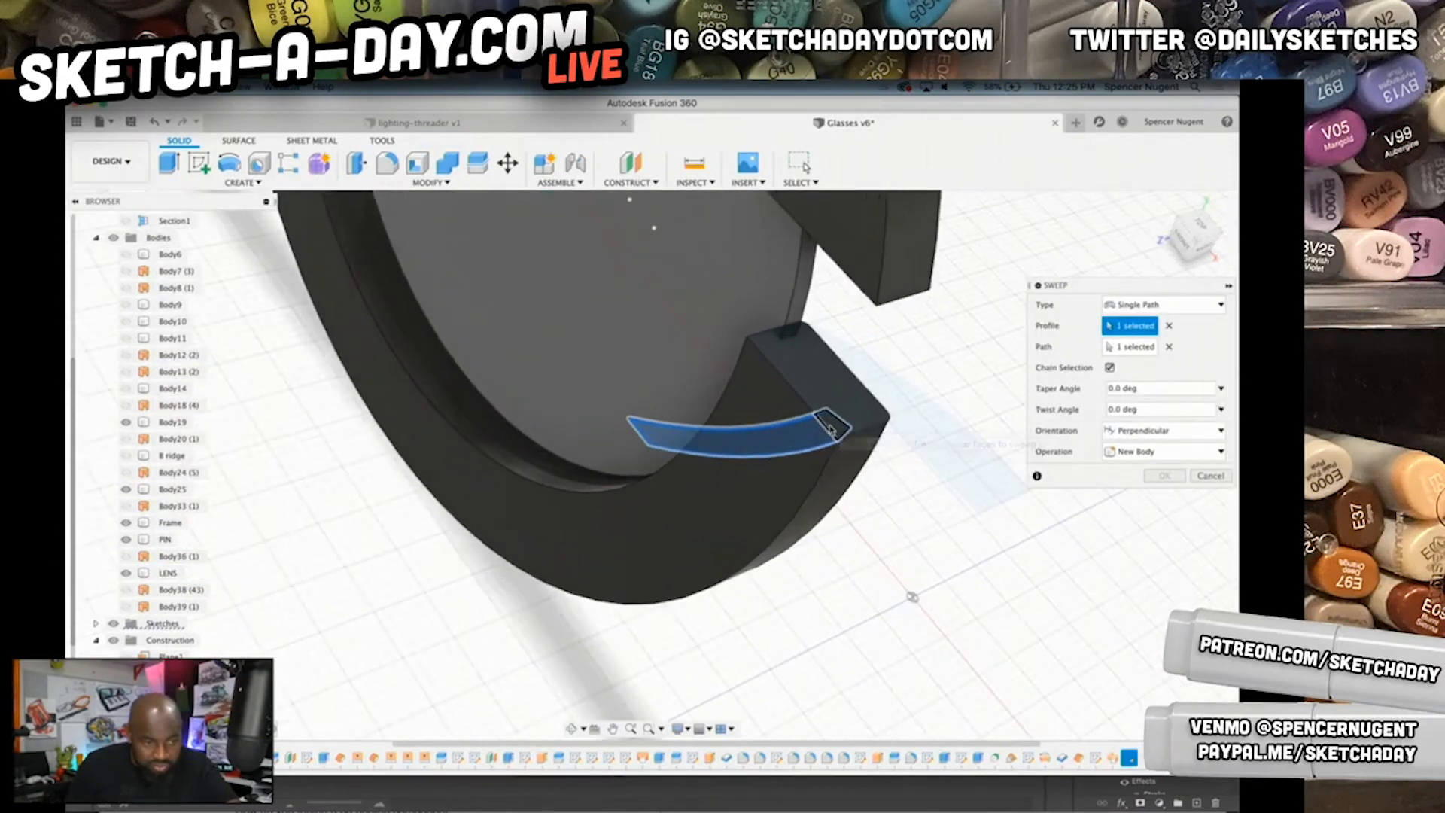
left_click(885, 425)
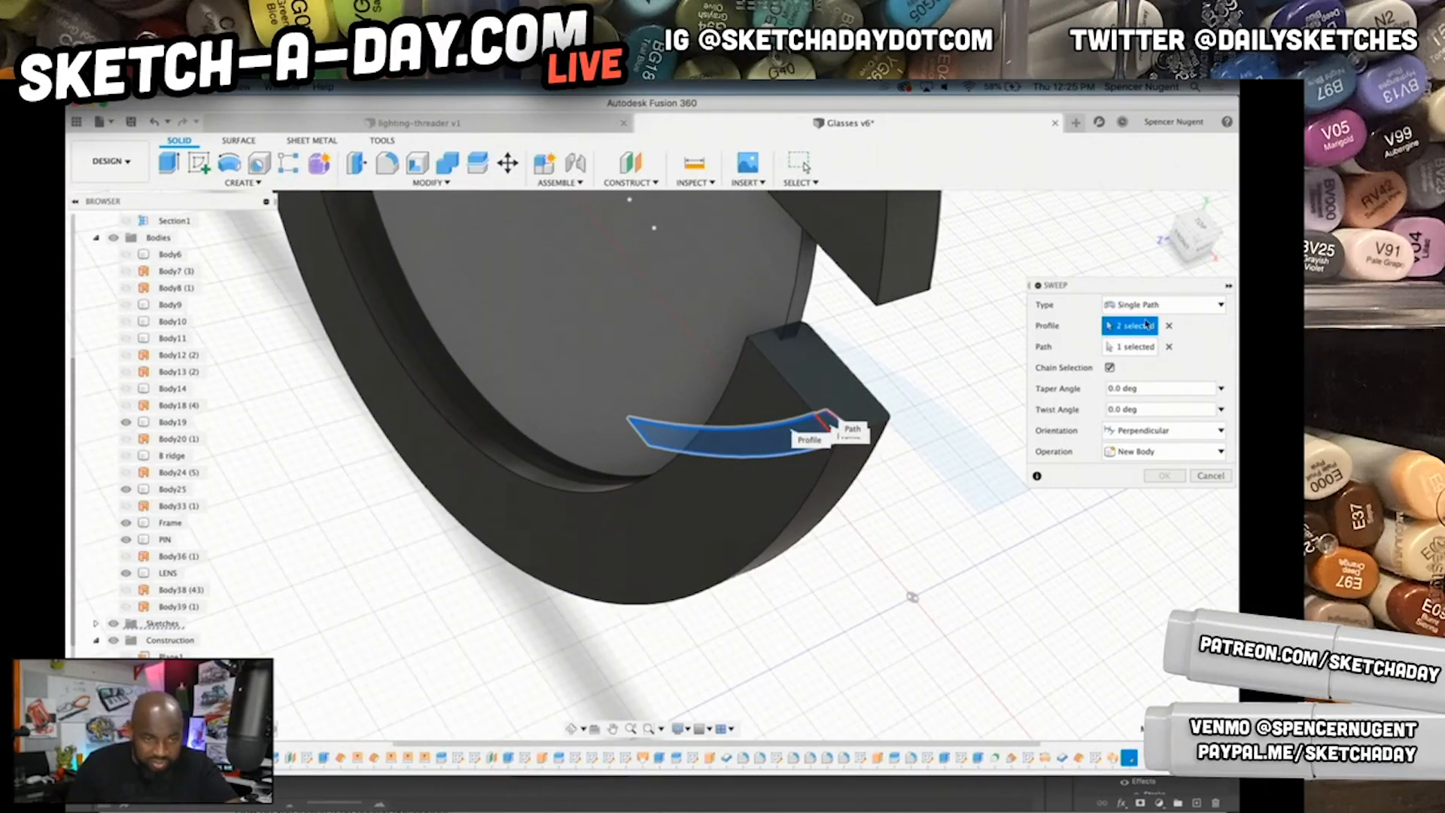
left_click(1133, 348)
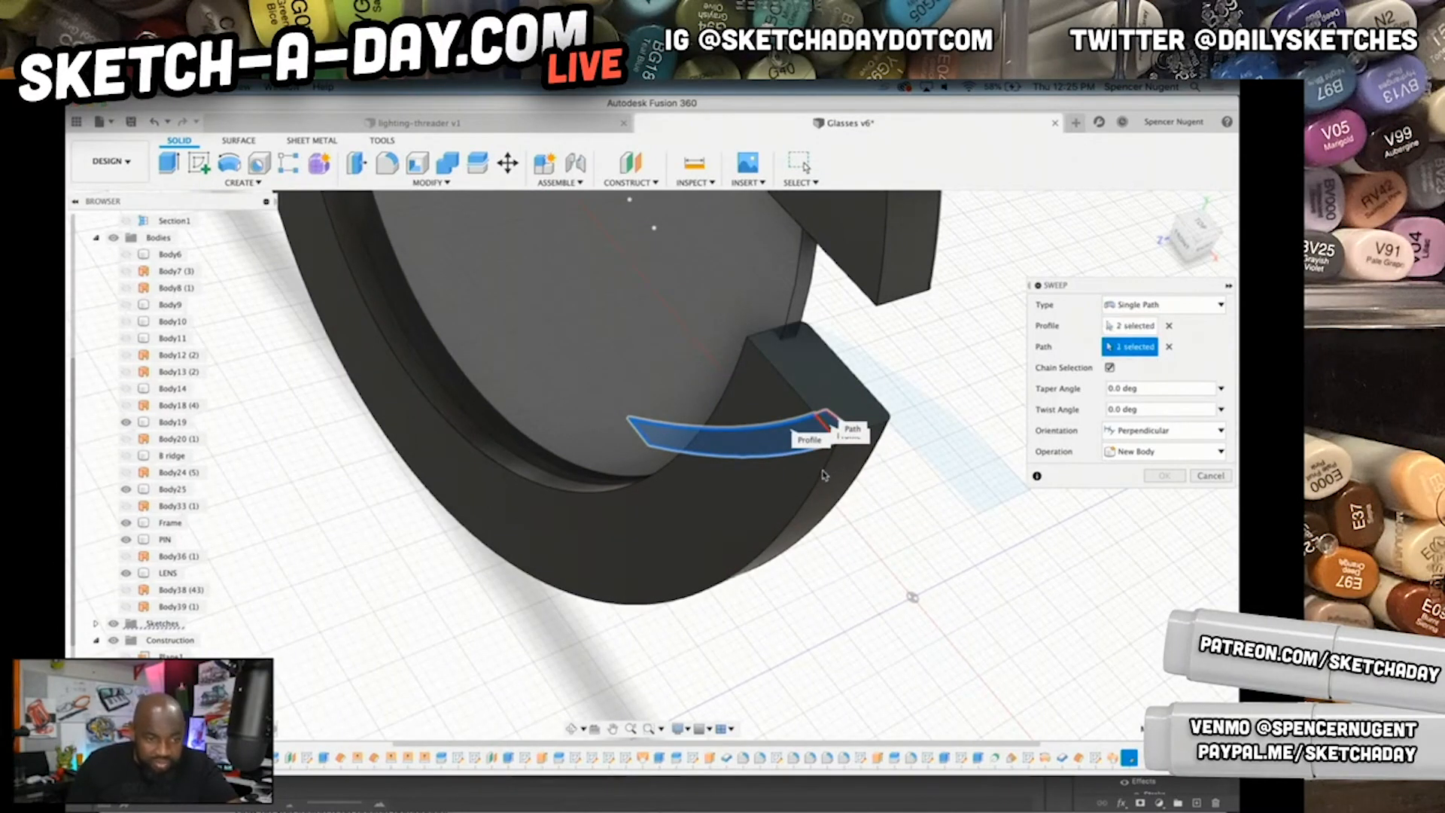
middle_click_drag(896, 624, 813, 529, "shift")
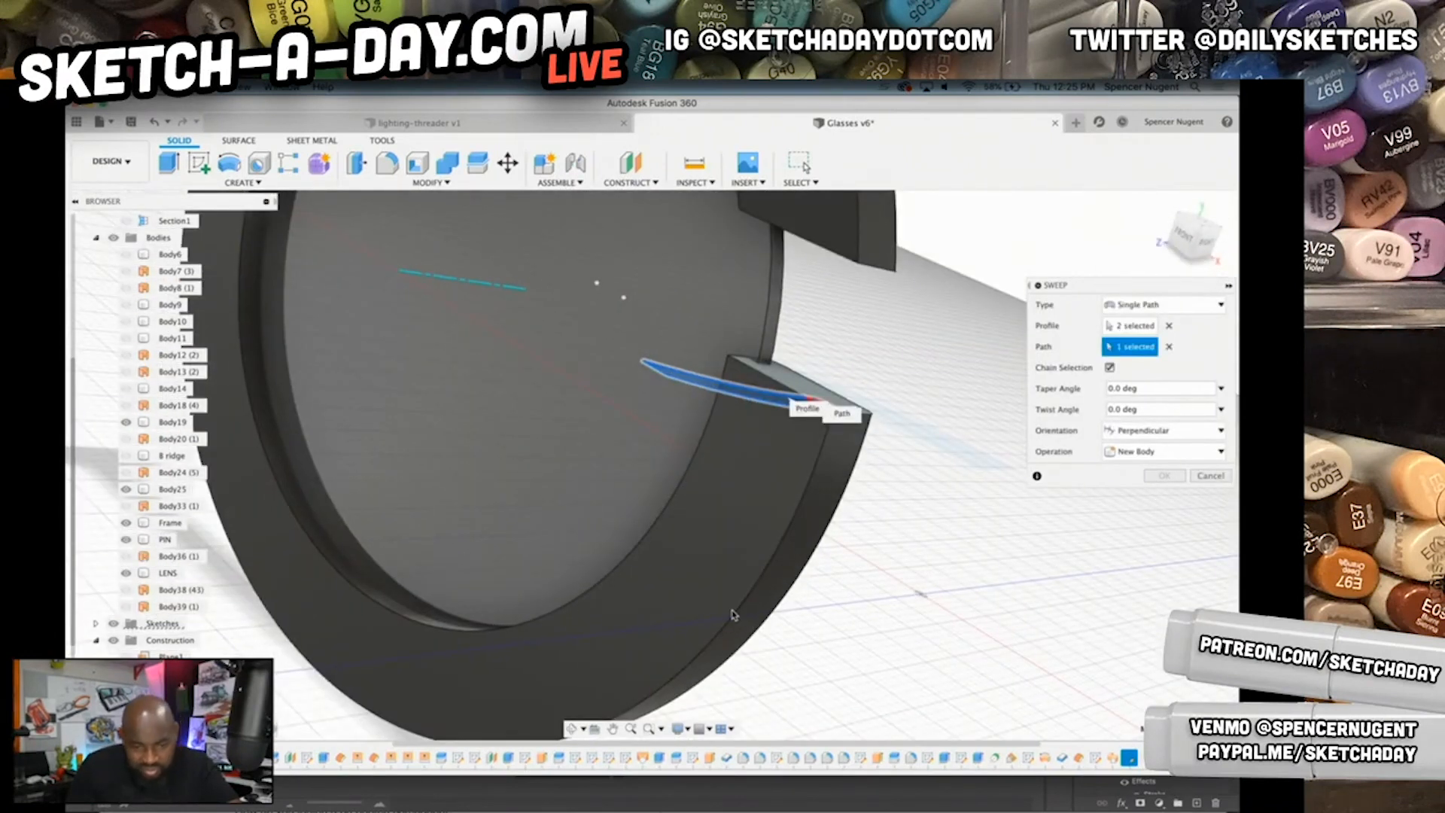
left_click(1210, 477)
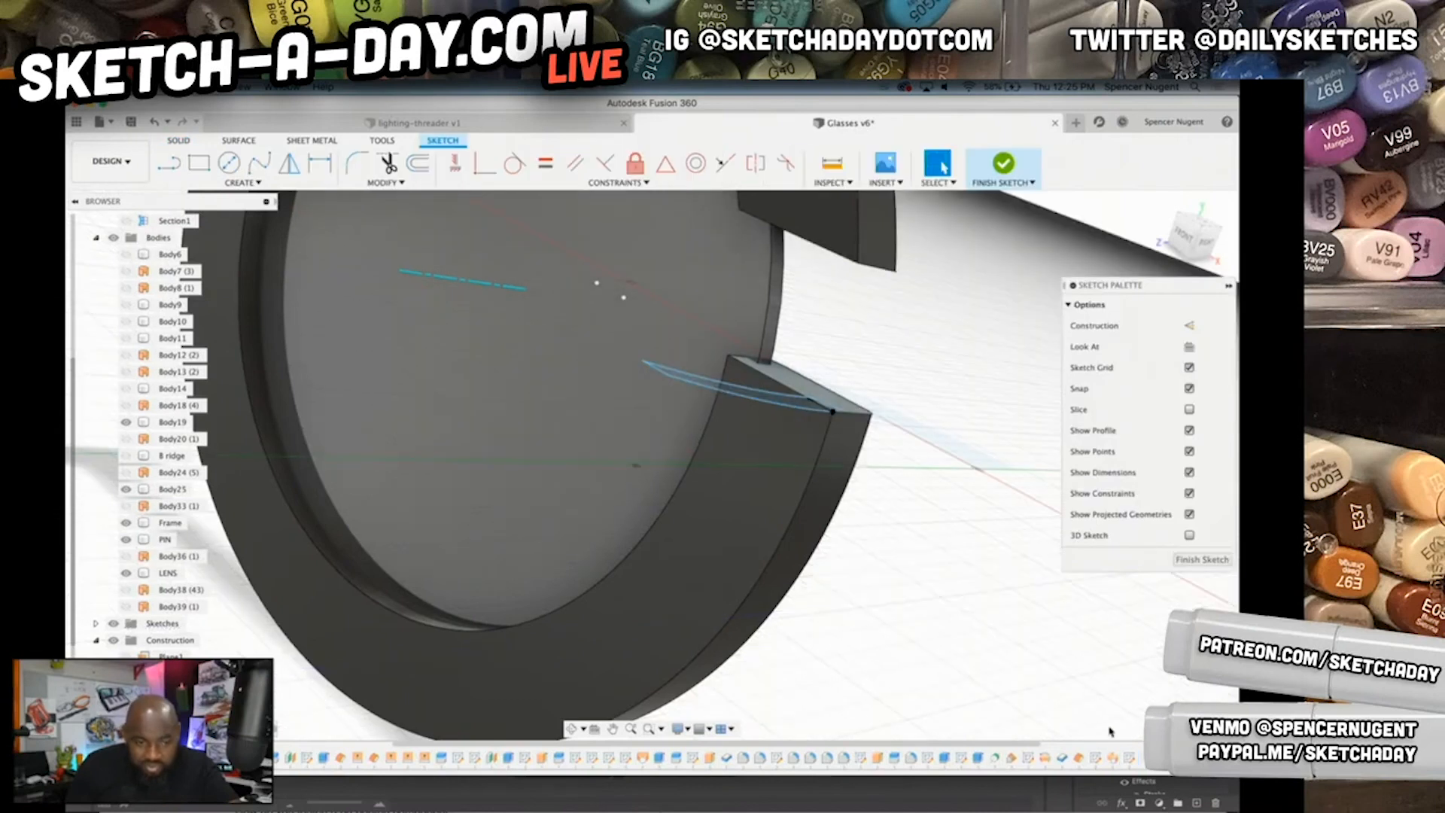
- Finish editing the curved arc profile's sketch
left_click(1202, 560)
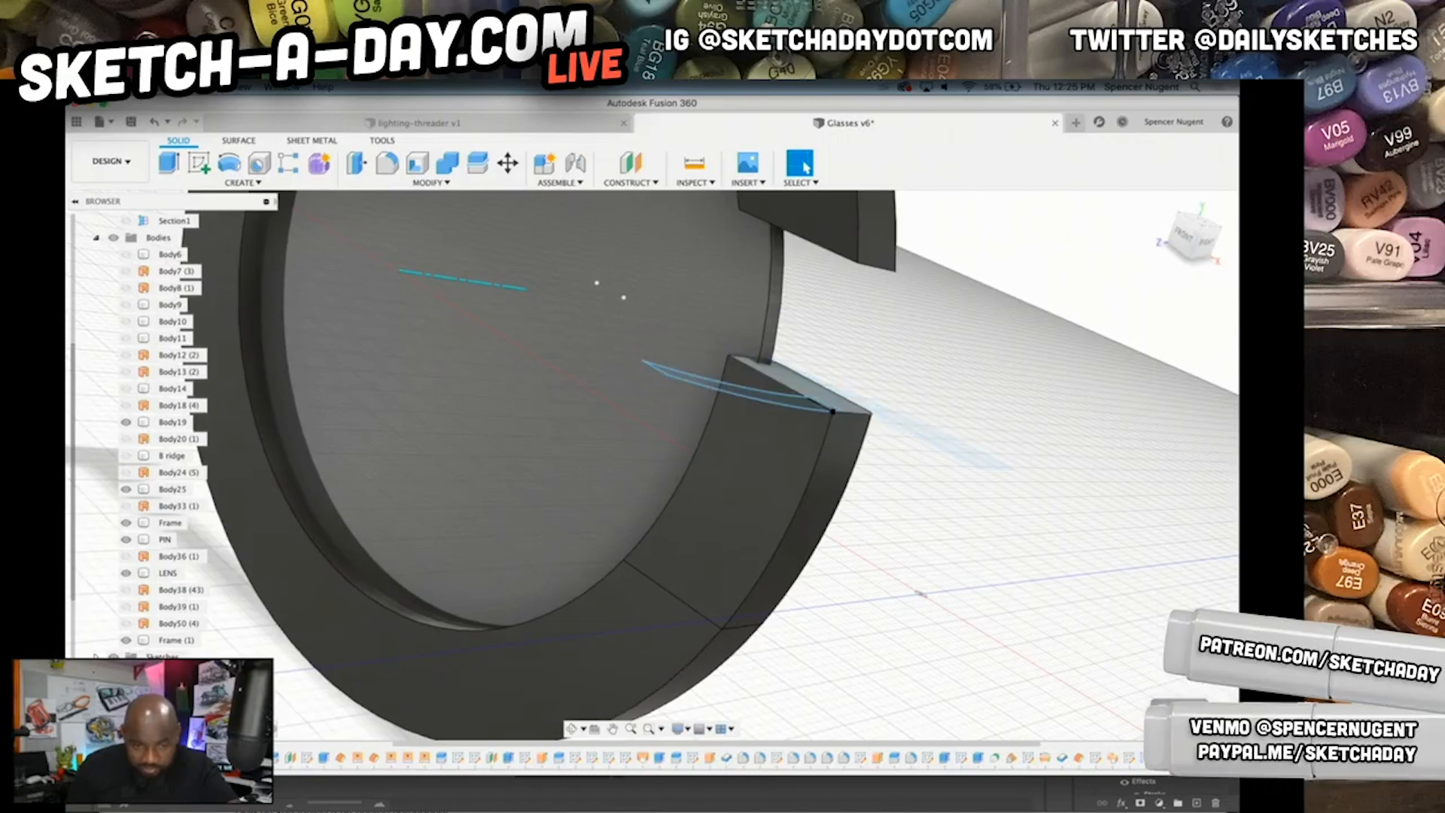
left_click(233, 338)
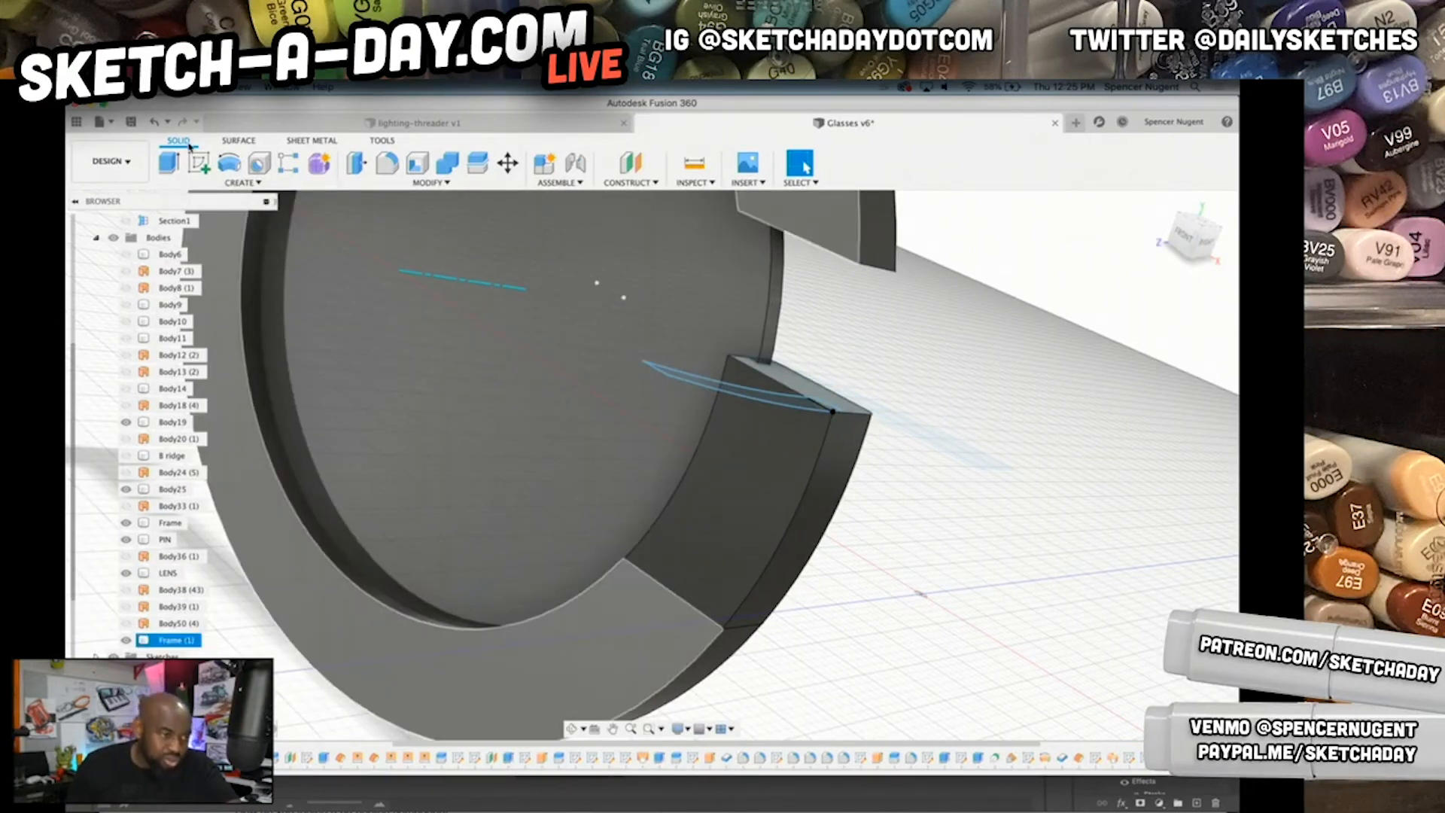
key("Escape")
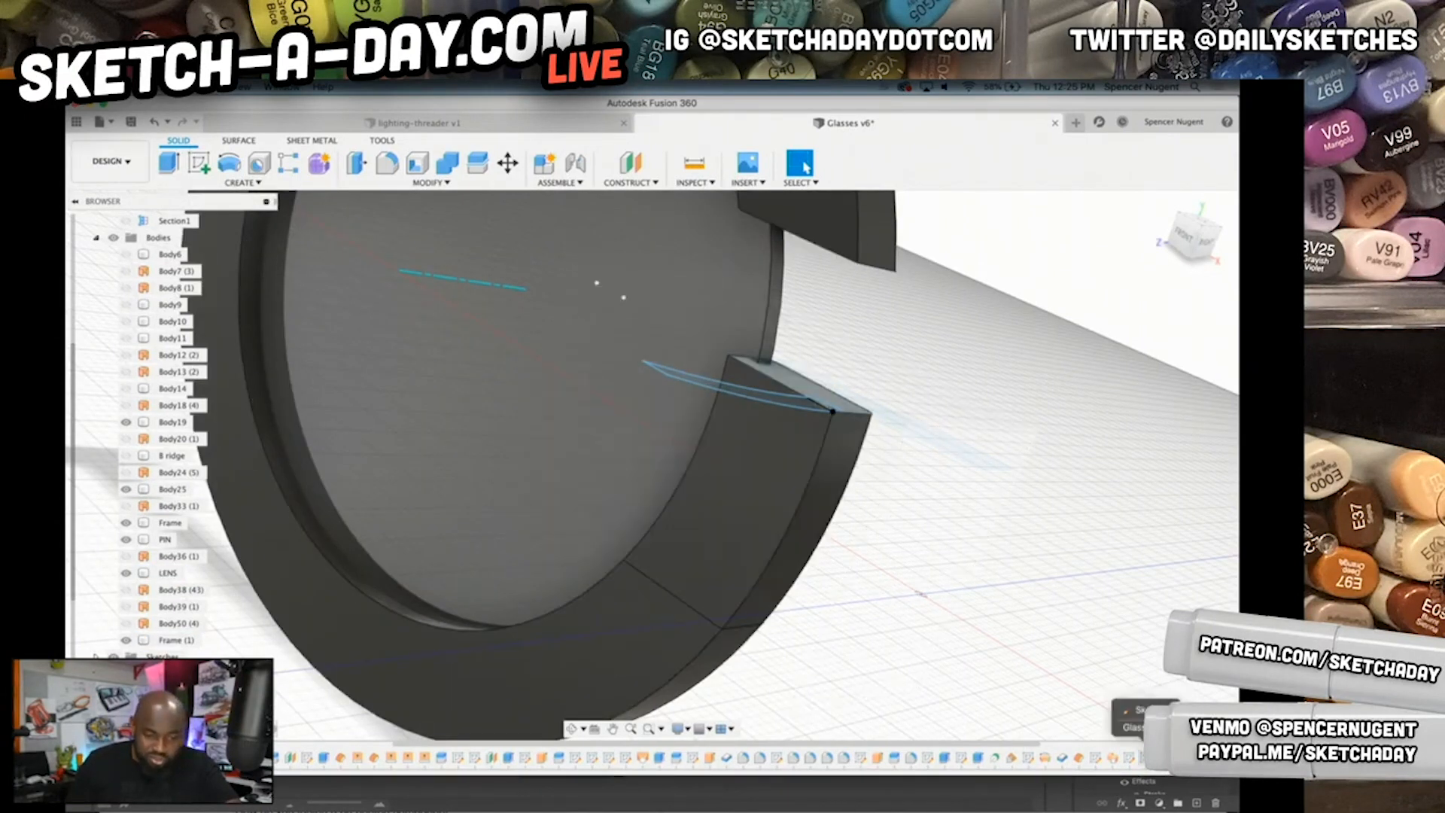
right_click(1133, 764)
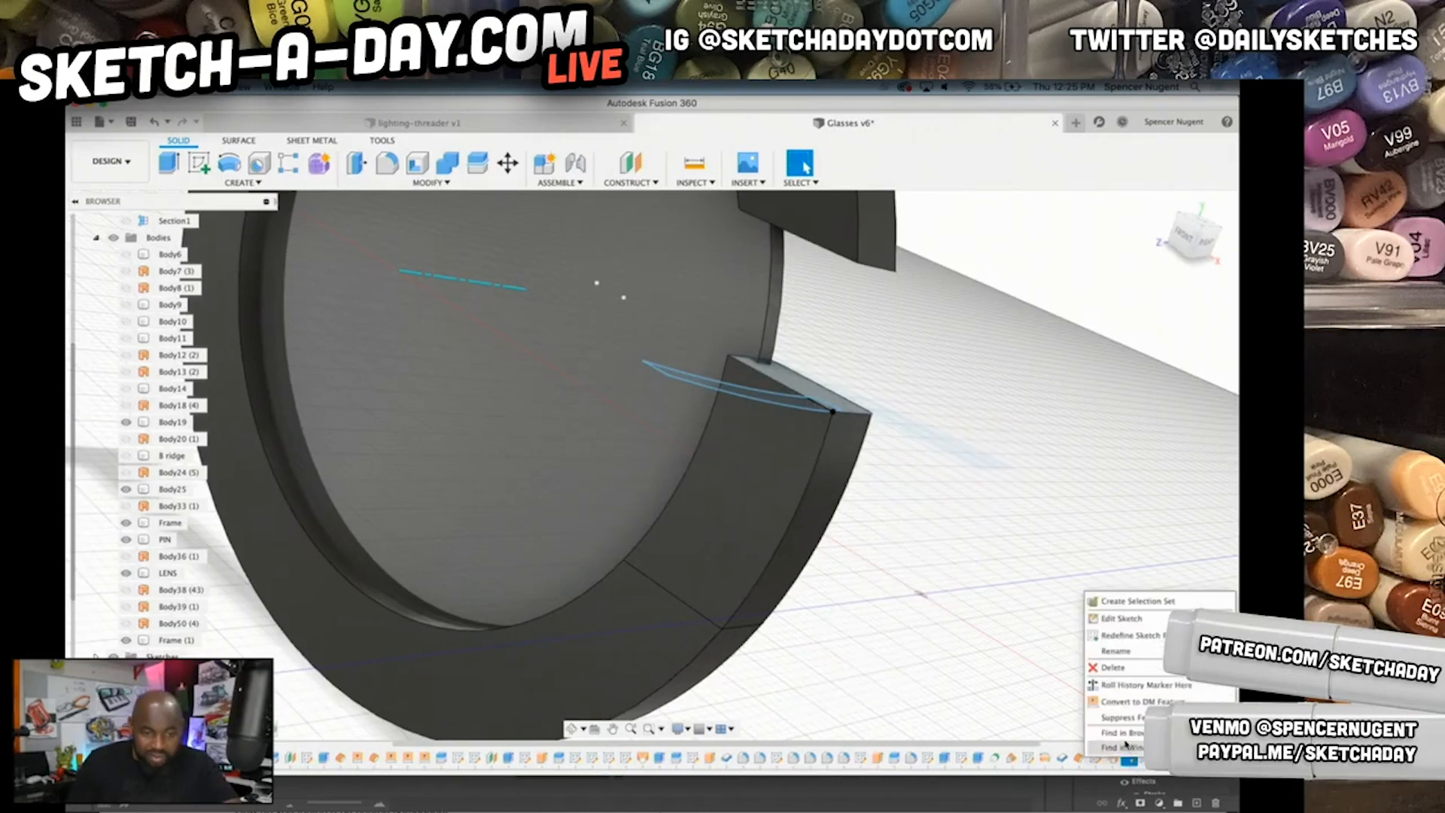
left_click(1129, 693)
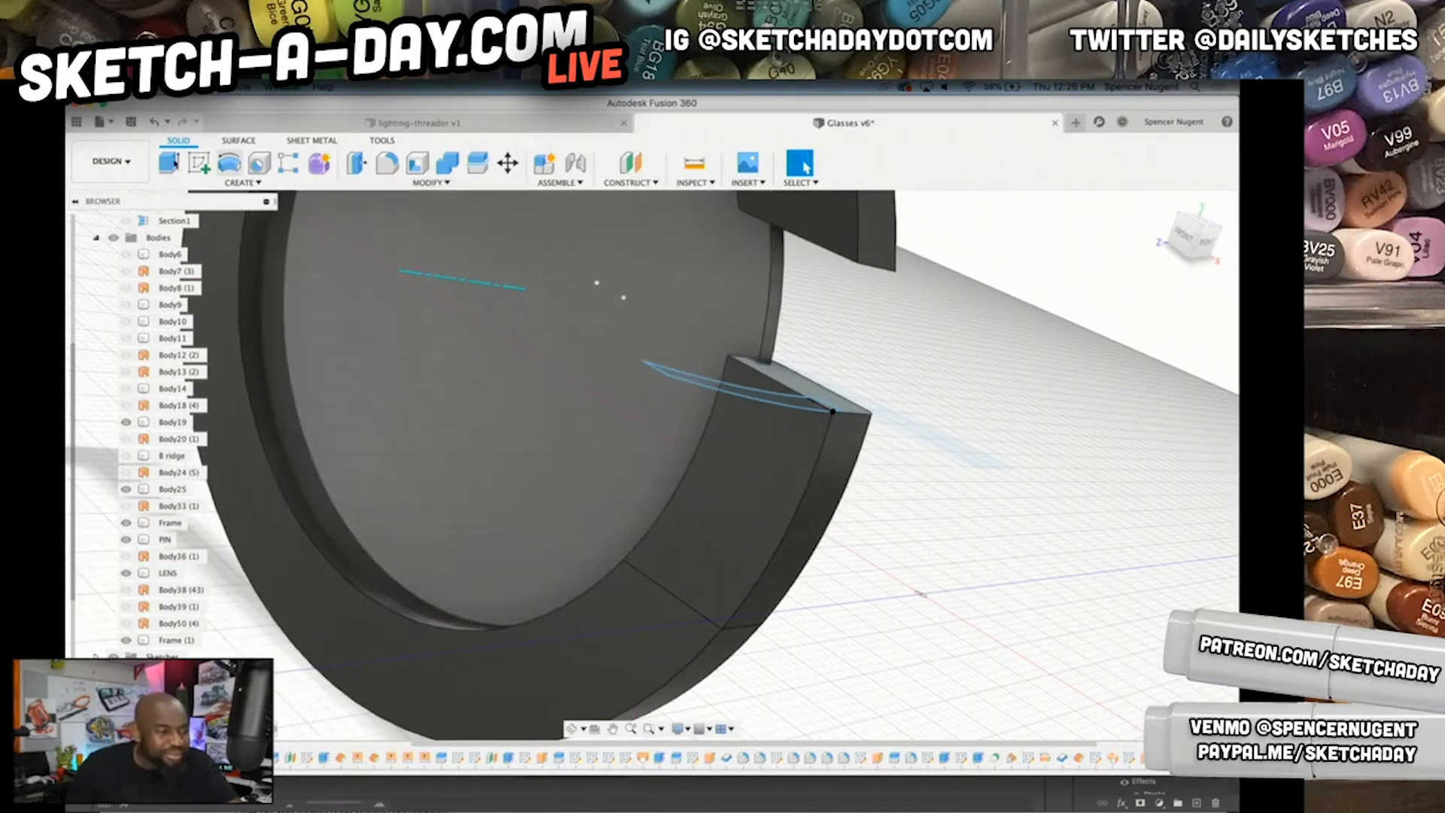
- Sweep the curved arc profile and the small region inside the rim along the split rim section's outer edge as a new body
left_click(241, 183)
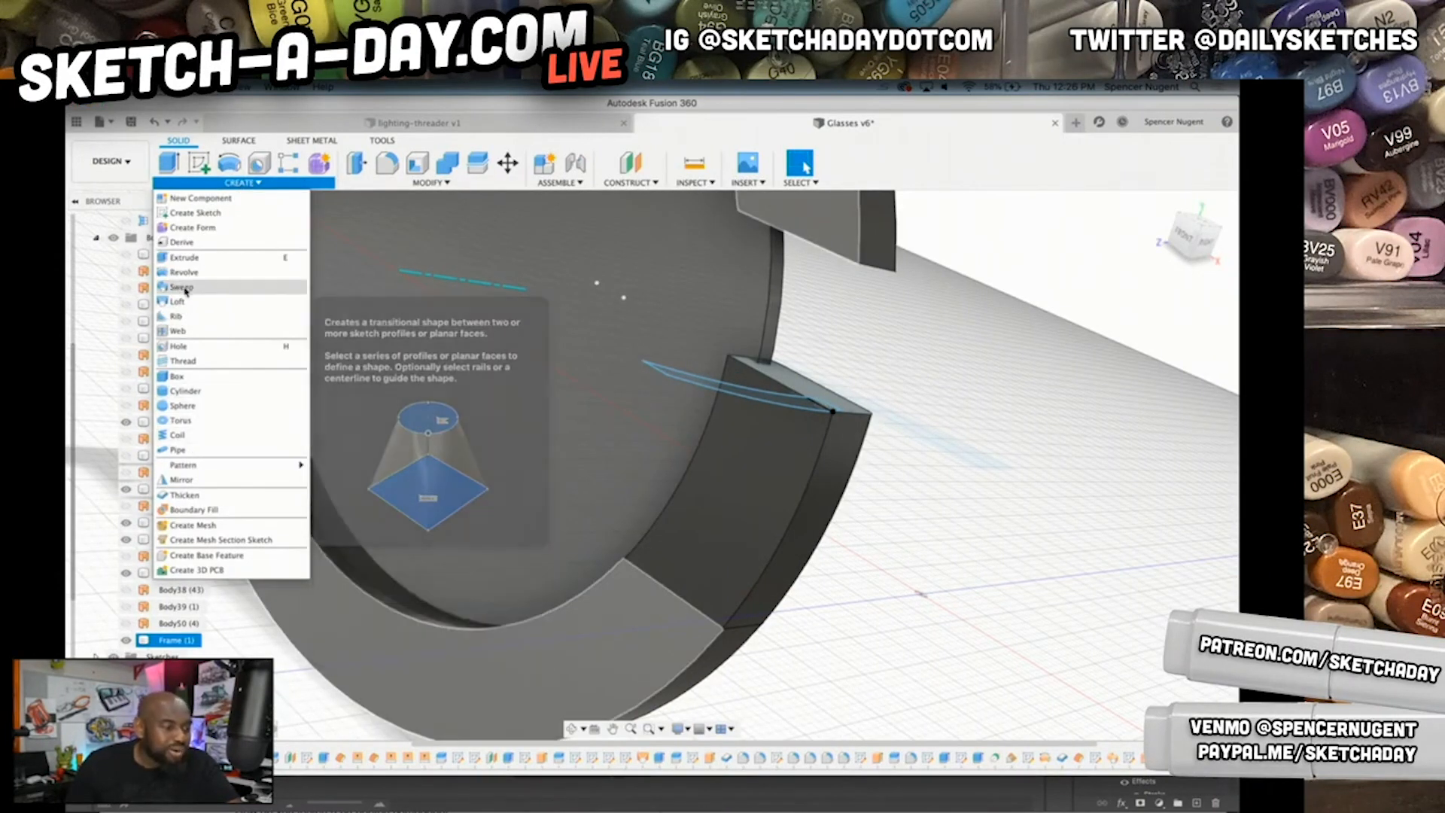
left_click(181, 287)
left_click(727, 391)
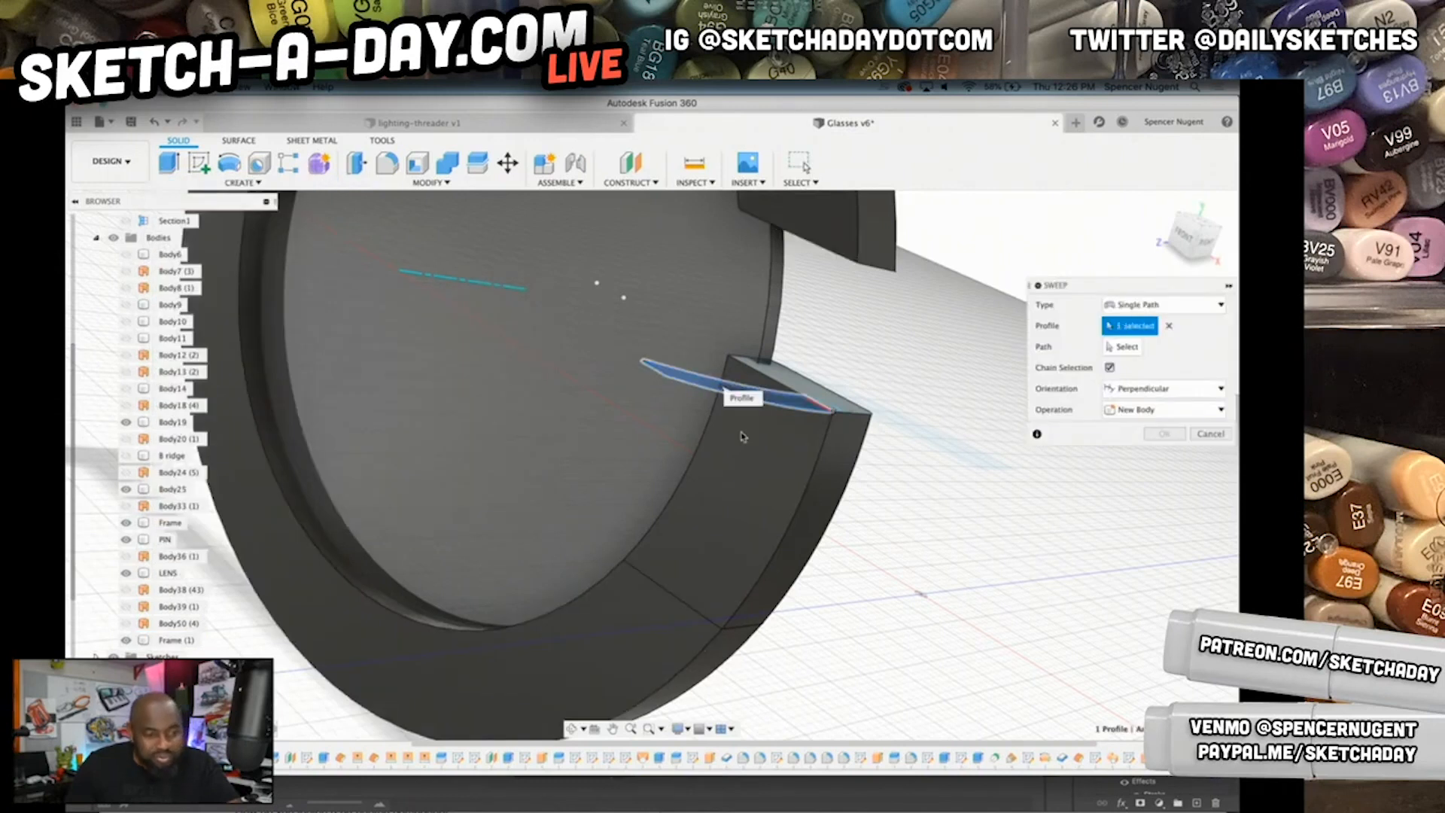
left_click(834, 418)
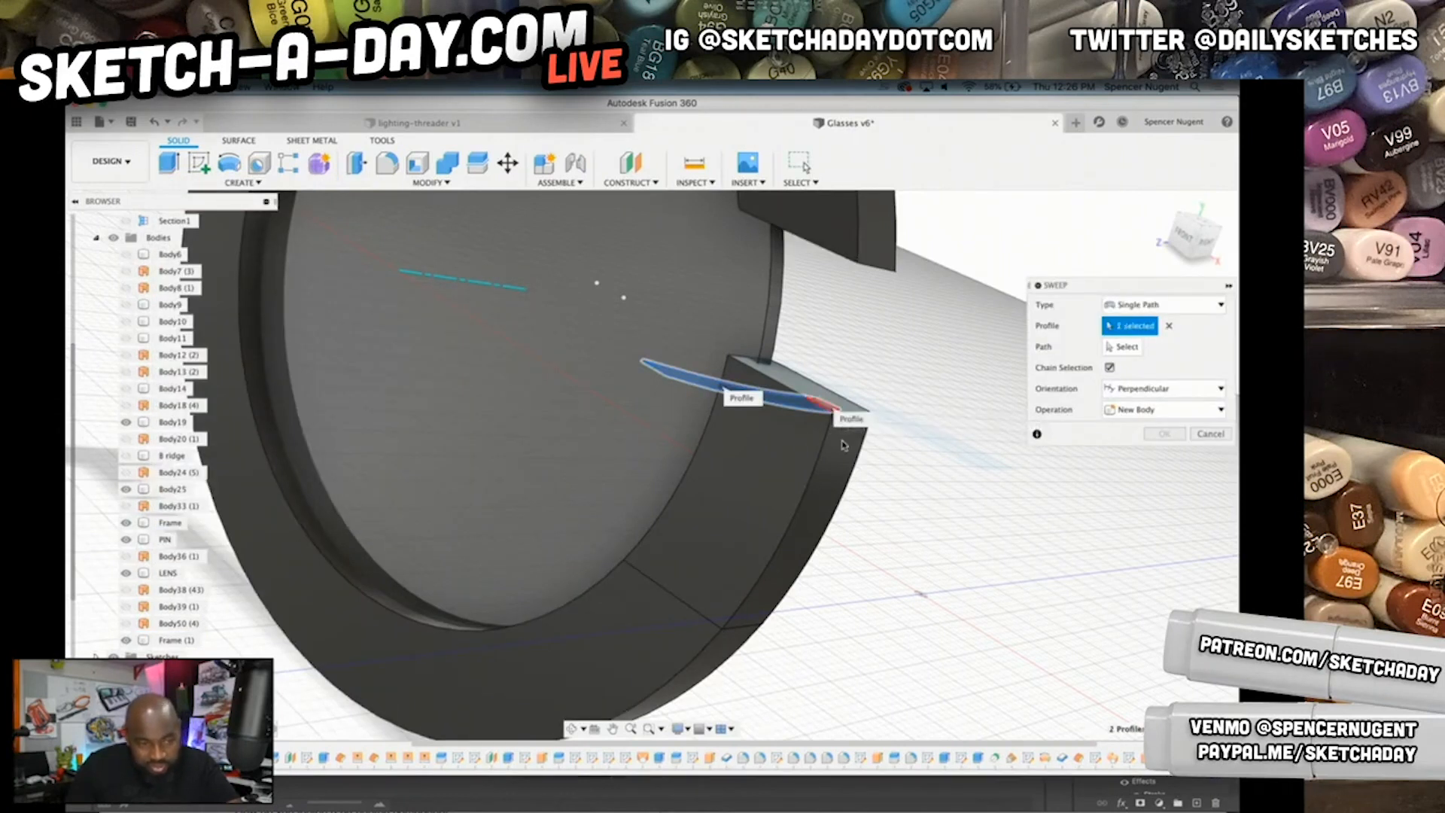
left_click(1112, 348)
left_click(806, 503)
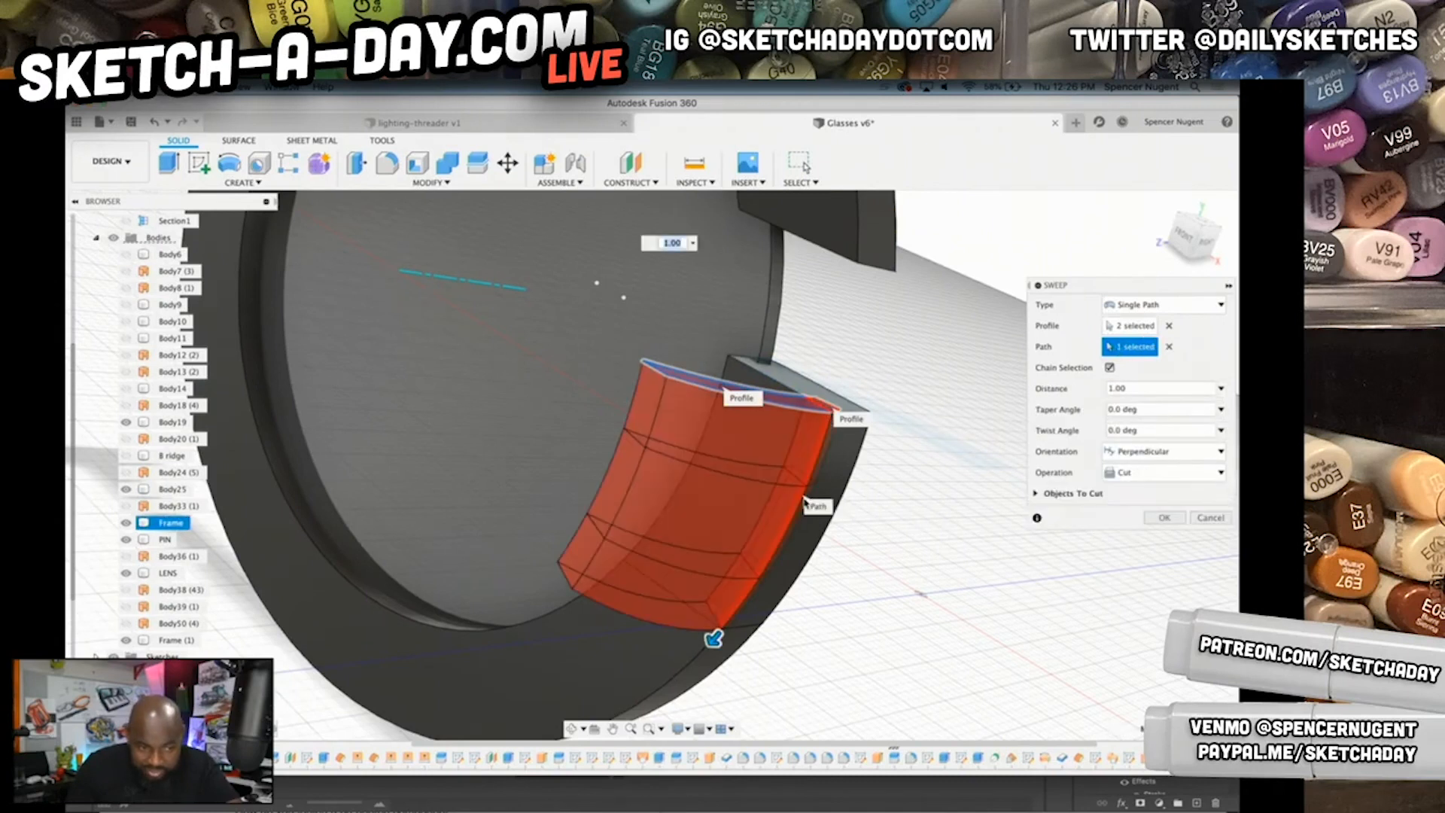
middle_click_drag(951, 639, 949, 595, "shift")
left_click(1166, 472)
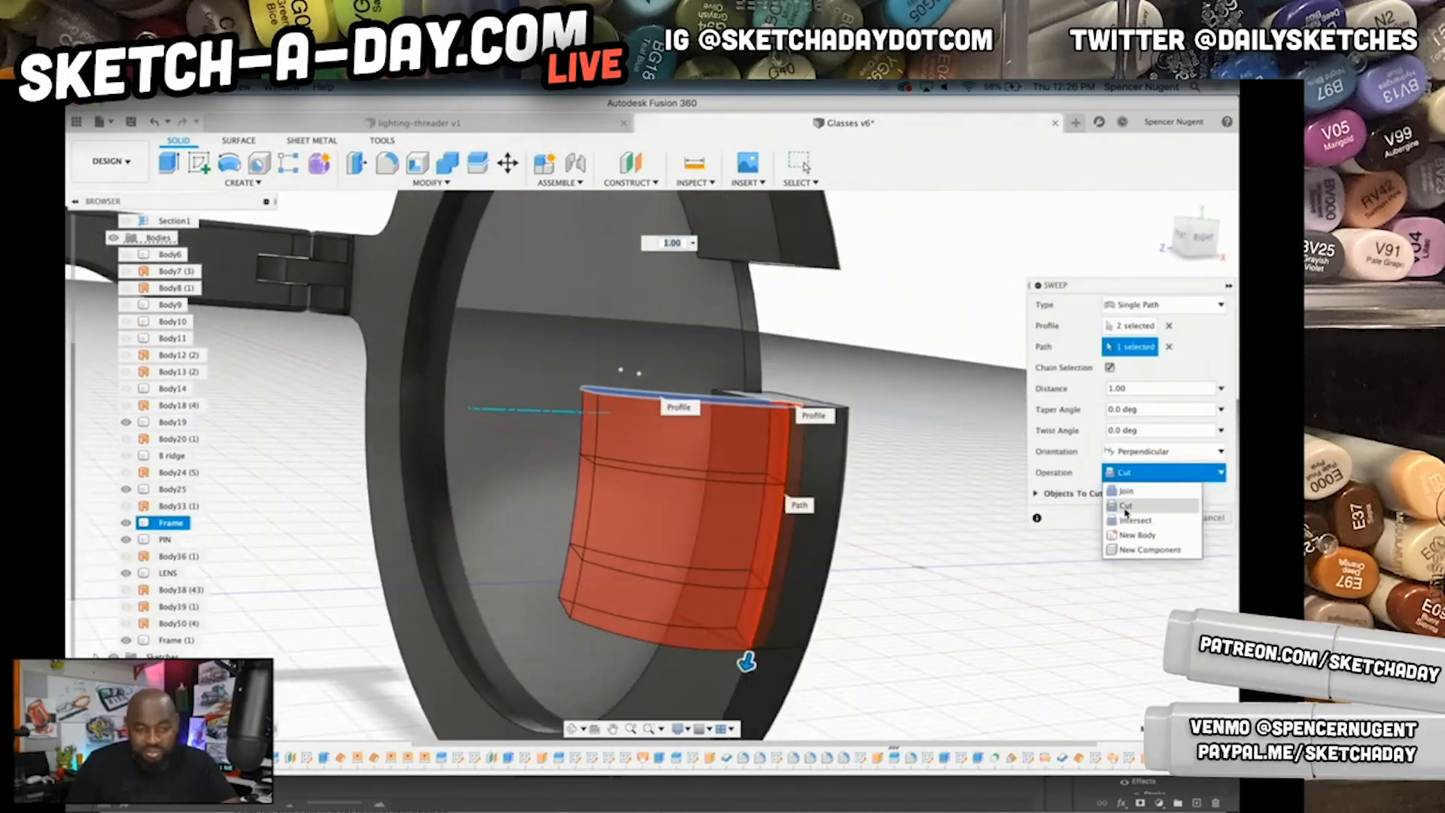
left_click(1229, 498)
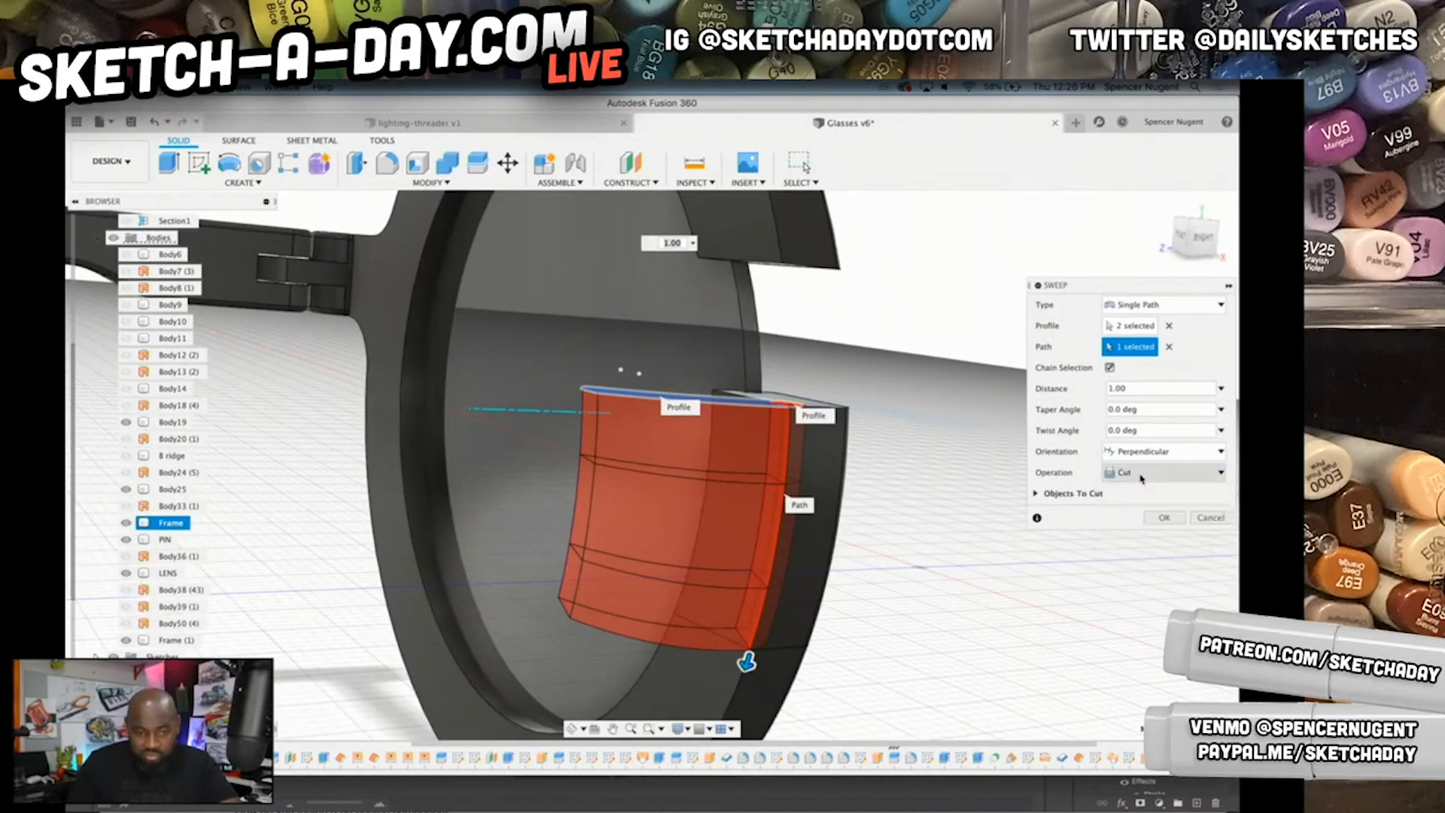
left_click(1138, 475)
left_click(1138, 533)
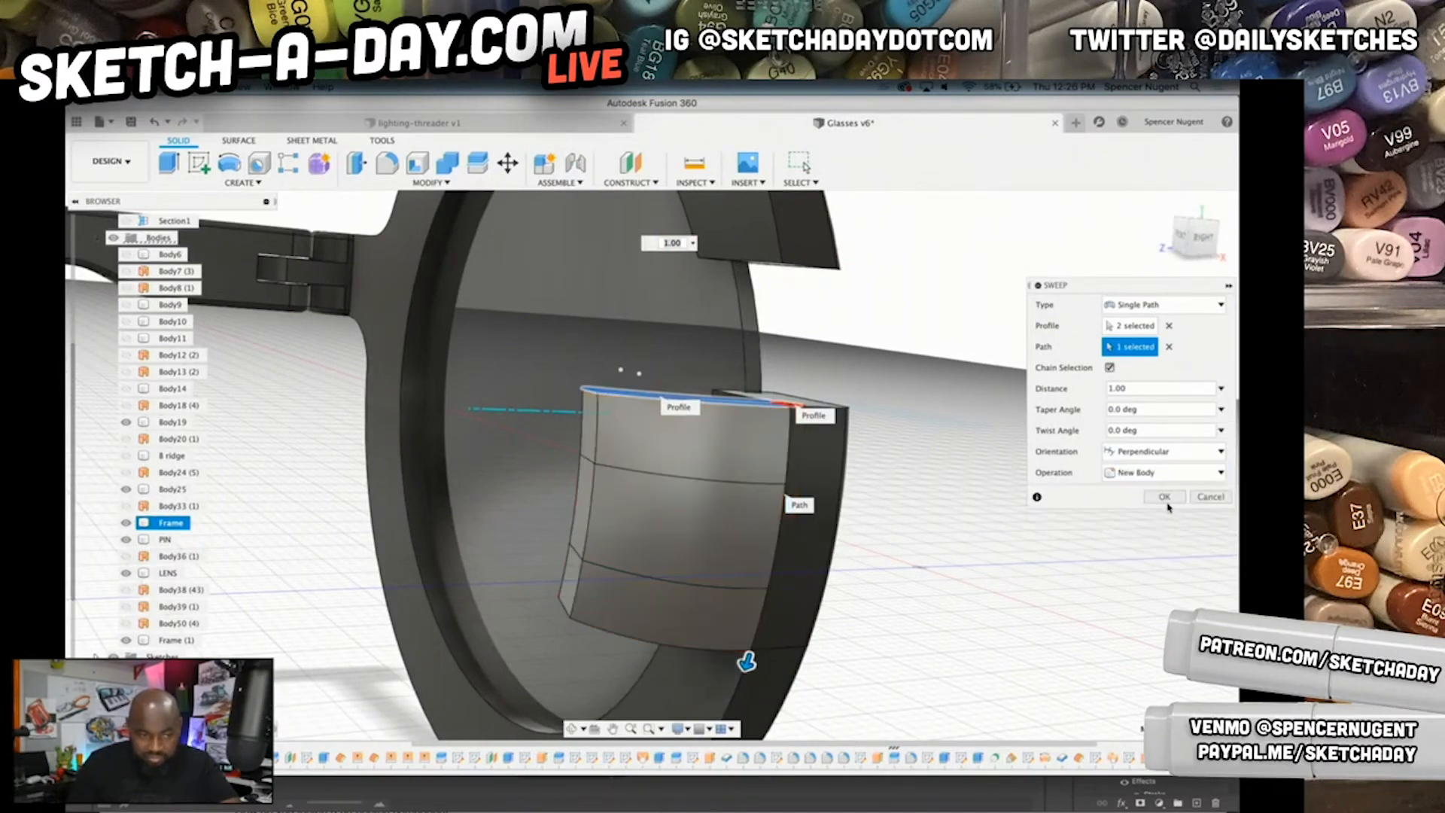
key("Return")
- Start a new sketch on the YZ origin plane for outlining the swept body from the side
middle_click_drag(977, 588, 887, 655, "shift")
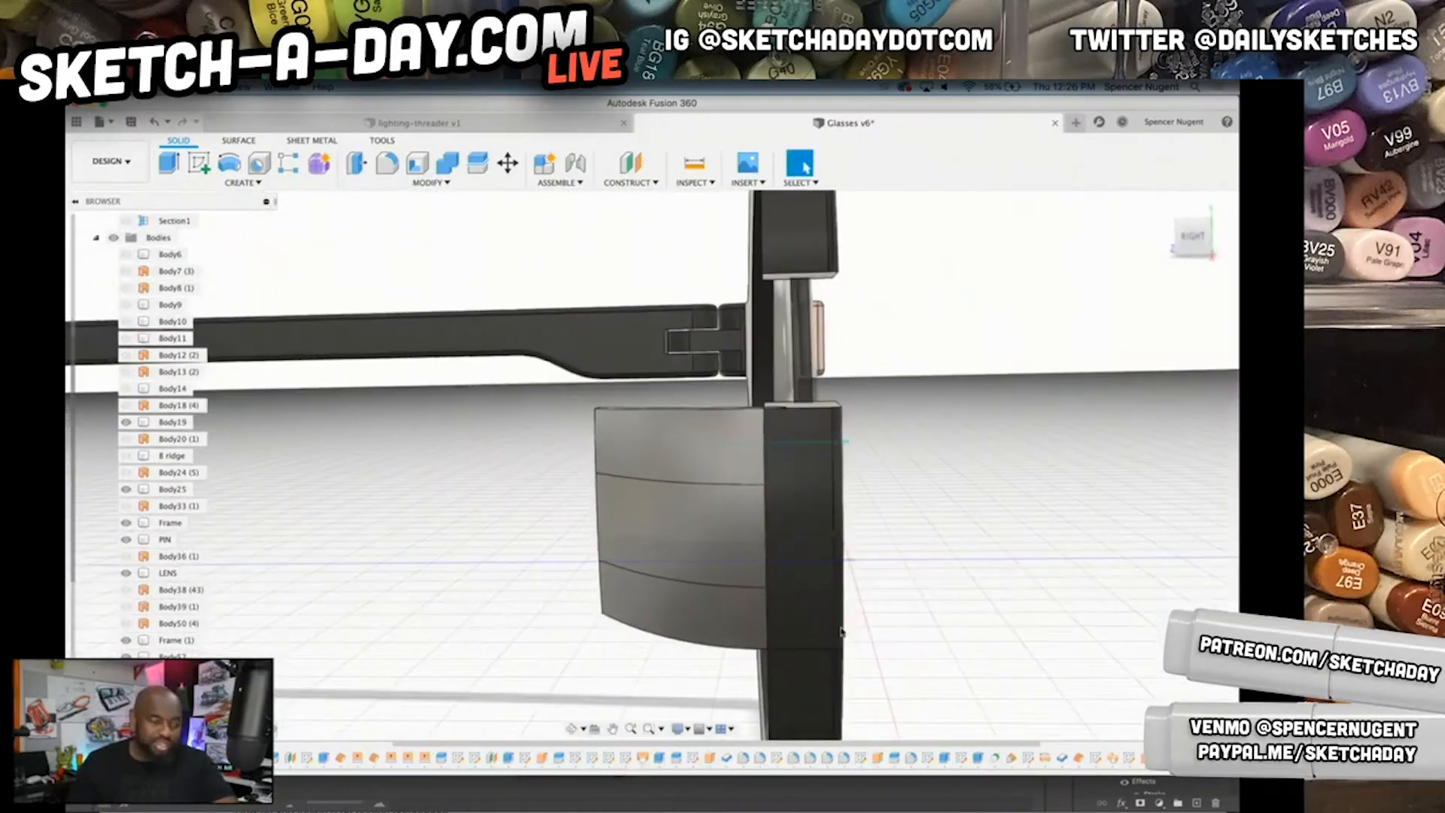
scroll(138, 245, "up", 5)
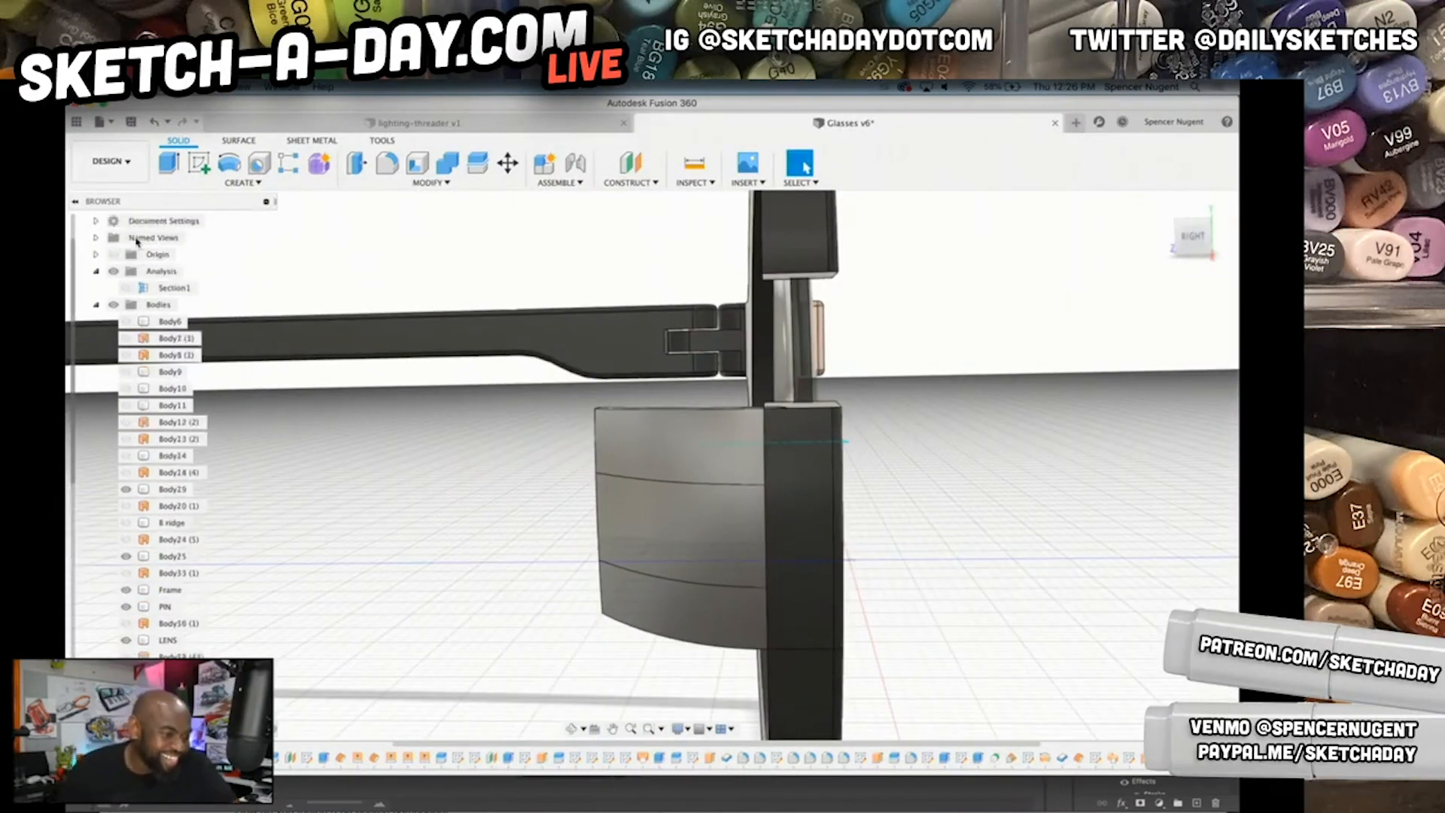
middle_click_drag(475, 429, 741, 298, "shift")
scroll(719, 645, "up", 4)
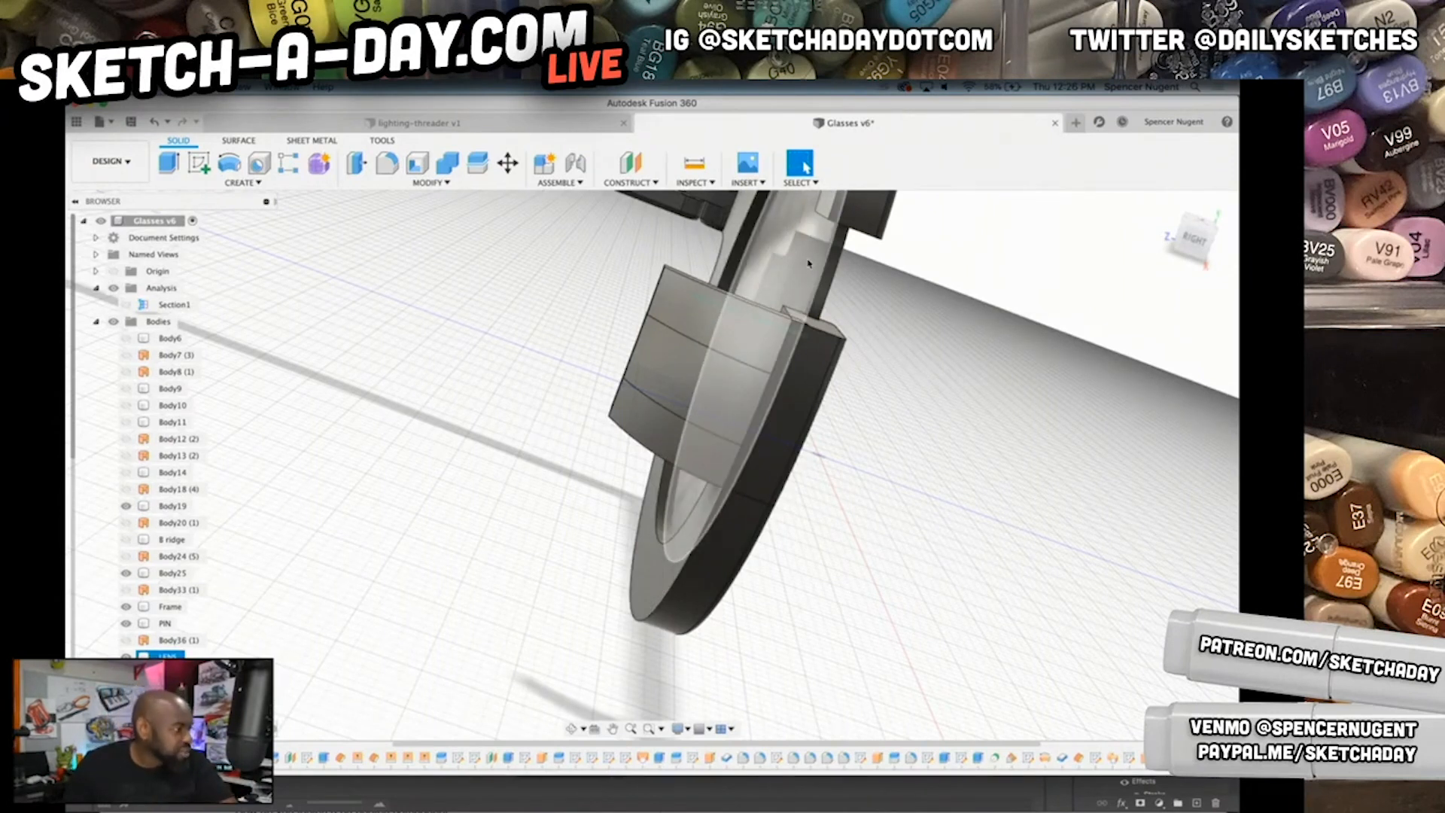
scroll(871, 253, "up", 1)
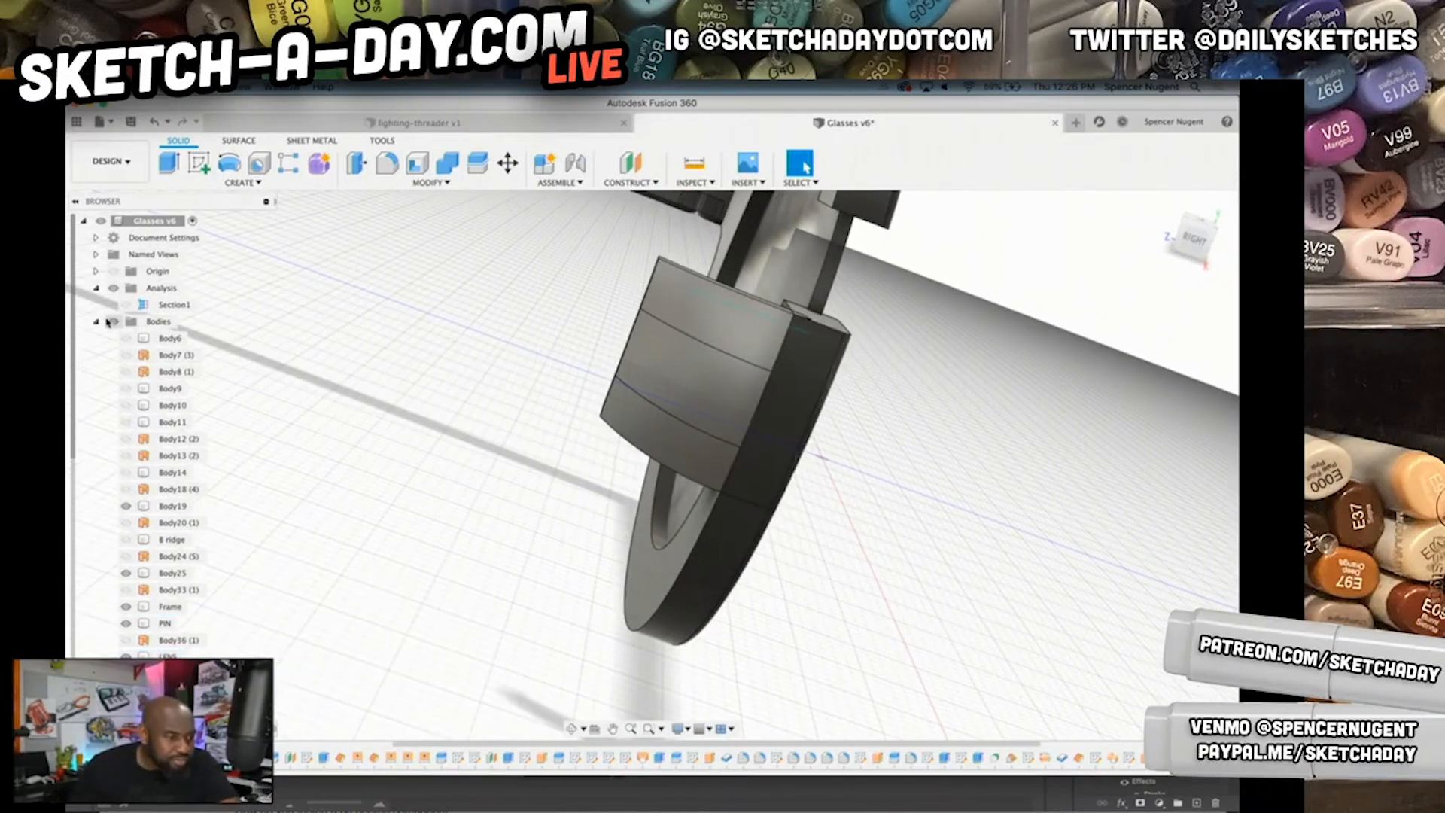
left_click(198, 162)
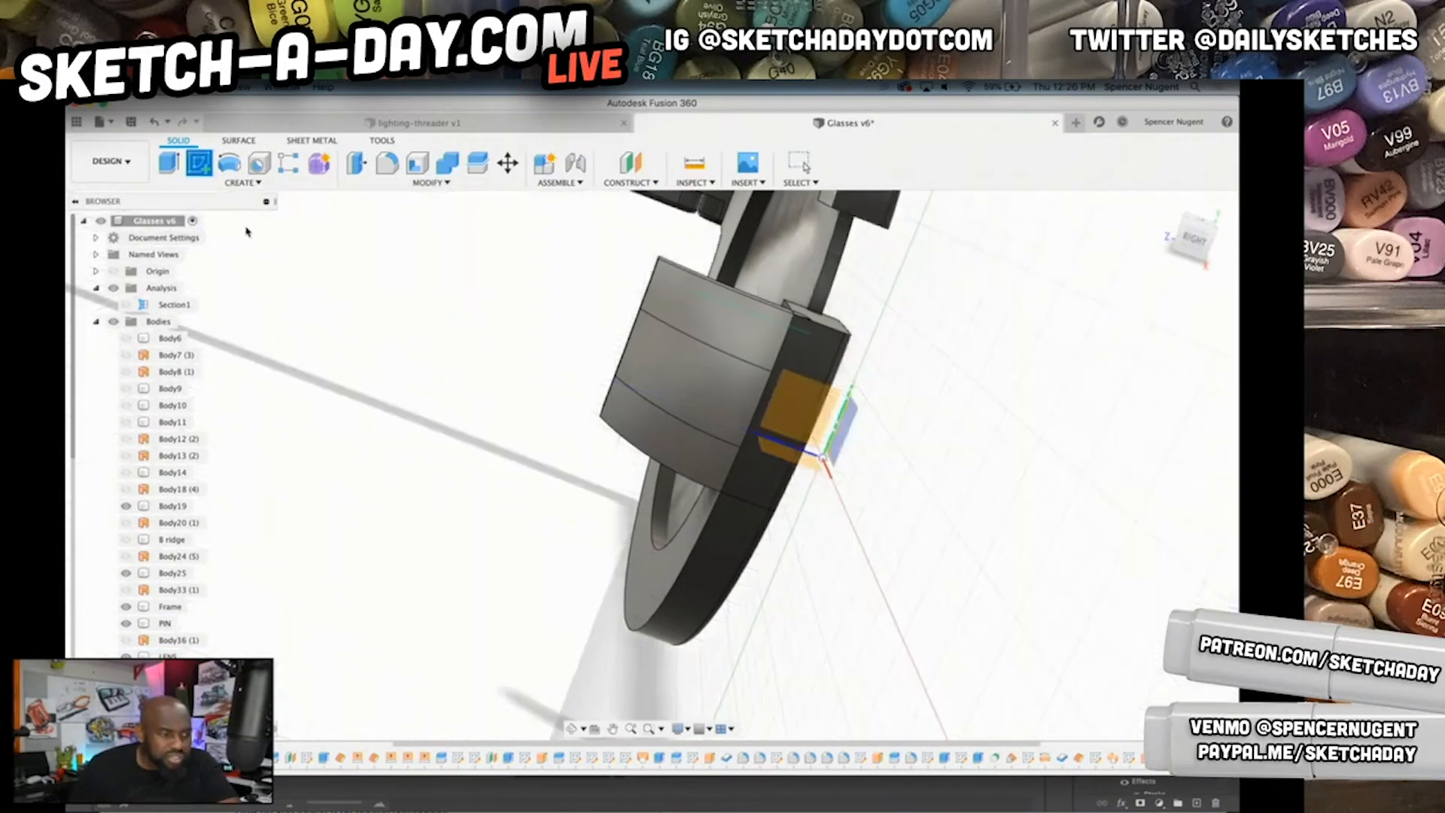
left_click(788, 435)
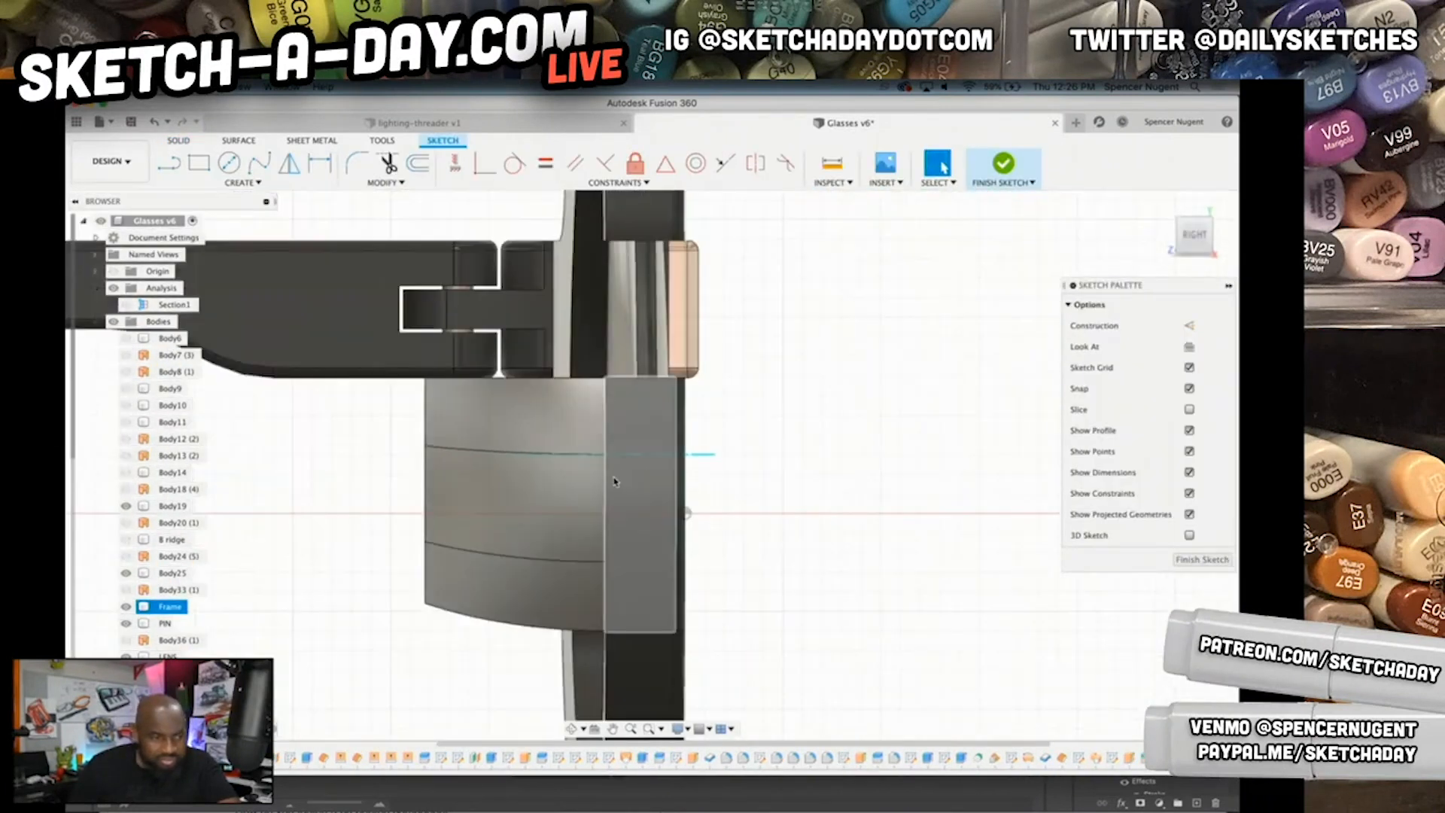
- Sketch a pad outline from the swept body's upper rim corner: a short line, a rounded tangent arc and an approximately 7.9 mm slanted line to its lower corner
scroll(552, 507, "up", 5)
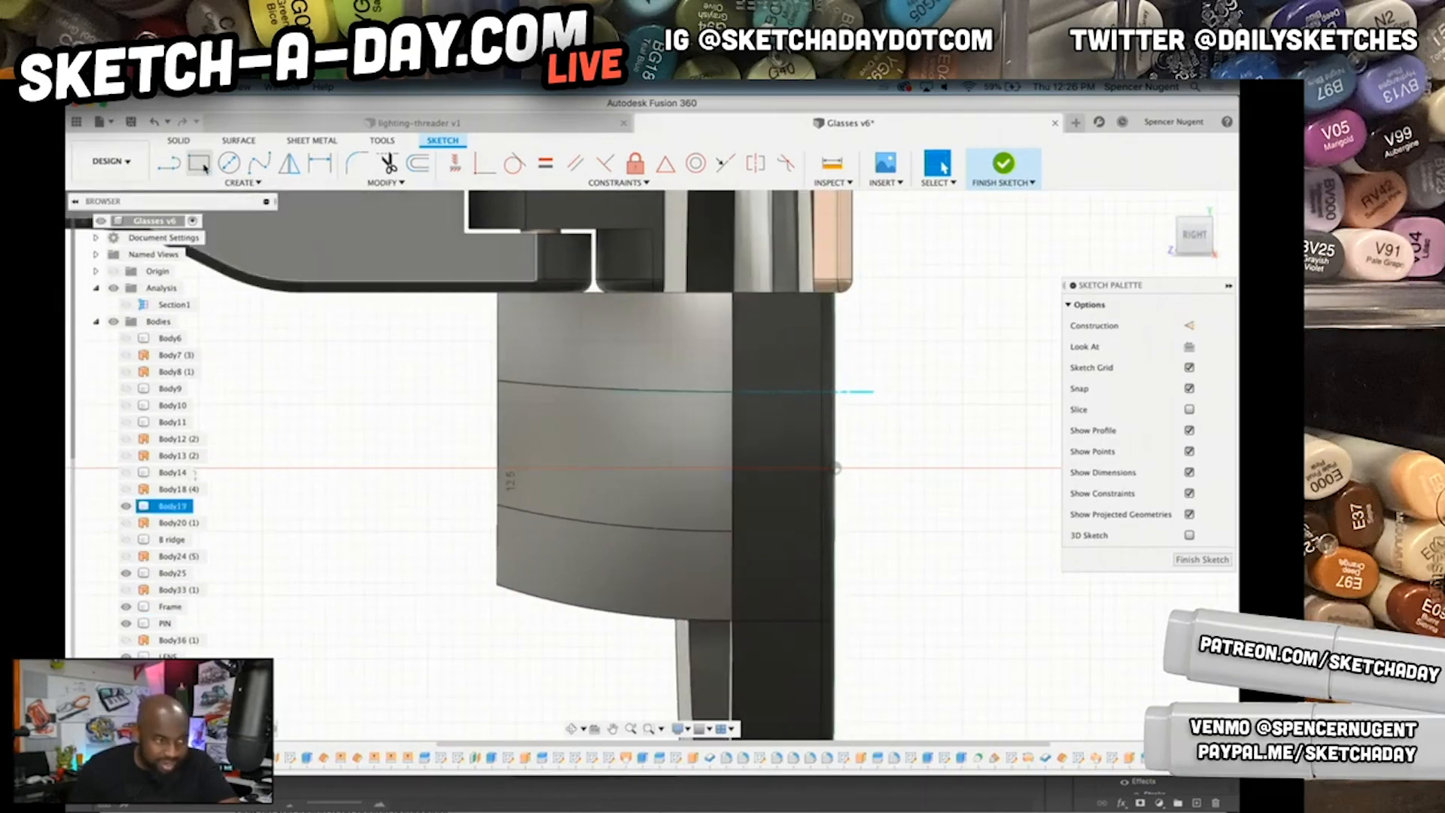
left_click(169, 163)
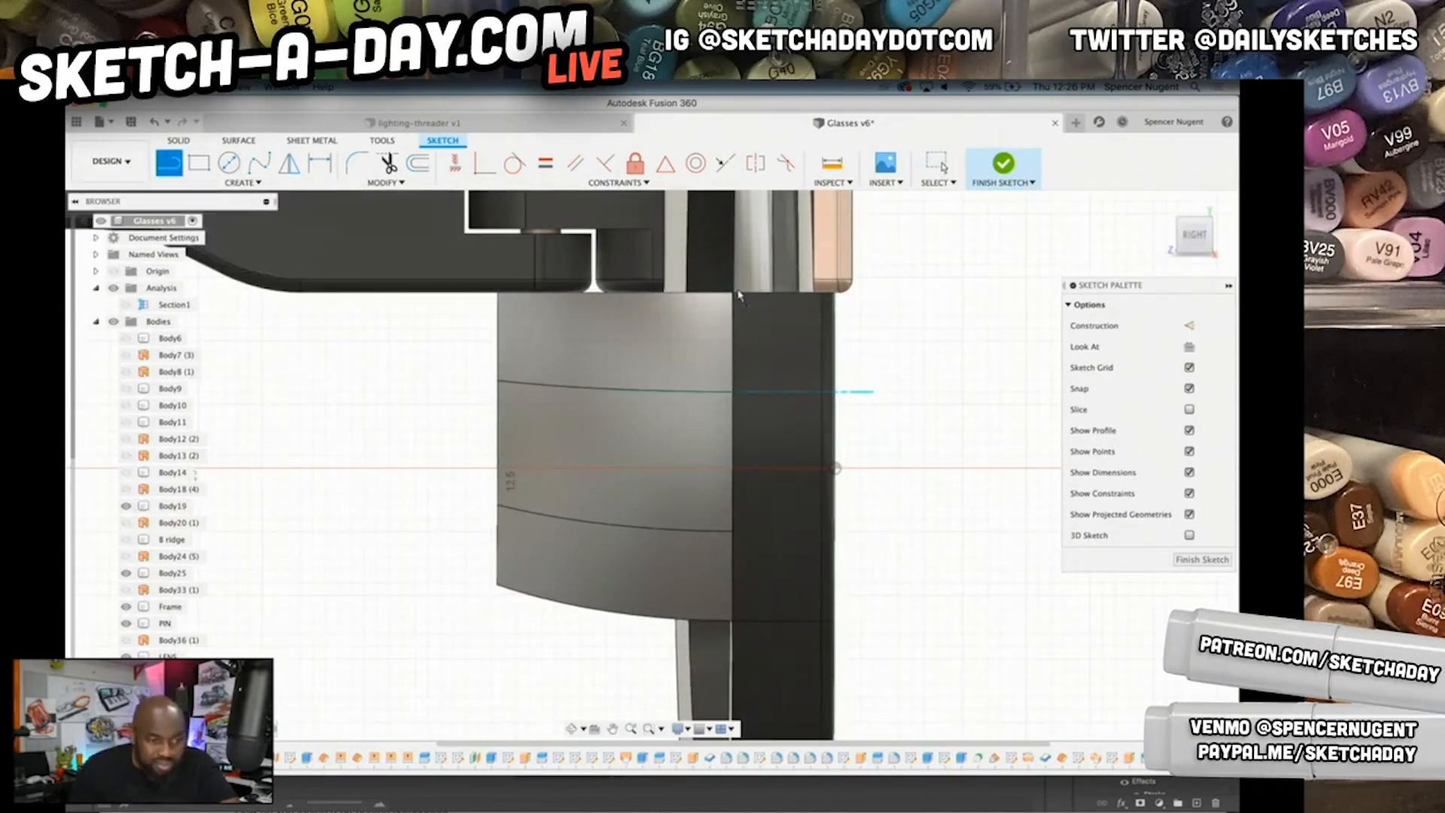
left_click(734, 293)
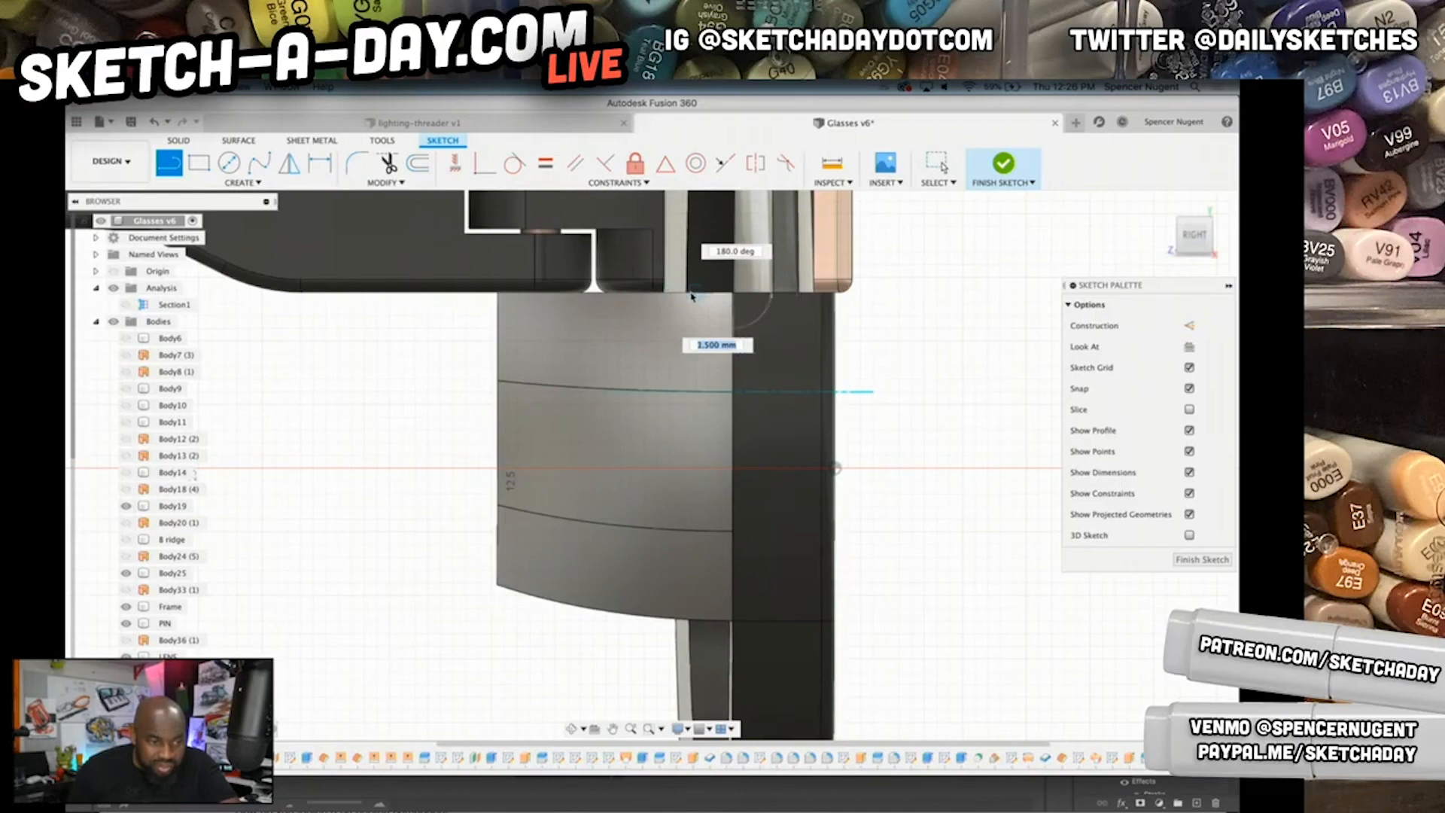
left_click_drag(704, 296, 621, 457)
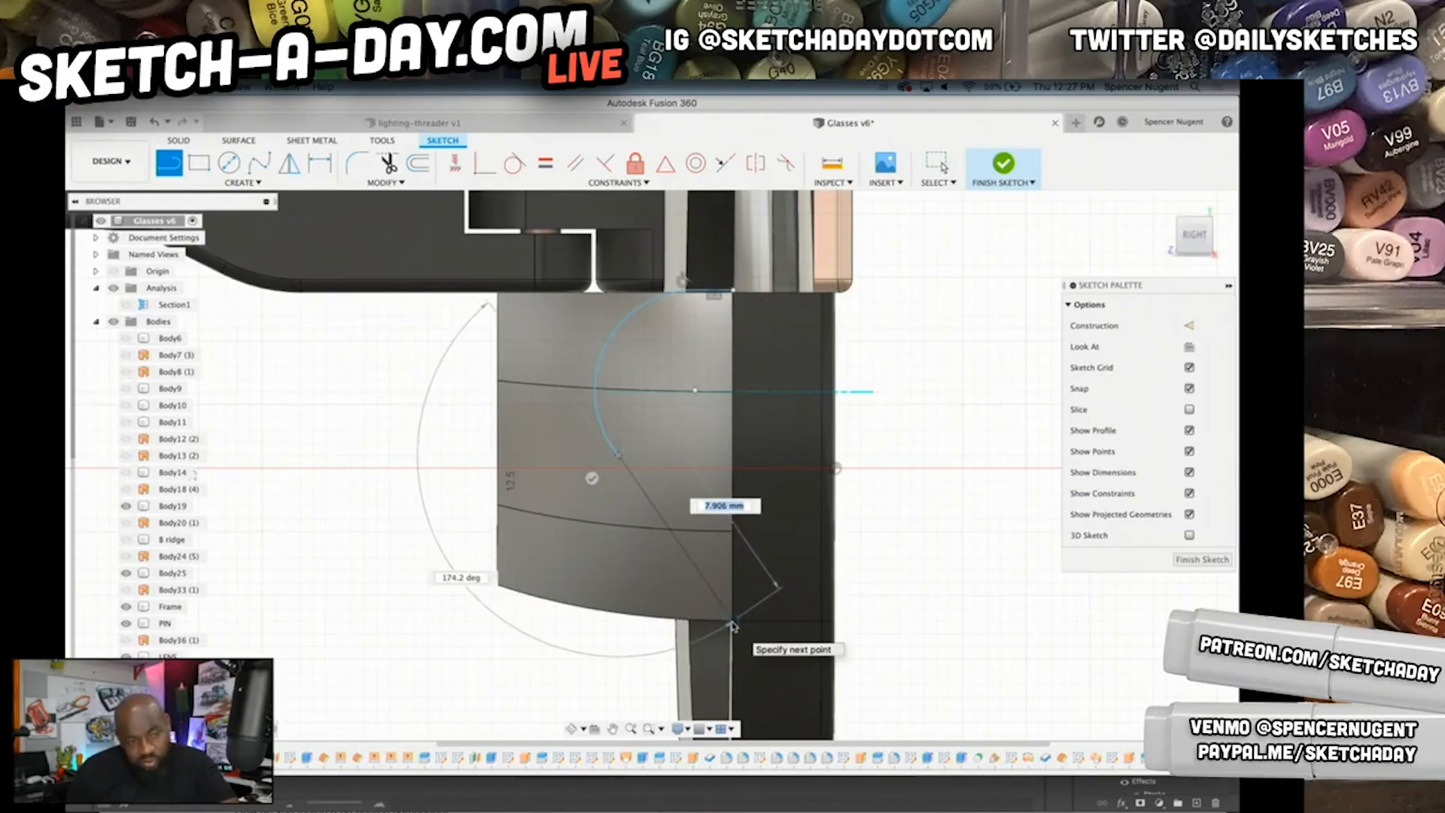
left_click(734, 622)
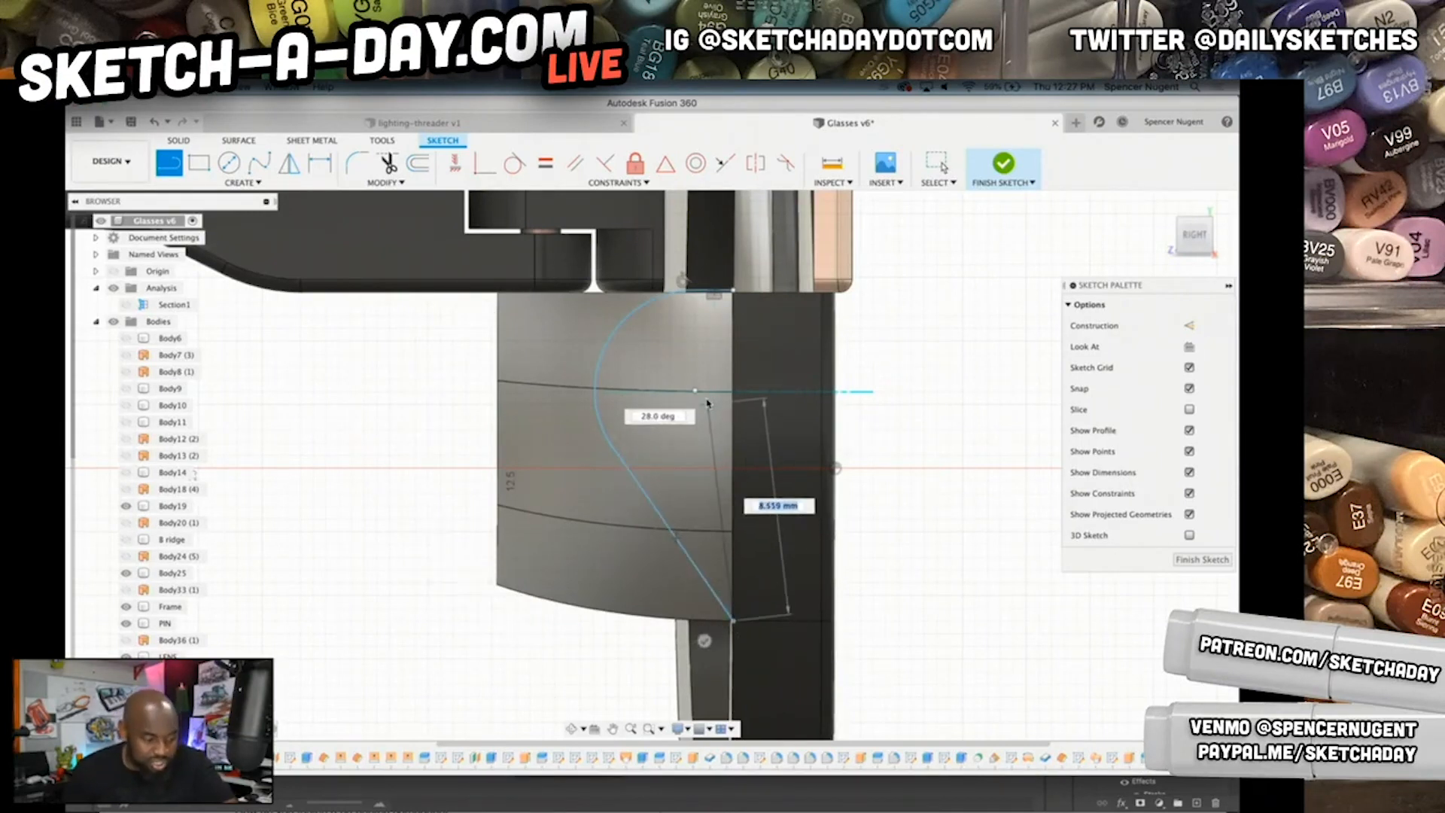
key("Escape")
- Make the upper end of the outline's short line coincident with the Frame's top edge at the swept body's corner
scroll(733, 290, "up", 3)
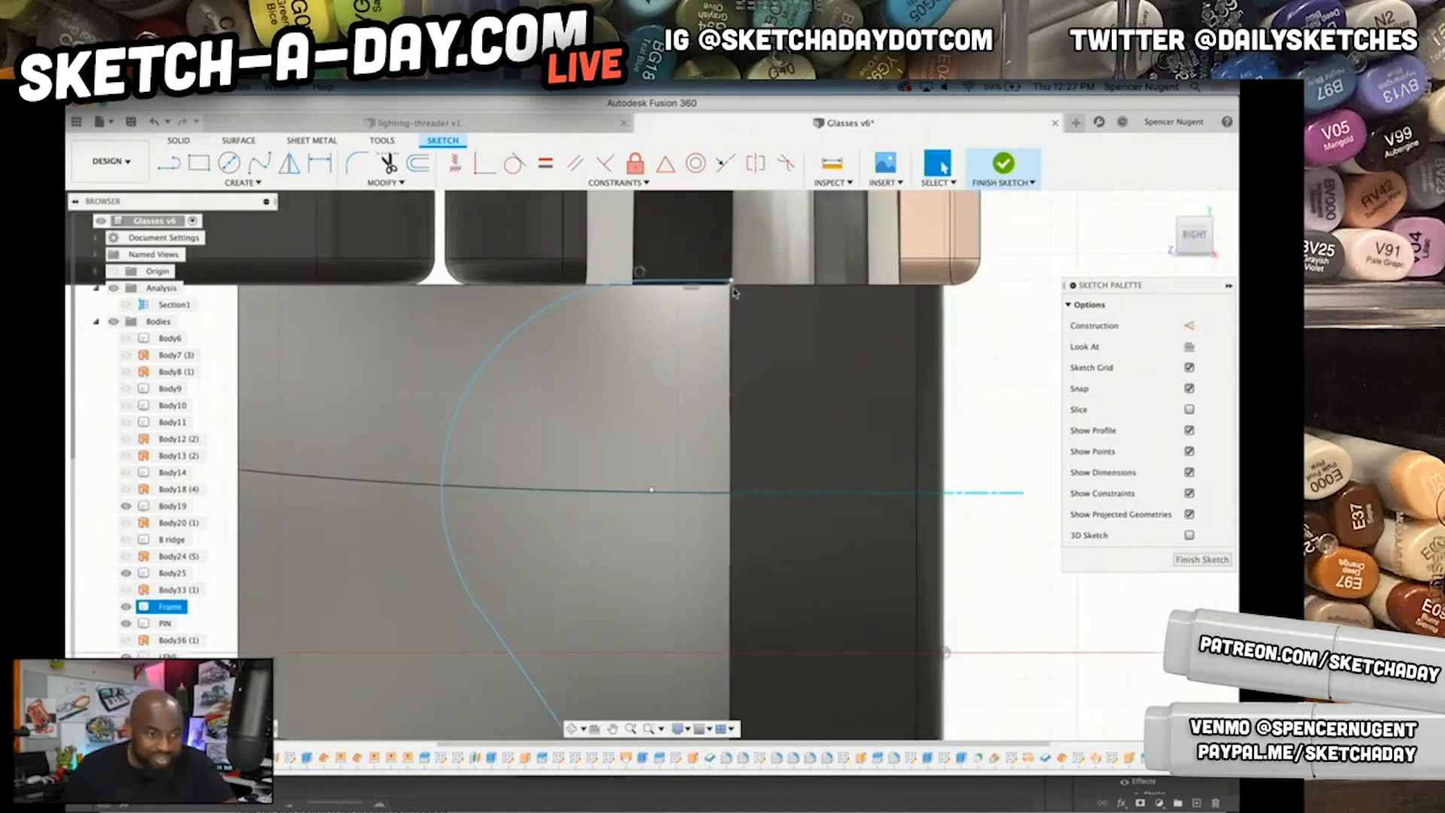
mouse_move(730, 281)
left_mouse_down()
mouse_move(768, 292)
mouse_move(753, 289)
left_mouse_up()
left_click(798, 284, "shift")
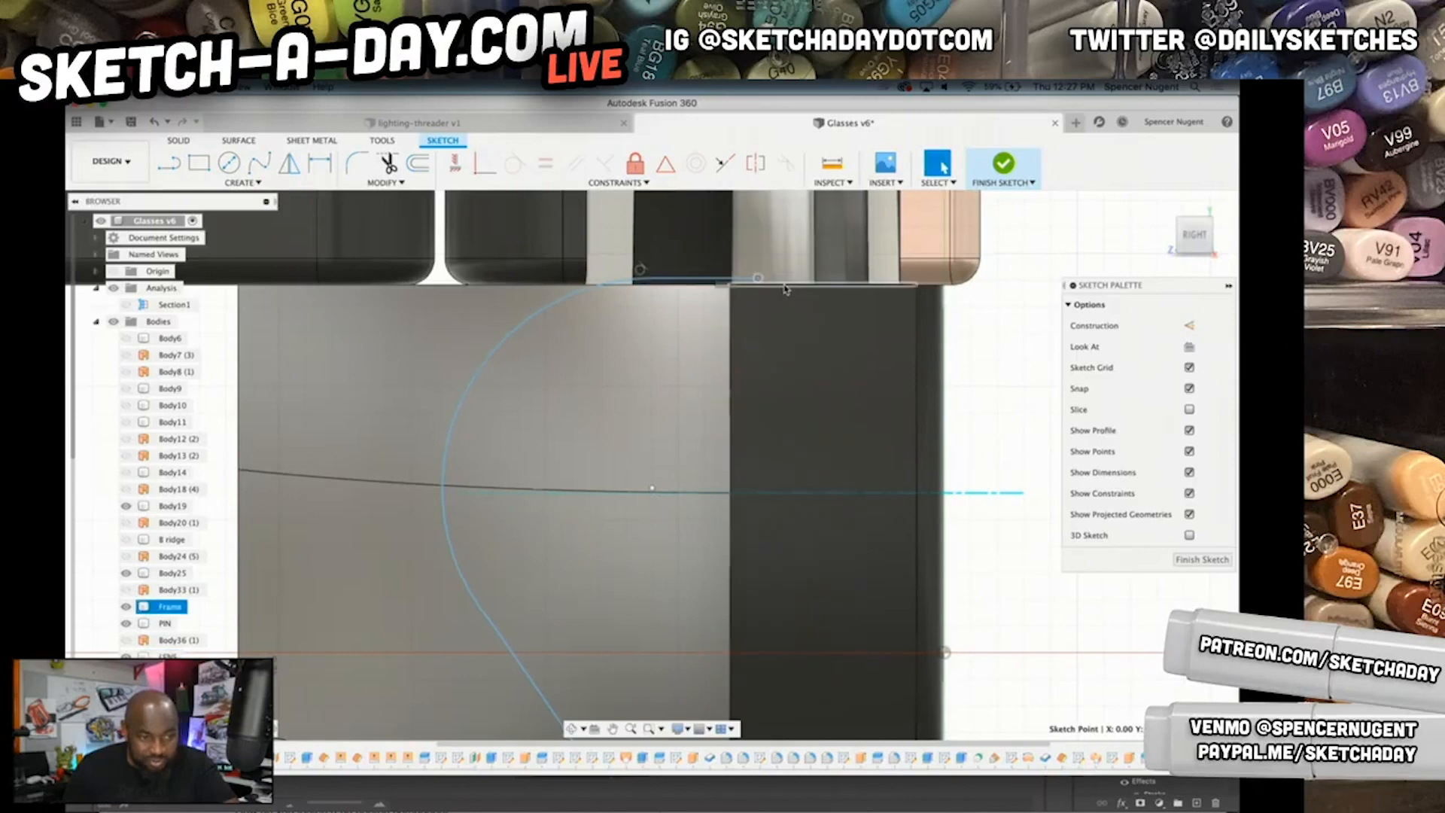
left_click(486, 172)
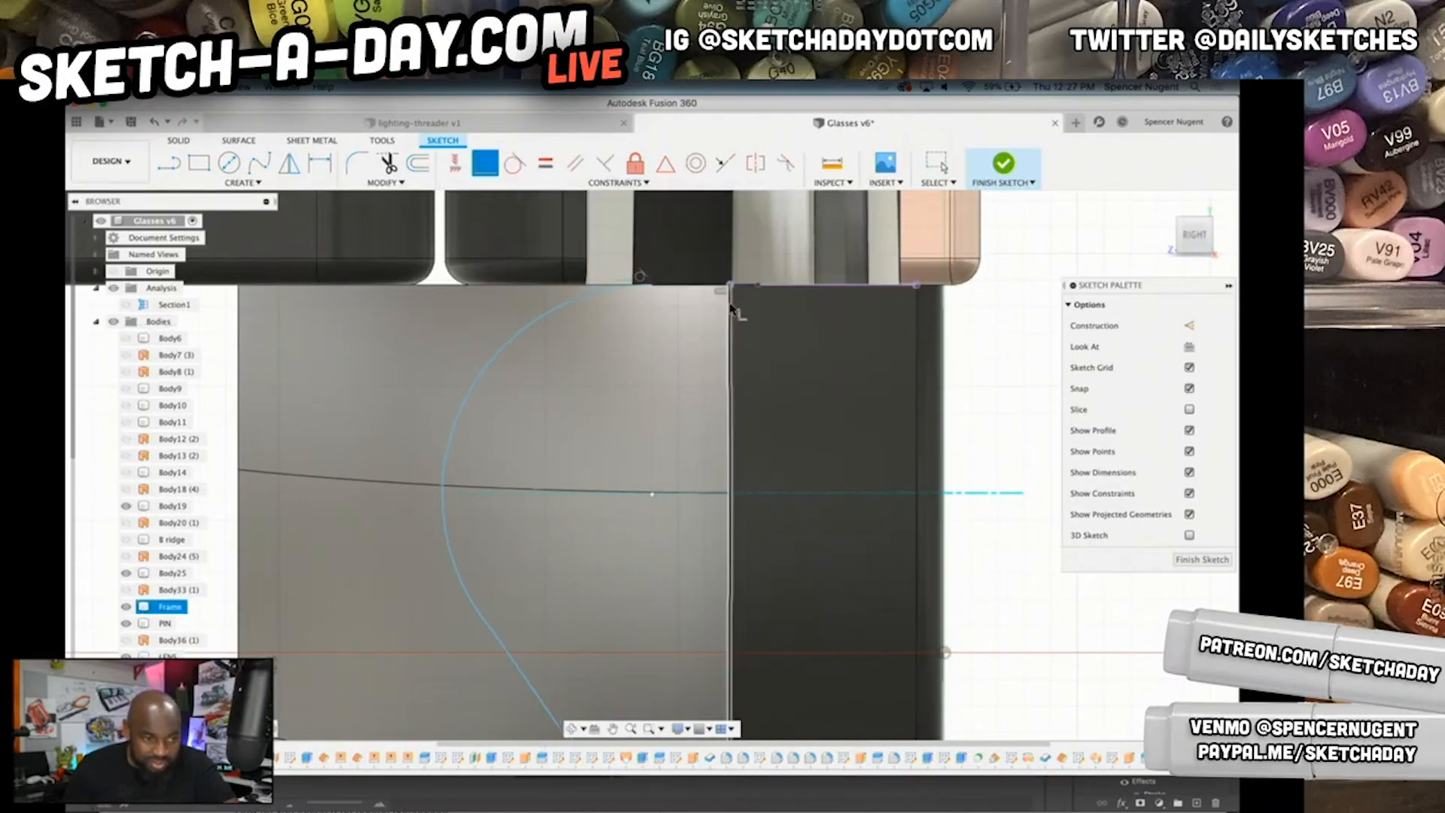
scroll(653, 378, "down", 5)
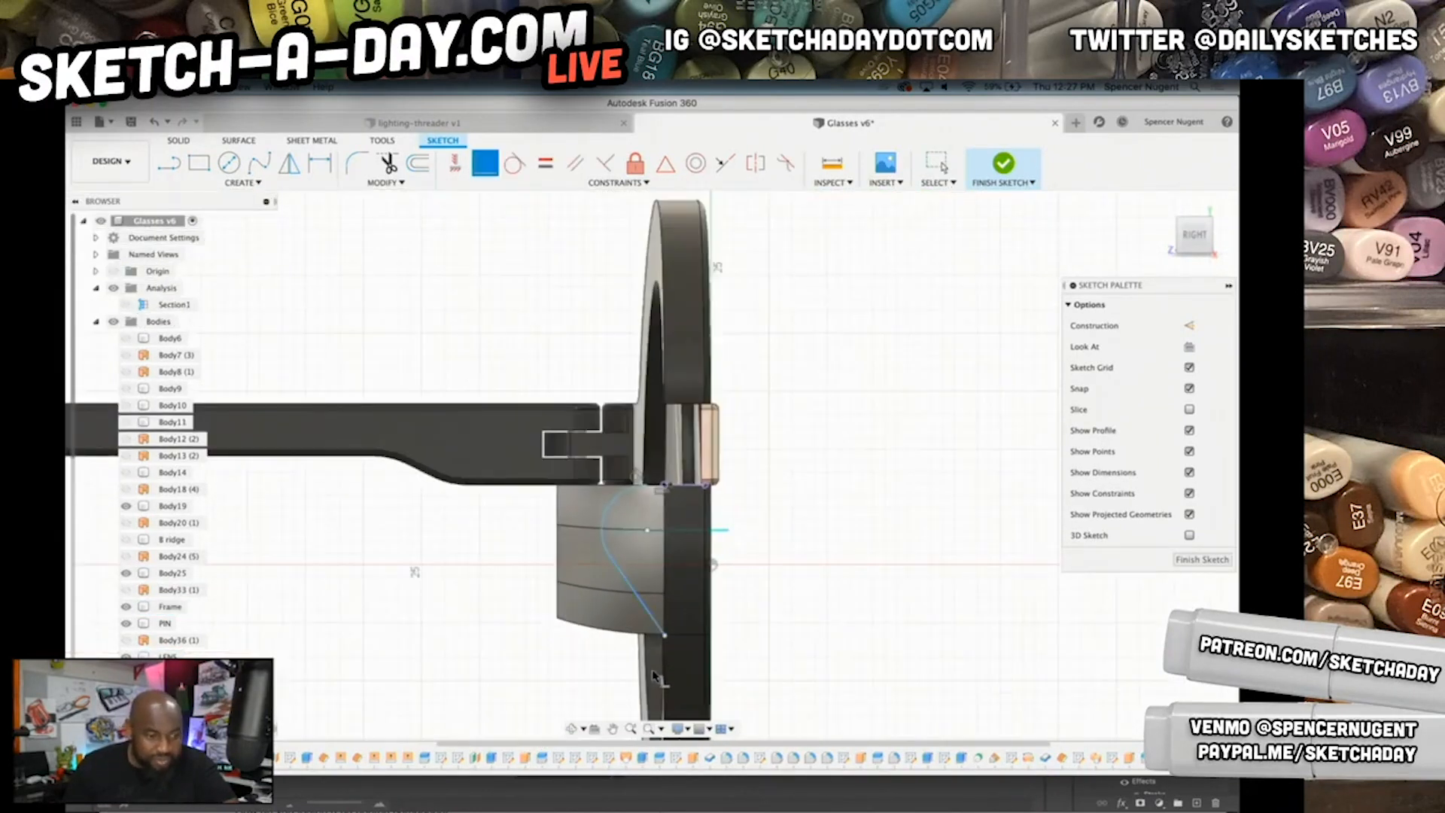
scroll(632, 395, "up", 4)
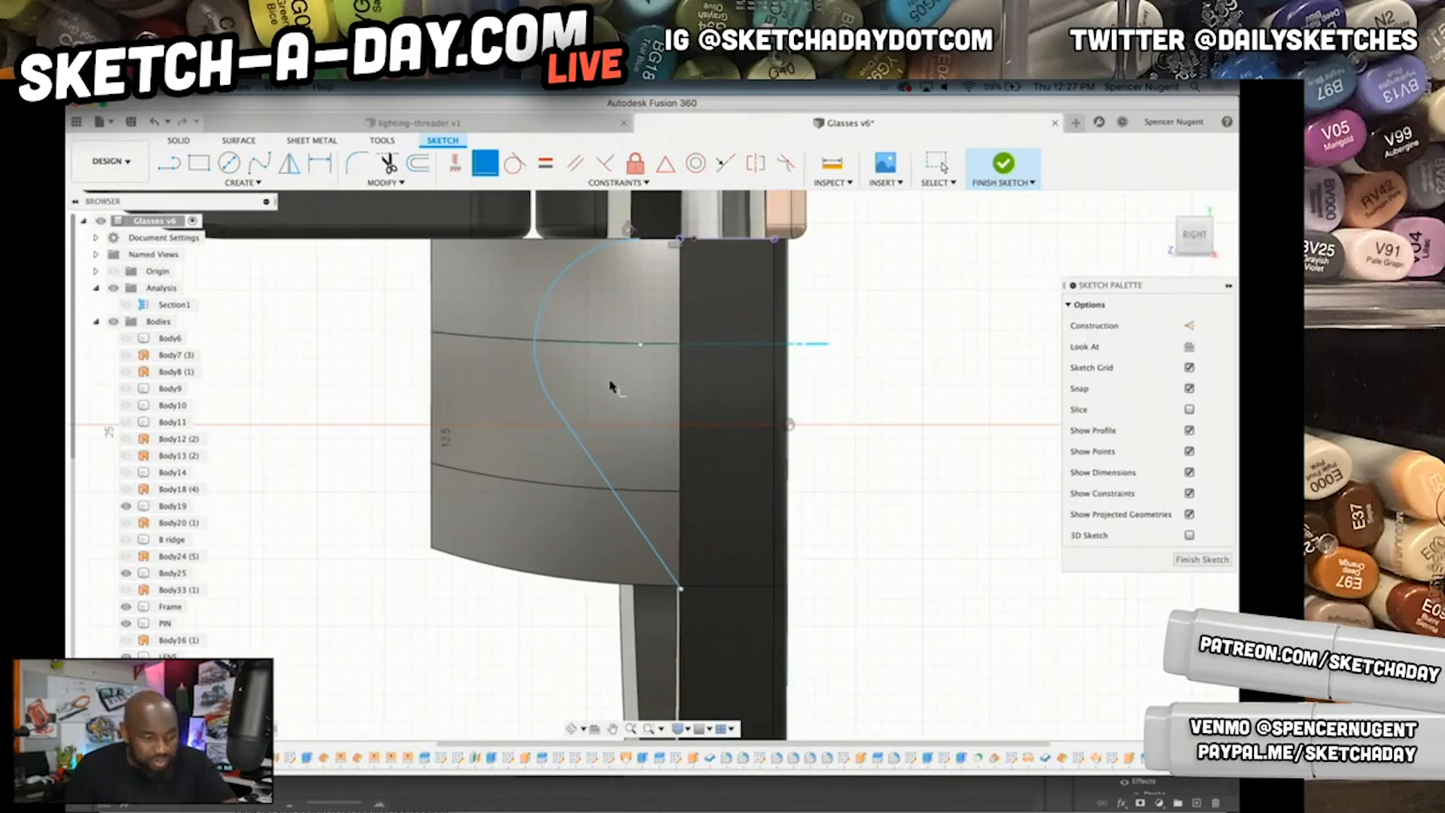
key("Escape")
- Make the outline's arc tangent to the slanted line and move the arc's centre closer to the Frame to narrow the outline
mouse_move(640, 344)
left_mouse_down()
mouse_move(681, 344)
mouse_move(641, 345)
left_mouse_up()
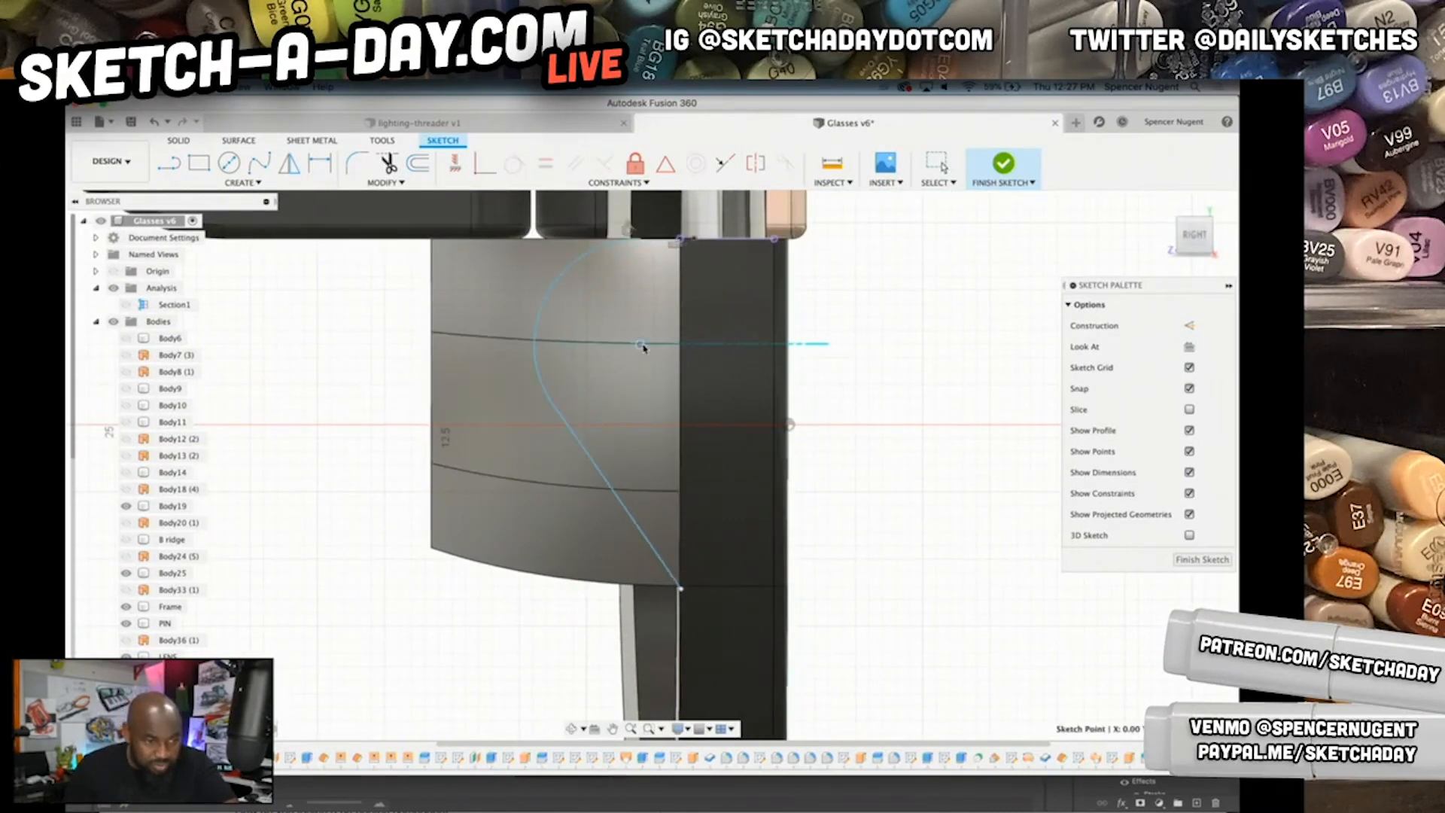
left_click(577, 446)
left_click(515, 162)
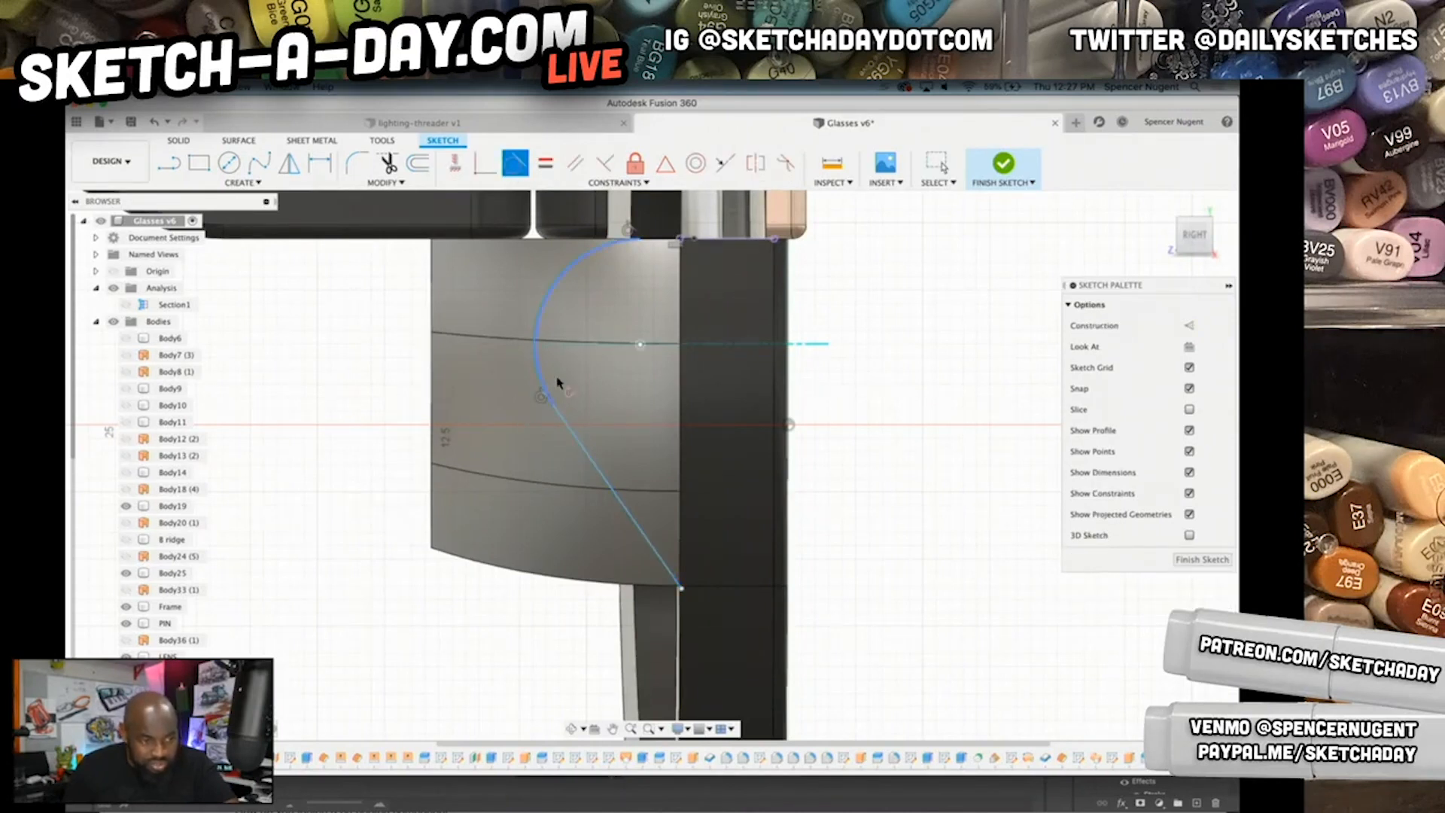
key("Escape")
left_click_drag(652, 332, 667, 329)
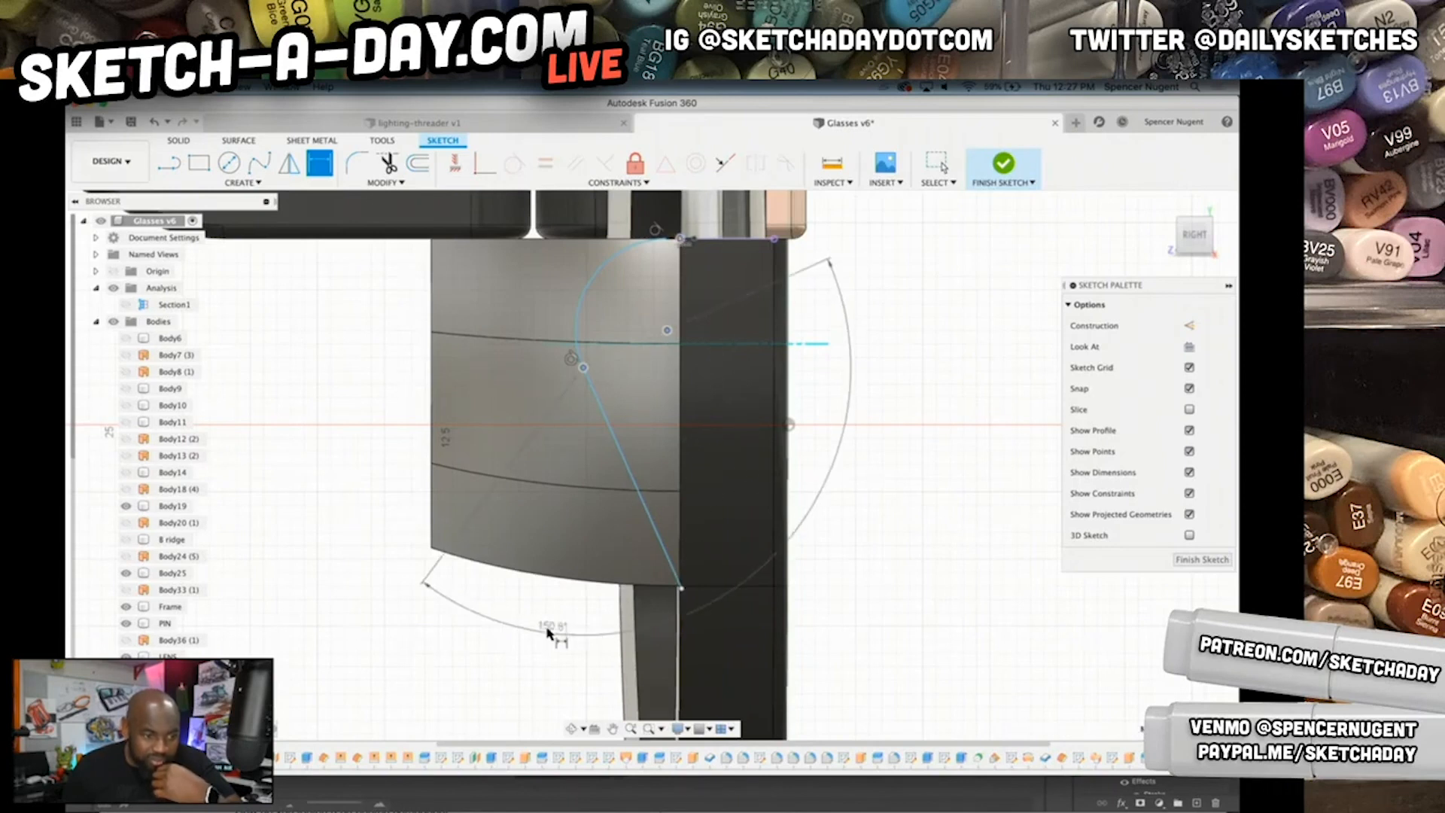
key("Escape")
left_click(609, 417)
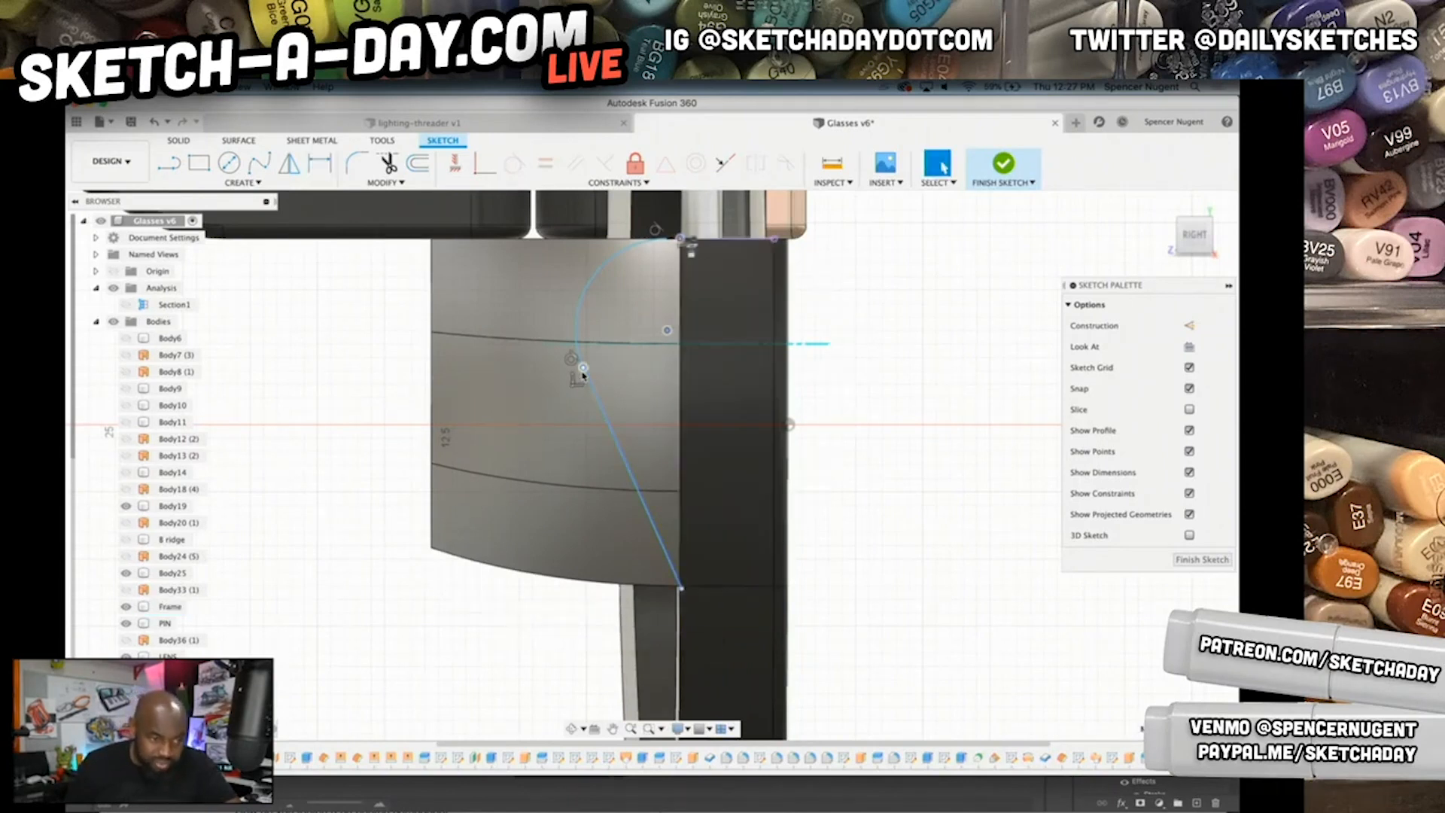
key("d")
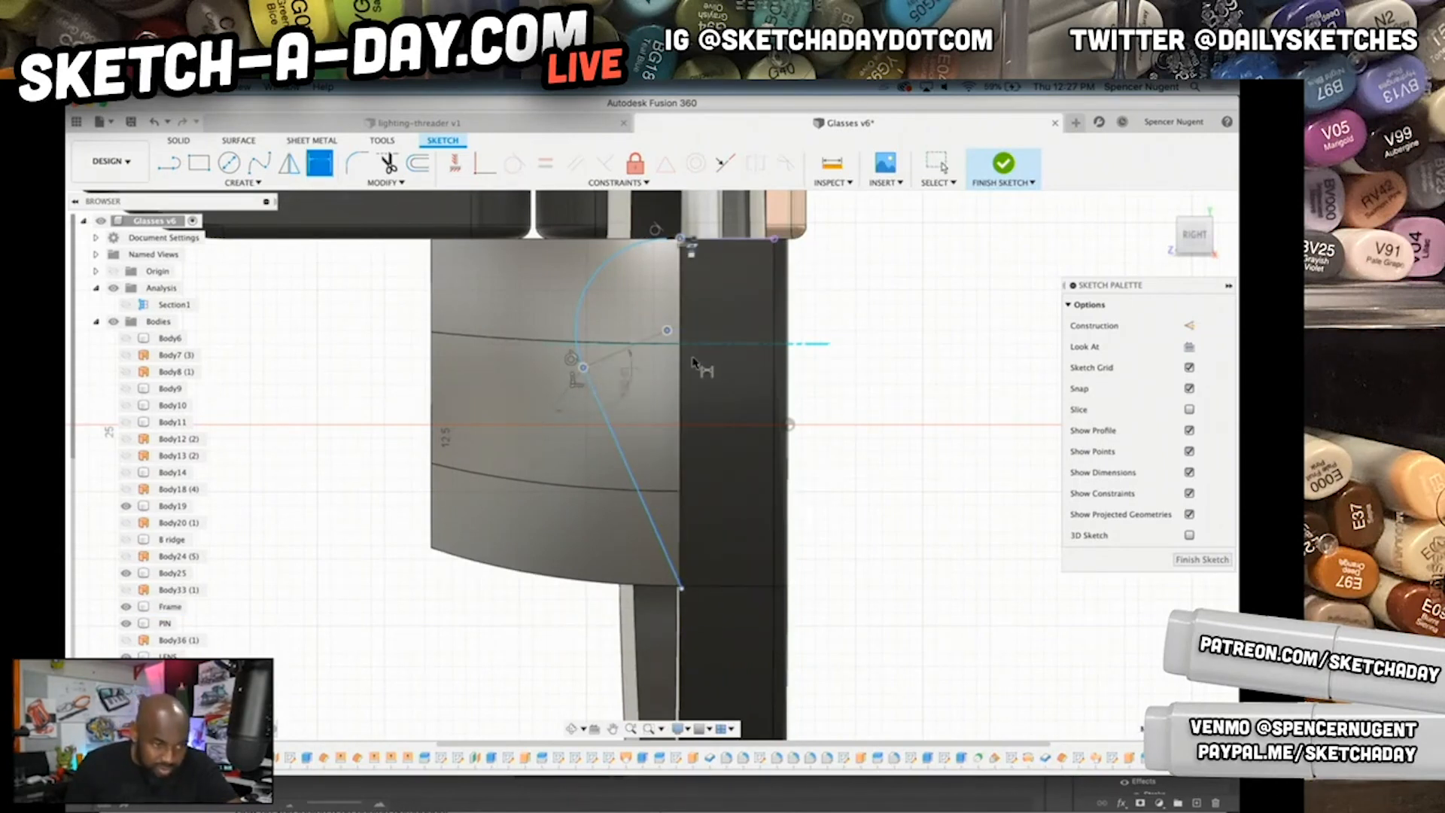
key("Escape")
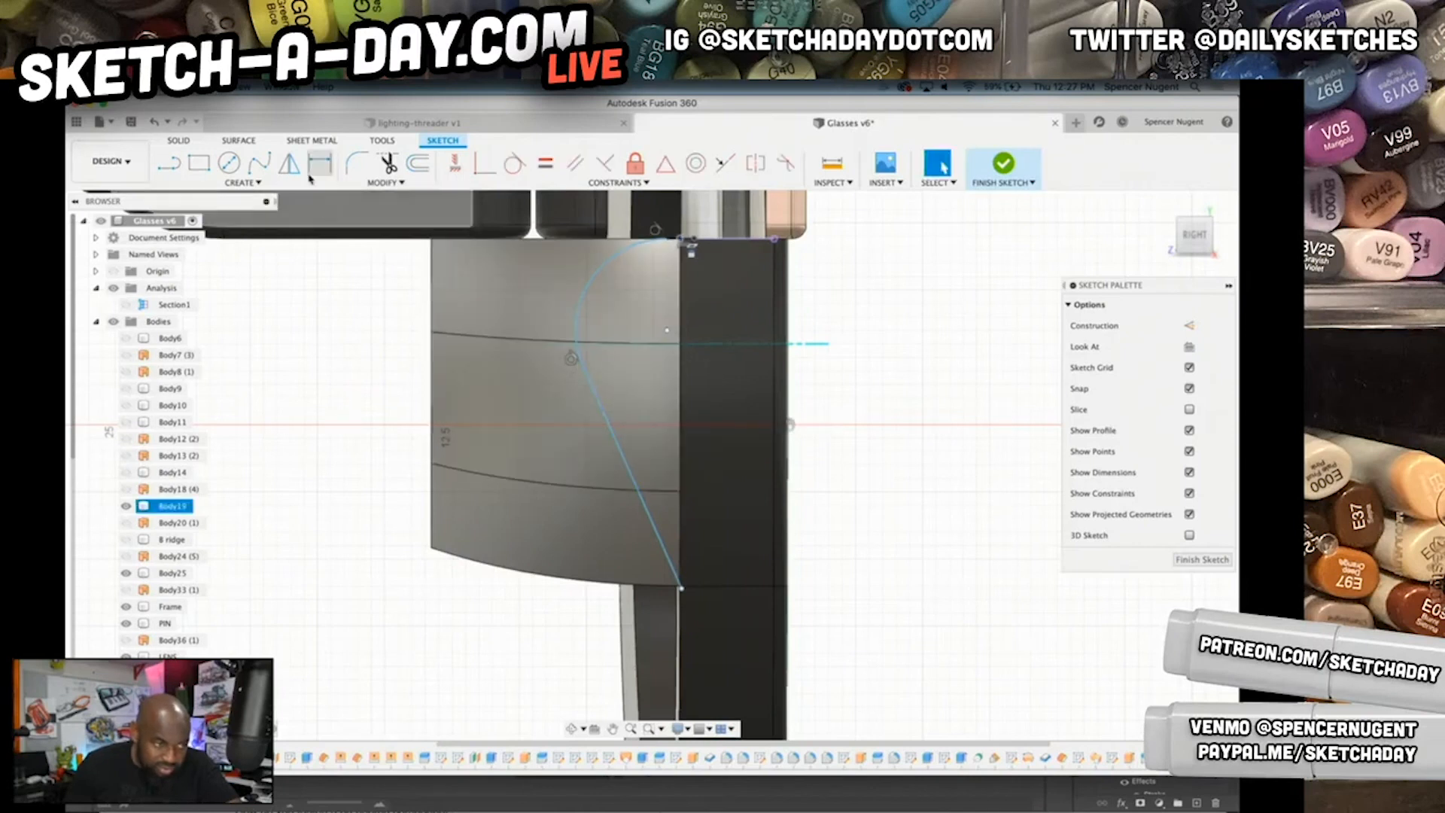
- Dimension the horizontal distance between the slanted line's two endpoints as 5 mm
left_click(584, 368)
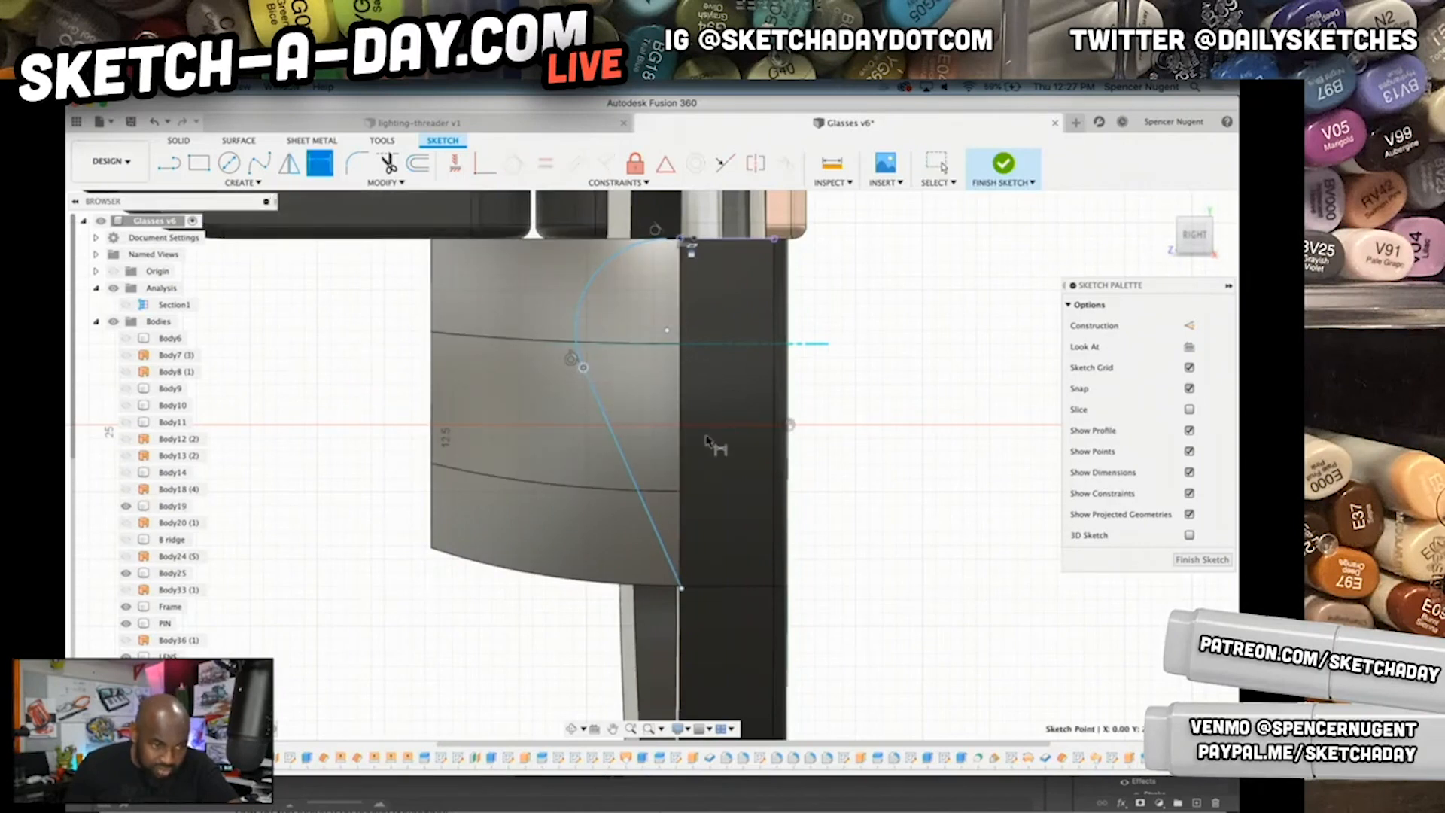
left_click(682, 589, "shift")
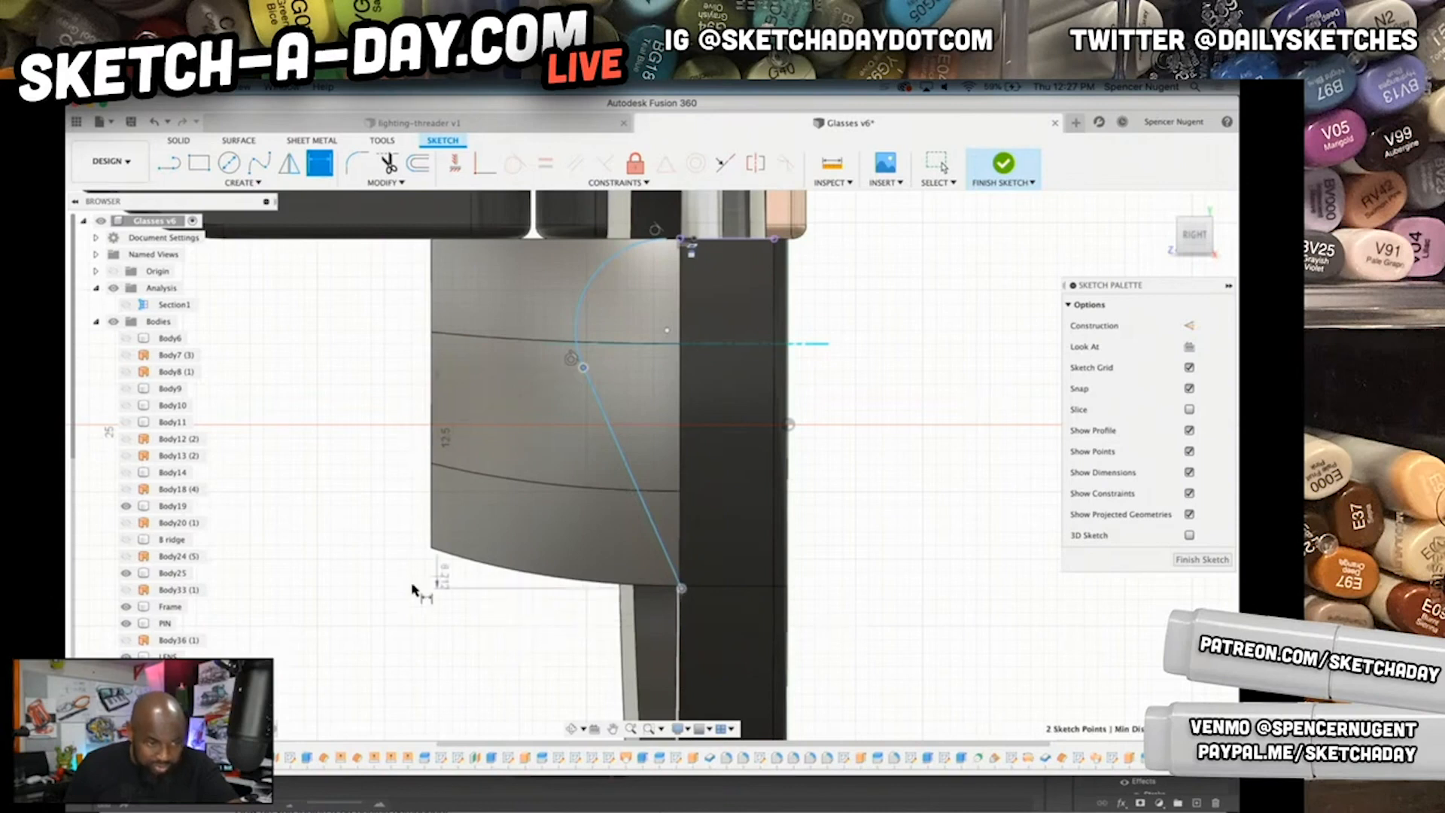
left_click(637, 286)
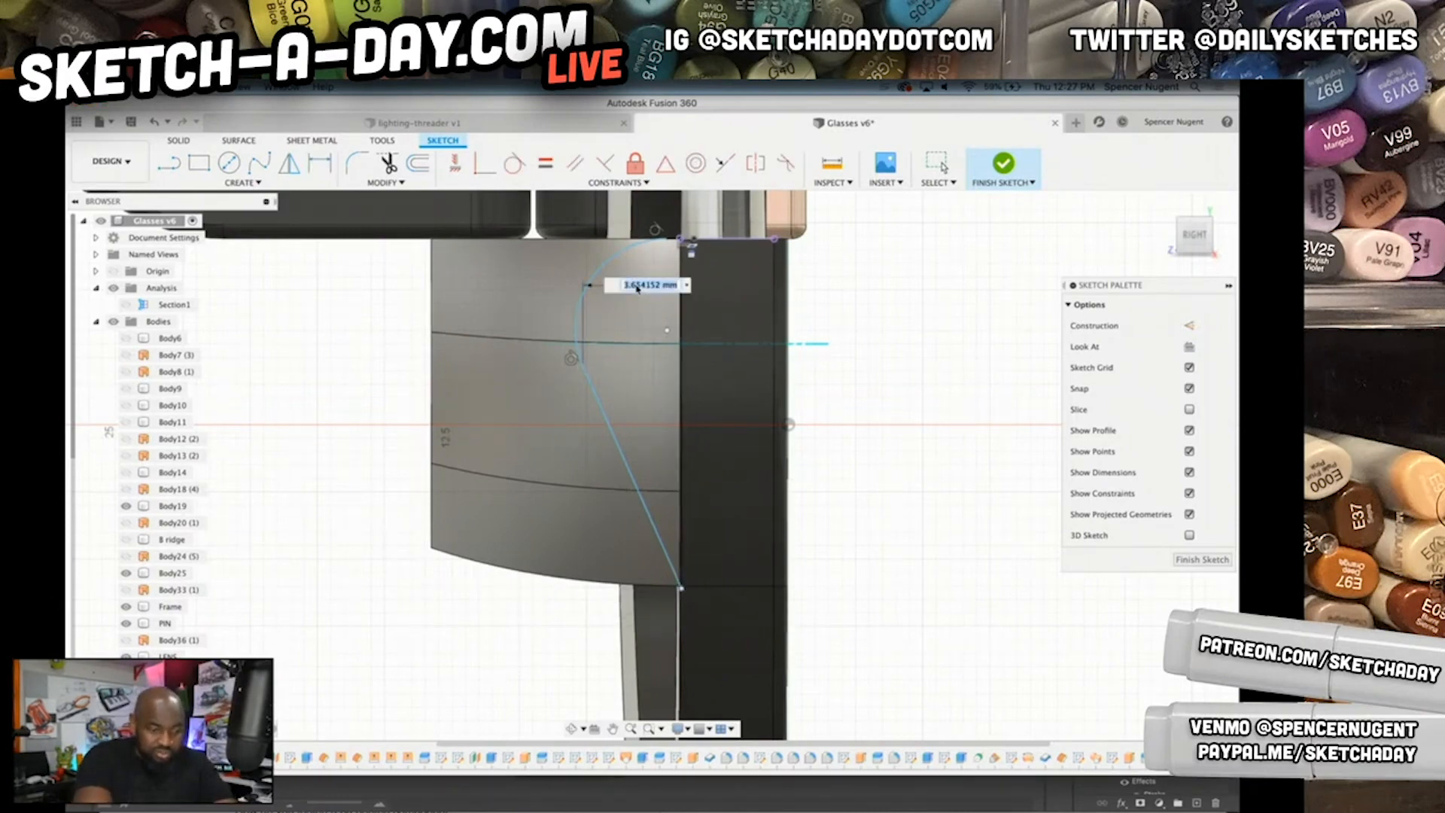
type("5")
key("Return")
key("Escape")
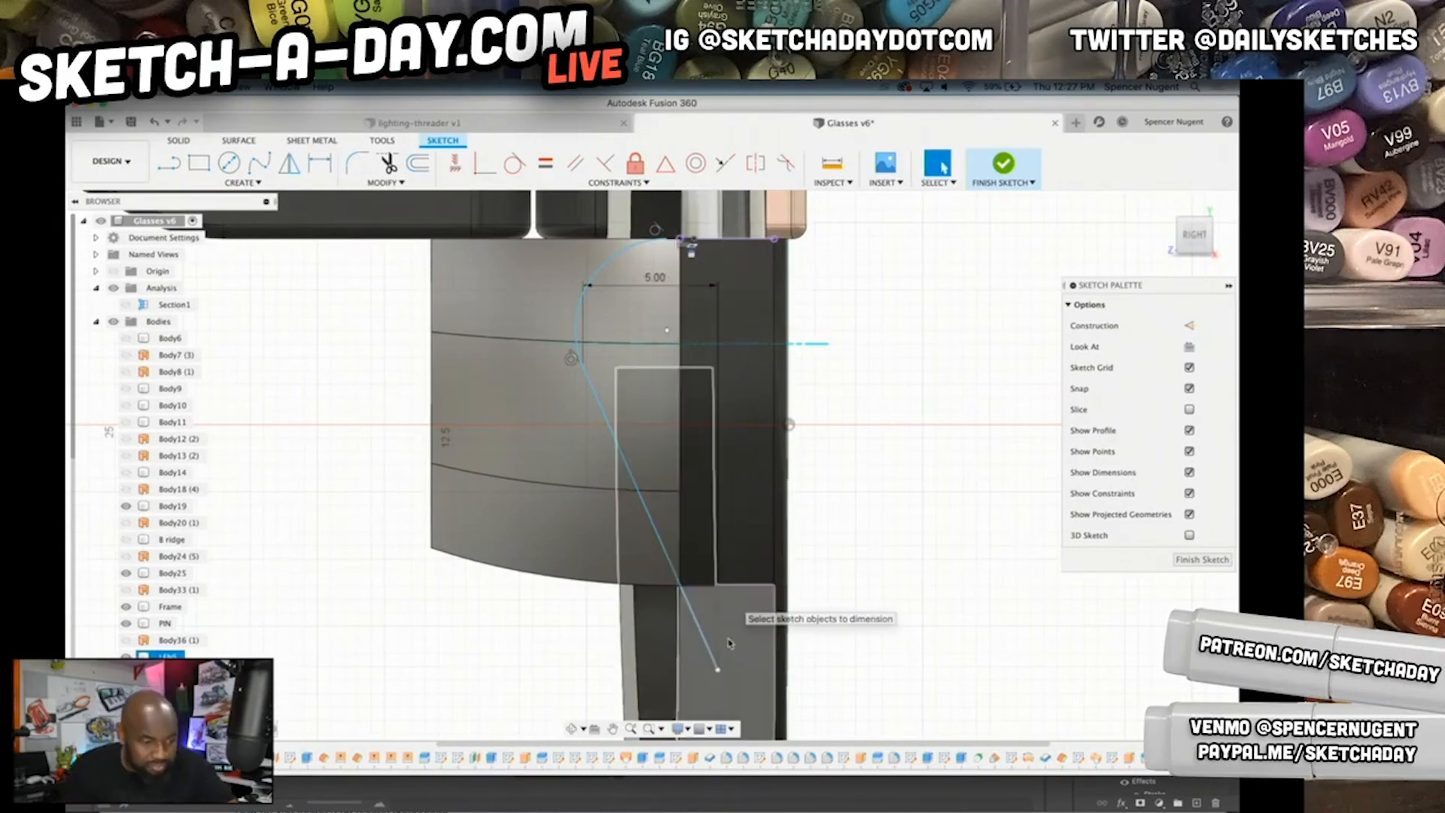
- Move the lower endpoint of the nose pad profile's slanted line up near the pad block's bottom edge and finish the sketch
mouse_move(716, 666)
left_mouse_down()
mouse_move(679, 572)
mouse_move(697, 601)
left_mouse_up()
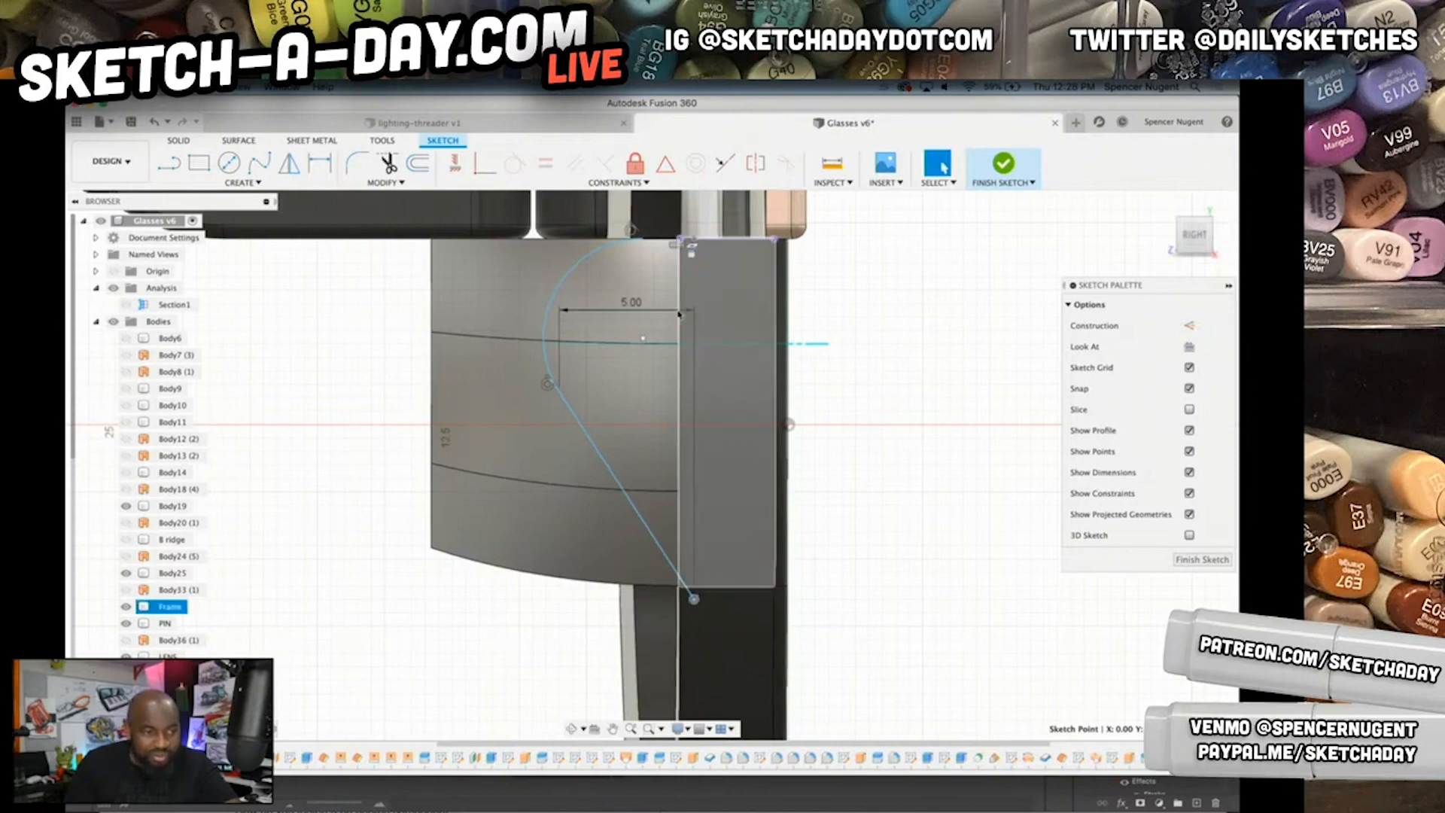
scroll(933, 444, "down", 5)
scroll(769, 431, "up", 1)
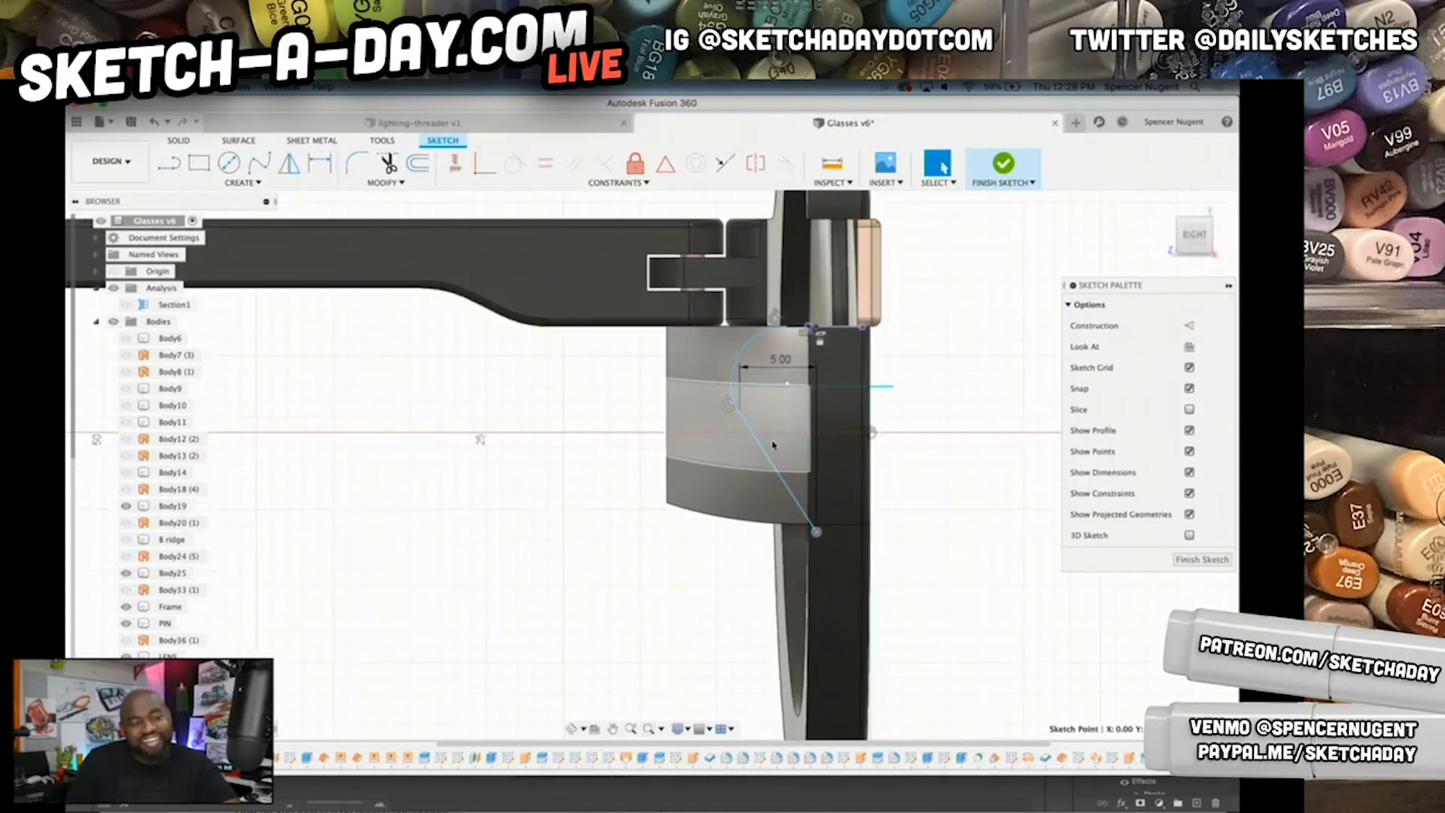
left_click(1005, 164)
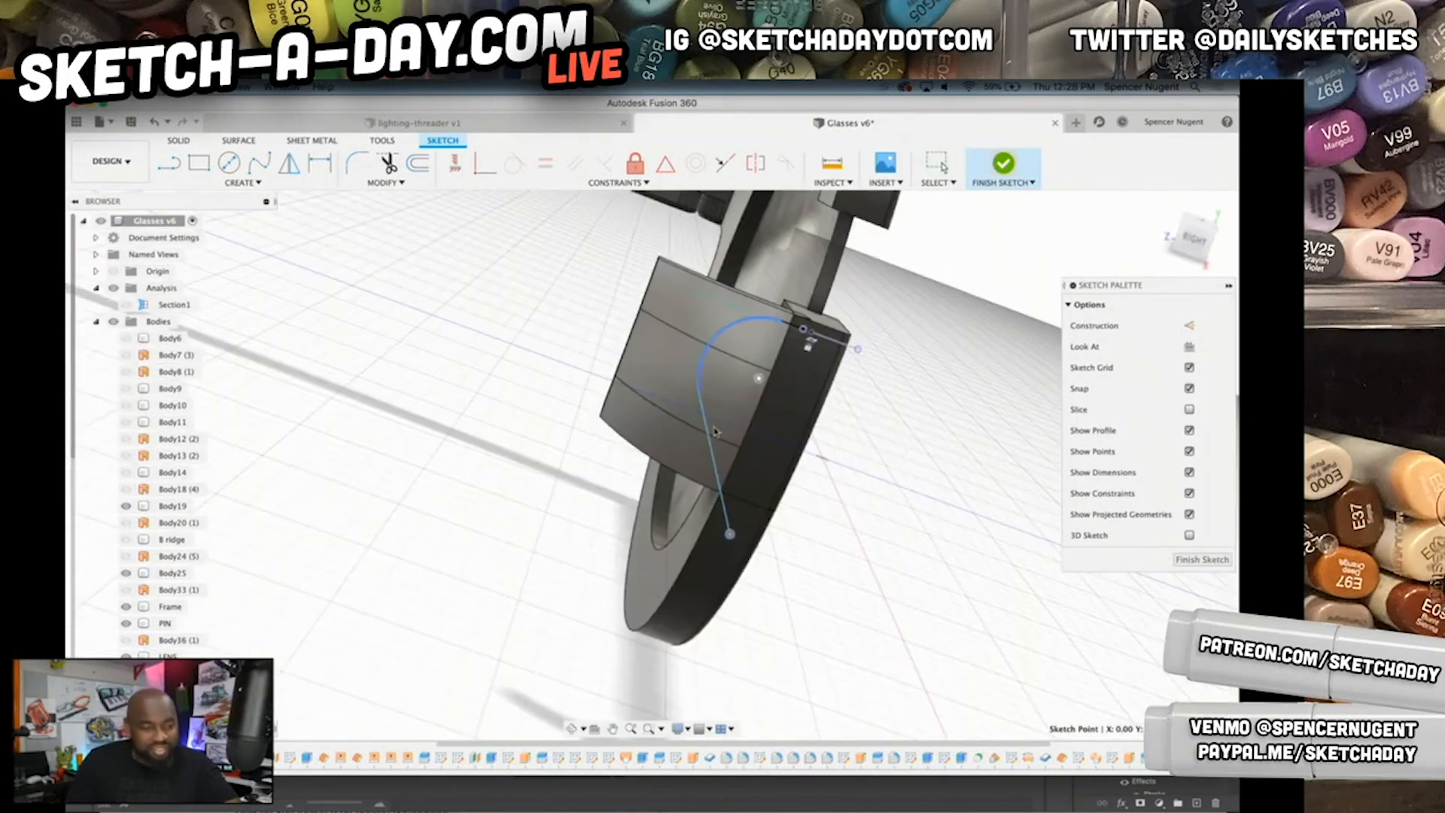
- Reopen the nose pad sketch and close the profile with a vertical line about 13 mm long from the slanted line's lower end to the top edge
right_click(715, 491)
left_click(704, 570)
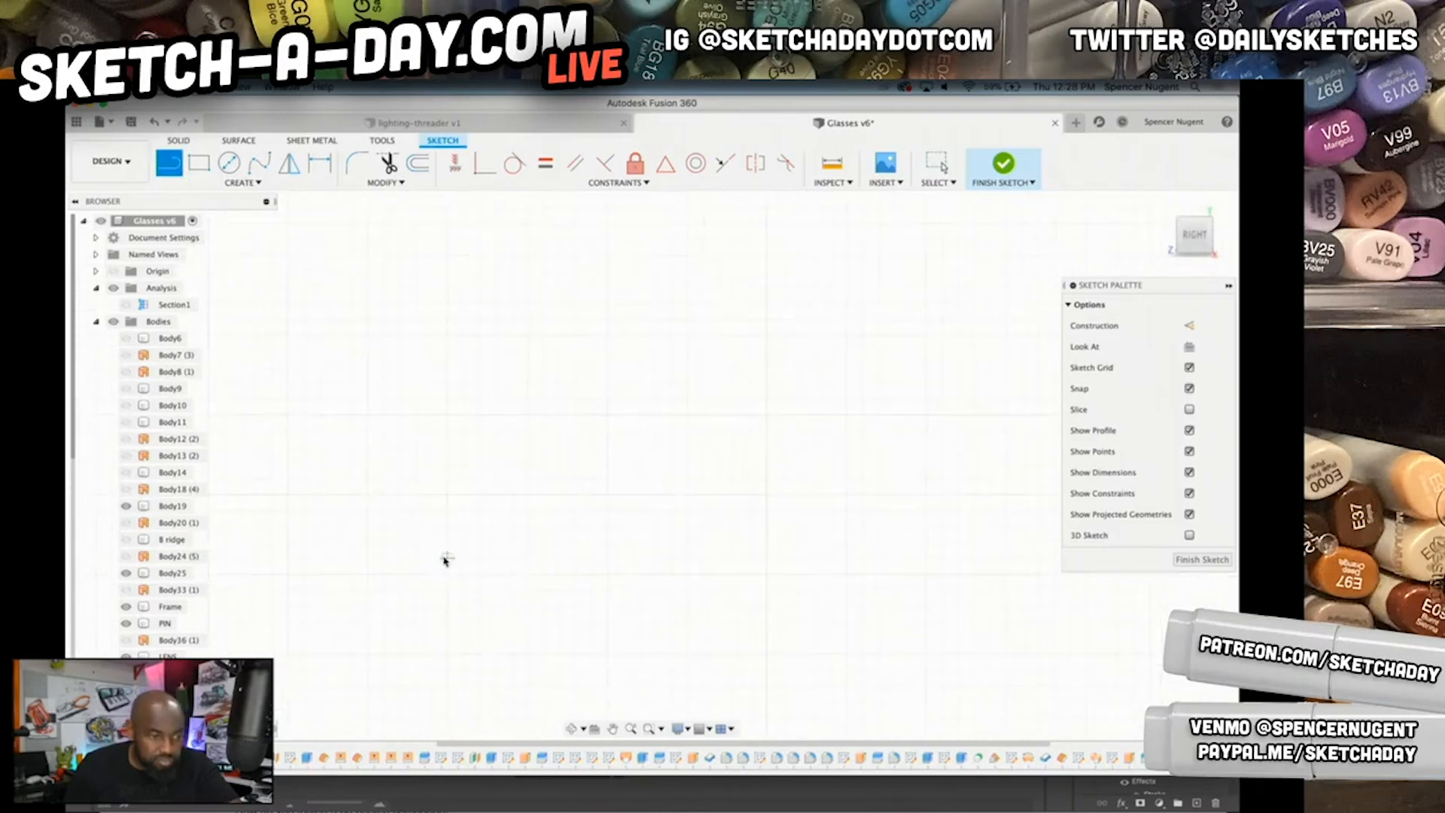
scroll(791, 578, "down", 4)
middle_click_drag(819, 696, 783, 458)
scroll(783, 456, "up", 4)
left_click(736, 566)
scroll(748, 233, "down", 1)
middle_click_drag(749, 222, 741, 389)
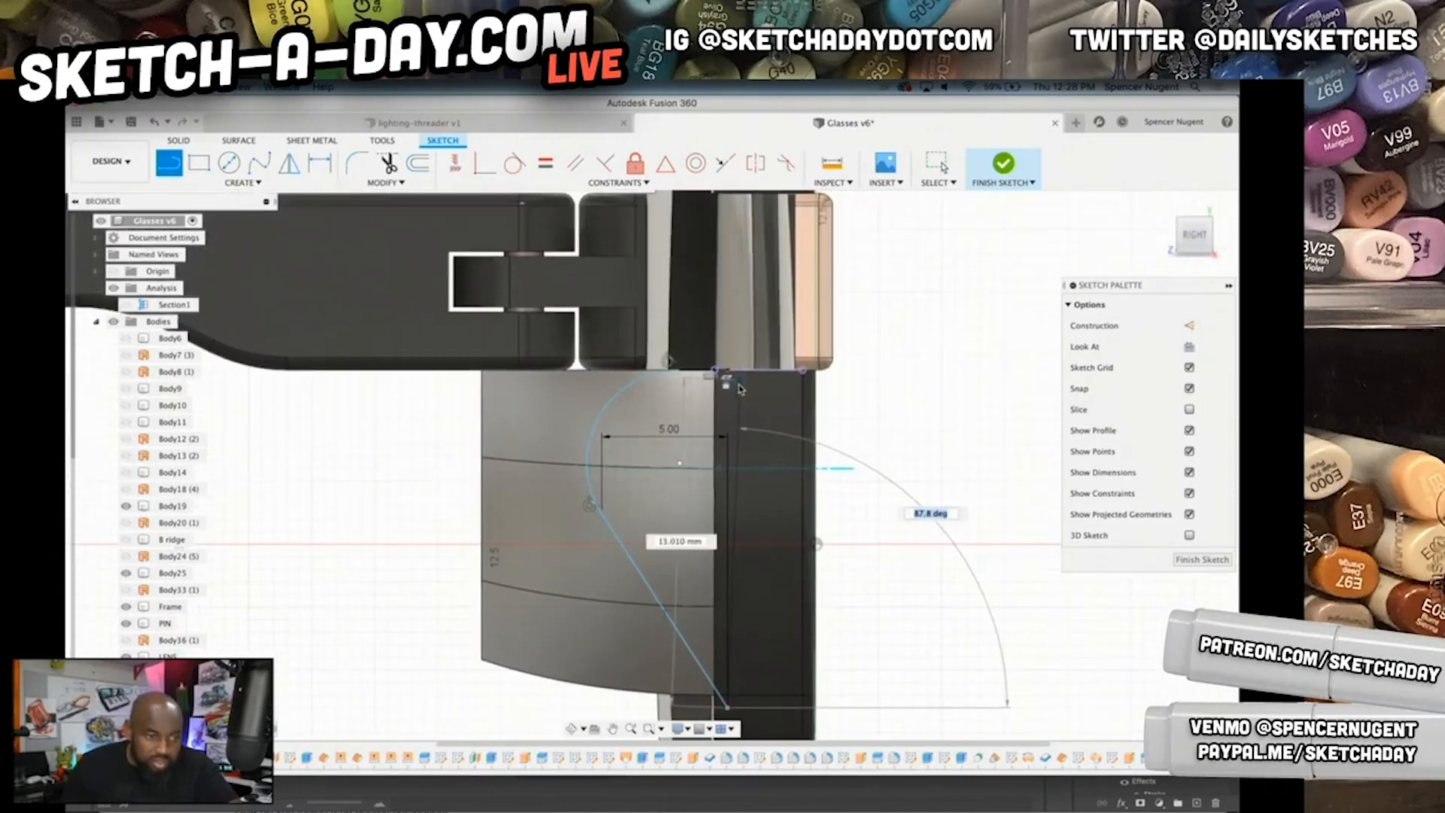
scroll(738, 388, "up", 3)
left_click(718, 357)
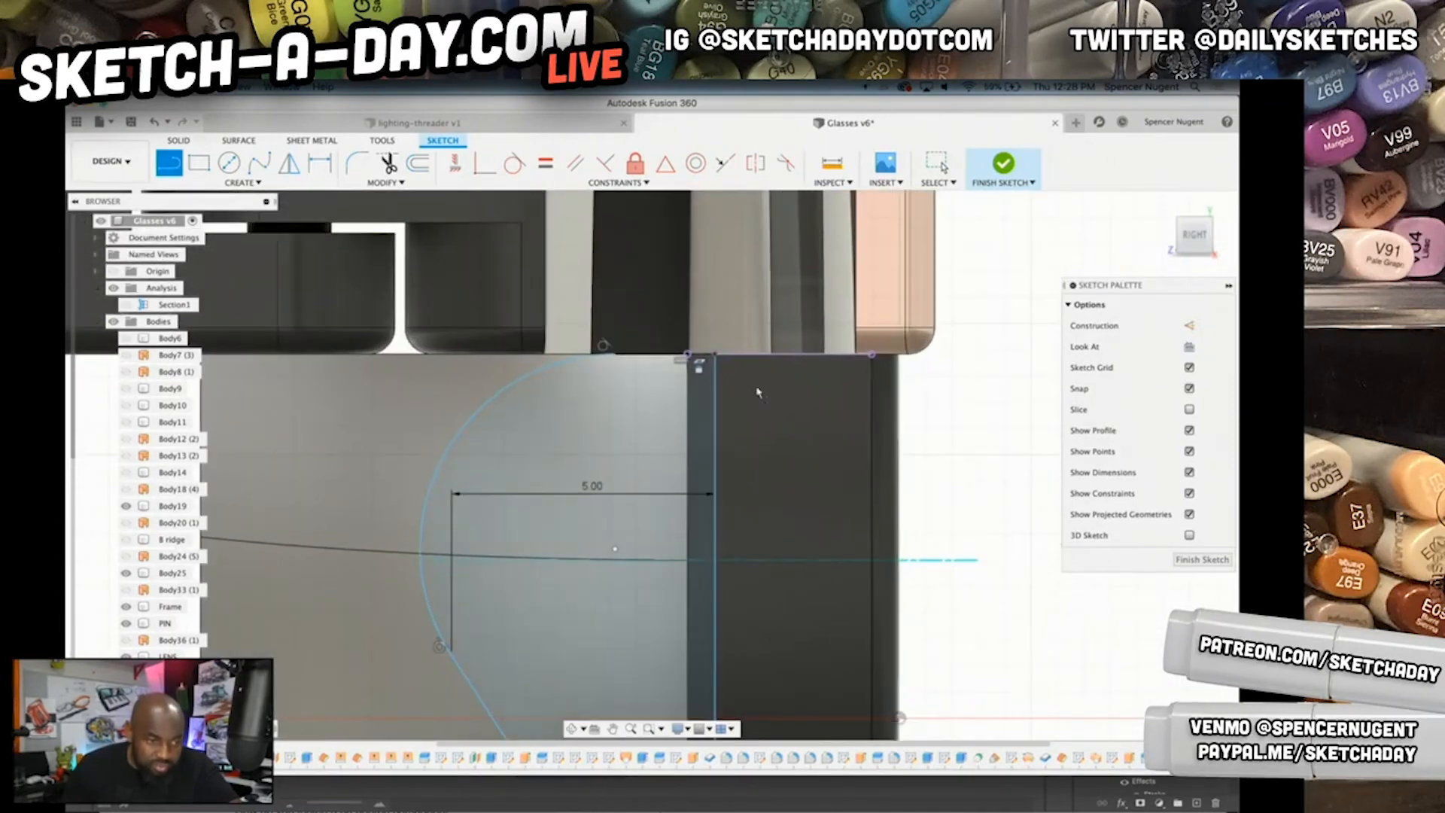
key("Escape")
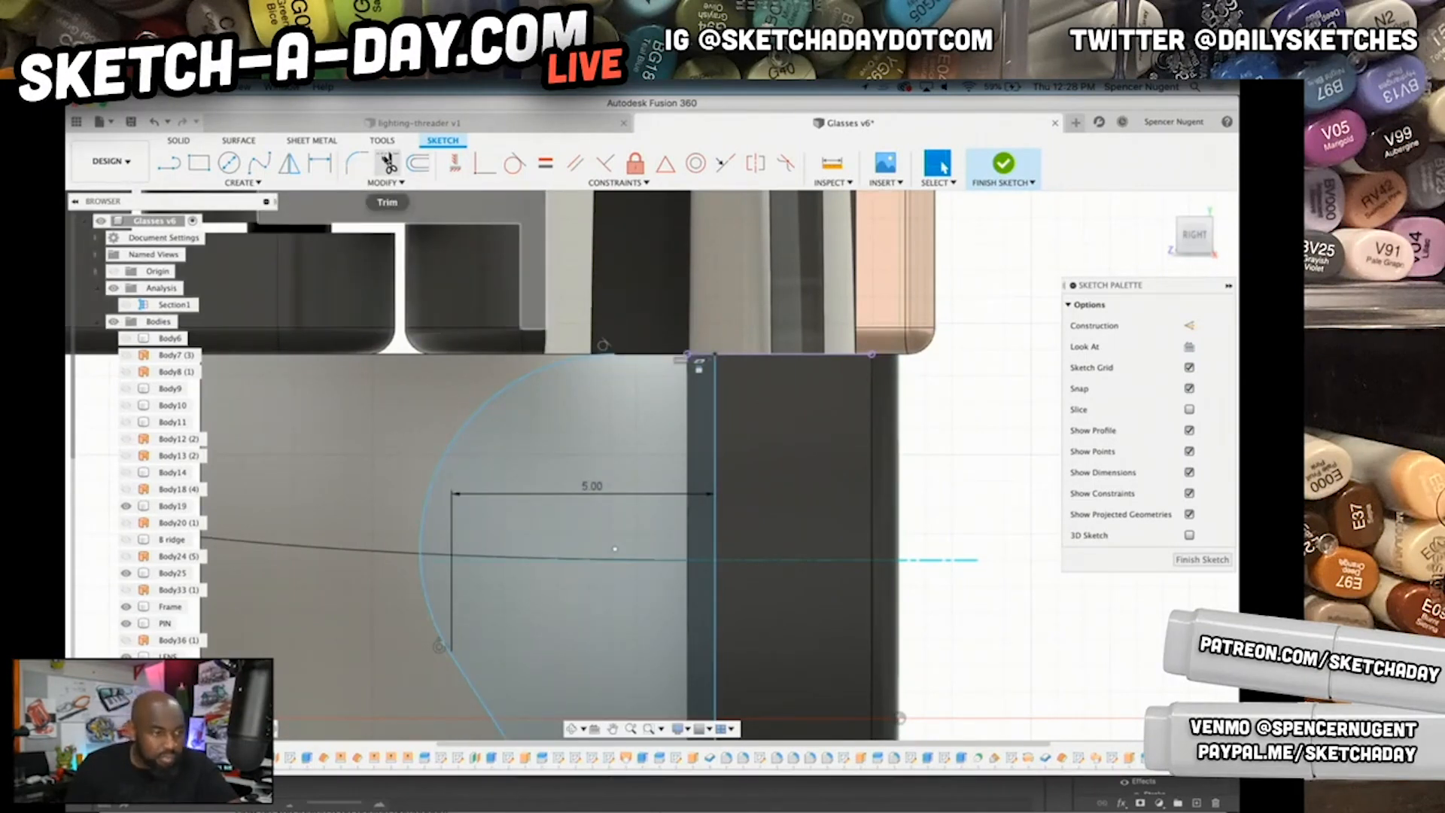
- Split the curved nose pad body using the closed profile sketch as the splitting tool
left_click(179, 140)
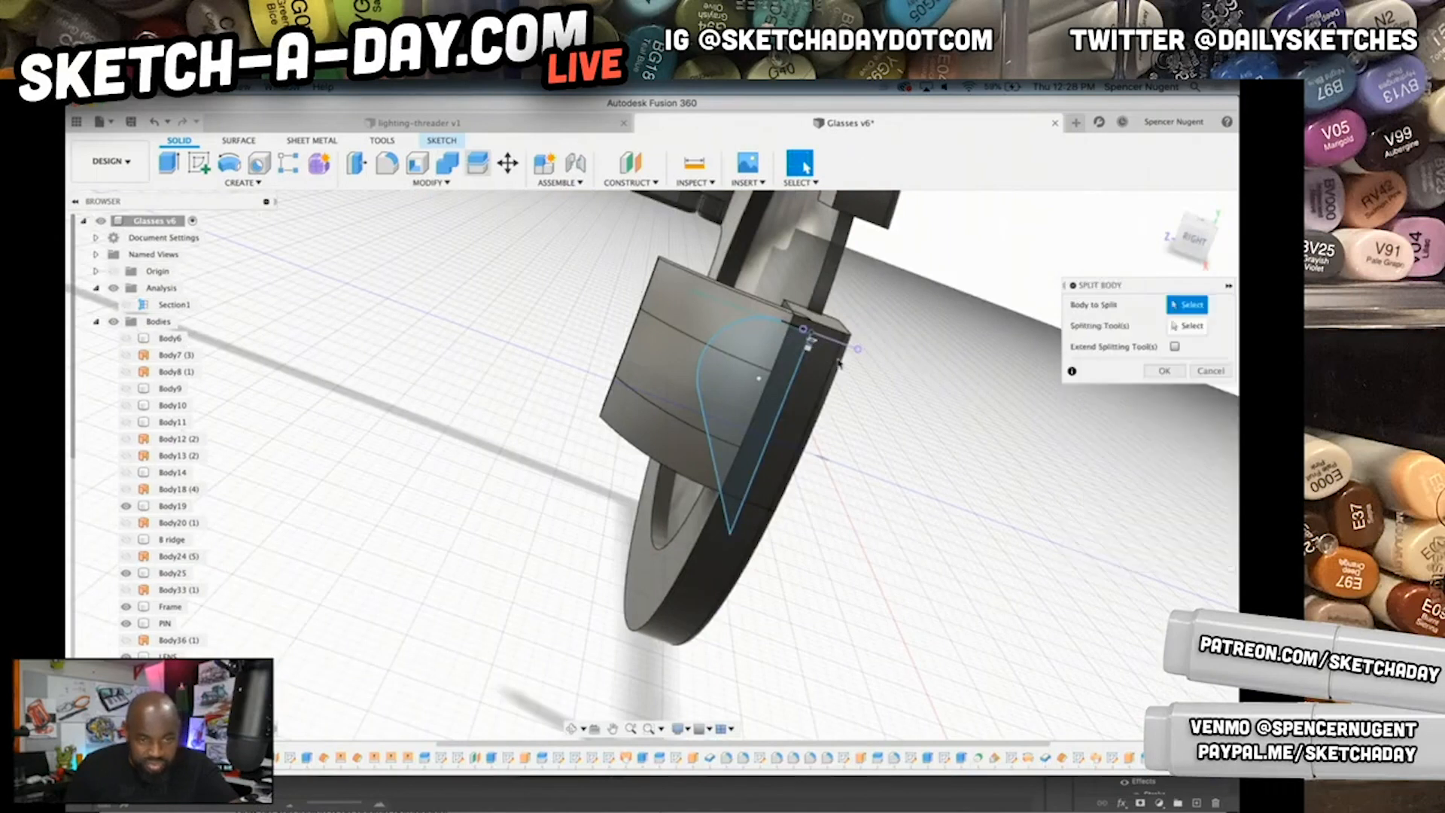
left_click(708, 380)
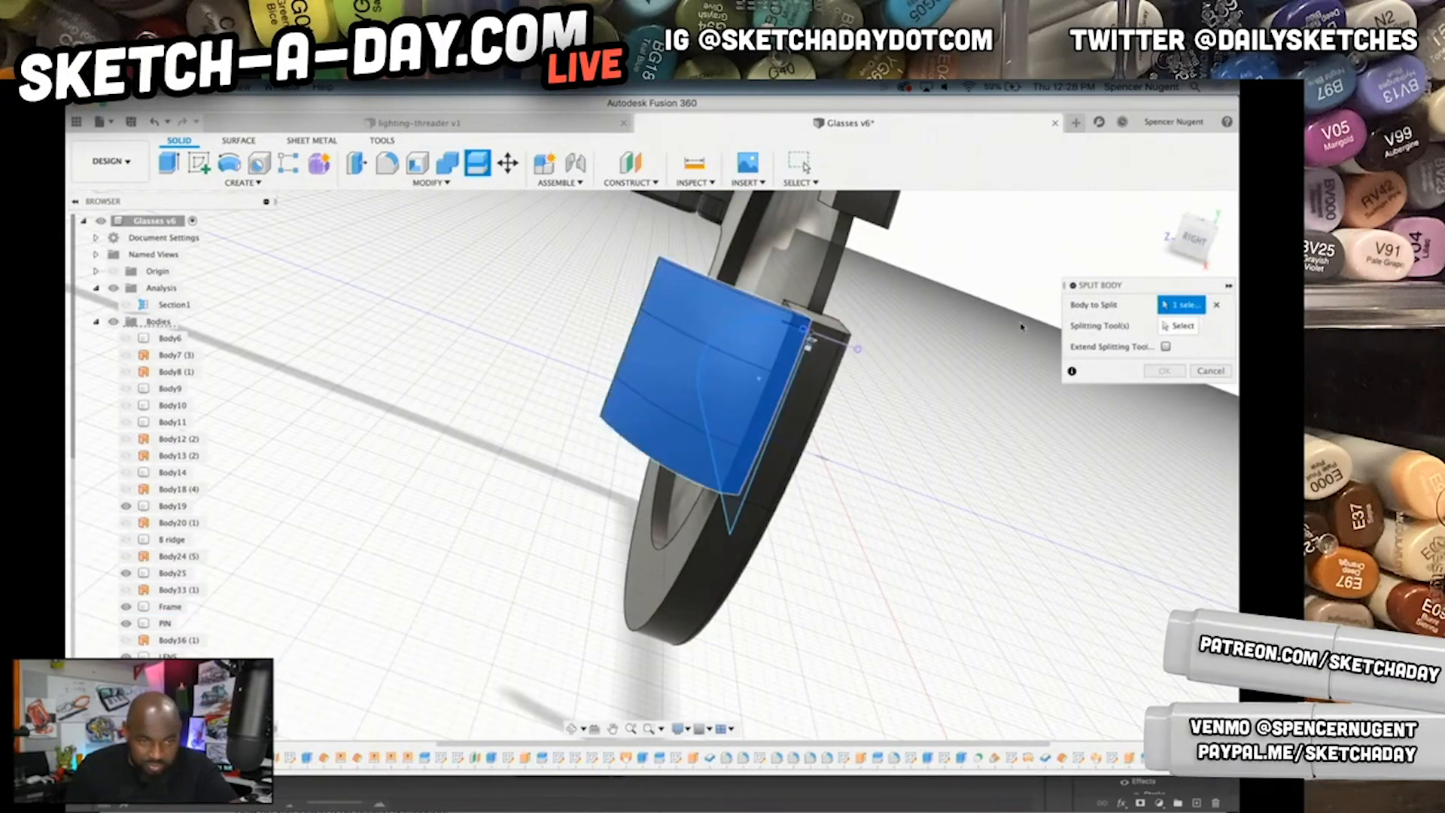
left_click(1171, 323)
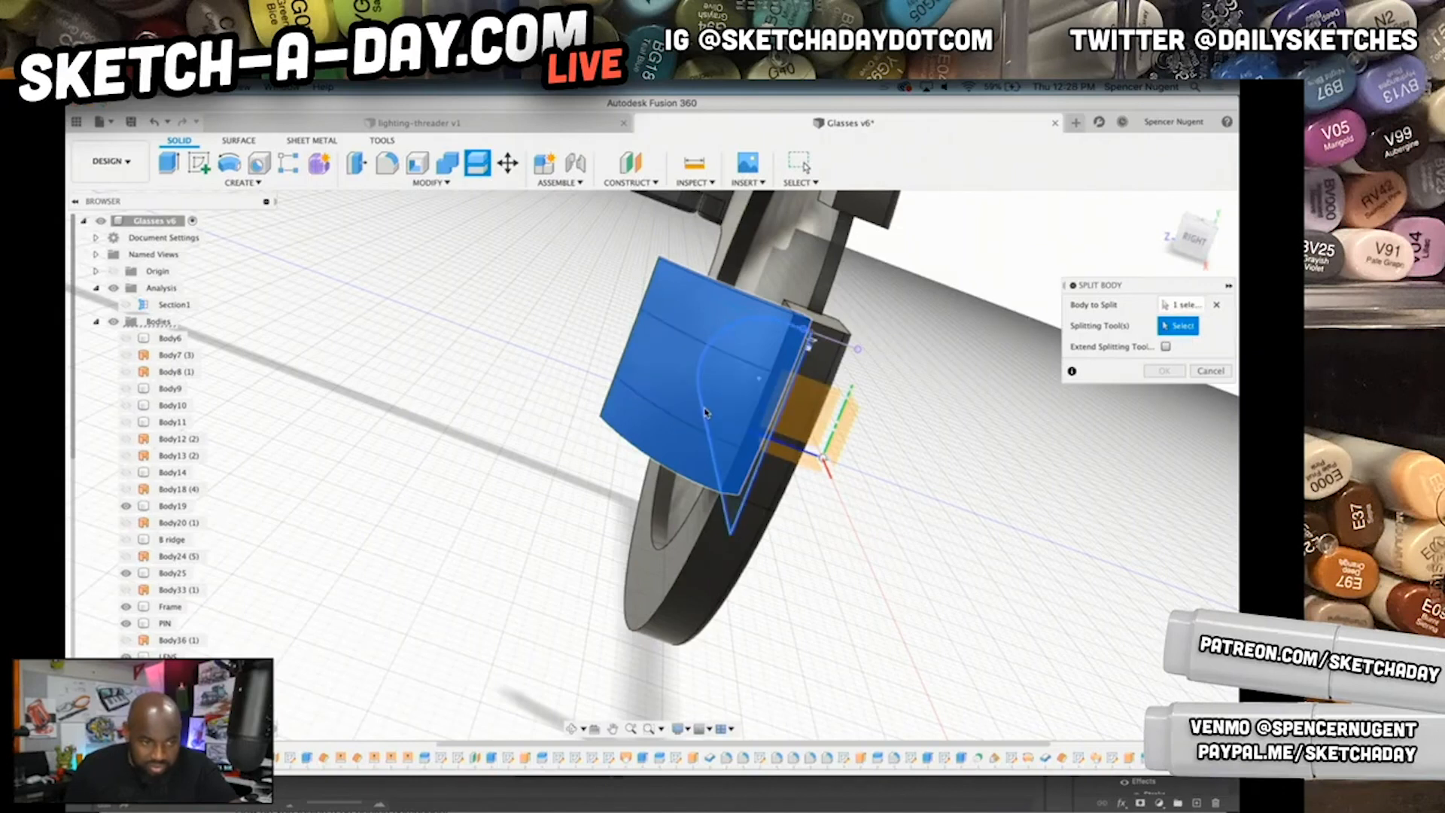
left_click(853, 409)
middle_click_drag(928, 457, 967, 452, "shift")
key("Return")
- Remove the leftover outer piece of the split nose pad body
left_click(654, 343)
right_click(646, 349)
left_click(607, 502)
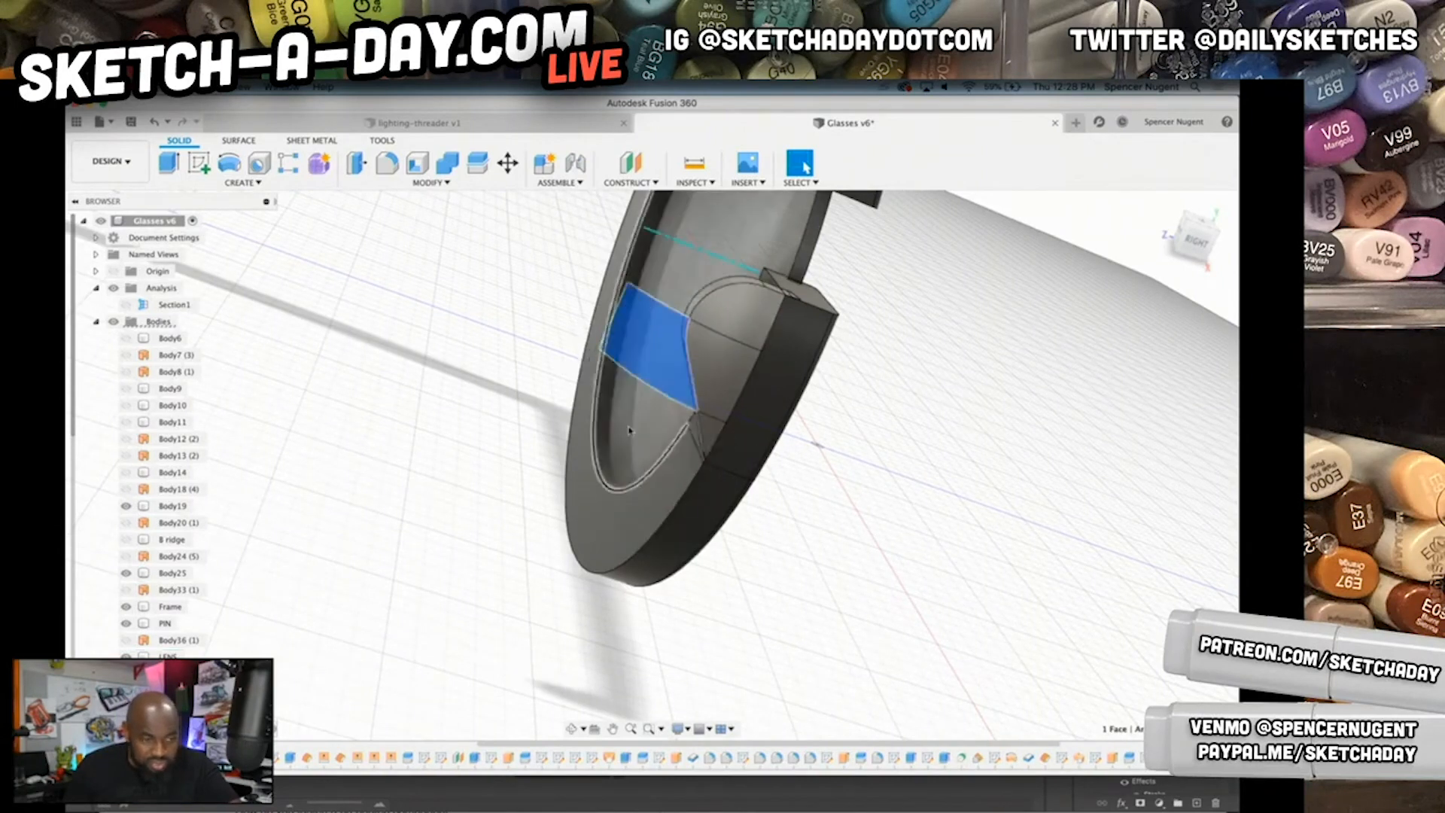
- Combine the trimmed nose pad with the adjoining block and the Frame body using the Join operation
middle_click_drag(708, 391, 736, 381, "shift")
left_click(448, 162)
left_click(715, 353)
left_click(170, 607)
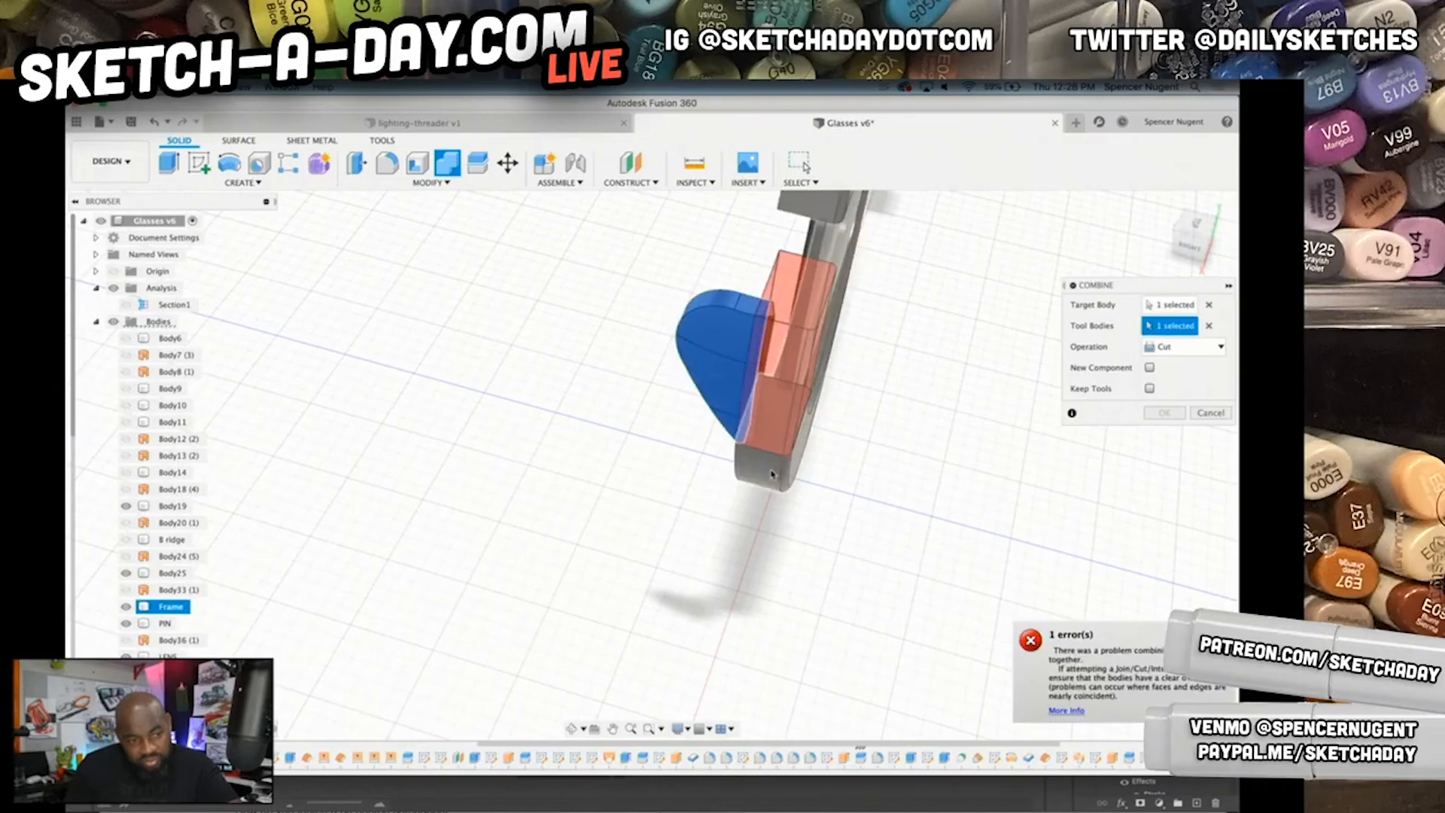
left_click(1178, 347)
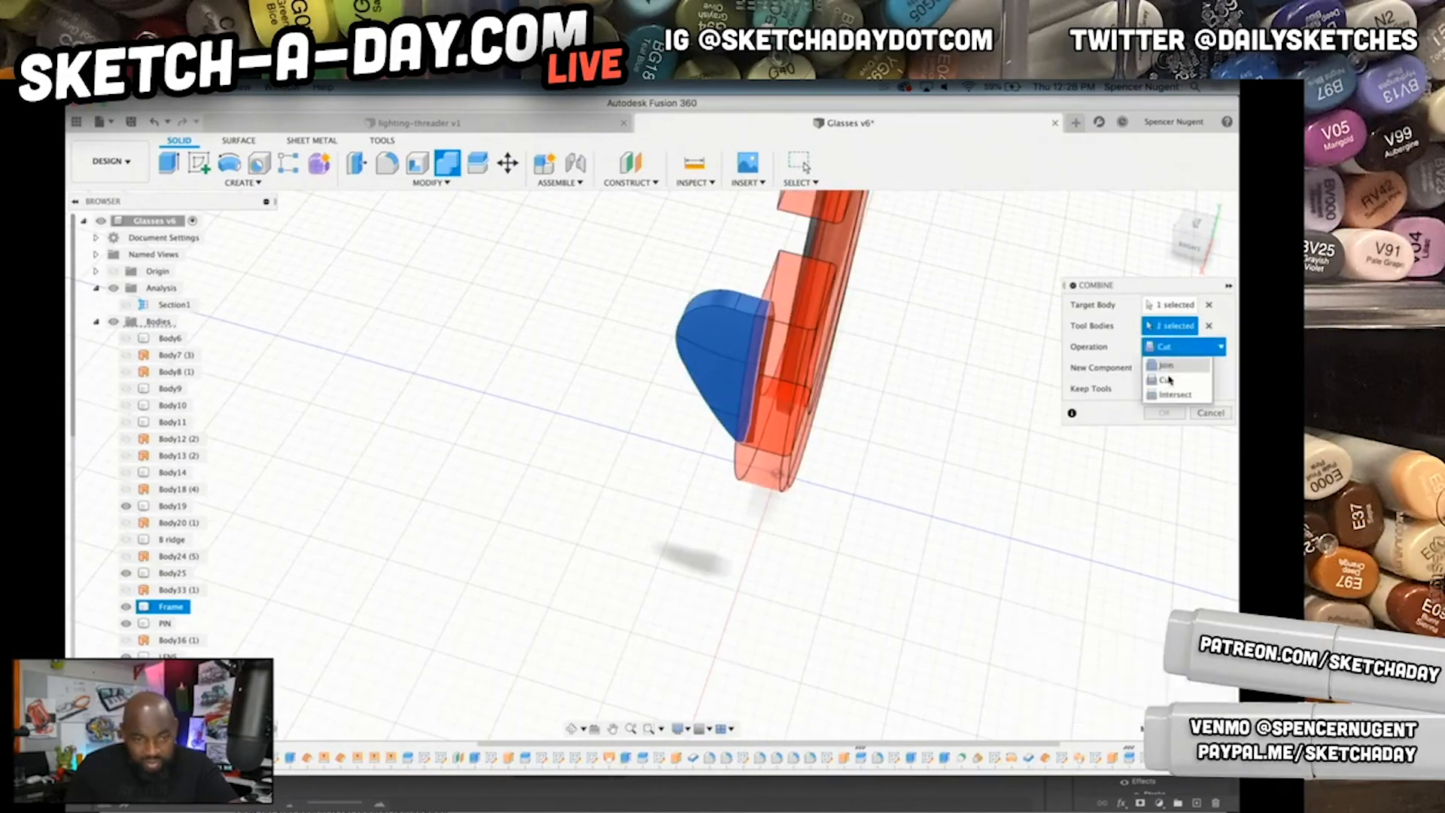
left_click(1163, 360)
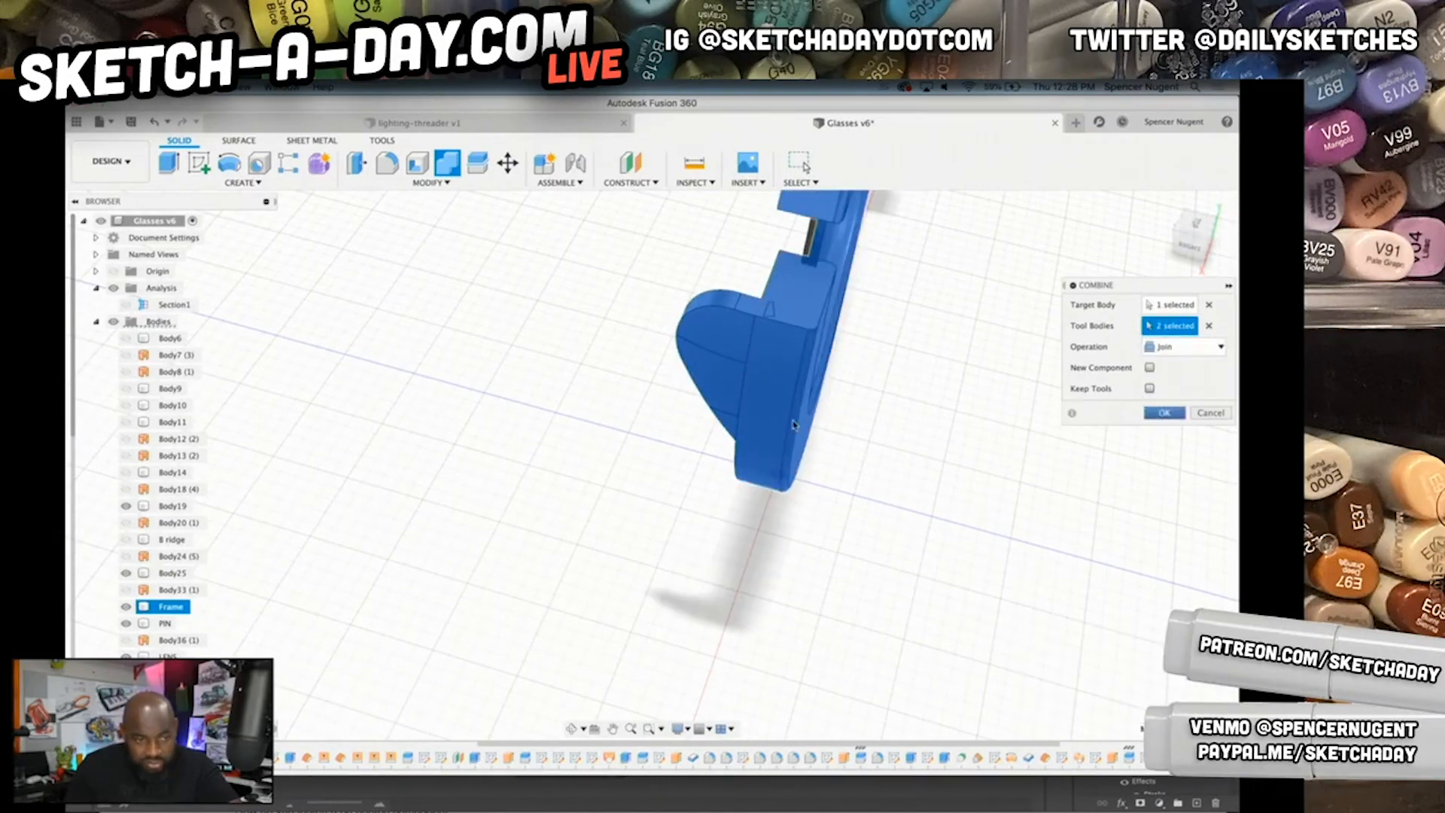
key("Return")
- Reopen the nose pad sketch and add a 5 mm vertical dimension between the profile's top corner and the arc's lower end
scroll(820, 450, "up", 5)
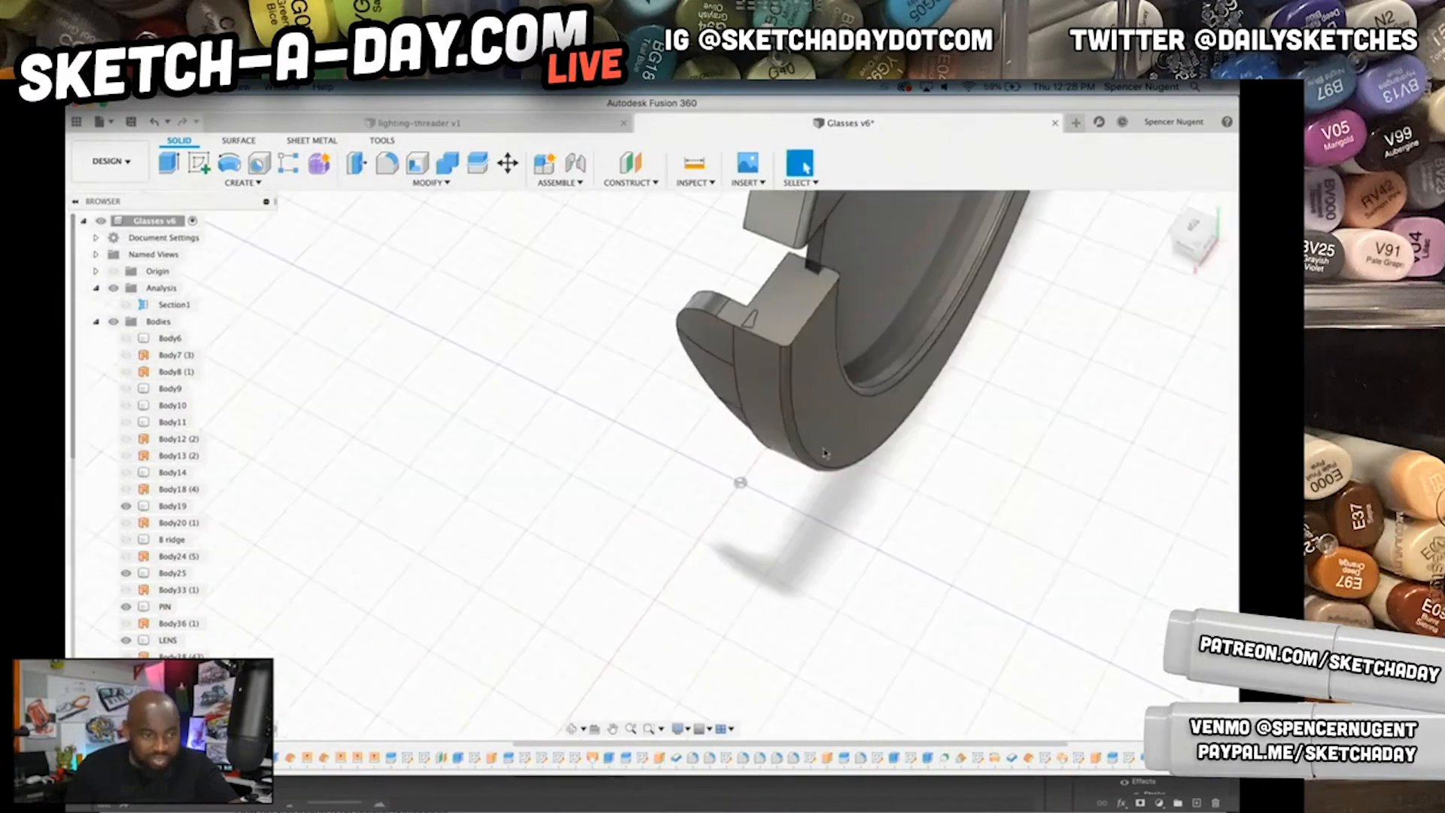
middle_click_drag(746, 485, 896, 361, "shift")
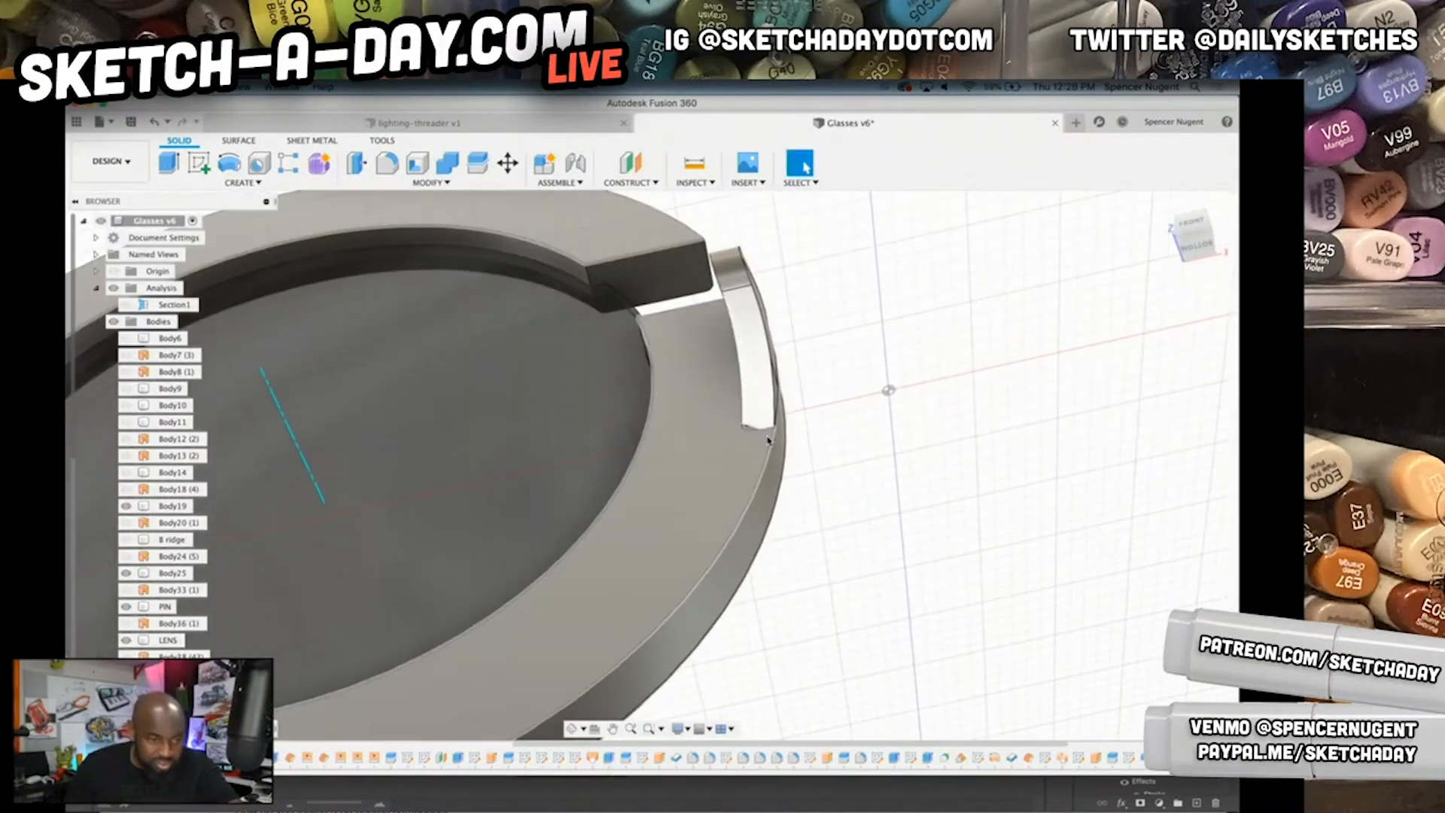
scroll(888, 390, "up", 5)
scroll(755, 422, "up", 5)
middle_click_drag(755, 414, 197, 643, "shift")
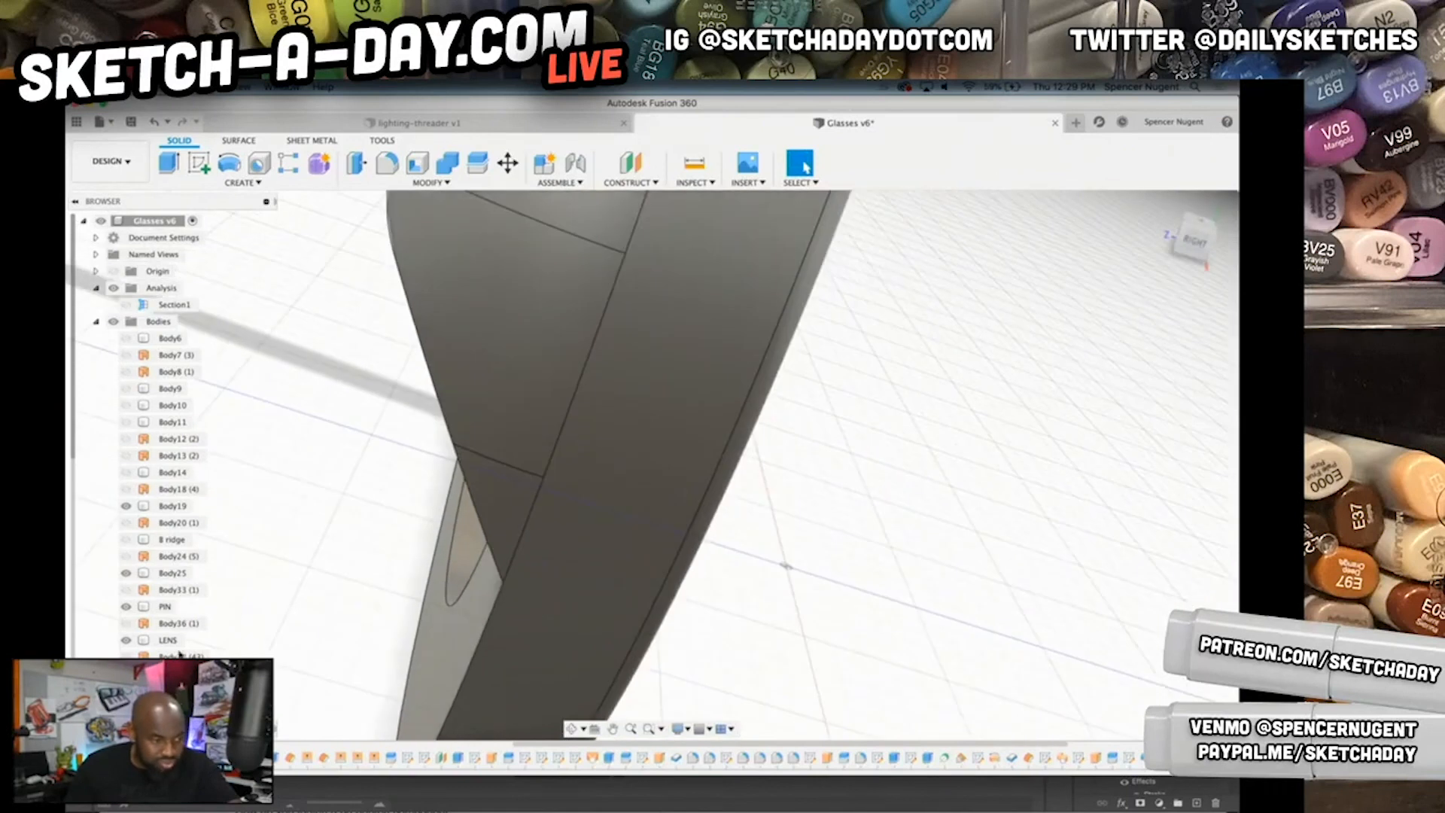
right_click(1089, 757)
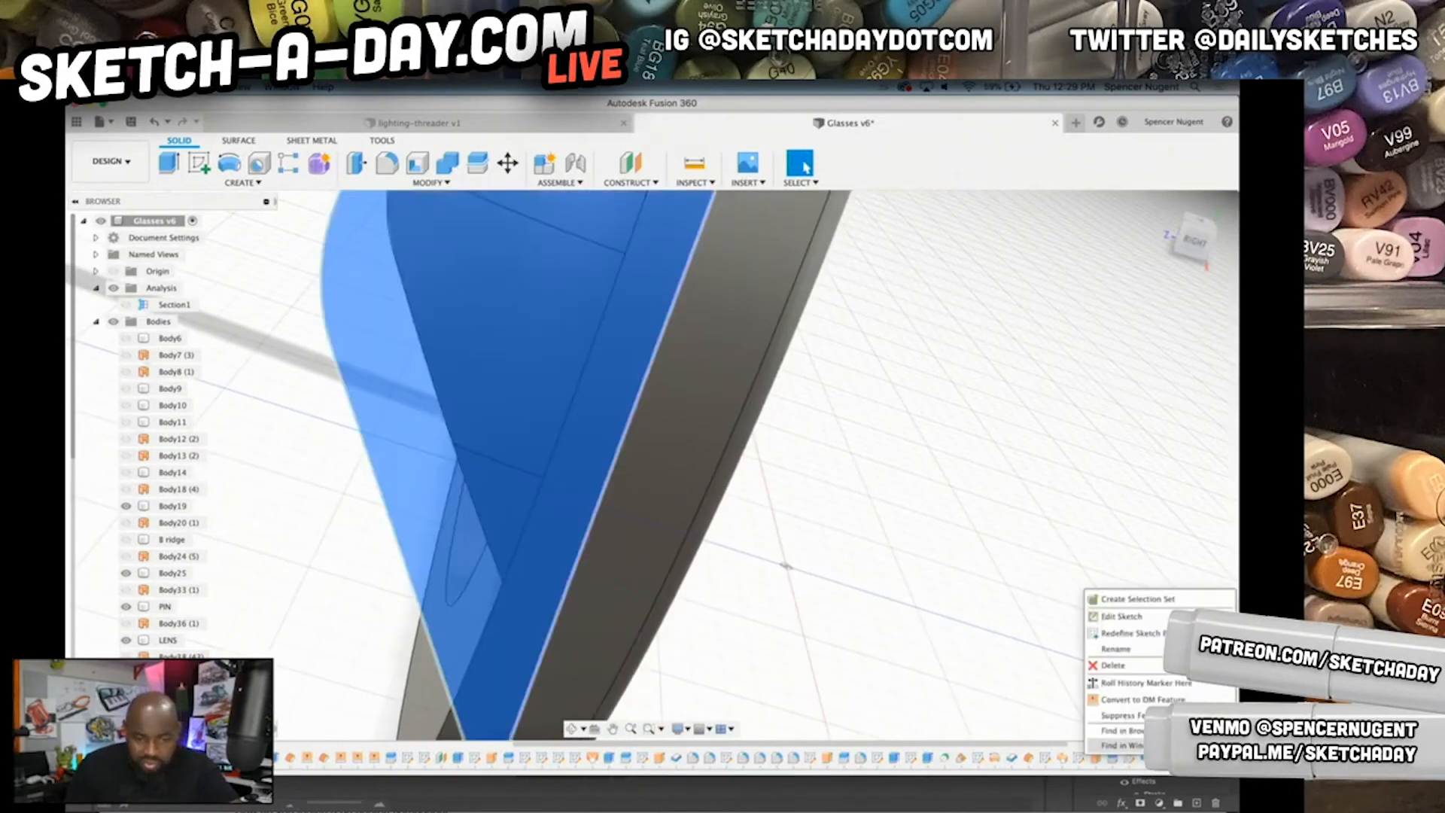
left_click(1157, 620)
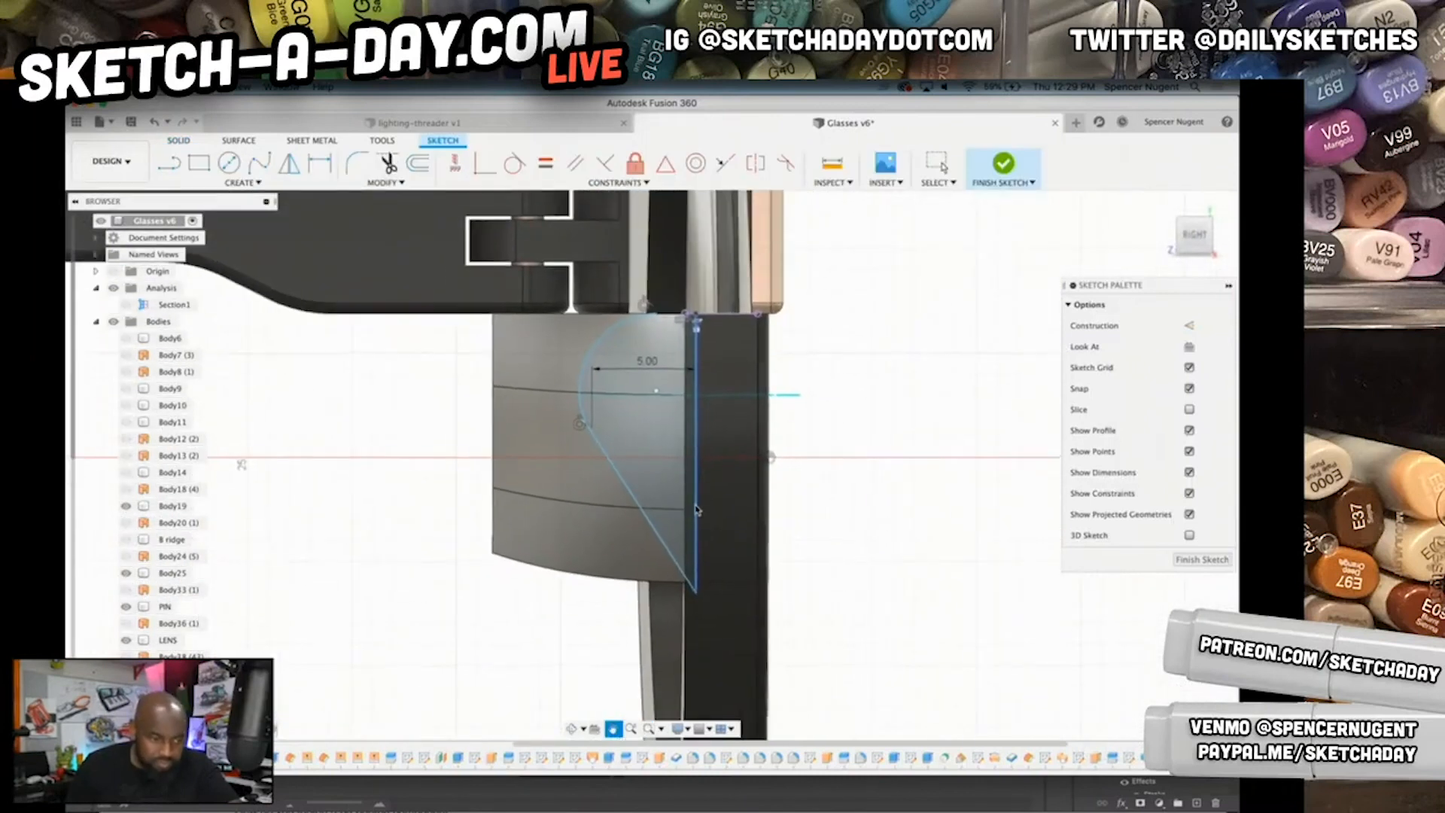
scroll(694, 576, "up", 10)
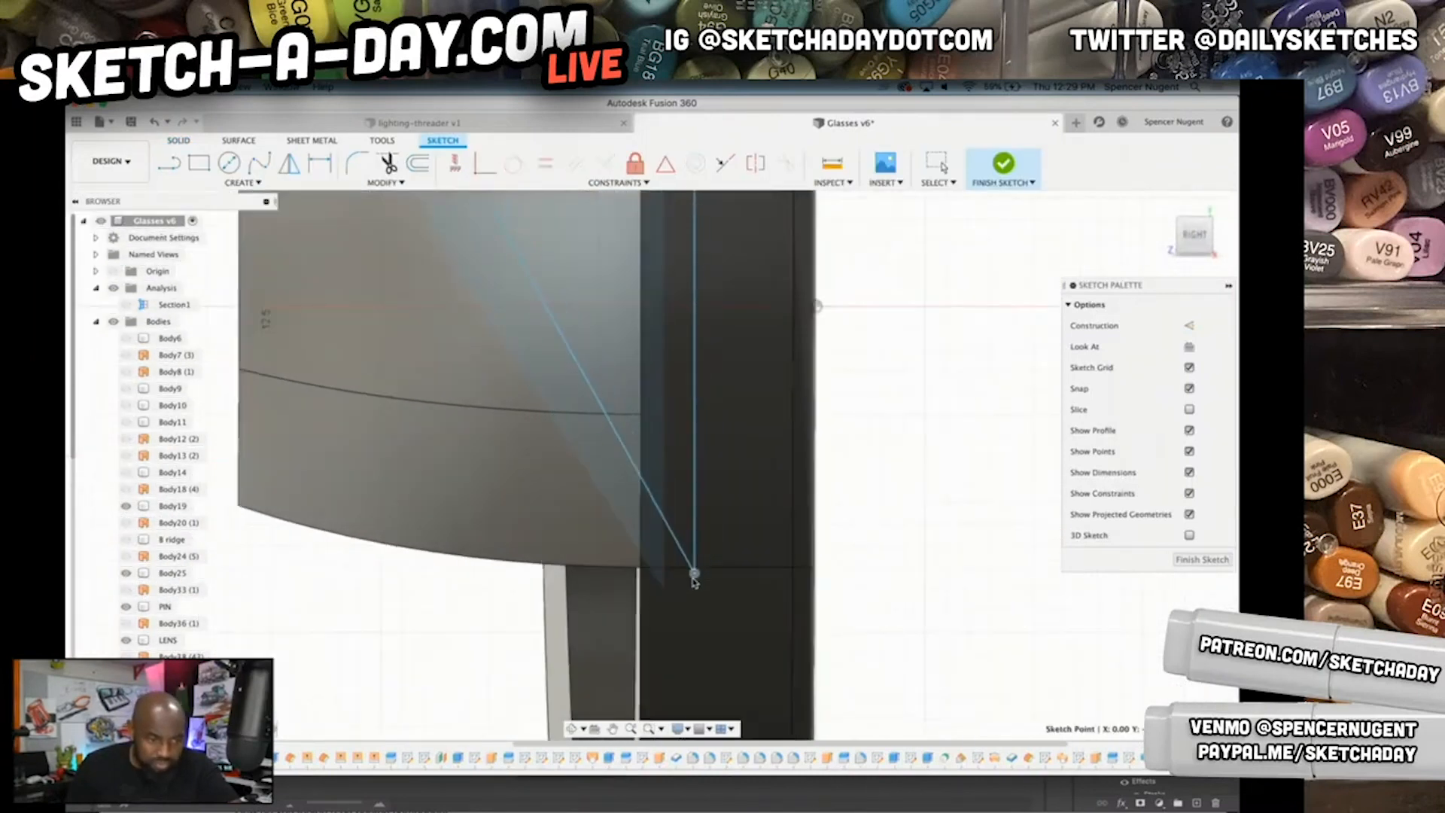
scroll(694, 576, "down", 10)
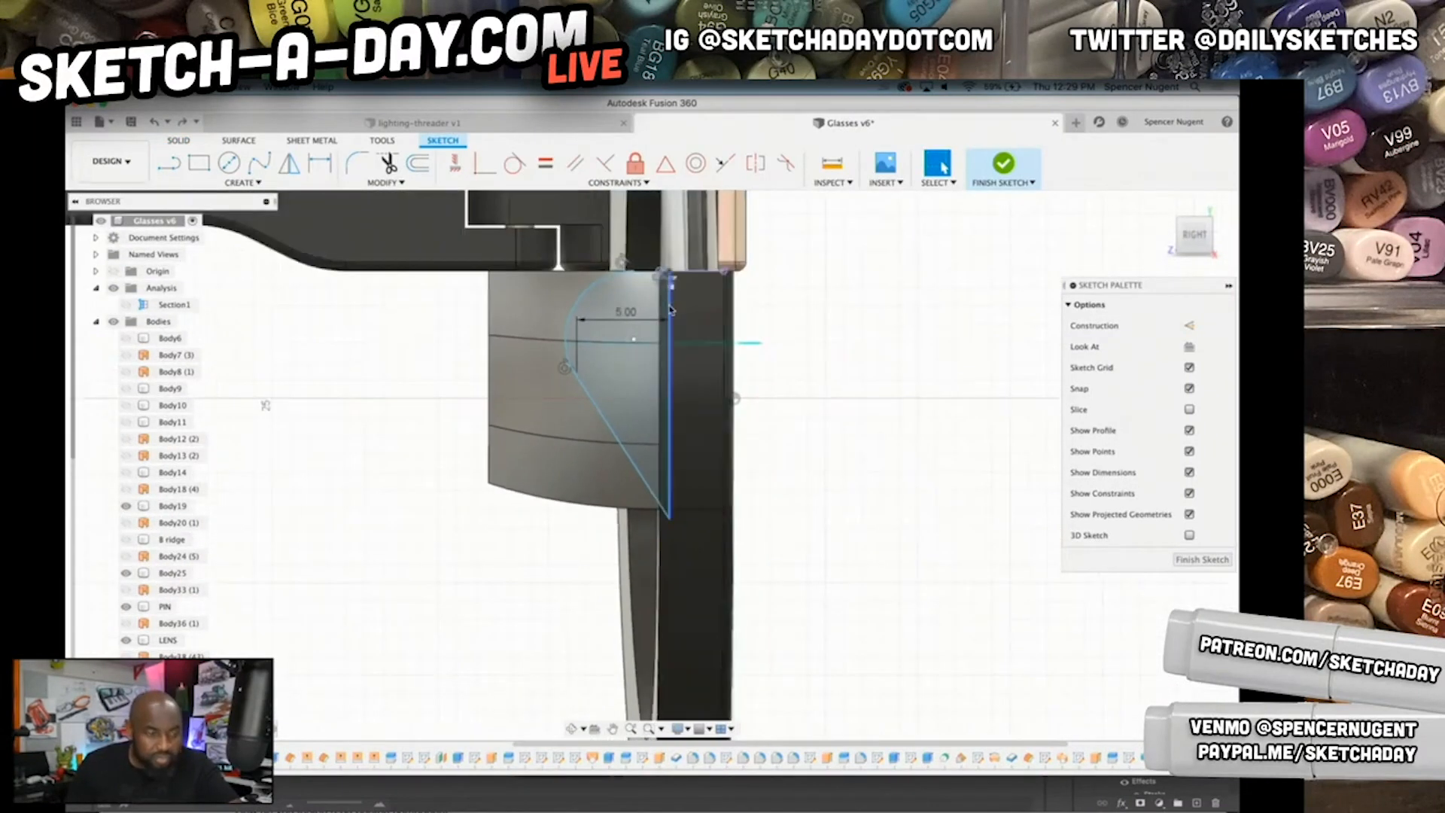
scroll(670, 299, "up", 3)
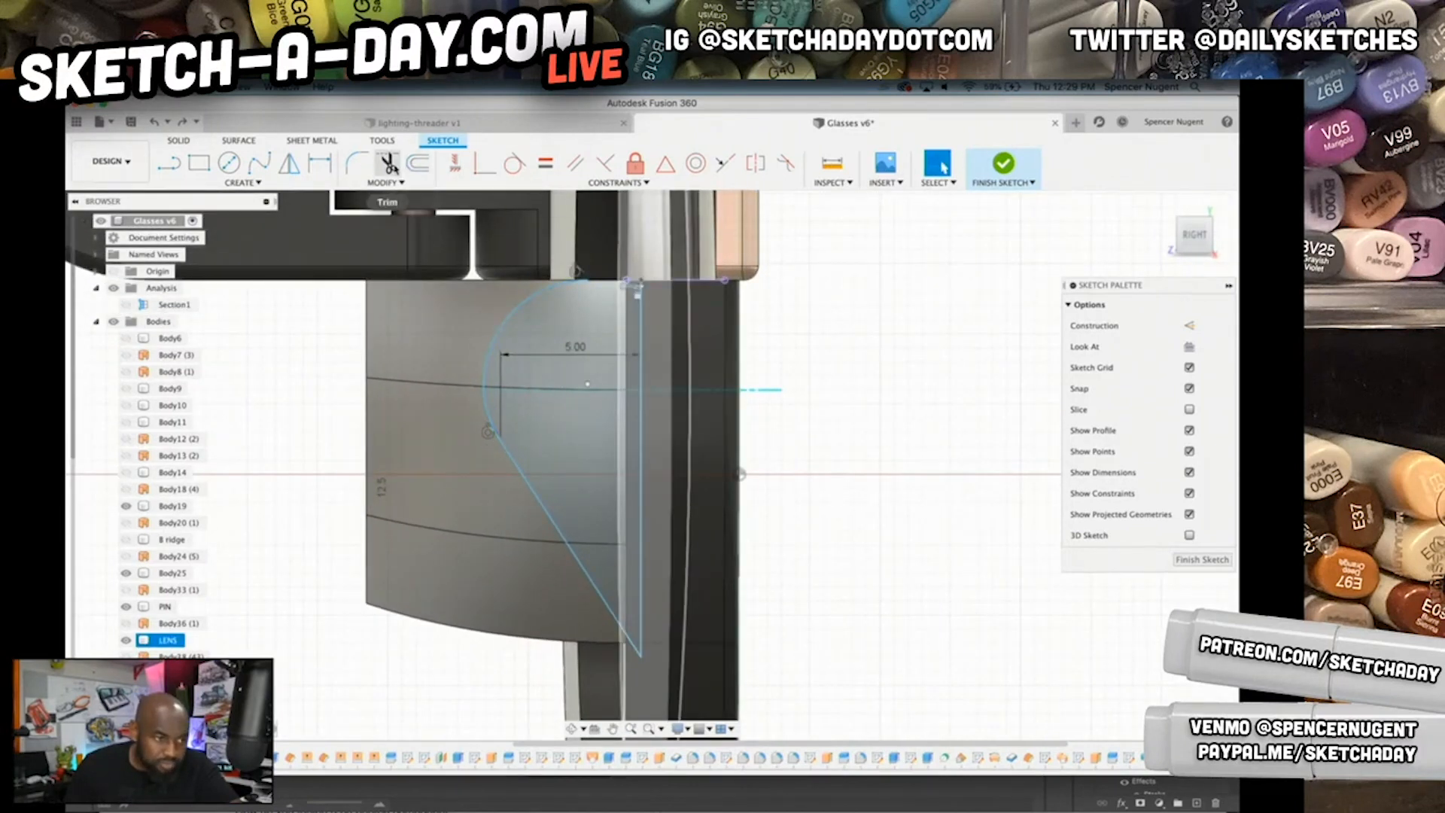
key("r")
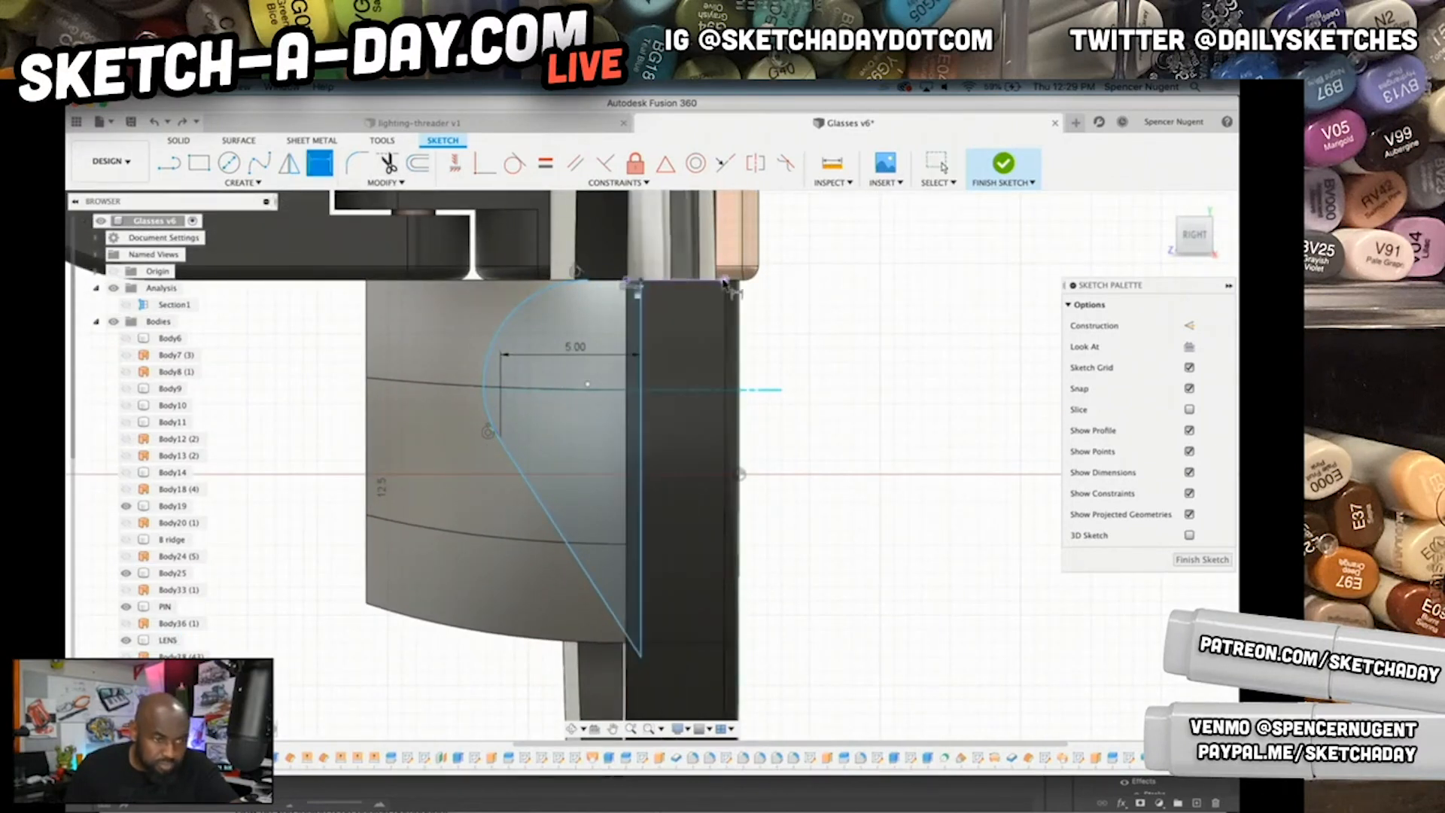
left_click(641, 285)
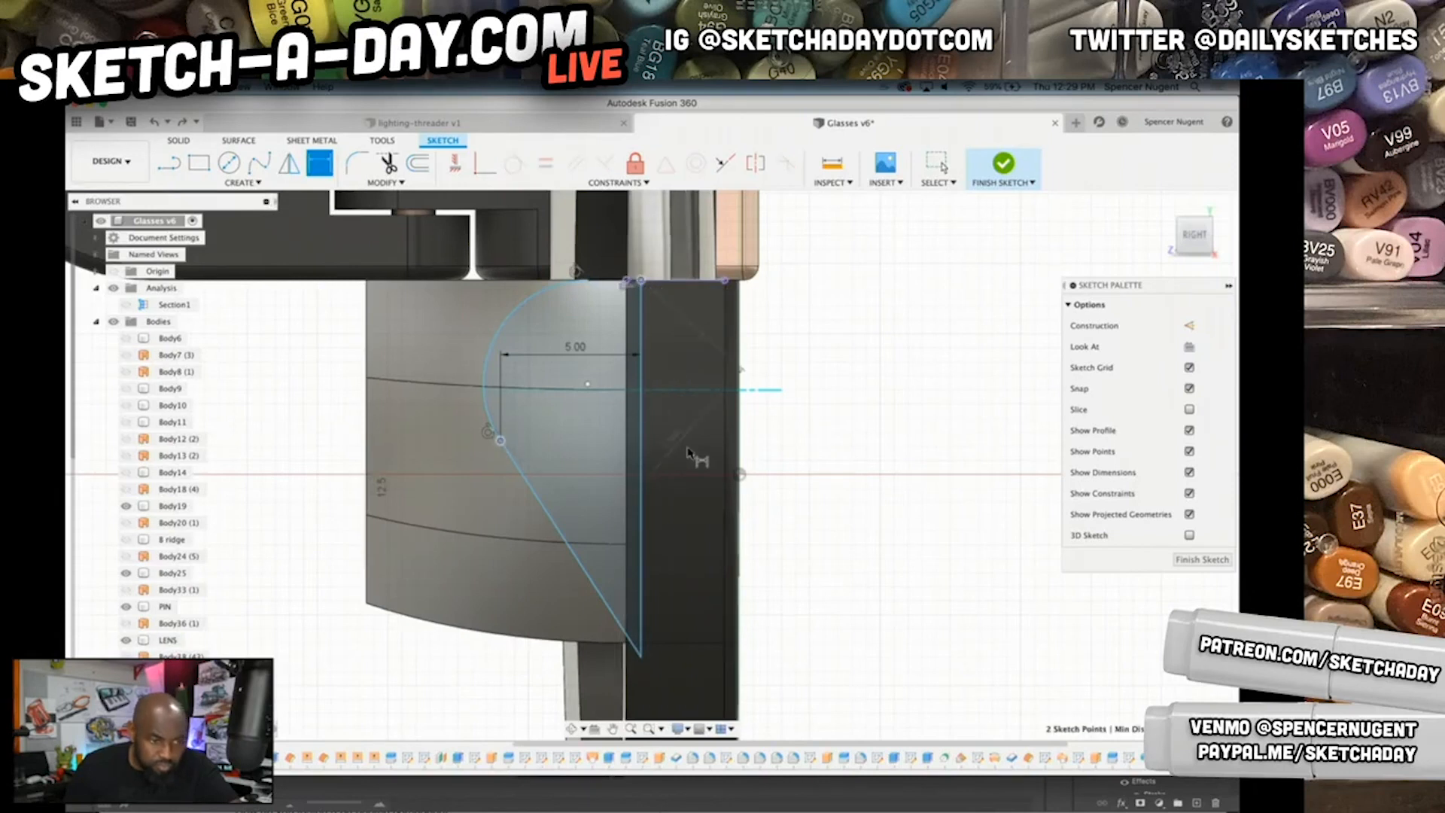
left_click(786, 350)
type("5")
key("Return")
scroll(767, 493, "down", 5)
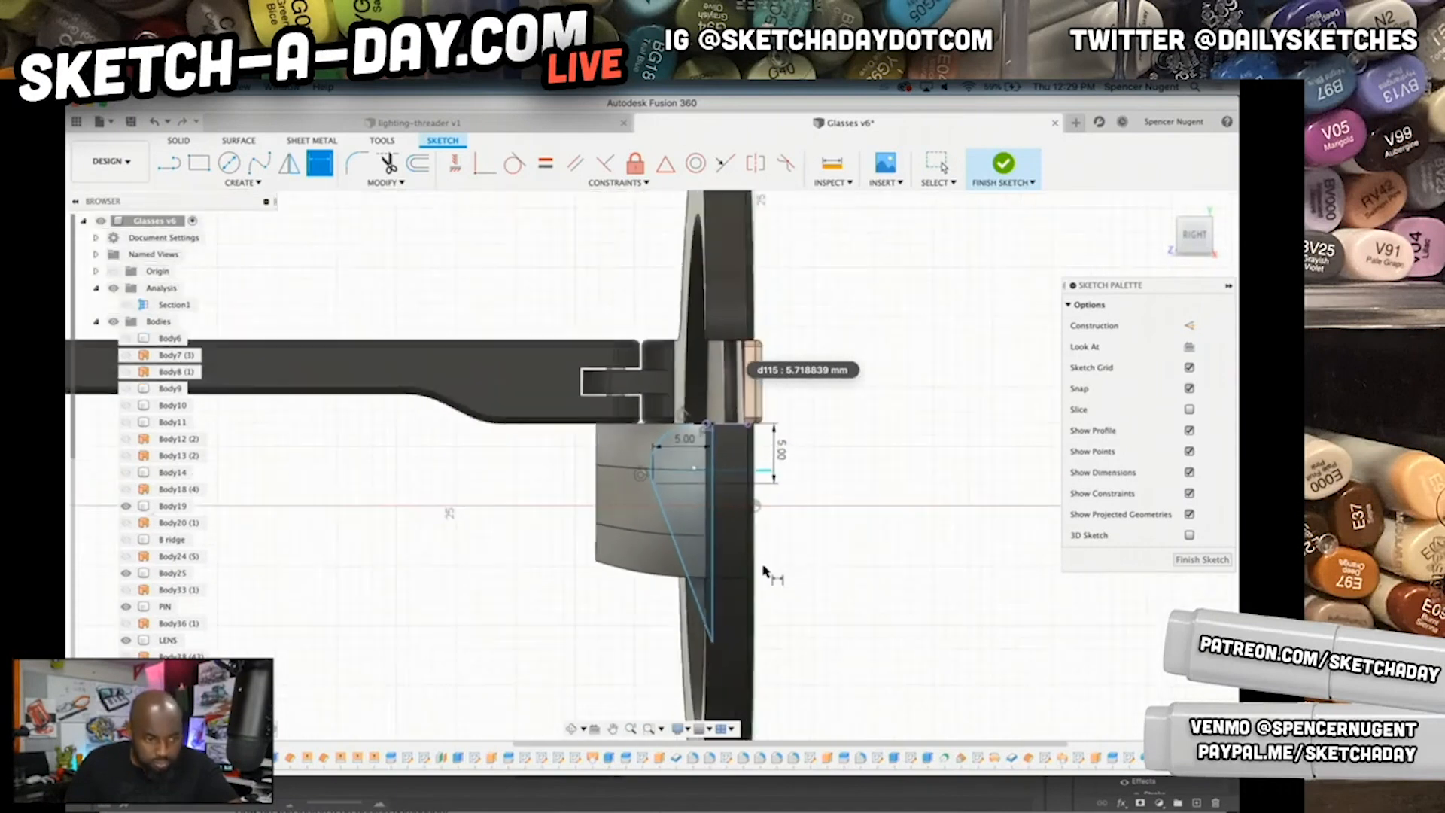
scroll(765, 572, "up", 3)
middle_click_drag(766, 572, 673, 680, "shift")
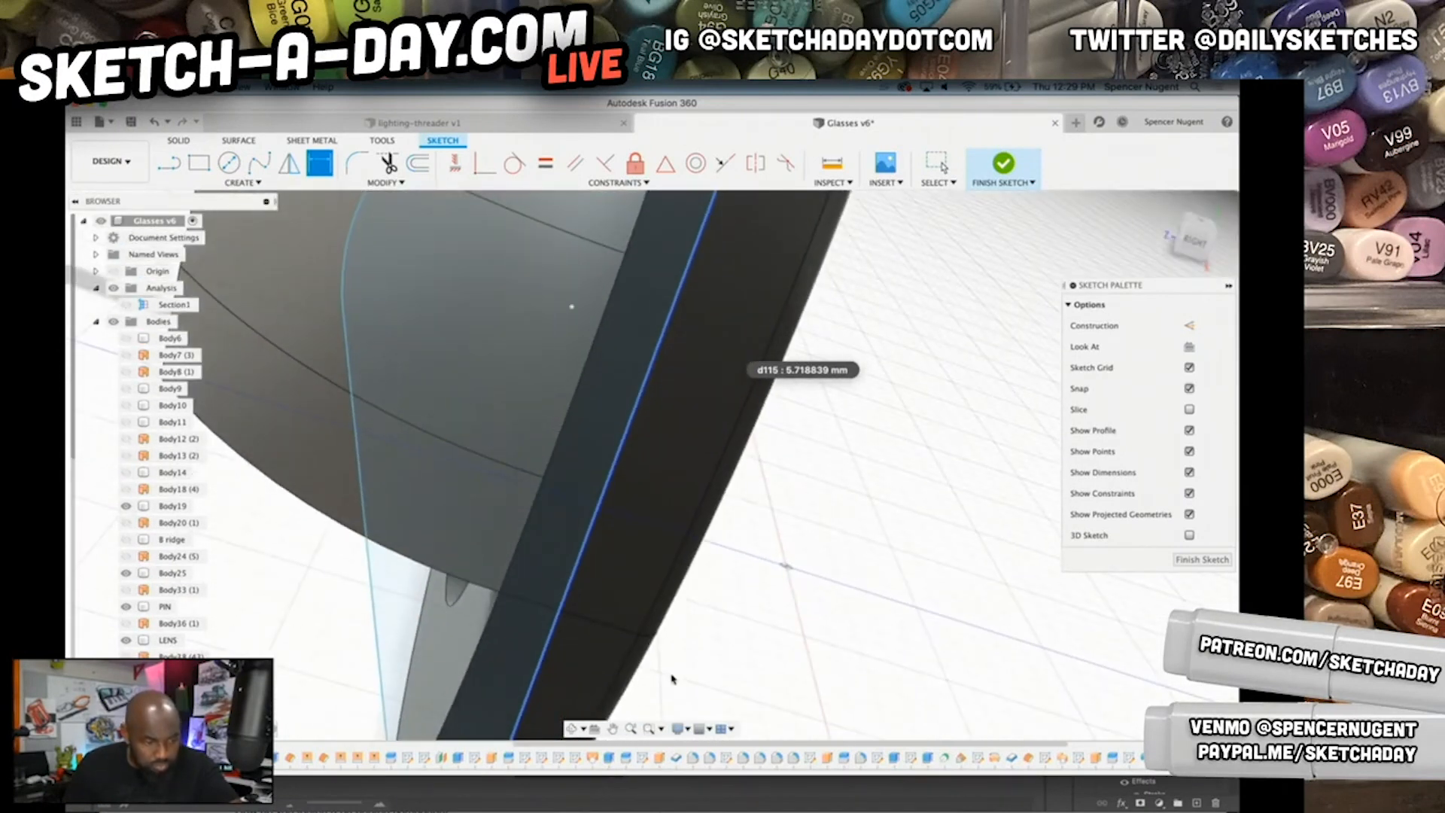
- Shorten the nose pad profile by moving its lower endpoint up toward the pad block's bottom edge, and finish the sketch
key("a")
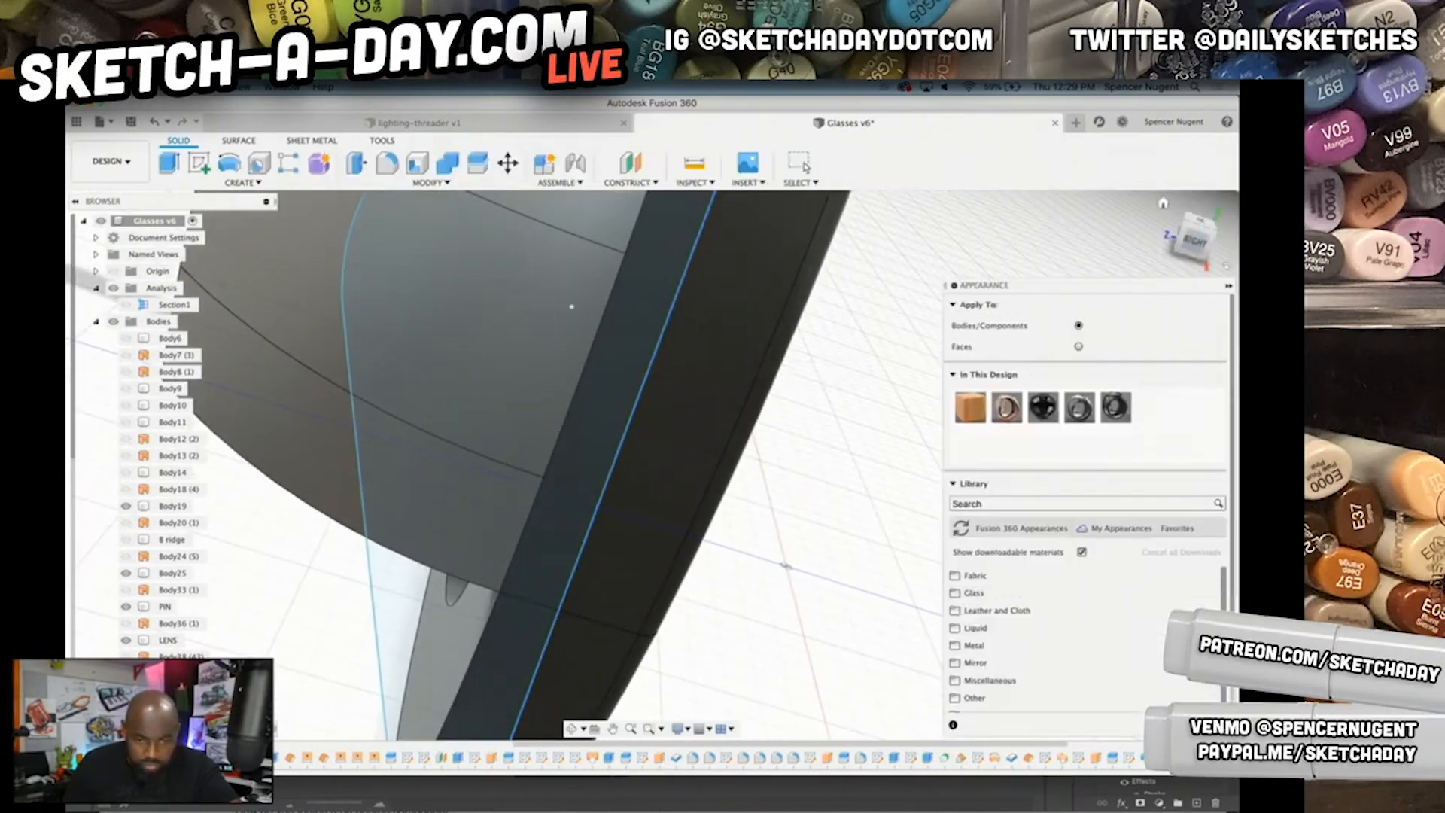
left_click(1206, 726)
scroll(667, 621, "down", 5)
middle_click_drag(667, 623, 673, 413)
mouse_move(651, 634)
left_mouse_down()
mouse_move(688, 413)
mouse_move(655, 429)
mouse_move(664, 489)
left_mouse_up()
left_click(1208, 560)
- Fillet the two edges at the nose pad's lower end, where it meets the frame, with a 3 mm radius
middle_click_drag(471, 553, 591, 594, "shift")
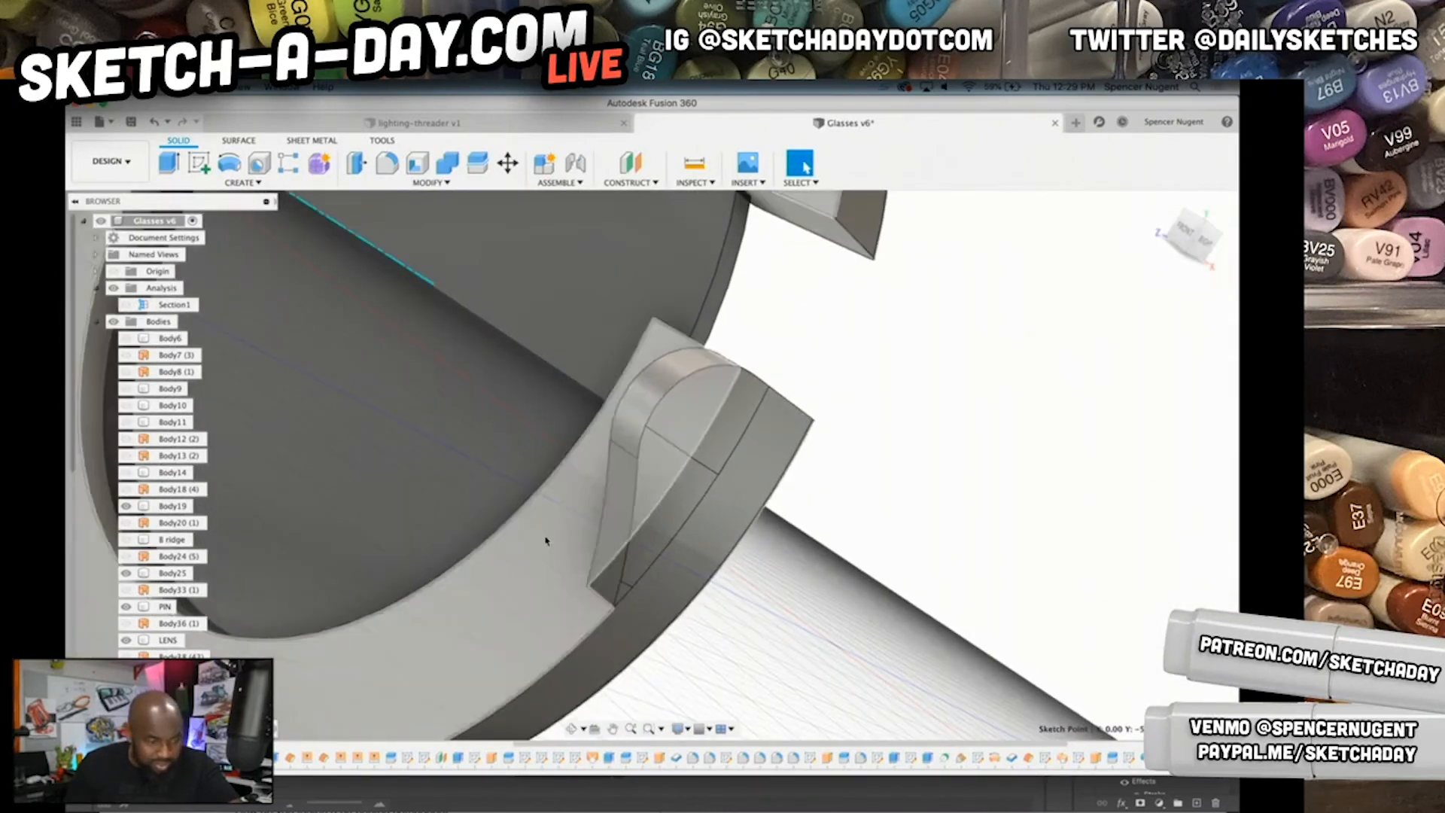
left_click(385, 163)
left_click(599, 598)
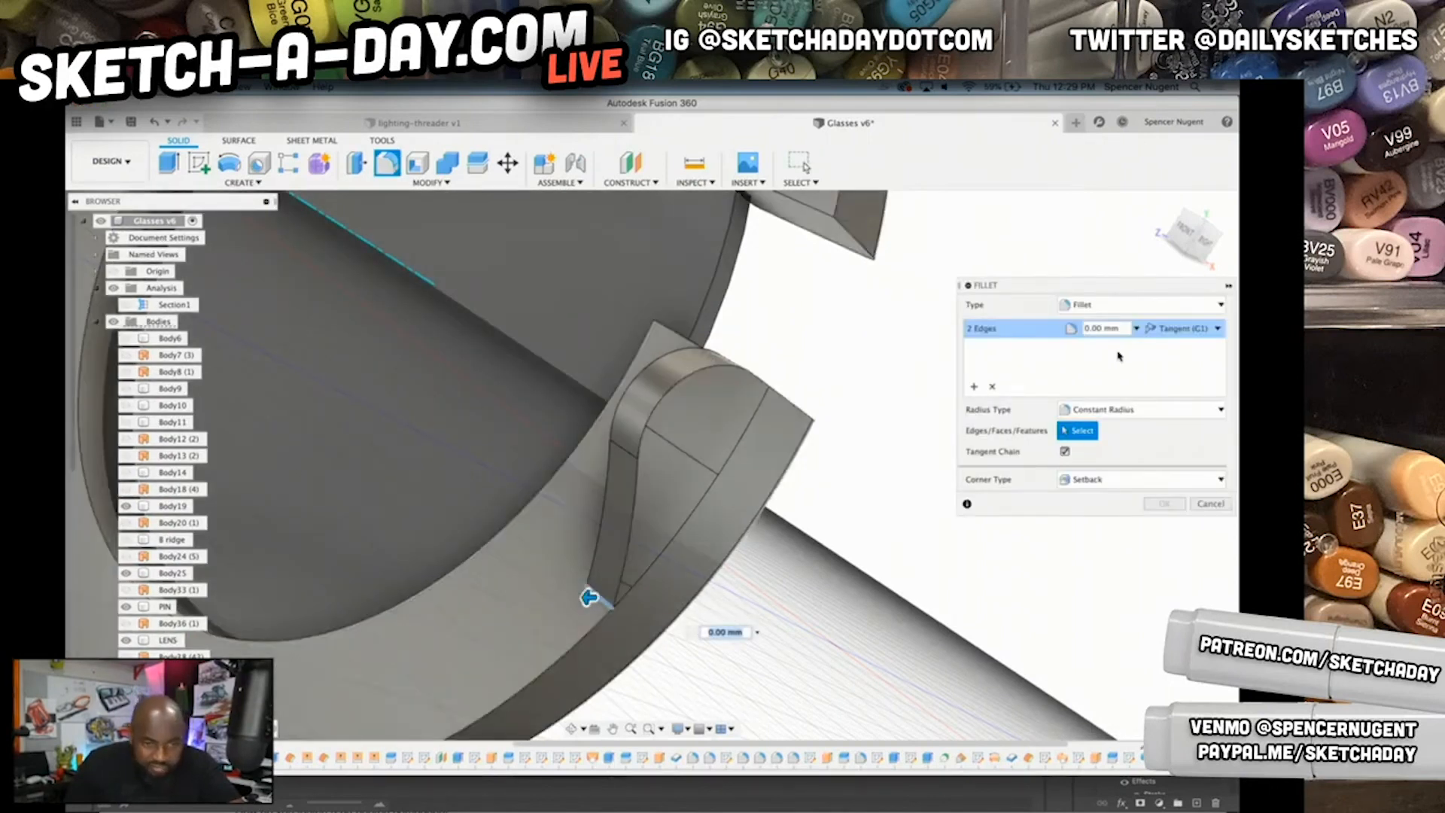
type("3")
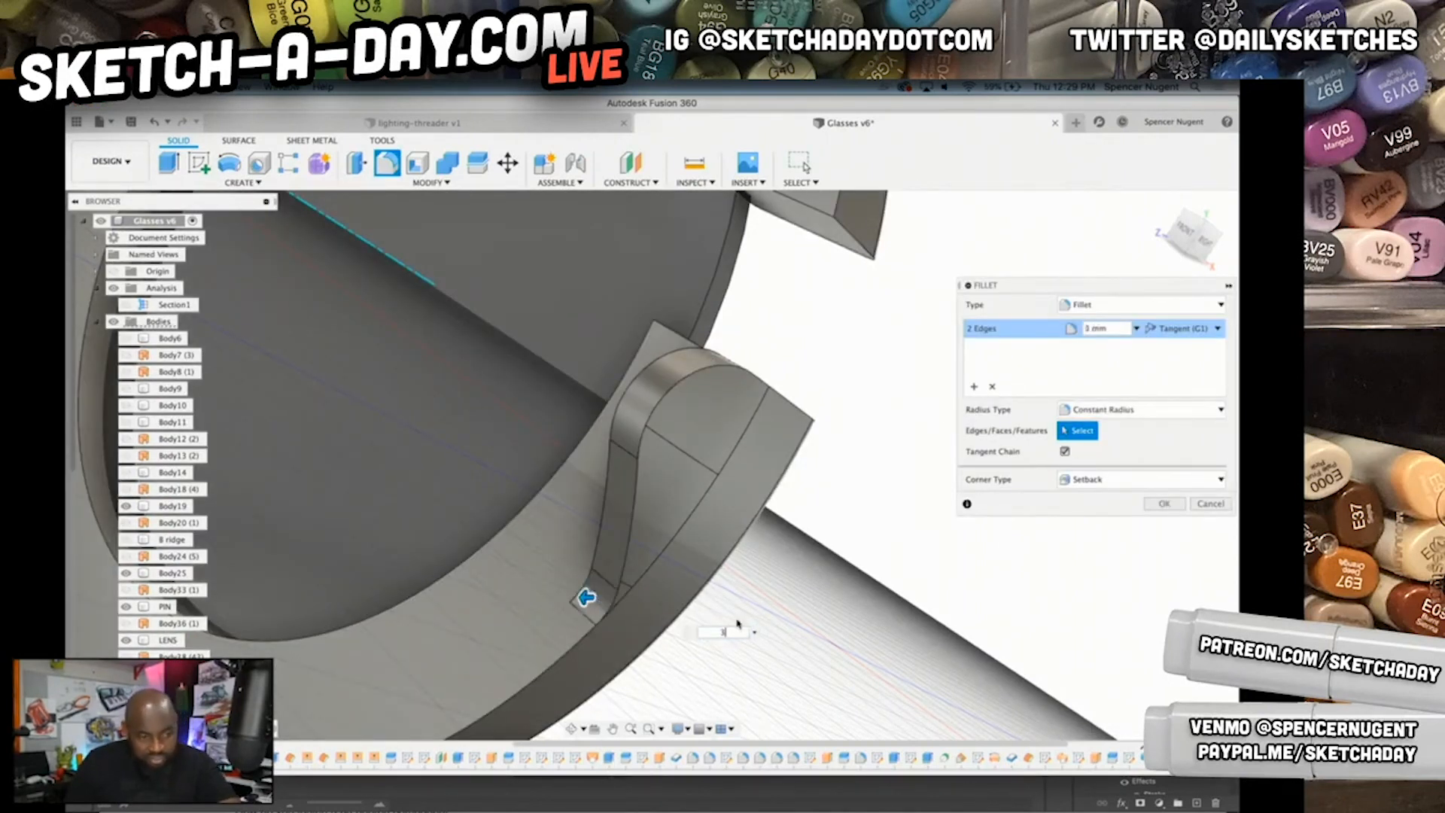
left_click(1164, 504)
- Show the hidden bridge body next to the lens frame
middle_click_drag(694, 402, 947, 476, "shift")
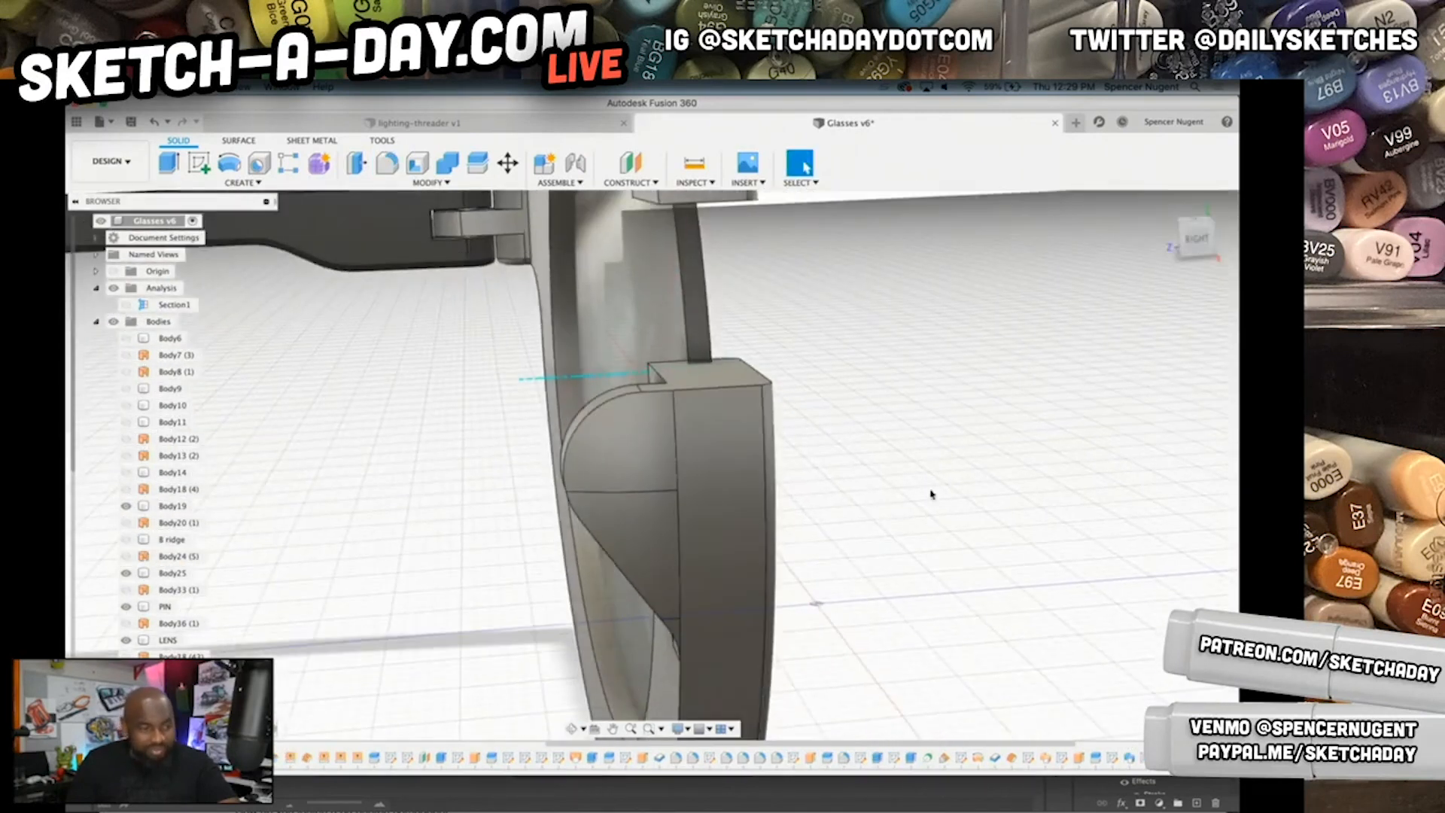
left_click(126, 540)
scroll(577, 548, "down", 2)
scroll(578, 548, "down", 3)
middle_click_drag(888, 561, 697, 603, "shift")
scroll(887, 586, "down", 3)
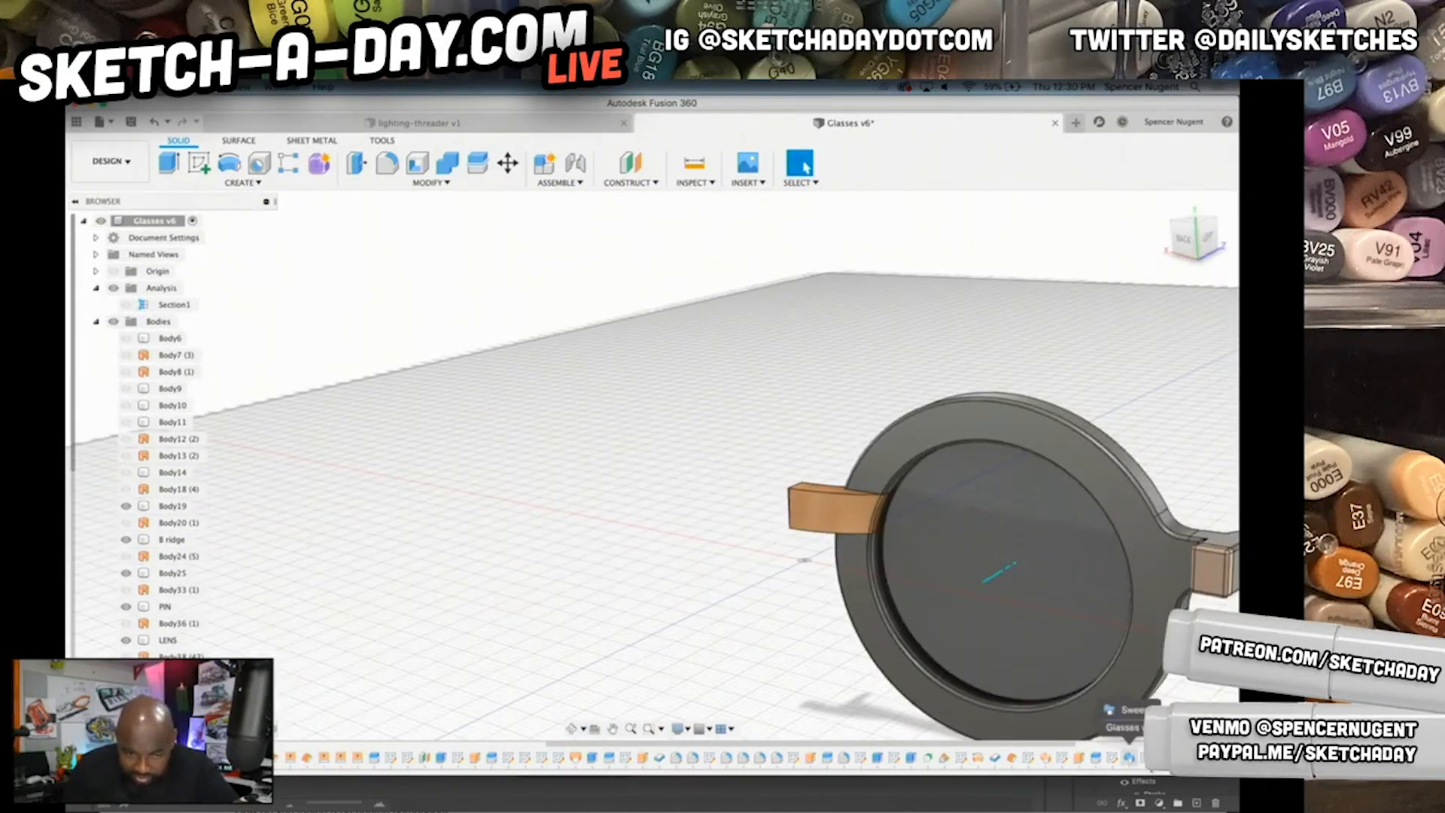
- Roll the design history forward to its end to bring back the mirrored half of the glasses
left_click_drag(1052, 744, 1192, 746)
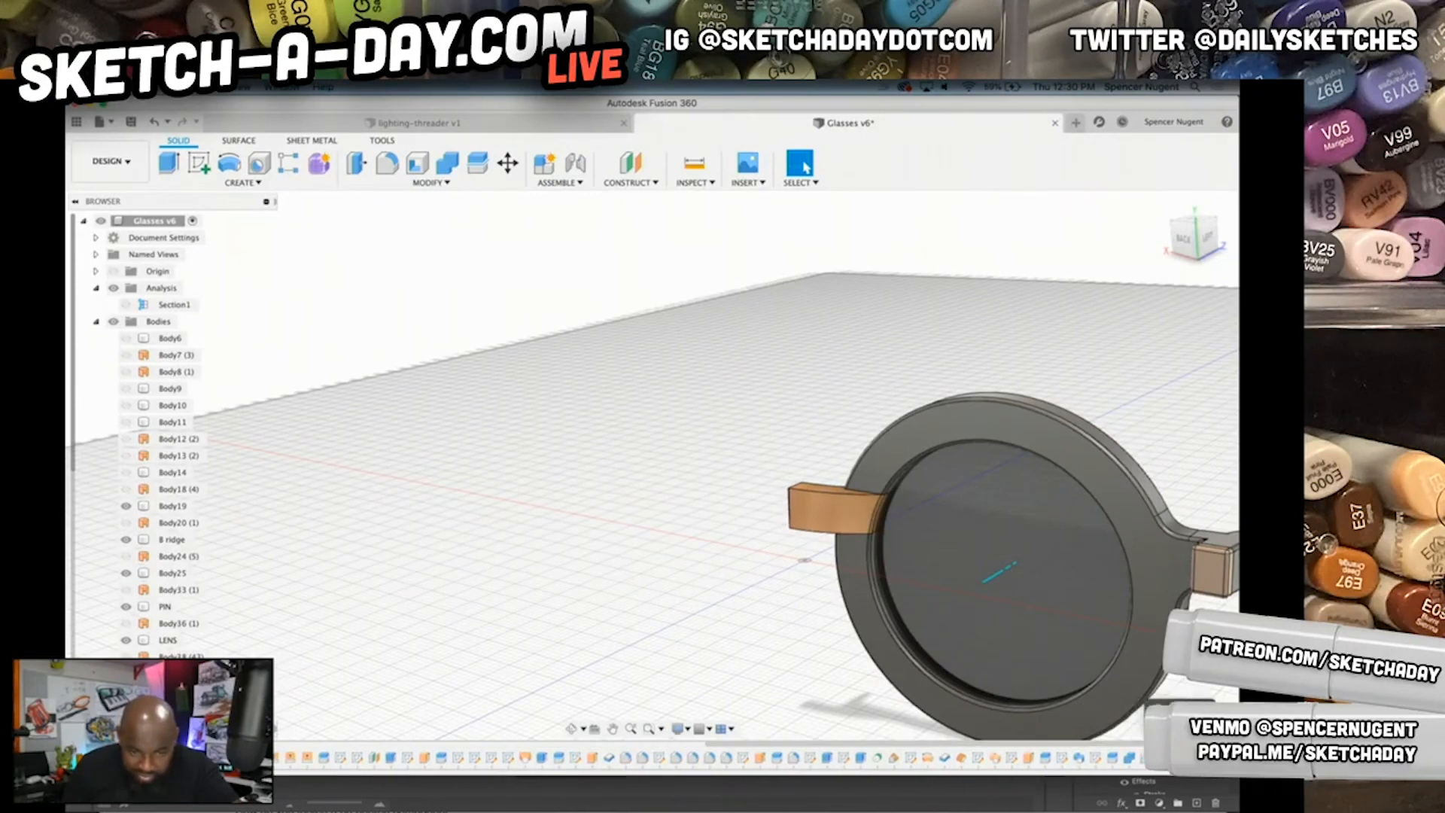
scroll(979, 640, "down", 5)
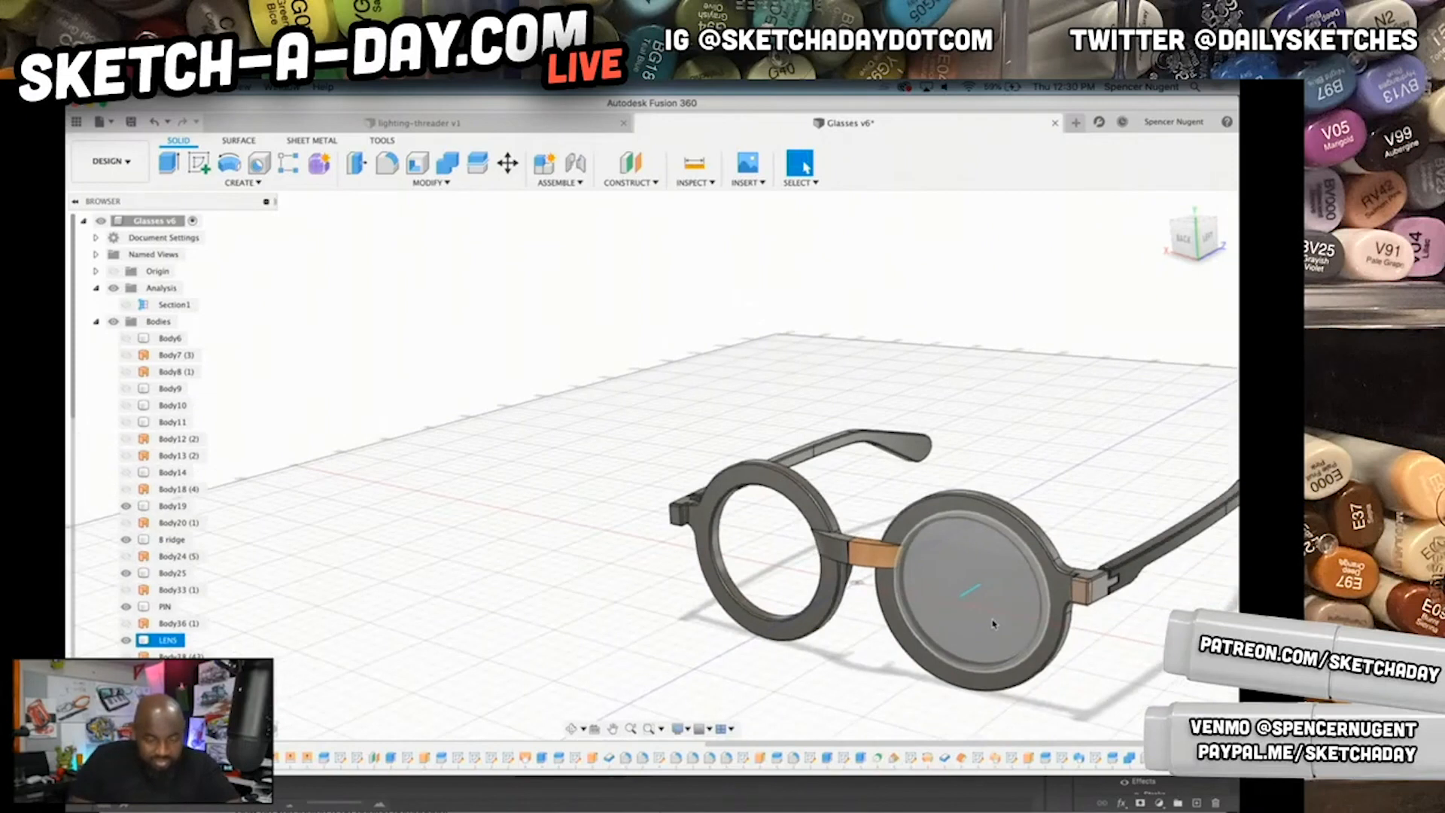
scroll(1093, 702, "up", 3)
- Edit the mirror feature and try to replace its selected bodies with the LENS body
right_click(1197, 758)
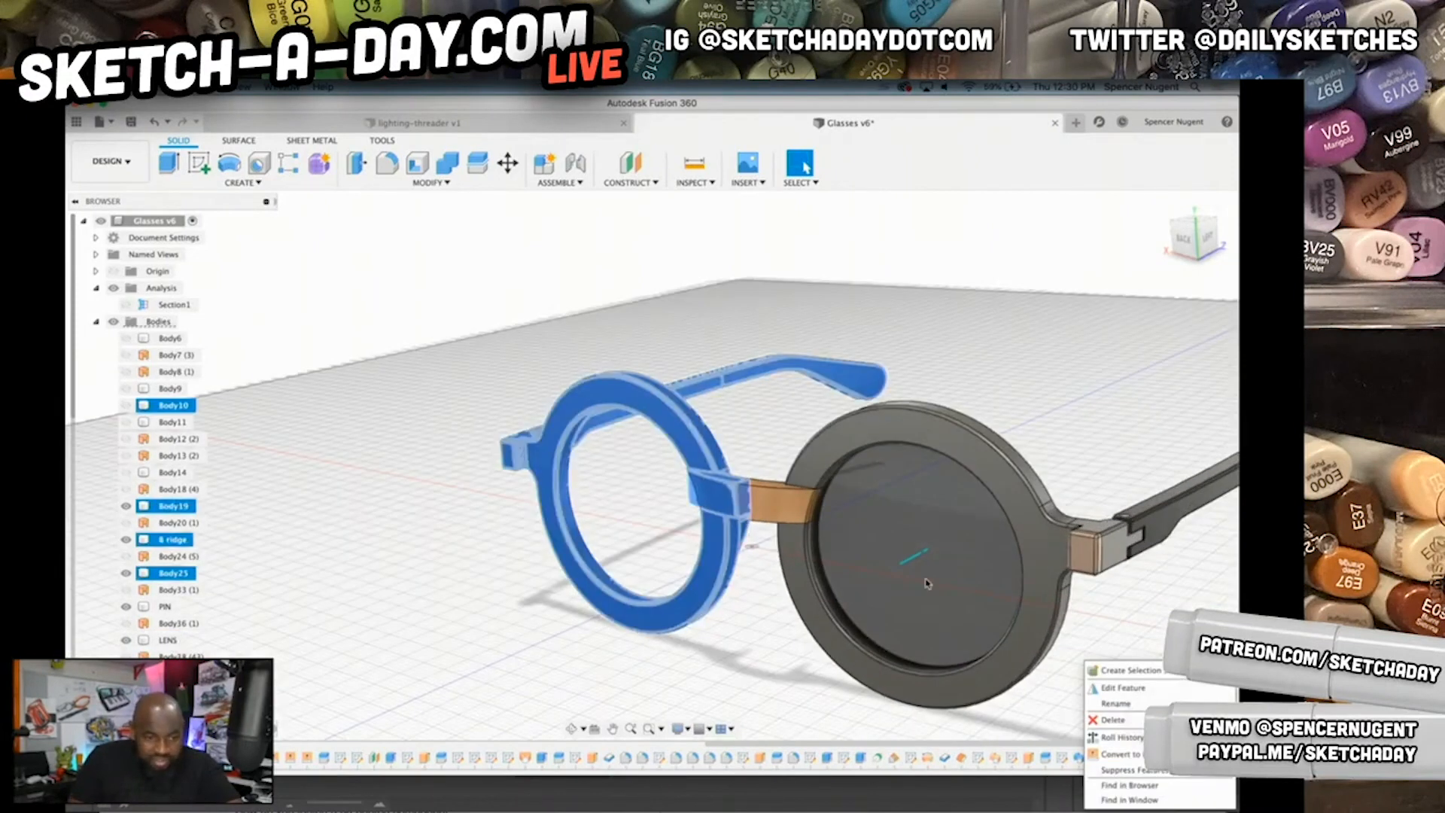
left_click(1123, 687)
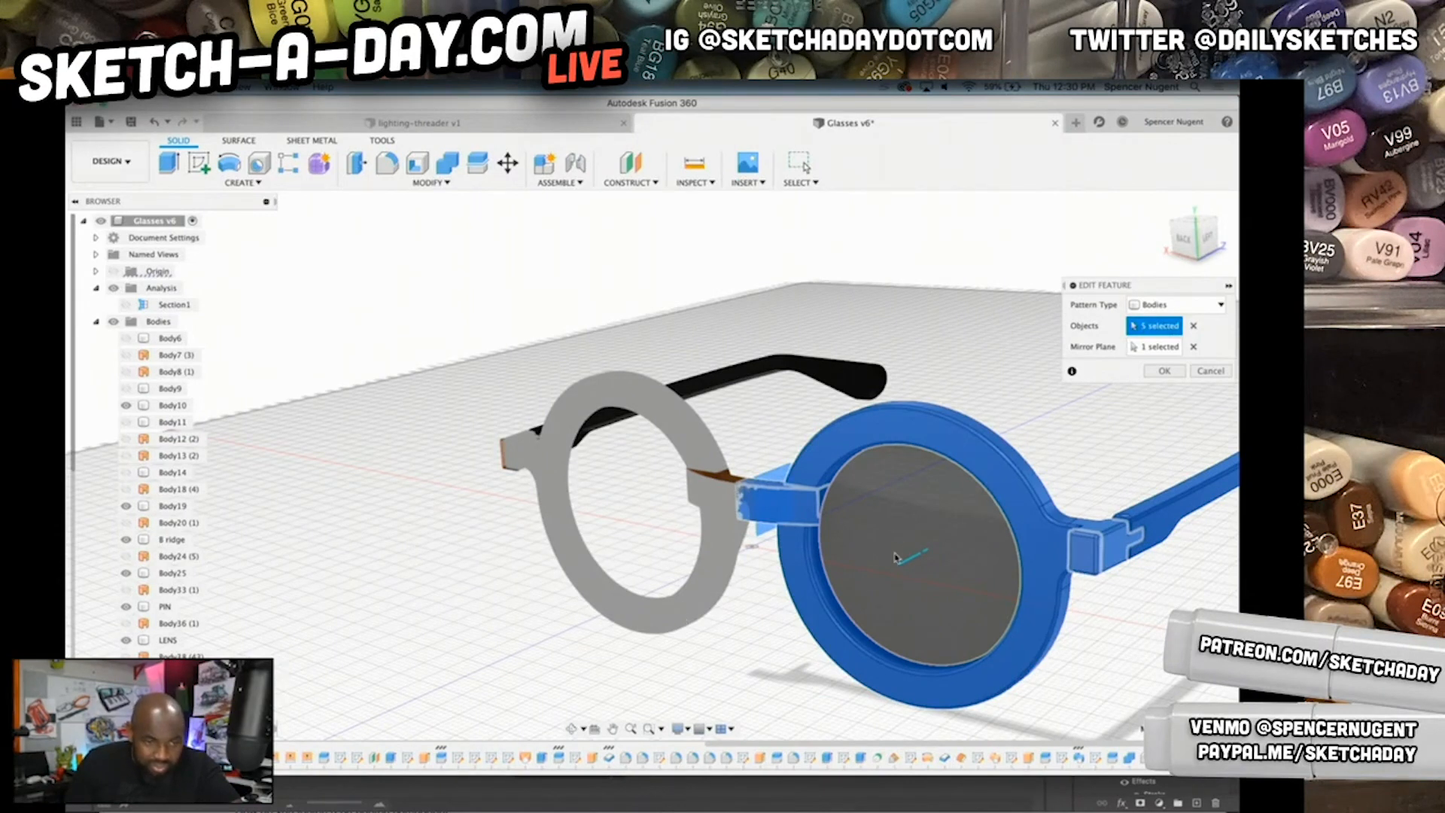
middle_click_drag(643, 538, 1010, 383, "shift")
left_click(1193, 325)
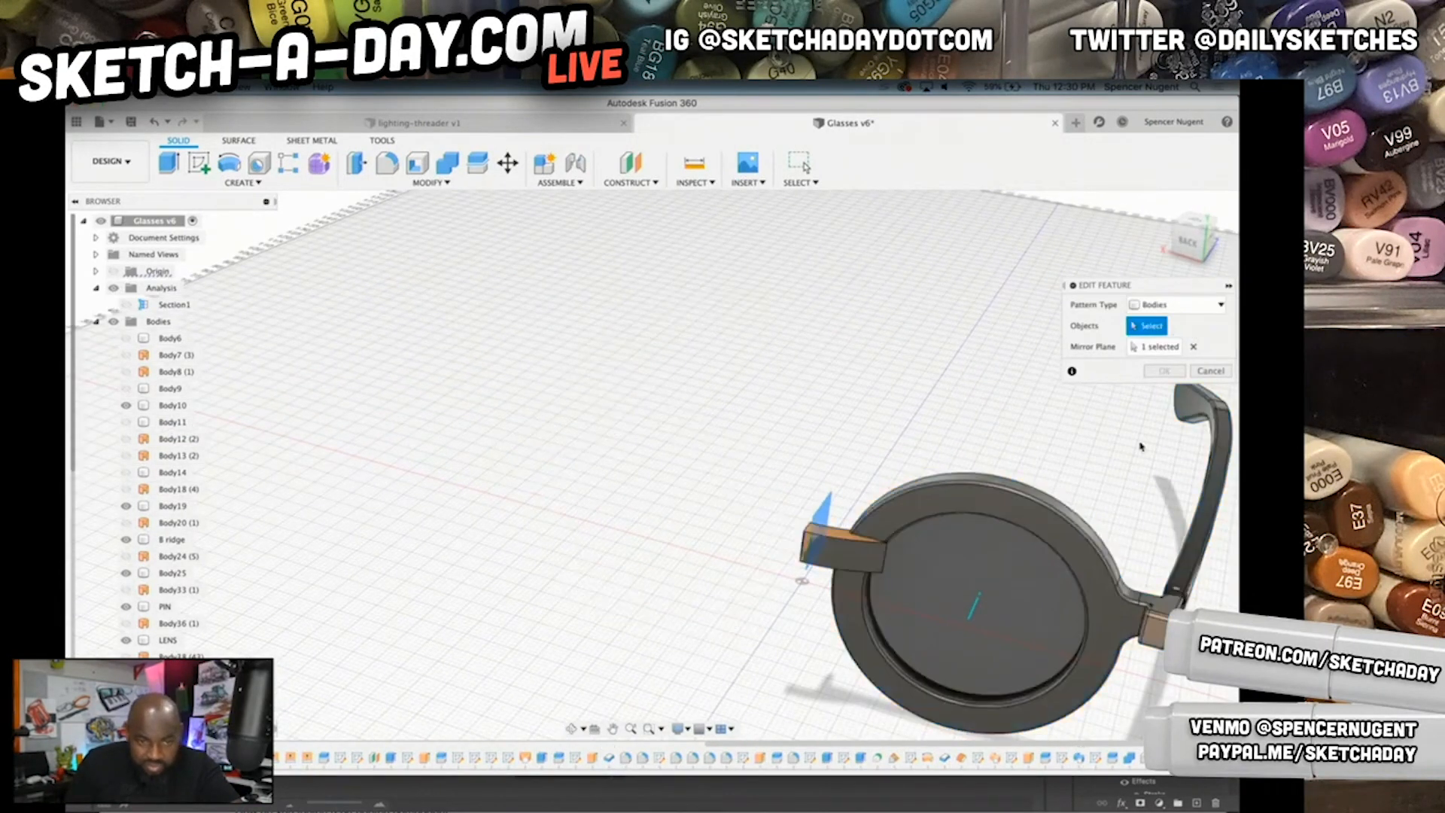
left_click(871, 573)
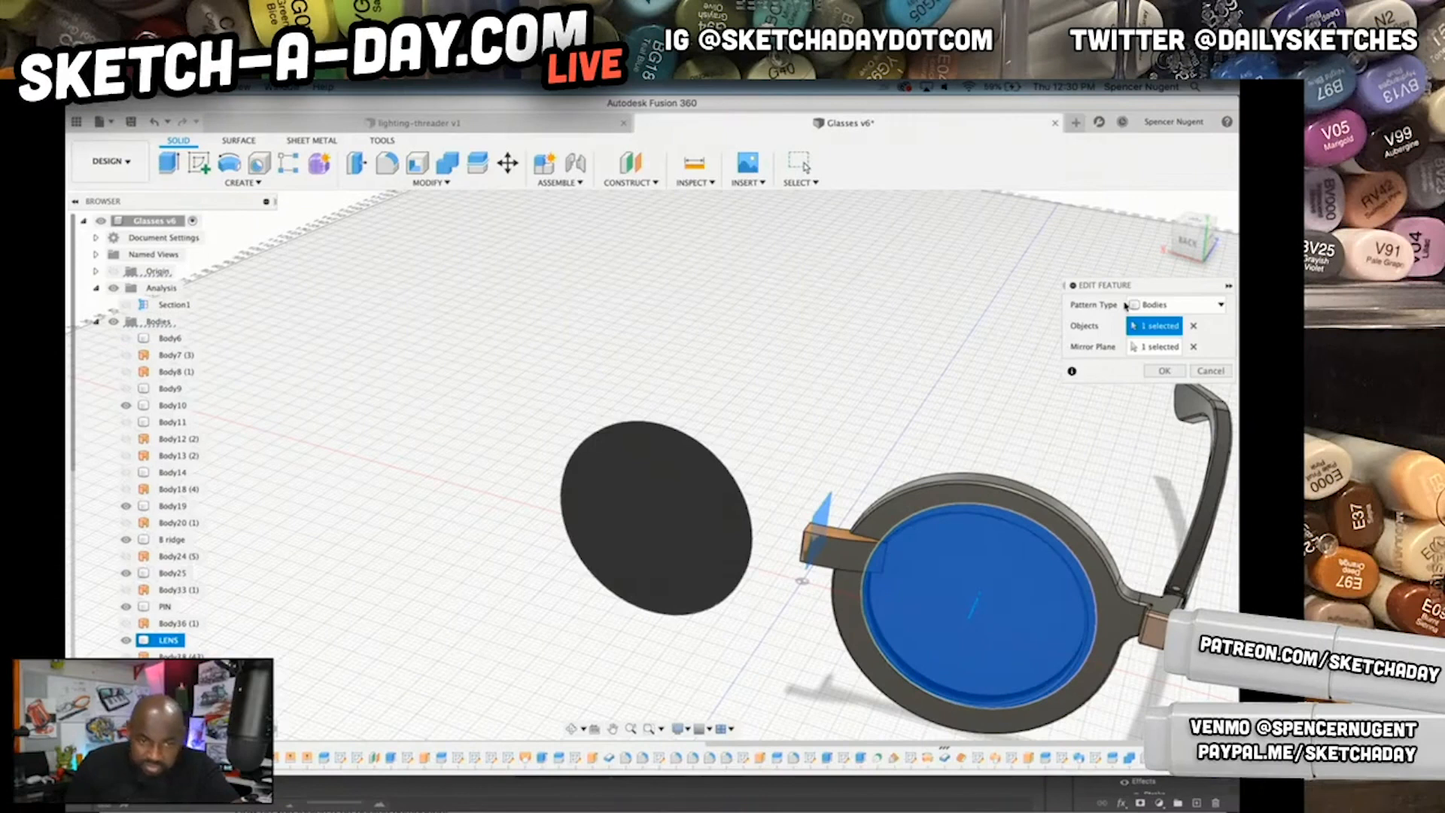
key("Return")
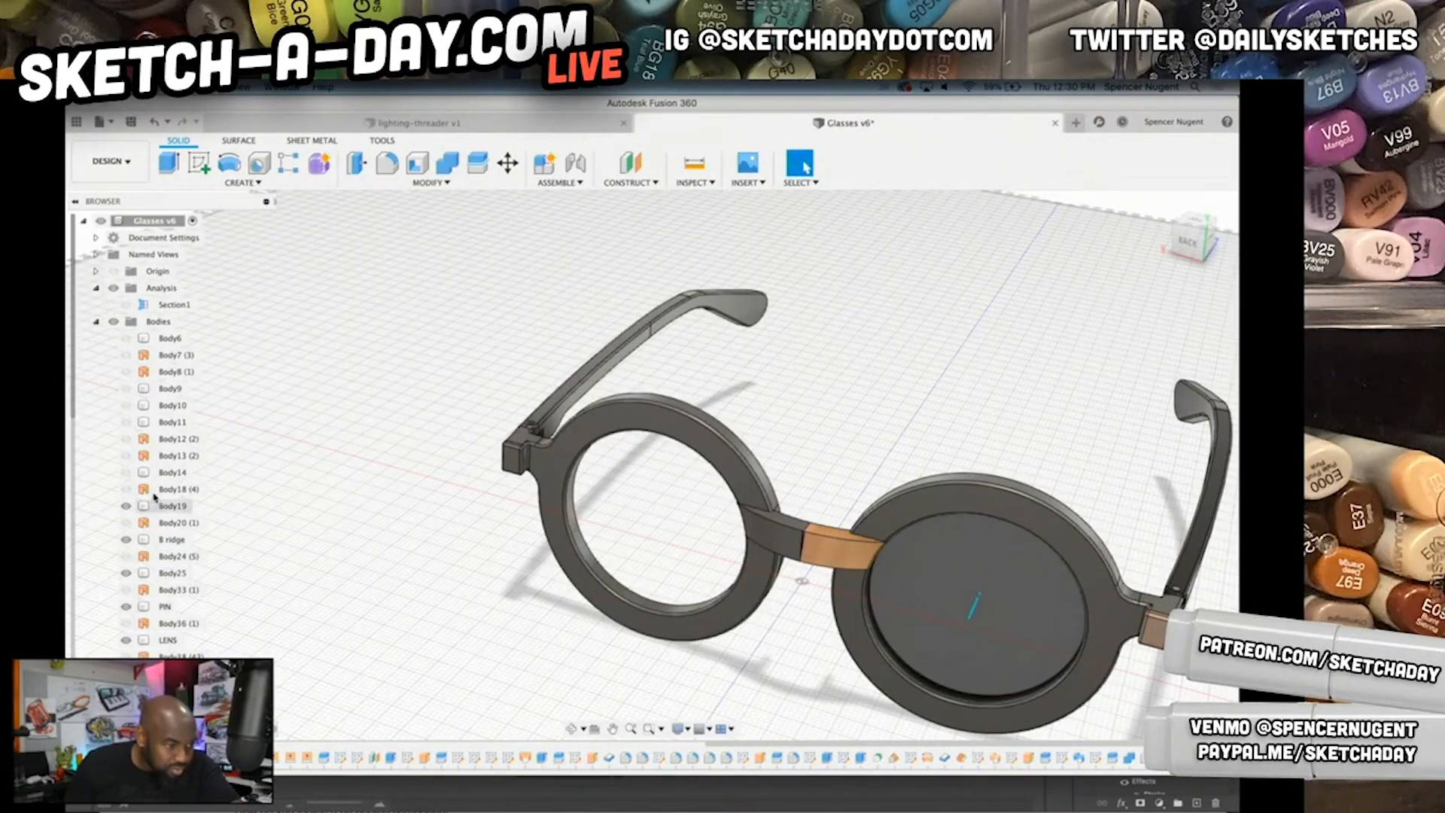
left_click(153, 340)
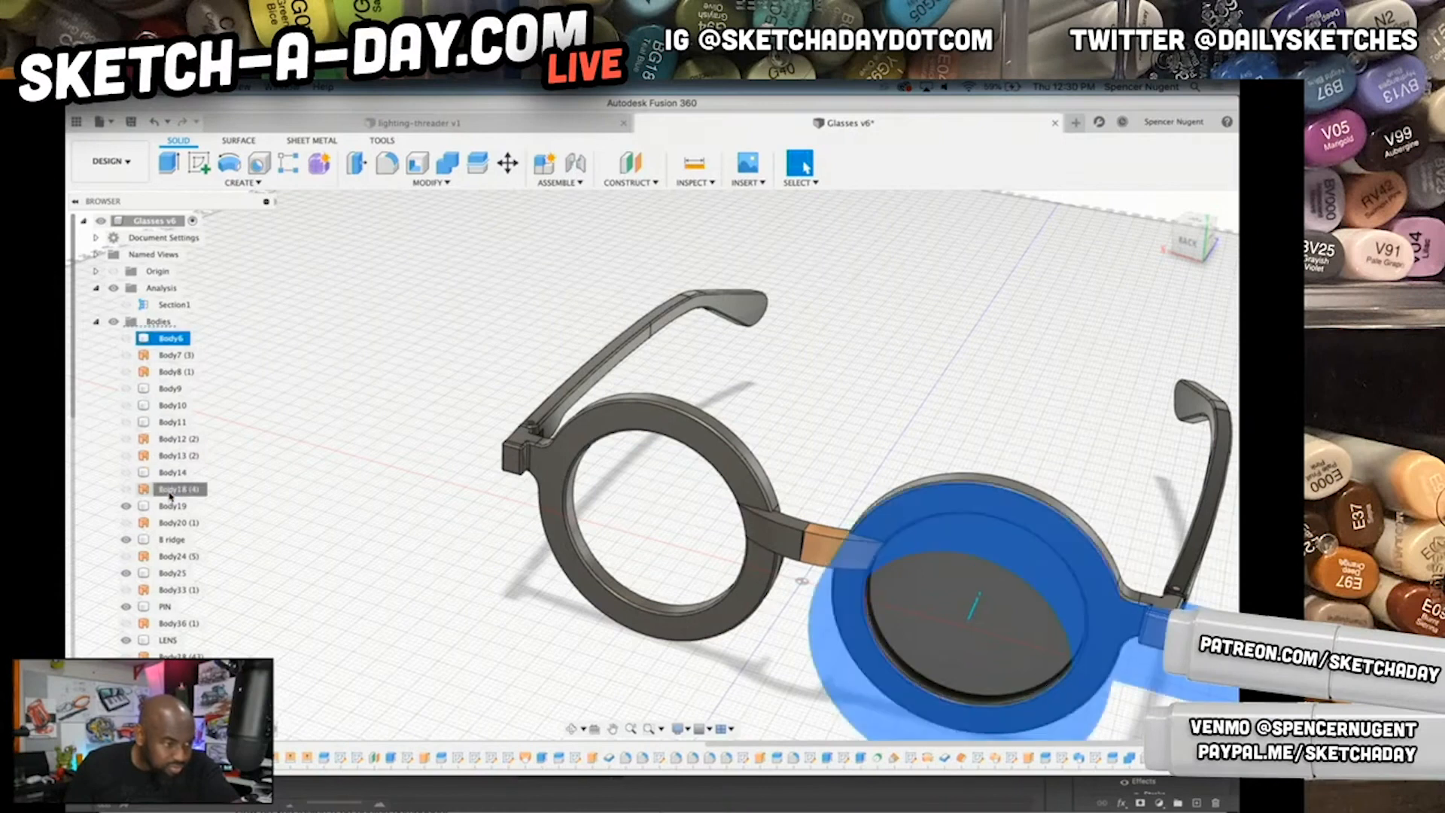
left_click(171, 490, "shift")
right_click(171, 490)
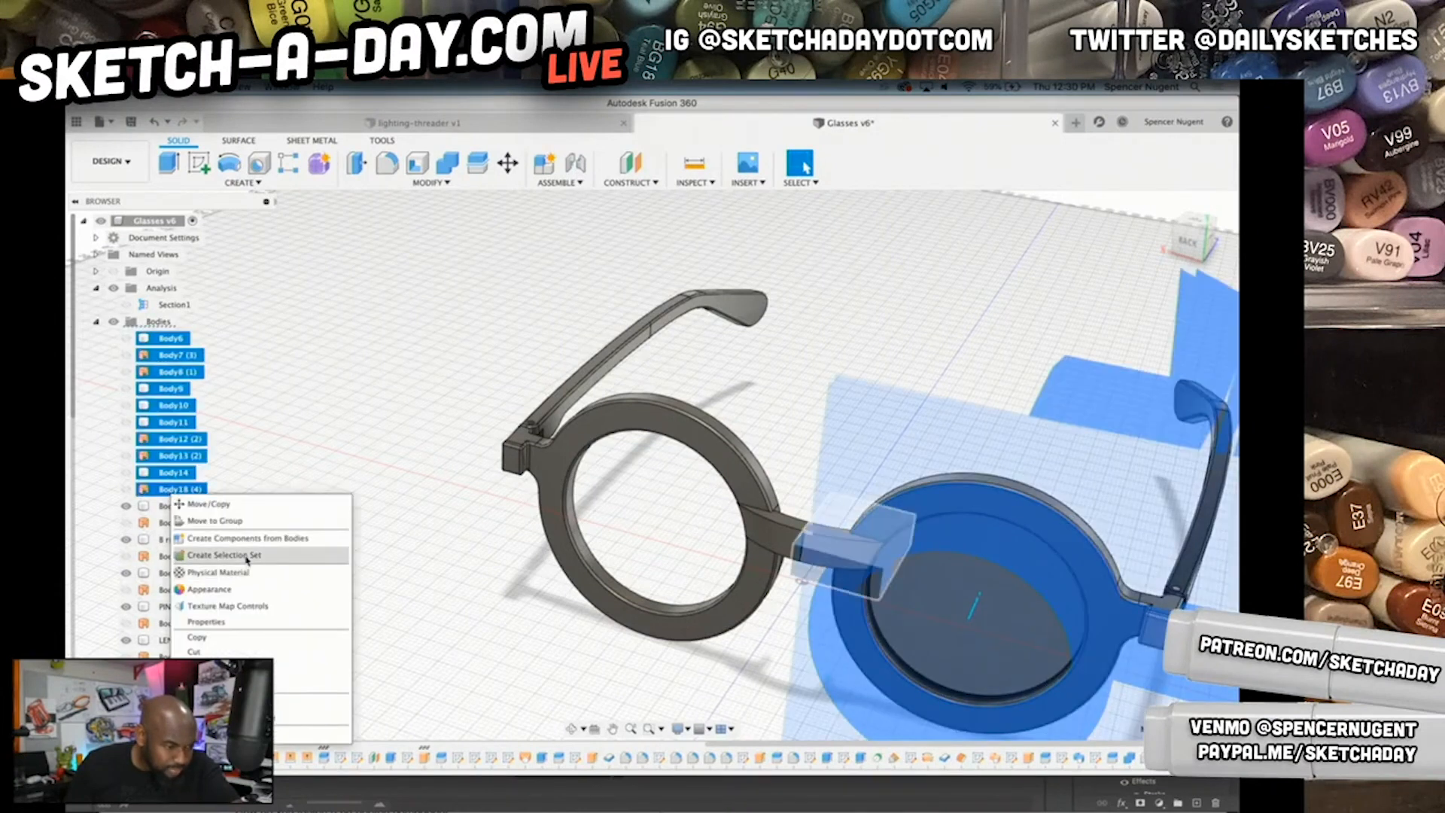
left_click(219, 521)
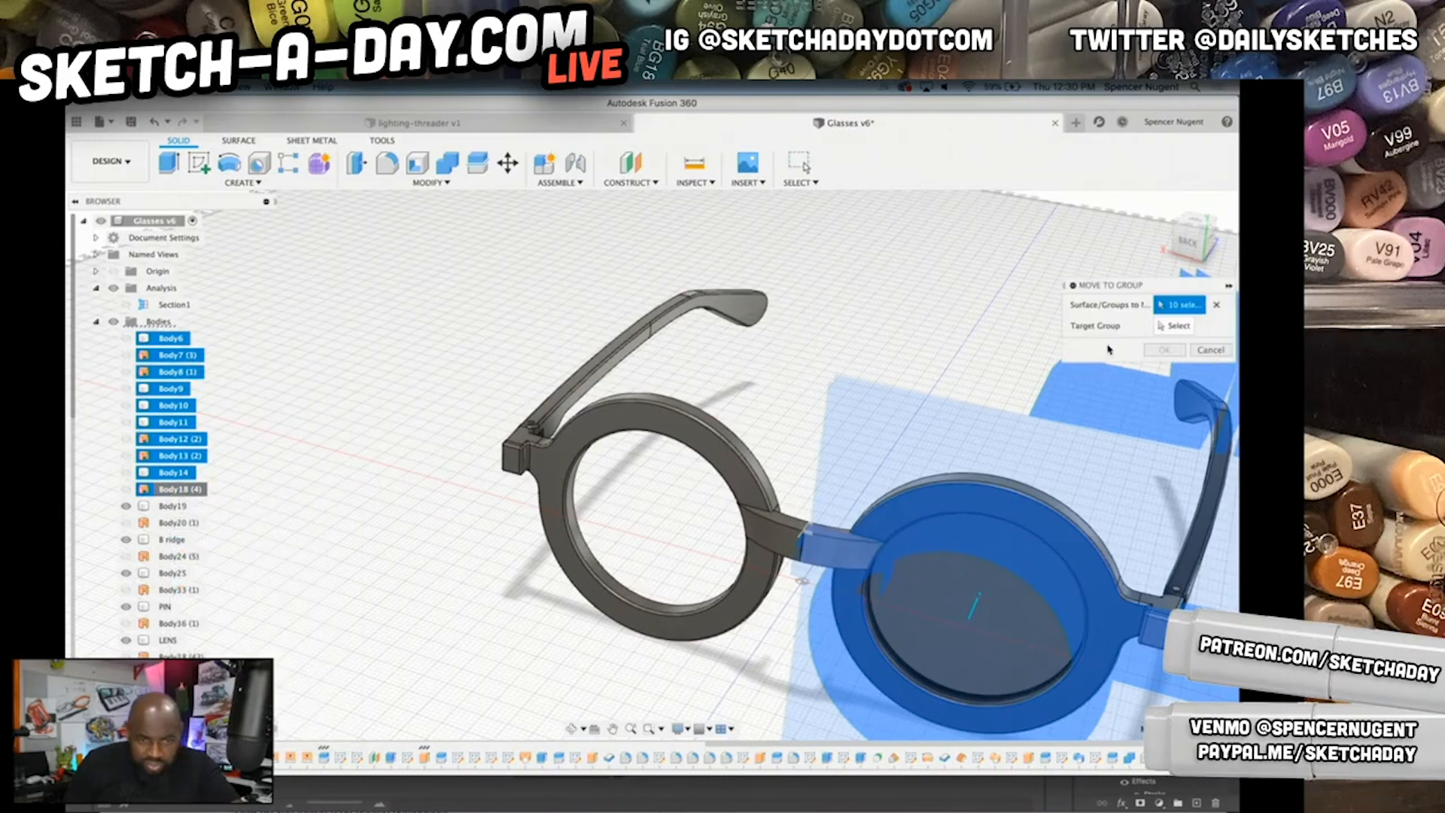
key("Escape")
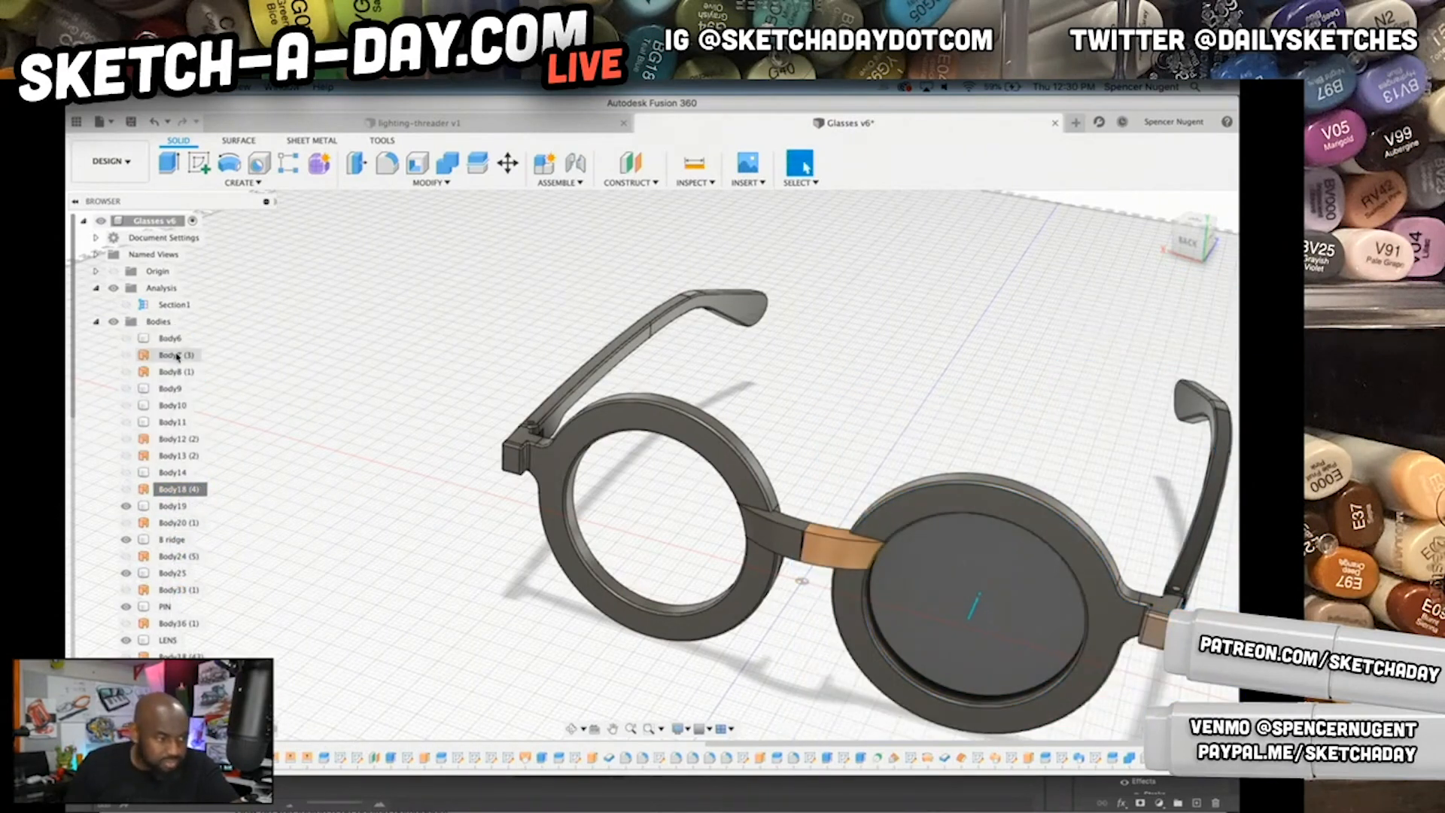
- Reopen the mirror feature and try again to make the LENS body its only mirrored object
middle_click_drag(255, 614, 331, 520)
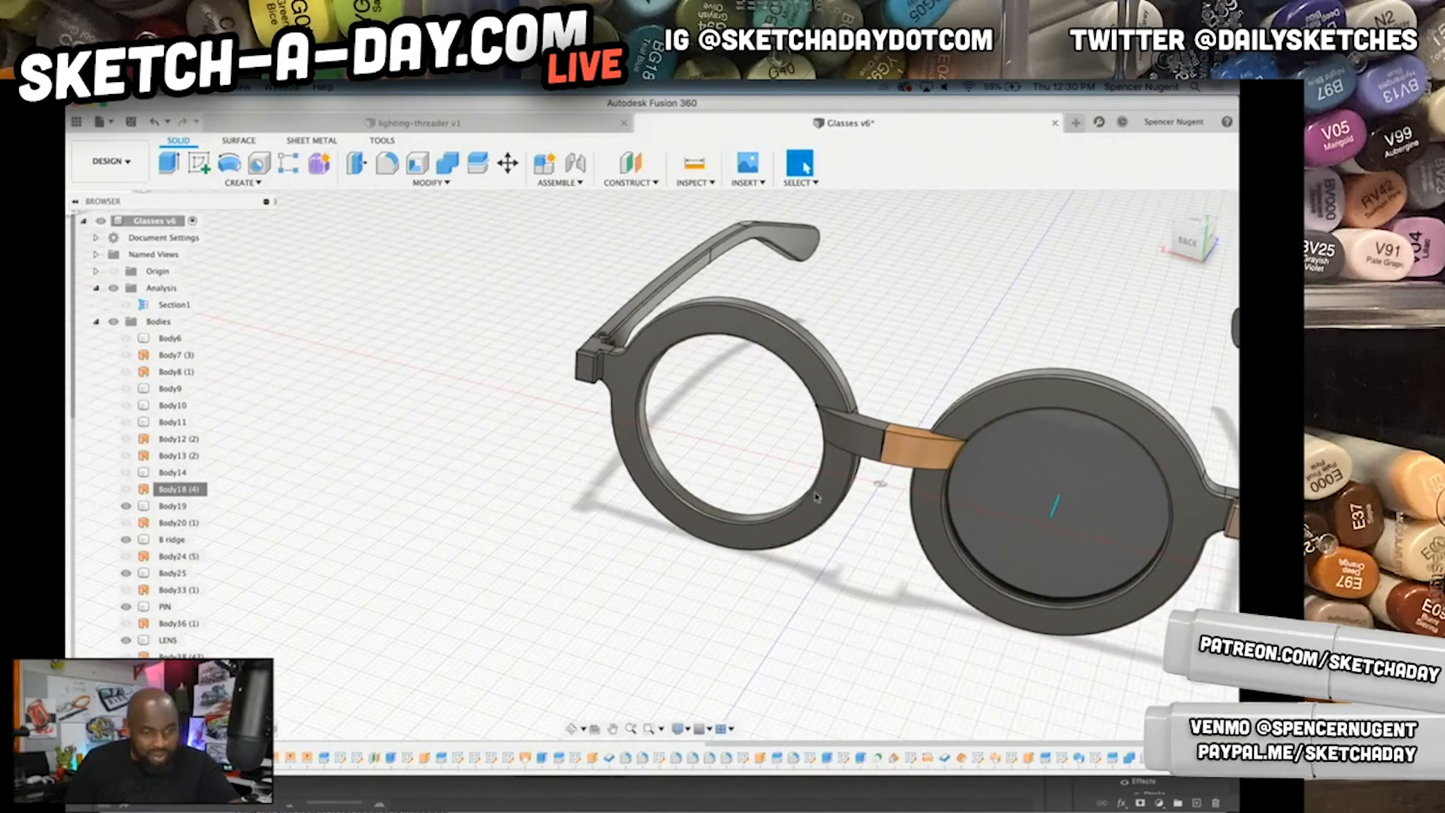
left_click(1068, 512)
middle_click_drag(1069, 512, 732, 500, "shift")
scroll(734, 490, "up", 3)
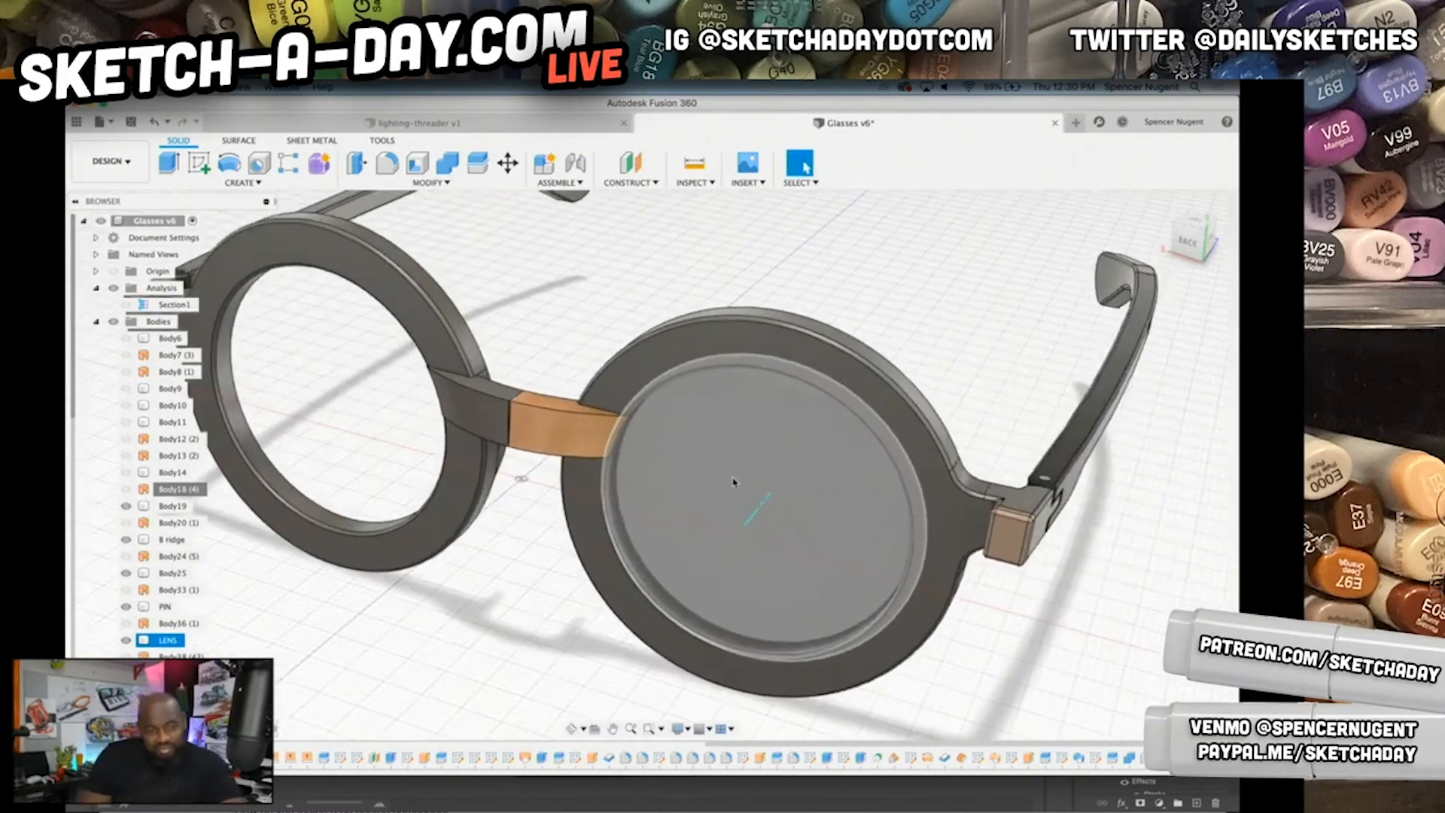
left_click(548, 435)
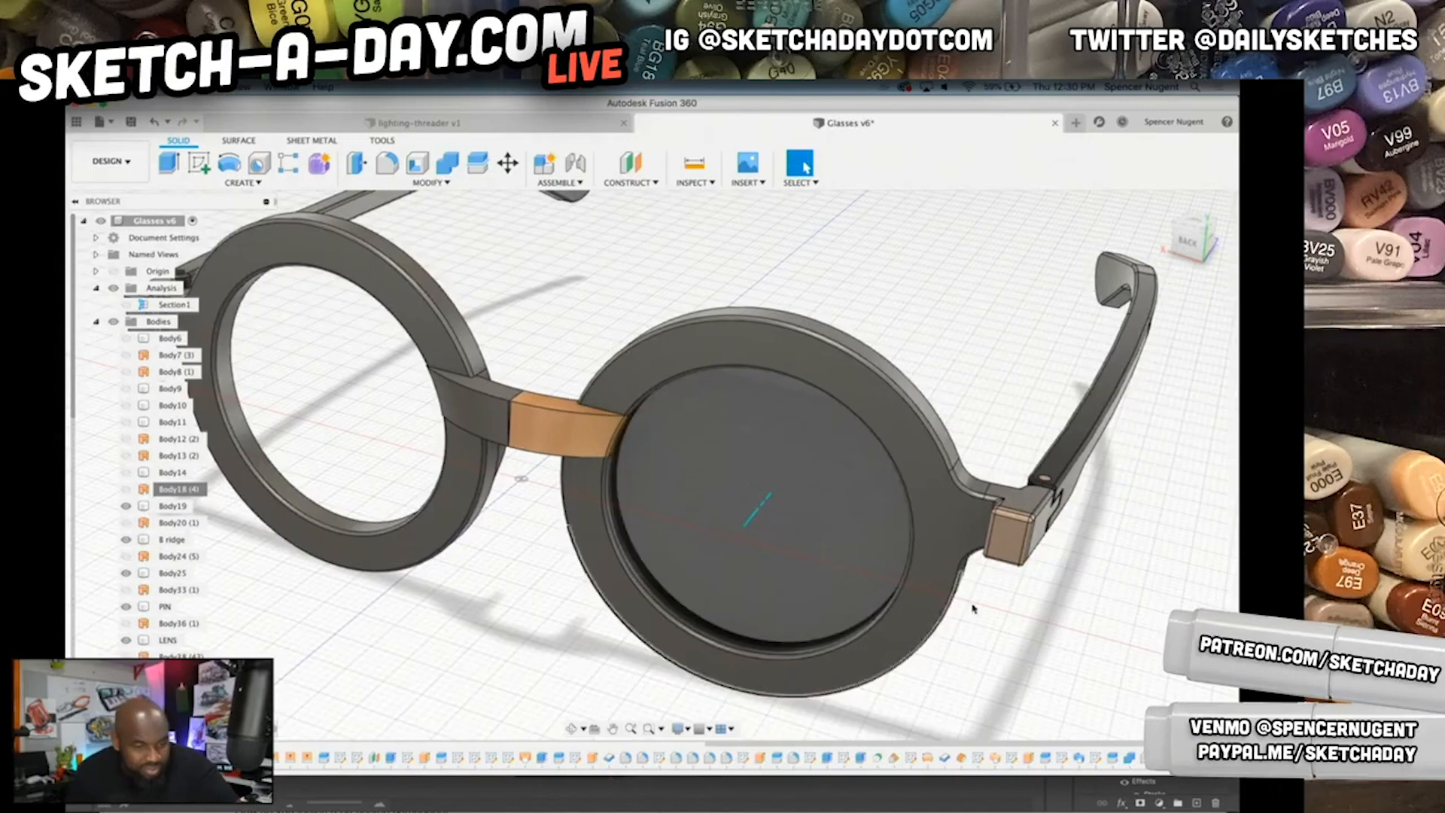
right_click(548, 435)
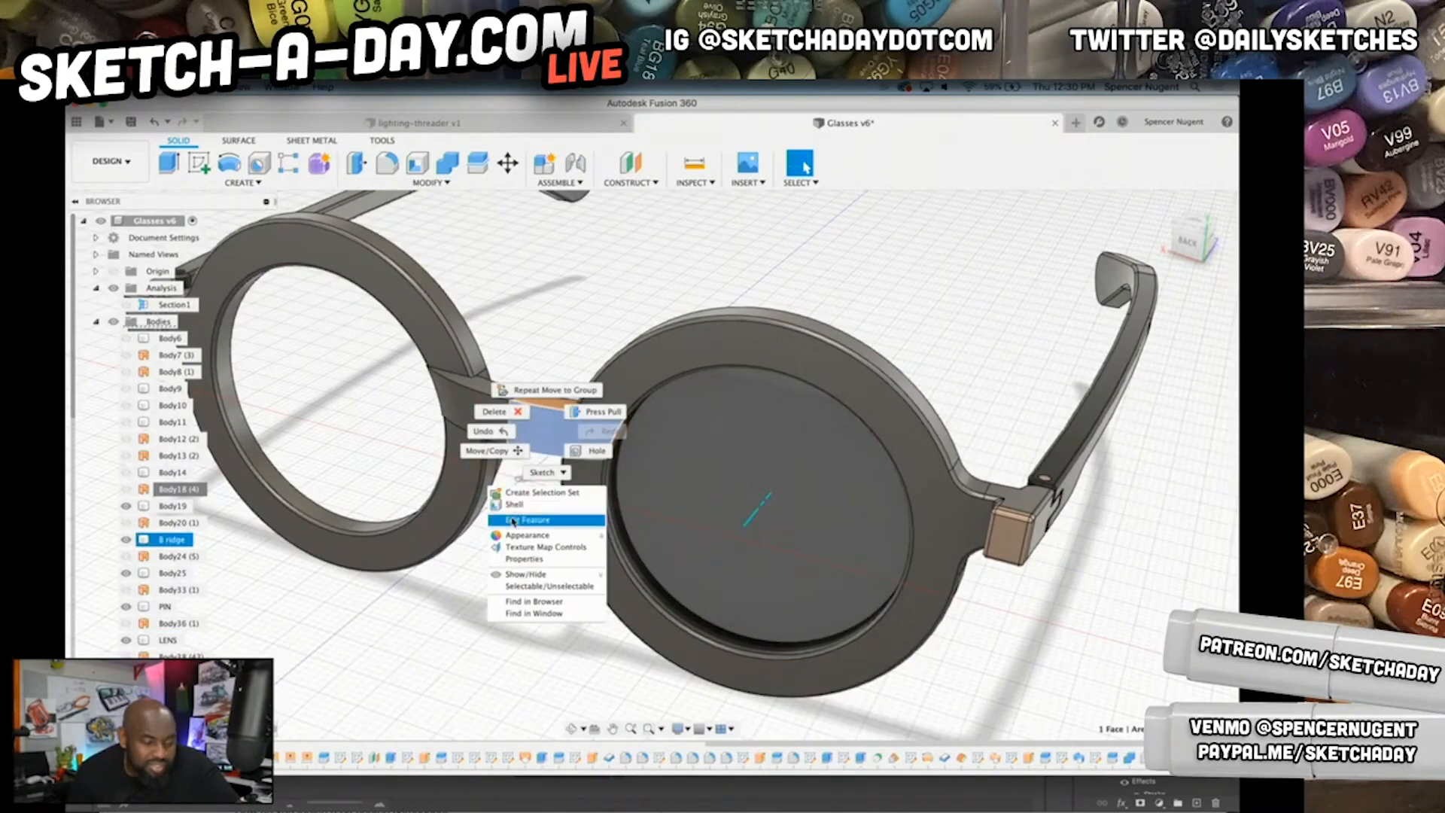
left_click(1163, 757)
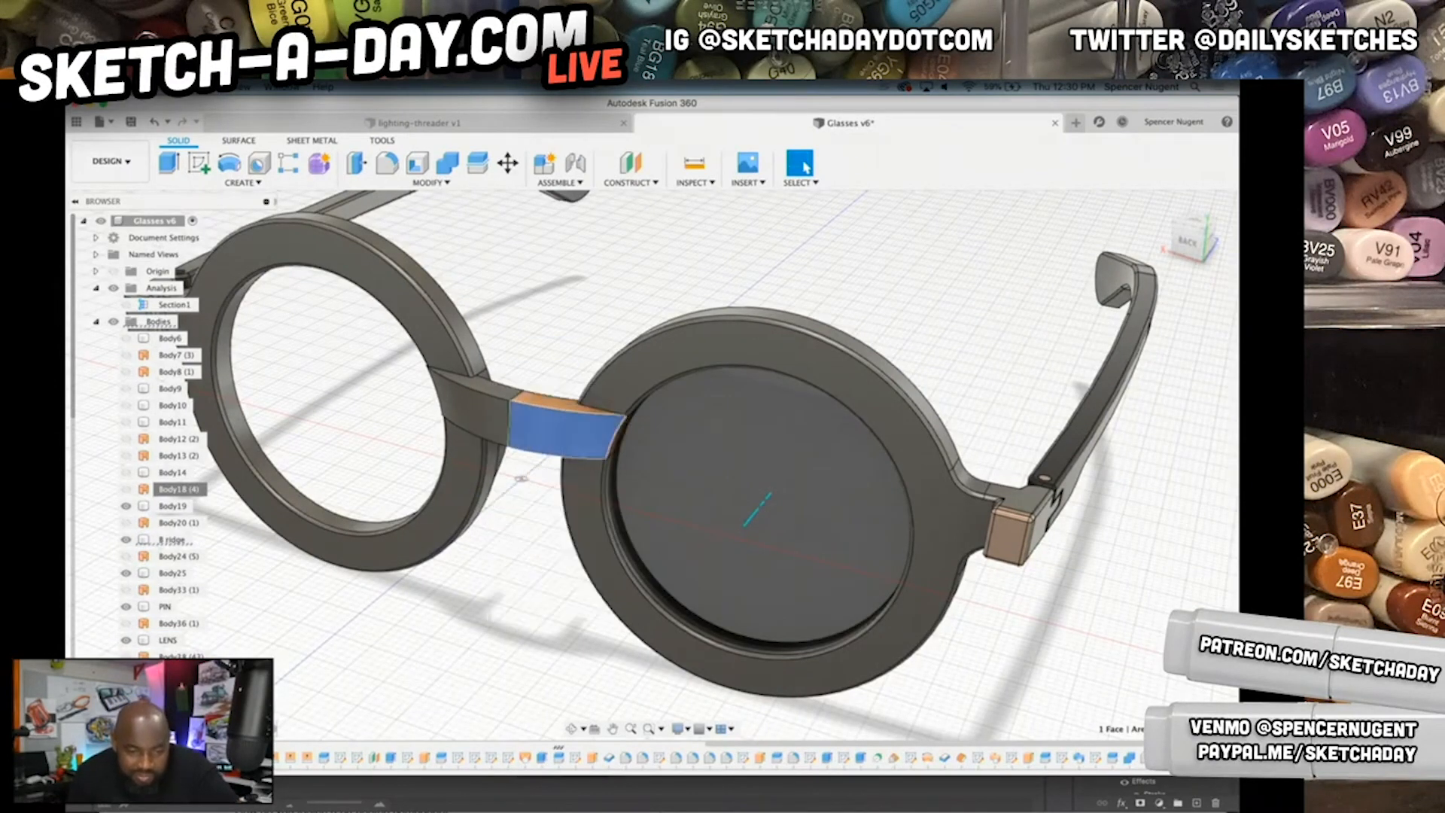
right_click(1163, 757)
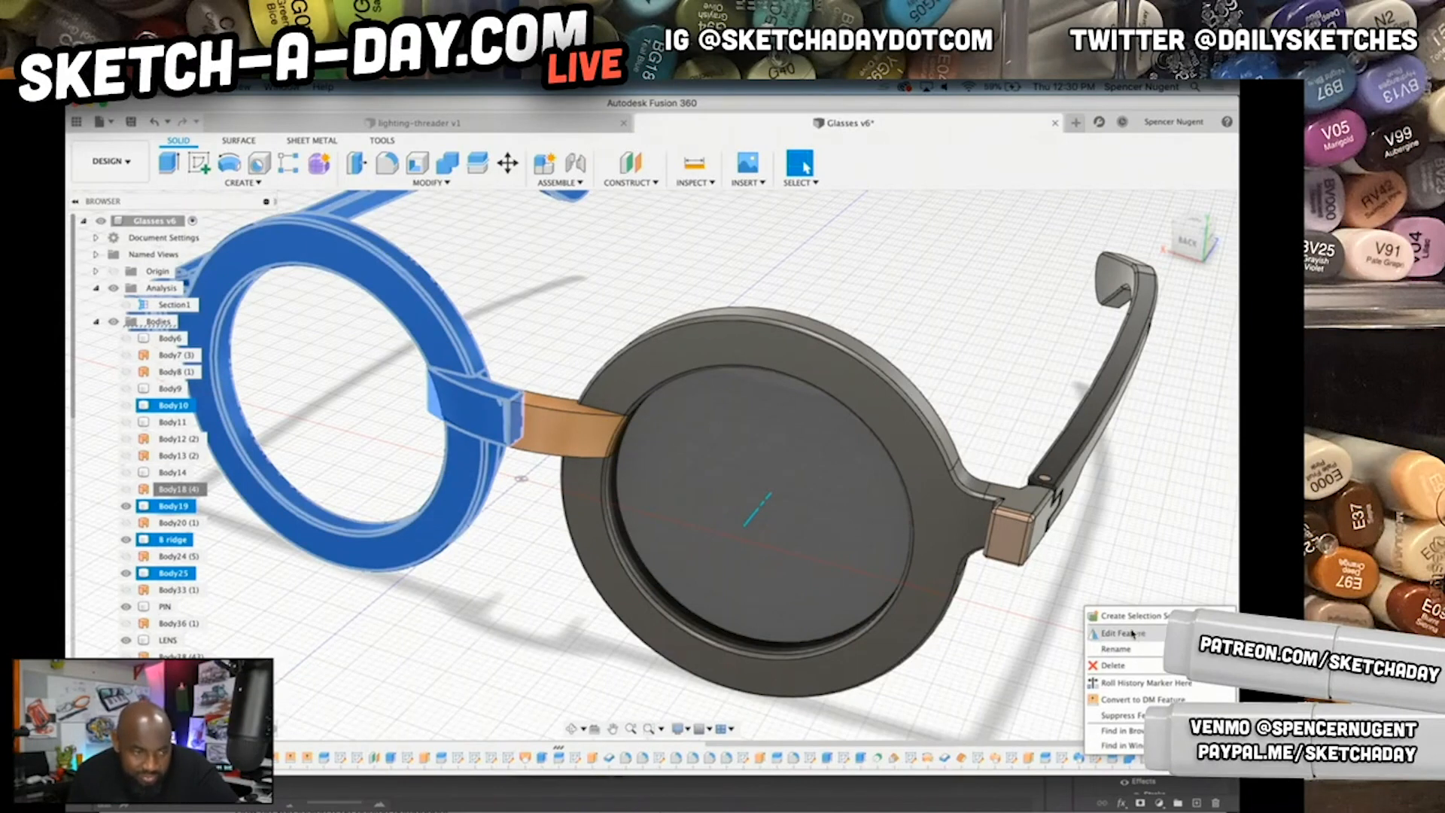
left_click(1122, 634)
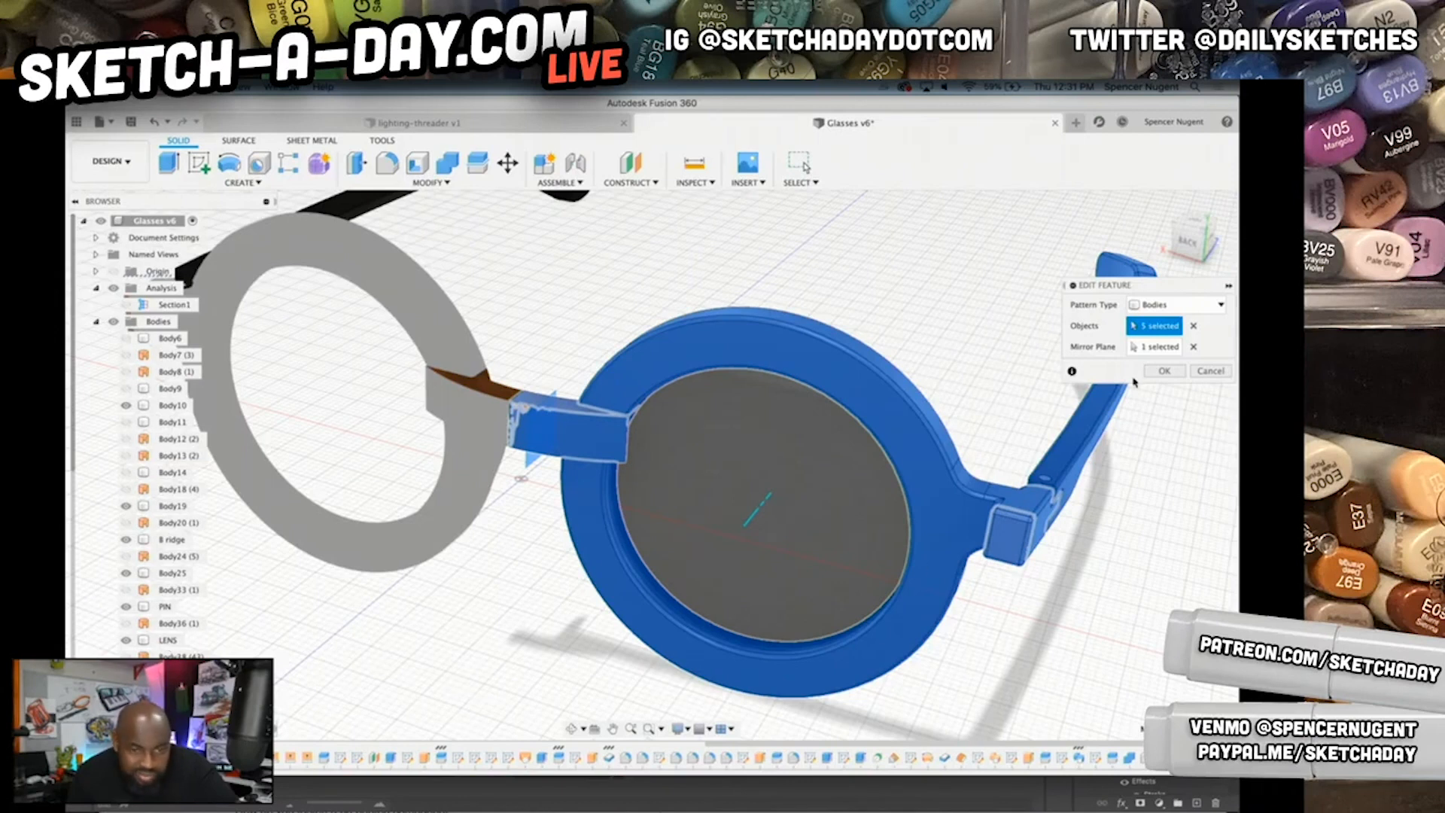
left_click(1193, 326)
left_click(160, 641)
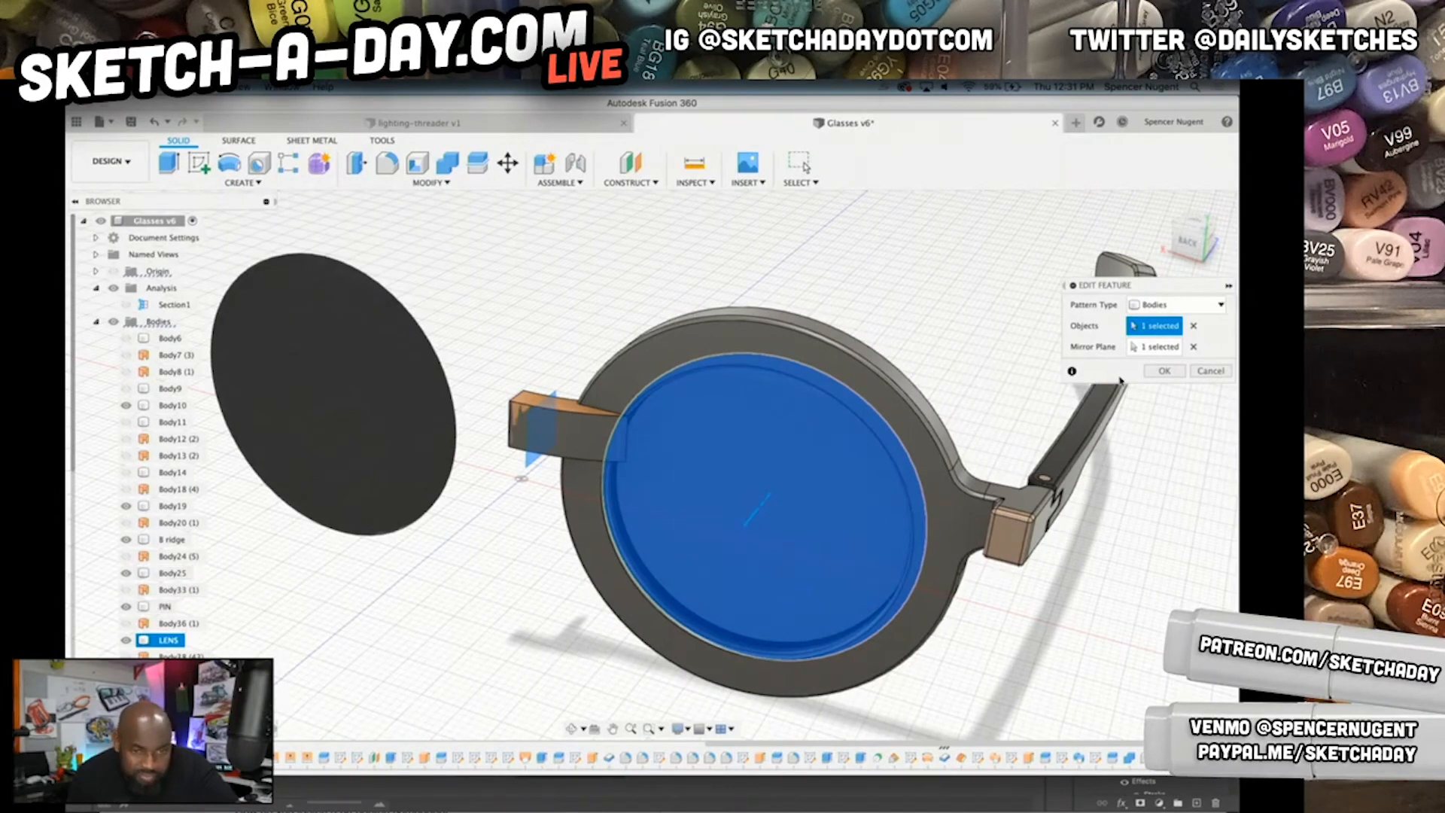
left_click(1210, 371)
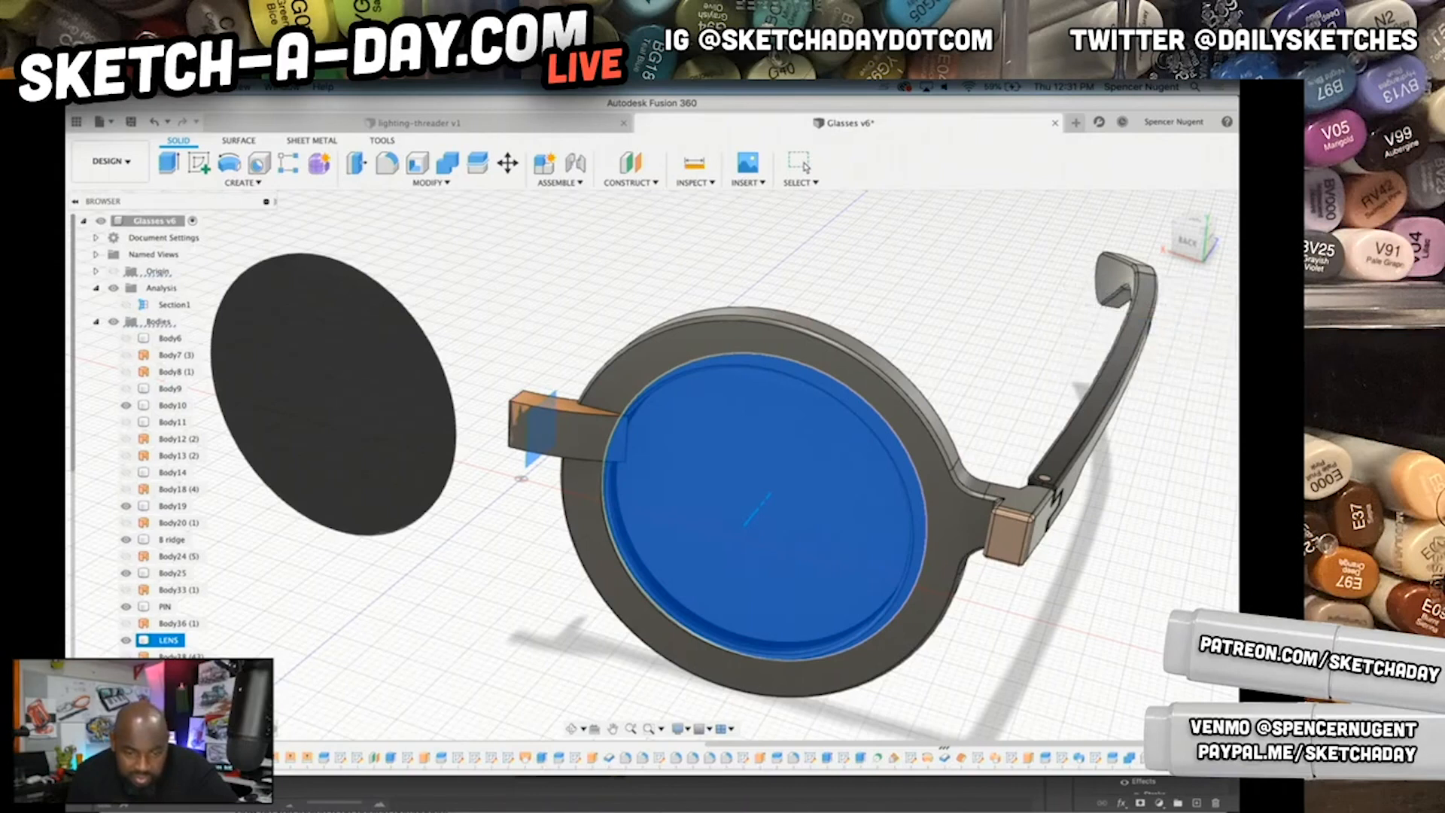
- Roll the design history back to before the existing mirror feature, and save the design
double_click(1159, 758)
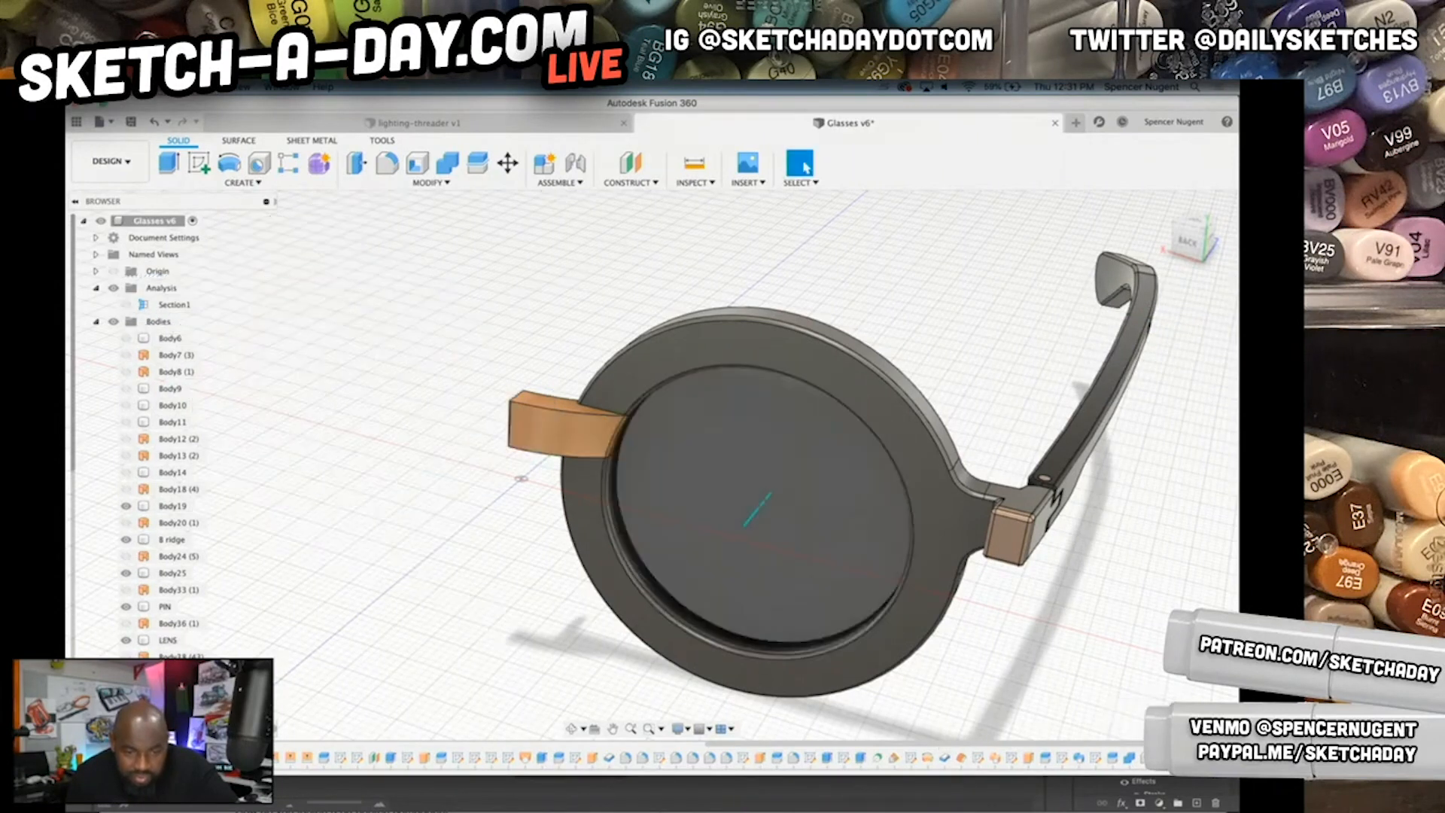
left_click_drag(1154, 757, 1137, 758)
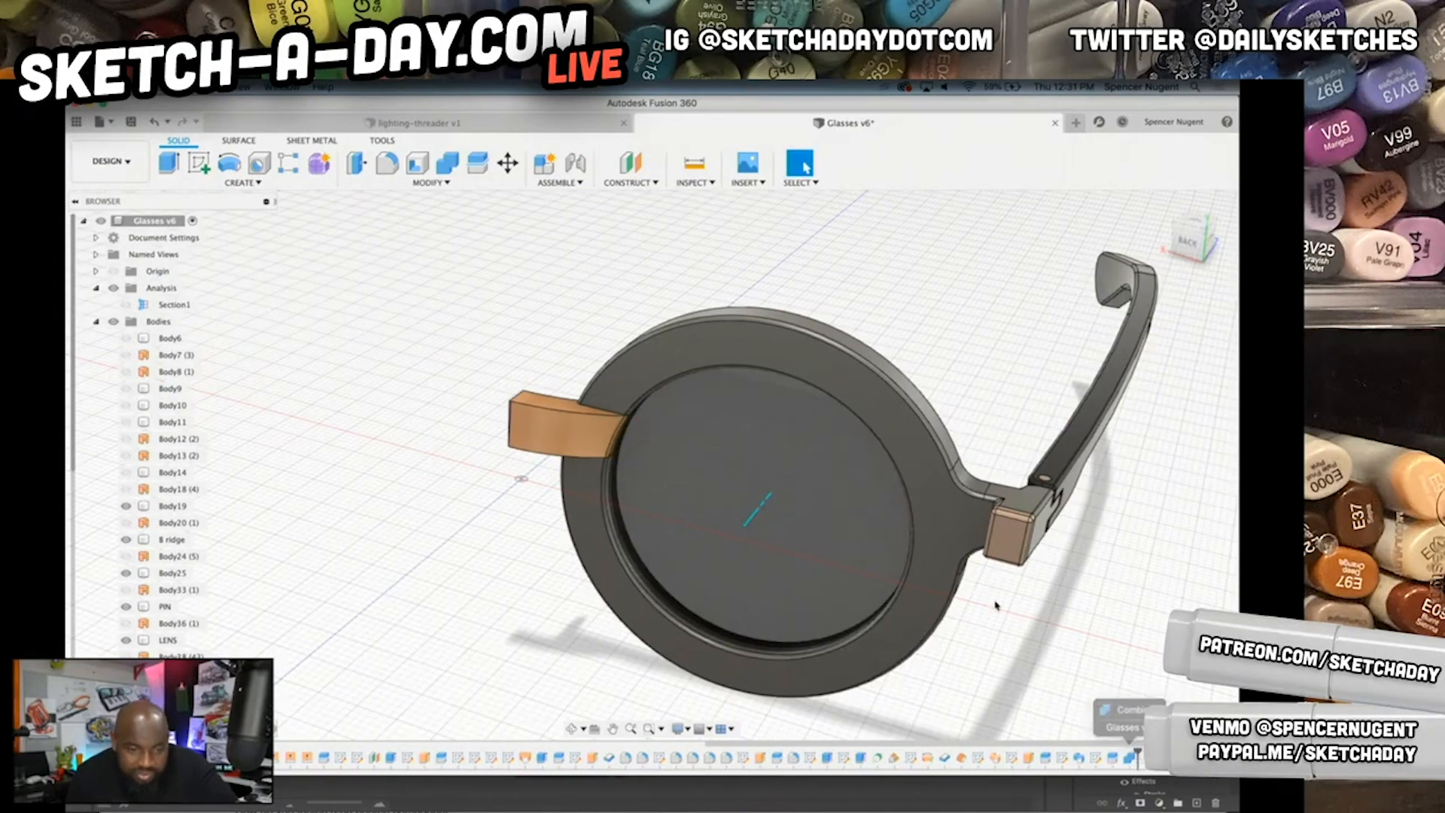
left_click(259, 182)
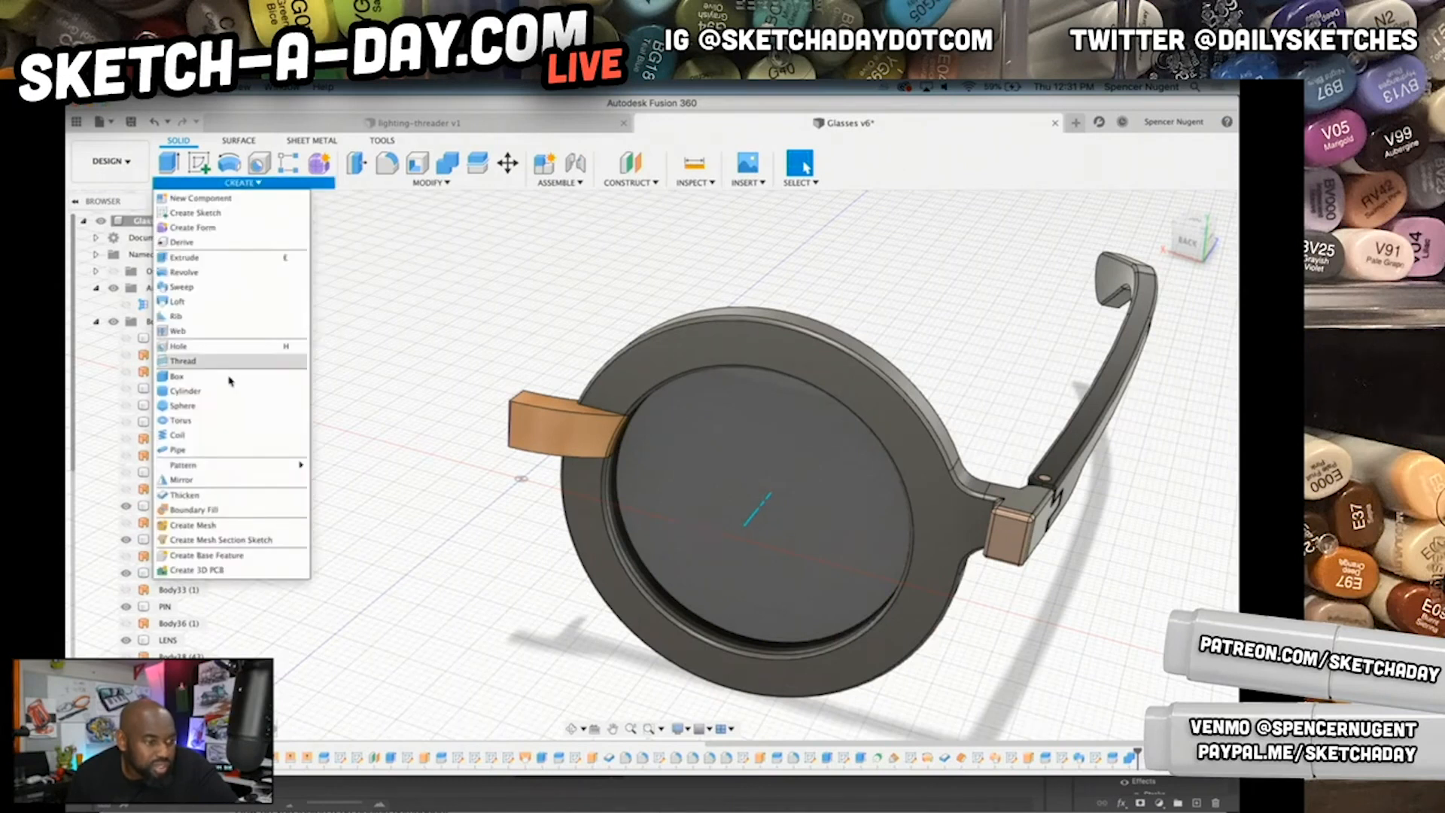
left_click(244, 477)
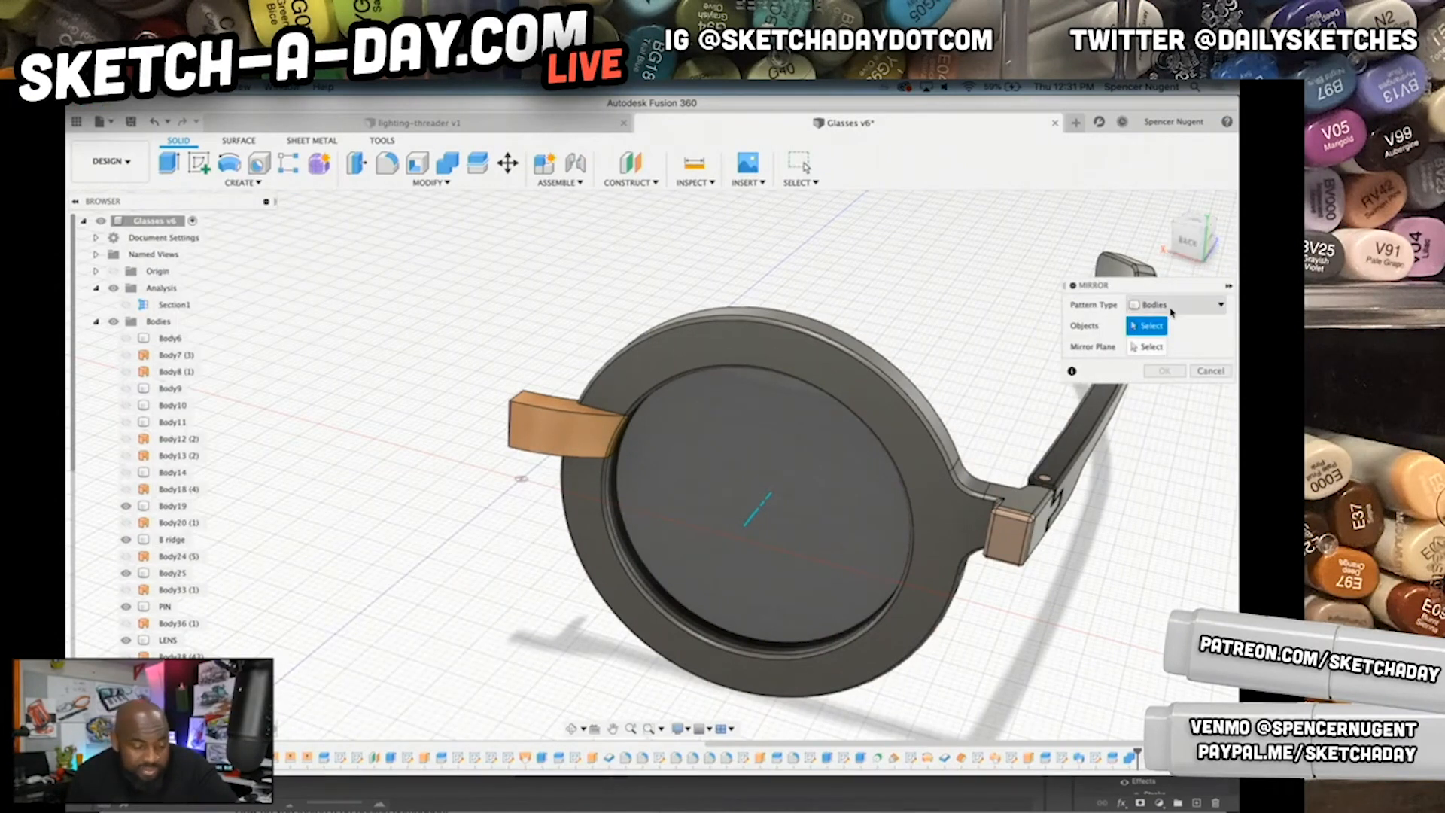
key("super+s")
left_click(680, 445)
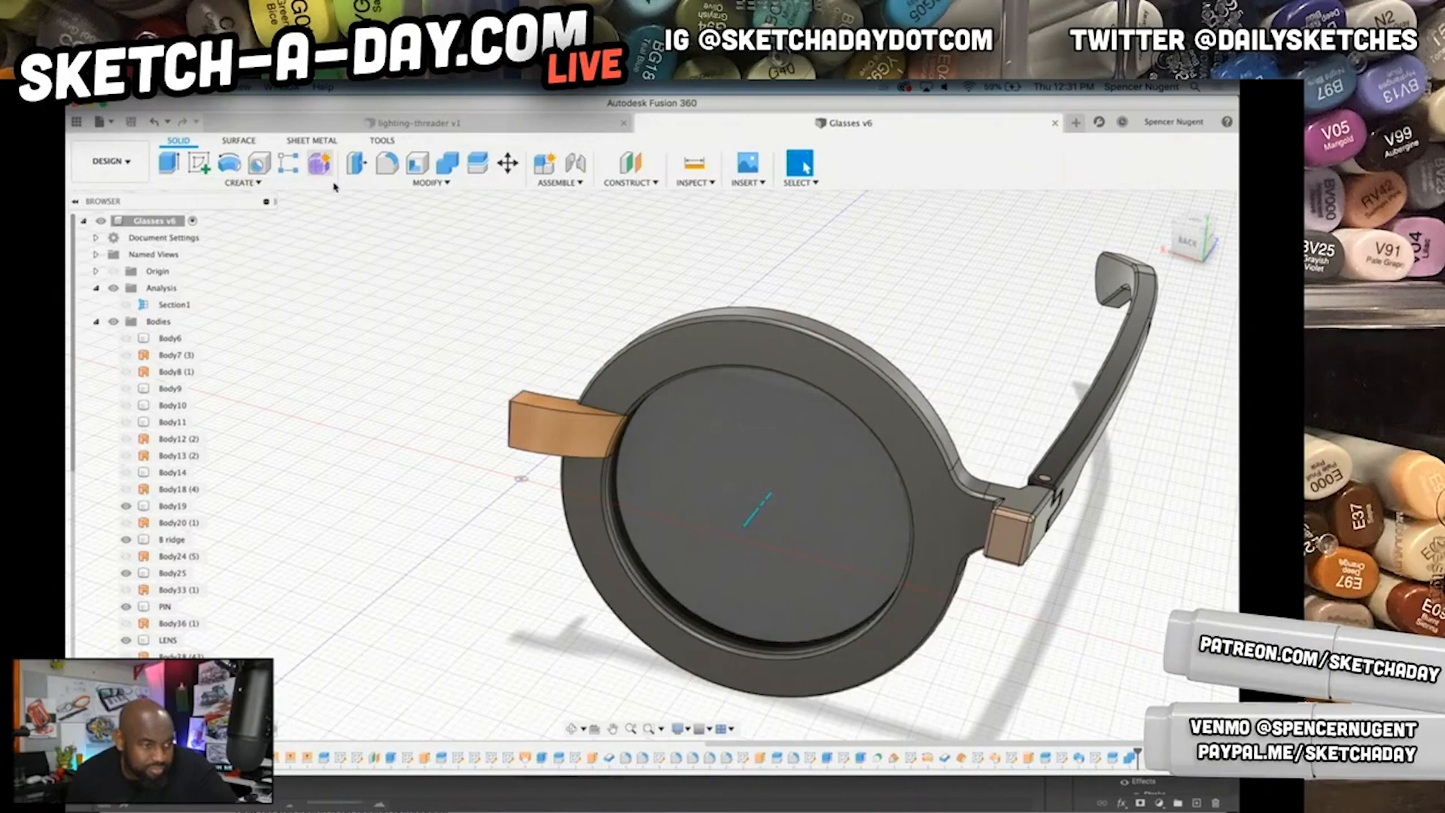
- Mirror the lens frame, hinge pin, temple arm, bridge half and LENS bodies across the centre origin plane at the bridge
left_click(248, 183)
left_click(226, 426)
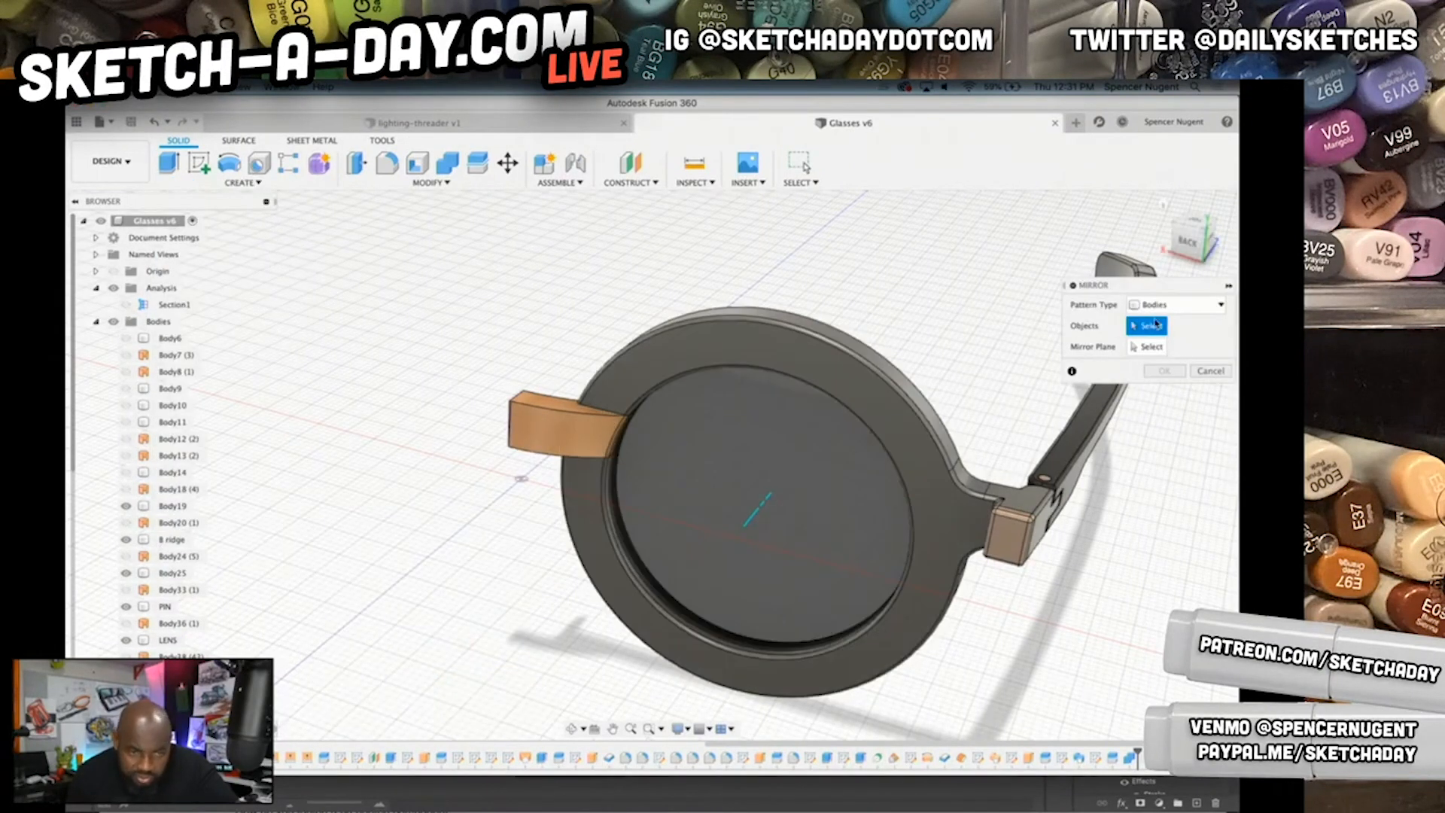
left_click(717, 354)
left_click(1057, 468)
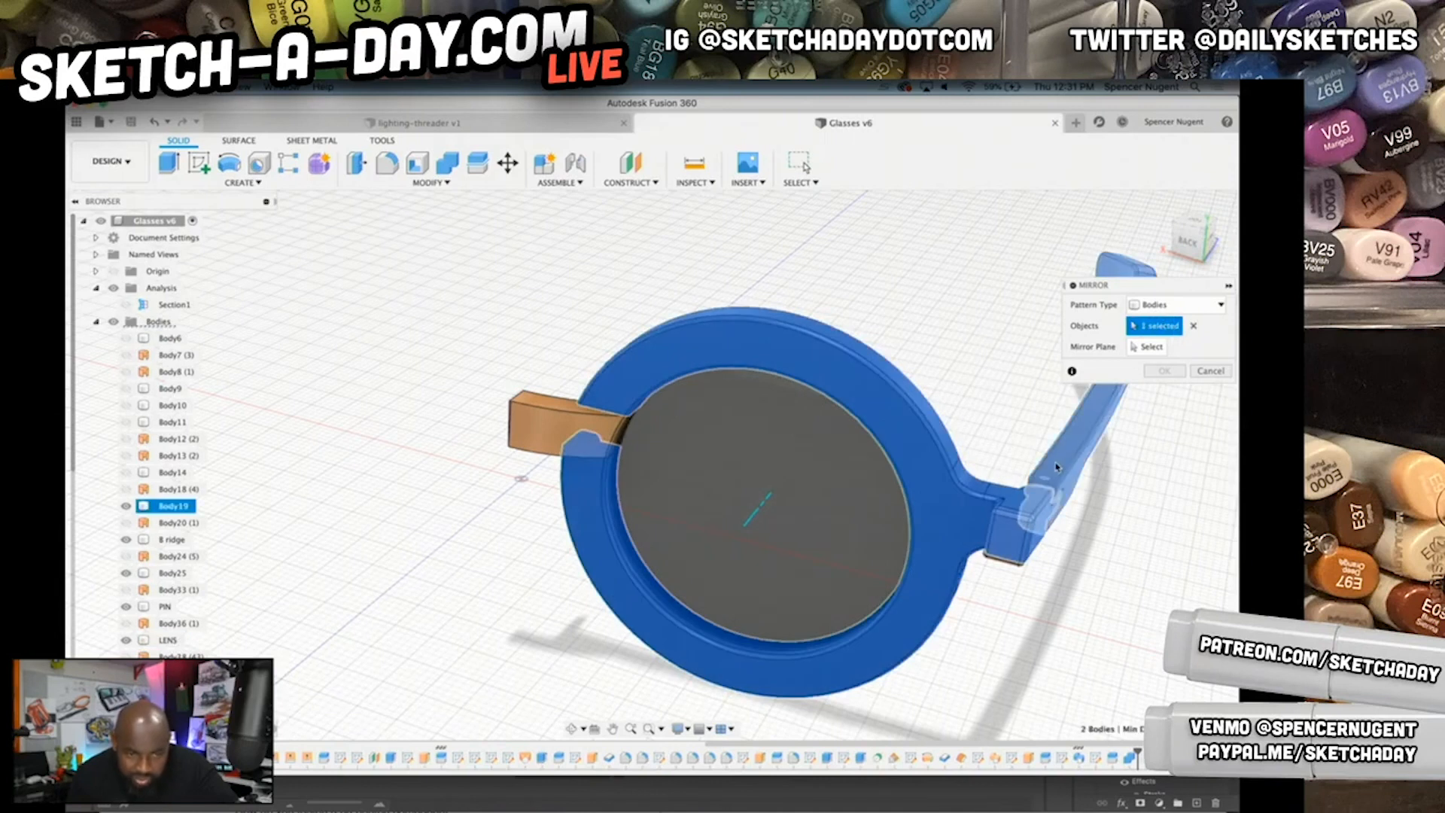
left_click(1064, 463)
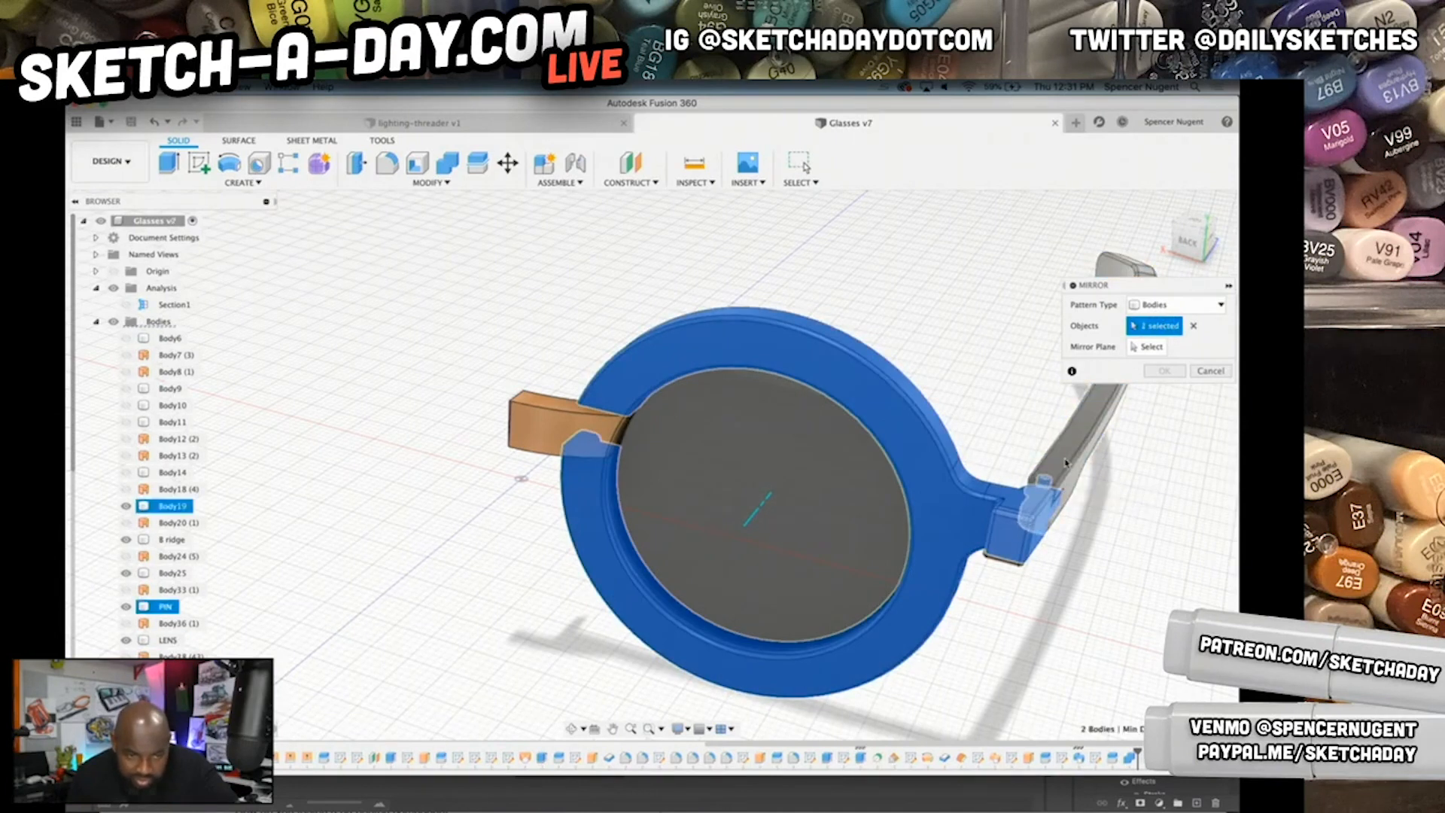
left_click(1065, 463)
left_click(545, 430)
left_click(637, 457)
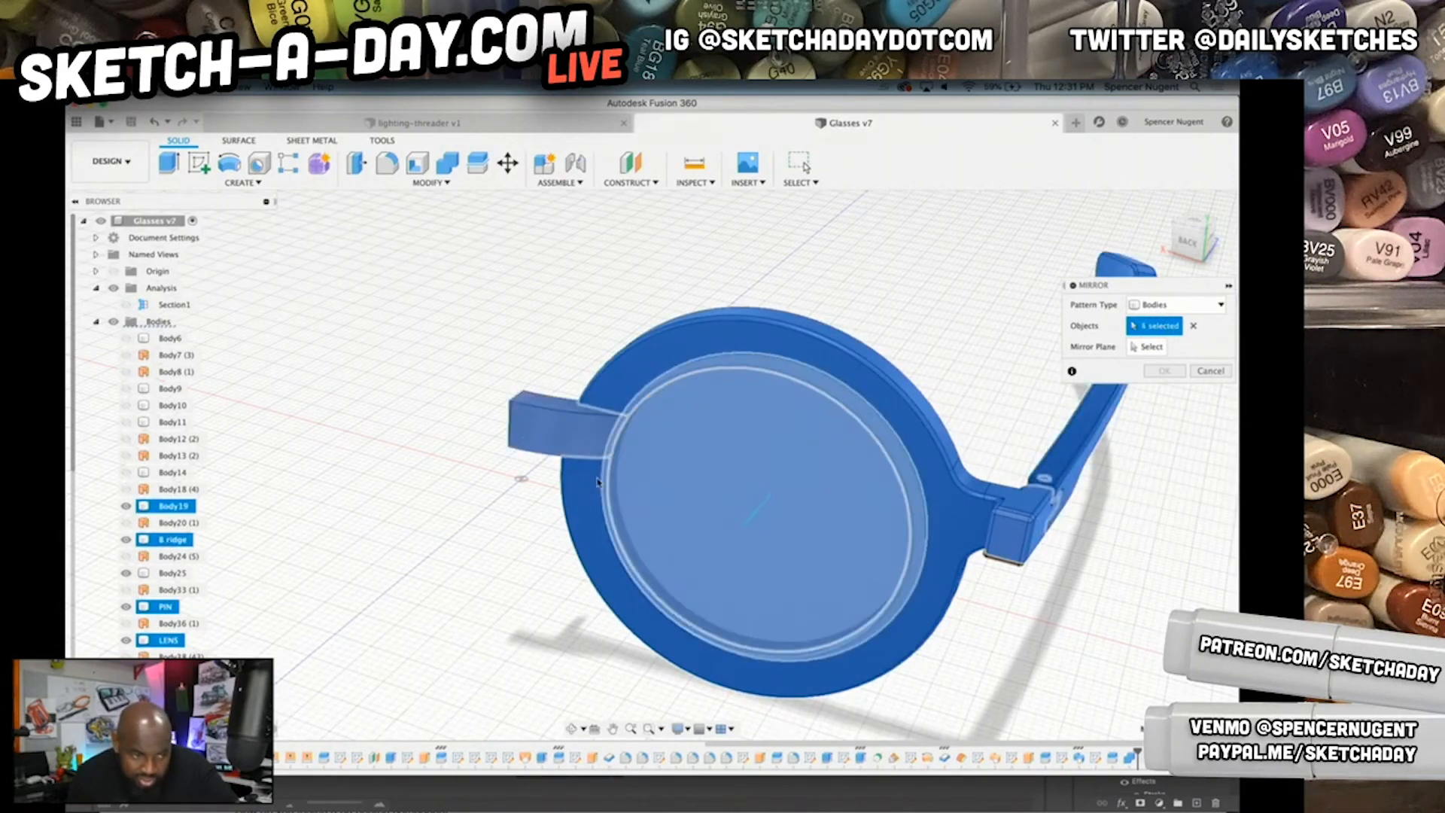
left_click(1157, 346)
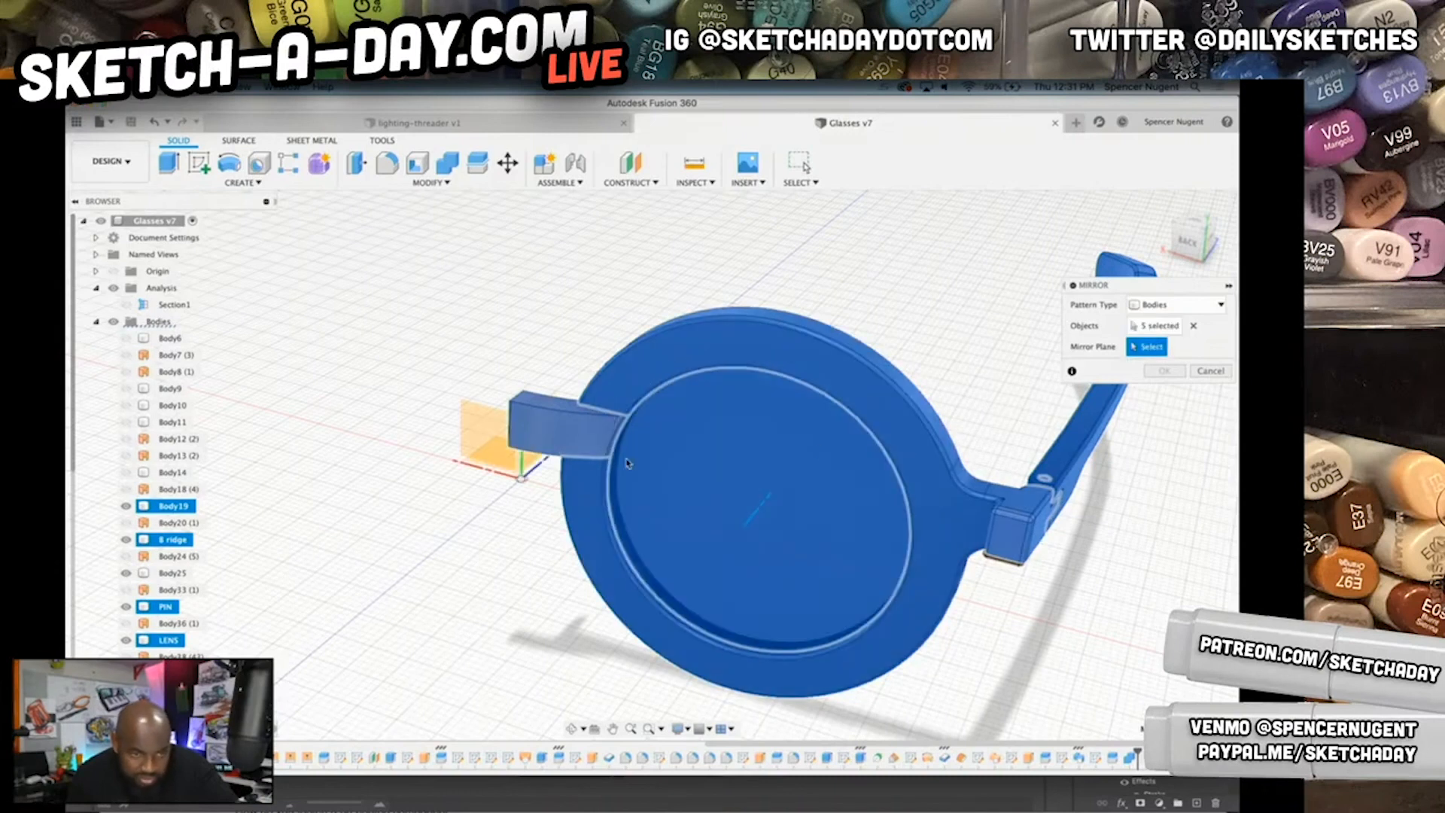
left_click(514, 446)
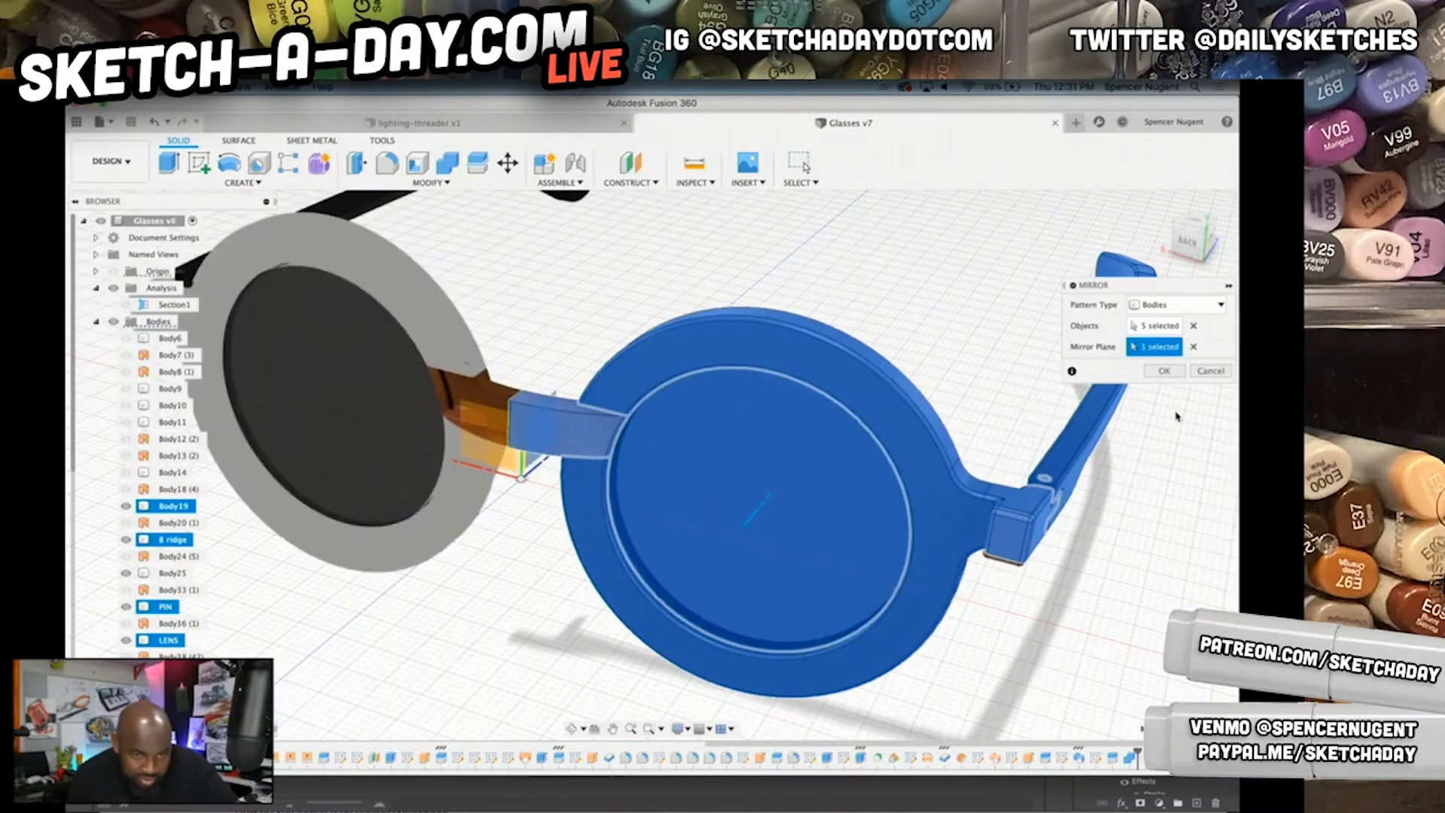
left_click(1164, 371)
- Combine the bridge half and its mirrored copy into one body using the Join operation
middle_click_drag(1054, 421, 516, 456, "shift")
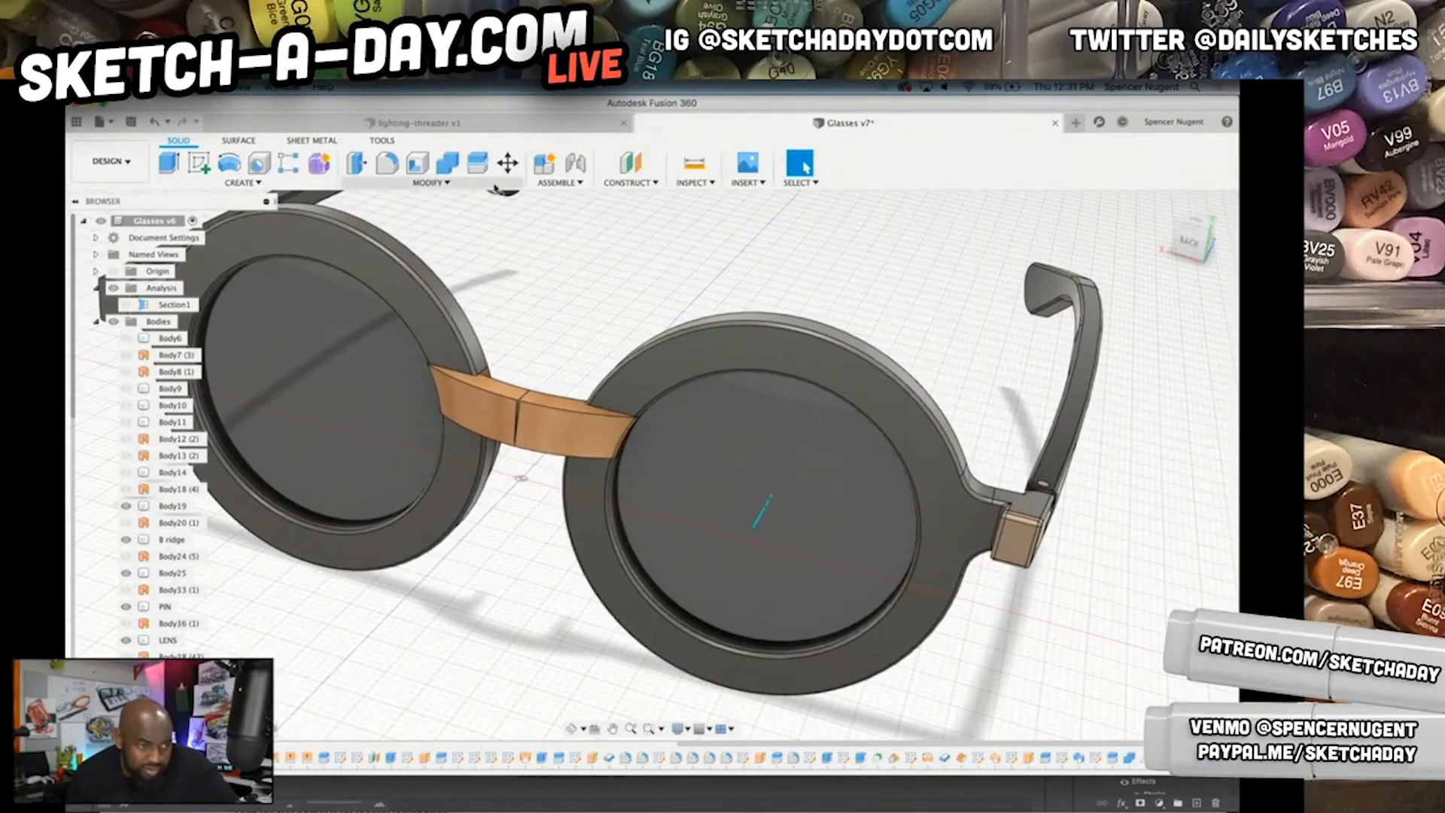
left_click(447, 163)
left_click(533, 422)
left_click(494, 415)
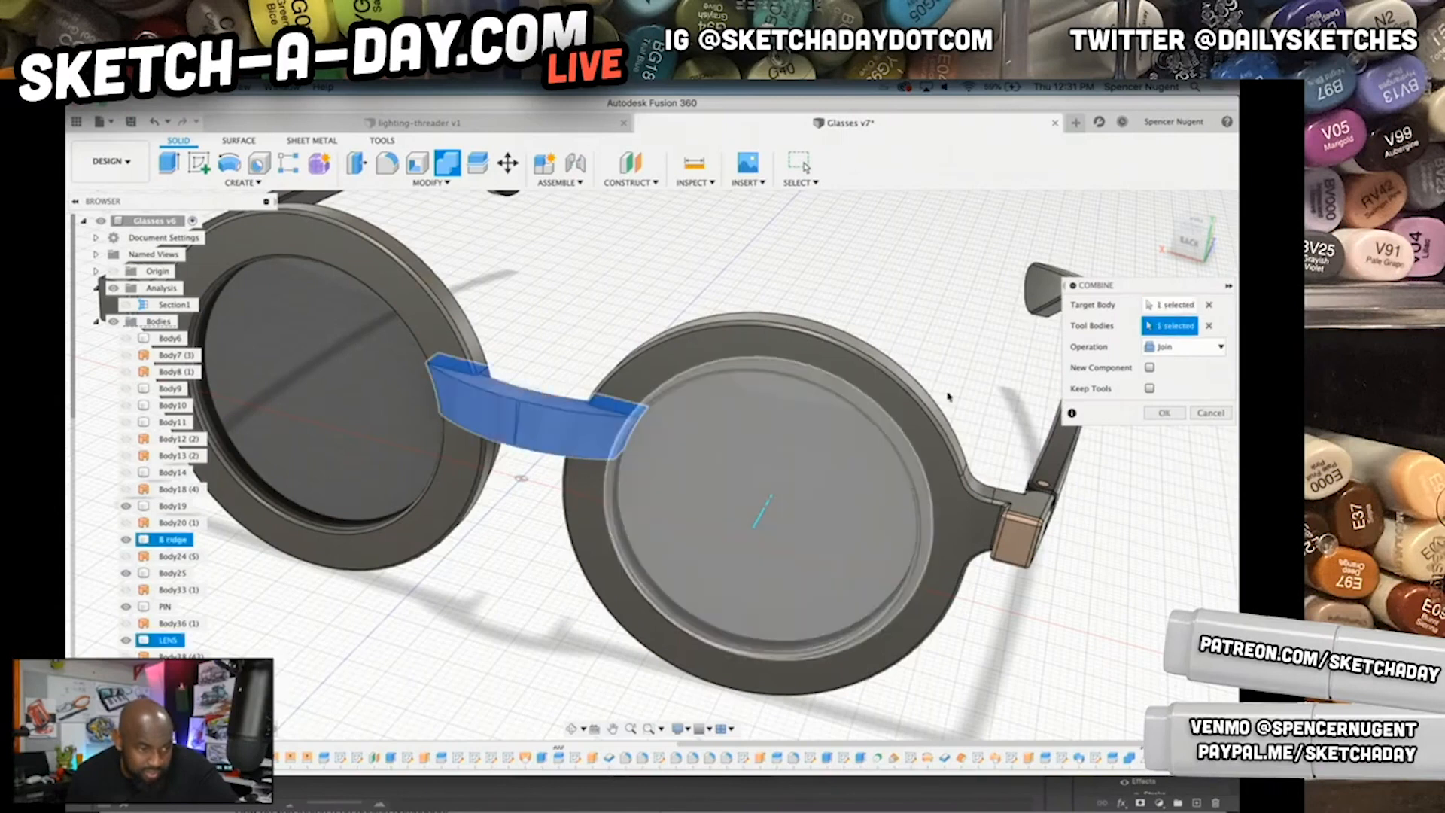
left_click(1165, 414)
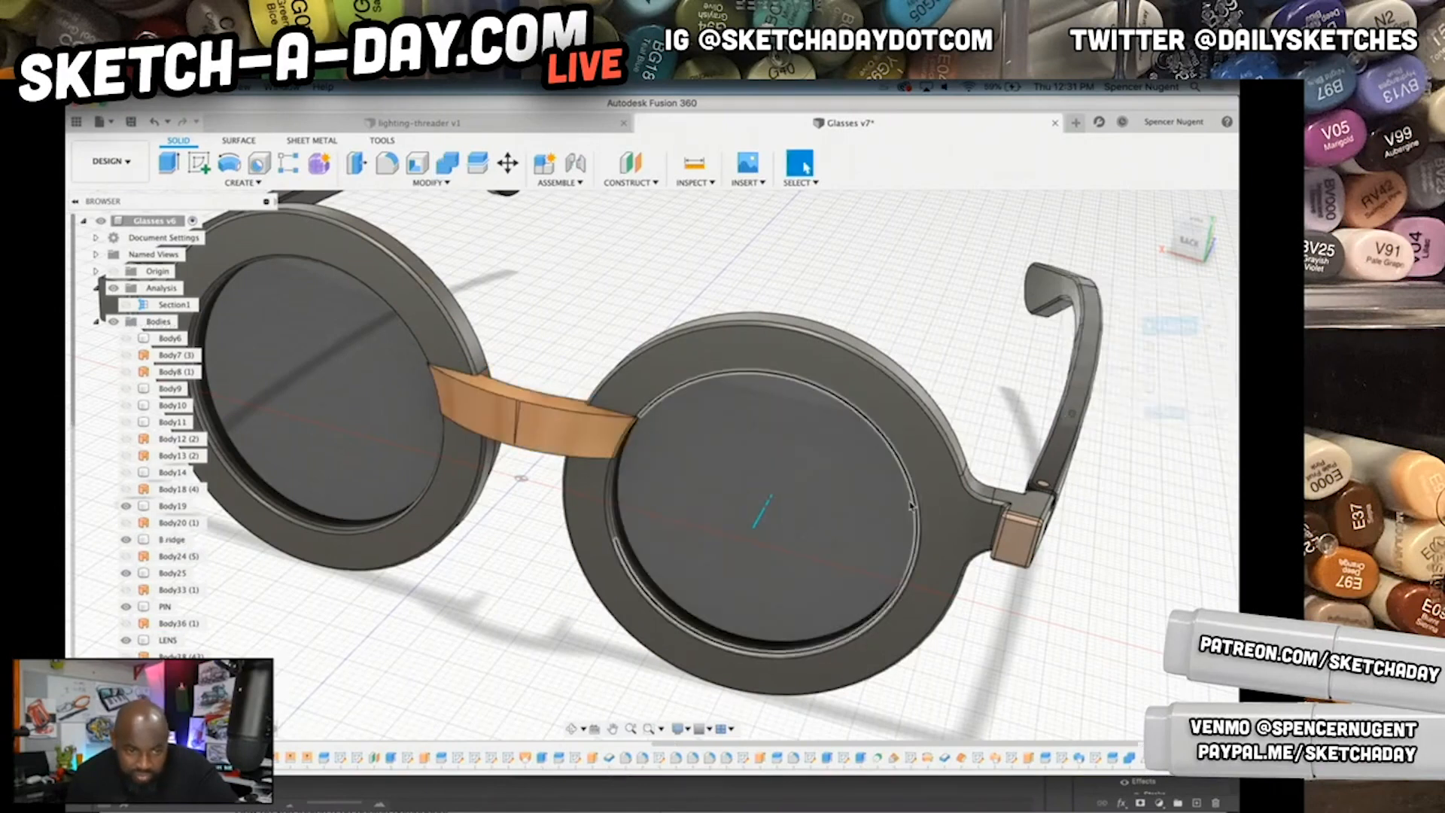
scroll(905, 520, "down", 5)
middle_click_drag(903, 534, 888, 583, "shift")
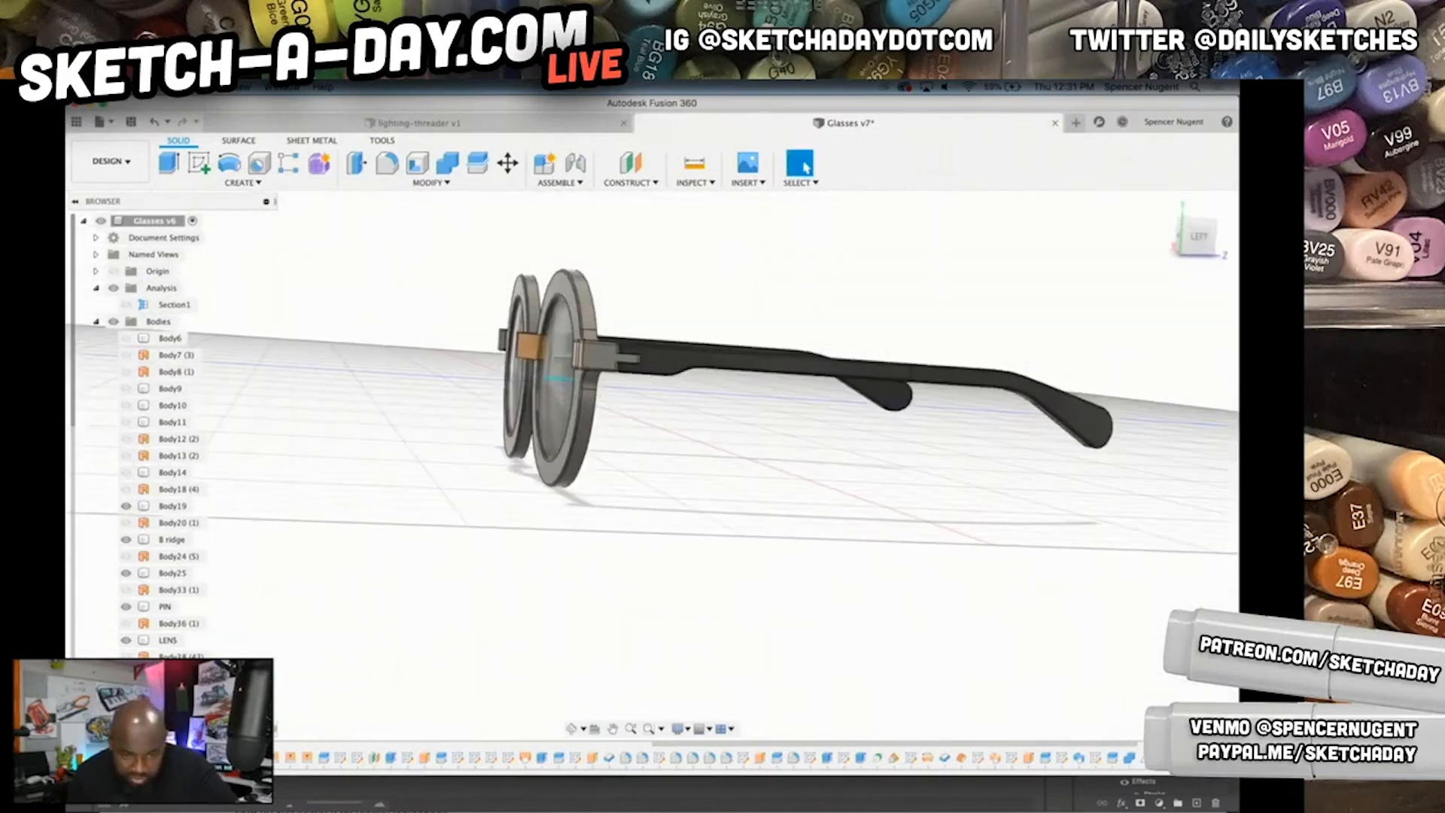
- Roll the design history forward to its end and delete the leftover old features there
left_click_drag(1129, 745, 1227, 746)
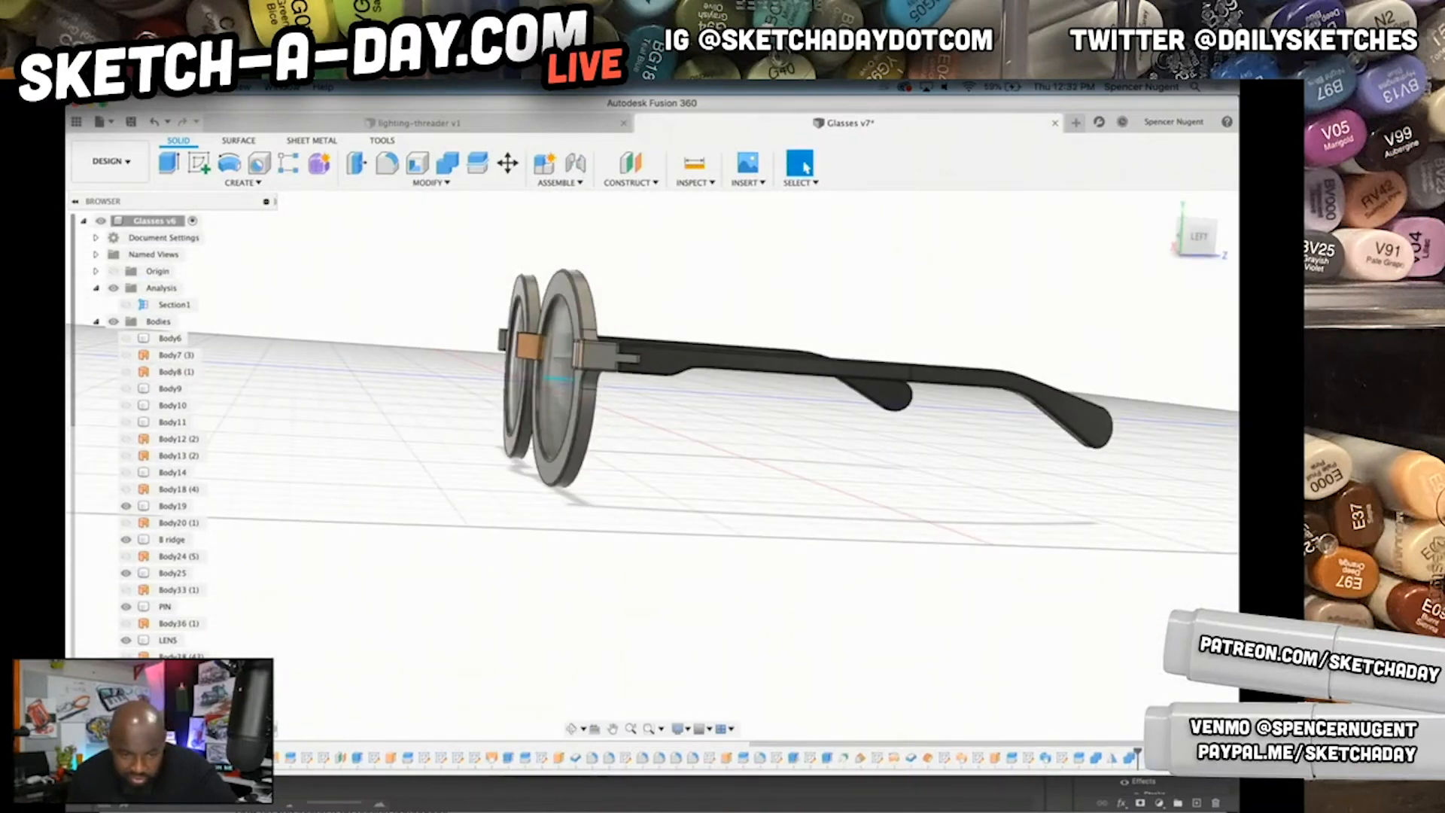
right_click(1138, 757)
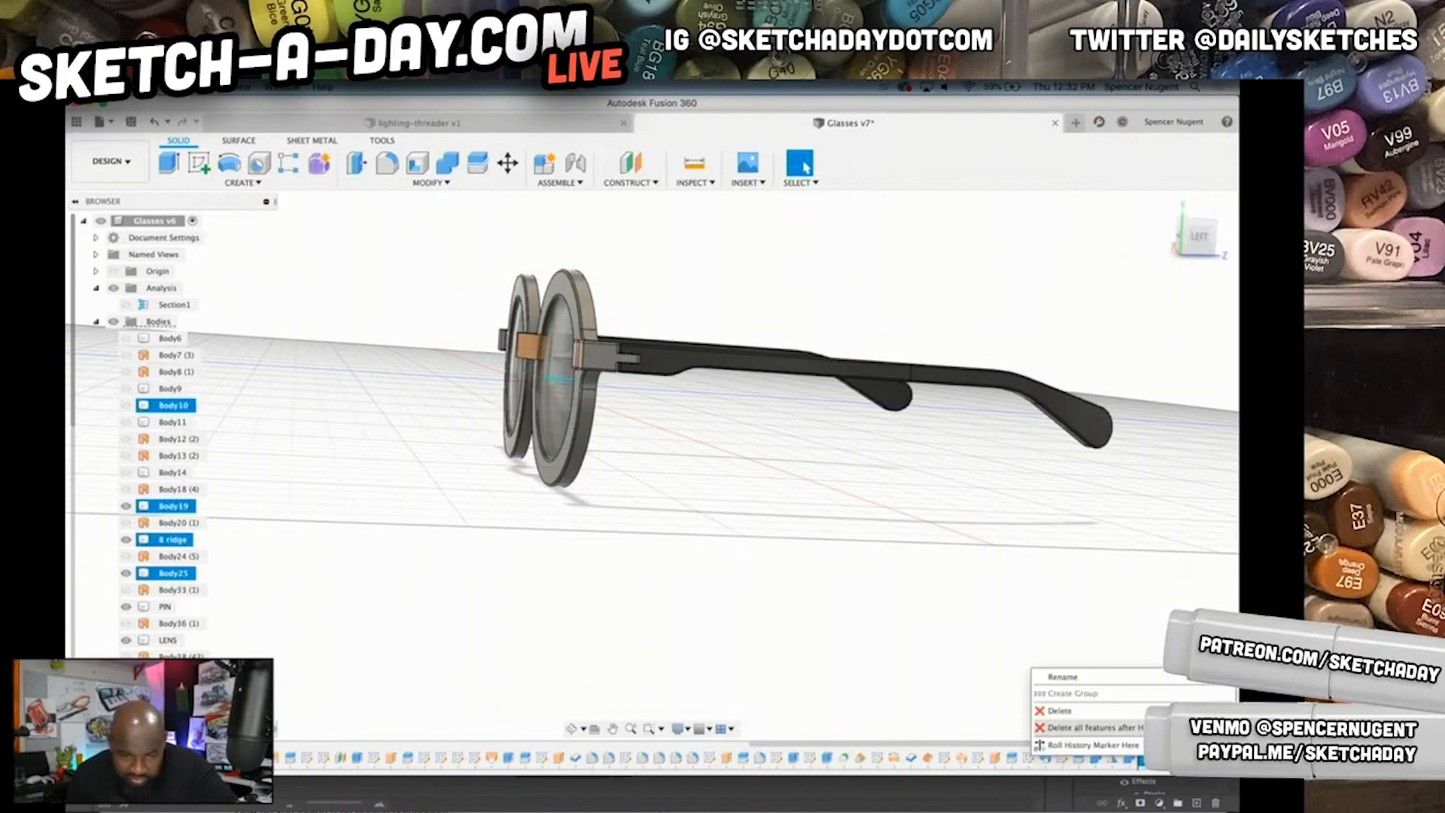
left_click(1095, 712)
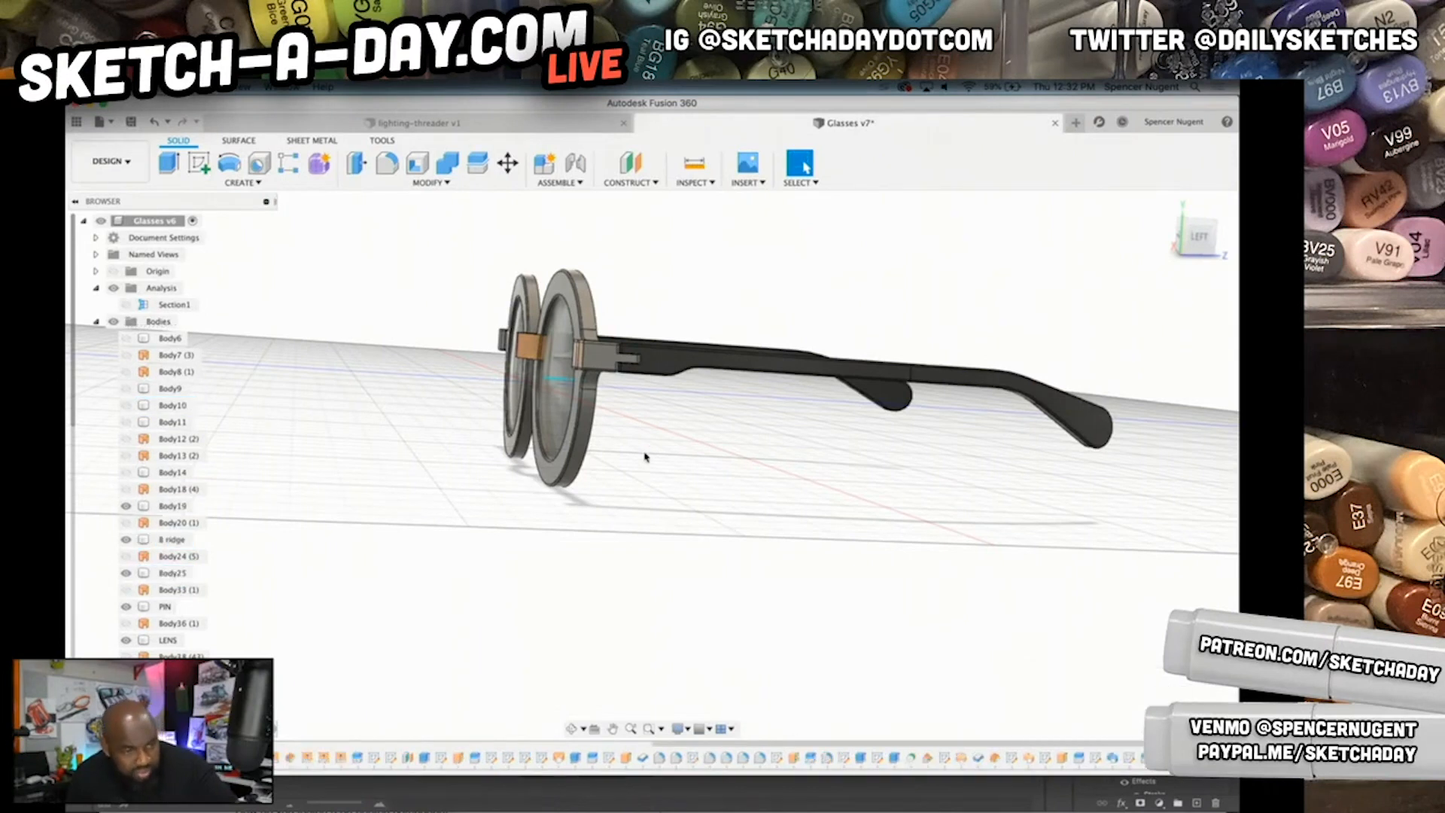
middle_click_drag(507, 458, 549, 496, "shift")
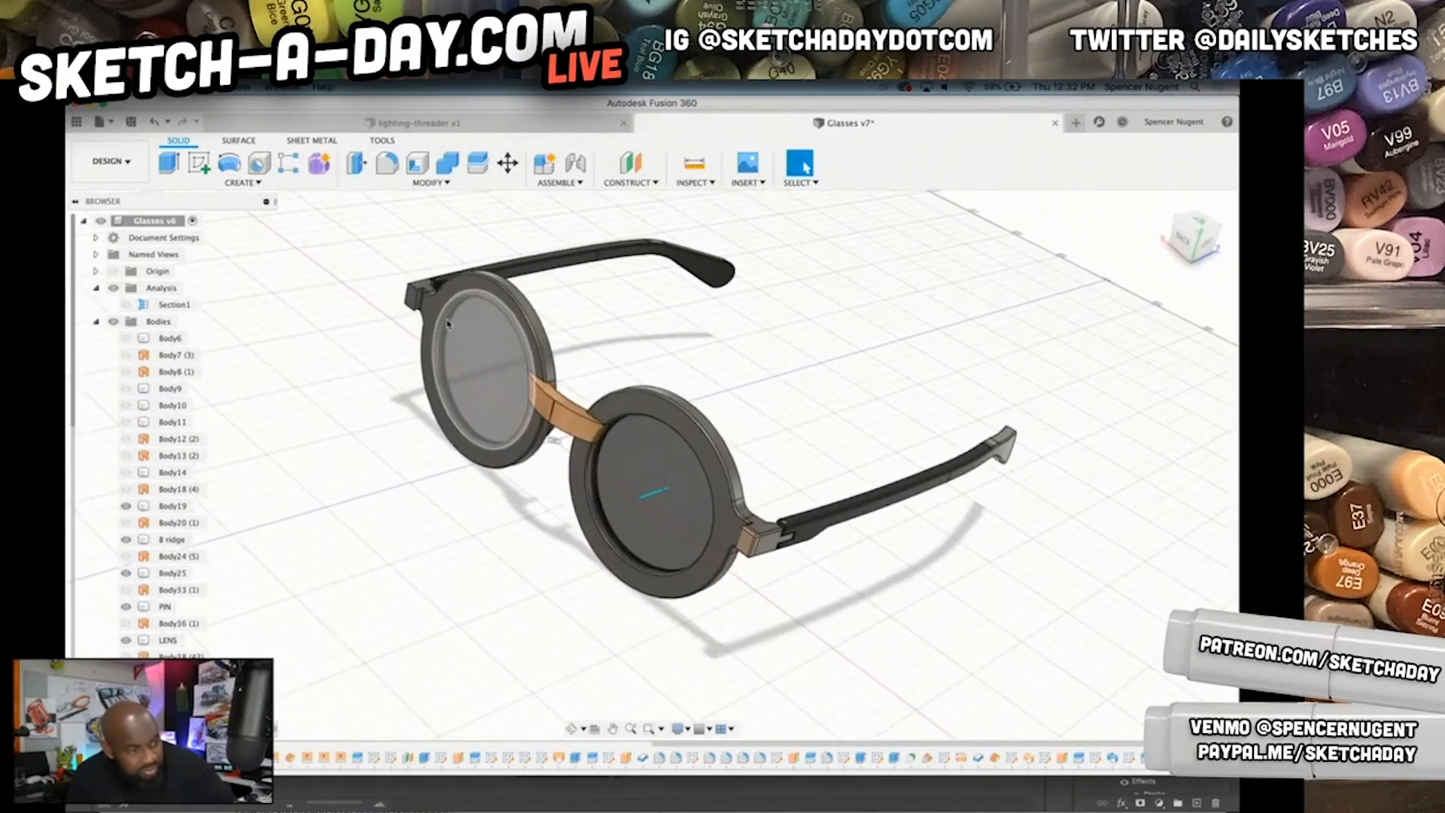
right_click(1078, 758)
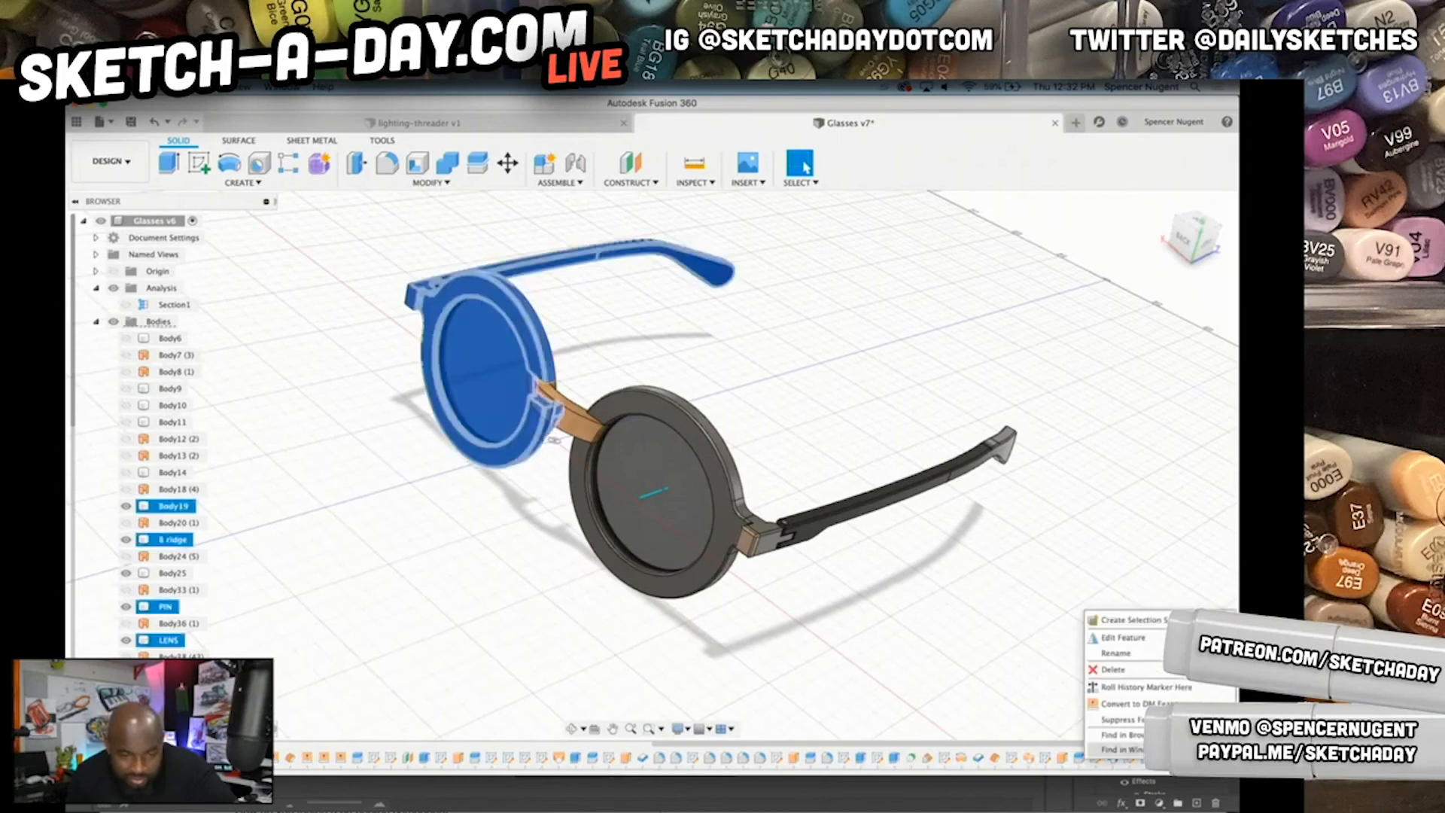
left_click(1114, 637)
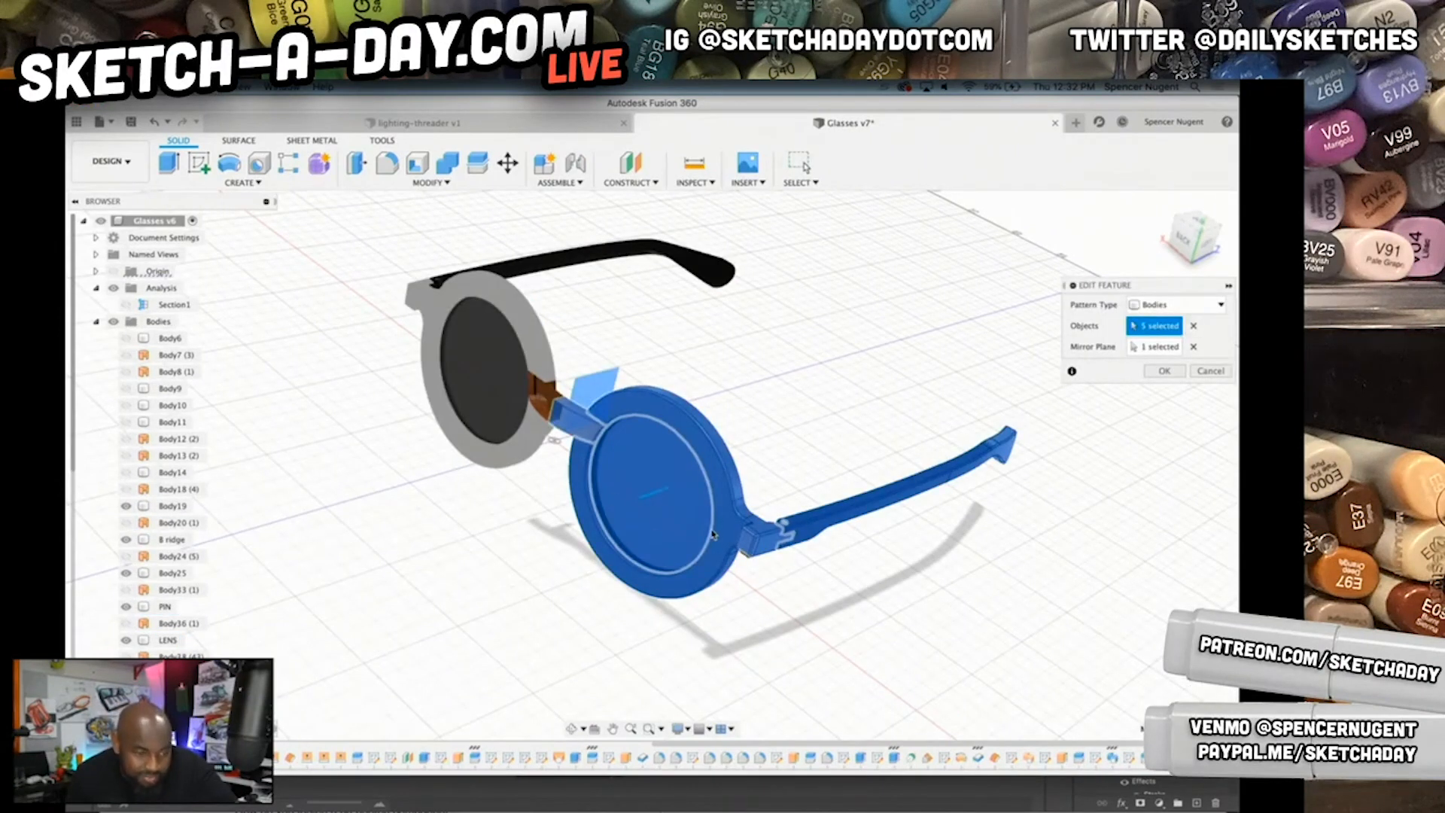
left_click(1193, 325)
scroll(753, 516, "up", 5)
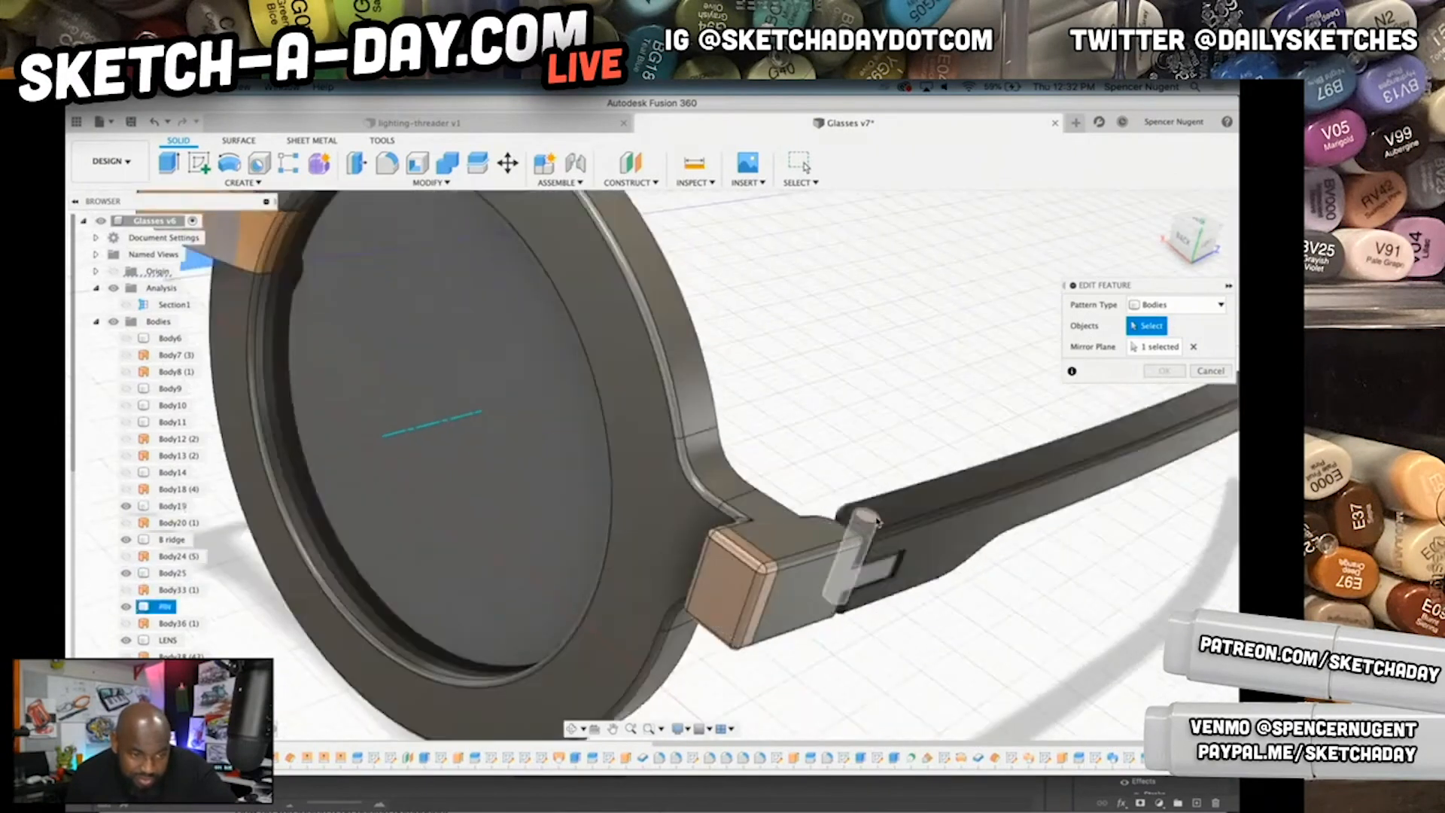
left_click(874, 523)
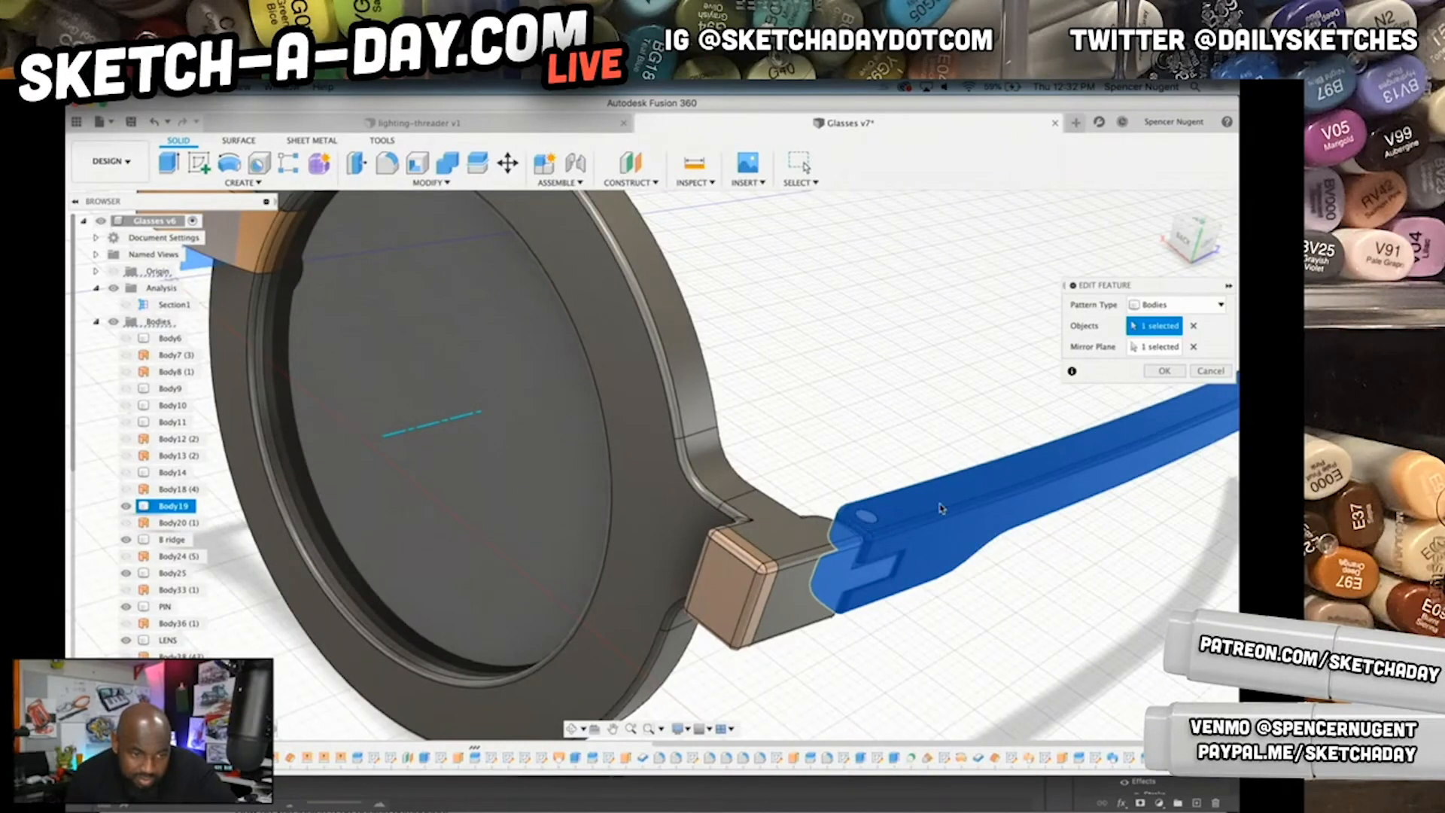
left_click(1209, 371)
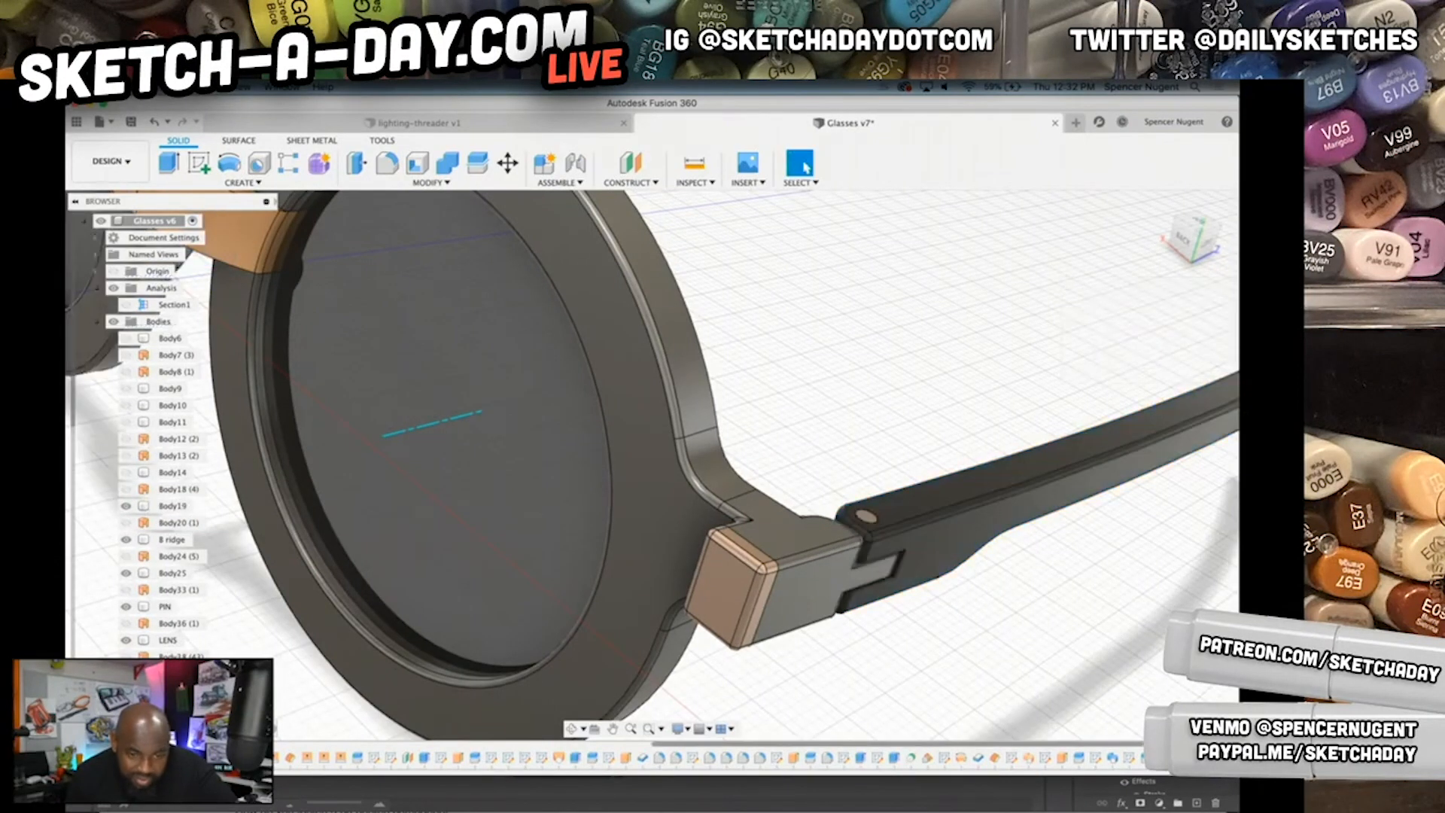
- Delete the body mirror feature and the bridge join feature that depends on it from the design history
right_click(1096, 758)
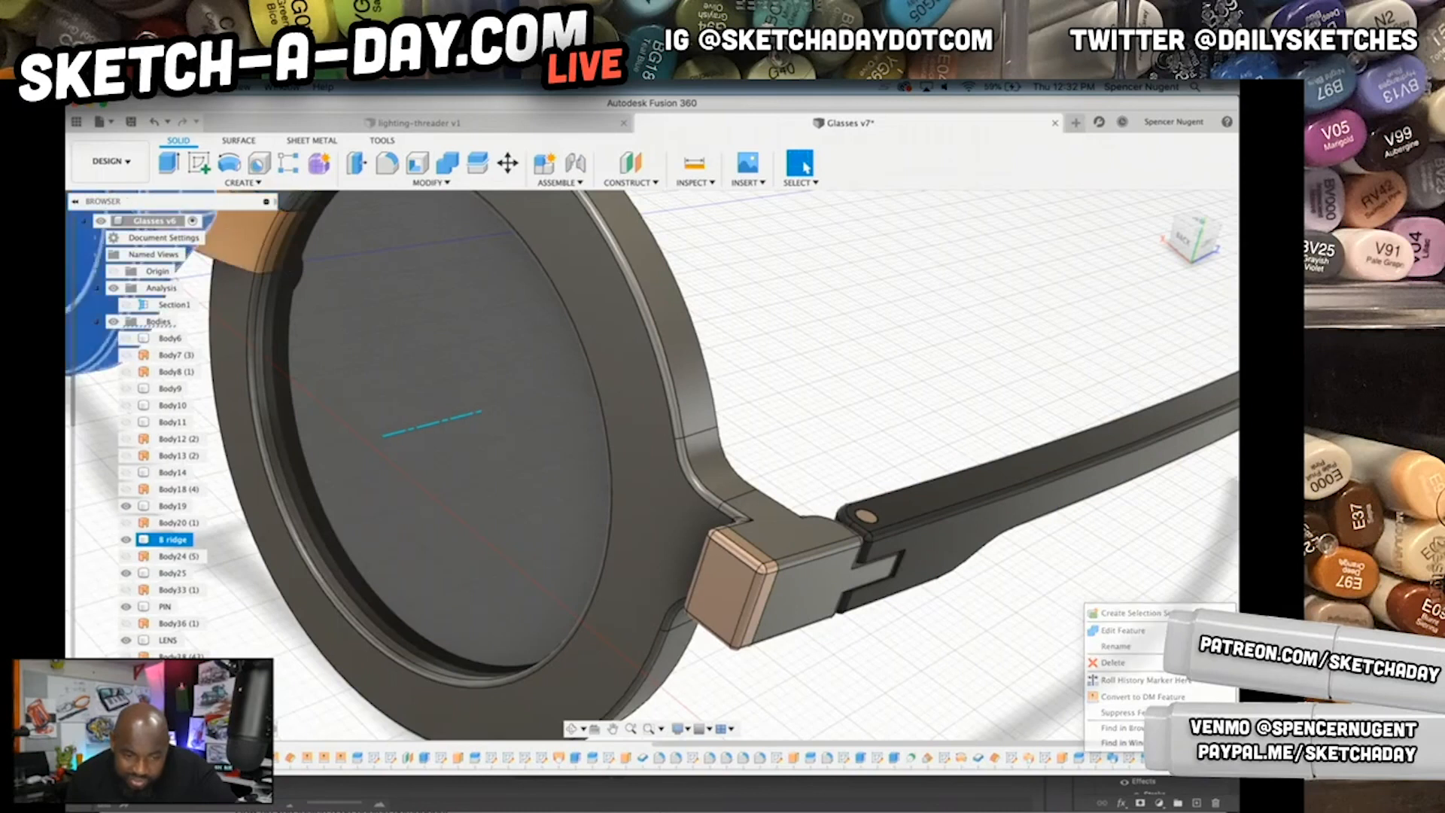
left_click(1114, 665)
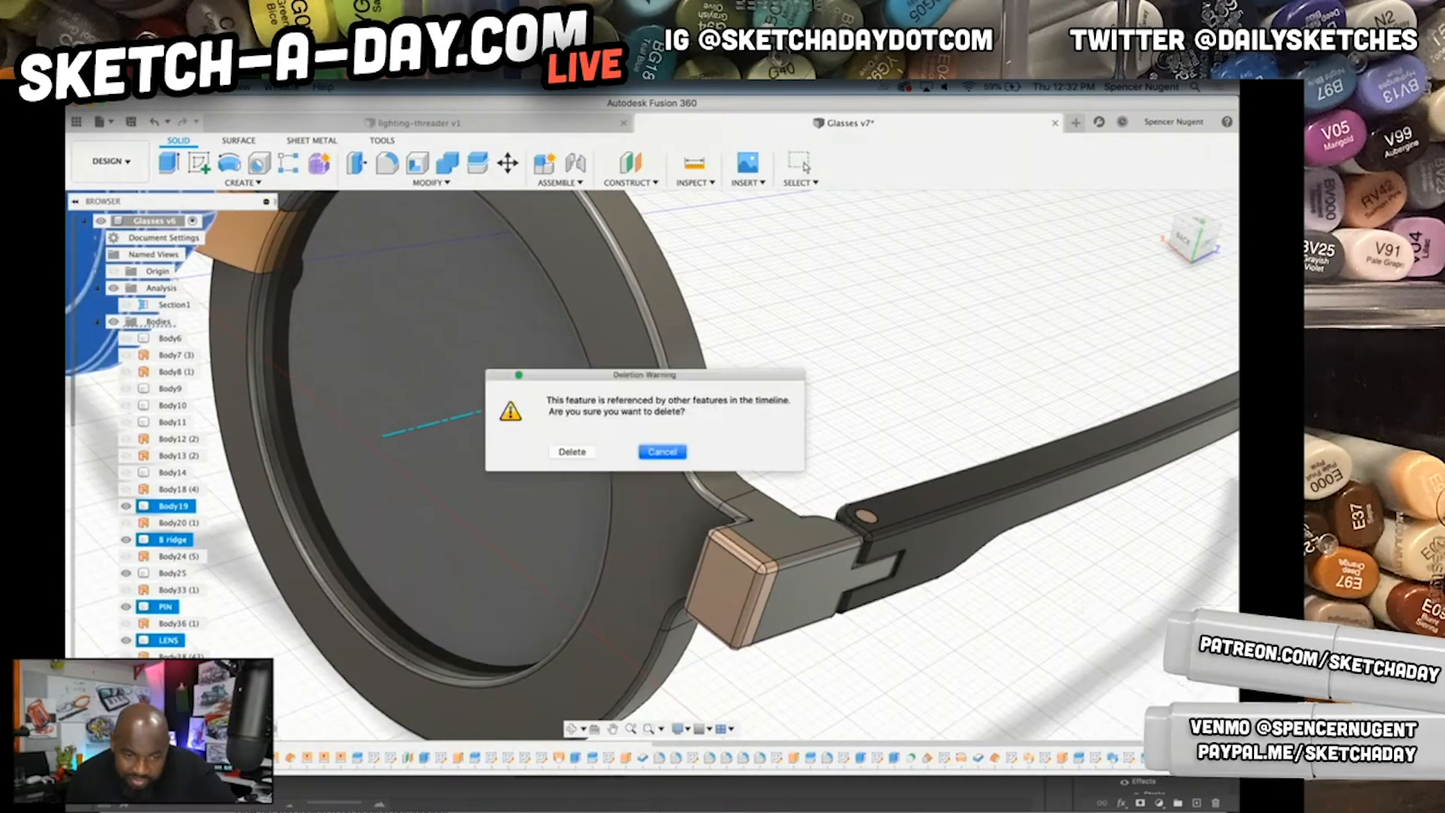
left_click(573, 454)
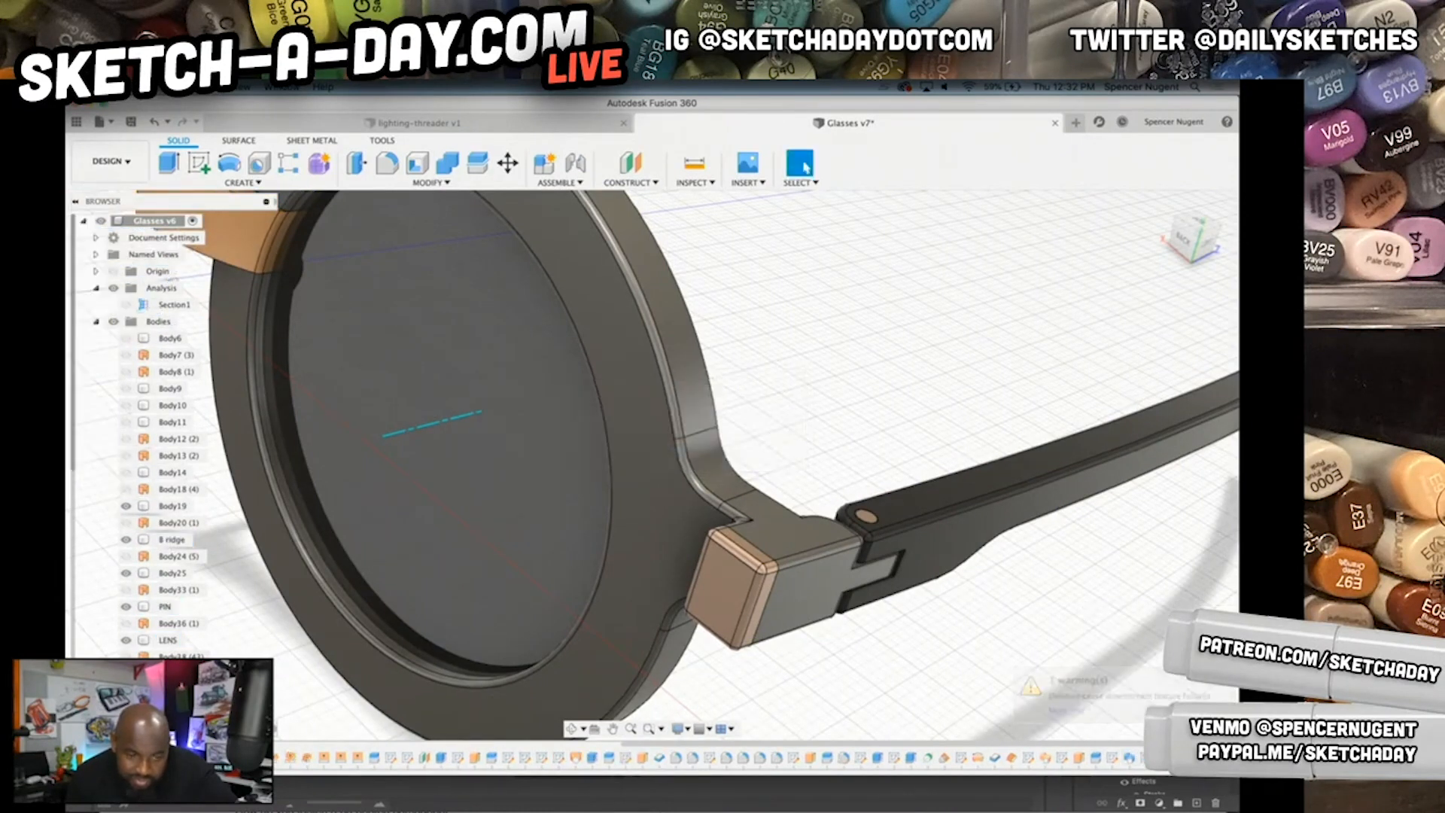
right_click(1095, 756)
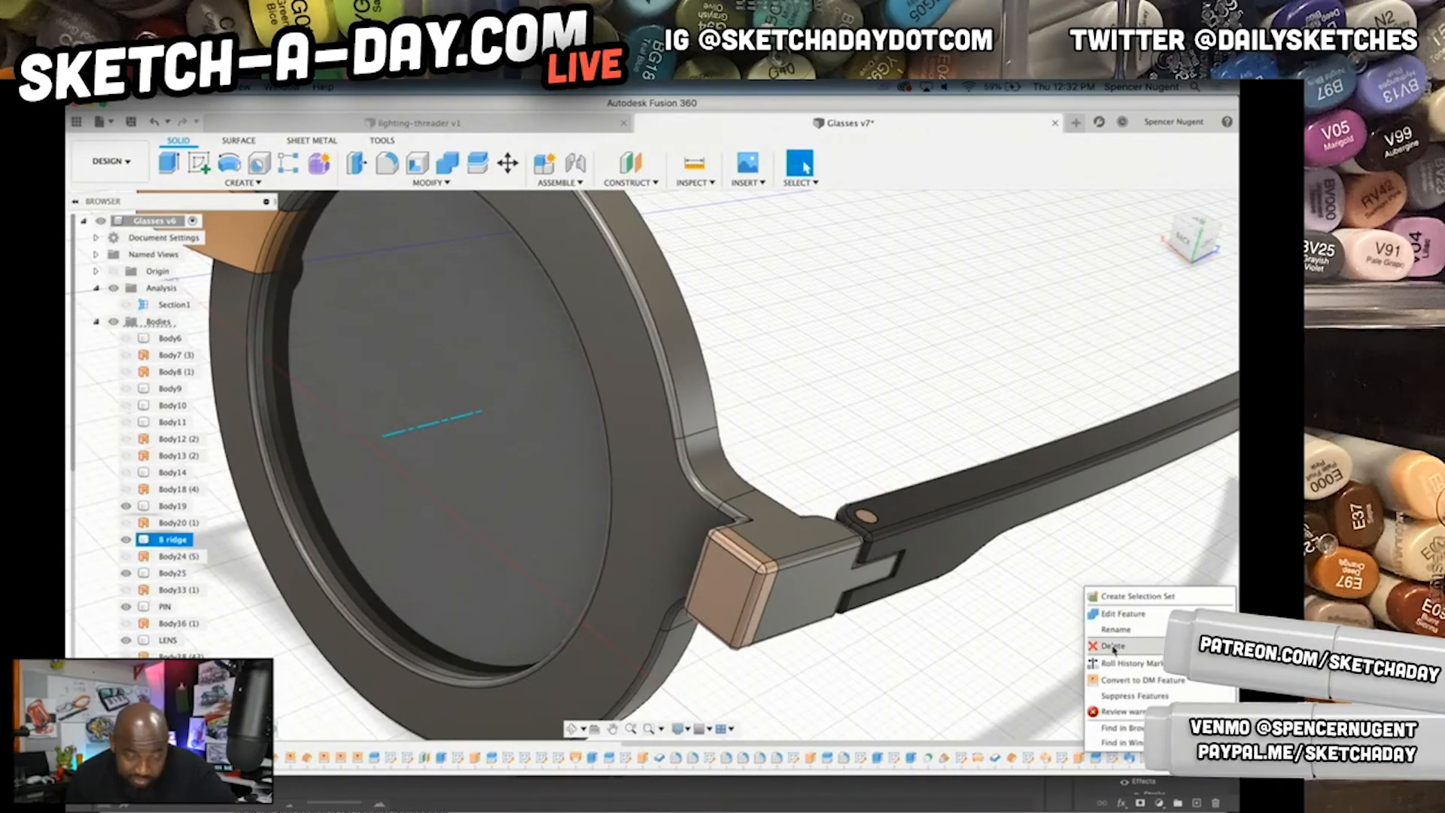
left_click(1114, 647)
left_click(220, 228)
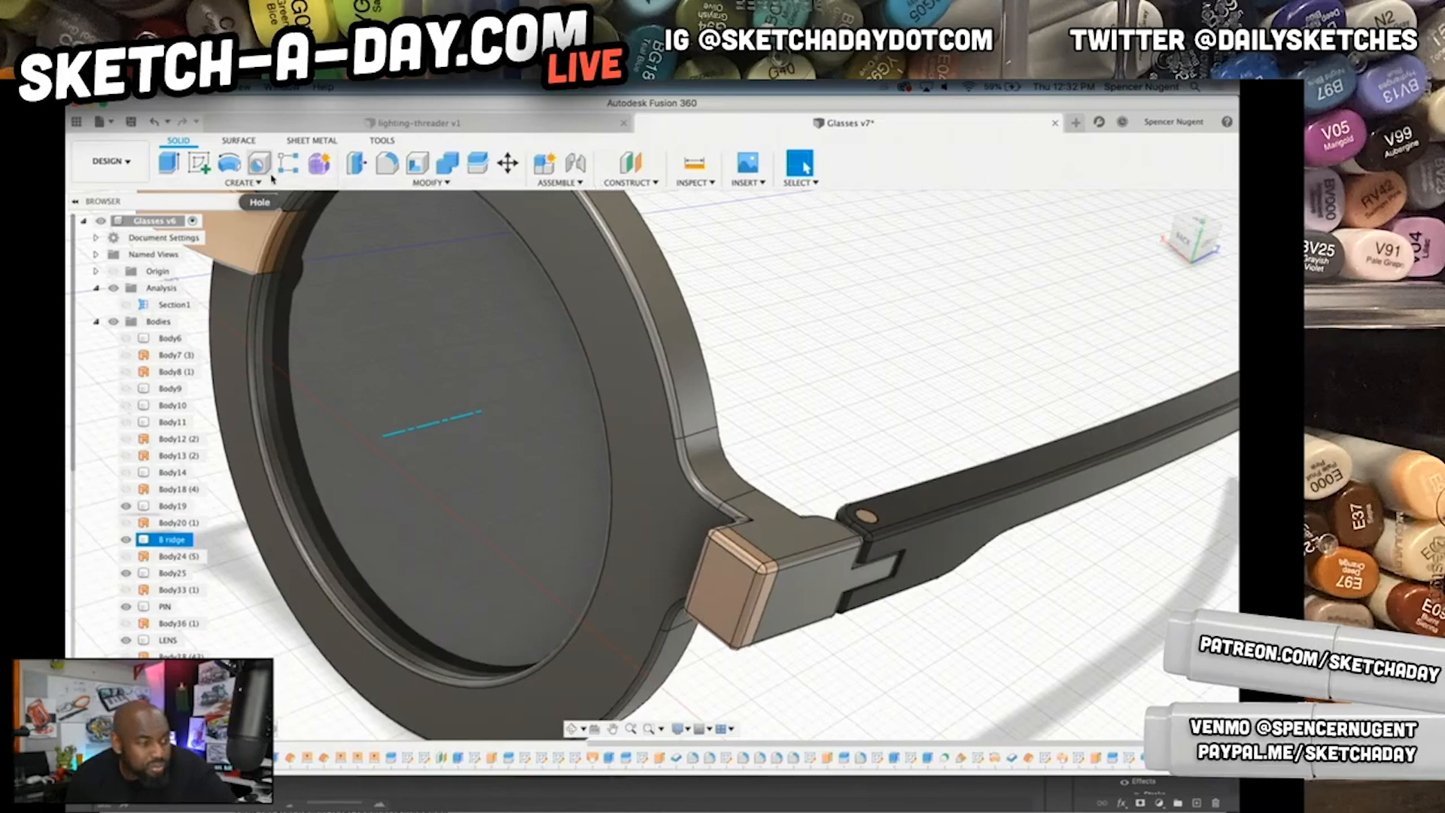
- Mirror the hinge pin, temple arm, lens frame, hinge end cap, LENS and bridge half bodies across the centre origin plane at the bridge
left_click(243, 182)
left_click(224, 484)
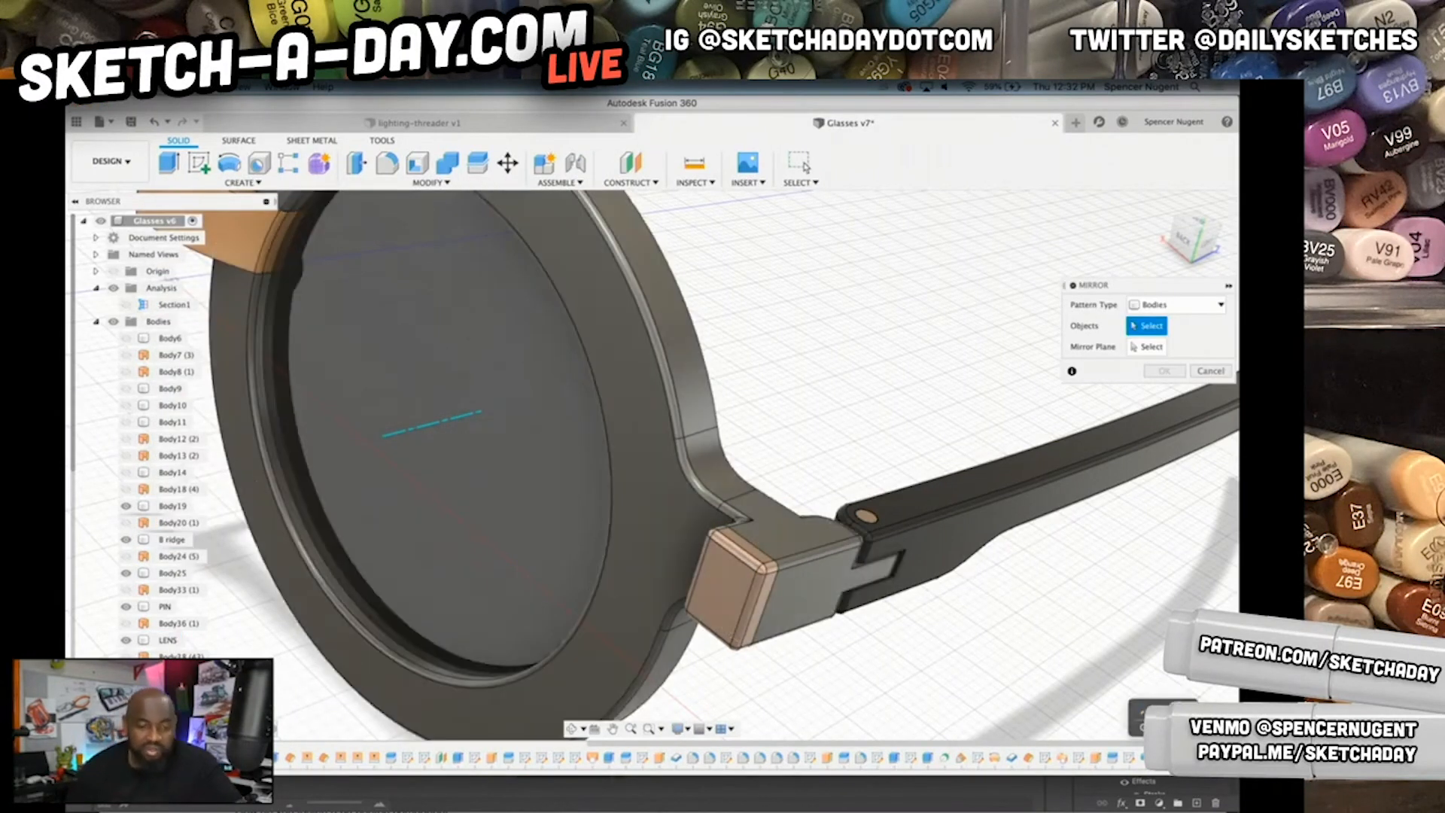
left_click(867, 520)
left_click(843, 560)
left_click(799, 546)
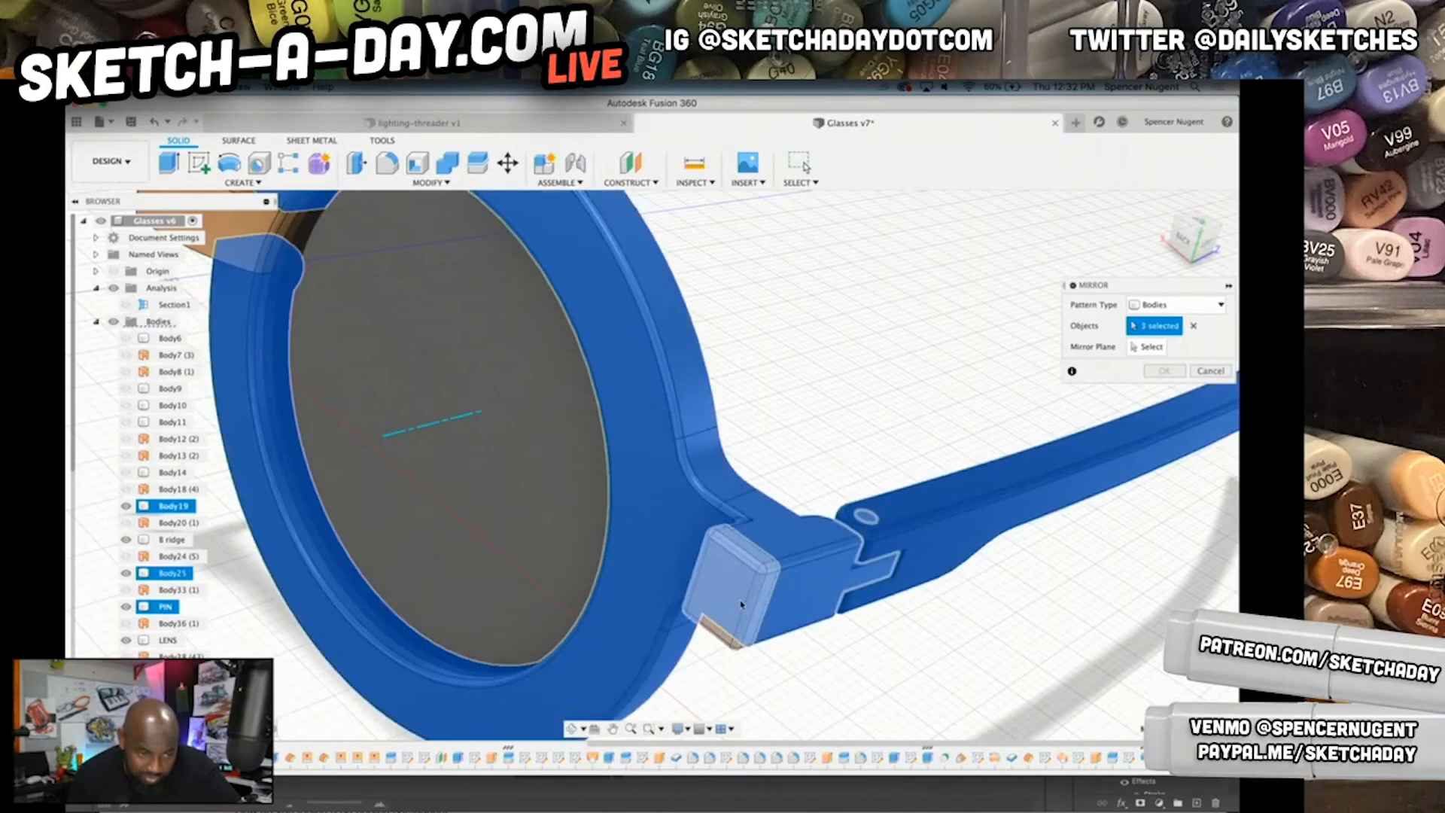
left_click(386, 515)
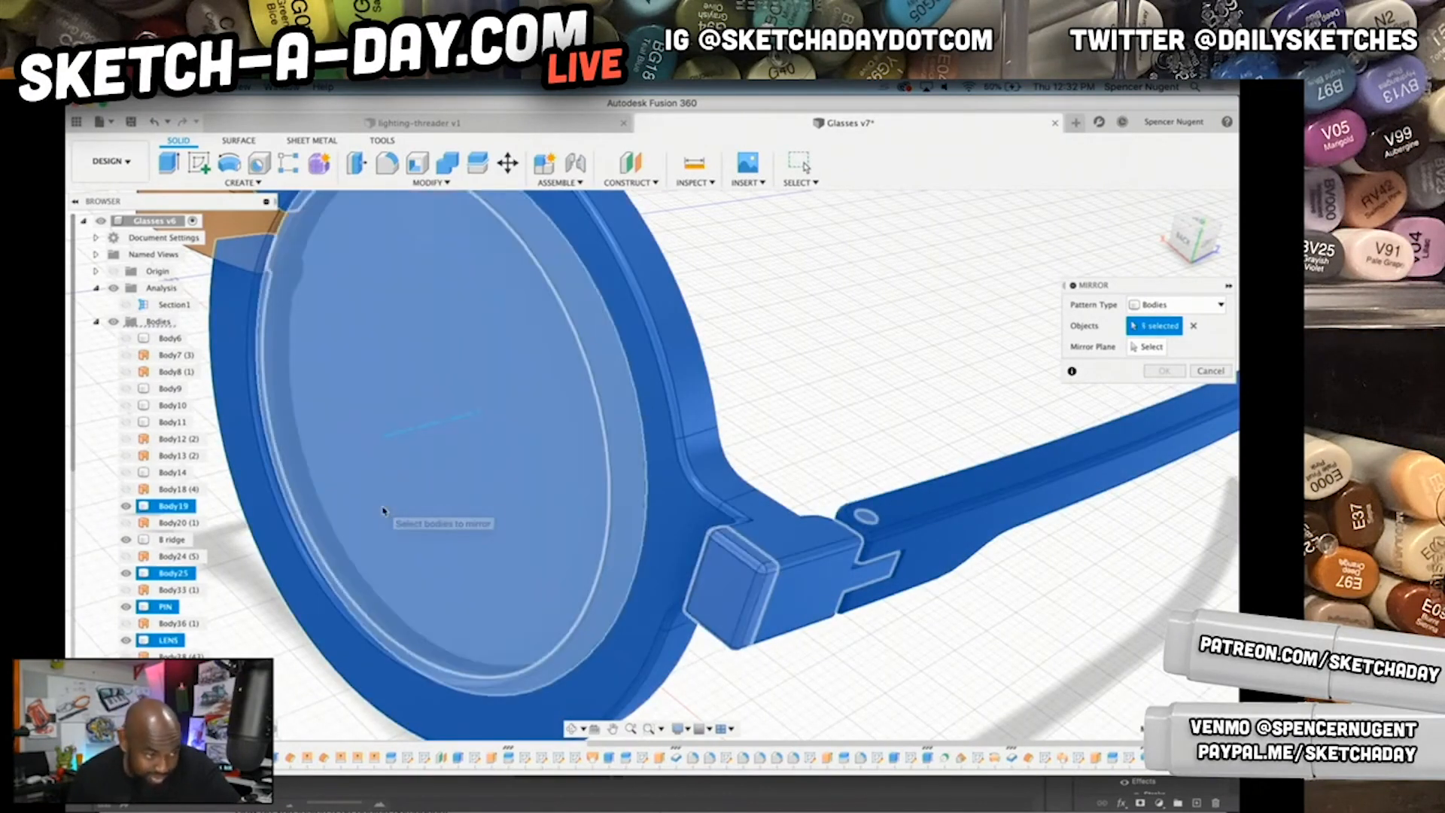
scroll(384, 511, "down", 5)
left_click(239, 252)
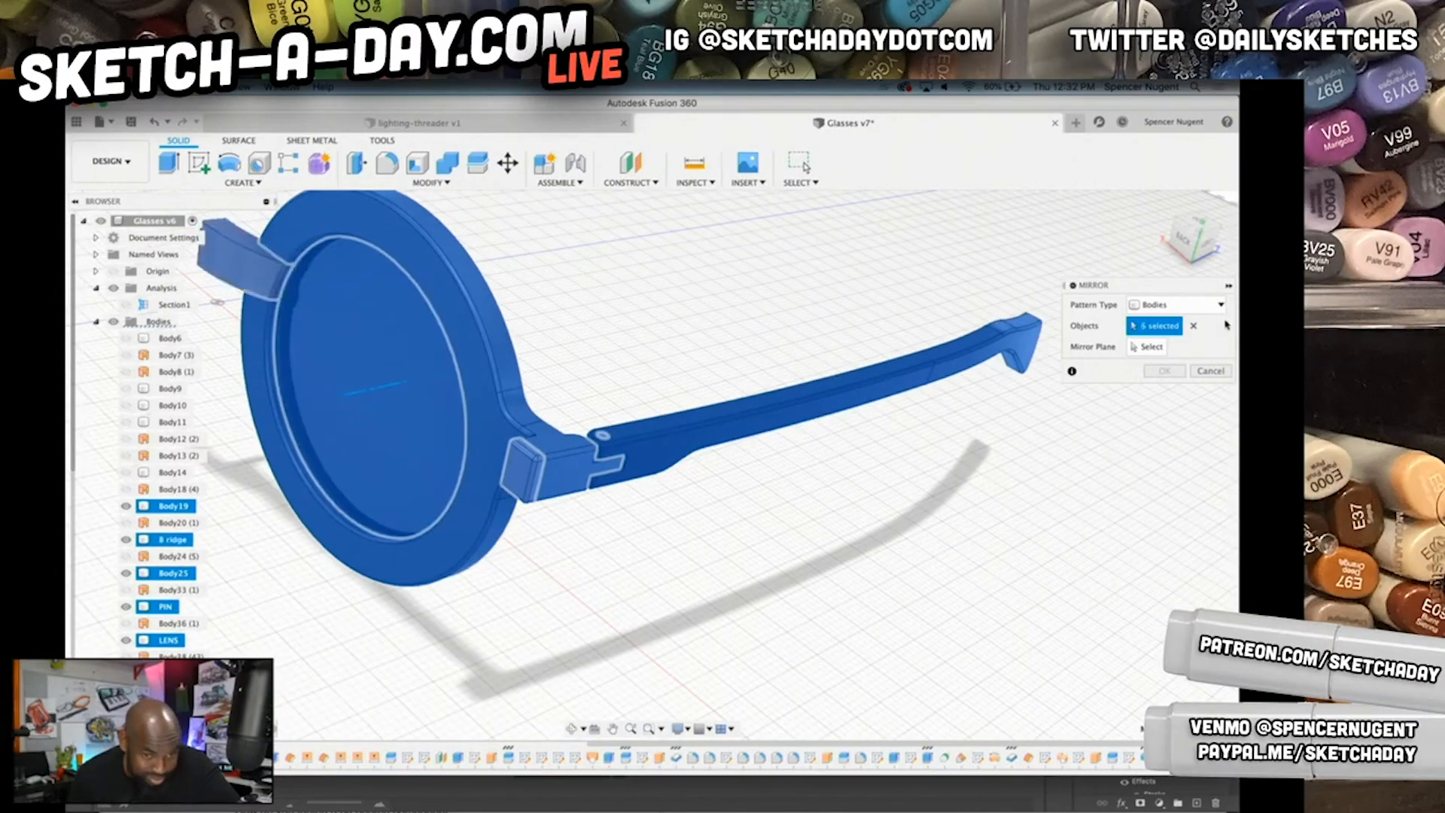
left_click(1151, 347)
scroll(380, 453, "down", 3)
middle_click_drag(298, 317, 659, 397)
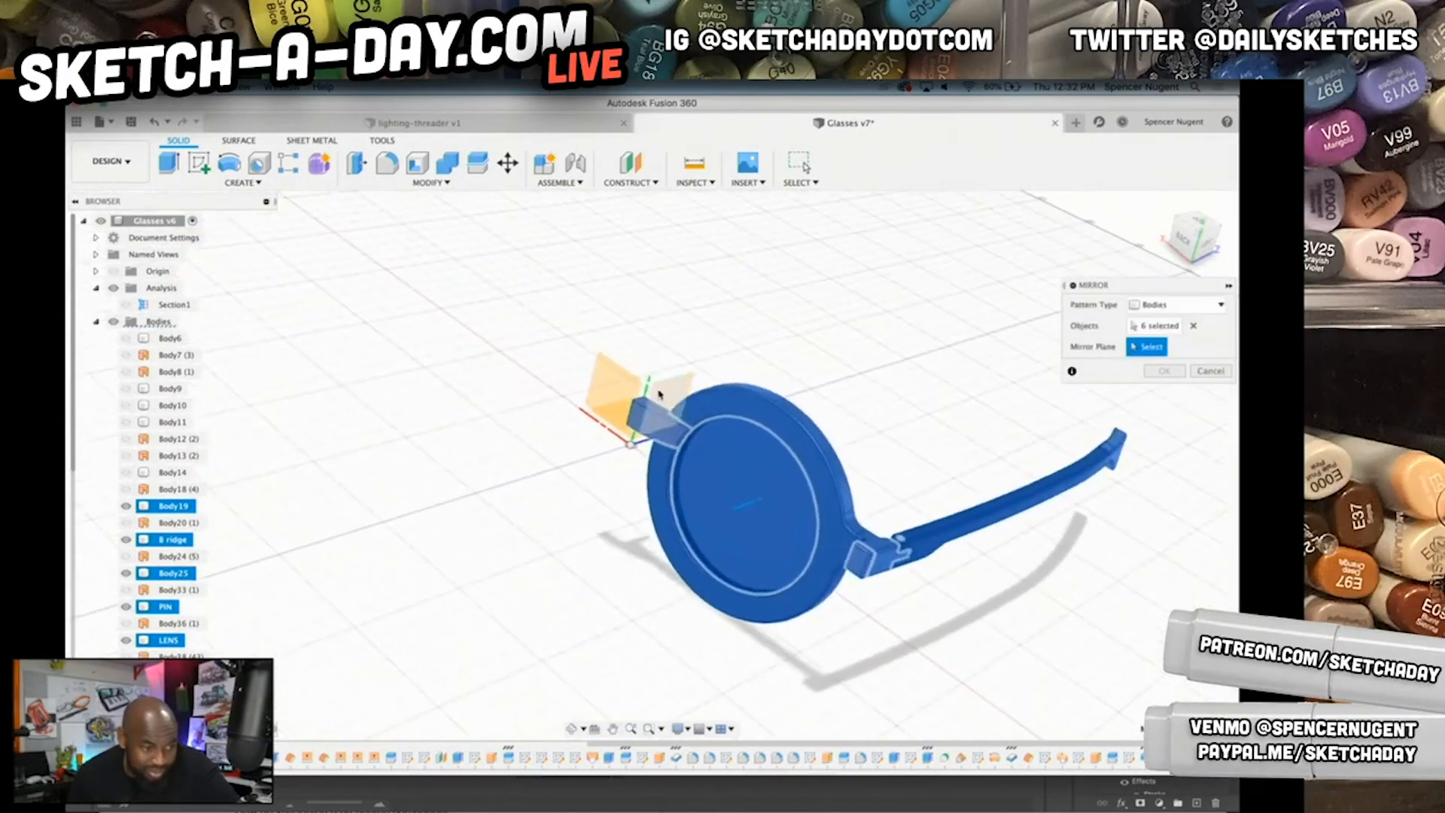
scroll(658, 395, "up", 5)
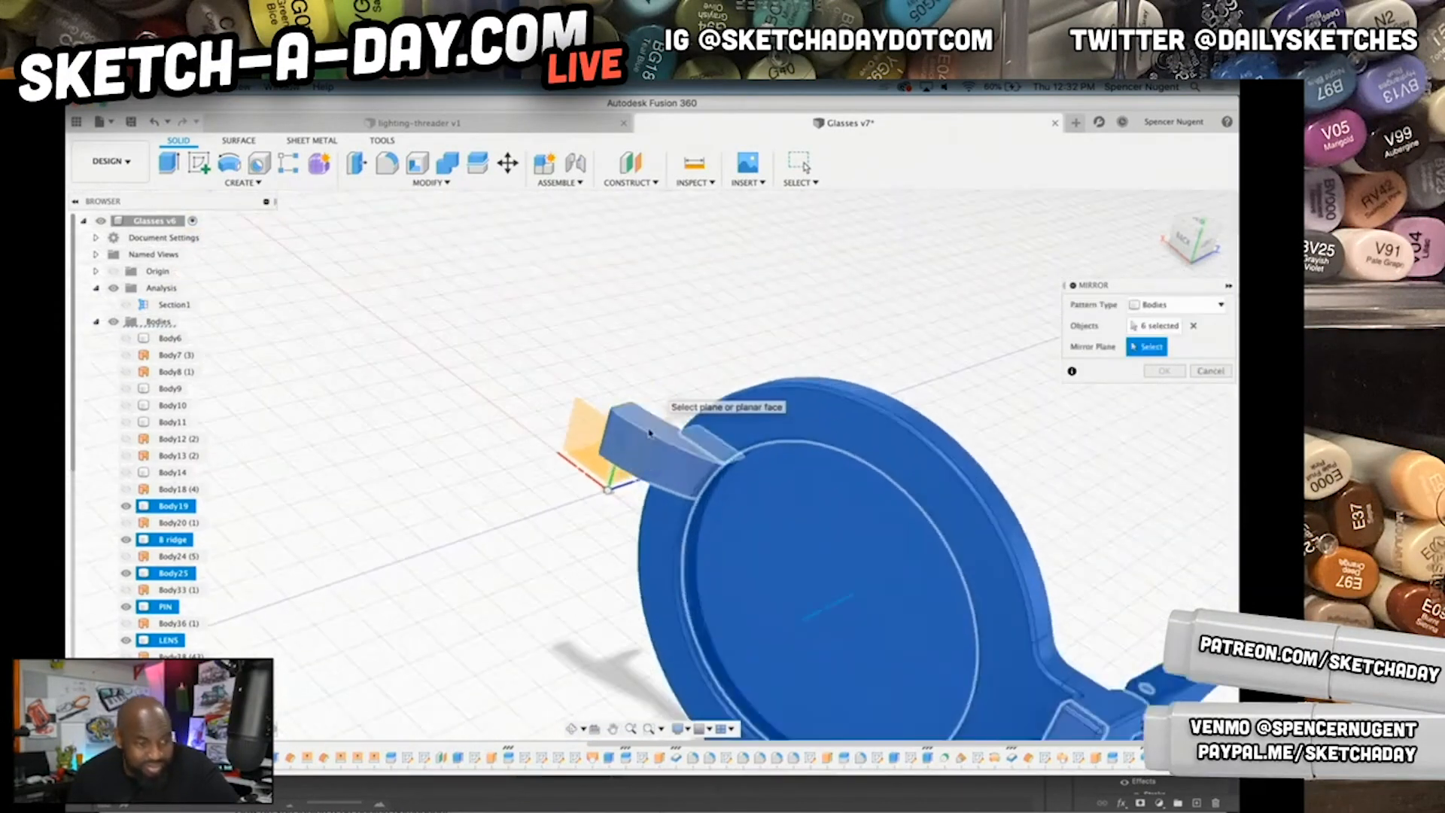
left_click(627, 479)
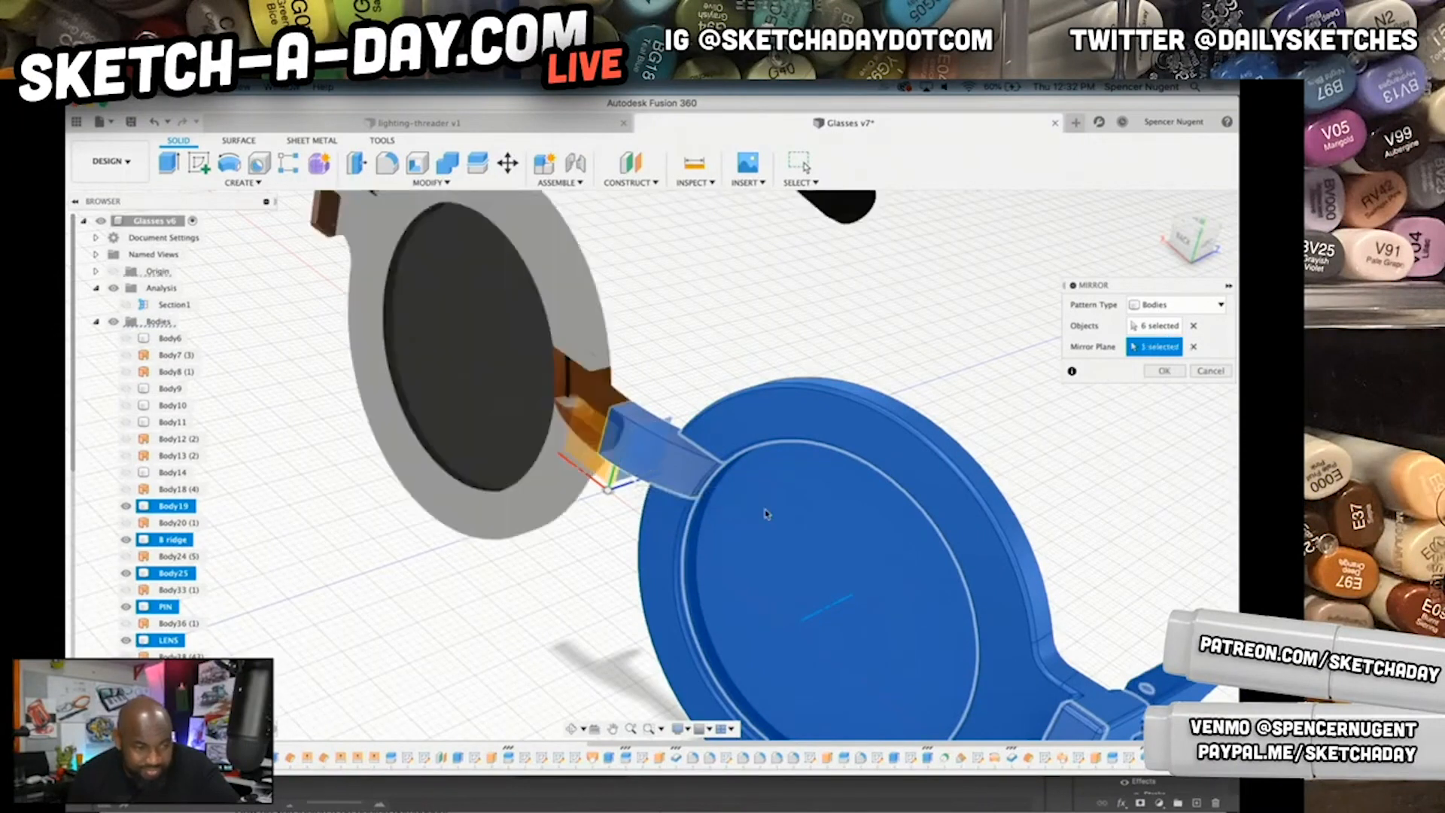
left_click(1168, 374)
scroll(811, 532, "down", 4)
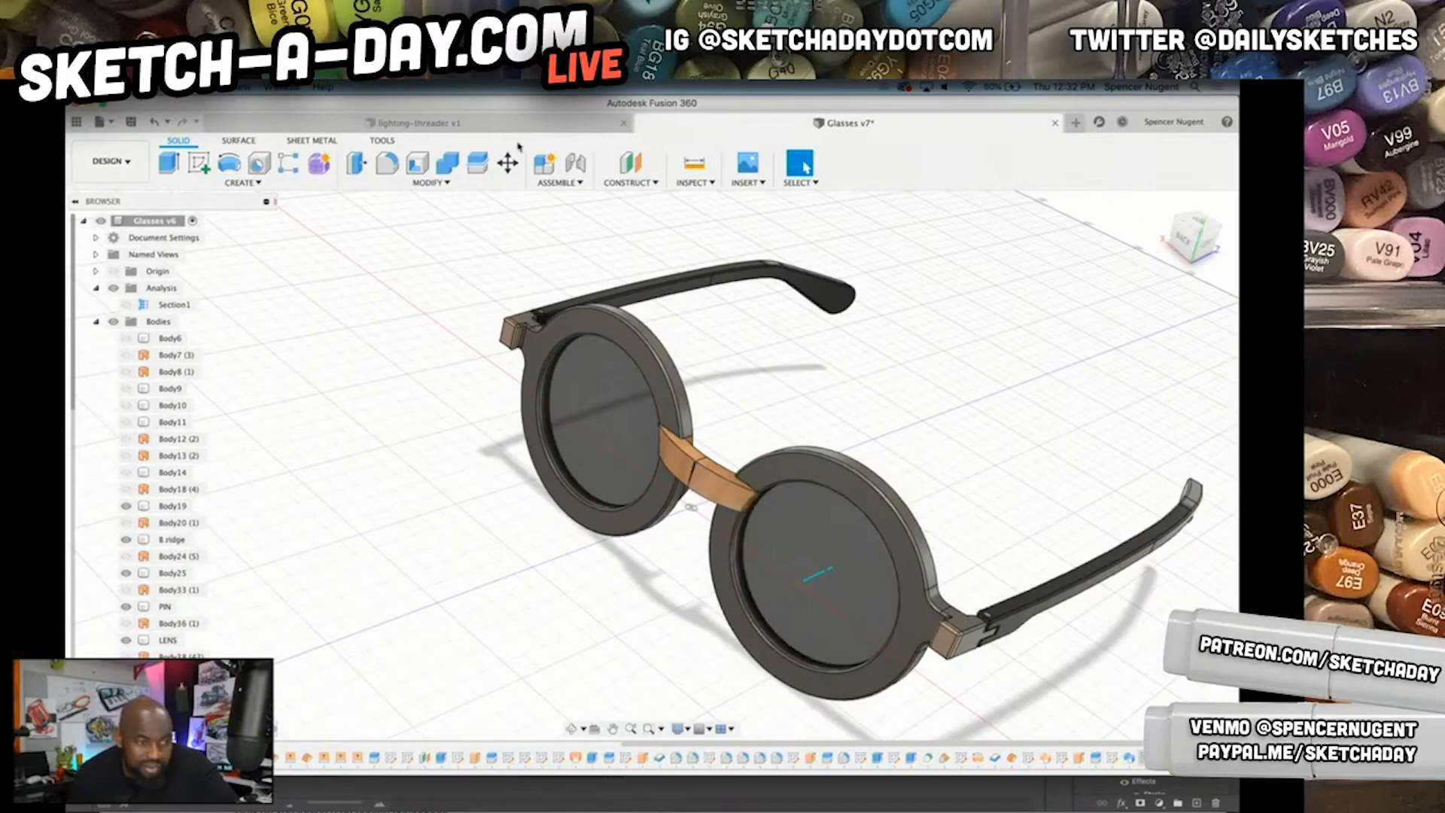
- Combine the bridge half with its mirrored copy using the Join operation
left_click(447, 162)
left_click(691, 470)
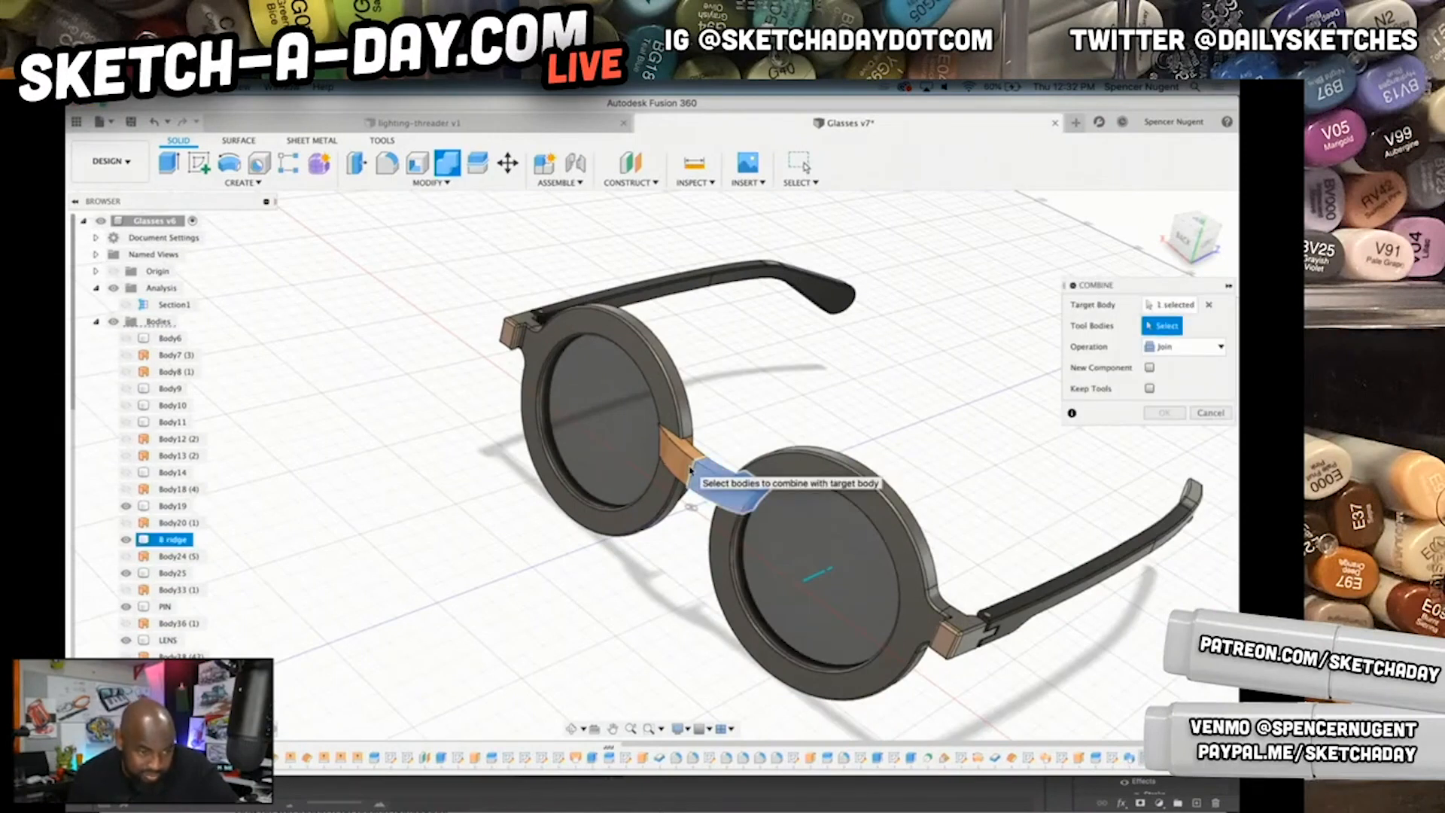
left_click(691, 471)
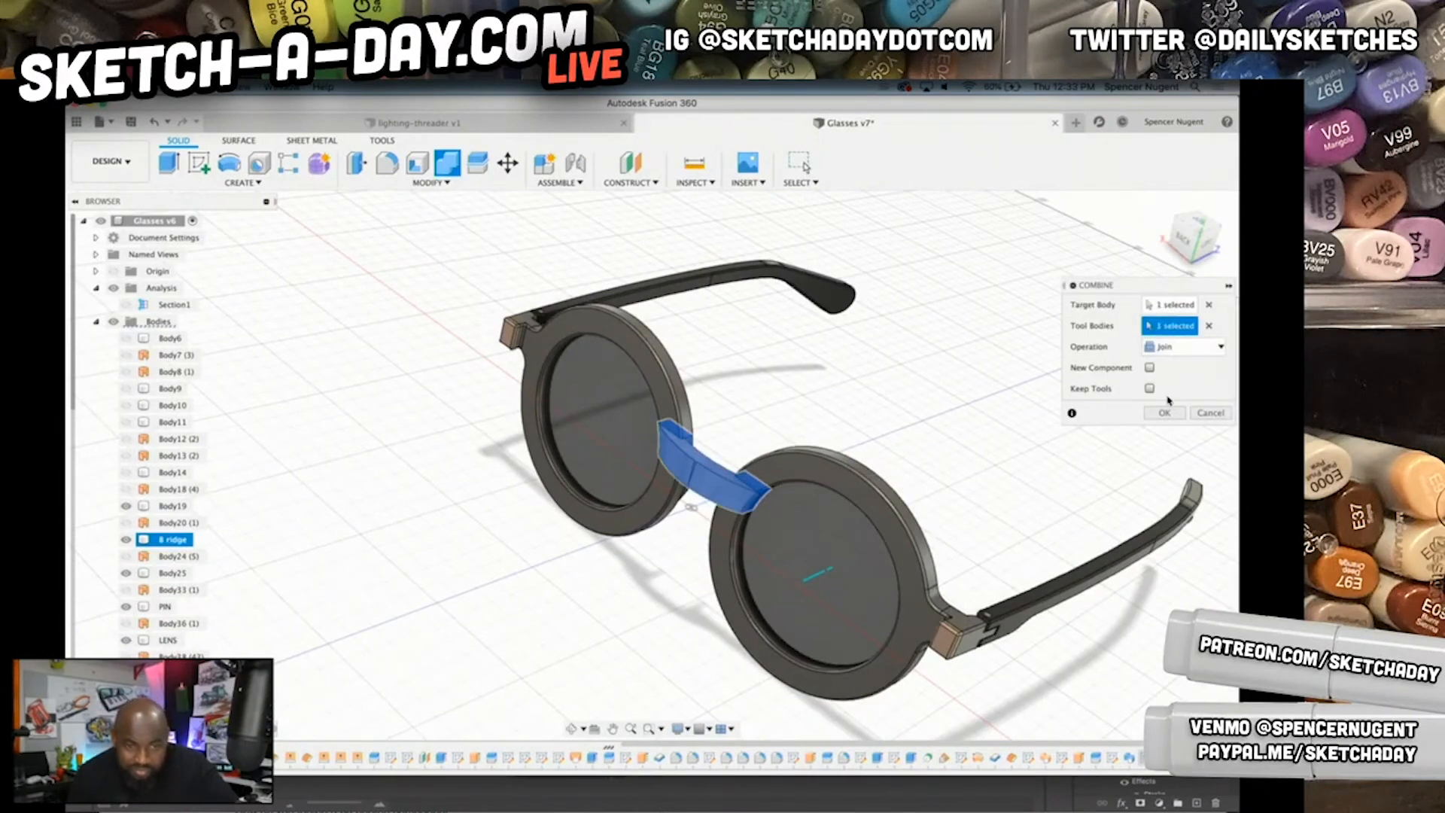
key("Return")
- Inspect the nose pads from the rear, and undo the bridge join and the body mirror
middle_click_drag(1015, 491, 833, 500, "shift")
scroll(800, 362, "up", 5)
scroll(798, 362, "up", 5)
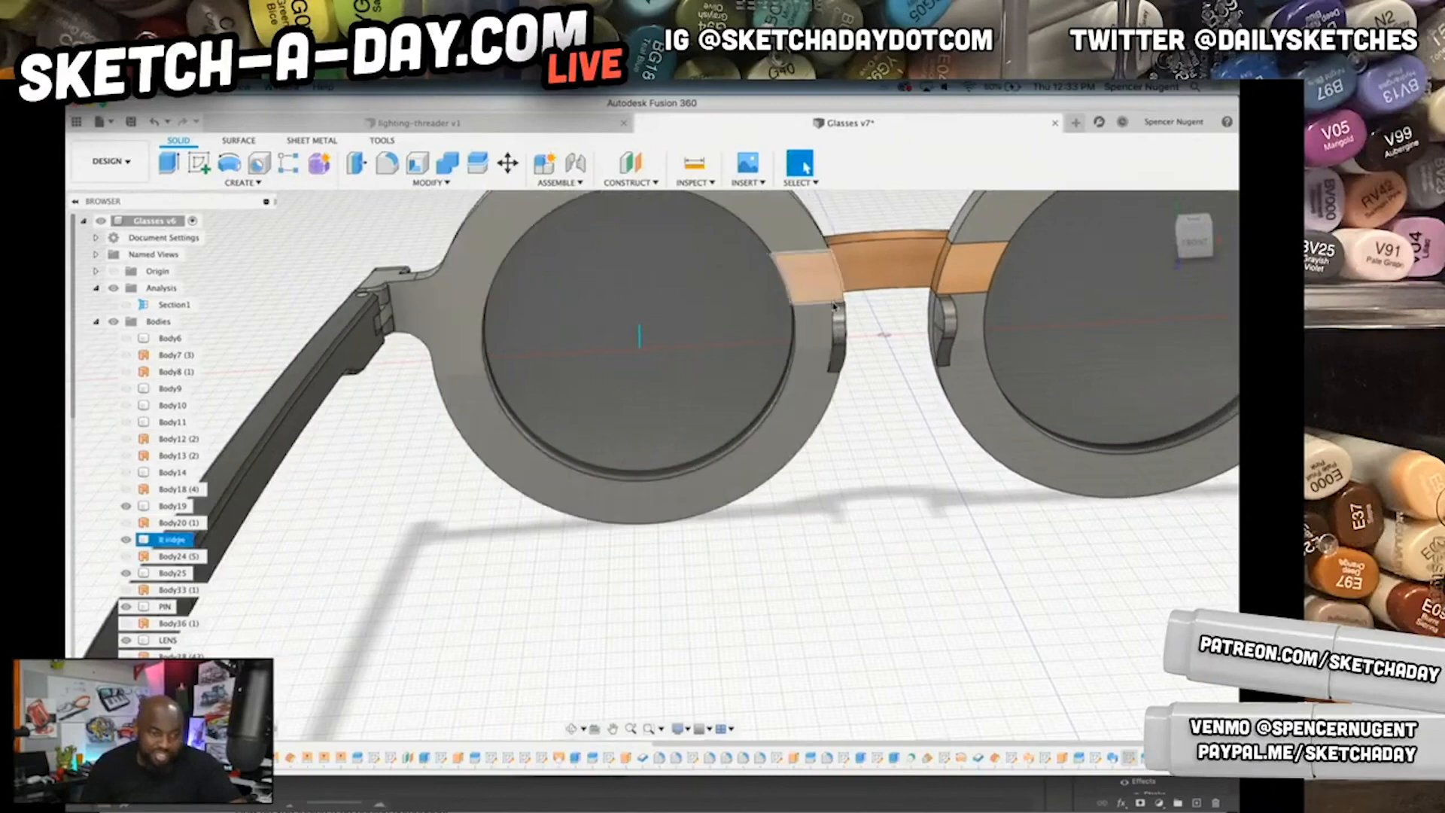
scroll(755, 300, "up", 1)
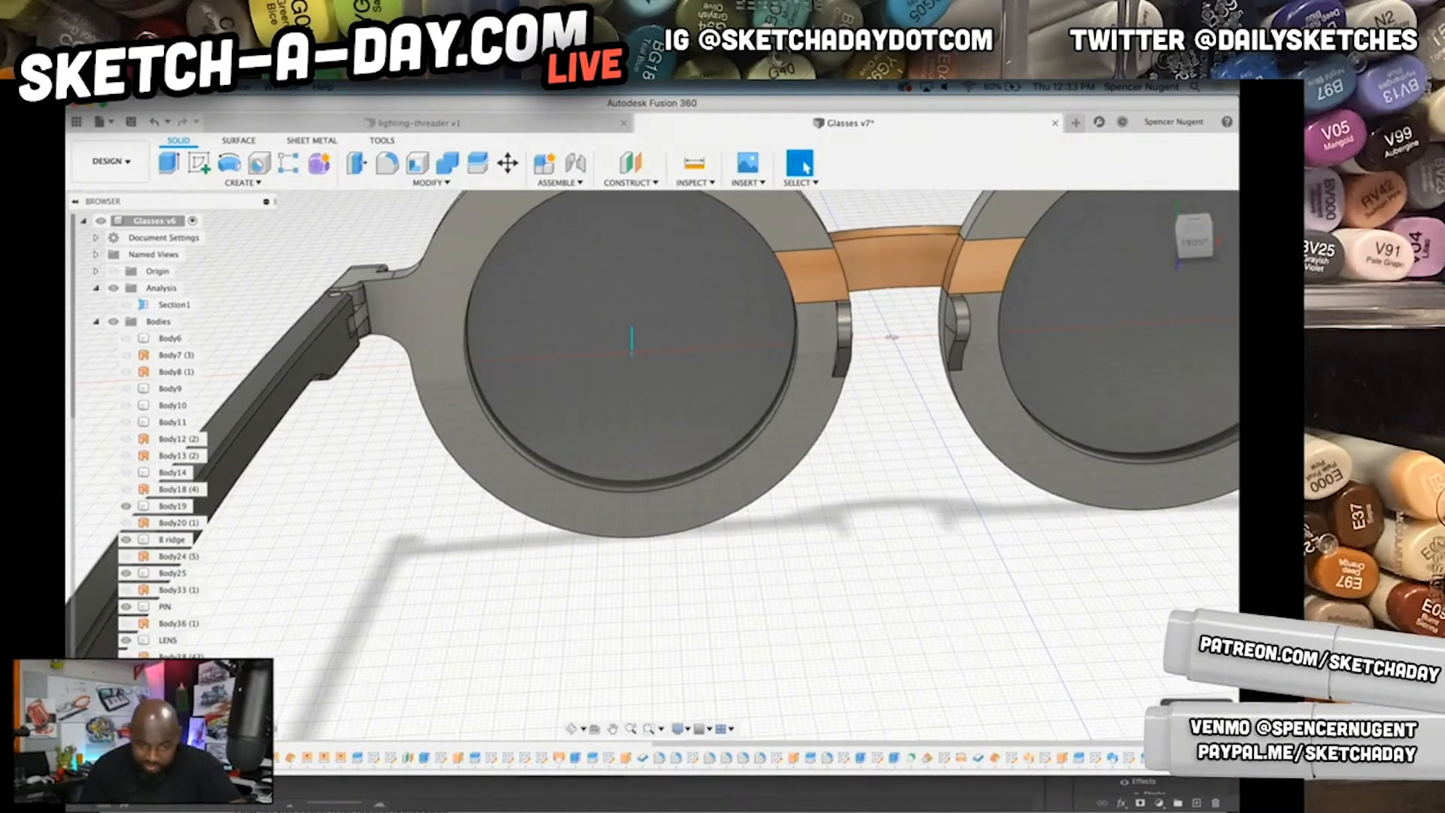
key("super+z")
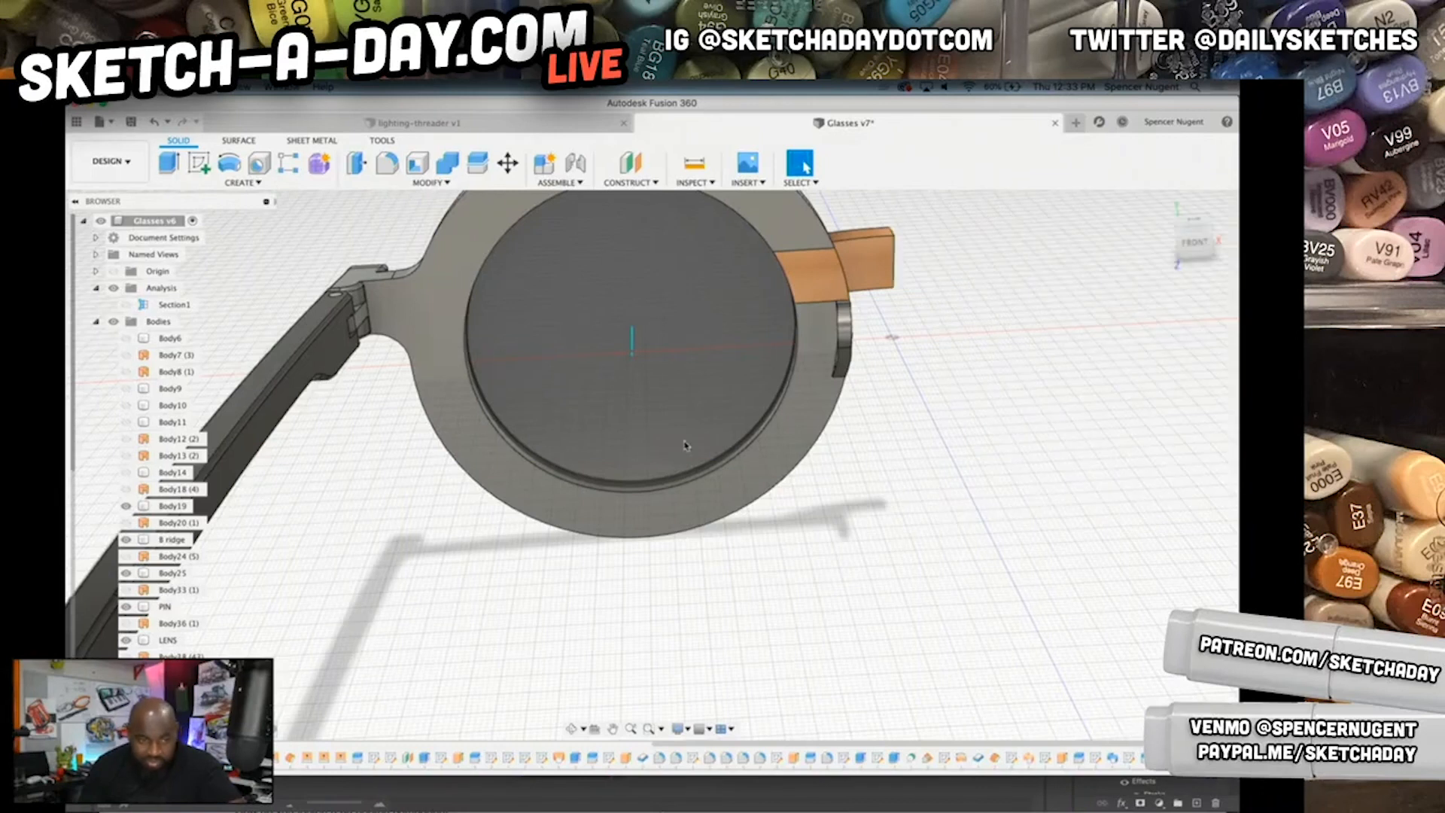
- Fillet the two edges at the lower end of the nose pad, where it meets the lens rim, with a 5 mm radius
scroll(449, 482, "down", 1)
middle_click_drag(779, 541, 675, 446, "shift")
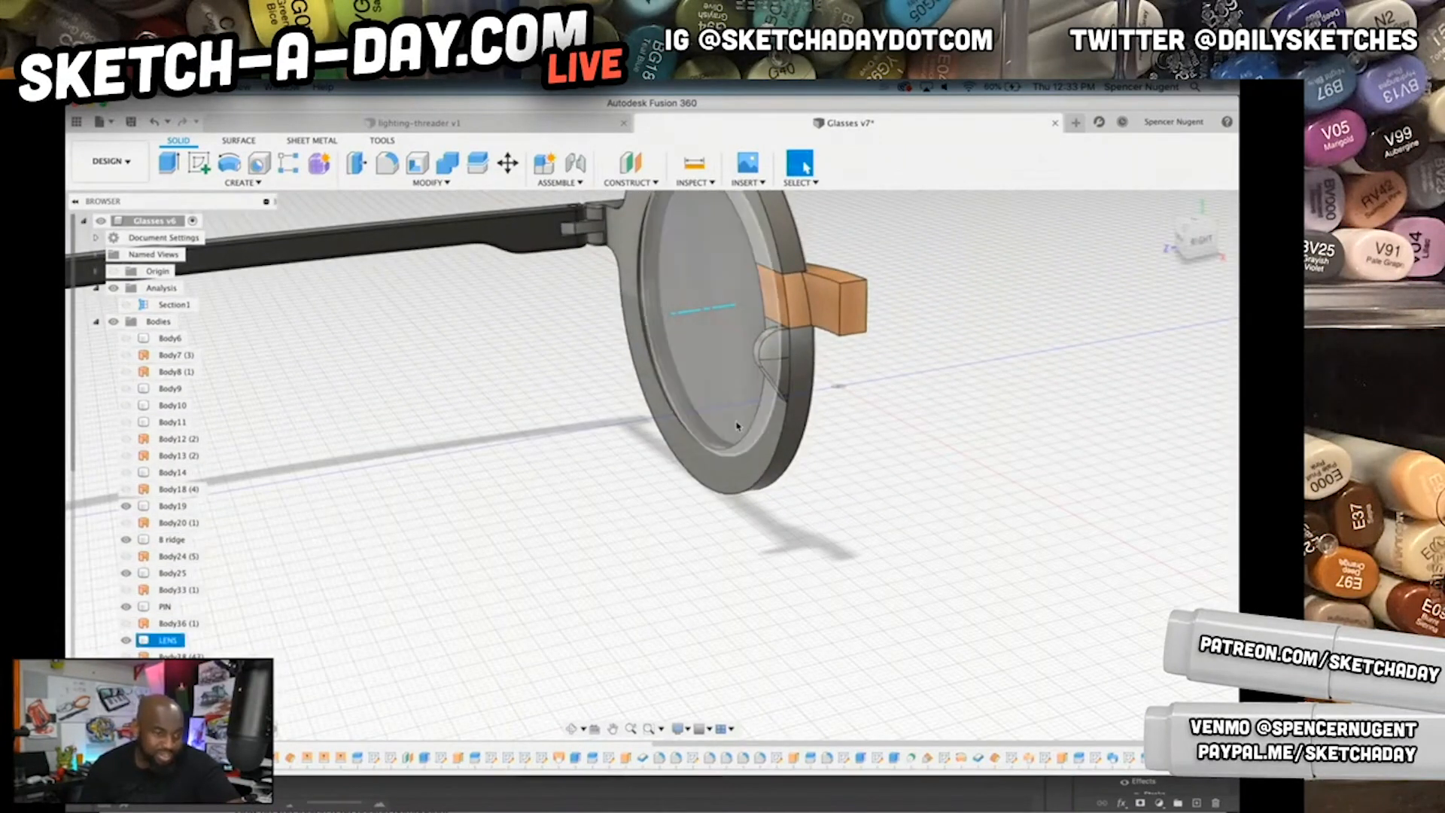
scroll(807, 402, "up", 3)
scroll(805, 405, "up", 4)
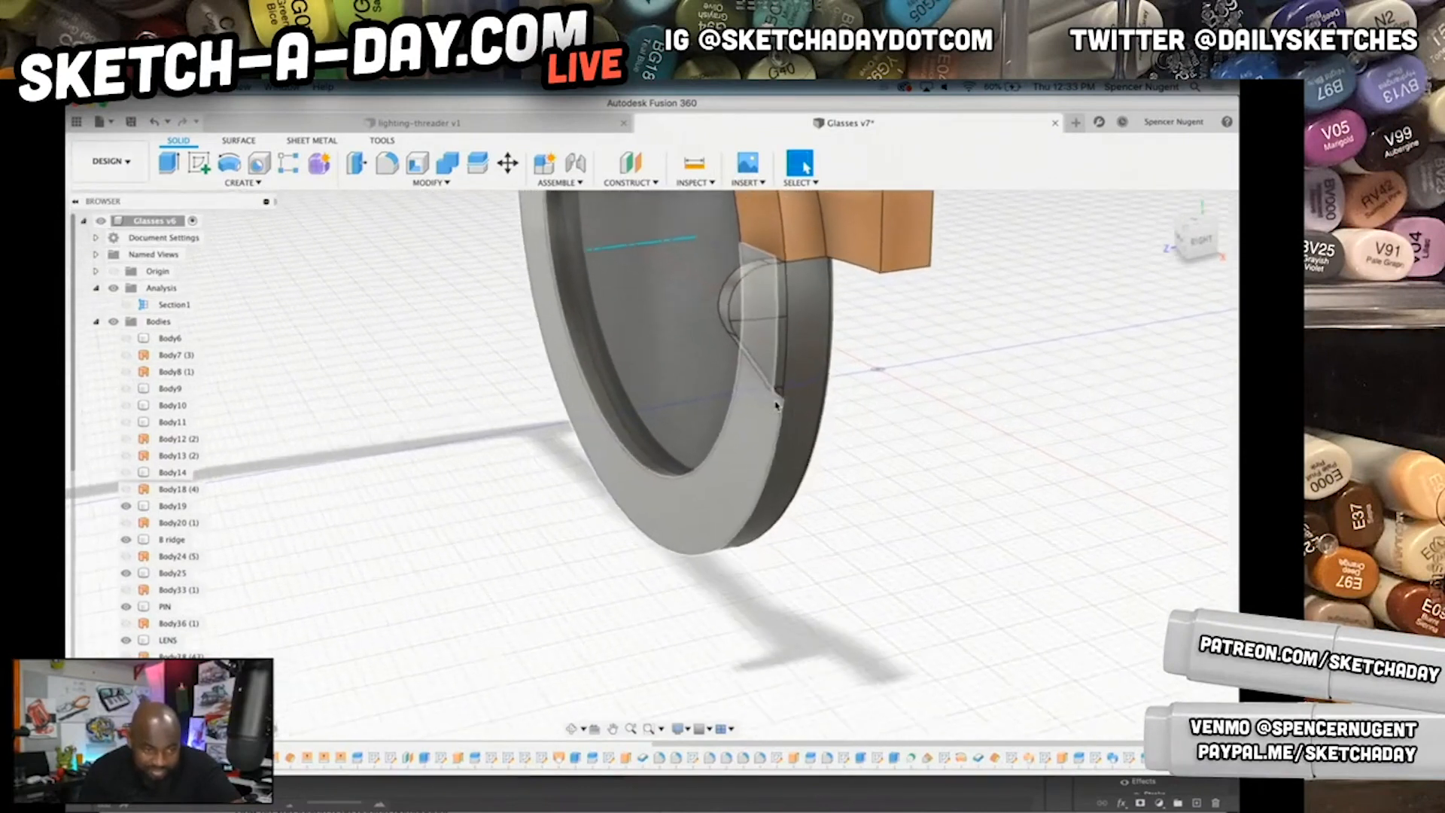
scroll(754, 449, "up", 2)
middle_click_drag(753, 449, 810, 422, "shift")
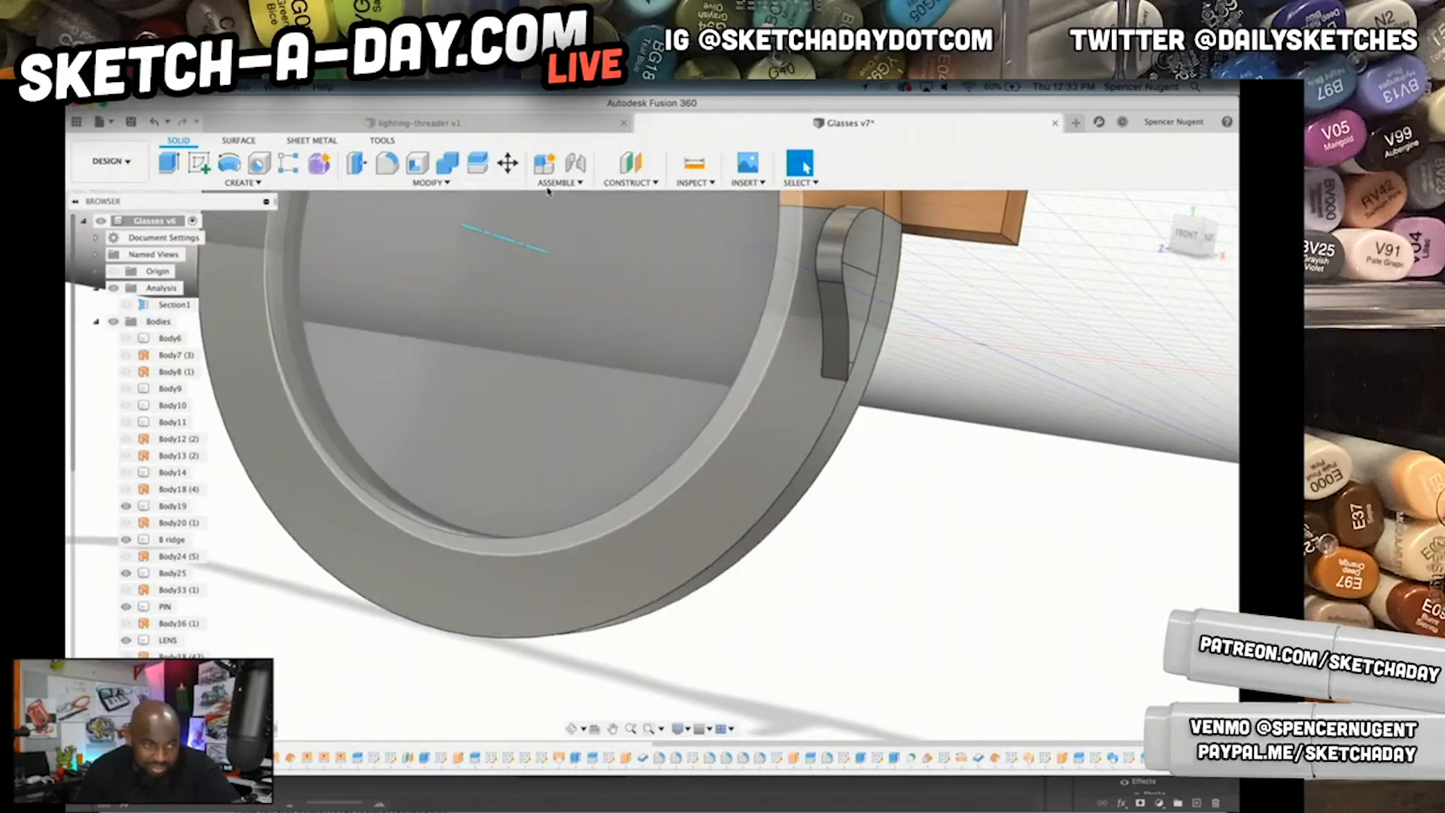
left_click(387, 163)
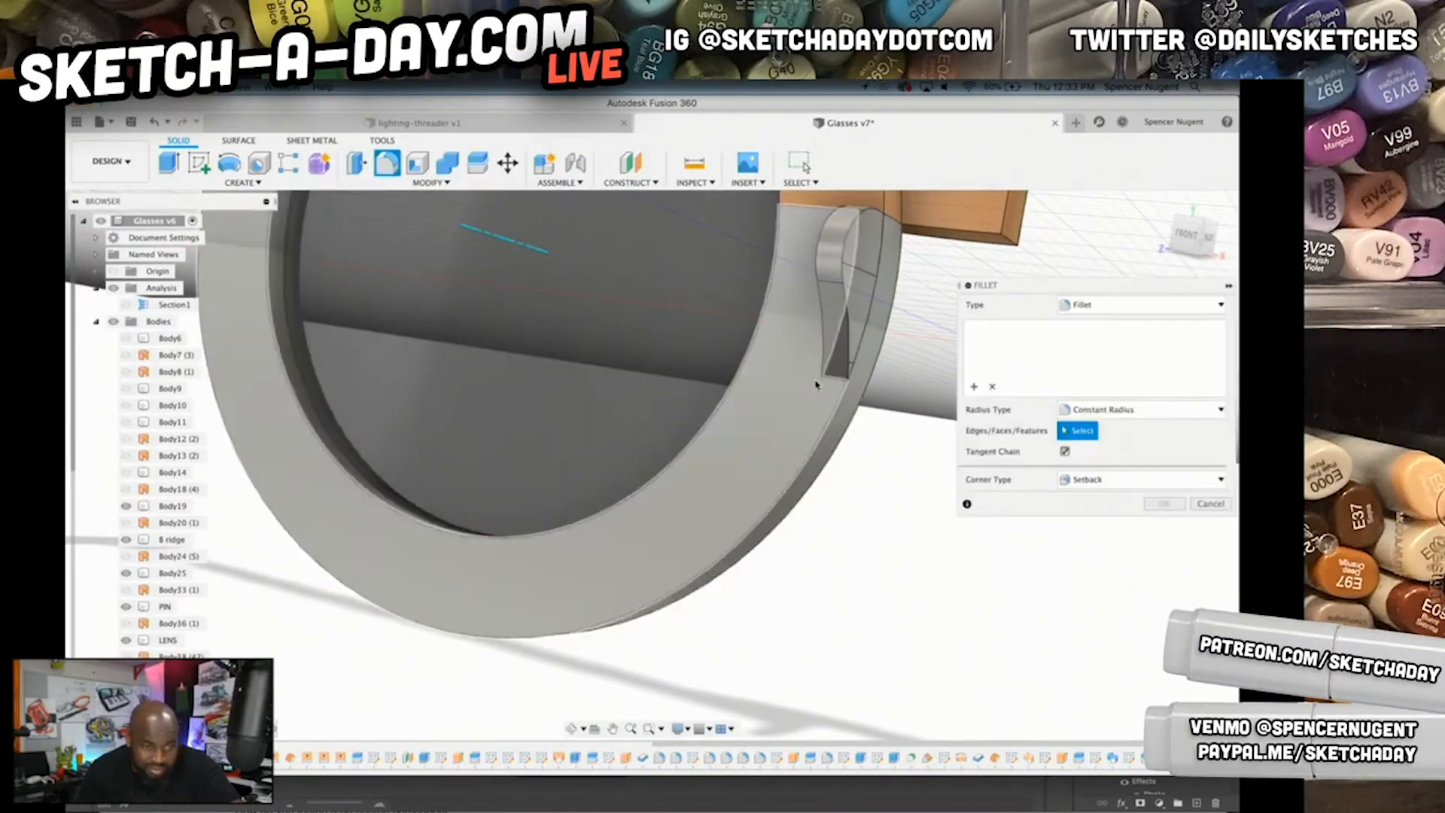
left_click(831, 380)
type("5")
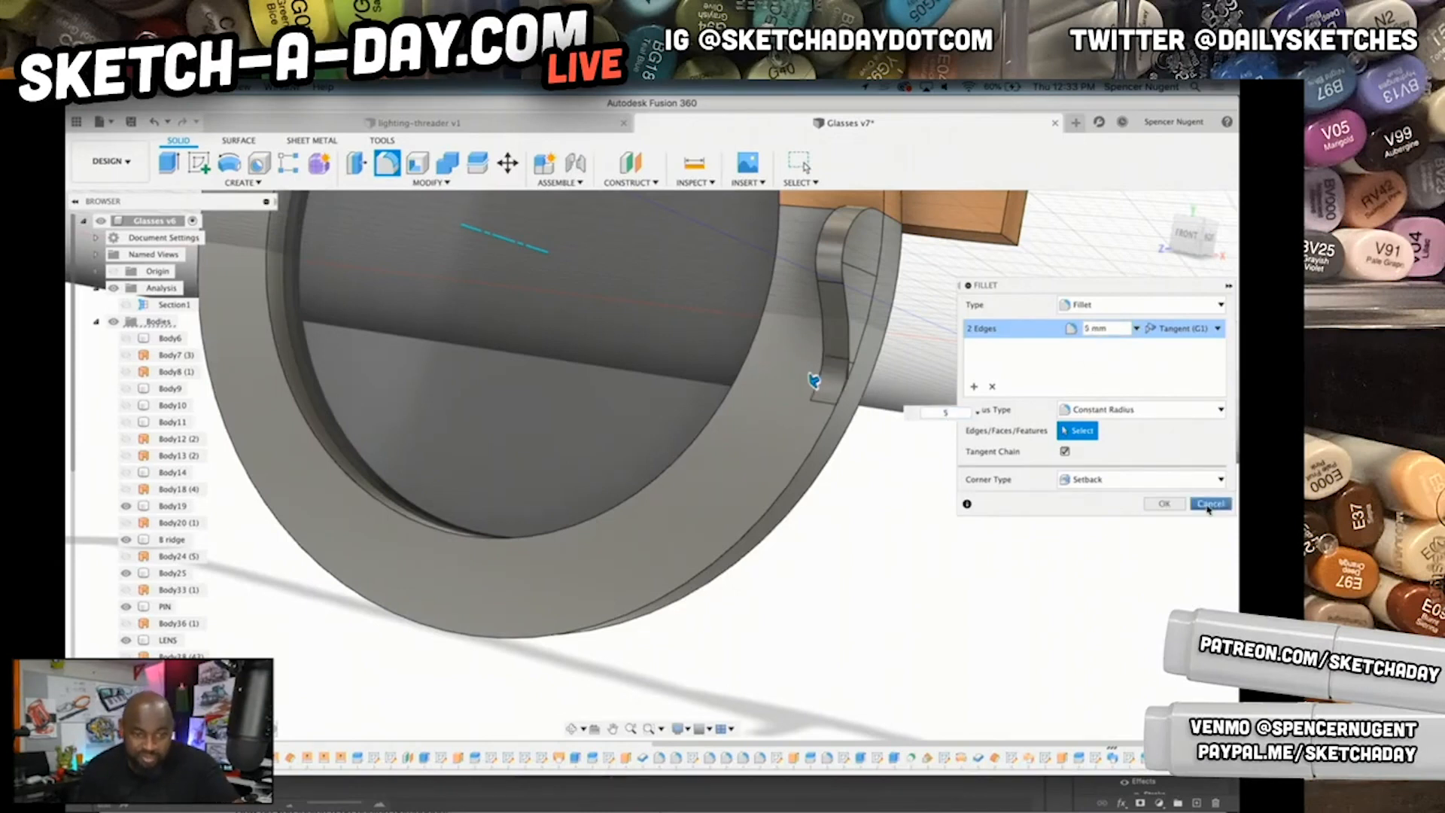
left_click(1176, 503)
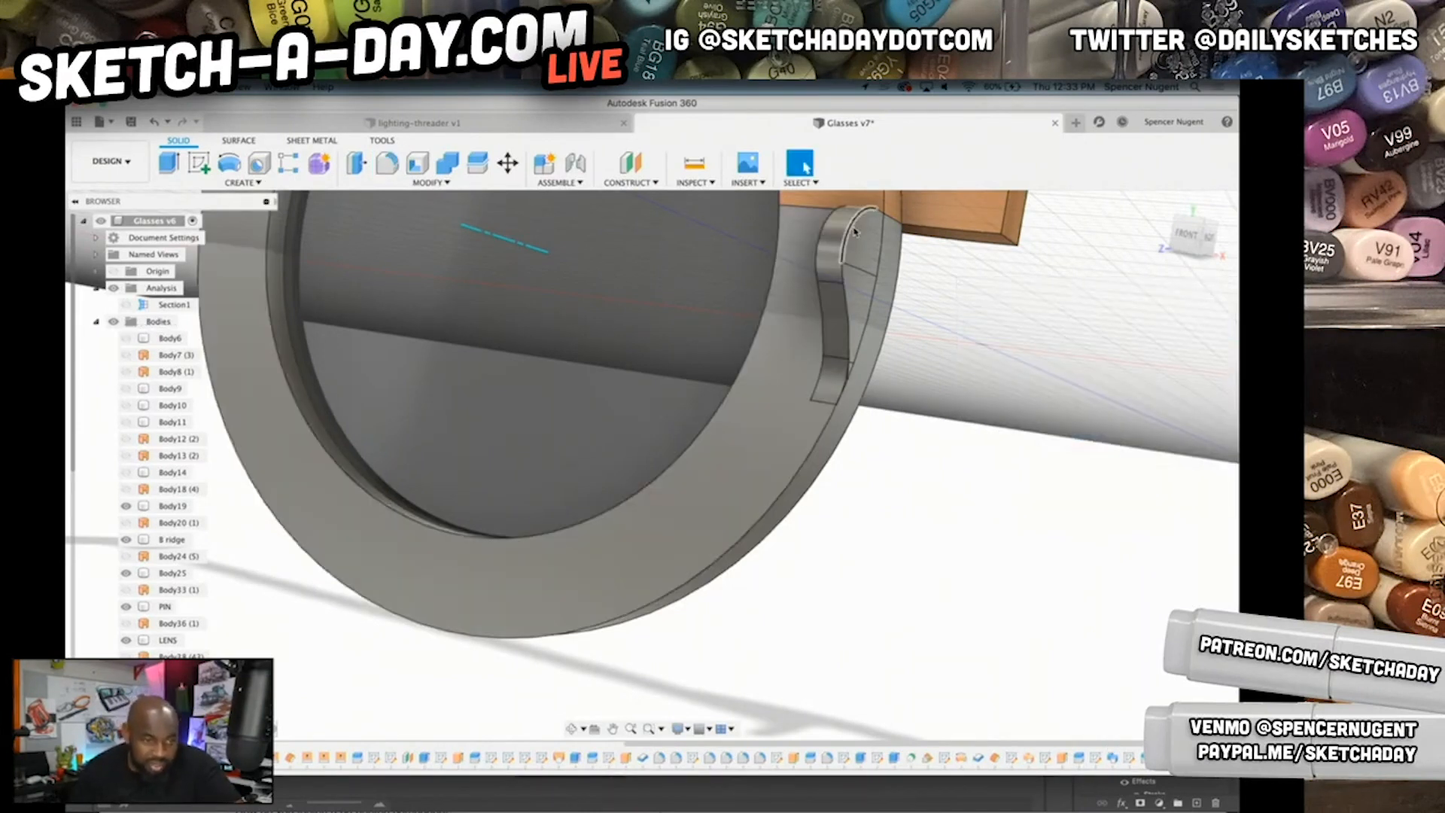
scroll(898, 305, "down", 2)
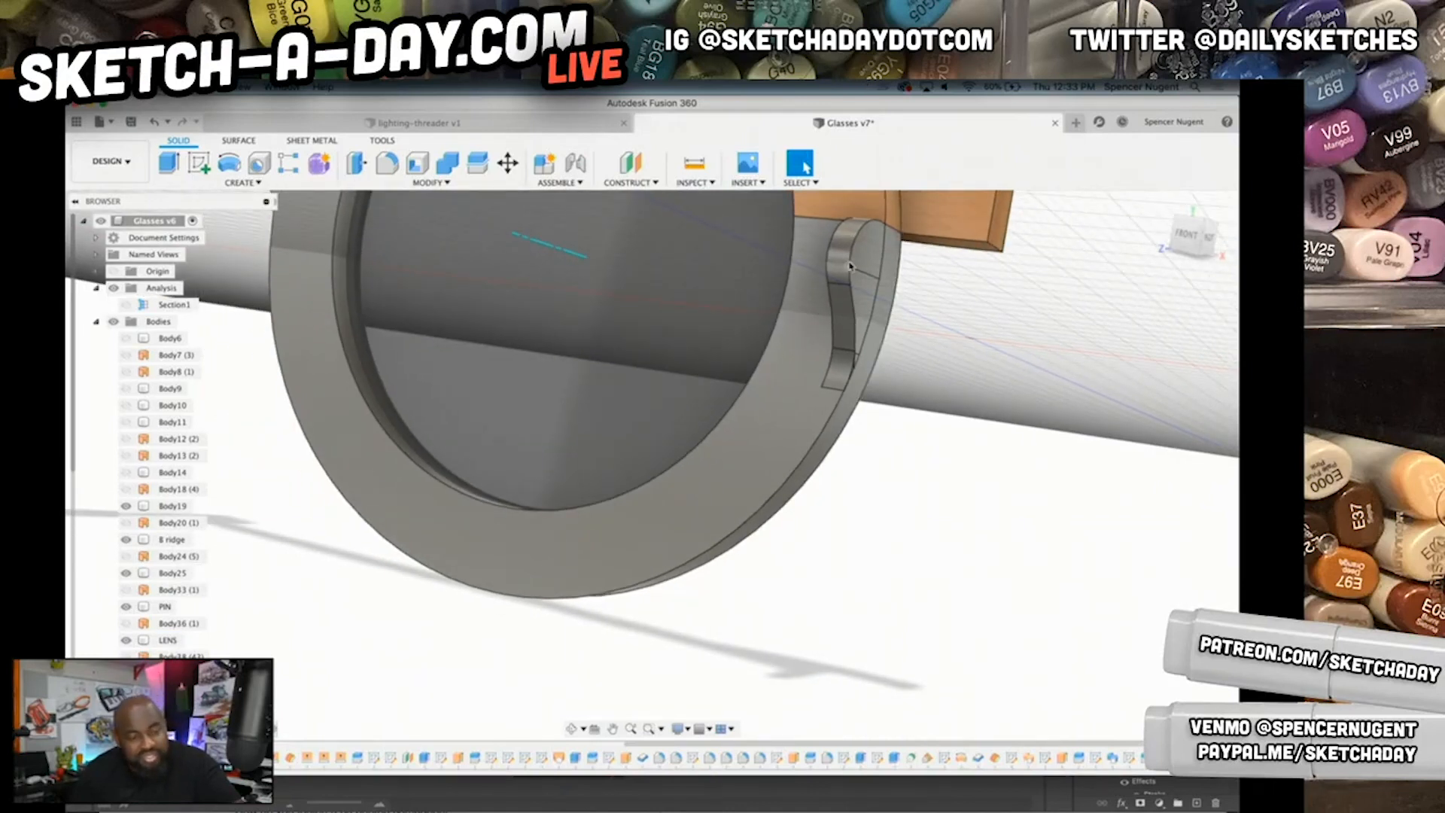
scroll(851, 266, "down", 2)
scroll(866, 252, "up", 3)
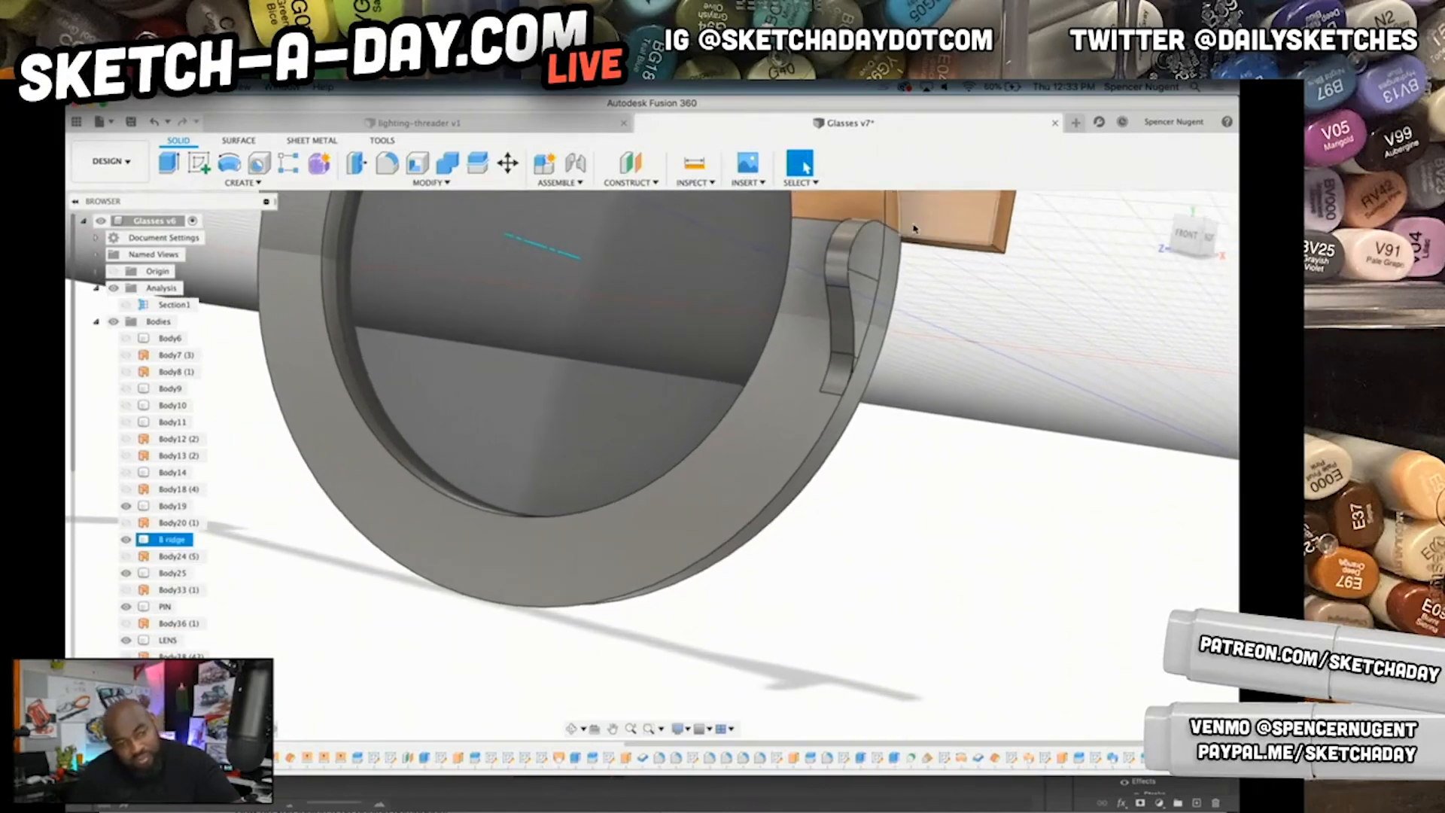
- Try to fillet the lens frame's outline edges around the hinge with a 0.5 mm radius
scroll(907, 230, "down", 2)
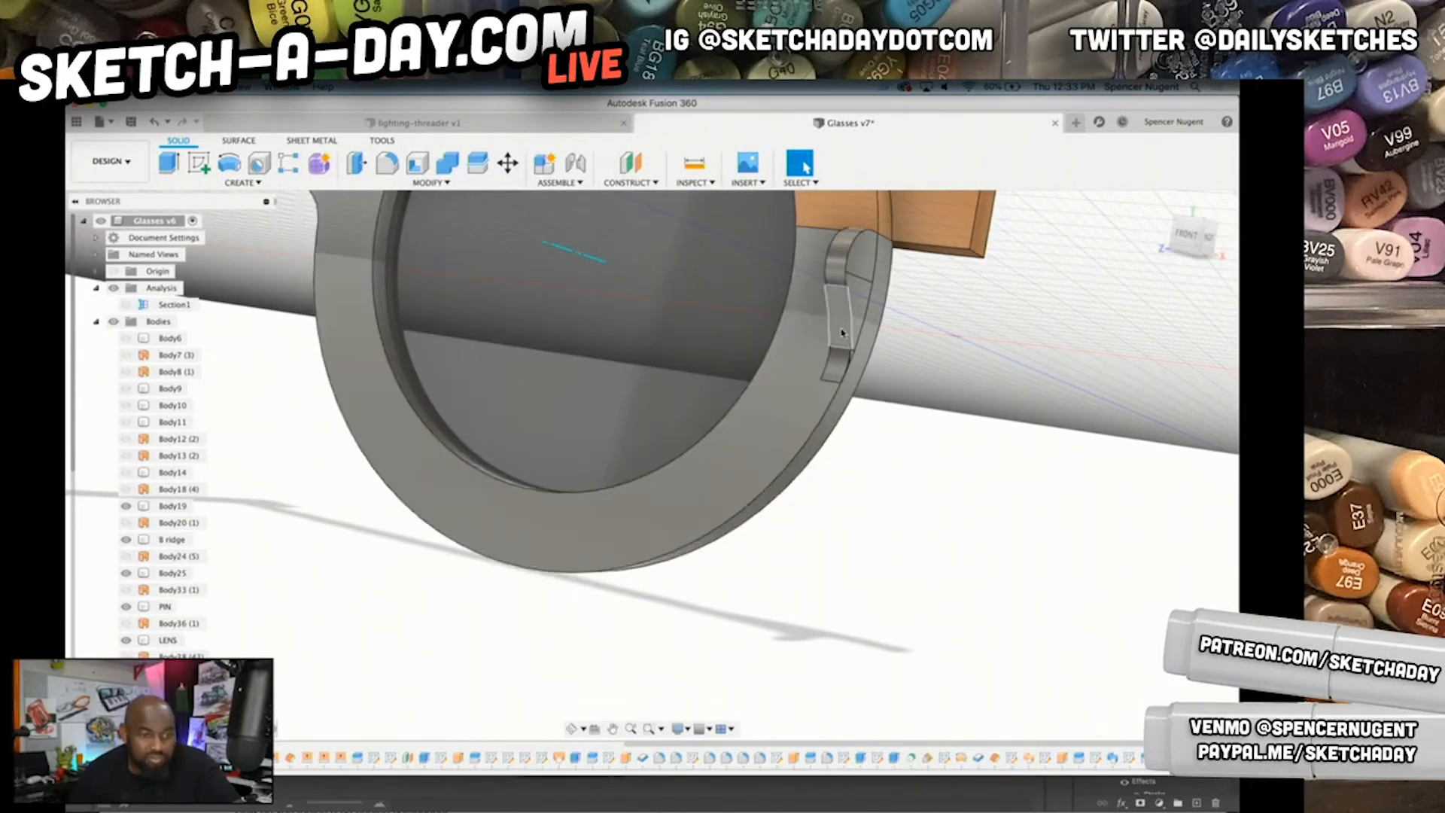
middle_click_drag(659, 389, 566, 281)
scroll(566, 281, "up", 3)
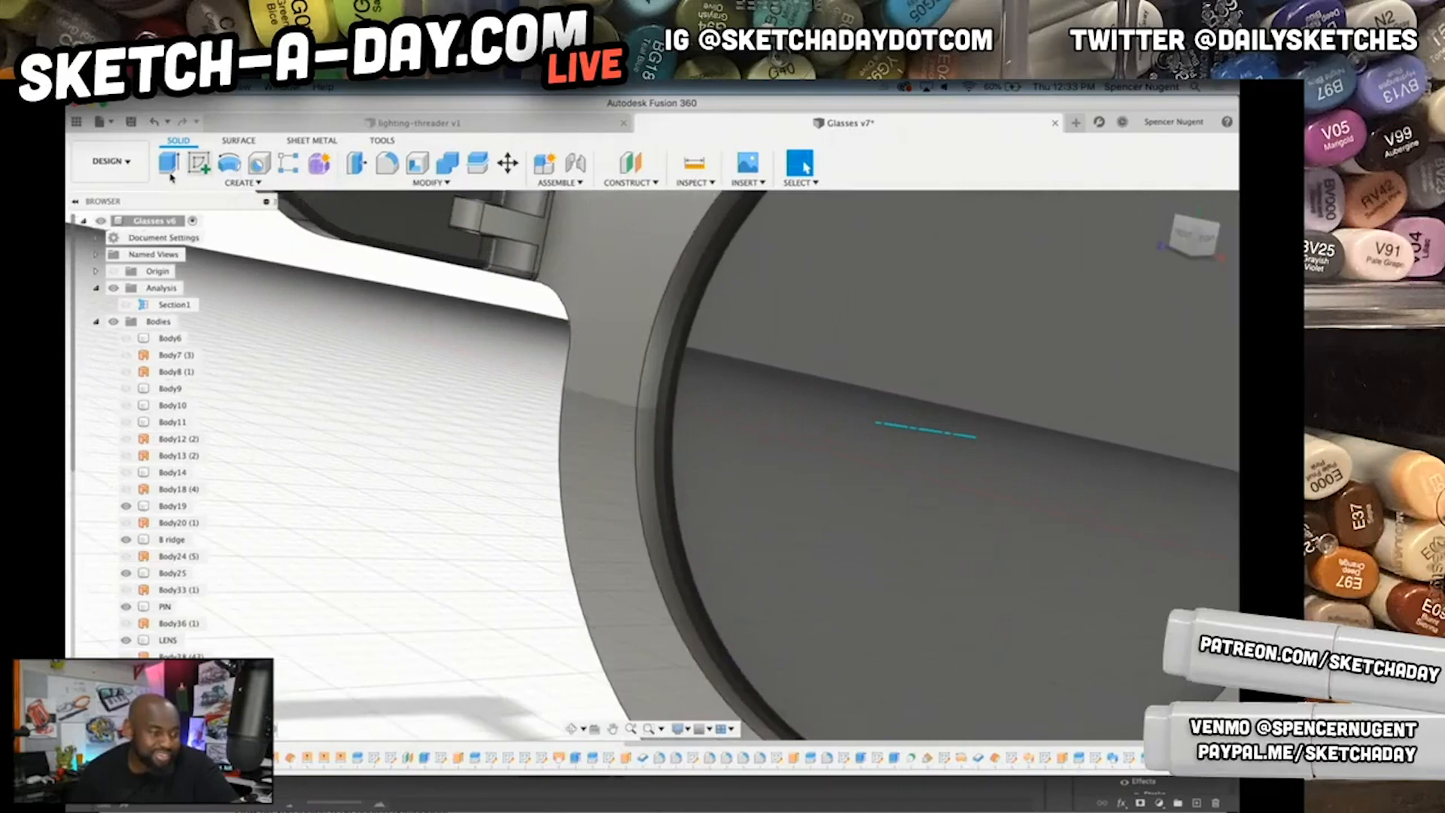
left_click(387, 163)
left_click(535, 260)
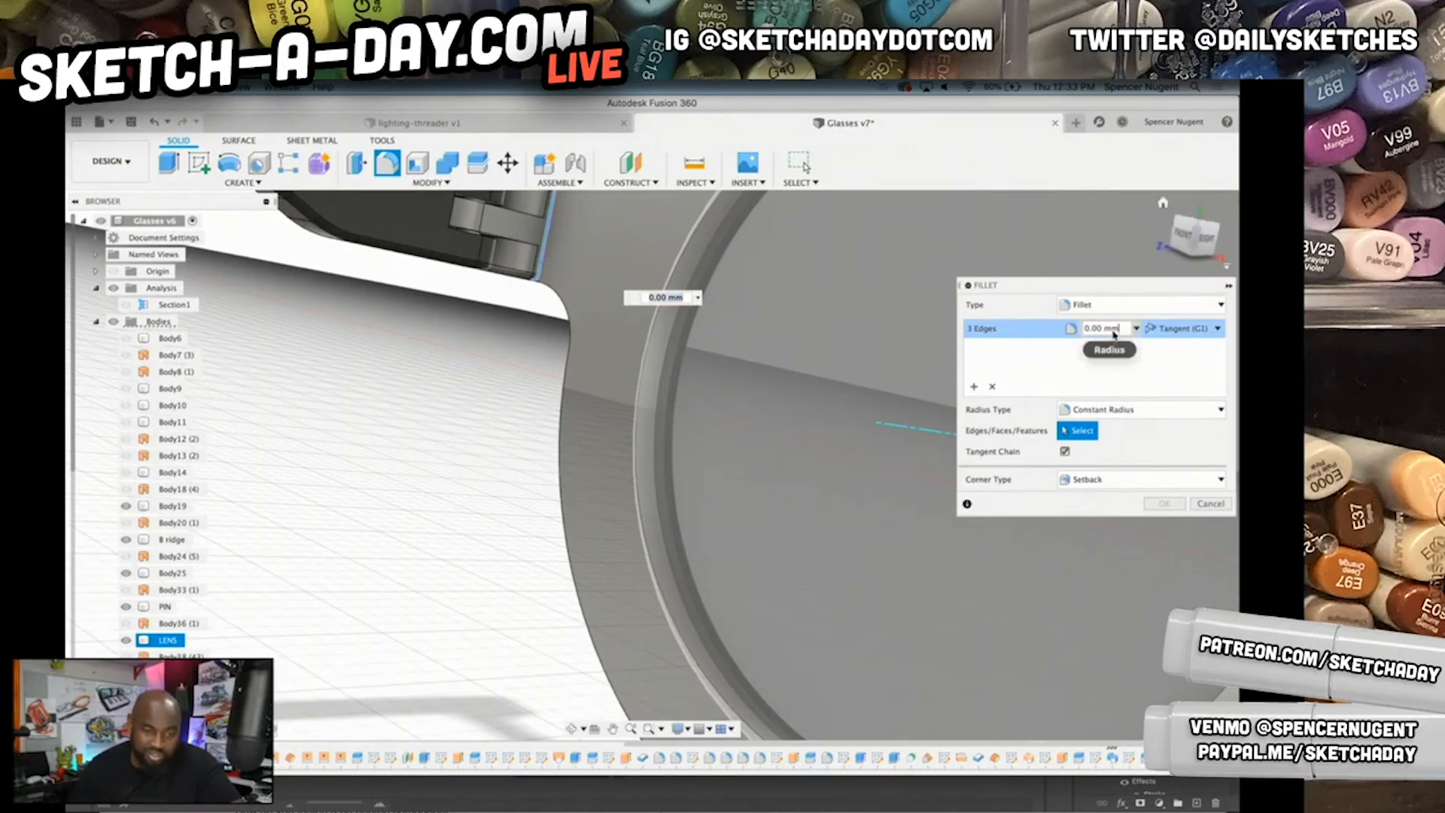
type("5")
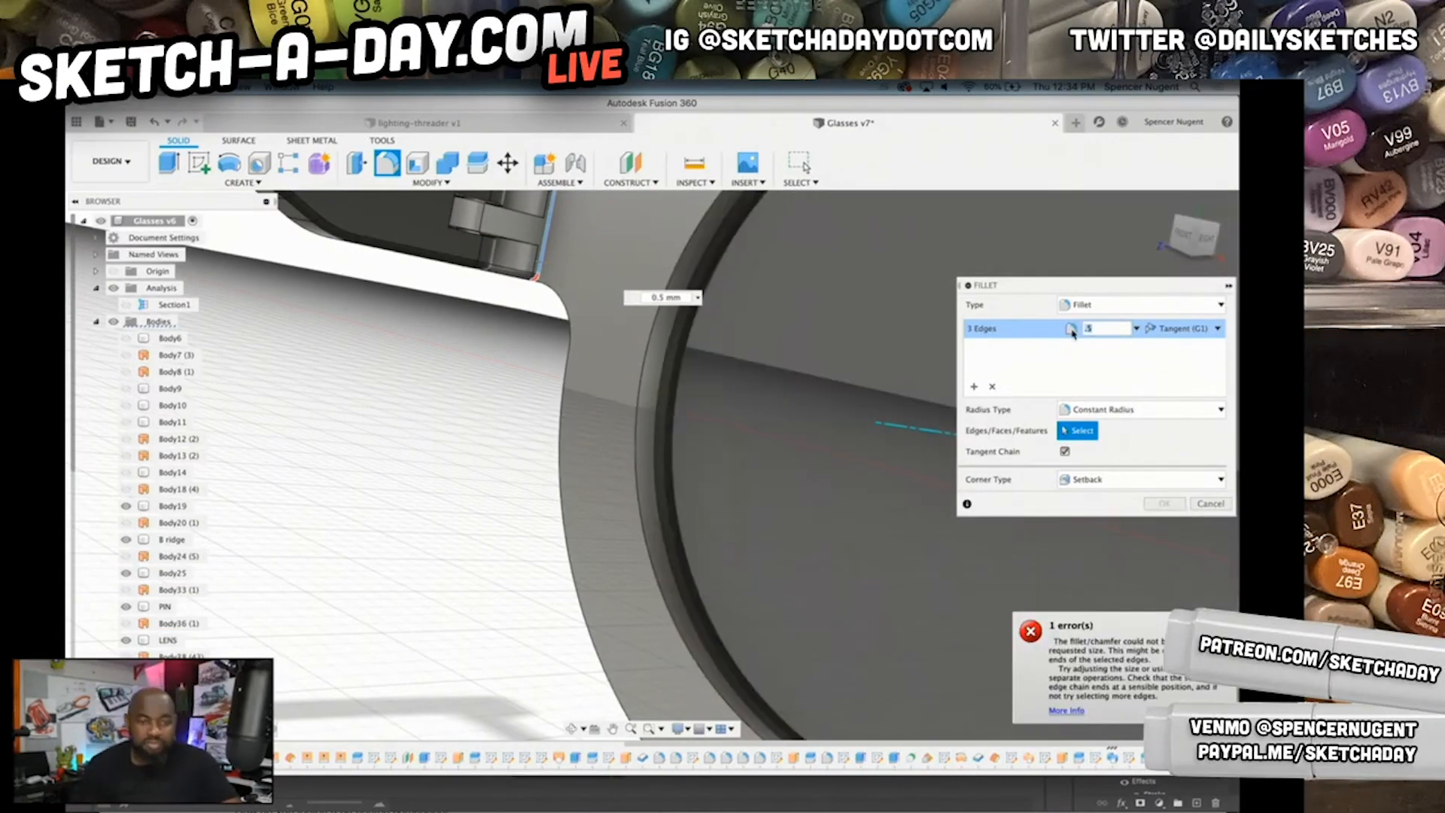
scroll(571, 298, "down", 2)
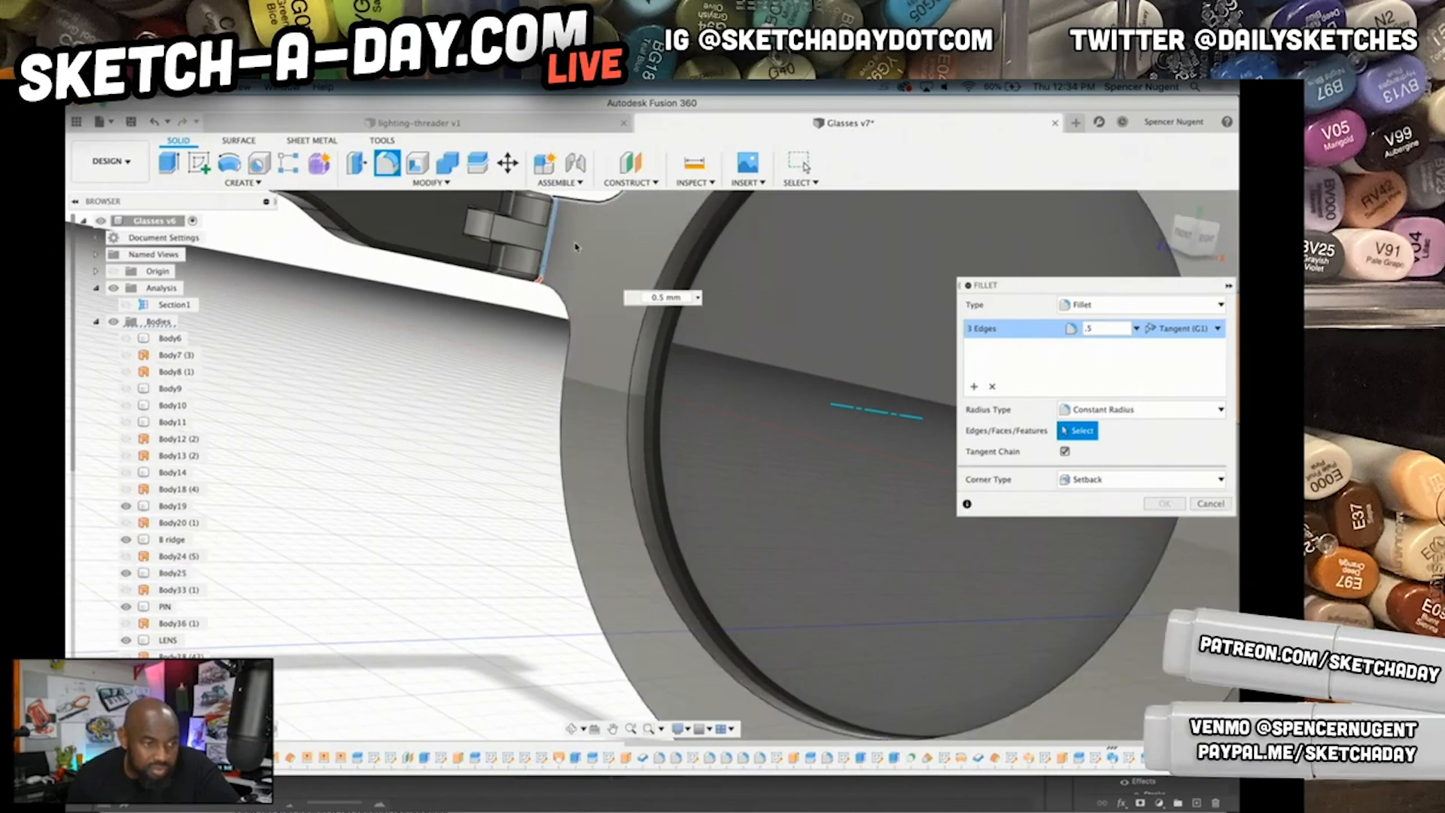
left_click(579, 203)
left_click(569, 315)
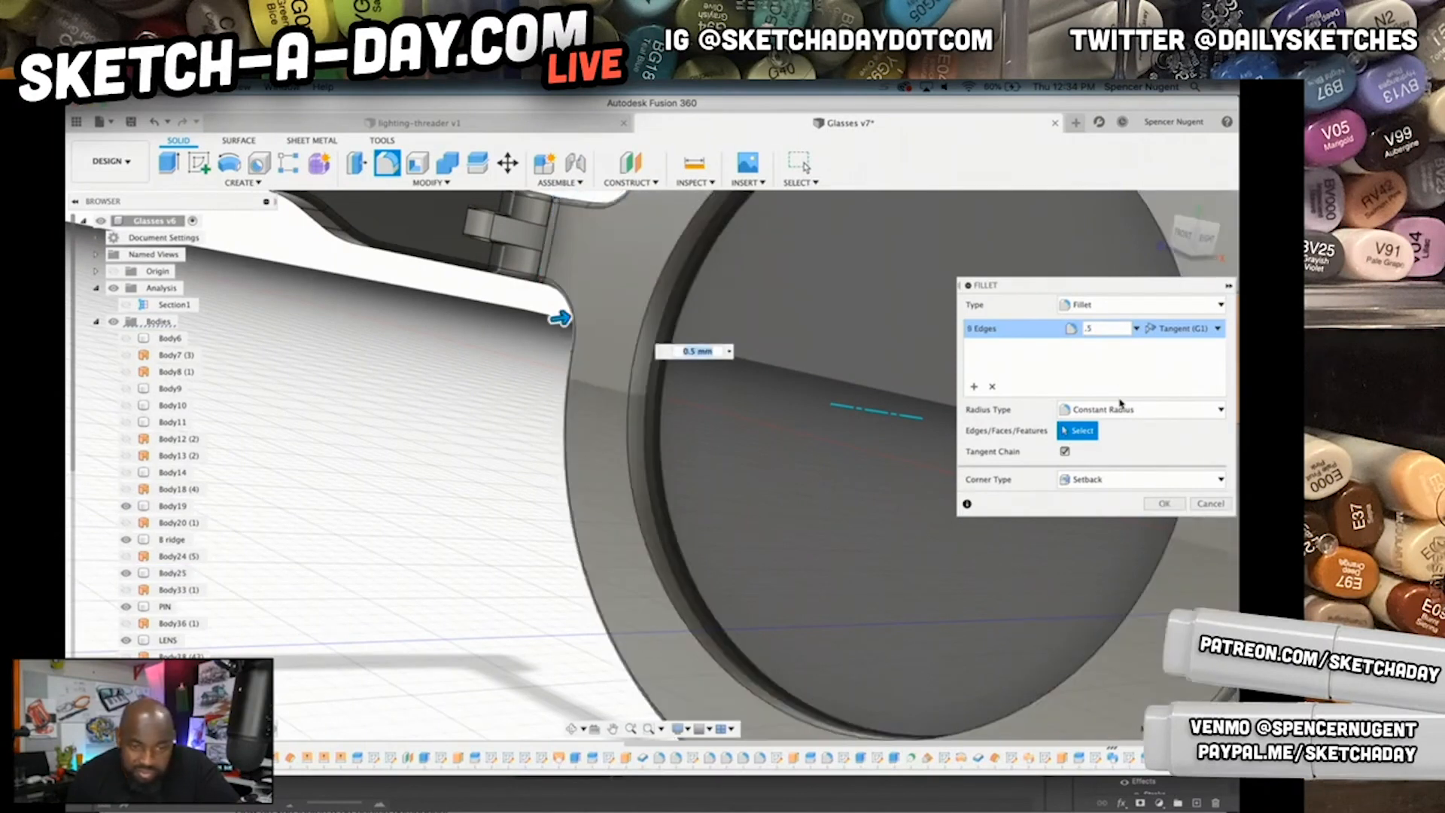
- Clear the fillet's edge selection, then select the rim's outer edge below the nose pad with a 0.5 mm radius
middle_click_drag(489, 284, 557, 429)
scroll(1129, 645, "down", 3)
middle_click_drag(1129, 645, 1073, 624, "shift")
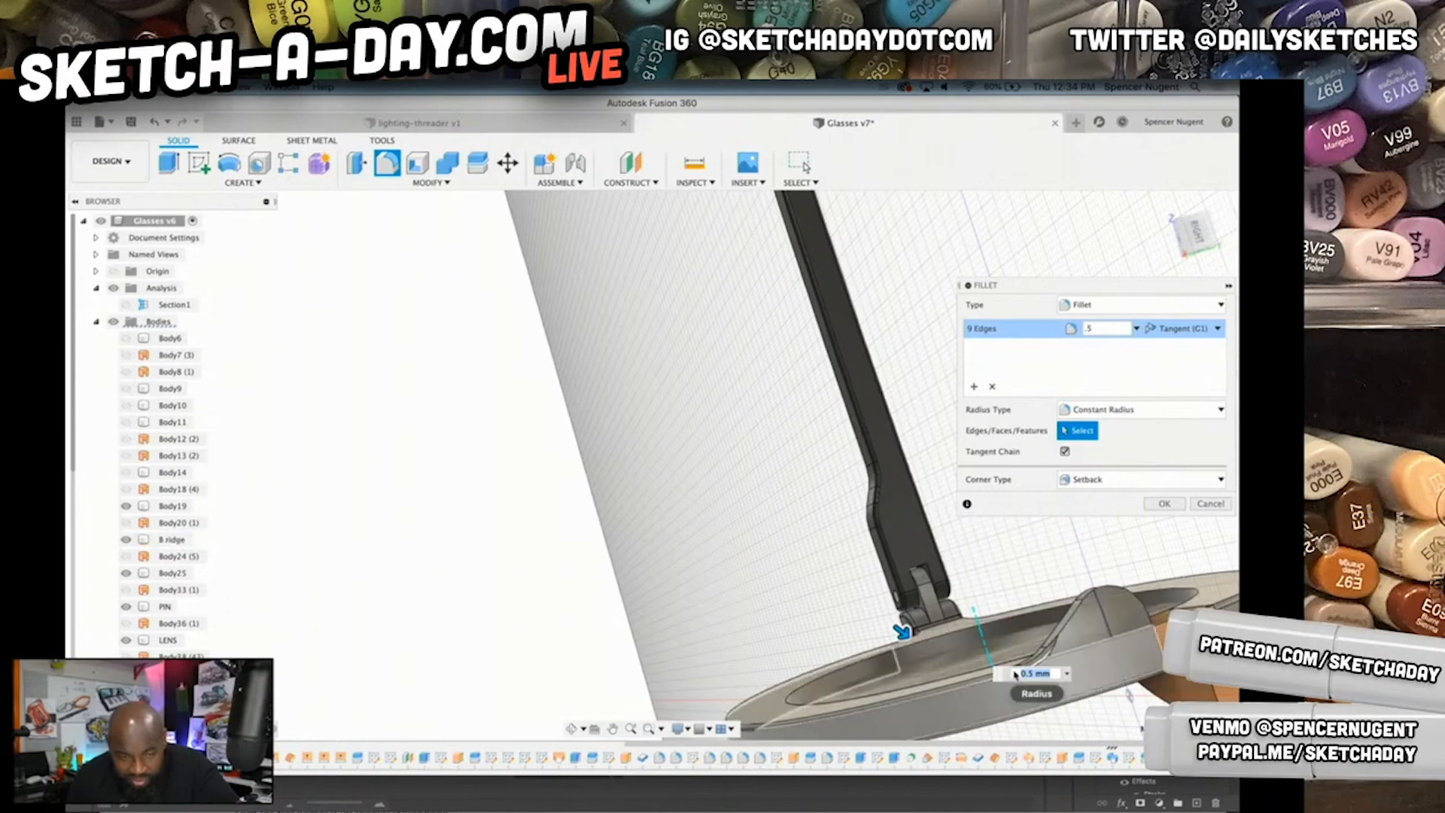
middle_click_drag(1051, 604, 728, 458)
scroll(728, 455, "up", 5)
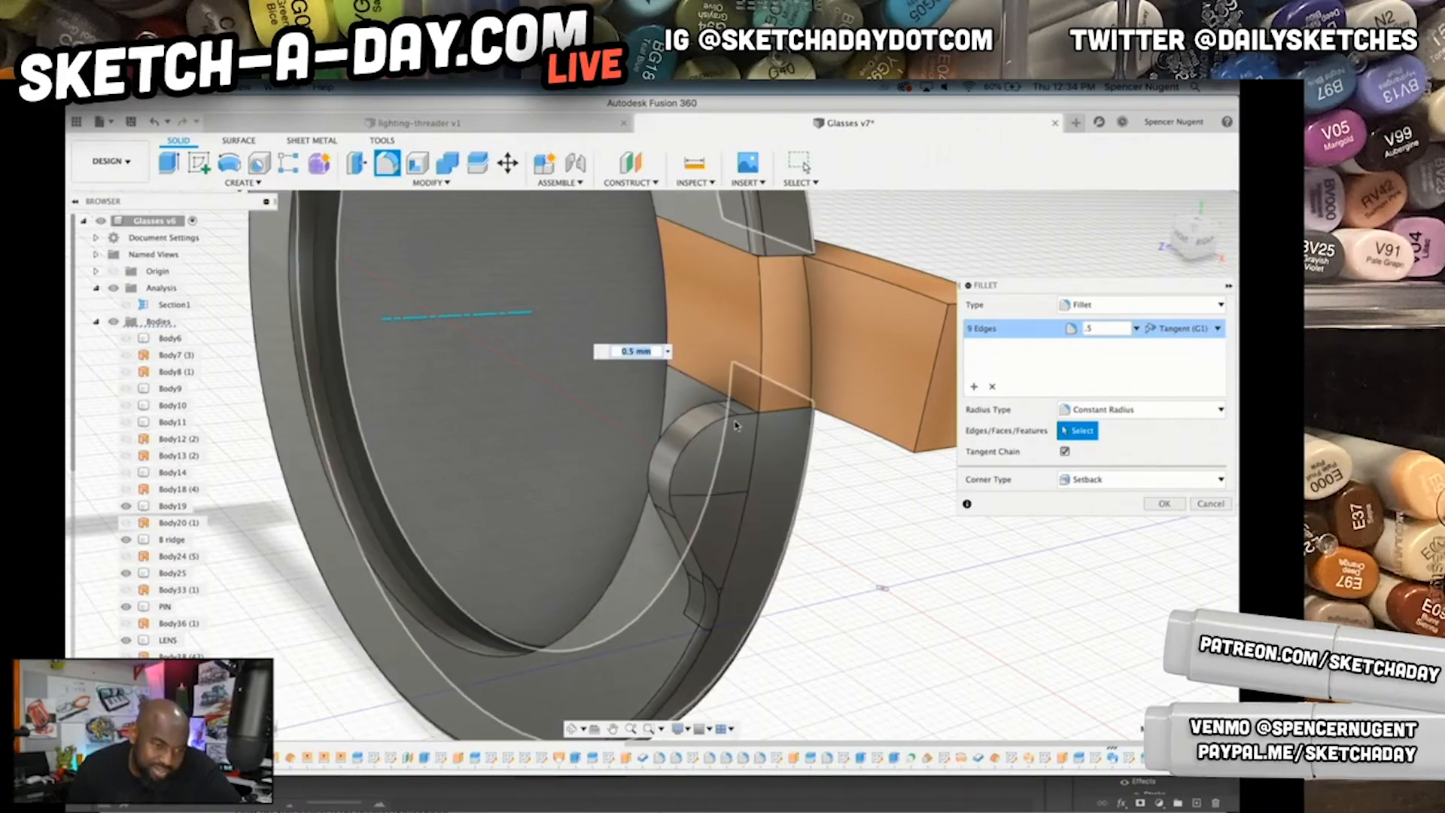
scroll(745, 419, "up", 2)
scroll(756, 420, "up", 2)
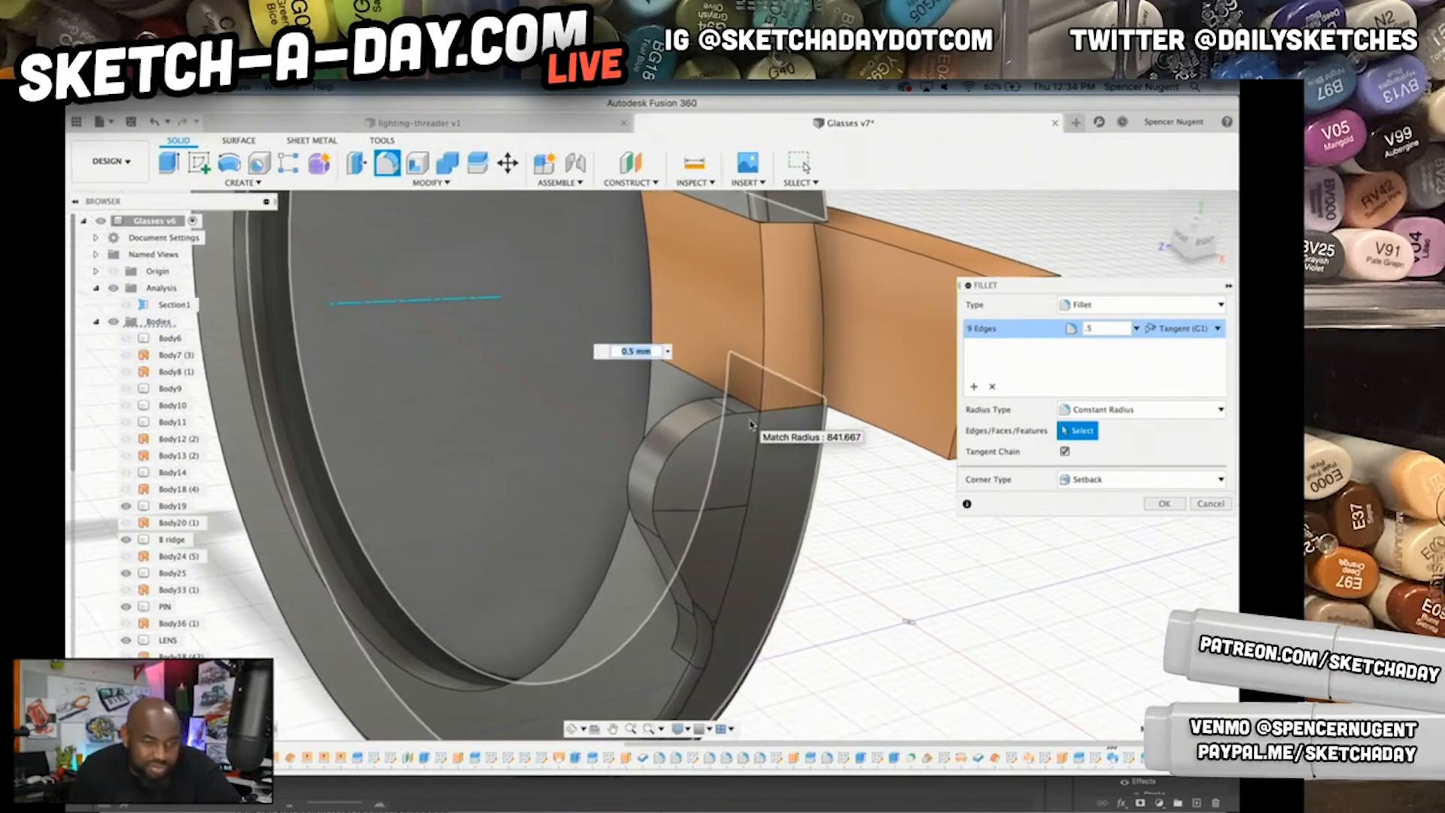
left_click(1065, 452)
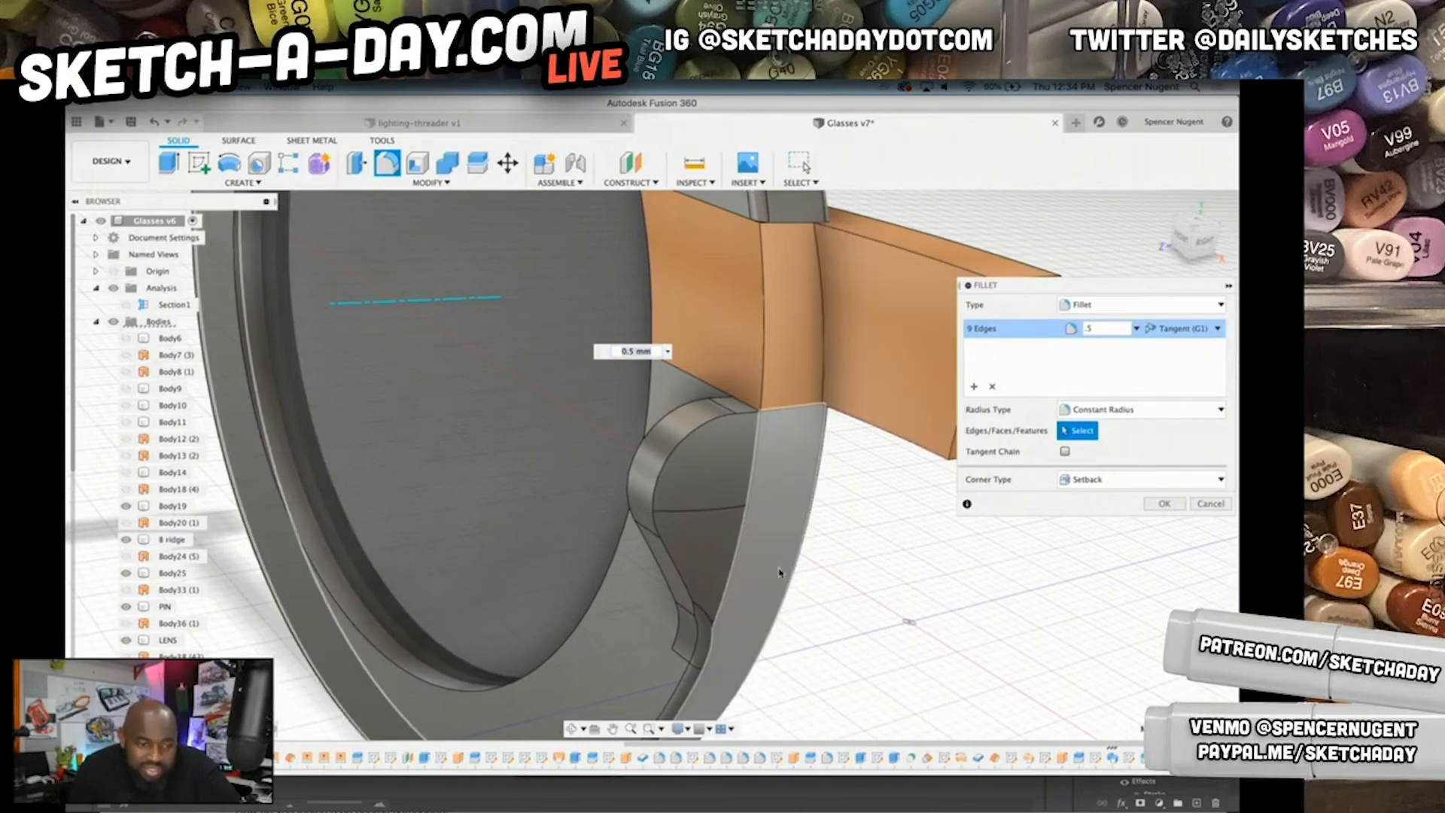
left_click(991, 387)
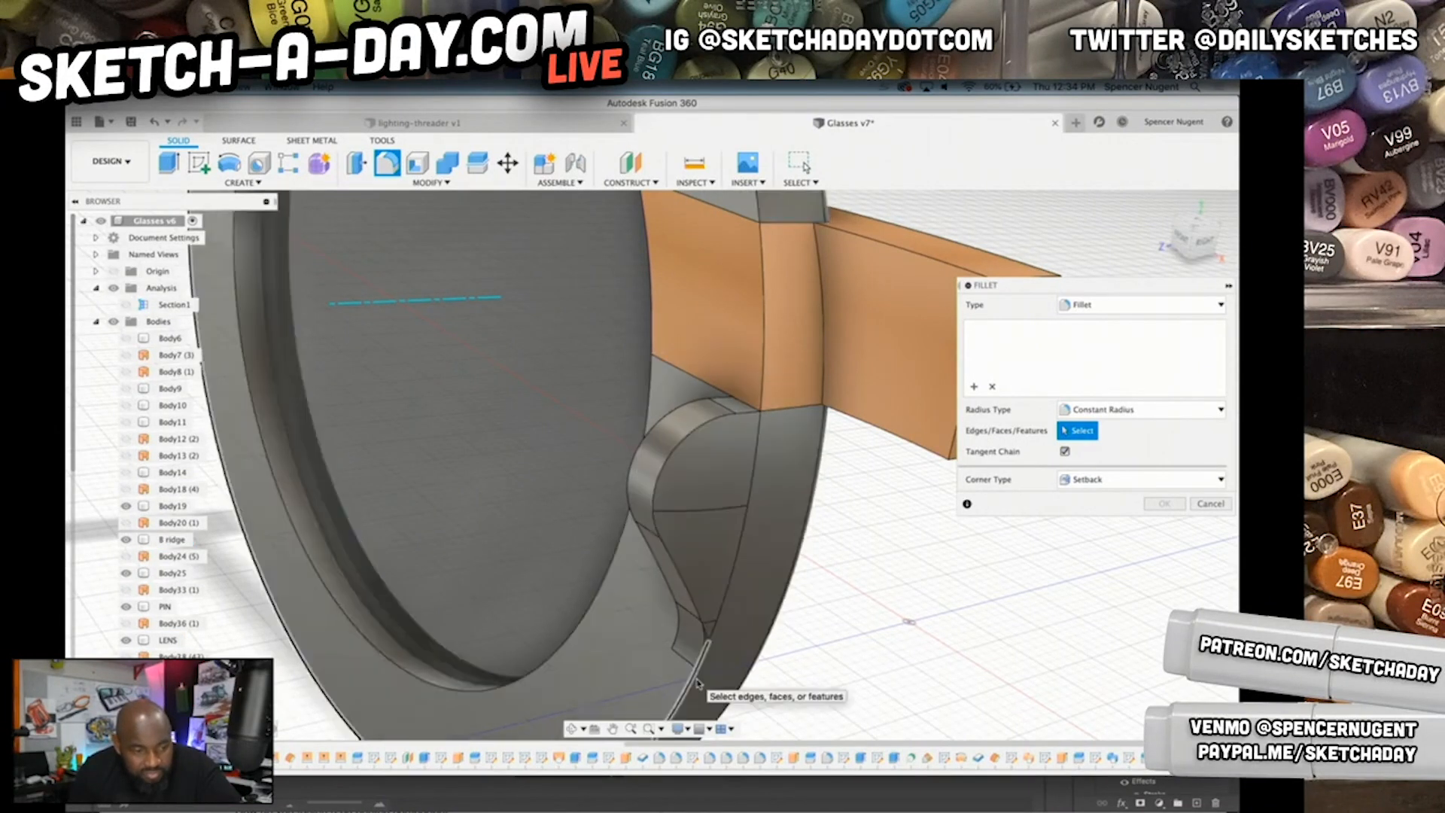
left_click(697, 683)
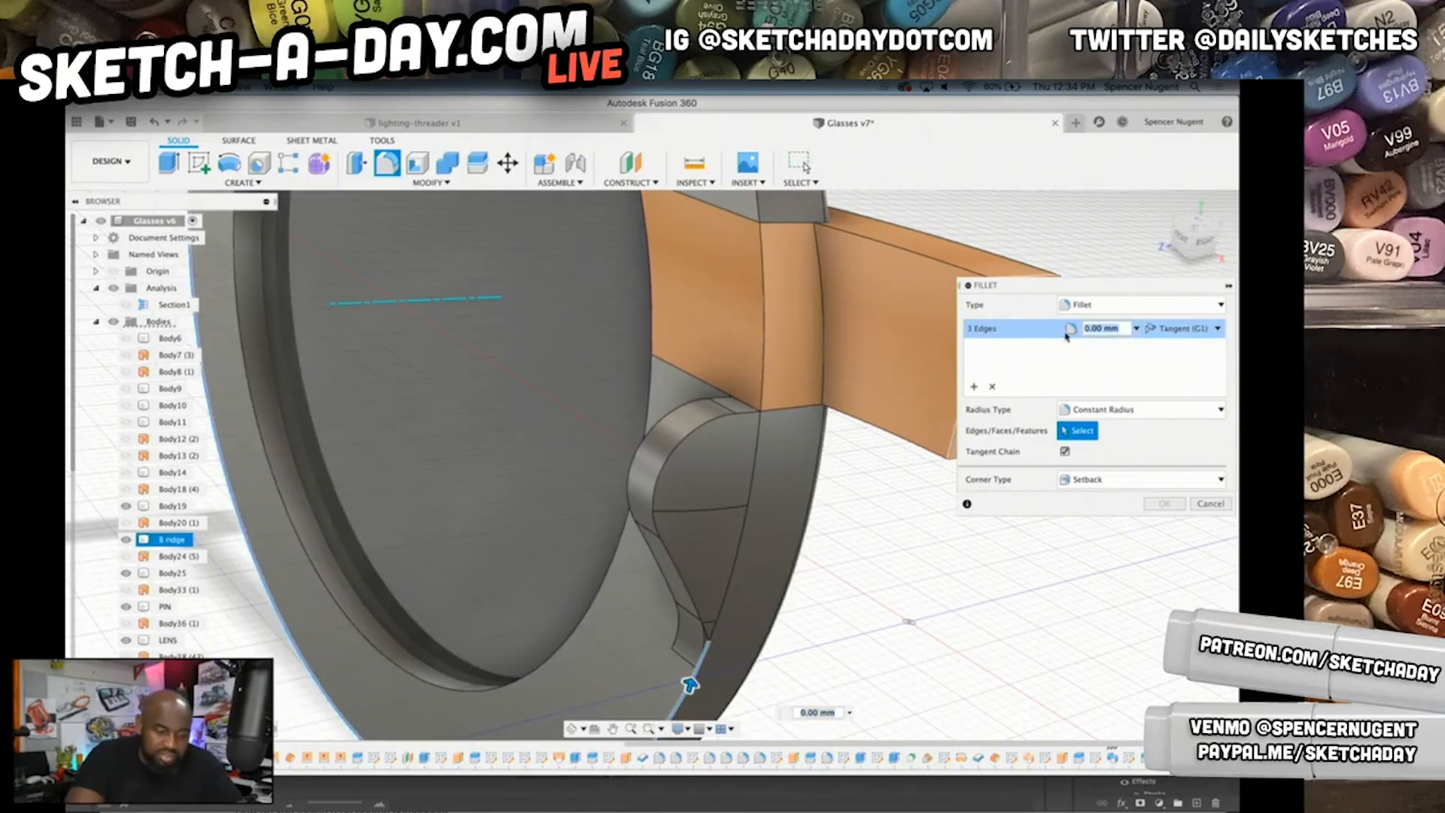
key("Return")
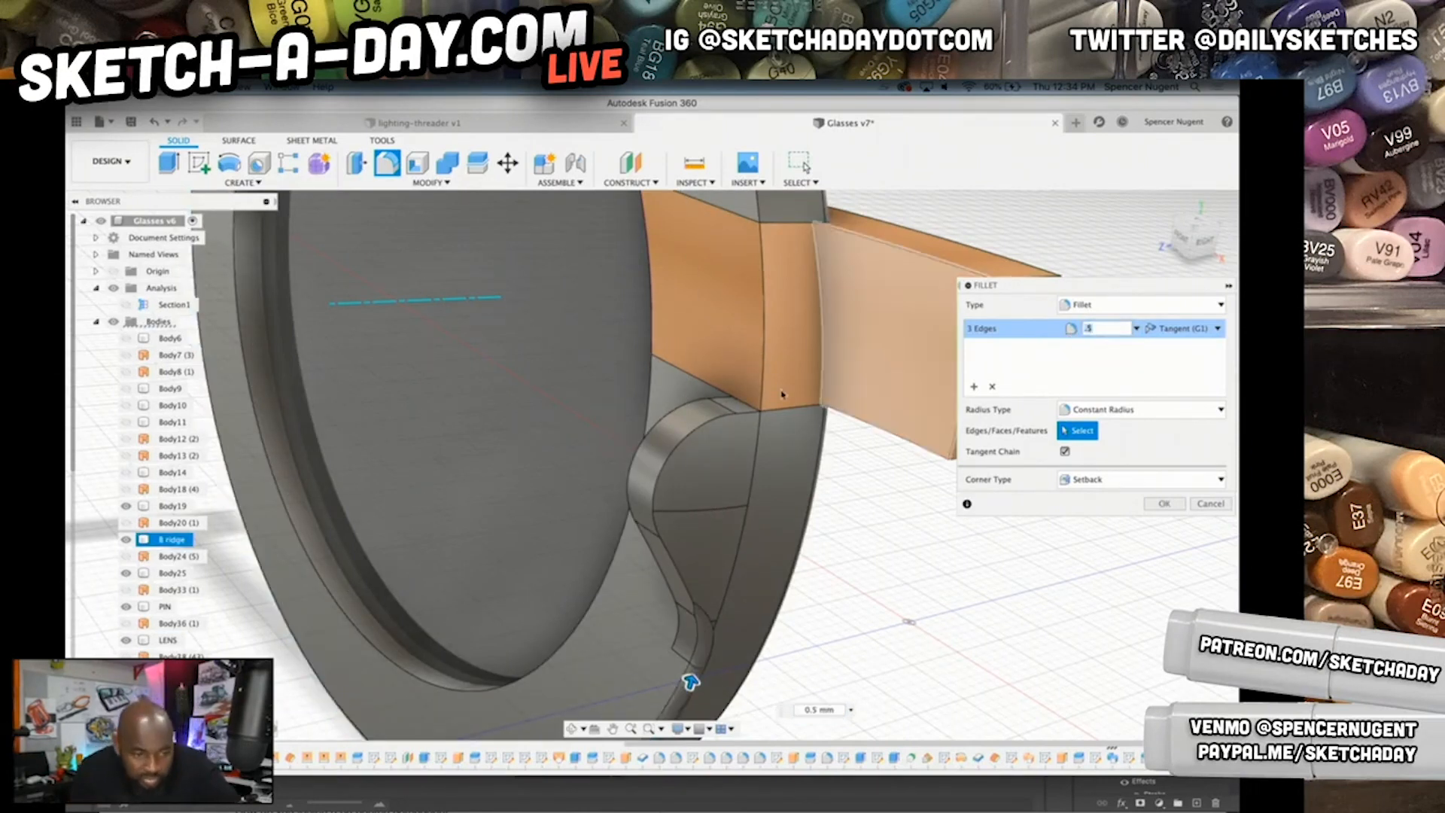
- Try to add the five nose pad edges as a second 0.5 mm fillet set without tangent chaining, and cancel the fillet
left_click(974, 387)
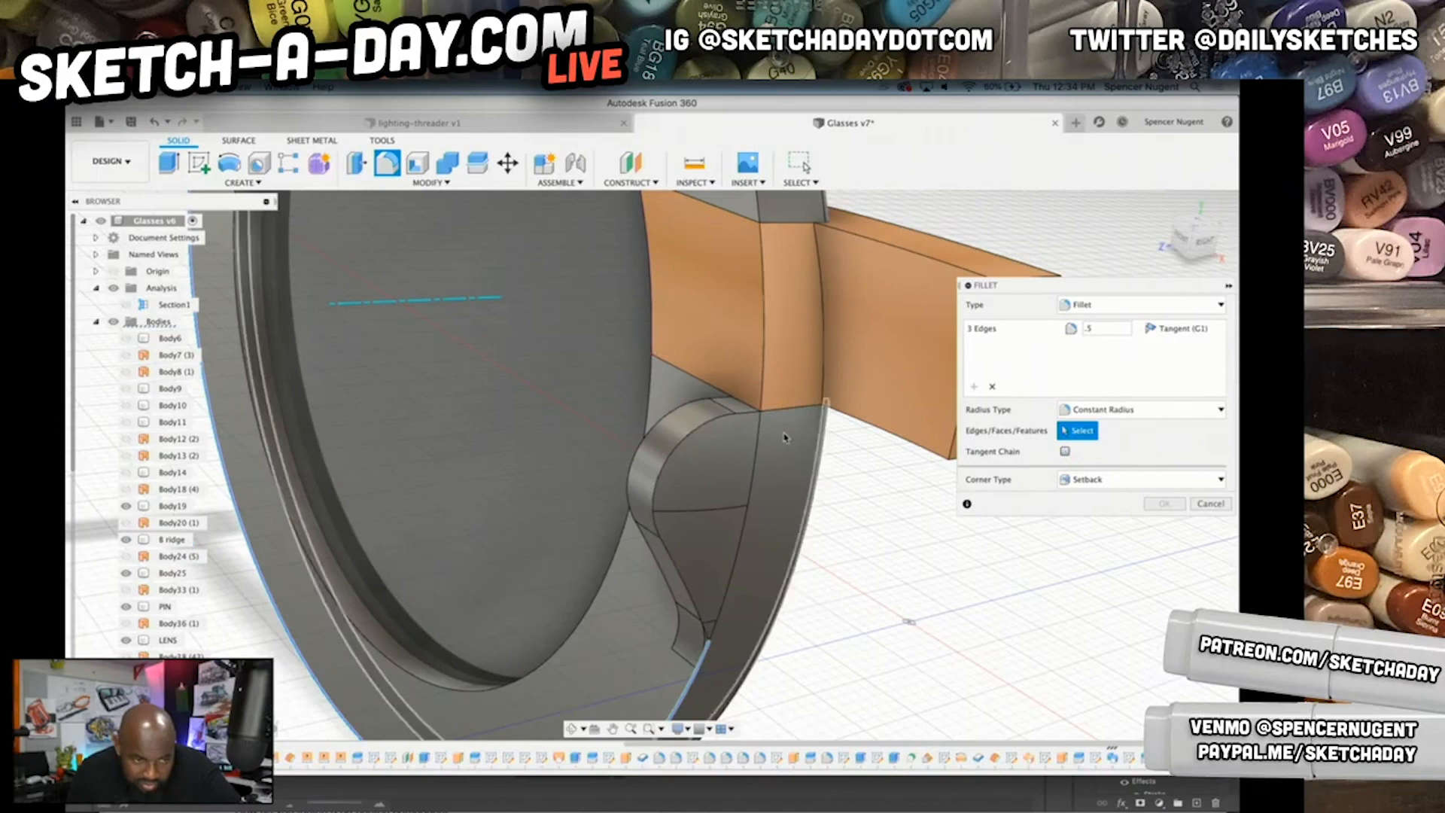
left_click(727, 422)
left_click(673, 501)
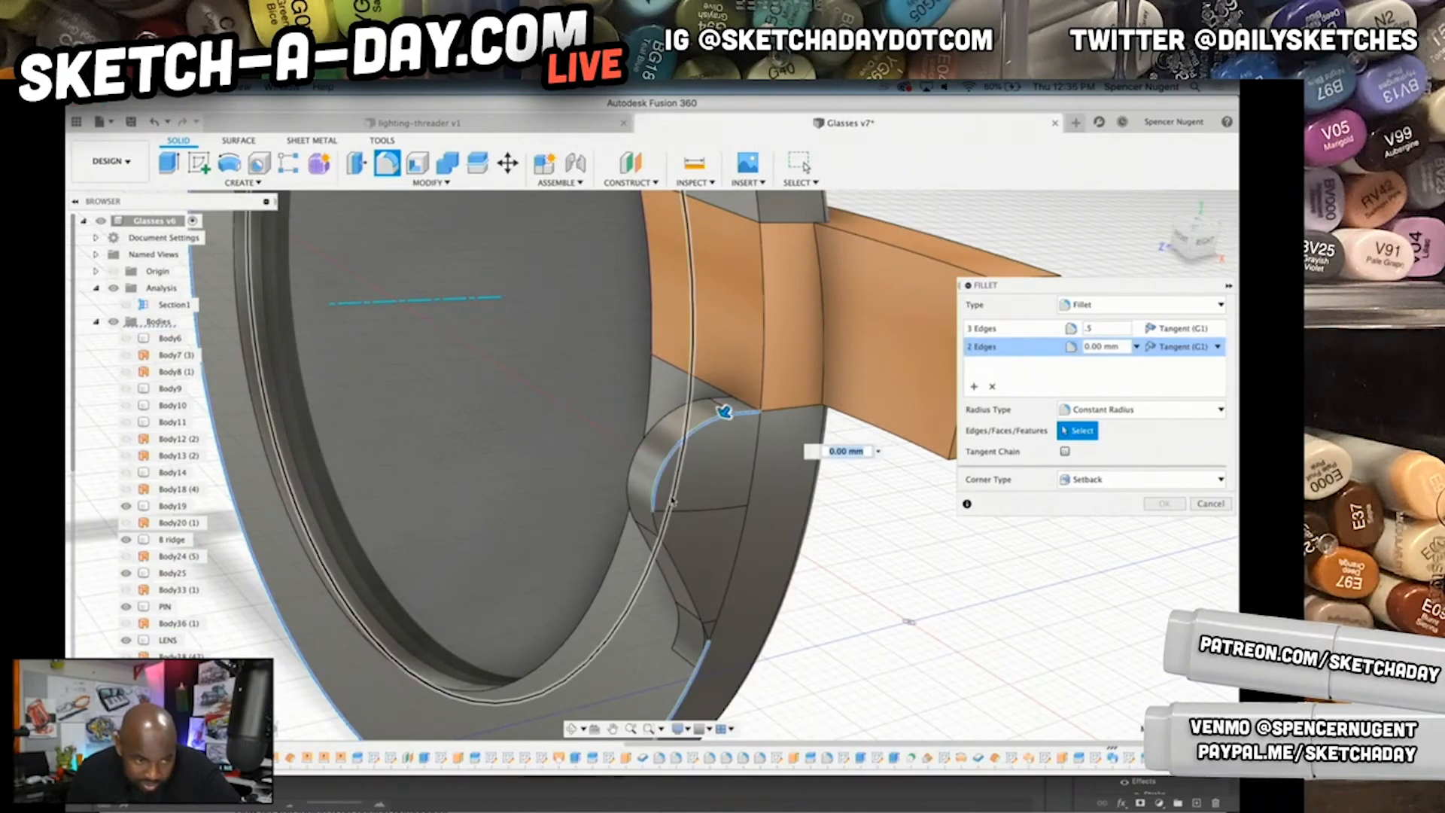
left_click(660, 531)
left_click(679, 577)
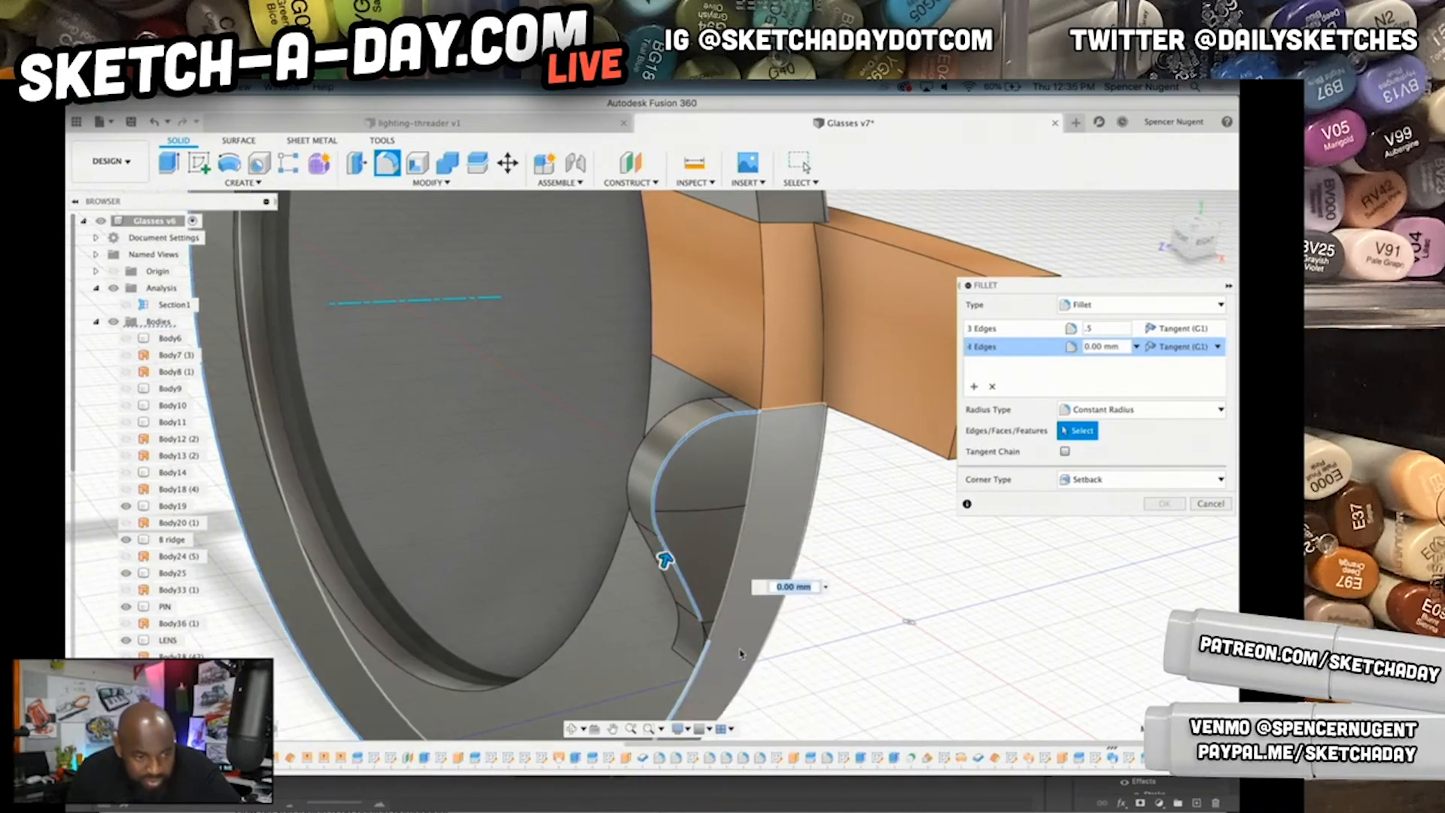
scroll(712, 646, "up", 2)
left_click(711, 645)
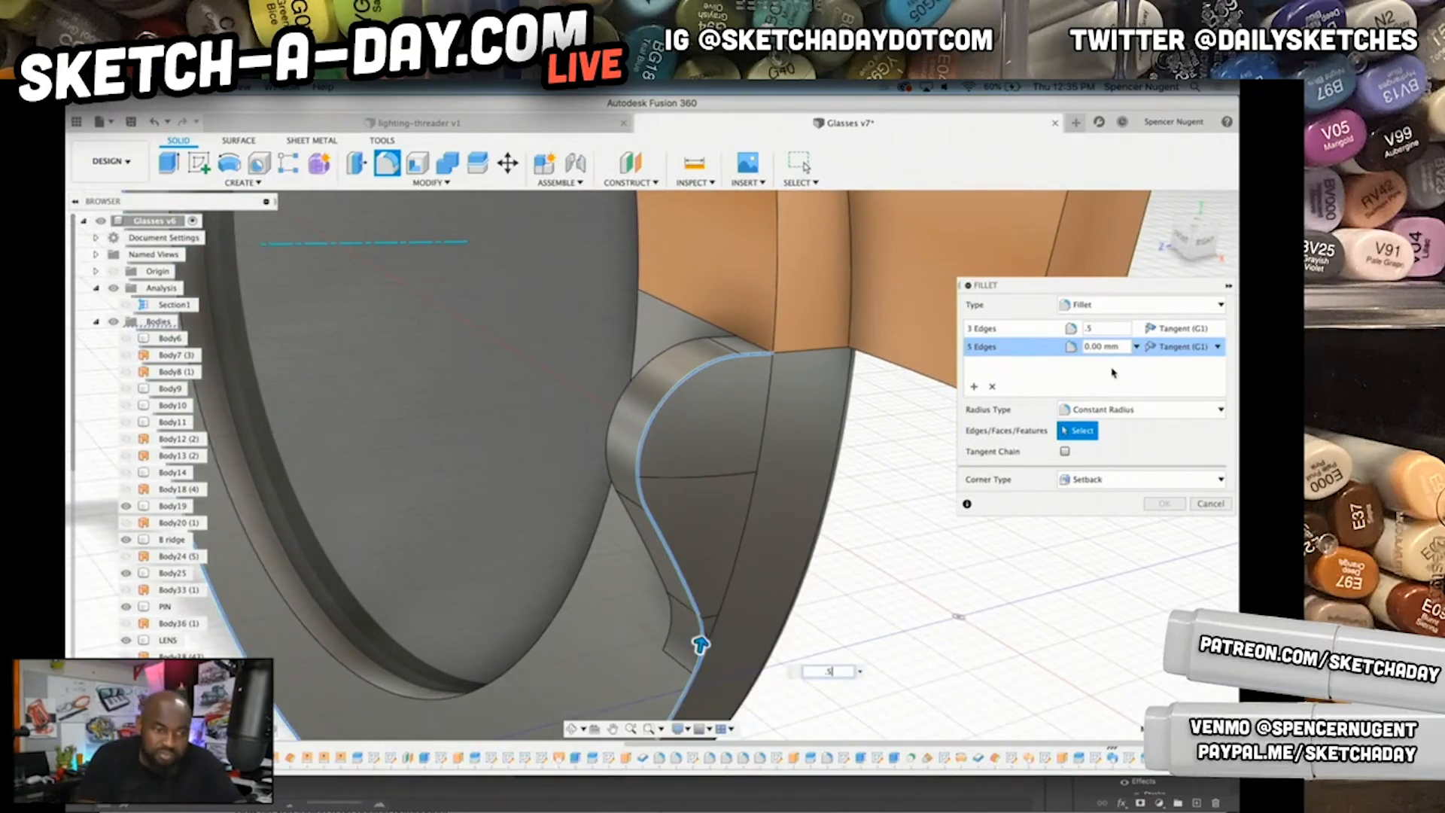
scroll(734, 362, "up", 5)
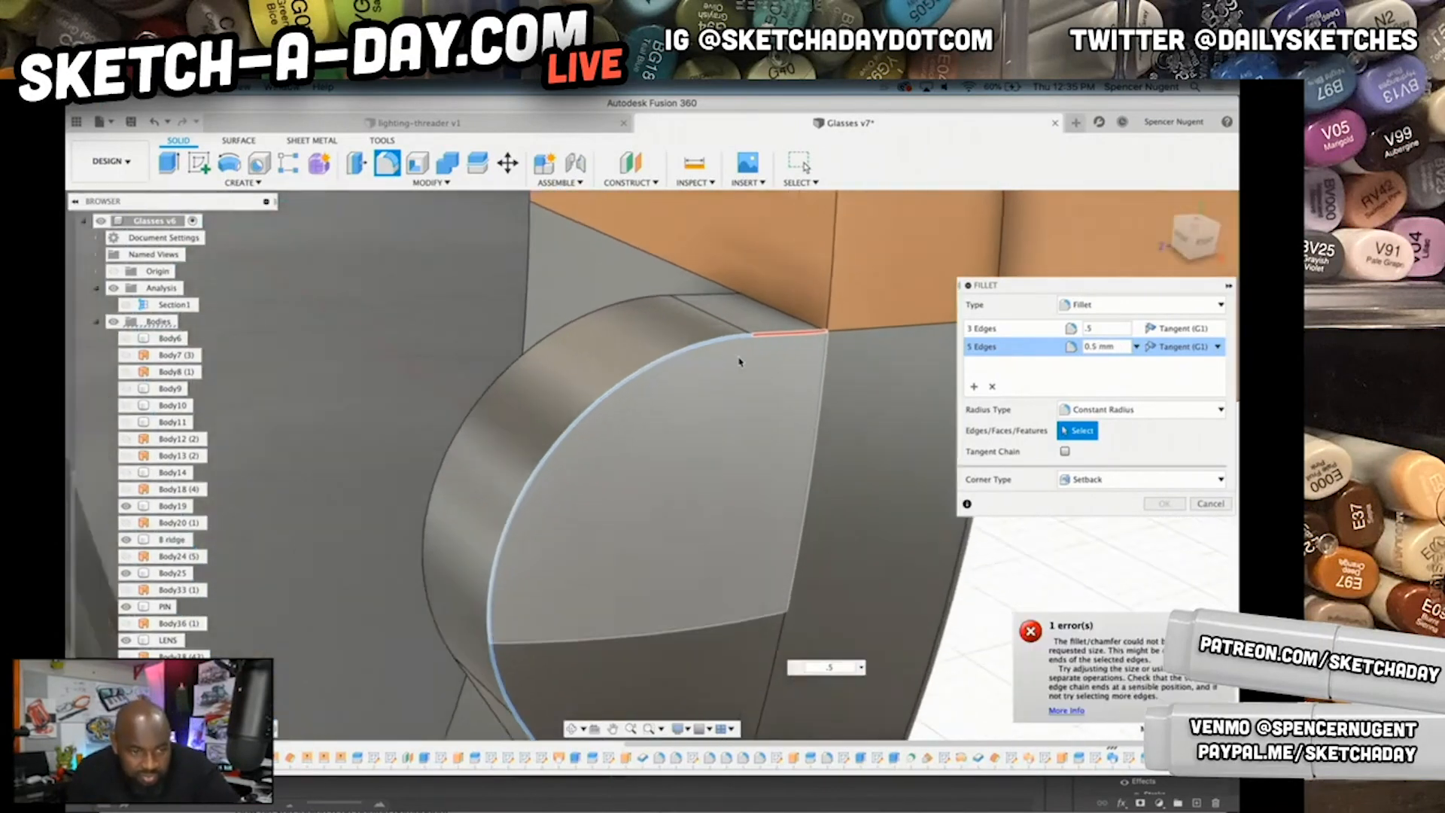
left_click(1111, 329)
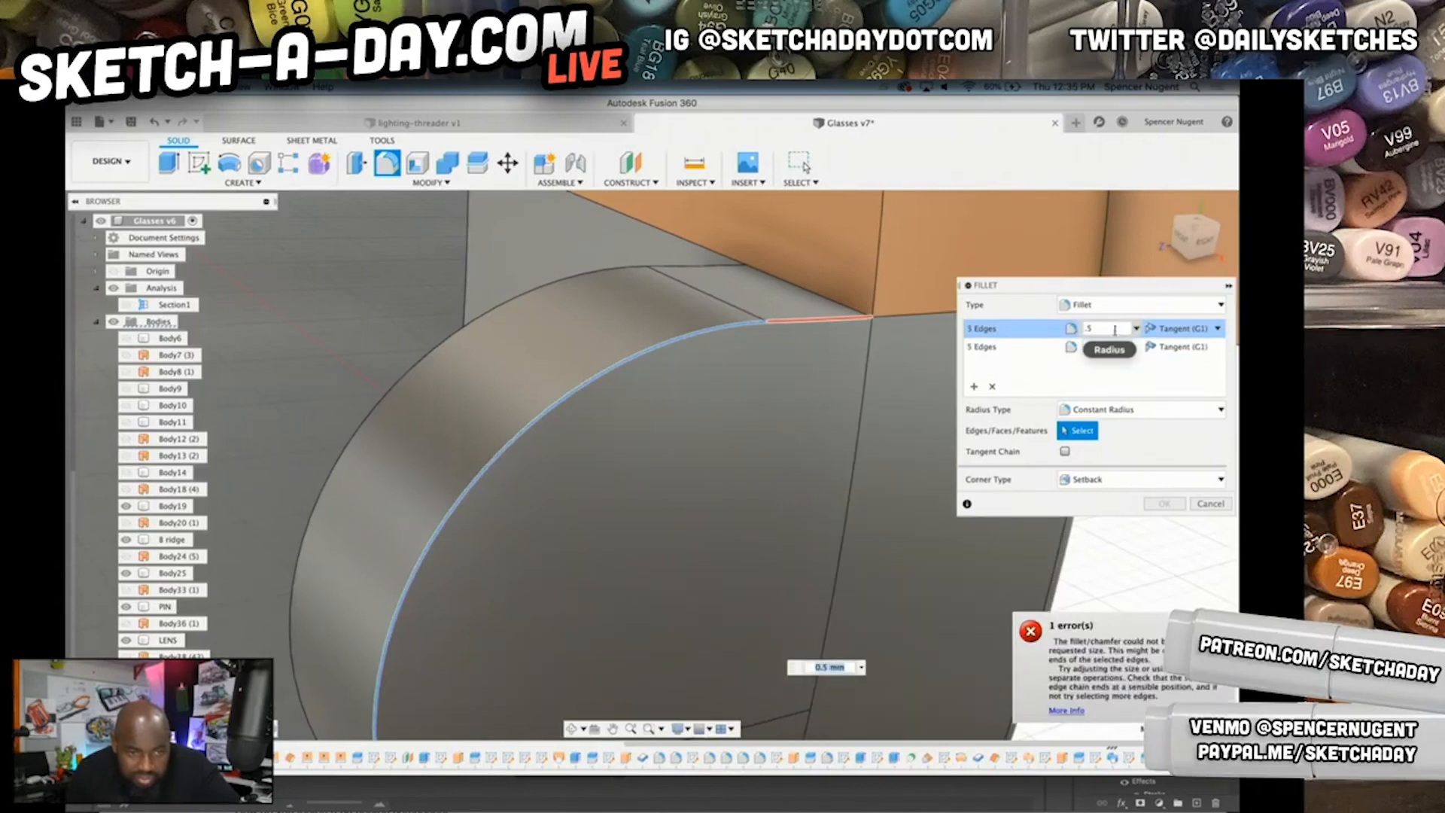
scroll(847, 323, "down", 2)
scroll(846, 325, "up", 6)
scroll(846, 325, "down", 5)
left_click(1198, 506)
scroll(865, 471, "down", 10)
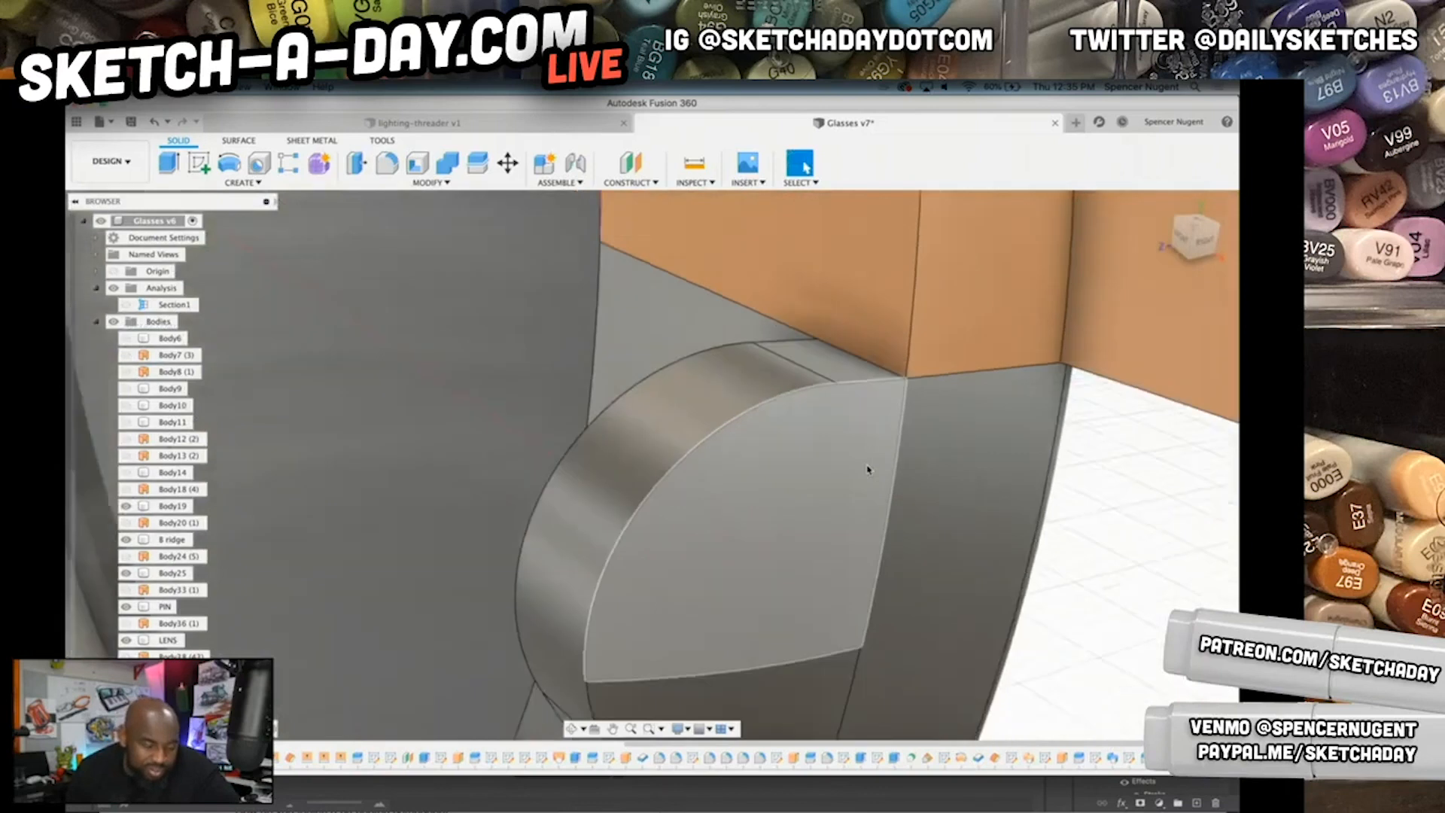
- Restore the undone body mirror so the glasses have both halves
left_click(700, 592)
scroll(700, 592, "down", 2)
middle_click_drag(823, 622, 675, 639, "shift")
scroll(827, 469, "down", 5)
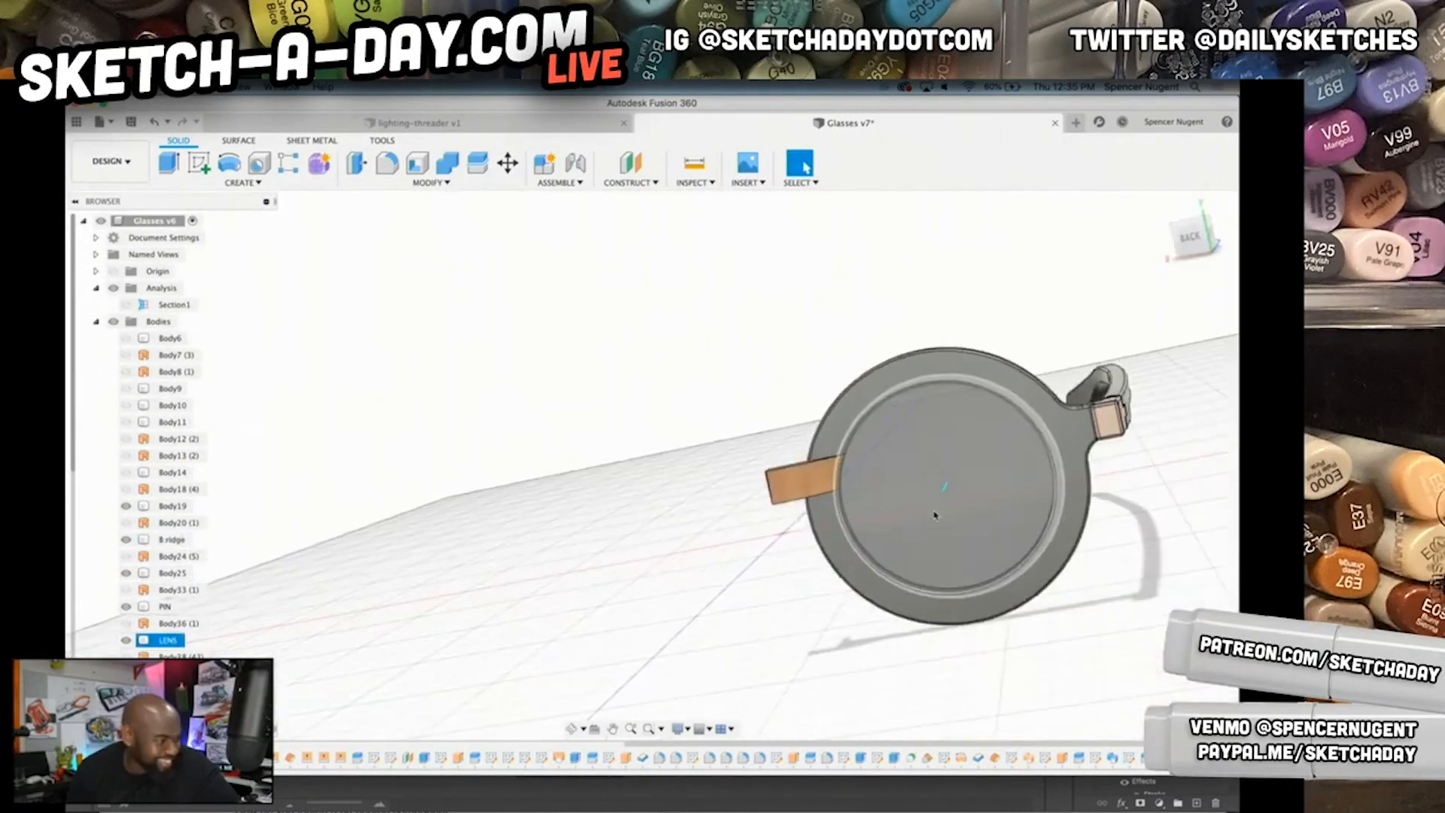
middle_click_drag(811, 473, 833, 497, "shift")
middle_click_drag(832, 497, 697, 409)
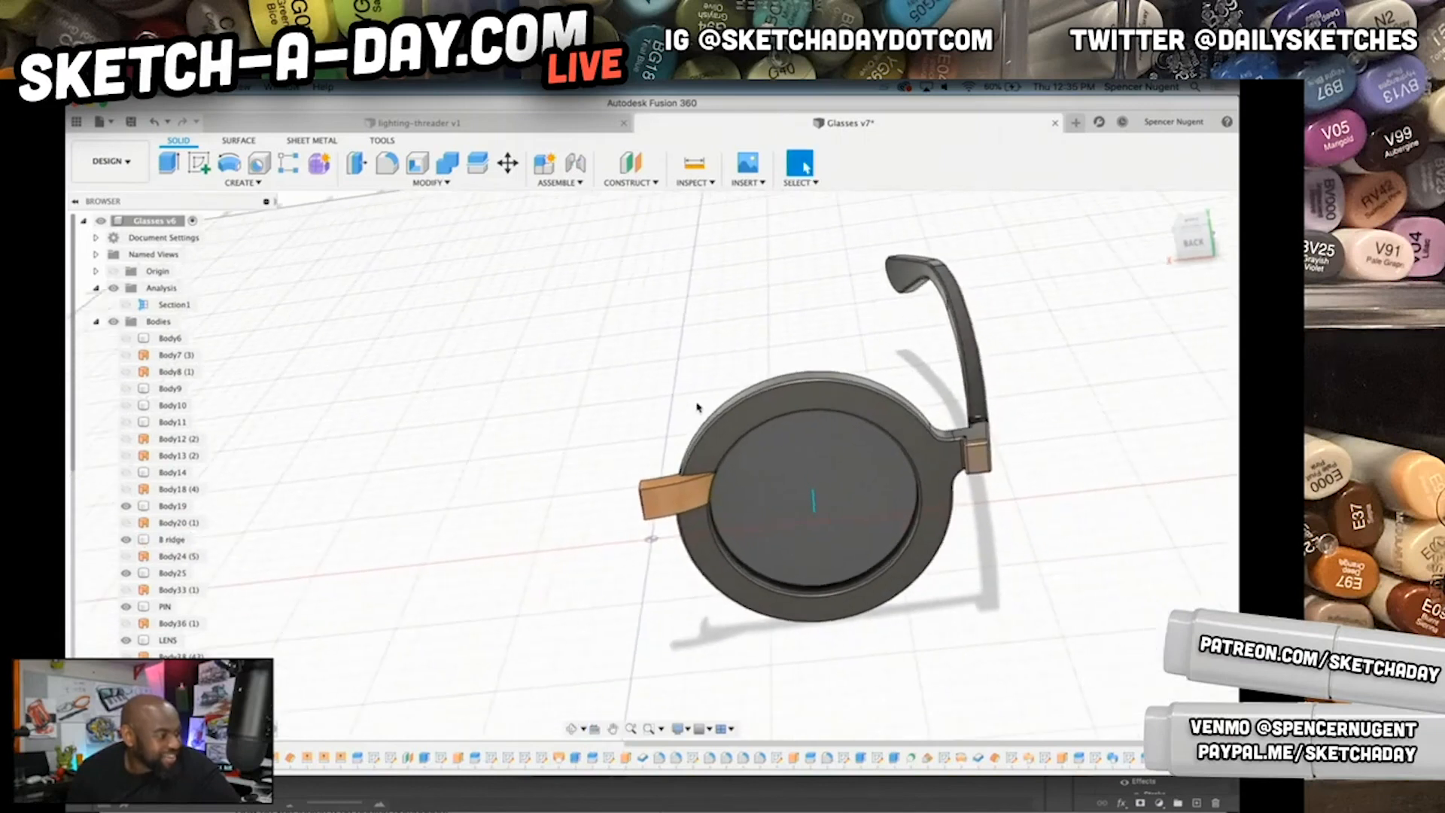
scroll(697, 409, "down", 5)
scroll(805, 472, "up", 5)
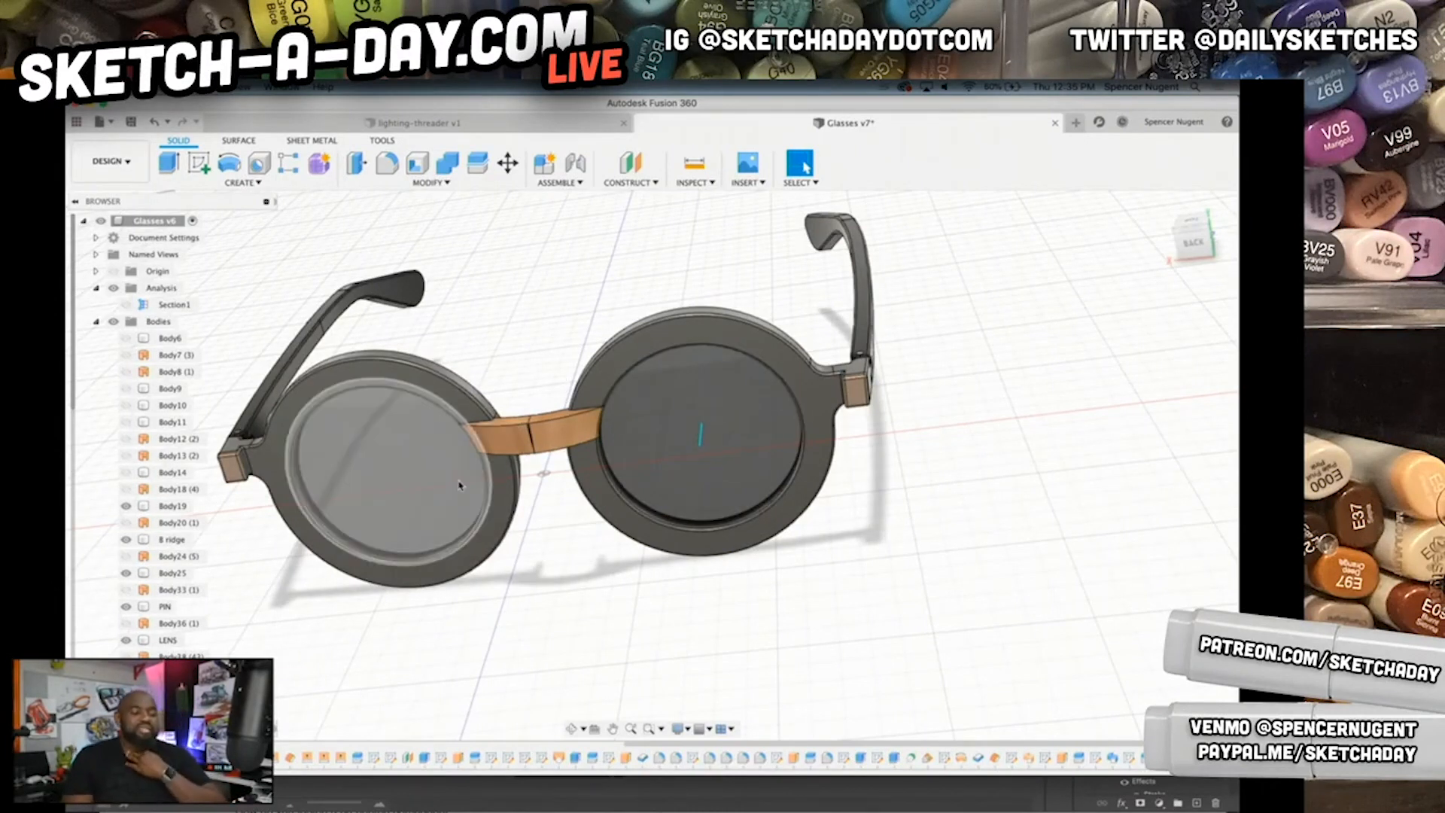
- Save the design as a new version with the description "User Saved"
key("super+s")
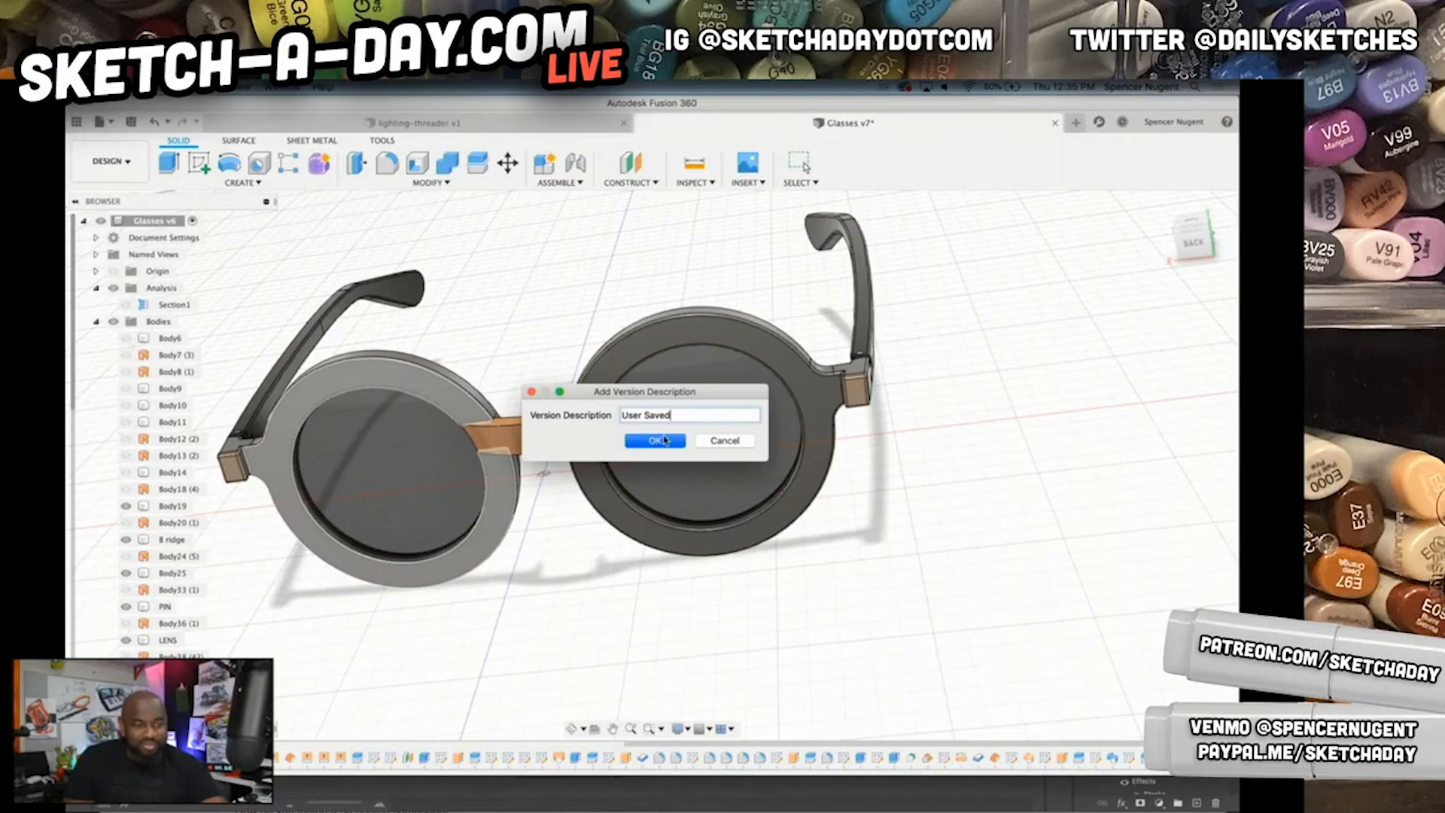
left_click(655, 440)
middle_click_drag(555, 503, 568, 543, "shift")
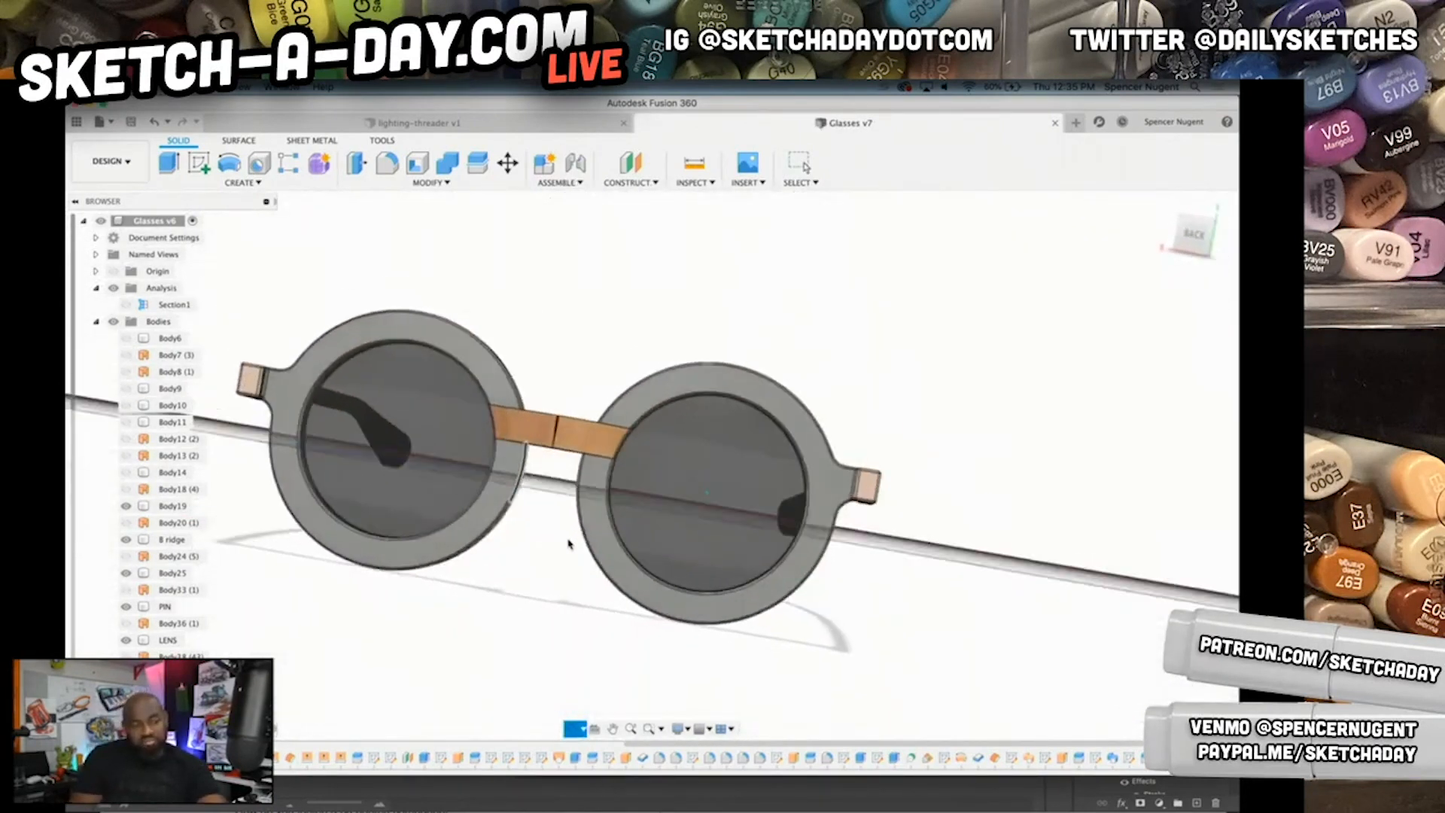
- Switch to the Manufacture workspace and start a new milling setup for the glasses
left_click(489, 509)
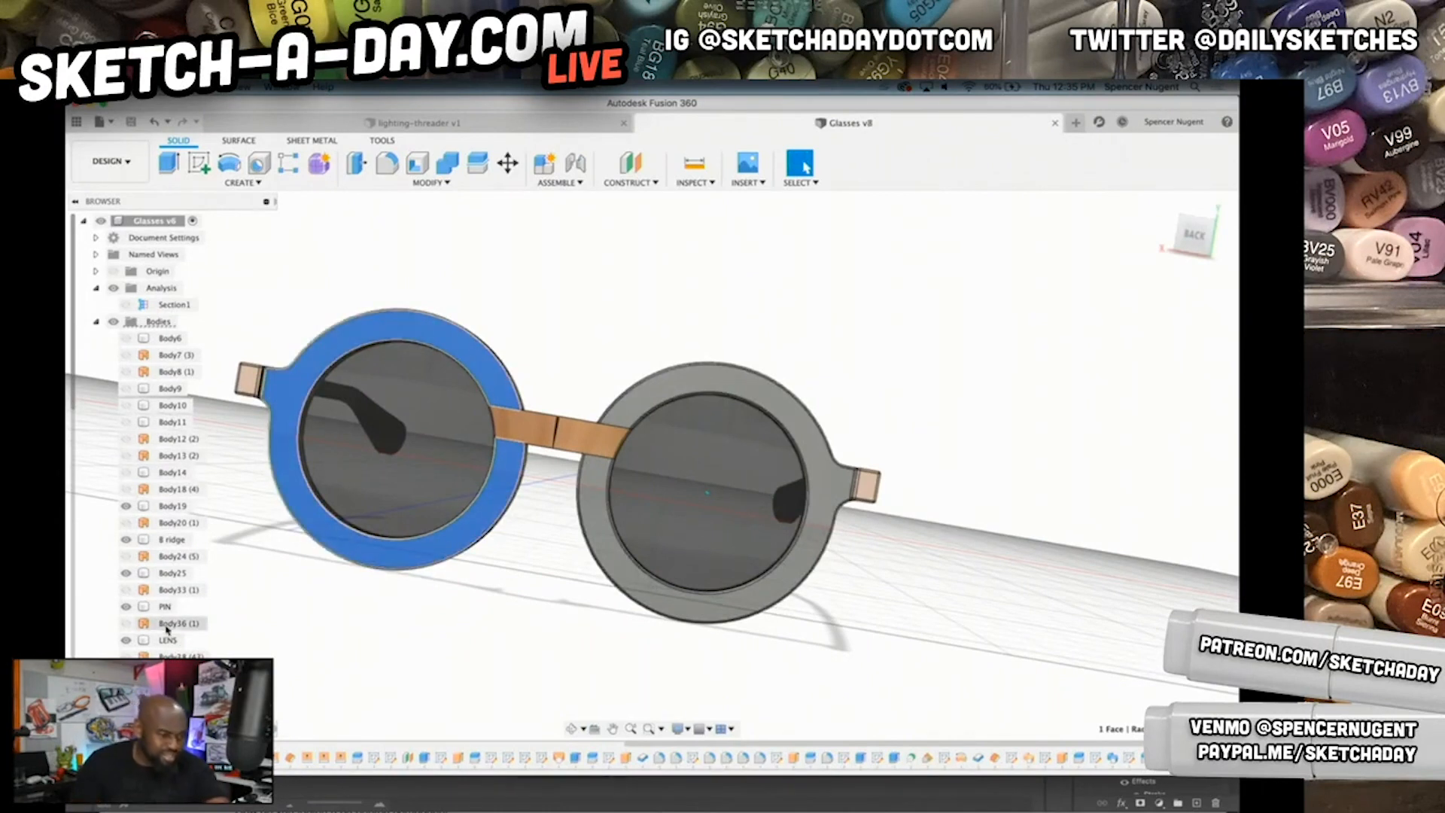
left_click(112, 161)
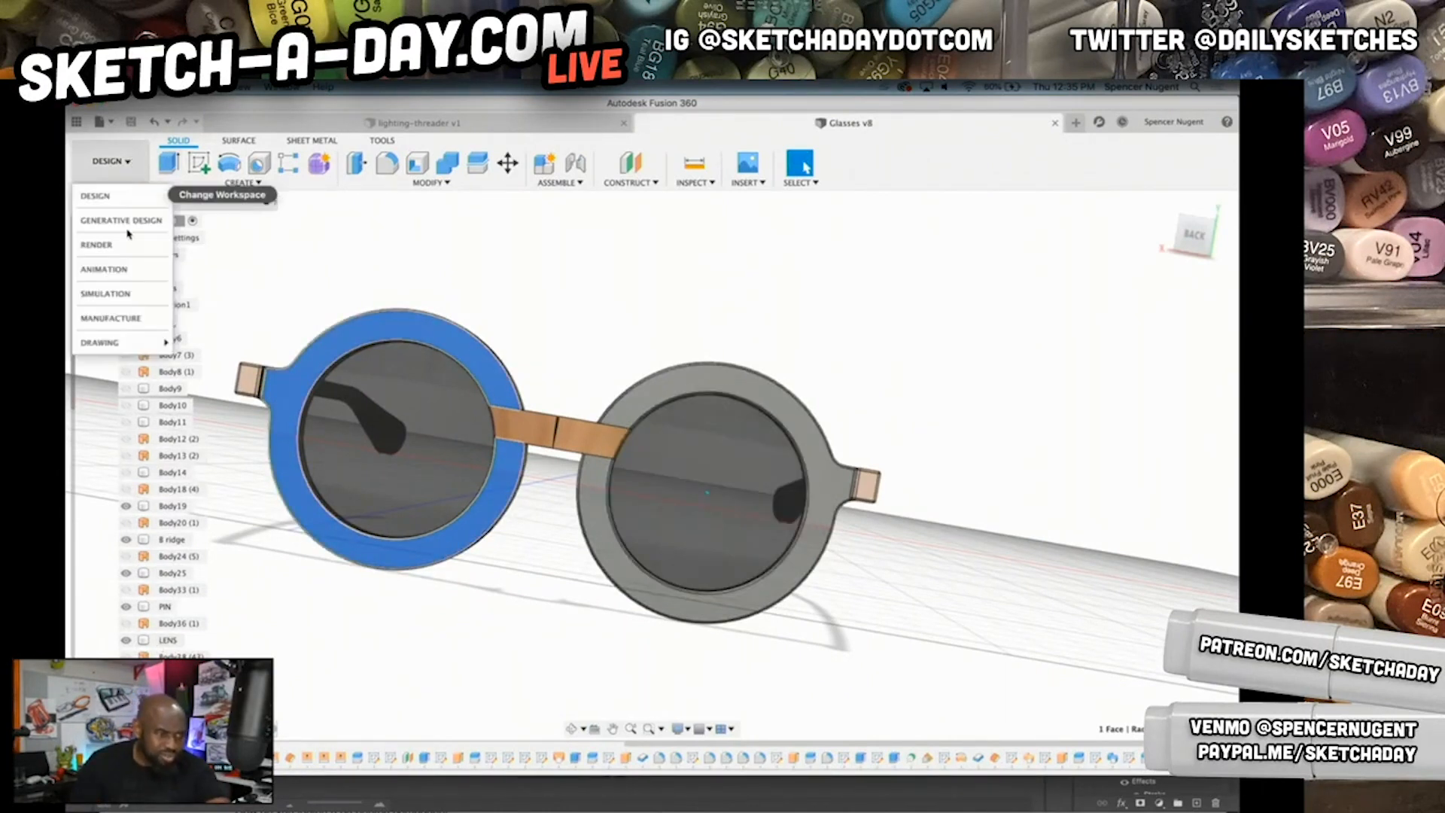
left_click(120, 319)
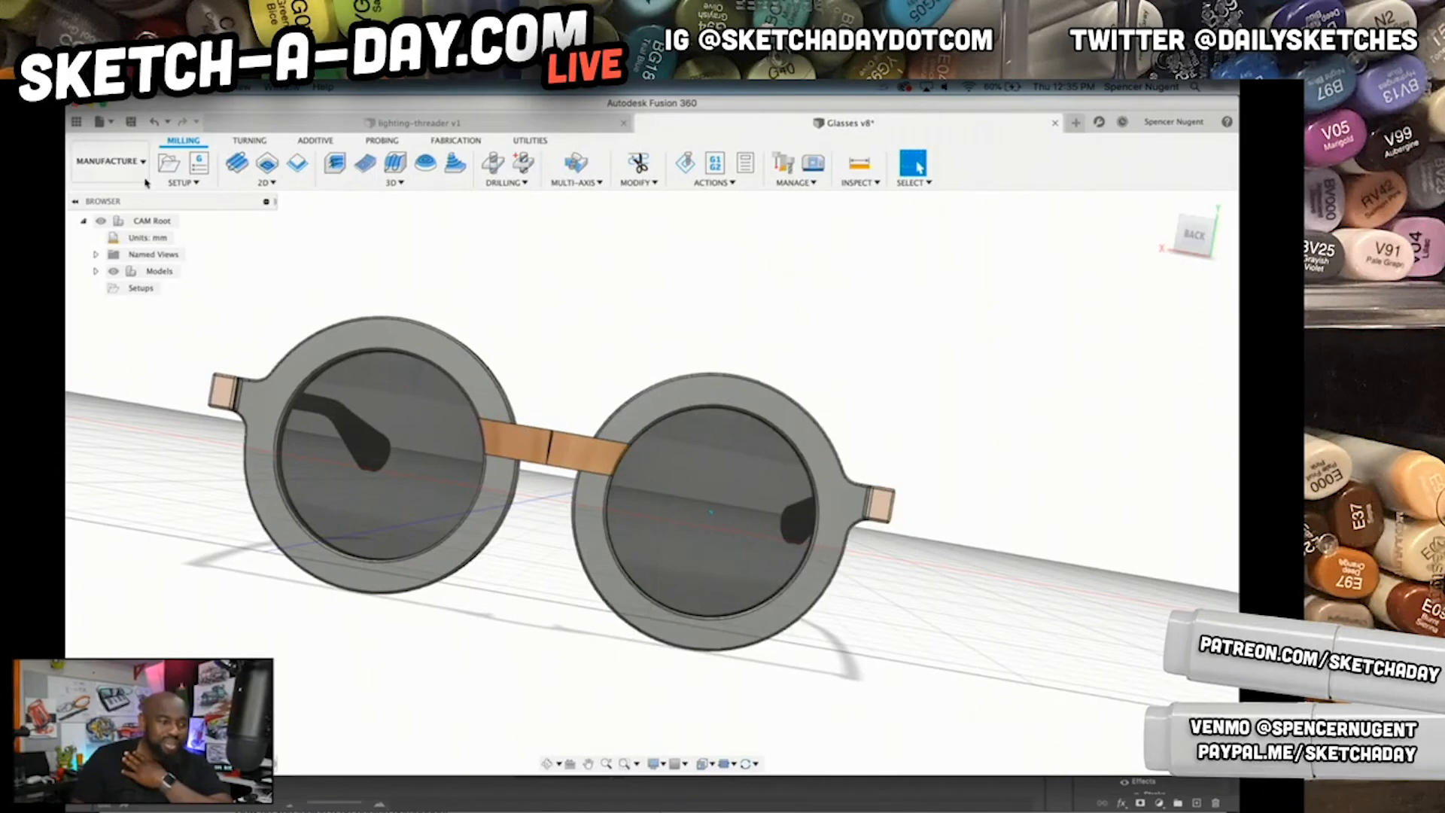
left_click(171, 170)
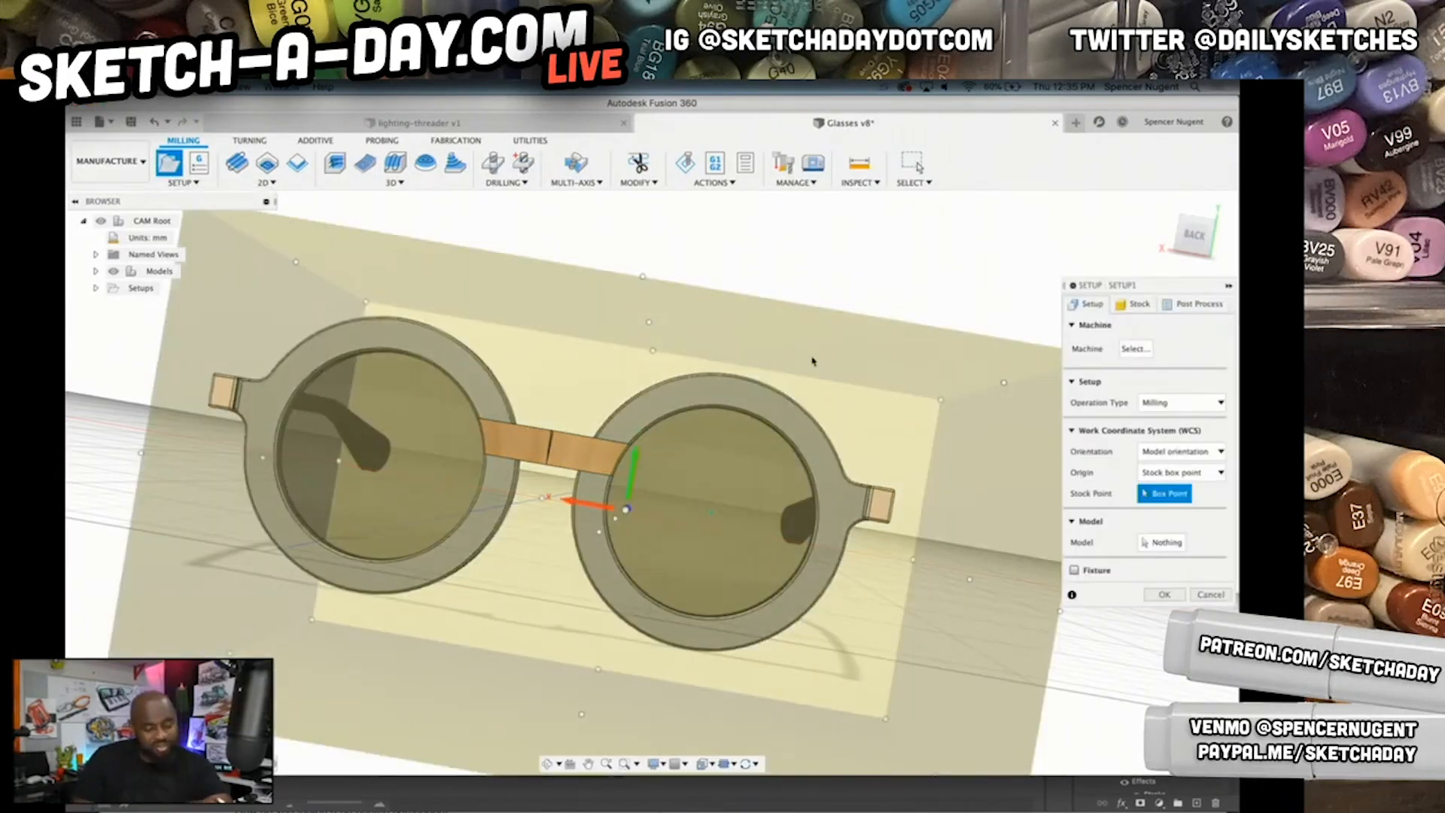
middle_click_drag(918, 382, 865, 416, "shift")
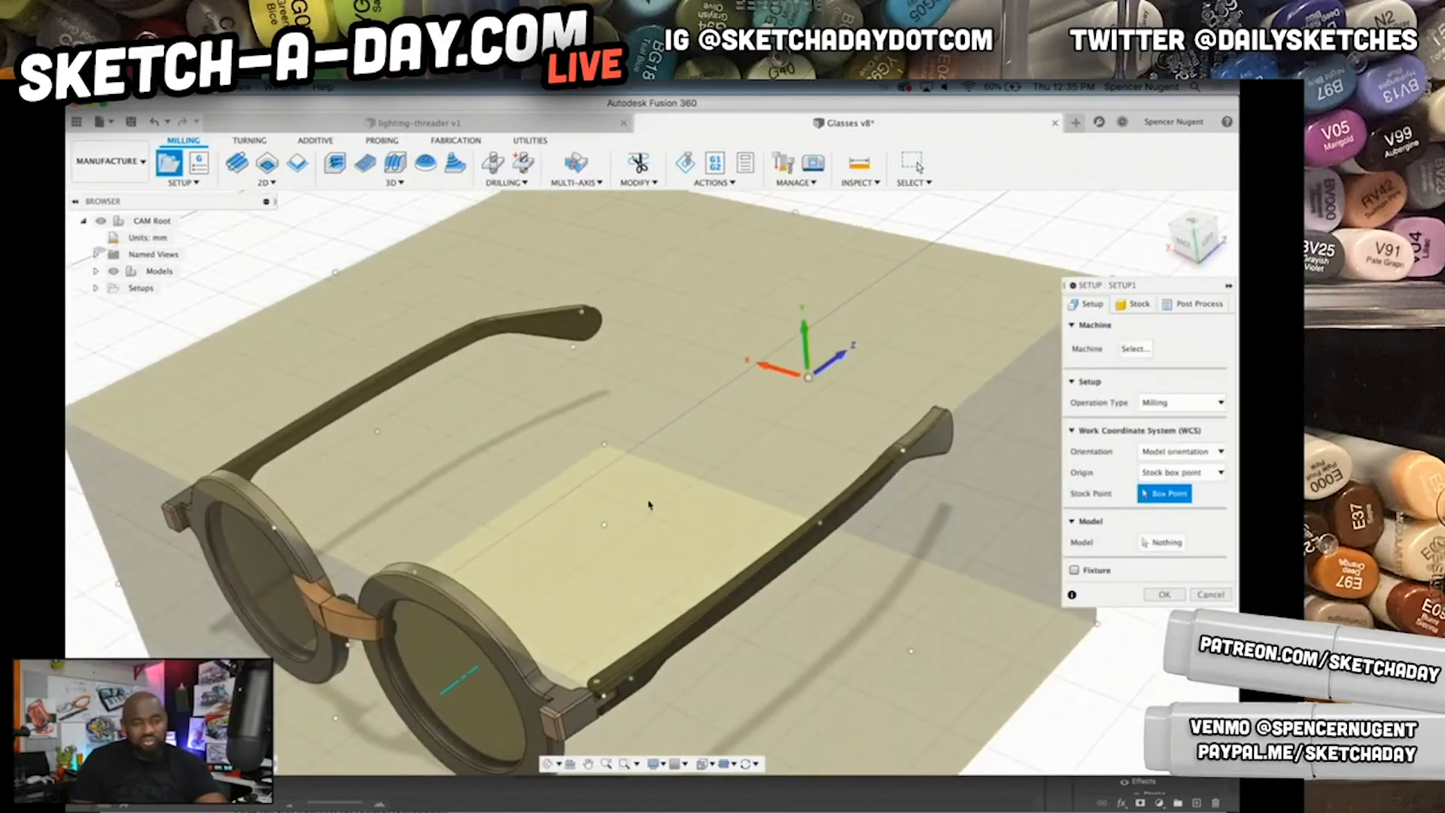
scroll(566, 602, "up", 3)
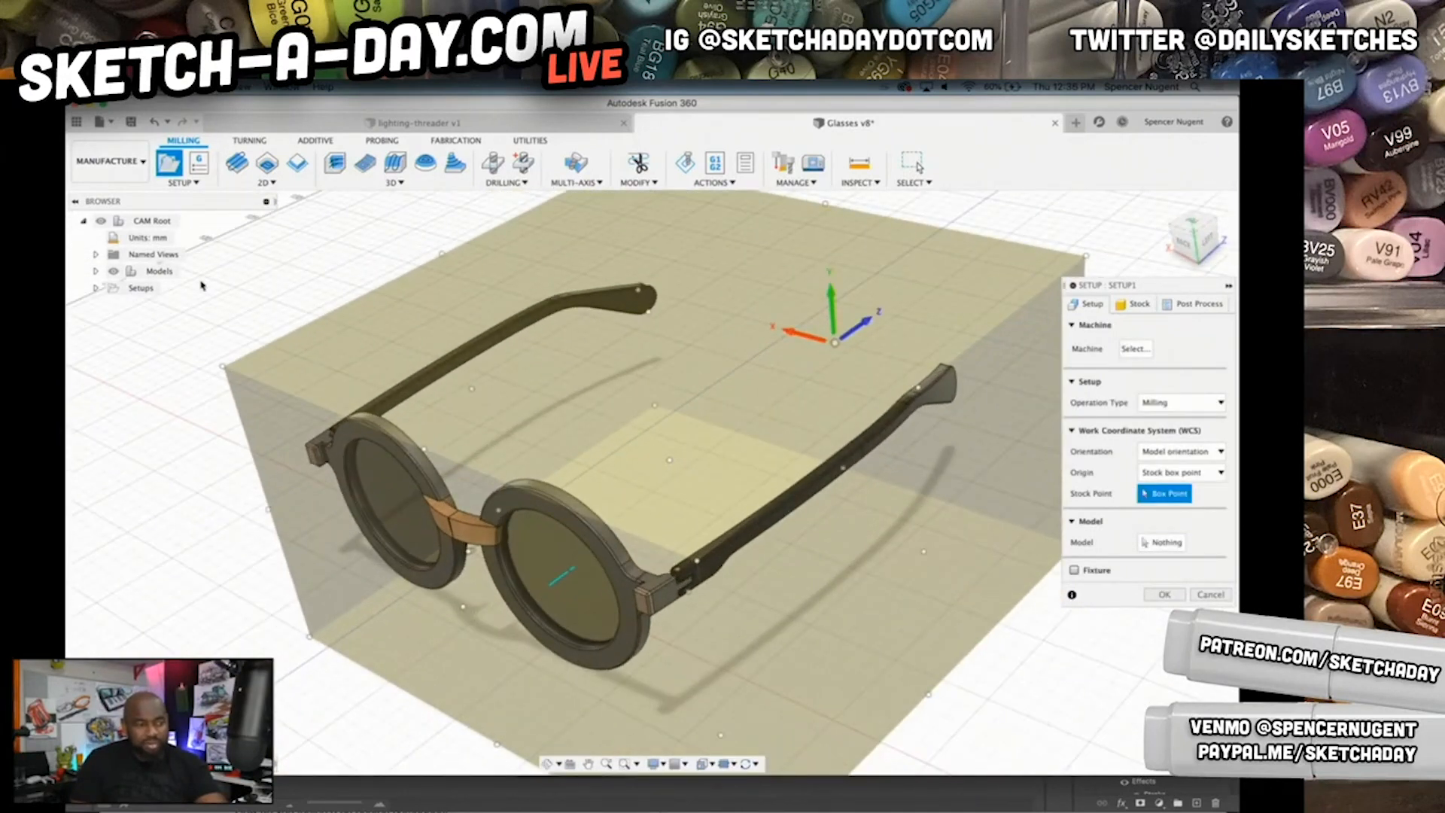
- Expand the Glasses v8 model down to its list of bodies
left_click(96, 271)
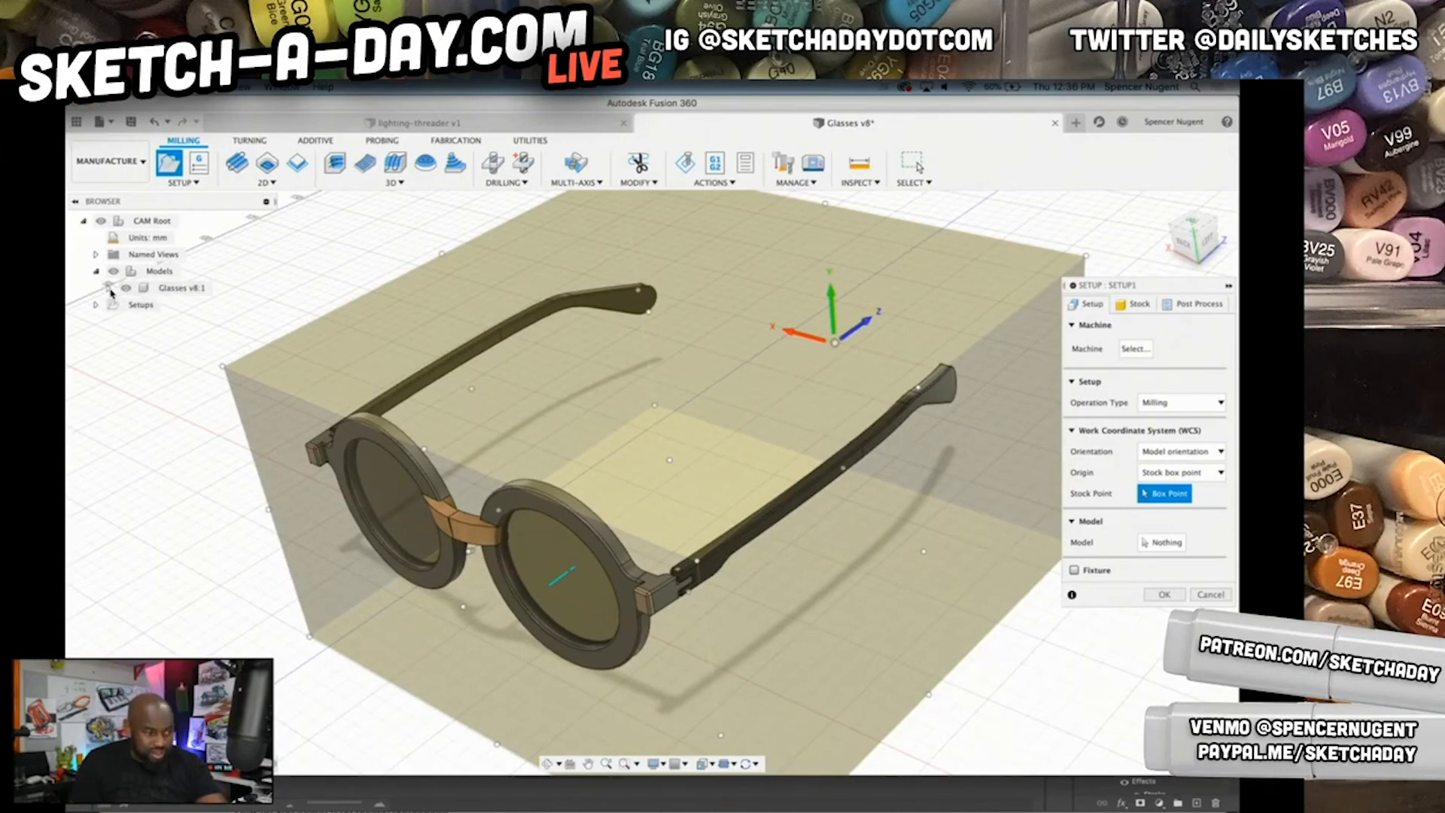
left_click(108, 288)
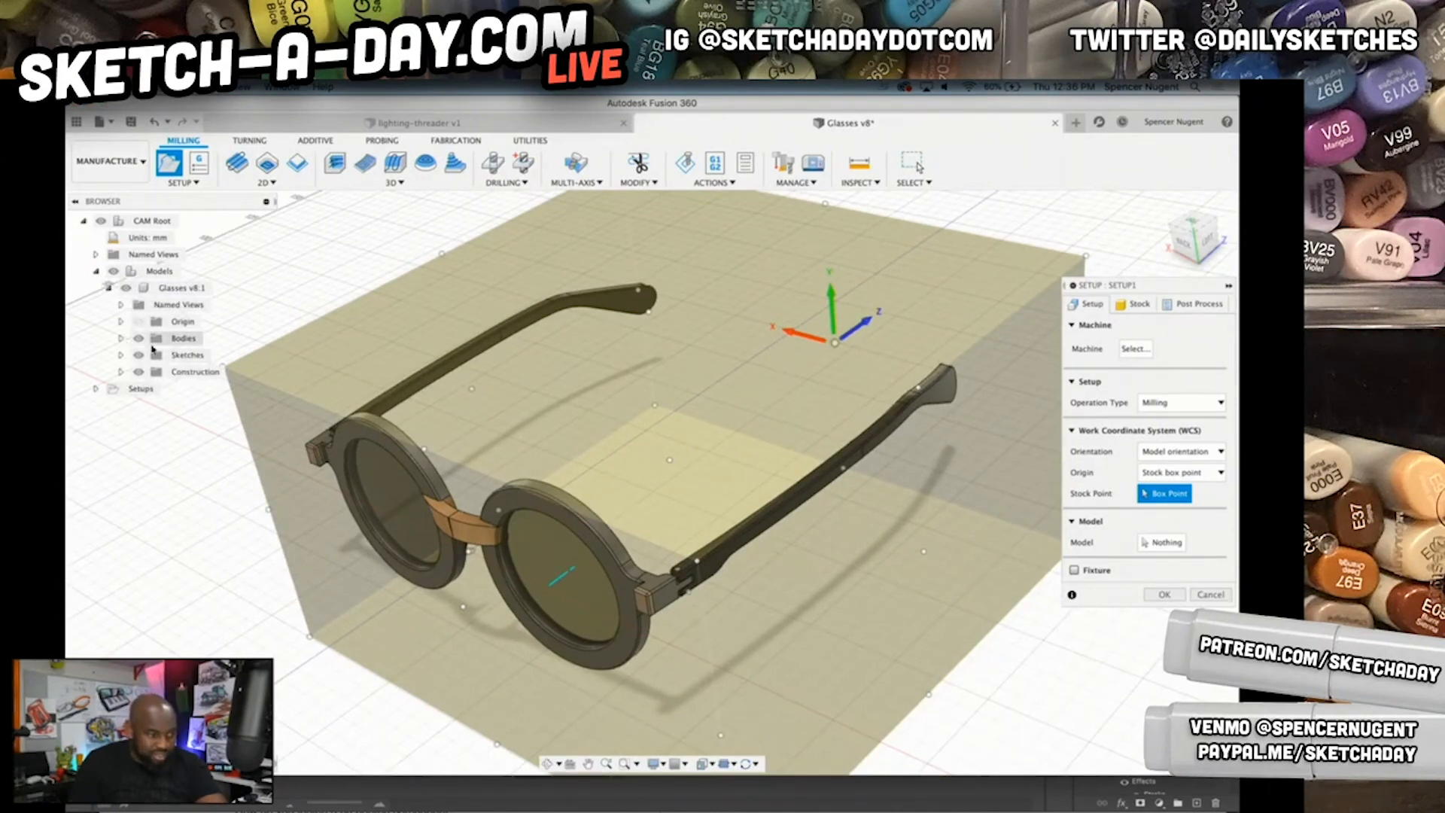
left_click(121, 338)
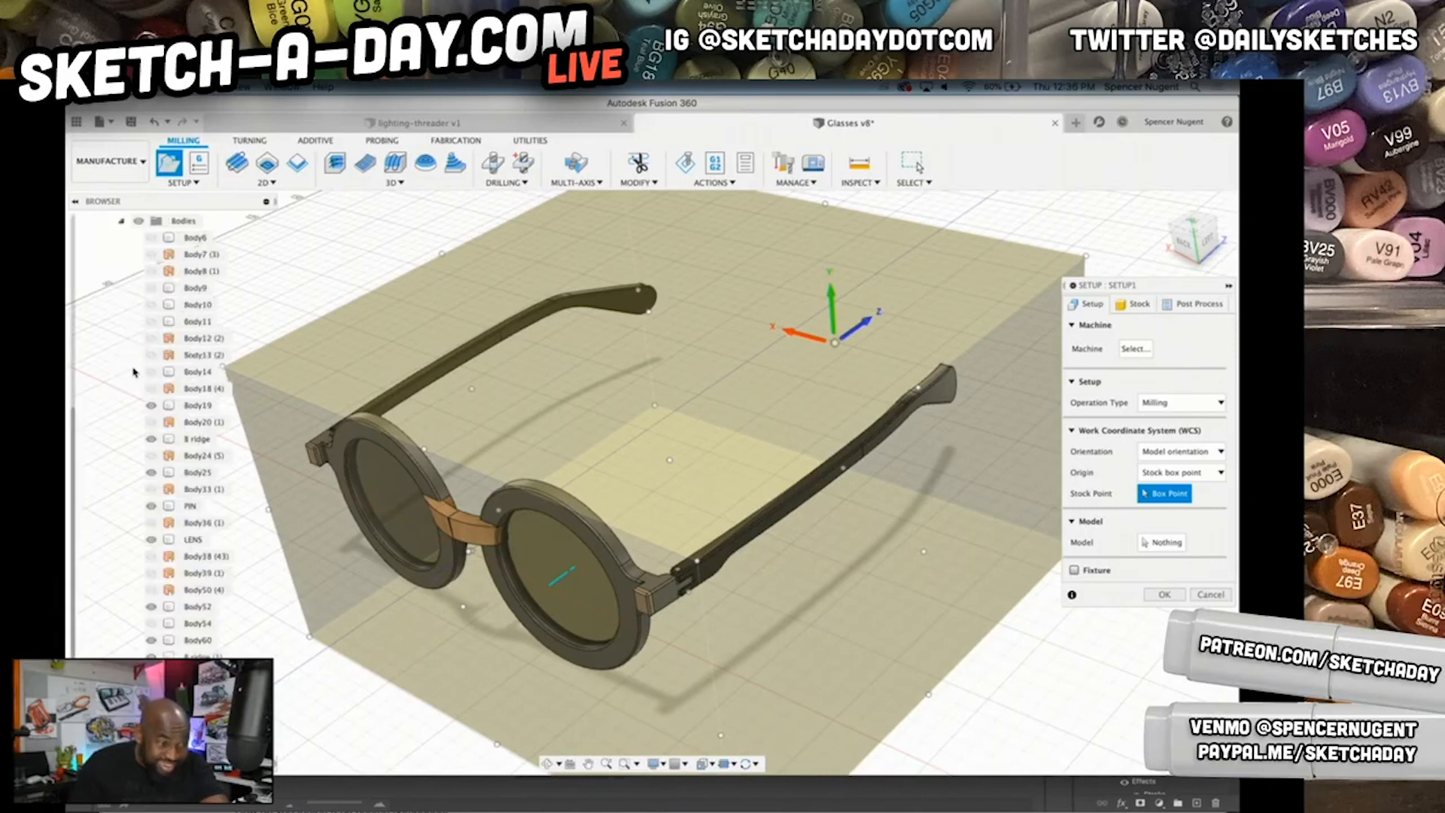
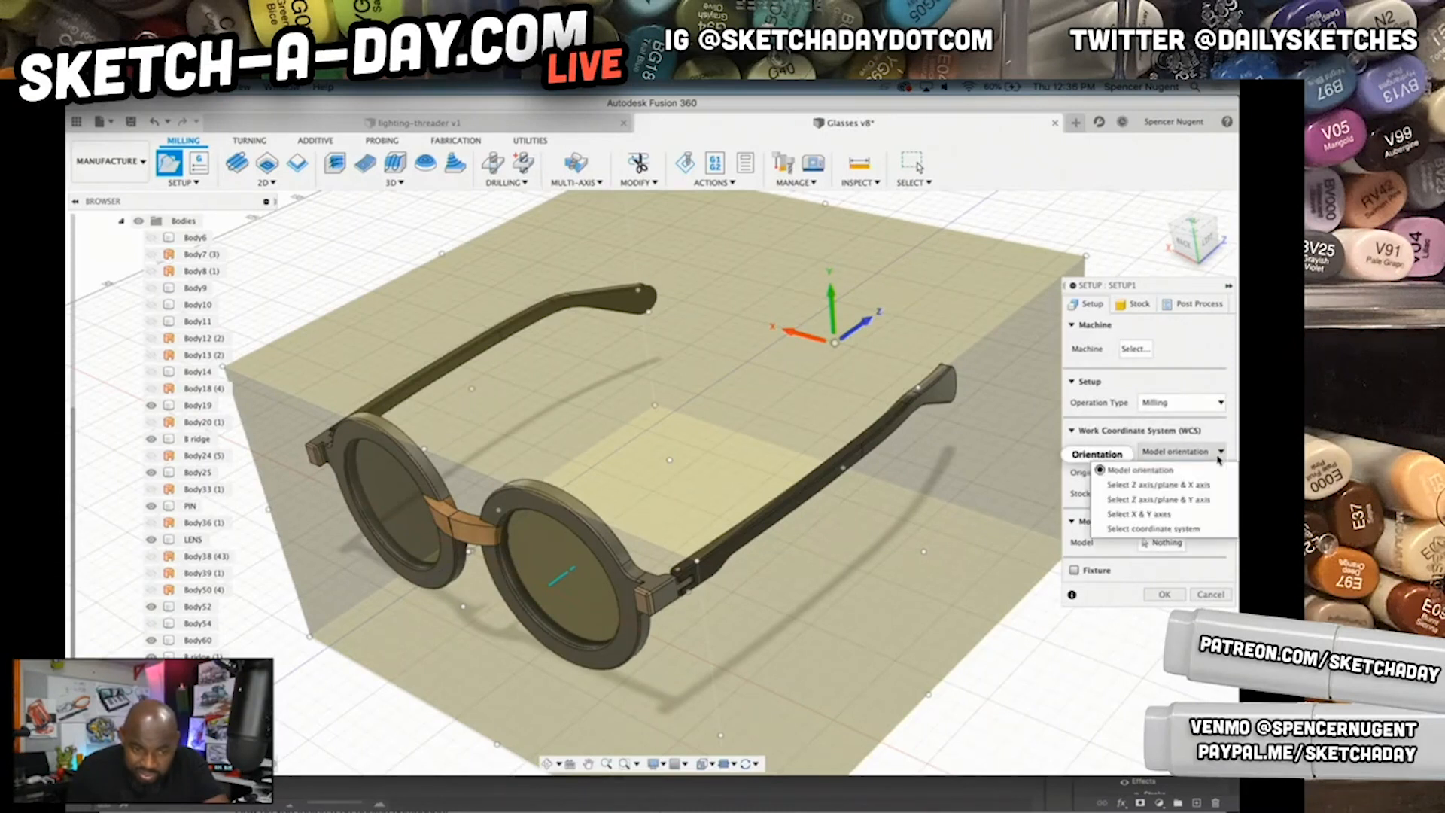
- Assign the HAAS A-axis machine from the Fusion 360 Library to the milling setup
left_click(1219, 451)
left_click(1213, 362)
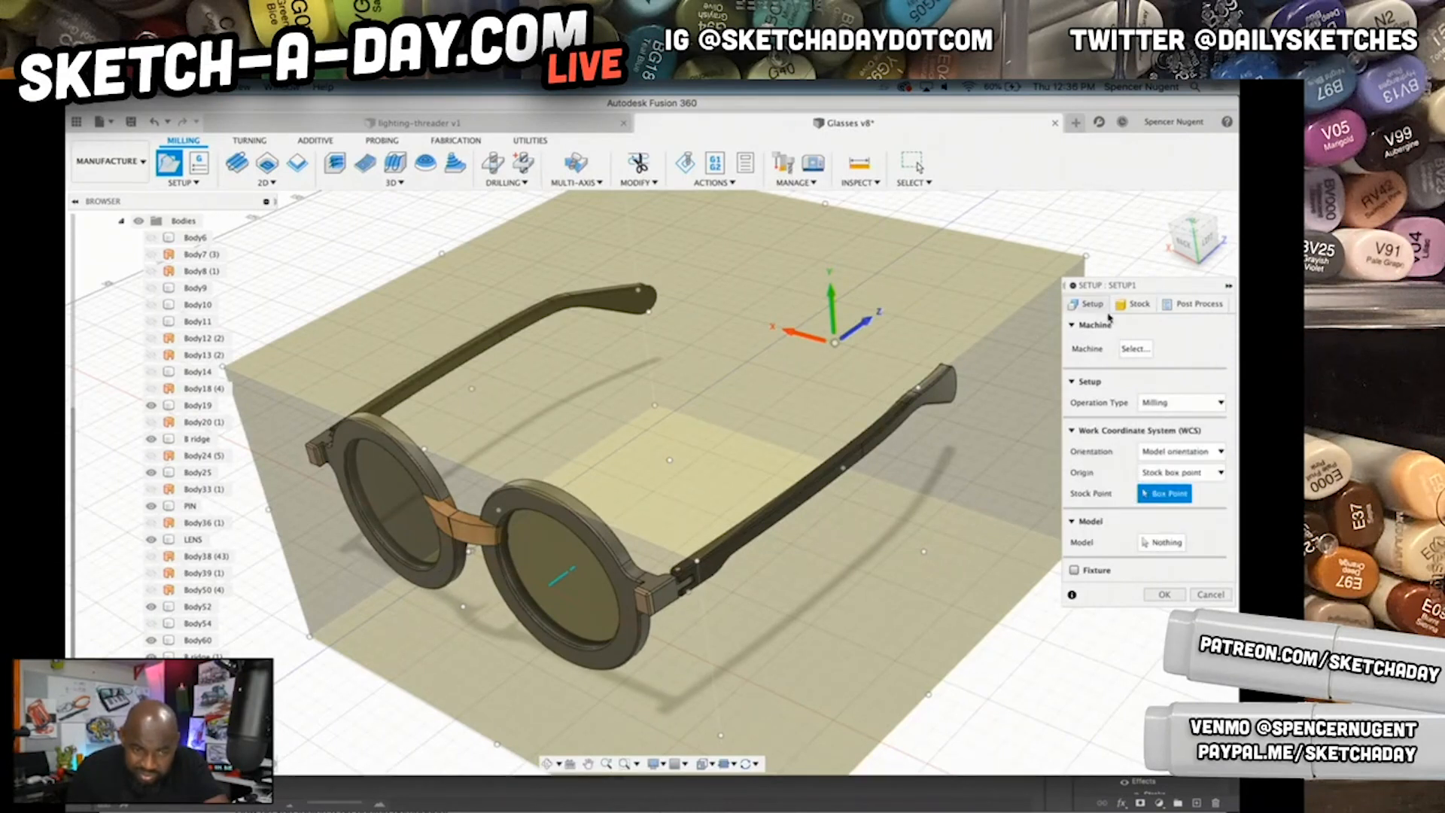
left_click(1135, 348)
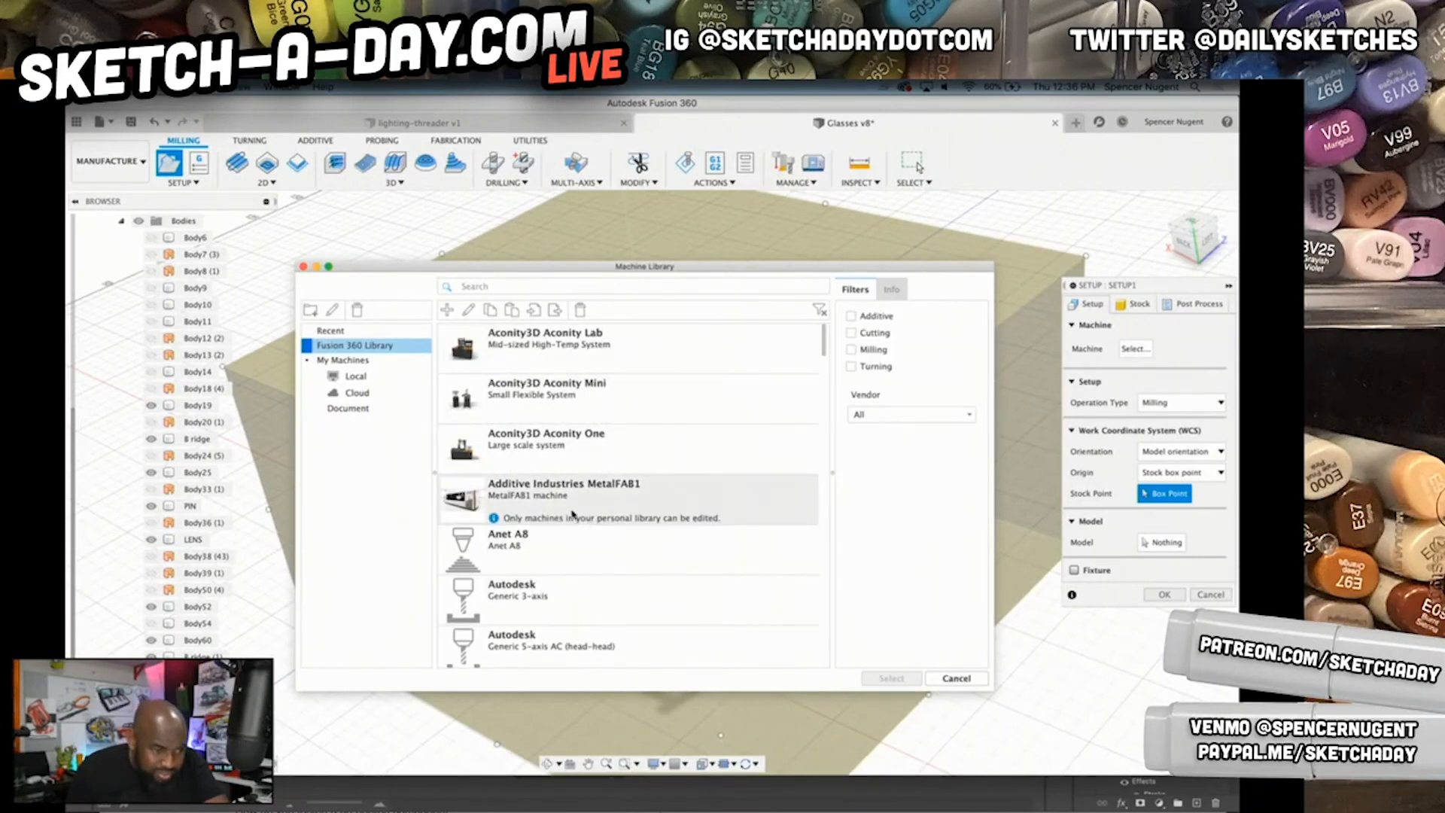
scroll(653, 541, "down", 15)
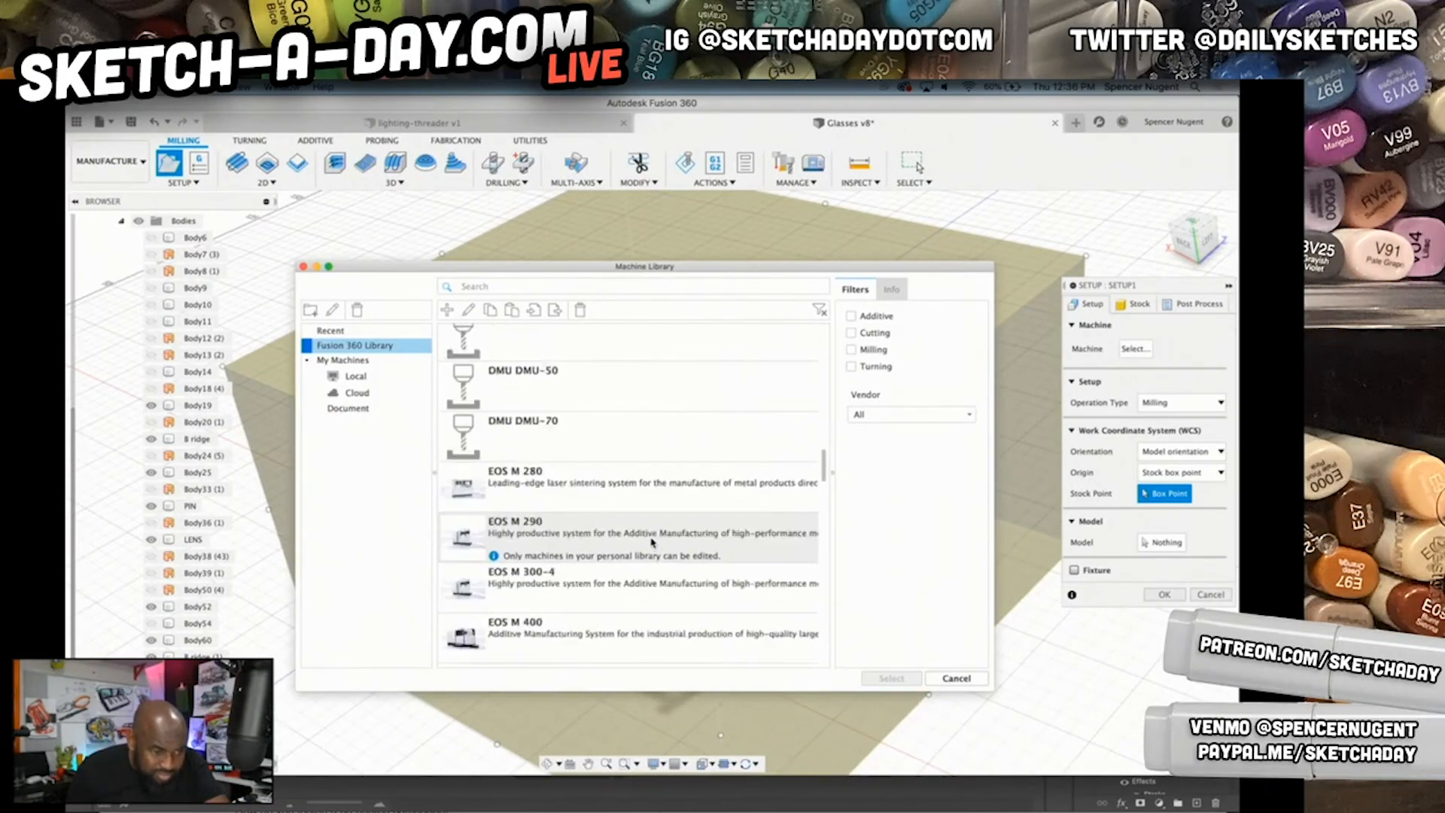
scroll(653, 541, "down", 15)
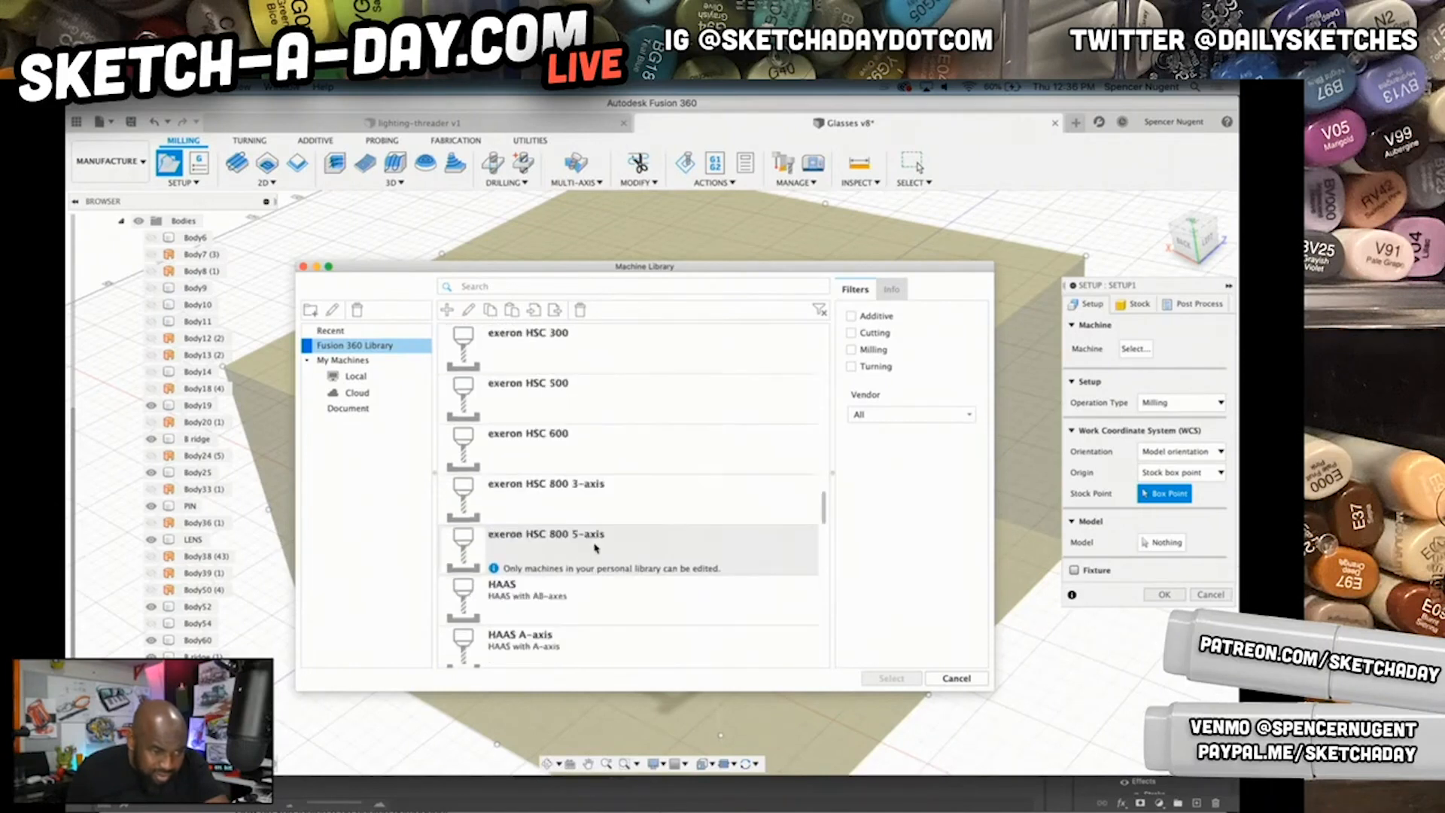
scroll(595, 547, "down", 5)
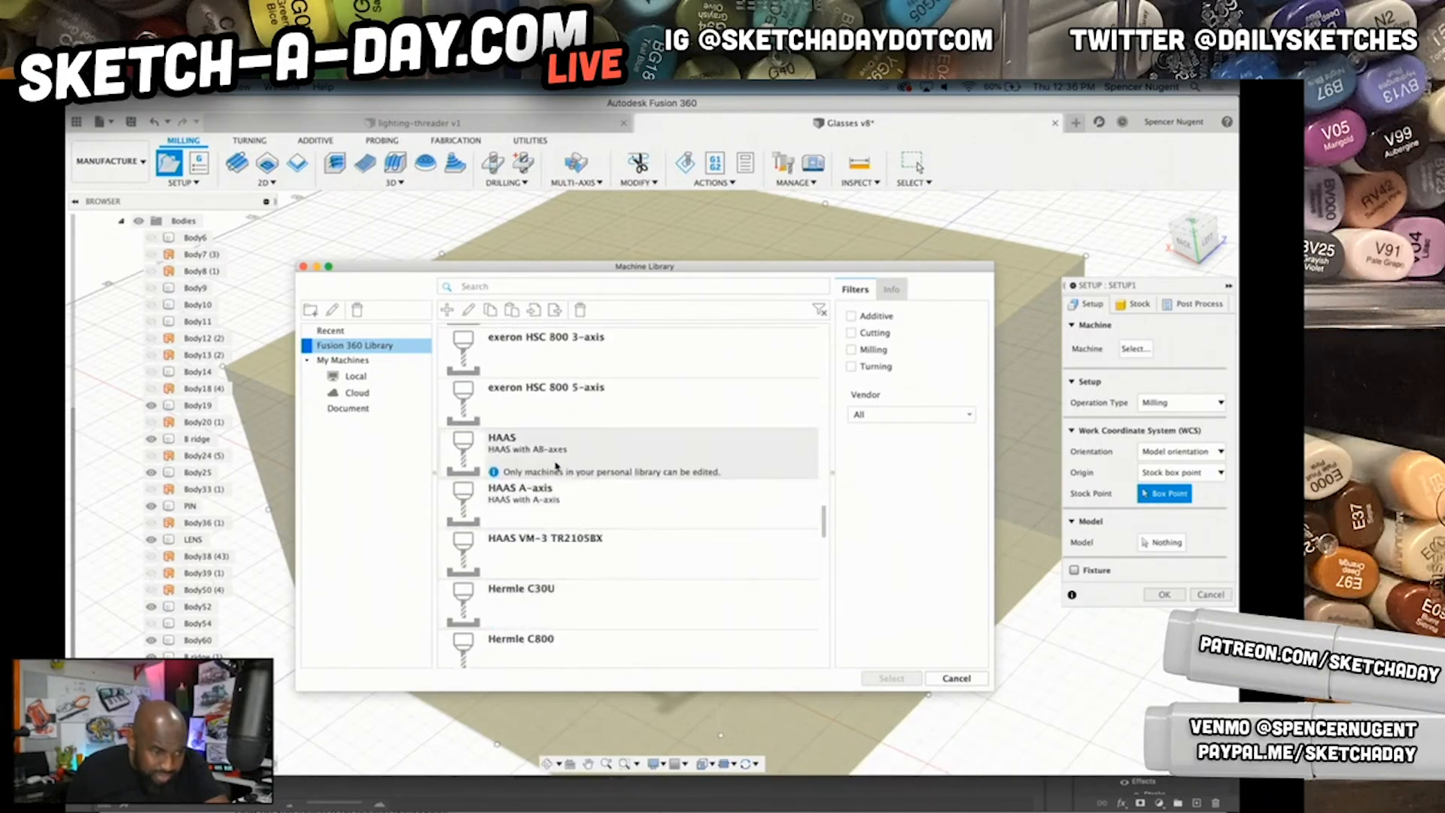
left_click(734, 506)
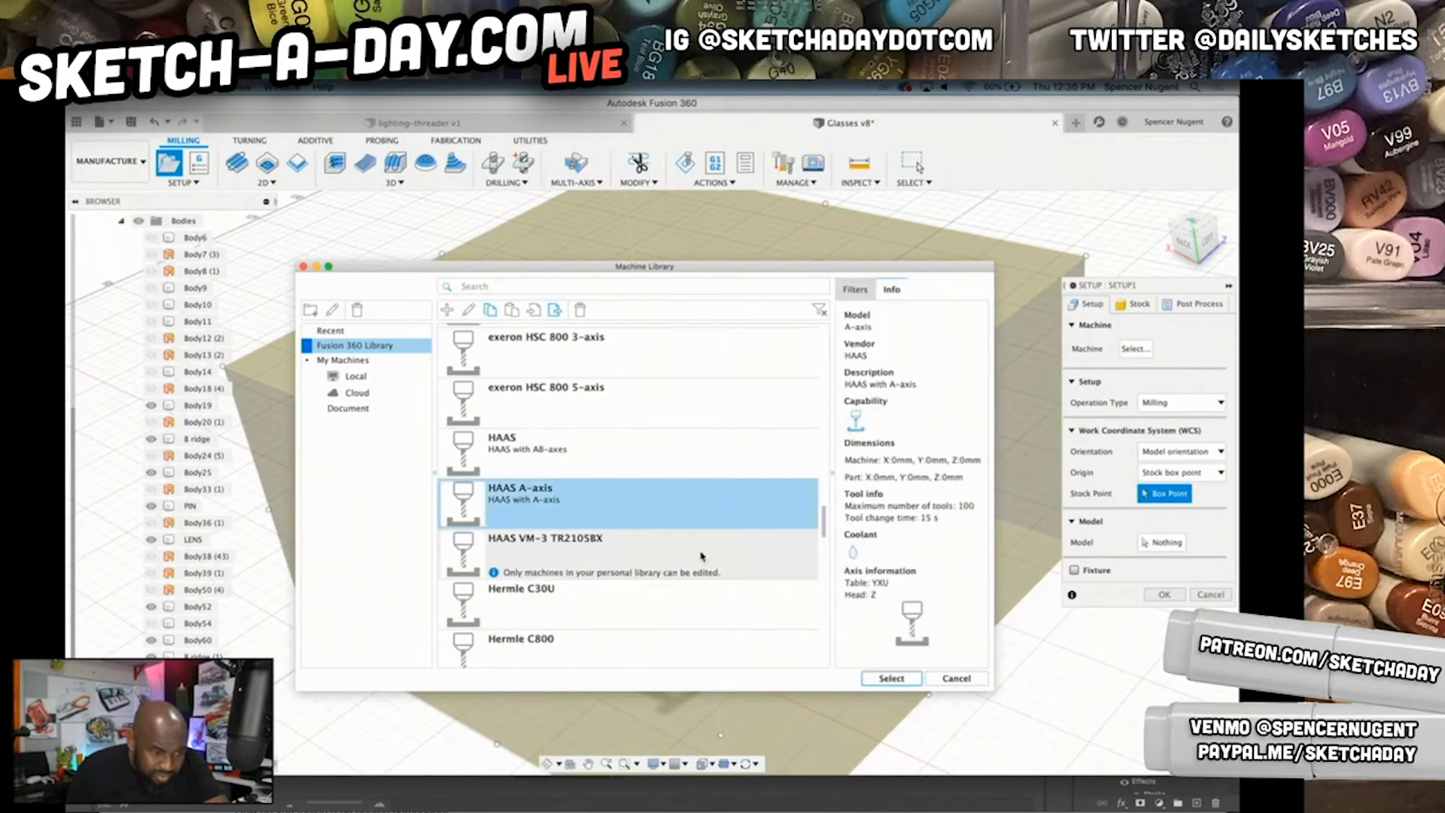
left_click(875, 676)
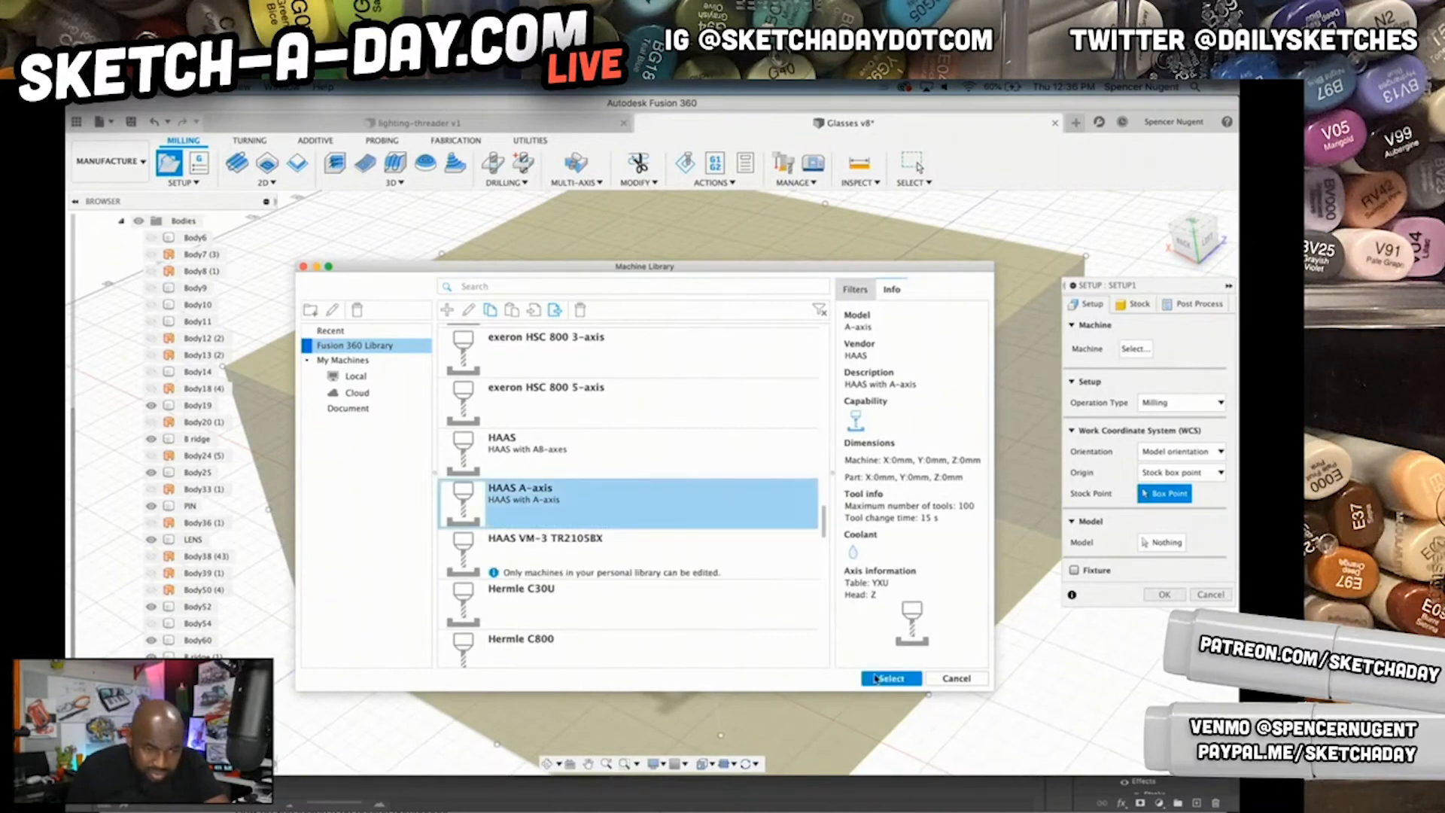
- Set the work coordinate orientation to Z axis/plane & X axis and use the XZ origin plane for the Z axis
middle_click_drag(730, 513, 642, 551, "shift")
scroll(617, 500, "up", 3)
scroll(612, 483, "down", 4)
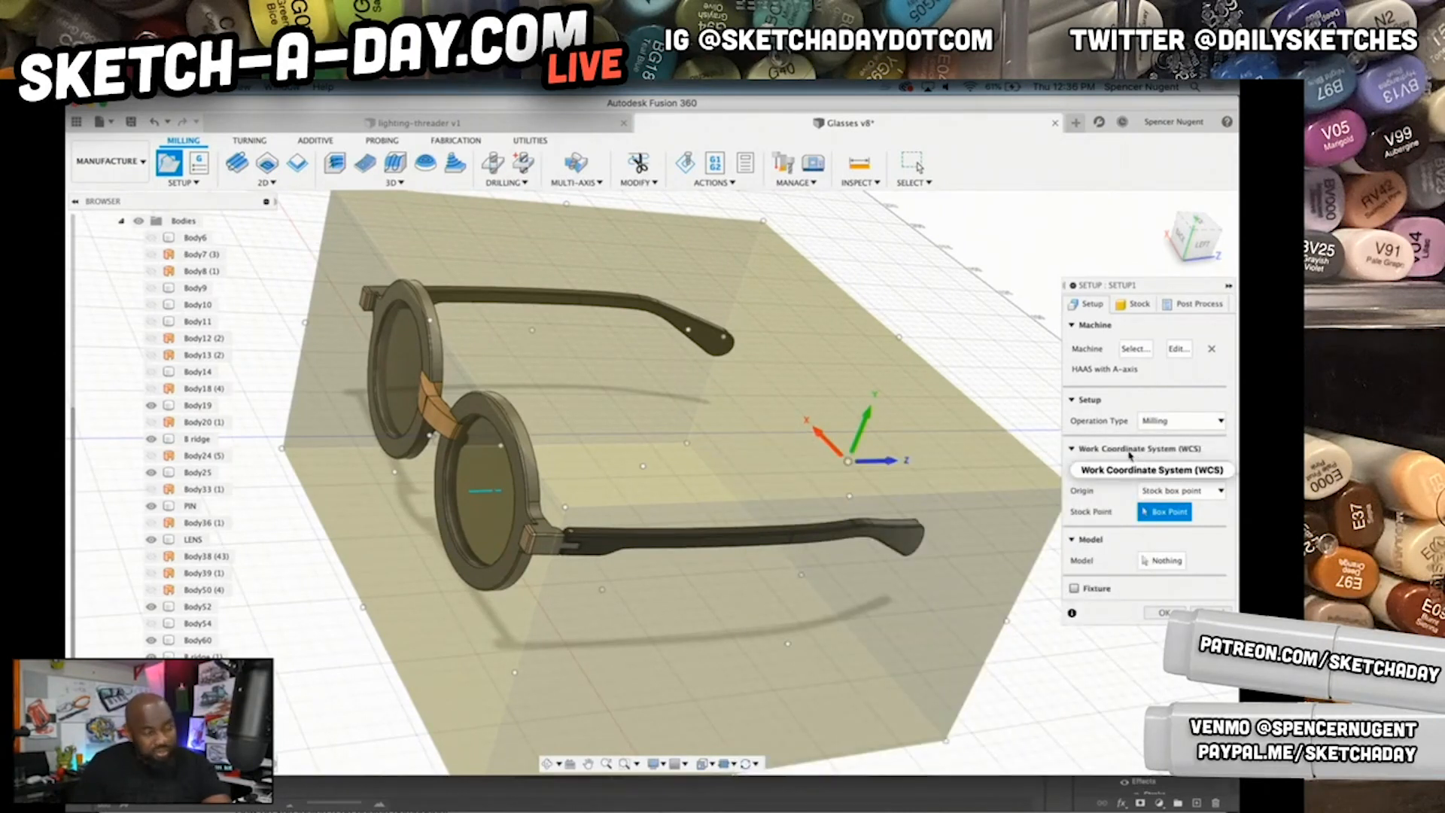
mouse_move(1129, 454)
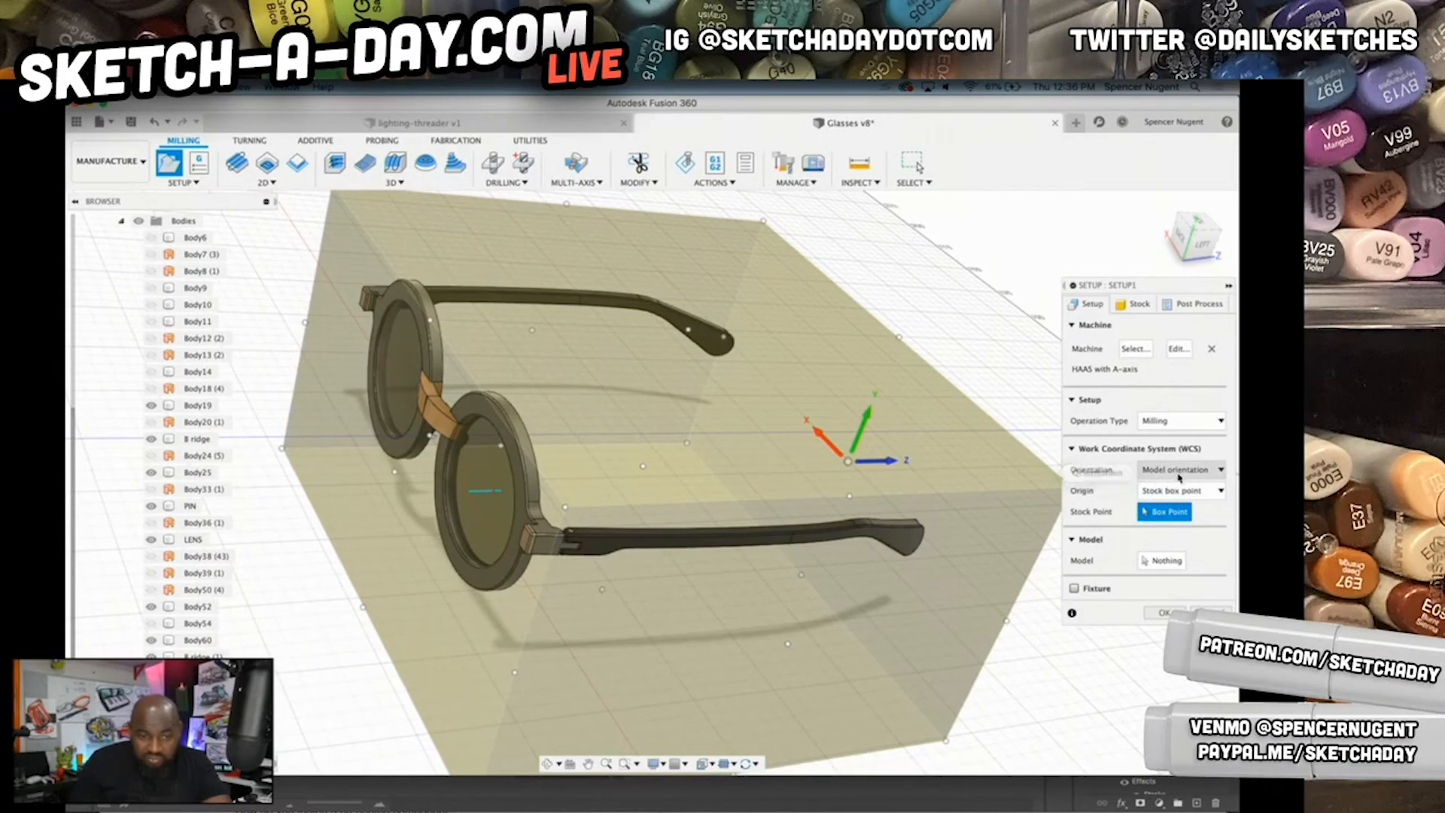
left_click(1168, 472)
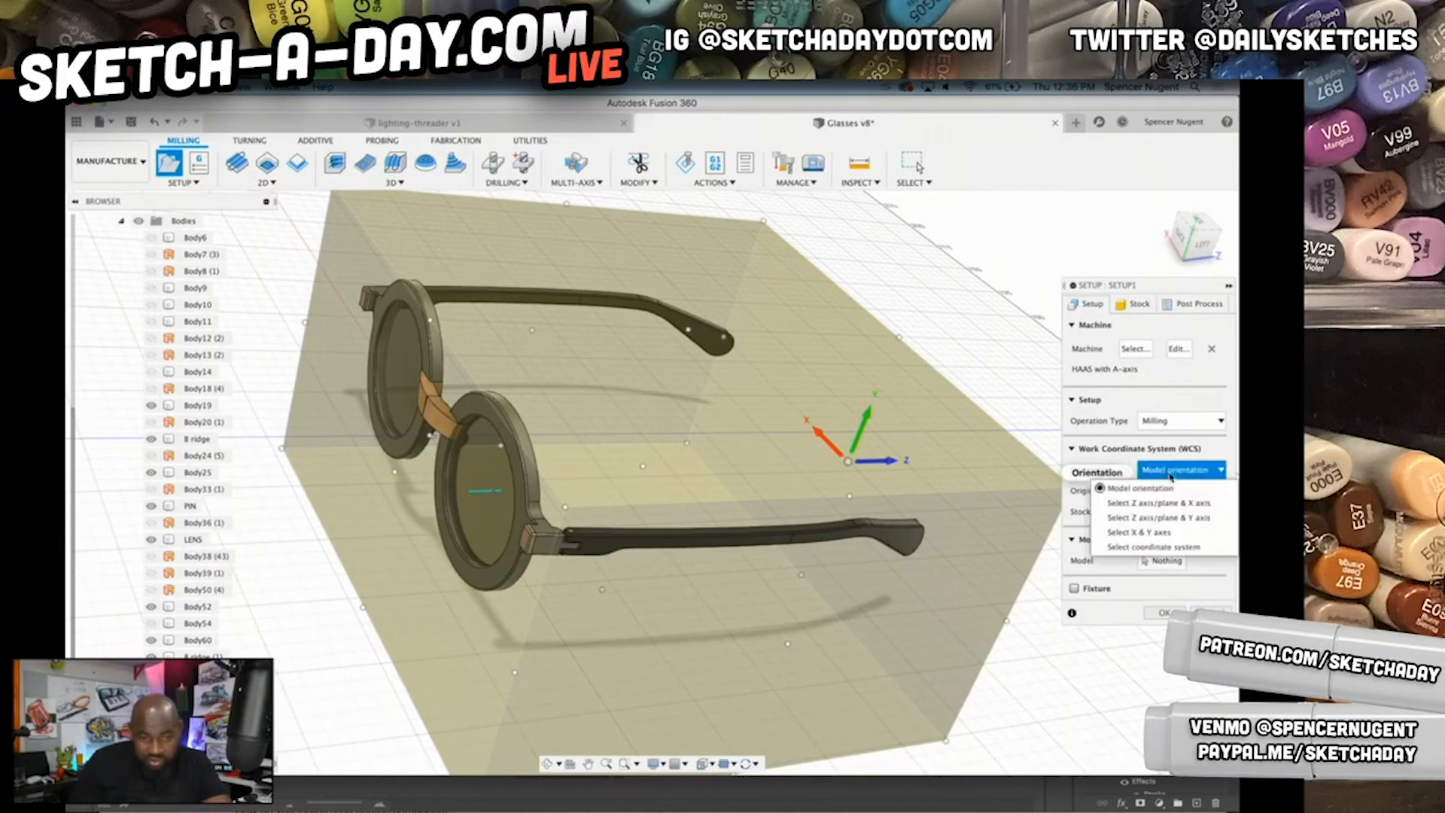
left_click(1130, 503)
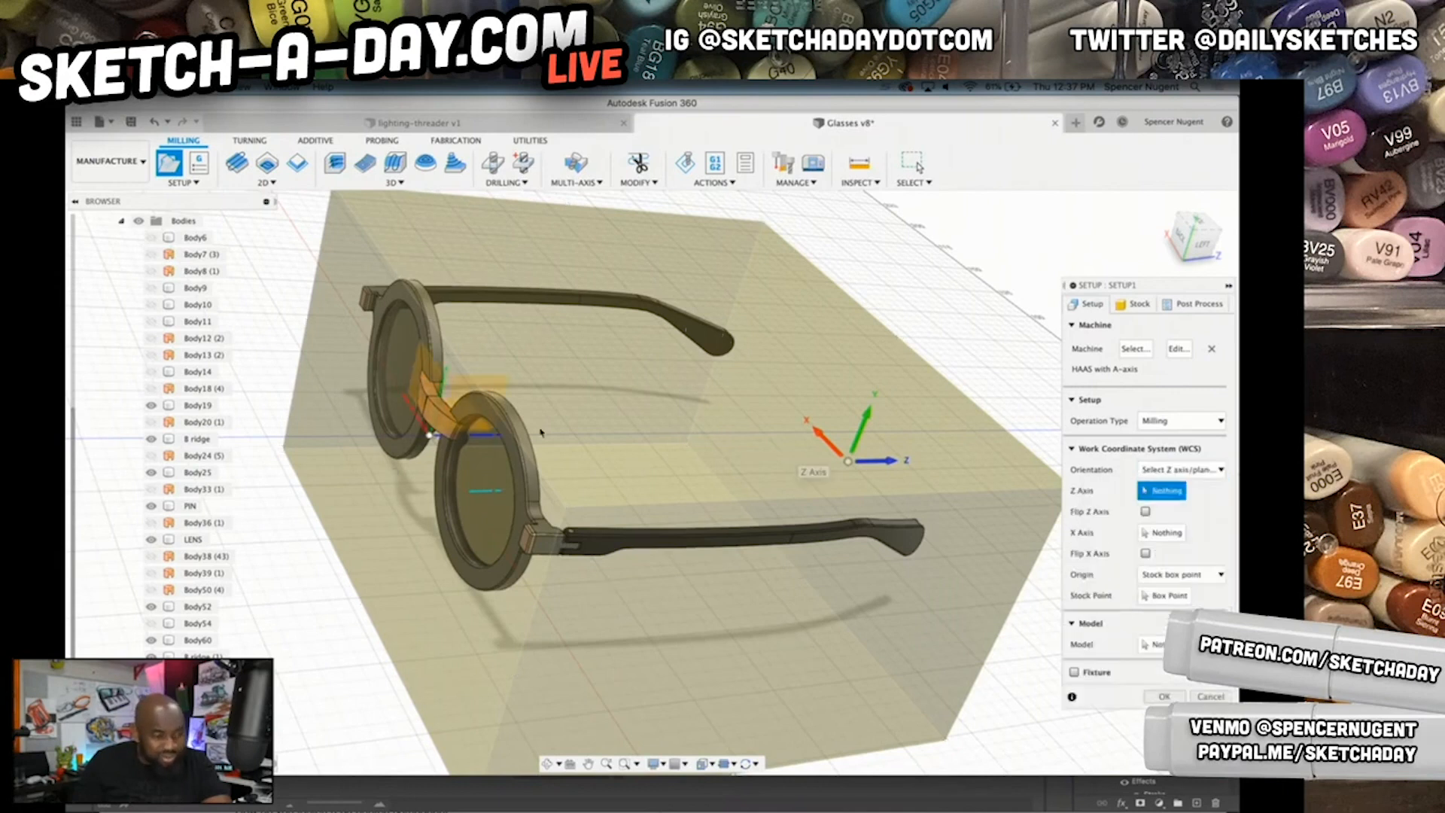
middle_click_drag(432, 635, 655, 516, "shift")
left_click(463, 457)
middle_click_drag(462, 457, 474, 591, "shift")
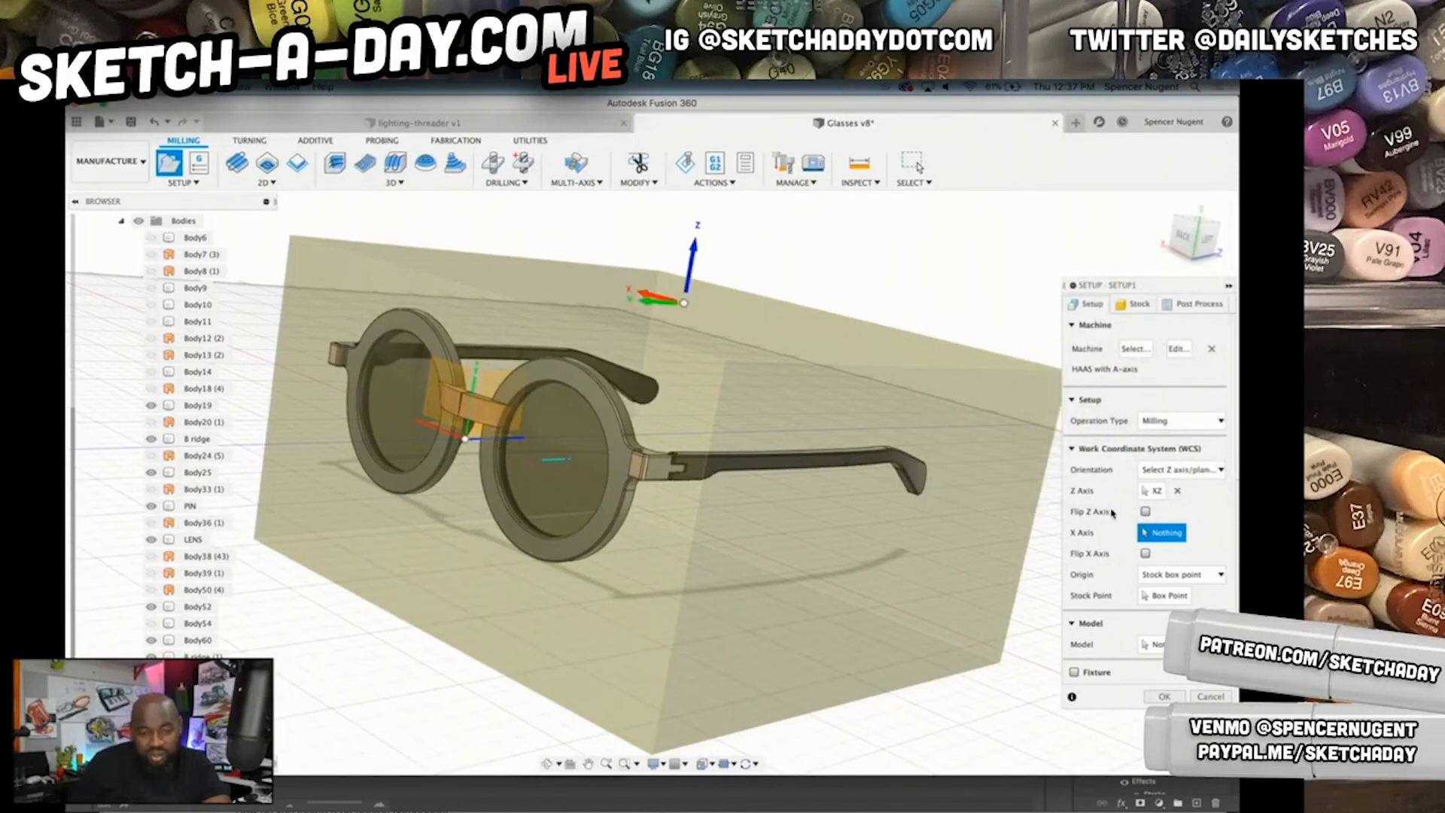
mouse_move(1145, 563)
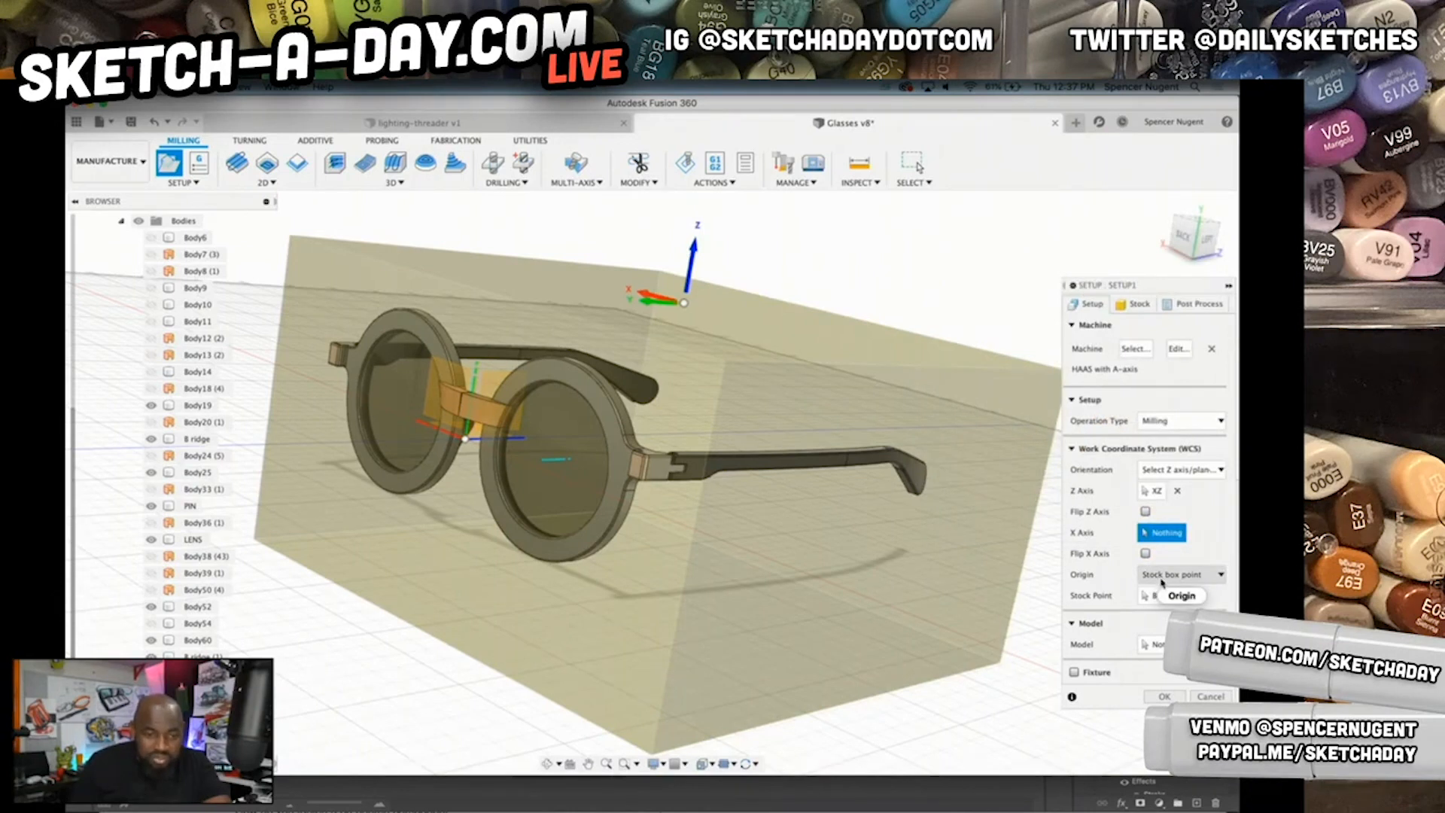
left_click(1187, 575)
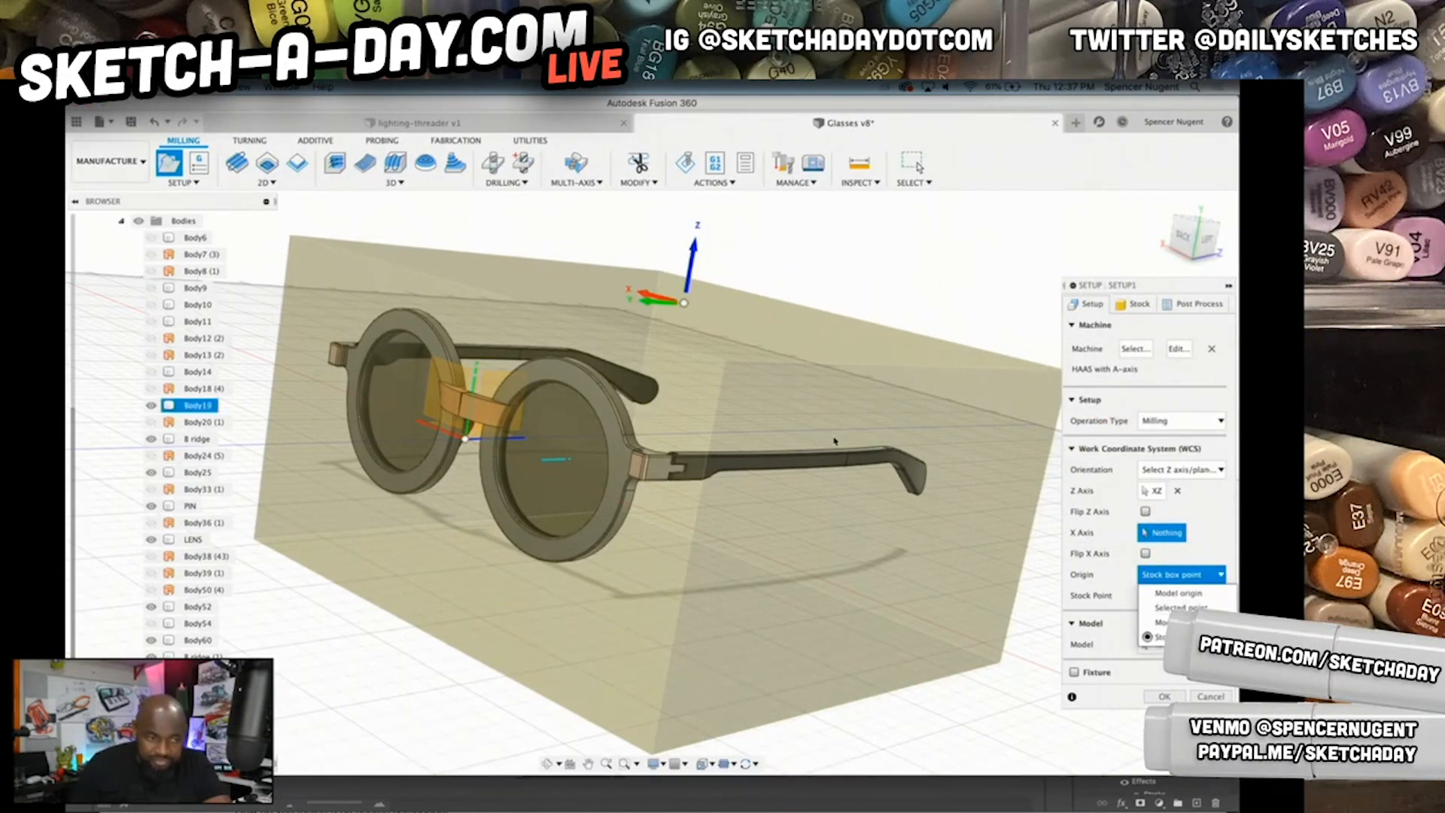
left_click(808, 417)
middle_click_drag(808, 418, 822, 489, "shift")
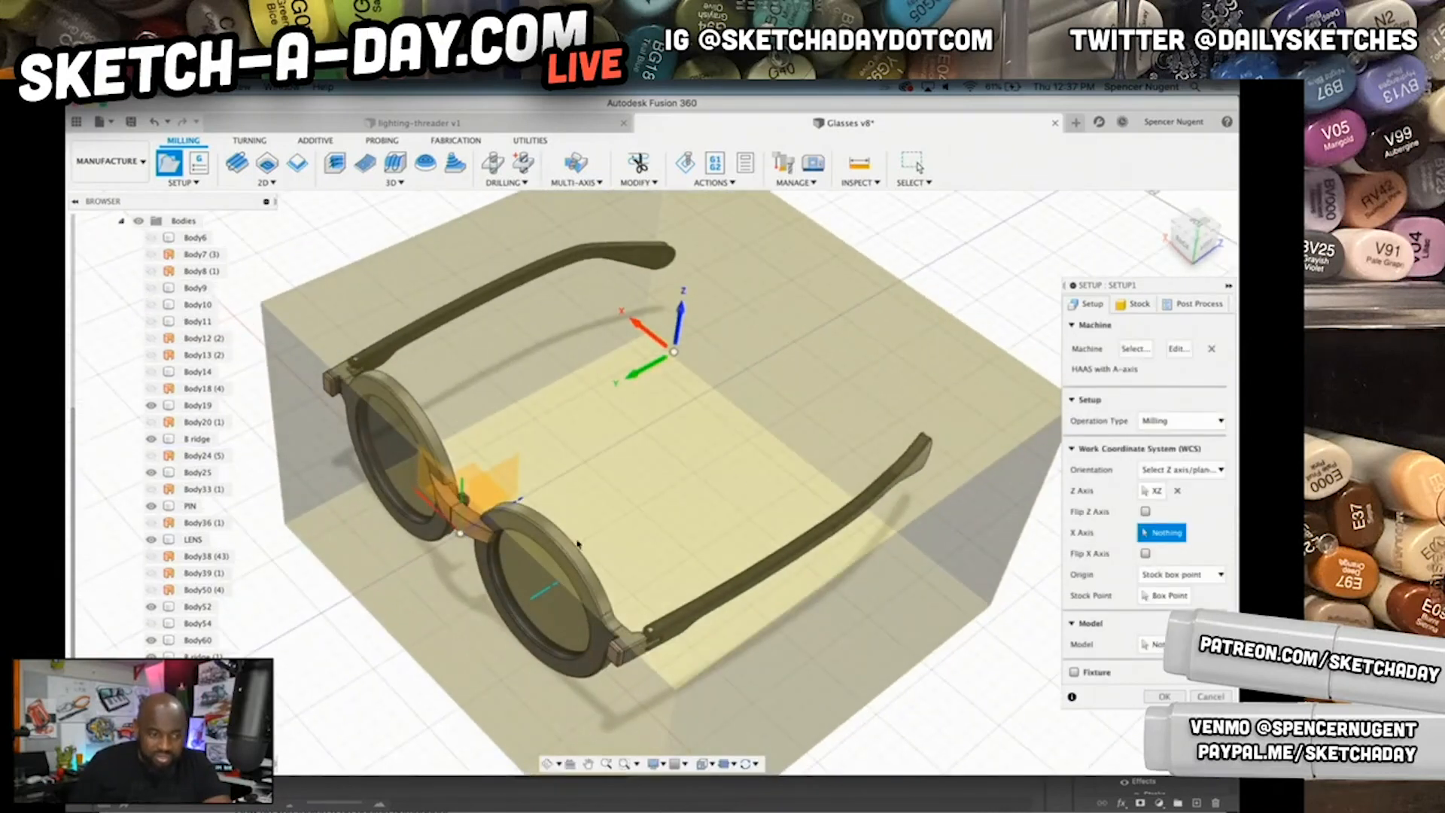
scroll(563, 514, "down", 5)
middle_click_drag(569, 557, 574, 523, "shift")
scroll(572, 518, "up", 5)
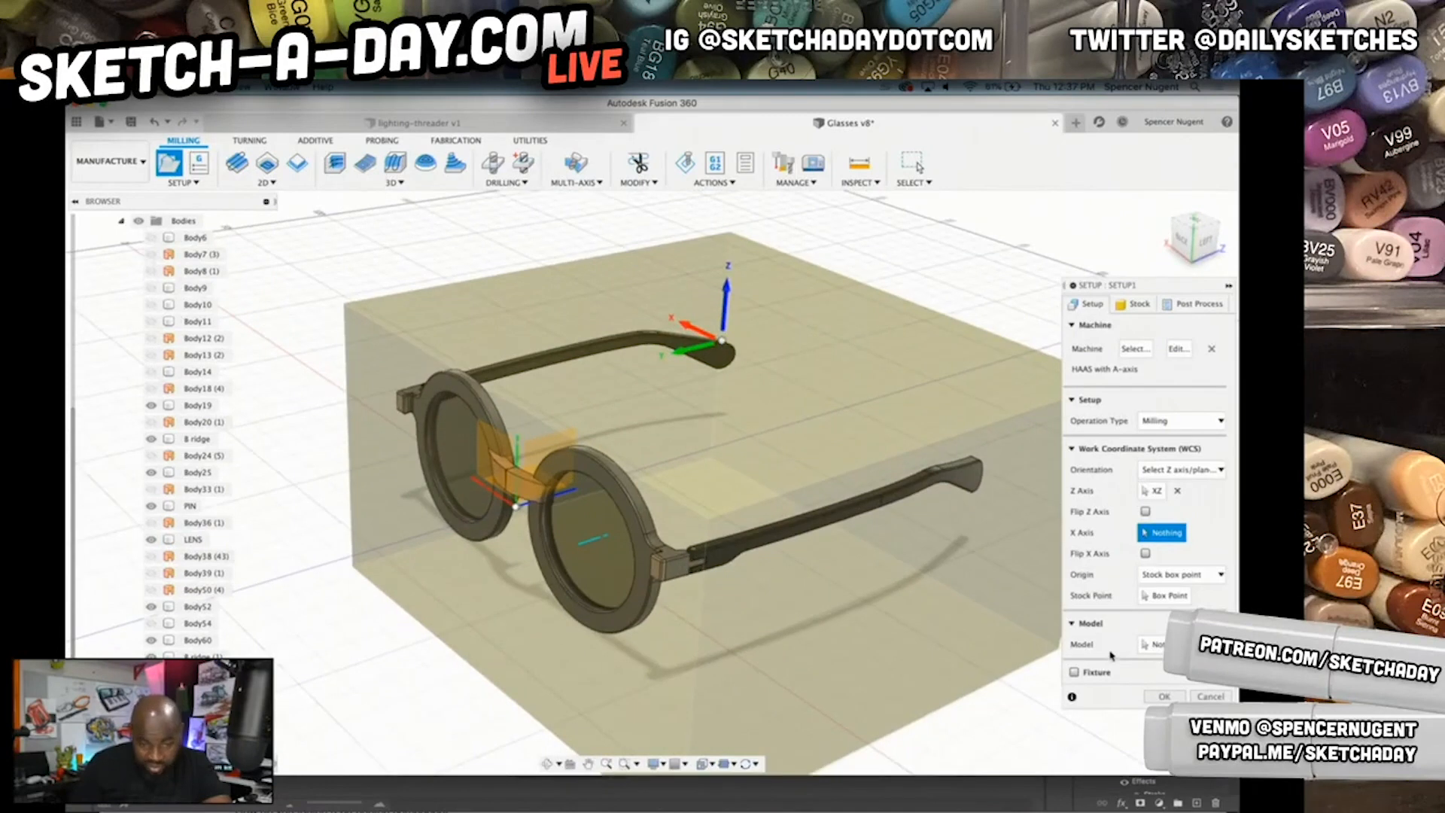
- Choose the far round rim, the B ridge (1) body and the Body60 temple as the setup's model
left_click(1147, 645)
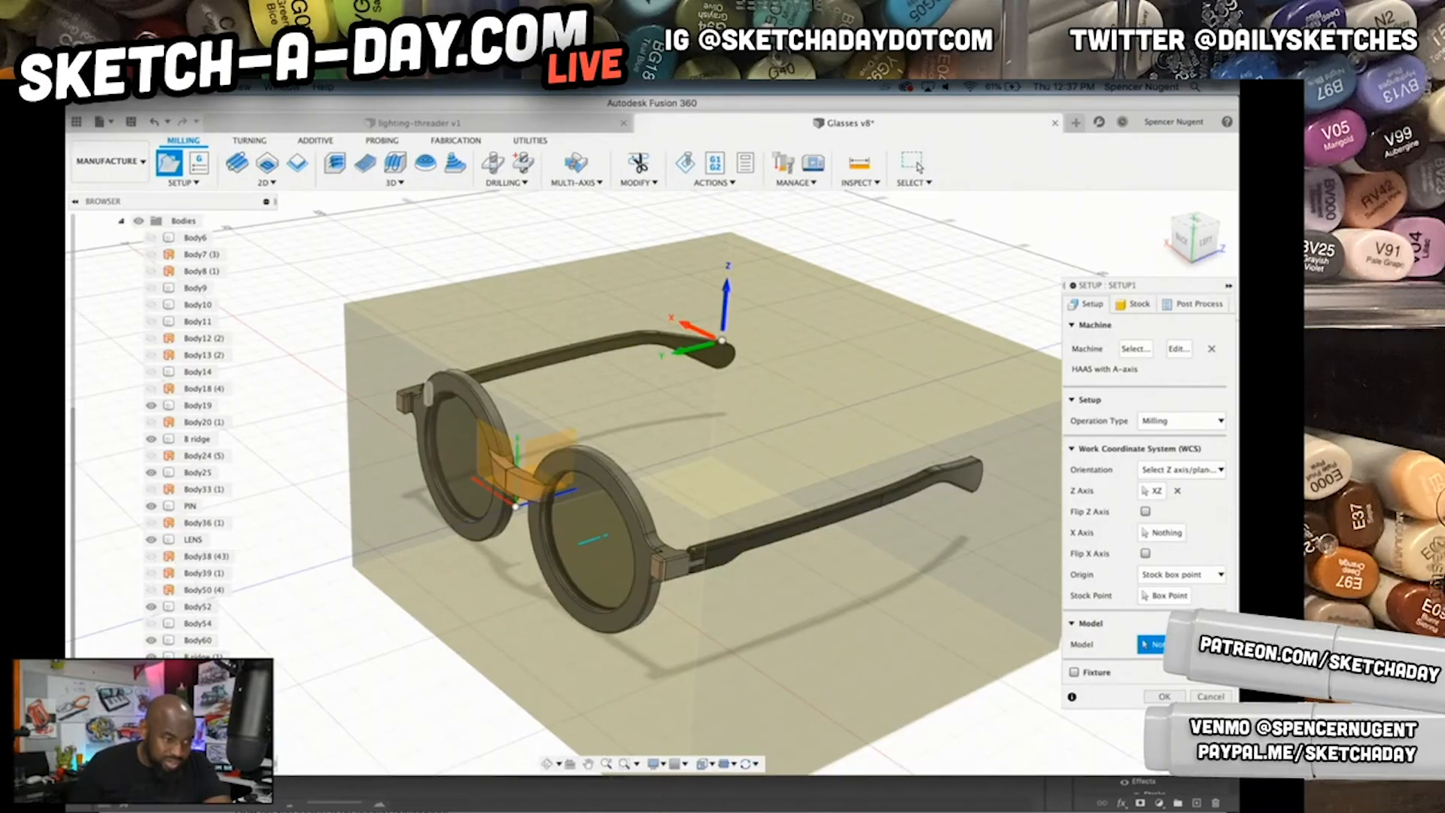
left_click(435, 422)
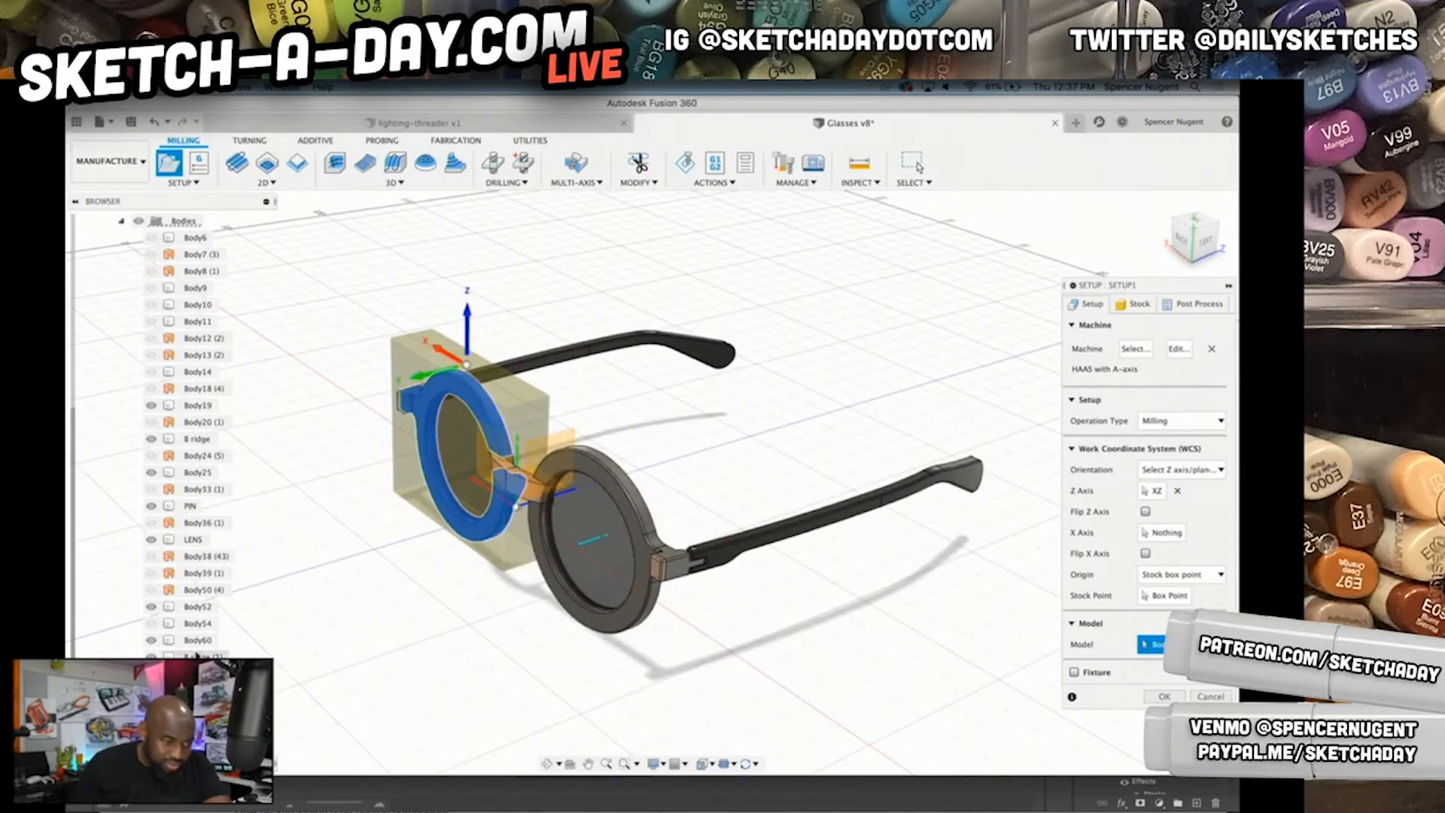
left_click(508, 470)
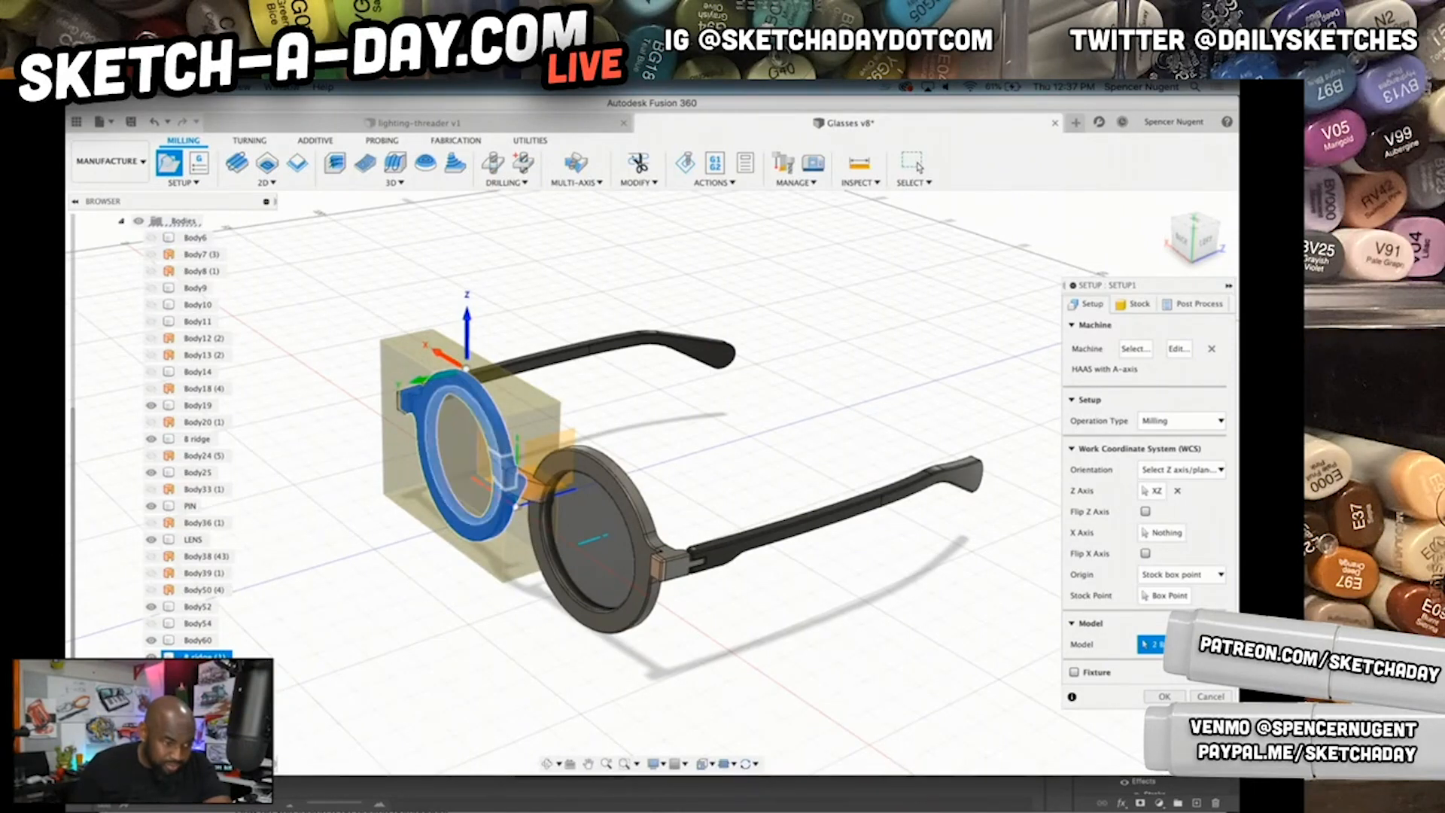
left_click(197, 641)
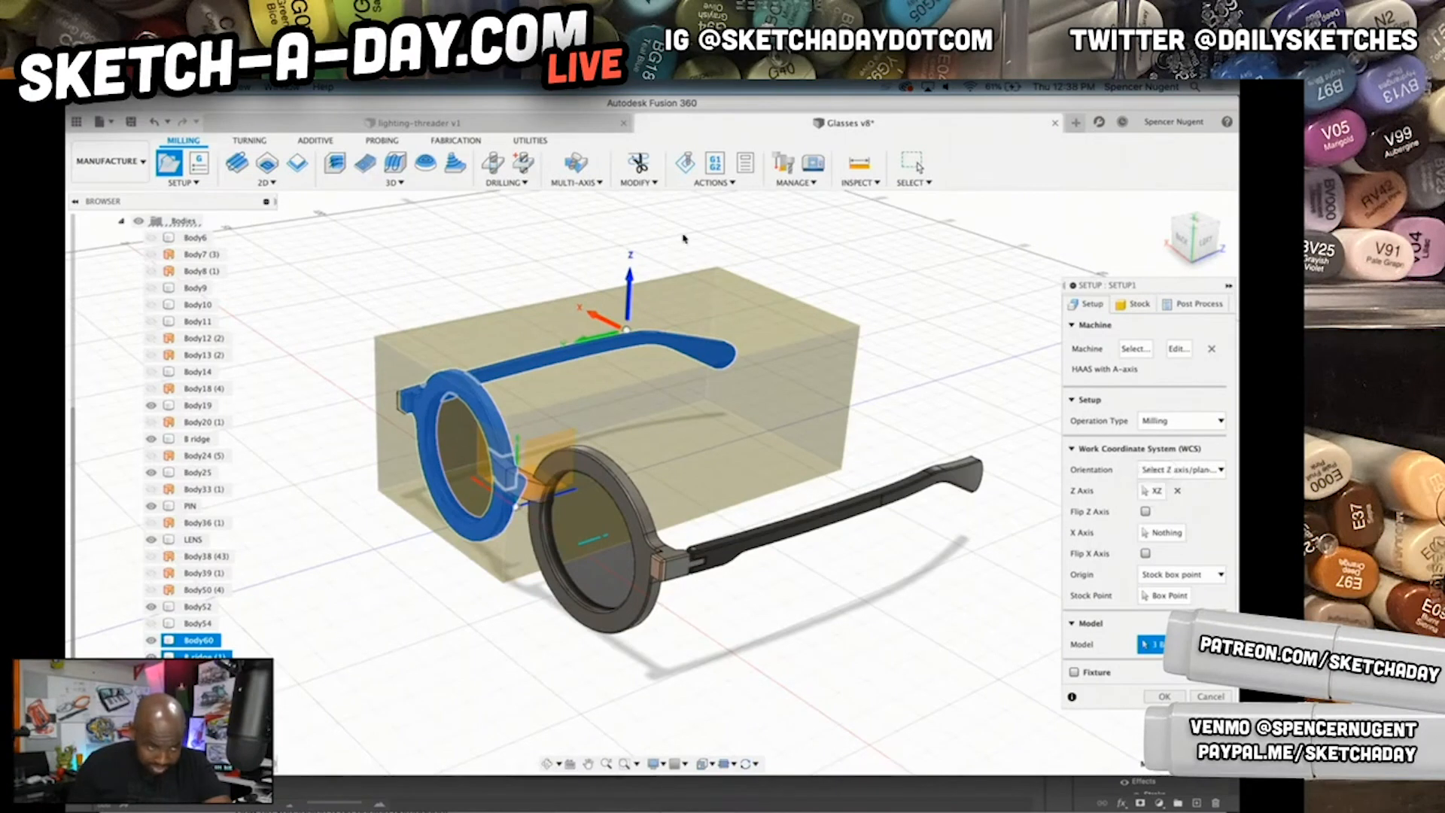
- Align the setup's X axis with the origin X axis and place its origin on the model box's upper corner beside the rim
left_click(1157, 532)
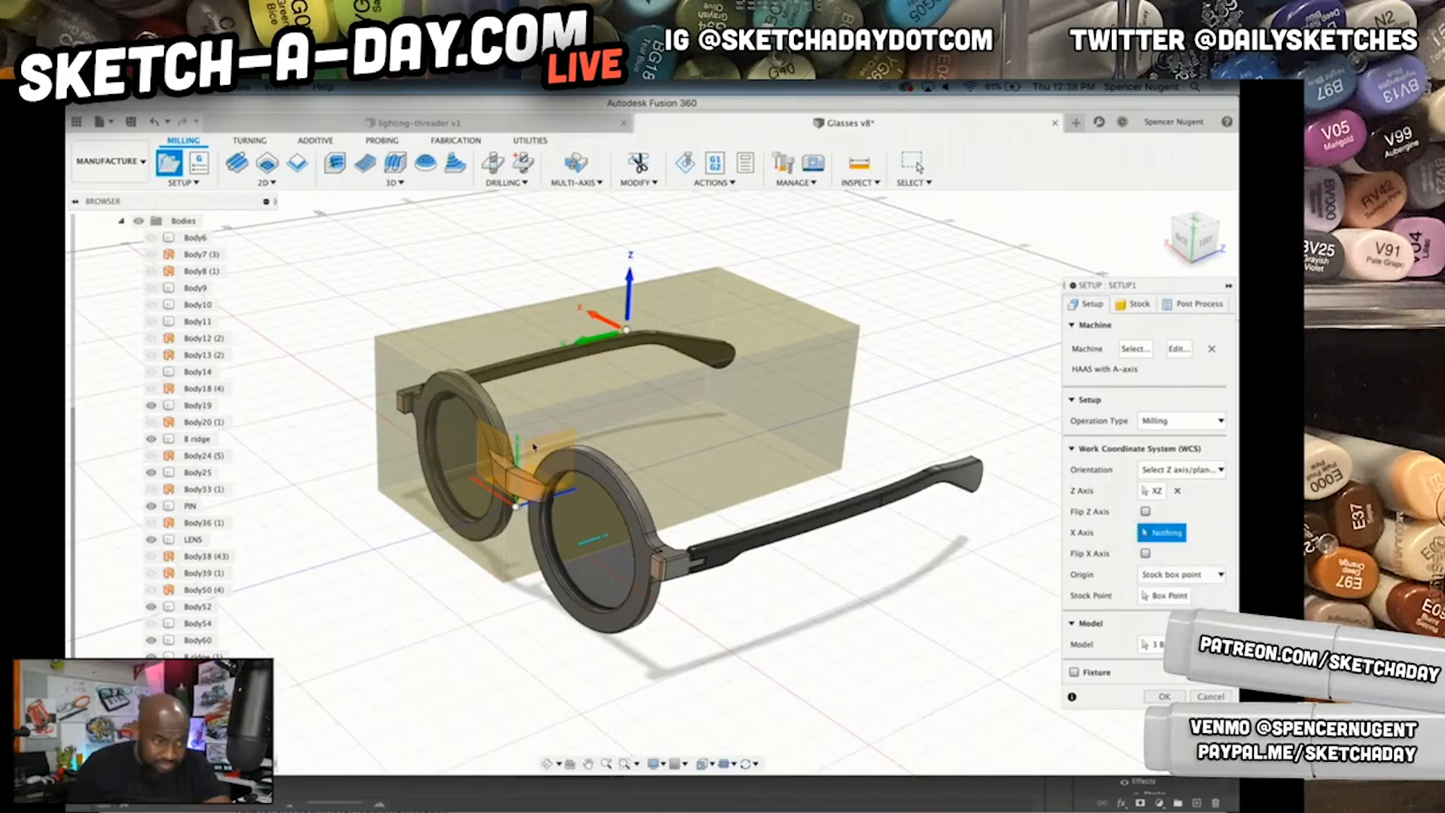
left_click(490, 493)
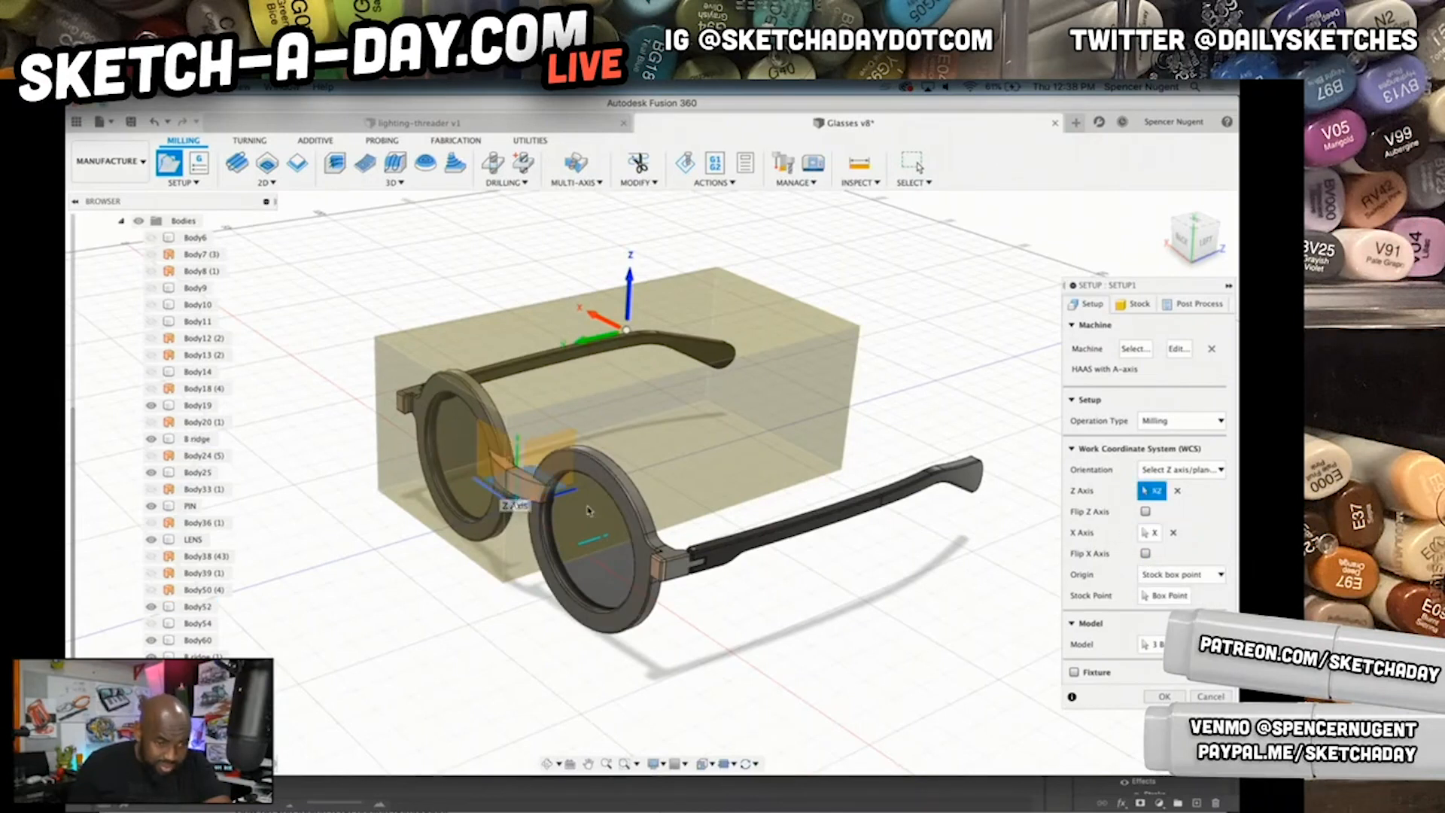
left_click(1171, 577)
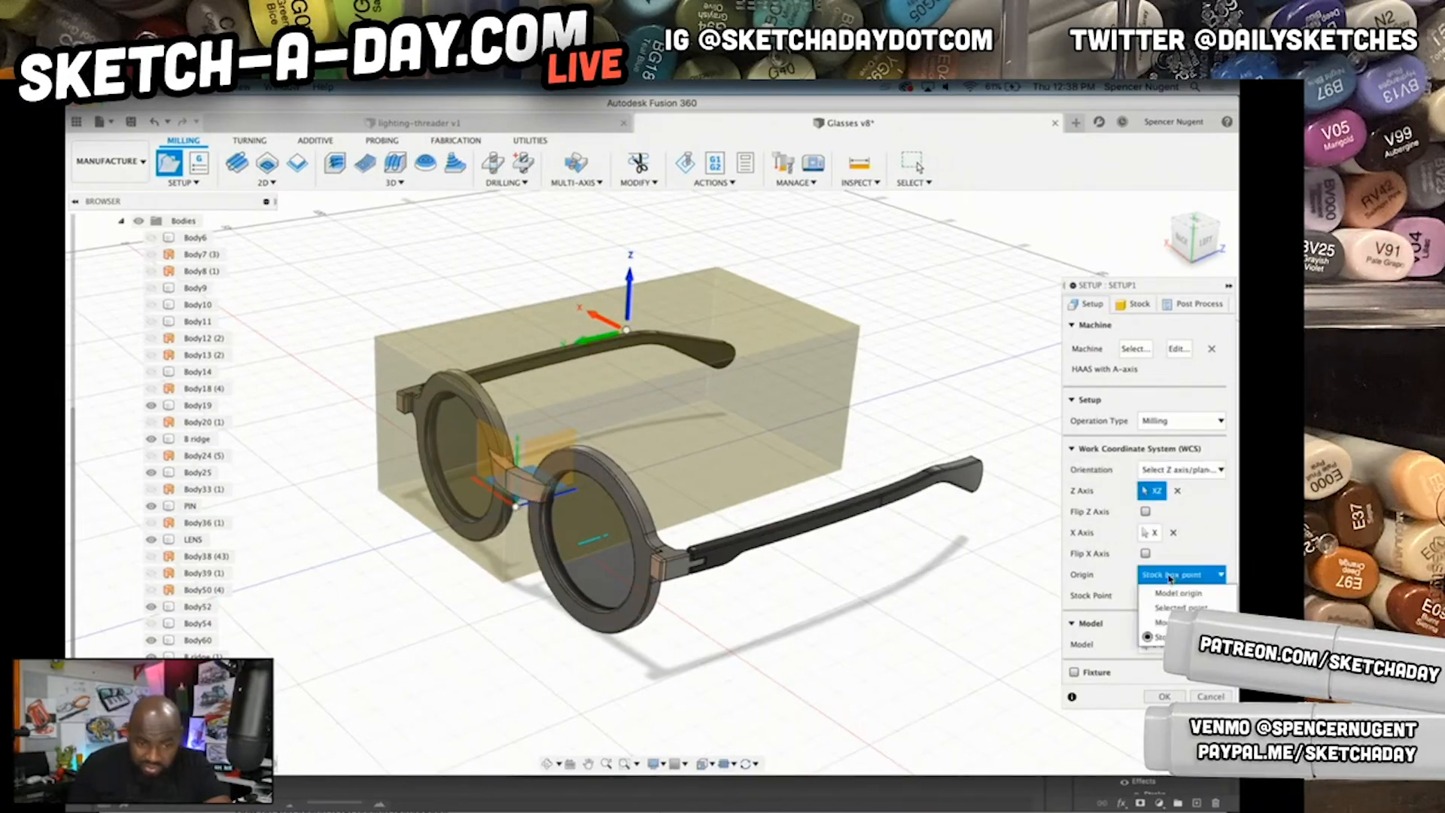
left_click(1182, 608)
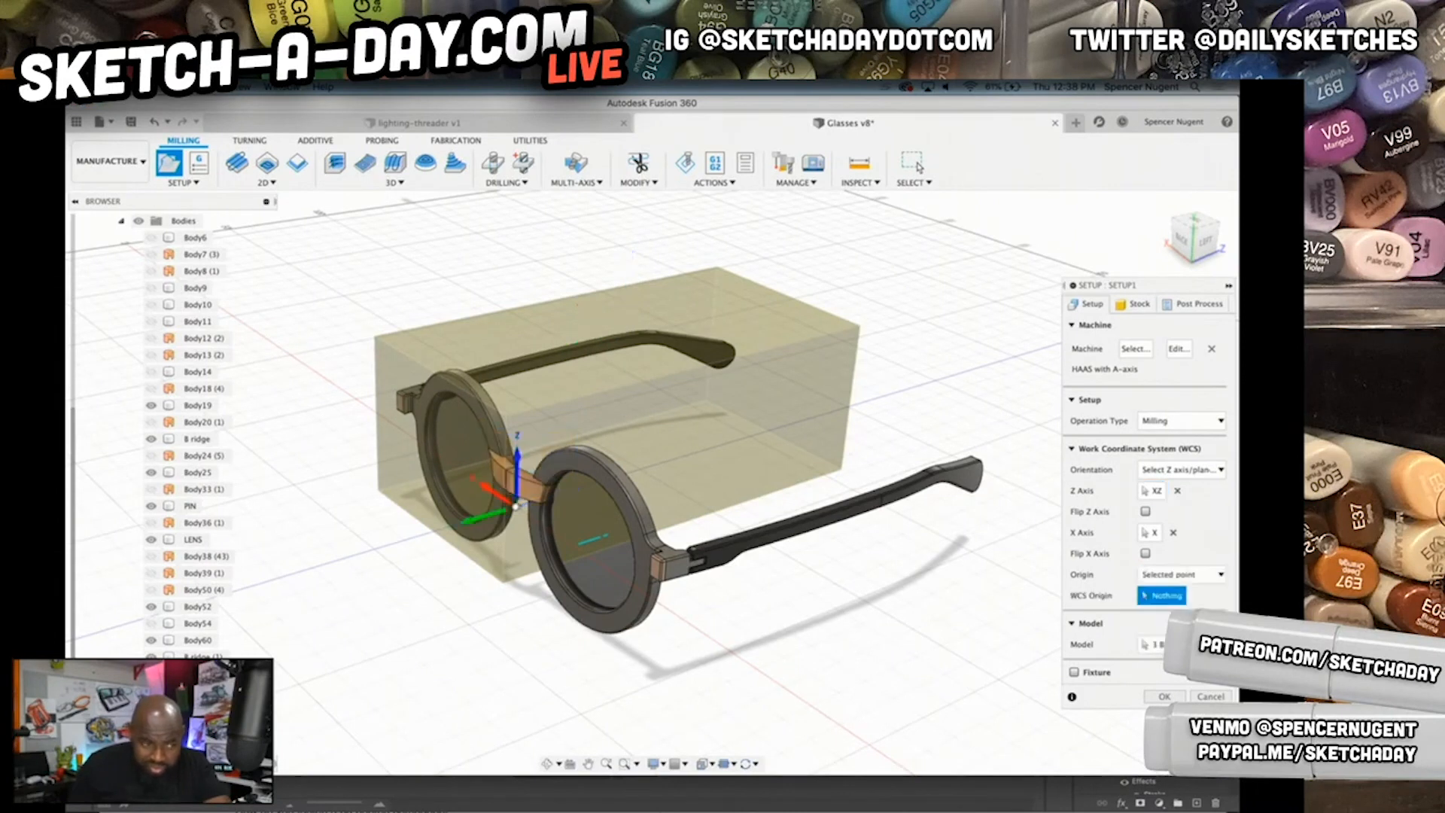
left_click(1177, 578)
left_click(1167, 623)
left_click(376, 341)
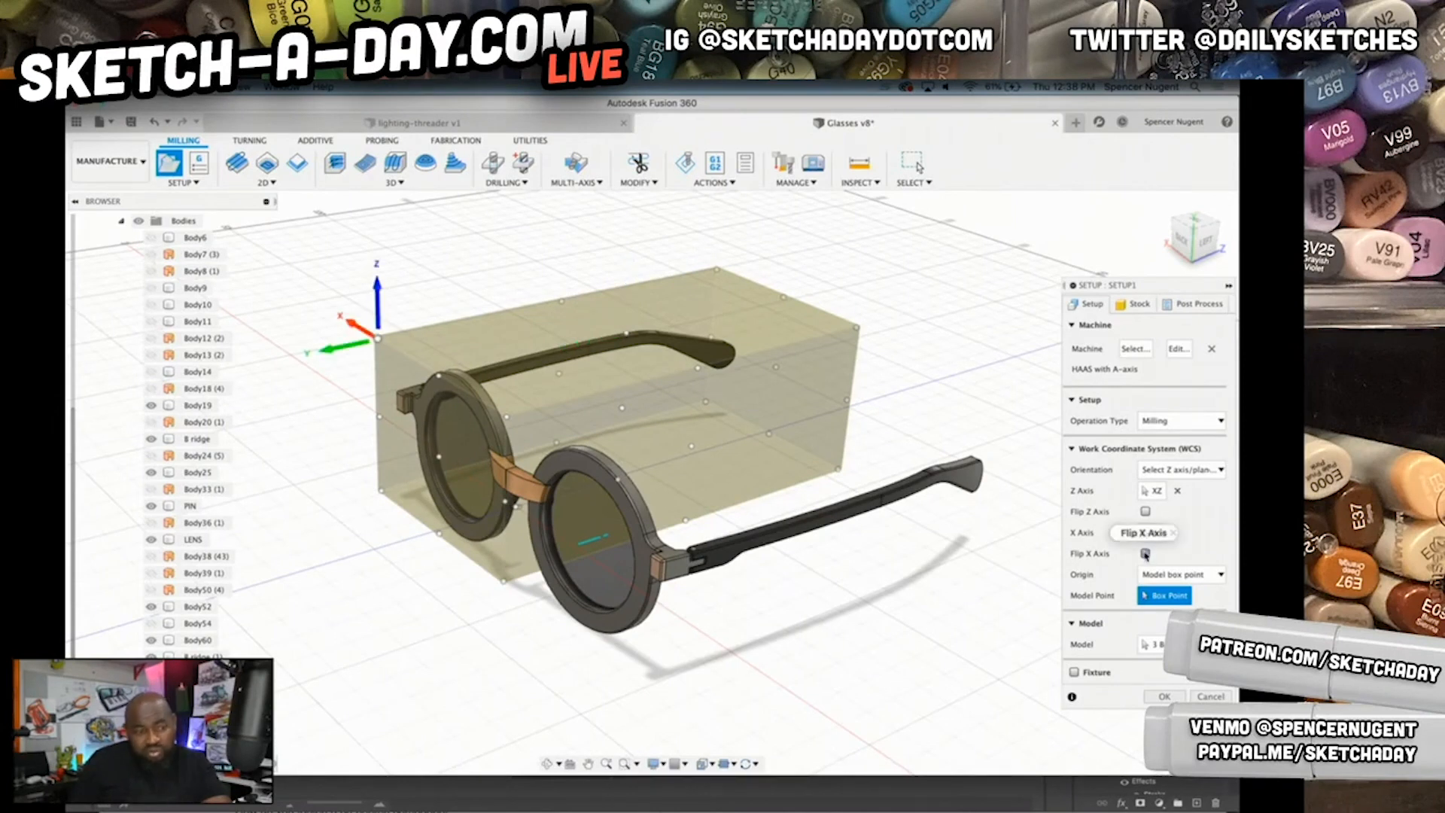
- Move the setup's origin to the model box's upper corner at the temple-tip end and finish the setup
left_click(1145, 554)
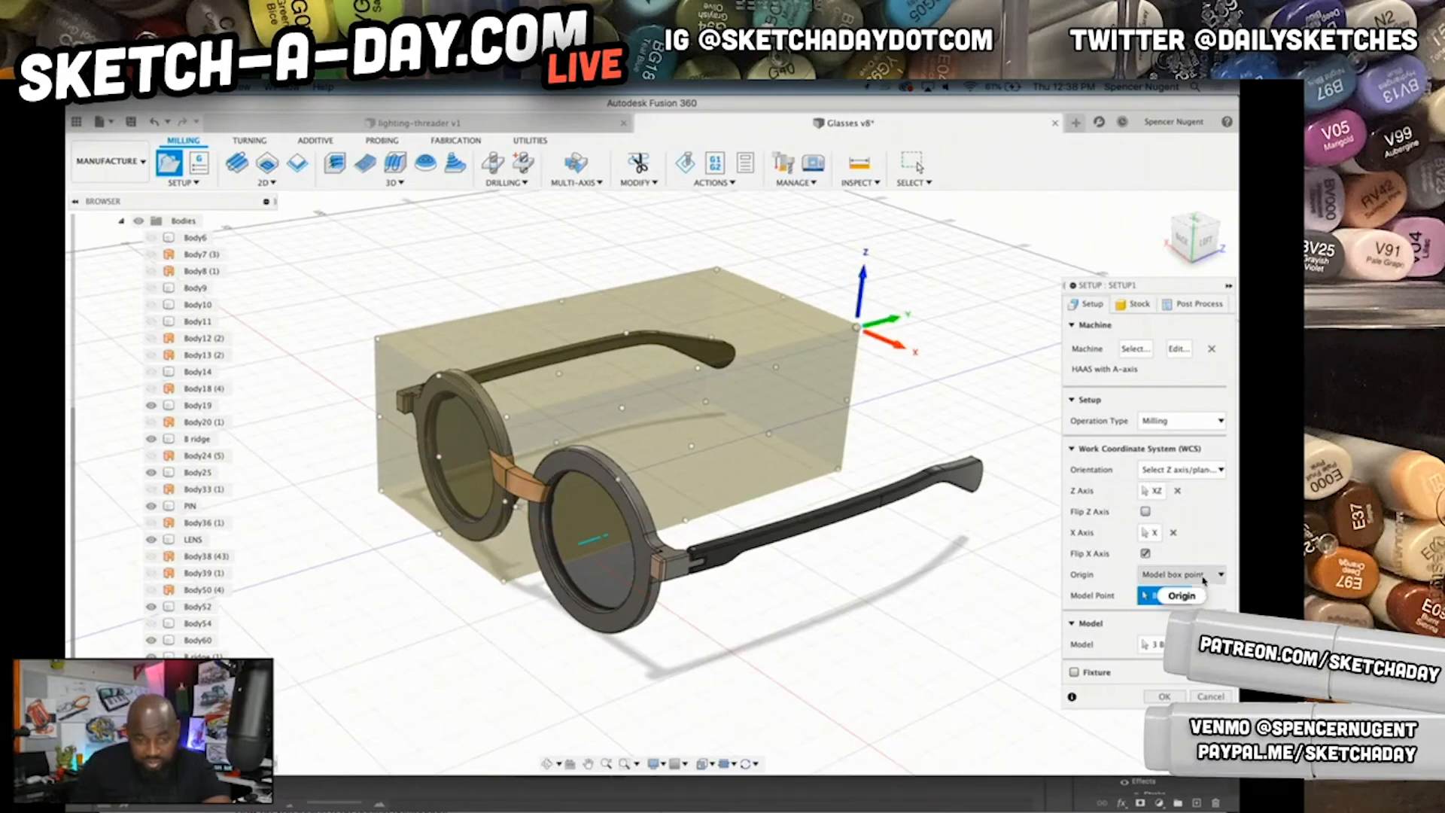
left_click(1145, 554)
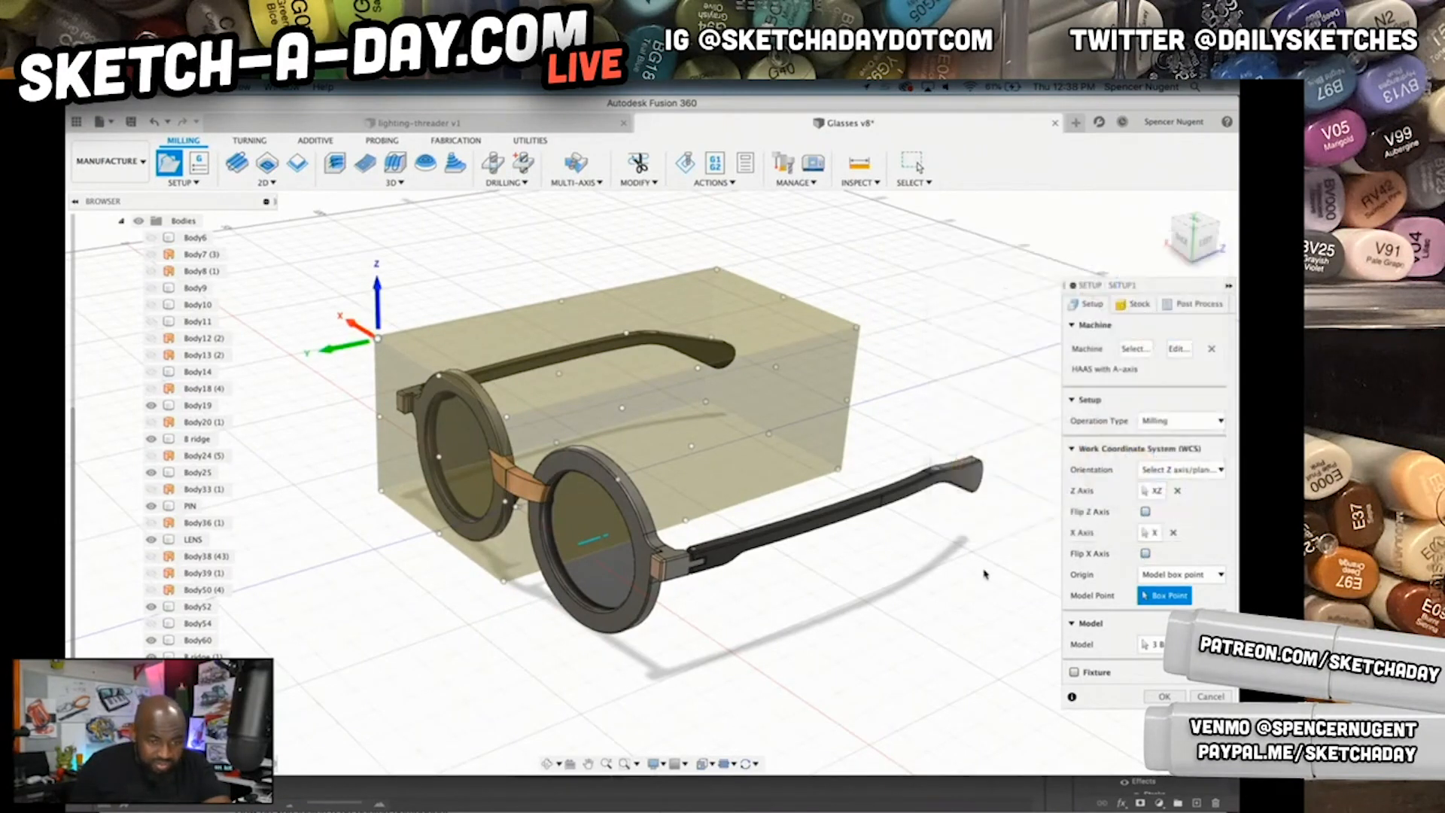
left_click(503, 415)
left_click(858, 329)
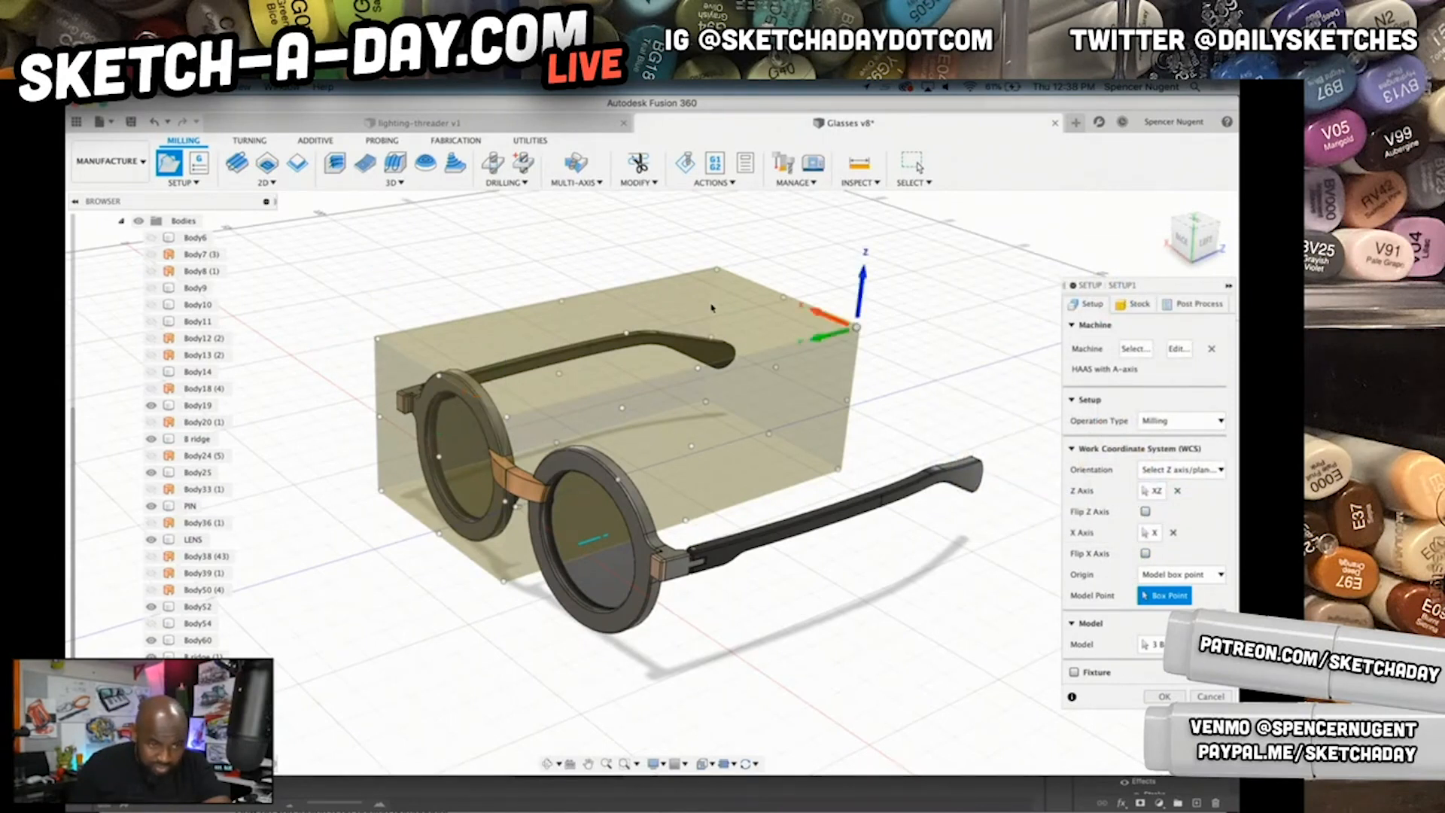
left_click(1165, 696)
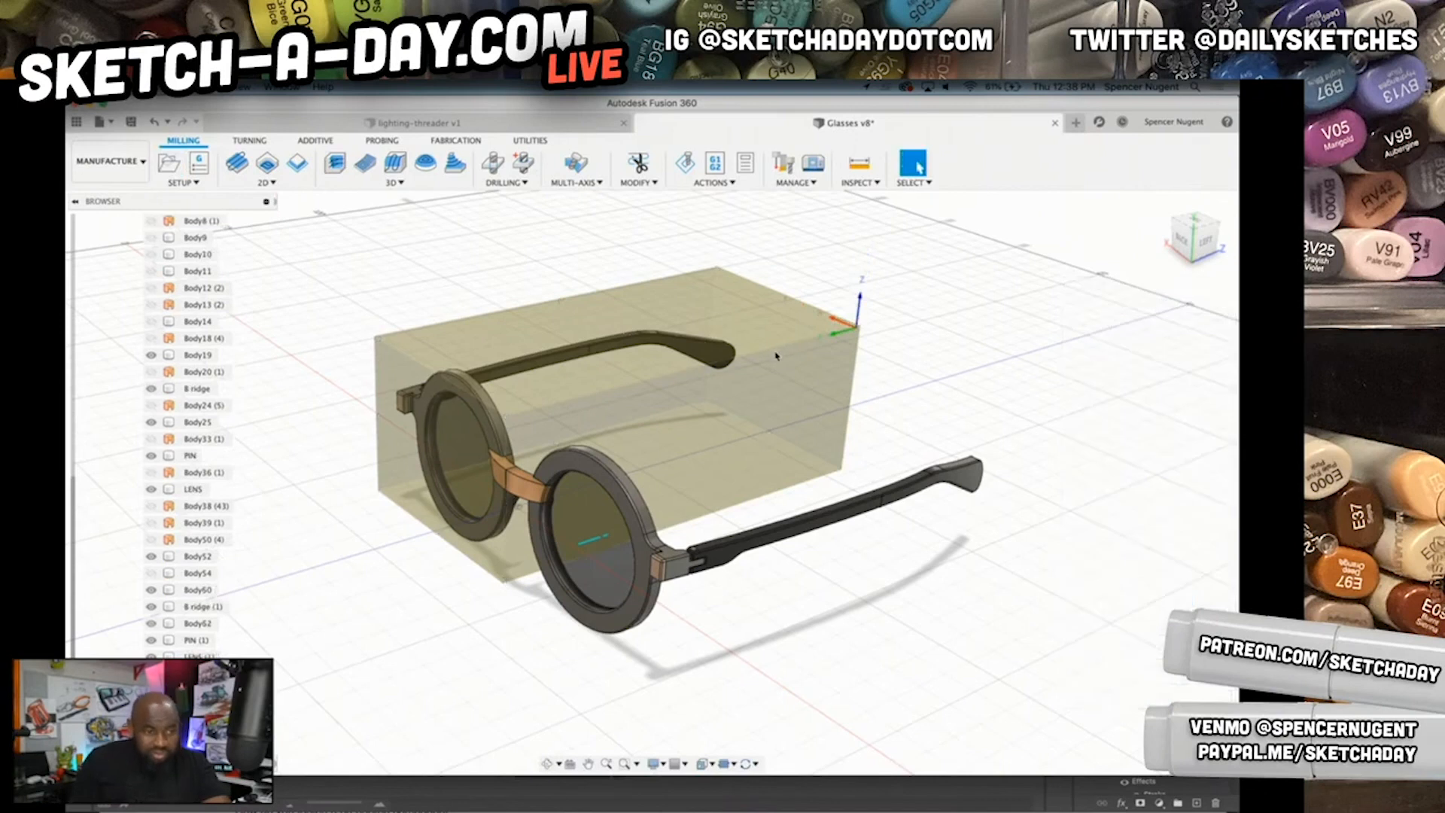
- Start a 3D Adaptive Clearing operation and search the tool libraries for a 5mm tool
scroll(774, 359, "up", 3)
scroll(503, 363, "down", 2)
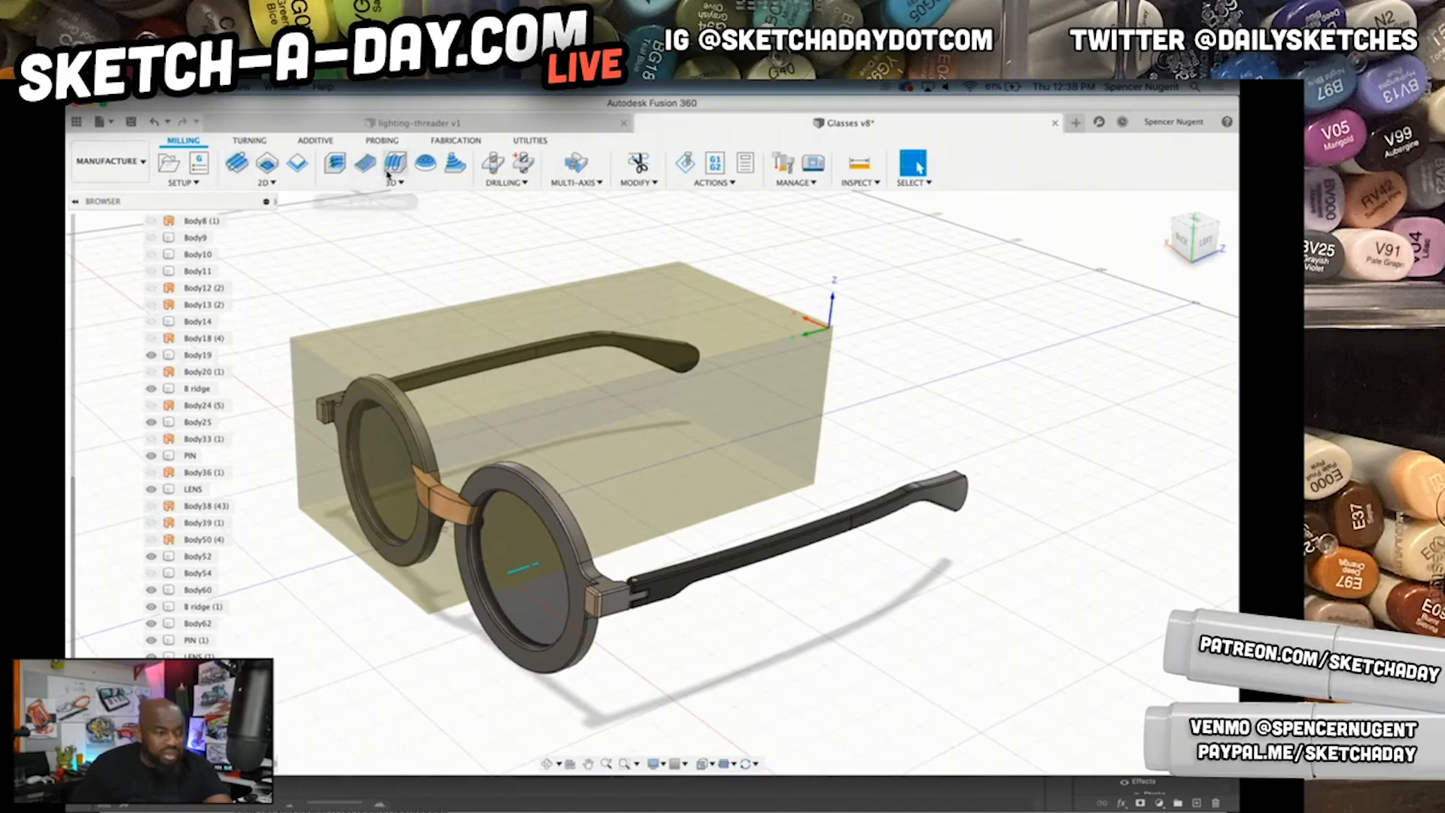
left_click(335, 166)
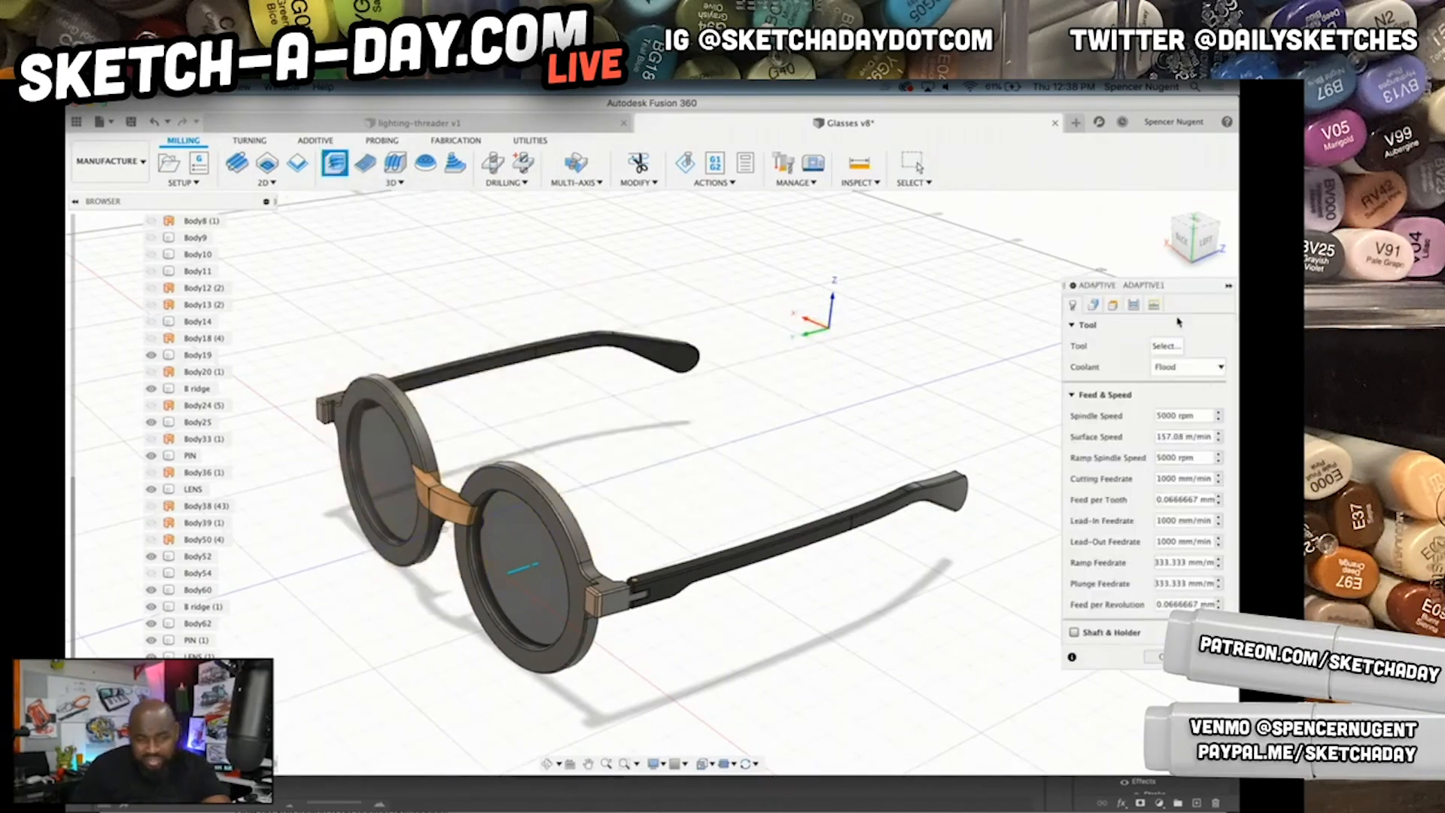
left_click(1166, 345)
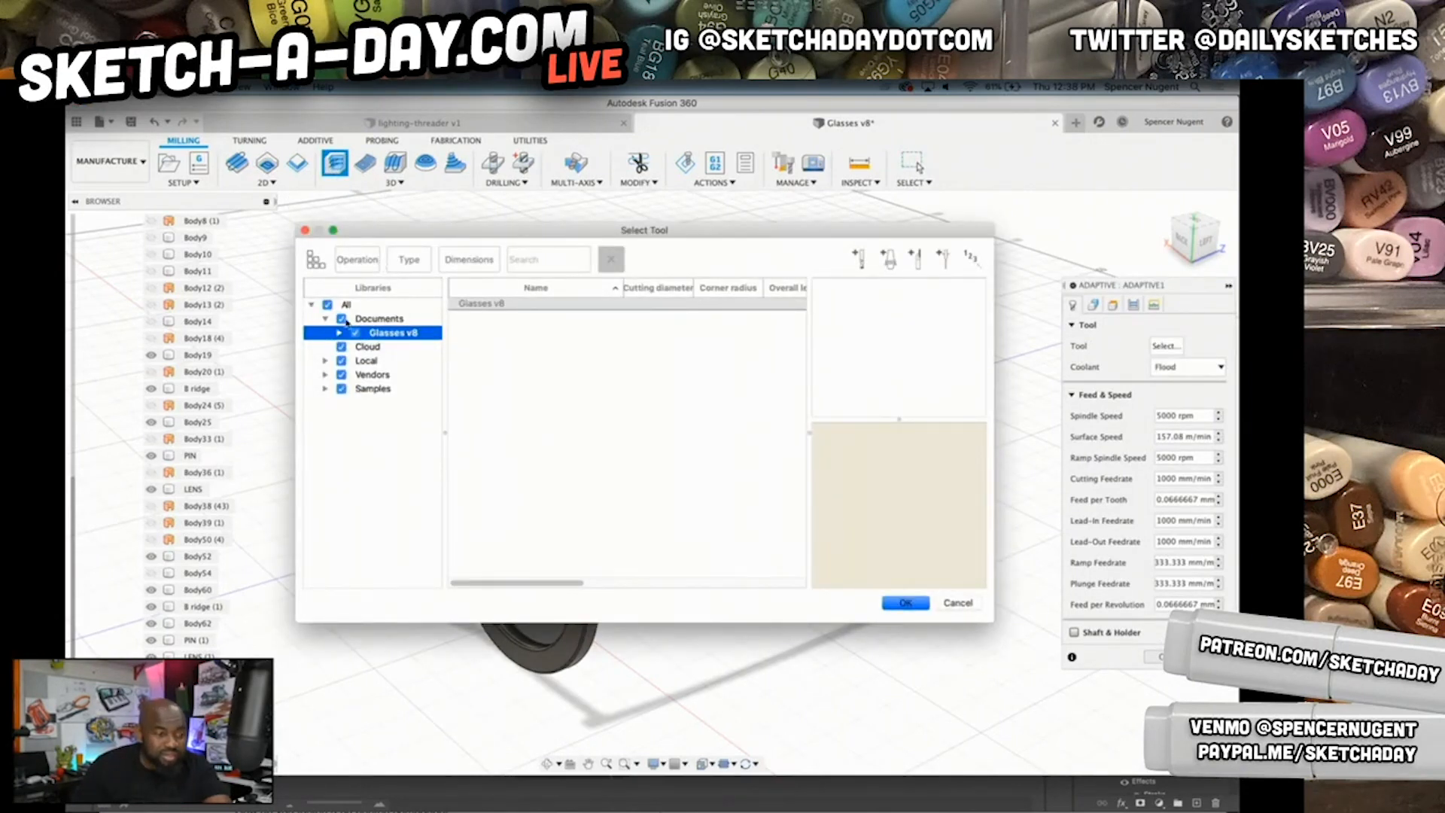
left_click(540, 260)
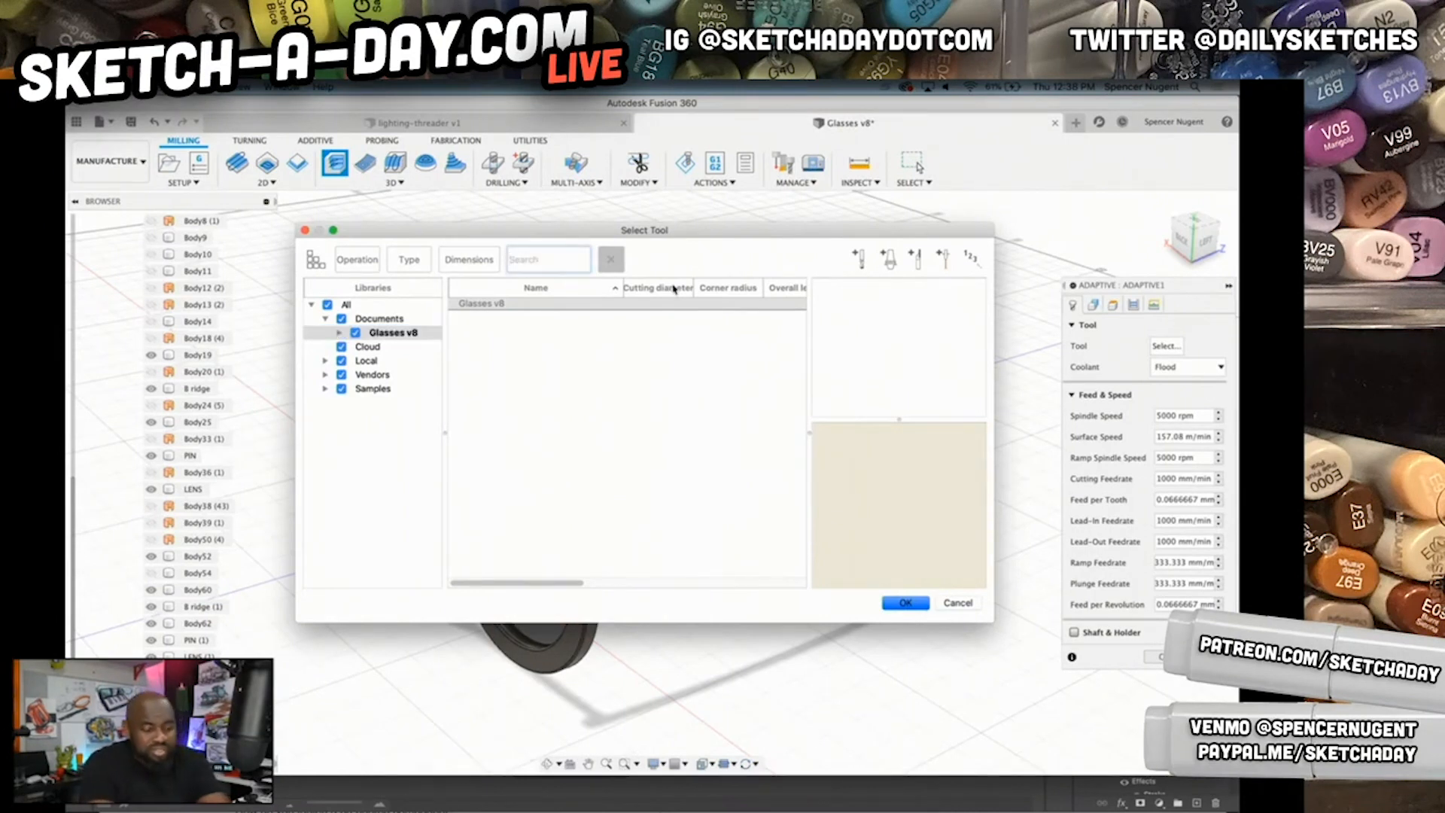
key("Return")
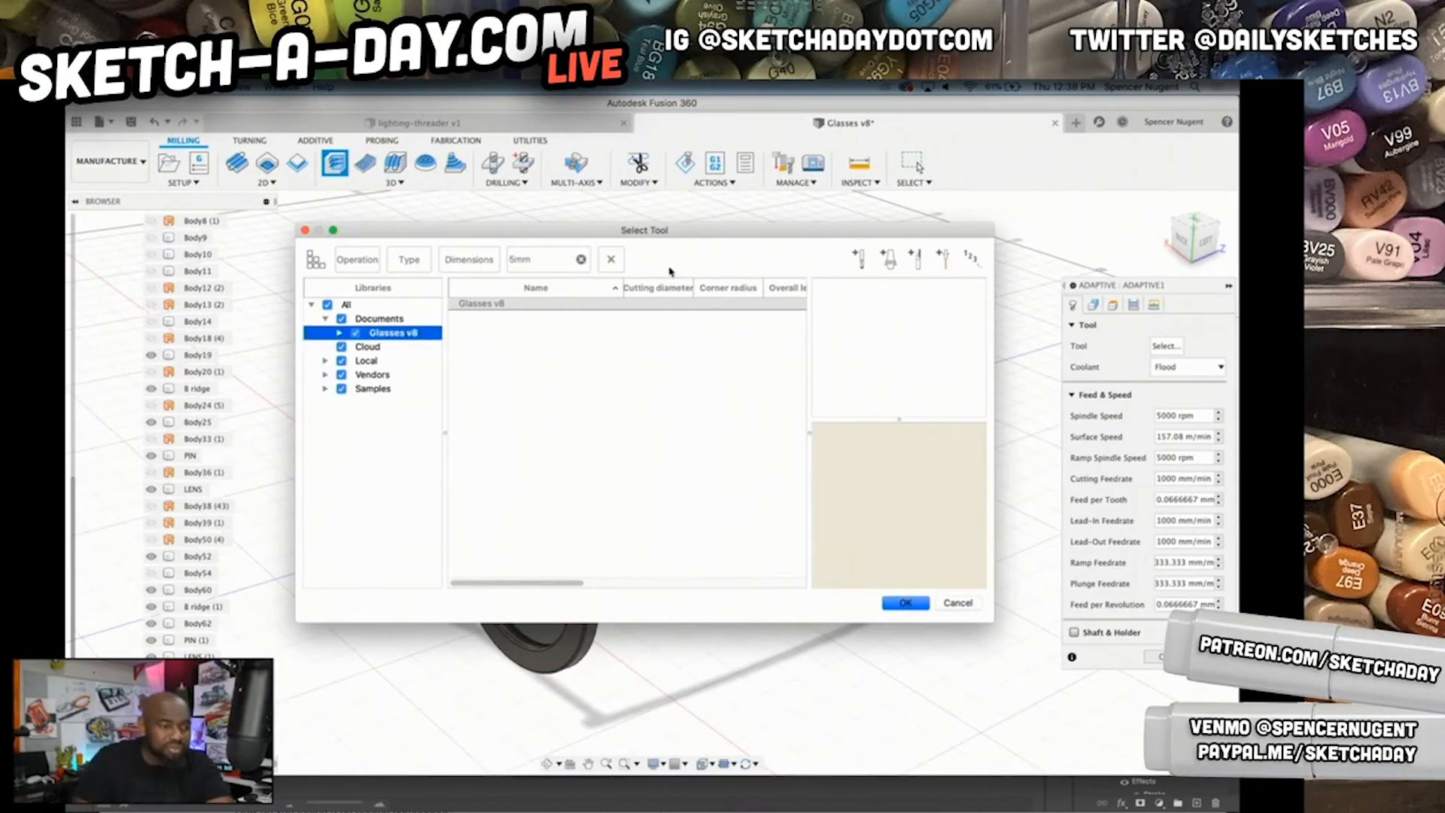
- Filter the tool selection to 3D Profile milling and clear the 5mm search term
left_click(860, 260)
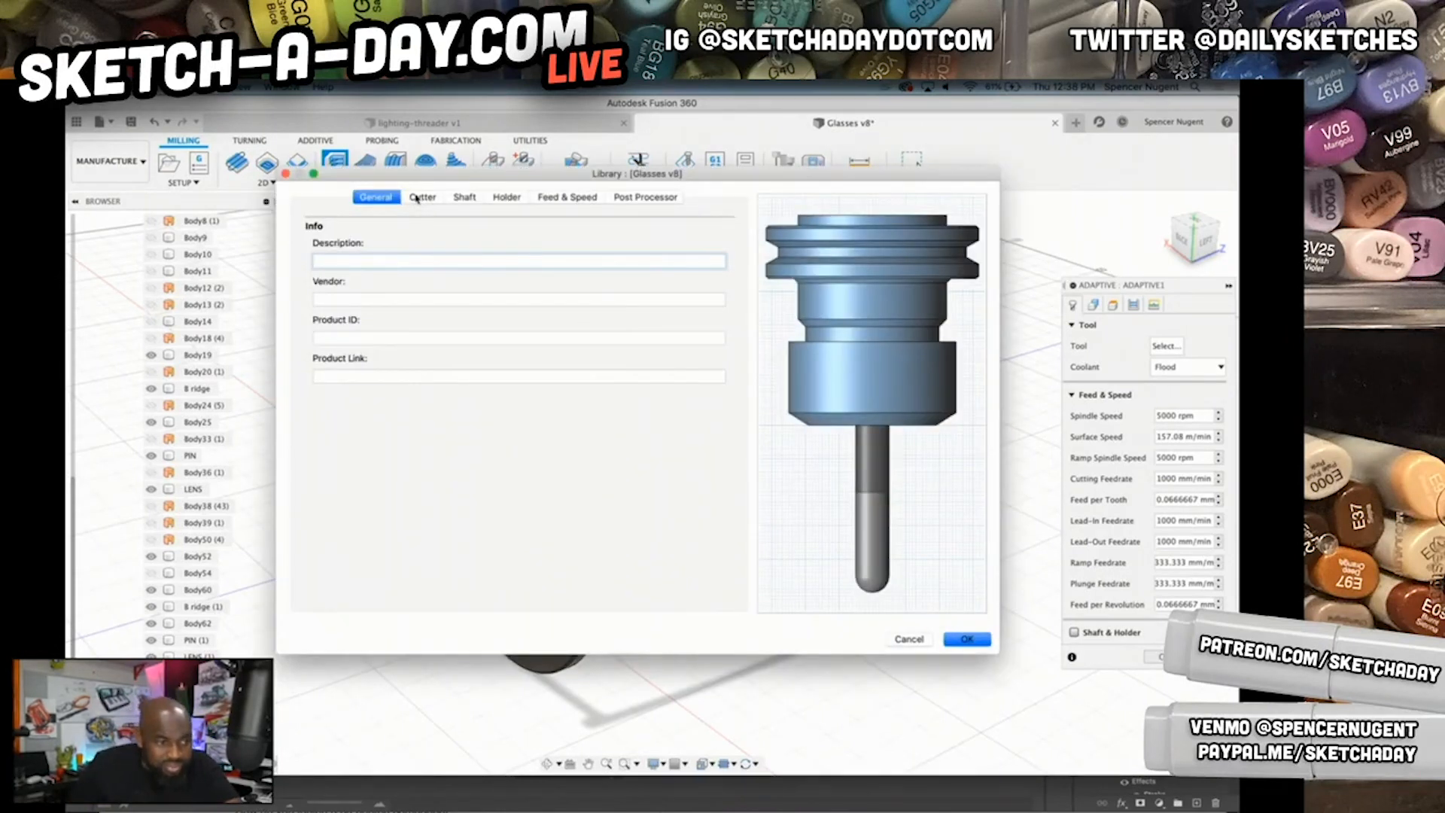
left_click(970, 640)
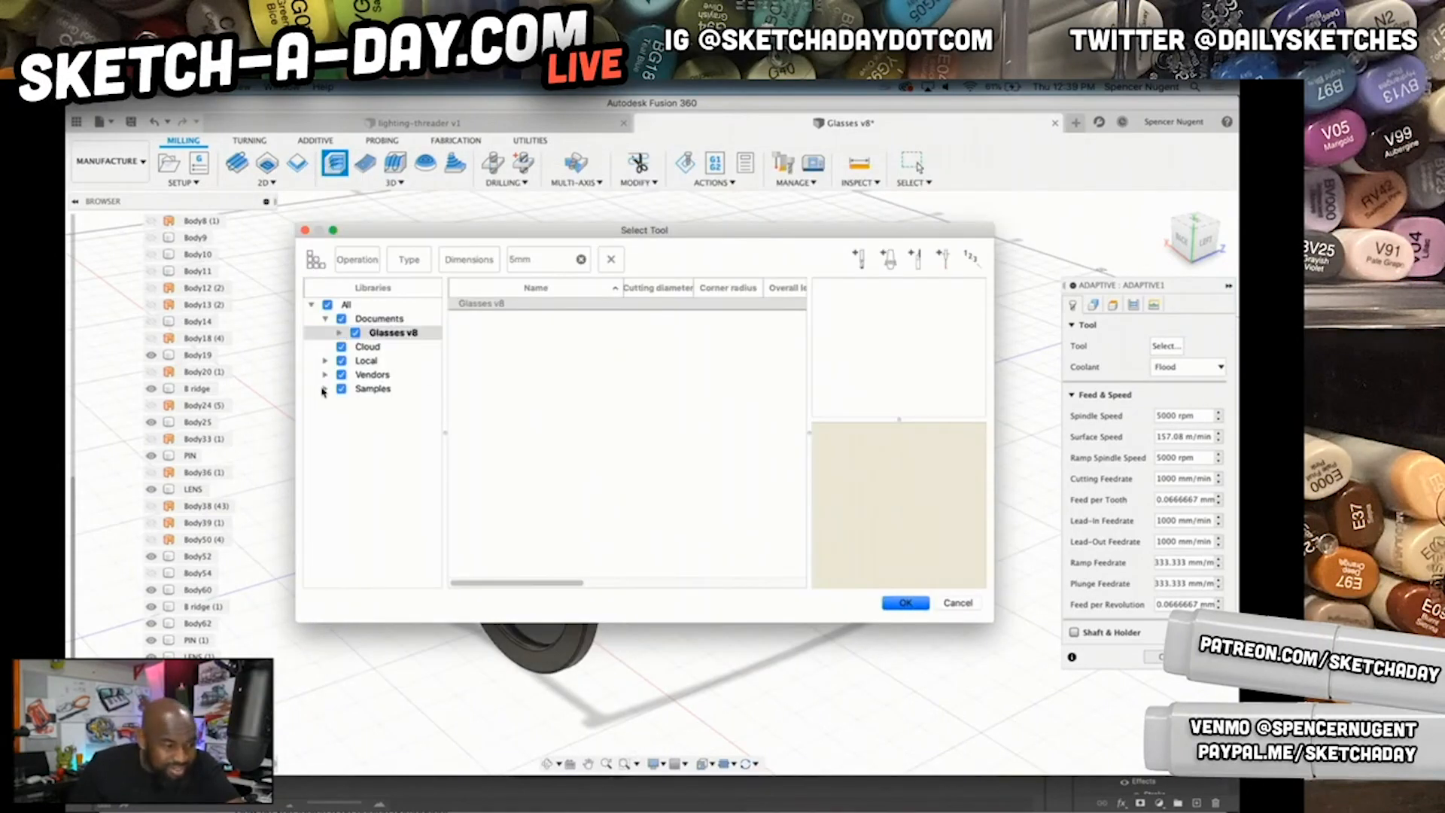
left_click(339, 333)
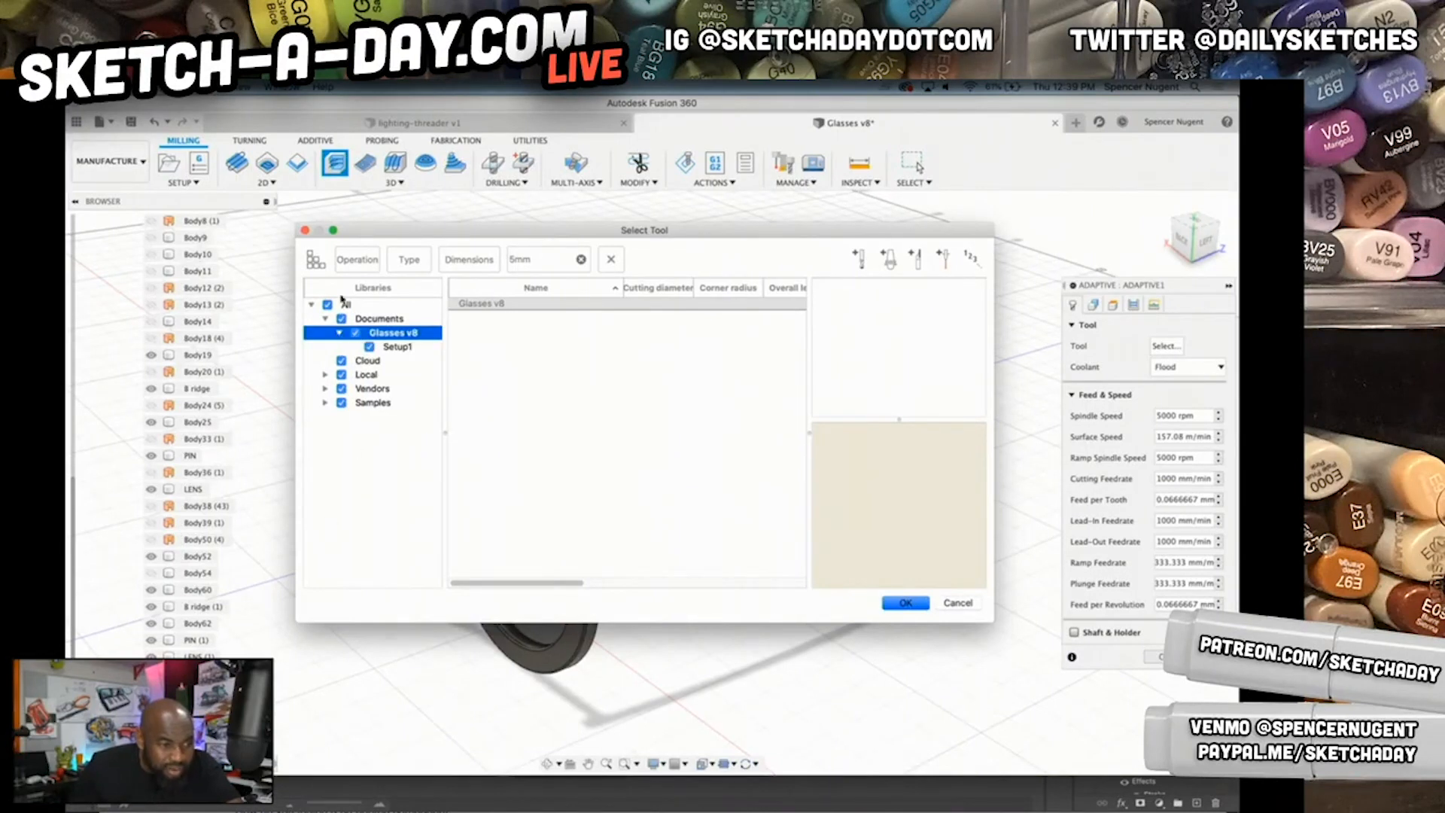
left_click(355, 261)
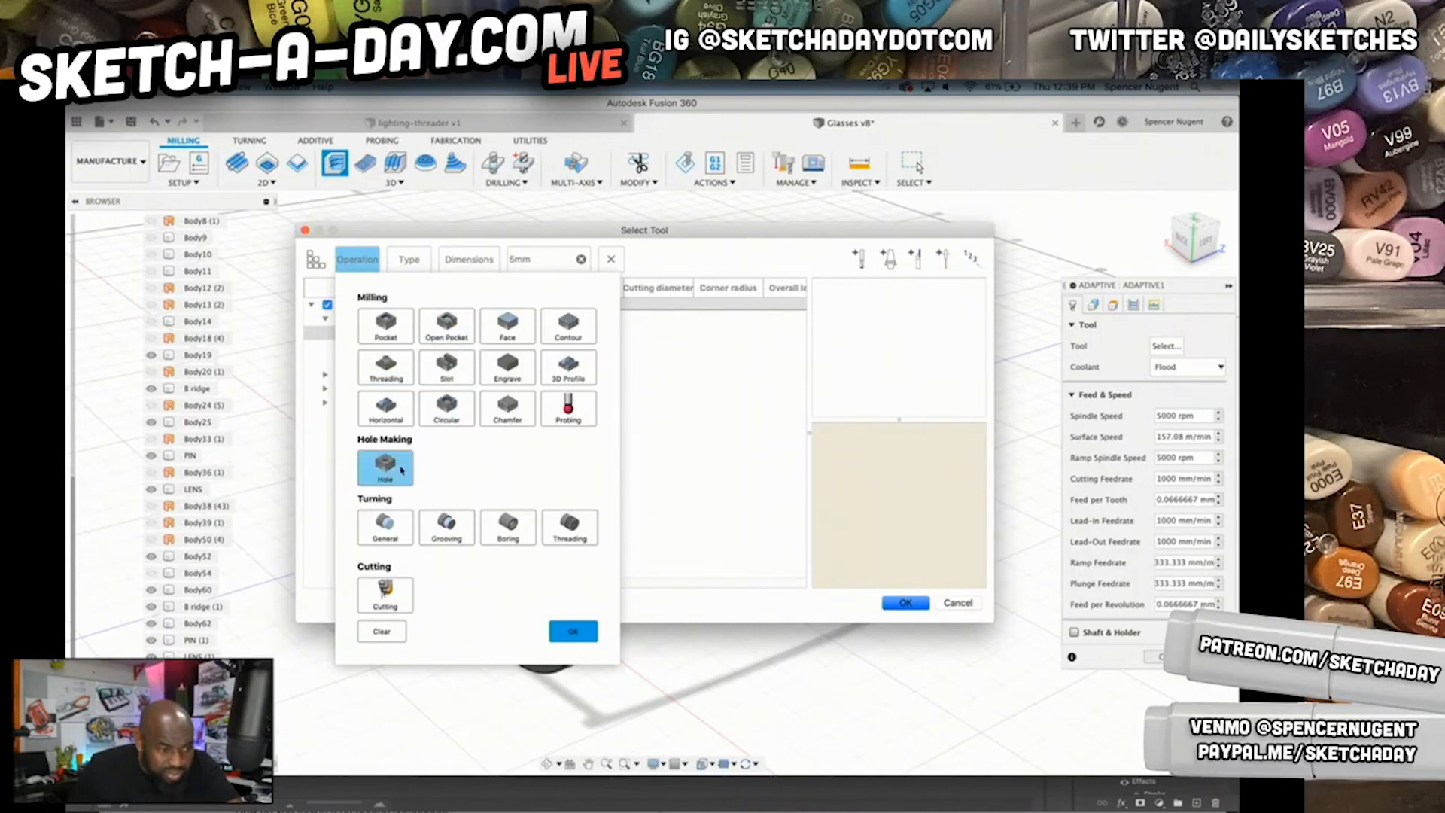
left_click(568, 367)
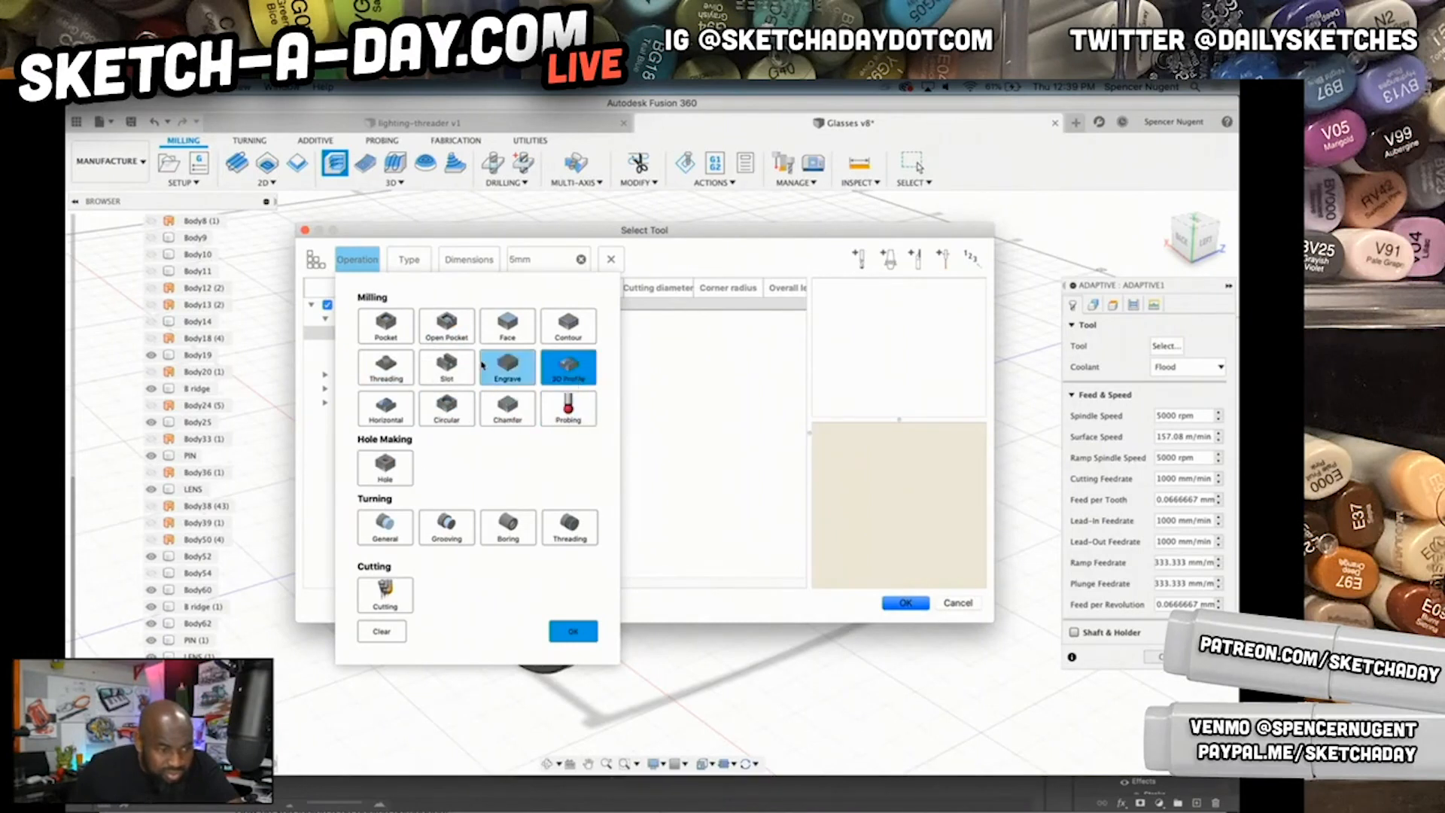
left_click(573, 631)
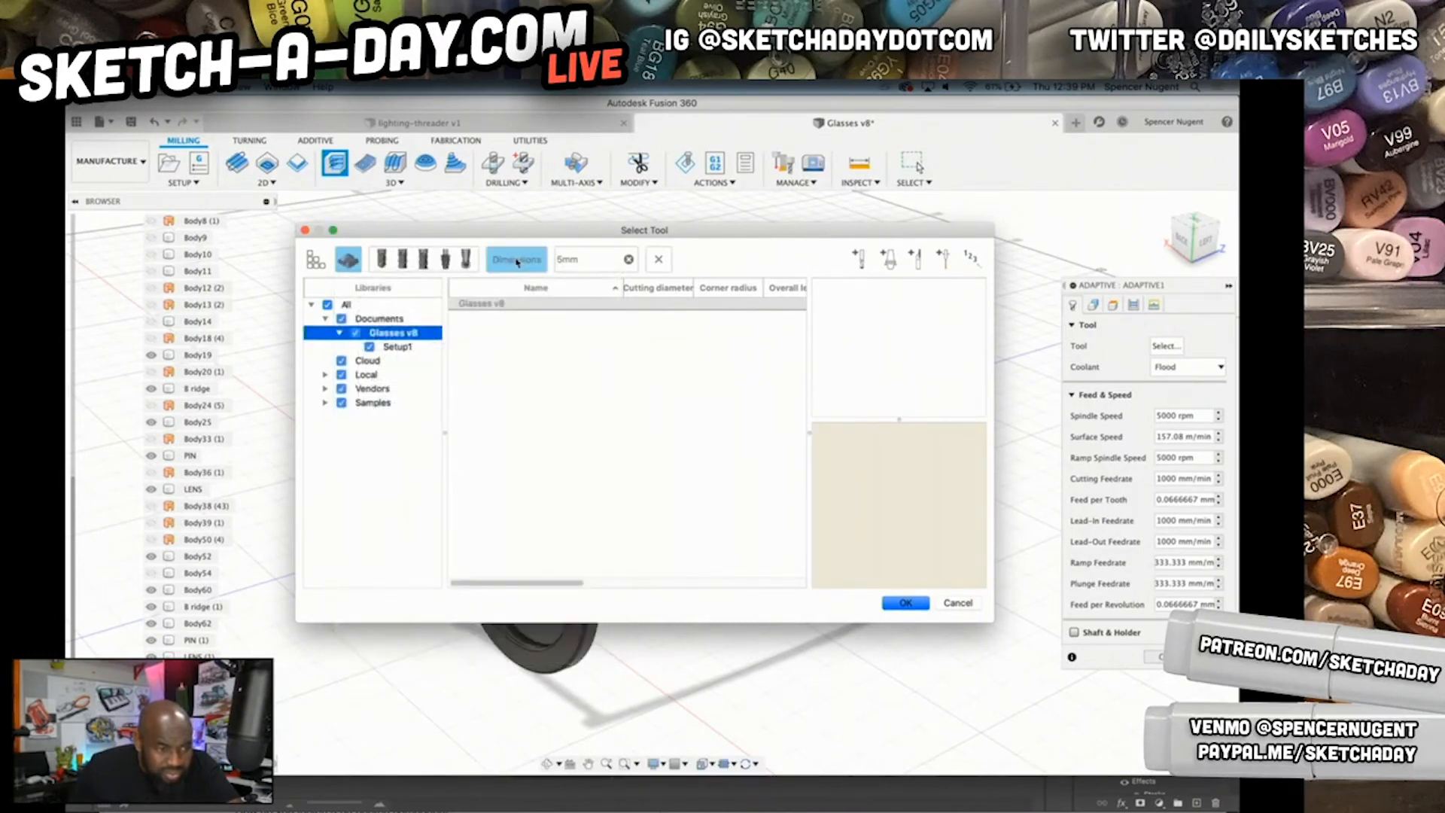
left_click(629, 261)
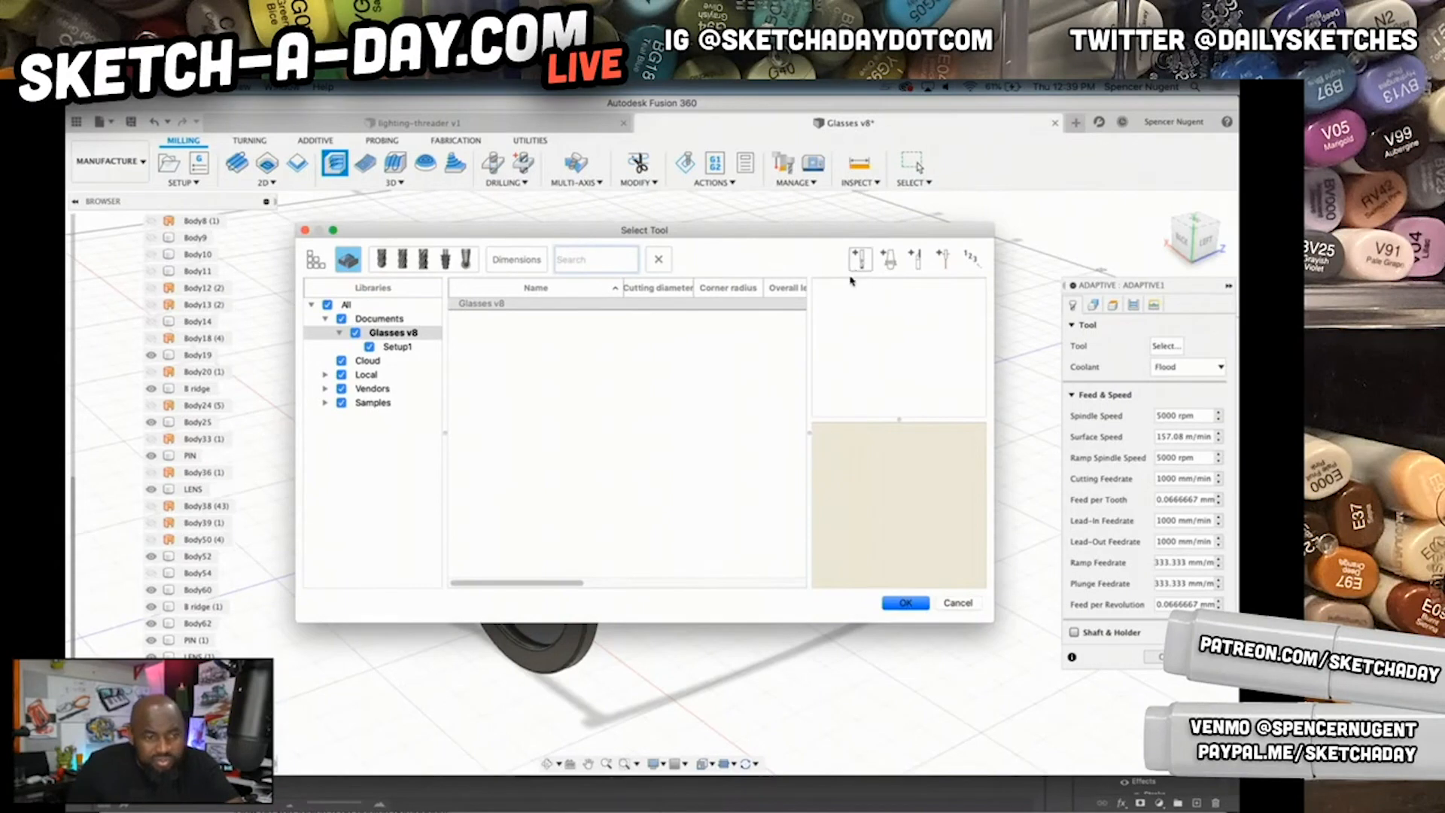
- Create a bull nose end mill described as "sfasfas" in the Glasses v8 library and choose it as the operation's tool
left_click(859, 261)
type("sfasfas")
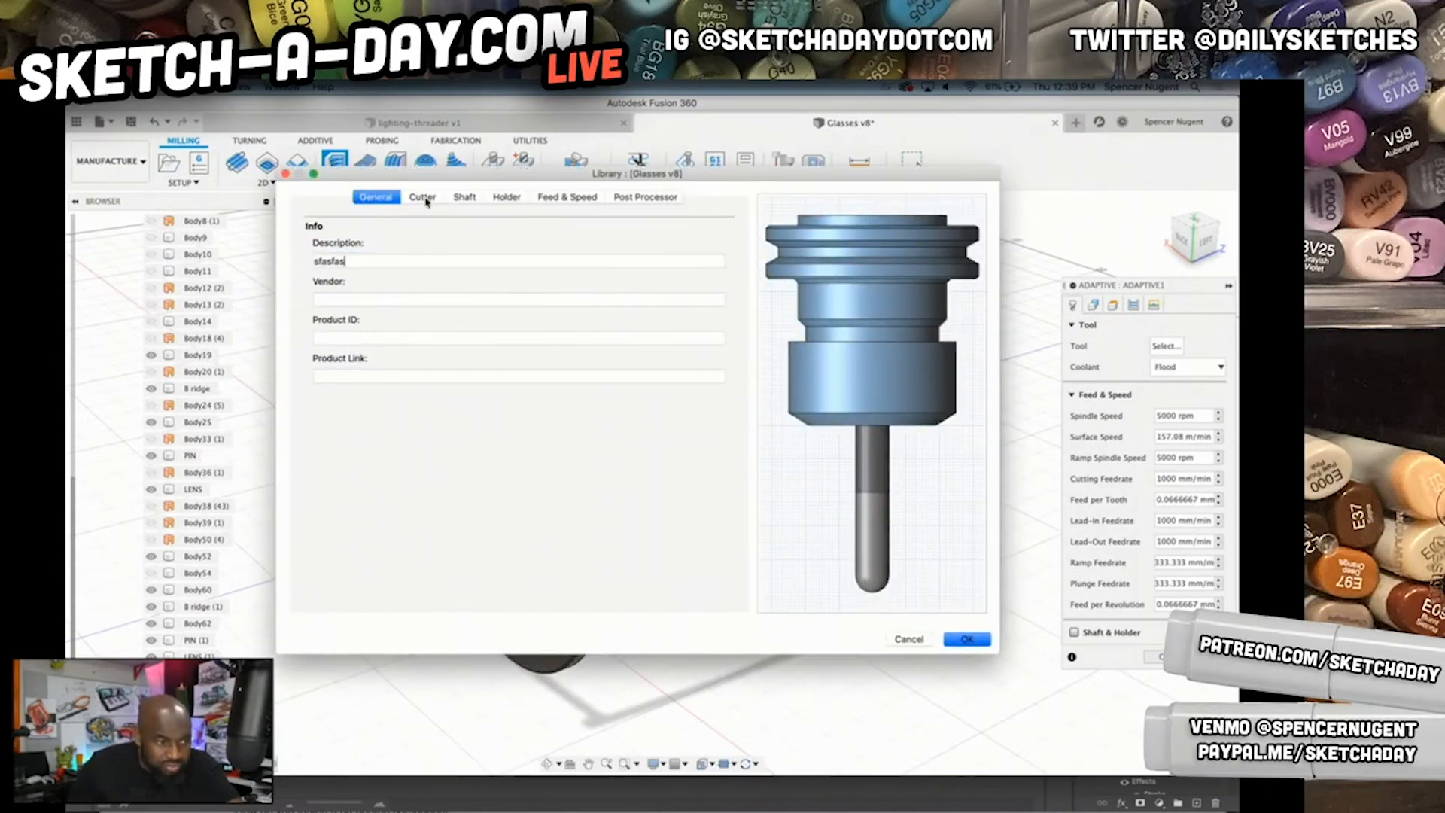
left_click(424, 198)
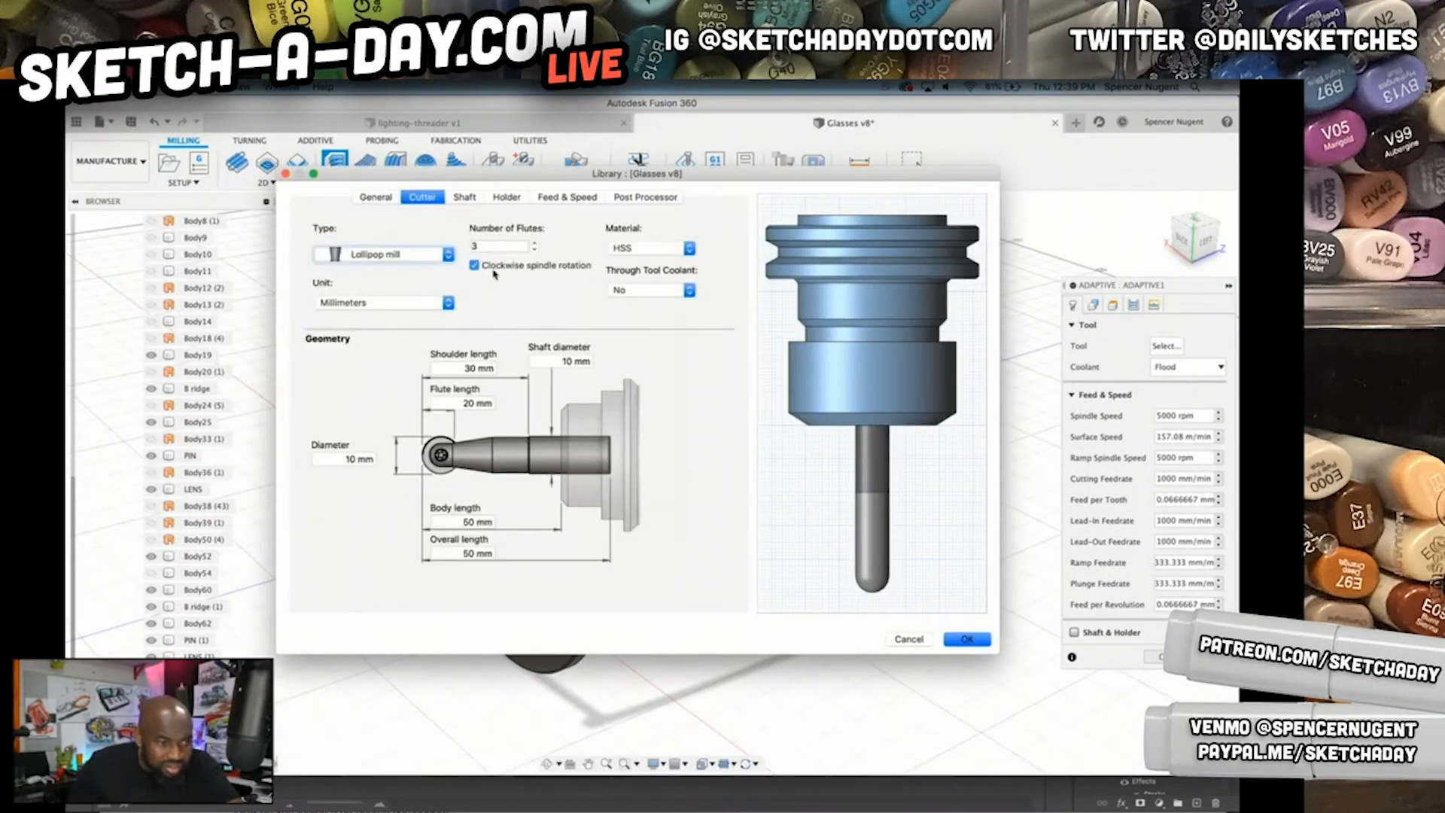
left_click(439, 258)
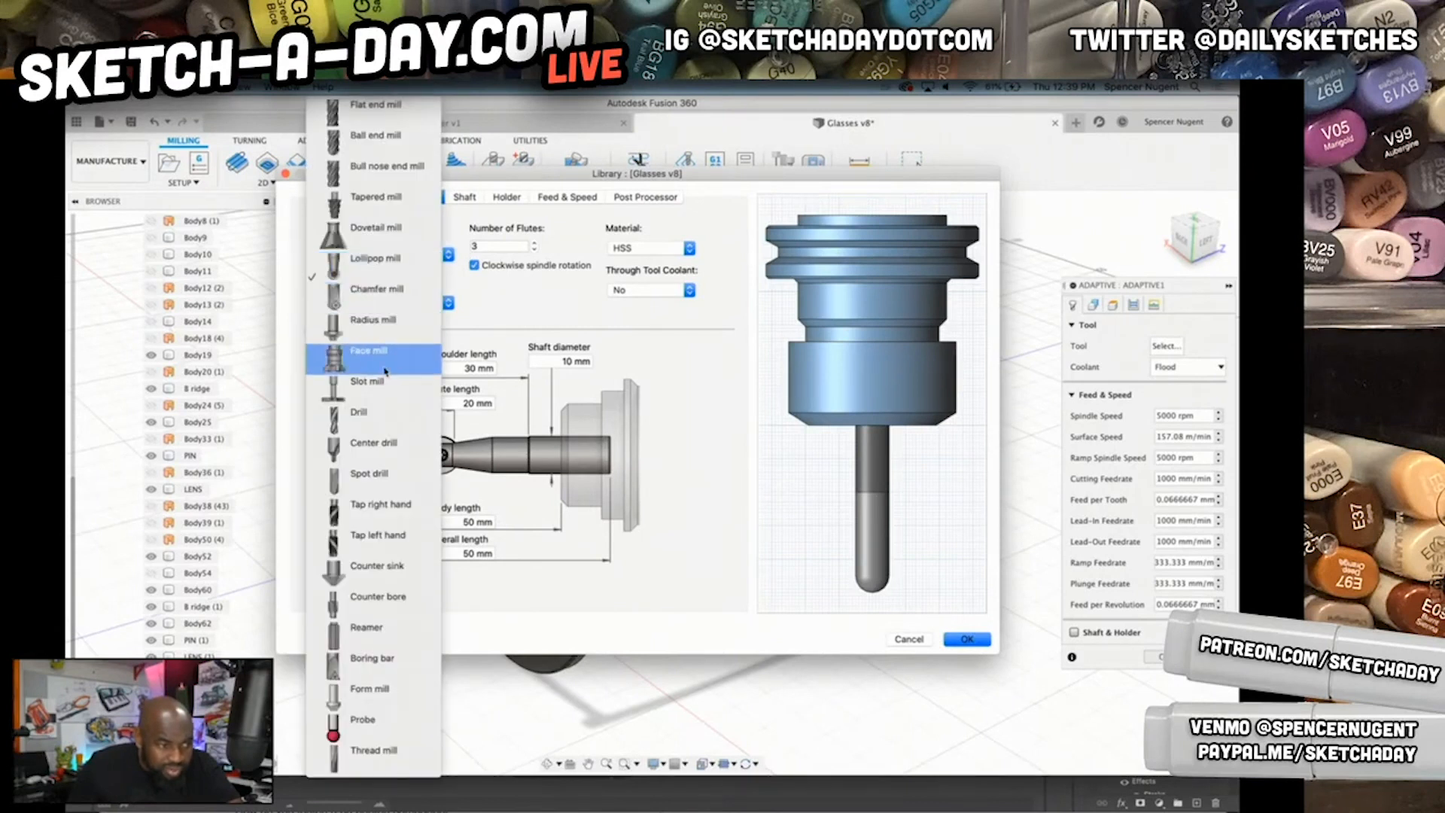
left_click(375, 172)
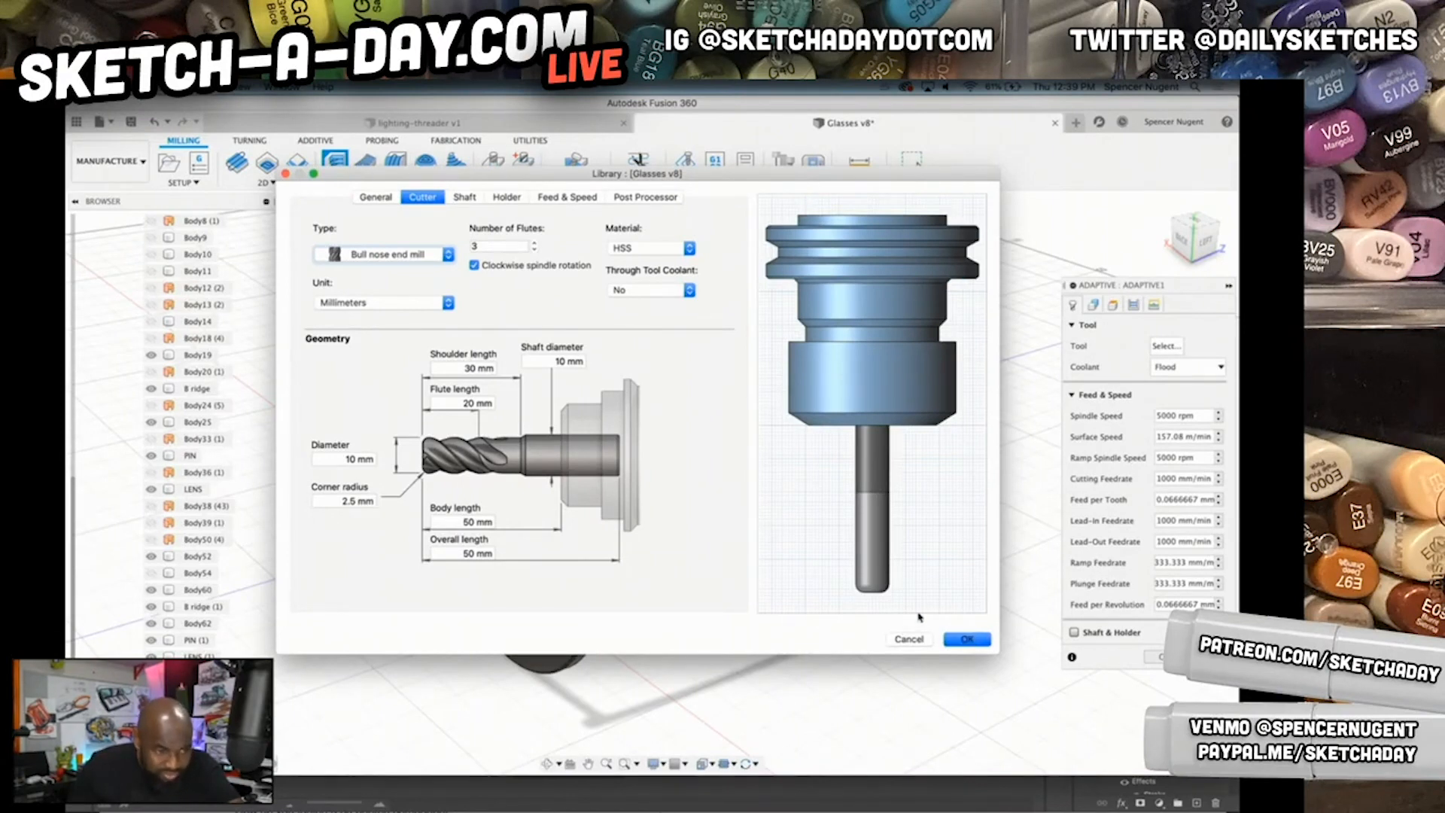
left_click(974, 641)
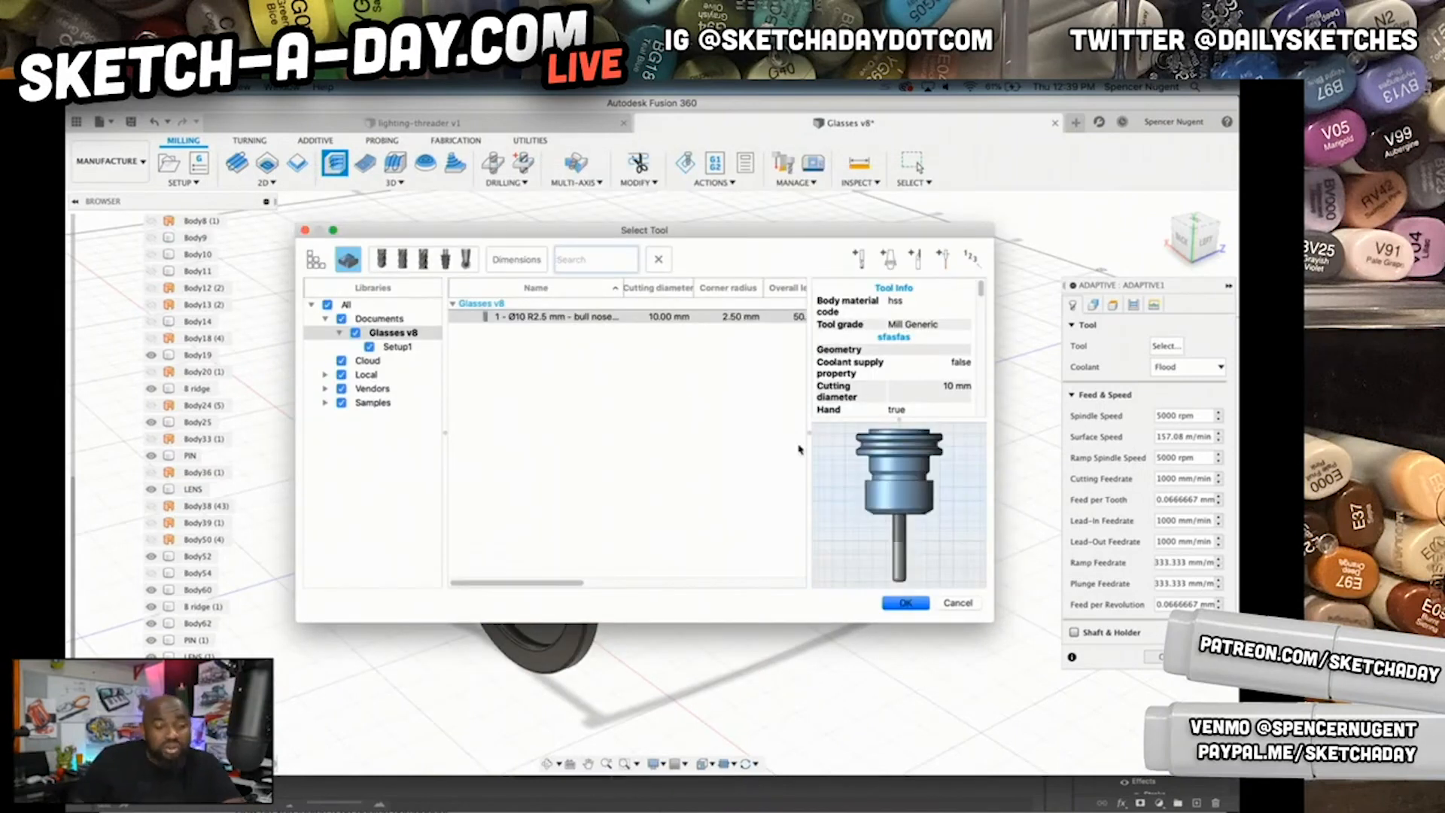
left_click(906, 604)
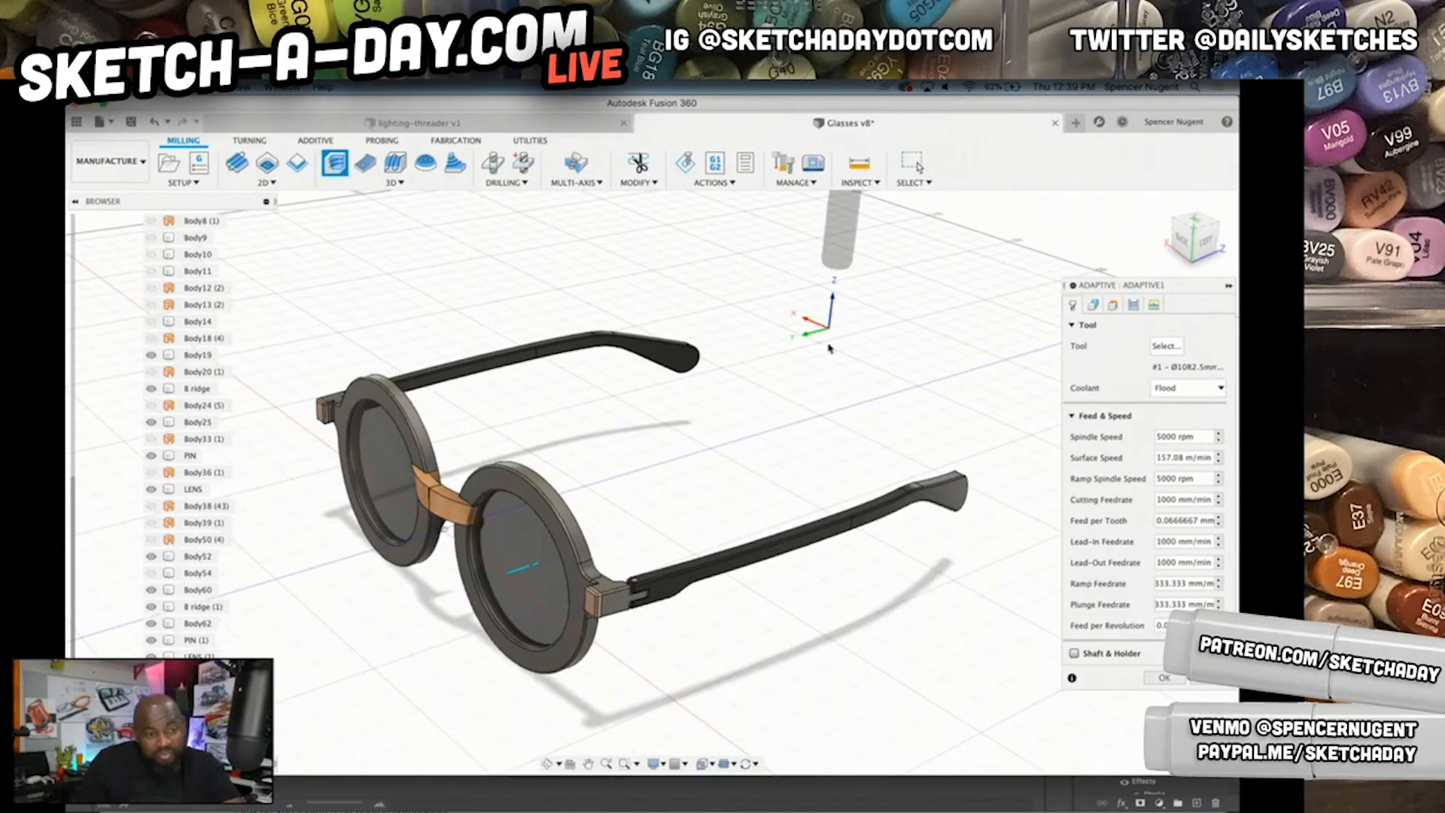
- Review the adaptive operation's geometry, passes and linking settings and generate the toolpath with the default values
scroll(827, 347, "down", 5)
middle_click_drag(689, 314, 716, 448)
scroll(798, 369, "up", 4)
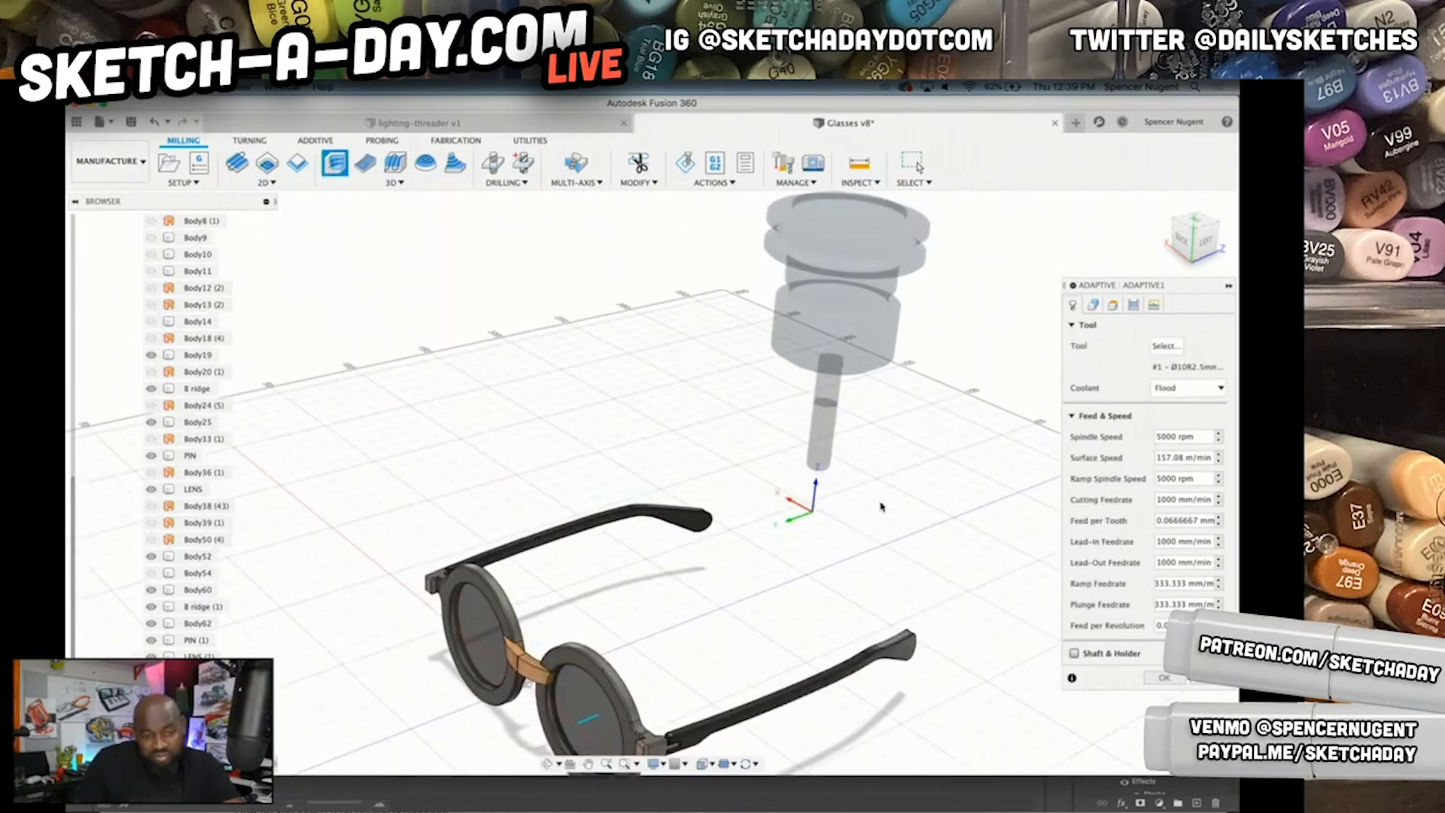
left_click(1093, 304)
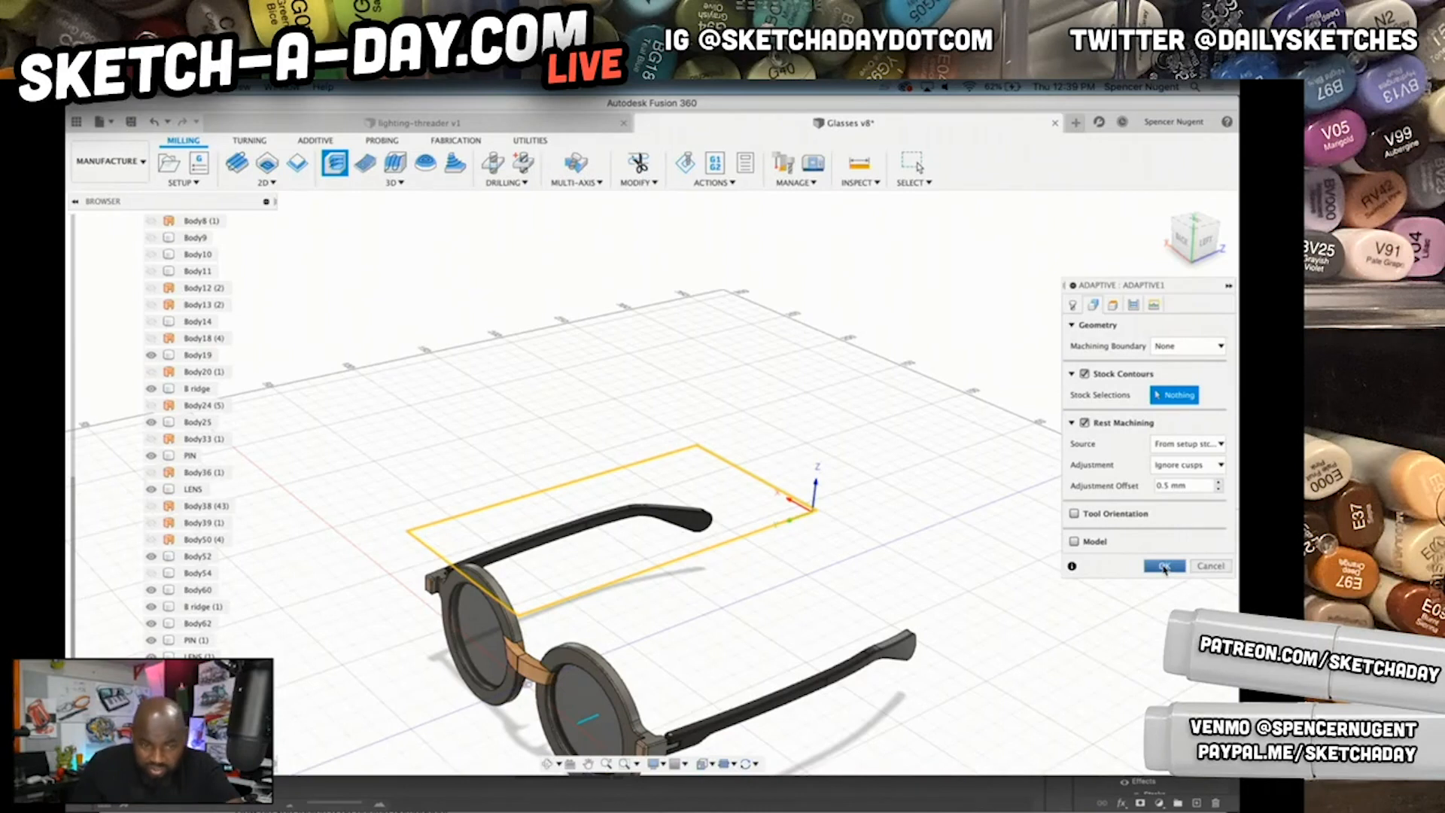
left_click(1133, 313)
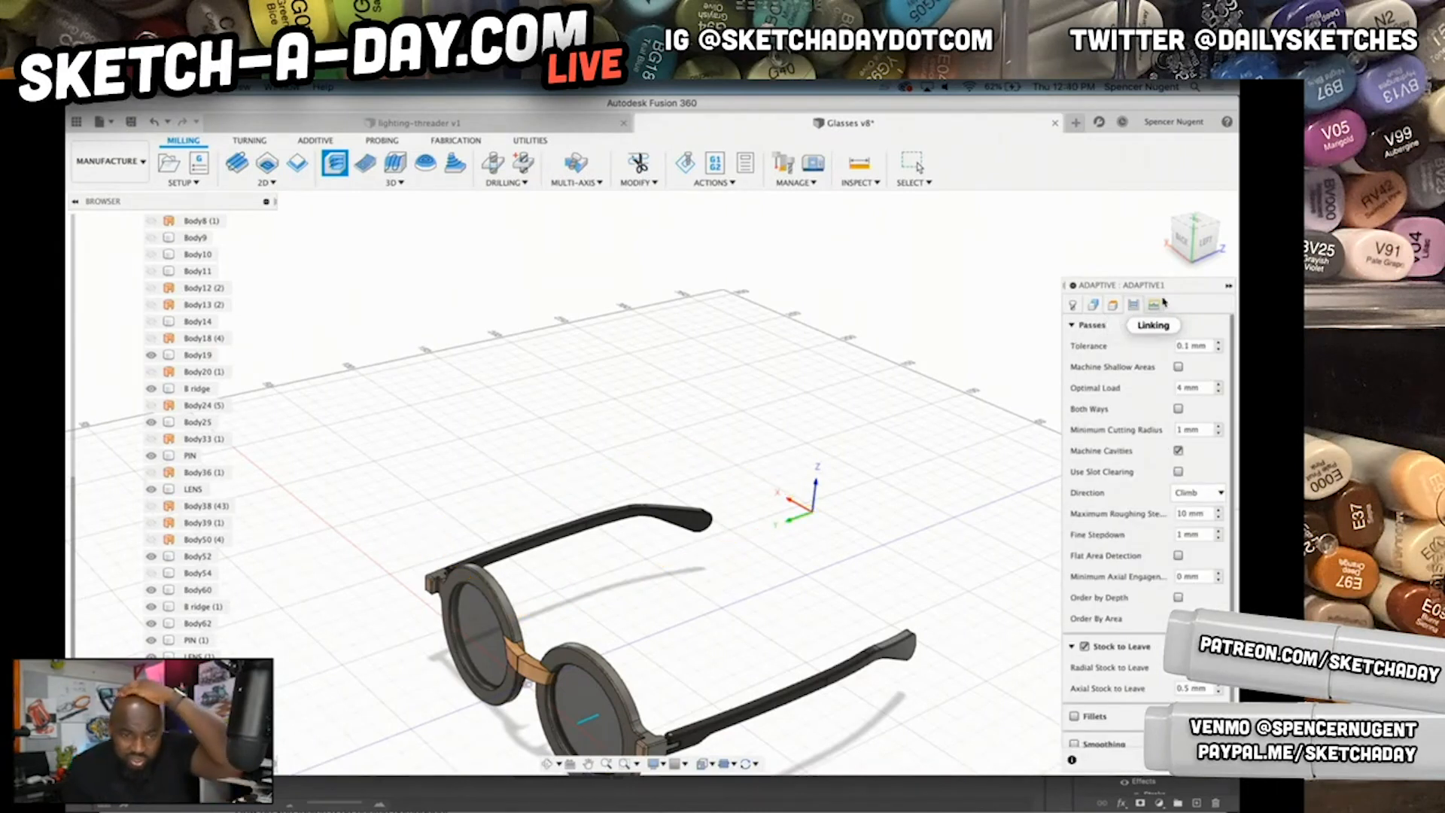
left_click(1154, 305)
left_click(1131, 307)
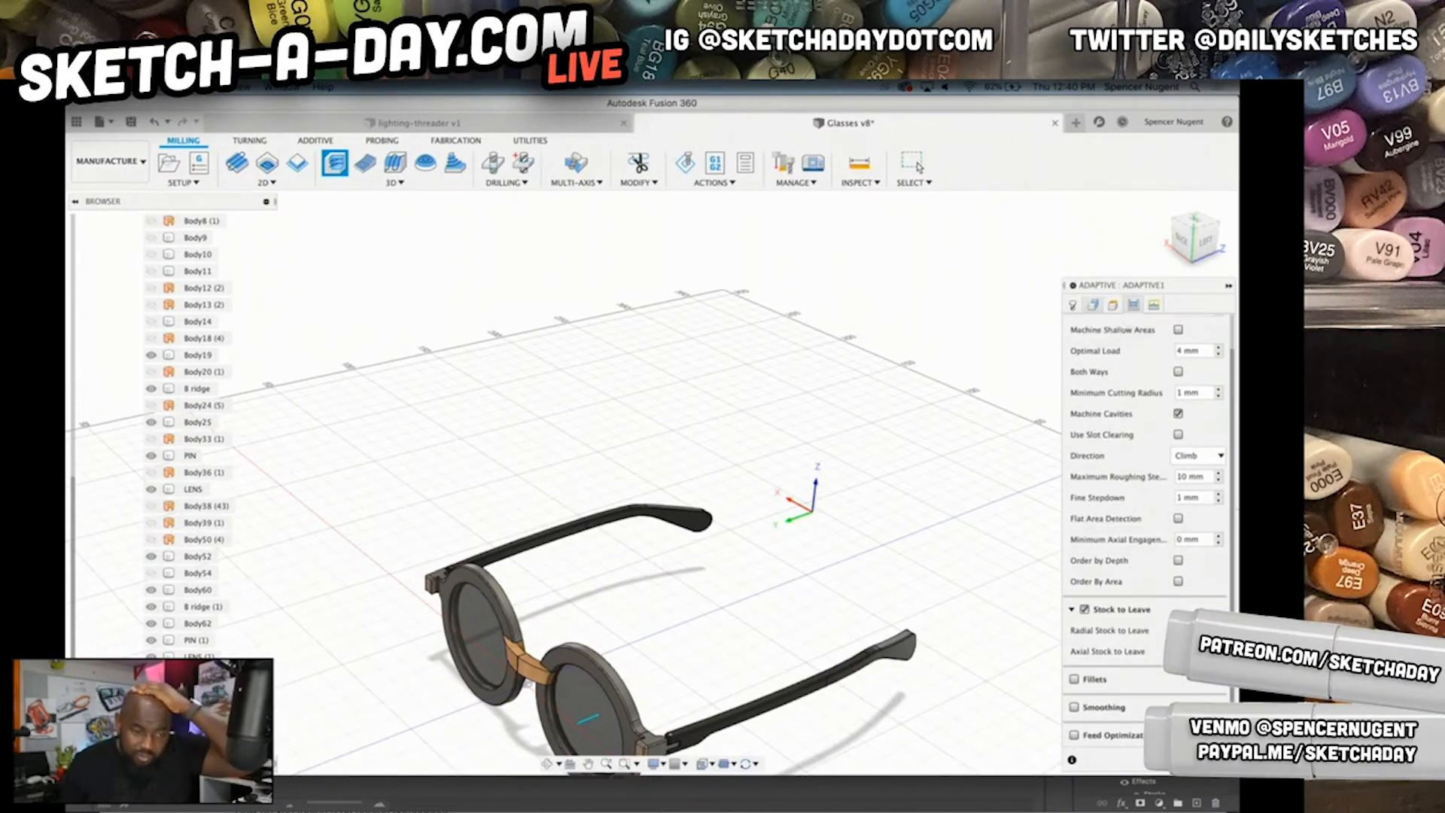
left_click(1175, 760)
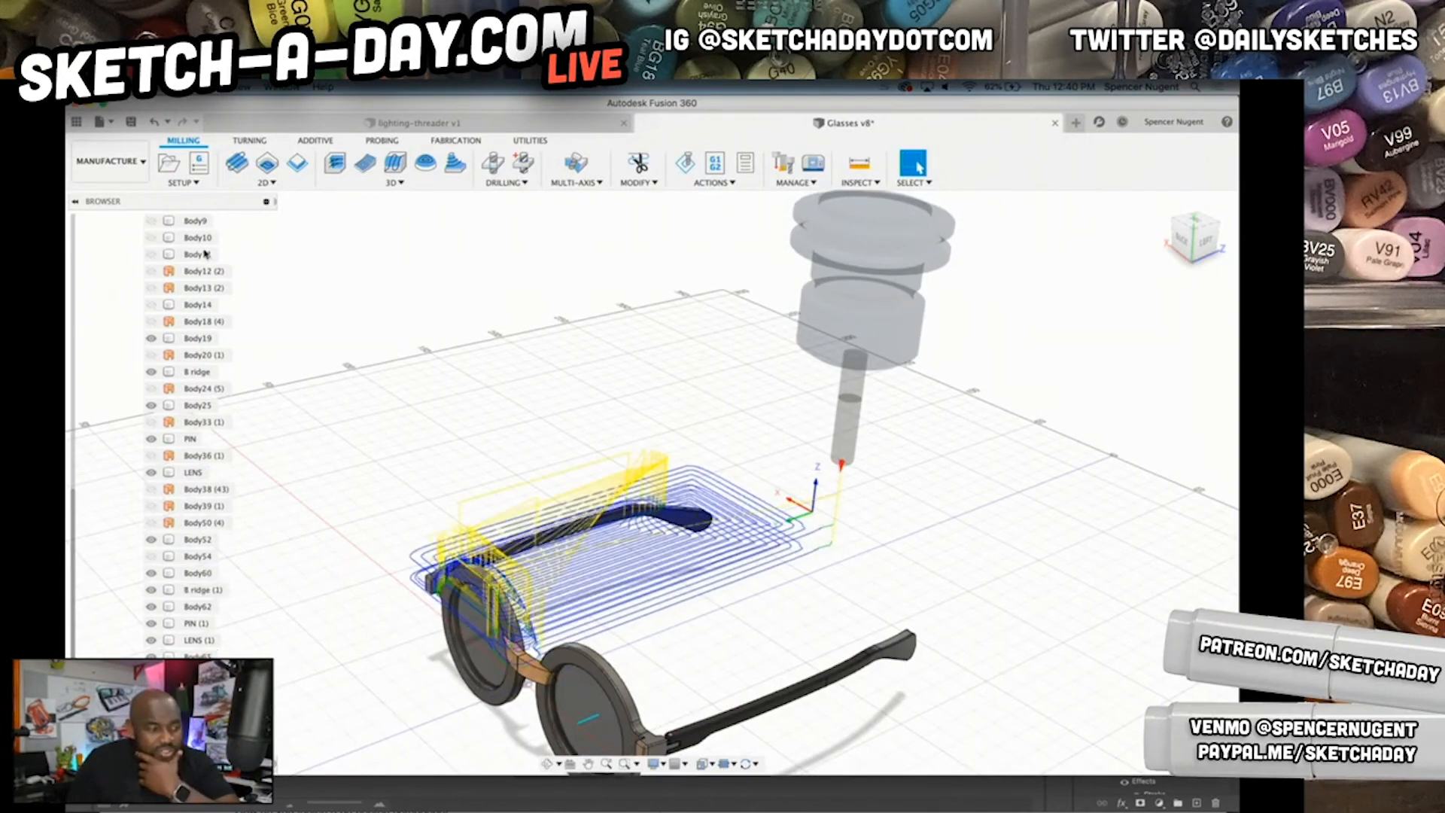
- Simulate the Adaptive1 toolpath with the stock displayed as transparent and play the machining
scroll(165, 313, "up", 3)
left_click(122, 237)
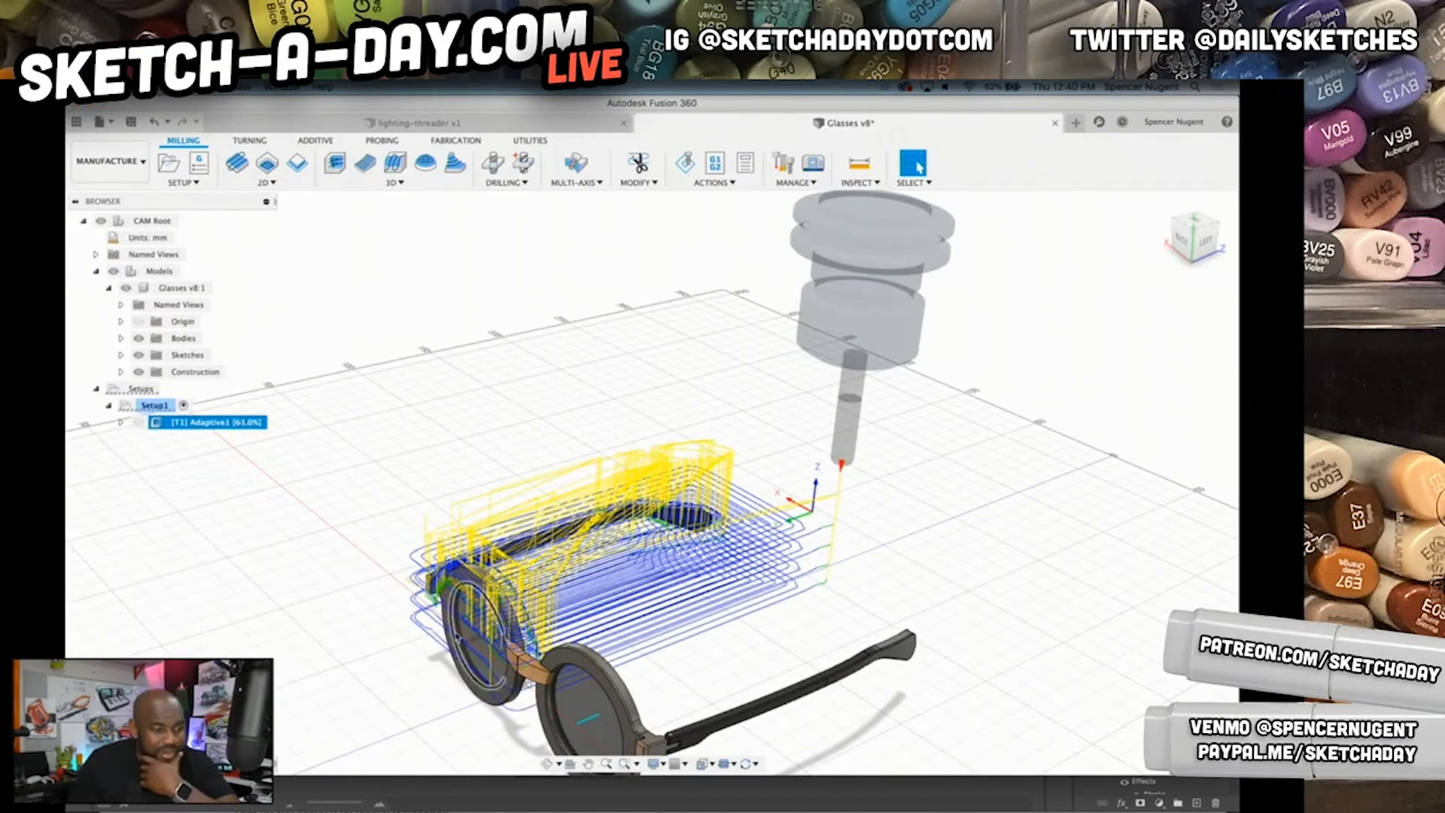
scroll(411, 743, "up", 3)
middle_click_drag(597, 659, 641, 555)
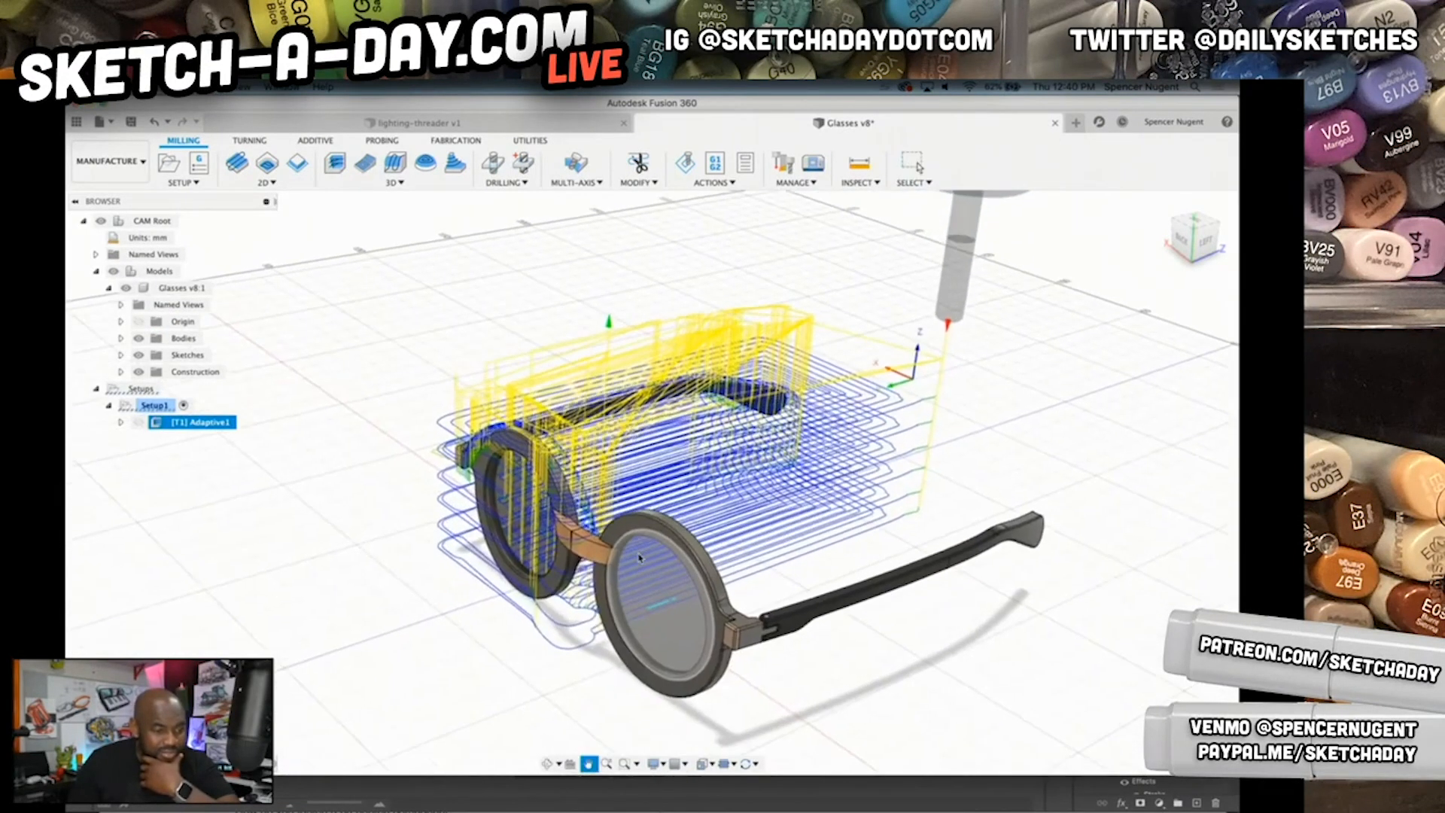
scroll(641, 555, "up", 5)
middle_click_drag(663, 540, 662, 586)
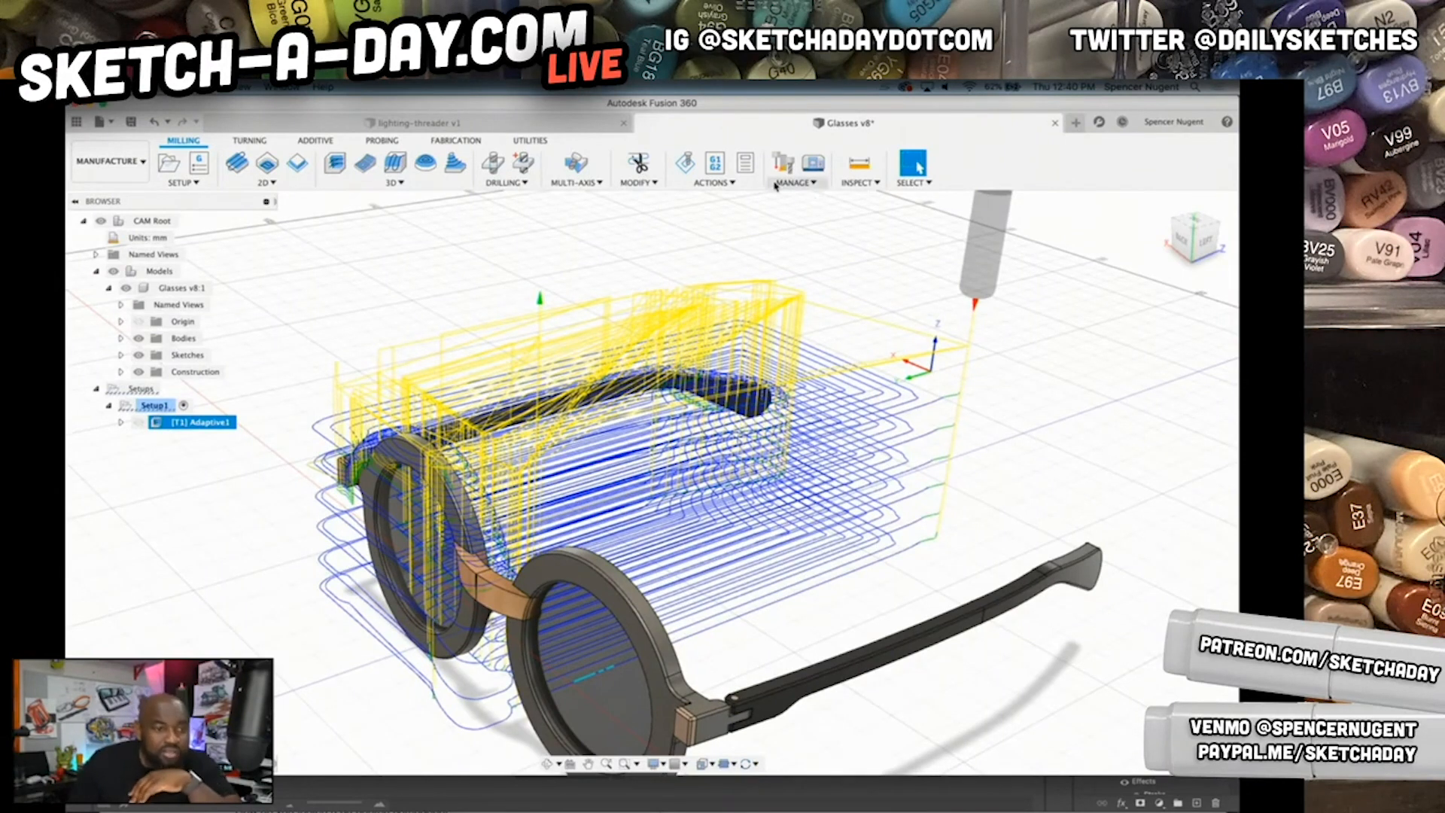
left_click(684, 164)
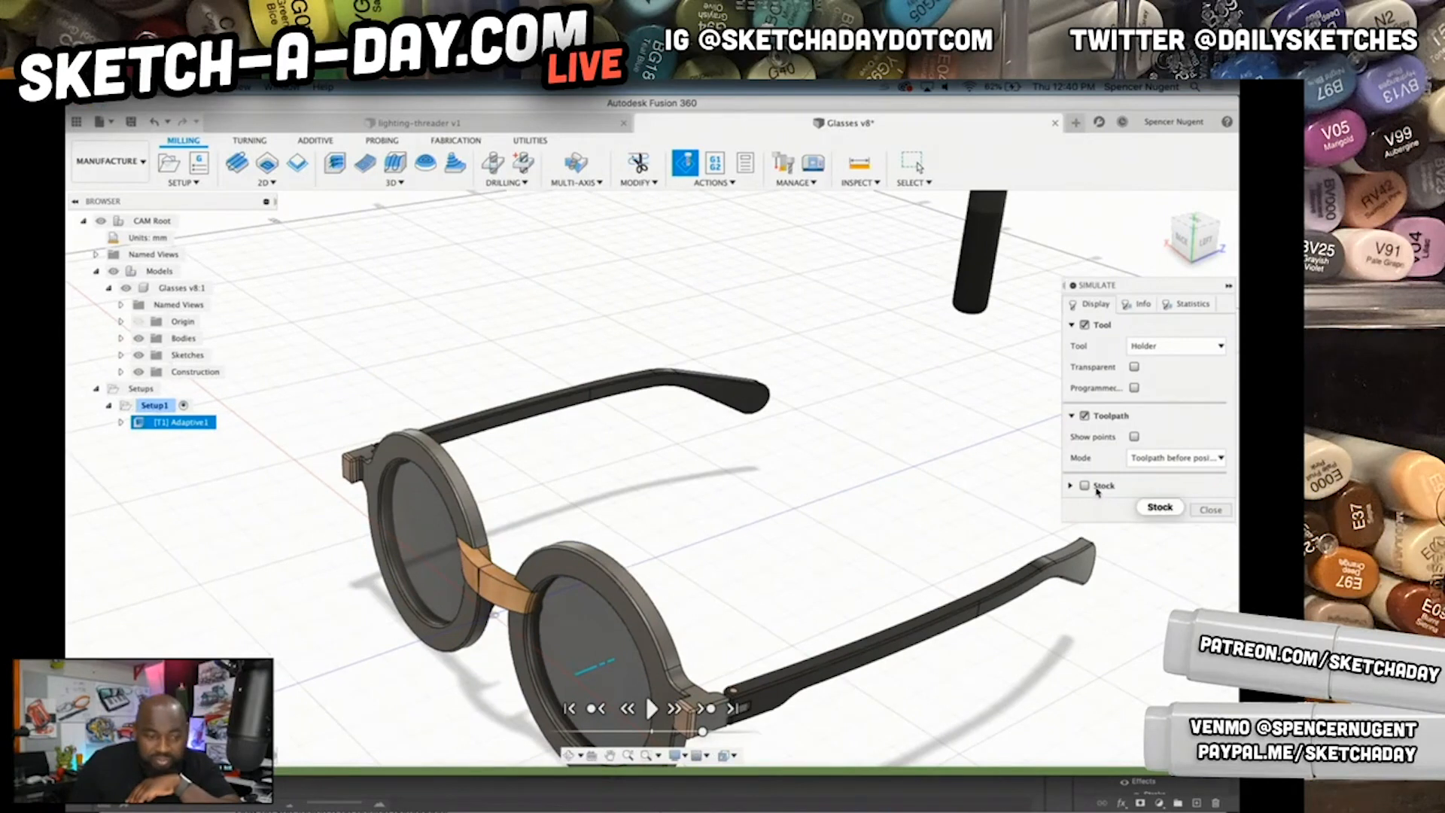
left_click(1084, 487)
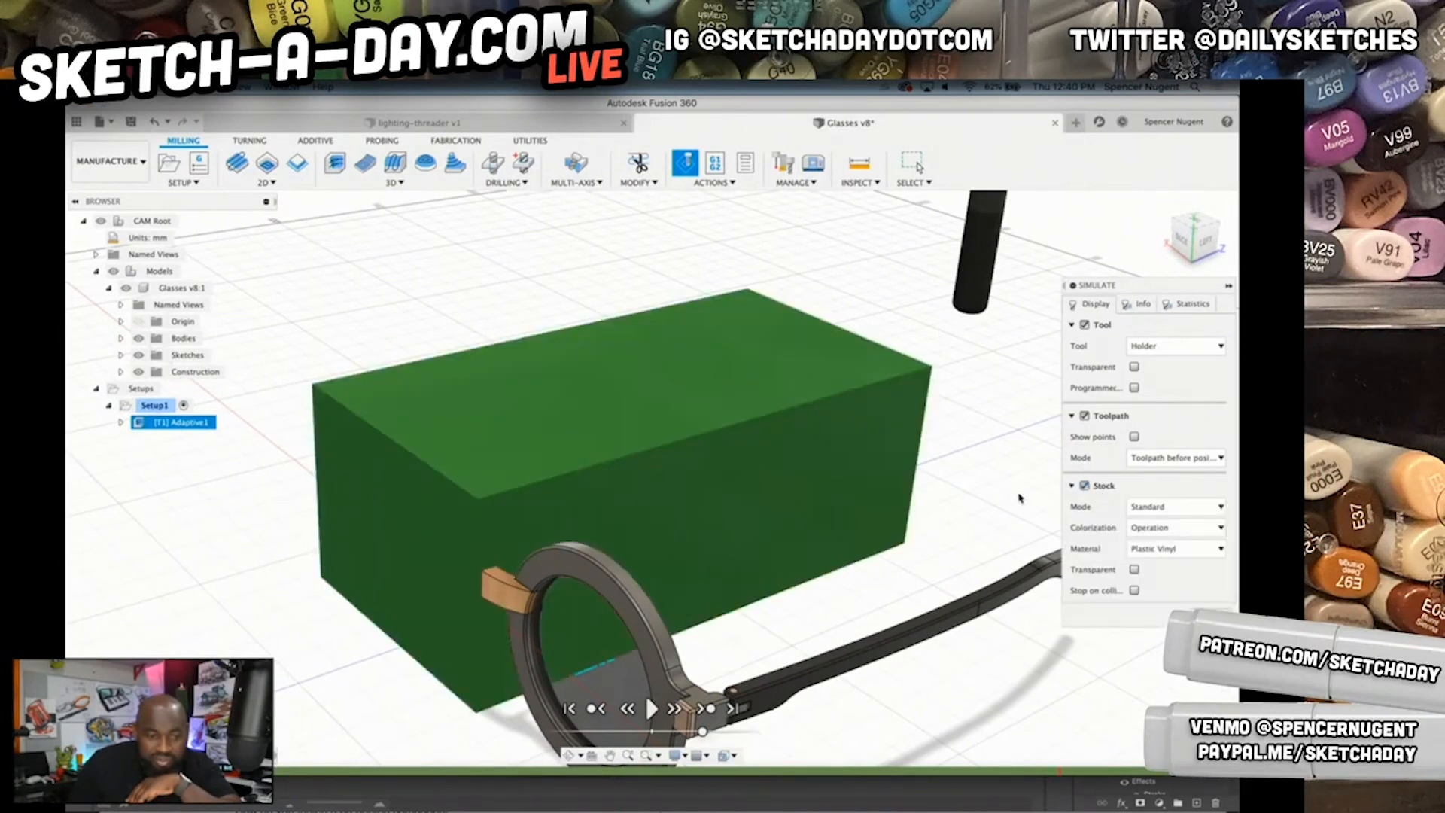
left_click(1135, 570)
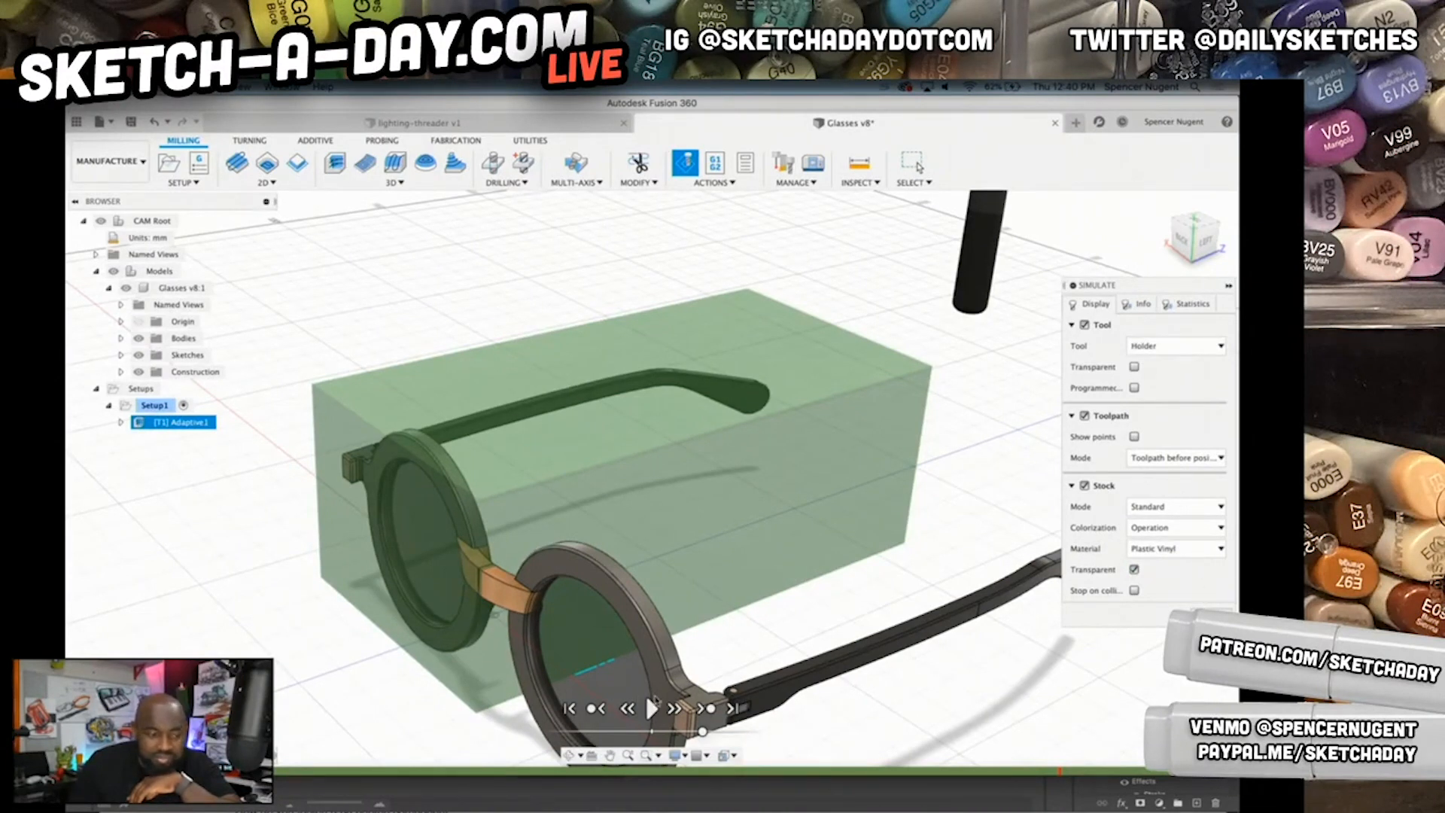
left_click(651, 708)
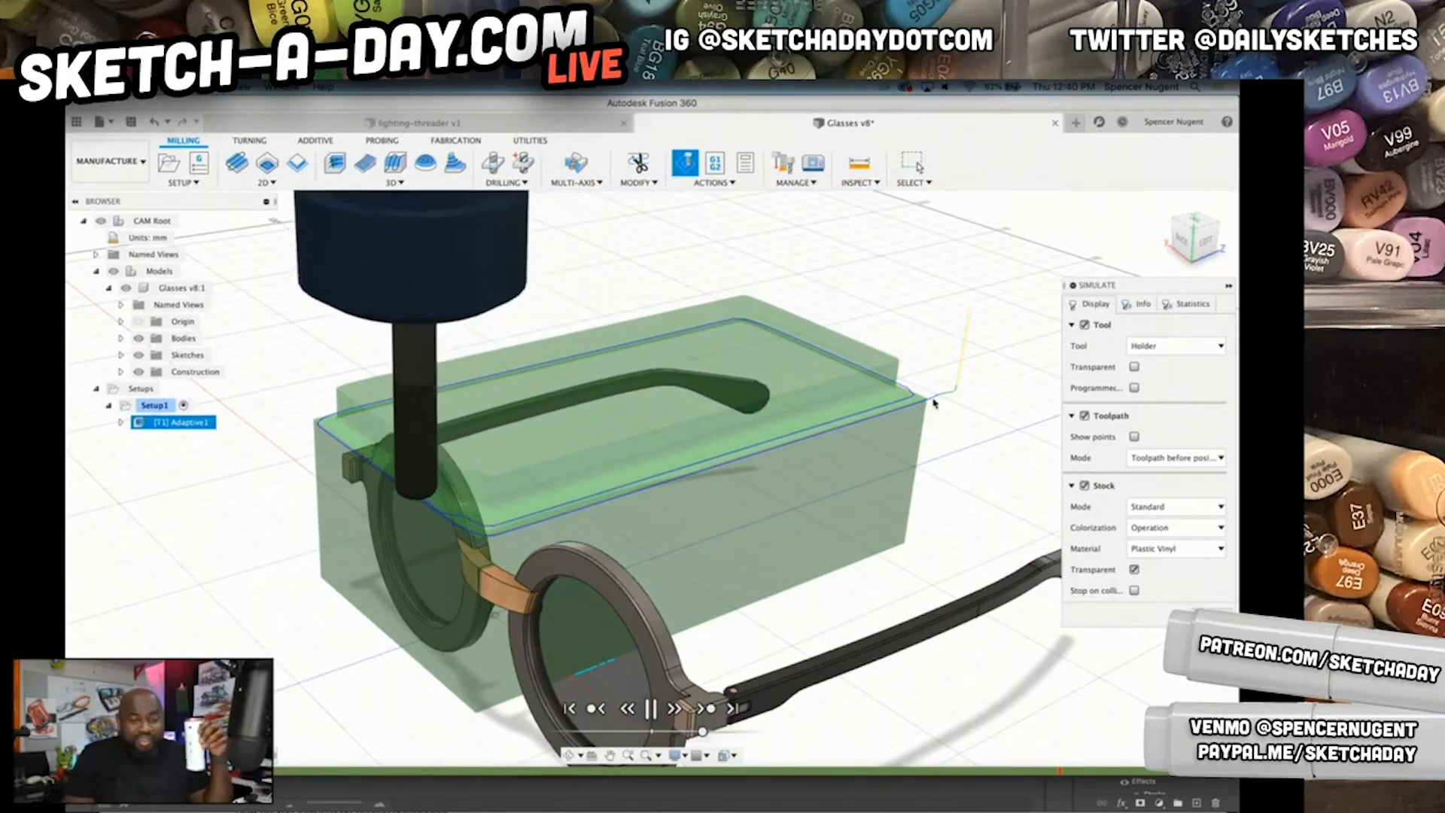
- View the simulation info, speed up the playback and toggle the tool's transparent display on and off
left_click(1140, 304)
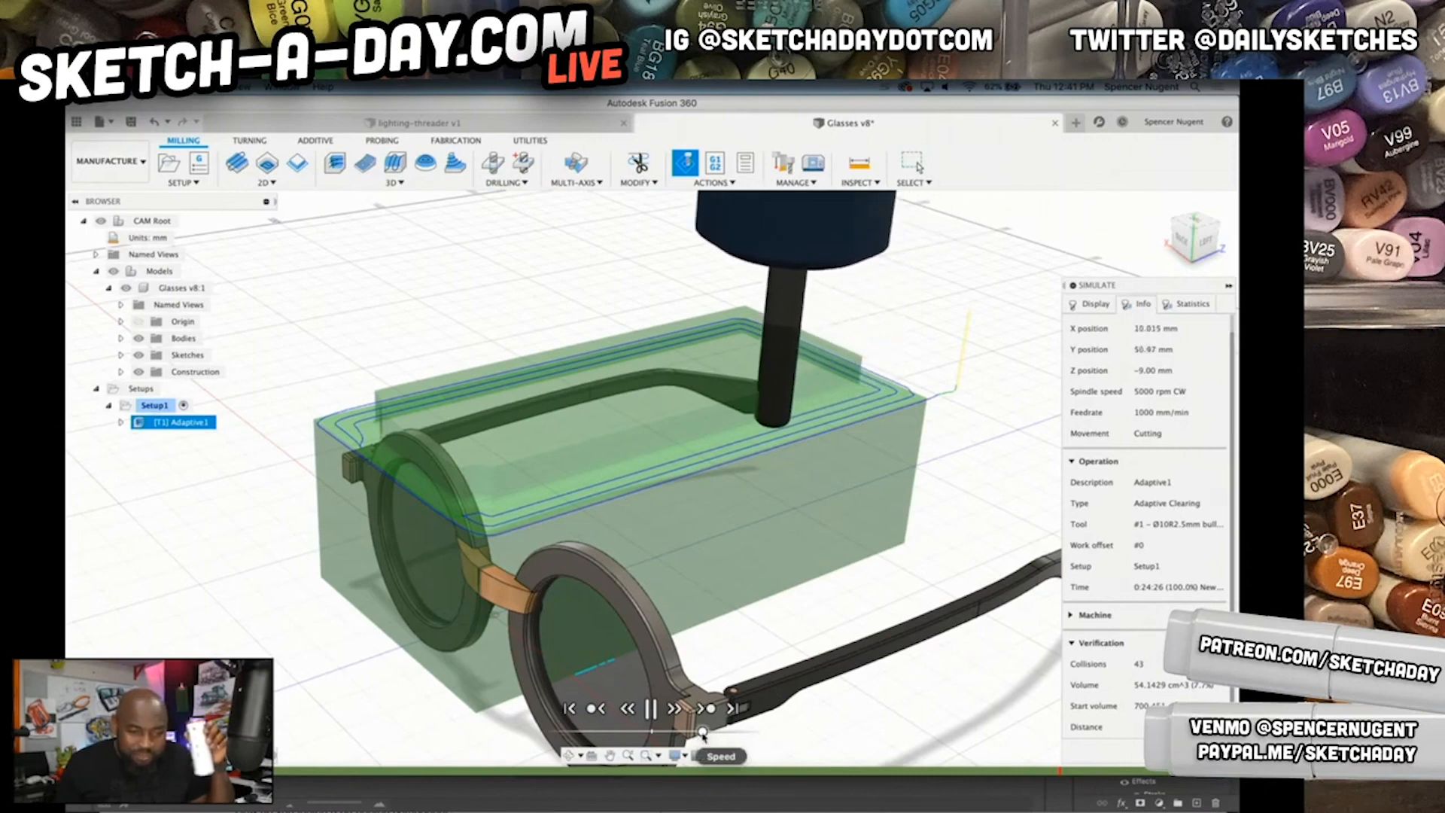
left_click_drag(705, 737, 727, 736)
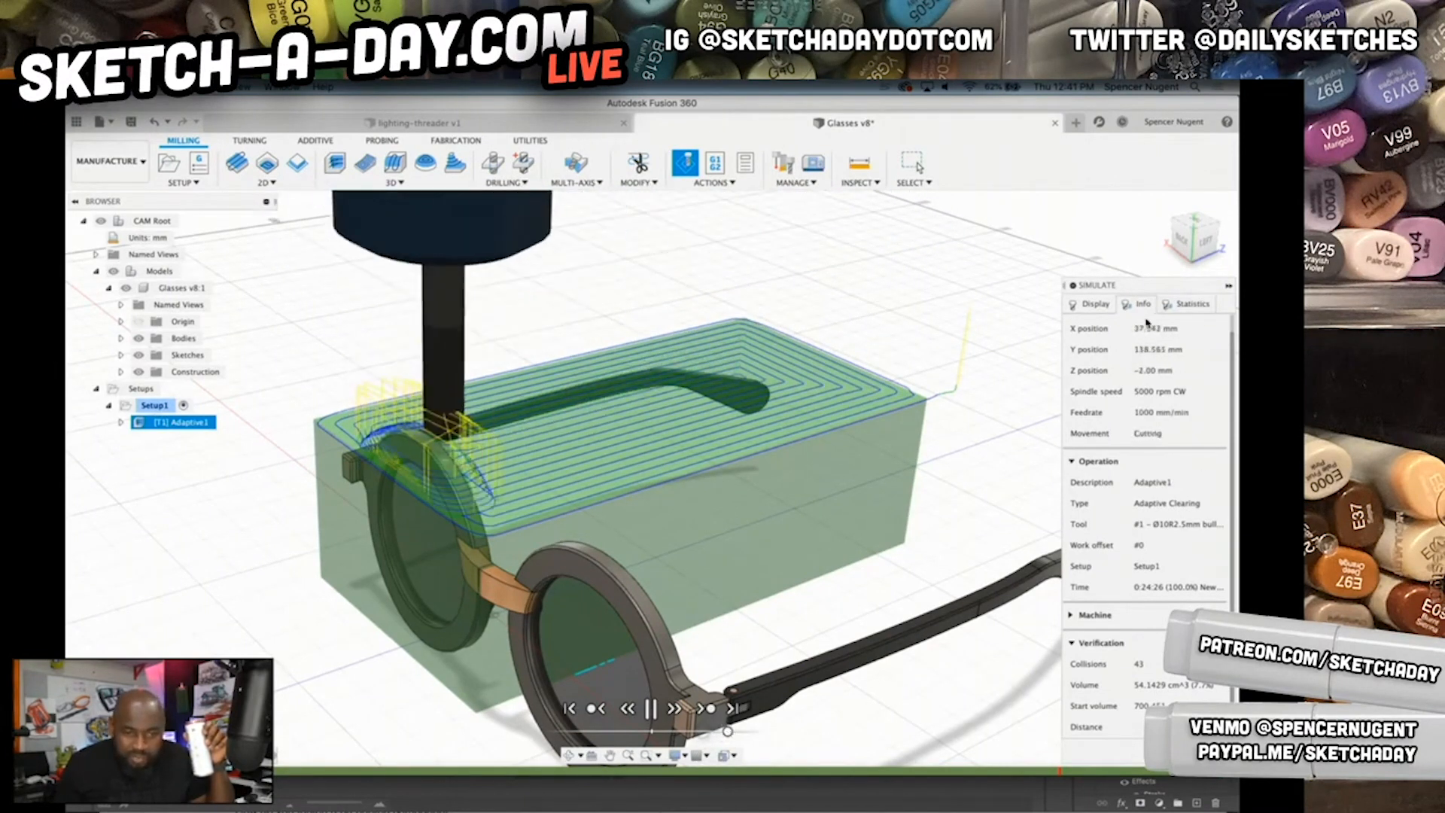
left_click(1110, 306)
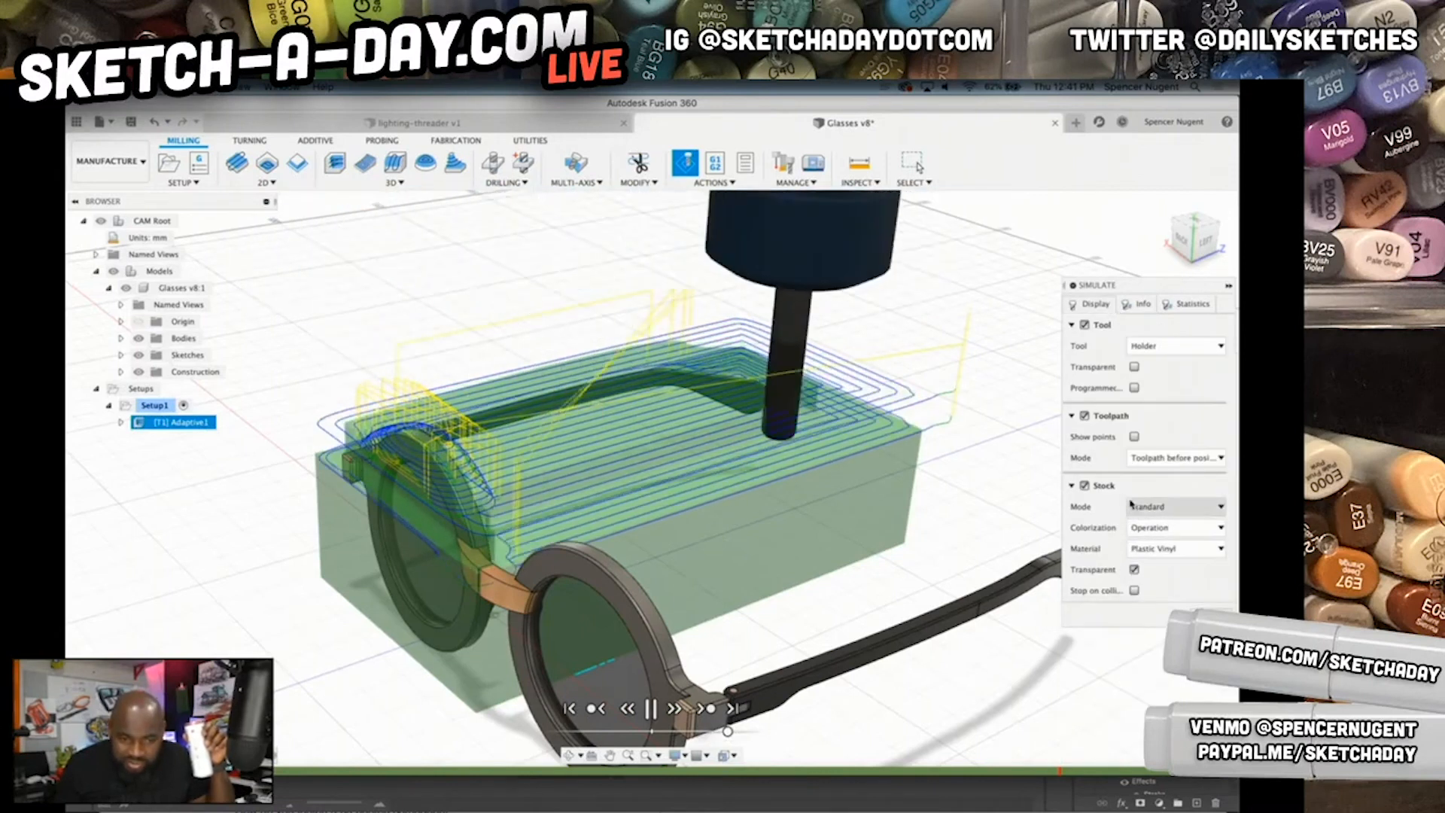
left_click(1134, 368)
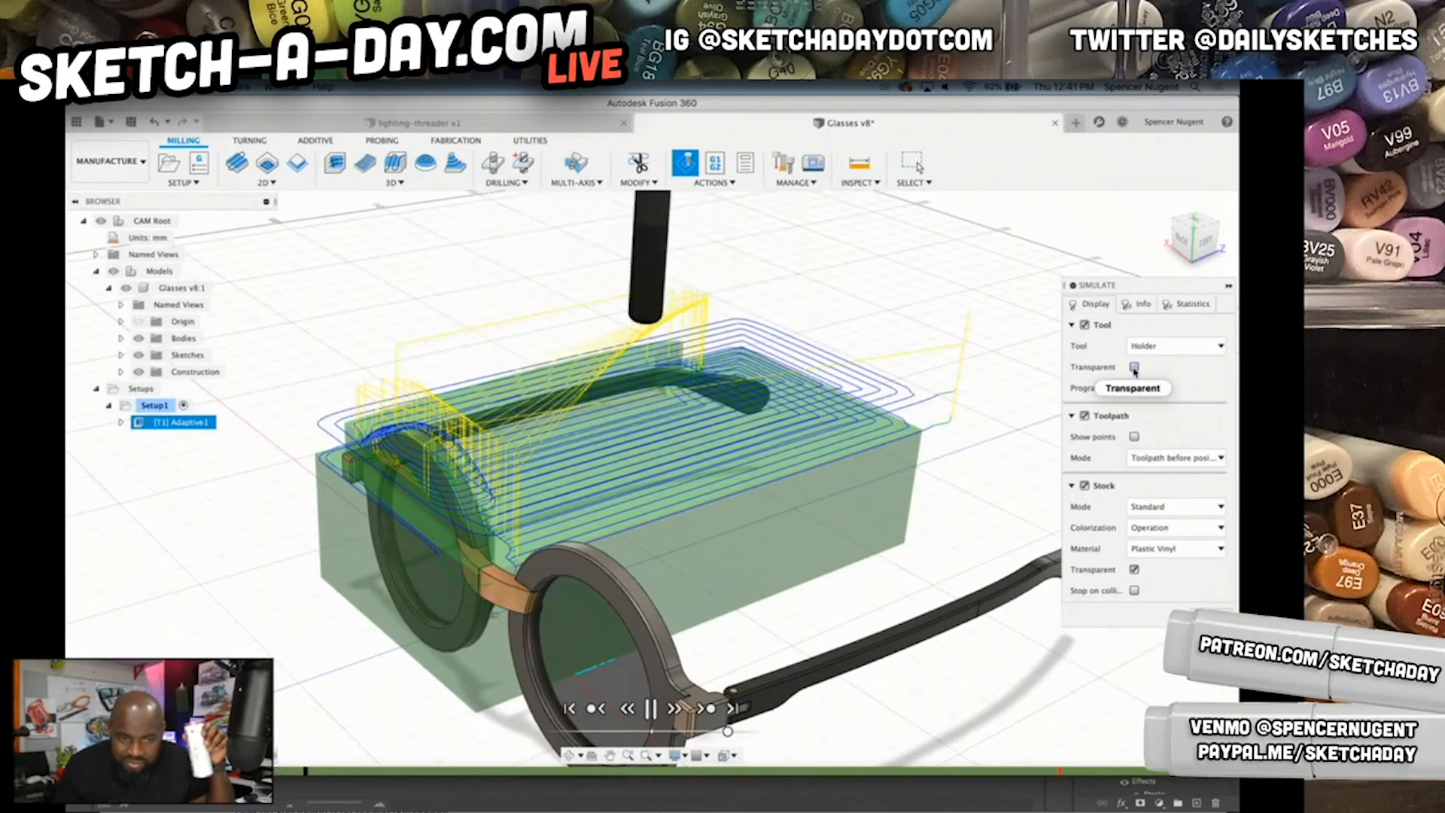
left_click(1134, 368)
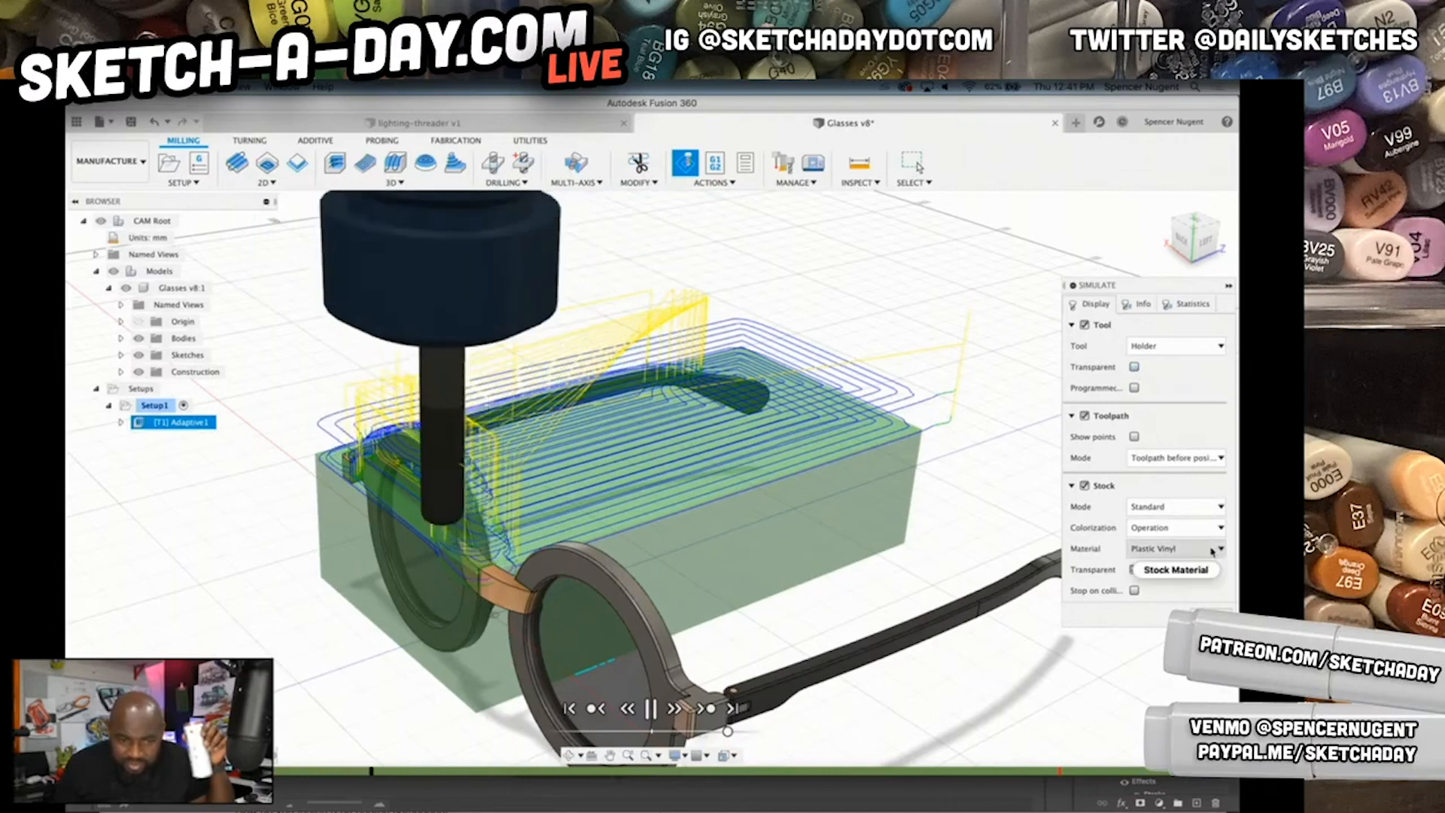
- Show the stock as transparent and widen the Simulate dialog while the machining simulation plays
left_click(1134, 570)
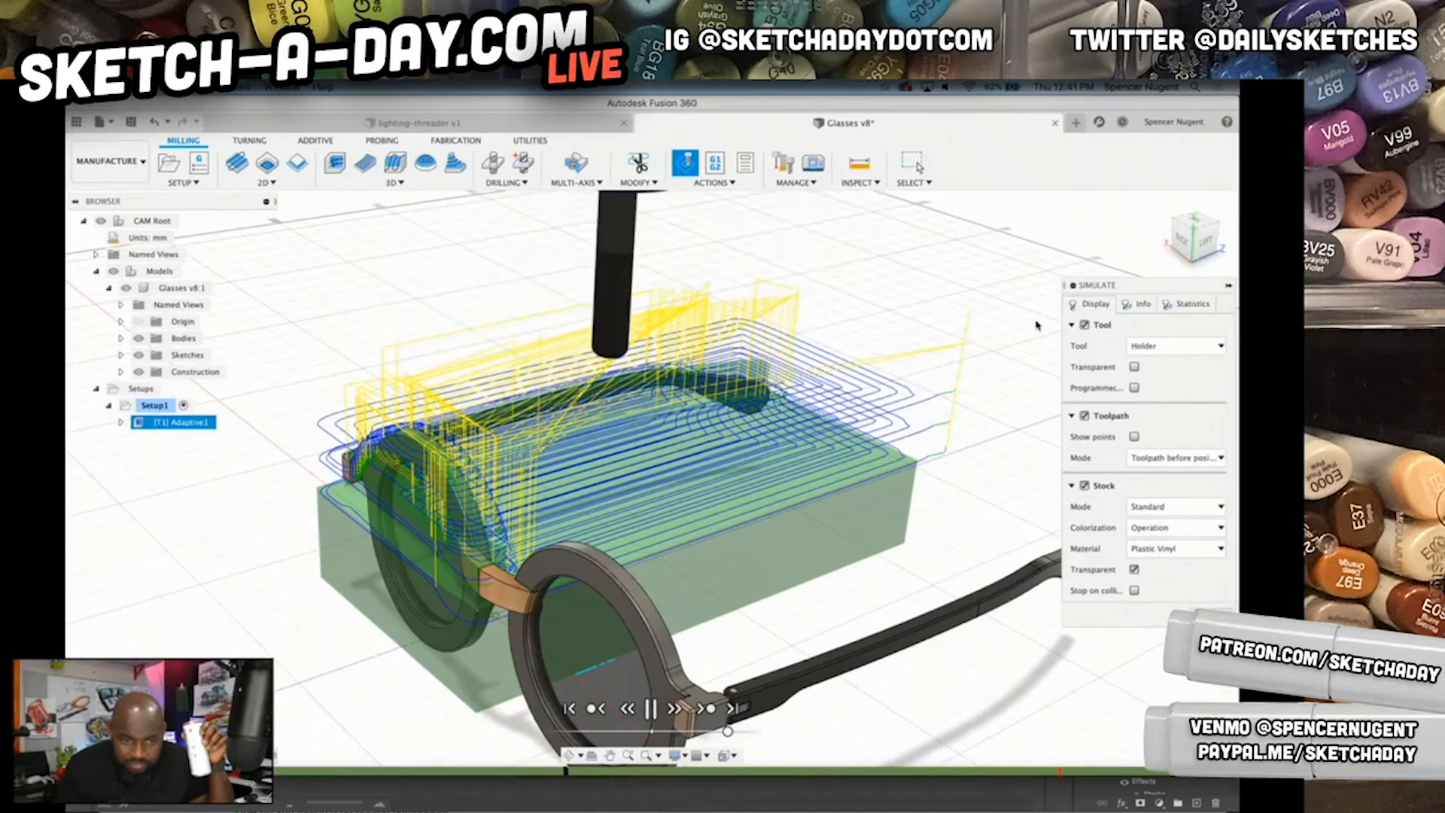
left_click_drag(1062, 286, 967, 289)
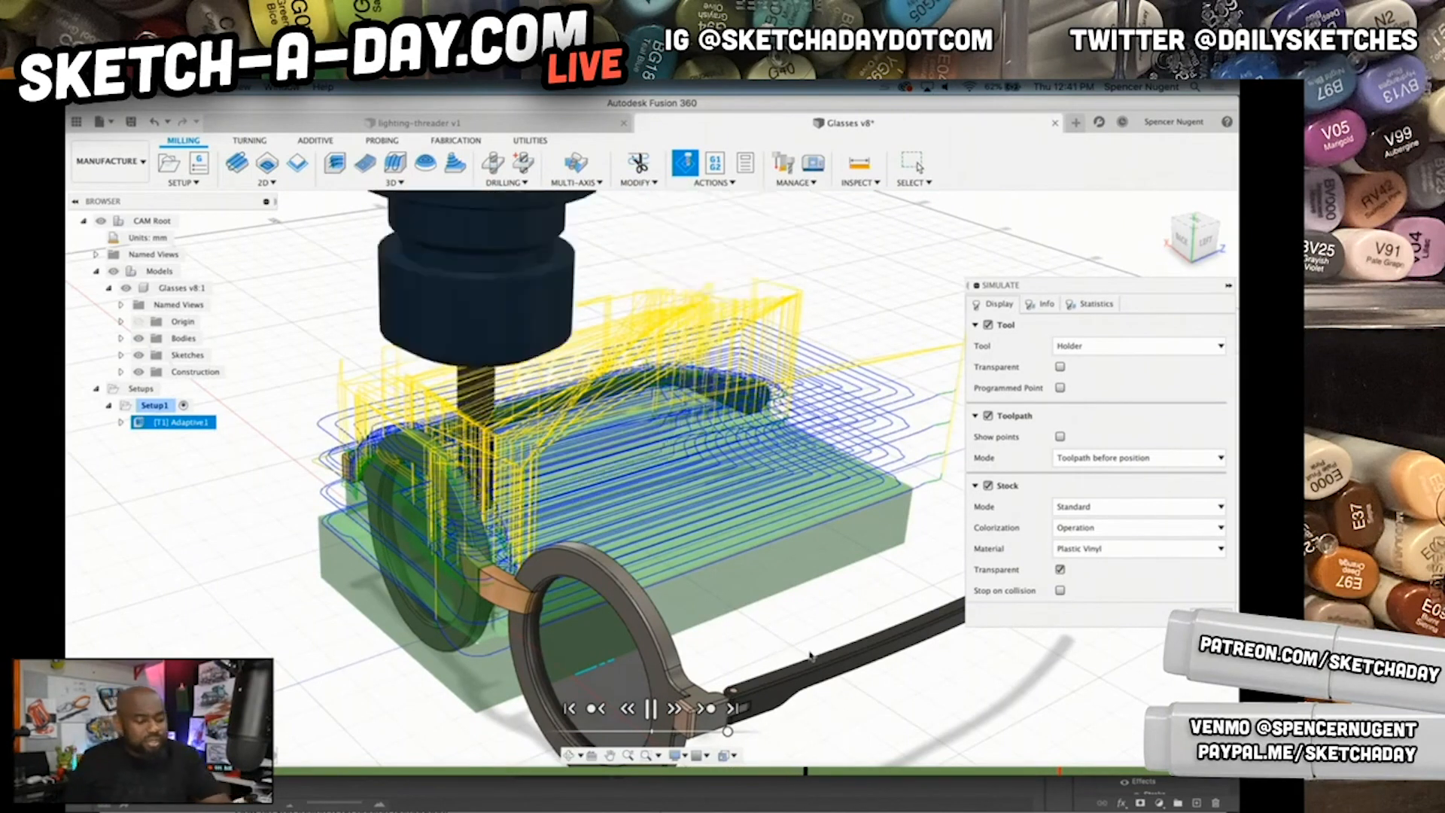
middle_click_drag(777, 648, 628, 464, "shift")
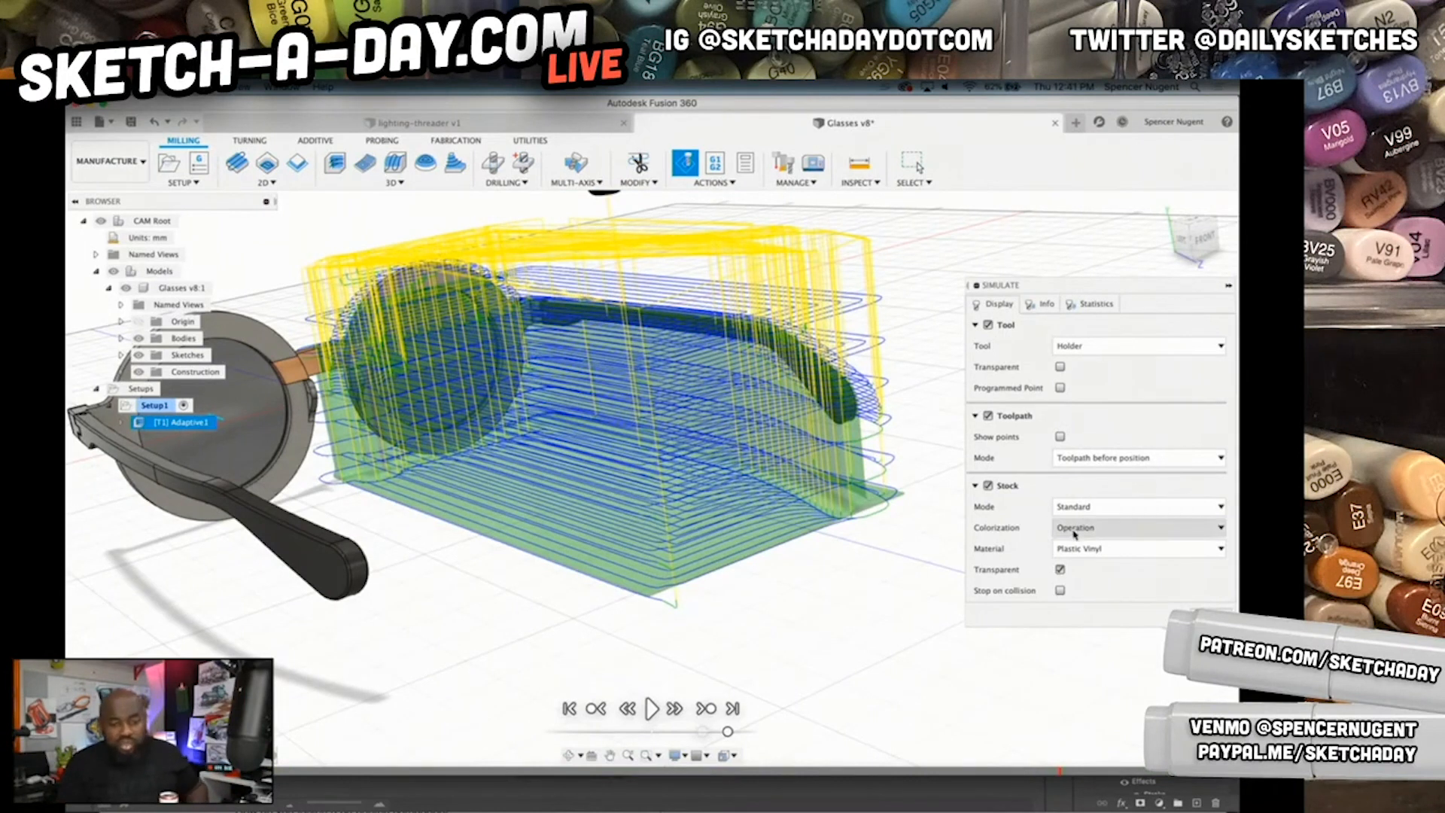
- Set the simulated toolpath display mode to Tail and inspect the machined stock around the lens rim and temple
left_click(1150, 466)
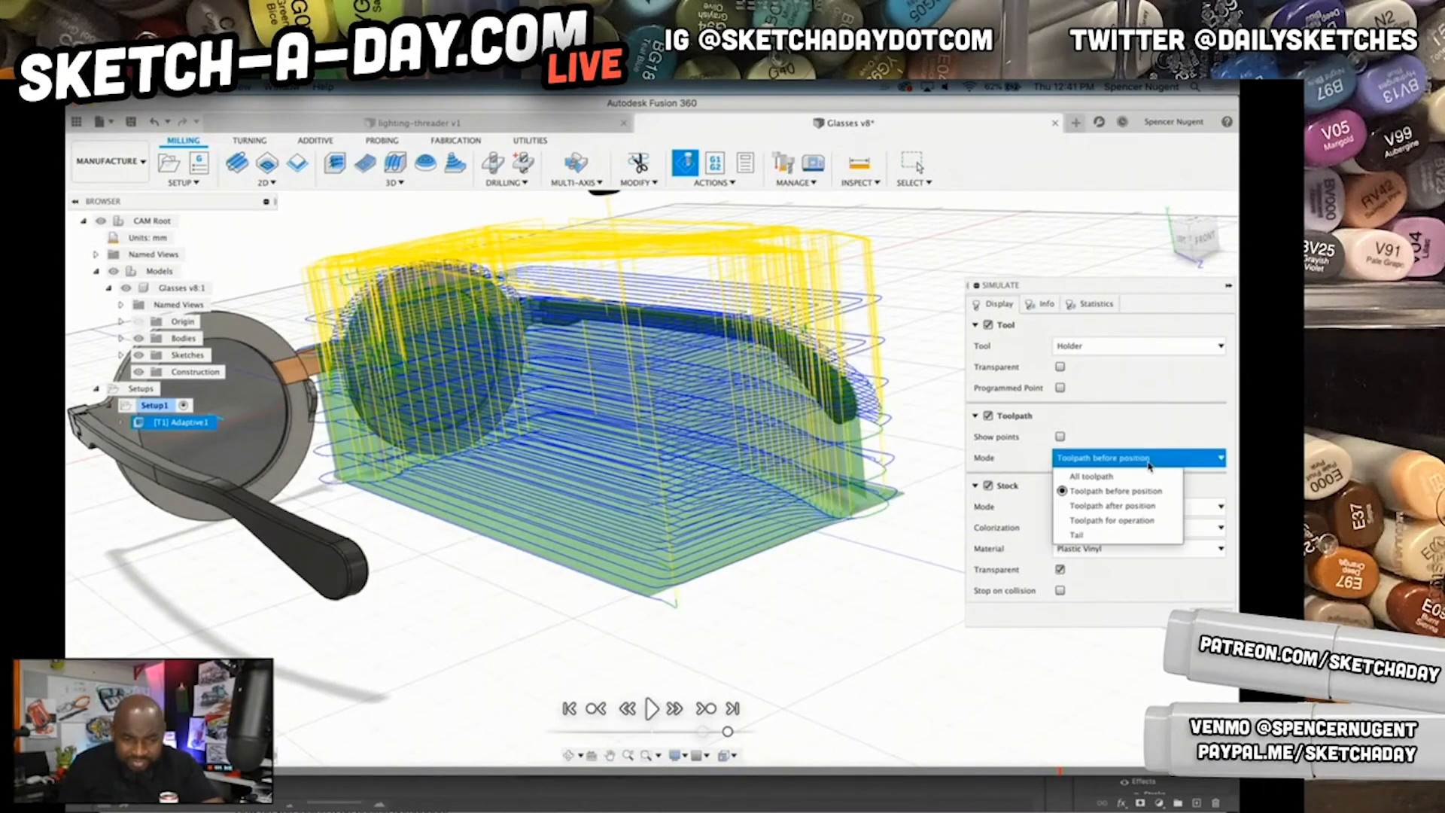
left_click(1077, 534)
middle_click_drag(721, 616, 952, 369, "shift")
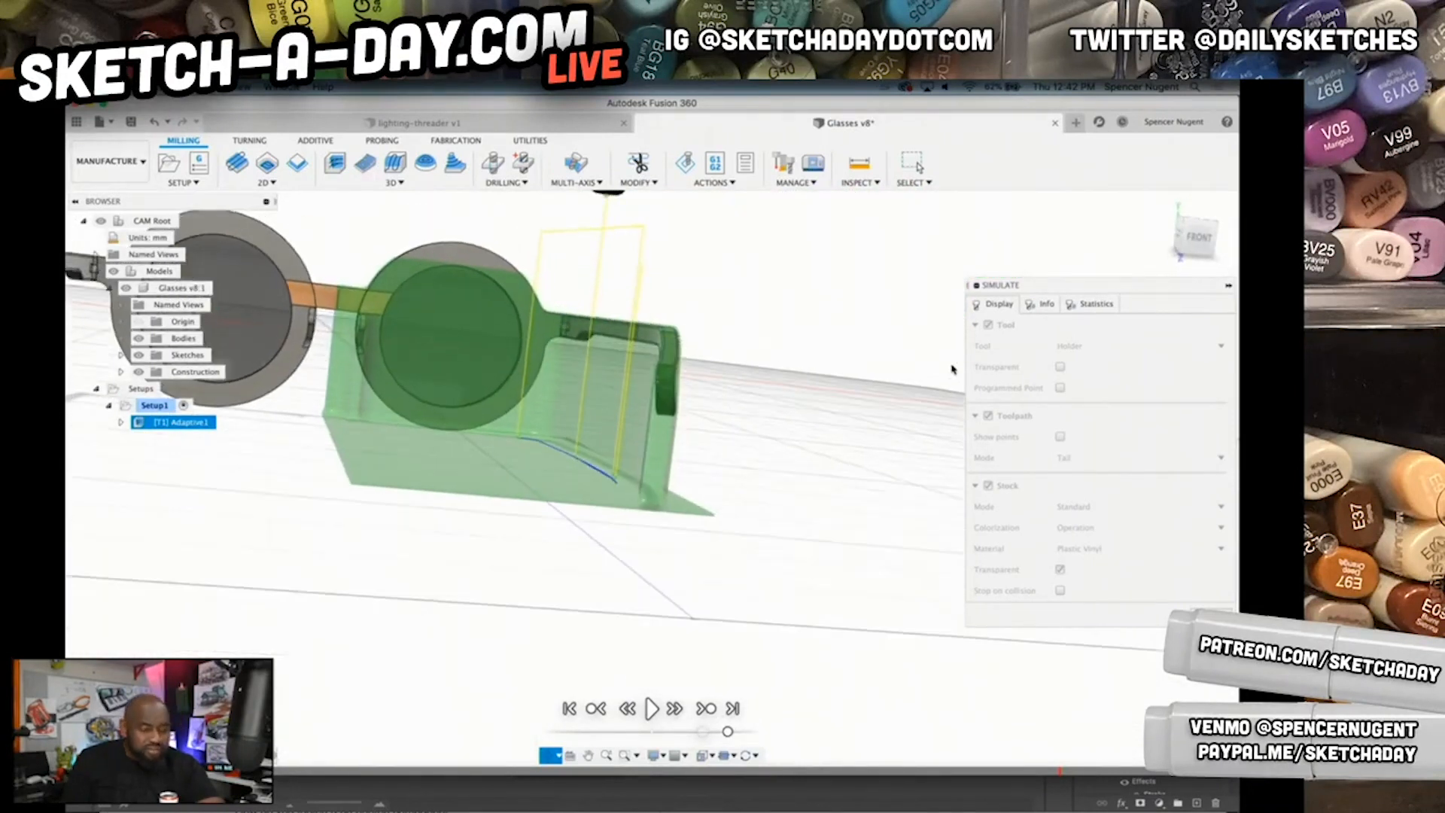
middle_click_drag(698, 454, 637, 316, "shift")
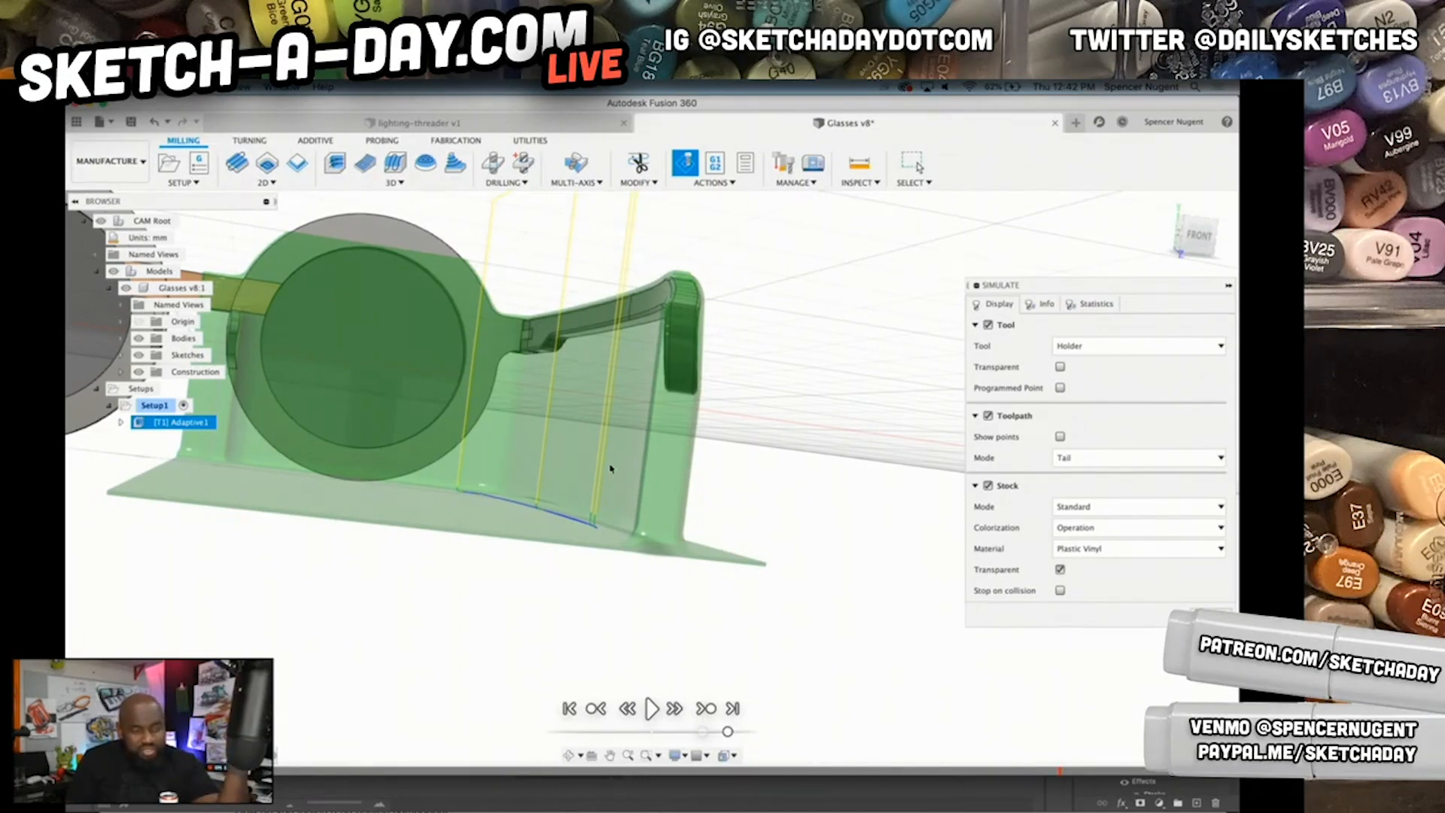
middle_click_drag(774, 635, 798, 542, "shift")
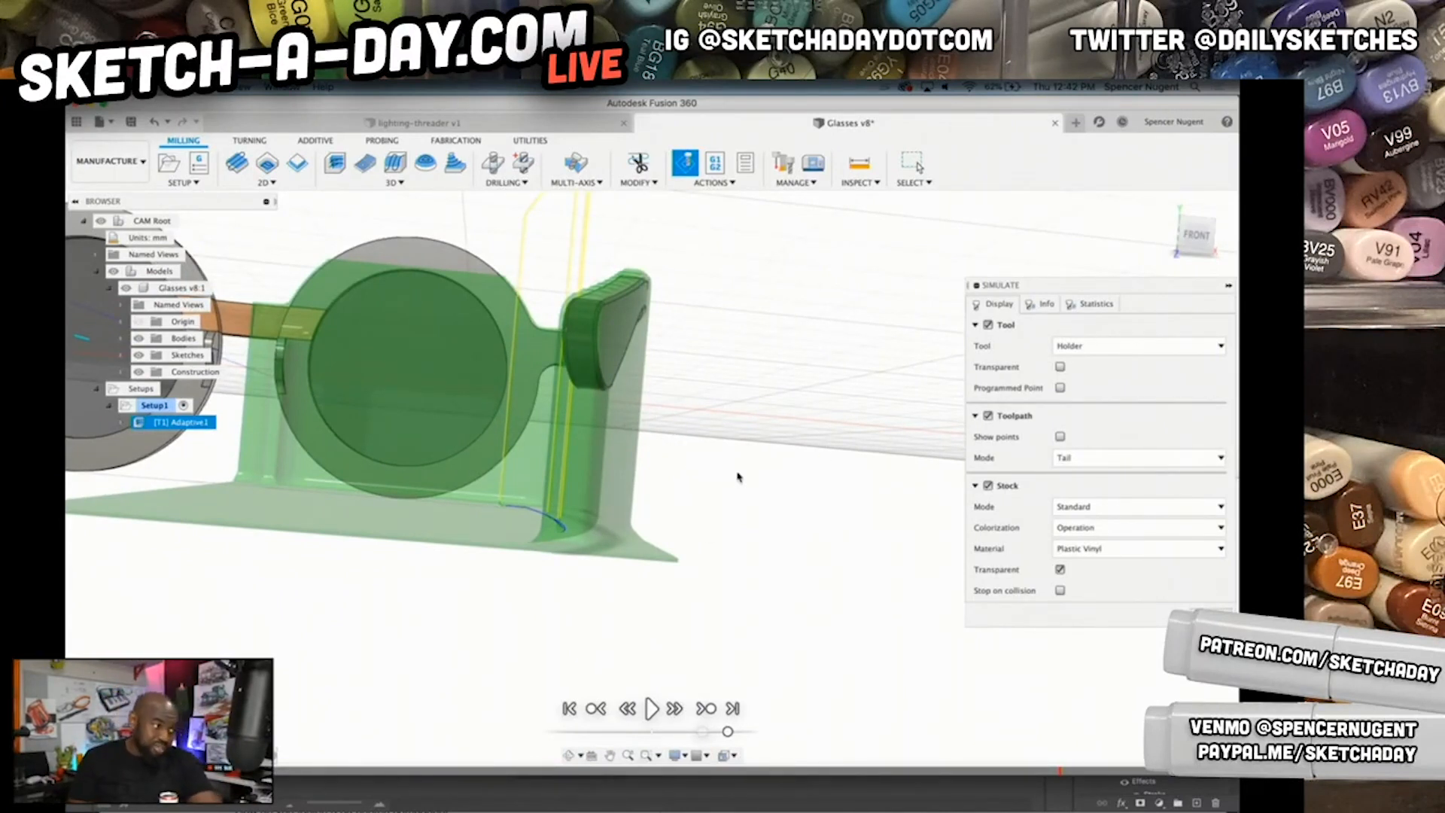
middle_click_drag(812, 456, 794, 430, "shift")
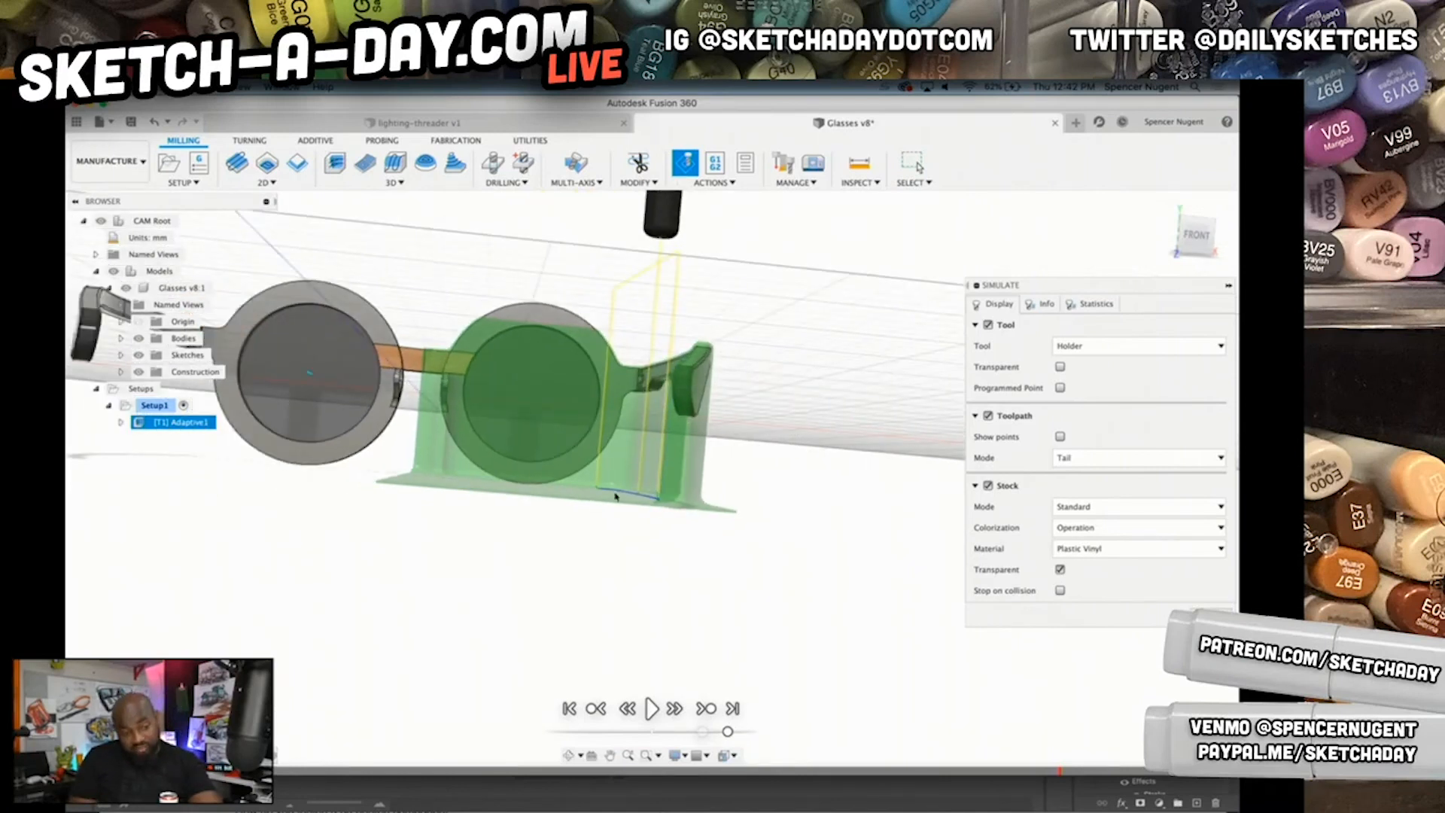
middle_click_drag(666, 476, 655, 512, "shift")
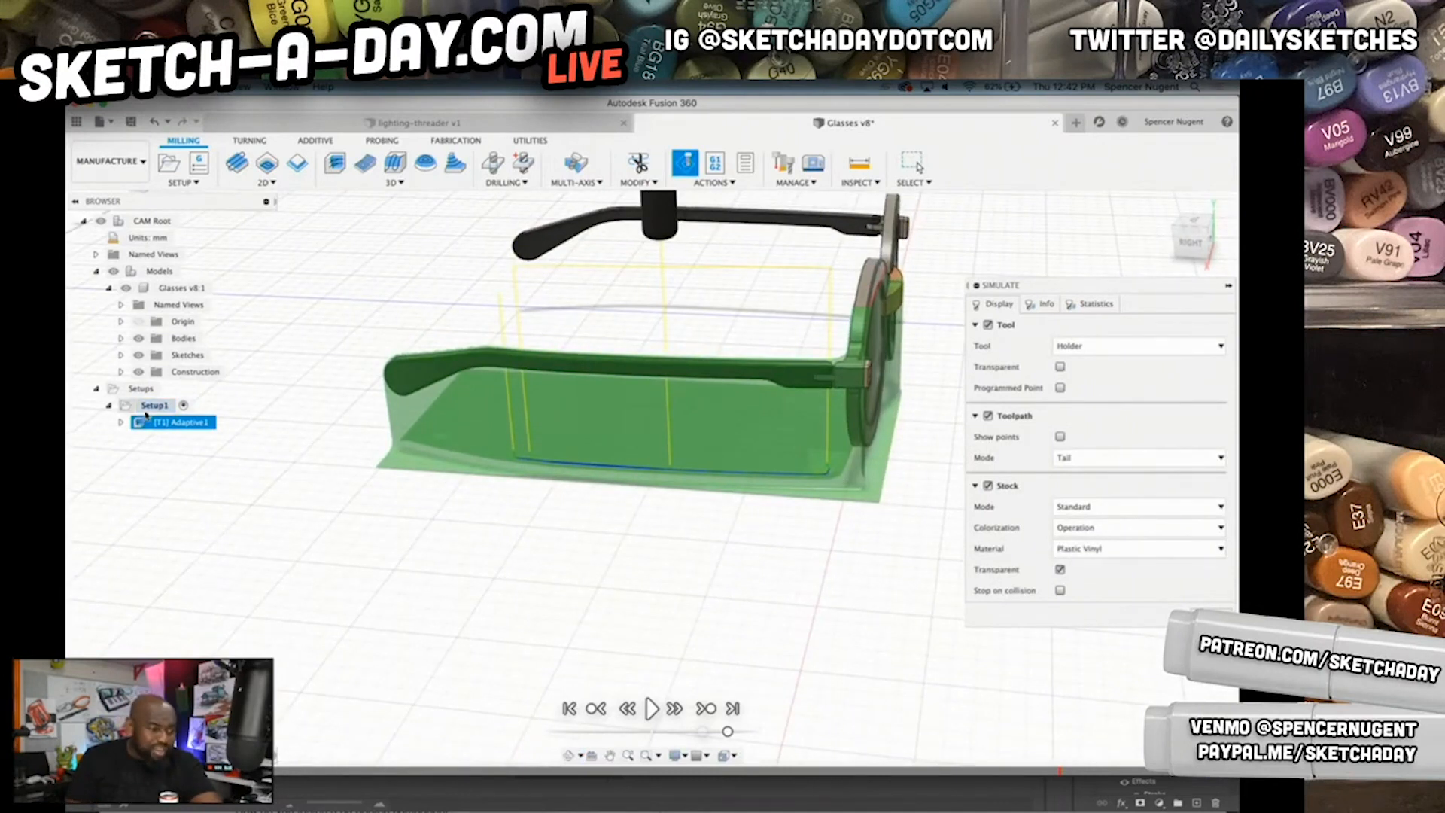
- Switch to the Design workspace and identify the glasses' bodies, checking Body19 and the rim and hinge up close
left_click(121, 167)
left_click(105, 198)
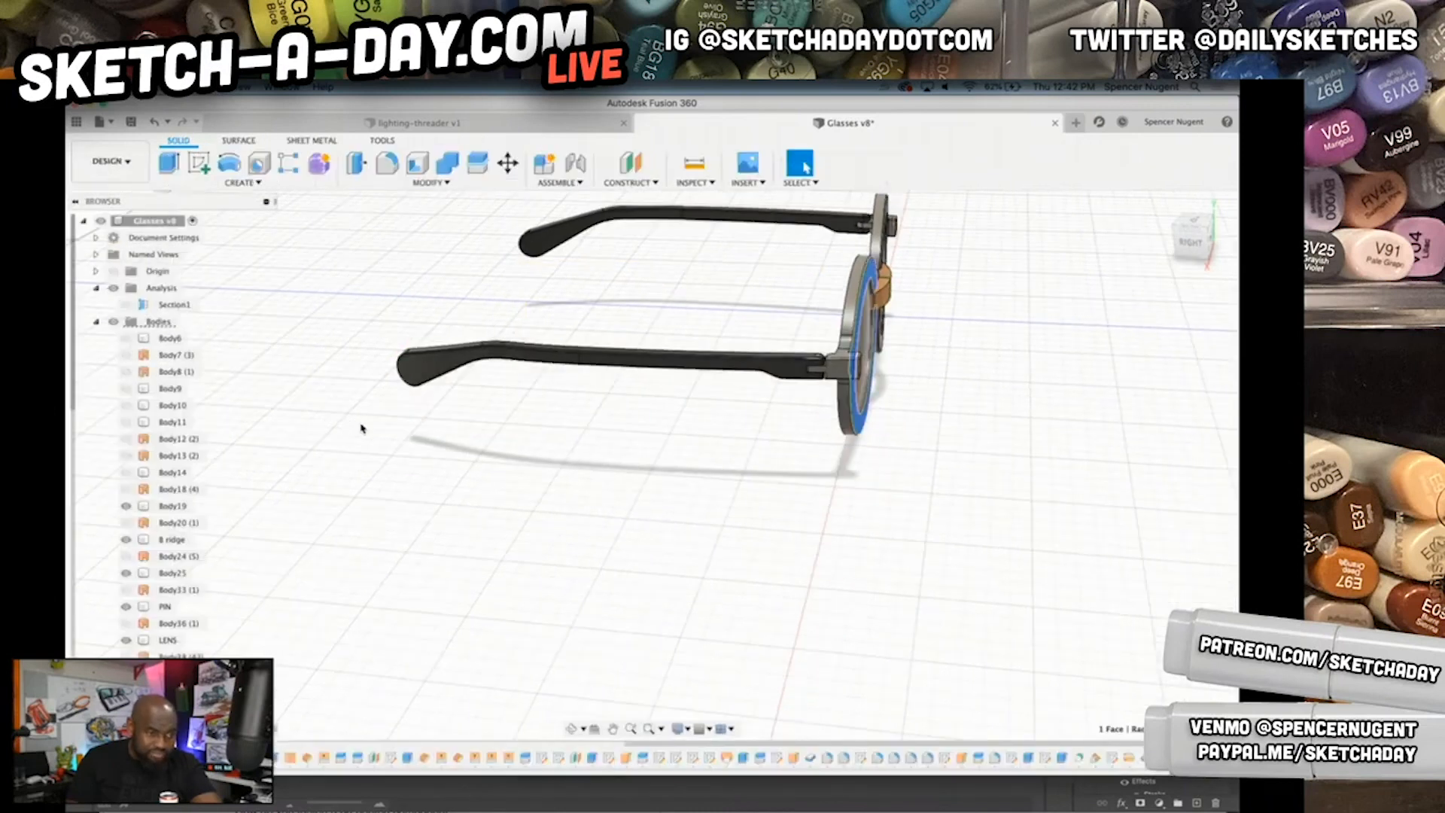
middle_click_drag(820, 570, 721, 633, "shift")
scroll(719, 425, "down", 4)
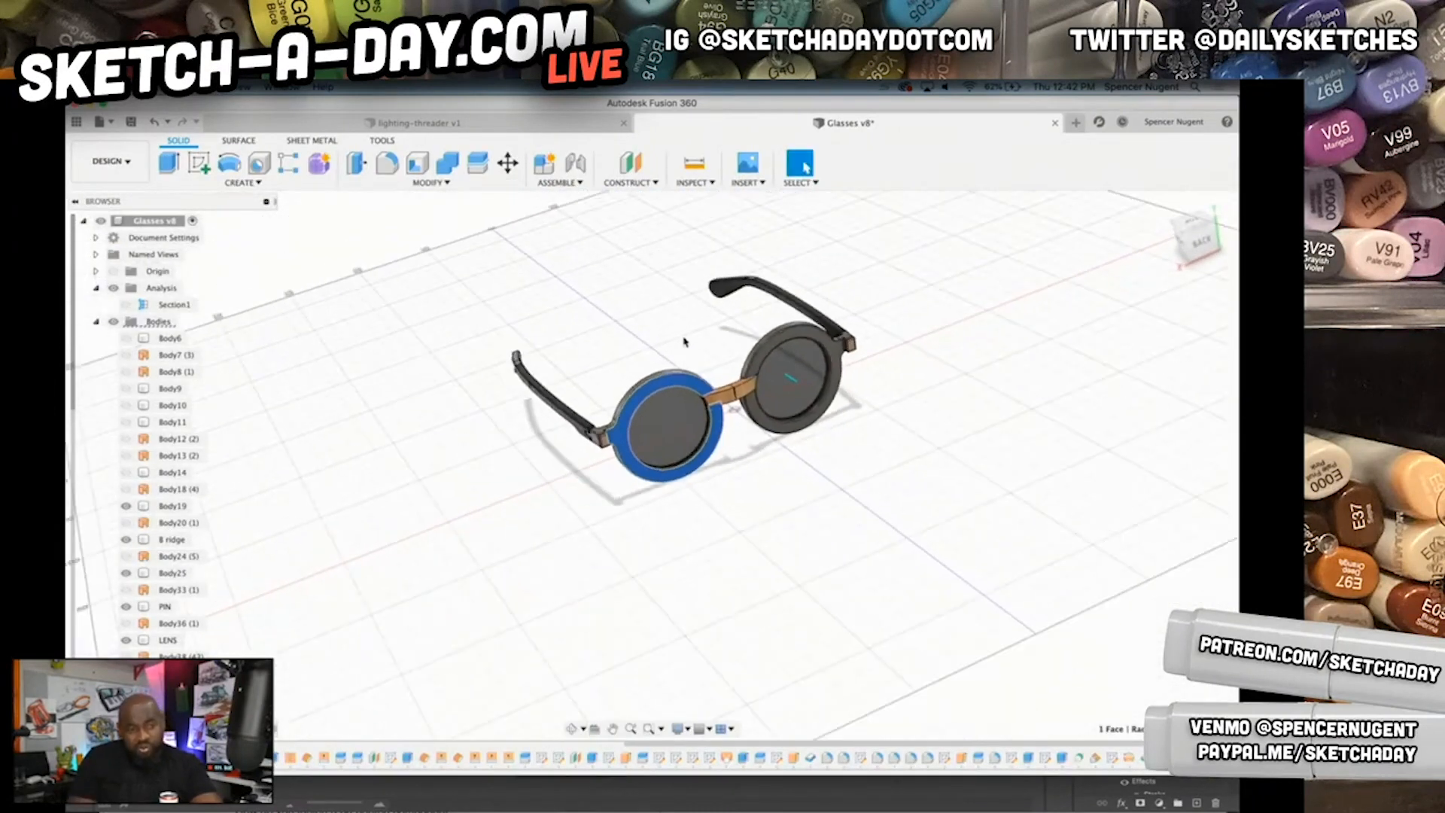
scroll(685, 337, "up", 4)
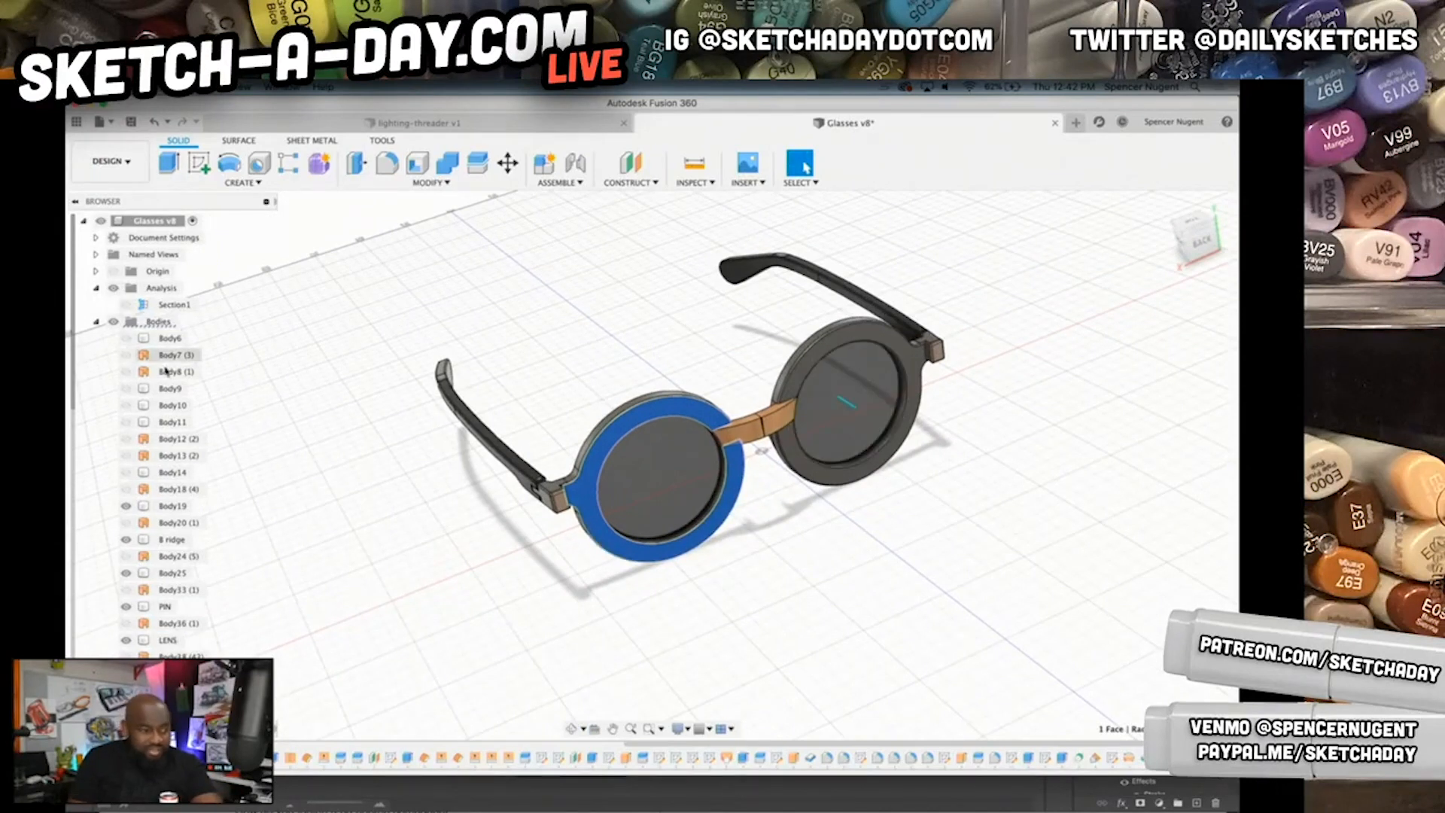
left_click(171, 508)
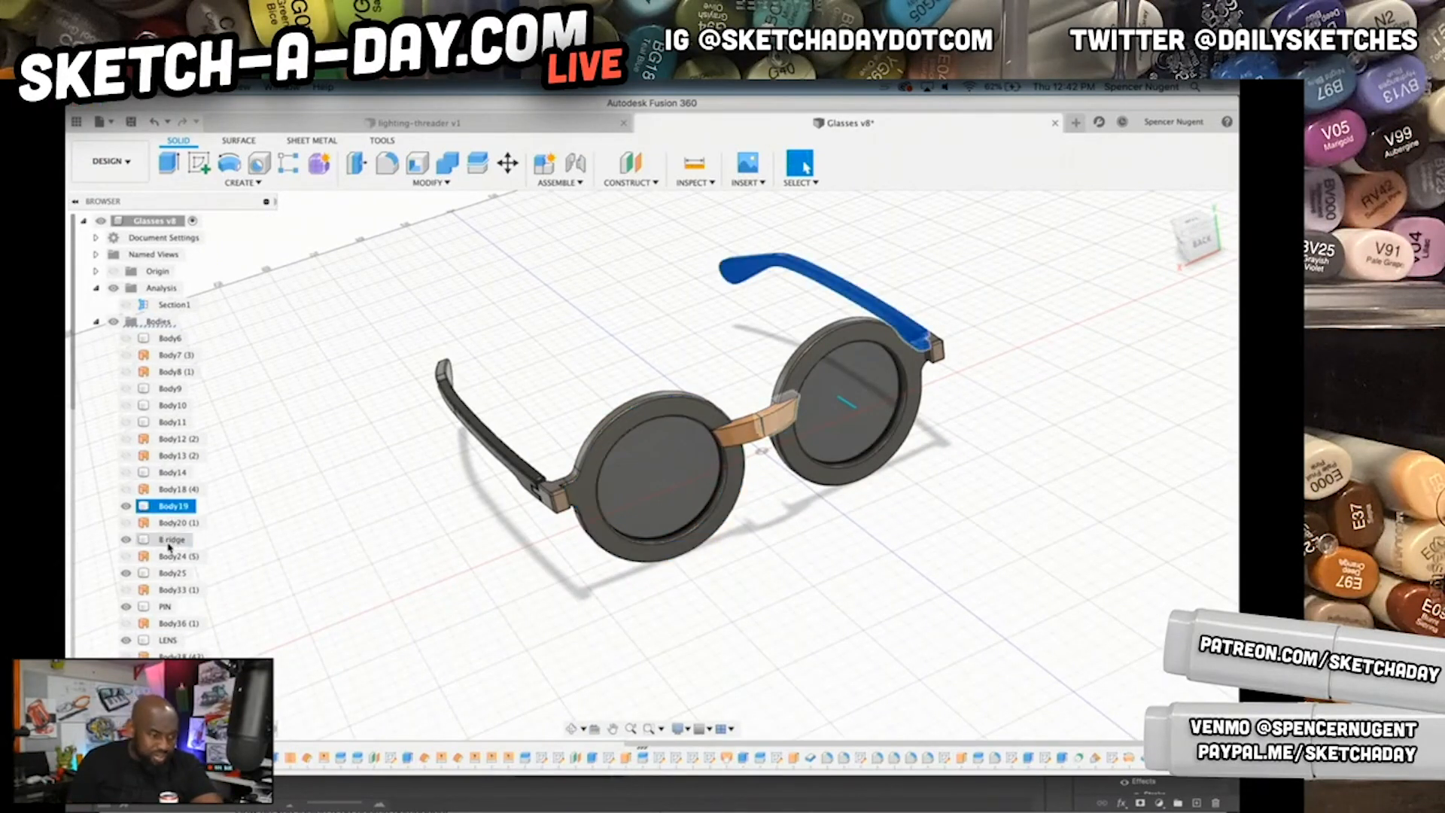
left_click(582, 491)
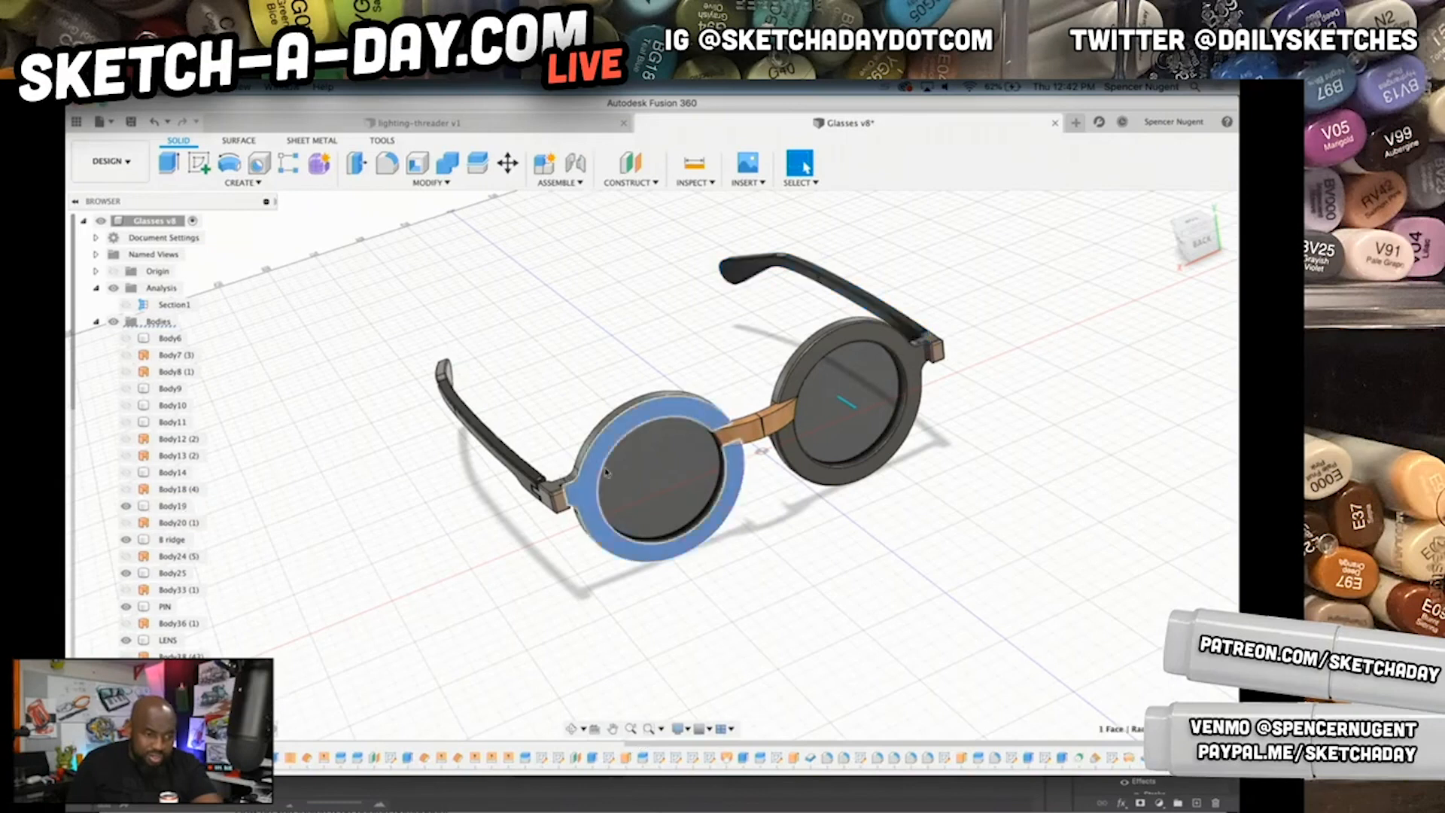
scroll(894, 368, "up", 10)
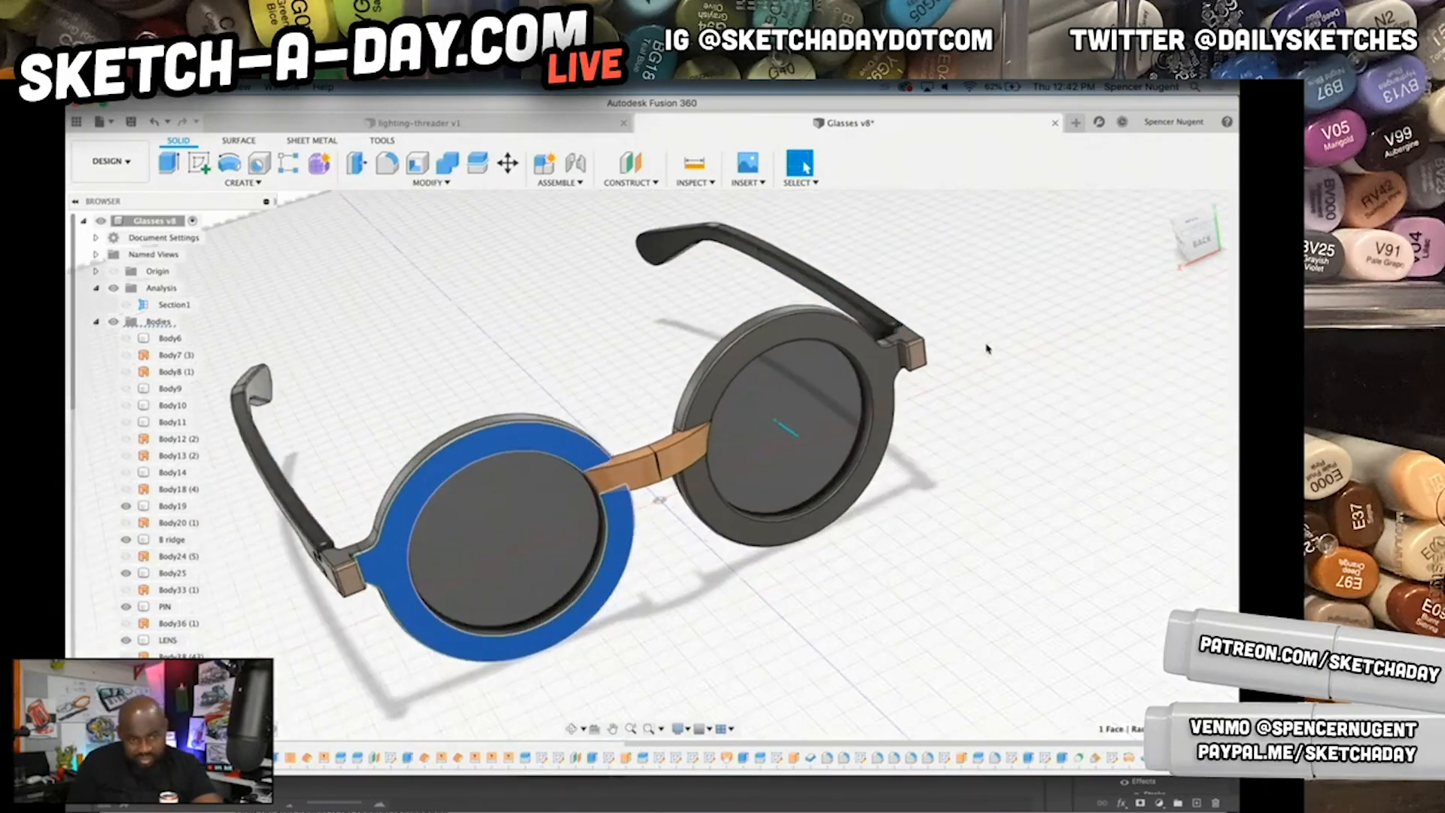
scroll(885, 352, "up", 3)
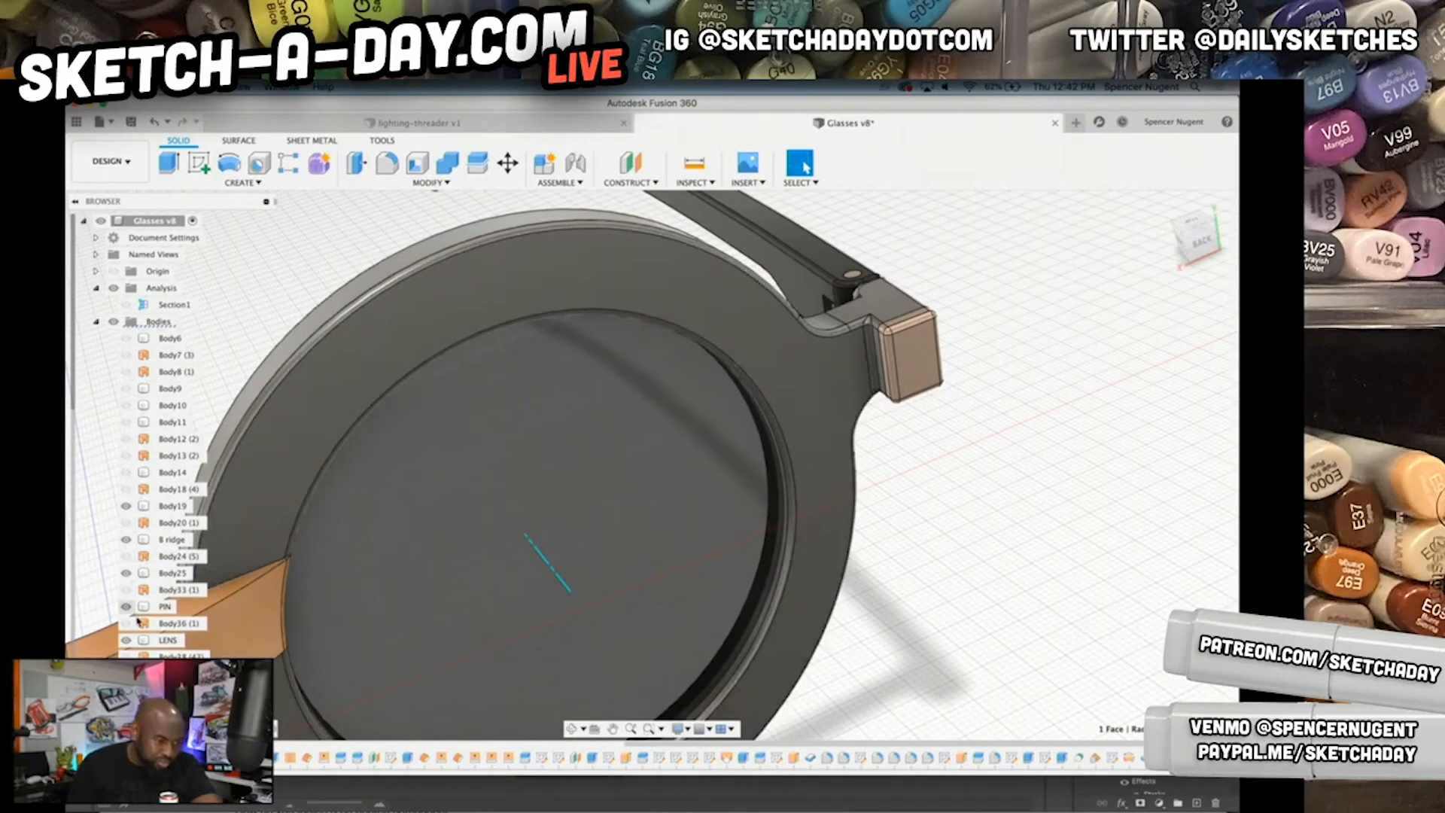
left_click(169, 623)
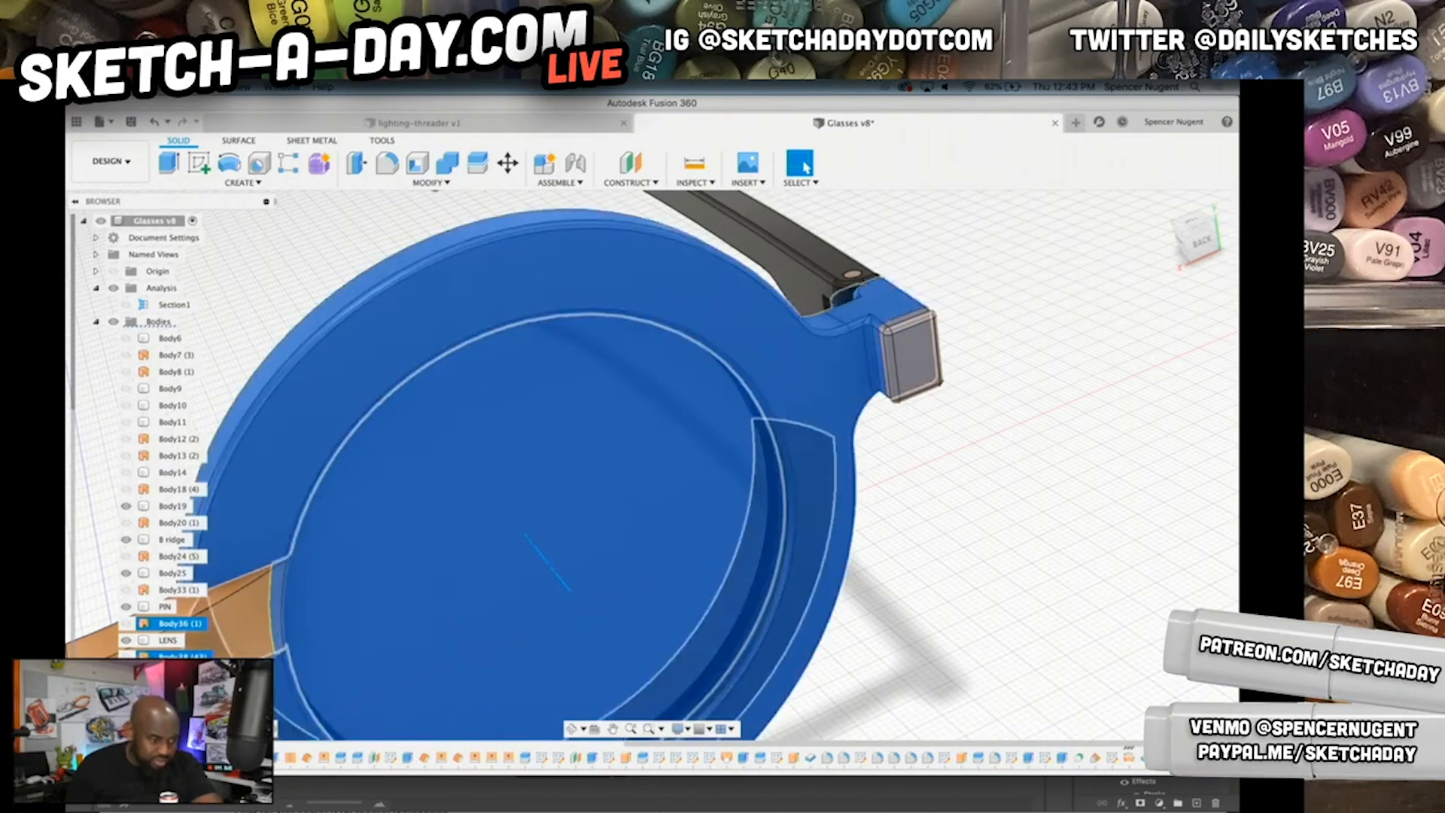
left_click(170, 590, "super")
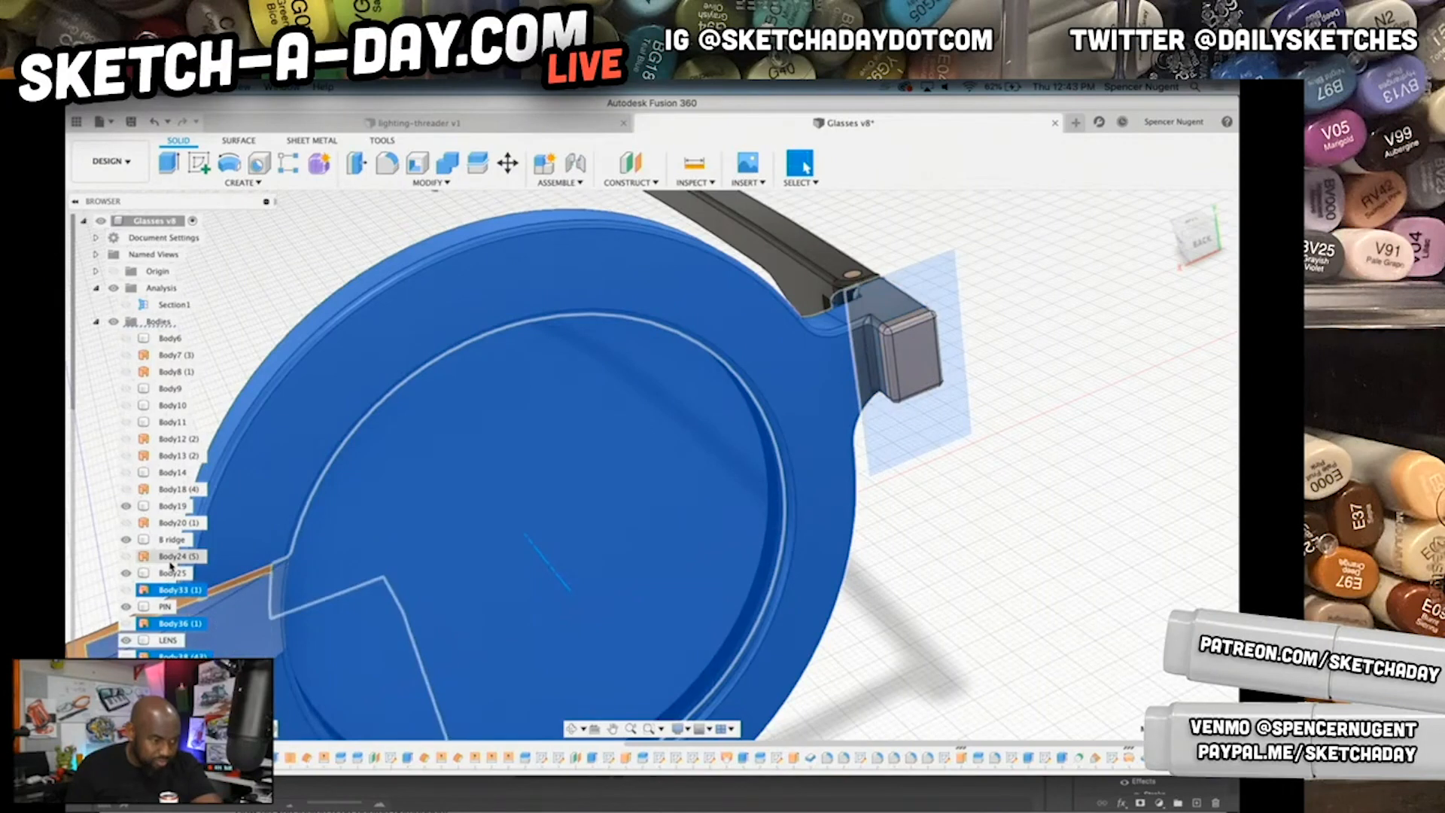
left_click(169, 556, "super")
left_click(170, 522, "super")
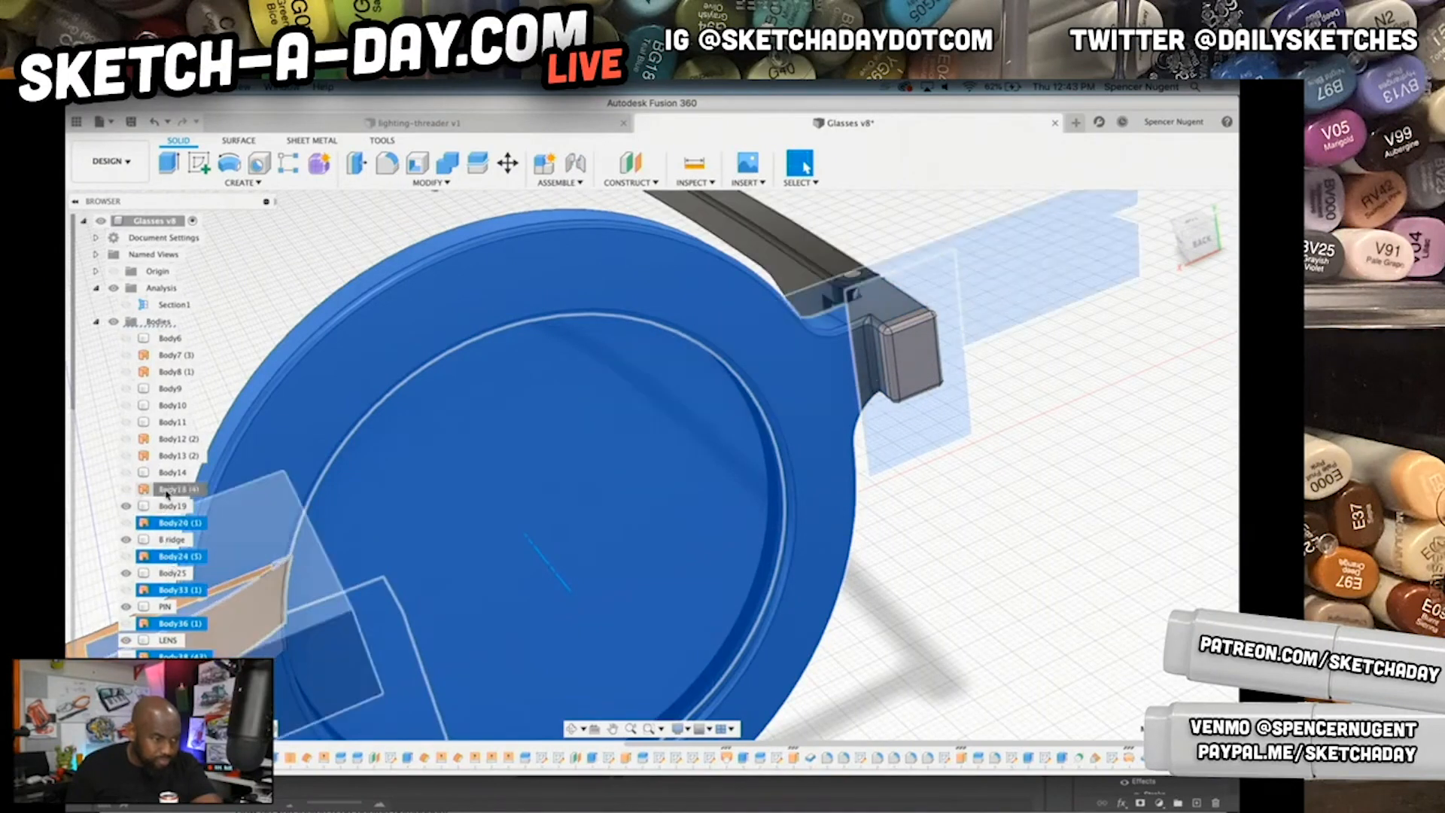
left_click(169, 490, "super")
left_click(170, 340, "shift")
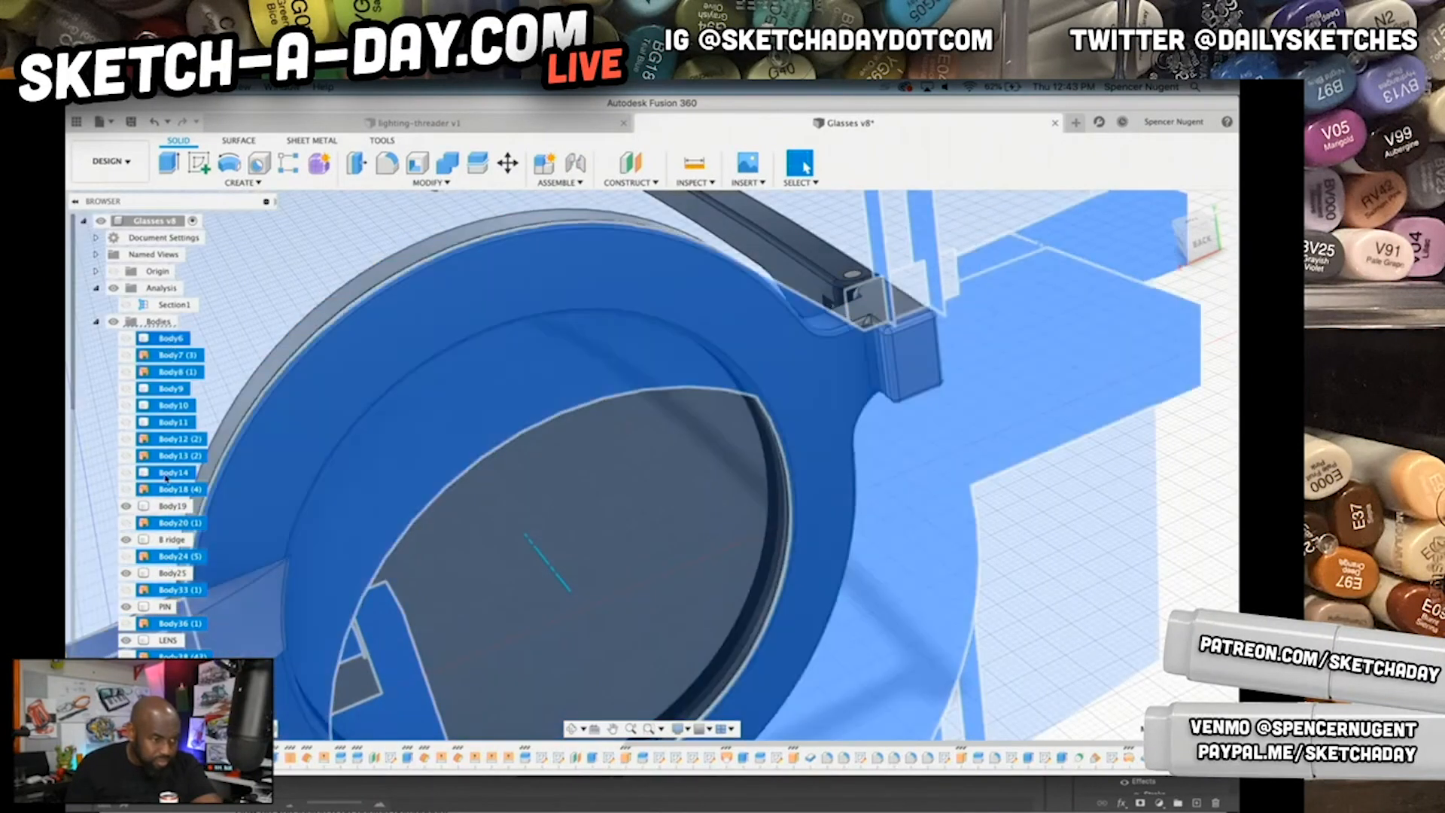
right_click(167, 473)
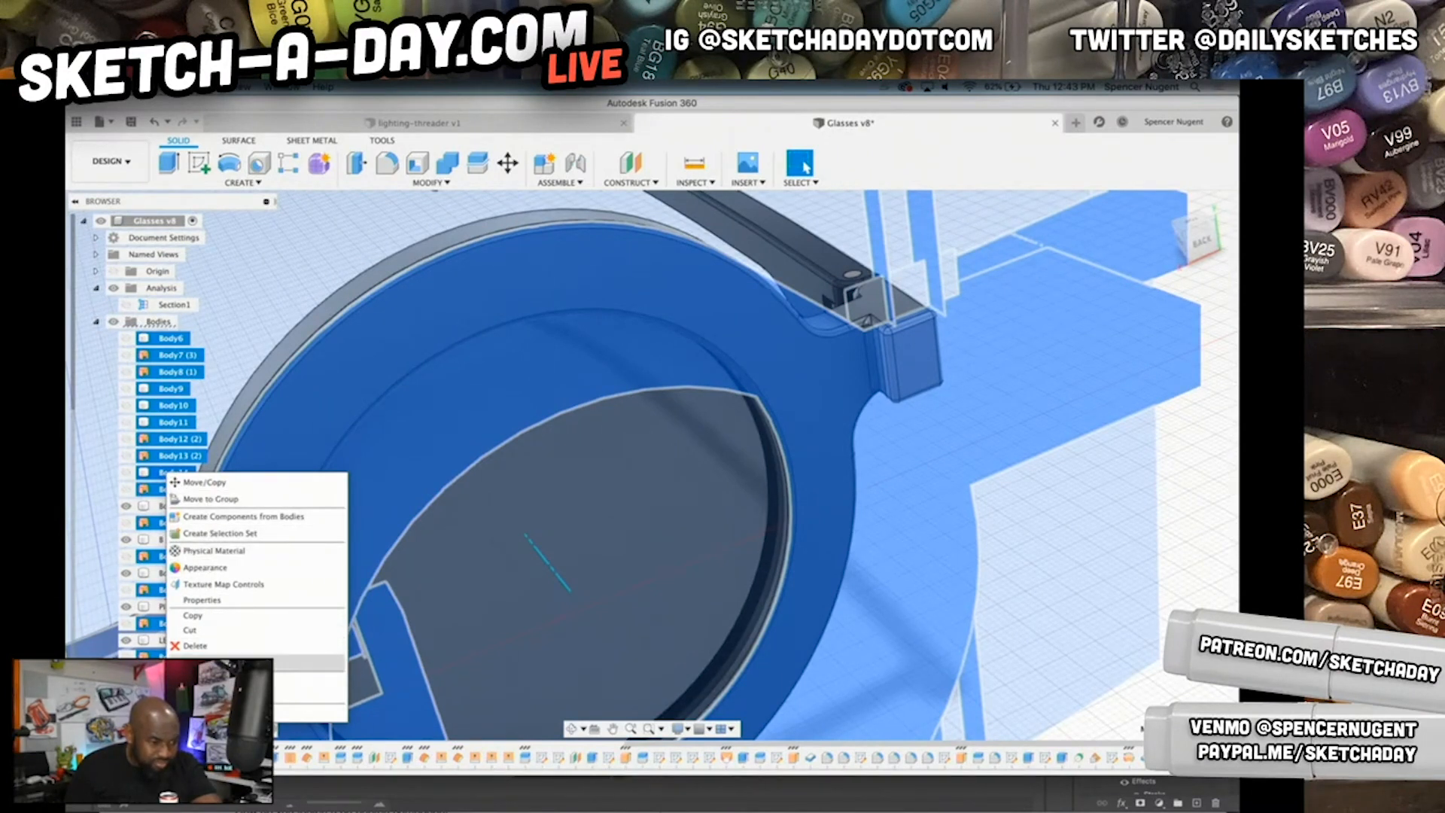
left_click(685, 125)
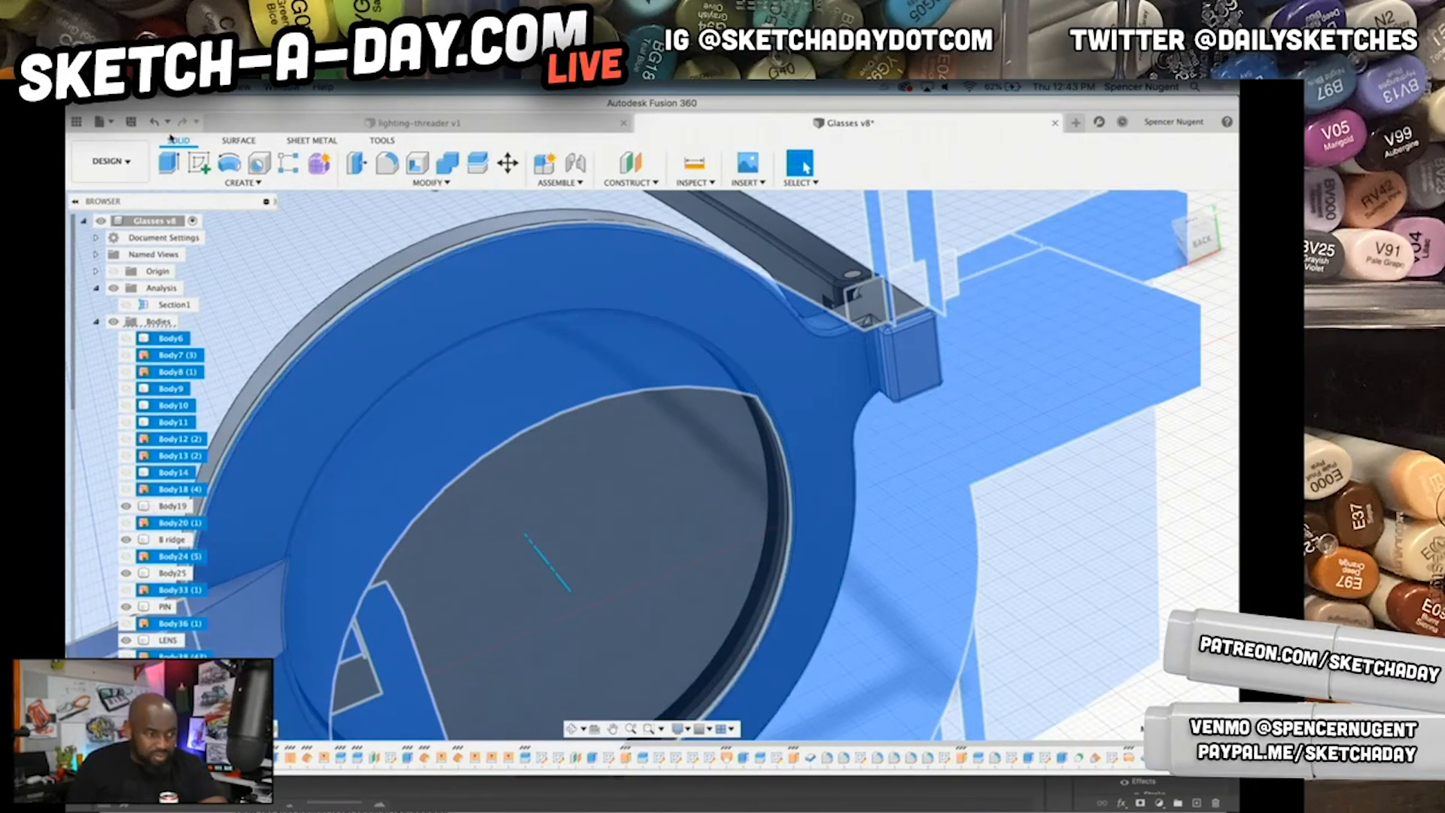
left_click(174, 88)
mouse_move(208, 87)
key("Escape")
- Create a new group under Bodies and move the hidden bodies Body6 through Body18 and Body20 into it
left_click(154, 323)
right_click(148, 326)
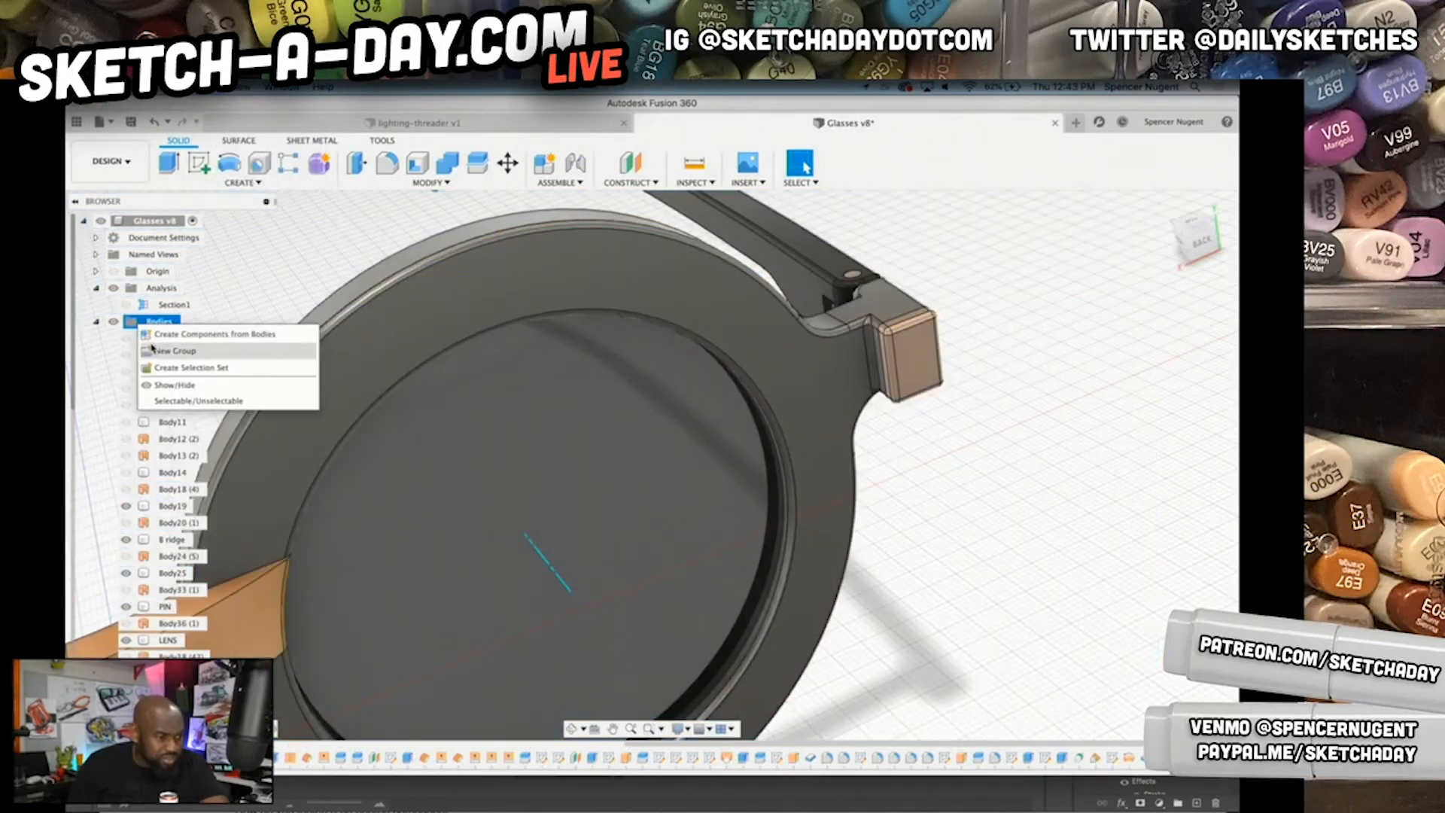
left_click(170, 351)
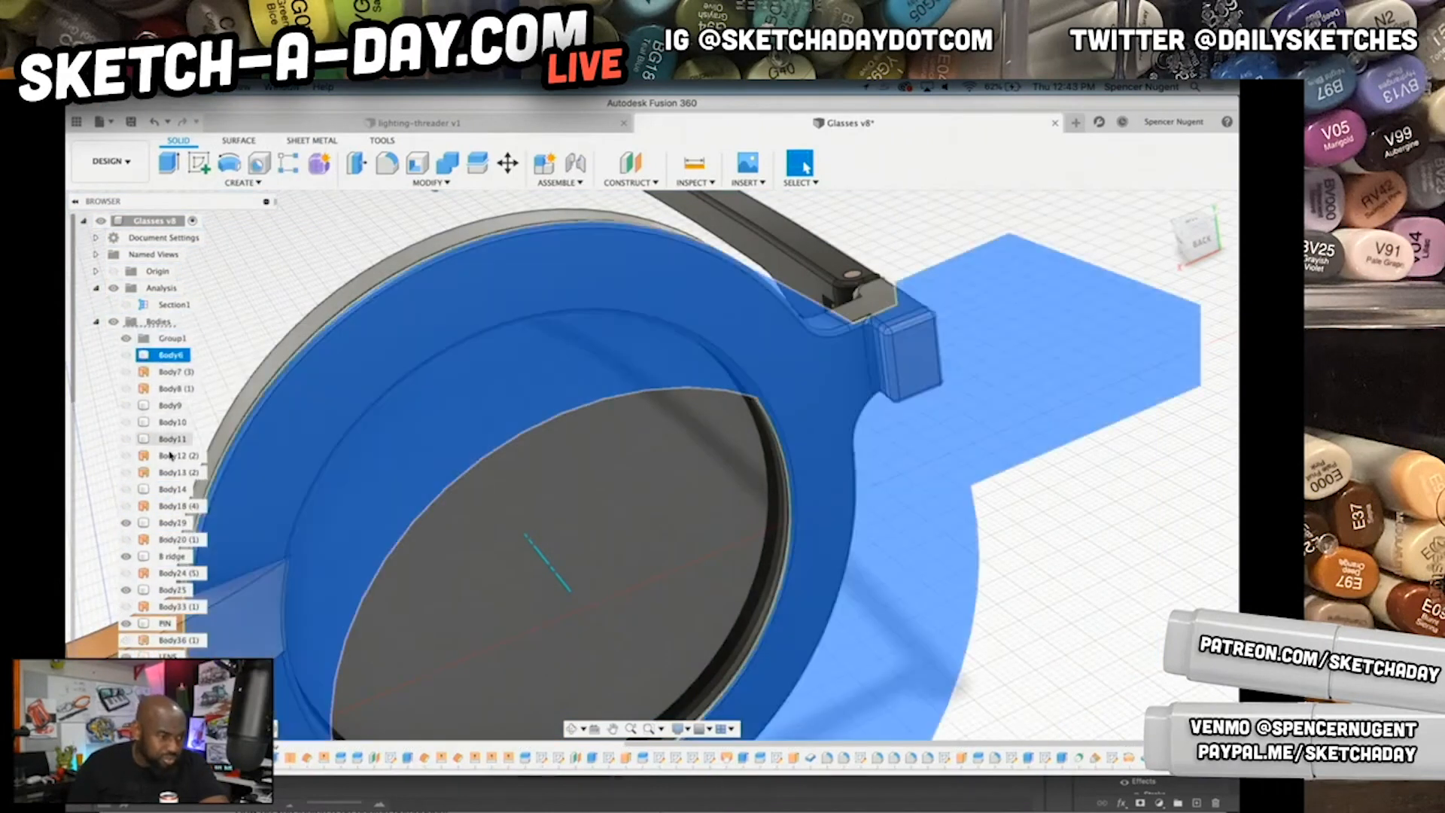
left_click(172, 505, "shift")
left_click_drag(167, 363, 168, 340)
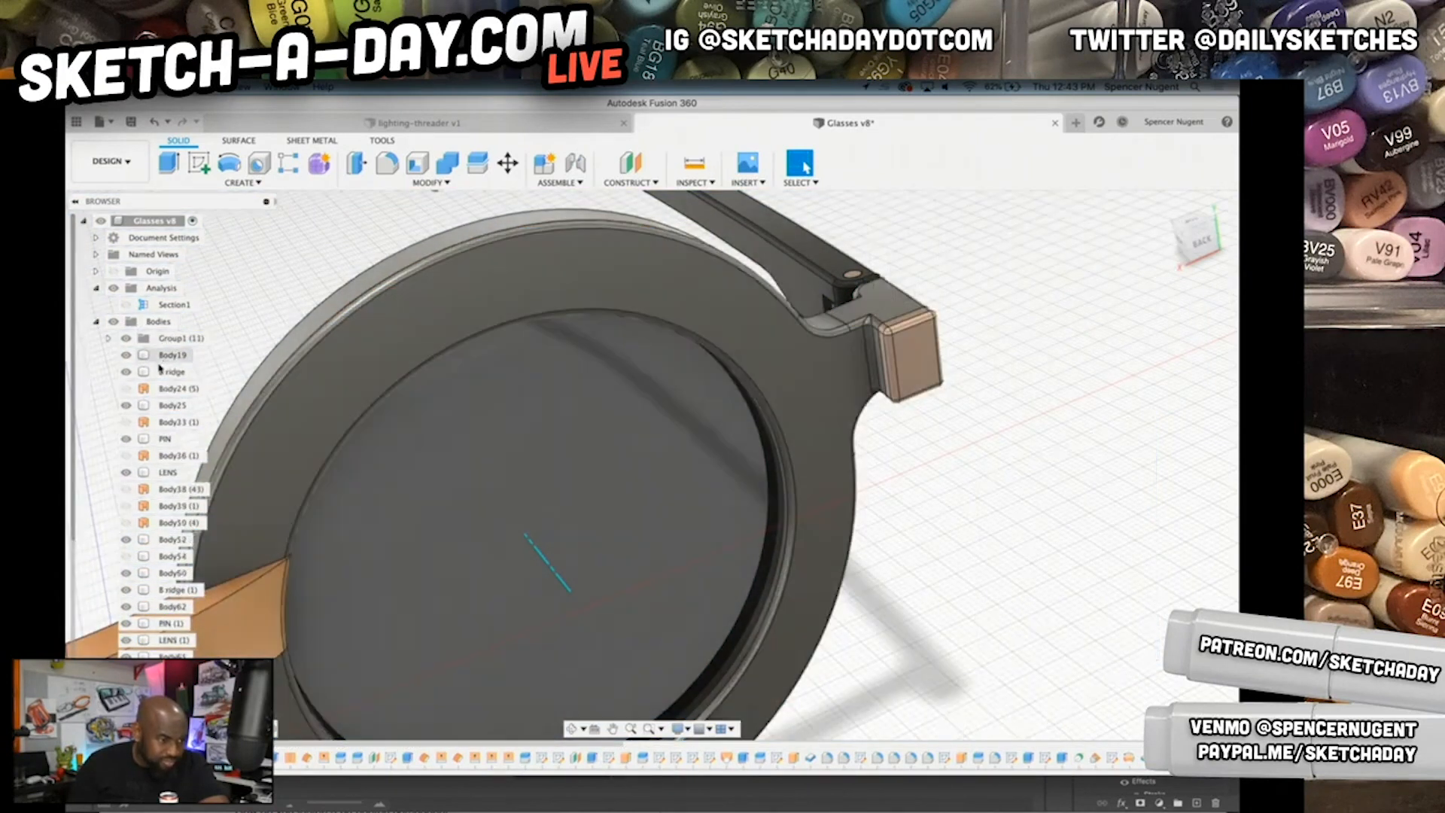
- Move the hidden bodies Body24, Body33, Body36, Body38, Body39, Body50 and Body54 into Group1
left_click(161, 389)
left_click(162, 422, "super")
left_click(162, 455, "super")
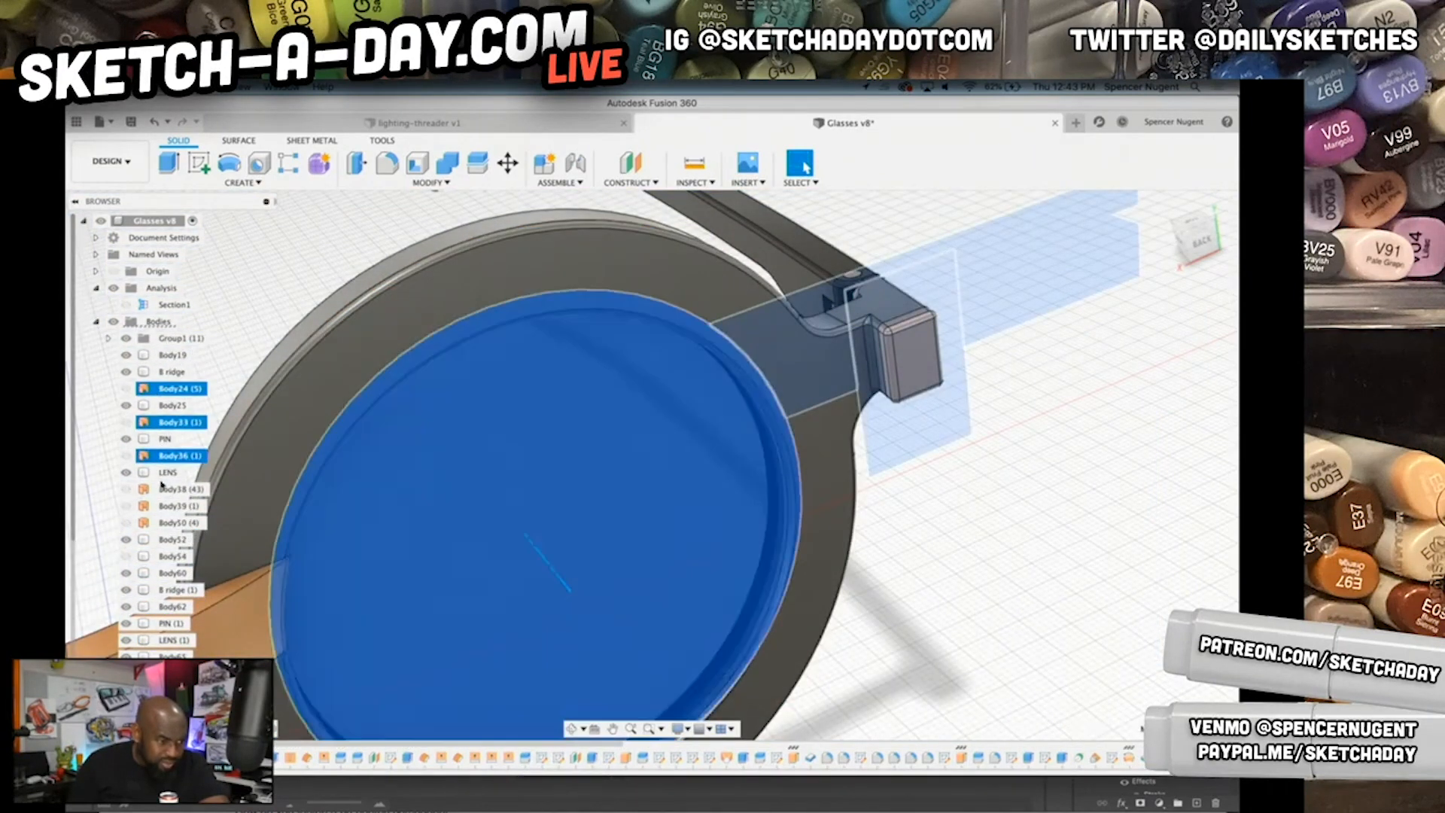
left_click(162, 489, "super")
left_click(162, 523, "shift")
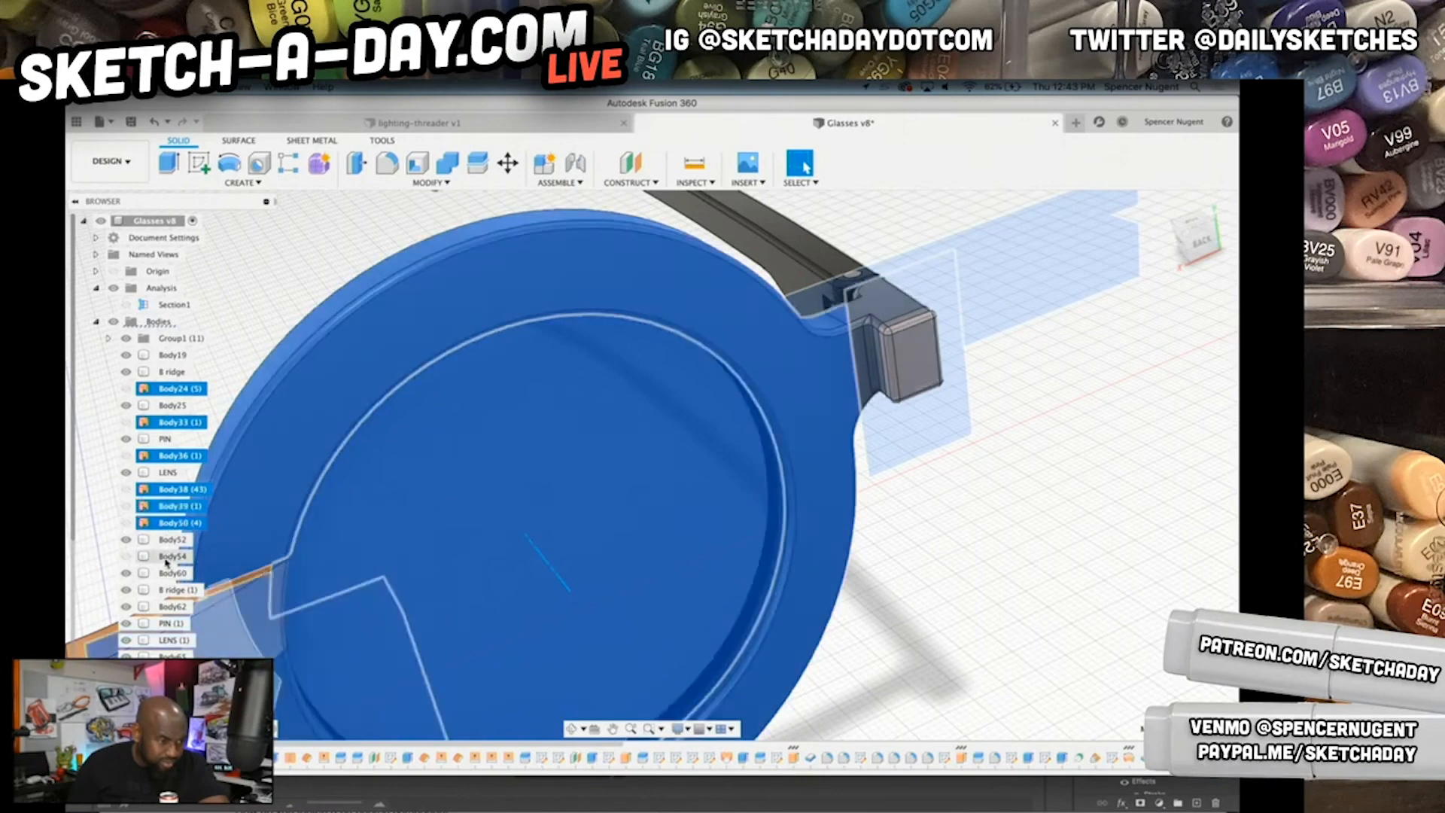
left_click(168, 557, "super")
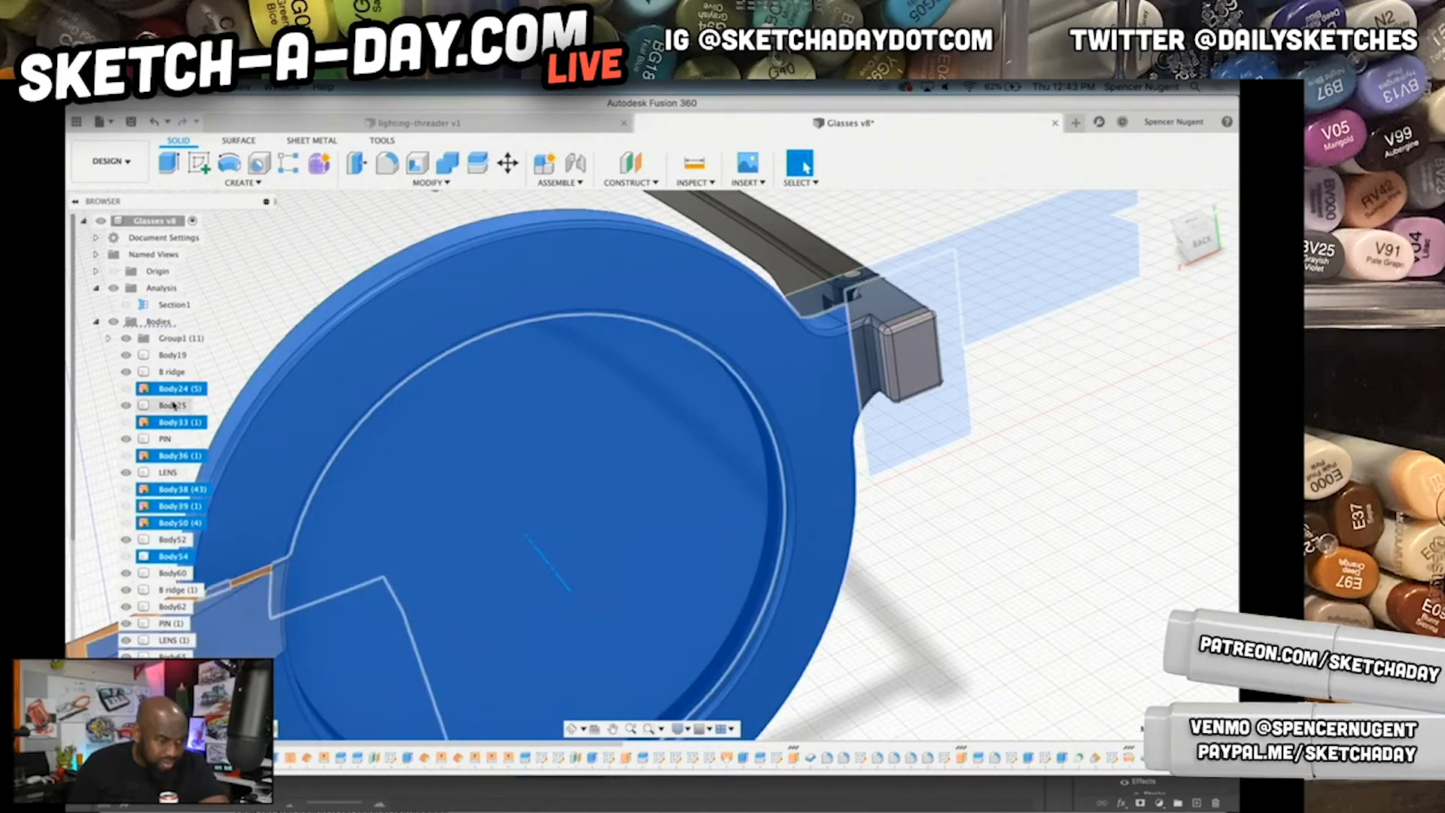
left_click_drag(174, 389, 174, 340)
- Examine both lens rims and the bridge of the glasses straight on in the Back view
middle_click_drag(463, 404, 784, 354)
scroll(783, 354, "down", 3)
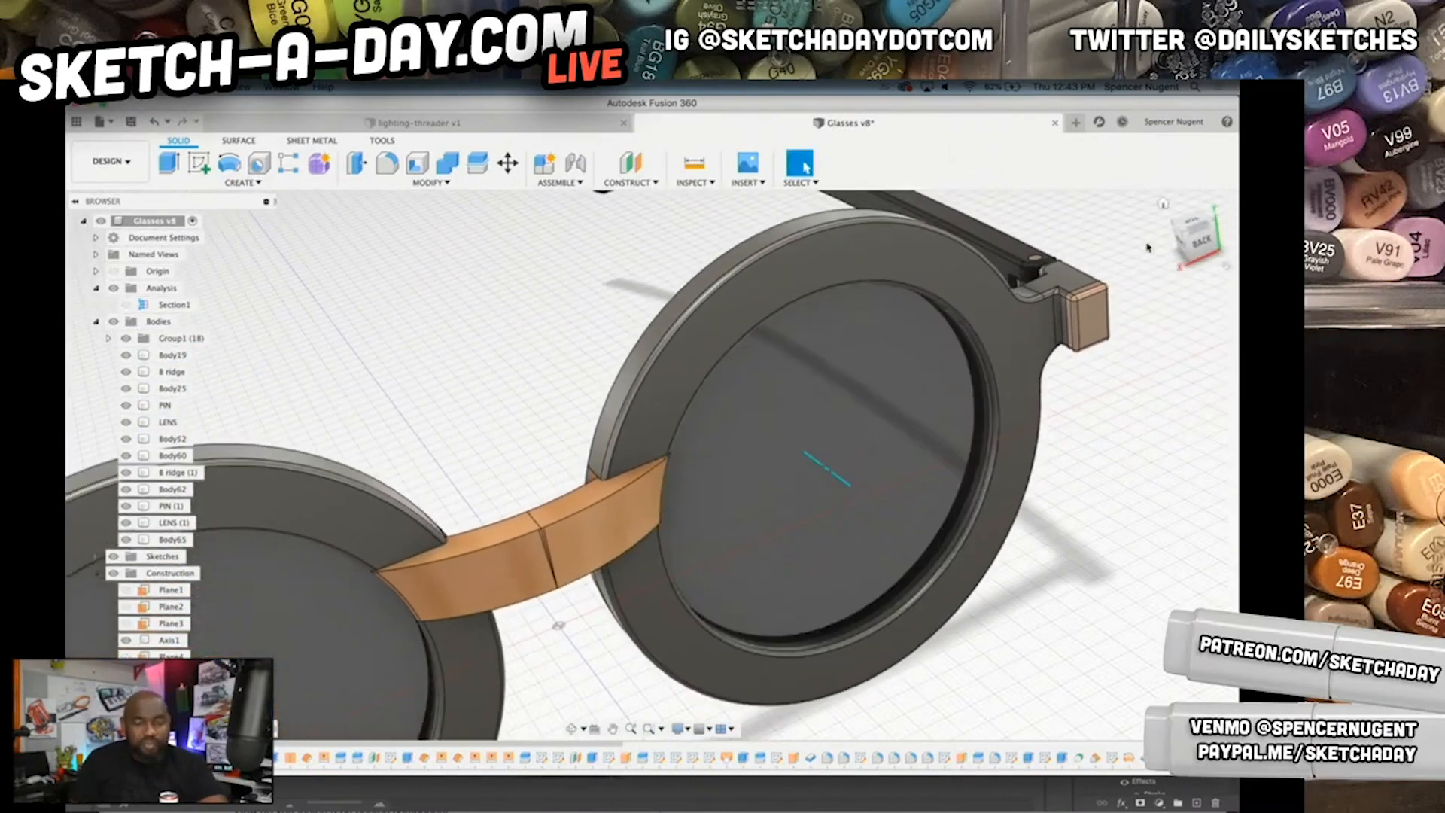
left_click(1202, 241)
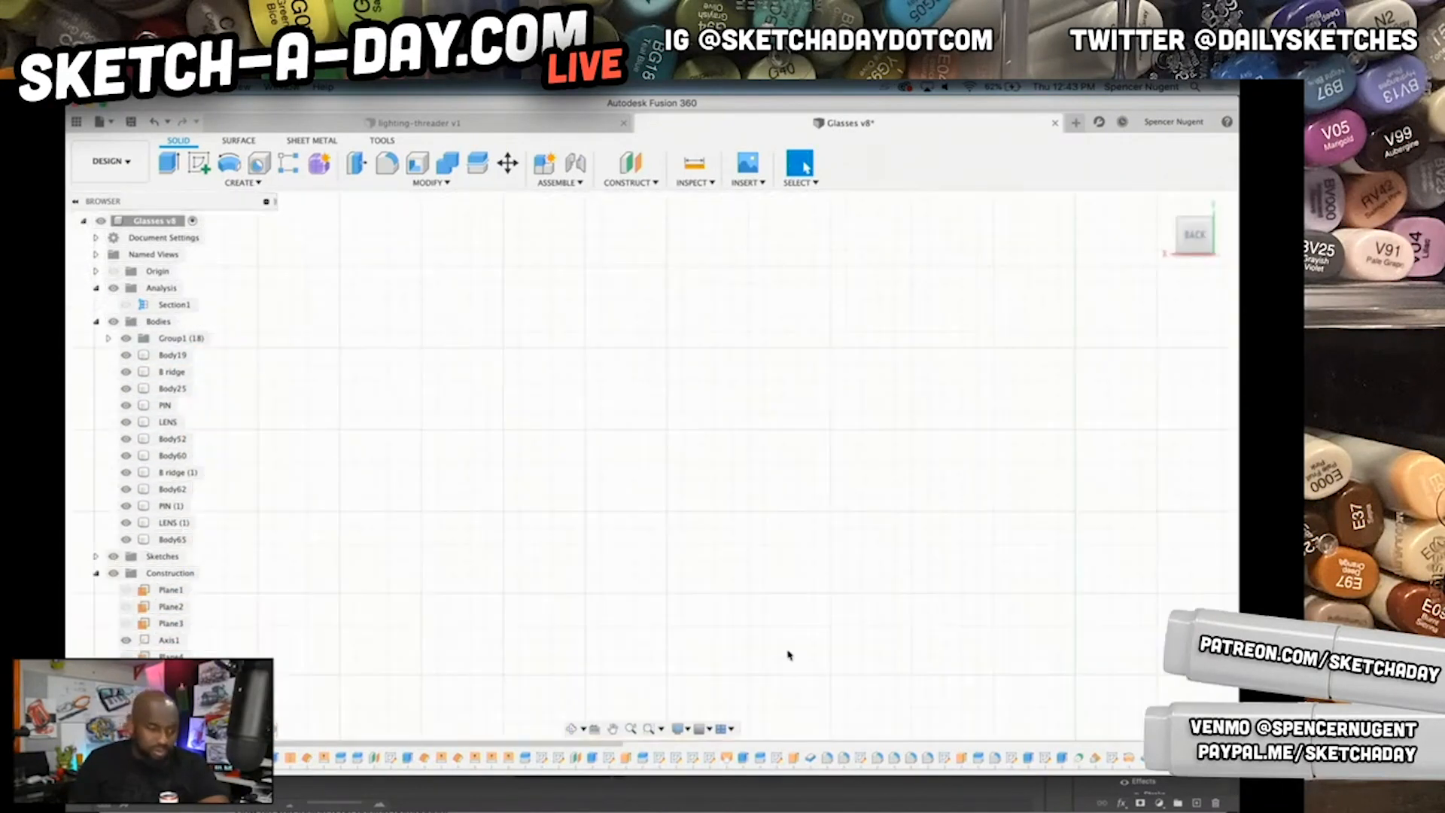
middle_click_drag(782, 557, 784, 489)
scroll(762, 555, "down", 5)
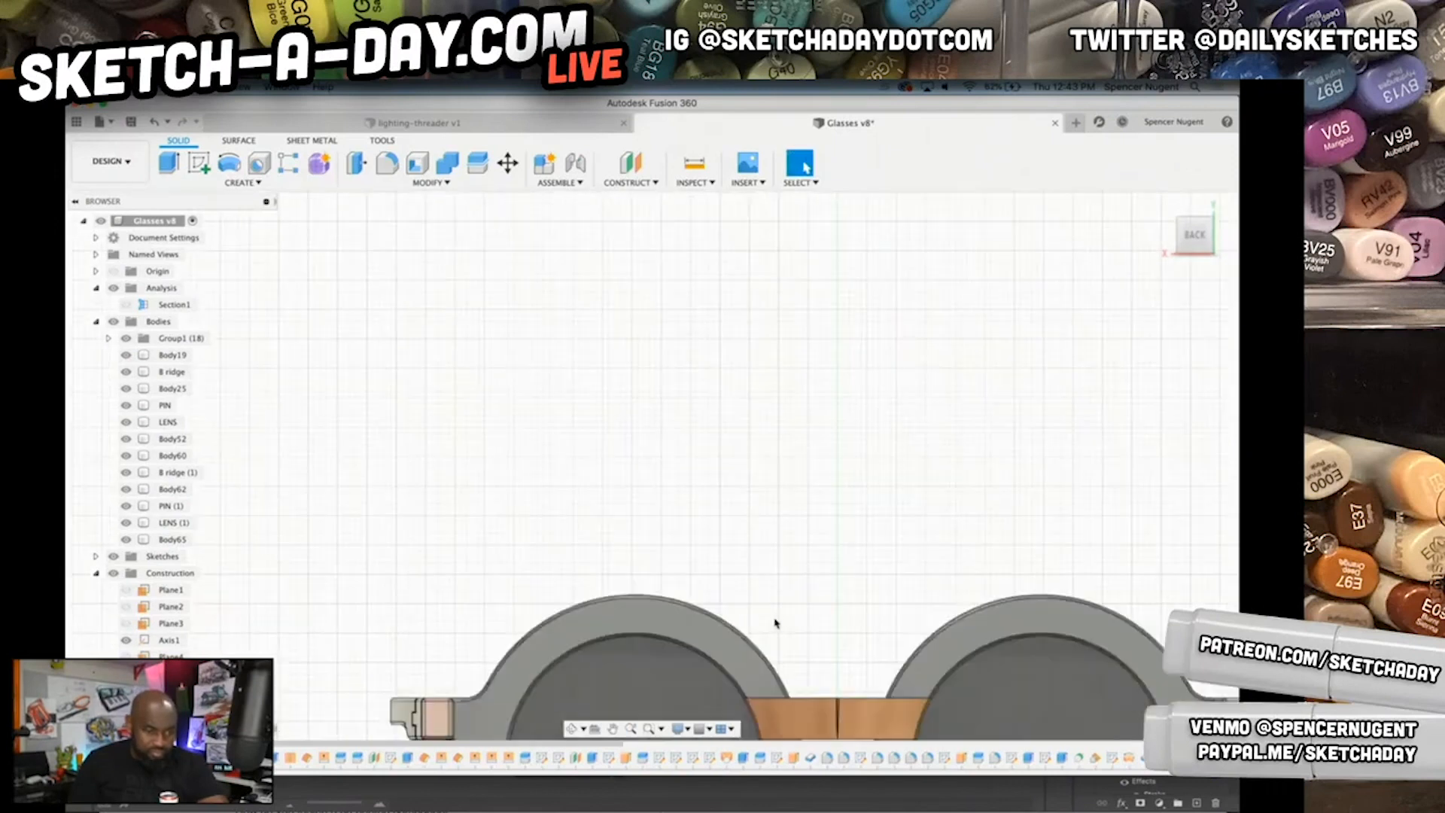
middle_click_drag(774, 623, 732, 386)
middle_click_drag(782, 532, 713, 490)
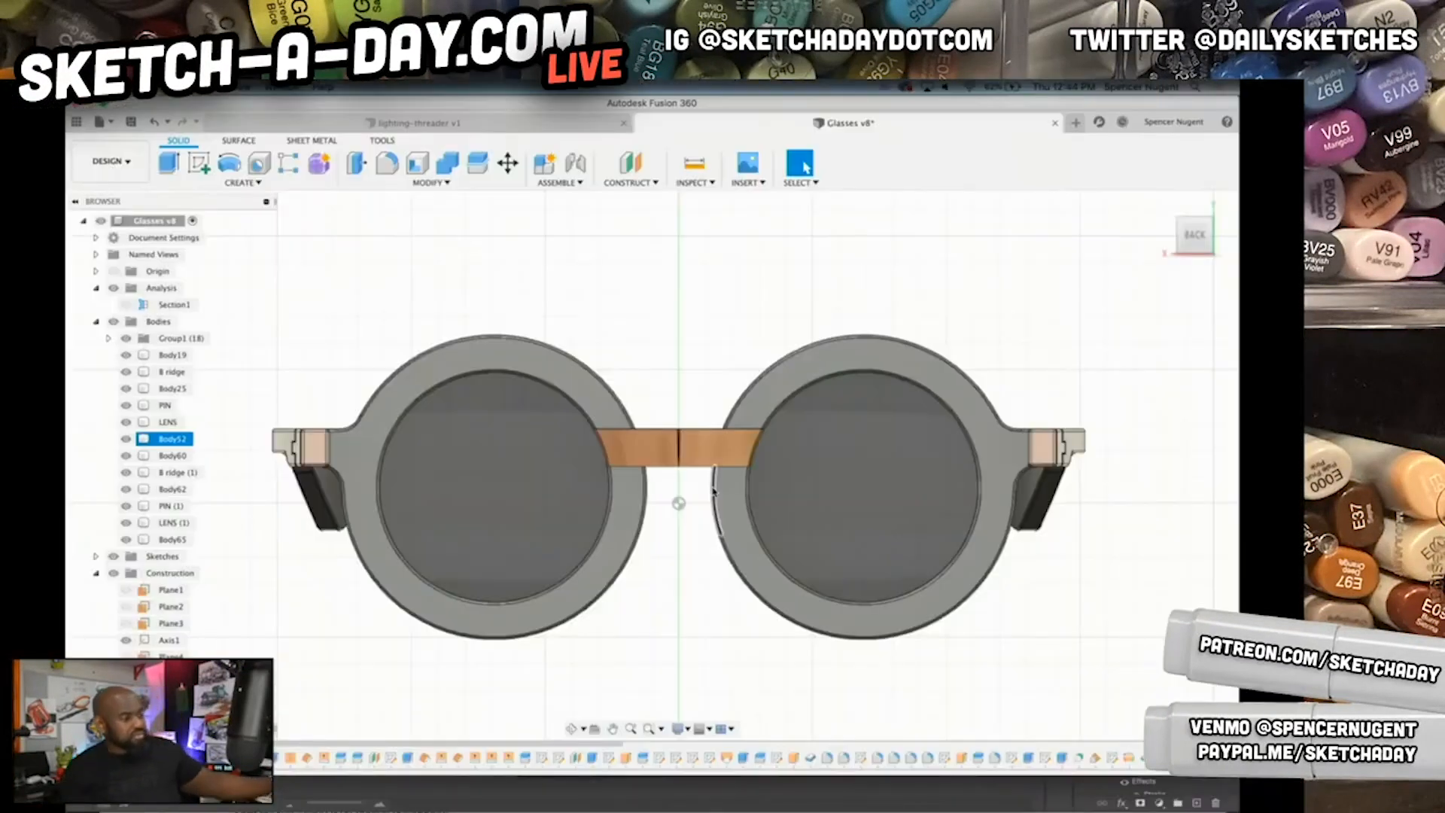
- Hide both lens bodies, LENS and LENS (1), so only the frame parts and temple arms stay displayed
middle_click_drag(757, 606, 430, 609, "shift")
middle_click_drag(819, 590, 628, 506)
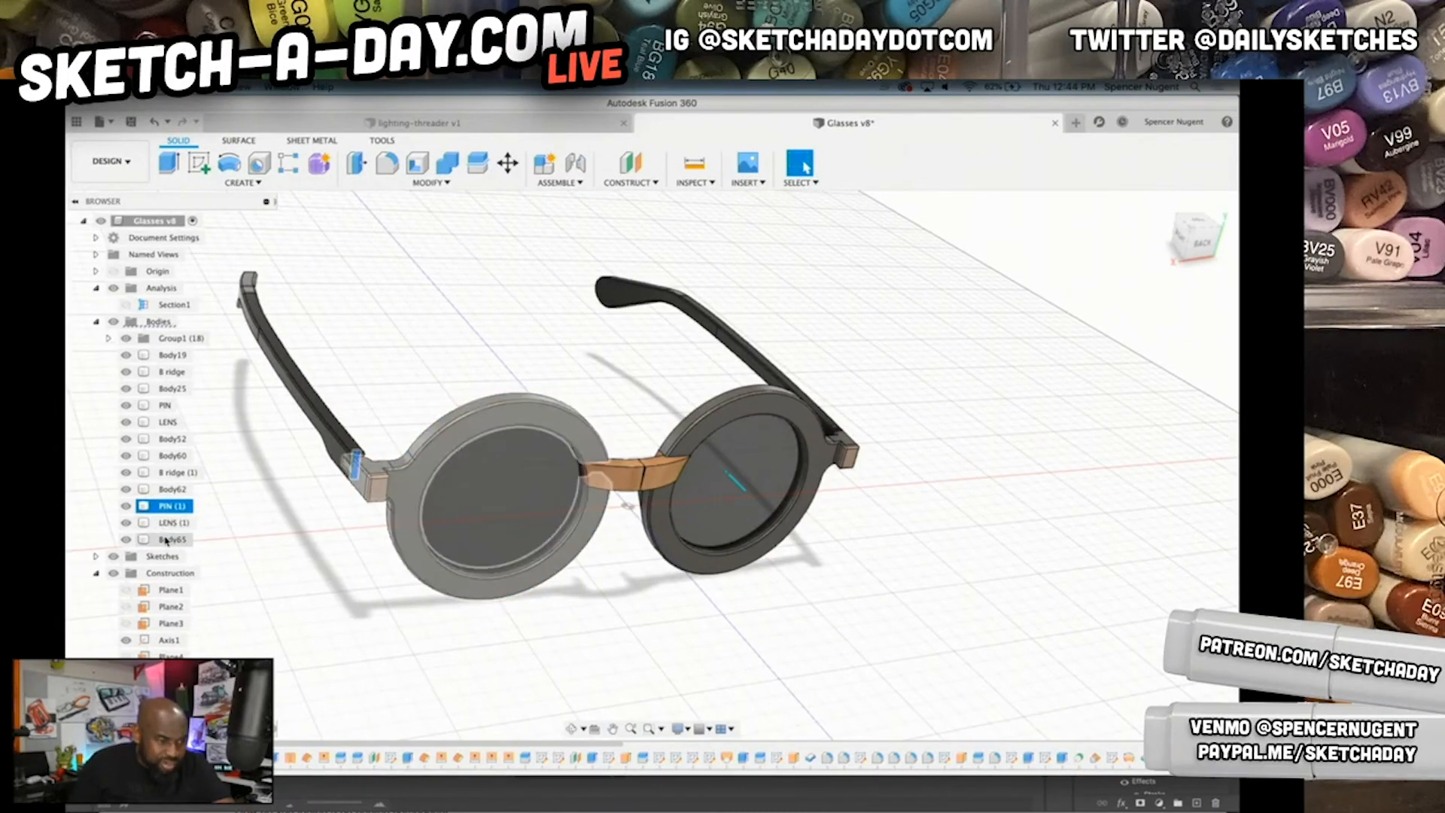
left_click(169, 539)
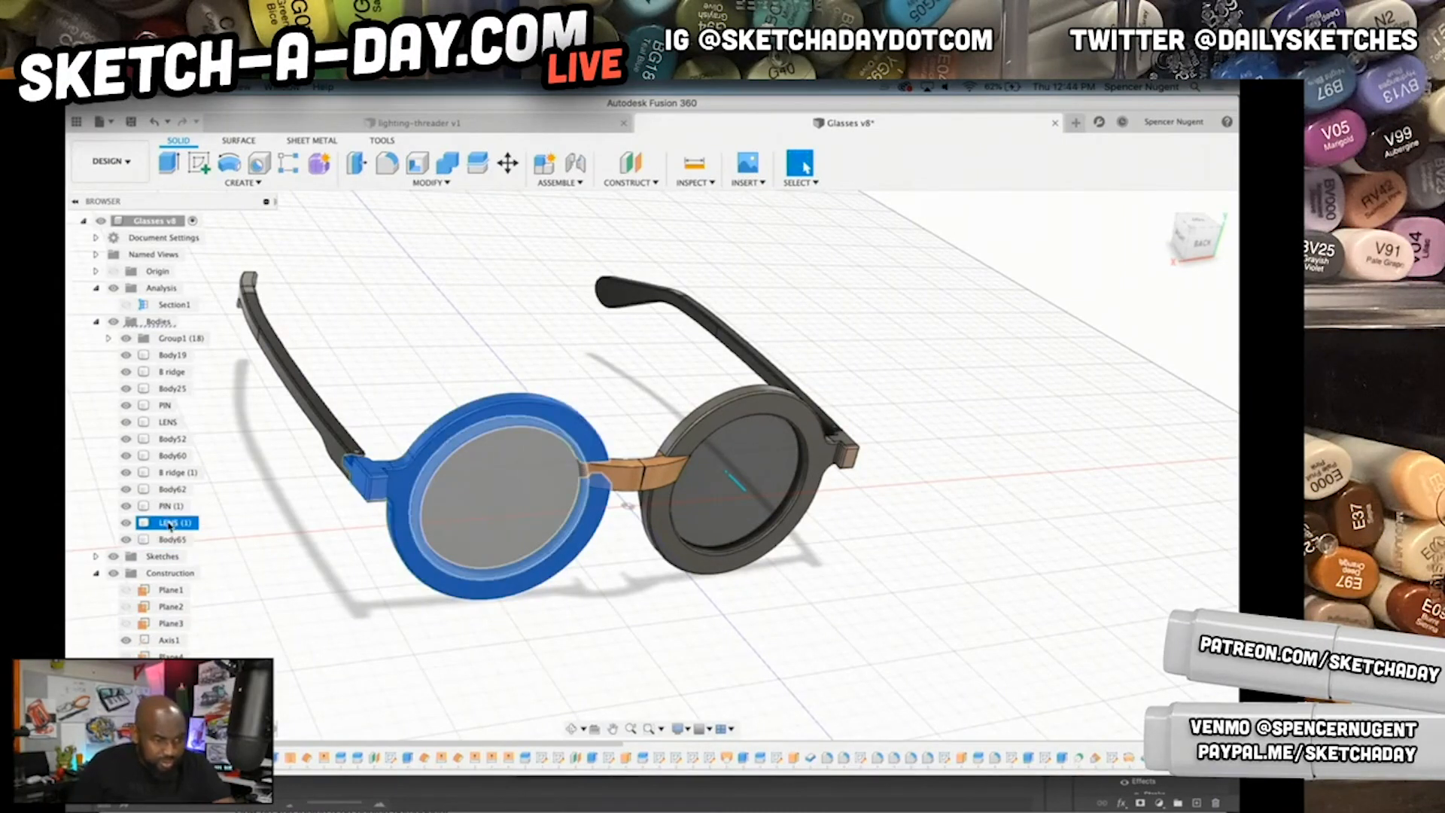
right_click(170, 524)
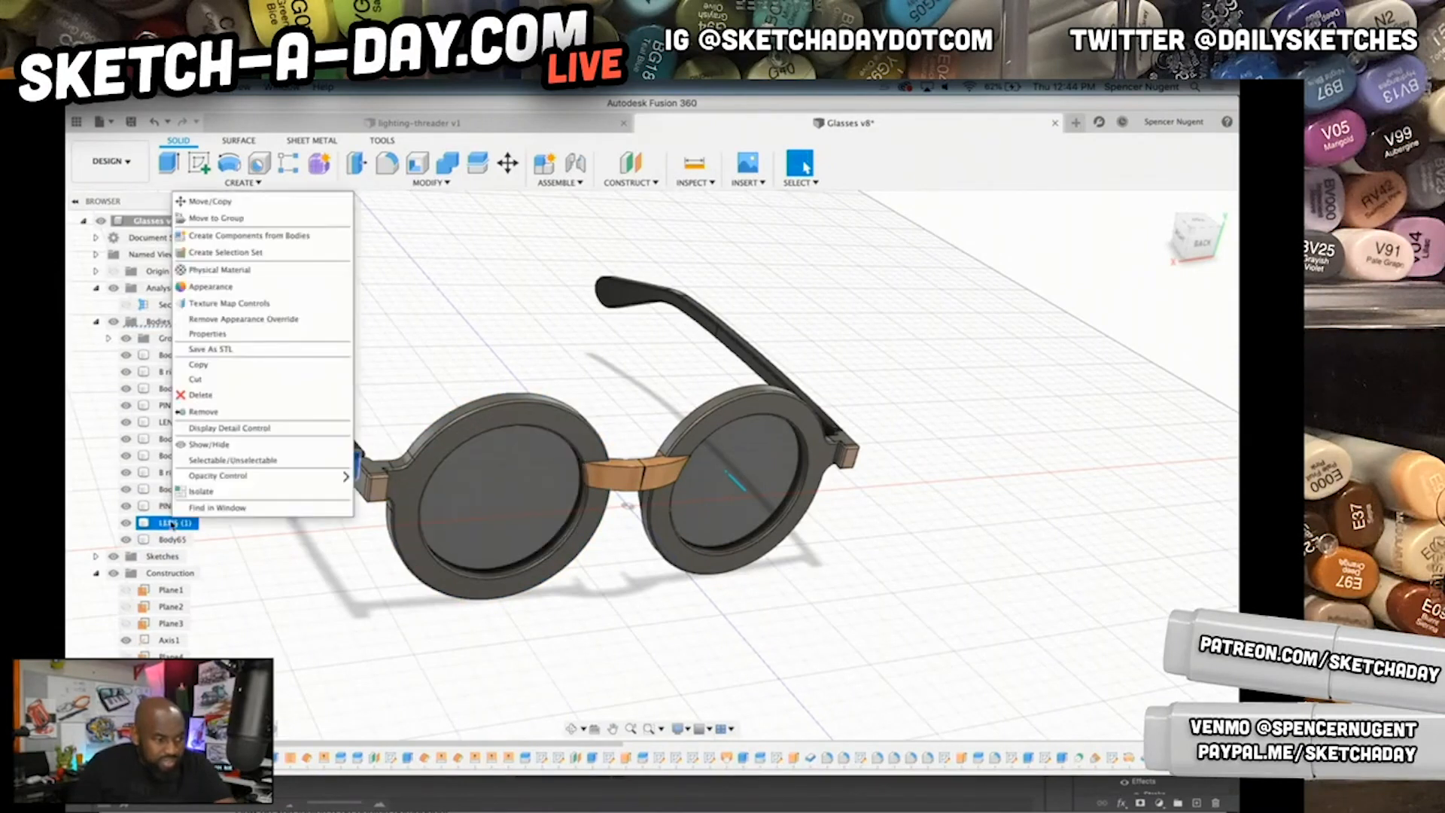
left_click(131, 527)
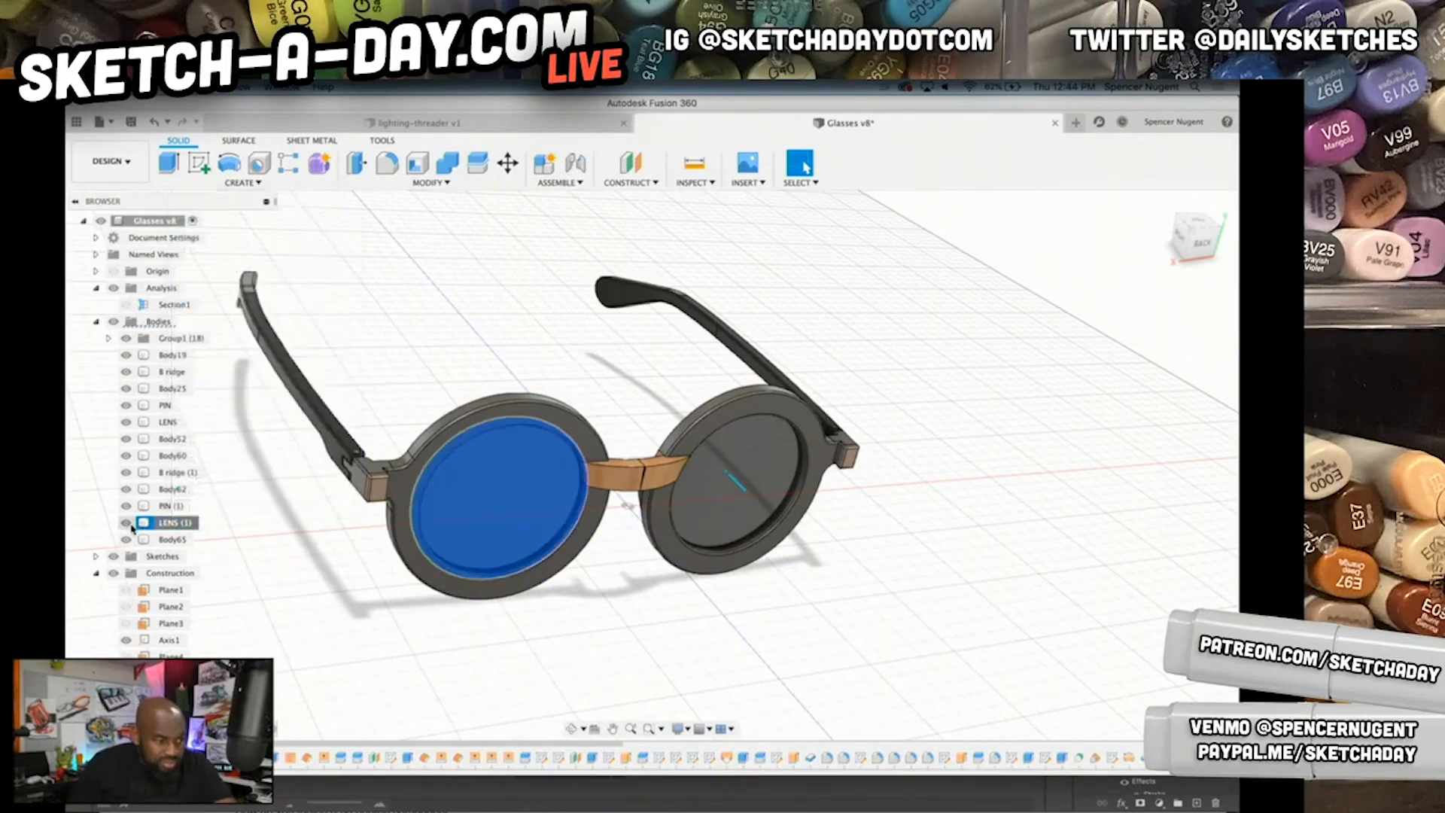
left_click(125, 422)
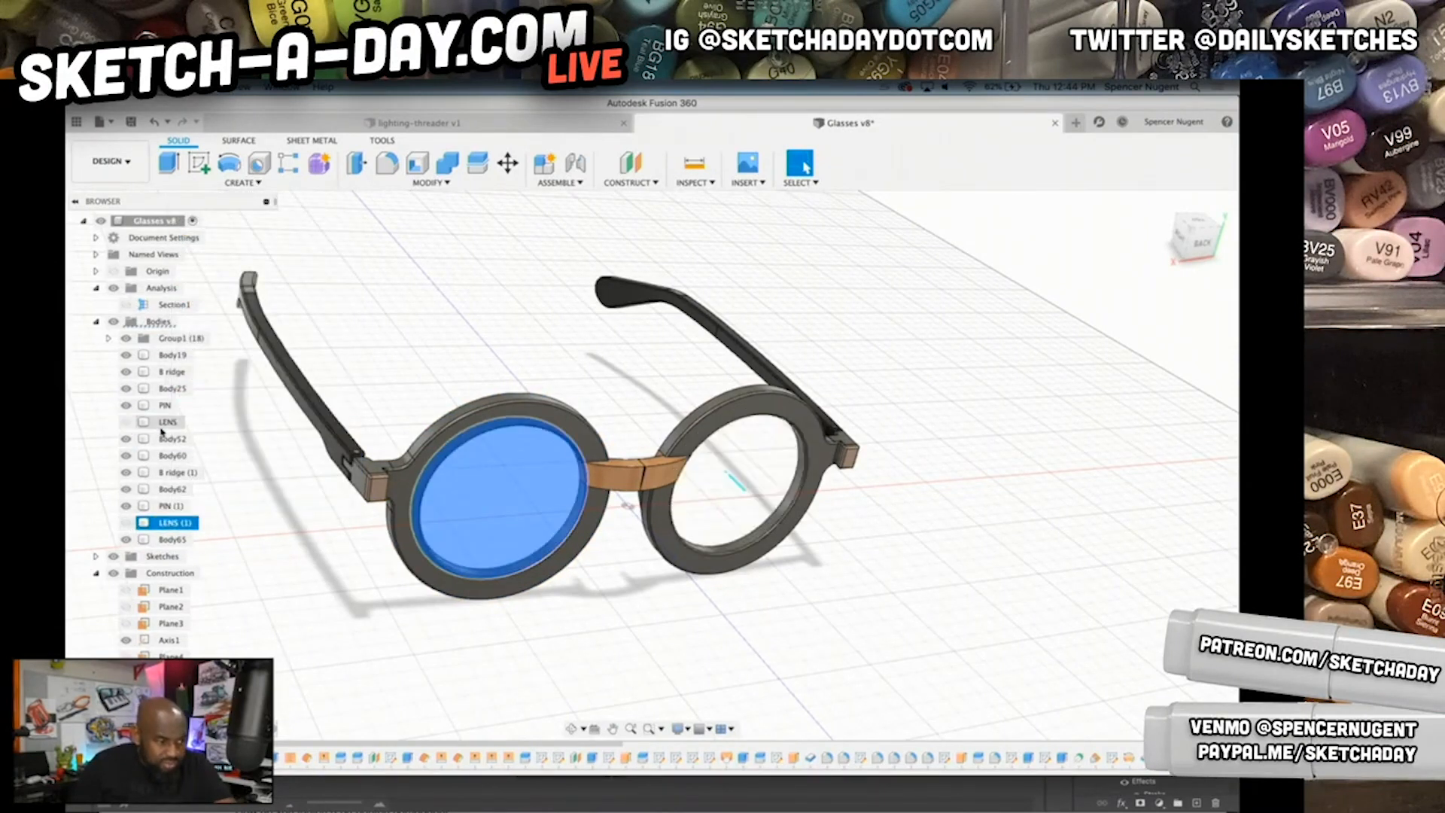
left_click(542, 631)
mouse_move(440, 698)
middle_mouse_down("shift")
mouse_move(419, 637)
mouse_move(425, 683)
middle_mouse_up("shift")
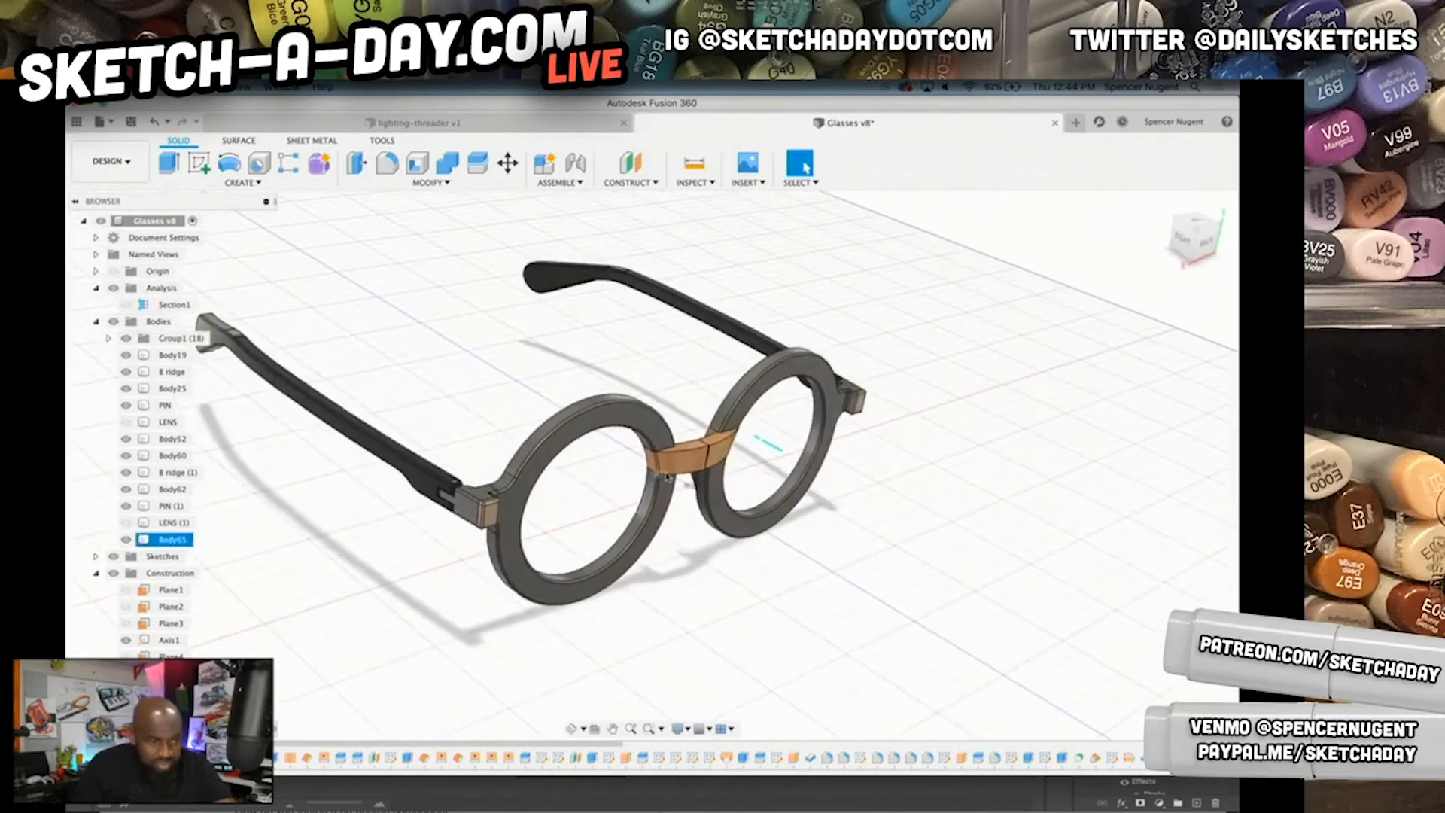
- Try naming the rim body Body65 as Right Frame, and undo the rename
left_click(590, 589)
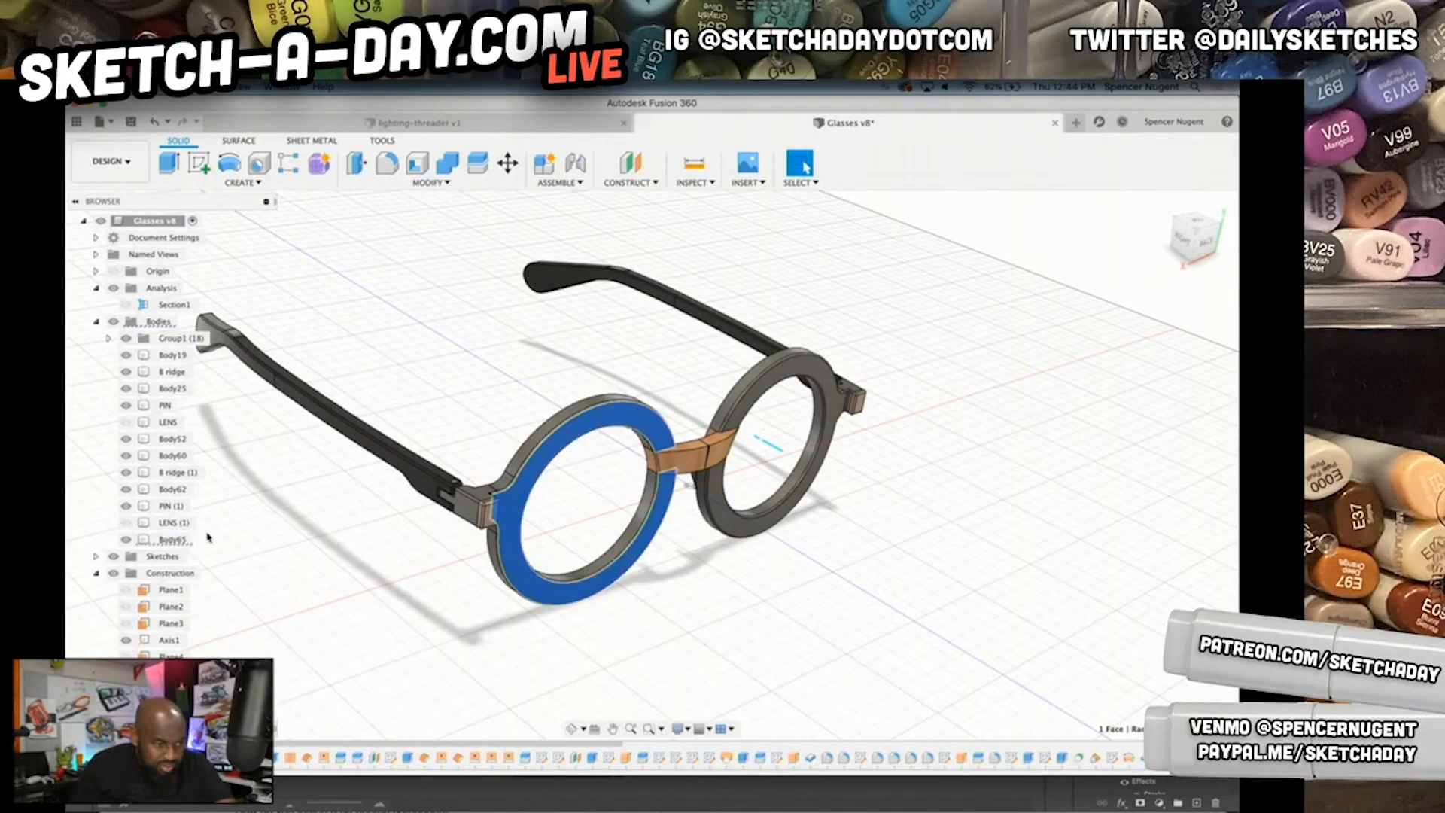
left_click(174, 539)
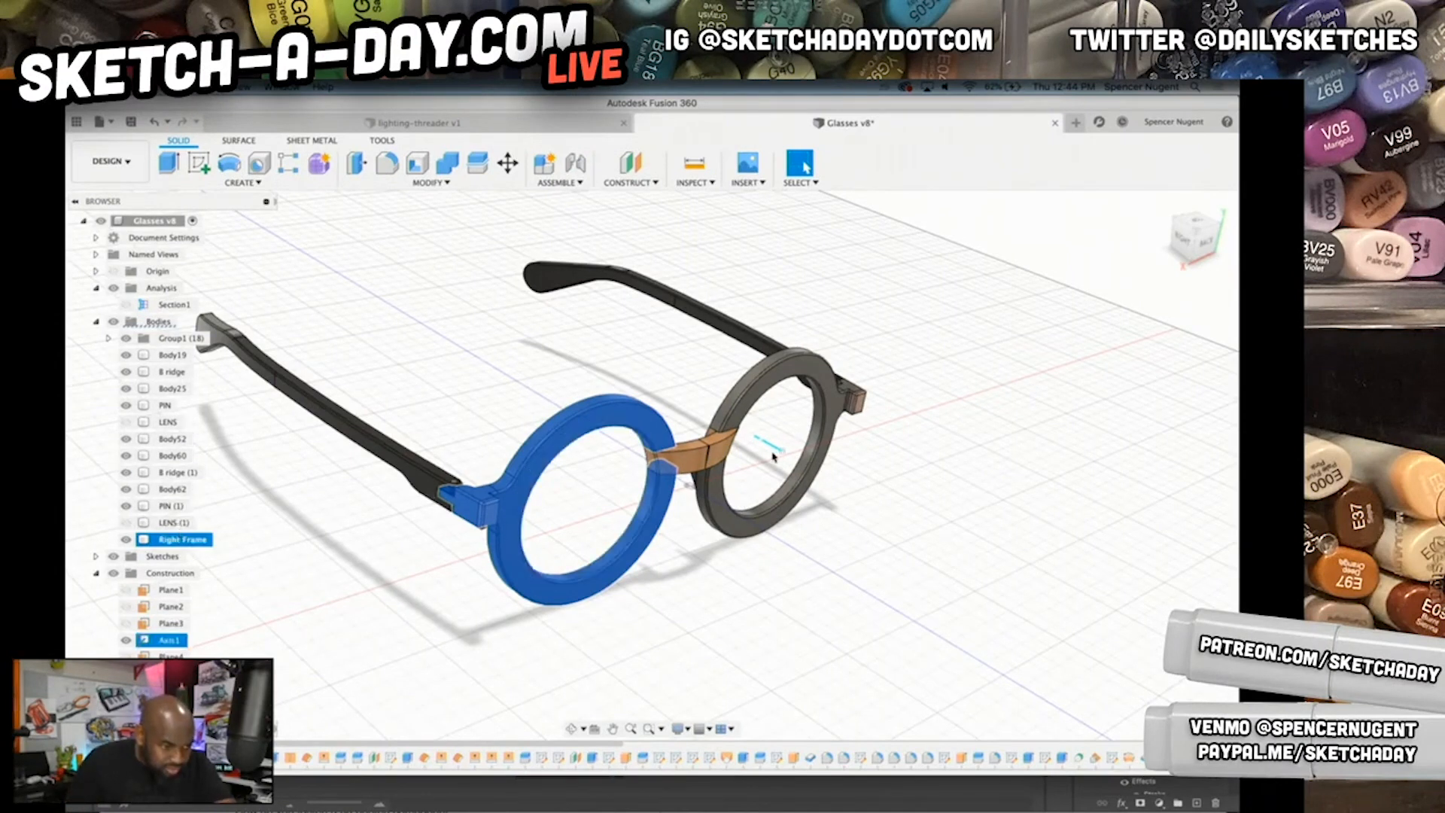
key("super+z")
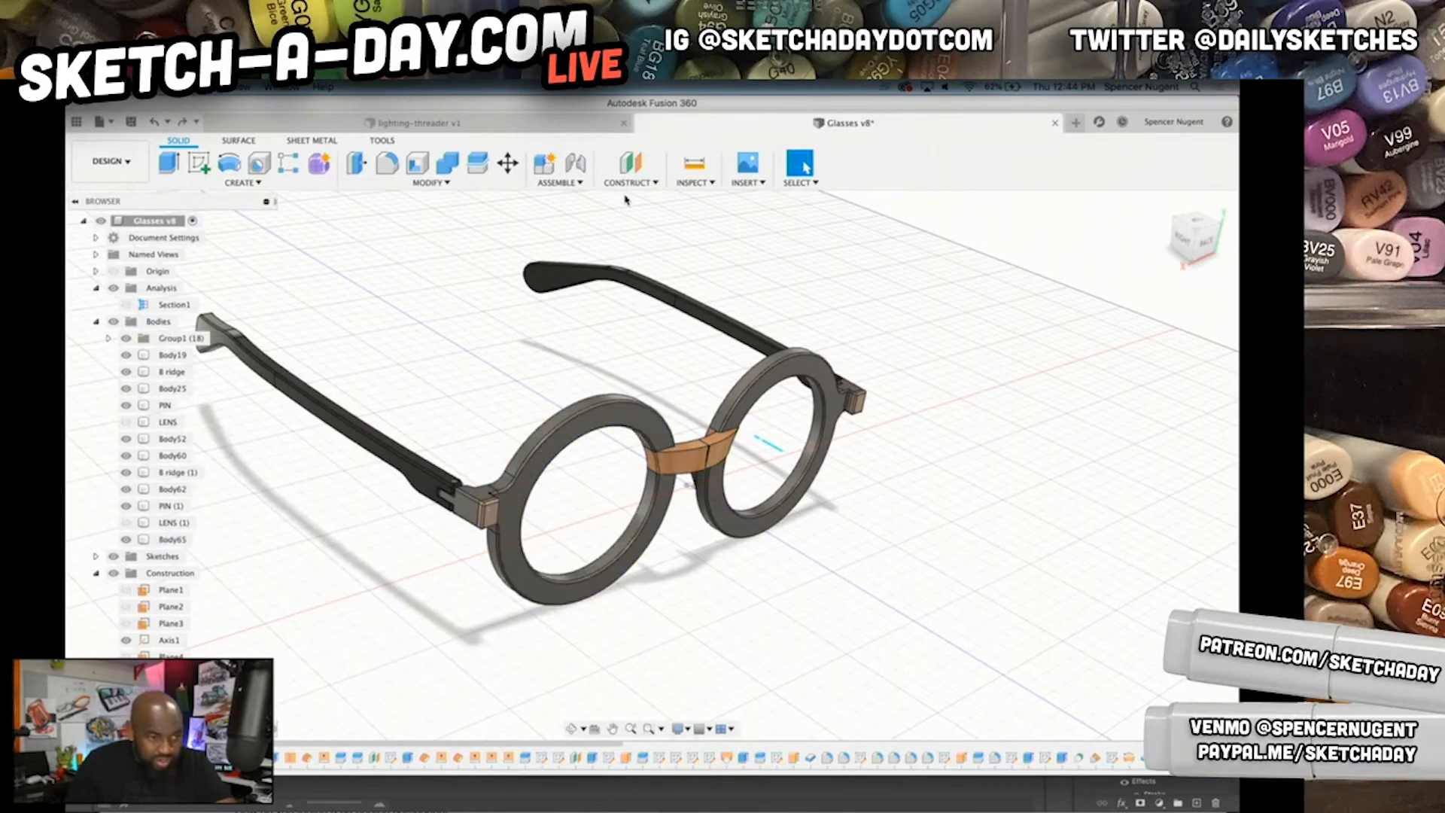
- Start a Combine join with bridge half B ridge (1) as target and Body65 and bridge half B ridge as tools
left_click(447, 162)
left_click(686, 452)
left_click(619, 425)
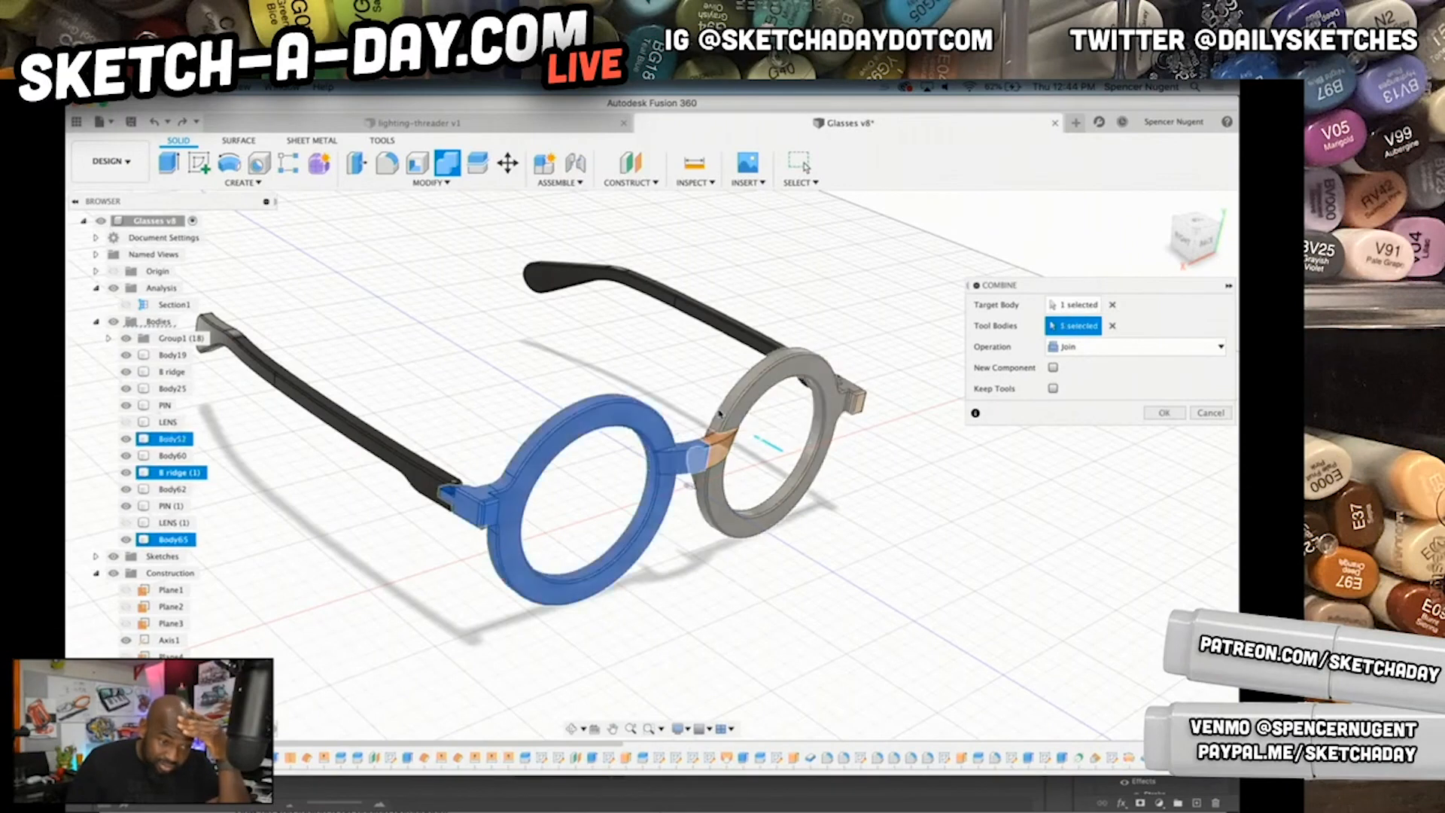
left_click(825, 430)
left_click(755, 448)
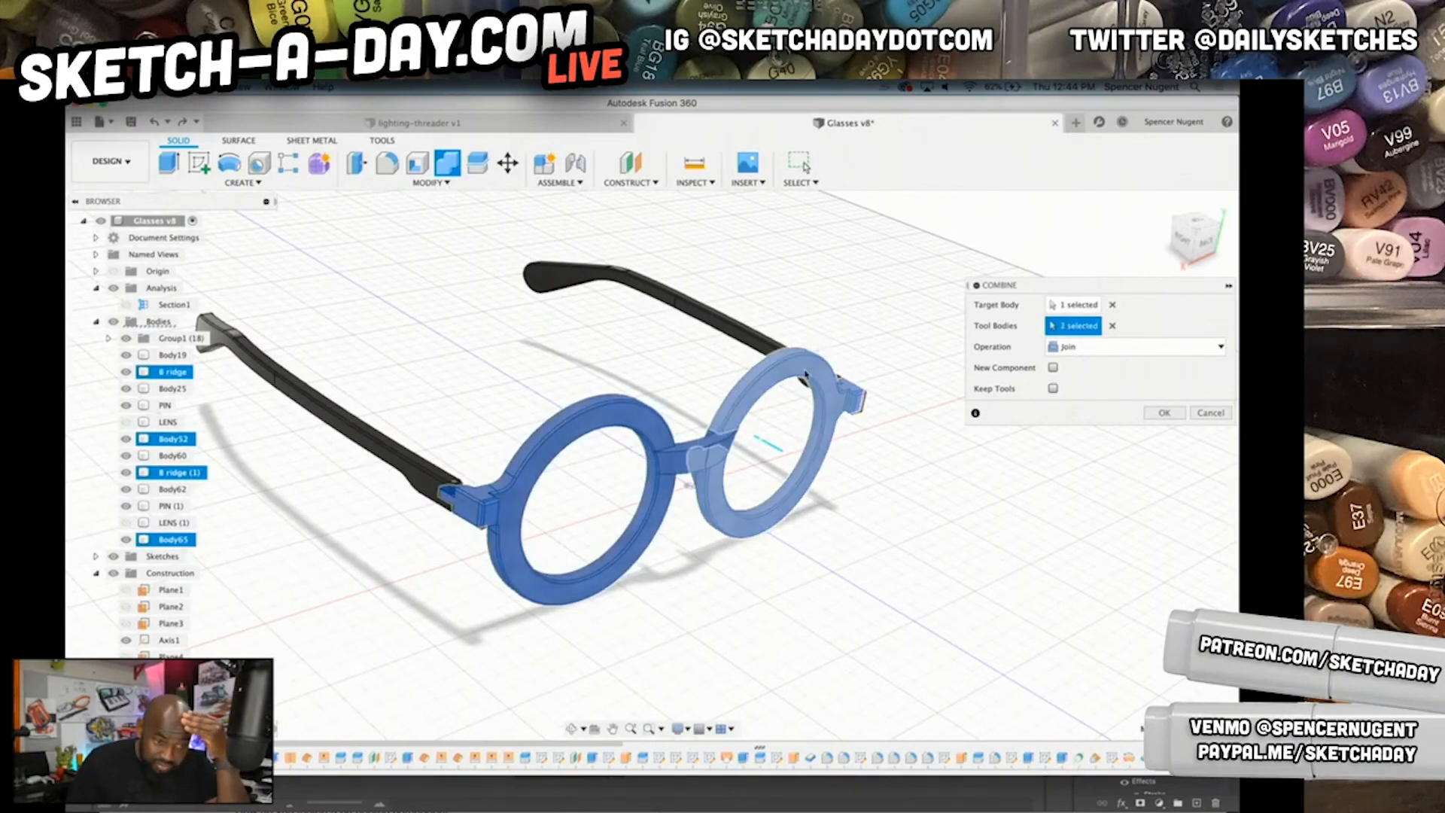
- Add the other rim Body52 and the end pieces Body25 and Body62 as tool bodies and complete the join
left_click(862, 410)
scroll(862, 413, "up", 5)
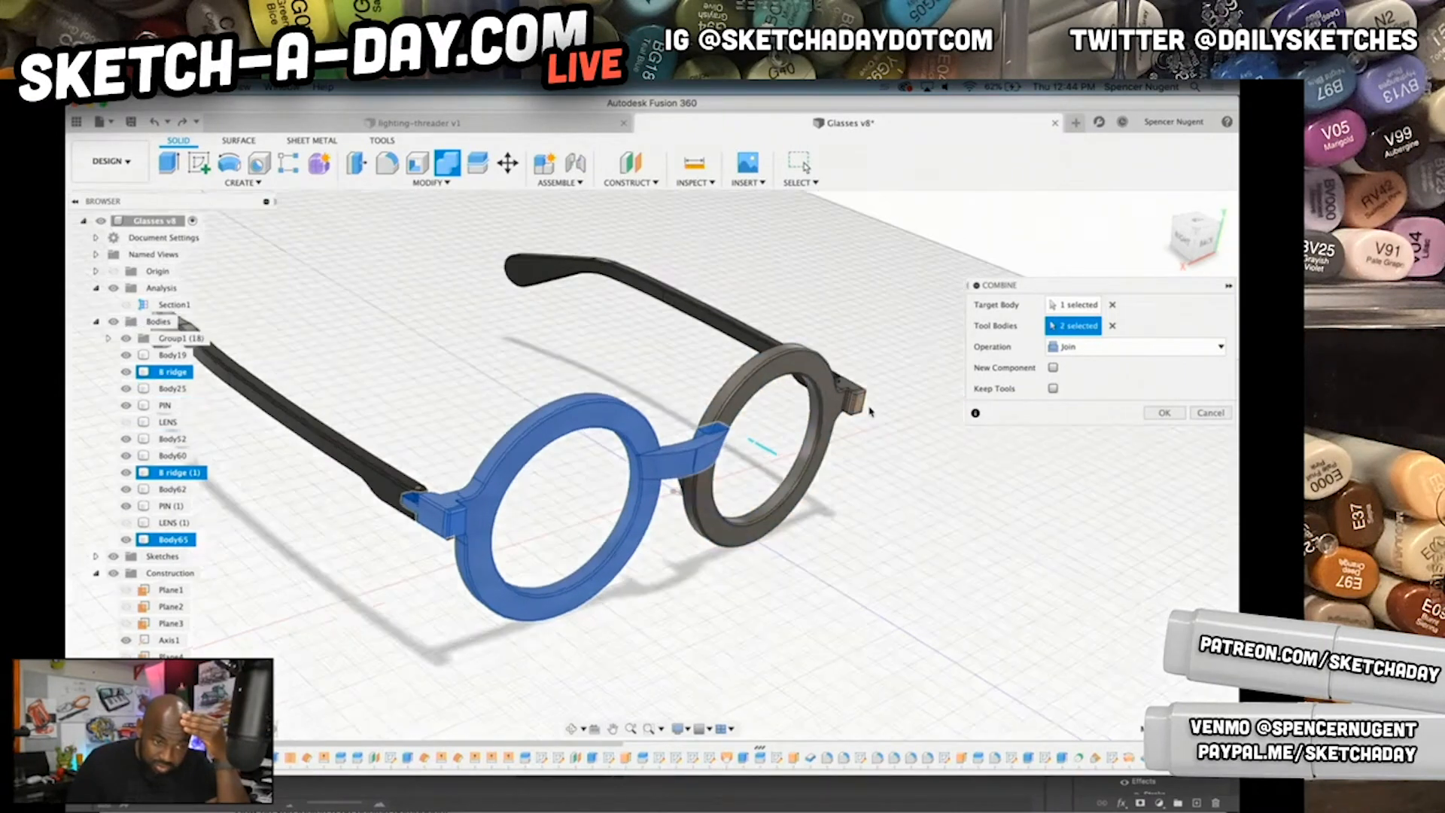
scroll(863, 413, "up", 3)
left_click(851, 396)
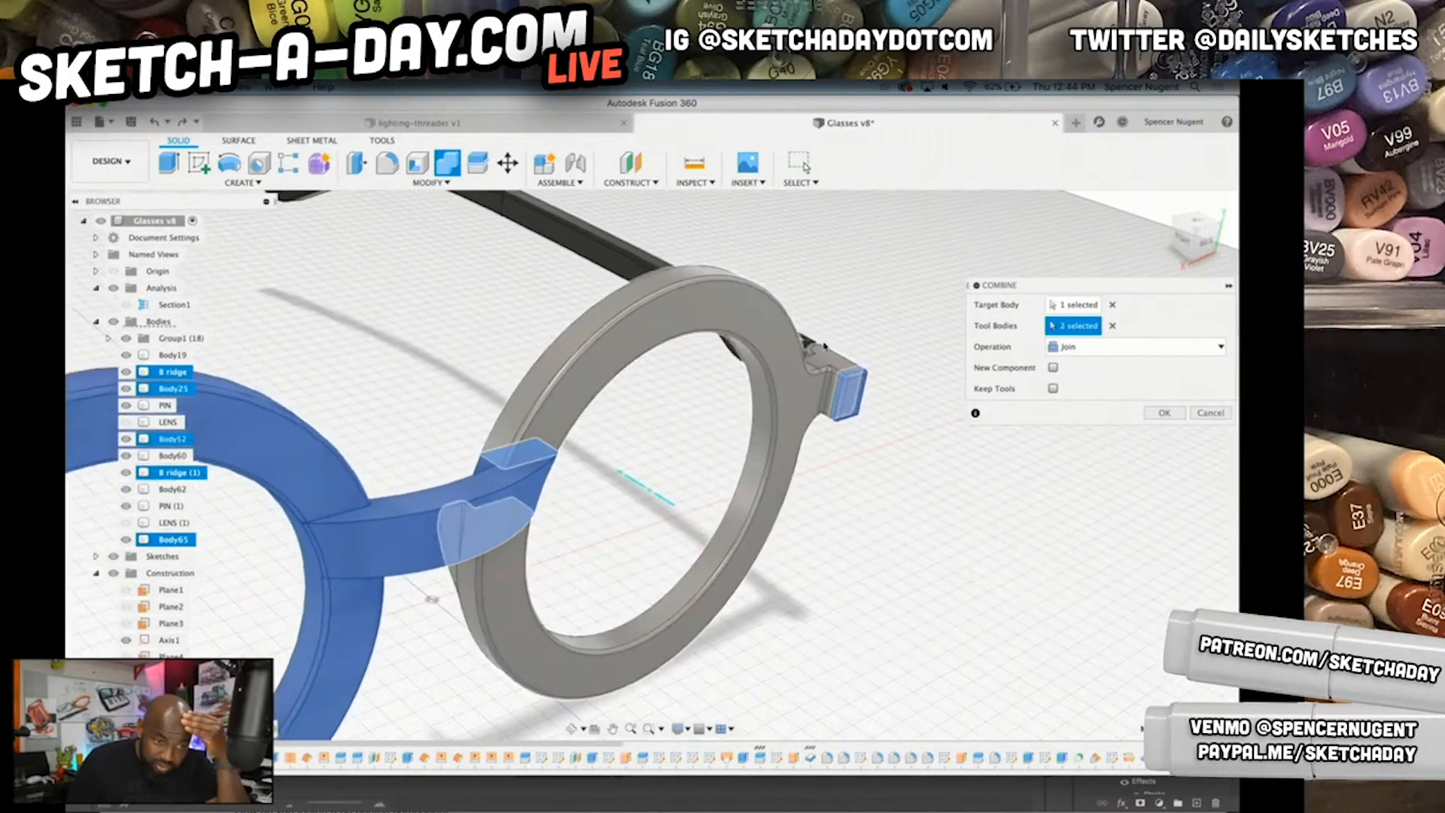
left_click(744, 335)
scroll(744, 335, "down", 8)
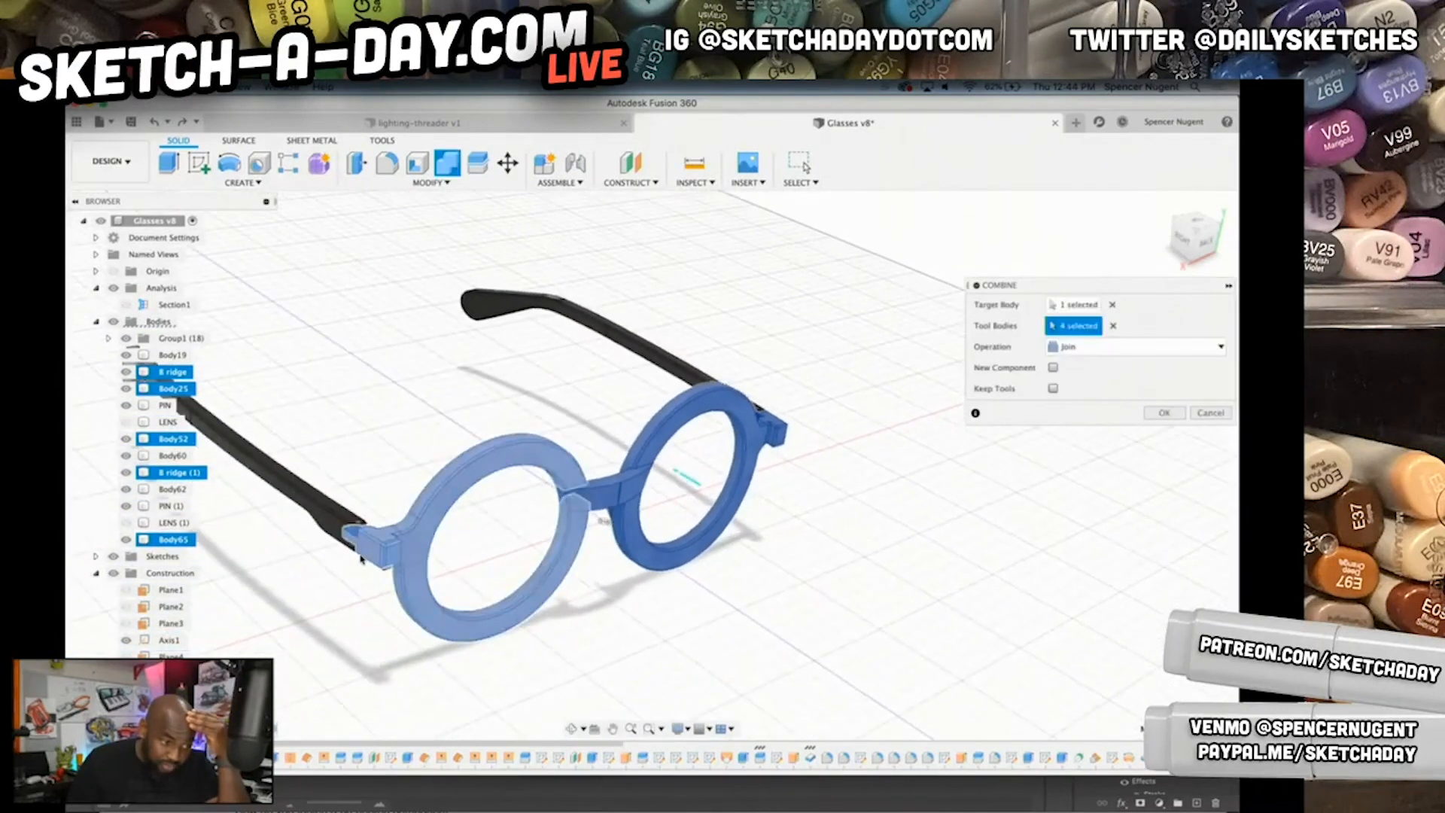
scroll(361, 558, "up", 6)
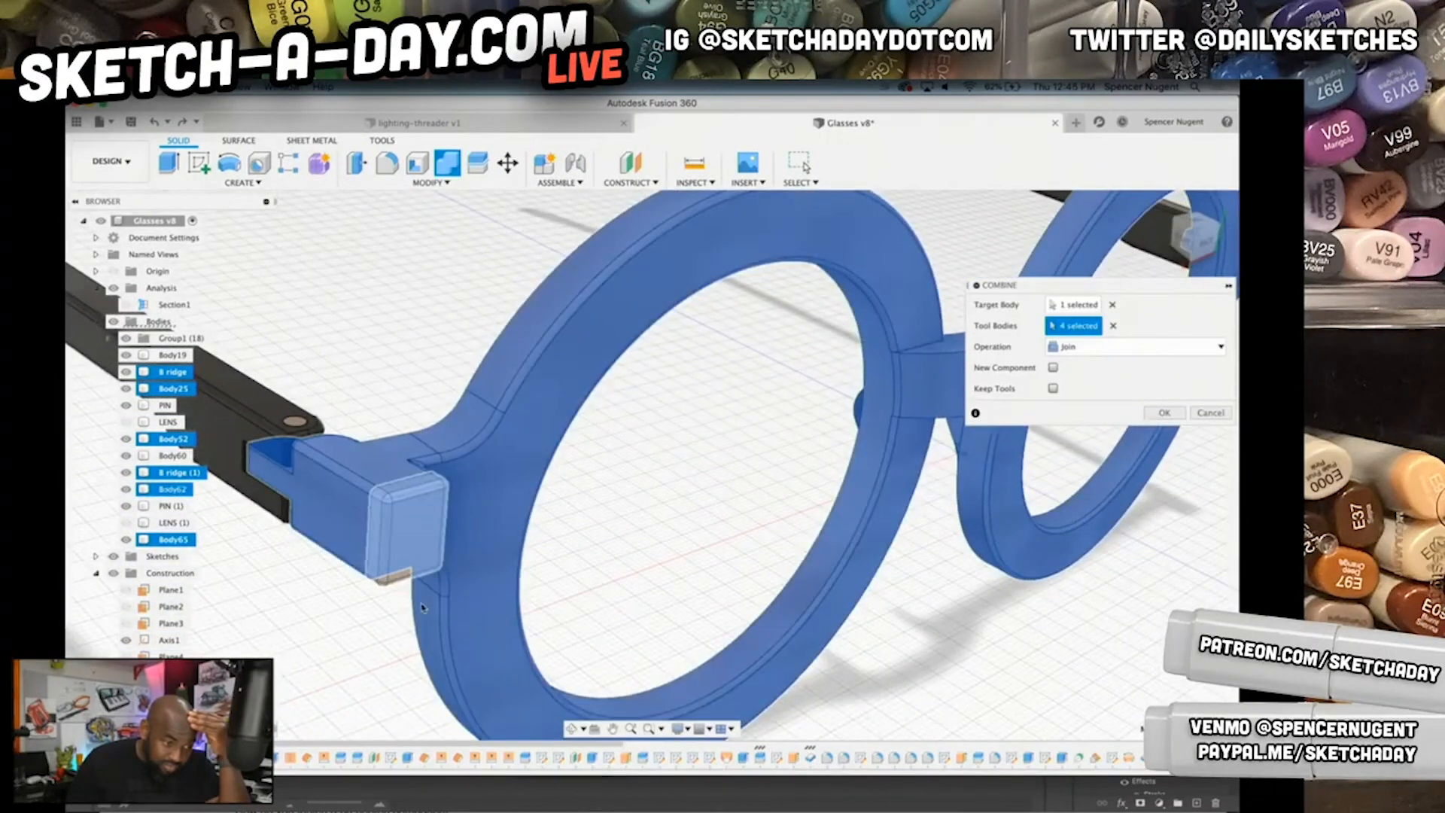
left_click(420, 583)
left_click(1163, 412)
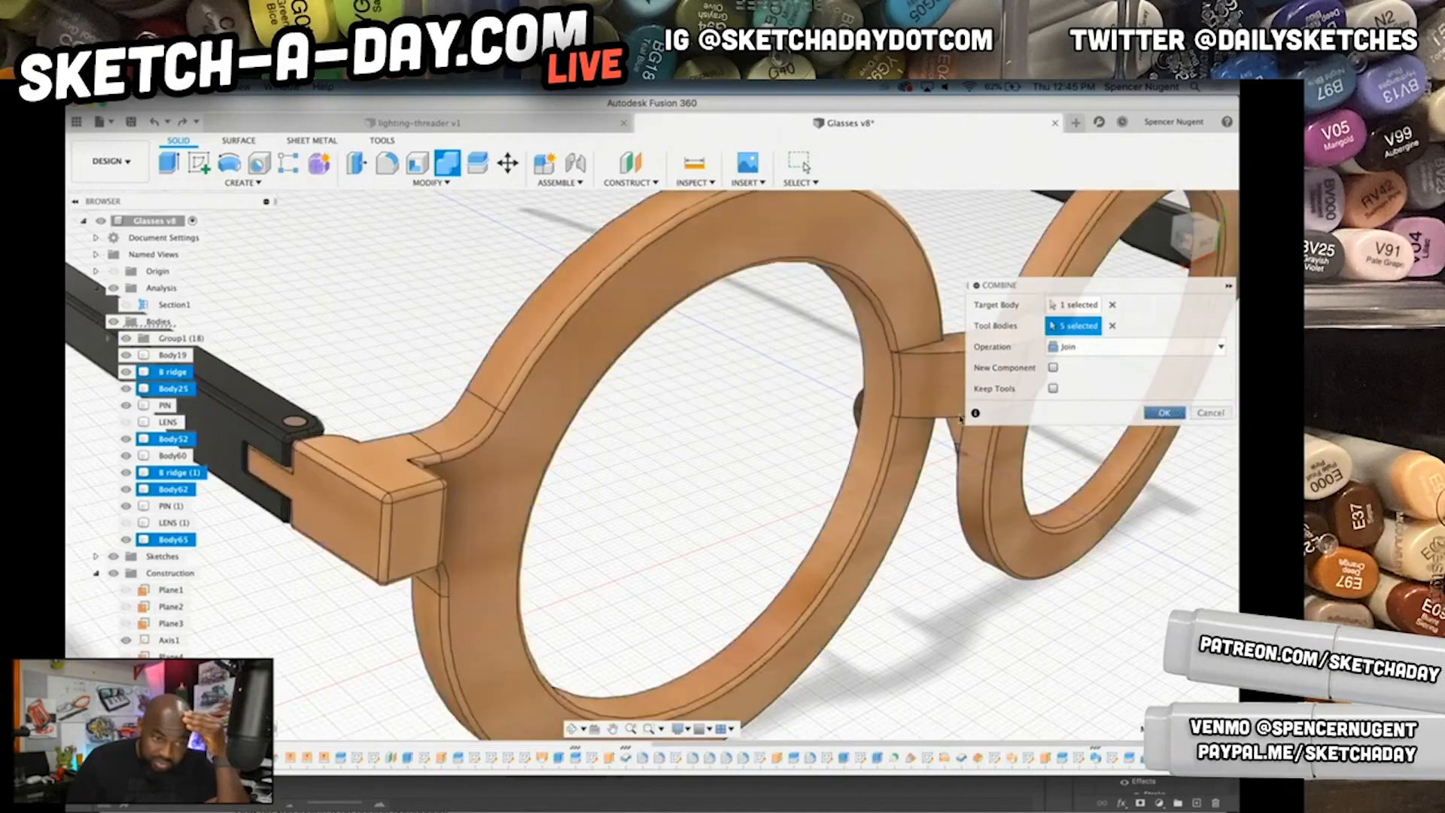
- Export the joined frame body B ridge (1) as a binary STL with High refinement, sending it to the FlashPrint print utility
scroll(871, 468, "down", 8)
middle_click_drag(871, 468, 825, 446, "shift")
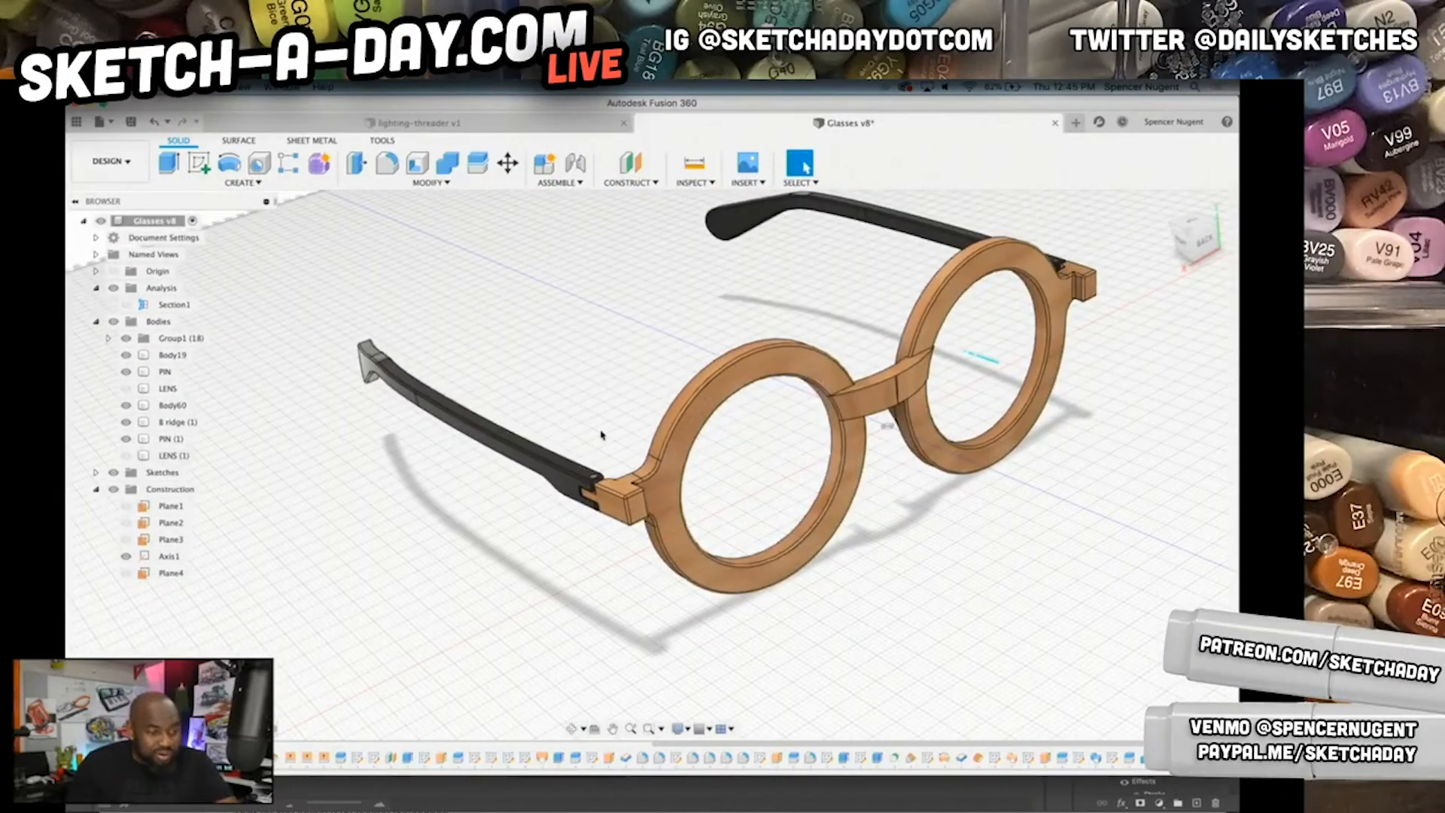
left_click(671, 483)
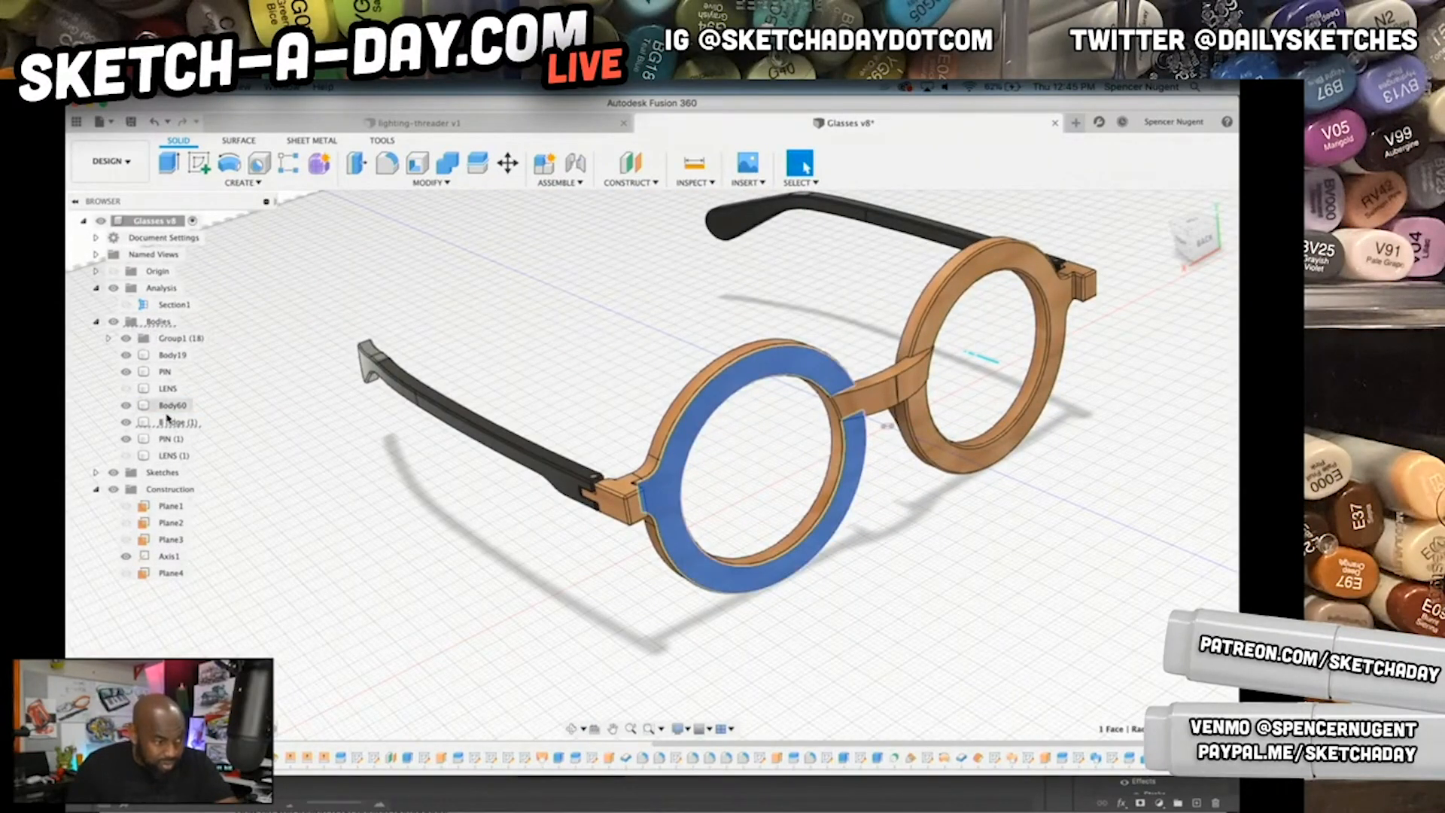
scroll(410, 383, "up", 2)
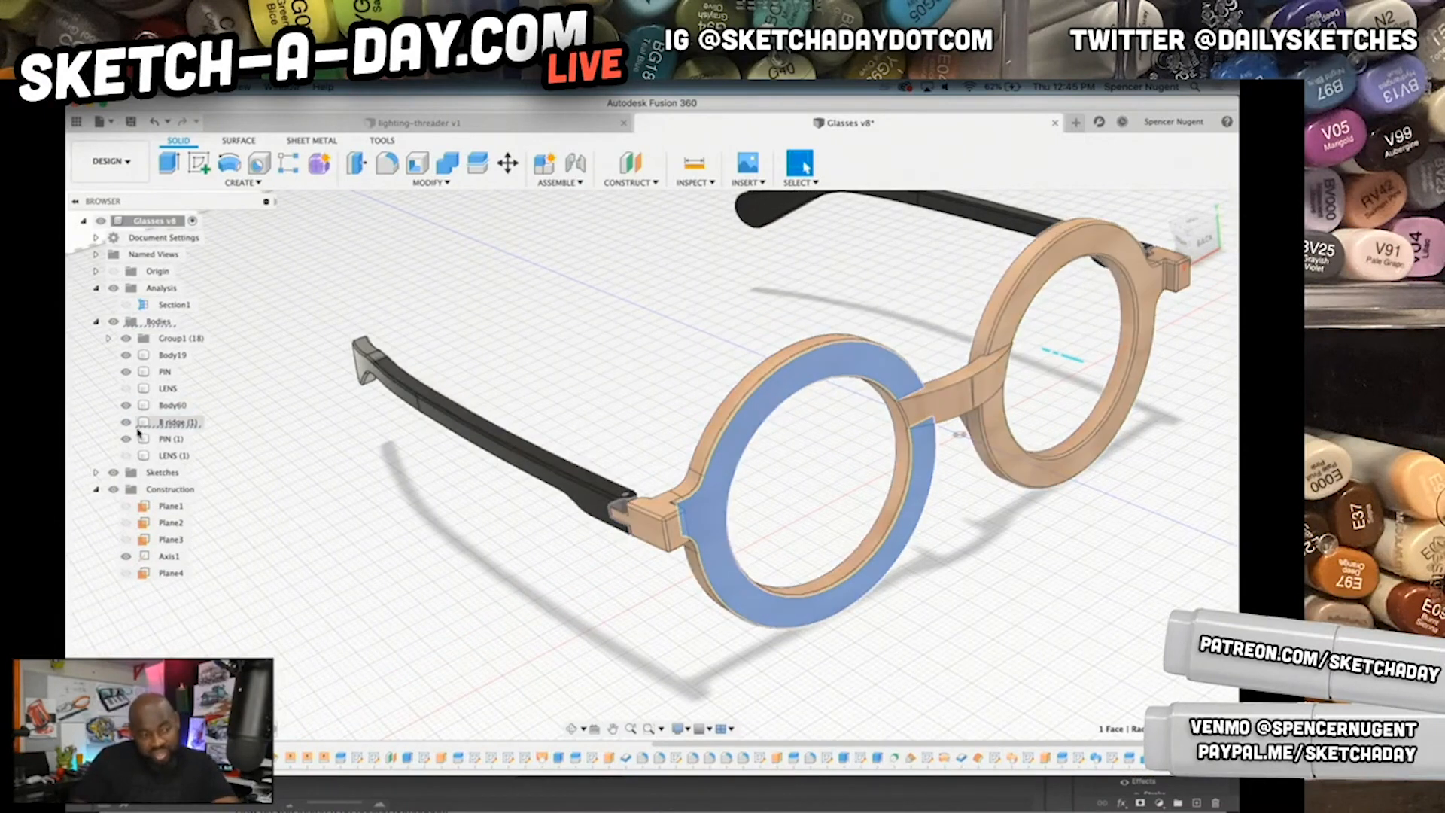
left_click(175, 423)
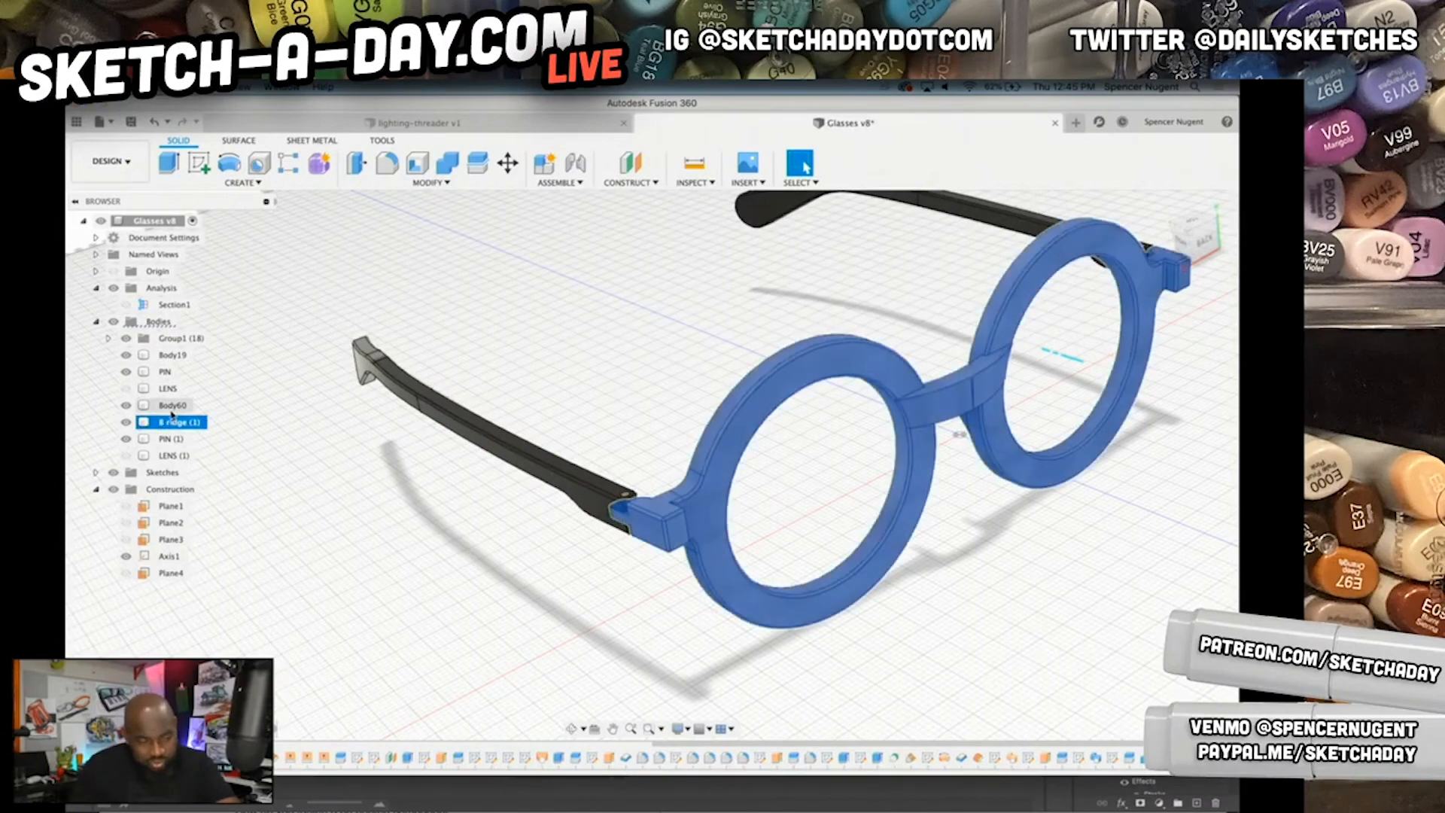
right_click(175, 425)
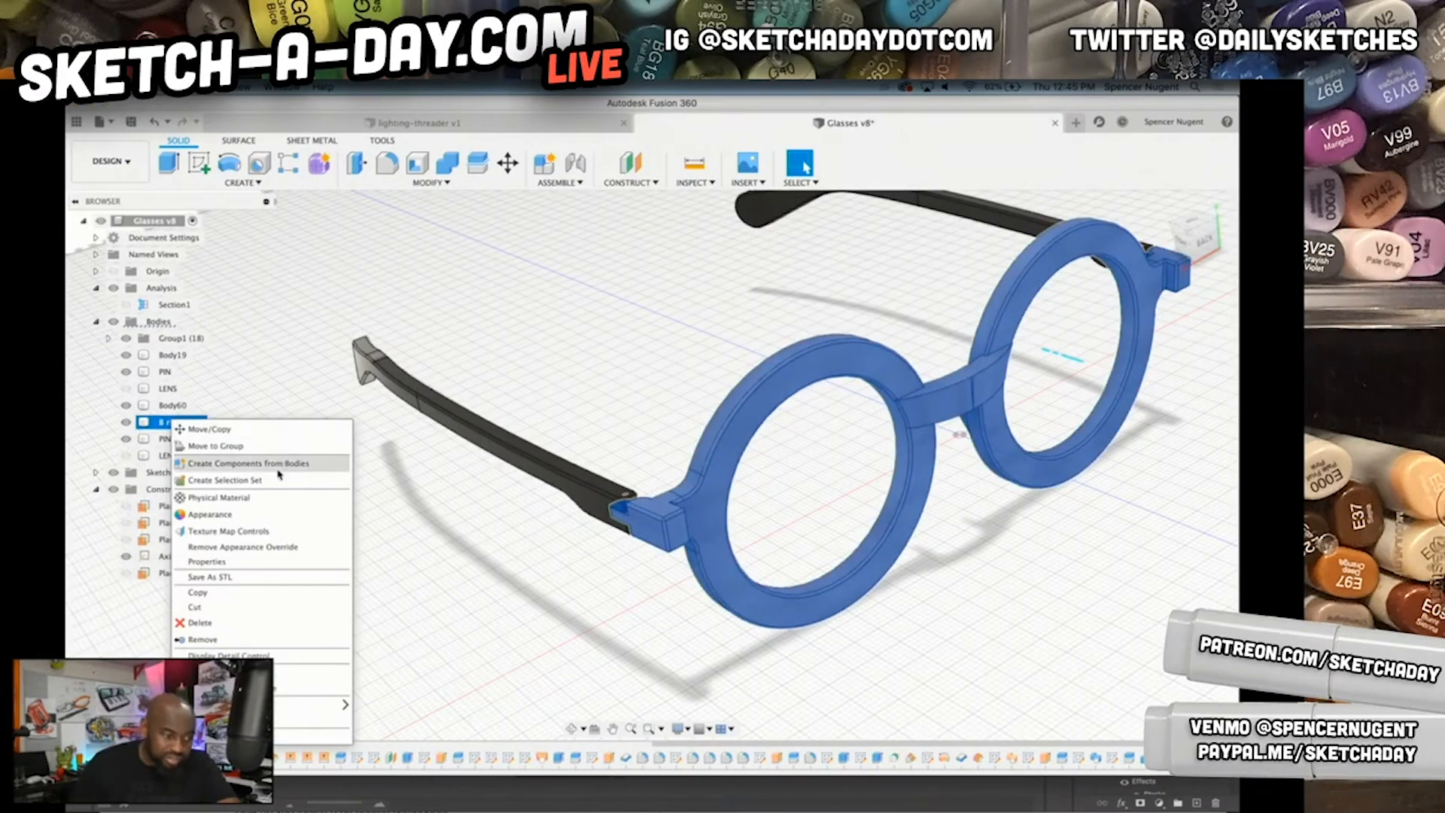
left_click(330, 582)
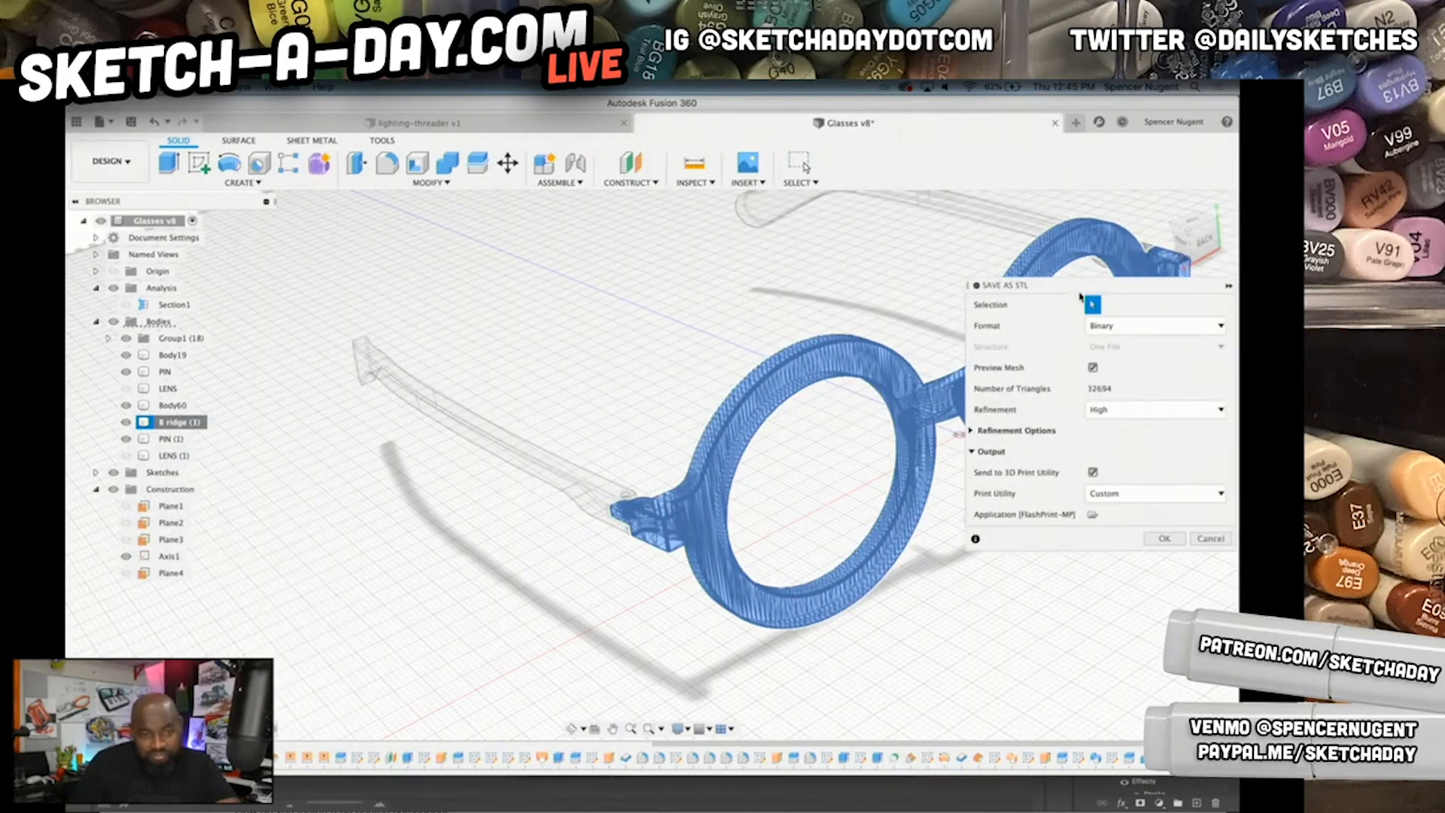
left_click_drag(1074, 393, 1064, 486)
middle_click_drag(900, 413, 662, 439, "shift")
scroll(655, 437, "up", 3)
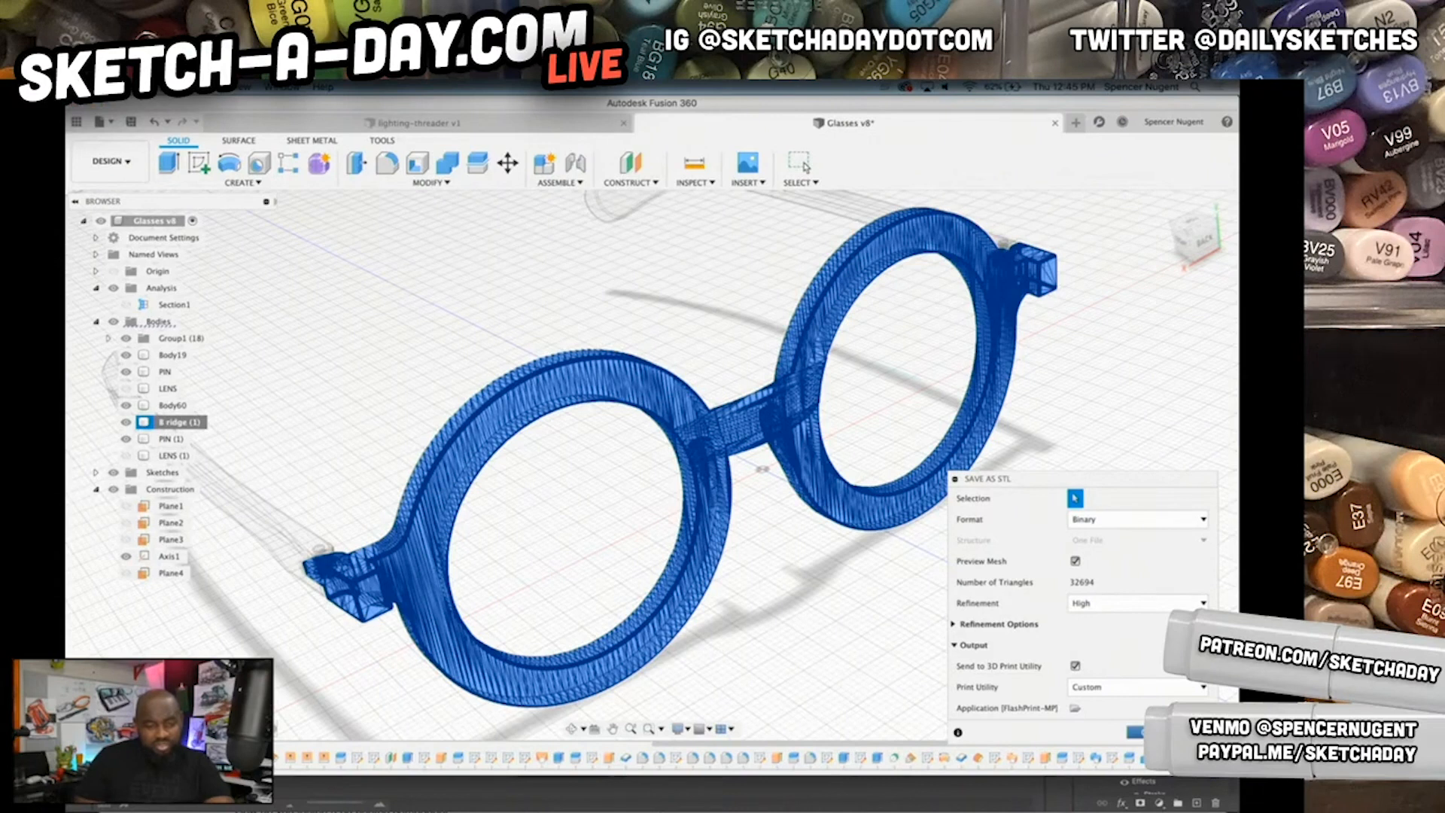
left_click(1129, 734)
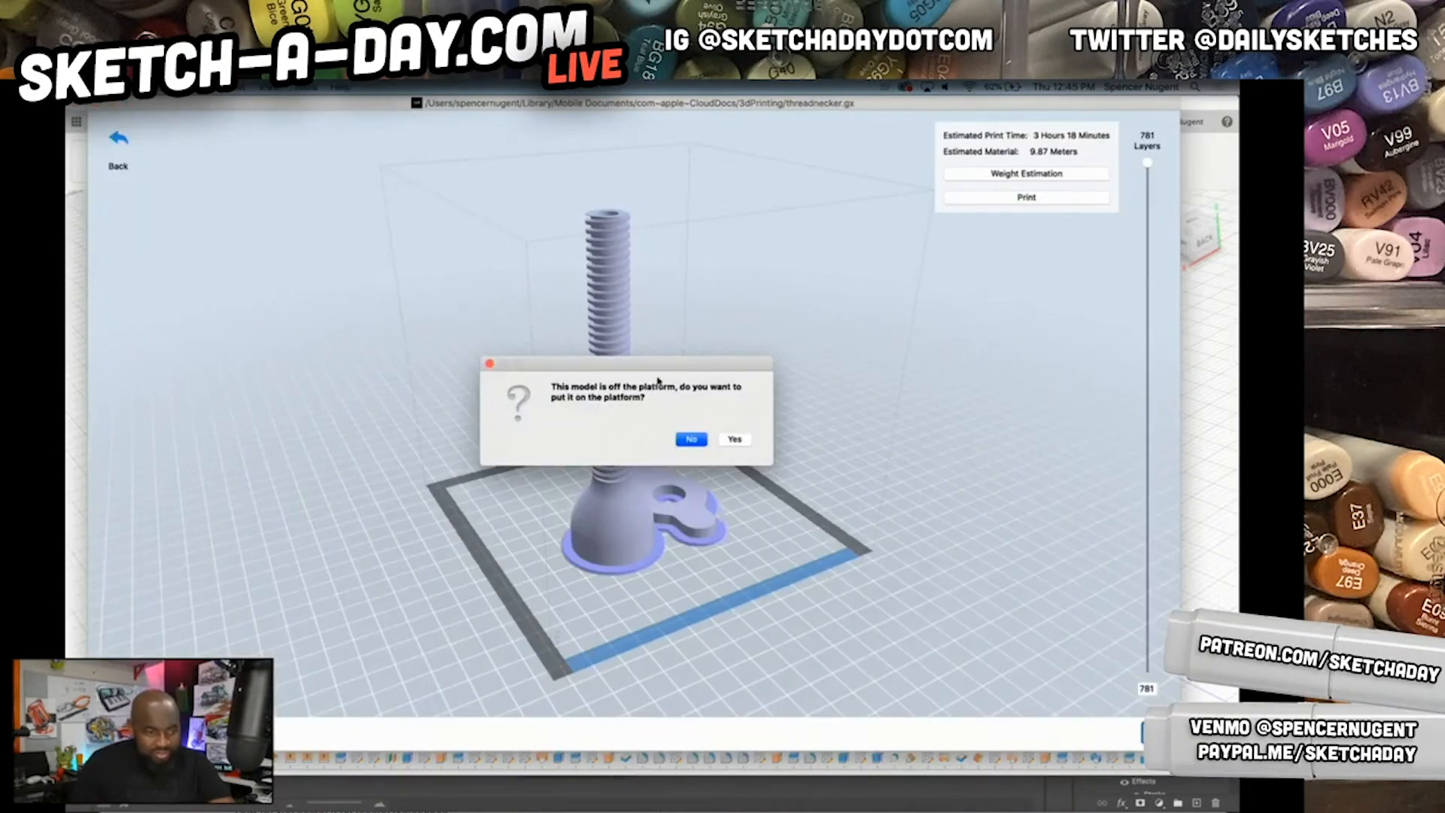
- In FlashPrint, put the imported glasses frame on the platform and repair the model's errors
left_click(745, 442)
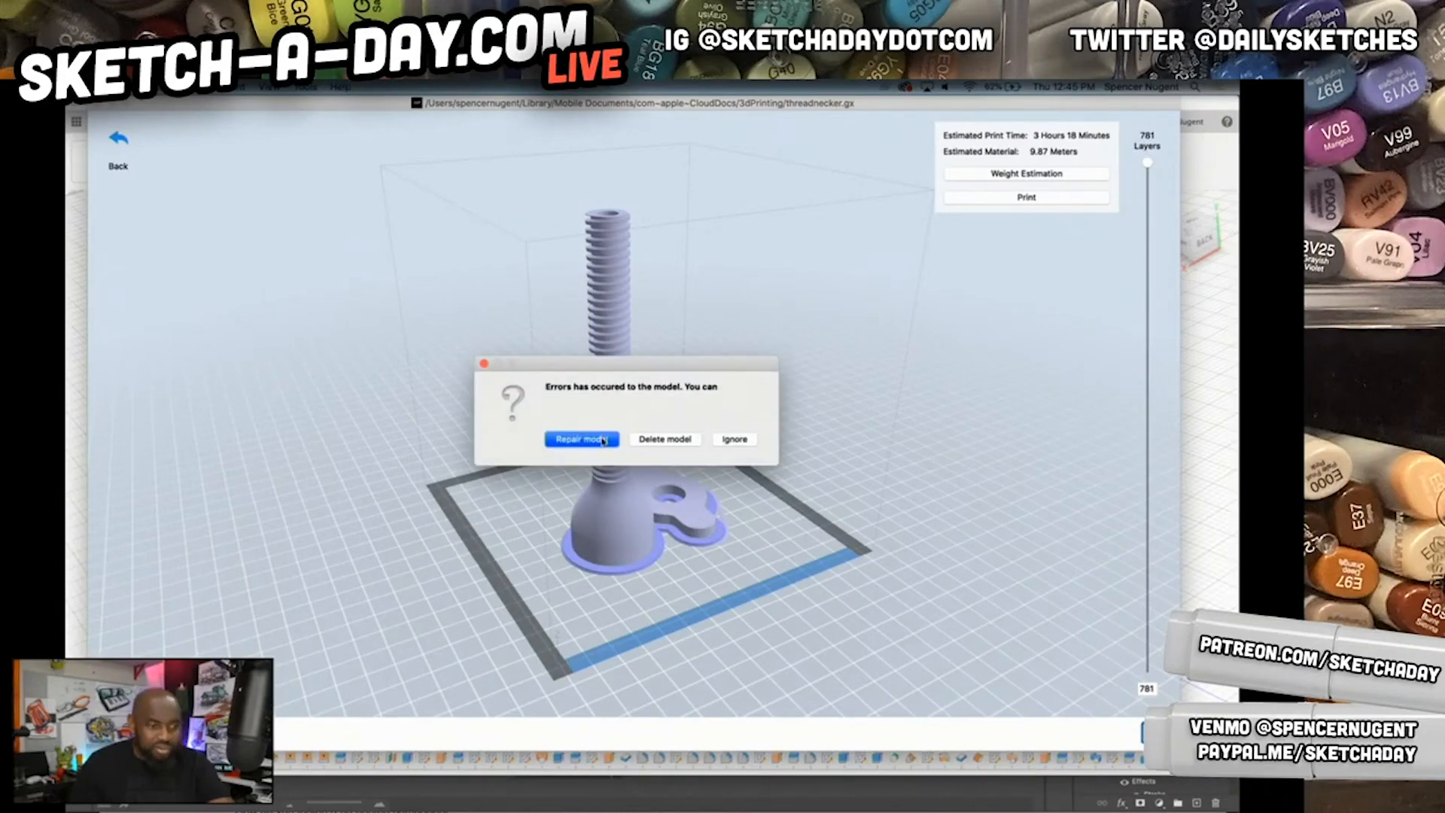
left_click(604, 441)
key("Return")
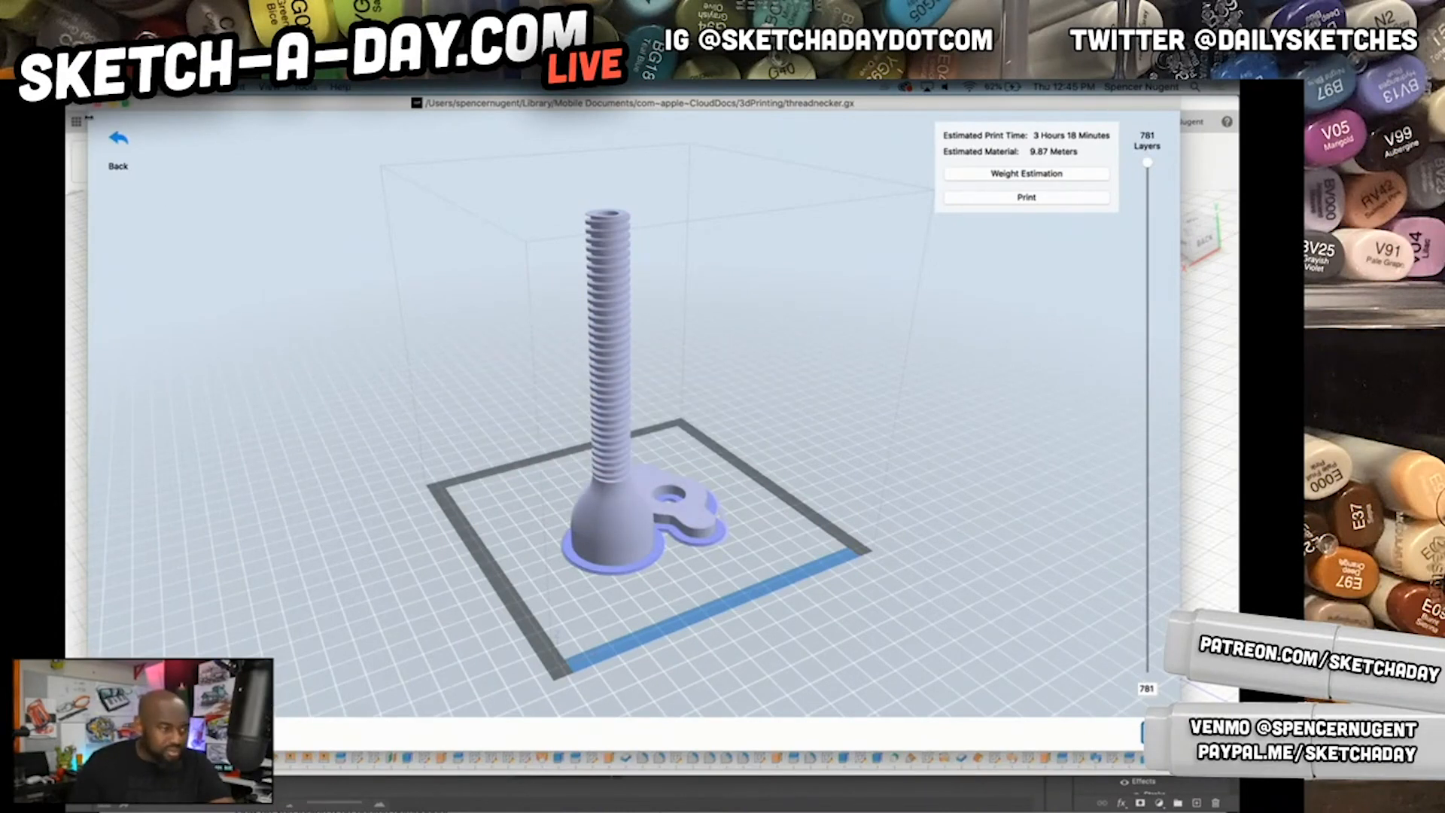
- Return to the model editing view and delete the threaded post and the small mount, leaving only the glasses frame
left_click(118, 143)
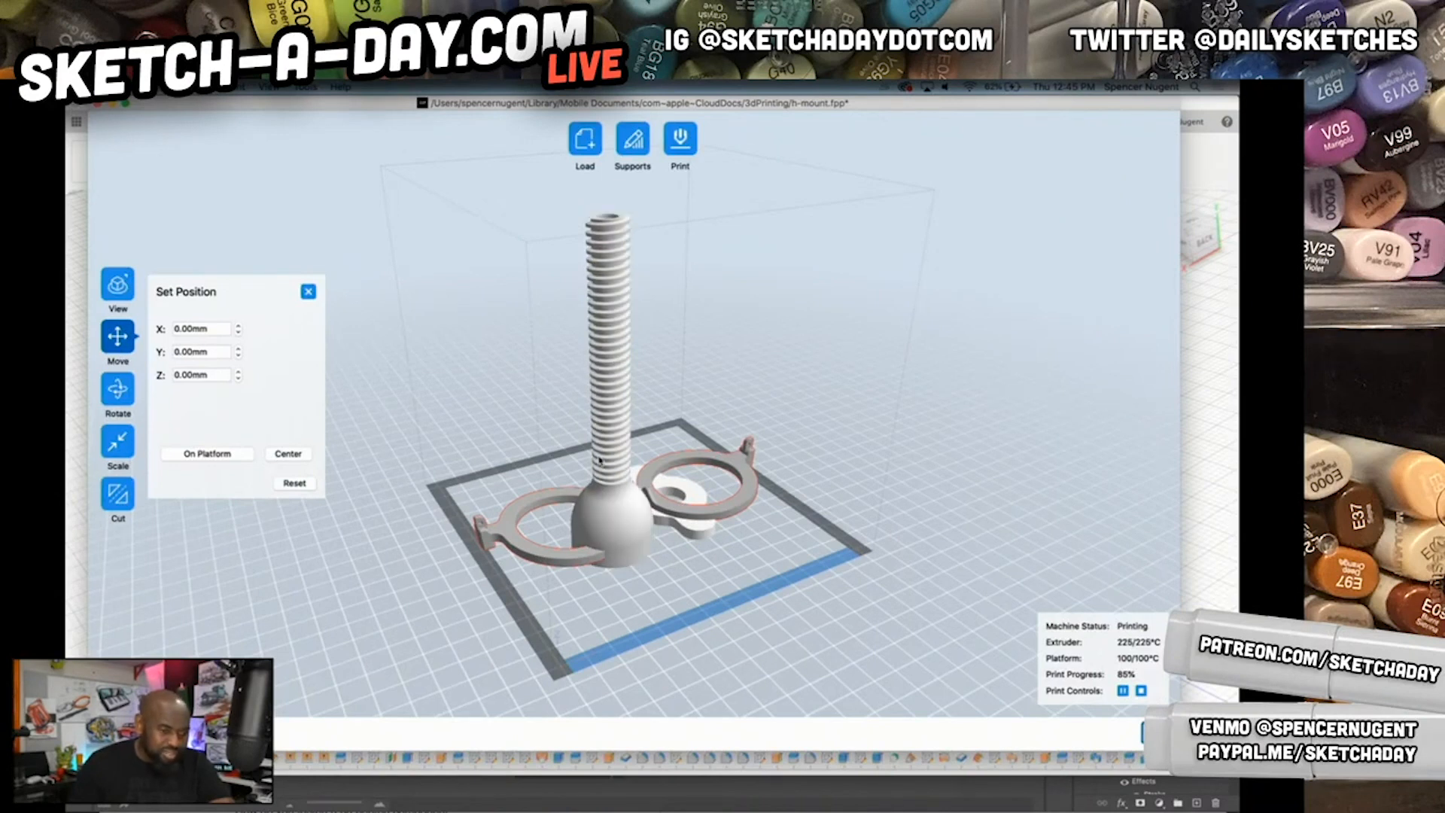
left_click(676, 530)
left_click(628, 531)
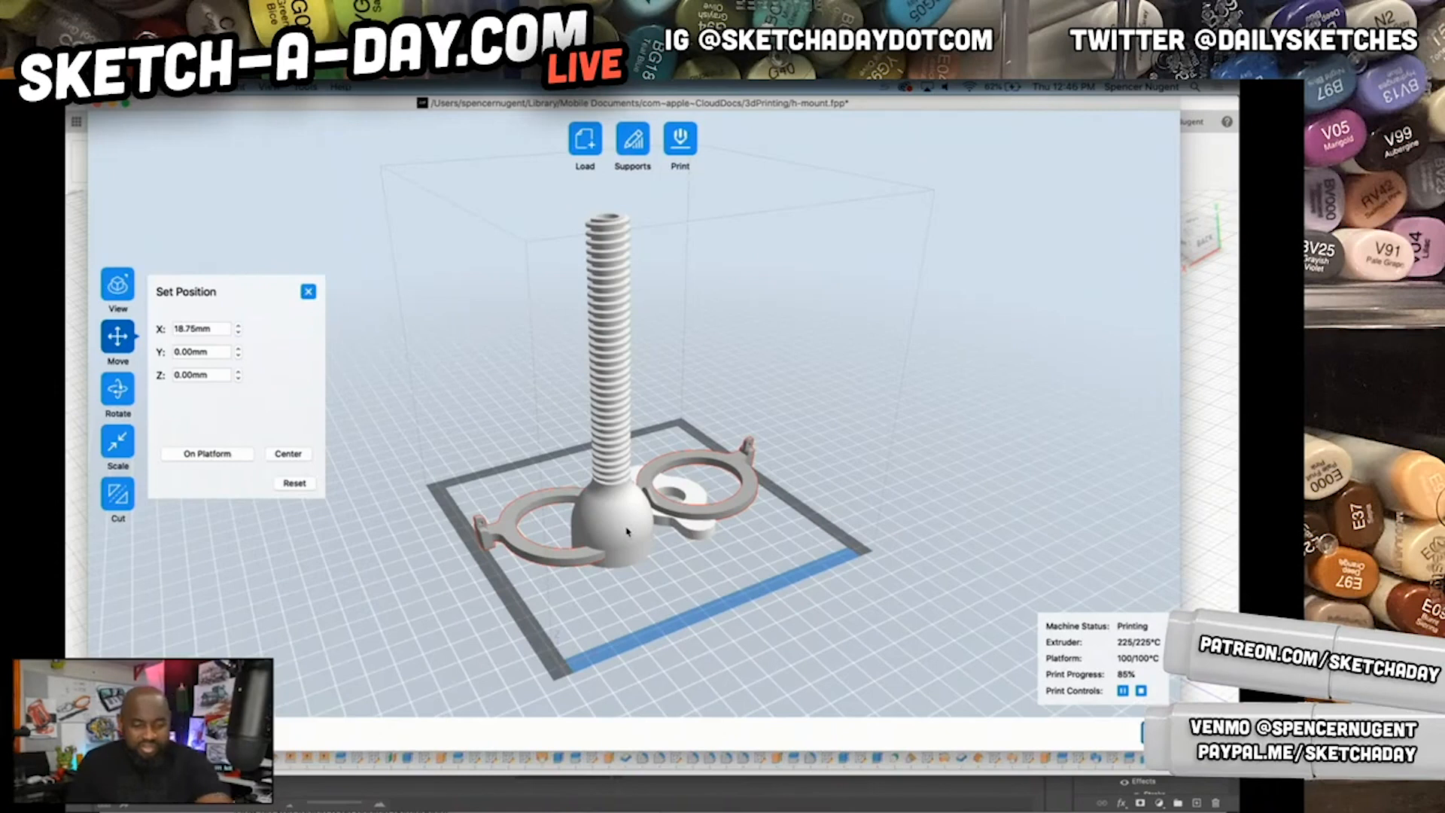
key("Delete")
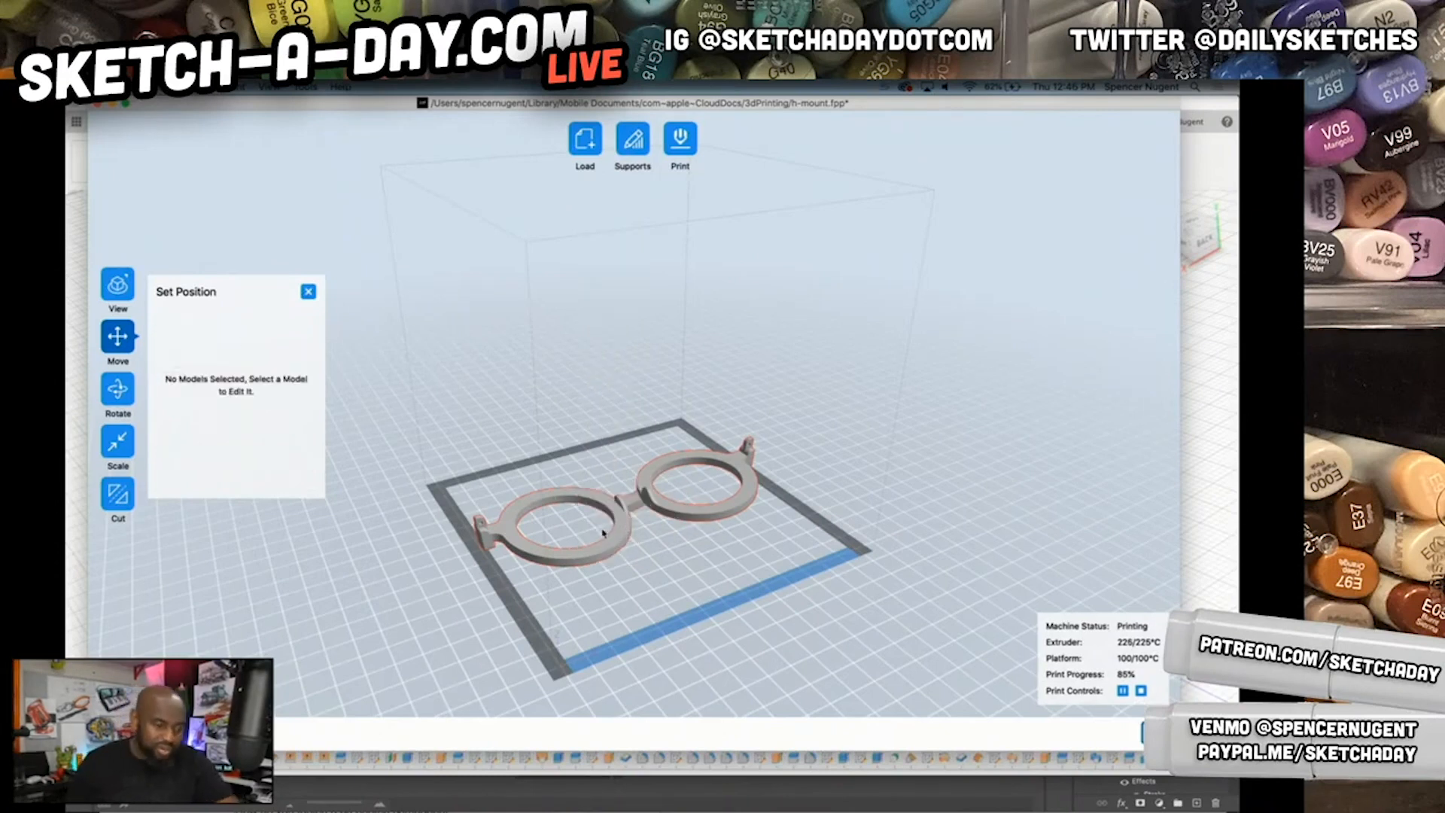
- Rotate the glasses frame about the vertical axis so it lies diagonally across the build plate, and set it on the platform
scroll(603, 533, "up", 5)
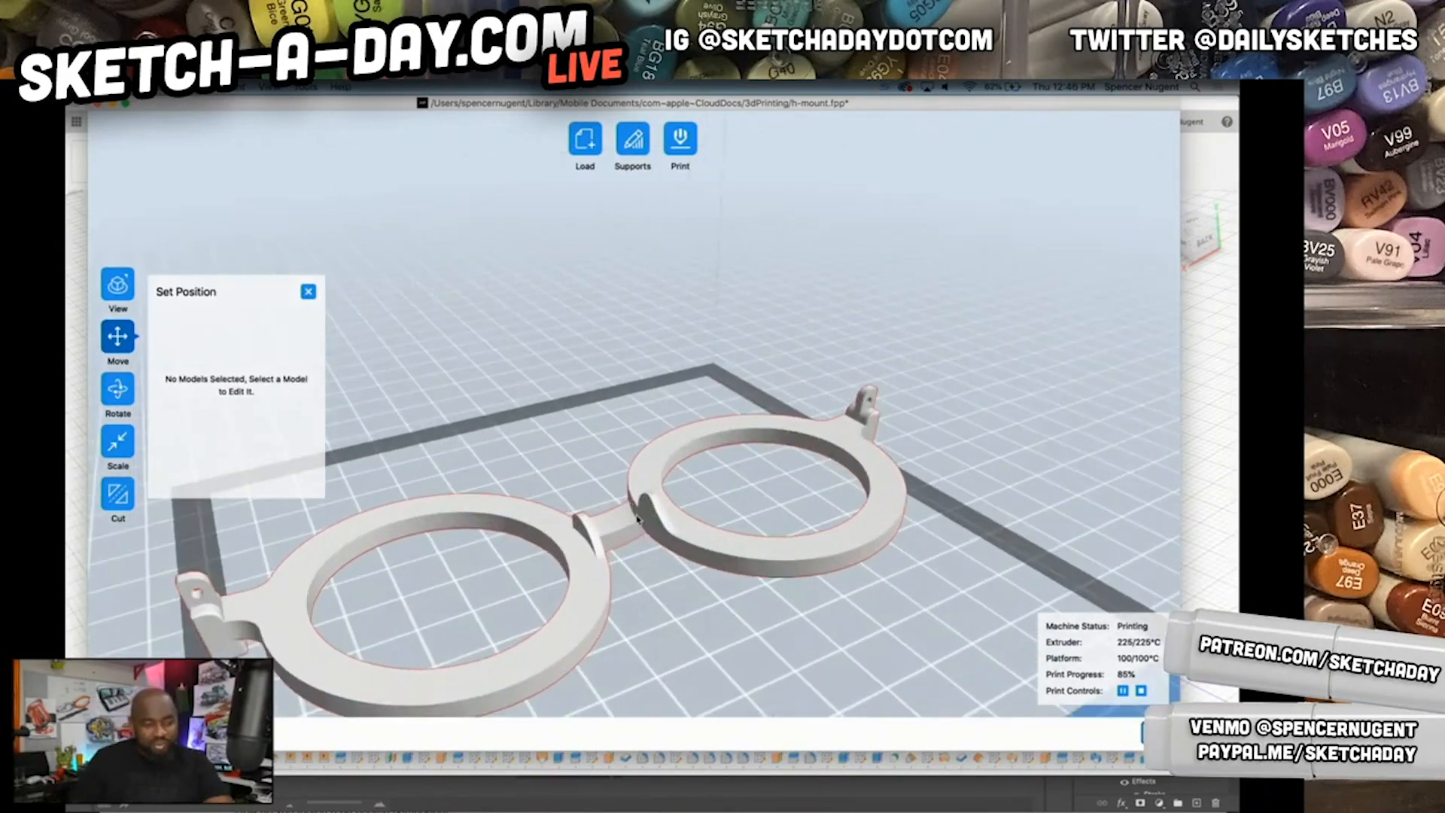
scroll(638, 518, "down", 5)
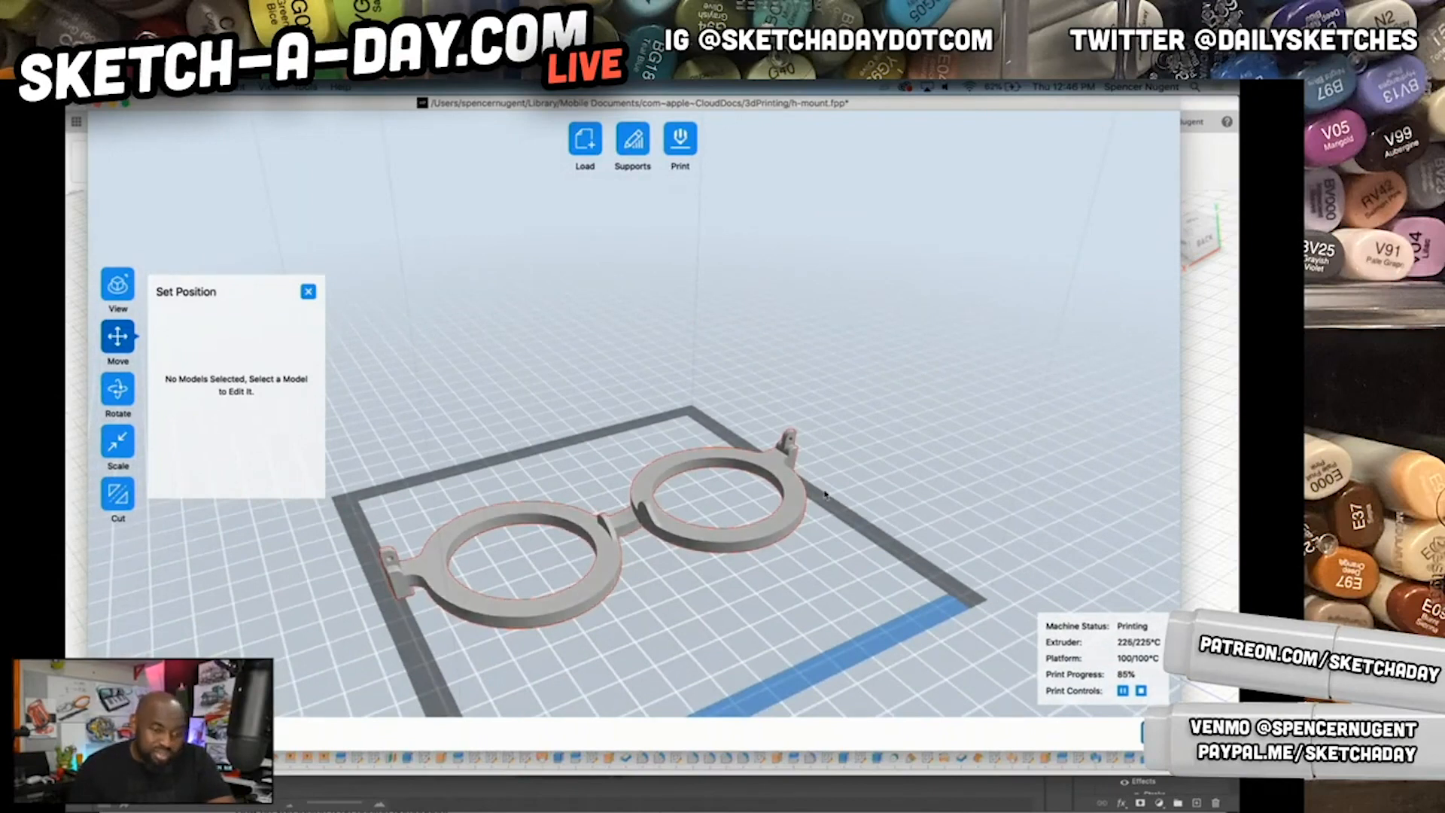
middle_click_drag(797, 490, 824, 501)
left_click(118, 388)
left_click(579, 522)
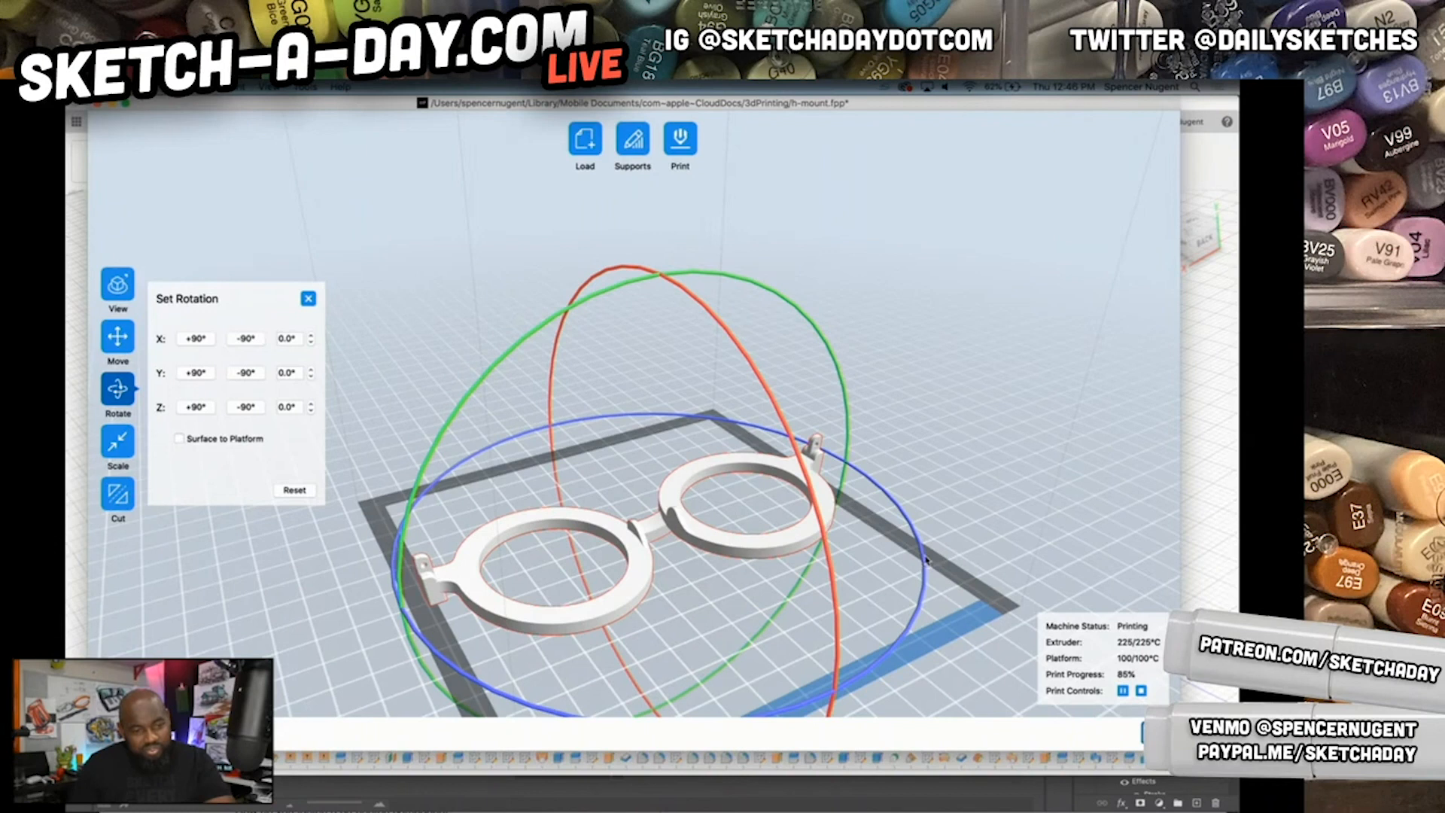
middle_click_drag(635, 574, 637, 422)
right_click_drag(637, 422, 714, 450)
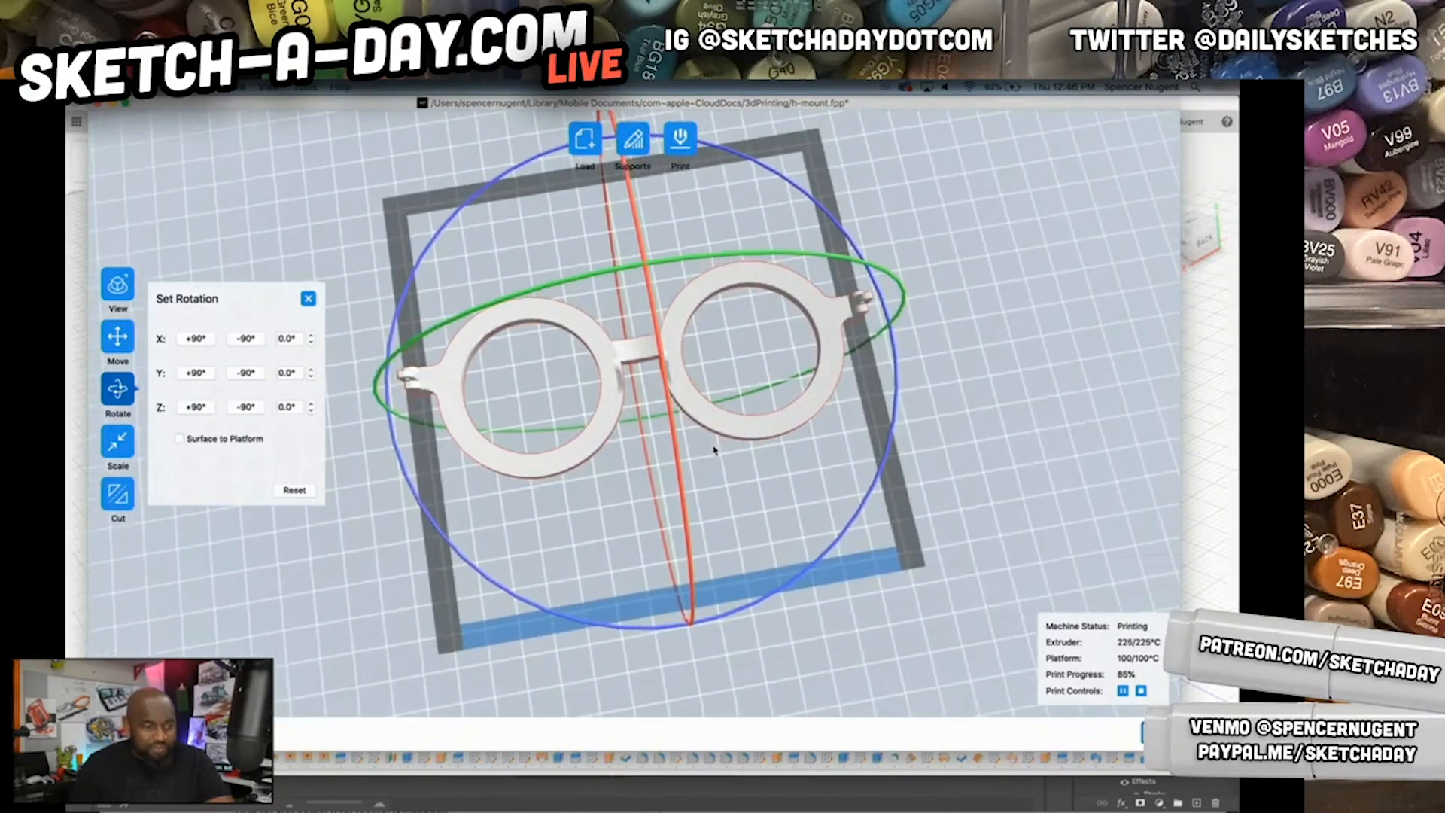
left_click_drag(895, 415, 791, 542)
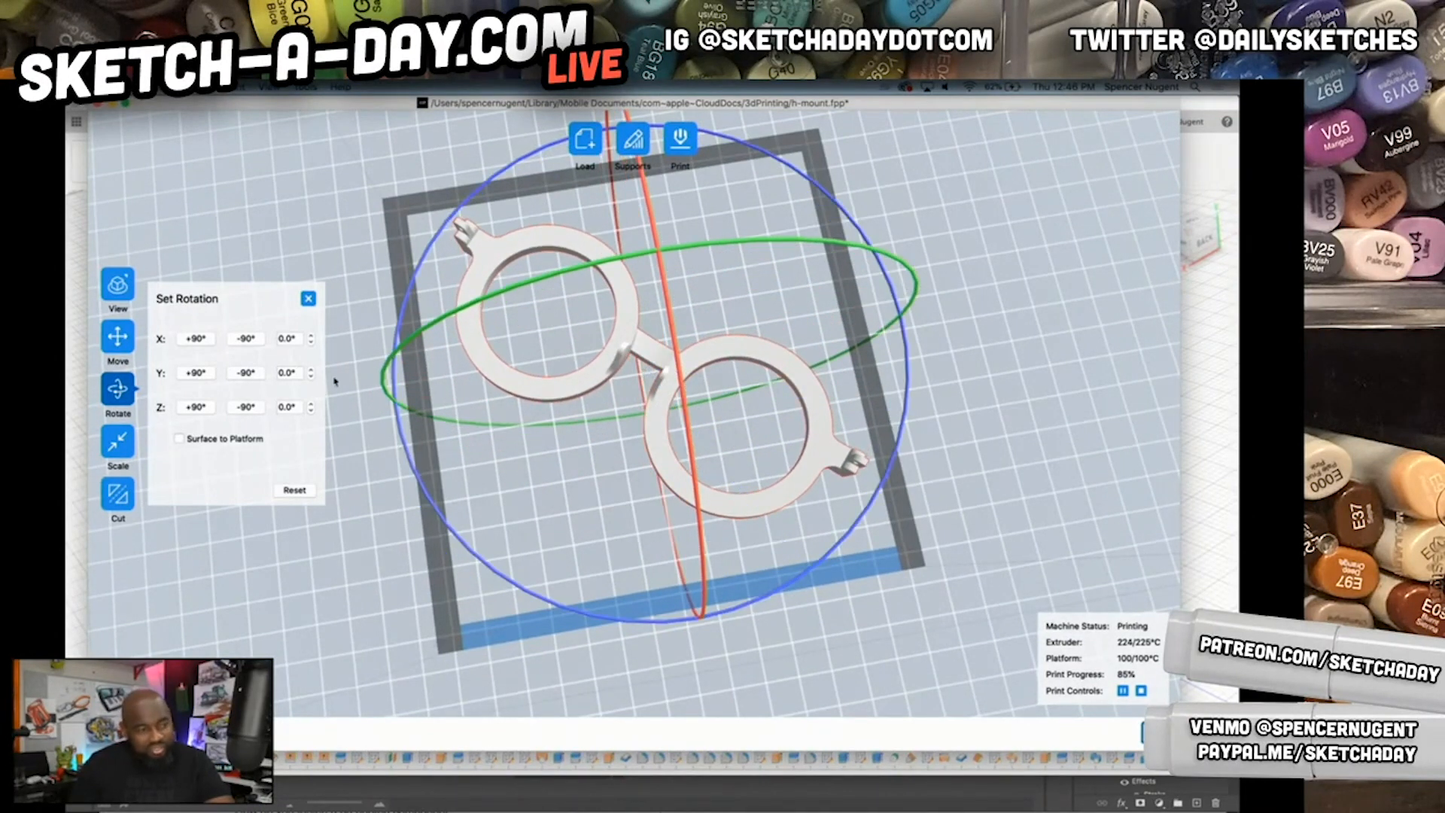
left_click(120, 340)
left_click(200, 454)
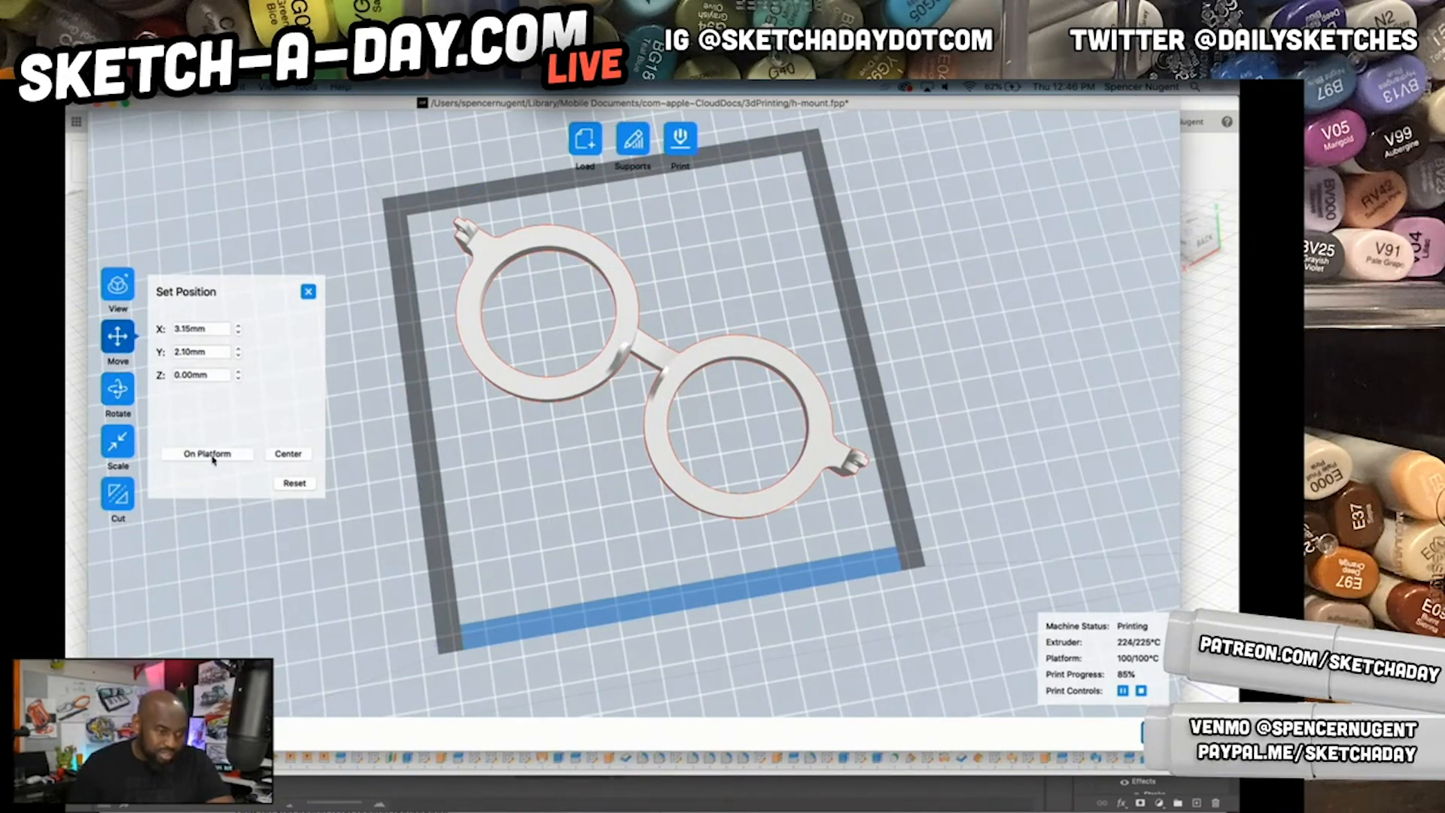
- Move the glasses frame toward the centre of the build plate, to about X 0.3 mm, Y 0.2 mm
mouse_move(628, 344)
left_mouse_down()
mouse_move(648, 339)
mouse_move(617, 346)
left_mouse_up()
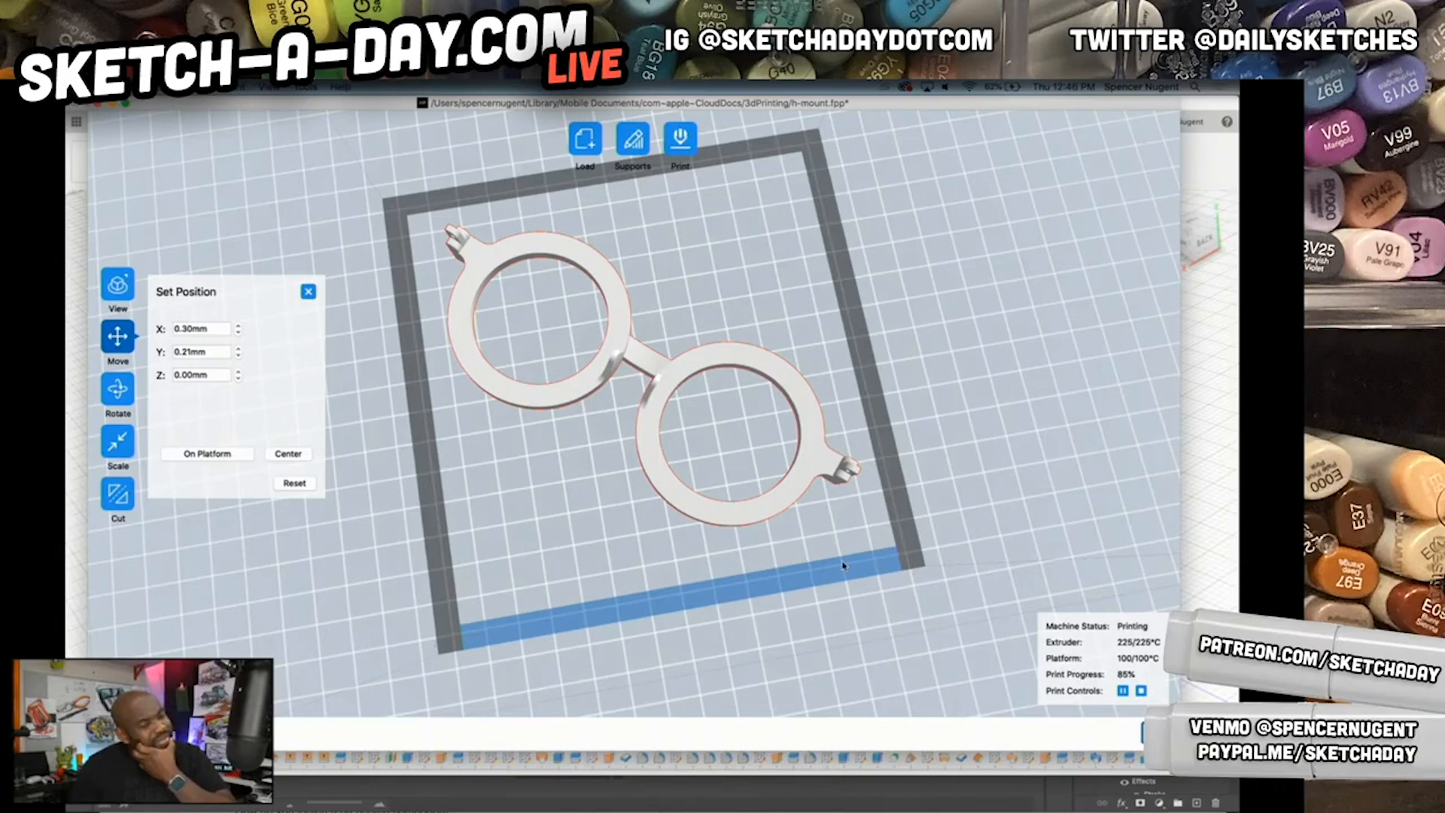
- Switch to Fusion 360, export the temple Body60 as an STL to FlashPrint, and put the imported temple on the platform
mouse_move(485, 804)
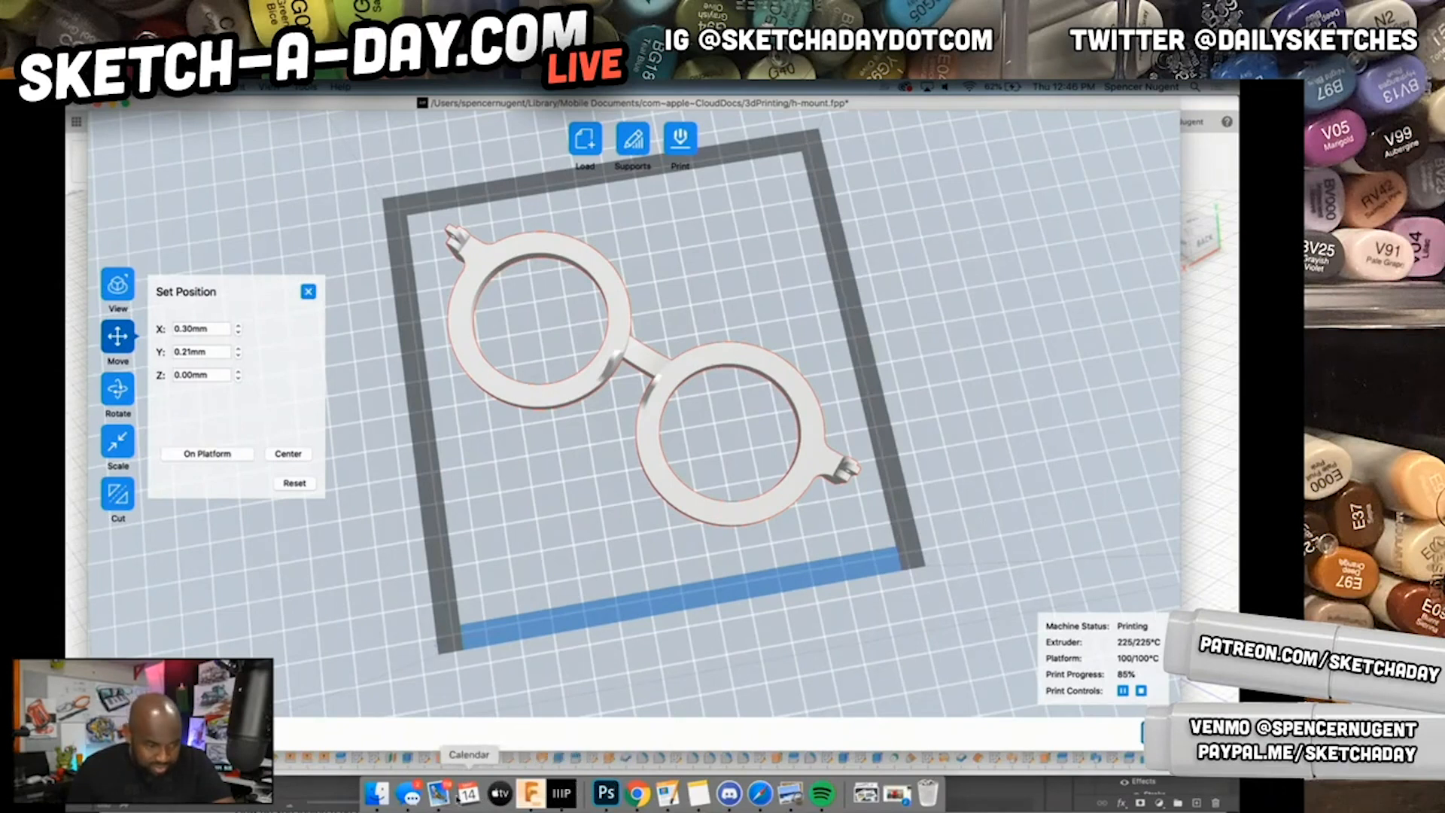
left_click(531, 794)
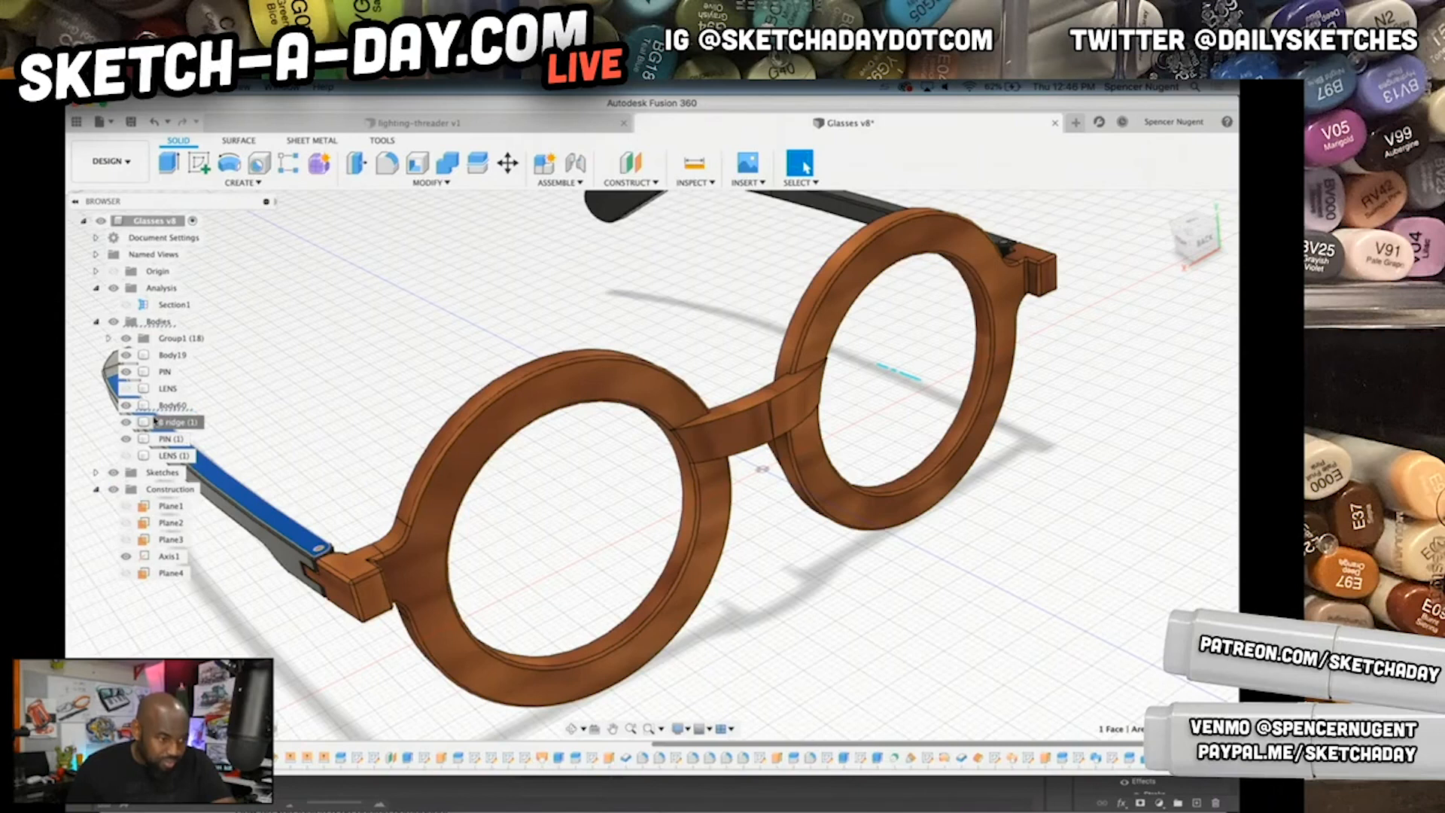
left_click(291, 555)
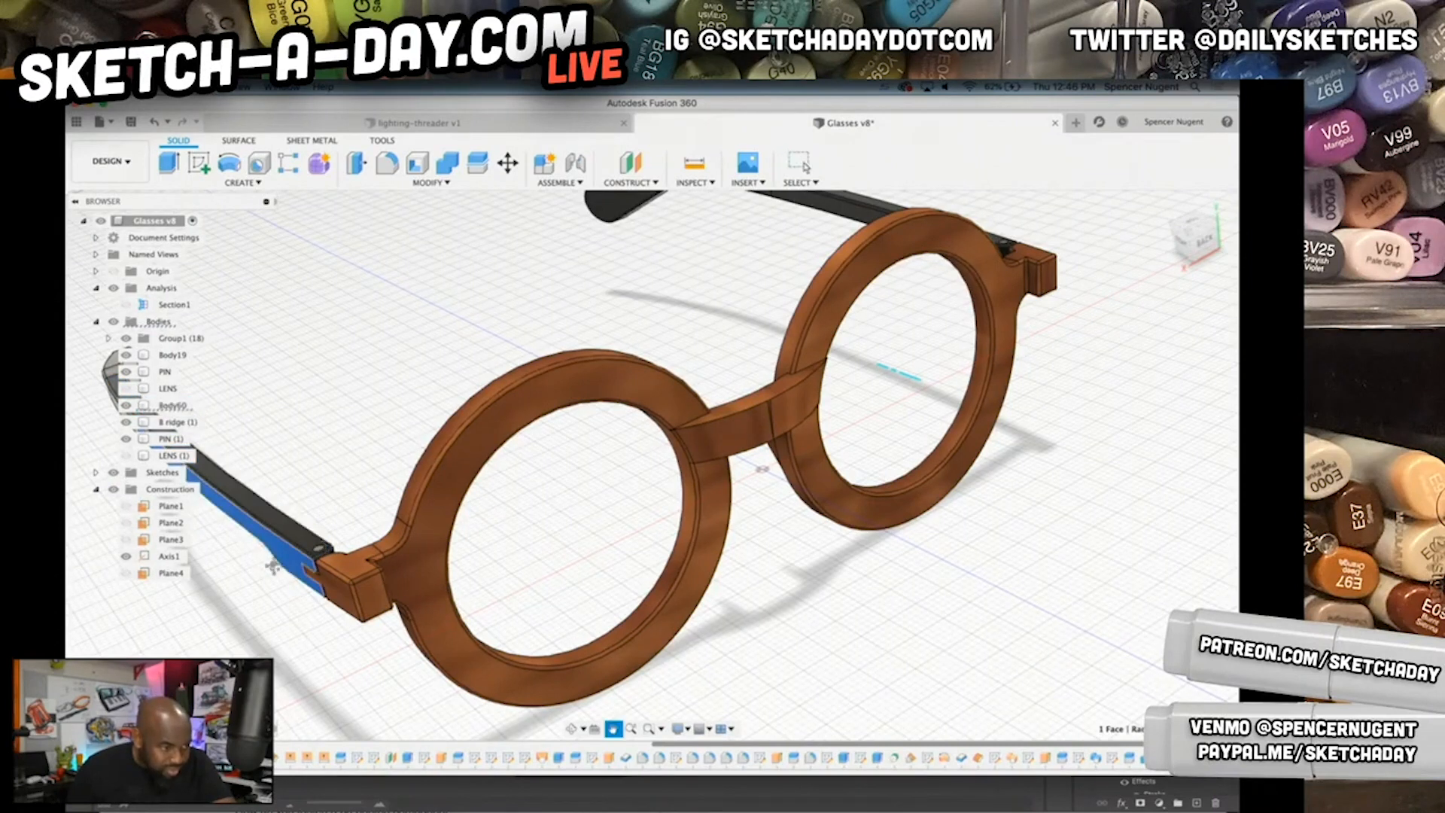
middle_click_drag(272, 566, 481, 545)
right_click(176, 407)
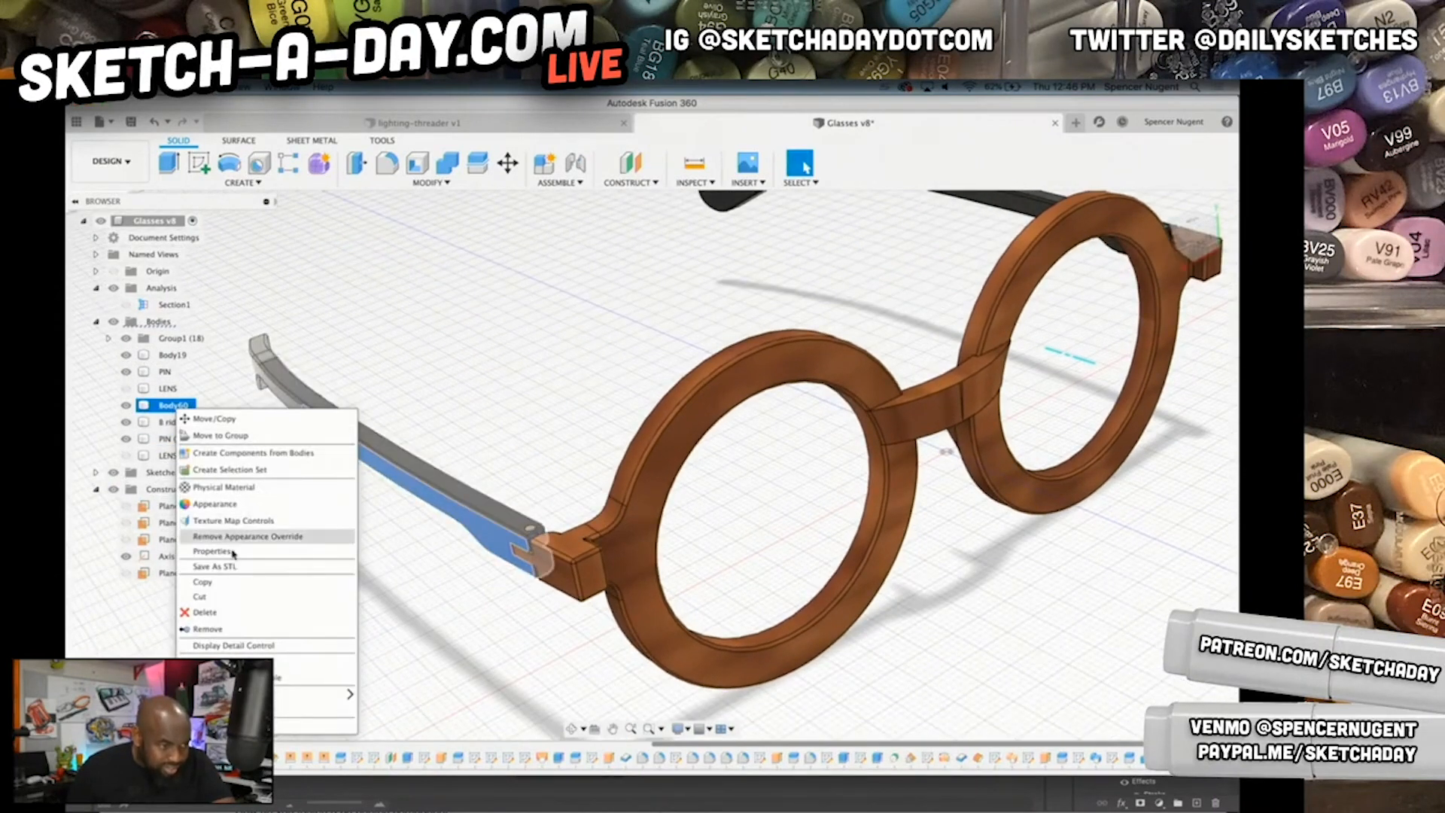
left_click(250, 569)
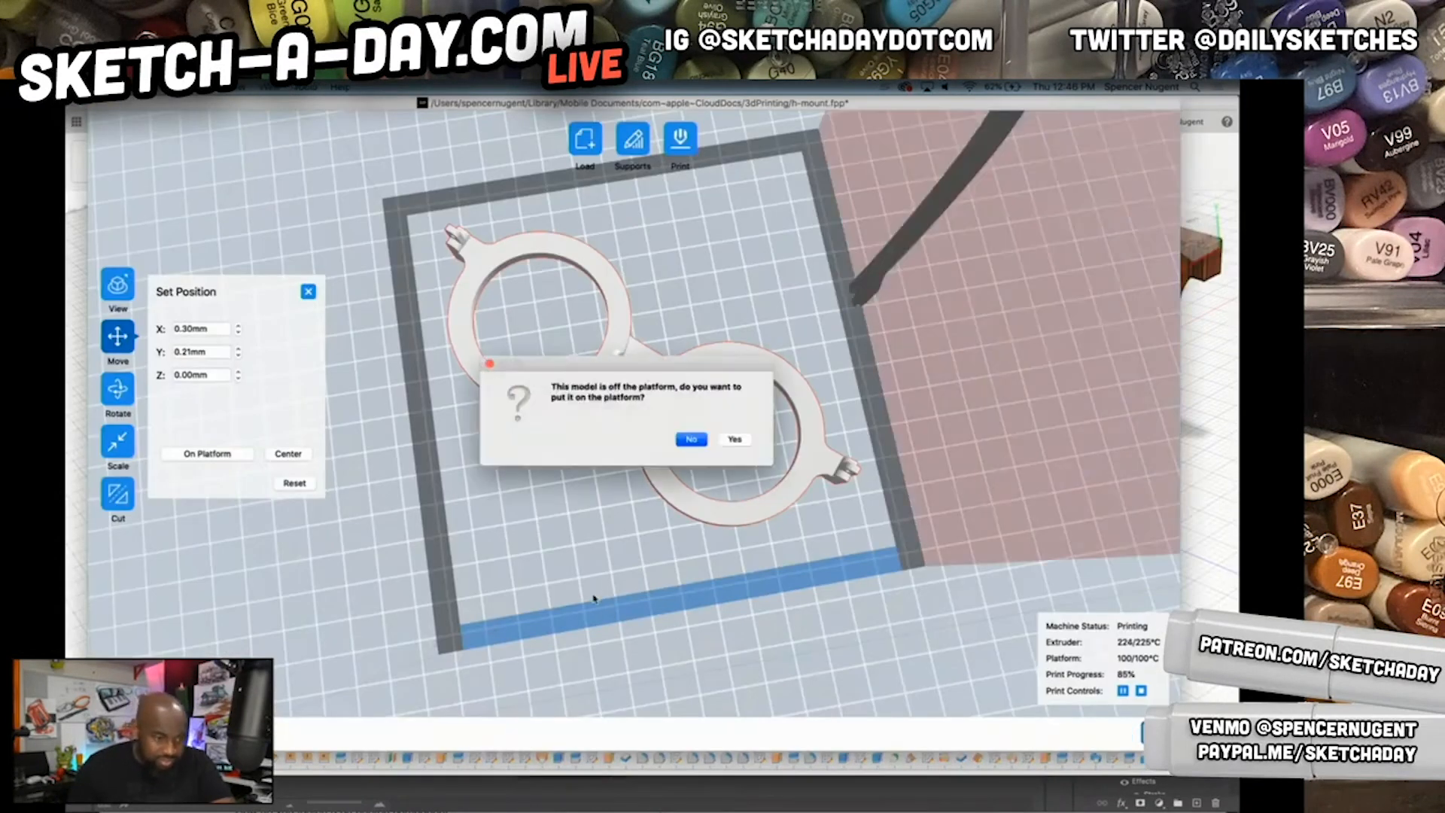
left_click(736, 441)
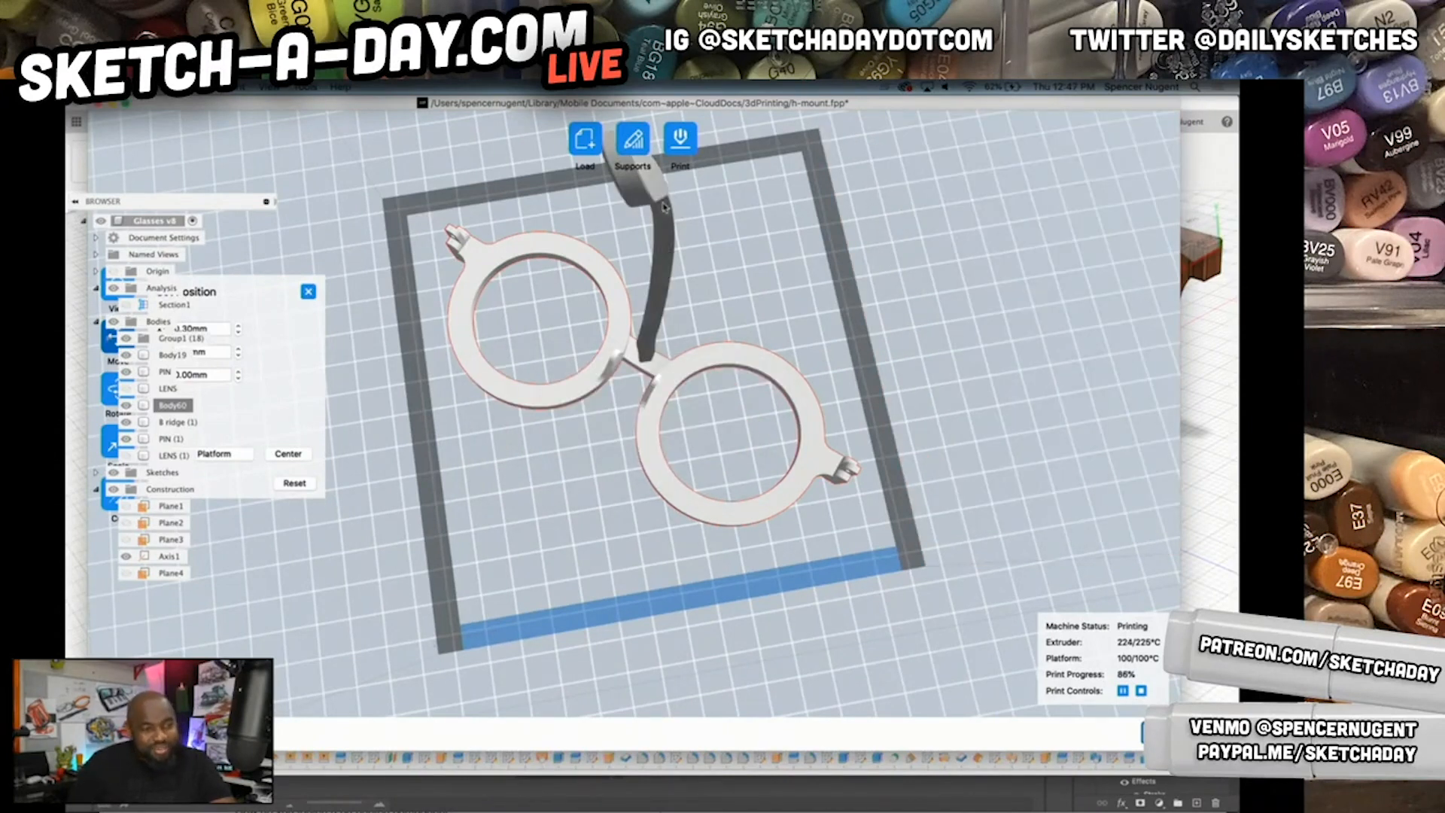
- Select the imported temple and rotate it 90° about X and -90° about Y so it lies on its flat side
left_click(700, 316)
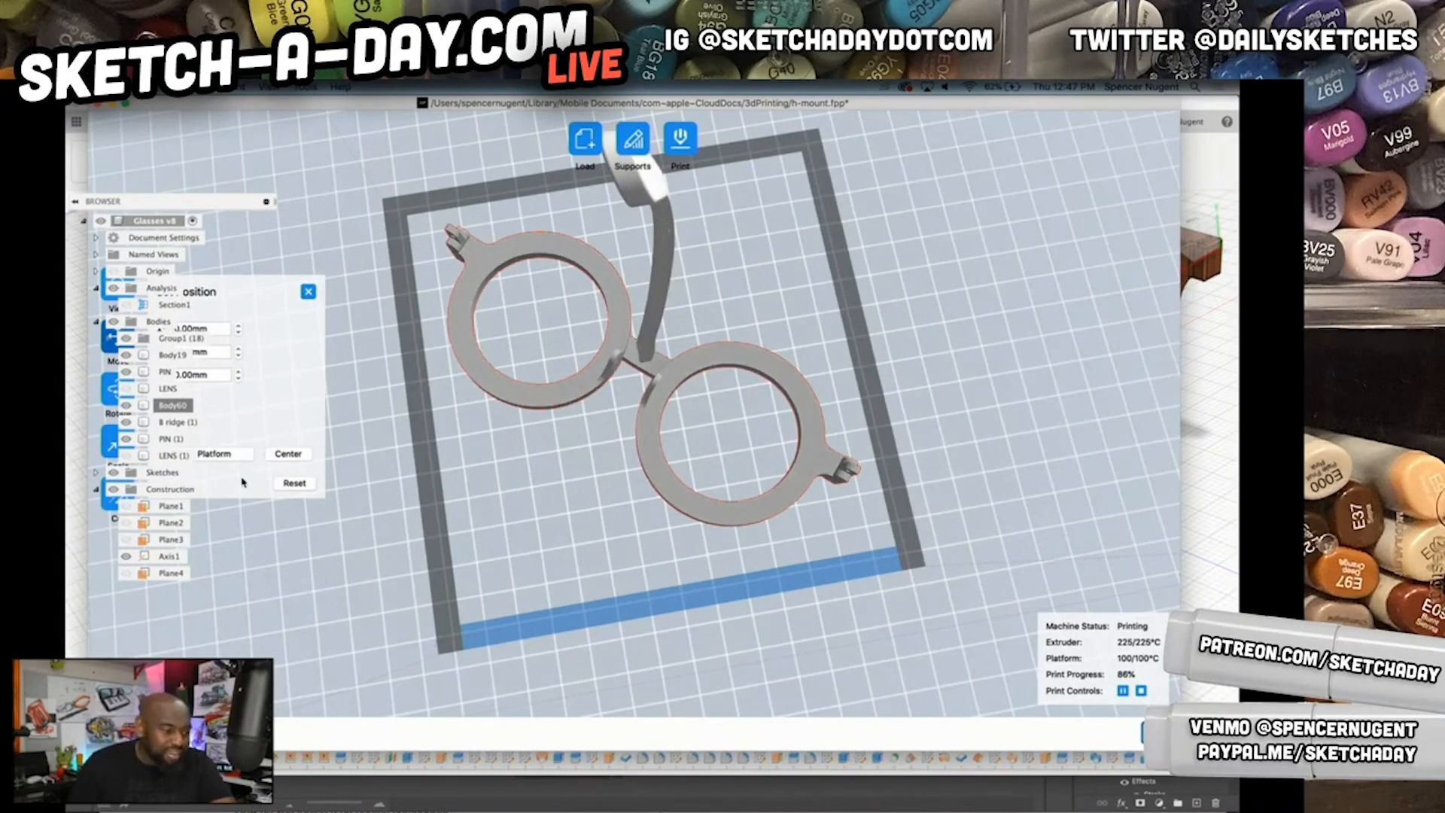
left_click(533, 800)
key("super+h")
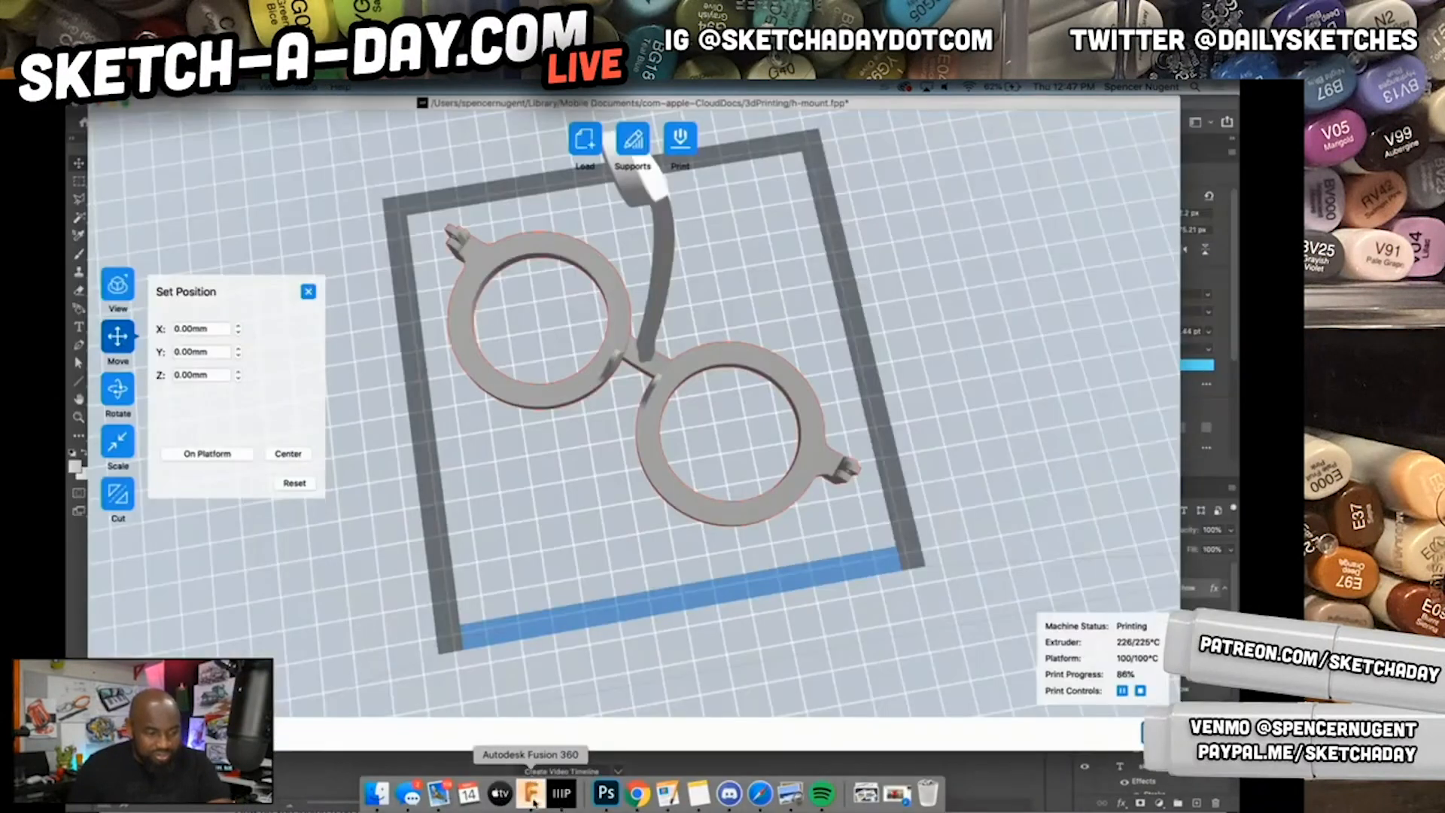
left_click(117, 388)
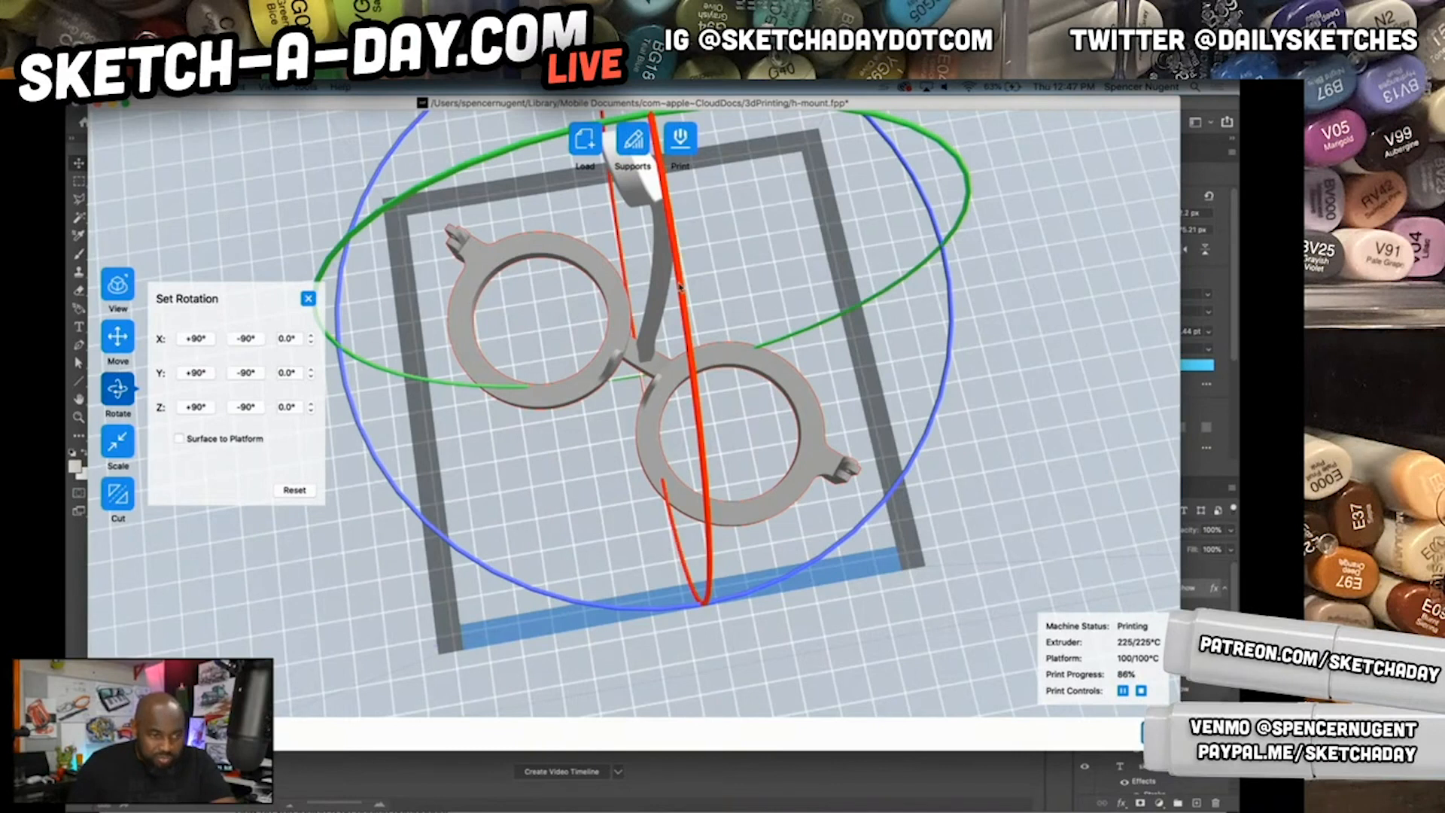
left_click(194, 339)
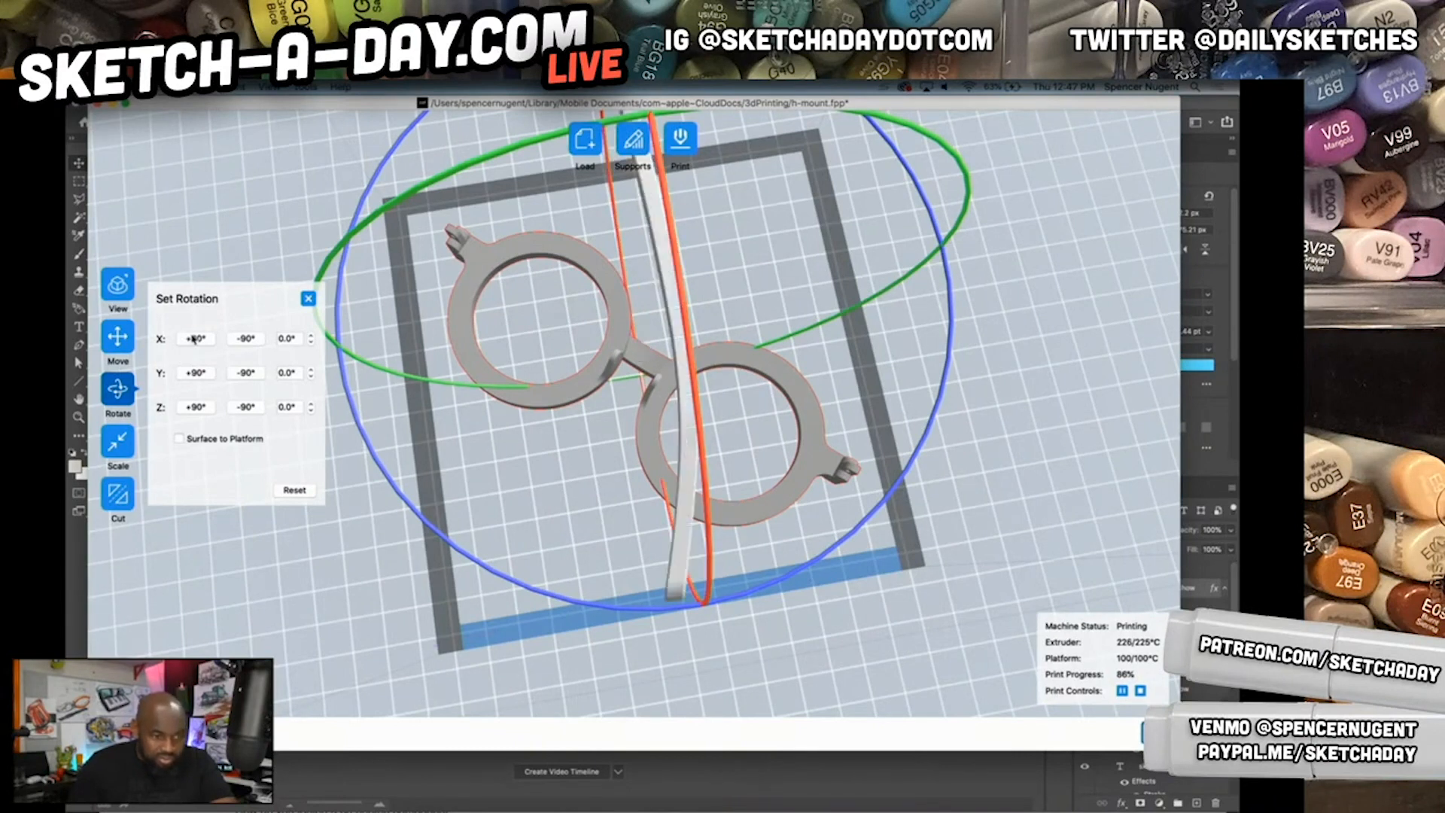
left_click(245, 407)
left_click(202, 409)
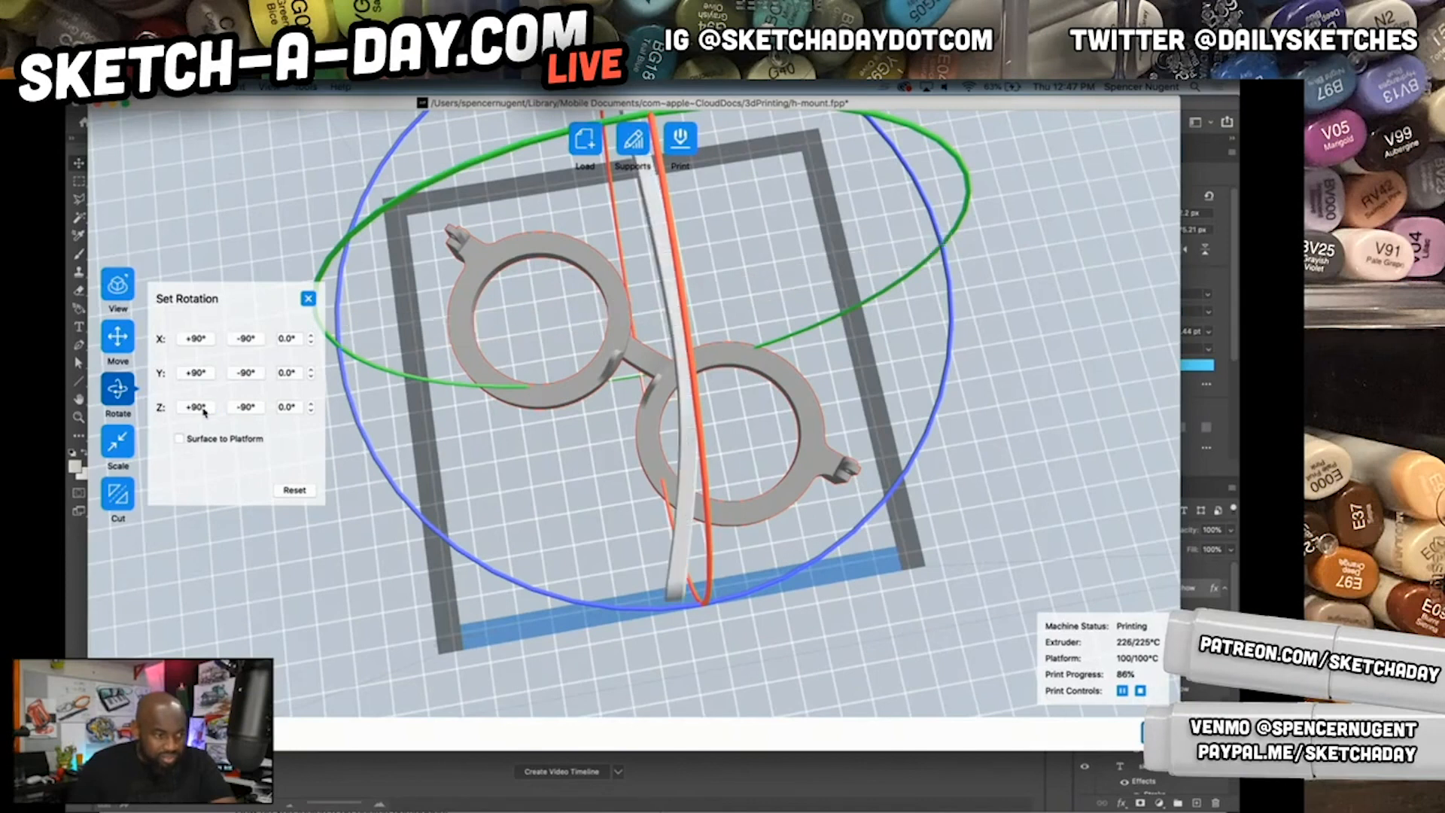
left_click(246, 374)
left_click(248, 374)
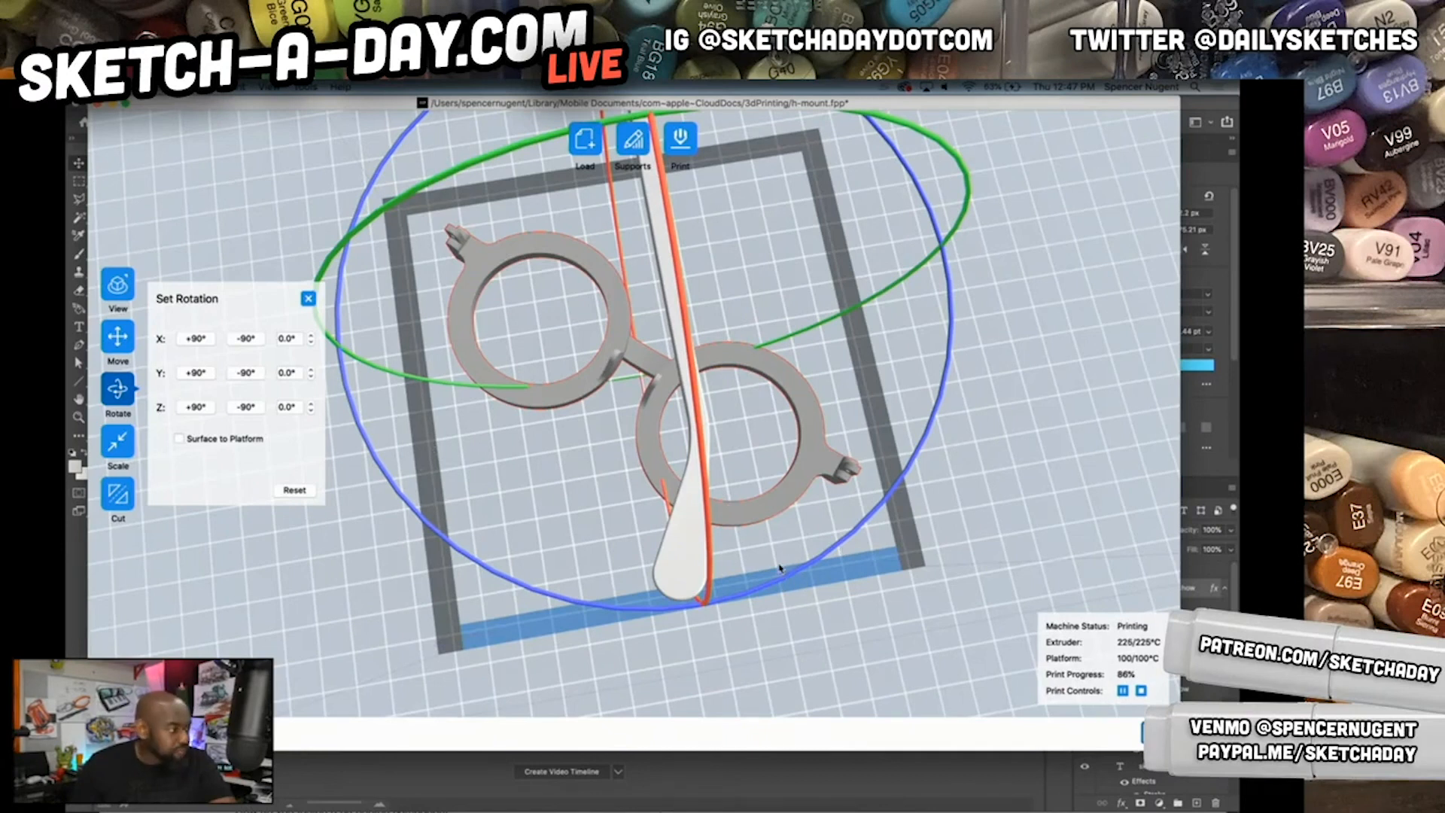
scroll(749, 535, "down", 2)
left_click_drag(789, 563, 897, 438)
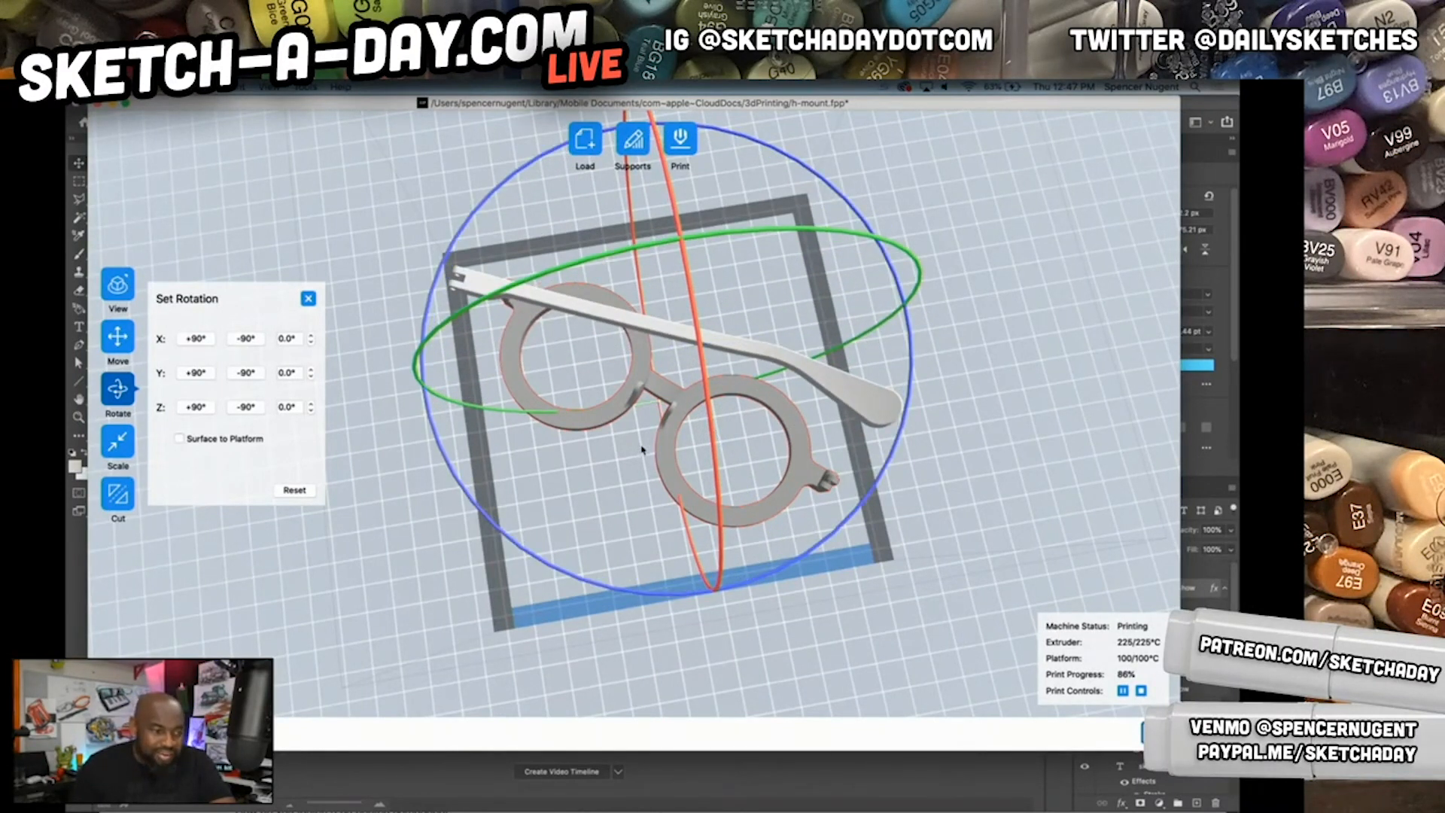
key("super+z")
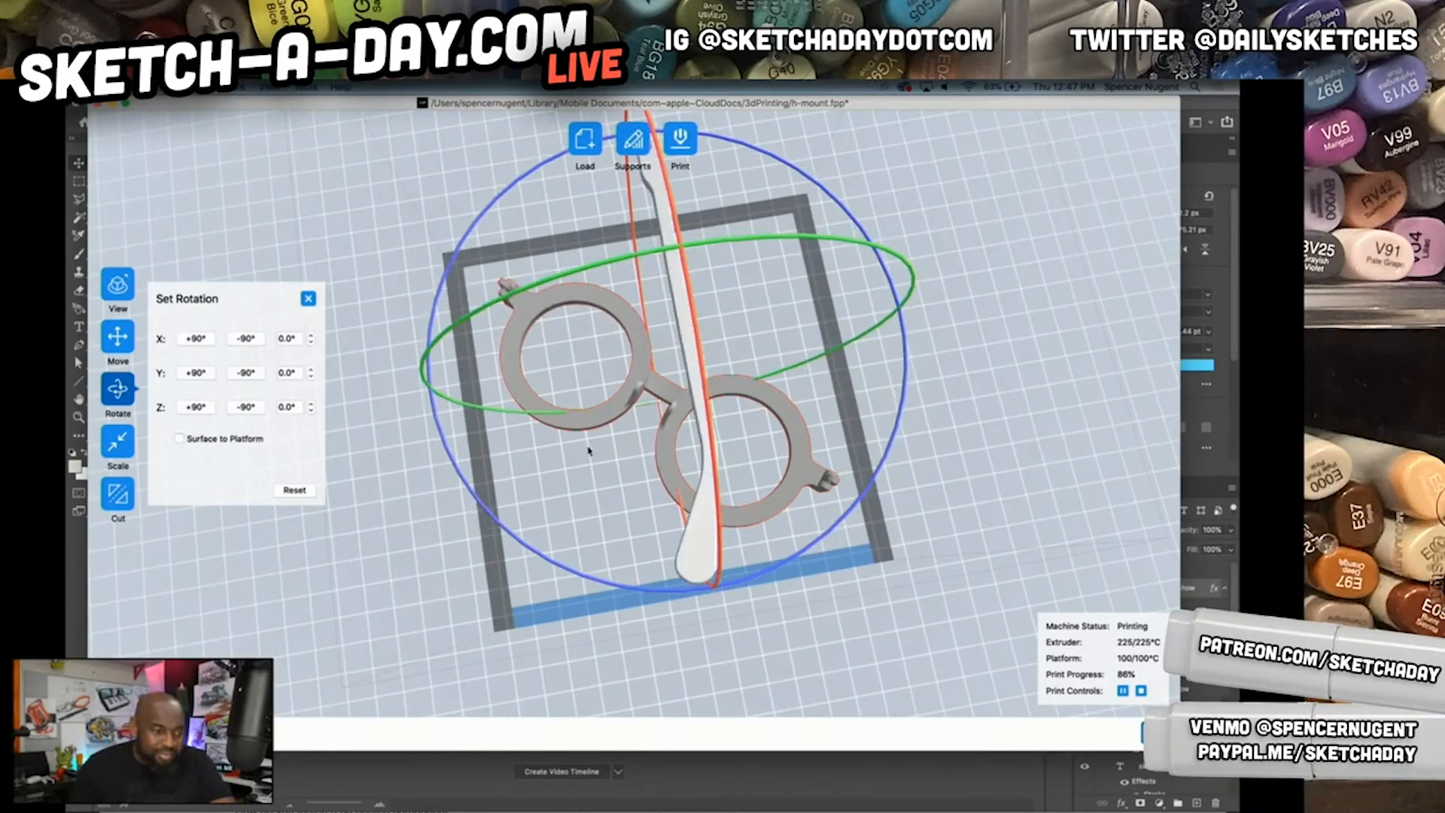
- Rotate the temple 90° about Z so it runs across the build plate, and set it on the platform
left_click(246, 407)
left_click(203, 411)
left_click(203, 410)
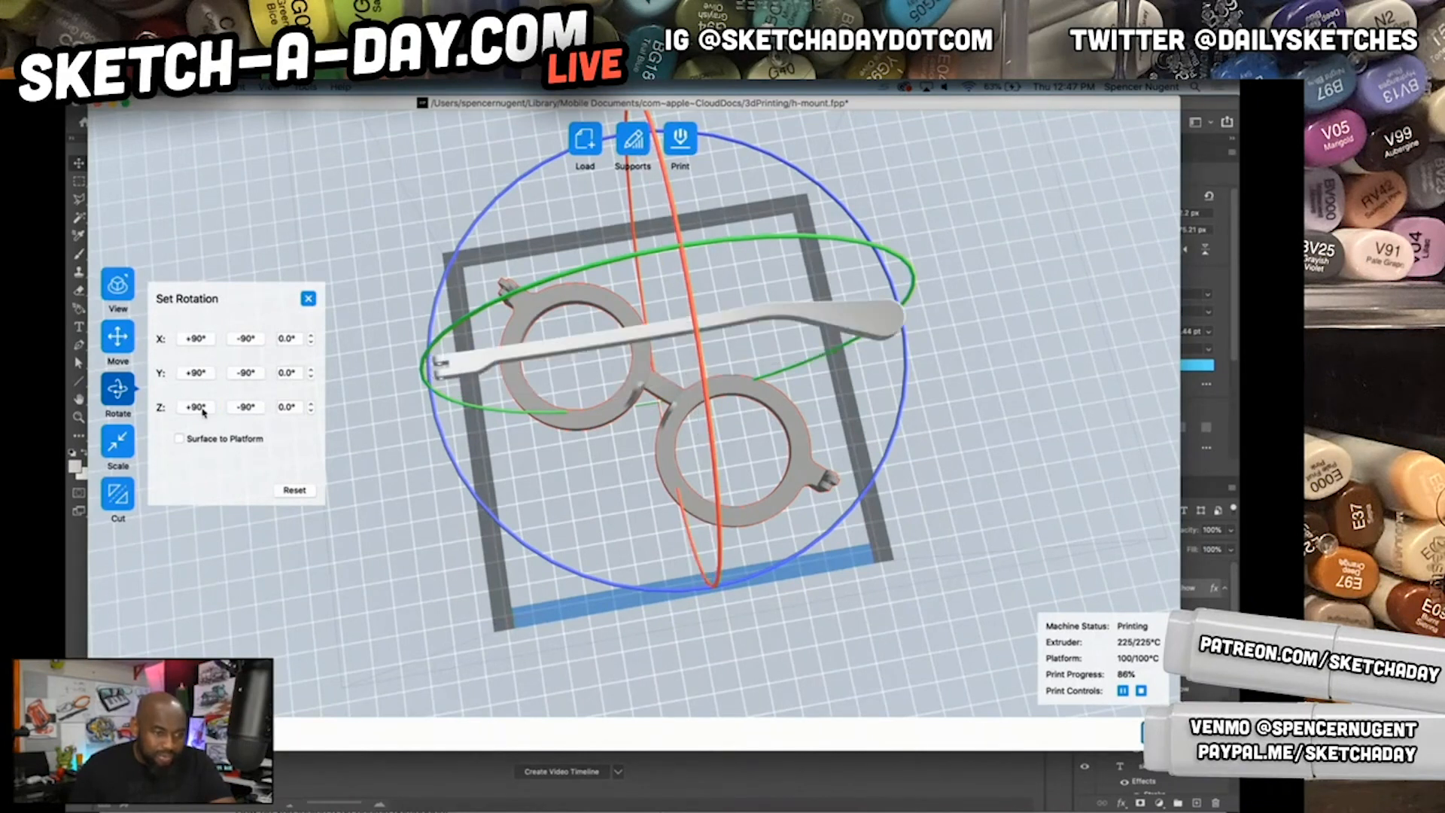
left_click(118, 345)
left_click(207, 454)
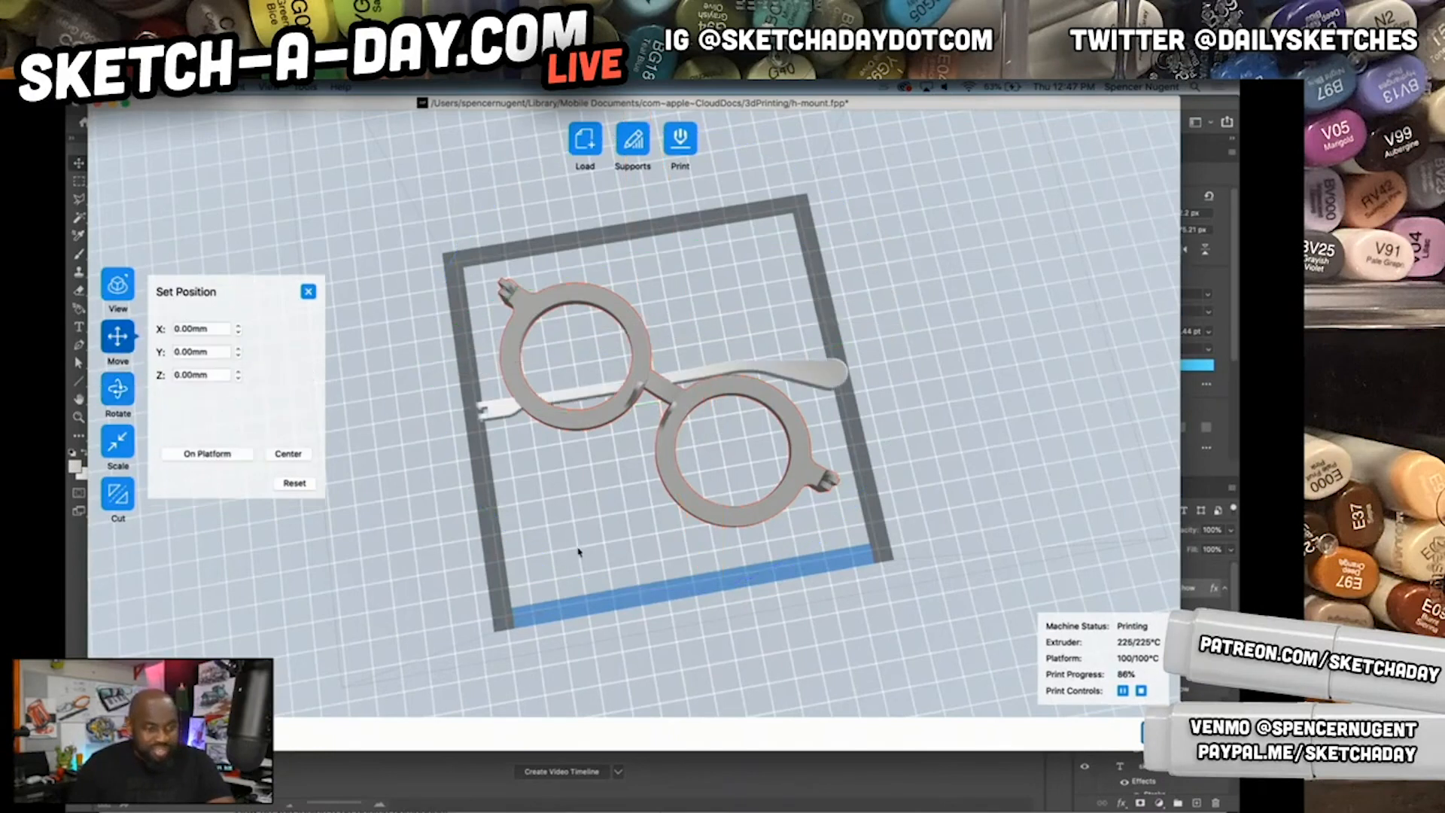
- Move the temple behind the glasses frame along the plate's back edge, to about X 1.4 mm, Y 53.9 mm
mouse_move(554, 571)
left_mouse_down()
mouse_move(584, 517)
mouse_move(549, 586)
left_mouse_up()
scroll(572, 404, "down", 5)
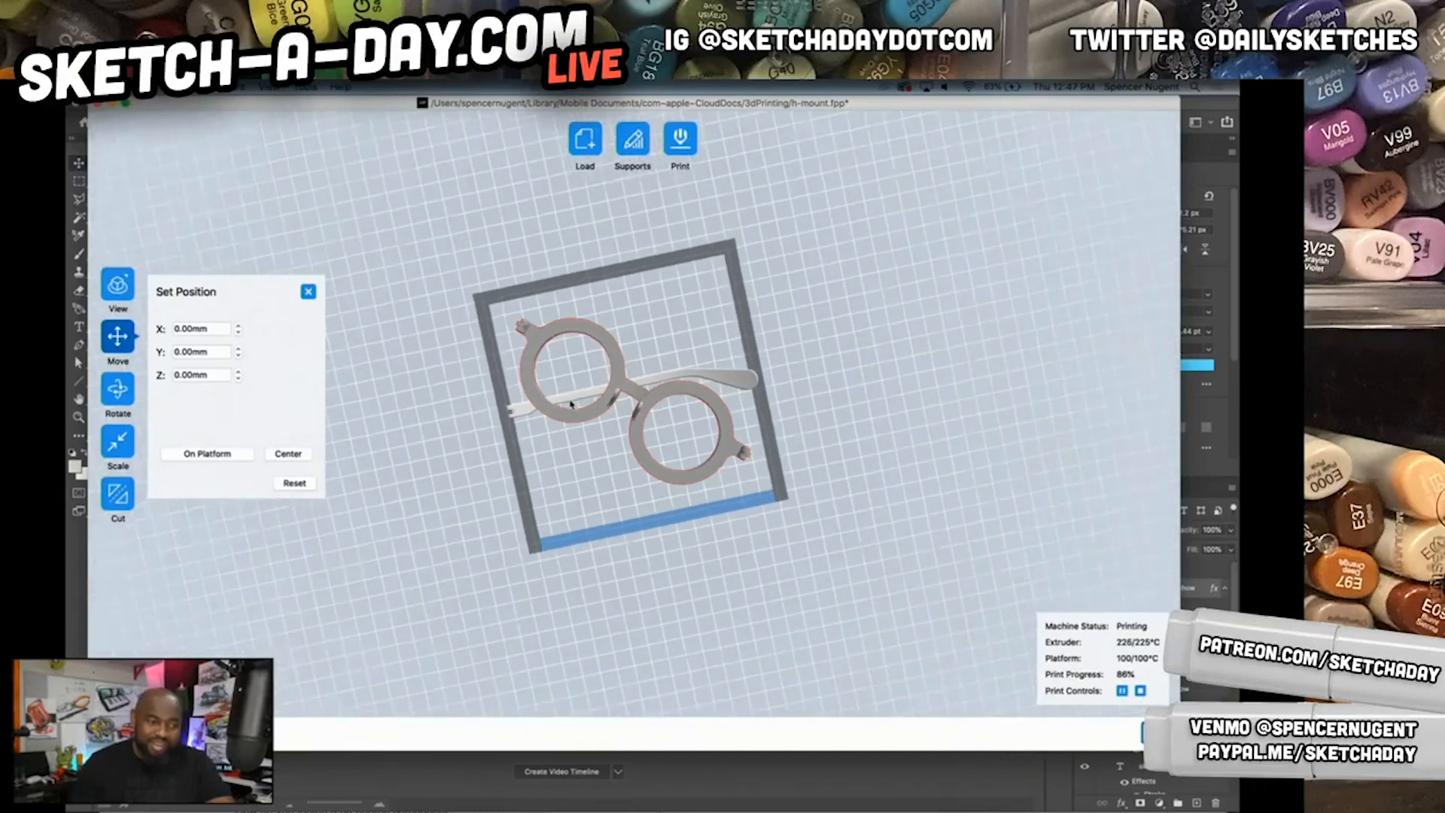
scroll(578, 384, "up", 5)
scroll(588, 373, "up", 2)
mouse_move(602, 393)
left_mouse_down()
mouse_move(591, 218)
mouse_move(581, 187)
mouse_move(558, 195)
left_mouse_up()
middle_click_drag(608, 515, 594, 596)
right_click_drag(594, 598, 644, 600)
middle_click_drag(971, 310, 516, 574)
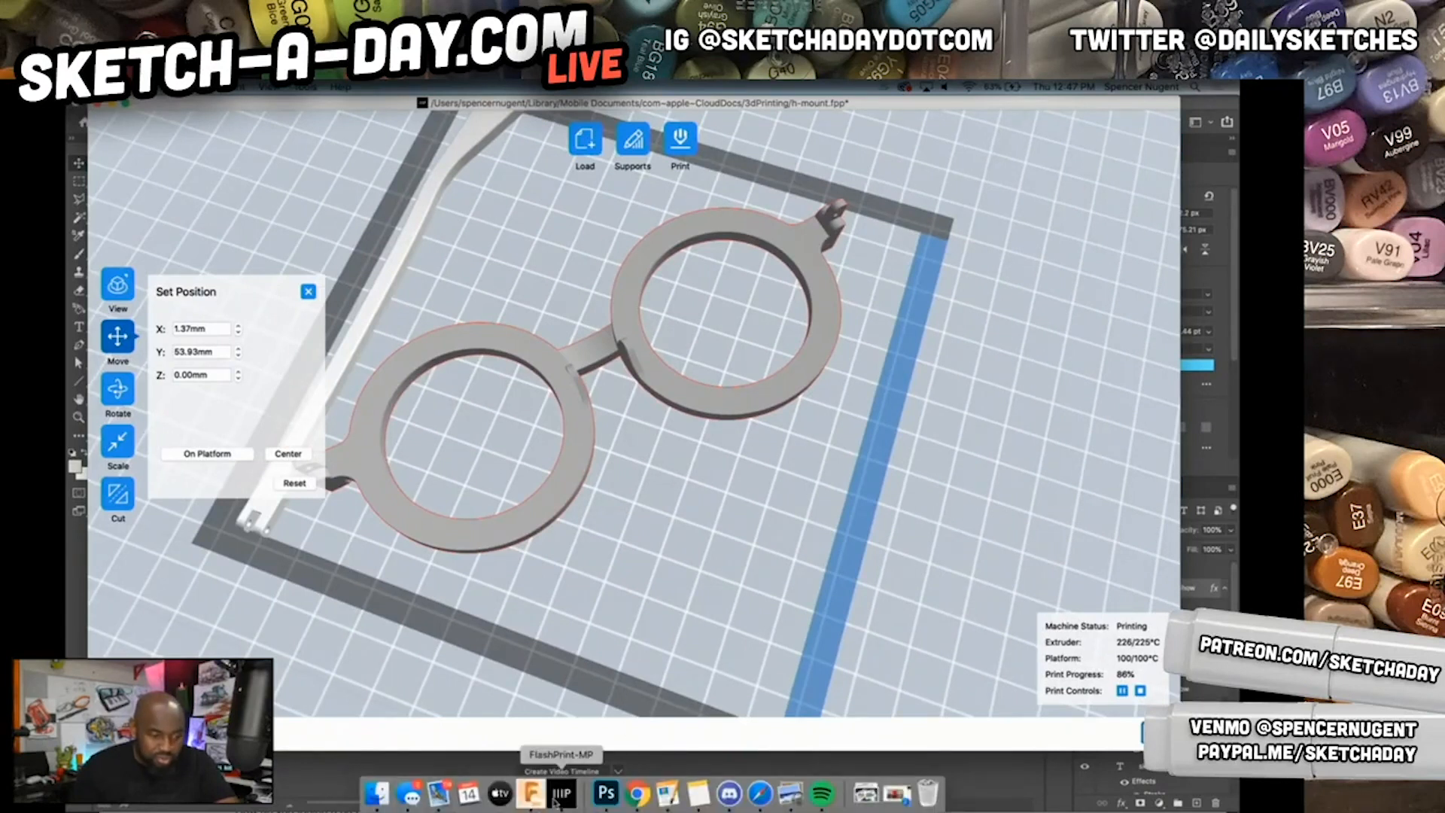
- Switch to Fusion 360 and export the other temple, Body19, as an STL to FlashPrint
left_click(557, 799)
left_click(1004, 219)
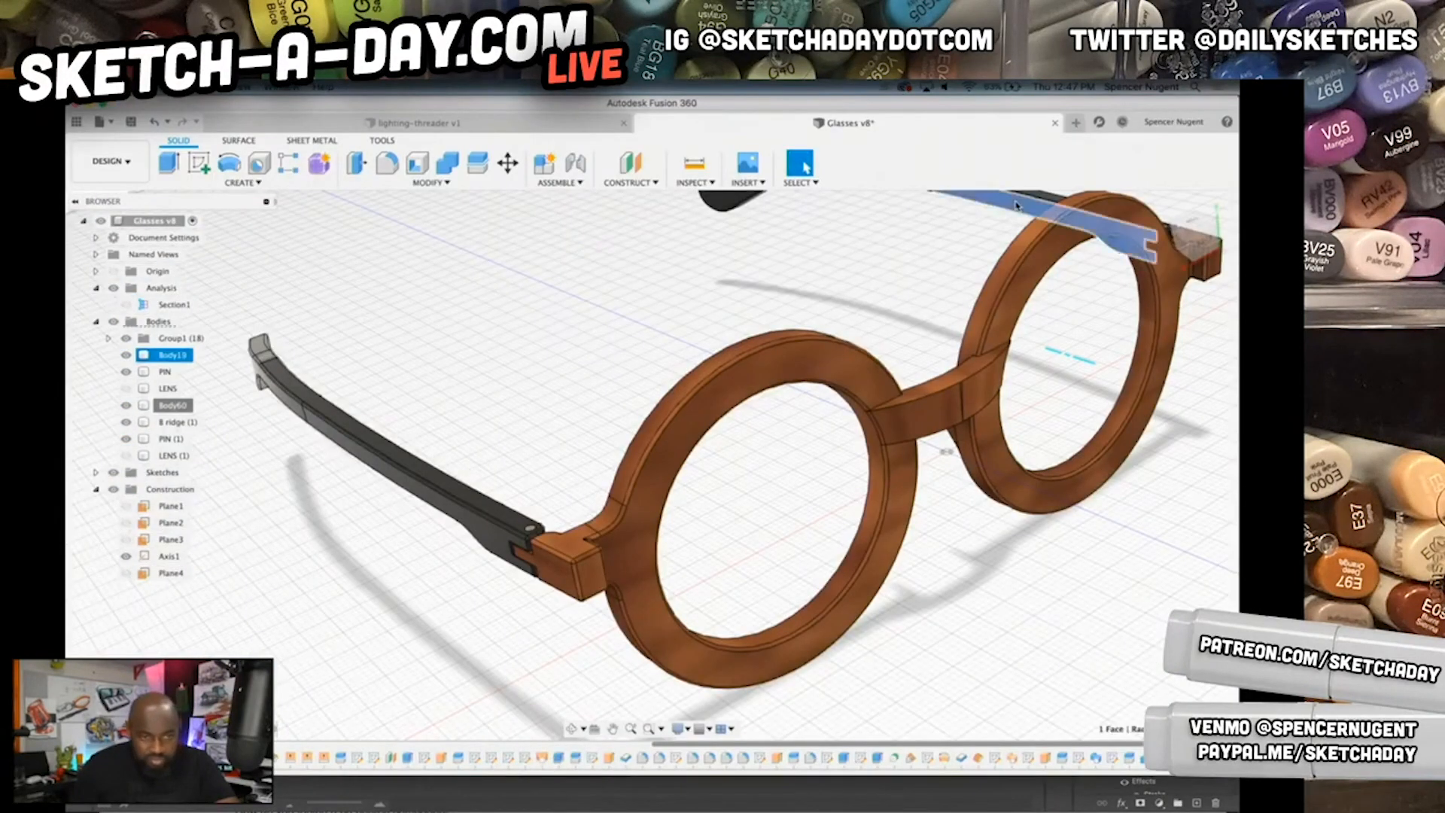
right_click(1006, 218)
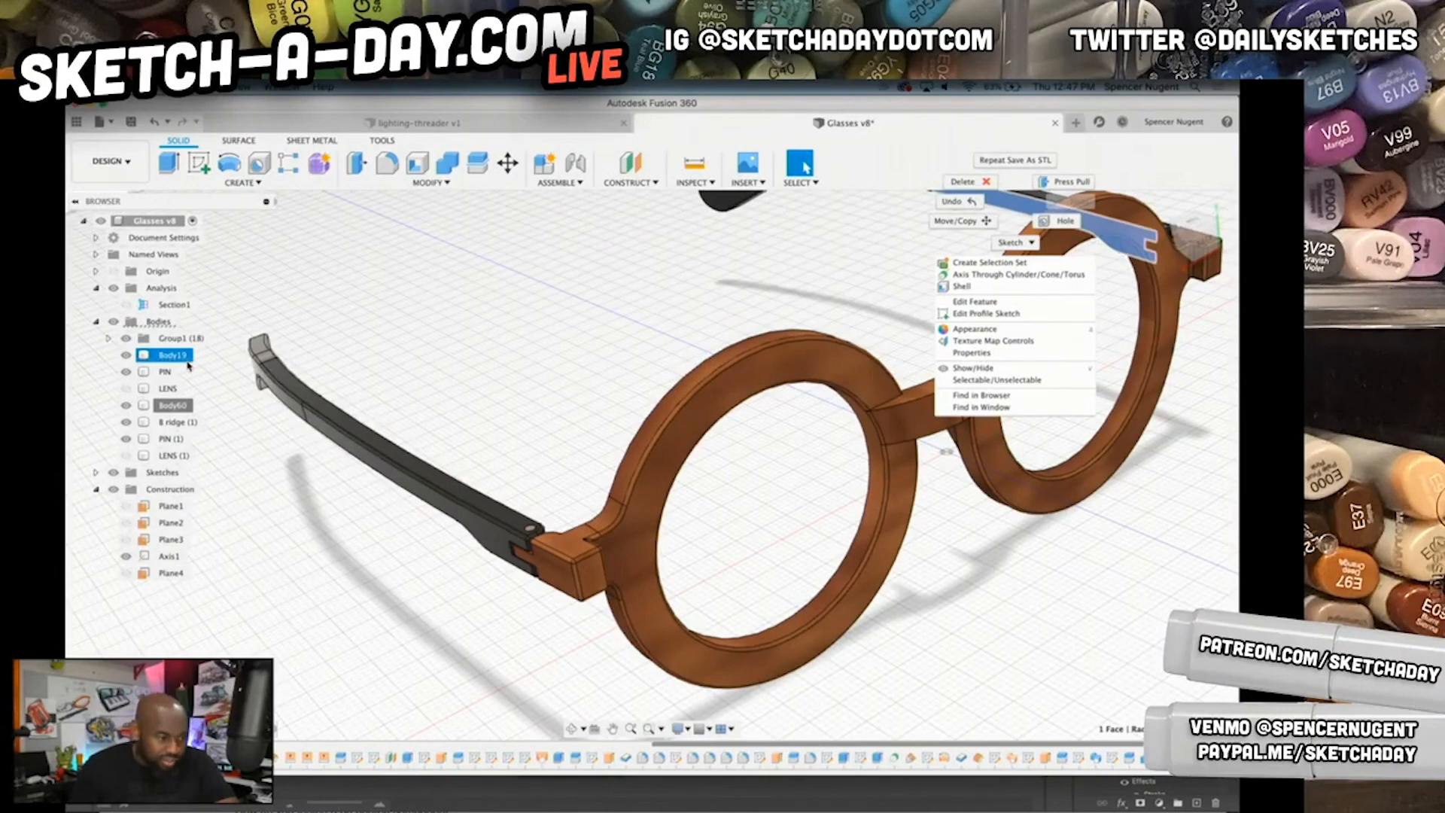
left_click(810, 295)
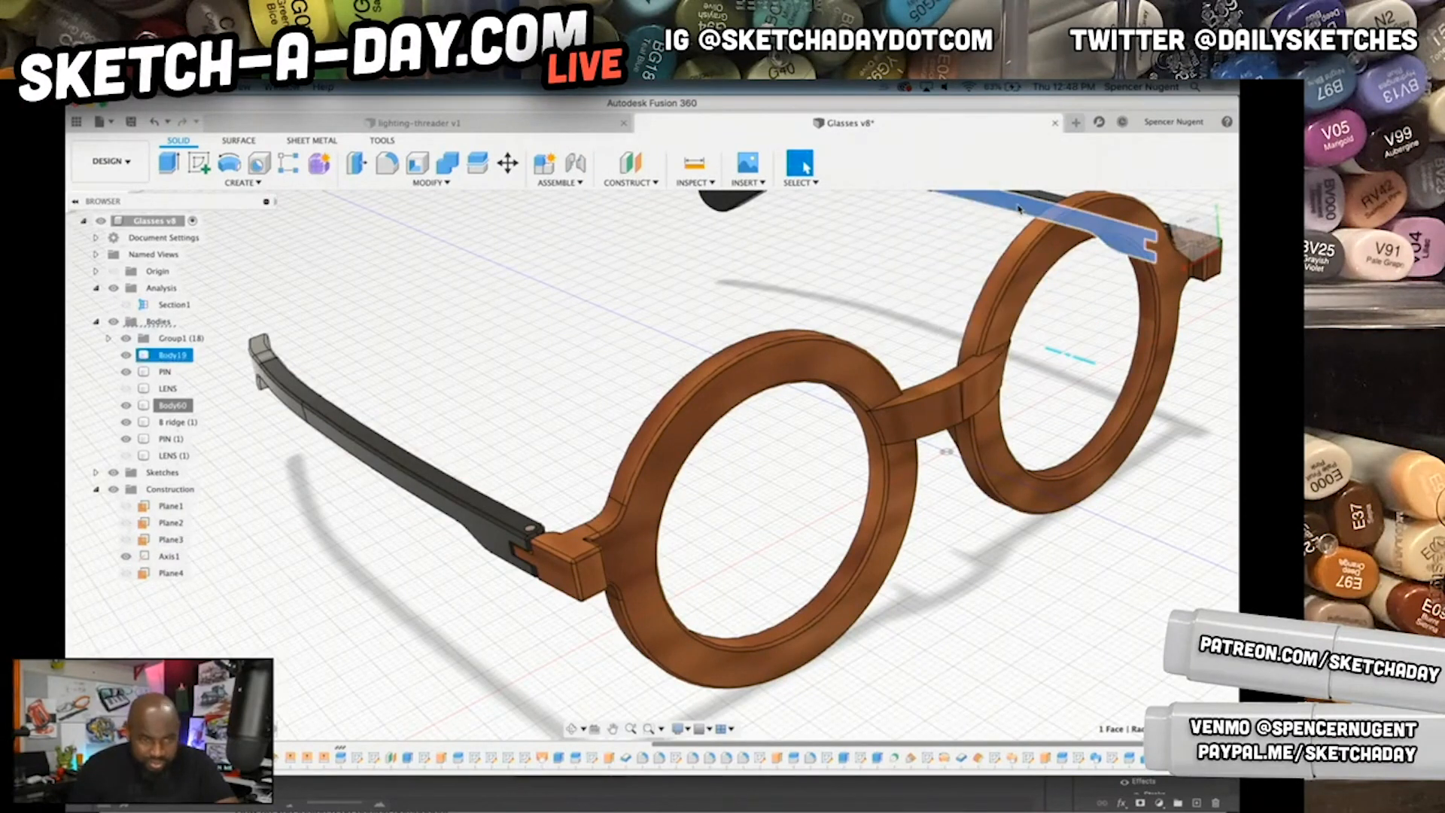
right_click(172, 355)
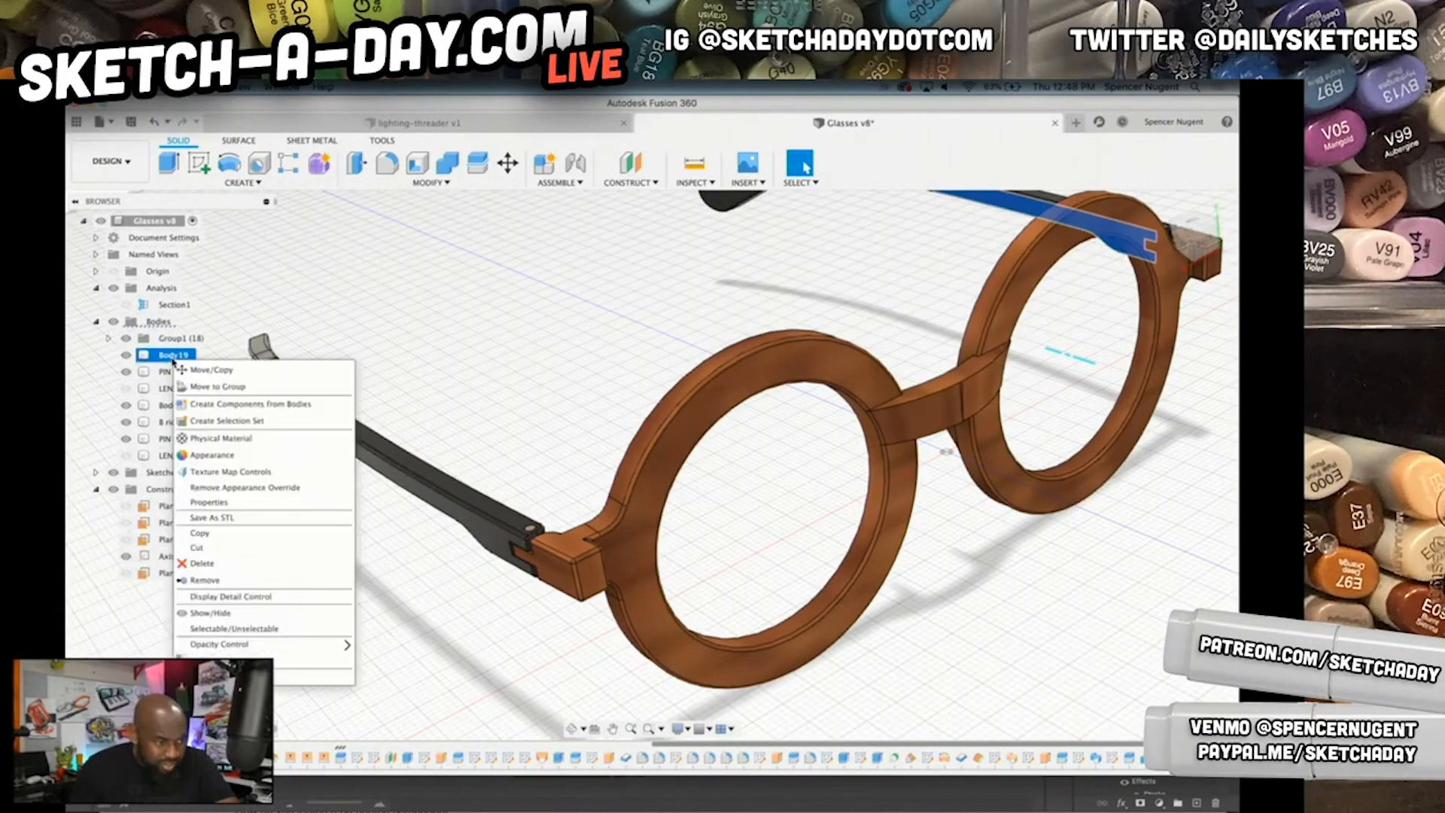
left_click(219, 517)
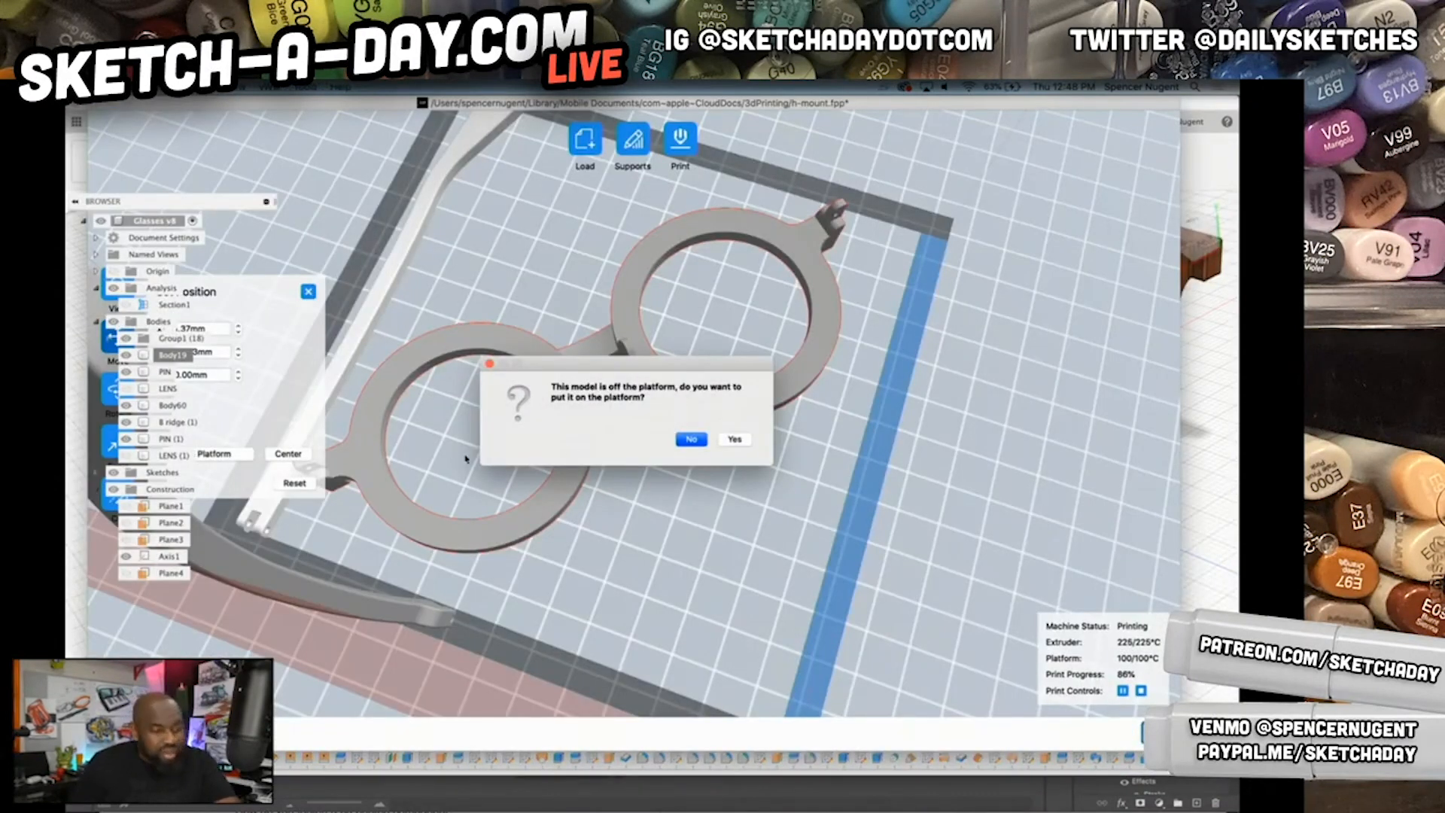
- Put the second imported temple on the platform and shift it away from the plate's centre toward the front
left_click(727, 441)
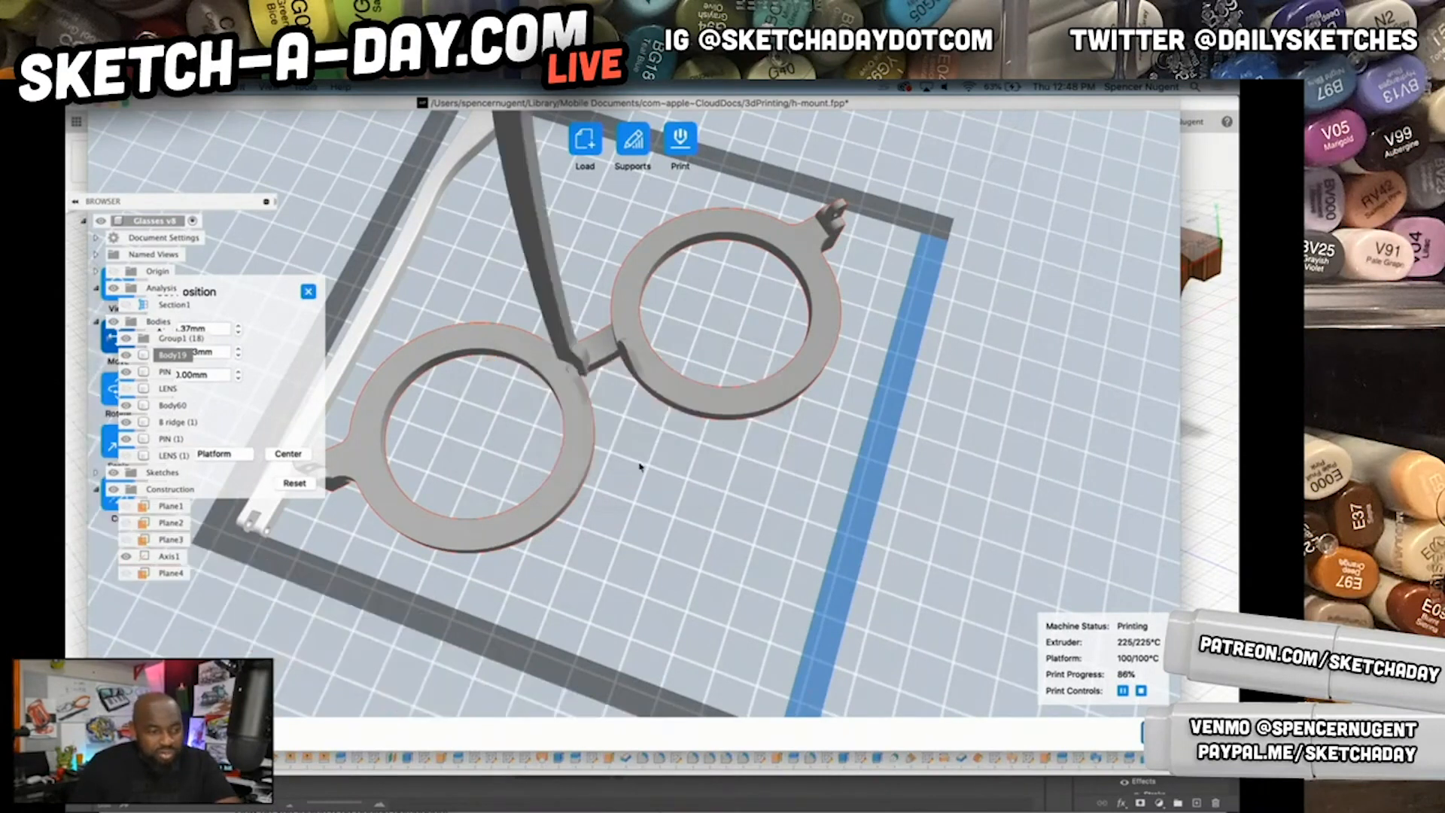
left_click_drag(559, 324, 600, 490)
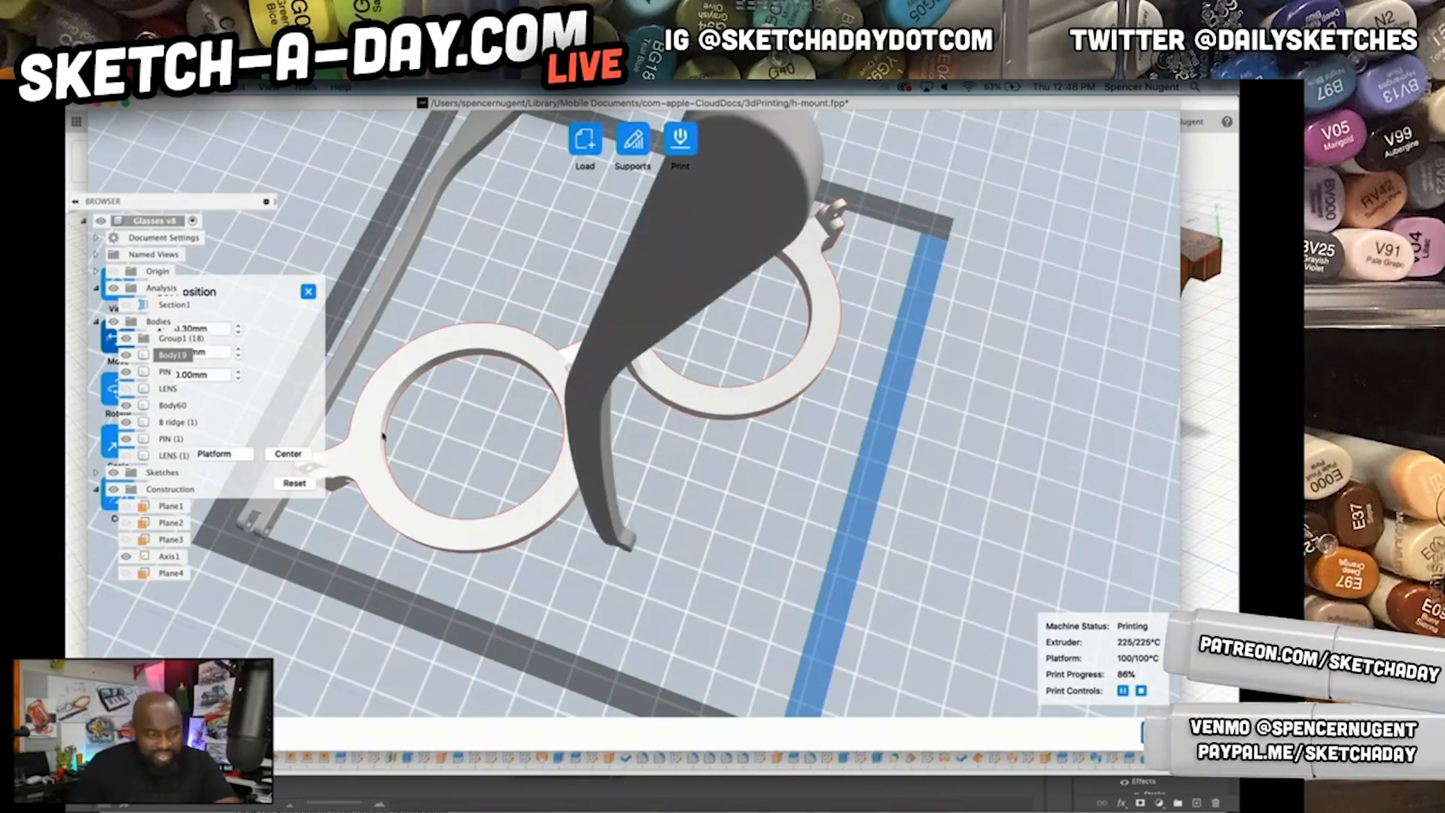
scroll(682, 505, "down", 5)
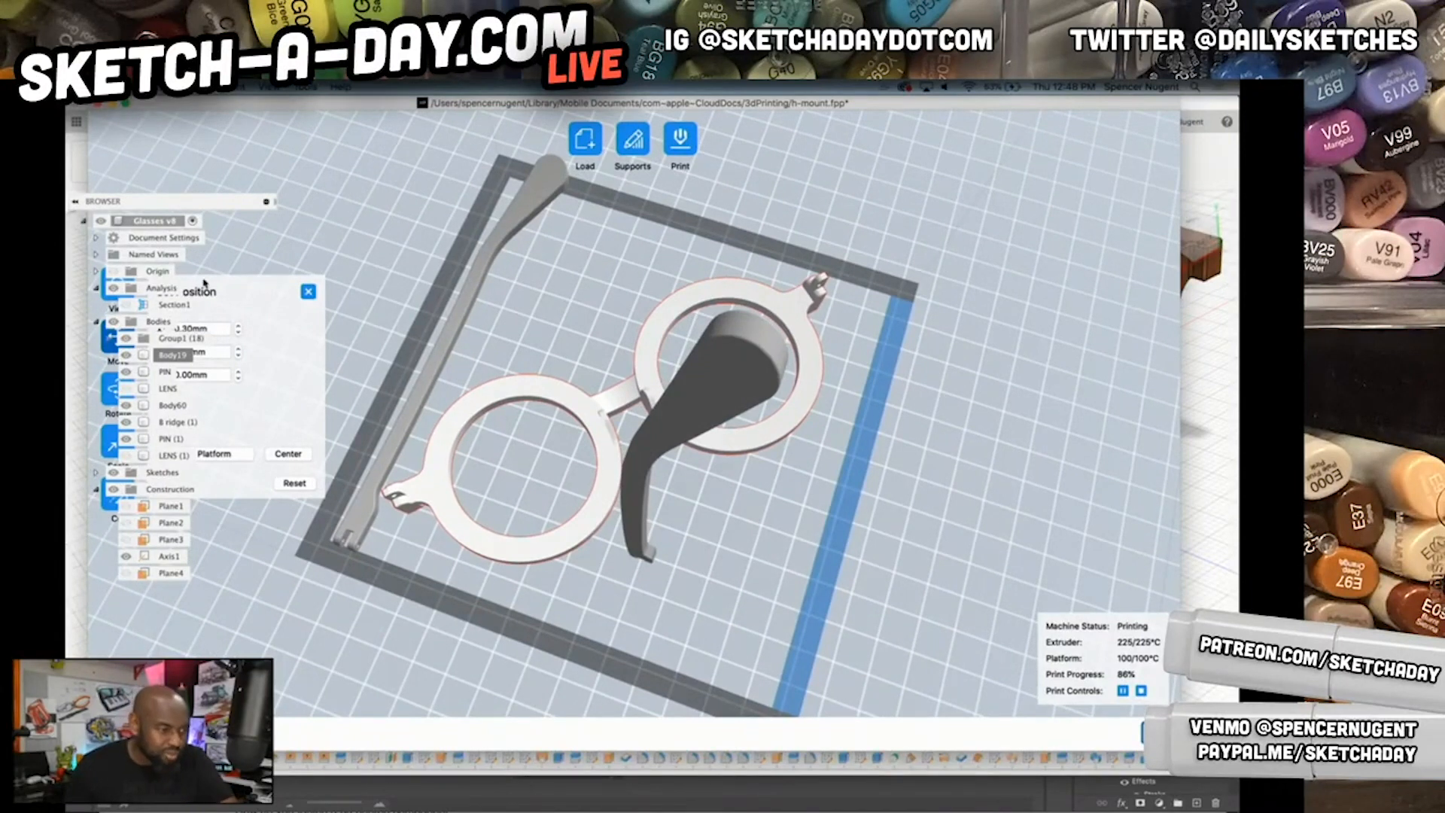
left_click(541, 803)
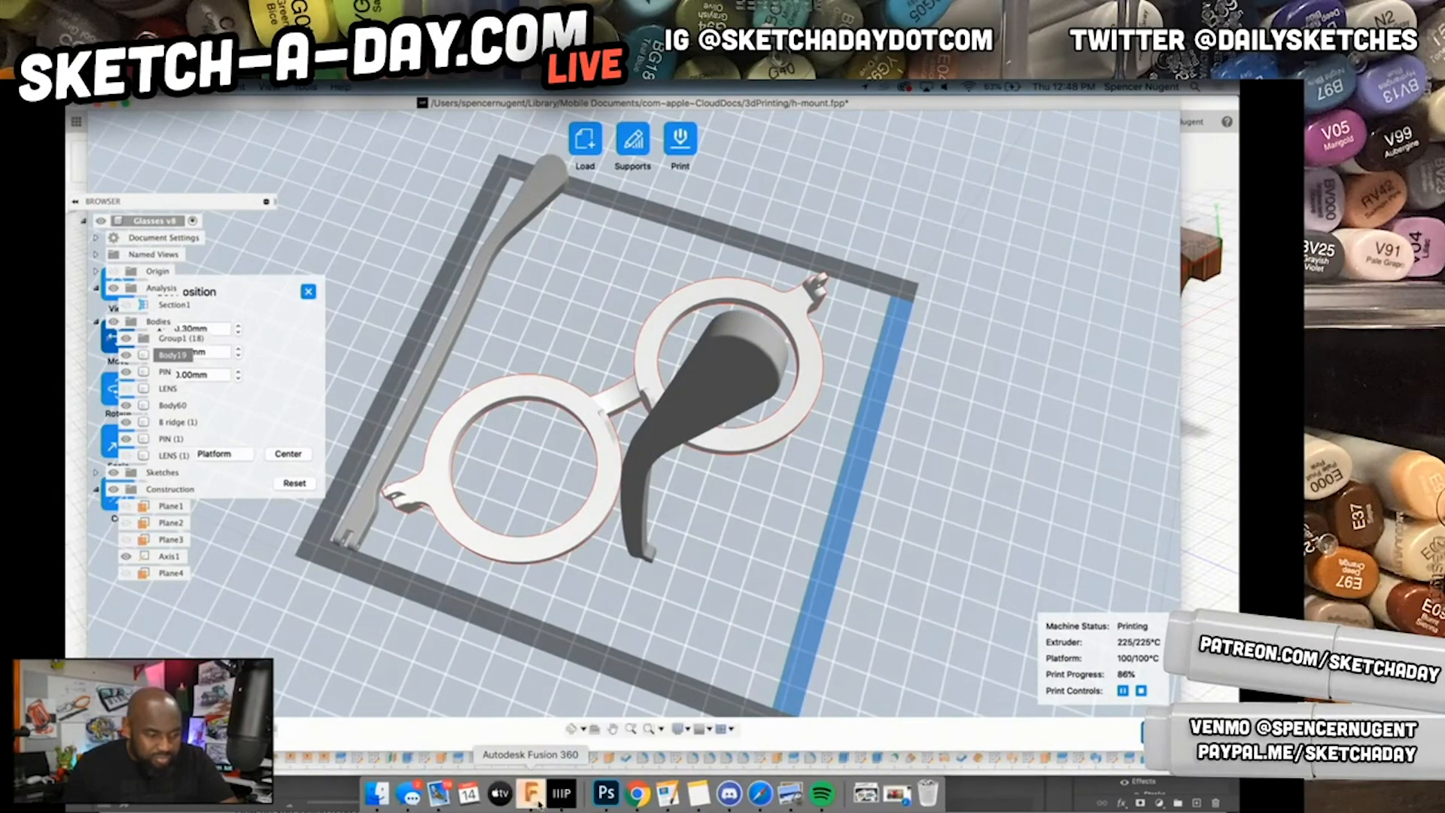
key("super+s")
left_click(655, 441)
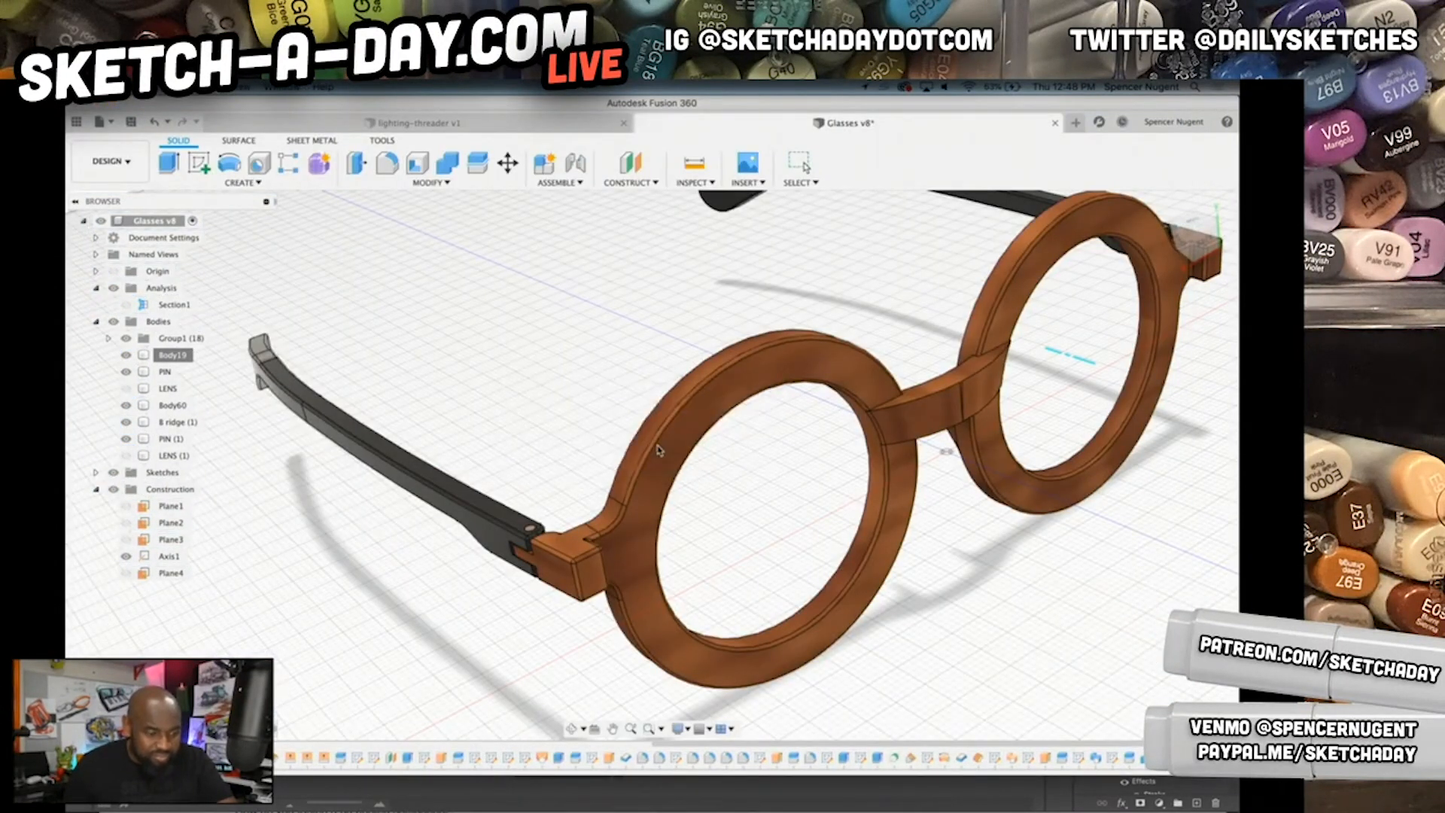
key("super+Tab")
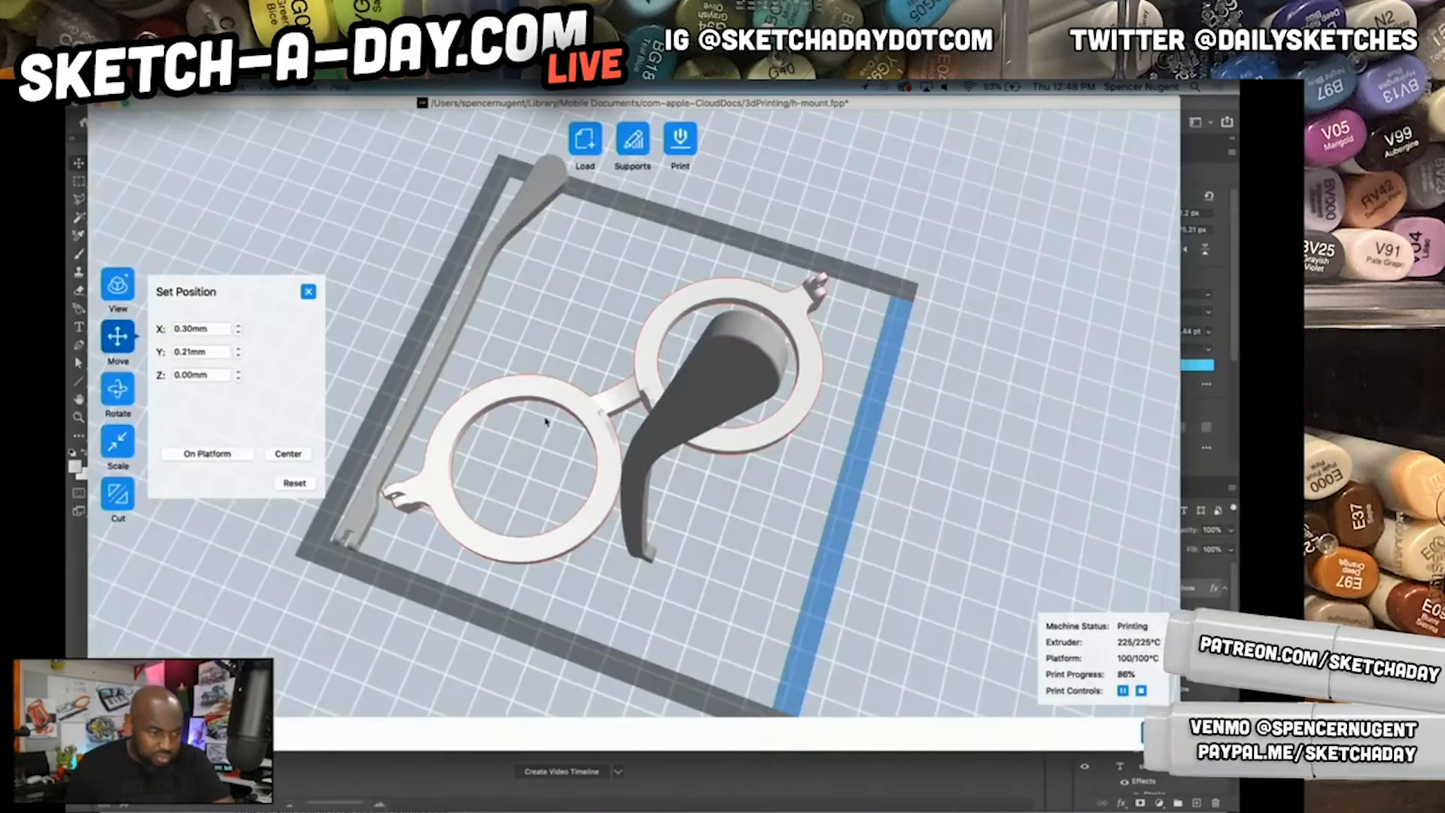
- Rotate the second temple 90° about Y and -90° about Z so it lies flat and parallel to the plate's front edge
left_click(672, 416)
key("r")
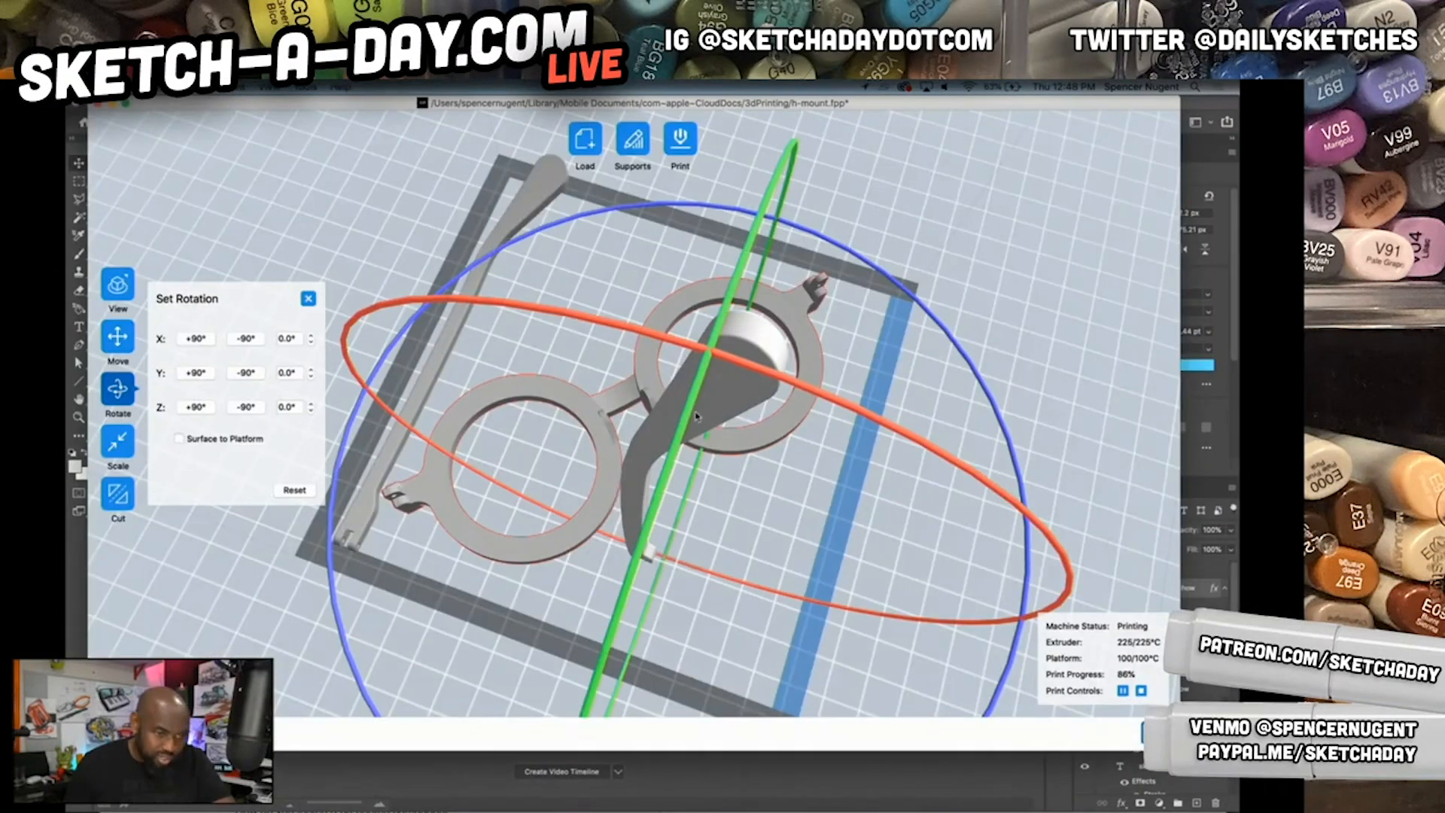
left_click(211, 375)
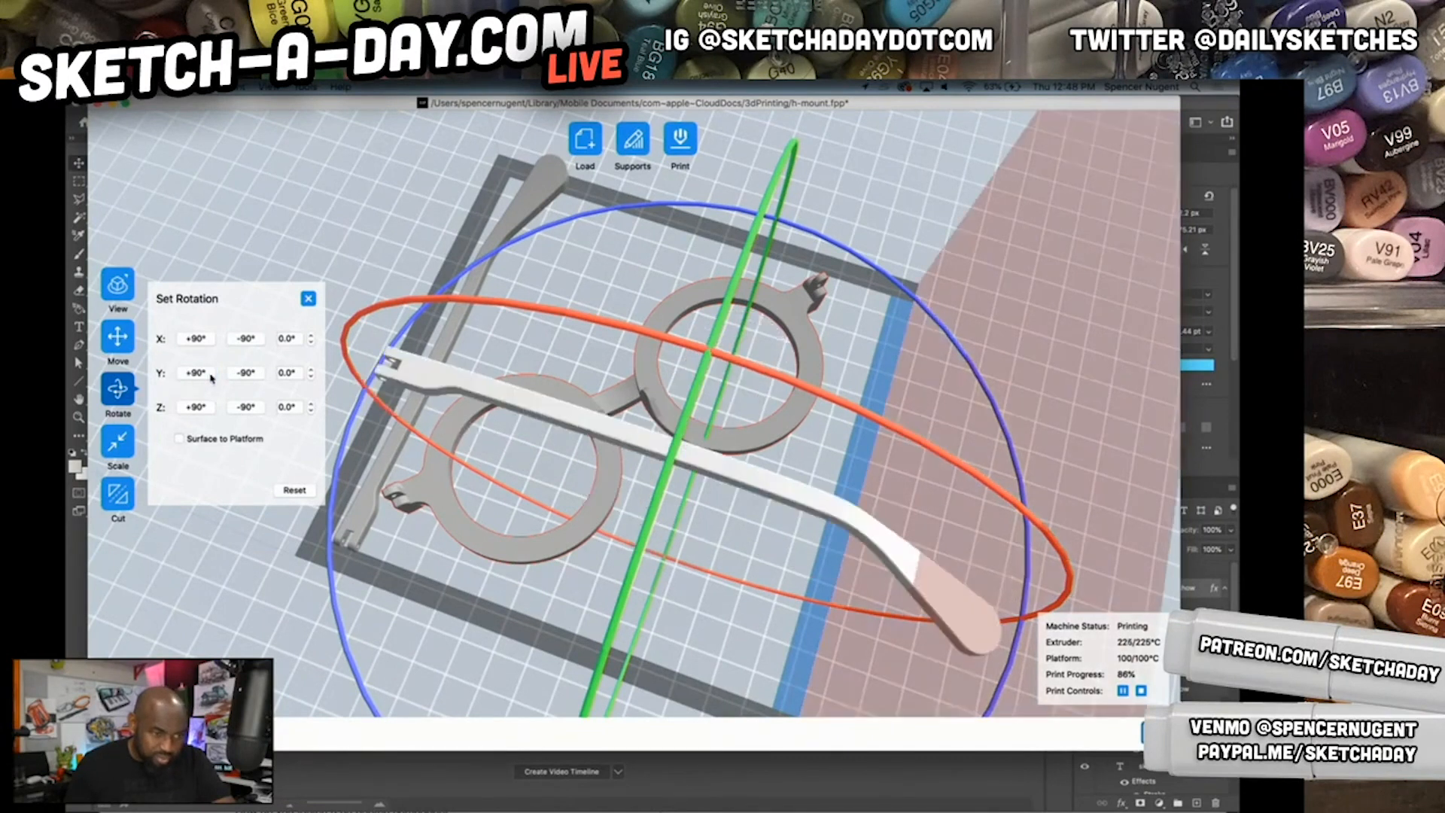
left_click(254, 409)
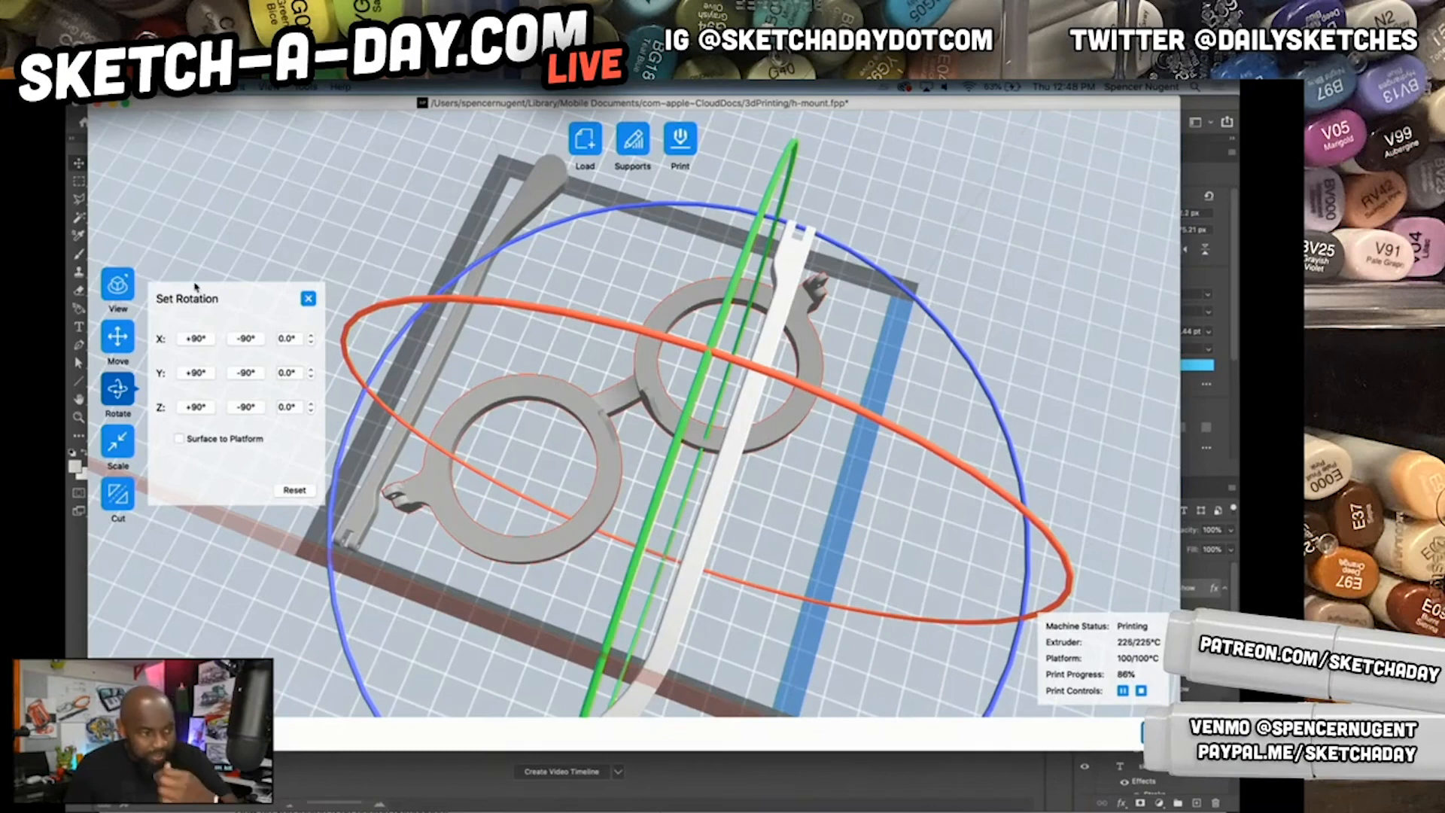
- Set the second temple on the platform and move it along the plate's front edge, to about X -2.5 mm, Y -54.5 mm
left_click(117, 337)
left_click(203, 452)
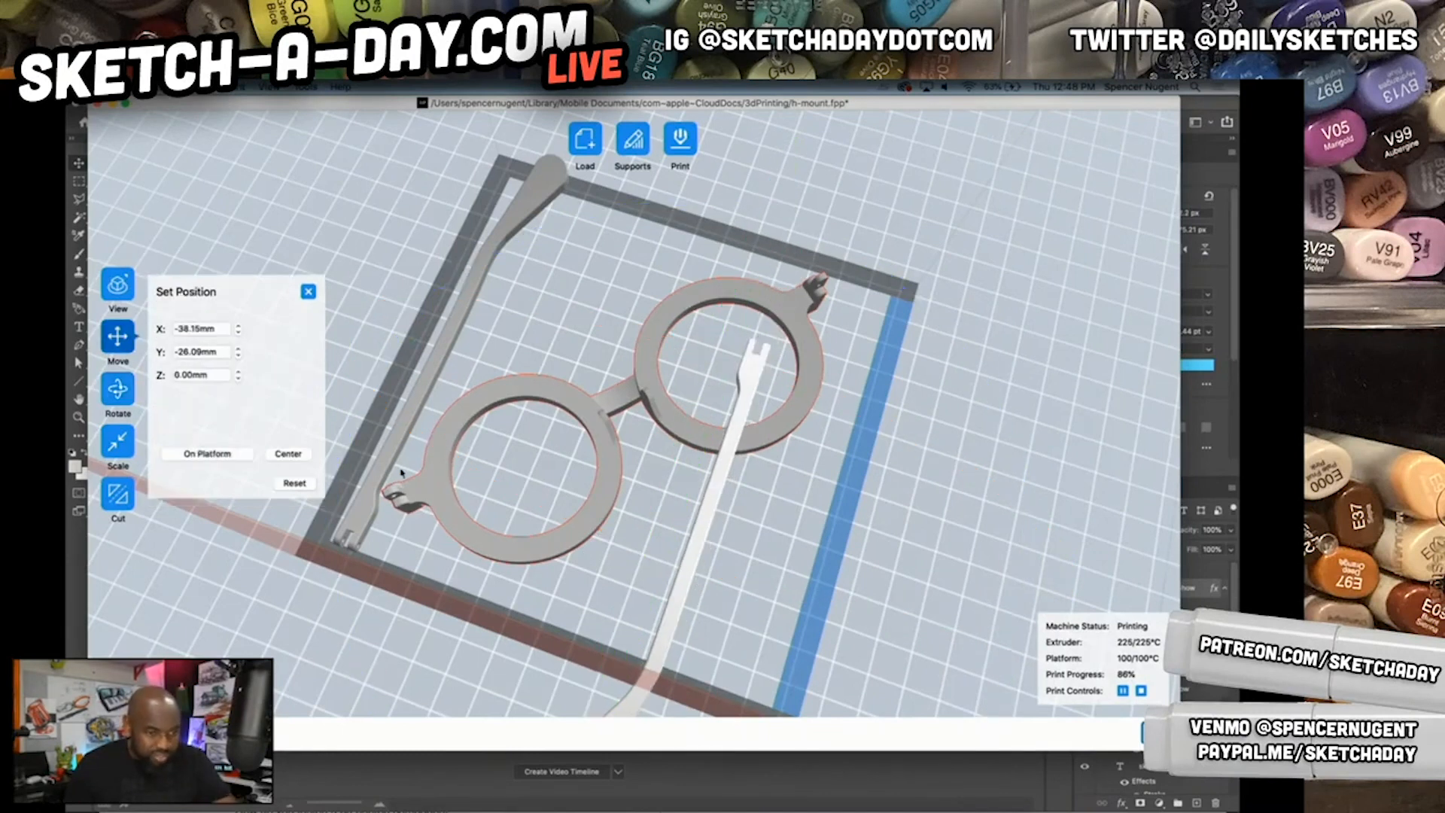
left_click_drag(713, 528, 840, 450)
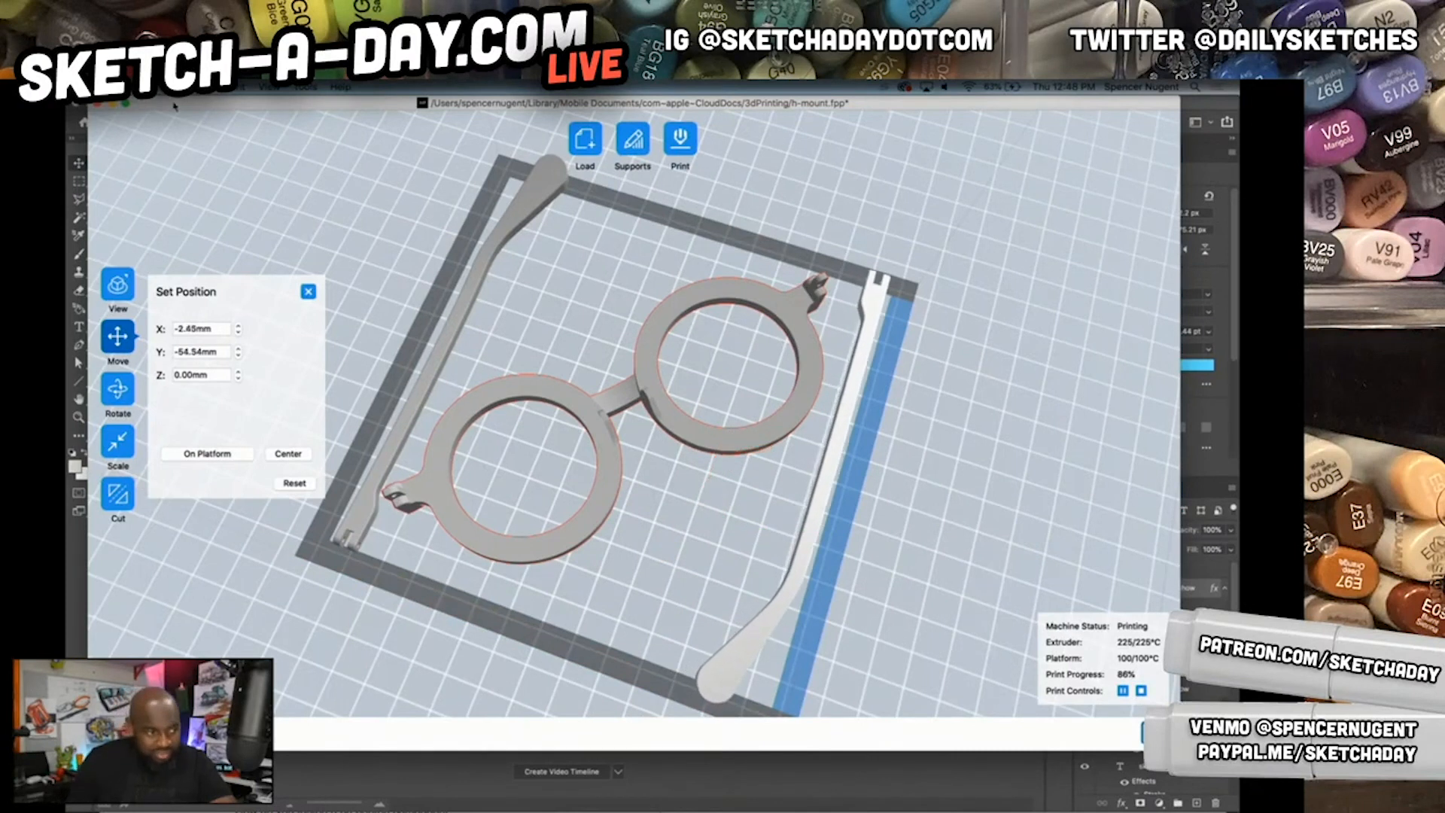
- Auto-arrange all models with 2.0 mm spacing and shift the glasses frame to about X -4.2 mm, Y -15.5 mm
left_click(205, 86)
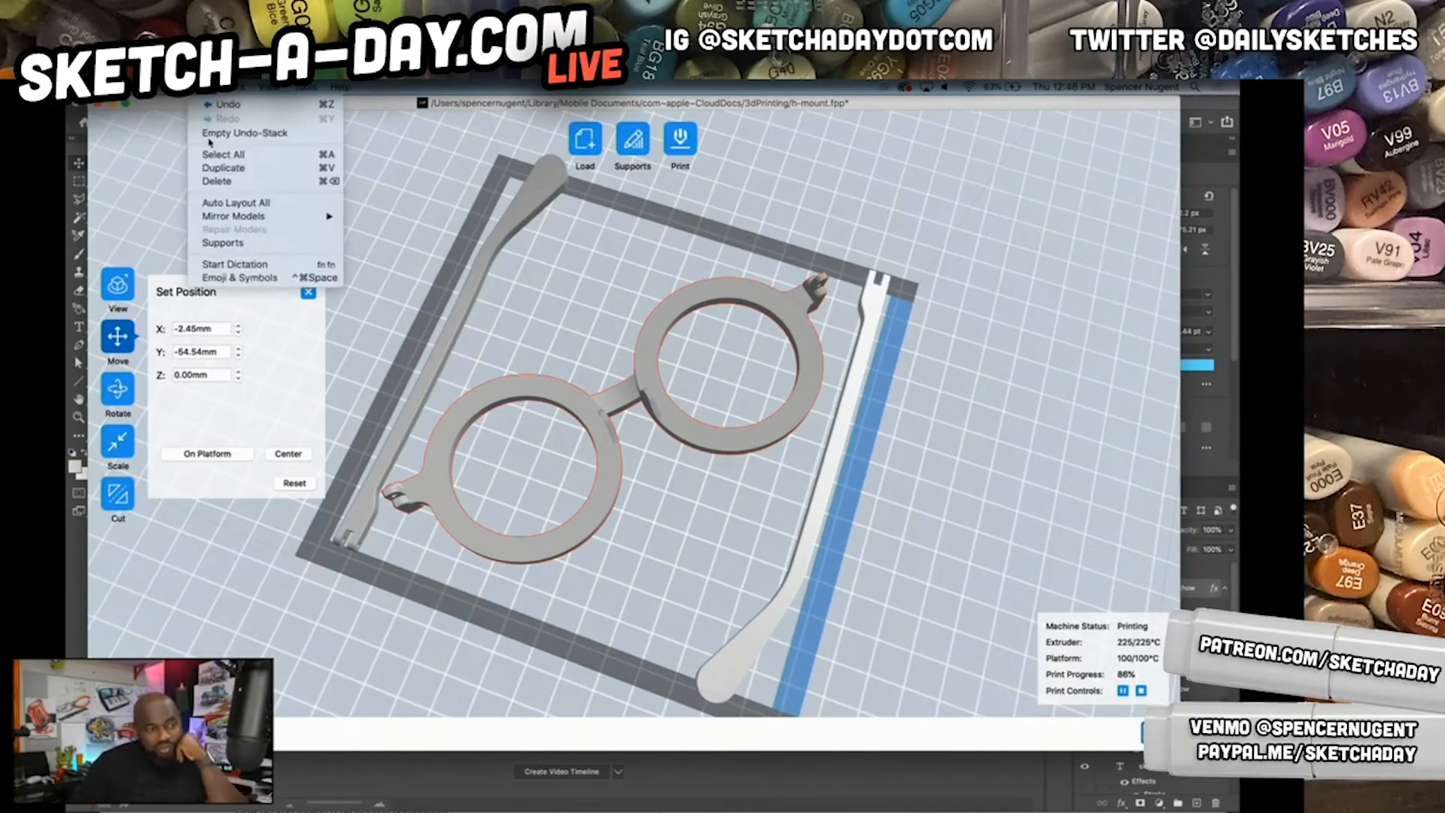
key("super+l")
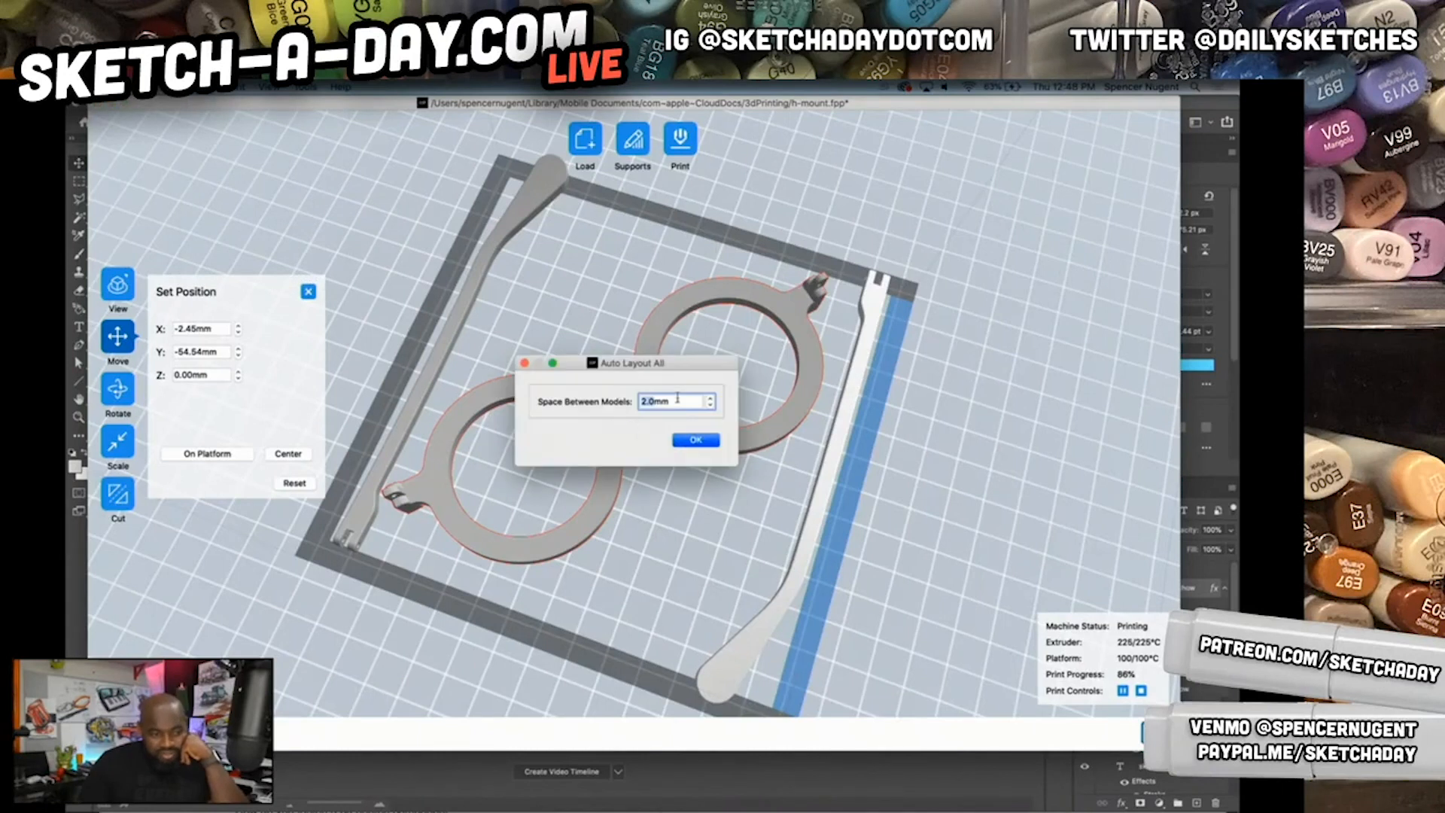
left_click(695, 440)
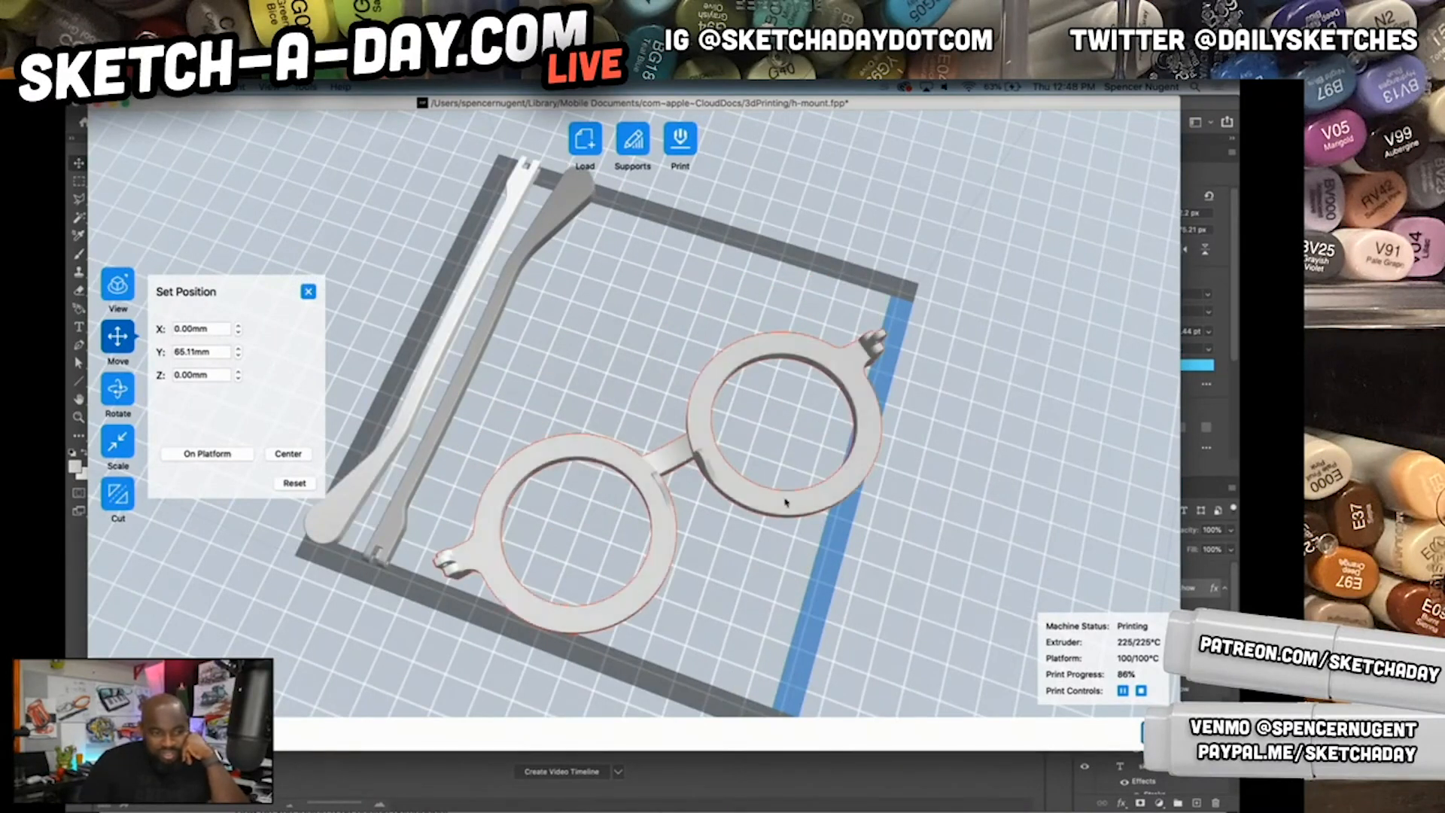
left_click_drag(590, 600, 726, 537)
left_click_drag(523, 503, 461, 498)
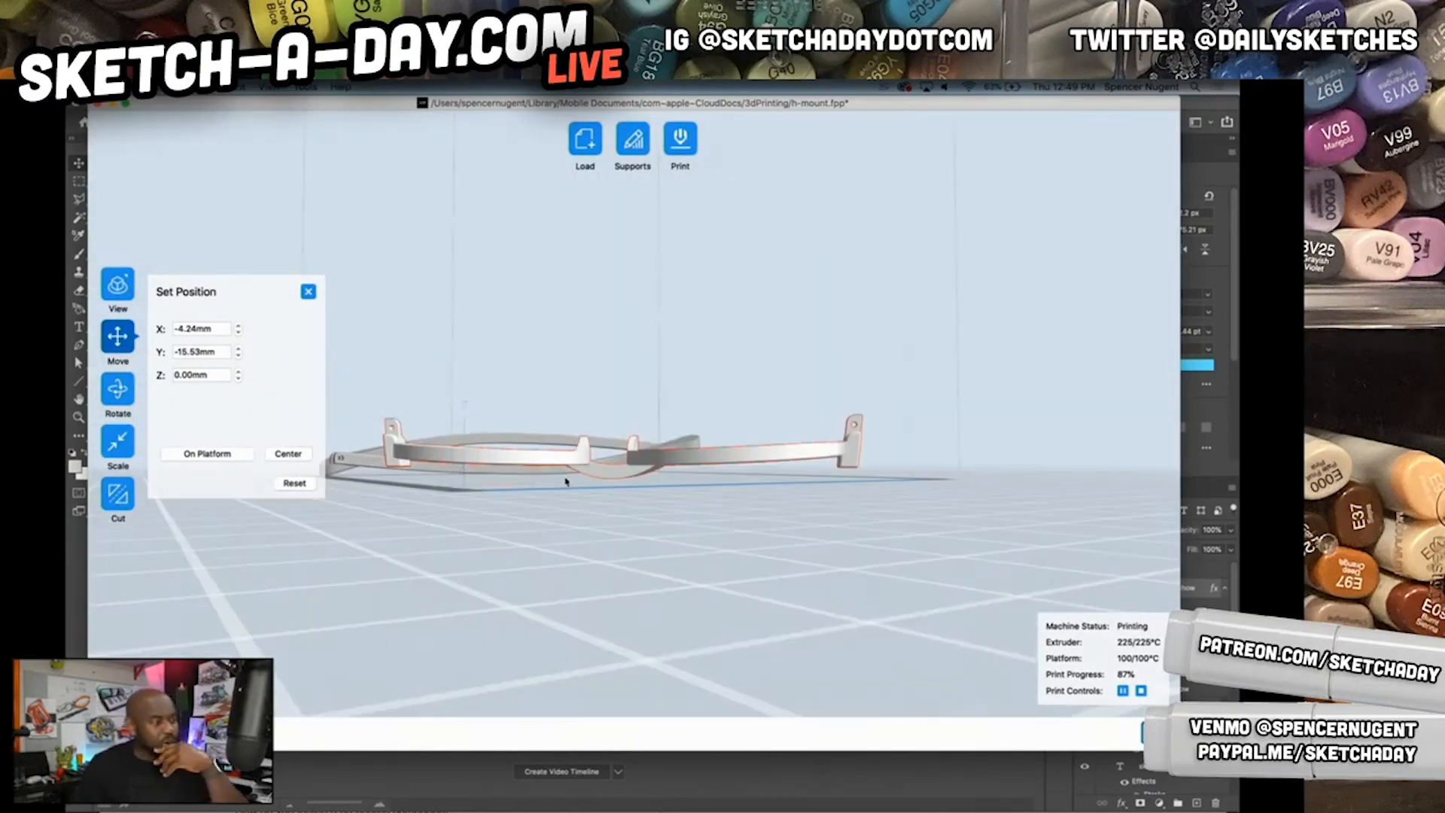
- Generate automatic supports for the frame and temples, inspect them from above, and leave support editing without saving them to the file
left_click(633, 147)
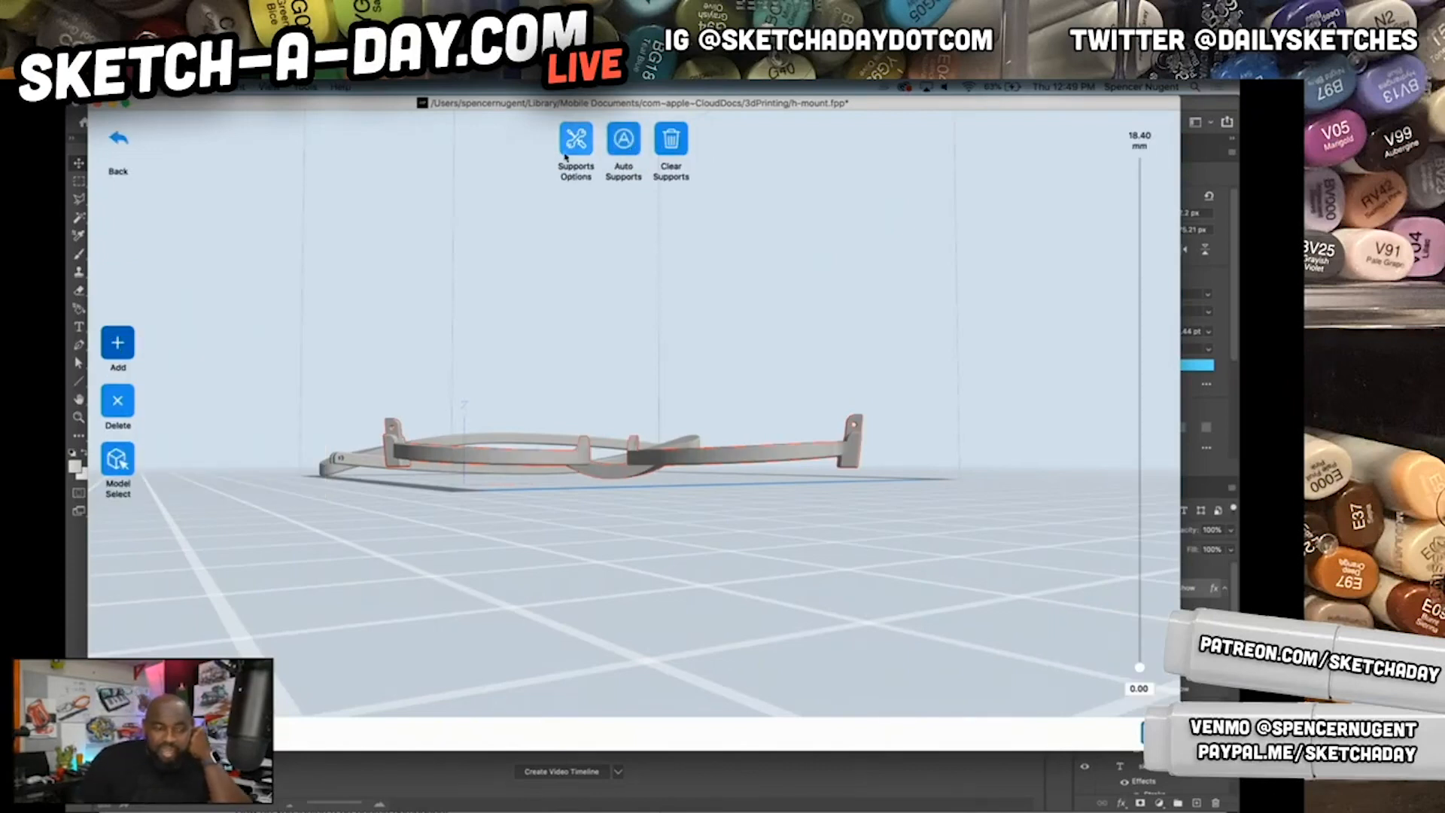
left_click(623, 142)
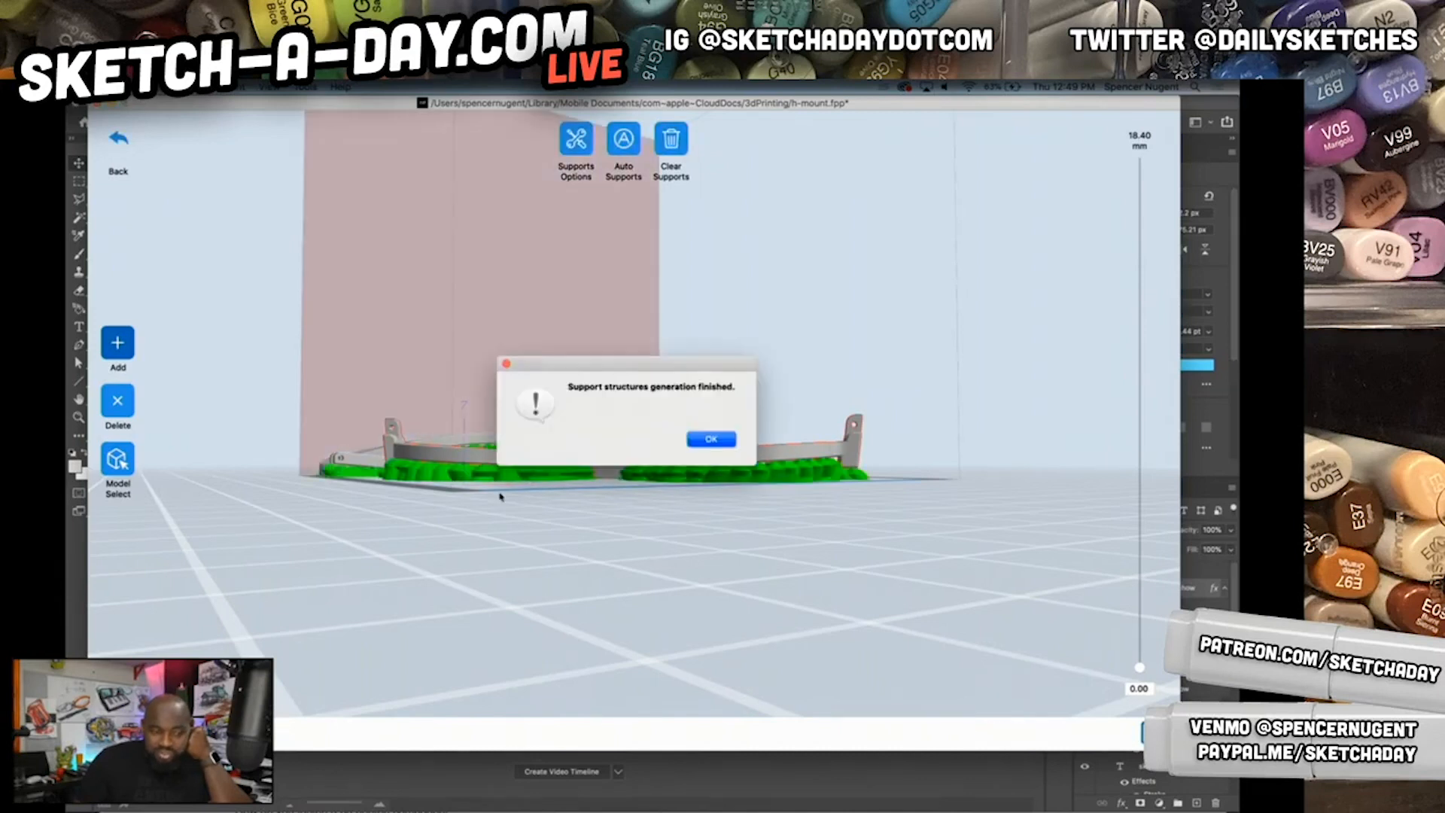
left_click(714, 441)
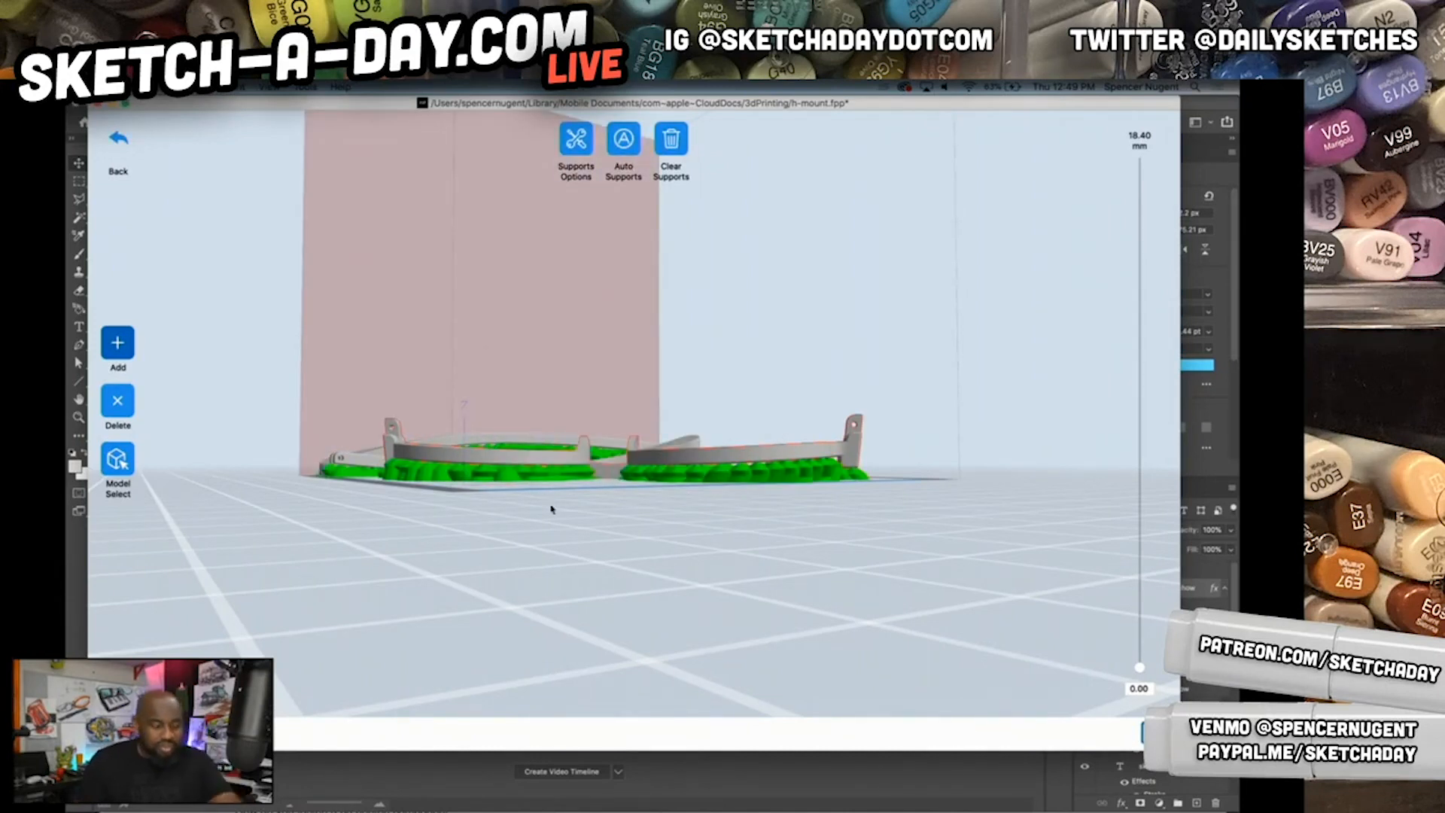
left_click_drag(554, 507, 462, 512)
right_click_drag(461, 513, 256, 516)
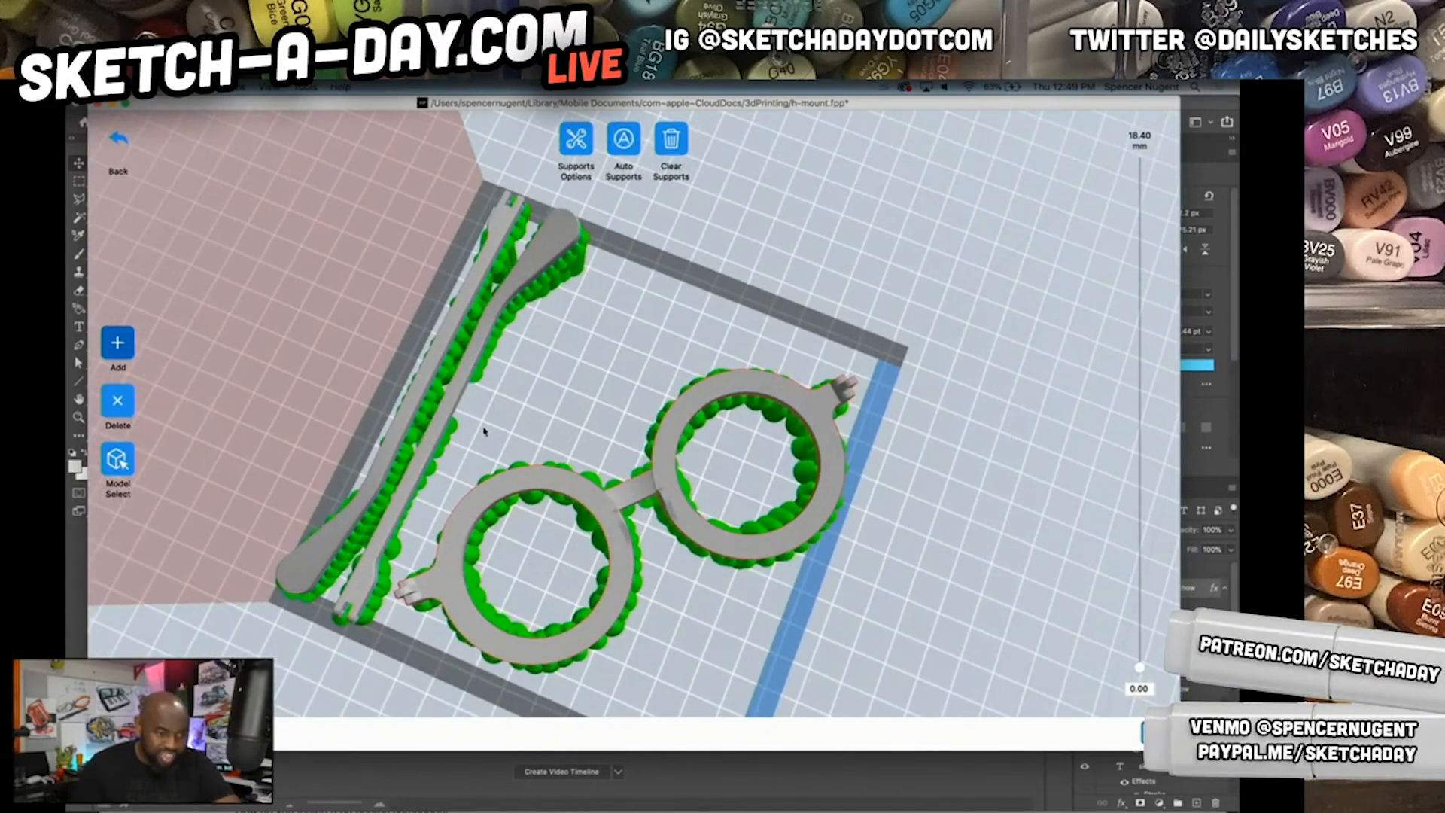
left_click(121, 143)
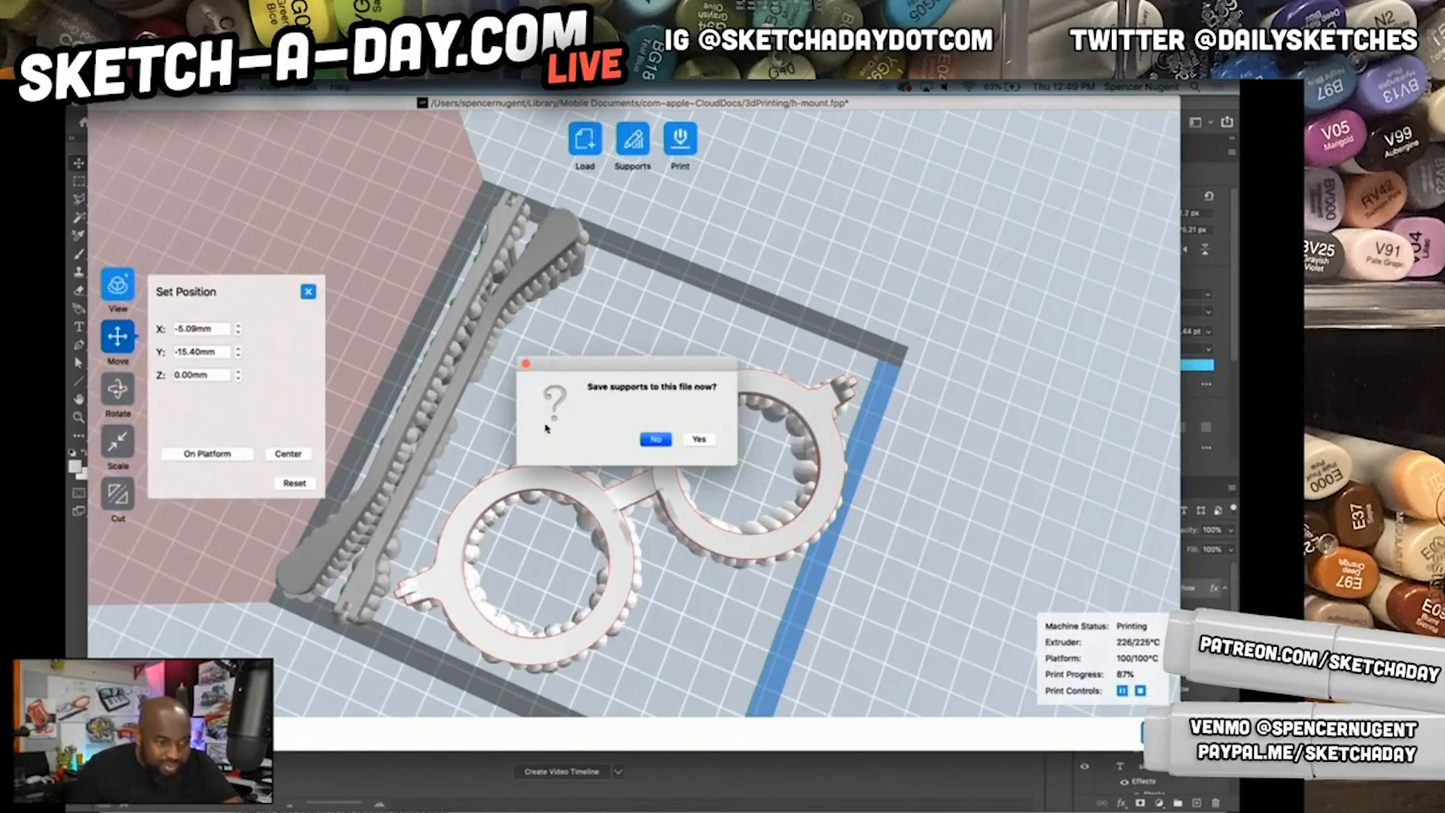
left_click(655, 440)
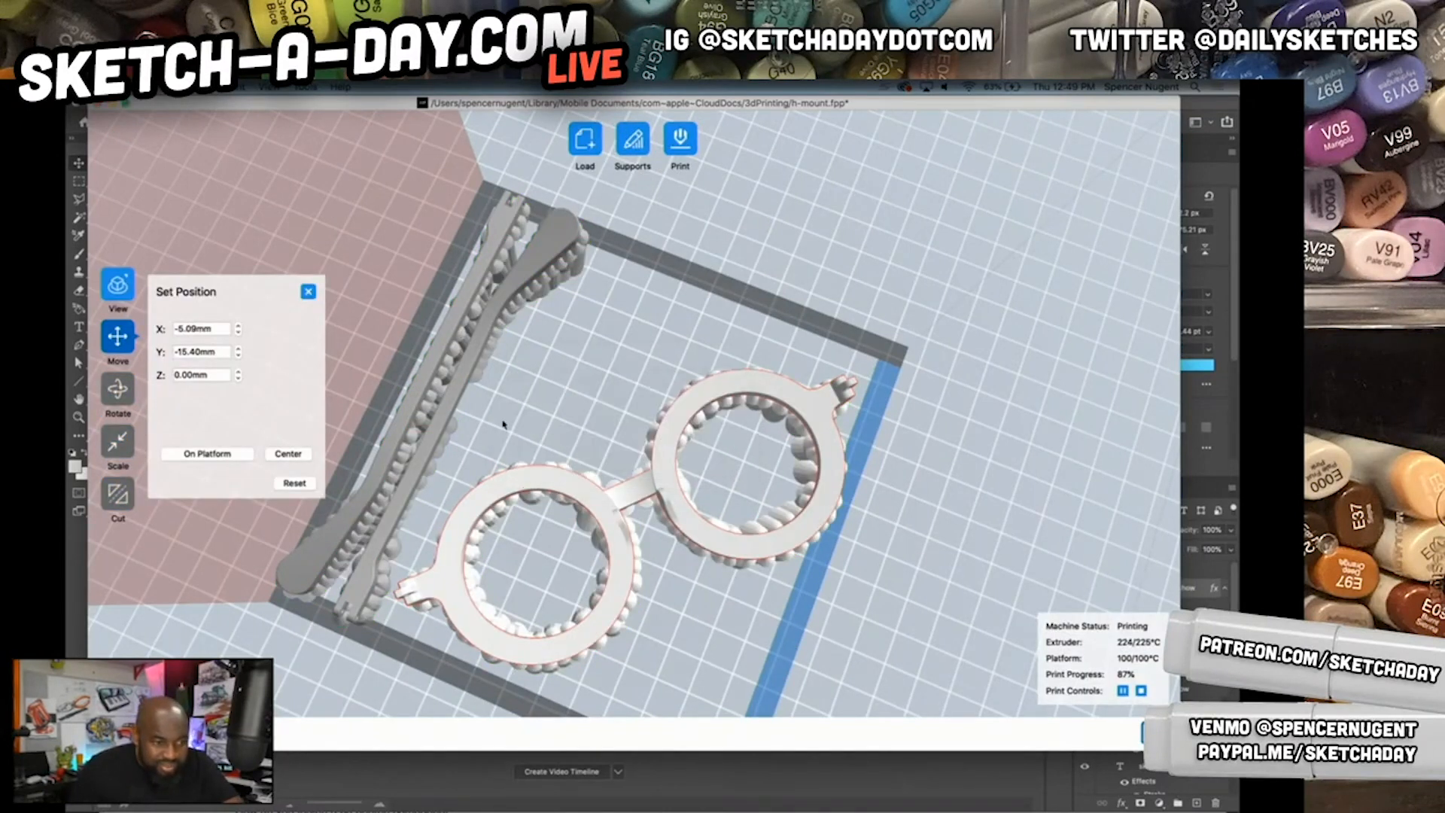
- Shift the temples slightly away from the plate's back edge, placing the outer one at about X 0.5 mm, Y 60.7 mm
mouse_move(456, 404)
left_mouse_down()
mouse_move(471, 405)
mouse_move(443, 379)
left_mouse_up()
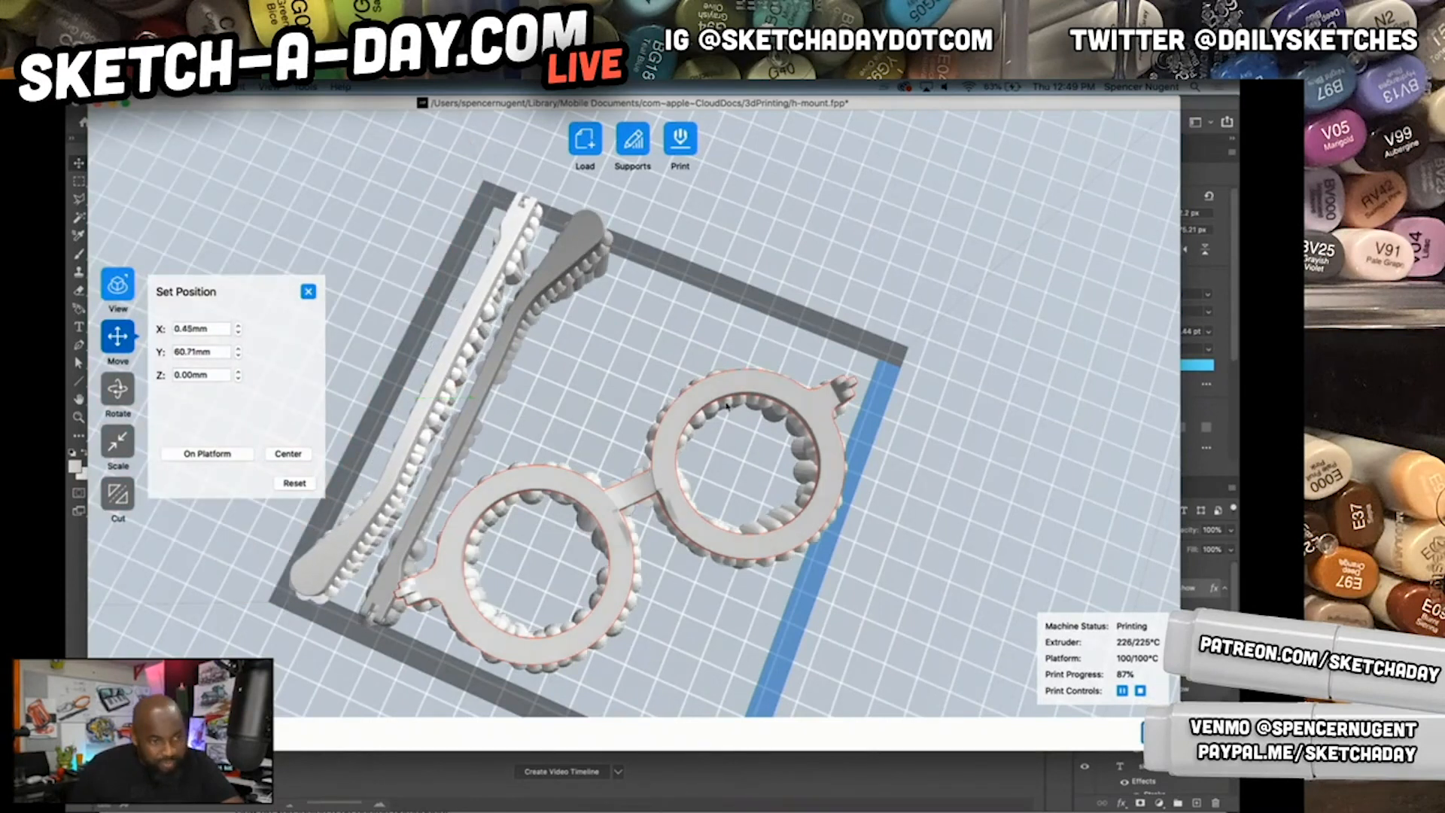
left_click(855, 472)
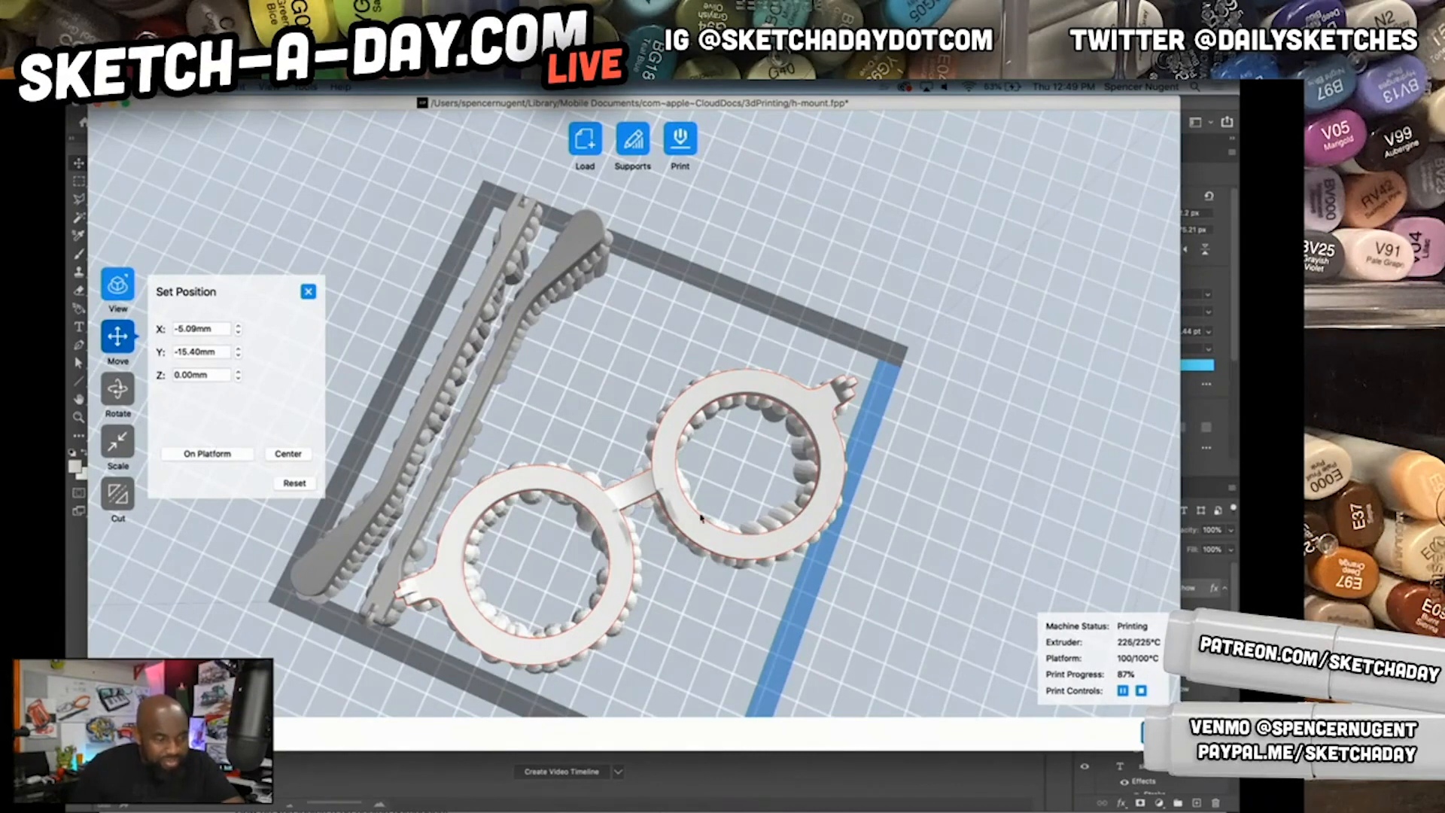
middle_click_drag(700, 518, 755, 450)
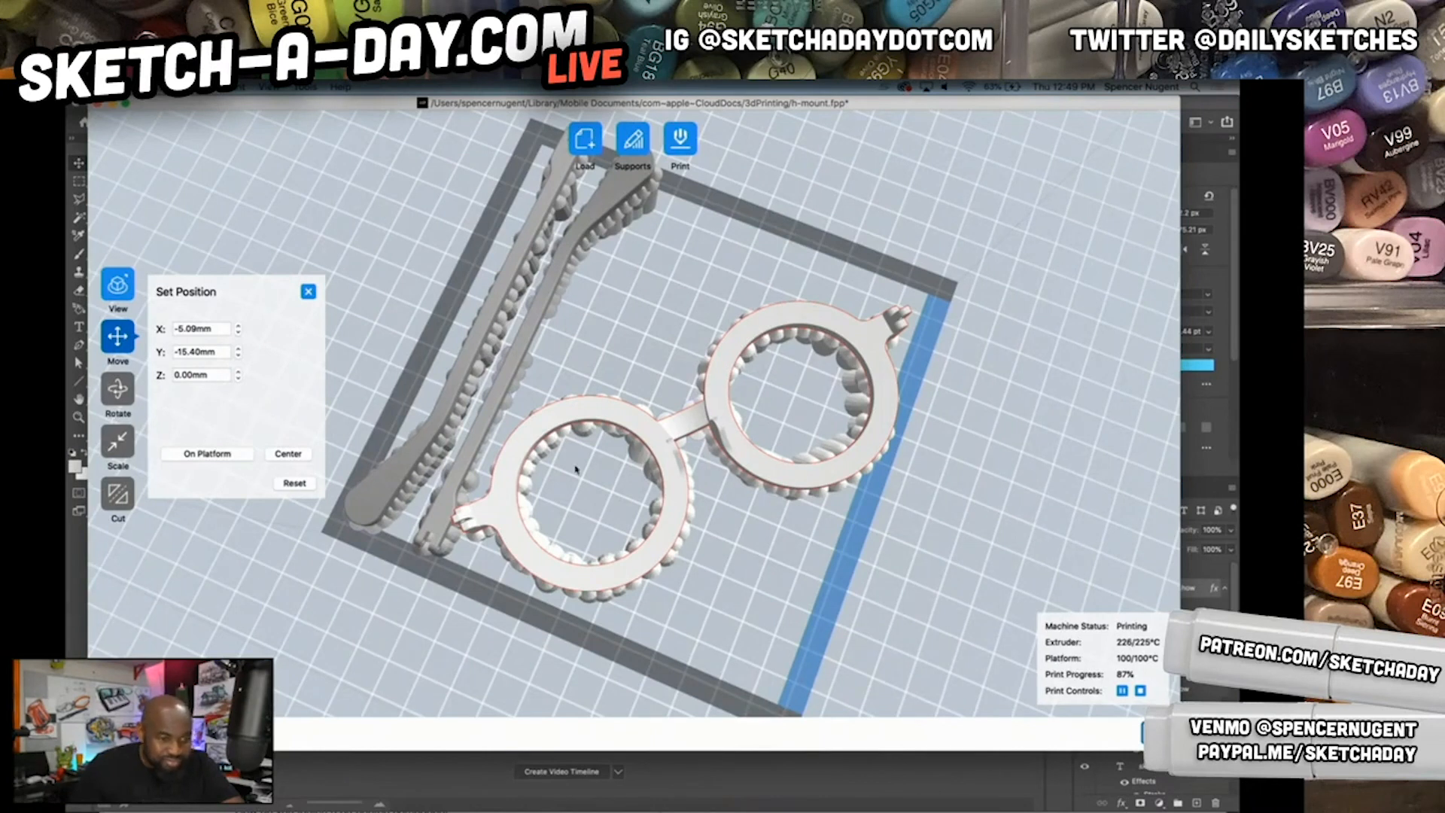
- Regenerate the automatic supports for the adjusted layout, replacing the current ones, and clear all supports from the models
left_click(633, 140)
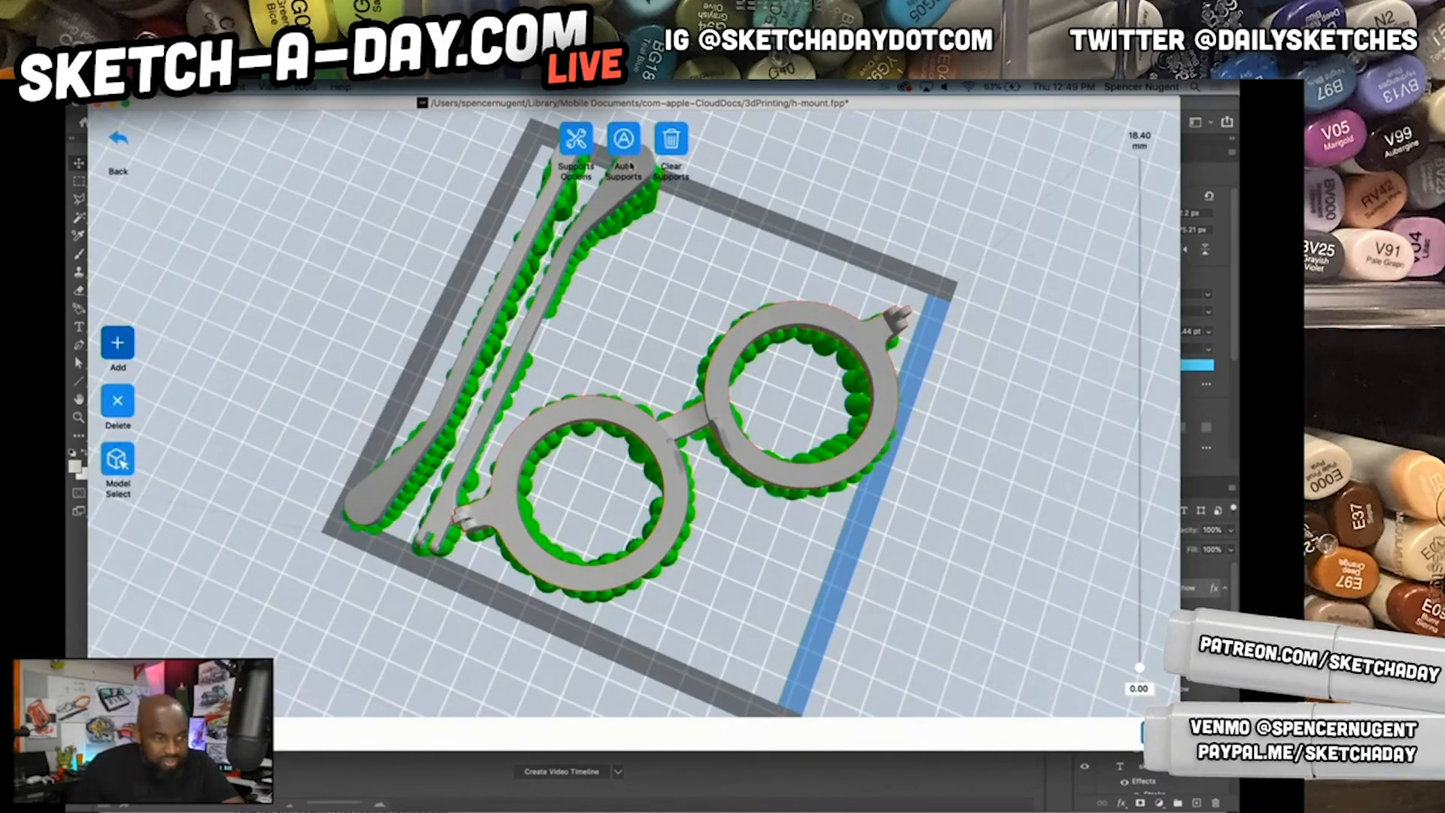
left_click(119, 144)
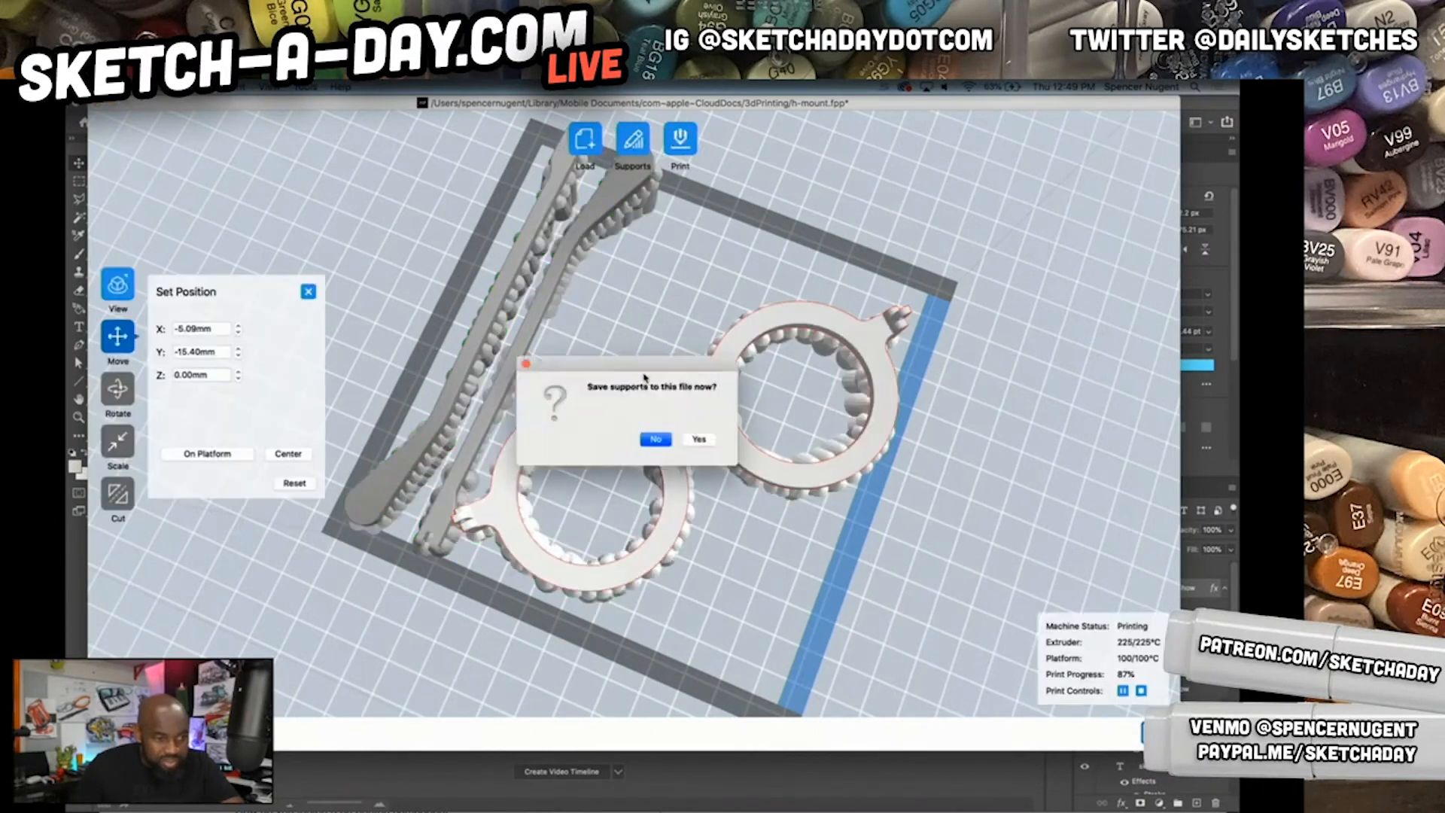
left_click(653, 436)
left_click(631, 142)
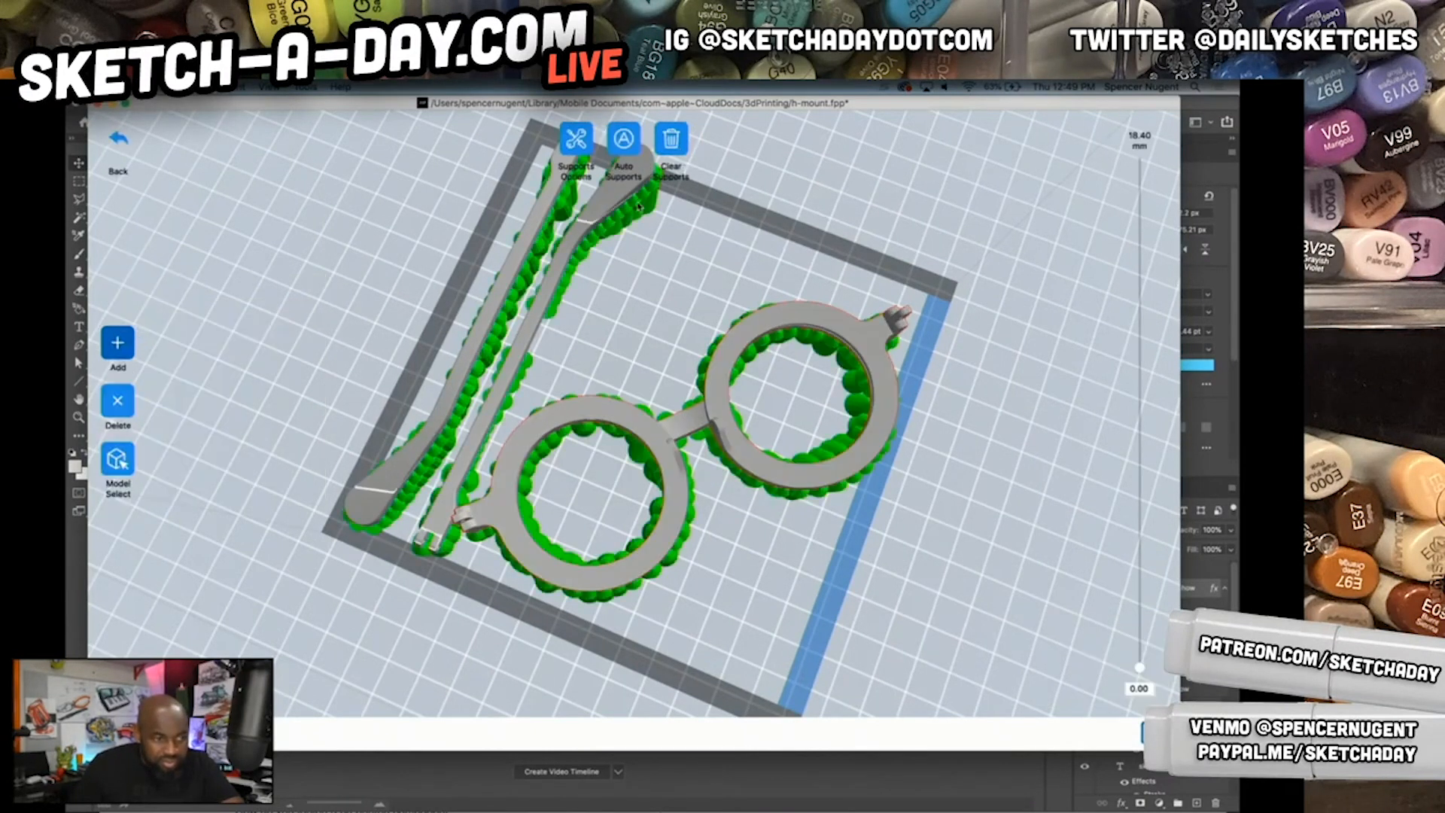
left_click(623, 140)
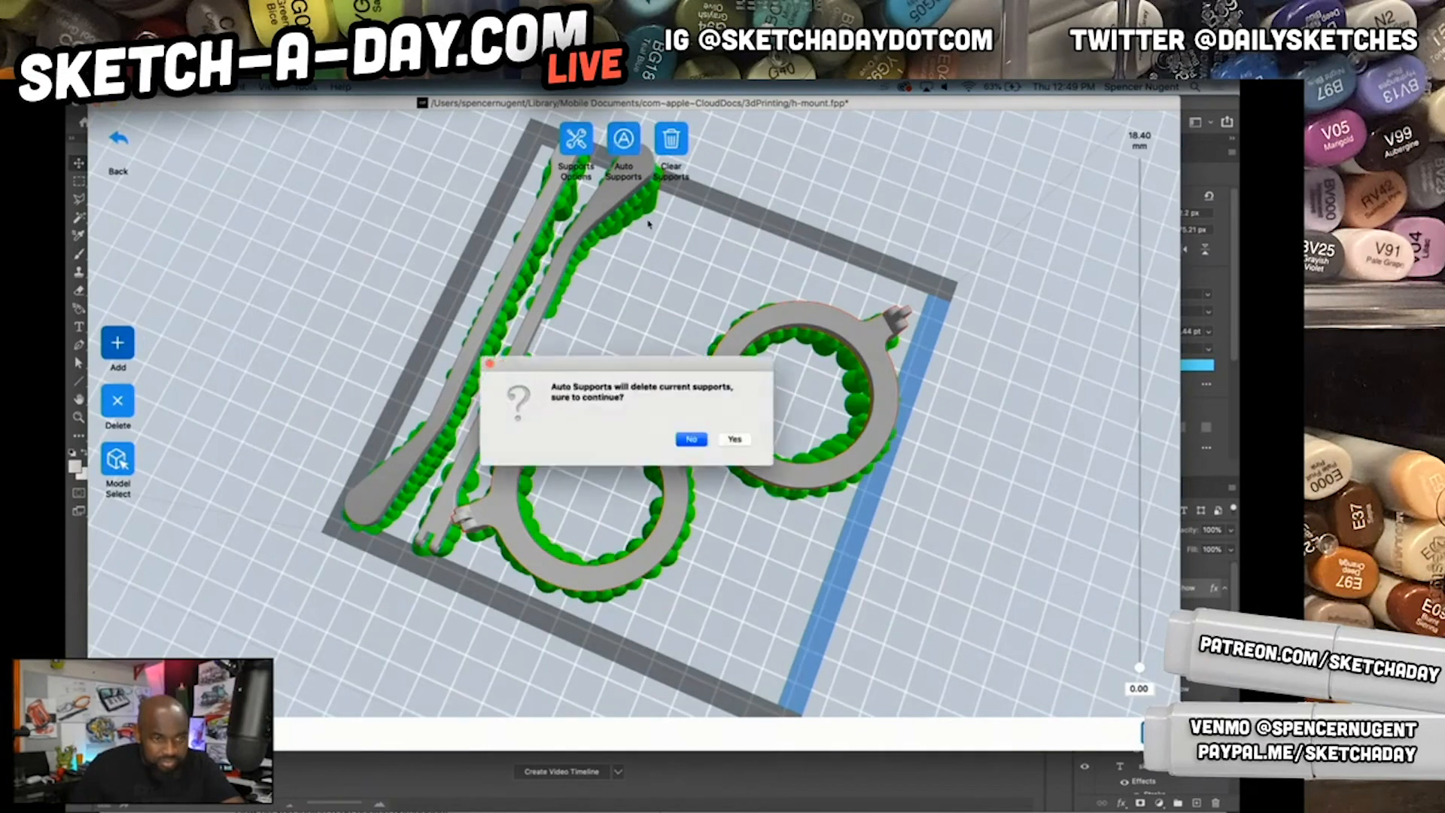
left_click(735, 440)
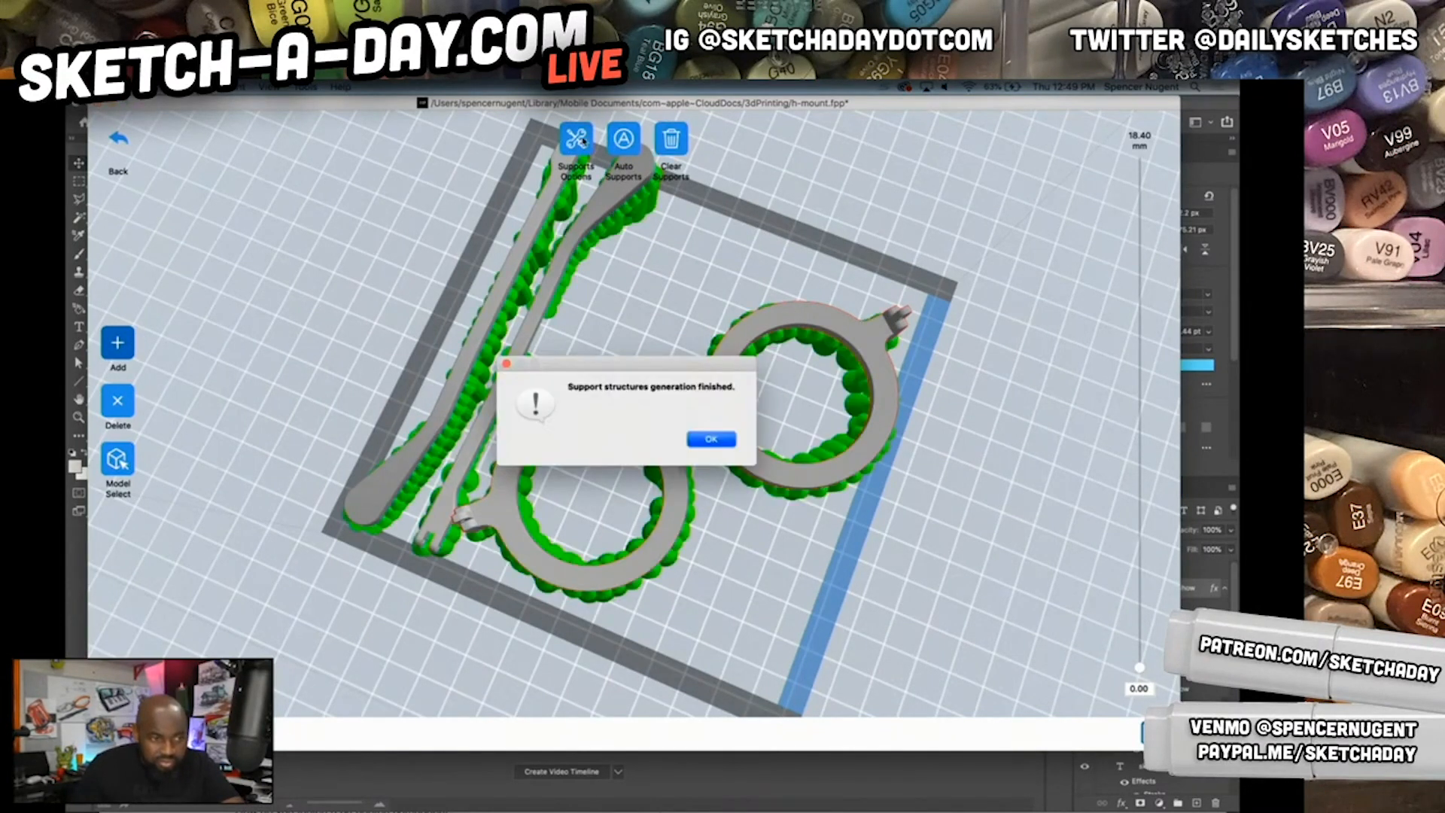
left_click(709, 439)
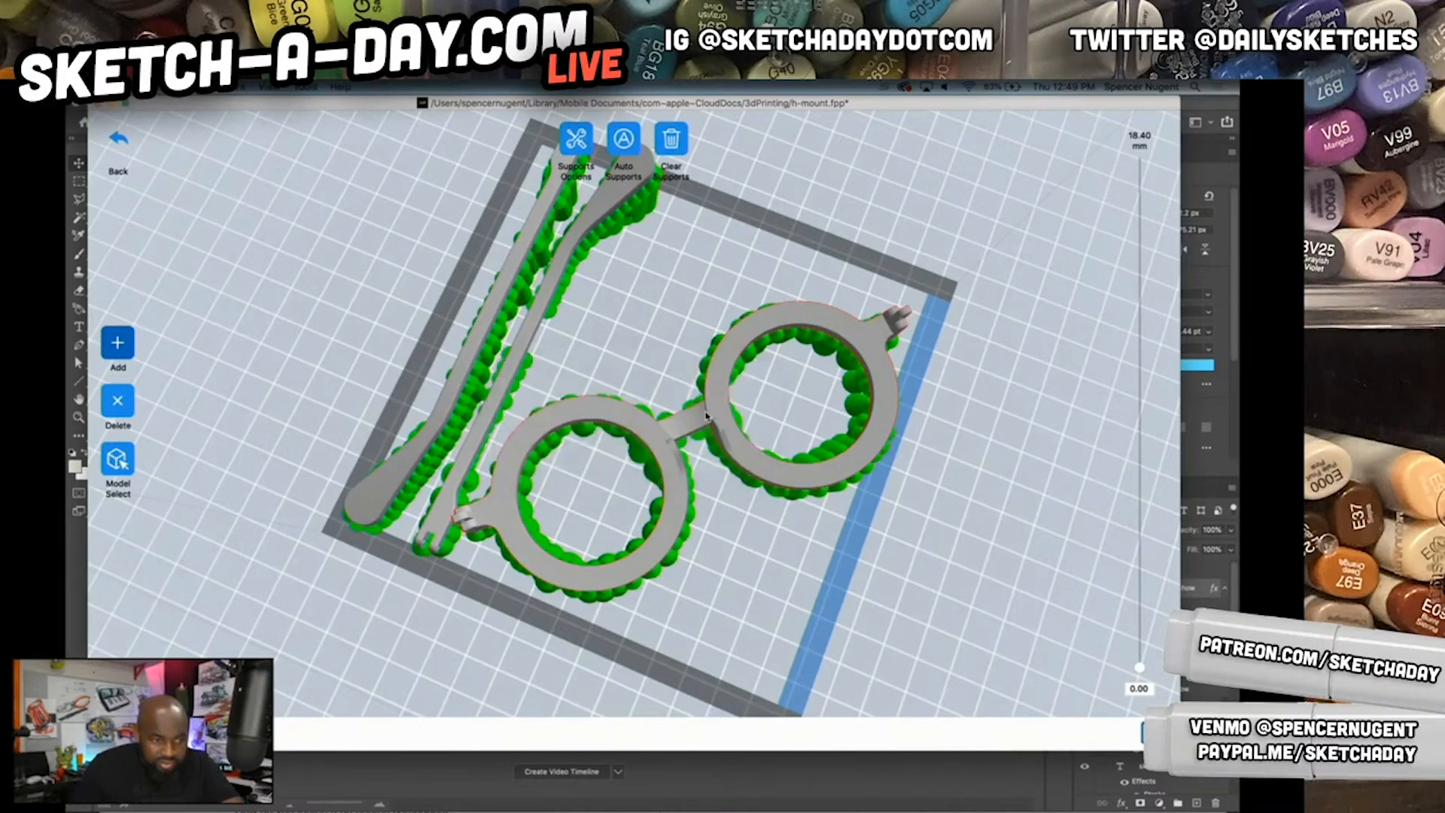
left_click(671, 141)
left_click(117, 139)
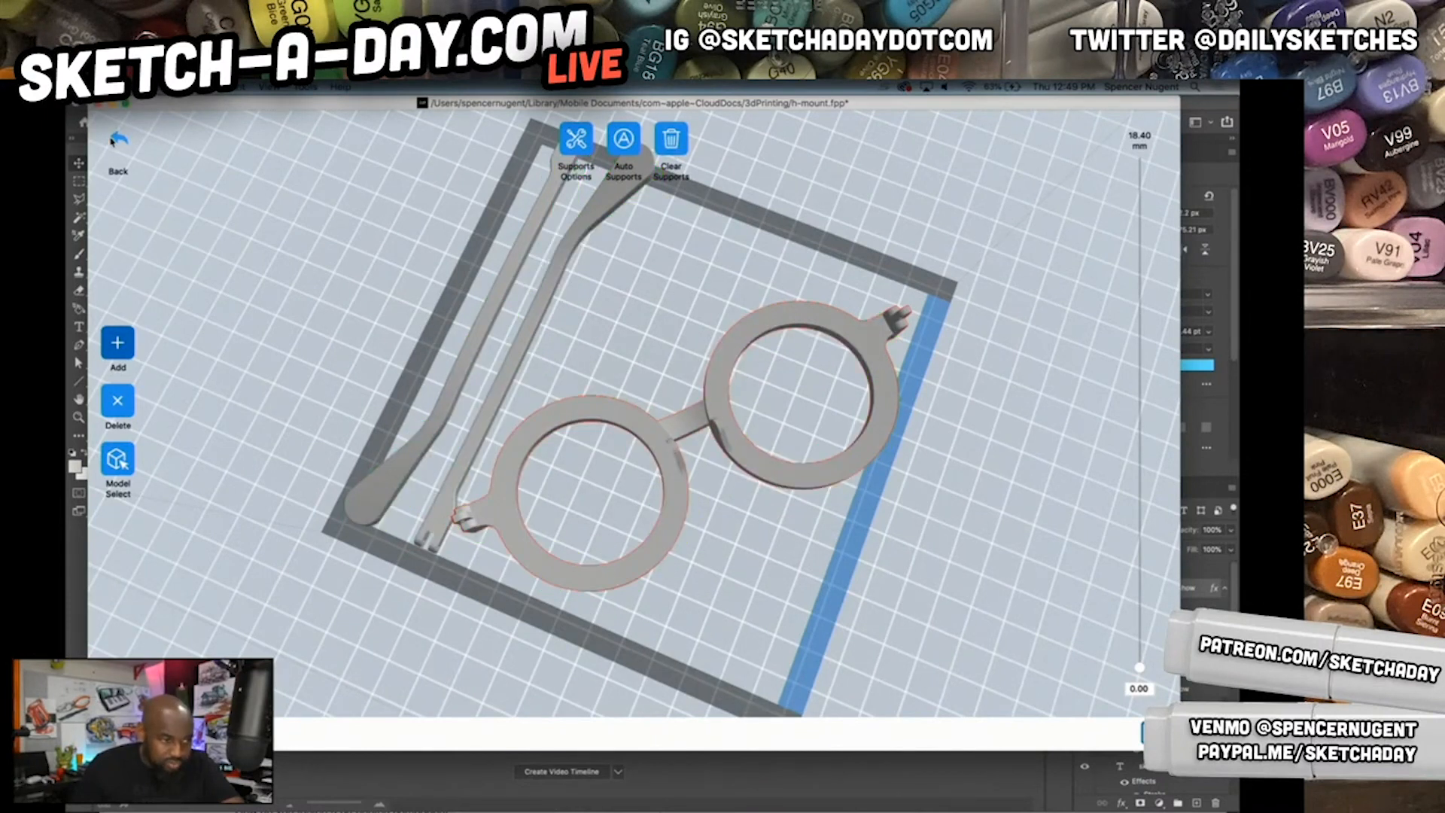
- Rotate the glasses frame slightly about Z and move it to about X 0.5 mm, Y -15 mm
left_click(116, 388)
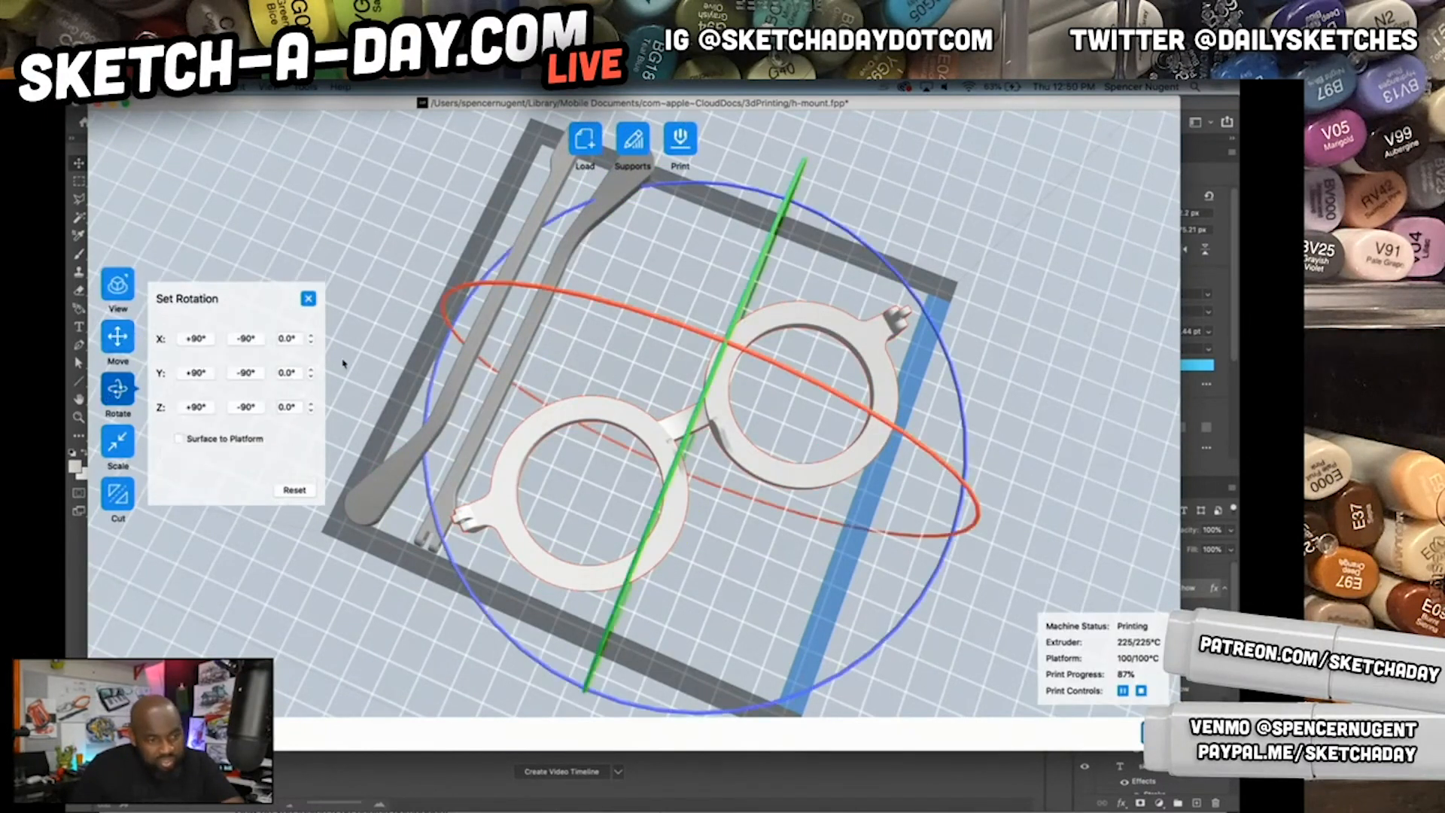
left_click_drag(966, 409, 962, 387)
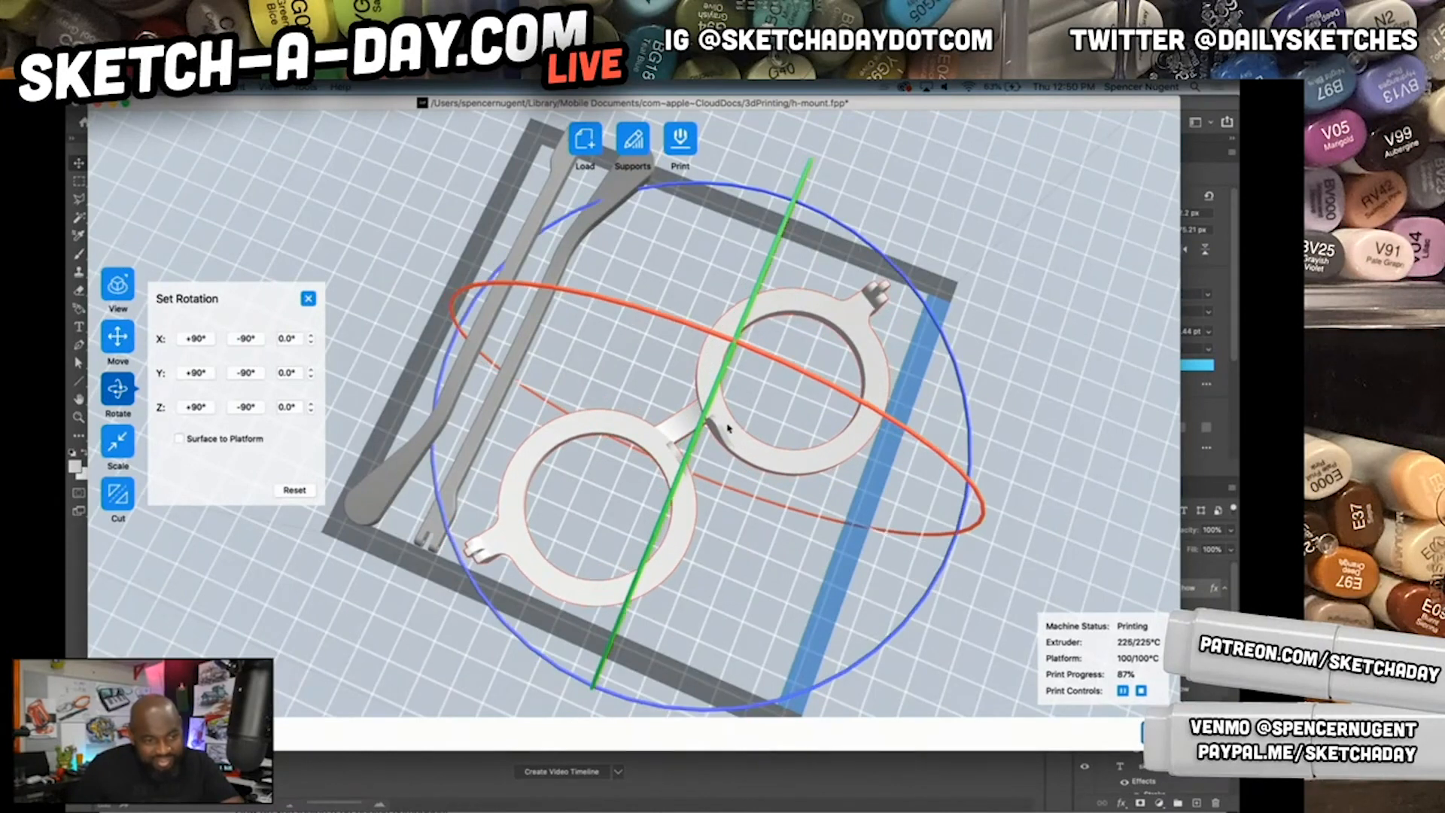
left_click_drag(942, 337, 936, 324)
left_click(119, 338)
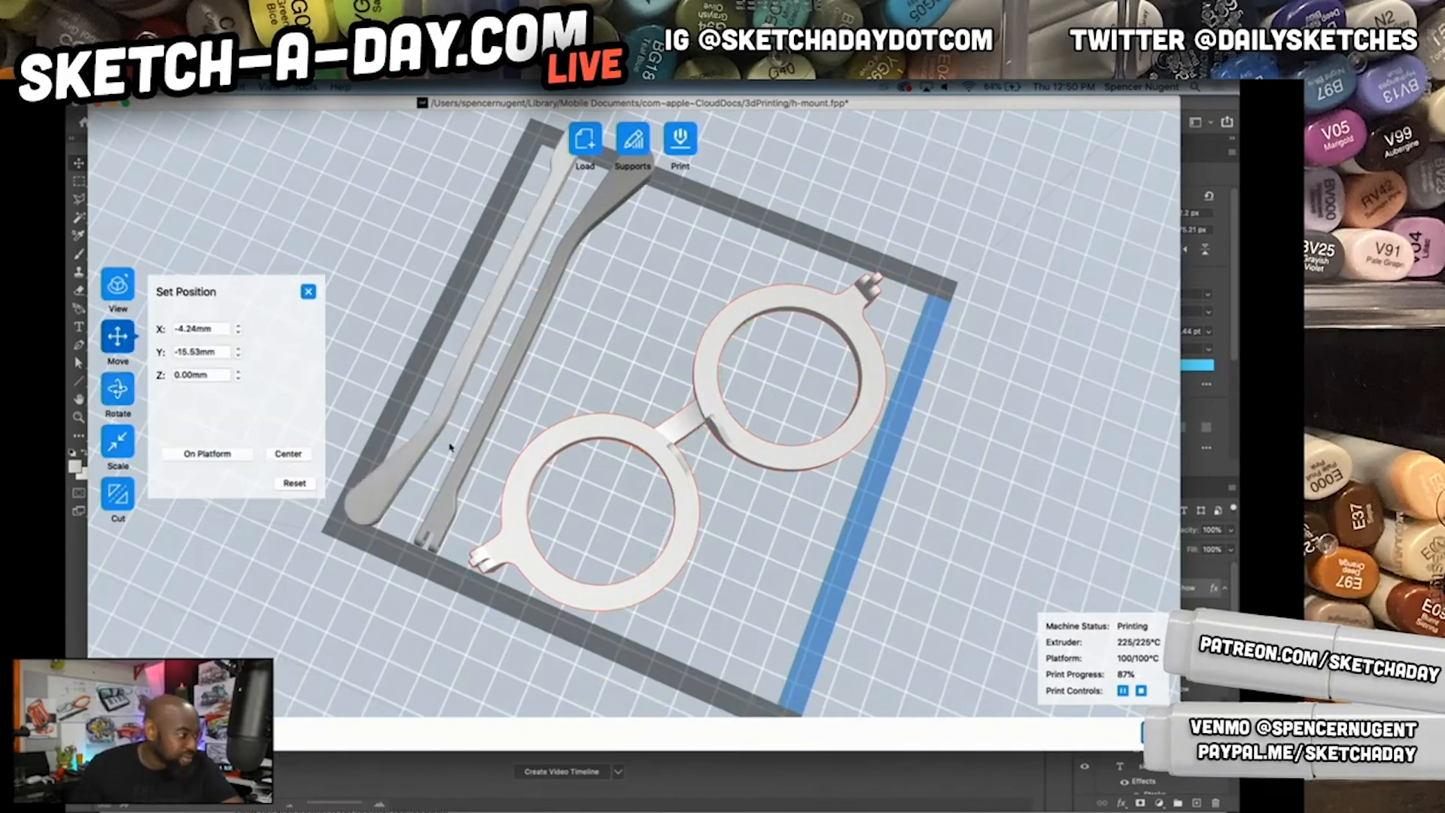
left_click_drag(717, 414, 712, 397)
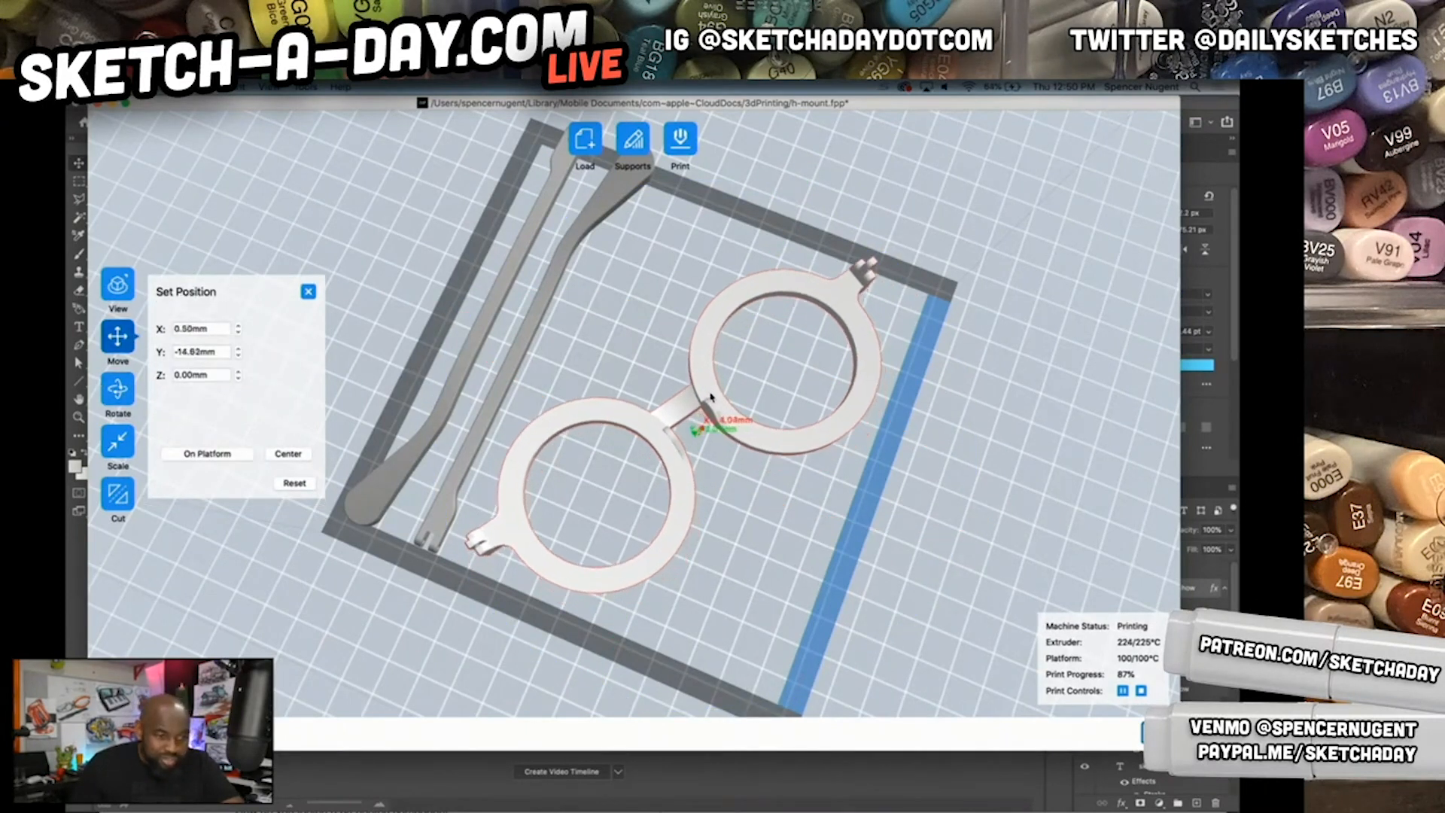
- Move the outer temple at the back edge to about X 1.7 mm, Y 58.8 mm and flip it over about X
left_click(476, 374)
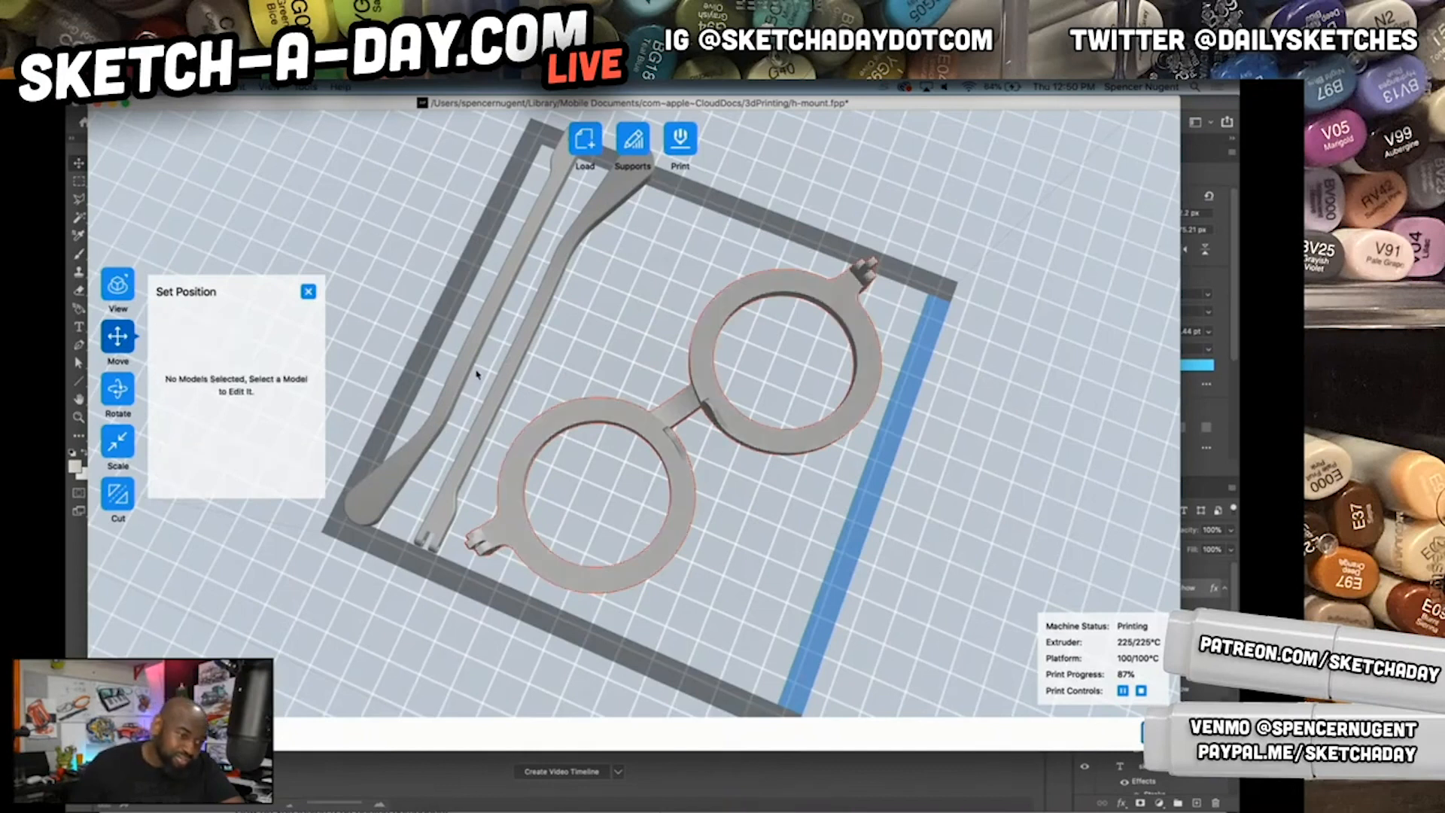
left_click(463, 384)
left_click_drag(459, 383, 465, 389)
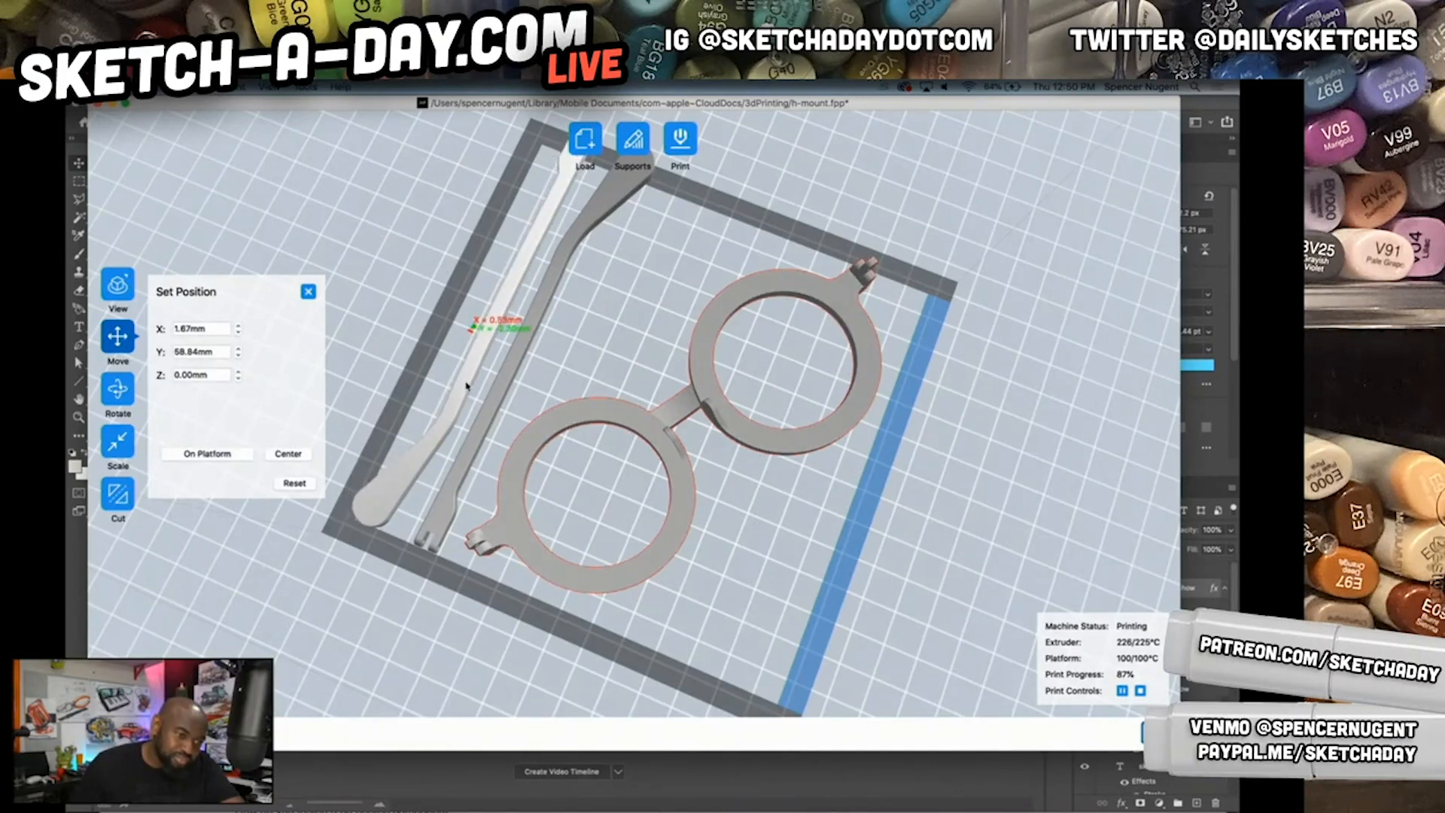
left_click(117, 389)
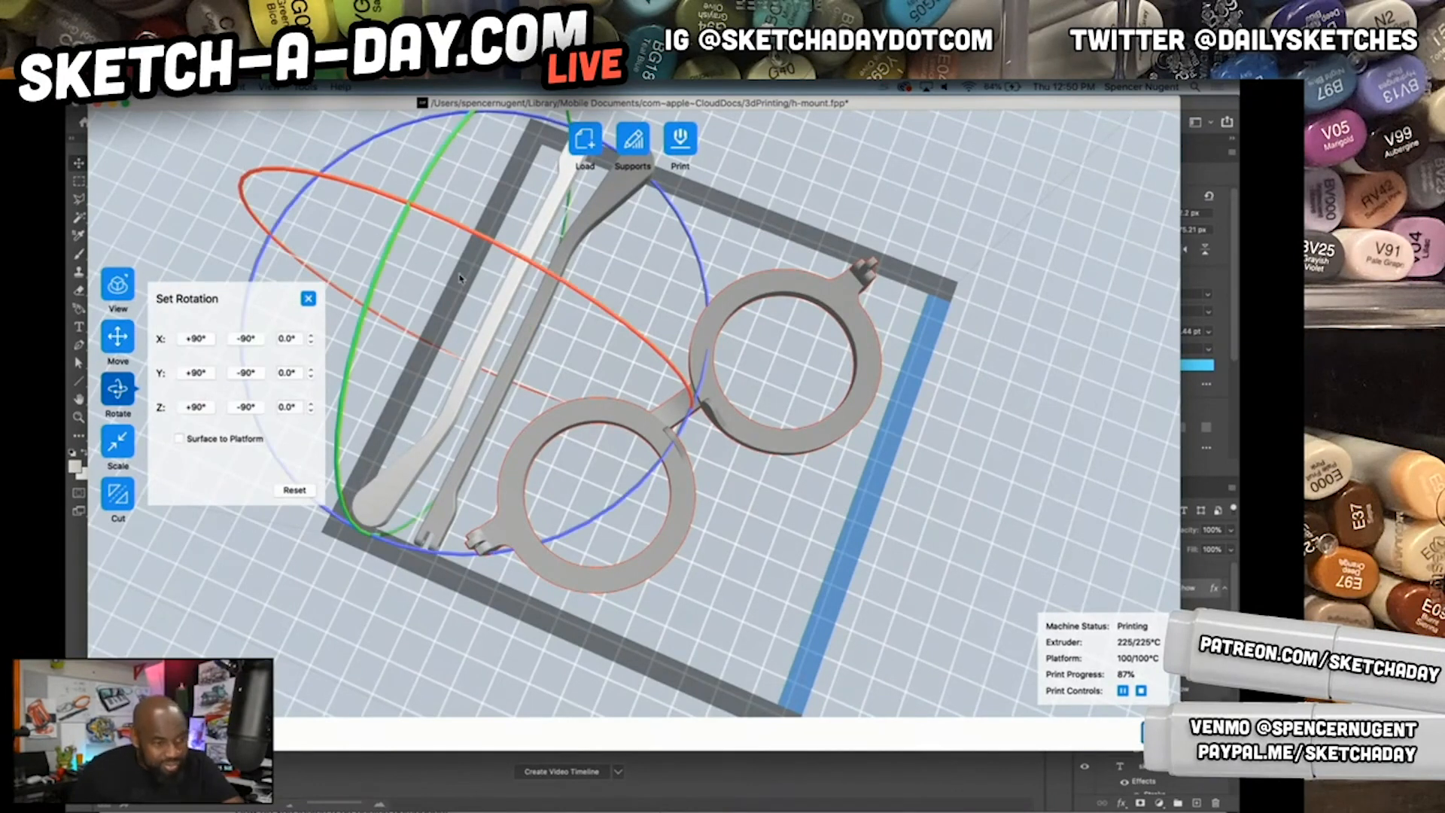
left_click(197, 340)
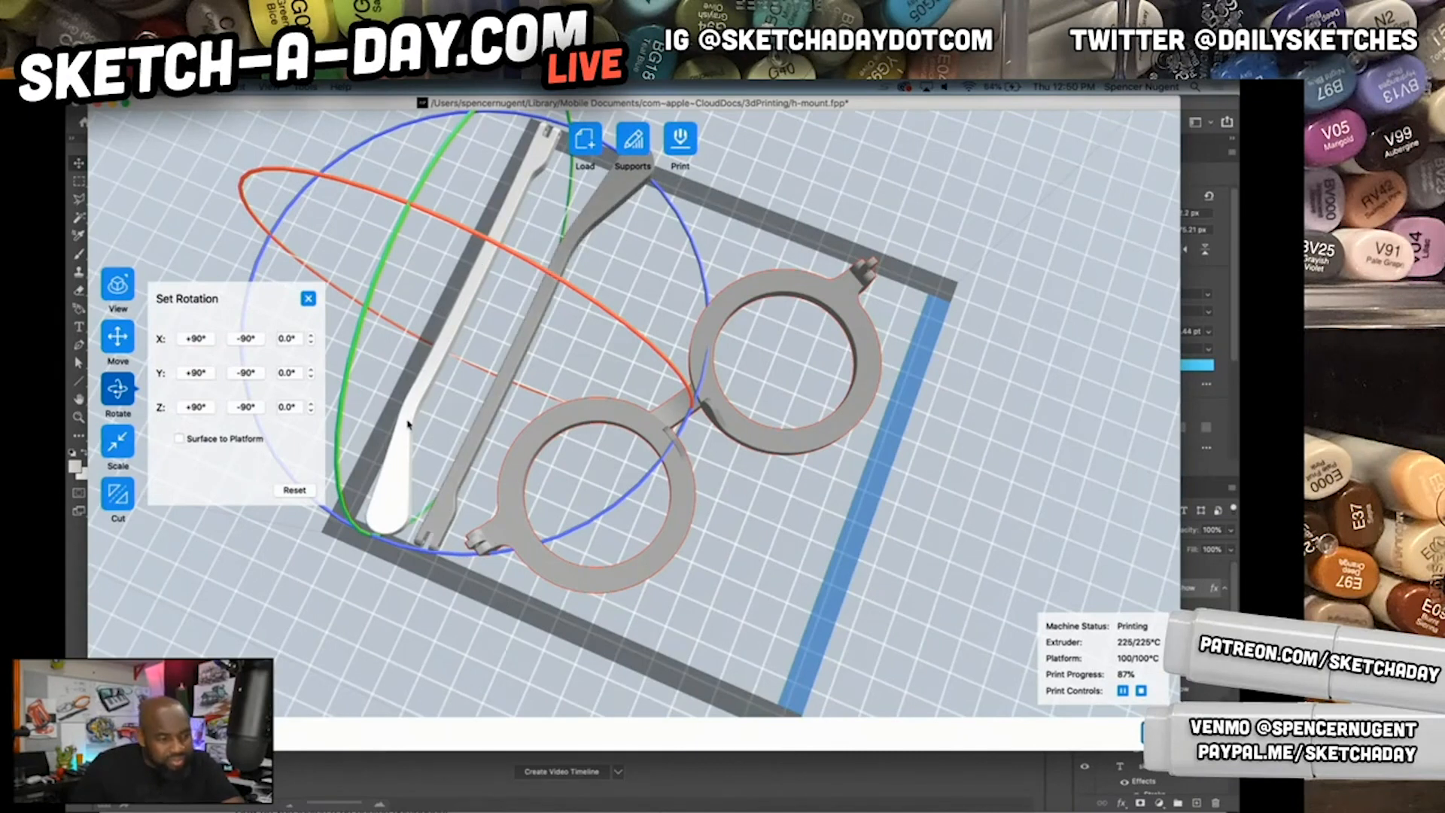
- Reposition both temples and the frame to space them apart on the plate, with the outer temple at about X 2.1 mm, Y 54.4 mm
left_click(453, 473)
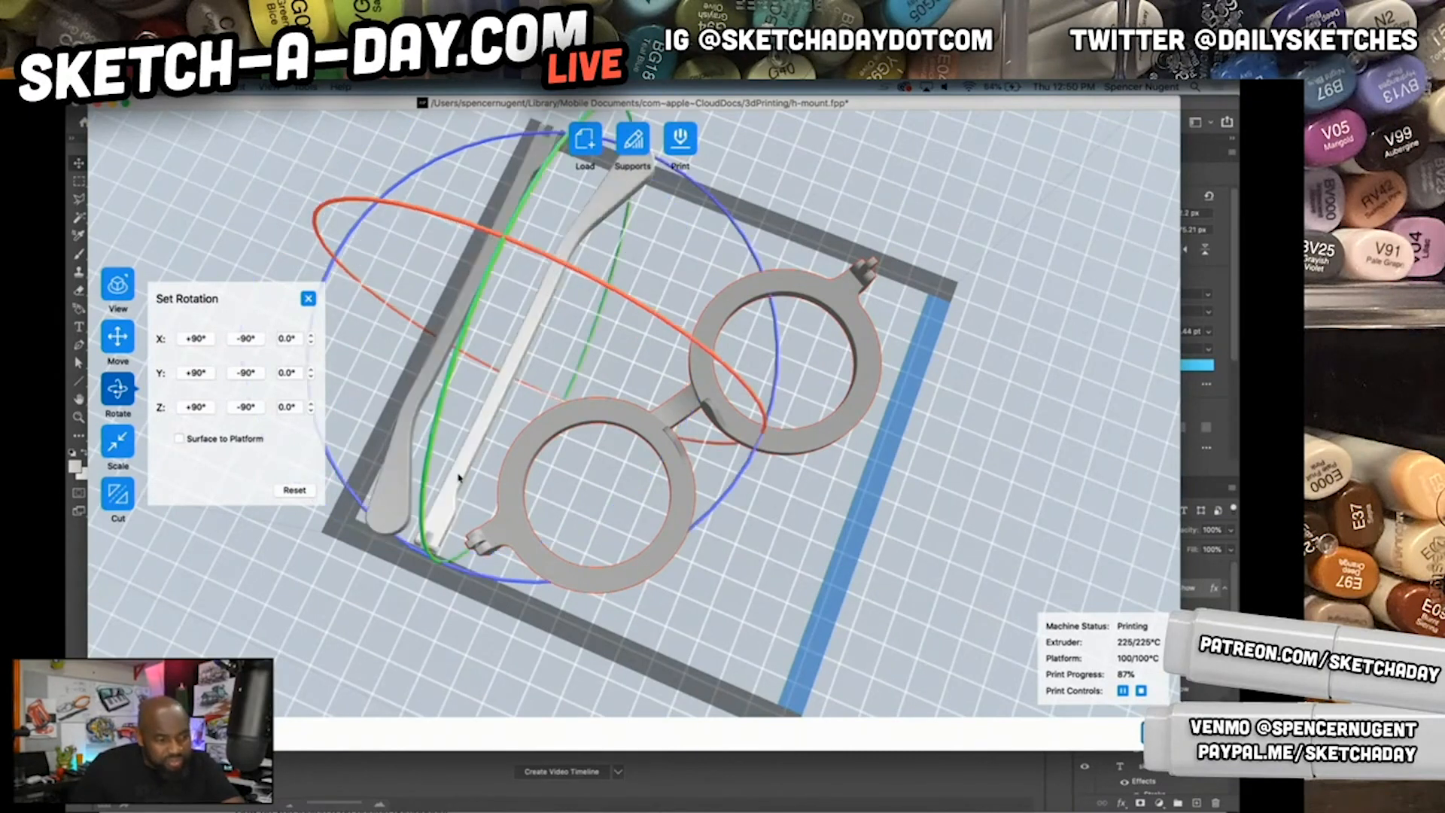
left_click(118, 336)
mouse_move(528, 358)
left_mouse_down()
mouse_move(557, 349)
mouse_move(536, 367)
left_mouse_up()
left_click_drag(462, 316, 472, 321)
right_click_drag(569, 572, 557, 544)
left_click(625, 475)
left_click_drag(625, 475, 630, 489)
- Generate automatic supports for the rearranged frame and temples and save the supports to the file
right_click_drag(516, 372, 515, 374)
left_click_drag(508, 369, 481, 316)
left_click(634, 140)
left_click(626, 140)
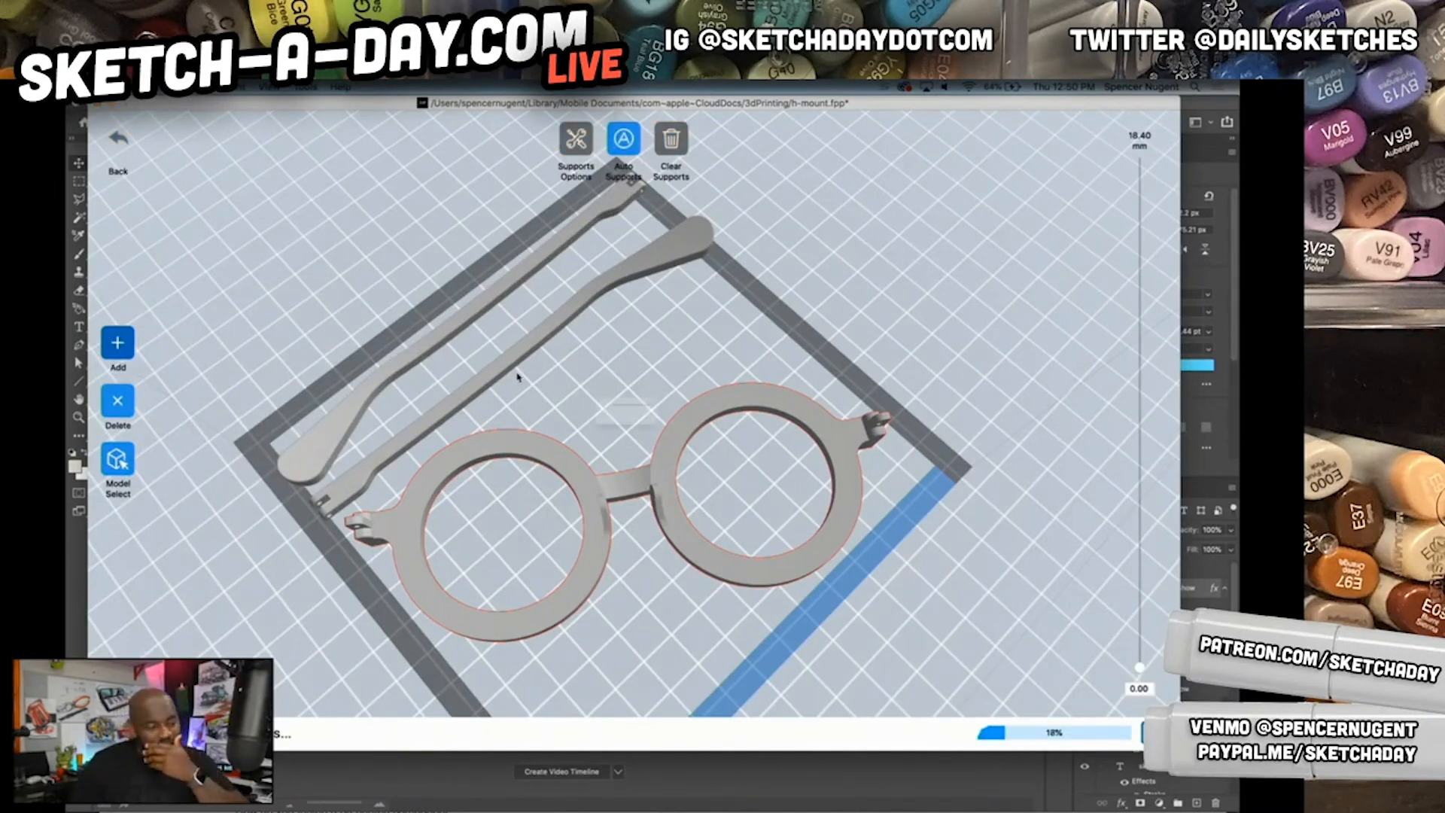
left_click(707, 440)
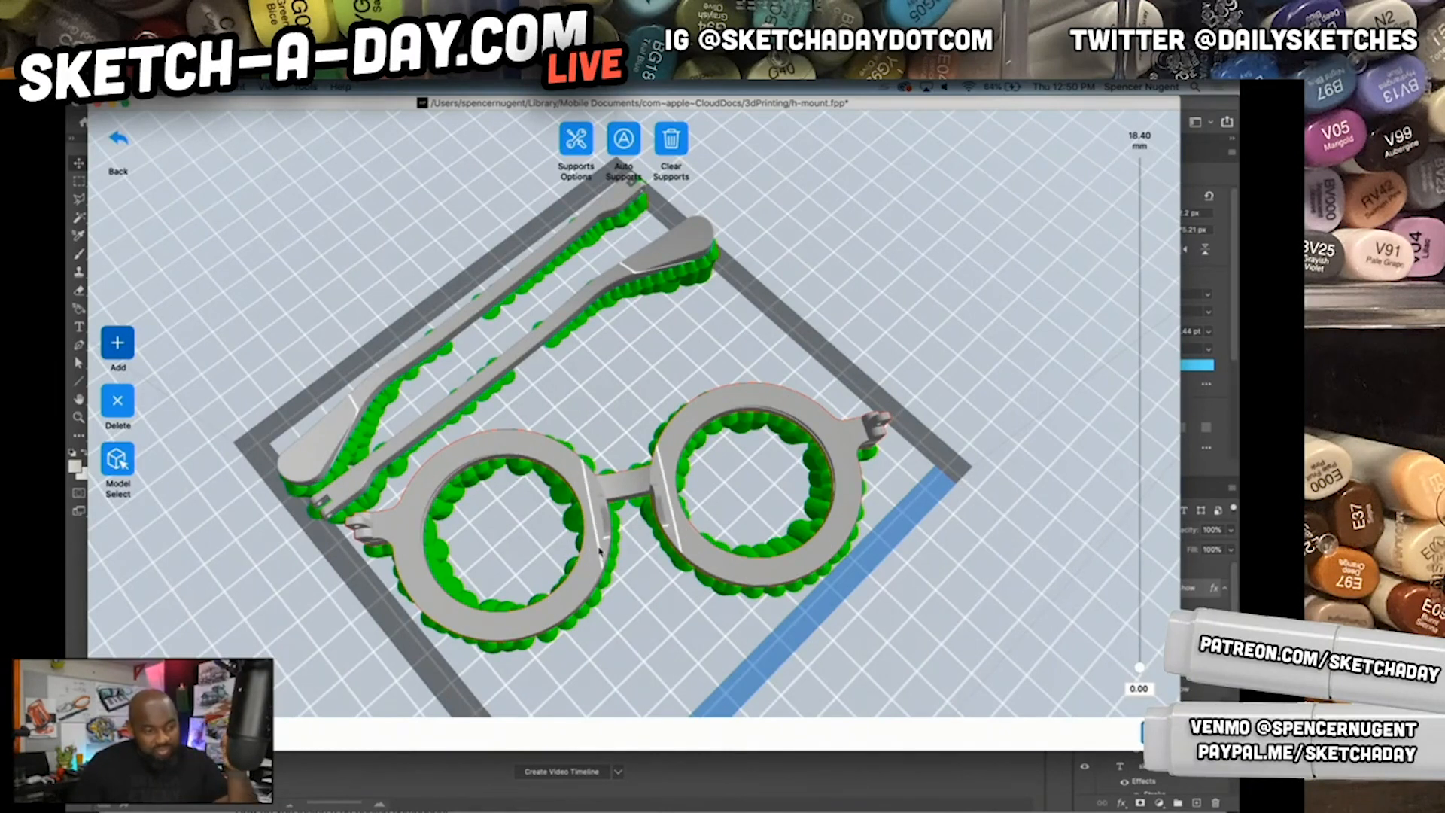
left_click(119, 140)
left_click(701, 440)
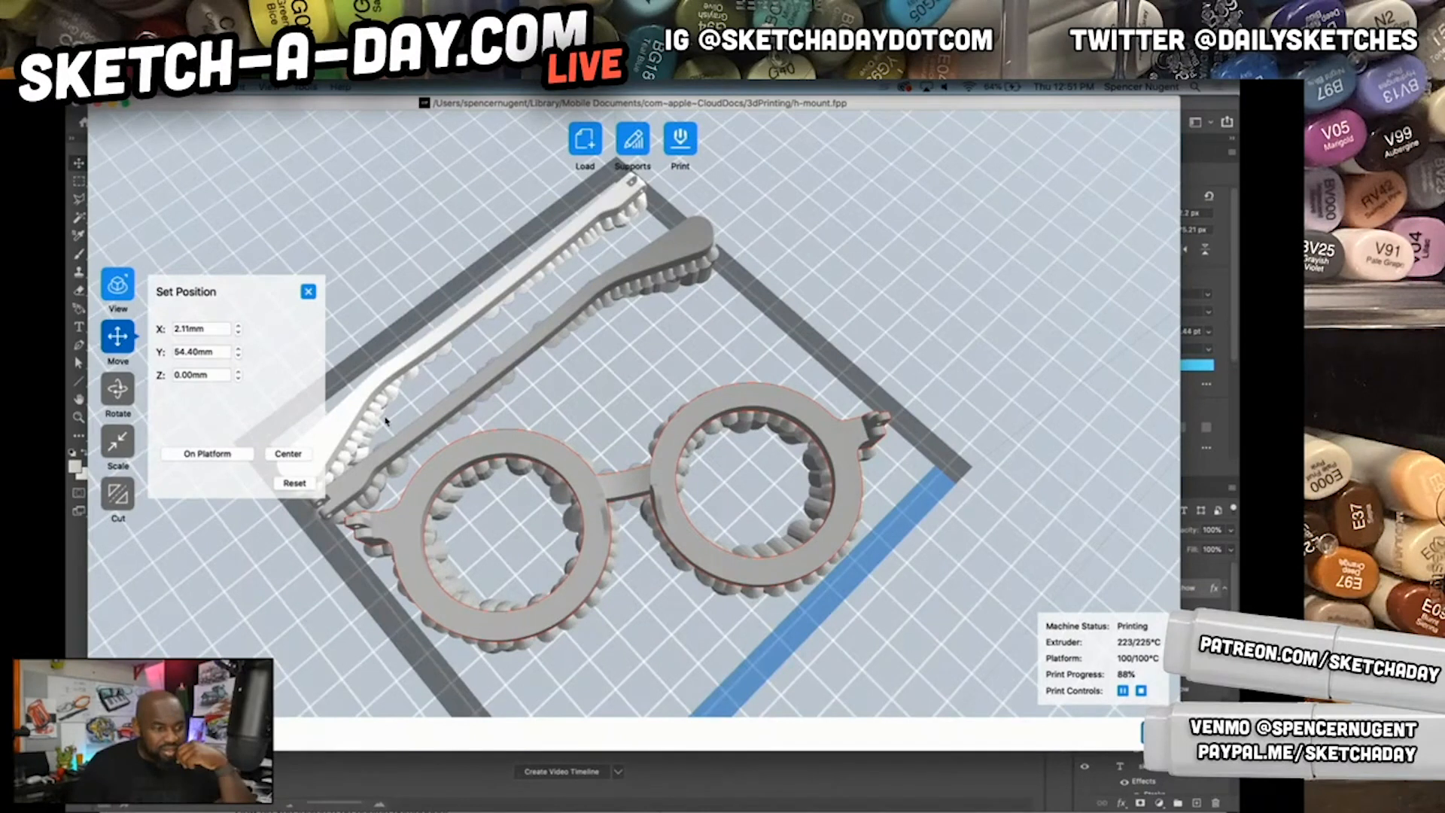
- Set the print material to ABS, review the layer height settings, and accept the print setup with preview enabled
left_click(680, 138)
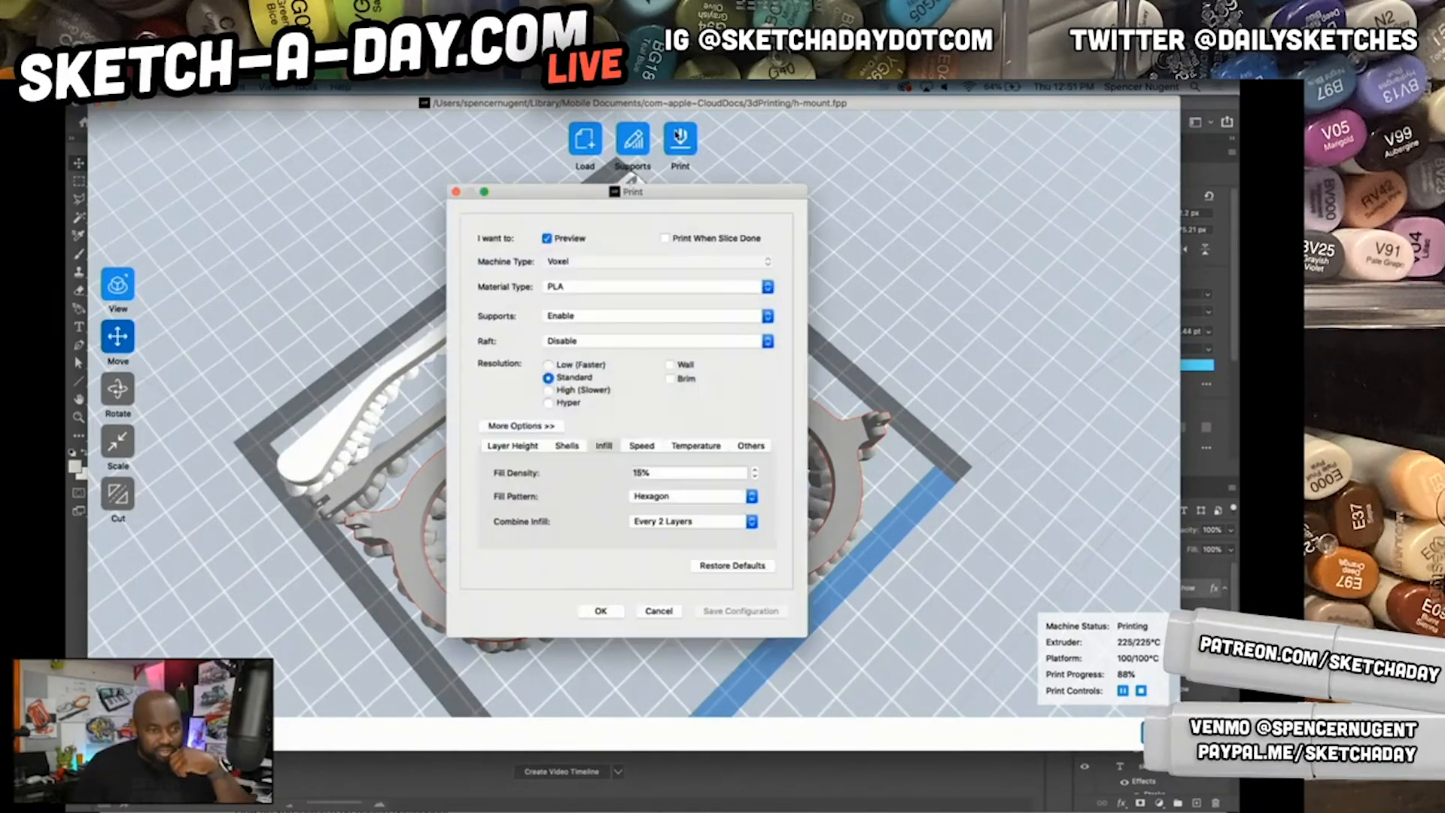
left_click(577, 287)
left_click(573, 318)
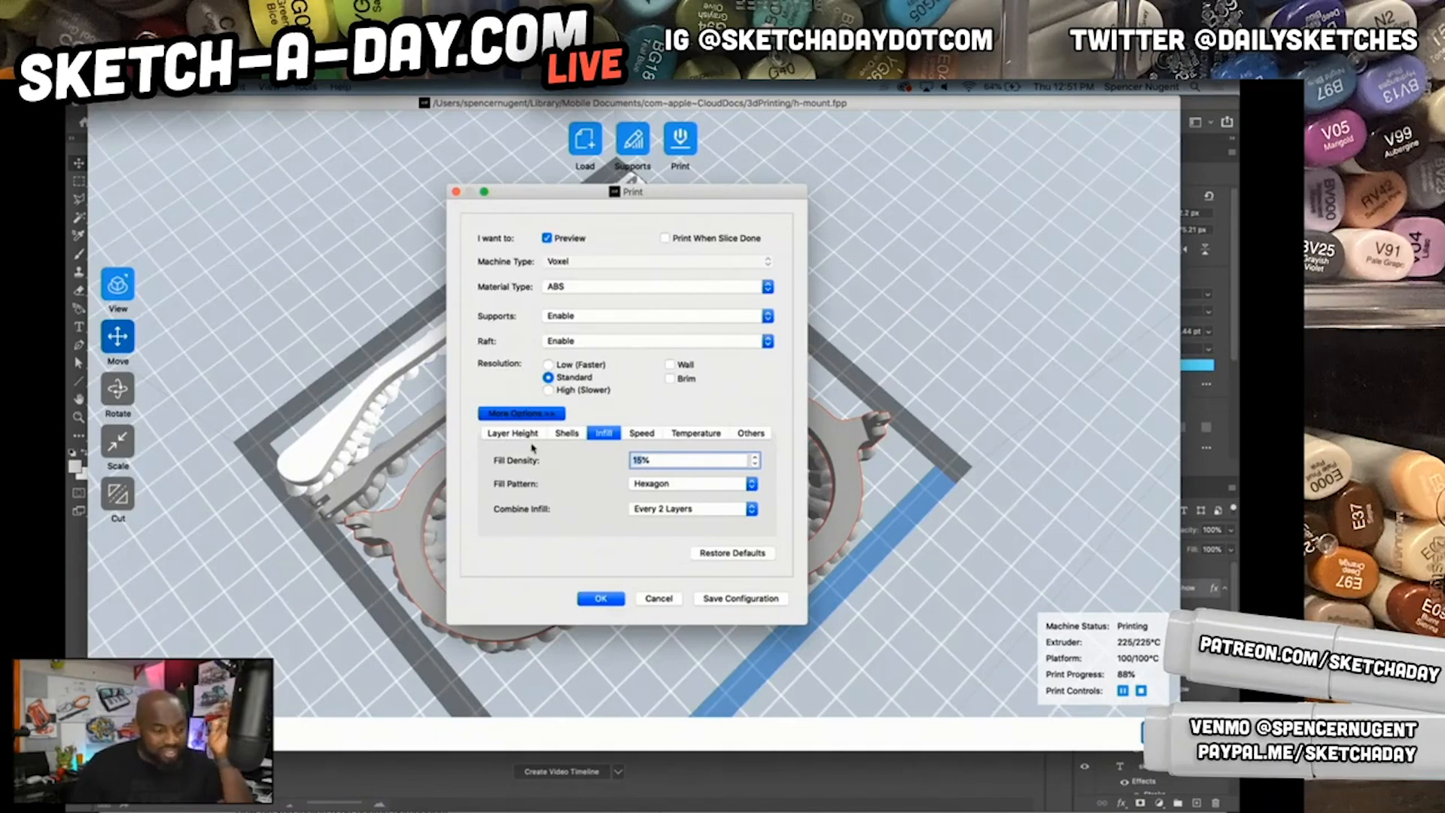
left_click(530, 434)
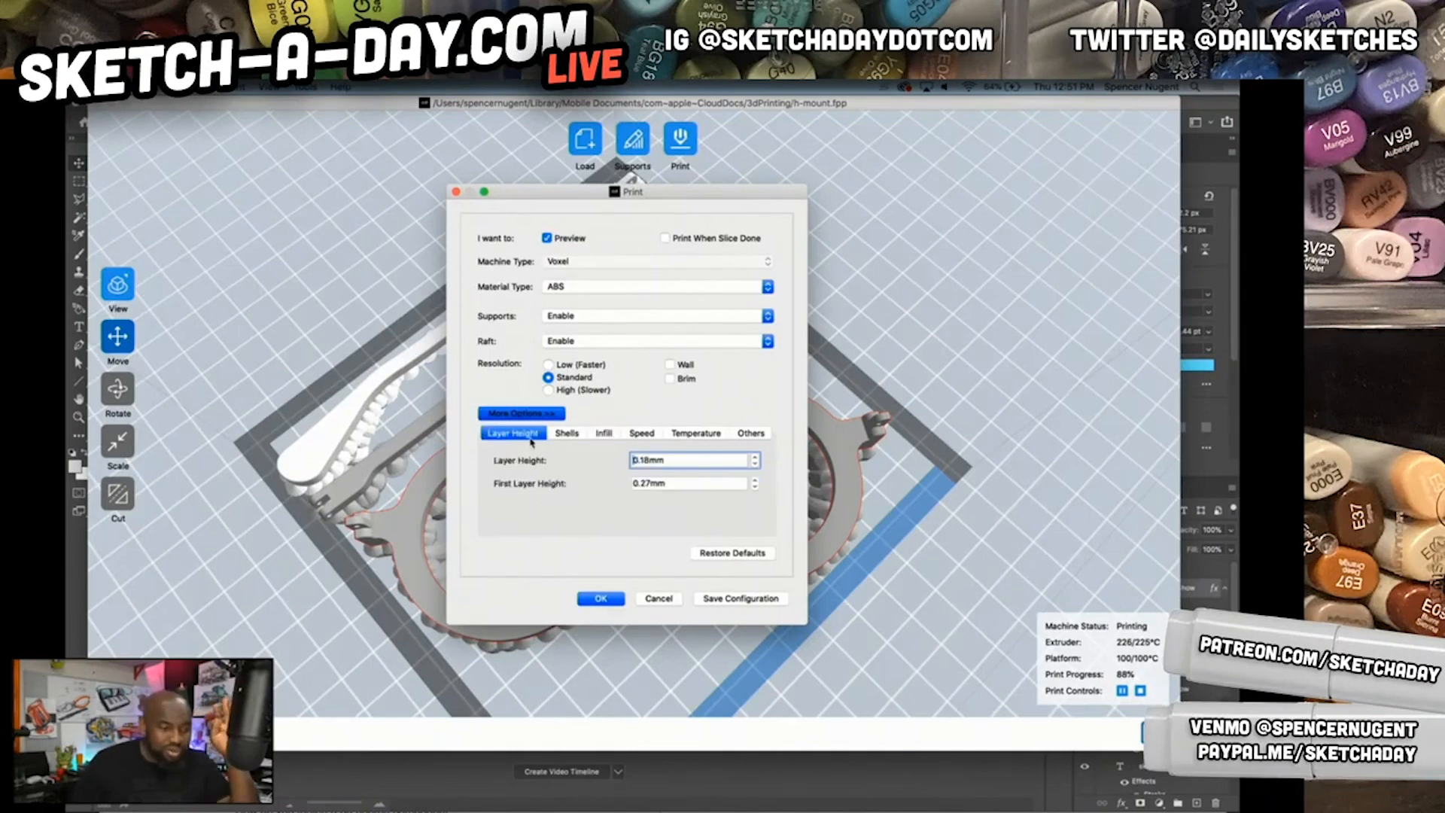
left_click(602, 599)
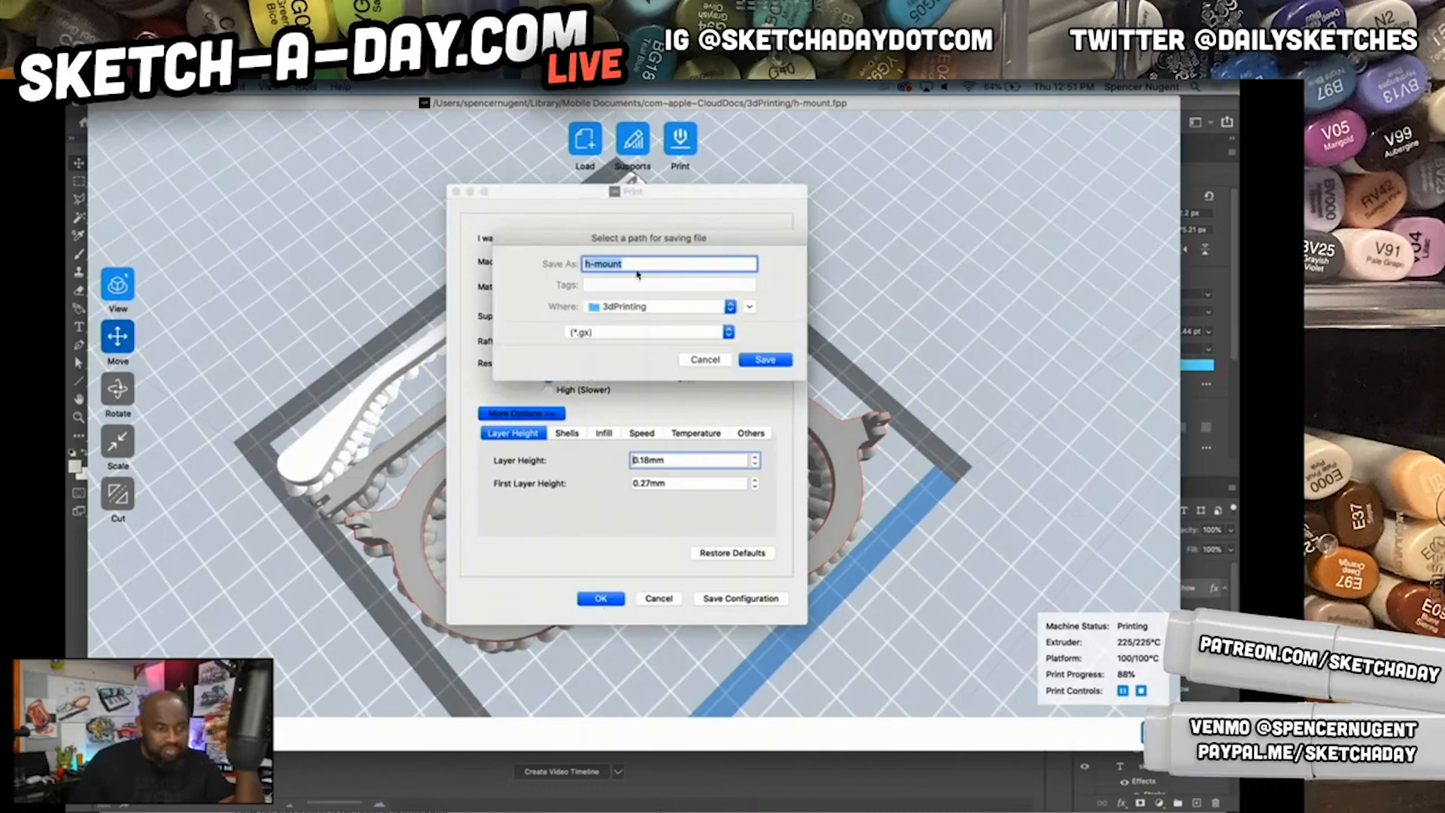
- Save the sliced print file as bantonframeworks-shades in .gx format in the 3dPrinting folder
type("banton")
key("BackSpace")
type("frameworks-shades")
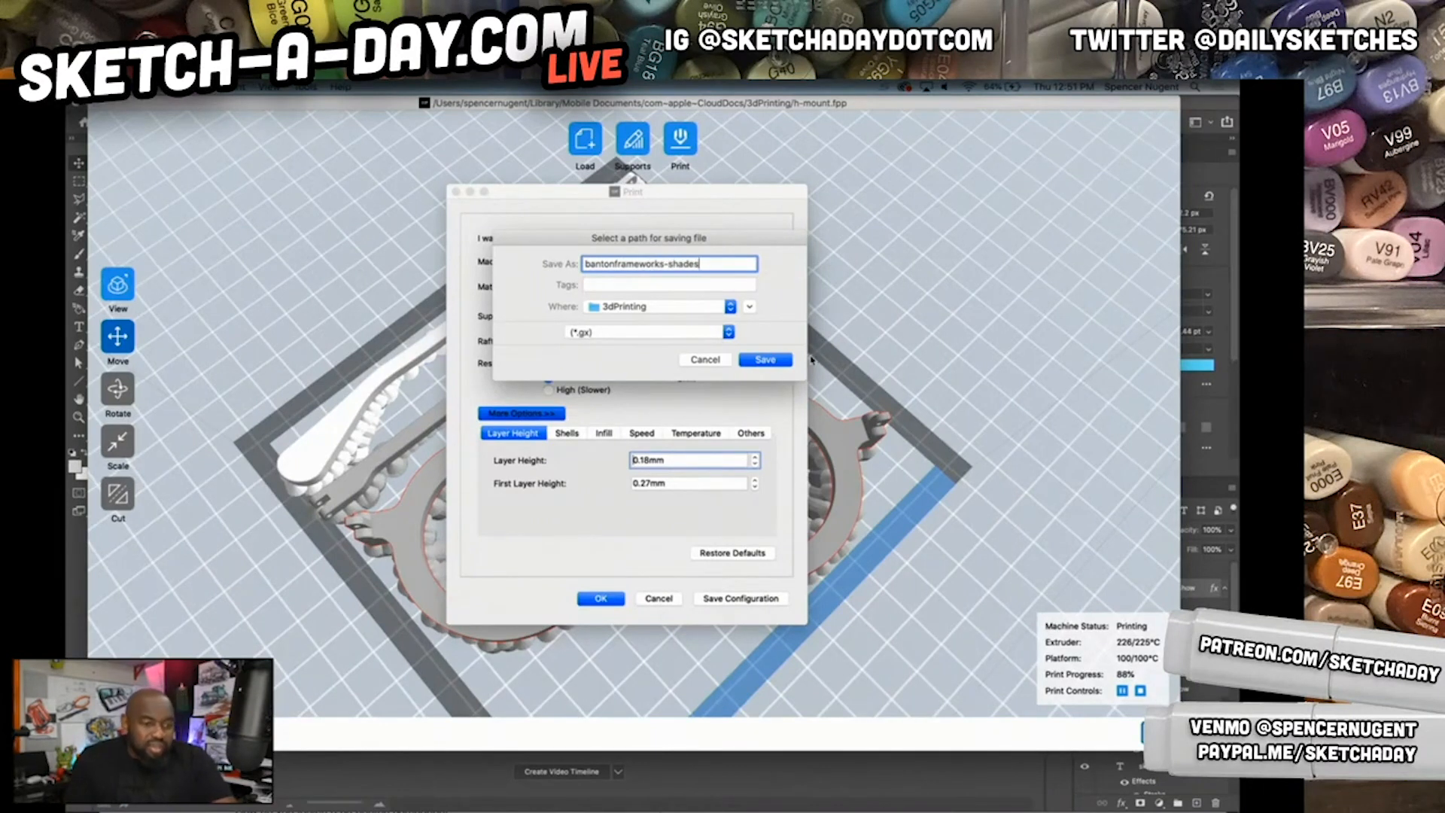
left_click(780, 363)
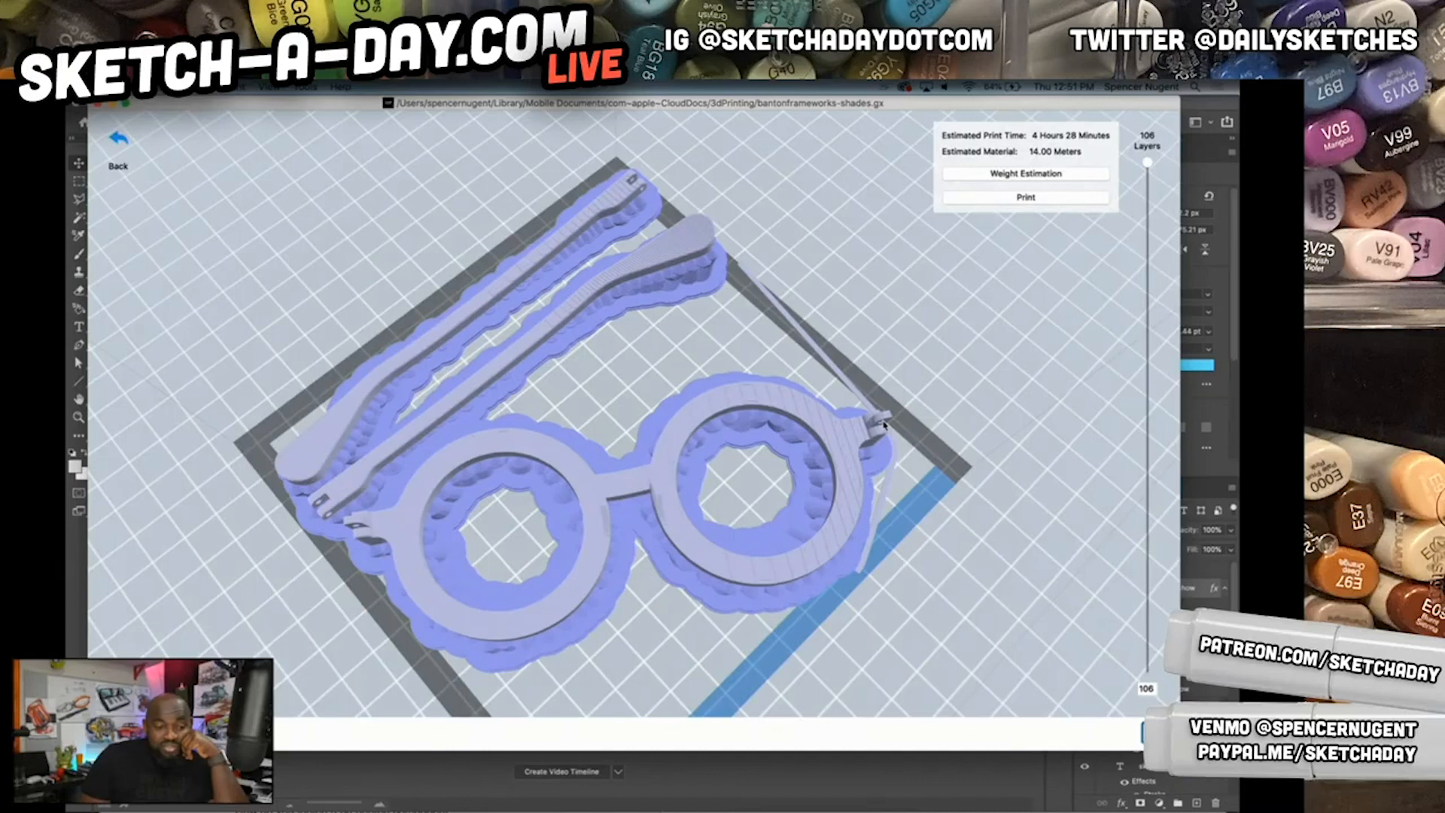
- Examine the sliced preview of the frame and temples from different angles and return to the model layout
left_click_drag(664, 639, 628, 618)
left_click_drag(660, 466, 768, 511)
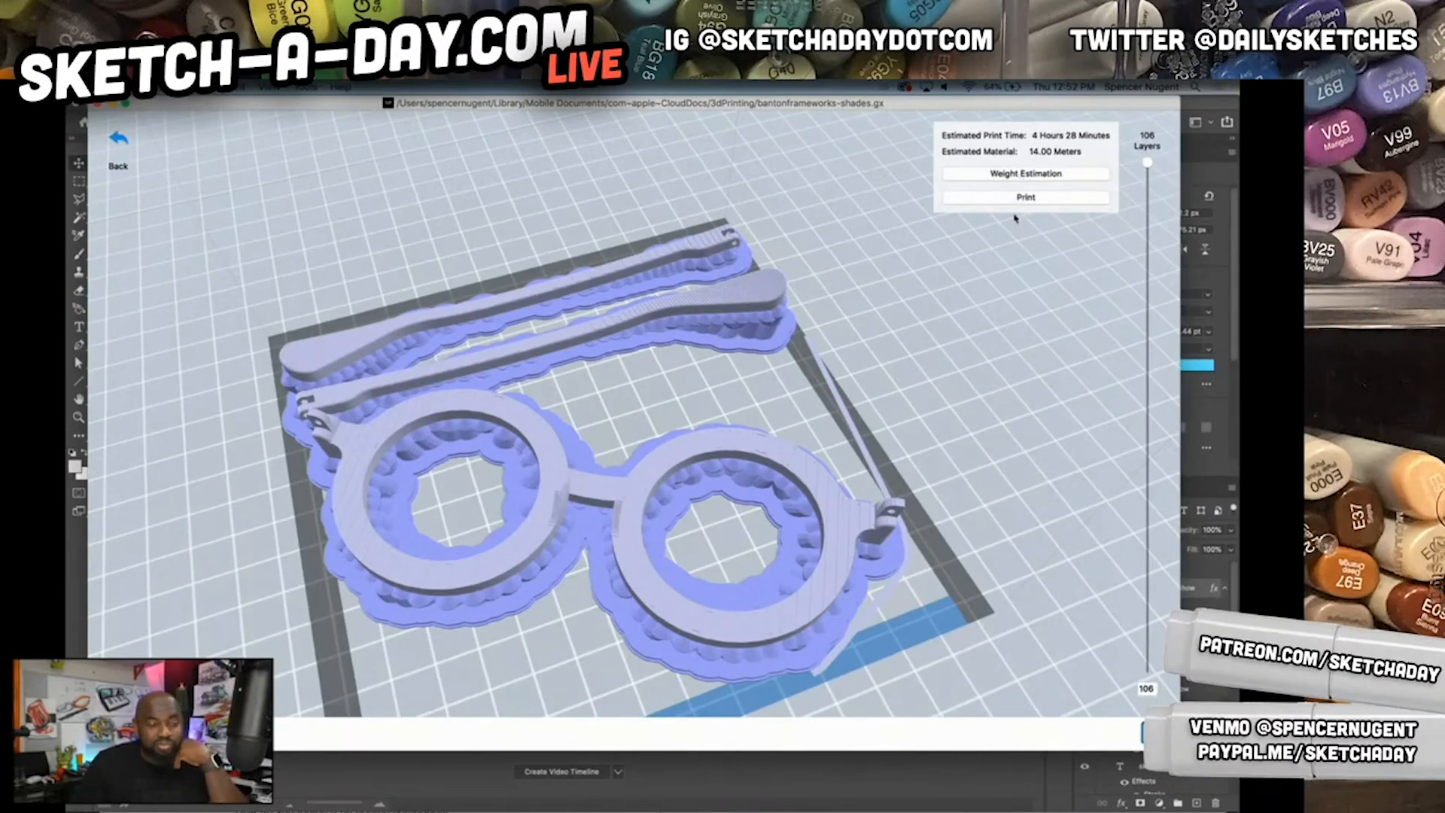
left_click(118, 140)
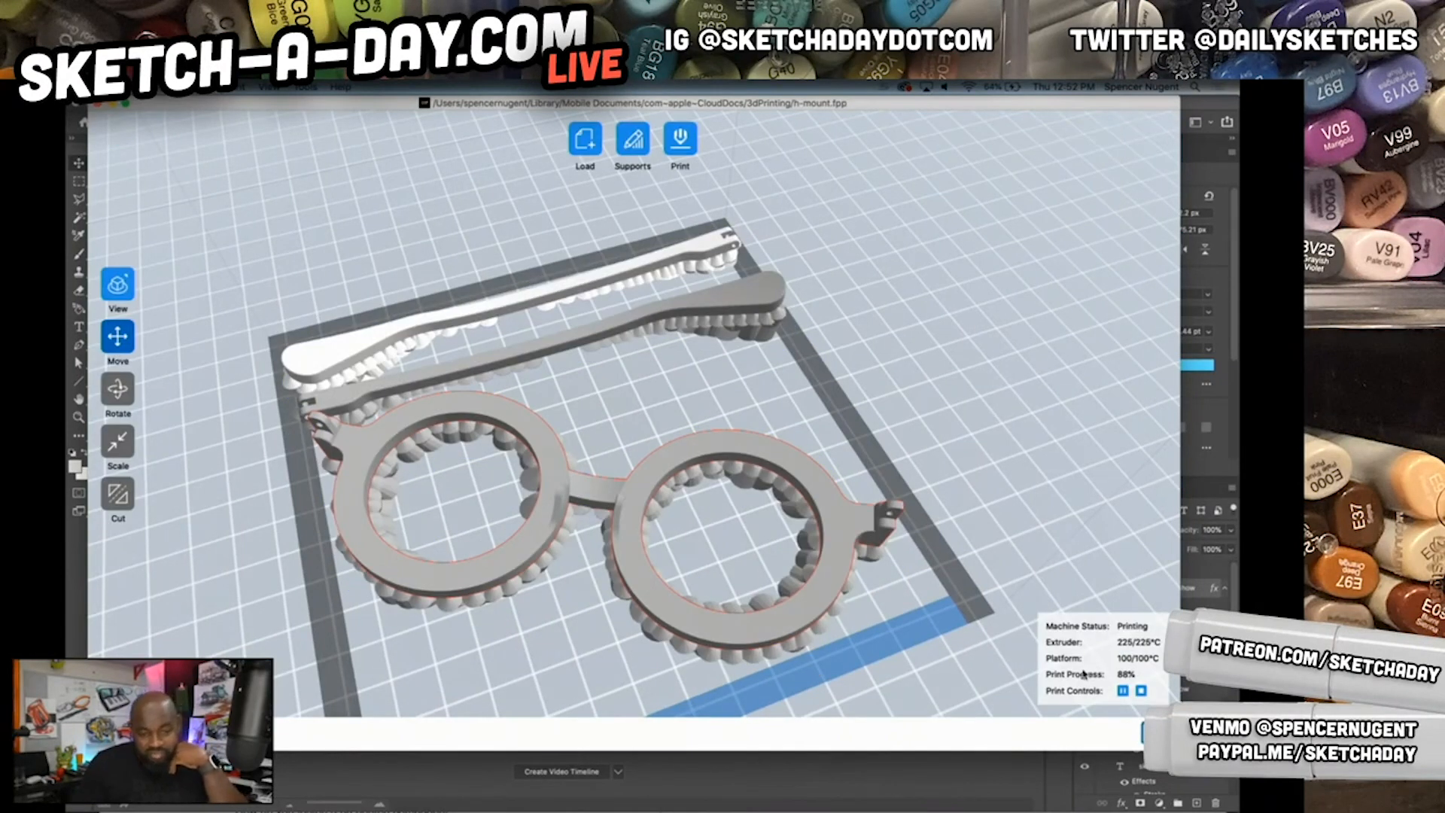